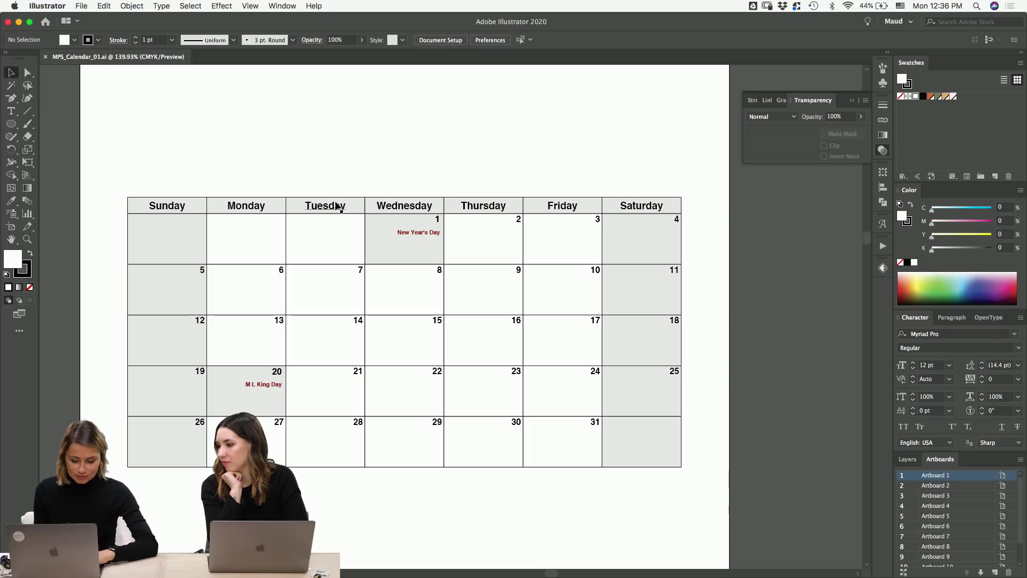
# - Look over the January 2020 calendar page and its artboard
pyautogui.press('space')
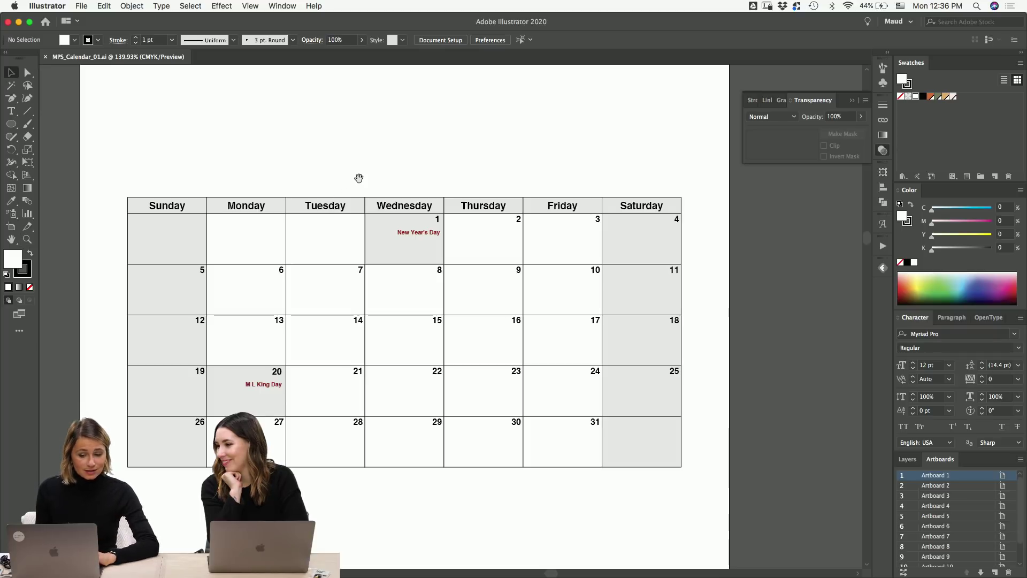
pyautogui.moveTo(361, 176); pyautogui.dragTo(341, 147)
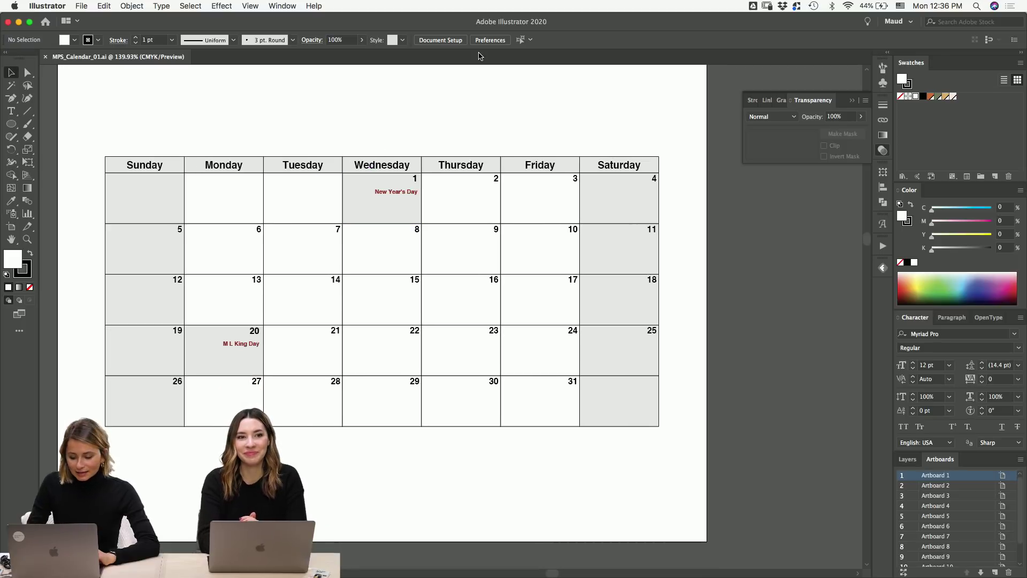
pyautogui.press('super+minus')
pyautogui.press('super+minus')
pyautogui.moveTo(470, 179); pyautogui.dragTo(469, 299)
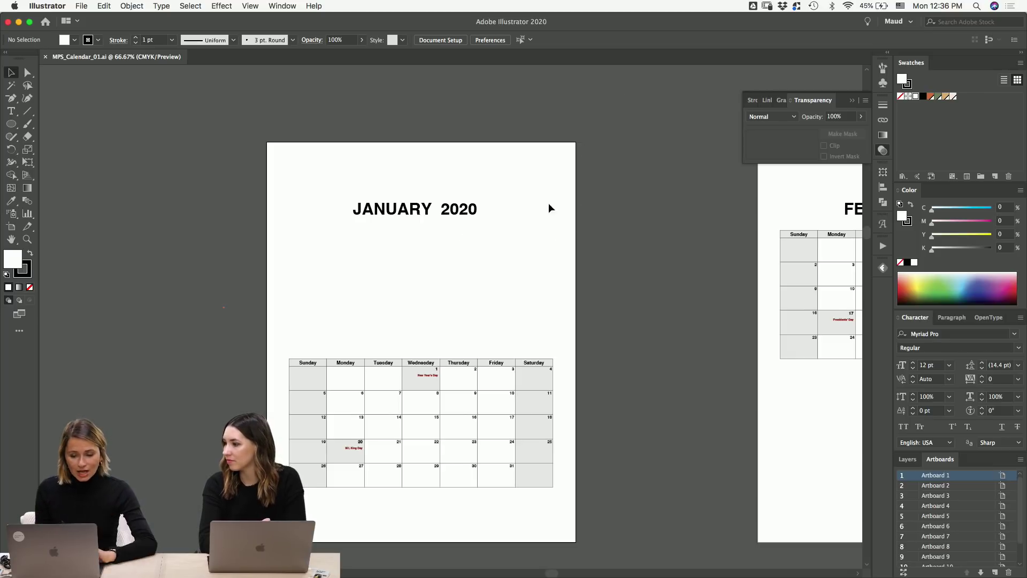
pyautogui.hotkey('shift', 'o')
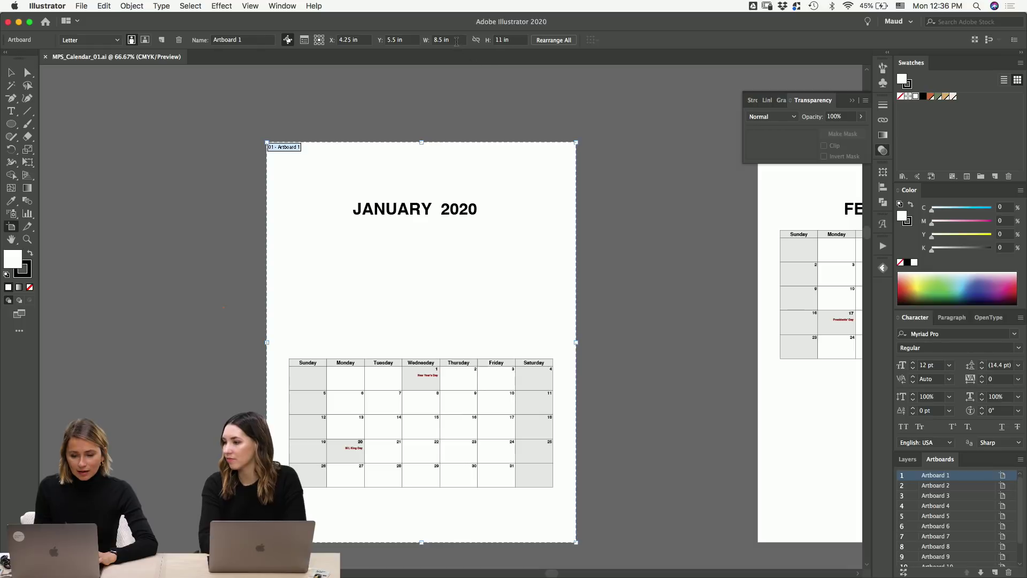
pyautogui.press('v')
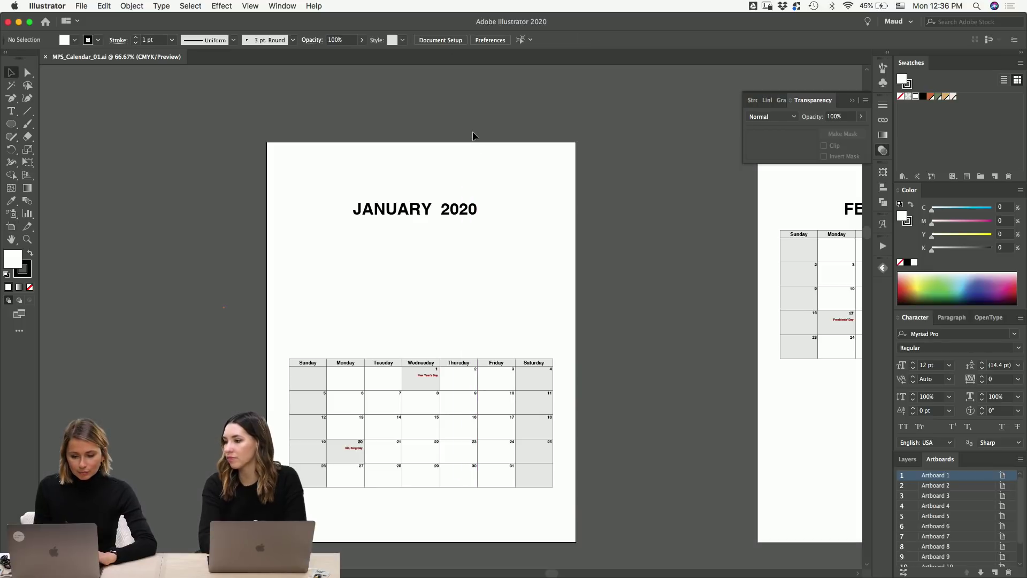
pyautogui.moveTo(481, 183); pyautogui.dragTo(446, 106)
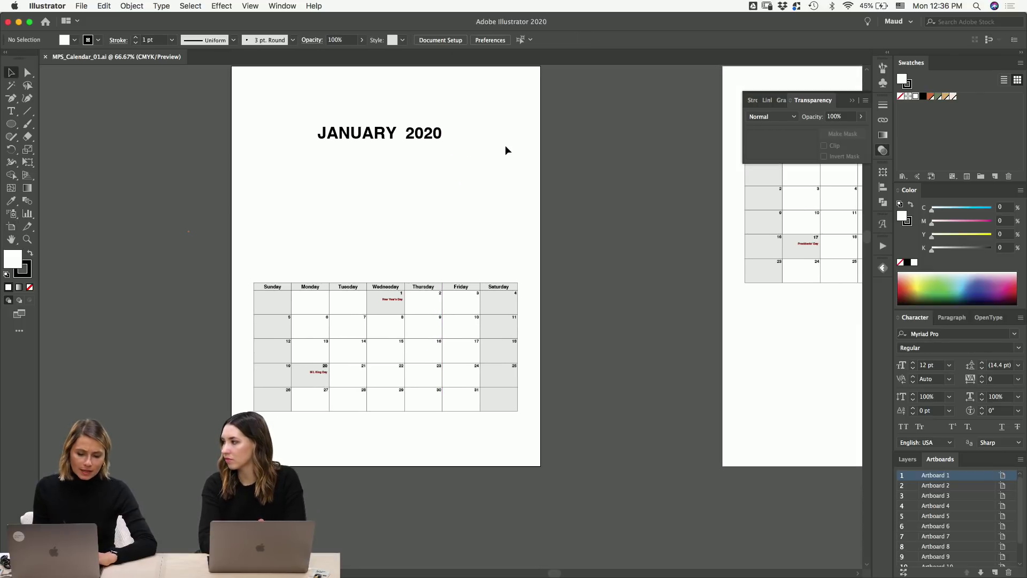
pyautogui.scroll(3, 507, 149)
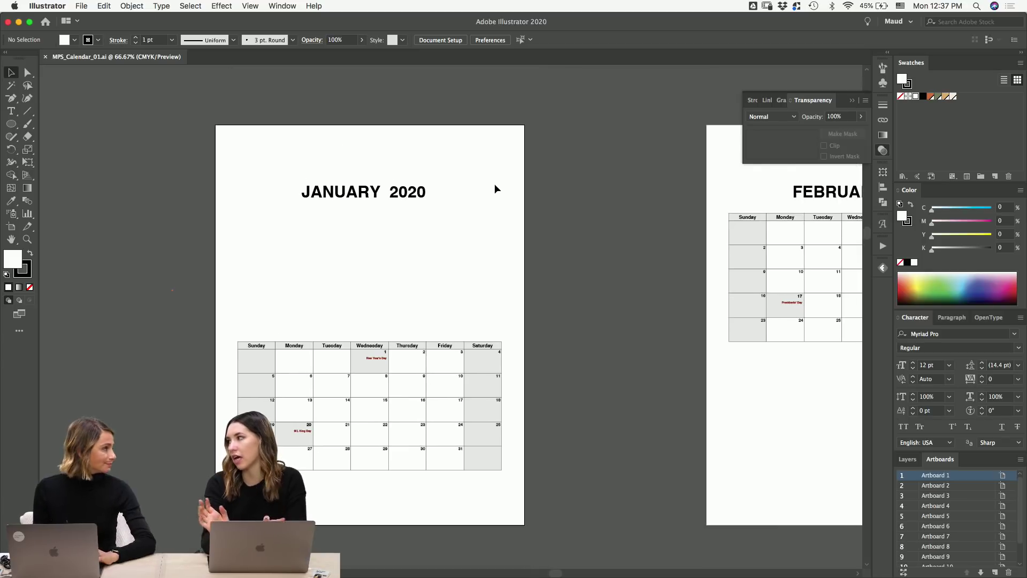
pyautogui.scroll(2, 476, 251)
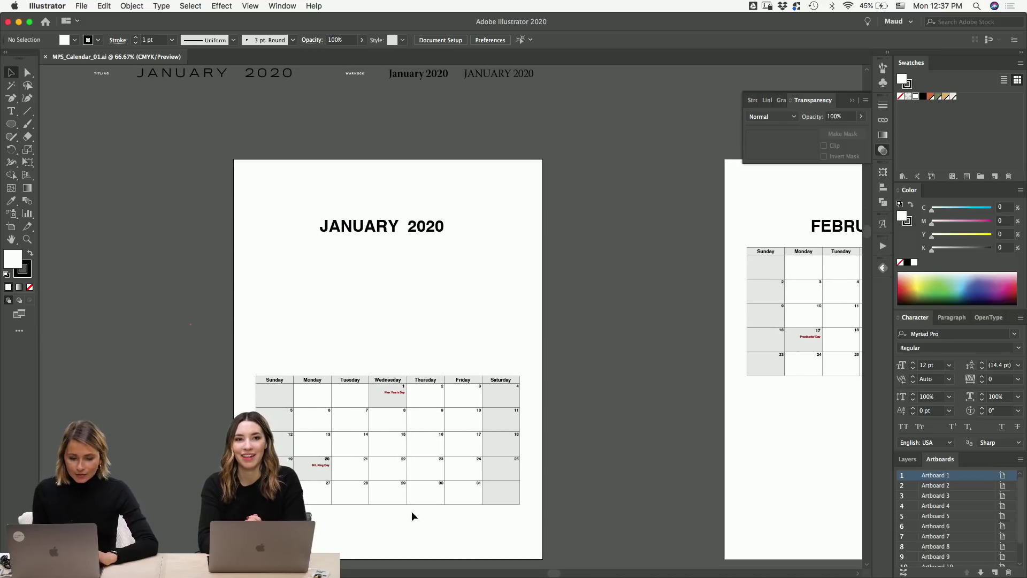
# - Examine the handwritten January lettering, the month title font samples, the color swatches and the monthly calendar artboards
pyautogui.hscroll(-10, 420, 207)
pyautogui.scroll(5, 420, 207)
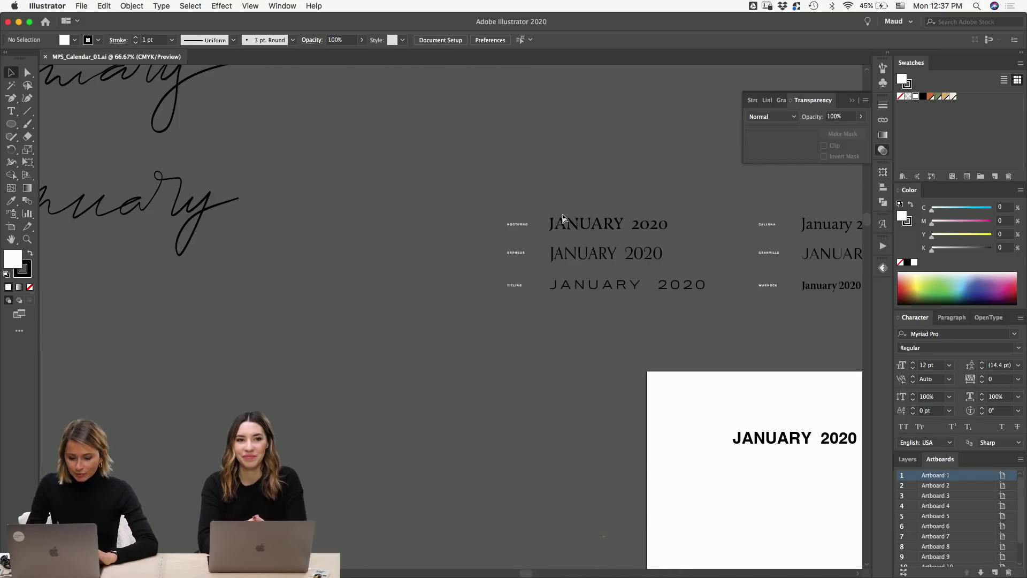
pyautogui.press('super+minus')
pyautogui.press('super+minus')
pyautogui.scroll(7, 445, 193)
pyautogui.hscroll(6, 445, 193)
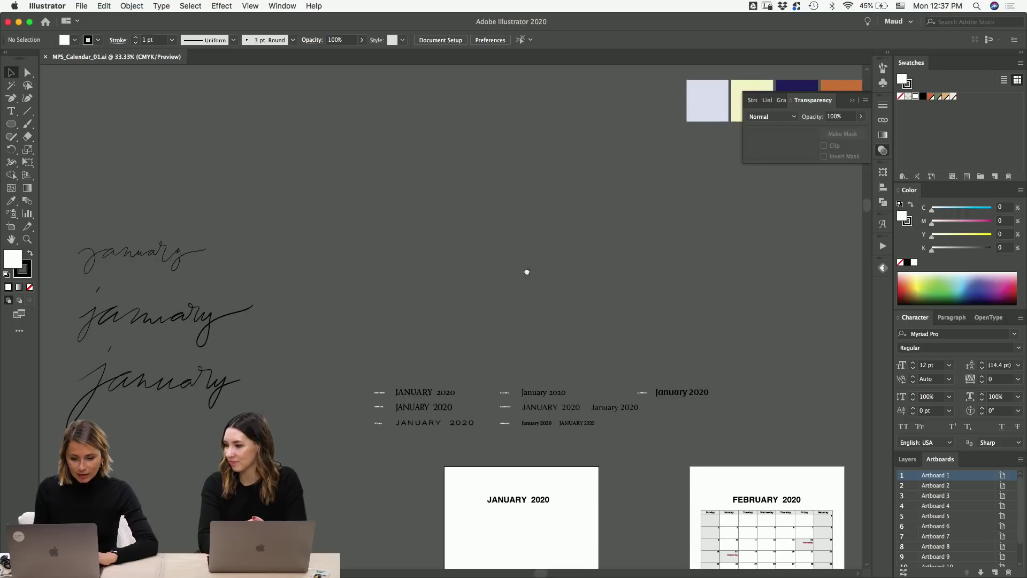
pyautogui.hscroll(2, 525, 270)
pyautogui.scroll(-5, 240, 390)
pyautogui.hscroll(9, 240, 390)
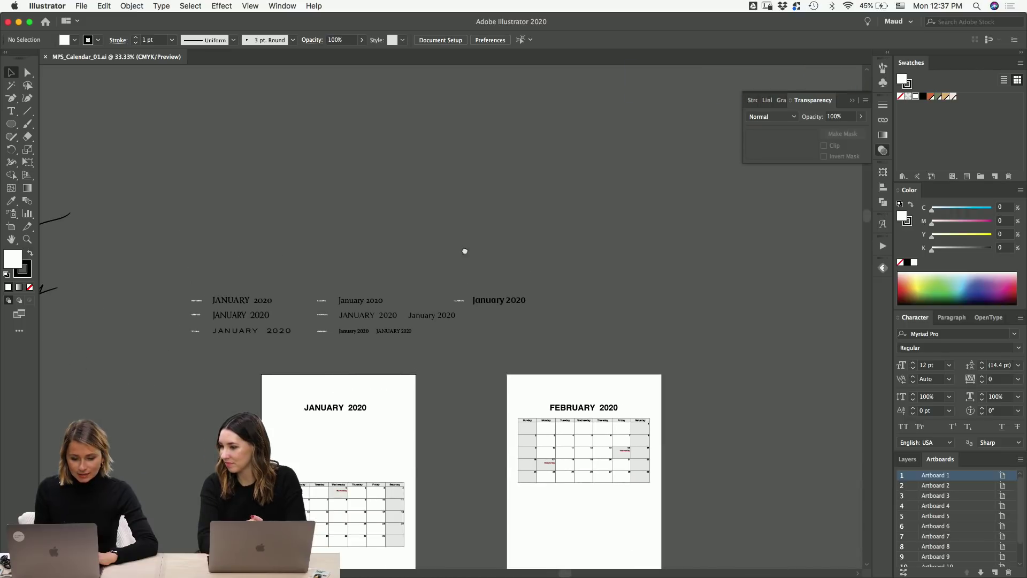
pyautogui.scroll(14, 465, 252)
pyautogui.hscroll(7, 465, 252)
pyautogui.scroll(-15, 461, 403)
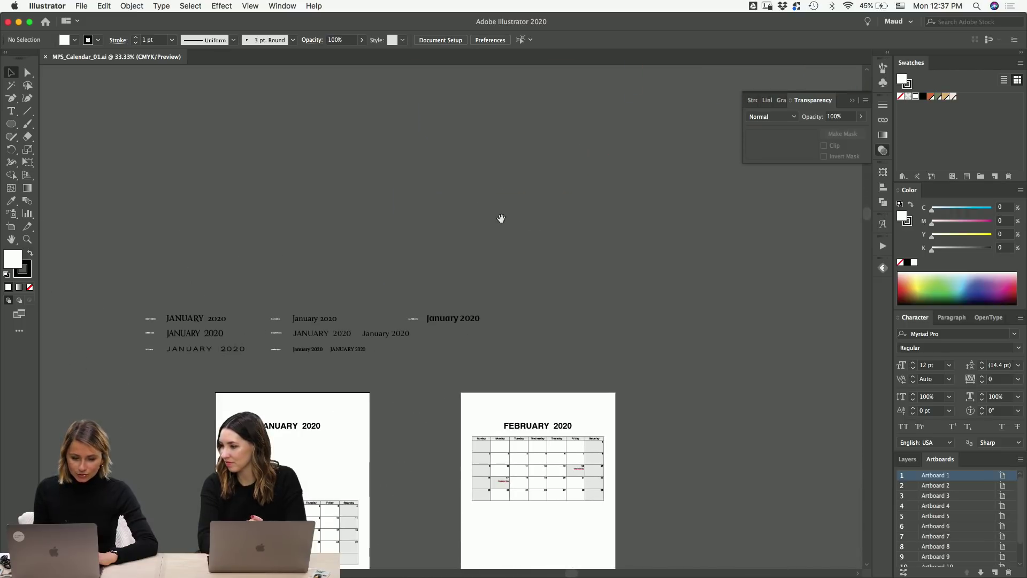
pyautogui.hscroll(-4, 500, 220)
pyautogui.scroll(-5, 516, 230)
pyautogui.hscroll(-2, 516, 231)
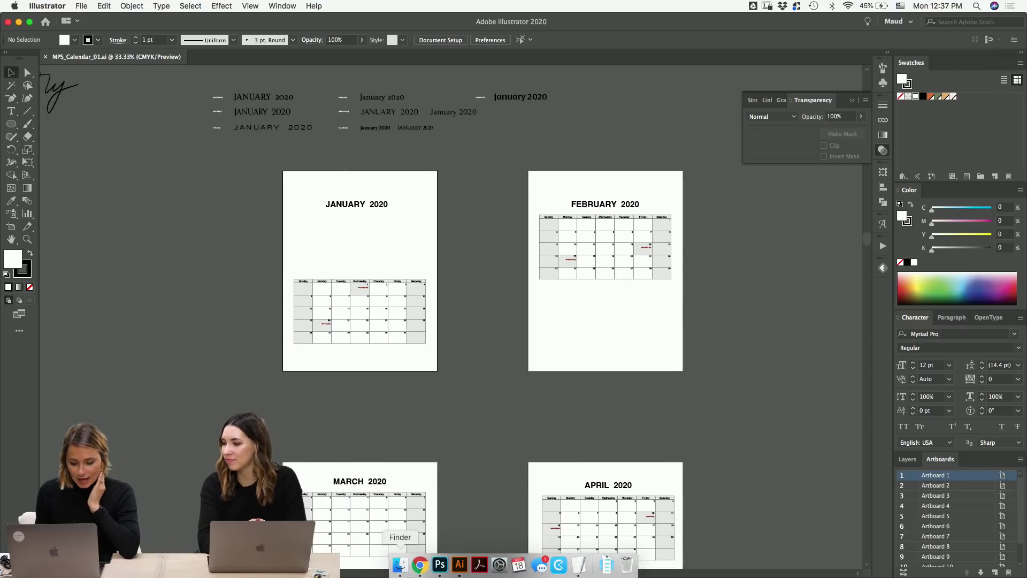
# - Switch to Photoshop and start a new document with its dimensions measured in inches
pyautogui.click(439, 566)
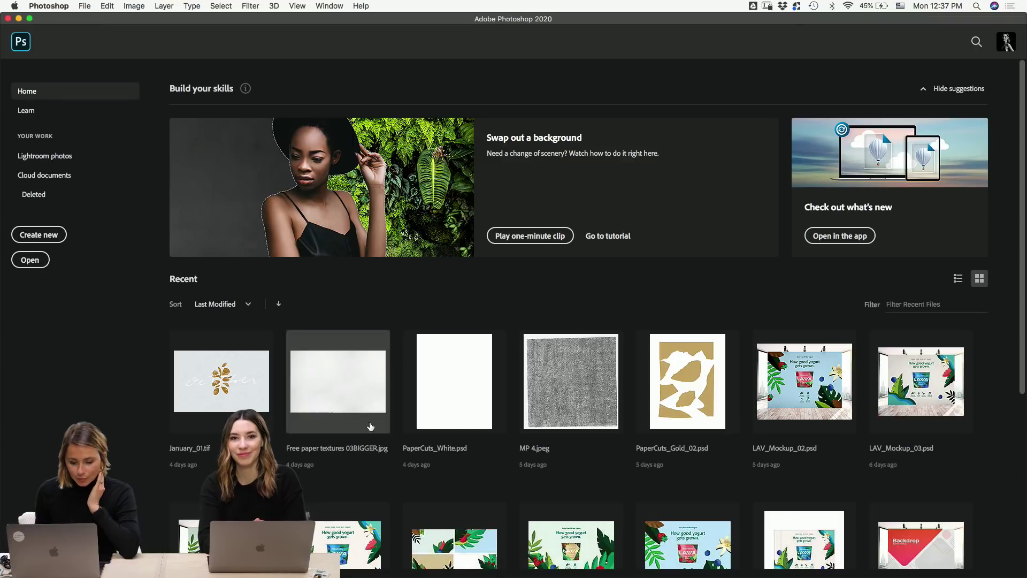
pyautogui.press('super+n')
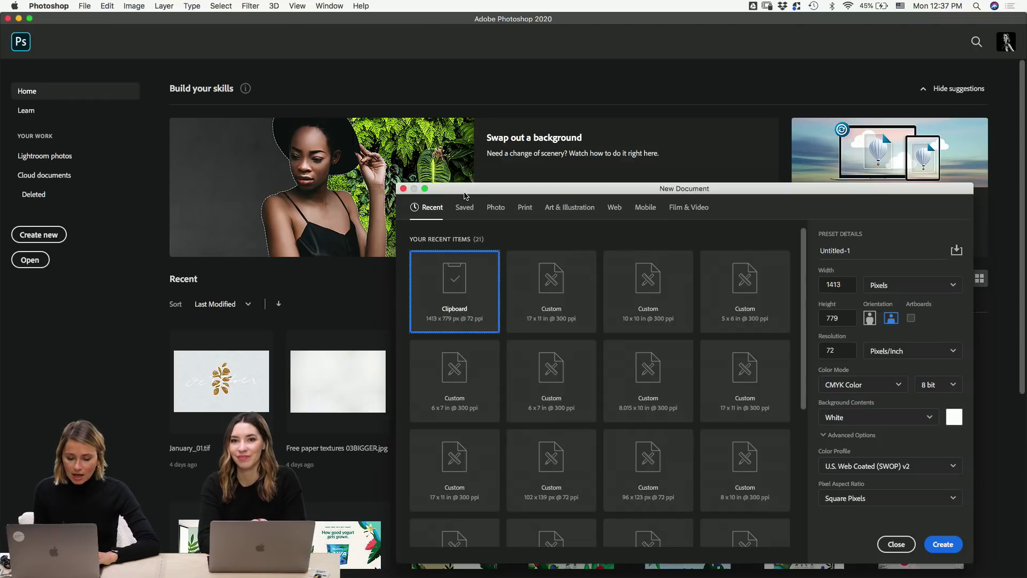
pyautogui.click(917, 290)
pyautogui.click(896, 319)
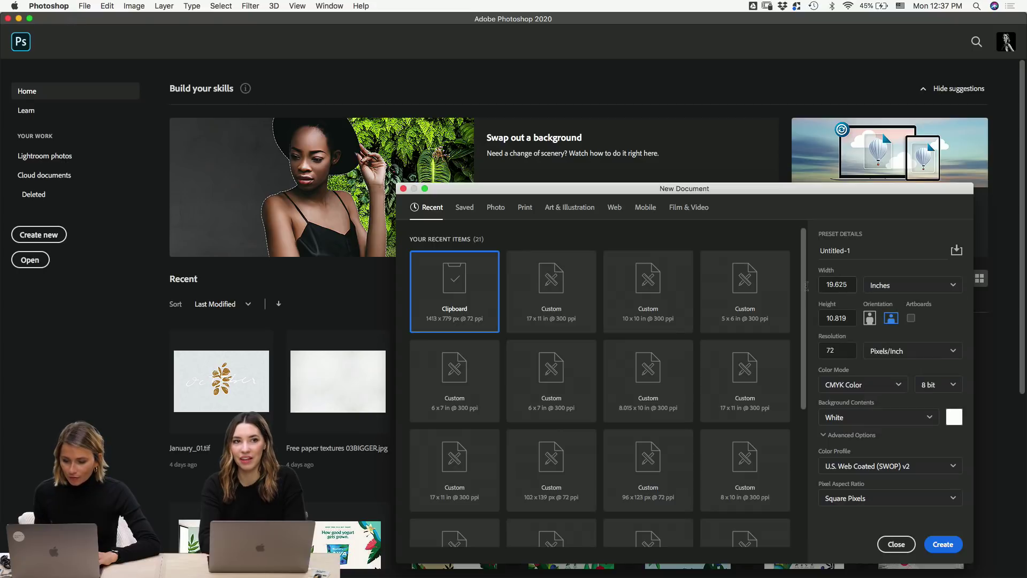
# - Set the new document's width to 11 inches
pyautogui.doubleClick(850, 285)
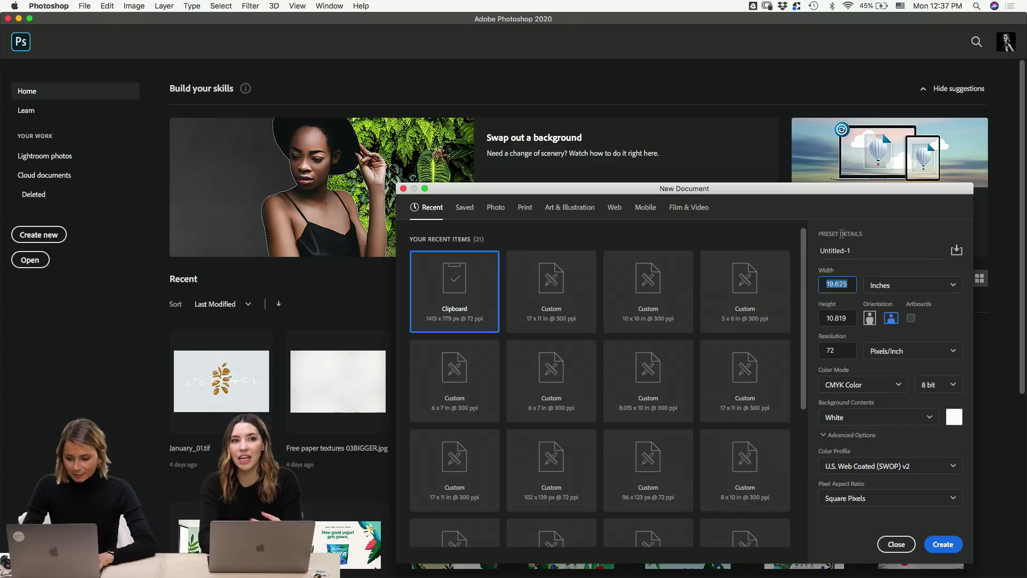
pyautogui.write('11')
pyautogui.press('Tab')
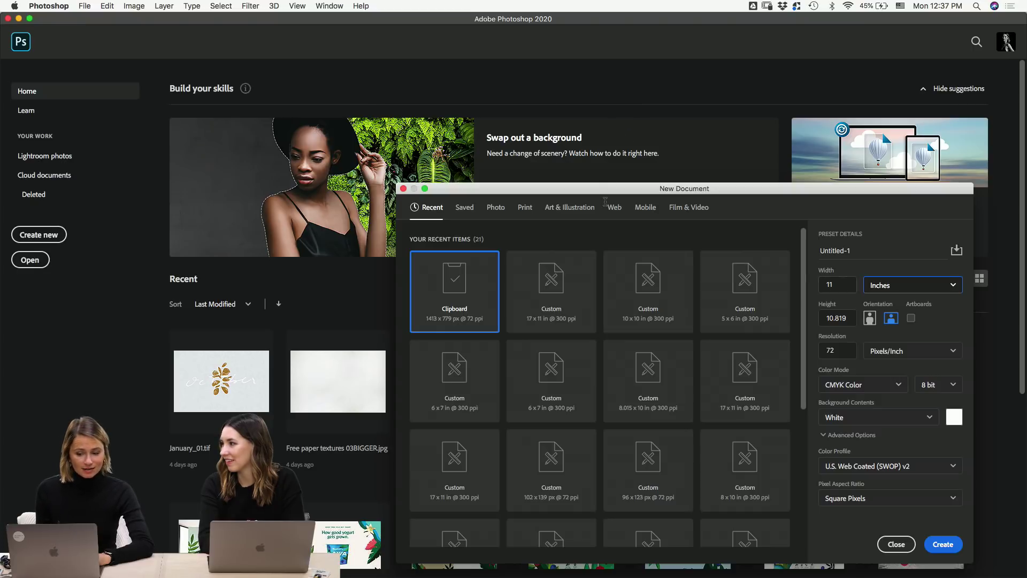
pyautogui.moveTo(606, 189); pyautogui.dragTo(527, 131)
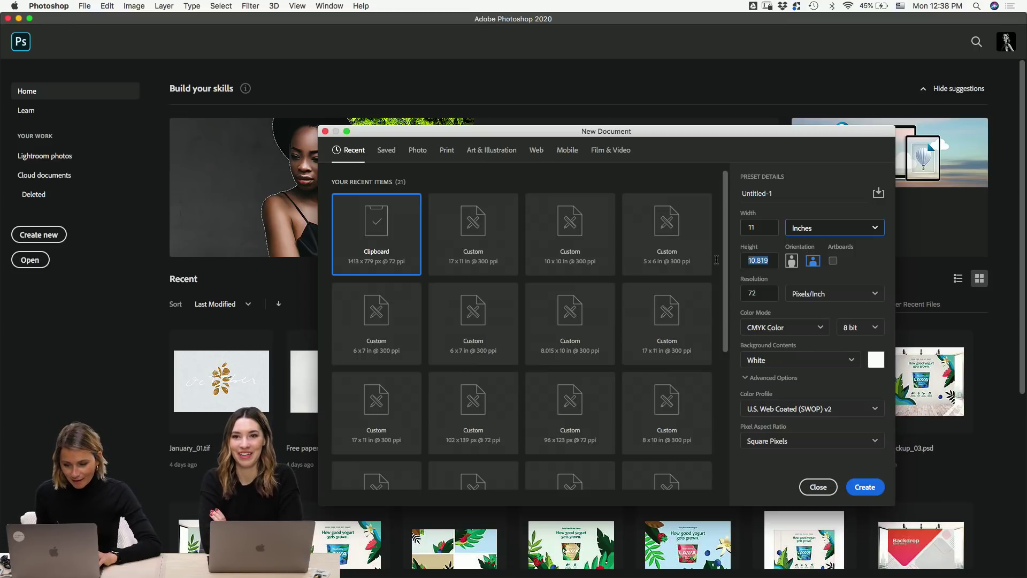
# - Set the new document to 17 inches wide and 11 inches high at a resolution of 300 pixels/inch
pyautogui.click(769, 261)
pyautogui.hotkey('shift', 'Tab')
pyautogui.write('17')
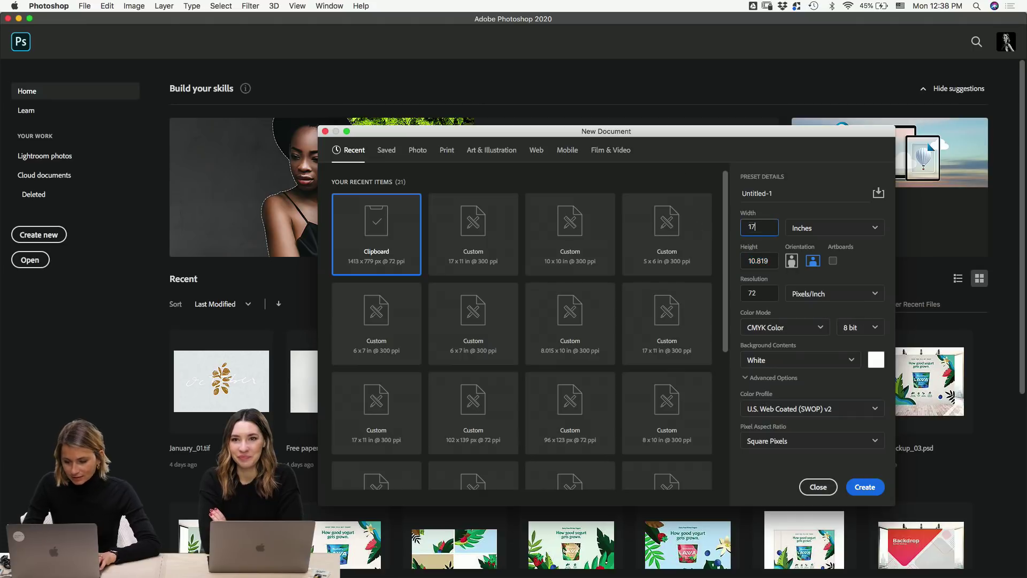
pyautogui.press('Tab')
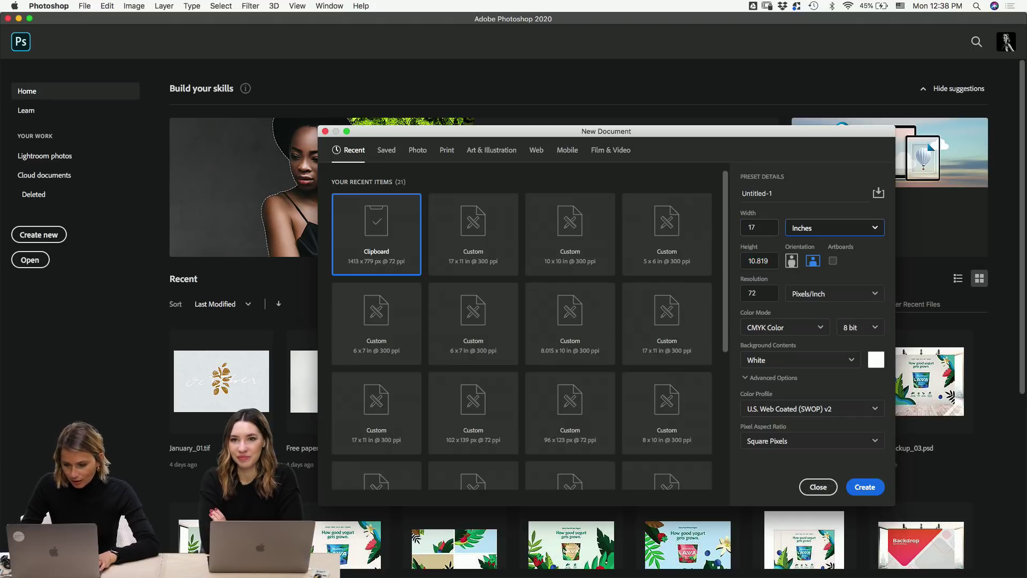
pyautogui.press('Tab')
pyautogui.write('11')
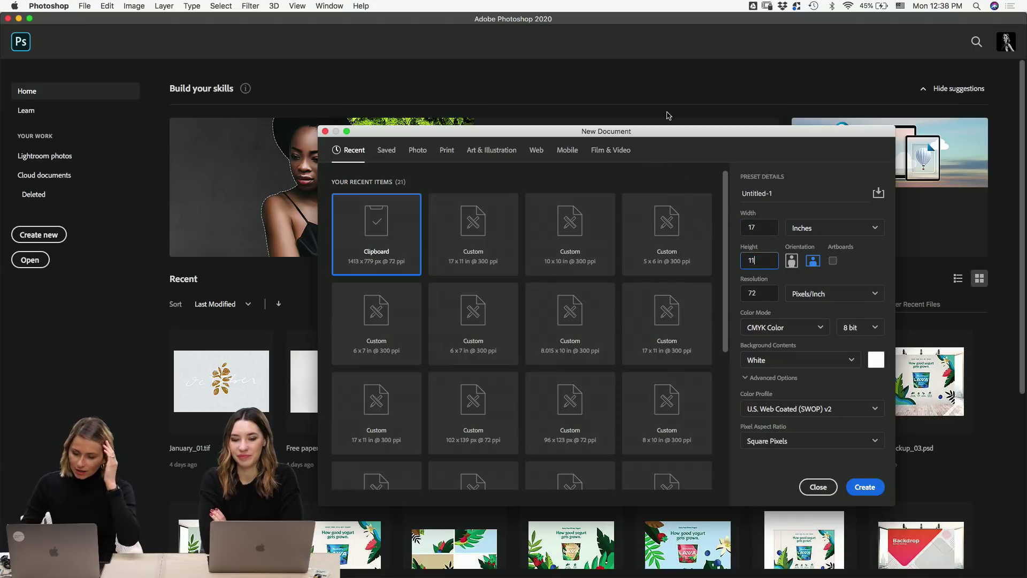
pyautogui.press('Tab')
pyautogui.press('Tab')
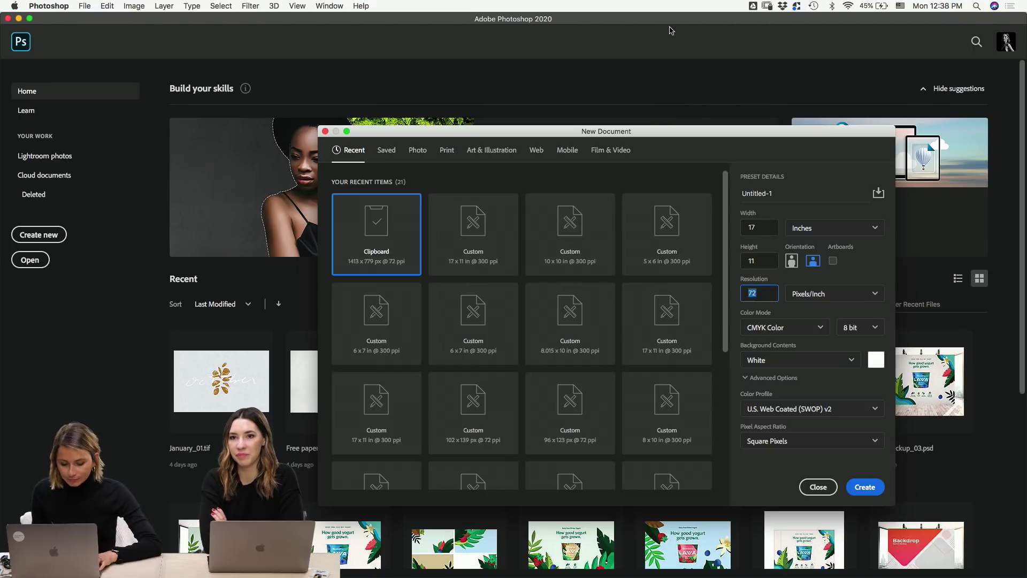
pyautogui.write('300')
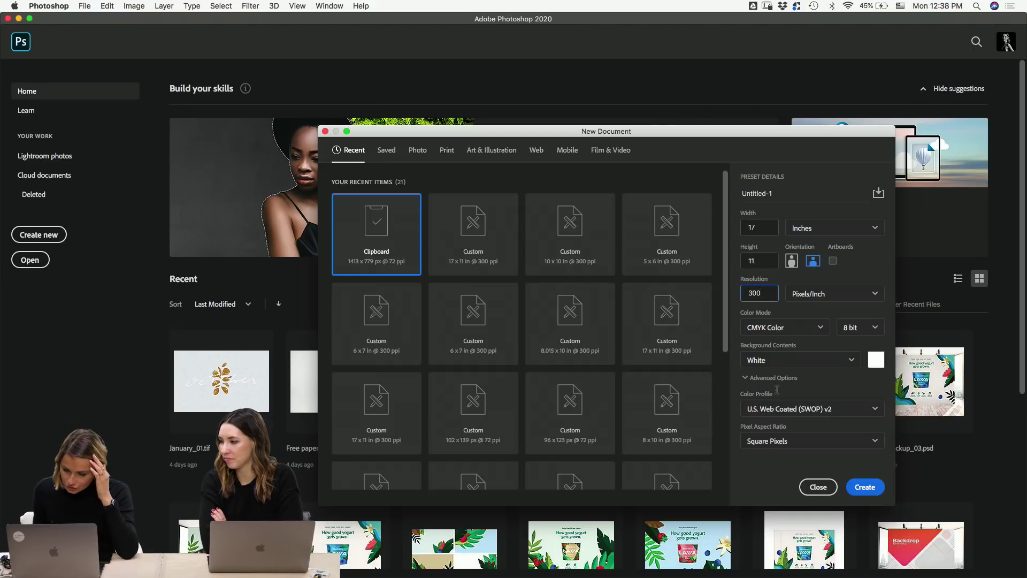
# - Name the new document January_1118_01 and create it
pyautogui.doubleClick(778, 192)
pyautogui.write('J')
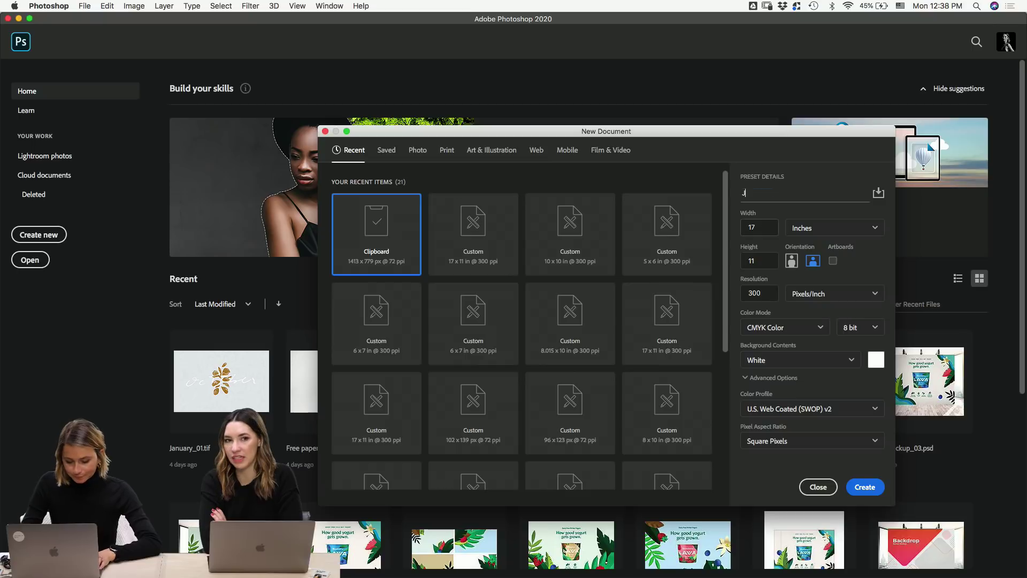
pyautogui.write('anuary_A')
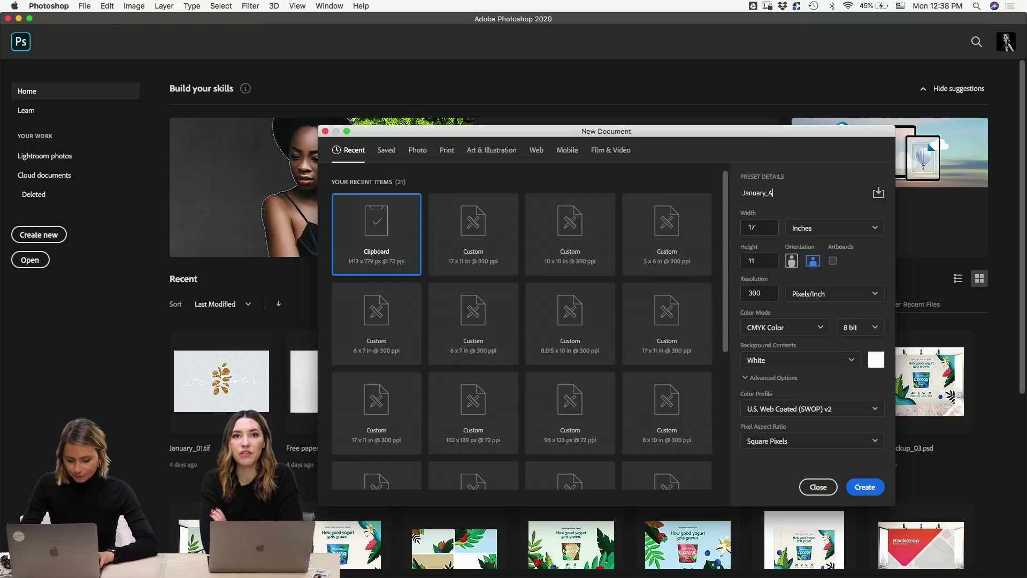
pyautogui.press('BackSpace')
pyautogui.write('0')
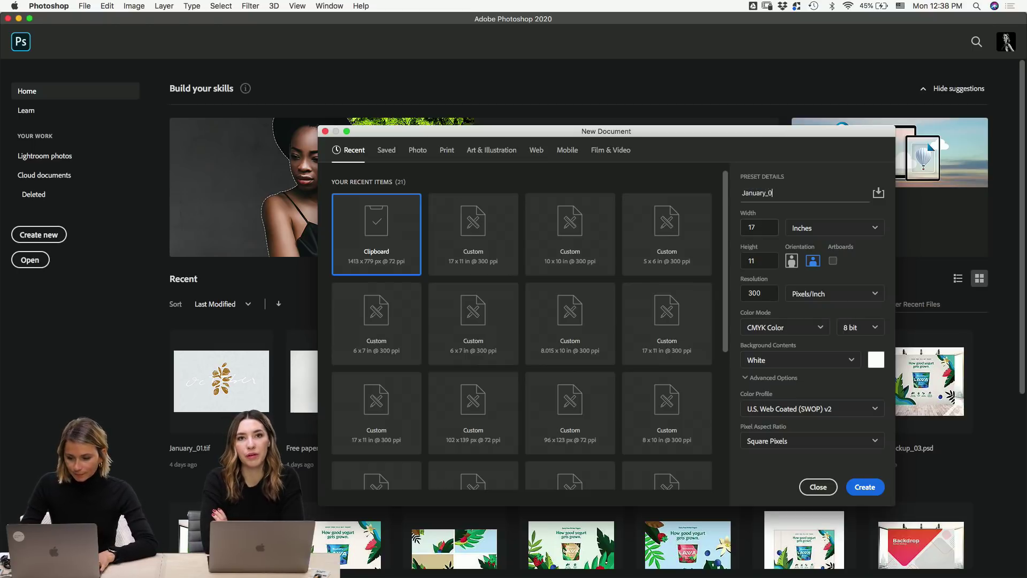
pyautogui.write('101')
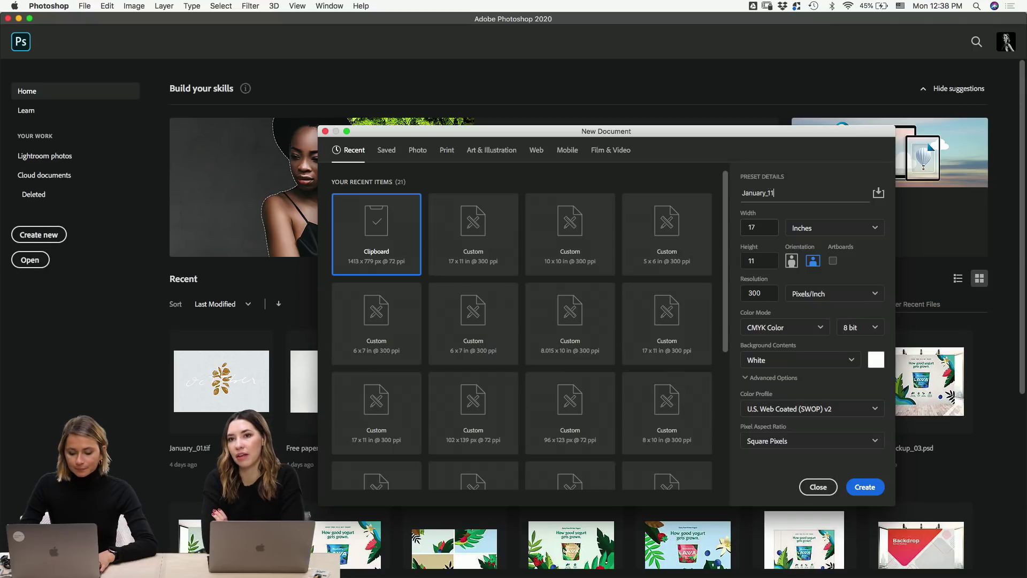
pyautogui.write('8_01')
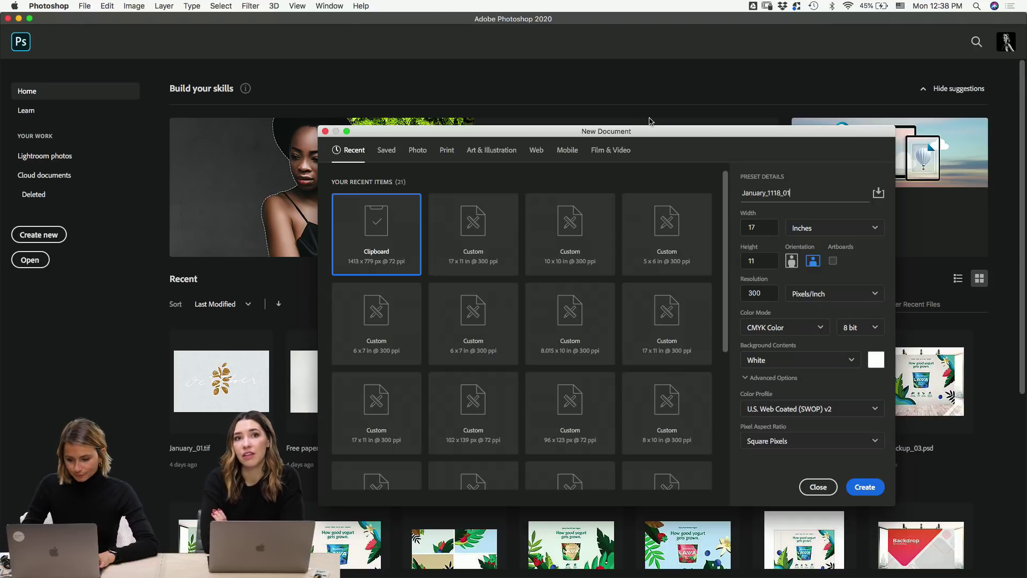
pyautogui.press('Return')
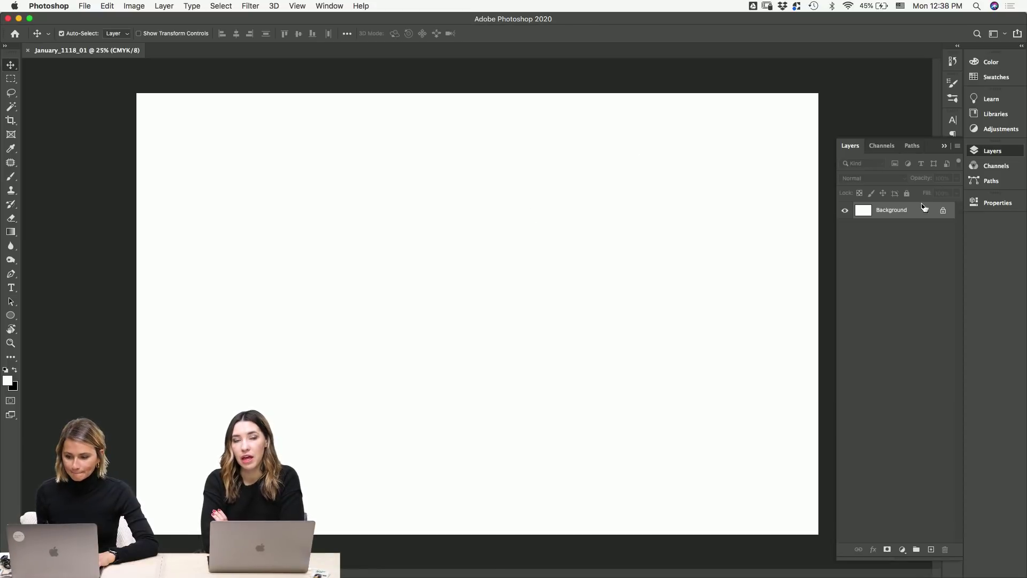
# - Add a new empty layer above the Background and activate the Brush tool
pyautogui.click(931, 549)
pyautogui.press('b')
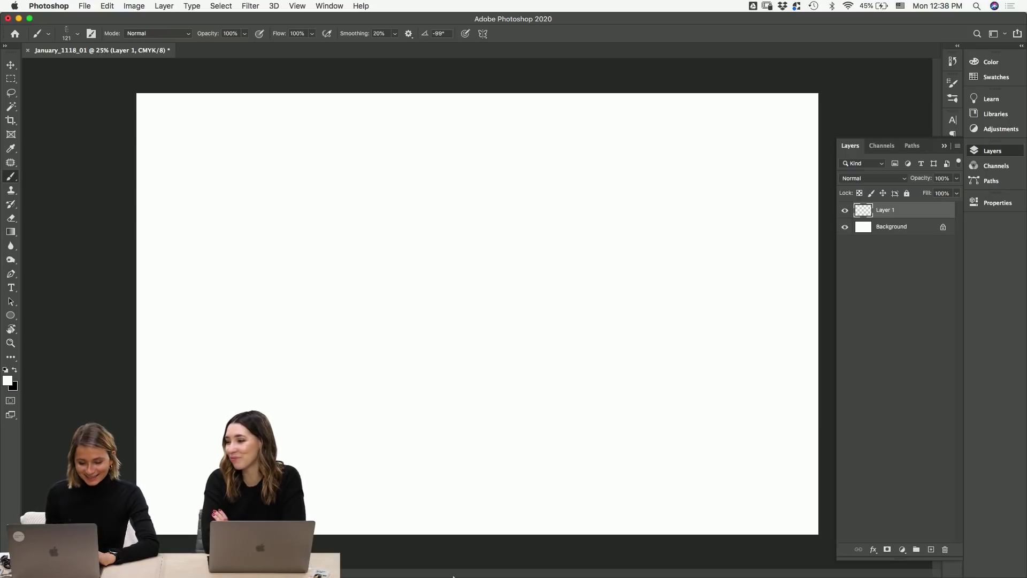
pyautogui.click(420, 573)
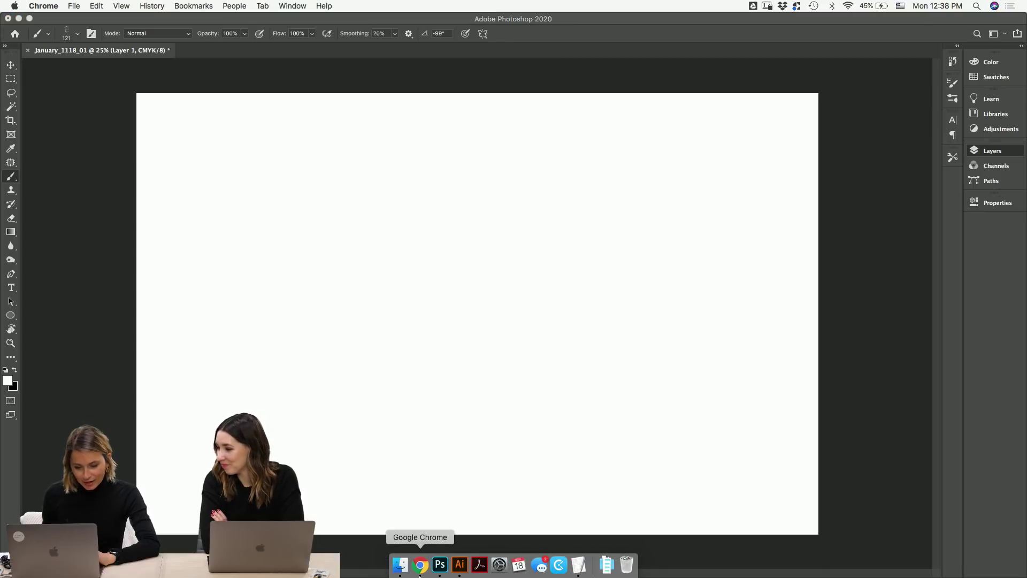
pyautogui.click(865, 230)
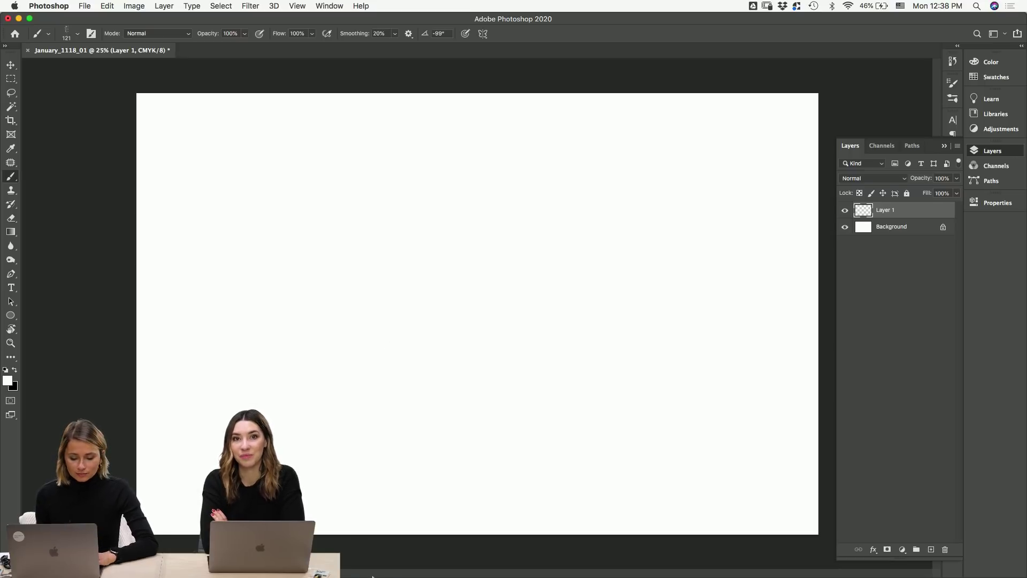
pyautogui.moveTo(383, 576)
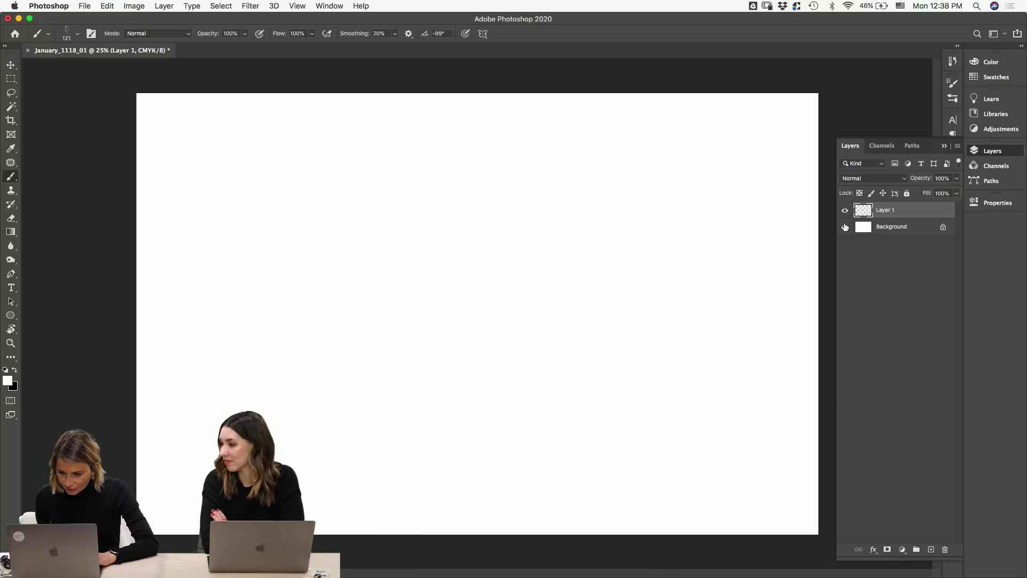
# - Convert the locked Background into a regular layer, keeping the default layer name
pyautogui.doubleClick(921, 227)
pyautogui.press('Return')
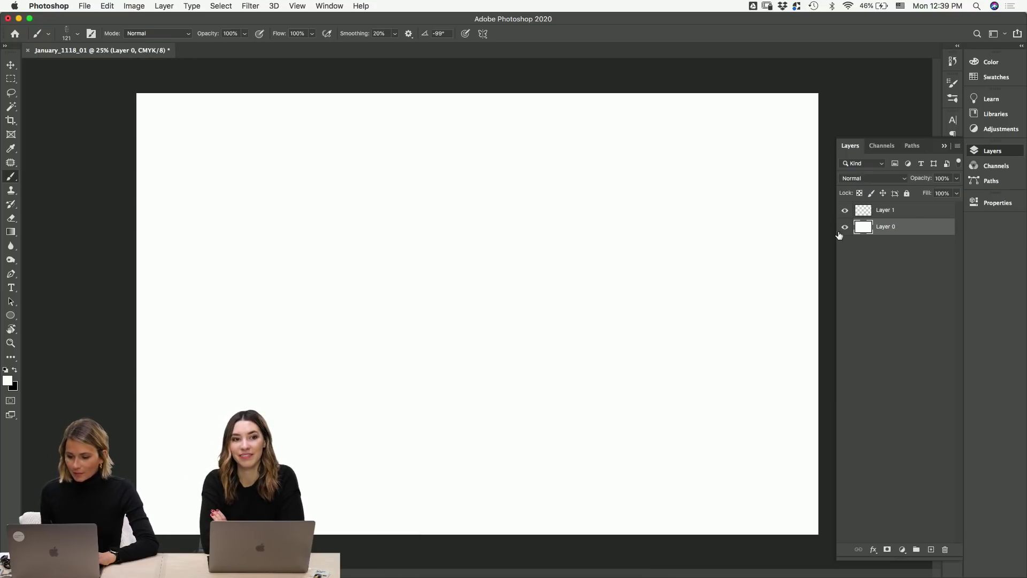
# - Hide the white Layer 0 and make Layer 1 the active layer
pyautogui.click(845, 227)
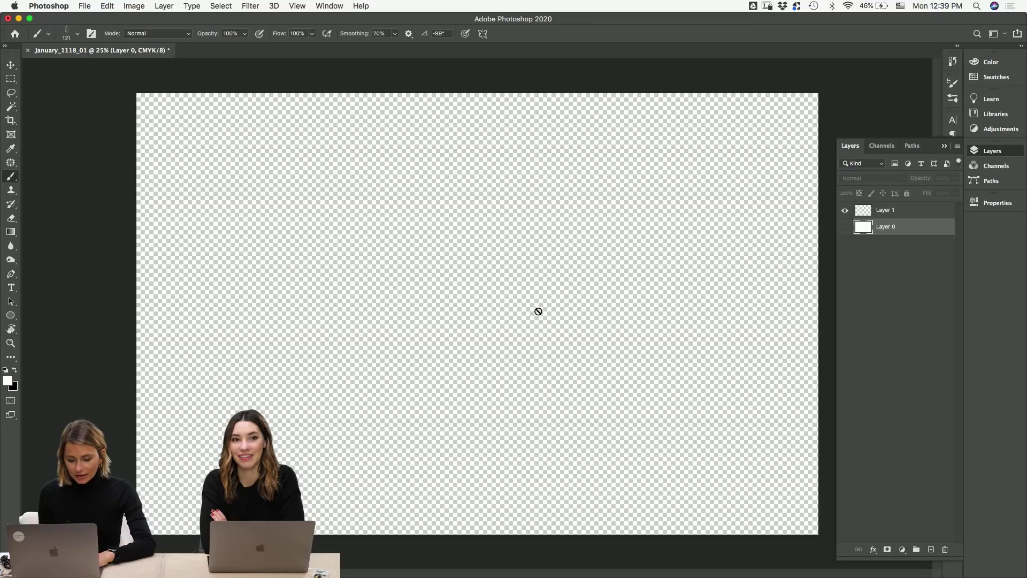
pyautogui.click(931, 211)
pyautogui.moveTo(311, 282)
pyautogui.mouseDown()
pyautogui.moveTo(409, 285)
pyautogui.moveTo(443, 332)
pyautogui.mouseUp()
pyautogui.press('super+z')
# - Swap the foreground color to black and set the brush smoothing to 0%
pyautogui.click(14, 370)
pyautogui.moveTo(336, 258)
pyautogui.mouseDown()
pyautogui.moveTo(380, 339)
pyautogui.moveTo(551, 258)
pyautogui.mouseUp()
pyautogui.press('super+z')
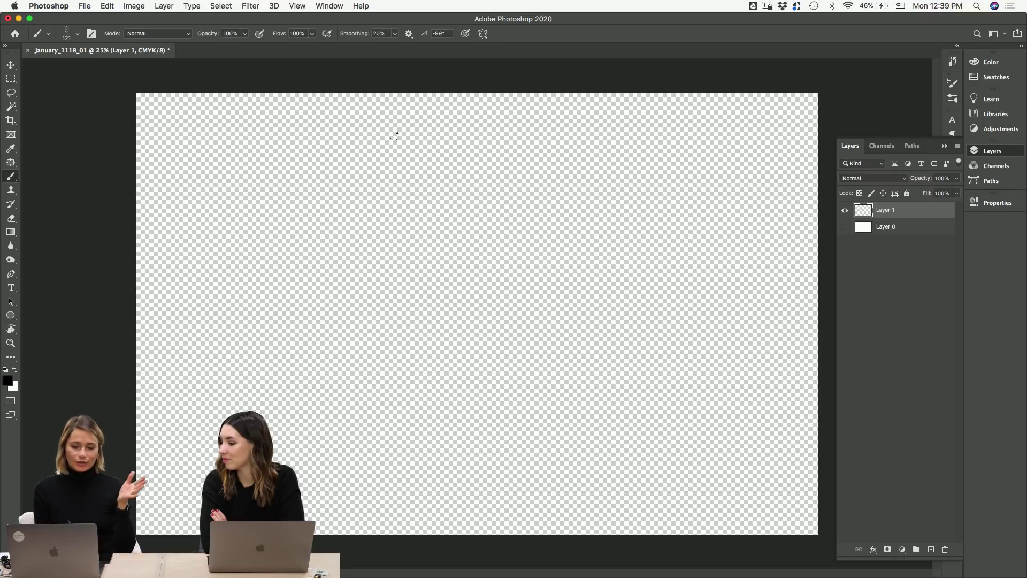
pyautogui.click(388, 34)
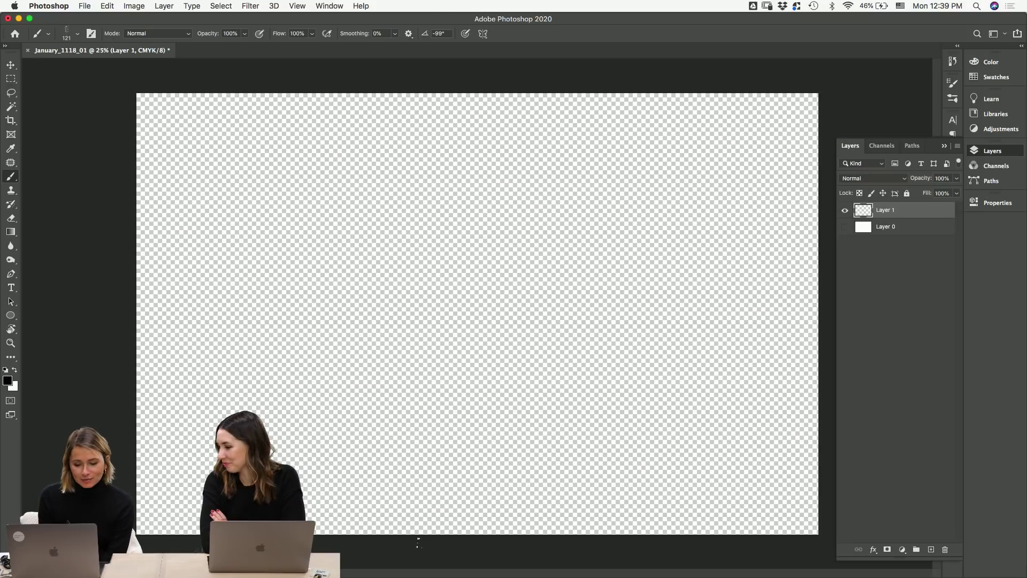
# - Show the list of tool presets for the Brush tool
pyautogui.moveTo(419, 576)
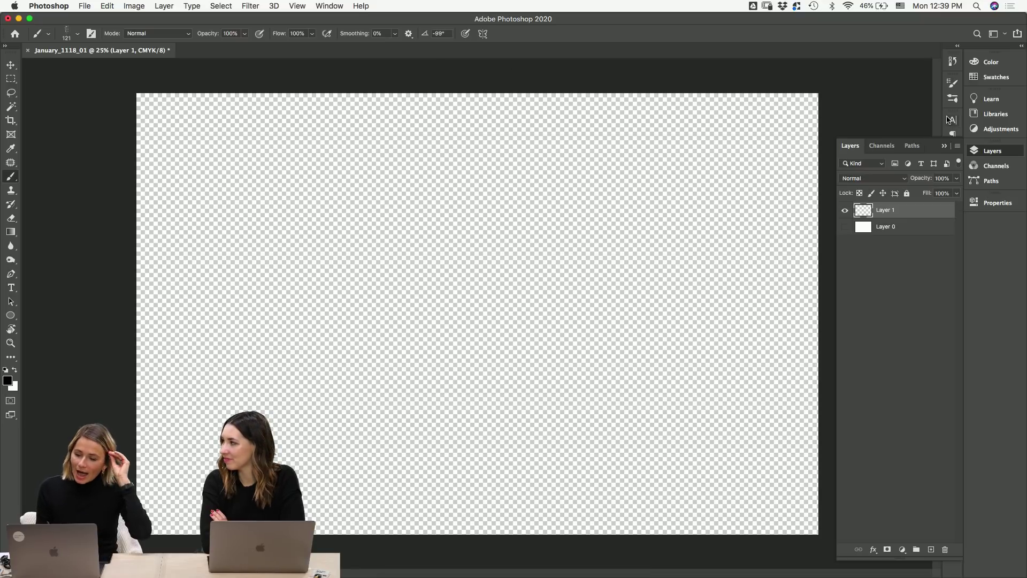
pyautogui.click(327, 5)
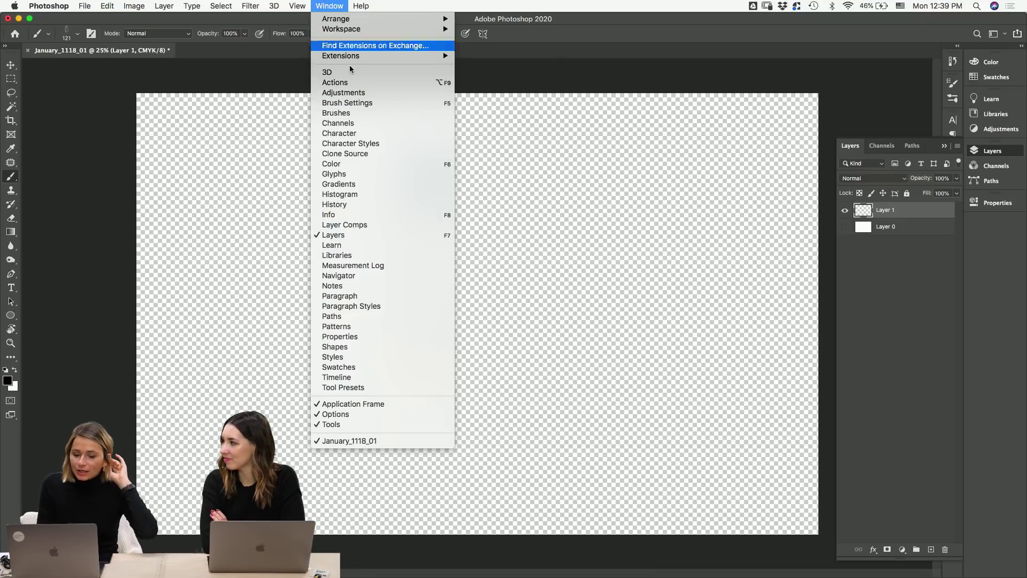
pyautogui.click(355, 387)
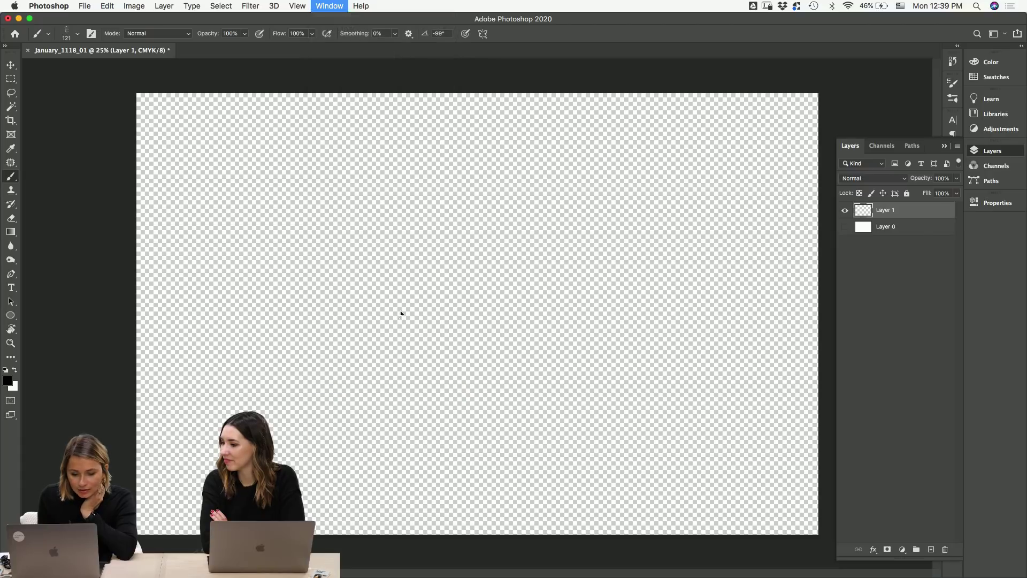
# - Try the Kyle's Paintbox - Gouache Blair 70 preset with two looping strokes on Layer 1, undoing each one
pyautogui.scroll(-10, 864, 245)
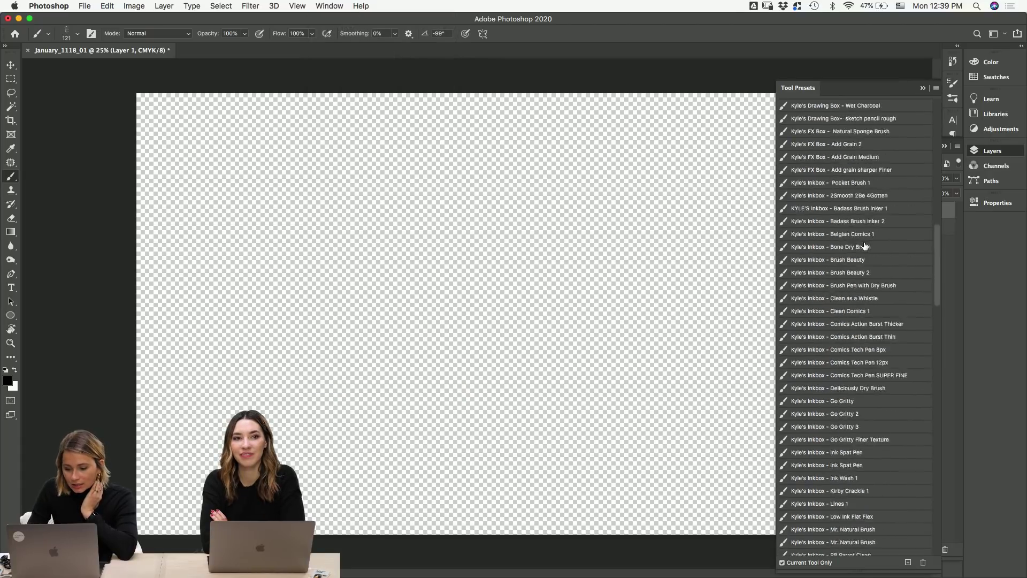
pyautogui.scroll(-6, 865, 245)
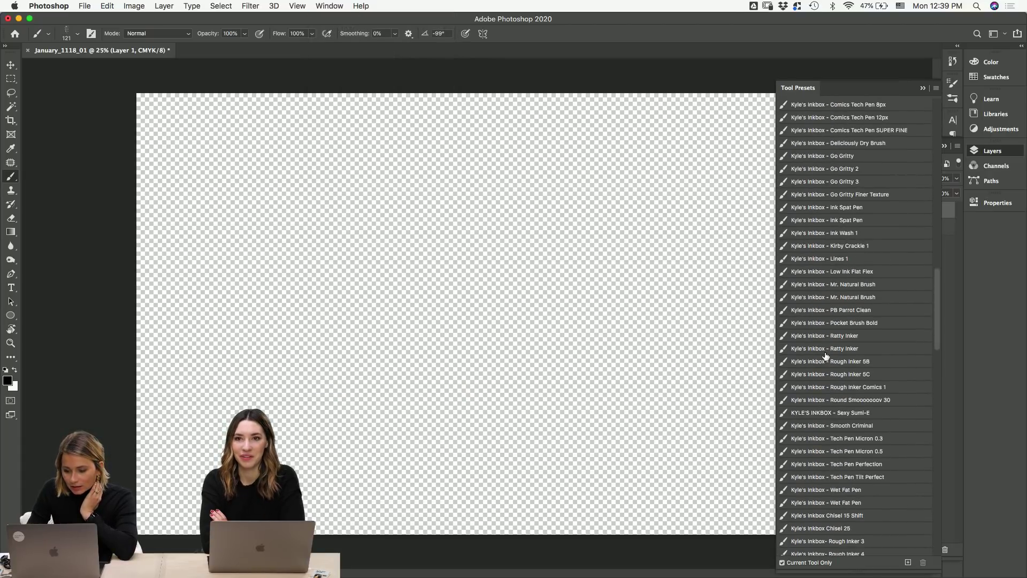
pyautogui.scroll(-7, 825, 355)
pyautogui.scroll(-4, 825, 355)
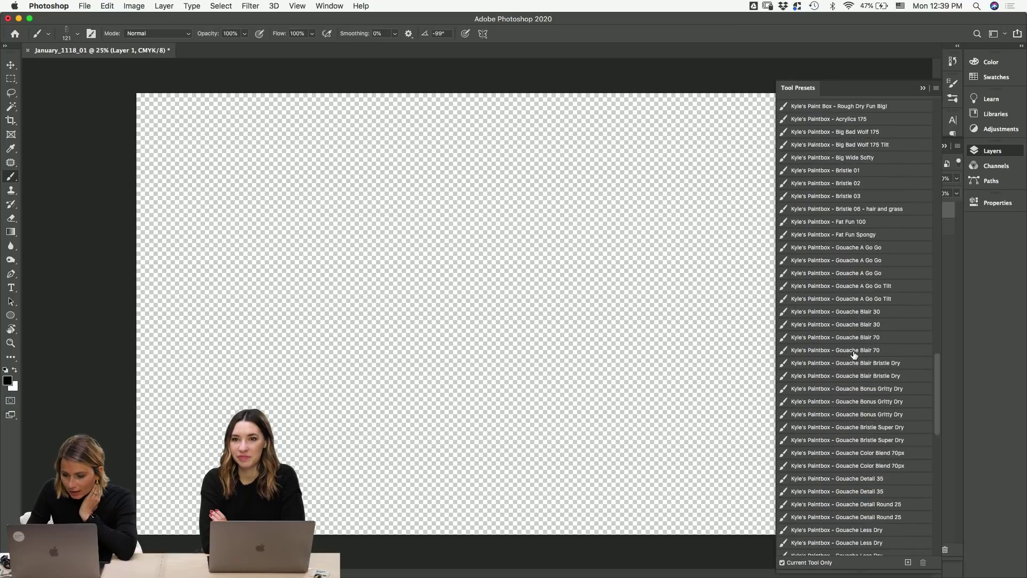
pyautogui.click(852, 351)
pyautogui.moveTo(271, 246)
pyautogui.mouseDown()
pyautogui.moveTo(334, 341)
pyautogui.moveTo(447, 268)
pyautogui.mouseUp()
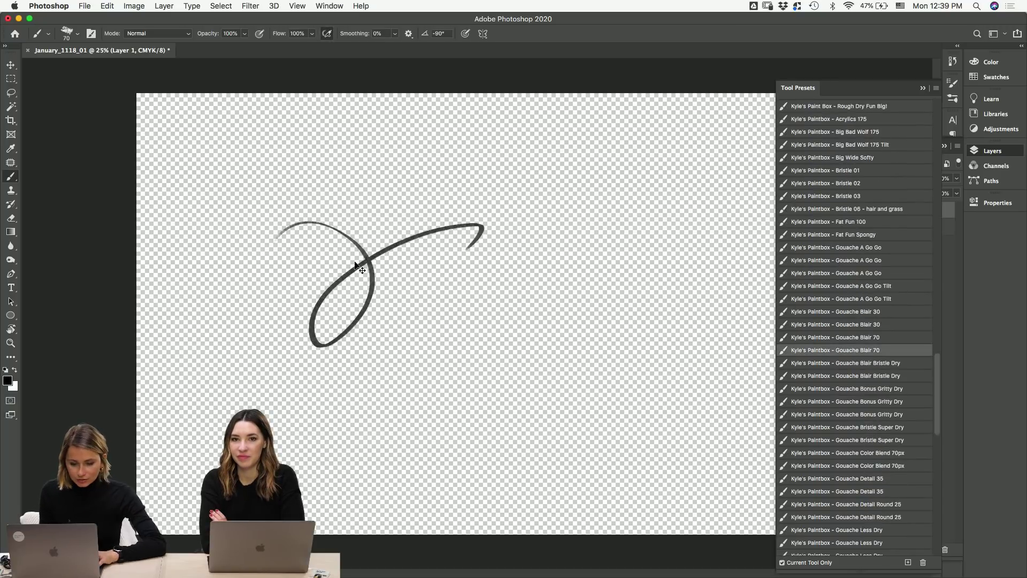
pyautogui.press('super+z')
pyautogui.moveTo(278, 262)
pyautogui.mouseDown()
pyautogui.moveTo(312, 325)
pyautogui.moveTo(406, 225)
pyautogui.moveTo(426, 260)
pyautogui.mouseUp()
pyautogui.press('super+z')
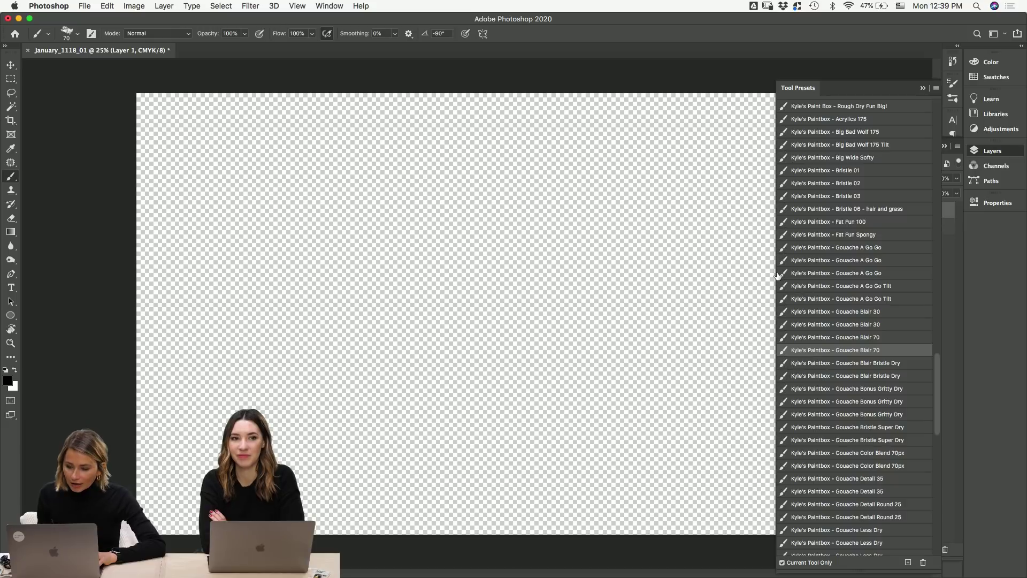
# - Choose the Kyle's Drawing Box - Wet Charcoal brush preset and collapse the preset list, undoing a test stroke
pyautogui.scroll(-3, 779, 276)
pyautogui.scroll(20, 823, 295)
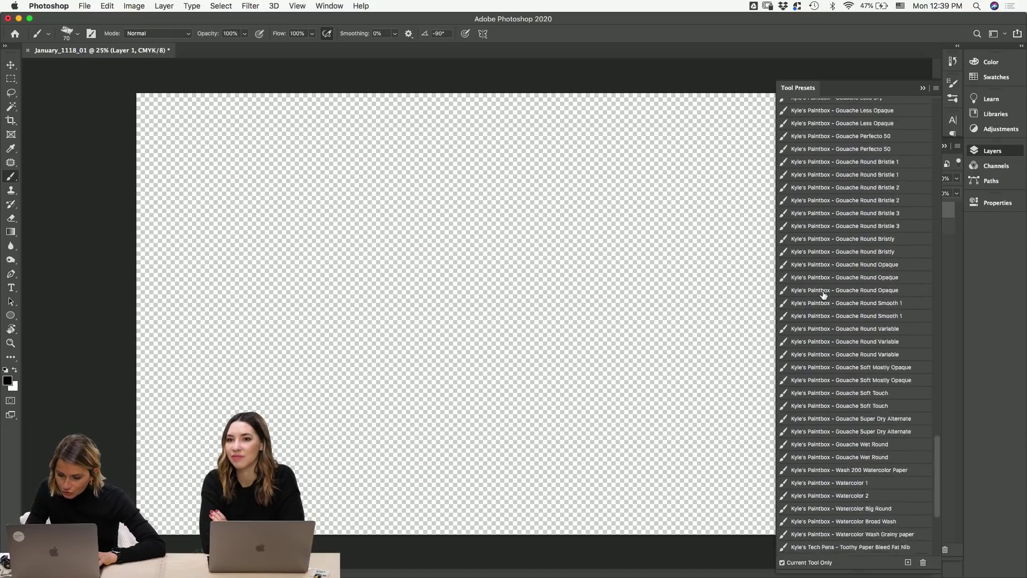
pyautogui.scroll(5, 823, 294)
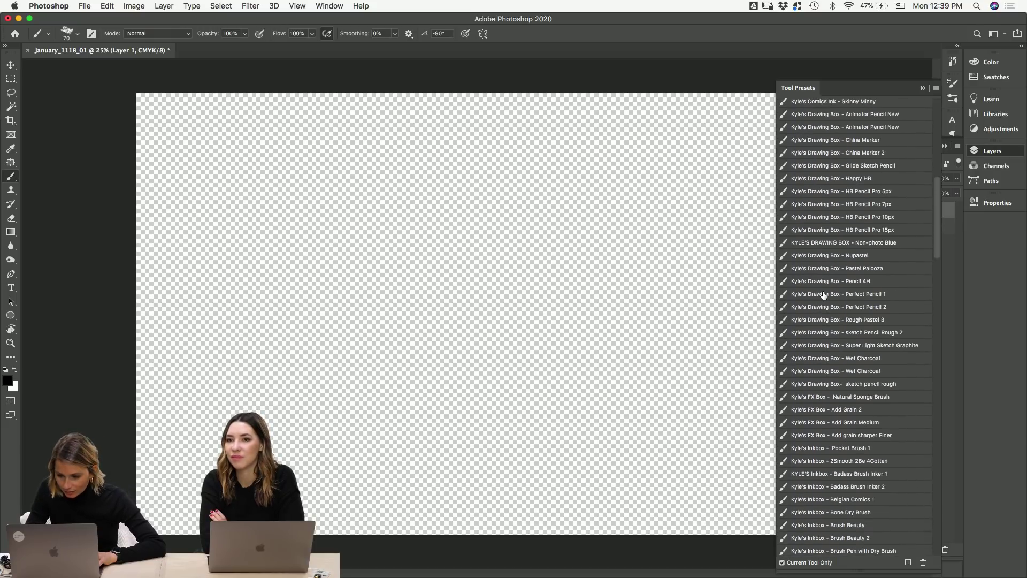
pyautogui.click(850, 367)
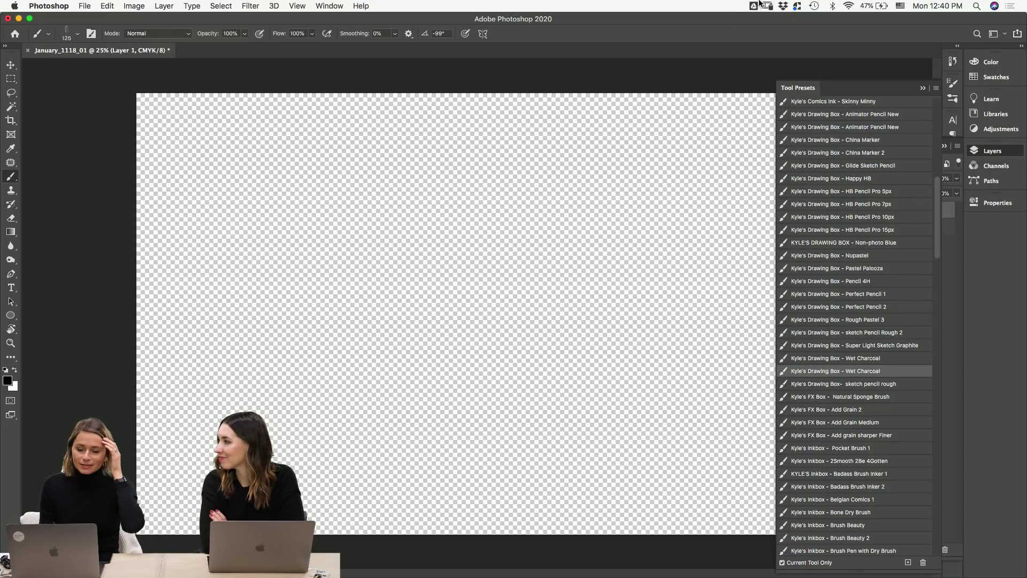
pyautogui.click(923, 87)
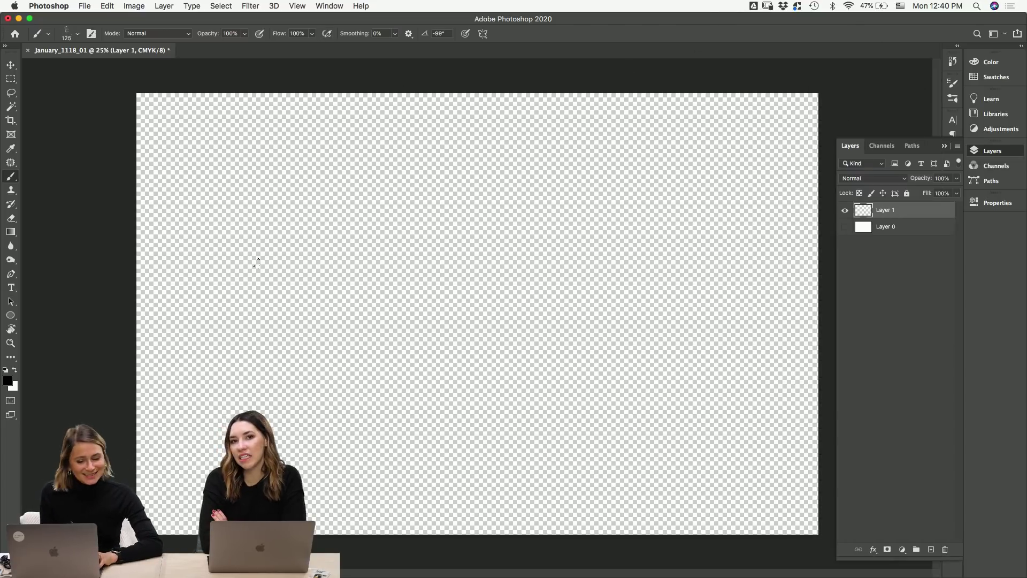
pyautogui.moveTo(230, 291)
pyautogui.mouseDown()
pyautogui.moveTo(289, 272)
pyautogui.moveTo(383, 279)
pyautogui.moveTo(412, 251)
pyautogui.mouseUp()
pyautogui.press('super+z')
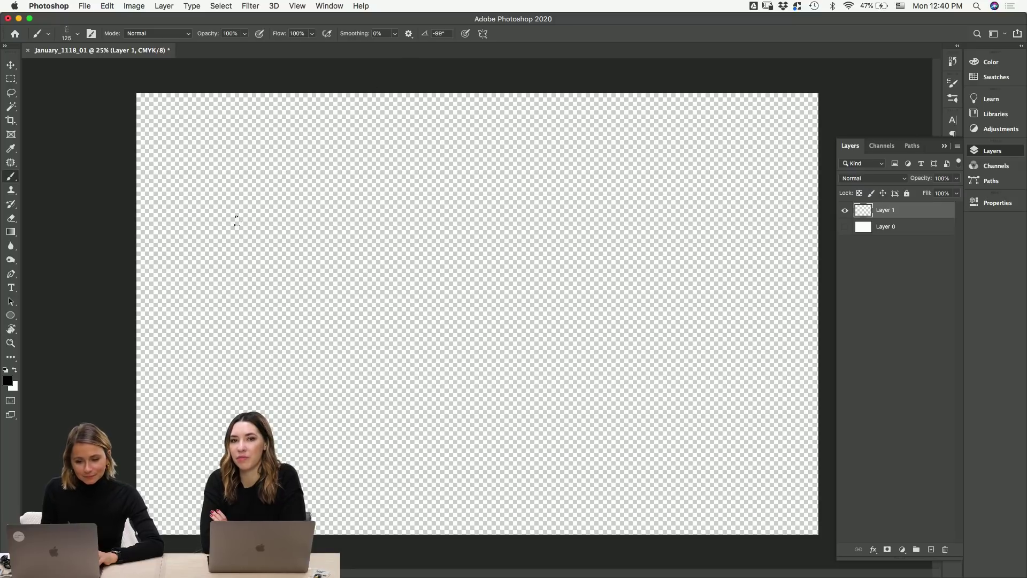
# - Letter "jan" in cursive on Layer 1 with the charcoal brush, and hide that layer
pyautogui.moveTo(212, 264)
pyautogui.mouseDown()
pyautogui.moveTo(245, 239)
pyautogui.moveTo(376, 211)
pyautogui.moveTo(394, 255)
pyautogui.mouseUp()
pyautogui.moveTo(433, 220); pyautogui.dragTo(499, 243)
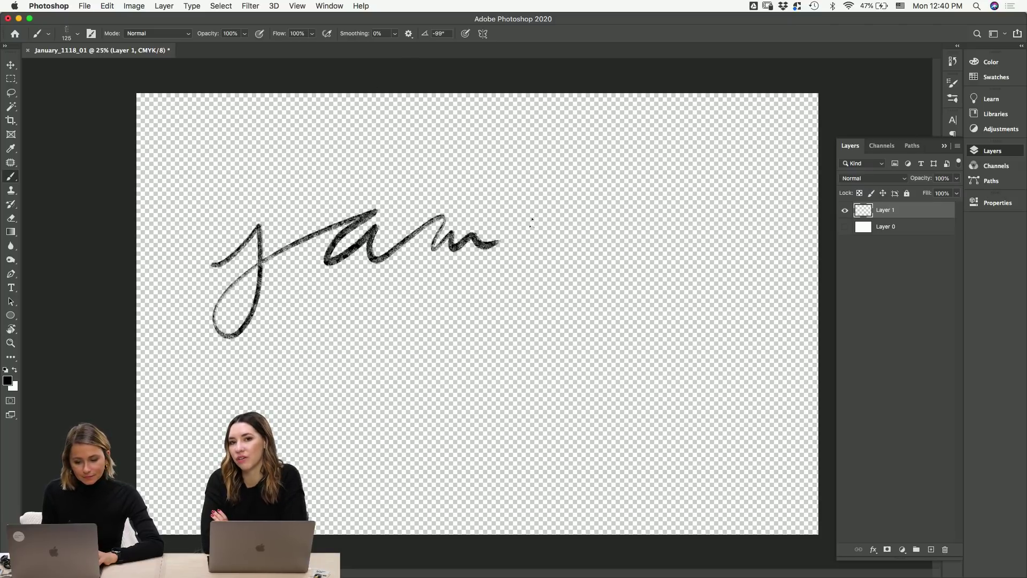
pyautogui.click(845, 210)
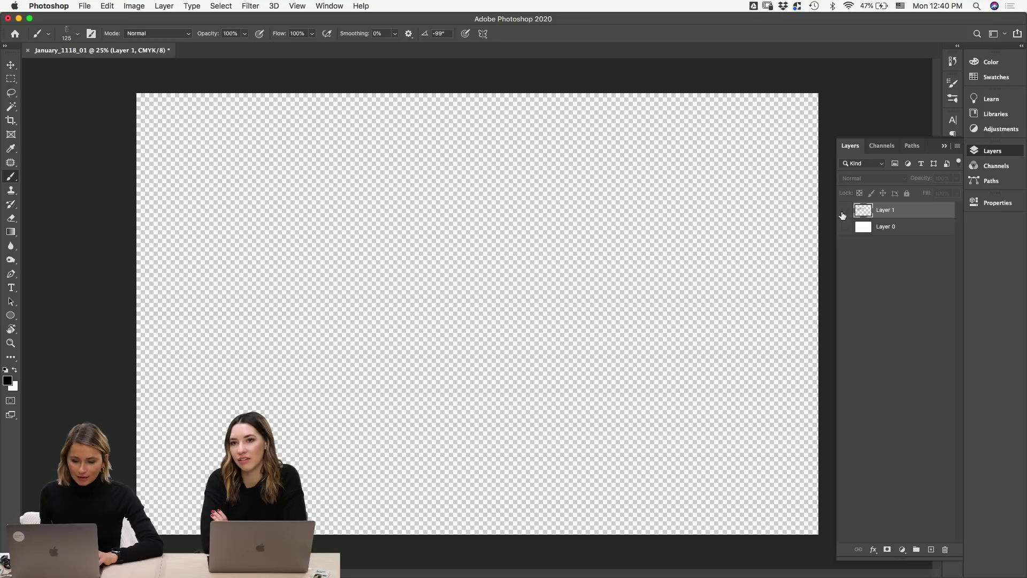
pyautogui.click(845, 210)
pyautogui.press('super+z')
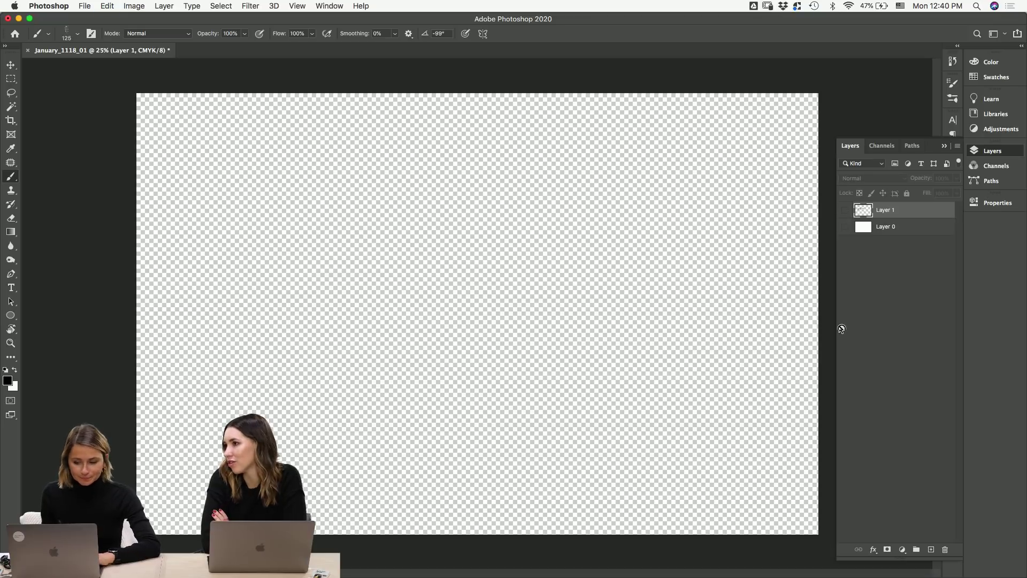
# - Add a new empty layer above the hidden Layer 1 and undo a test stroke on it
pyautogui.click(931, 549)
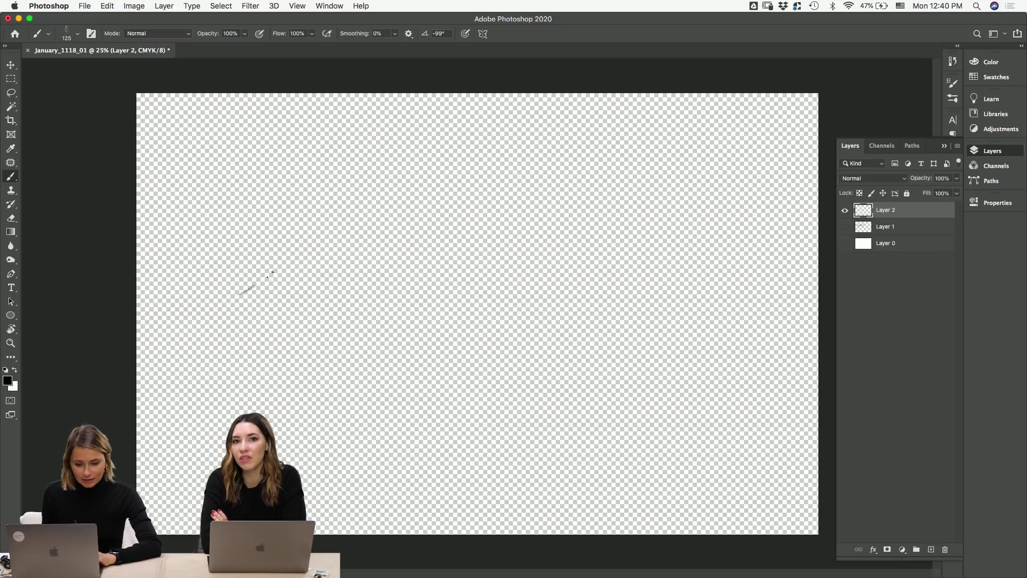
pyautogui.moveTo(272, 273)
pyautogui.mouseDown()
pyautogui.moveTo(244, 361)
pyautogui.moveTo(374, 268)
pyautogui.mouseUp()
pyautogui.press('super+z')
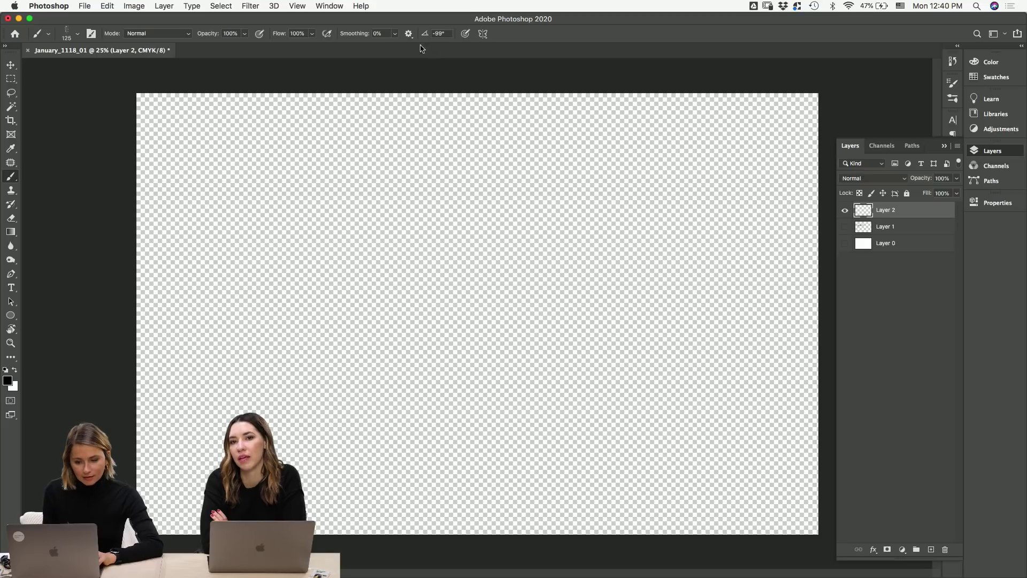
# - Try a brush smoothing of 20% with two cursive strokes on Layer 2, undoing each one
pyautogui.write('20')
pyautogui.press('Return')
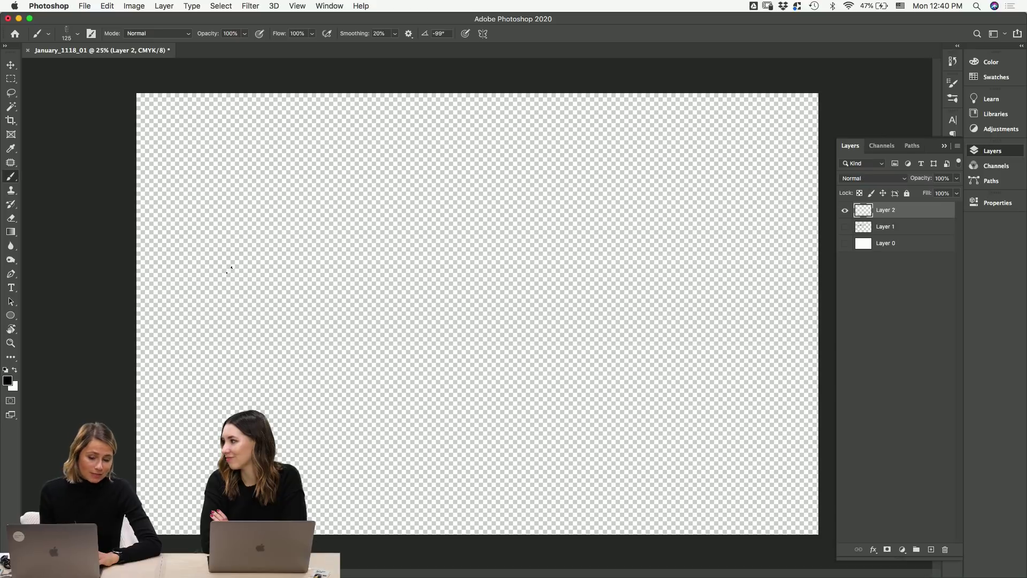
pyautogui.moveTo(229, 269); pyautogui.dragTo(335, 267)
pyautogui.press('super+z')
pyautogui.moveTo(254, 285)
pyautogui.mouseDown()
pyautogui.moveTo(321, 255)
pyautogui.moveTo(362, 270)
pyautogui.moveTo(349, 293)
pyautogui.moveTo(451, 275)
pyautogui.mouseUp()
pyautogui.press('super+z')
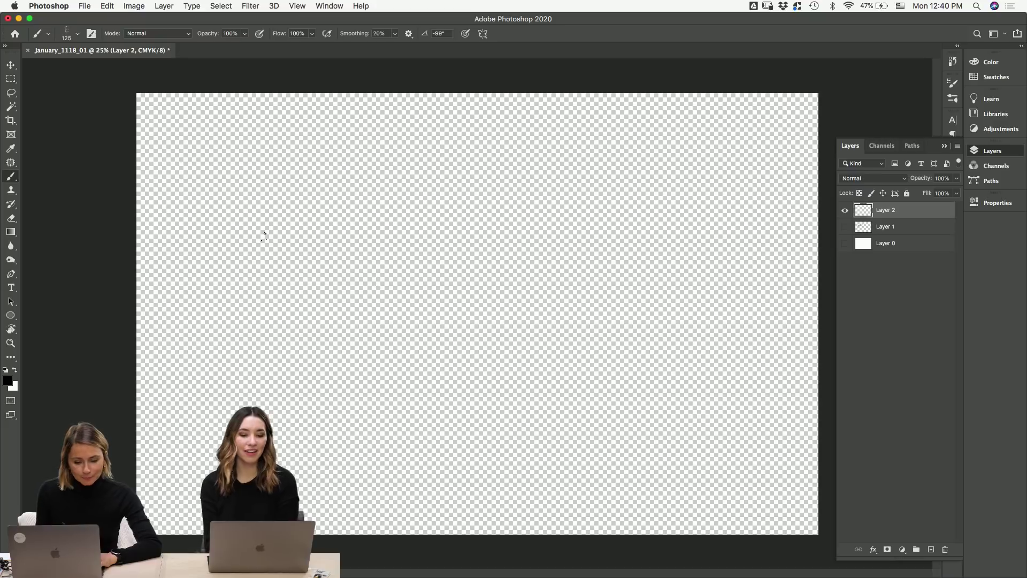
# - Set the brush smoothing to 0% and letter the word "january" in cursive across Layer 2
pyautogui.doubleClick(380, 34)
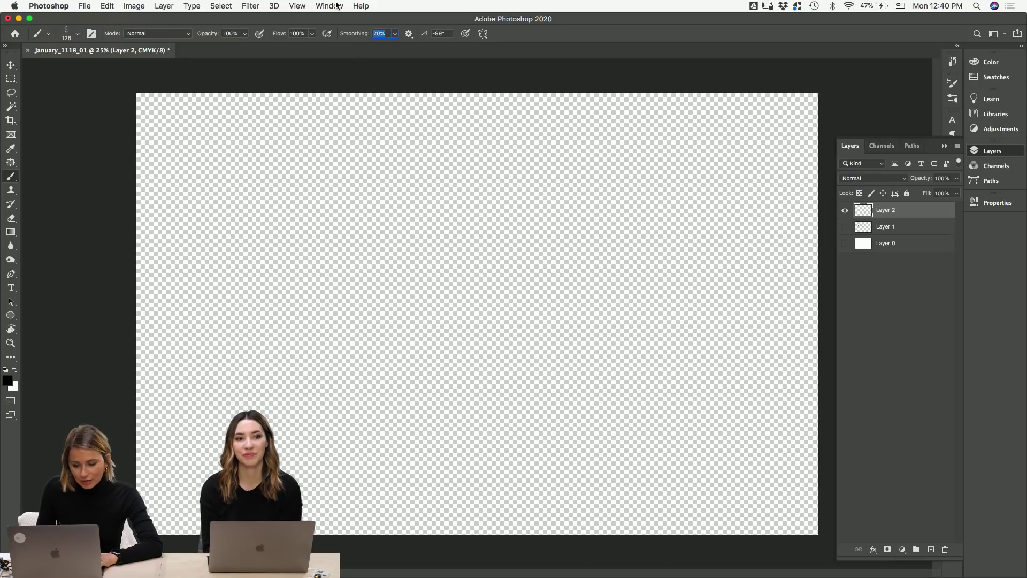
pyautogui.write('0')
pyautogui.press('Return')
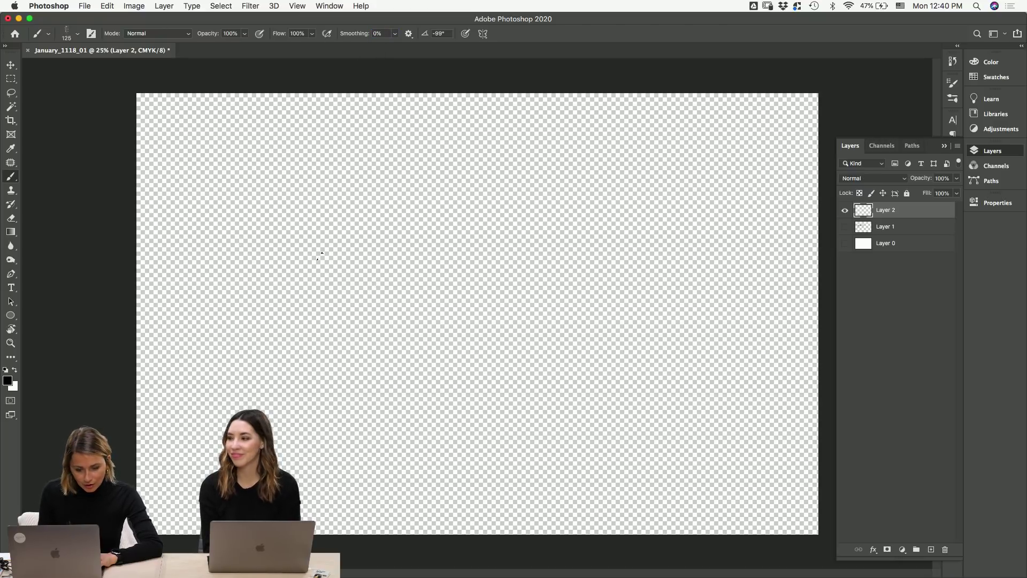
pyautogui.moveTo(235, 263)
pyautogui.mouseDown()
pyautogui.moveTo(278, 239)
pyautogui.moveTo(271, 302)
pyautogui.moveTo(460, 276)
pyautogui.mouseUp()
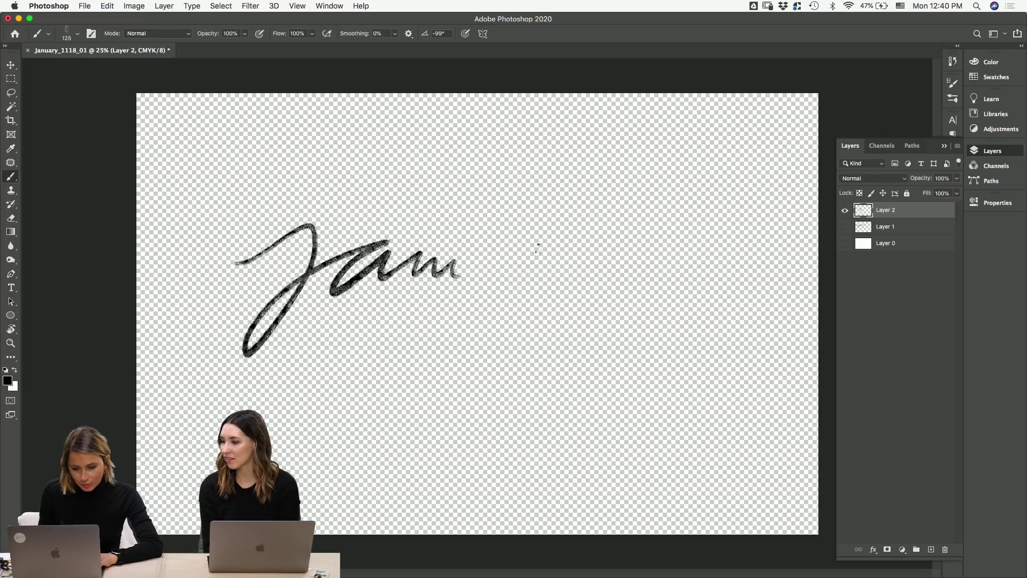
pyautogui.moveTo(513, 241)
pyautogui.mouseDown()
pyautogui.moveTo(561, 237)
pyautogui.moveTo(572, 263)
pyautogui.moveTo(599, 271)
pyautogui.moveTo(593, 353)
pyautogui.moveTo(645, 193)
pyautogui.moveTo(677, 261)
pyautogui.mouseUp()
pyautogui.moveTo(326, 182); pyautogui.dragTo(319, 206)
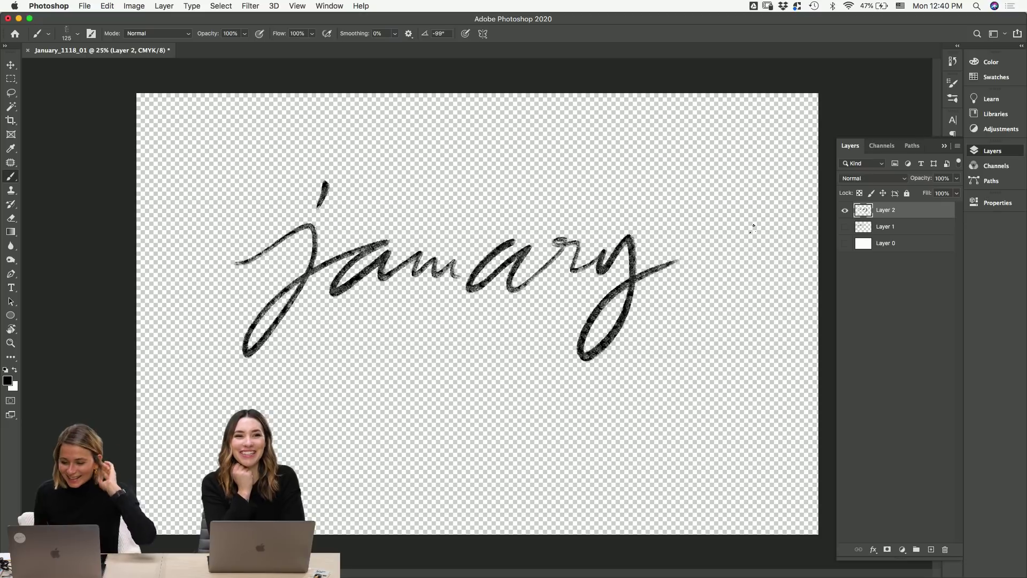
# - With Layer 2 hidden, set the brush smoothing to 20% and add a new empty layer above it
pyautogui.click(845, 210)
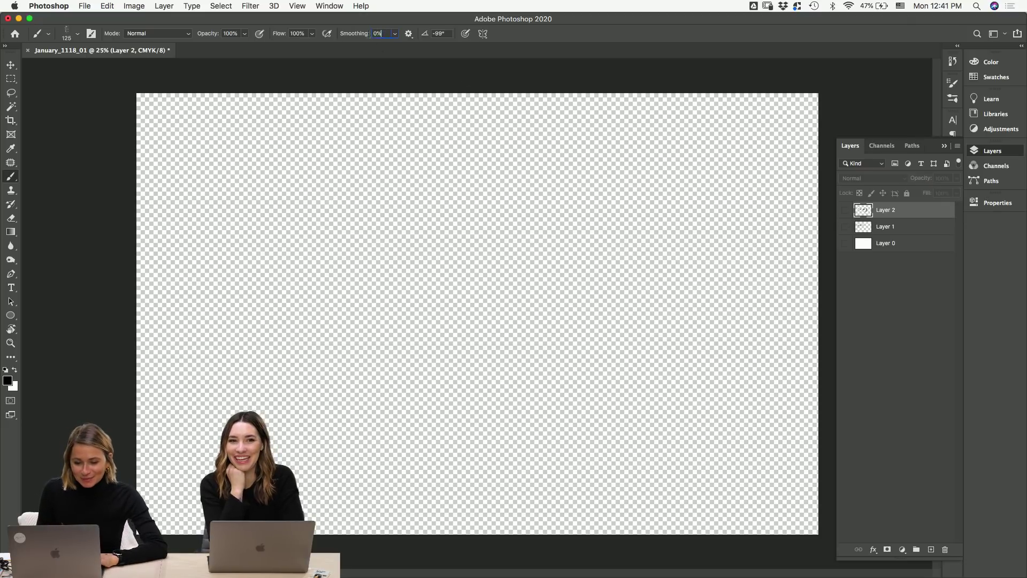
pyautogui.write('20')
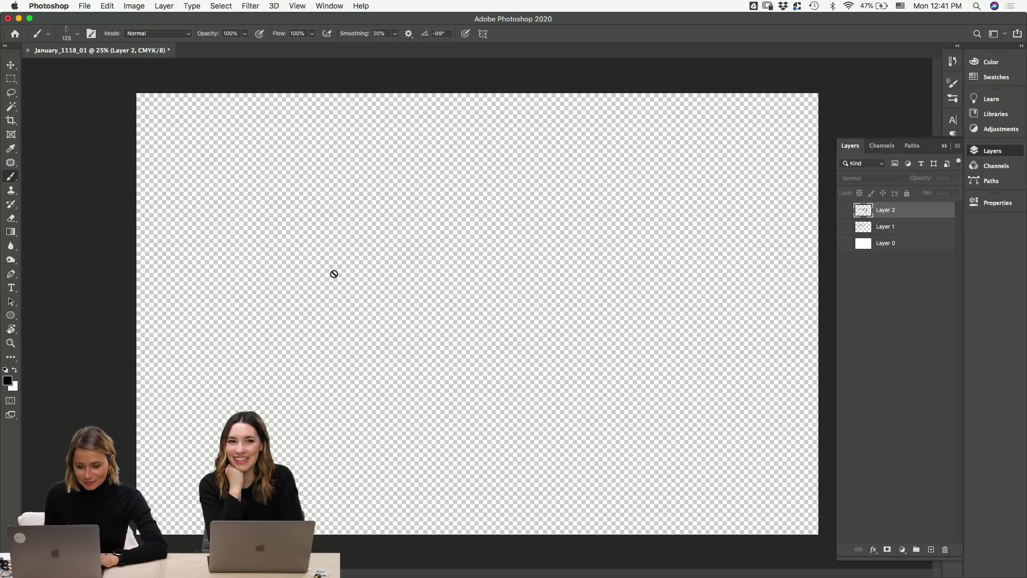
pyautogui.click(931, 549)
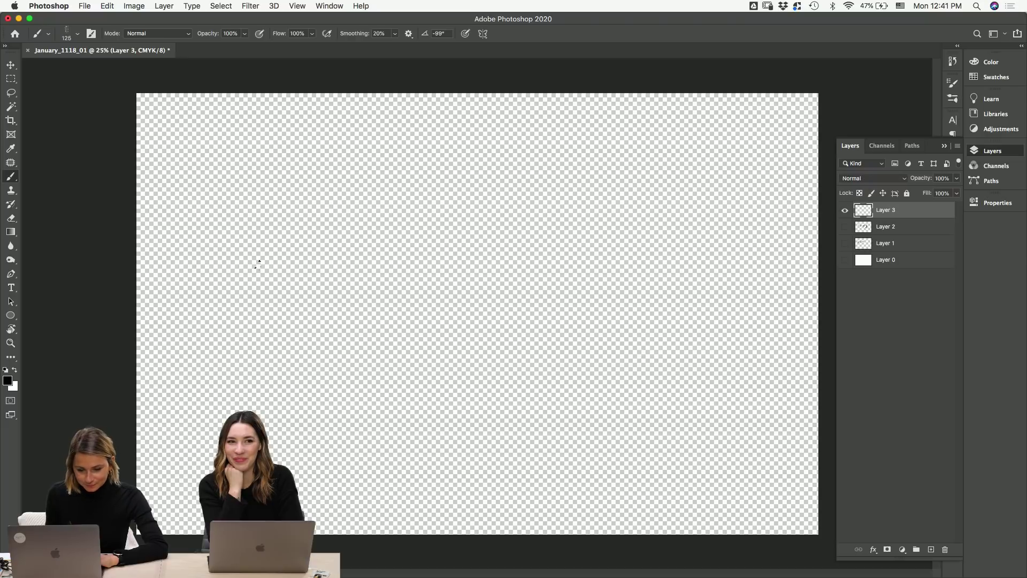
# - Try lettering the word "january" in cursive twice on Layer 3, undoing all the strokes
pyautogui.moveTo(236, 276)
pyautogui.mouseDown()
pyautogui.moveTo(273, 307)
pyautogui.moveTo(390, 267)
pyautogui.moveTo(496, 286)
pyautogui.mouseUp()
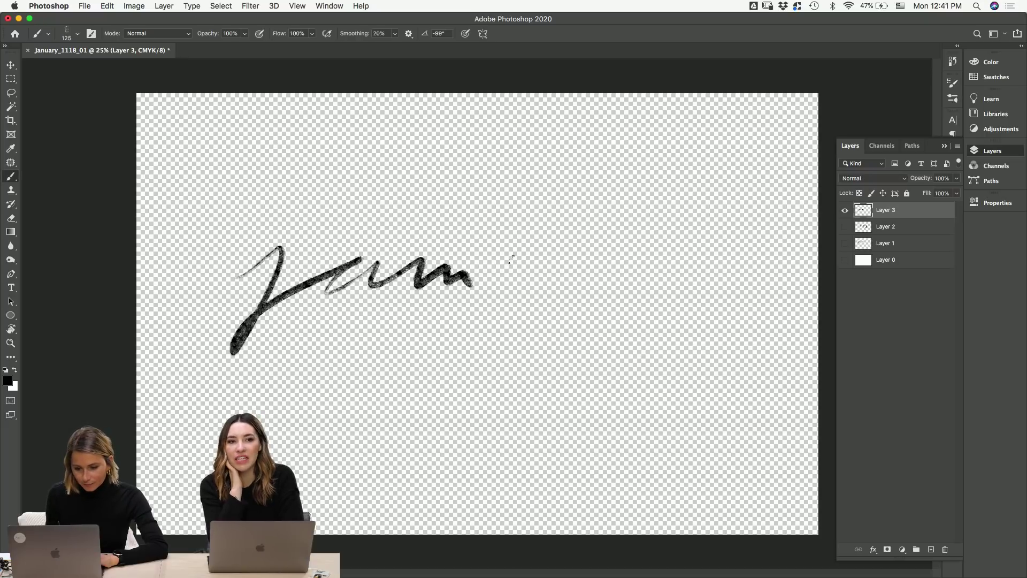
pyautogui.press('super+z')
pyautogui.moveTo(201, 268)
pyautogui.mouseDown()
pyautogui.moveTo(237, 250)
pyautogui.moveTo(348, 246)
pyautogui.moveTo(360, 292)
pyautogui.mouseUp()
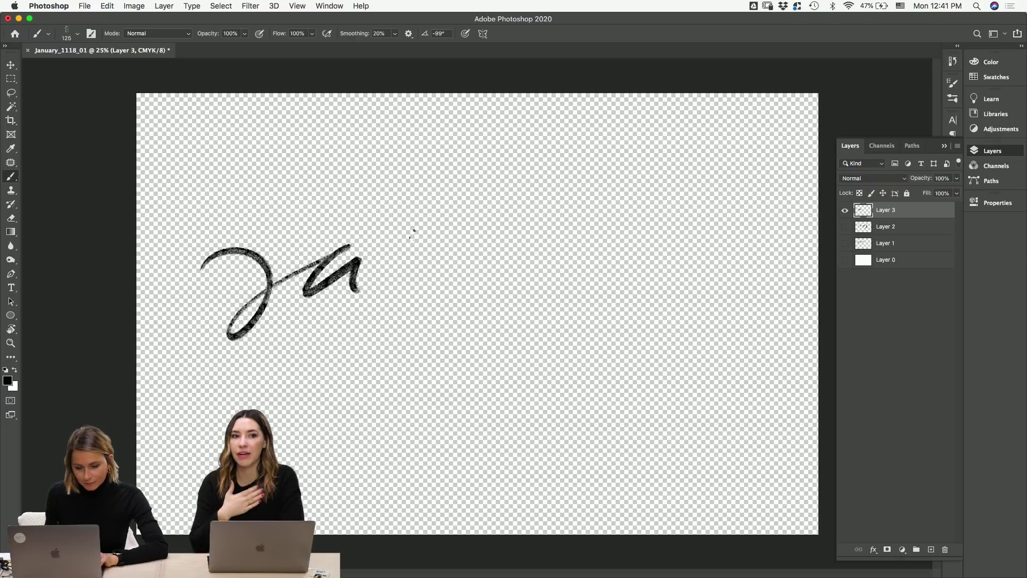
pyautogui.moveTo(391, 240)
pyautogui.mouseDown()
pyautogui.moveTo(412, 289)
pyautogui.moveTo(497, 295)
pyautogui.mouseUp()
pyautogui.moveTo(568, 251)
pyautogui.mouseDown()
pyautogui.moveTo(593, 261)
pyautogui.moveTo(674, 255)
pyautogui.mouseUp()
pyautogui.press('super+z')
pyautogui.press('super+z')
pyautogui.press('super+z')
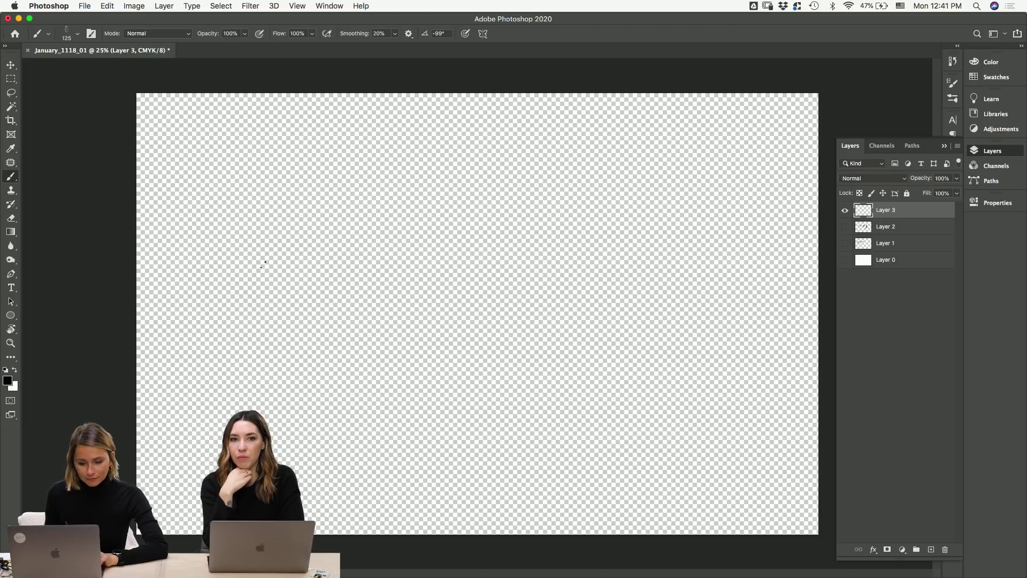
# - Letter "january" in cursive on Layer 3 with a dot over the j, and move the lettering toward the canvas center
pyautogui.moveTo(257, 244)
pyautogui.mouseDown()
pyautogui.moveTo(390, 249)
pyautogui.moveTo(430, 300)
pyautogui.moveTo(494, 290)
pyautogui.moveTo(543, 260)
pyautogui.moveTo(542, 281)
pyautogui.moveTo(573, 245)
pyautogui.moveTo(617, 256)
pyautogui.moveTo(623, 327)
pyautogui.mouseUp()
pyautogui.moveTo(635, 282); pyautogui.dragTo(629, 321)
pyautogui.moveTo(264, 193); pyautogui.dragTo(261, 209)
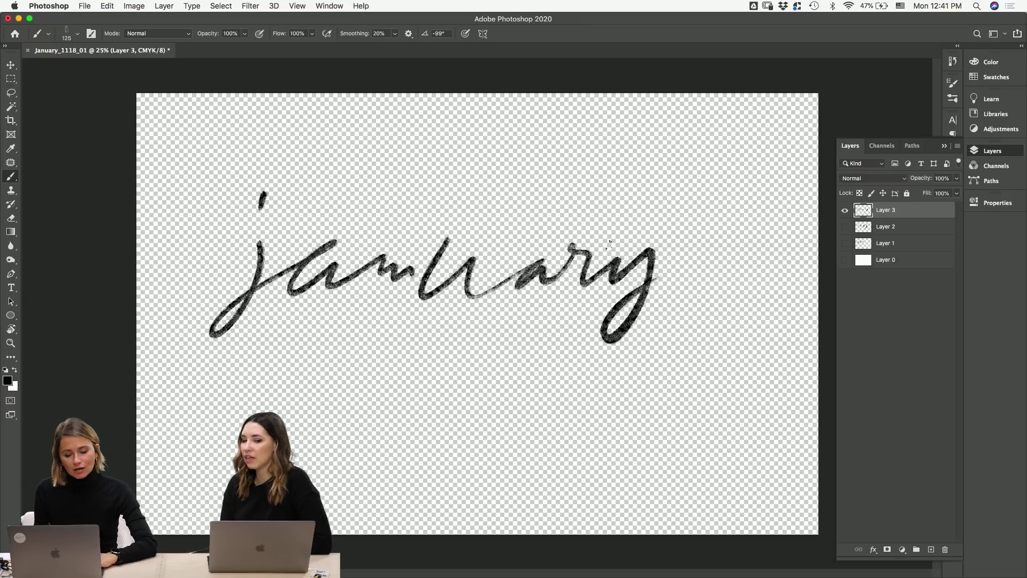
pyautogui.press('v')
pyautogui.moveTo(613, 283); pyautogui.dragTo(646, 310)
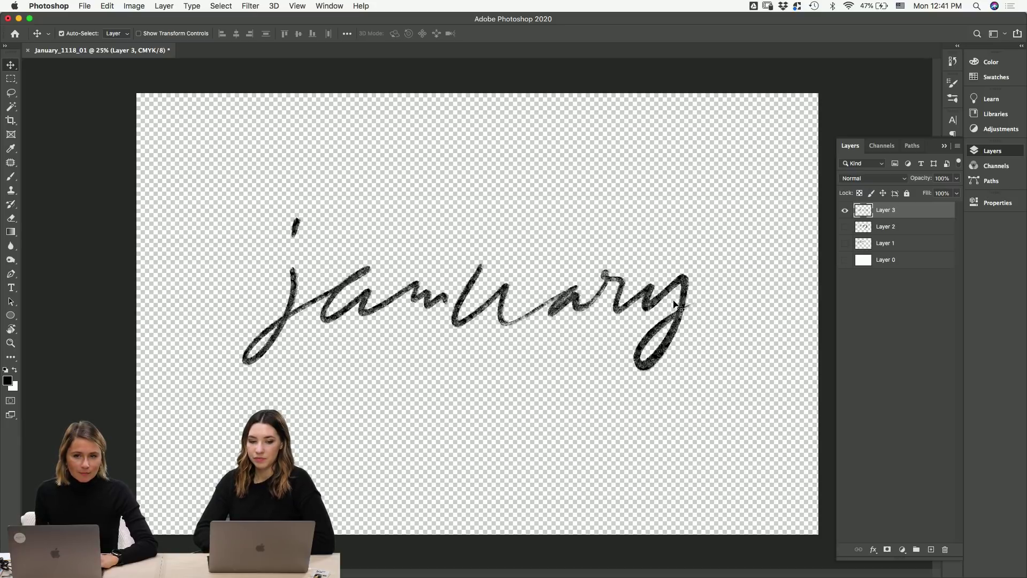
# - Skew the "january" lettering on Layer 3 slightly with Free Transform so that its letters slant more to the right
pyautogui.press('super+t')
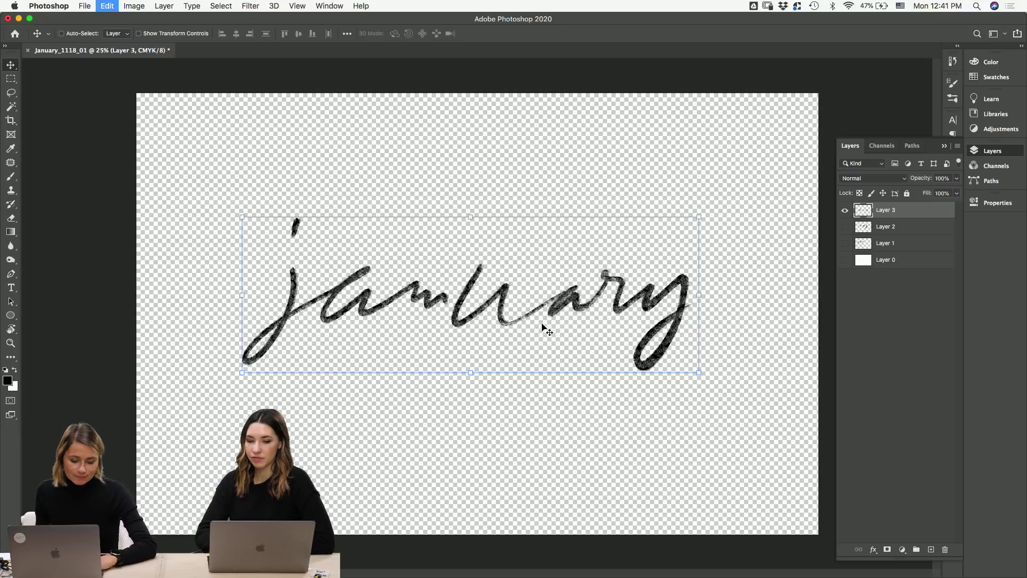
pyautogui.moveTo(472, 371); pyautogui.dragTo(457, 371)
pyautogui.press('Escape')
pyautogui.press('super+t')
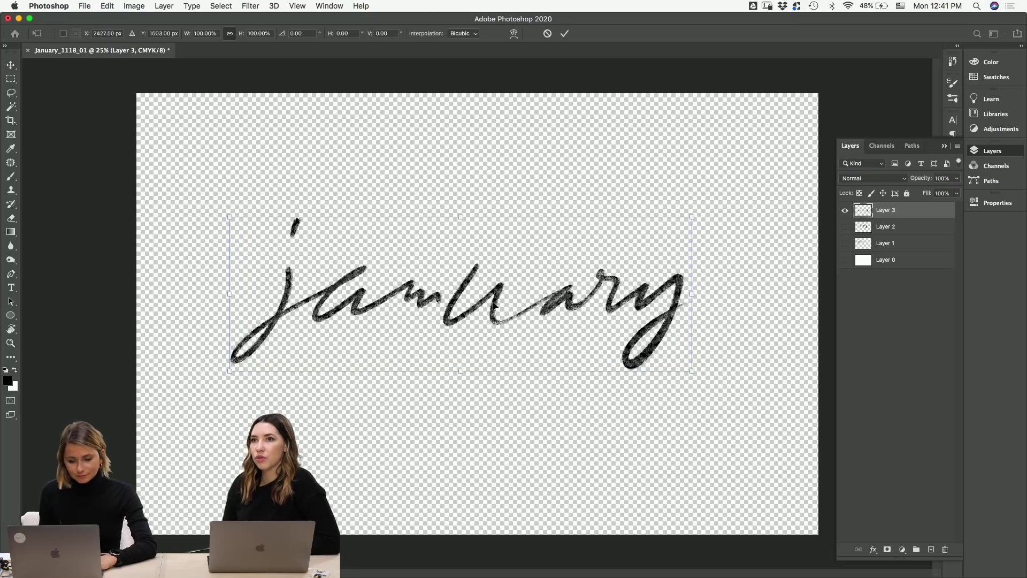
pyautogui.press('Return')
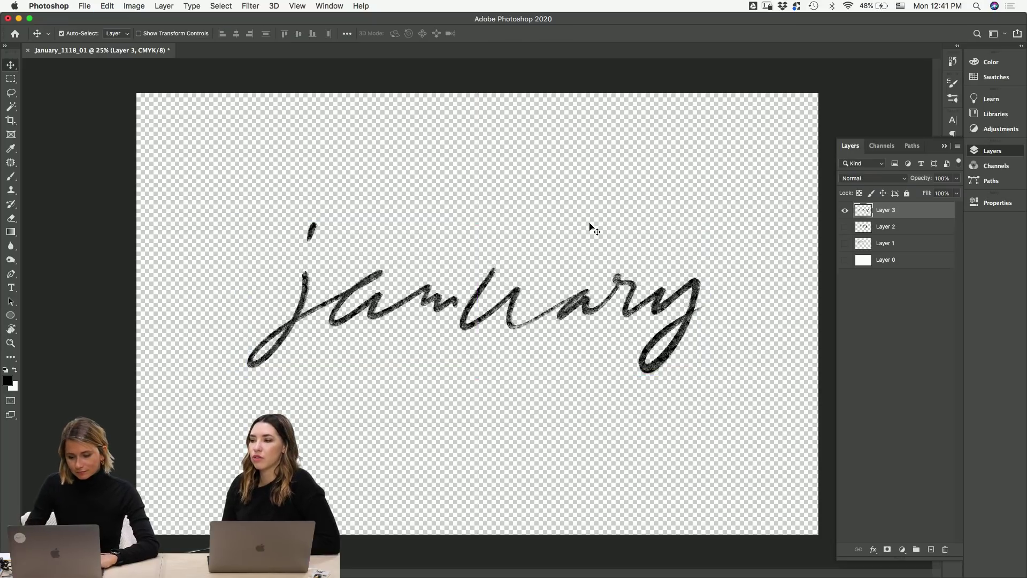
# - Apply a white Color Overlay at 100% opacity to Layer 3 and shift the lettering slightly to the left
pyautogui.doubleClick(910, 216)
pyautogui.click(277, 395)
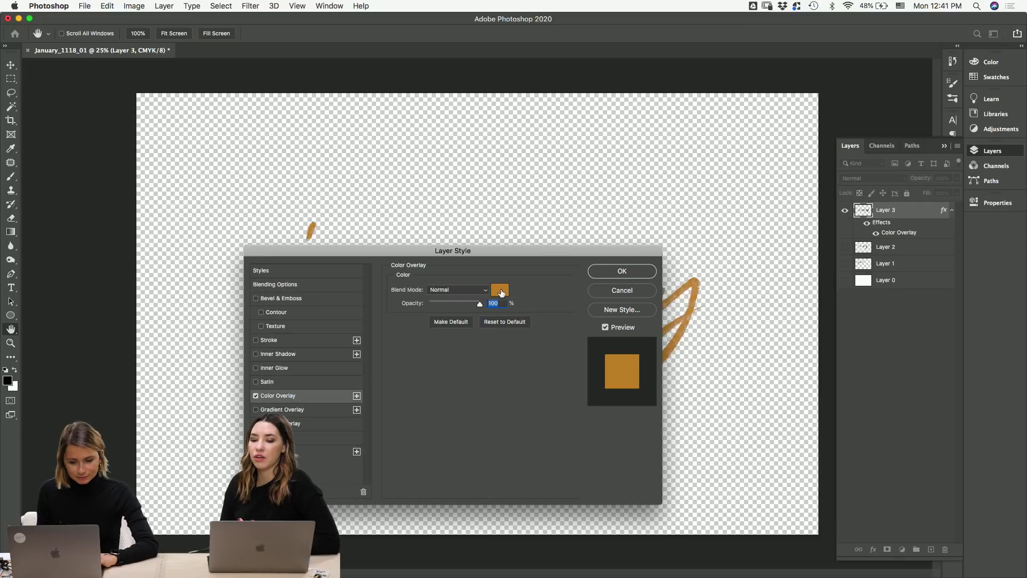
pyautogui.click(495, 290)
pyautogui.moveTo(477, 242); pyautogui.dragTo(404, 145)
pyautogui.click(648, 139)
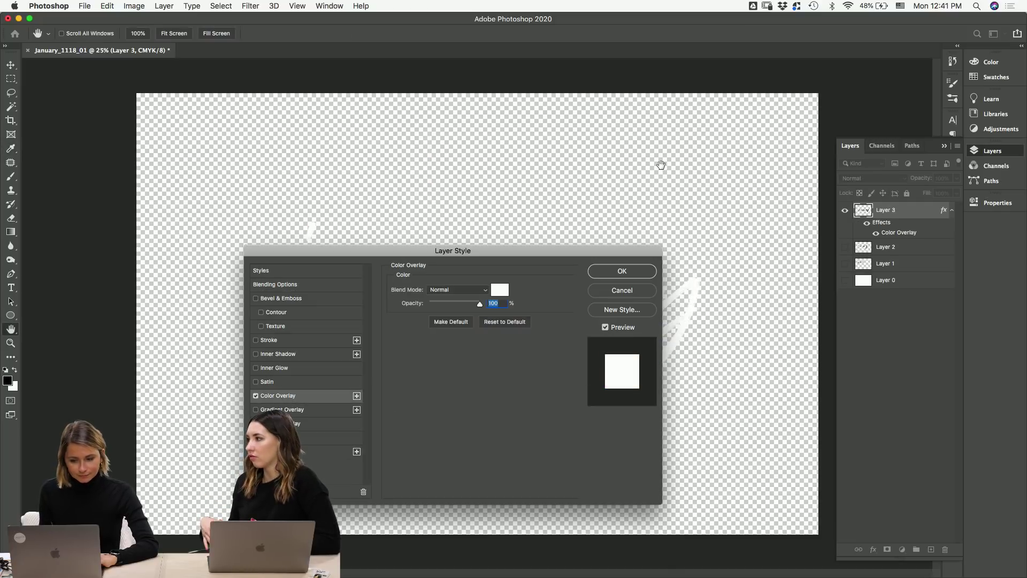
pyautogui.click(628, 272)
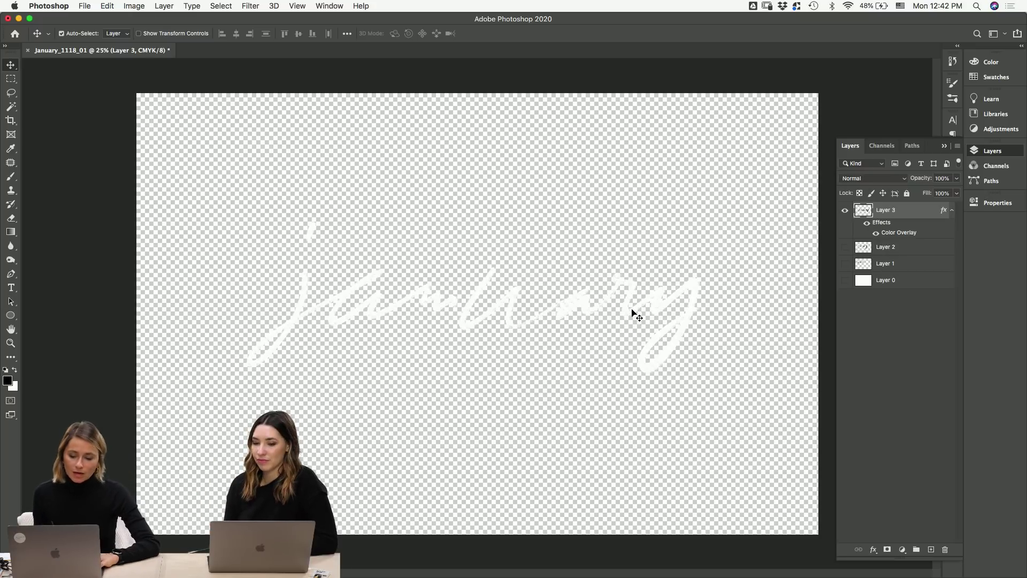
pyautogui.moveTo(626, 313); pyautogui.dragTo(618, 316)
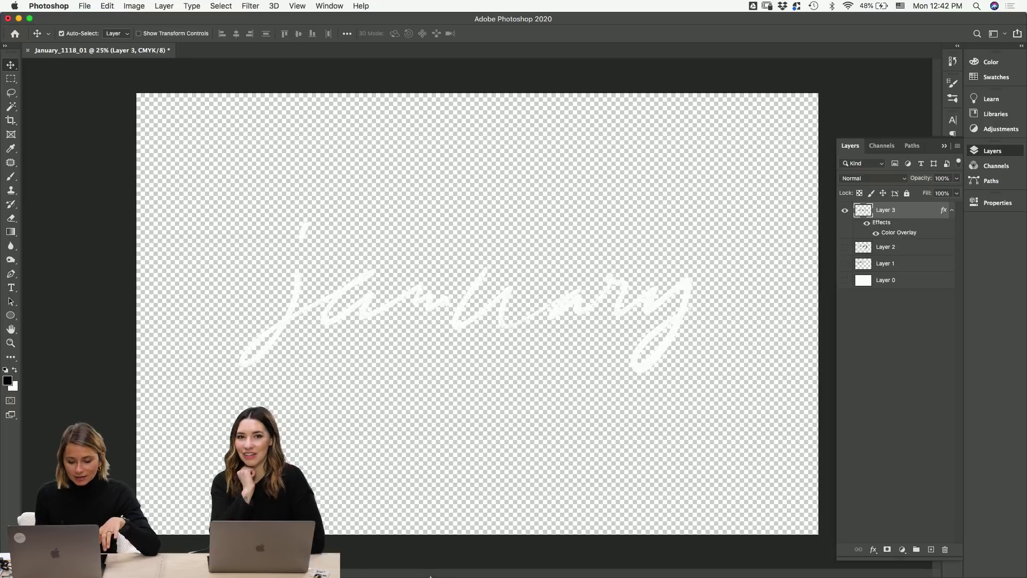
# - Switch to the MPS_Calendar_01.ai document in Illustrator and move the "JANUARY 2020" title off its artboard to the left
pyautogui.click(458, 564)
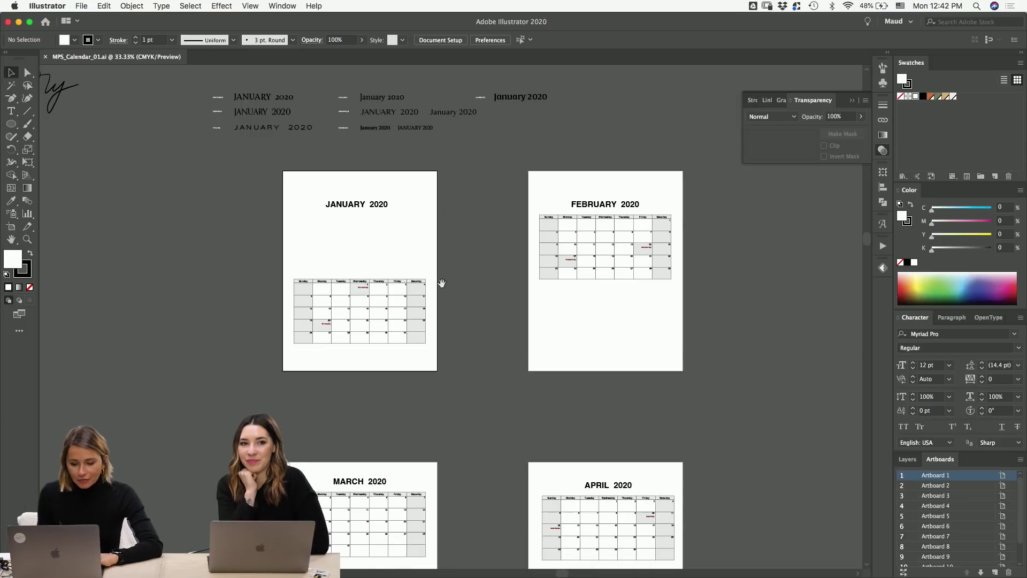
pyautogui.moveTo(396, 204); pyautogui.dragTo(409, 231)
pyautogui.moveTo(336, 207); pyautogui.dragTo(108, 241)
pyautogui.click(214, 219)
# - Create a black rectangle 8.5 in wide and 5 in high from the top-left corner of the January artboard
pyautogui.press('z')
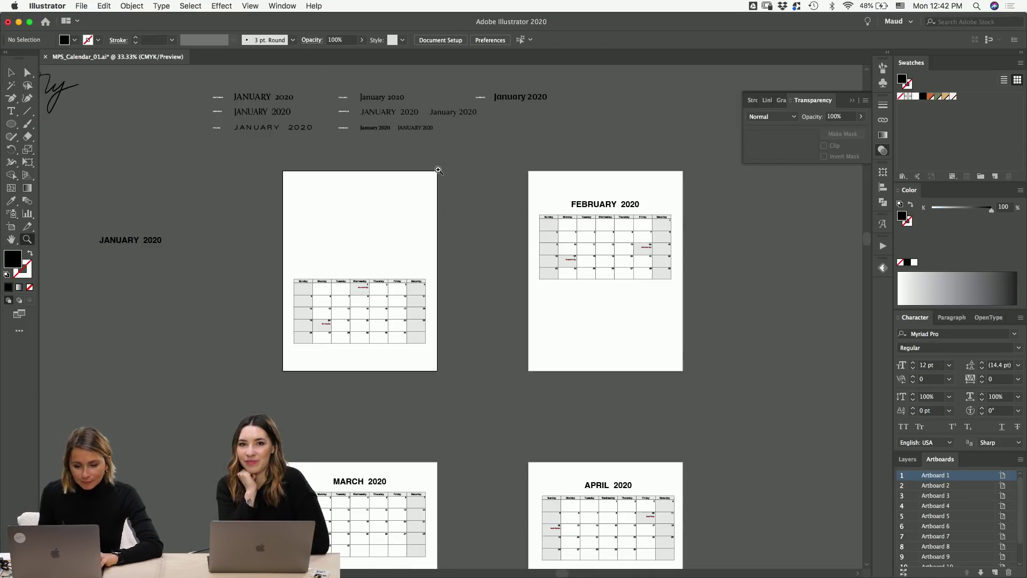
pyautogui.moveTo(439, 167); pyautogui.dragTo(222, 413)
pyautogui.moveTo(319, 248); pyautogui.dragTo(244, 290)
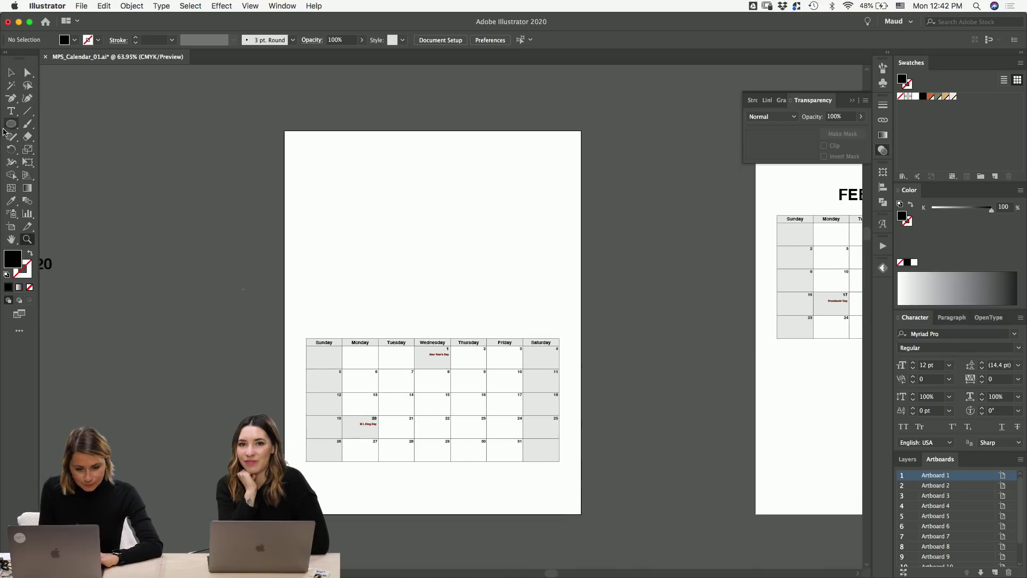
pyautogui.moveTo(11, 124); pyautogui.dragTo(59, 120)
pyautogui.click(285, 131)
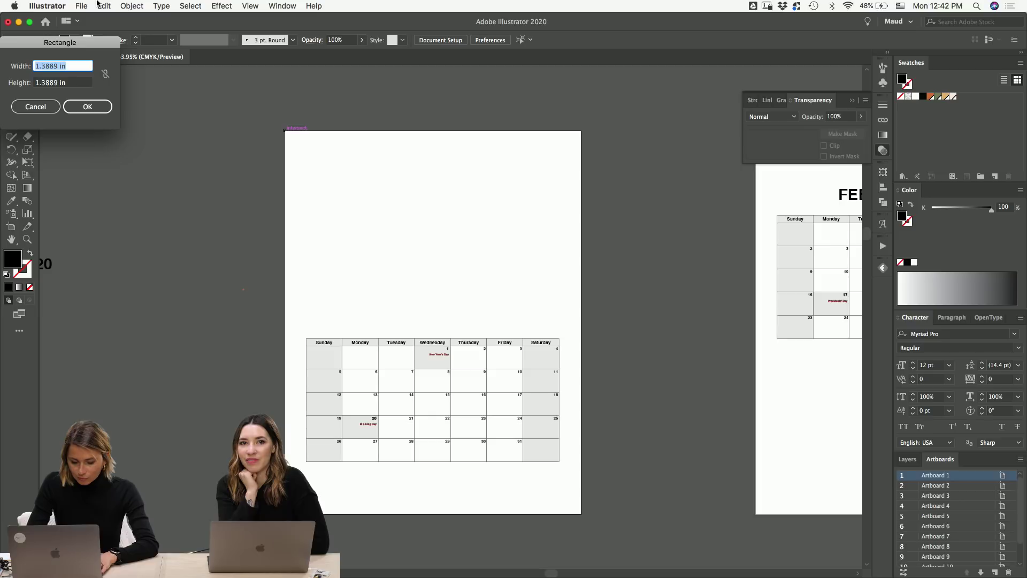
pyautogui.write('8.5in')
pyautogui.press('Tab')
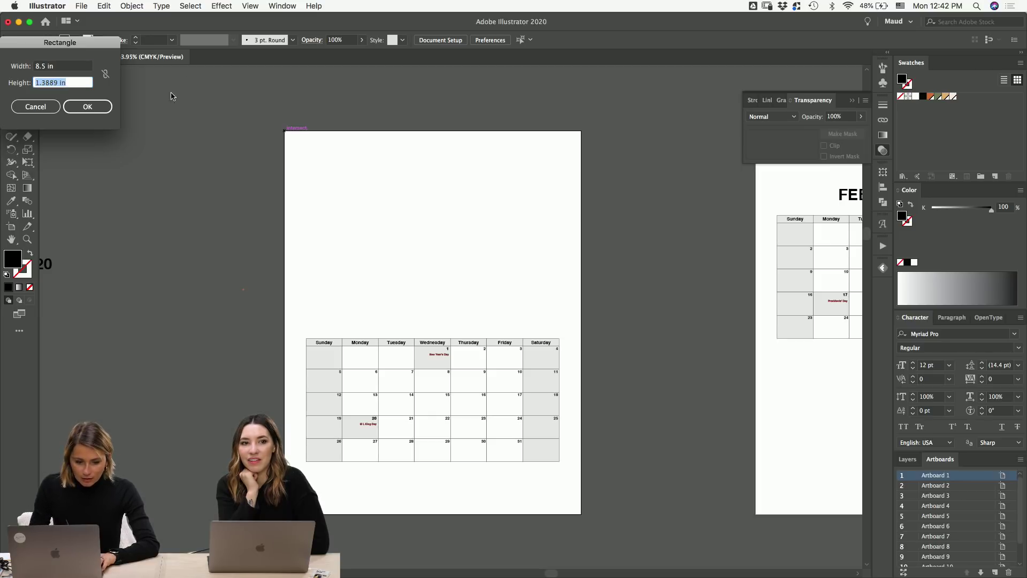
pyautogui.write('5')
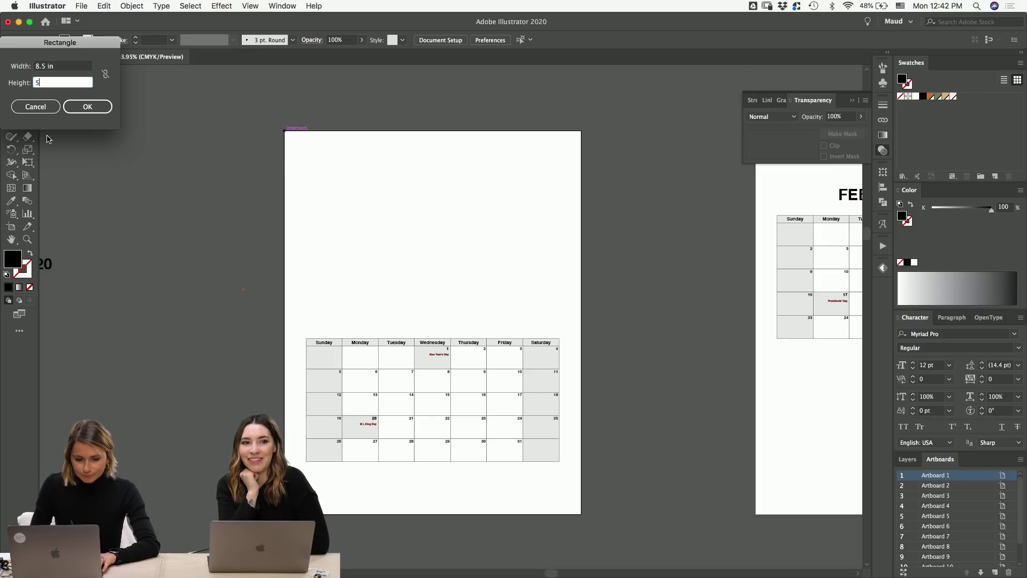
pyautogui.press('Tab')
pyautogui.click(89, 109)
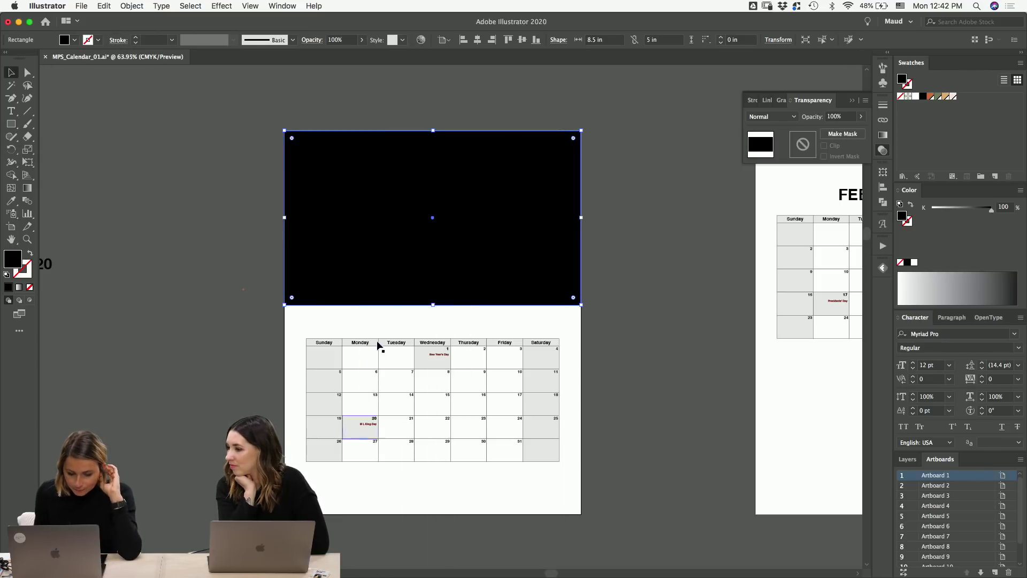
pyautogui.click(403, 483)
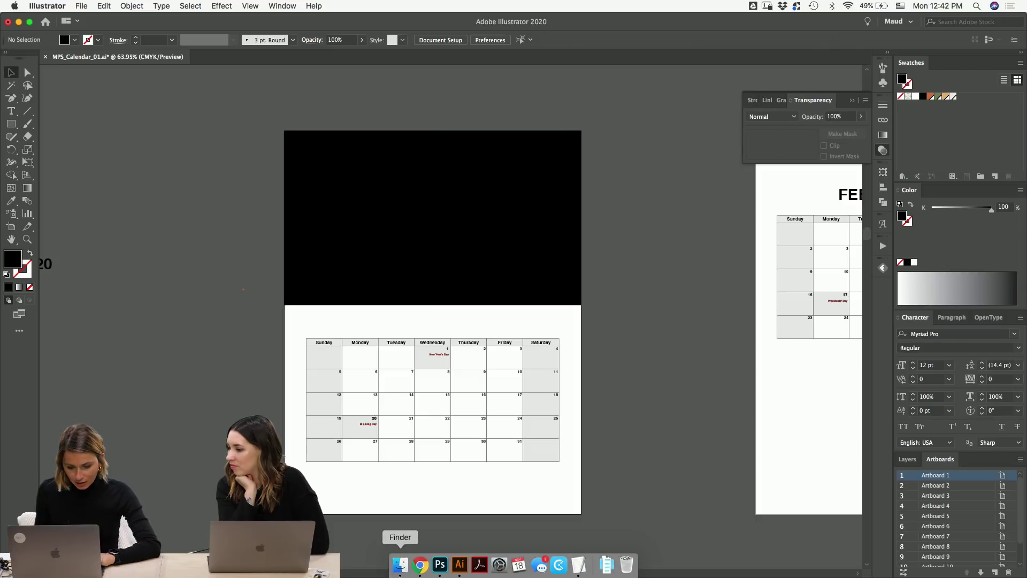
# - Switch to Finder and open the Winter folder inside the _Moodboard folder of MPS_Calendar
pyautogui.click(400, 567)
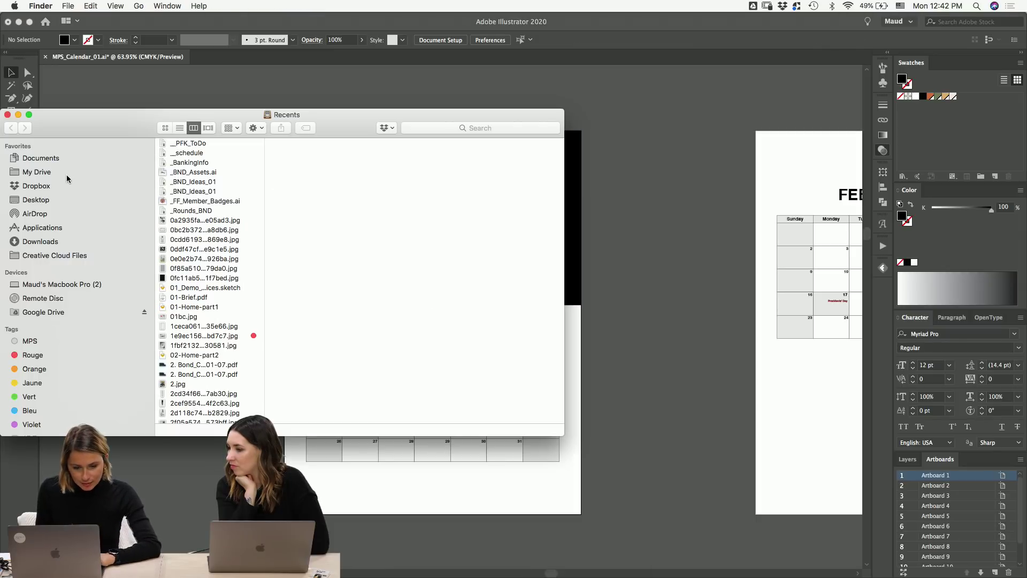
pyautogui.click(91, 159)
pyautogui.click(204, 154)
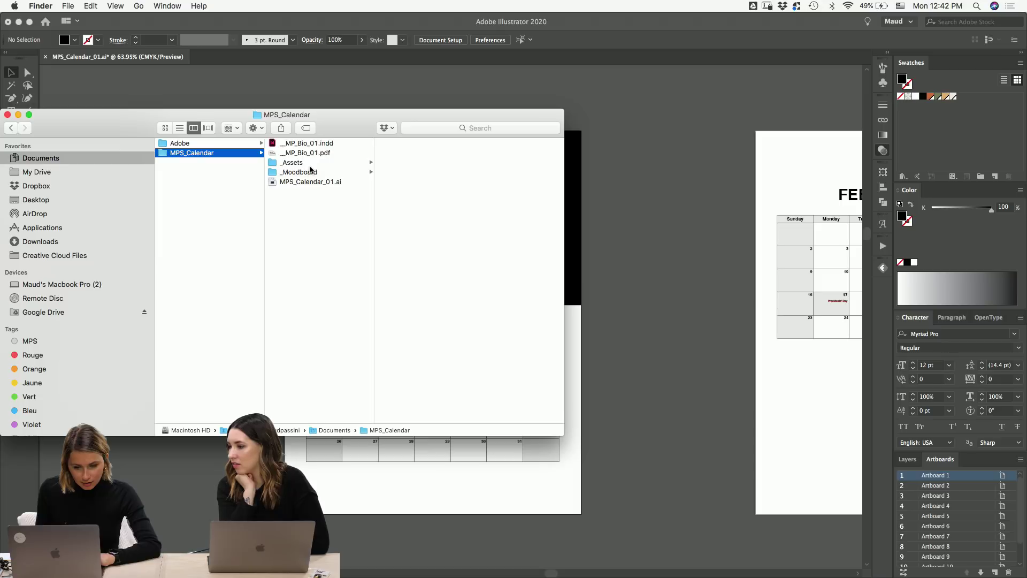
pyautogui.click(311, 172)
pyautogui.click(435, 143)
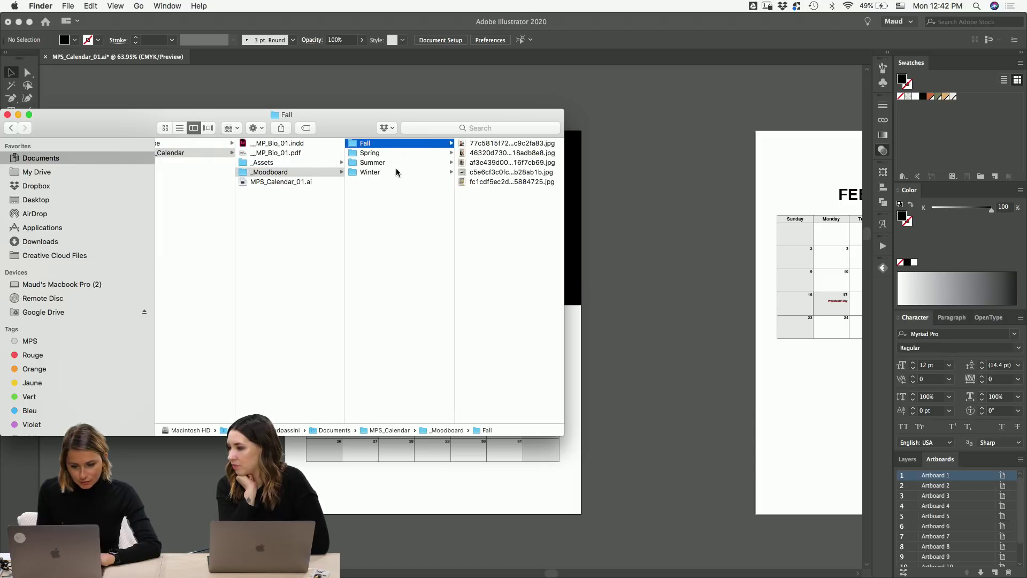
pyautogui.click(399, 185)
pyautogui.press('w')
pyautogui.press('Right')
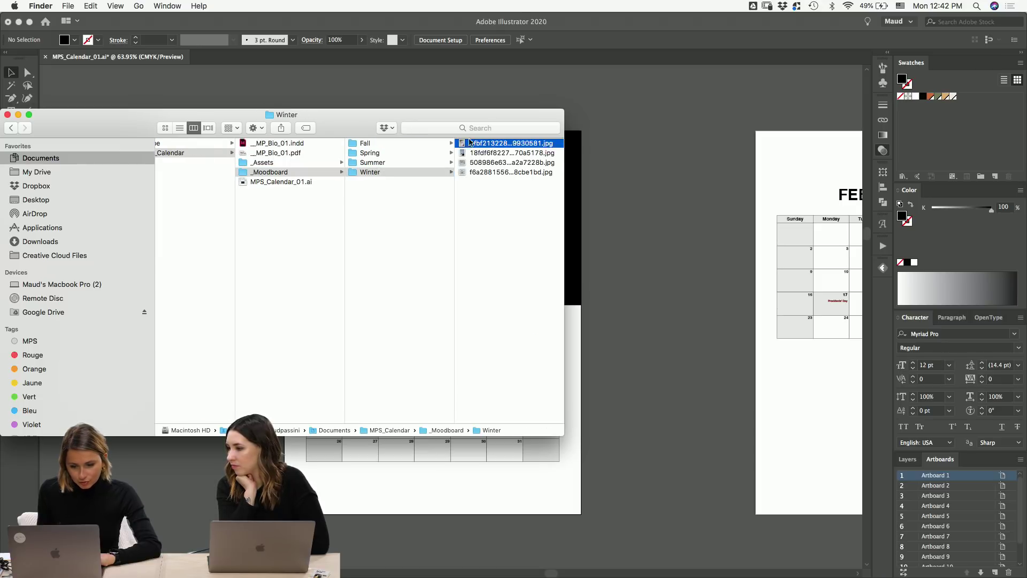
# - Preview the Winter moodboard photos one after another and compare their colors and compositions
pyautogui.press('space')
pyautogui.press('Down')
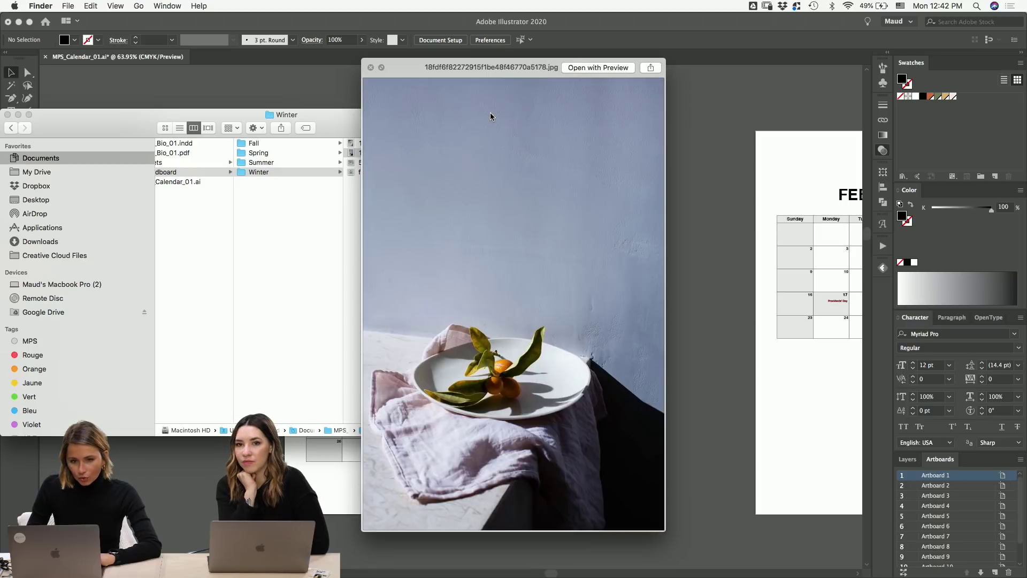
pyautogui.press('Down')
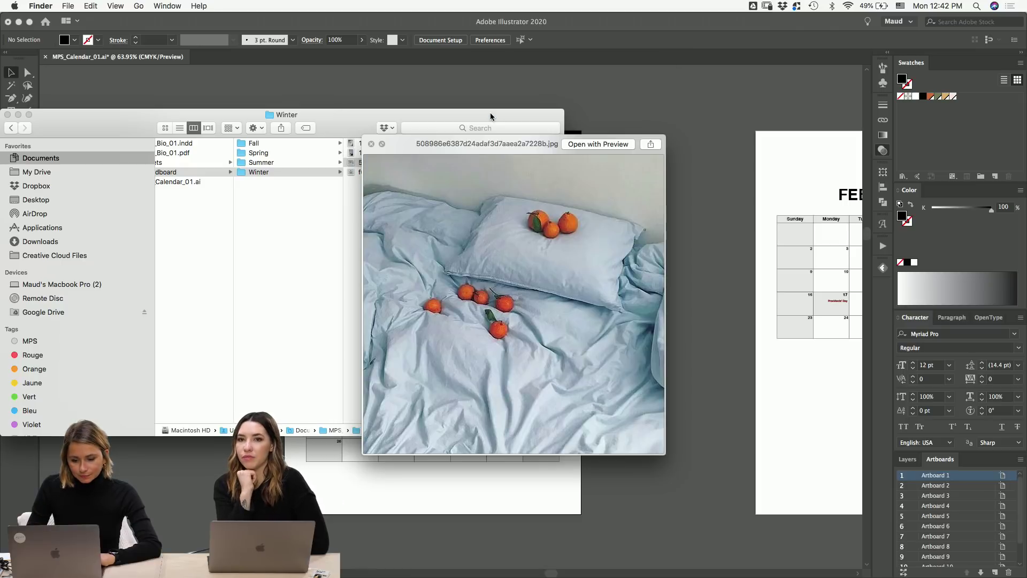
pyautogui.press('Down')
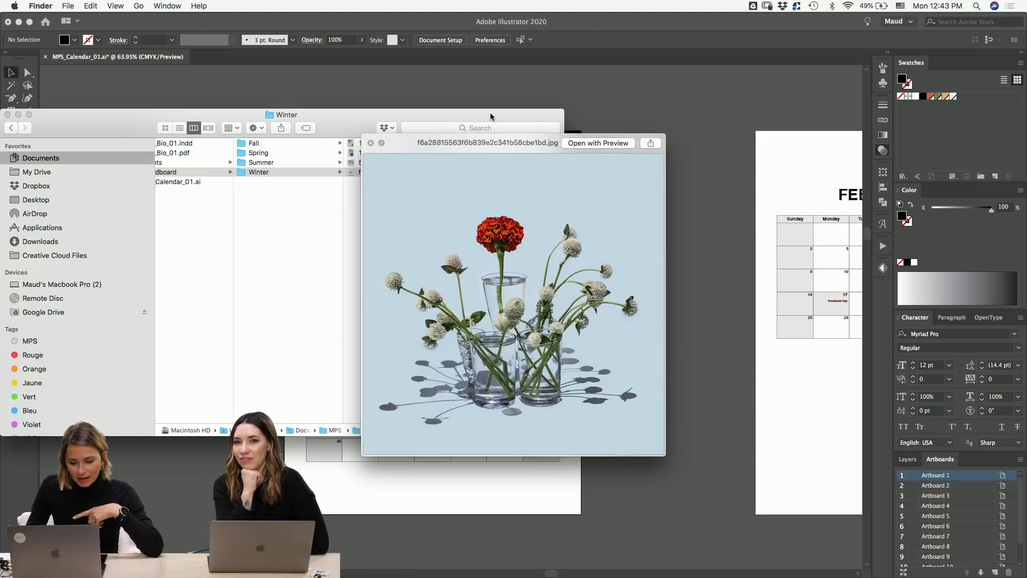
pyautogui.press('Up')
pyautogui.press('Down')
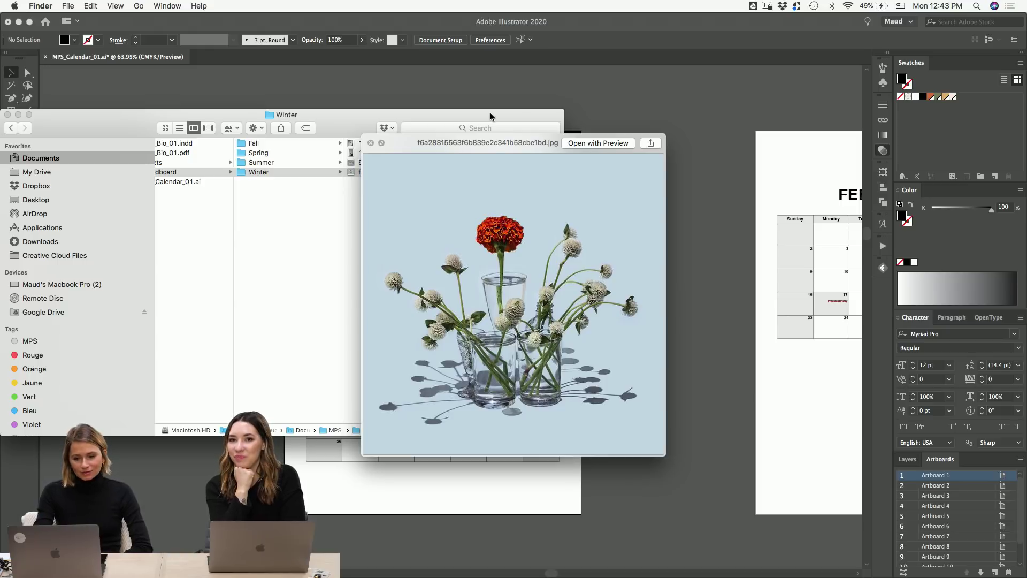
pyautogui.press('Down')
pyautogui.press('Down')
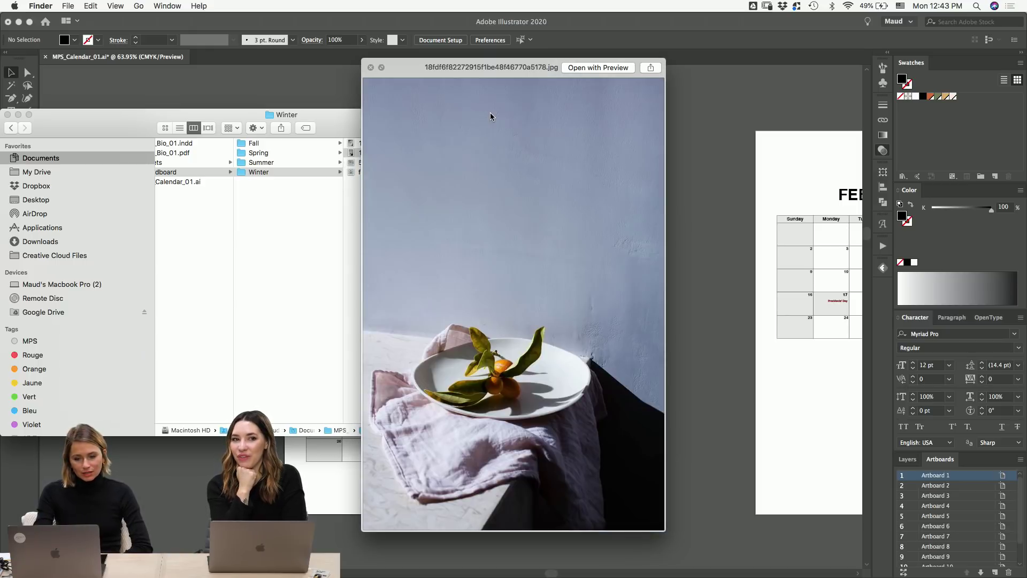
pyautogui.press('Down')
pyautogui.press('Up')
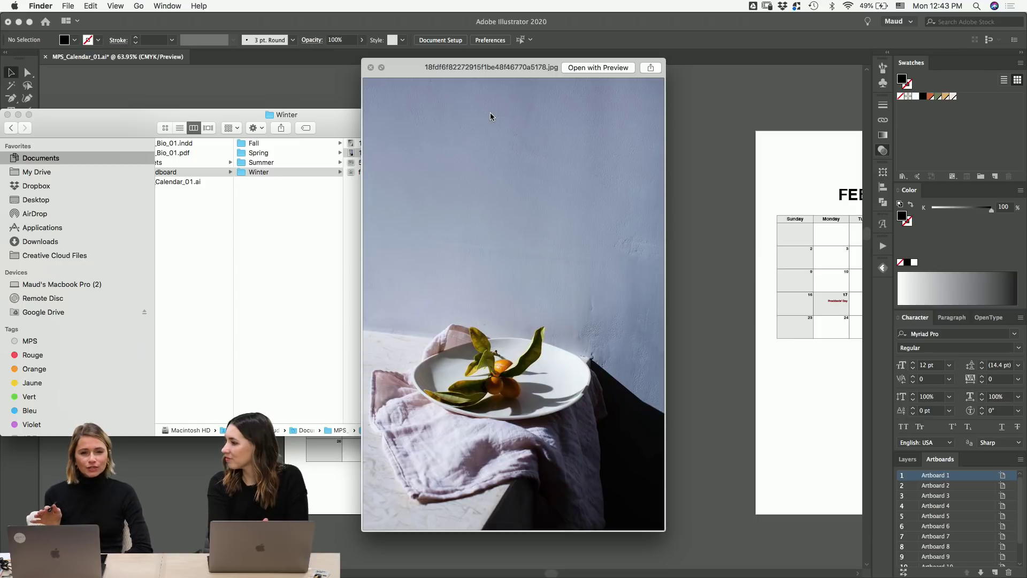
pyautogui.press('Up')
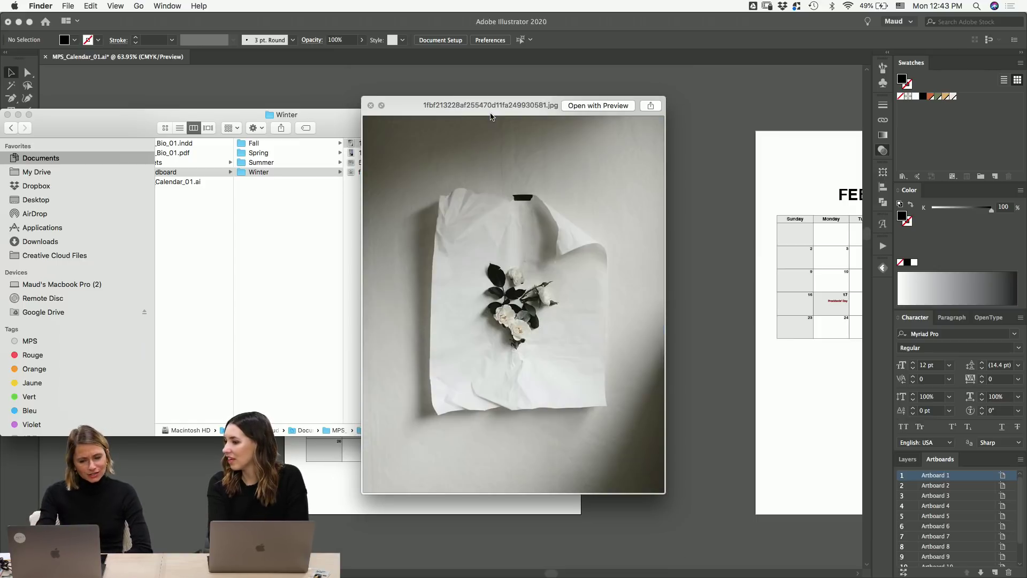
pyautogui.press('Down')
pyautogui.press('Down')
pyautogui.press('Down')
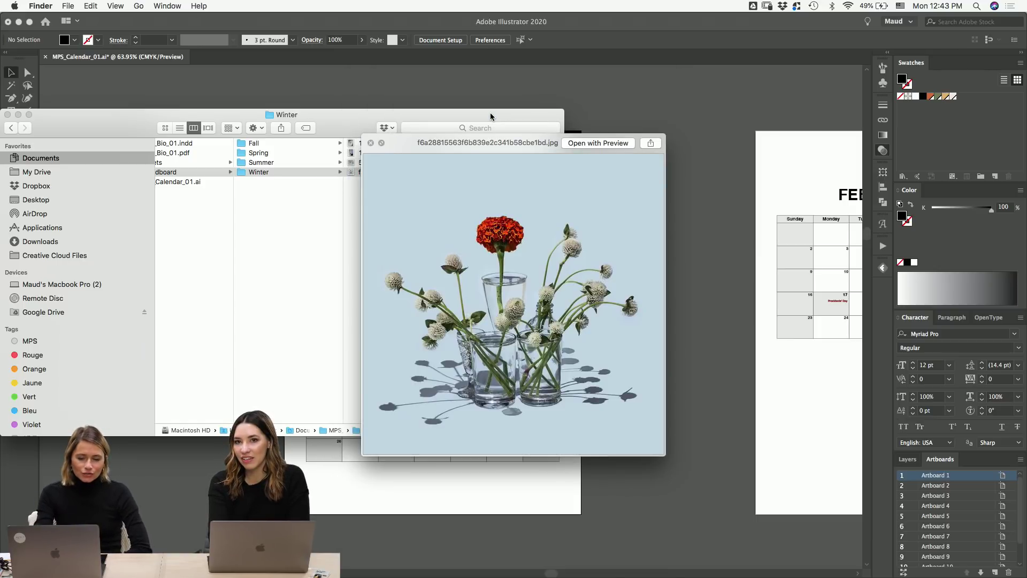
pyautogui.press('Up')
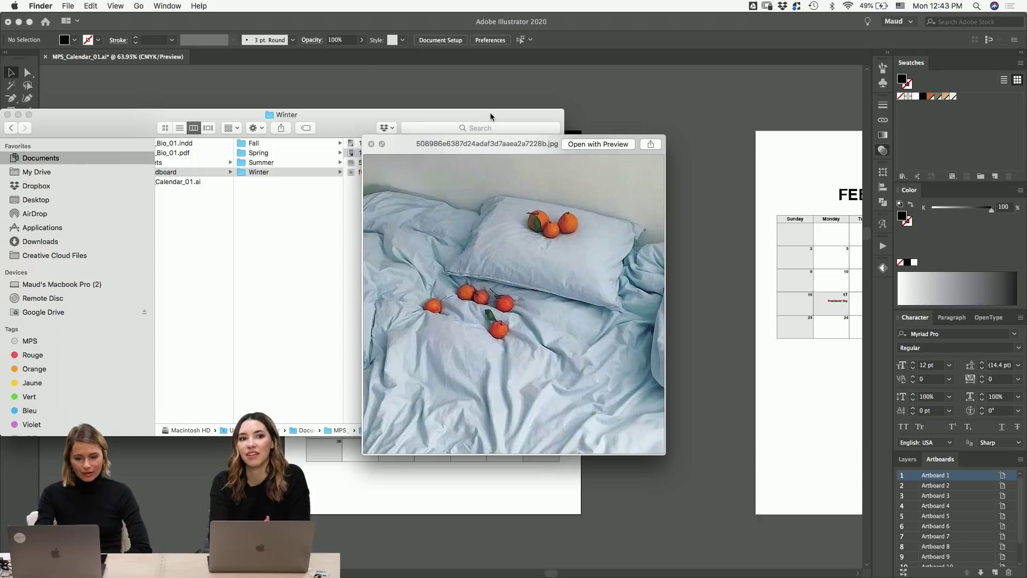
pyautogui.press('Up')
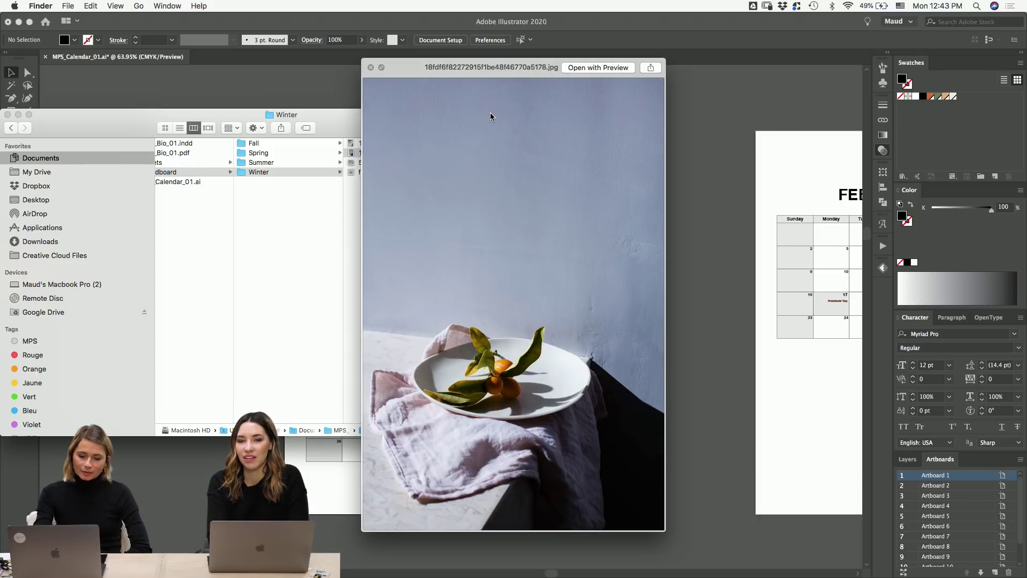
pyautogui.press('space')
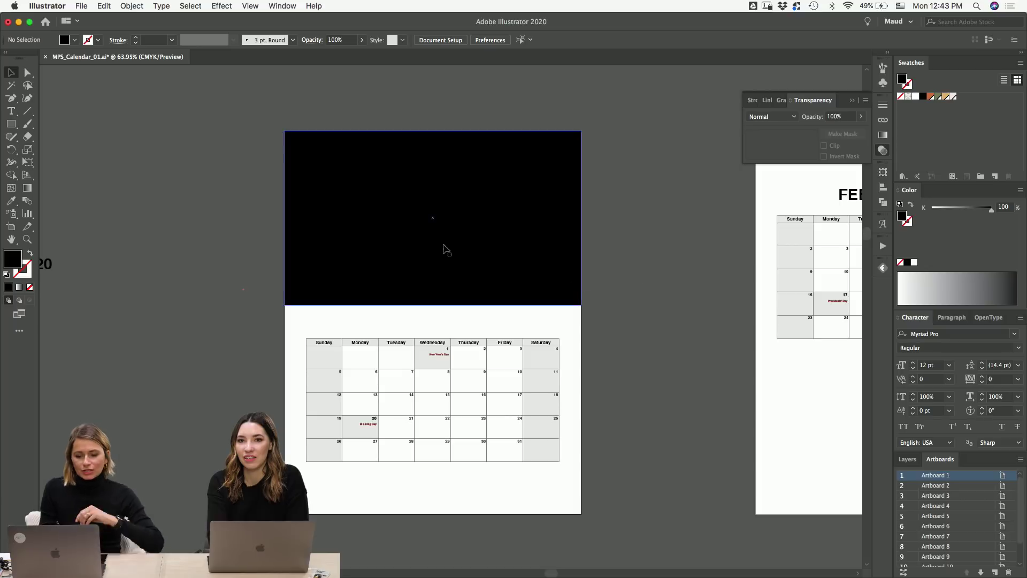
# - Back in Illustrator, fill the rectangle above the January calendar grid with a pale tint near CCCEED, its hue shifted toward light blue
pyautogui.click(444, 247)
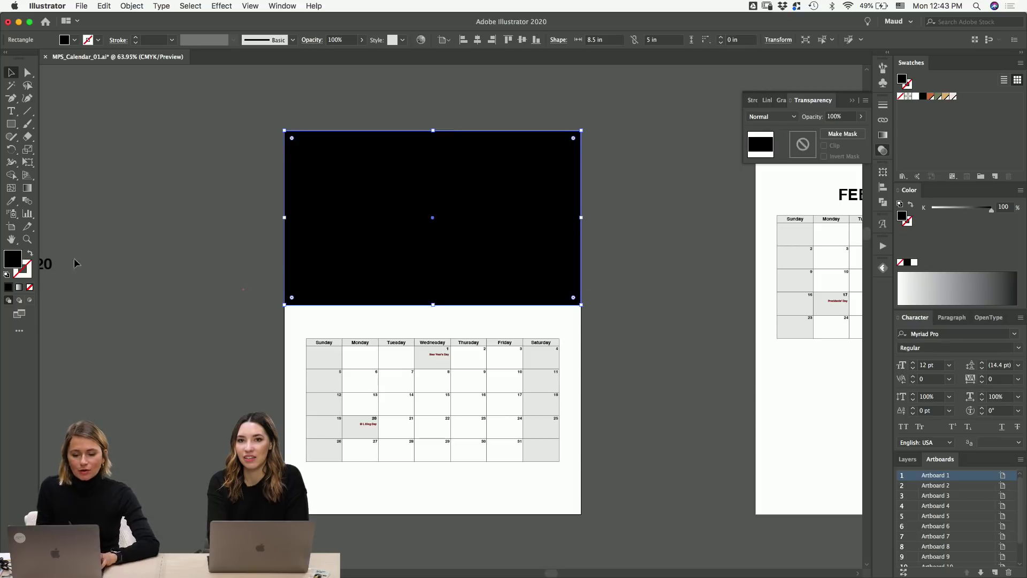
pyautogui.doubleClick(13, 259)
pyautogui.click(161, 152)
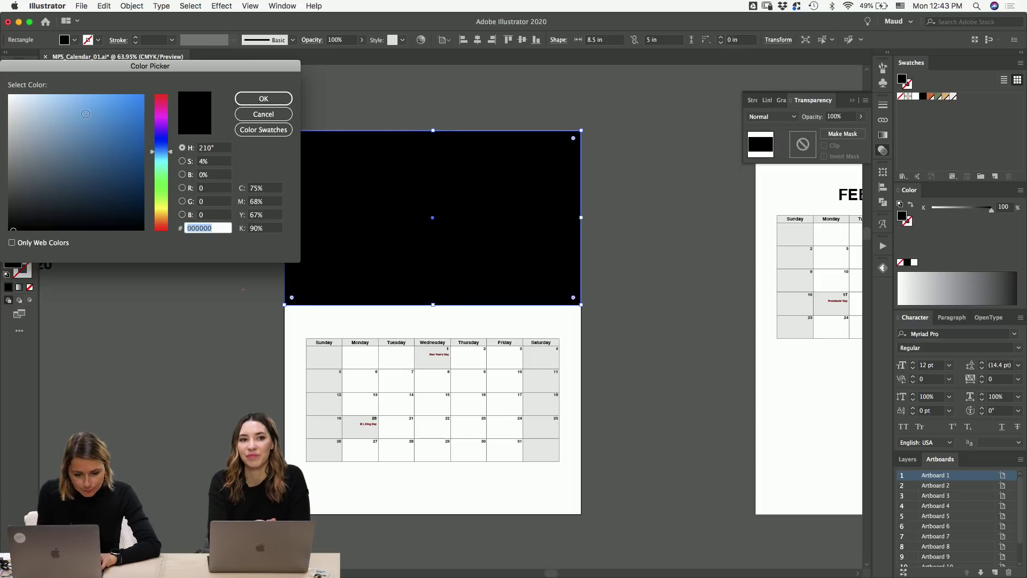
pyautogui.write('BBBEEA')
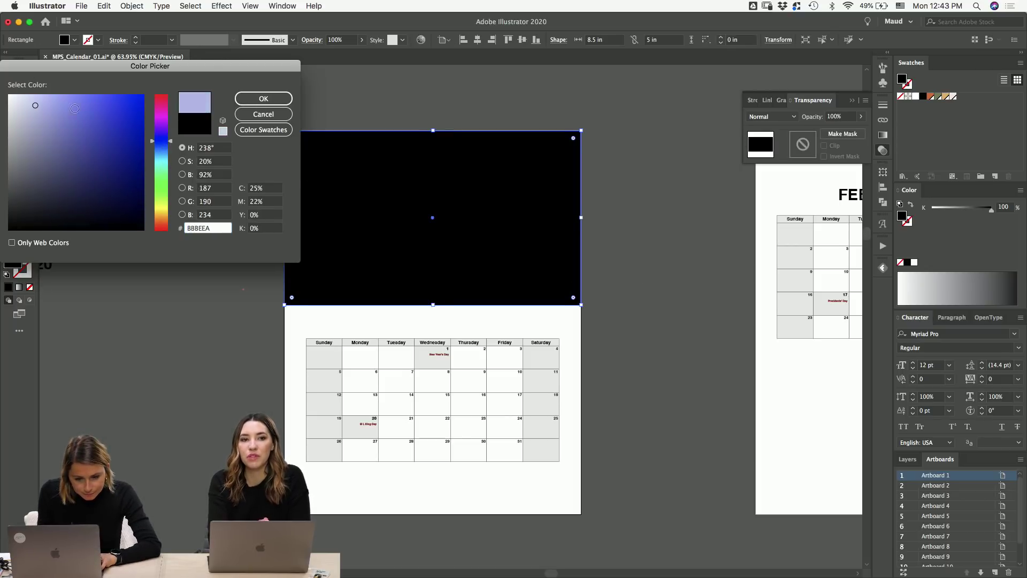
pyautogui.write('CCCEED')
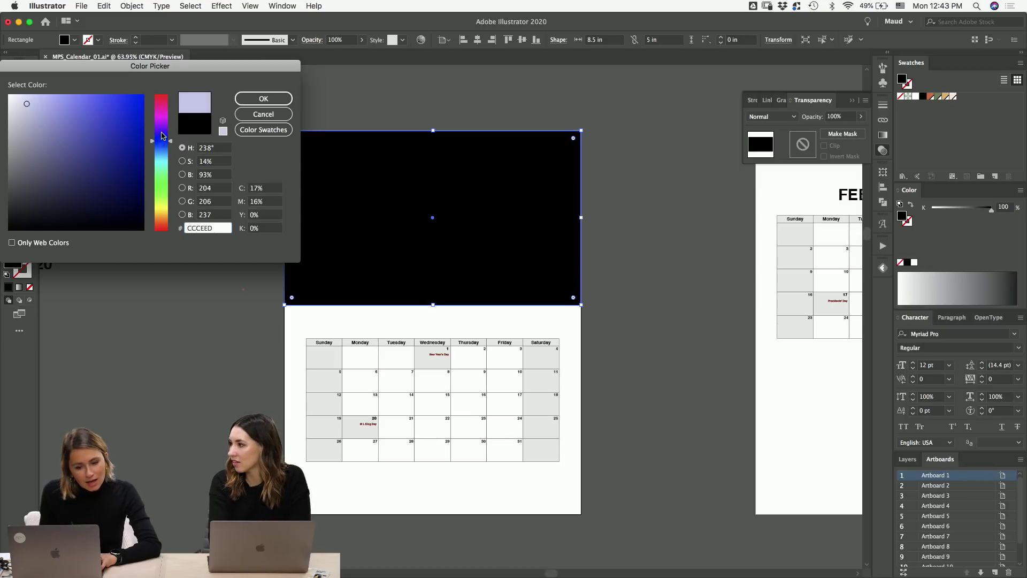
pyautogui.moveTo(162, 136); pyautogui.dragTo(162, 147)
pyautogui.click(263, 98)
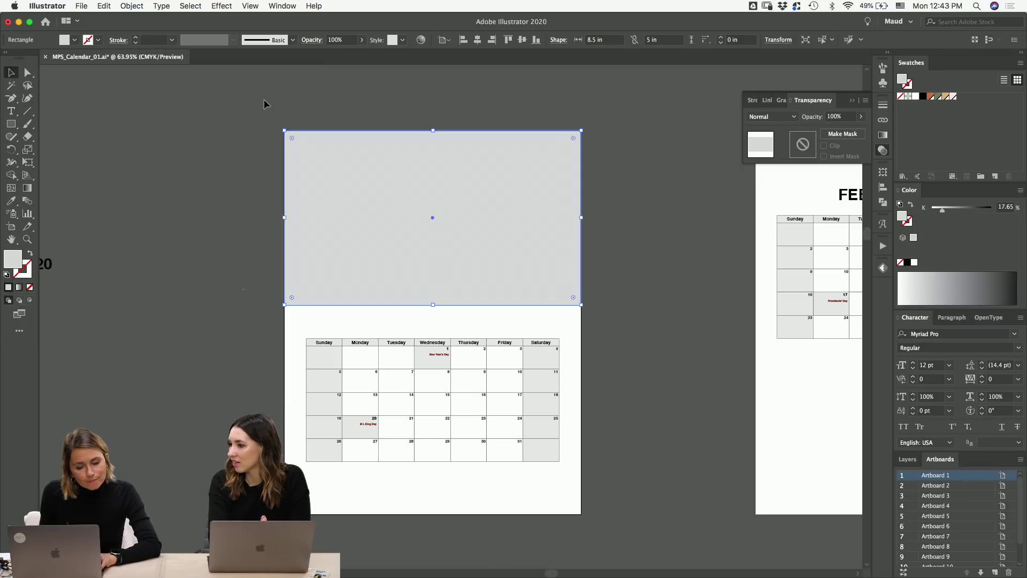
# - Try to tint the rectangle above the January calendar grid pale blue, picking CBD1EF and a brighter C7D3FF as its fill
pyautogui.doubleClick(10, 262)
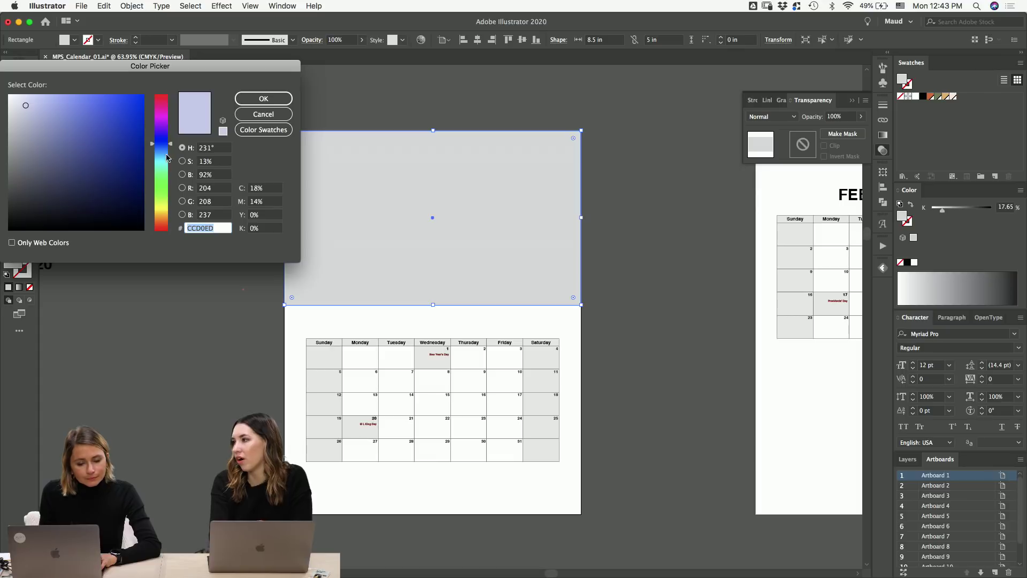
pyautogui.click(29, 103)
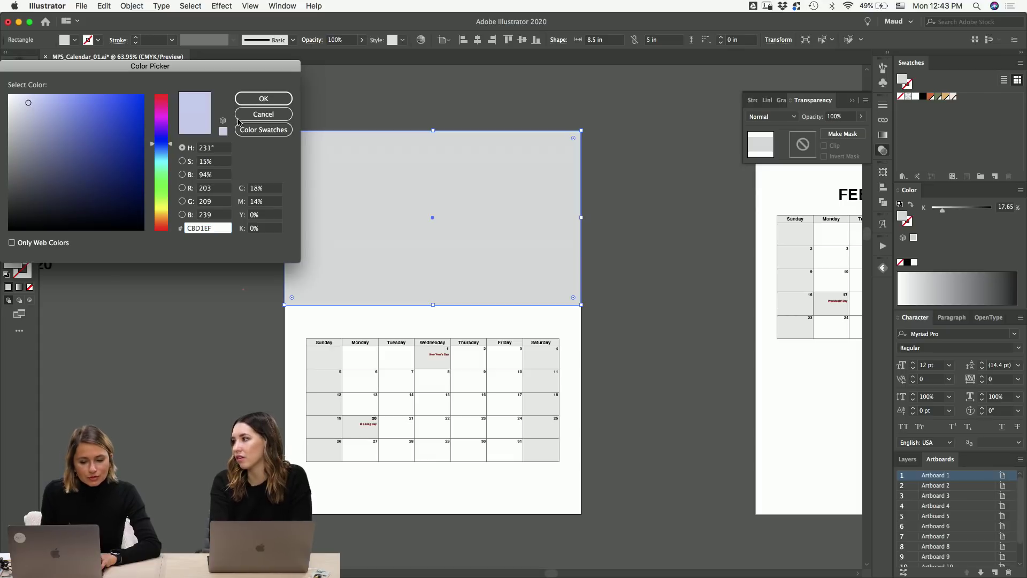
pyautogui.click(262, 99)
pyautogui.click(304, 105)
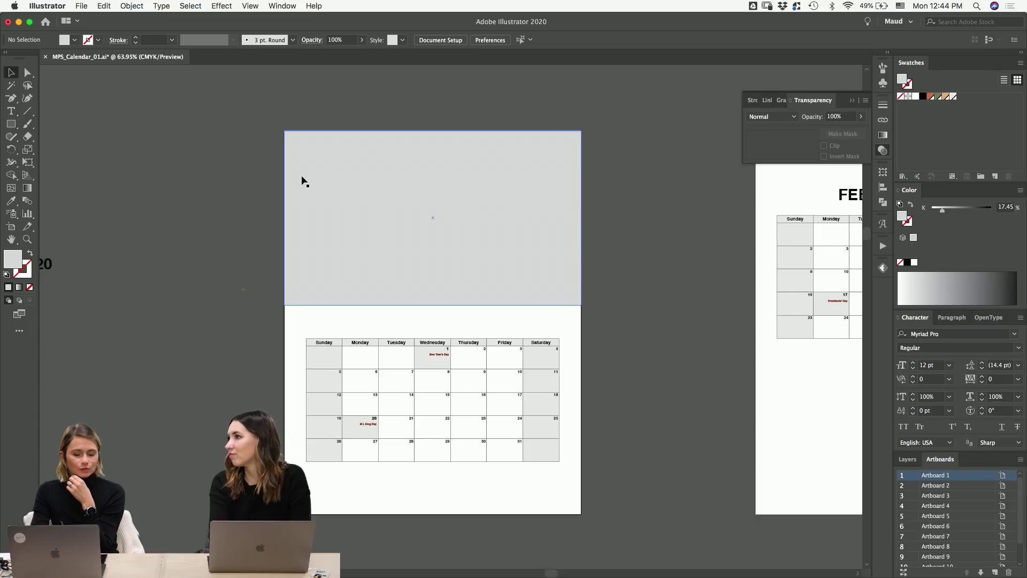
pyautogui.click(291, 157)
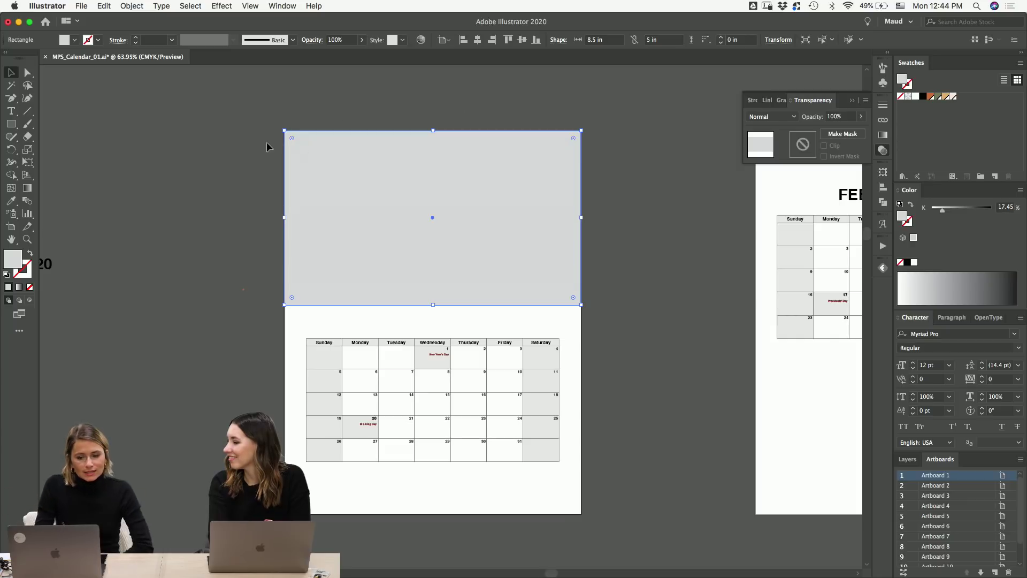
pyautogui.doubleClick(13, 259)
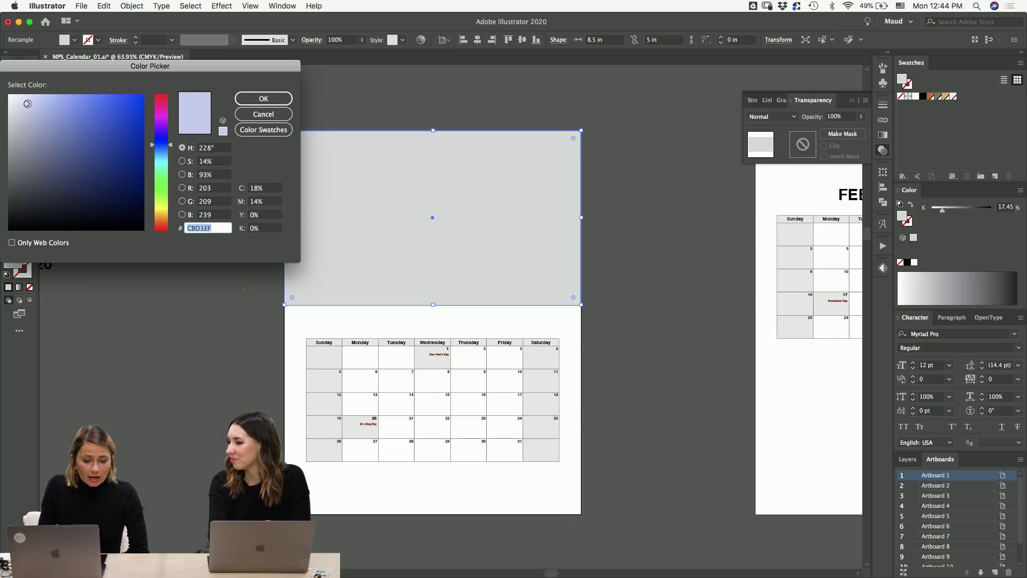
pyautogui.moveTo(27, 104); pyautogui.dragTo(37, 94)
pyautogui.click(258, 101)
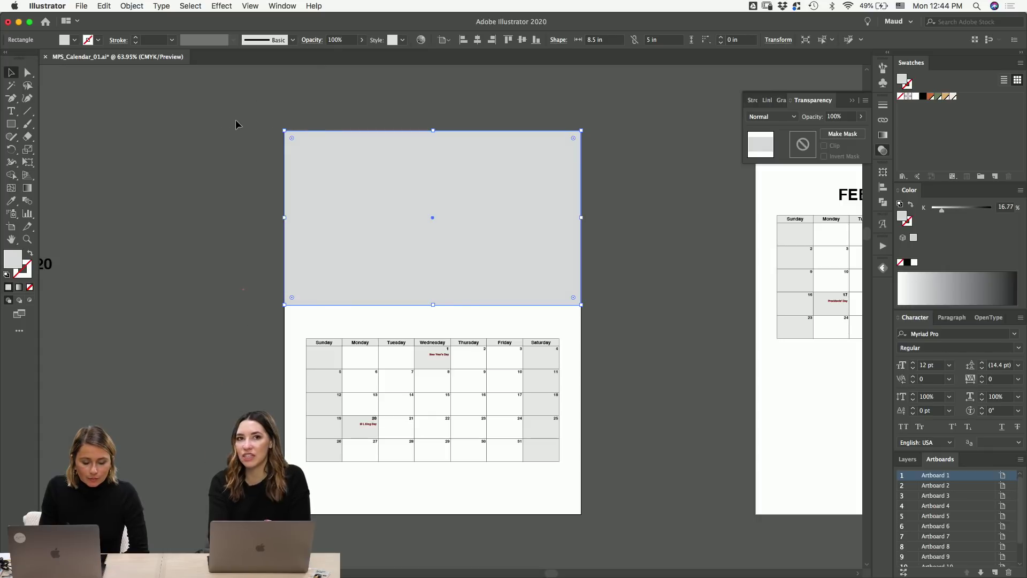
# - Deselect the rectangle and convert the document color mode from CMYK to RGB
pyautogui.click(110, 138)
pyautogui.click(81, 6)
pyautogui.moveTo(121, 244)
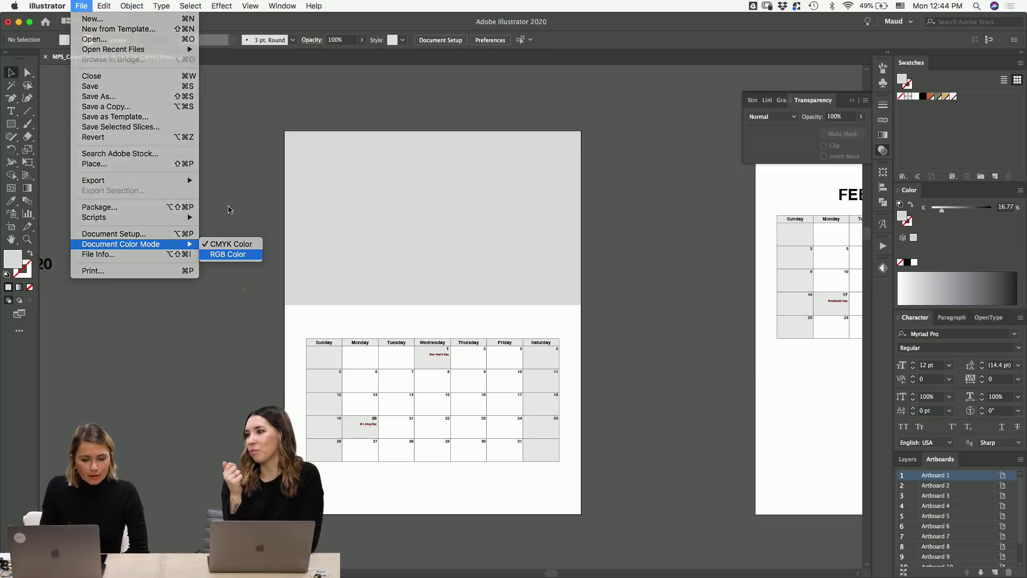
pyautogui.click(230, 209)
# - Try to fill the January header rectangle with the lighter blue CFDCFF
pyautogui.click(299, 203)
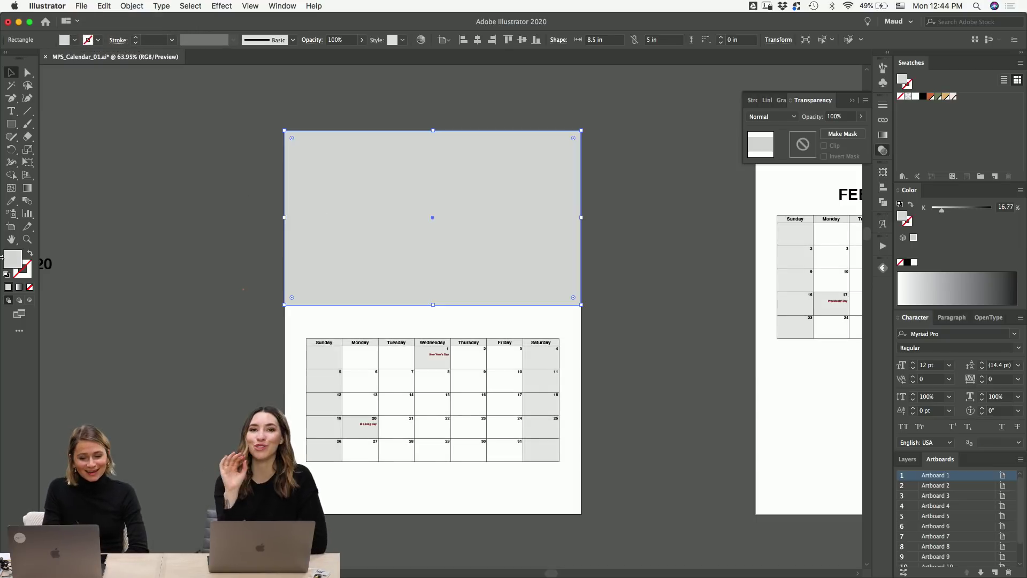
pyautogui.doubleClick(20, 262)
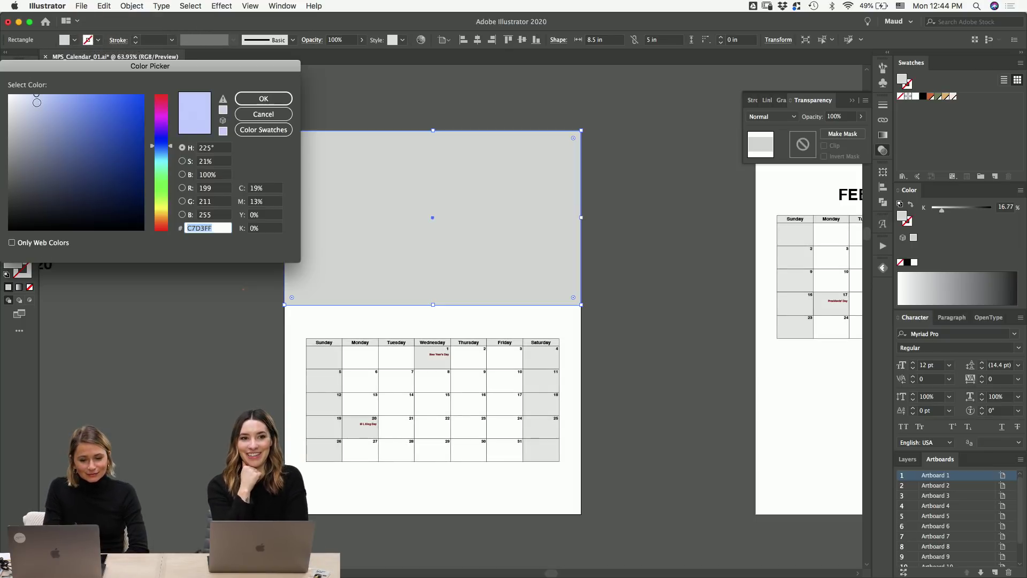
pyautogui.moveTo(37, 101); pyautogui.dragTo(33, 96)
pyautogui.click(263, 98)
pyautogui.click(255, 111)
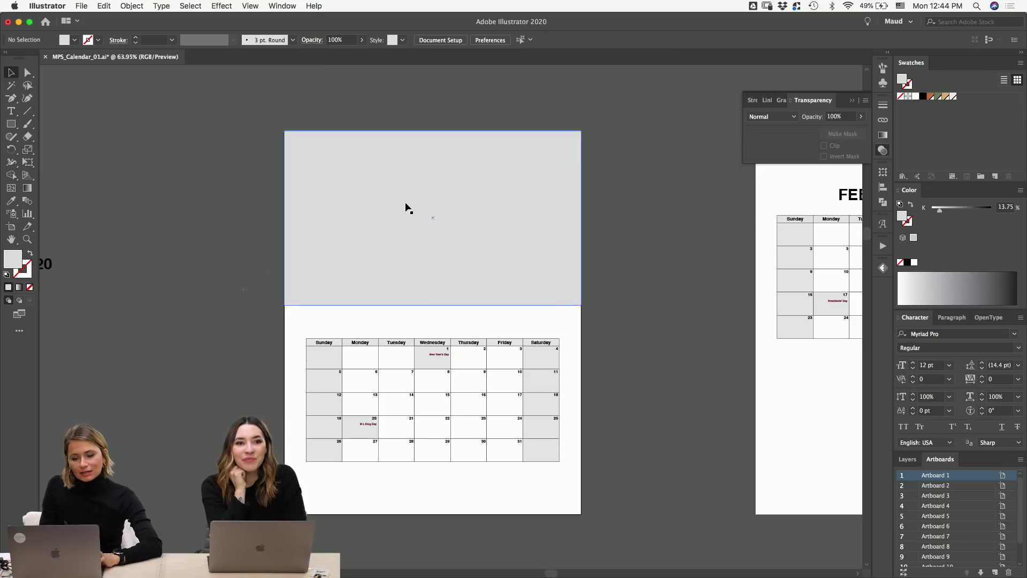
pyautogui.click(353, 179)
pyautogui.click(634, 143)
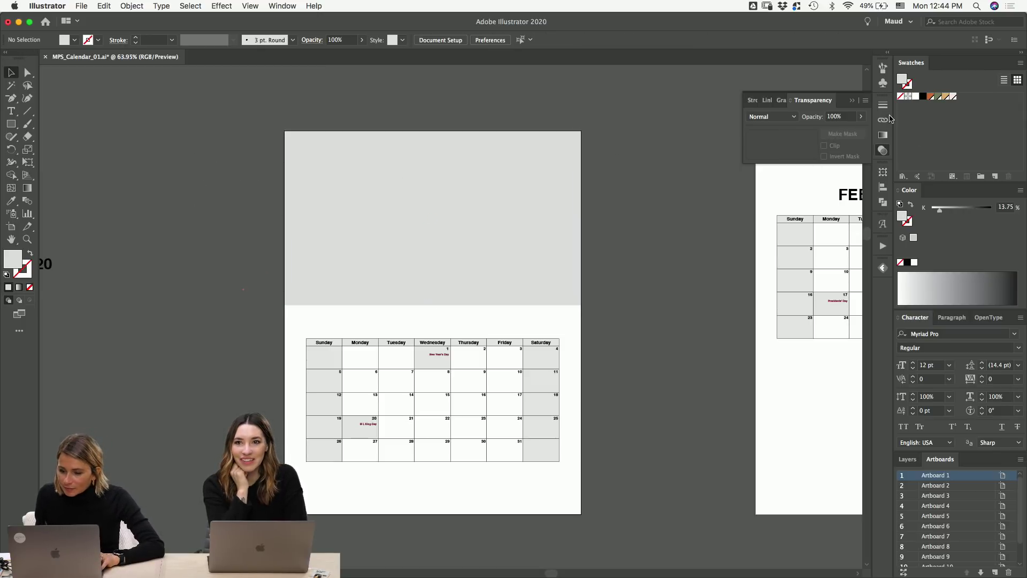
# - Find the Color sliders and try to switch them from Grayscale to RGB
pyautogui.click(883, 105)
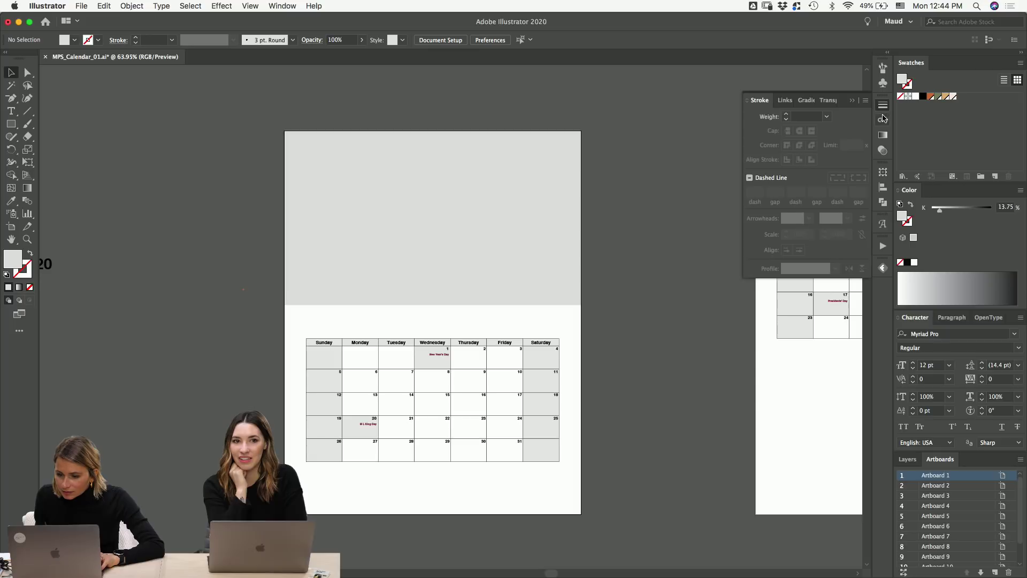
pyautogui.click(291, 6)
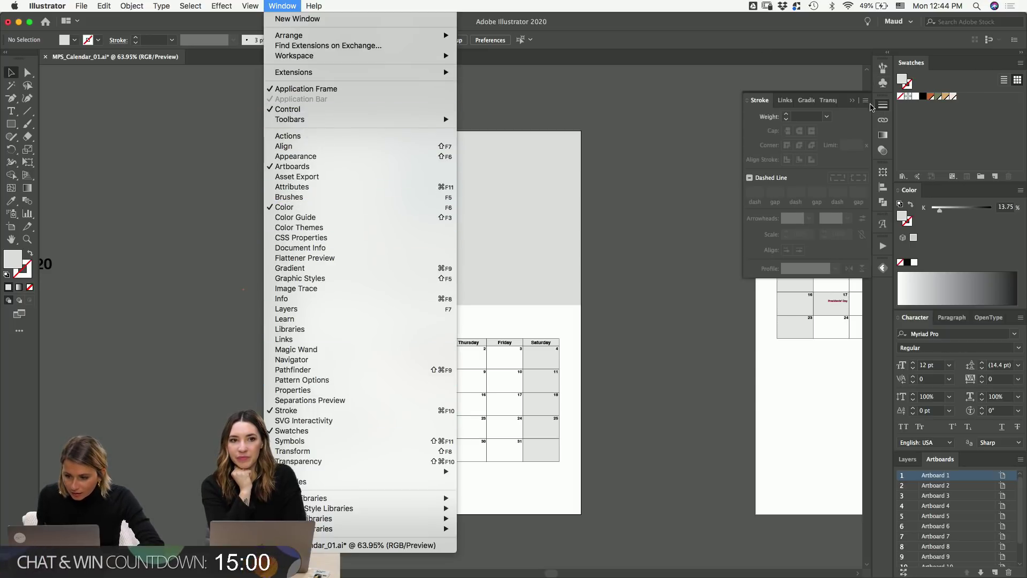
pyautogui.click(301, 207)
pyautogui.click(853, 102)
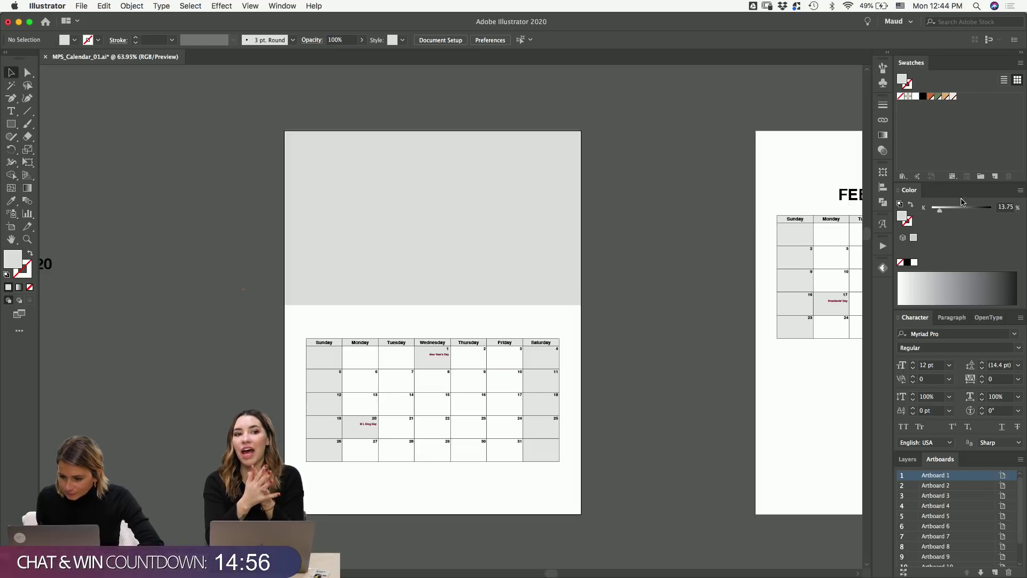
pyautogui.click(1020, 189)
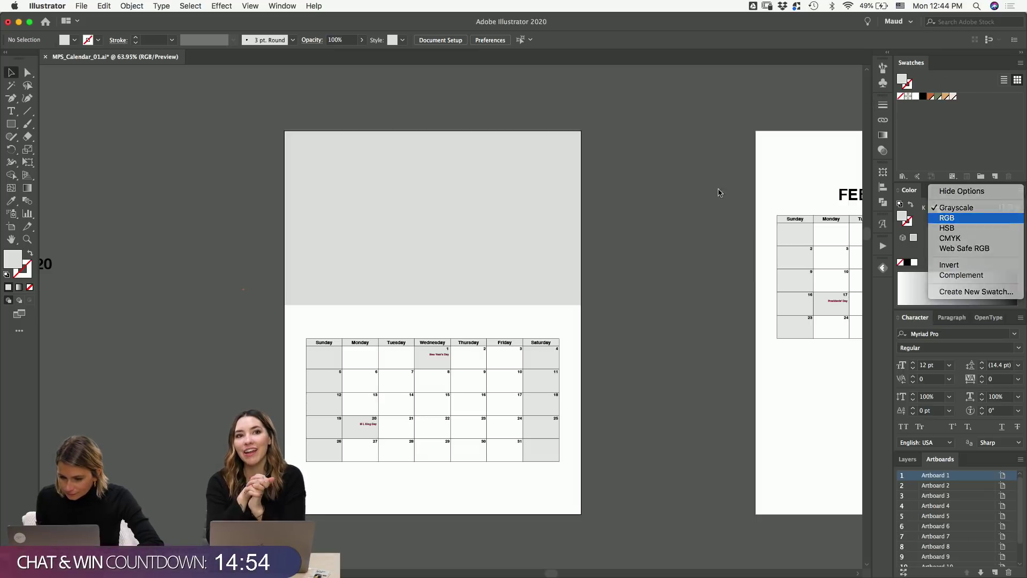
pyautogui.click(947, 218)
# - Select the January header rectangle and try to fill it with the softer pale blue D1DBF2
pyautogui.moveTo(175, 184); pyautogui.dragTo(345, 237)
pyautogui.doubleClick(13, 260)
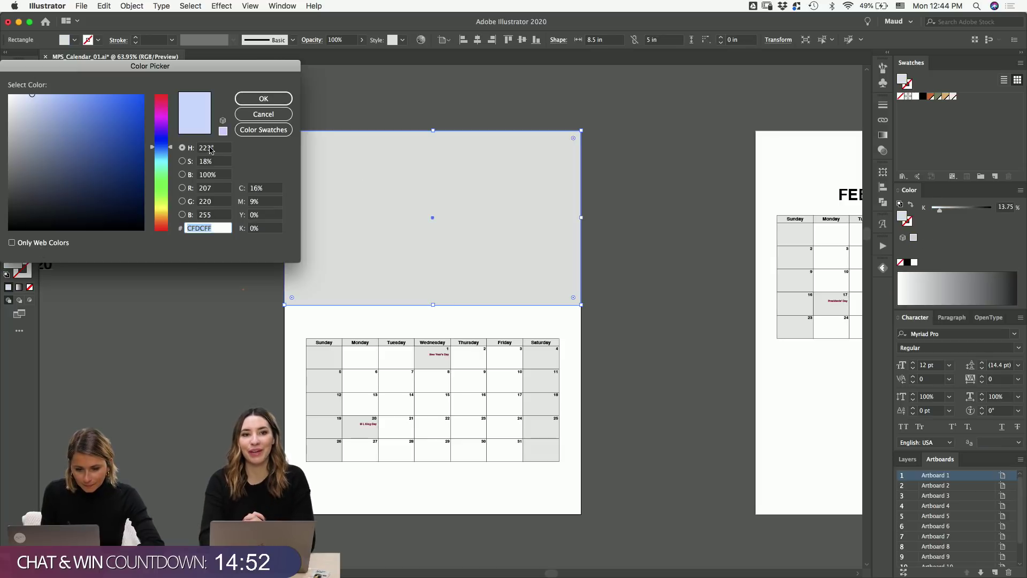
pyautogui.moveTo(32, 94); pyautogui.dragTo(28, 100)
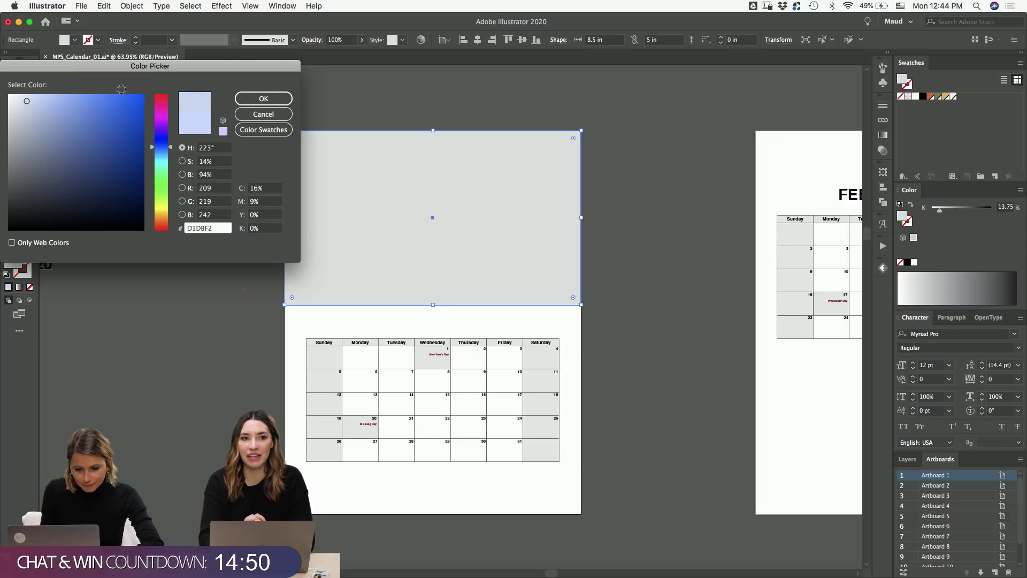
pyautogui.click(263, 97)
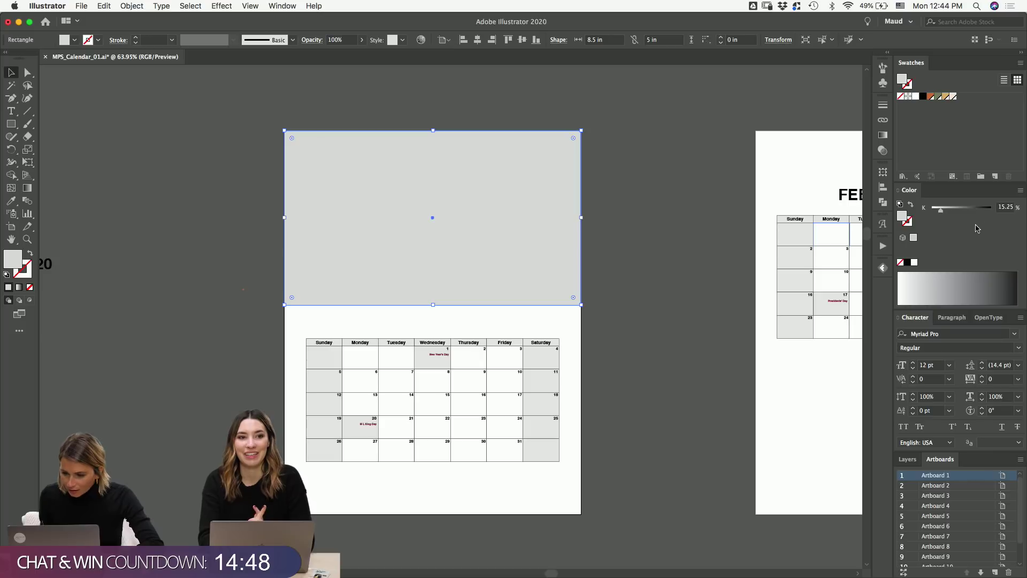
# - Apply the orange swatch C=11 M=73 Y=100 K=1 to the January header rectangle and keep the rectangle selected
pyautogui.click(930, 96)
pyautogui.click(650, 206)
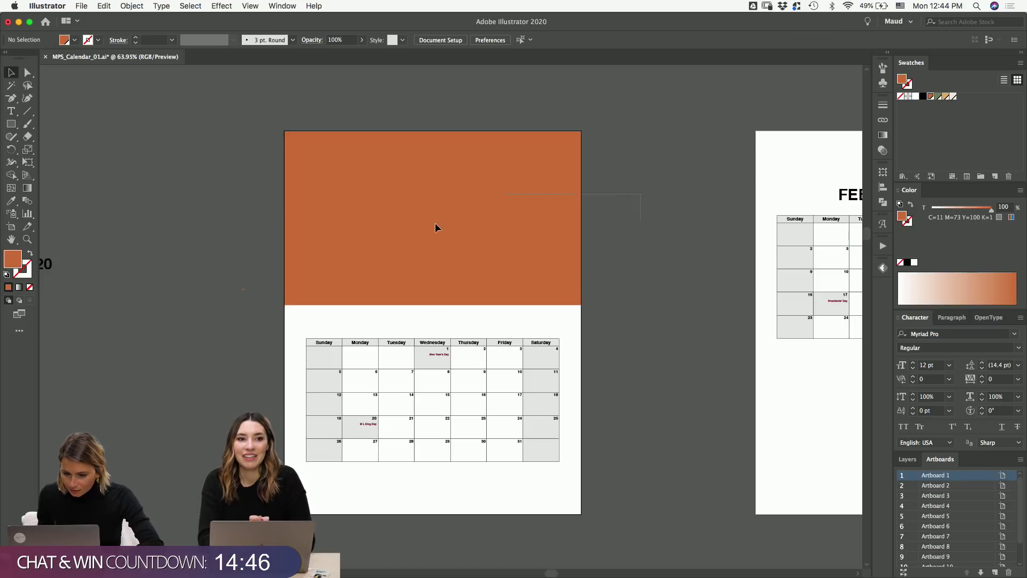
pyautogui.click(435, 225)
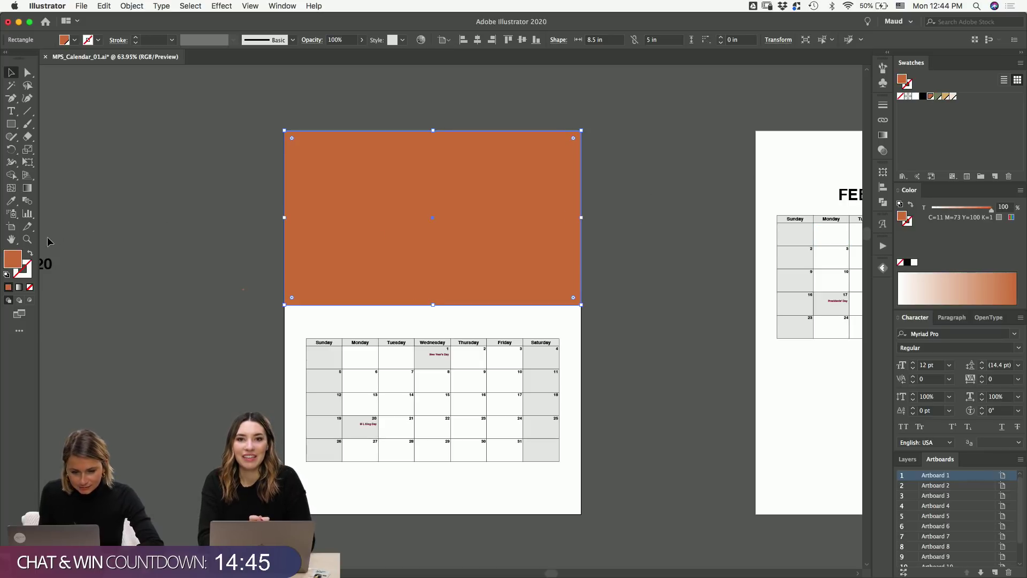
# - Replace the header rectangle's orange fill with the pale periwinkle blue C8CFE8
pyautogui.doubleClick(17, 258)
pyautogui.click(161, 144)
pyautogui.click(24, 104)
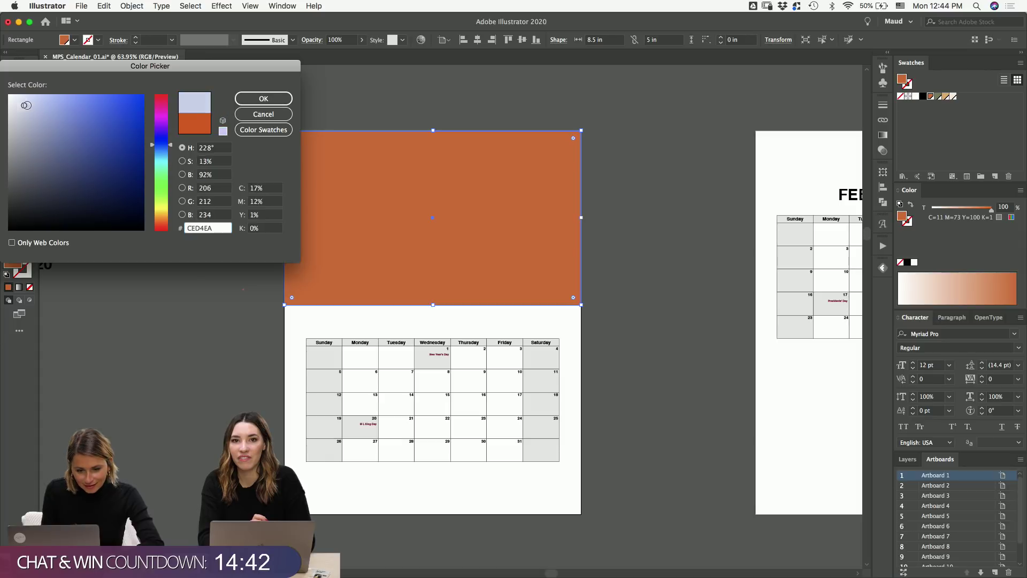
pyautogui.click(263, 99)
pyautogui.click(253, 100)
pyautogui.hscroll(3, 607, 279)
pyautogui.scroll(-1, 608, 279)
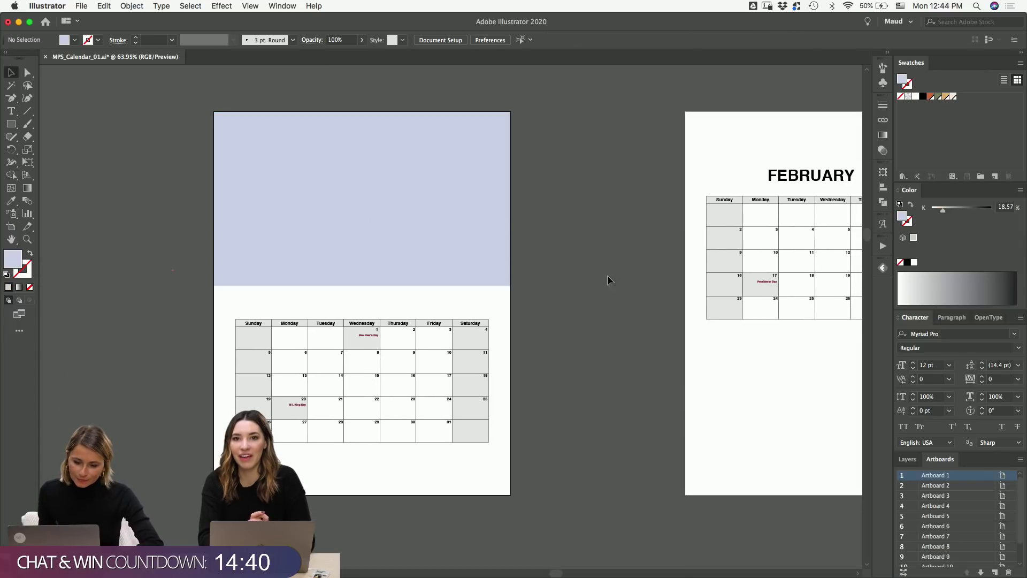
# - Copy the hex code C8CFE8 from the January header rectangle's fill, leaving the color as it is
pyautogui.click(308, 270)
pyautogui.doubleClick(14, 260)
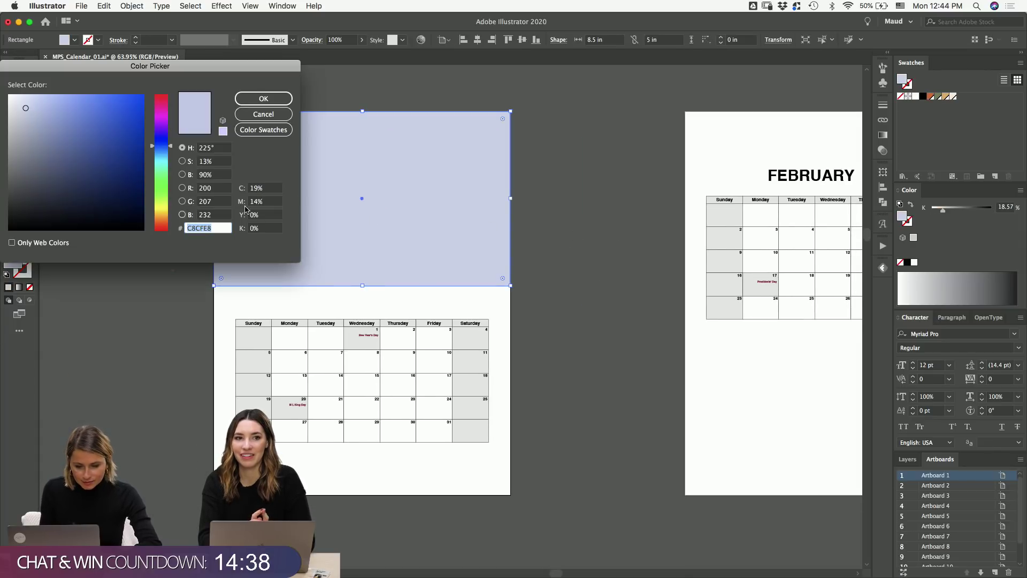
pyautogui.click(264, 113)
# - Switch to Photoshop and add a new empty layer directly above Layer 0 in January_1118_01
pyautogui.moveTo(395, 575)
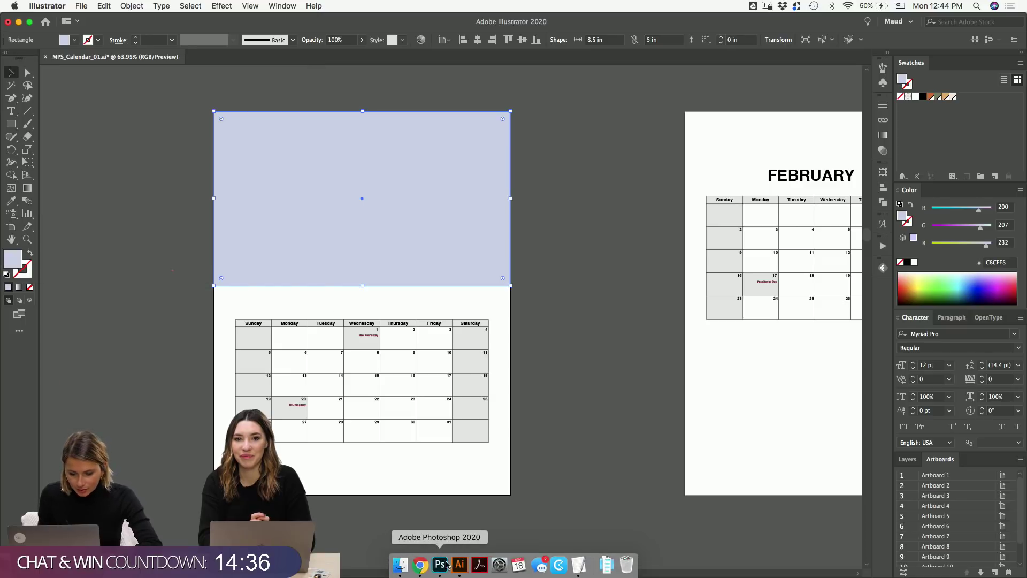
pyautogui.click(439, 564)
pyautogui.click(888, 281)
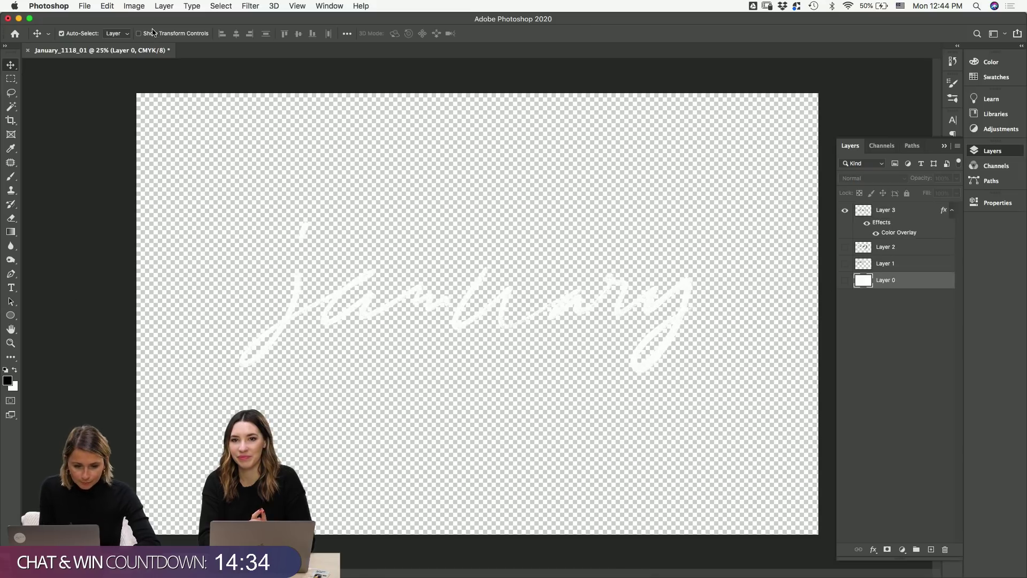
pyautogui.click(107, 6)
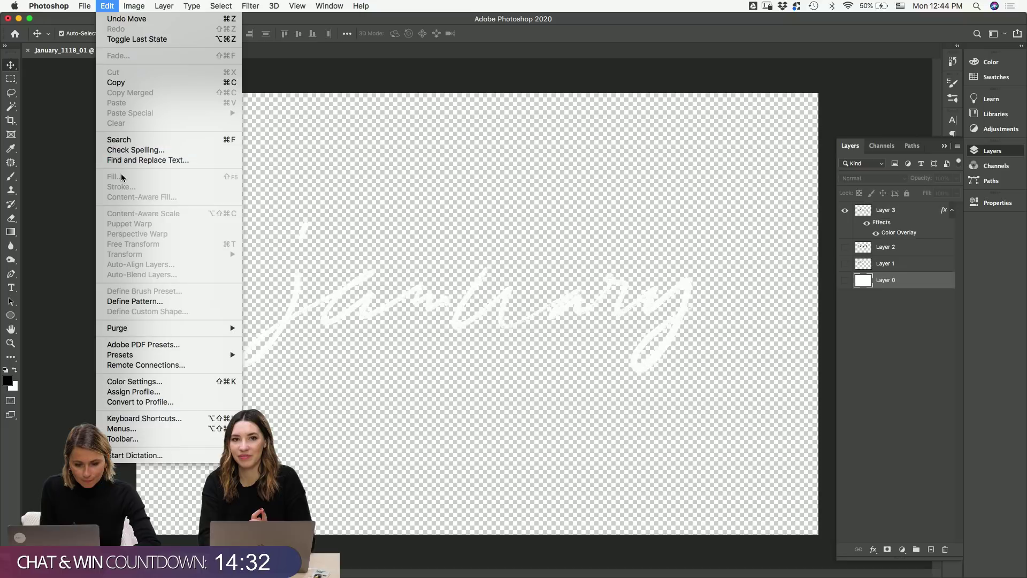
pyautogui.click(785, 216)
pyautogui.click(931, 550)
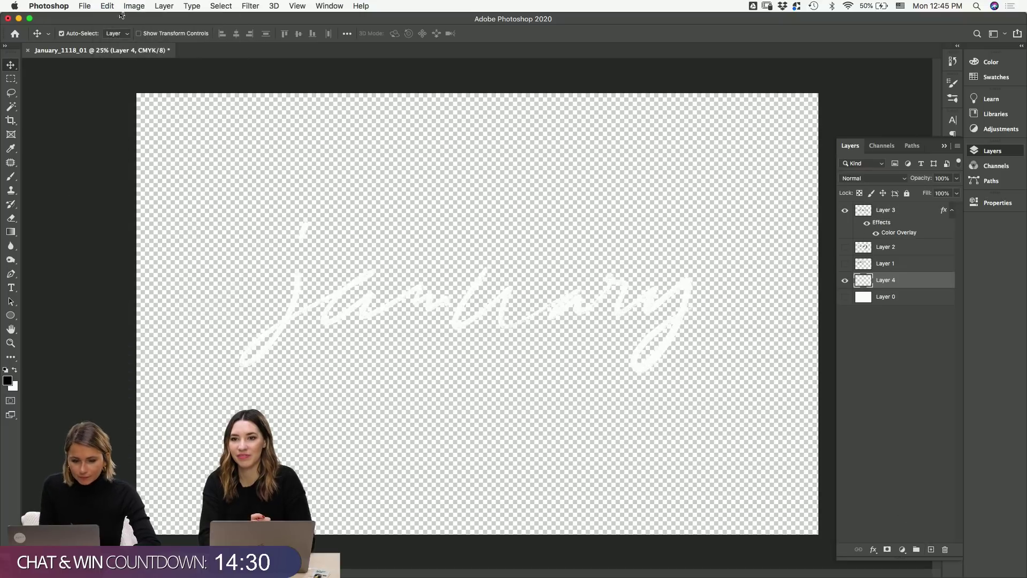
# - Fill the new layer with the copied periwinkle hex color at 100% opacity and shift the january lettering slightly to the left
pyautogui.click(108, 6)
pyautogui.click(439, 210)
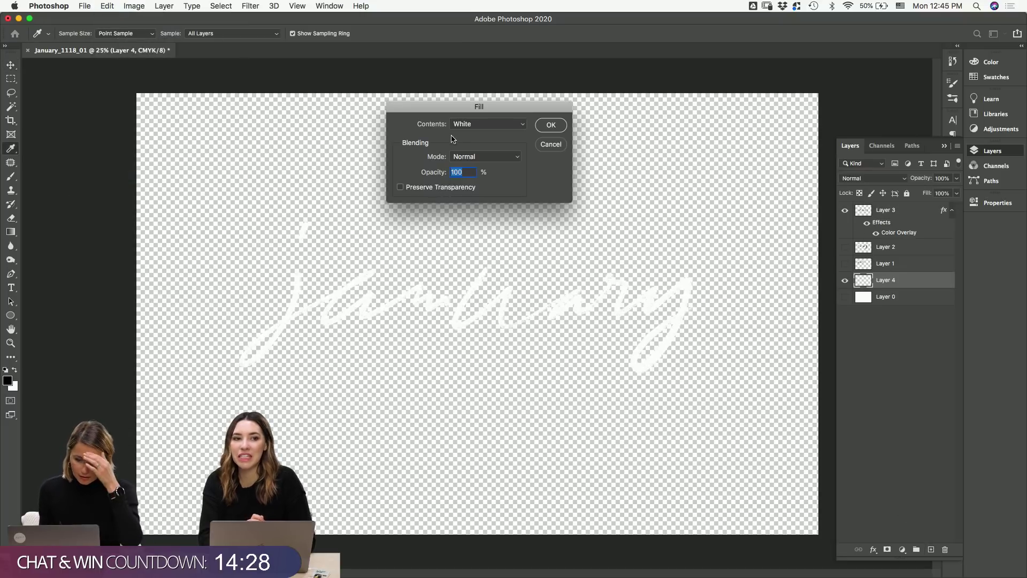
pyautogui.click(470, 123)
pyautogui.click(465, 56)
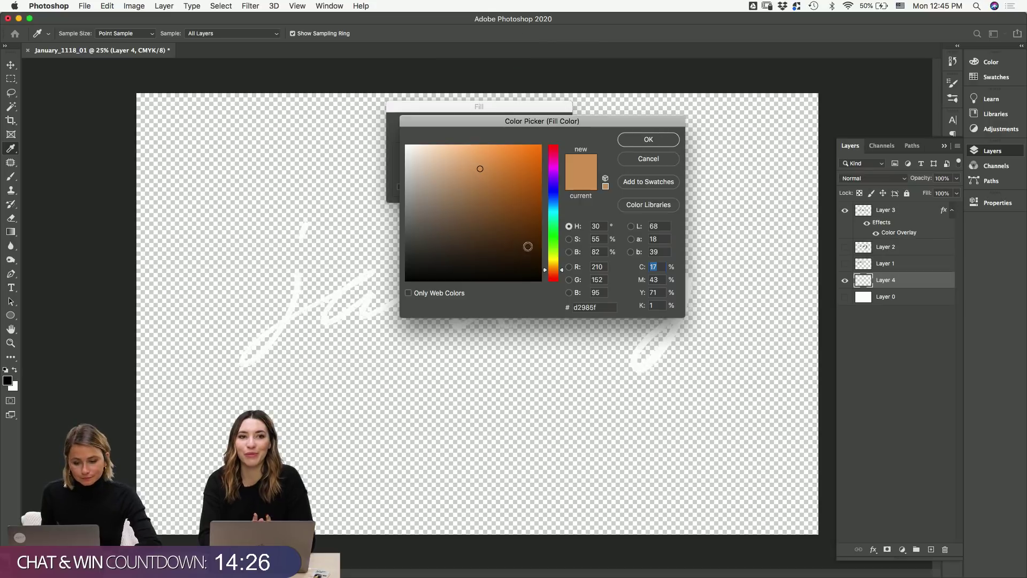
pyautogui.doubleClick(602, 309)
pyautogui.press('super+v')
pyautogui.press('Return')
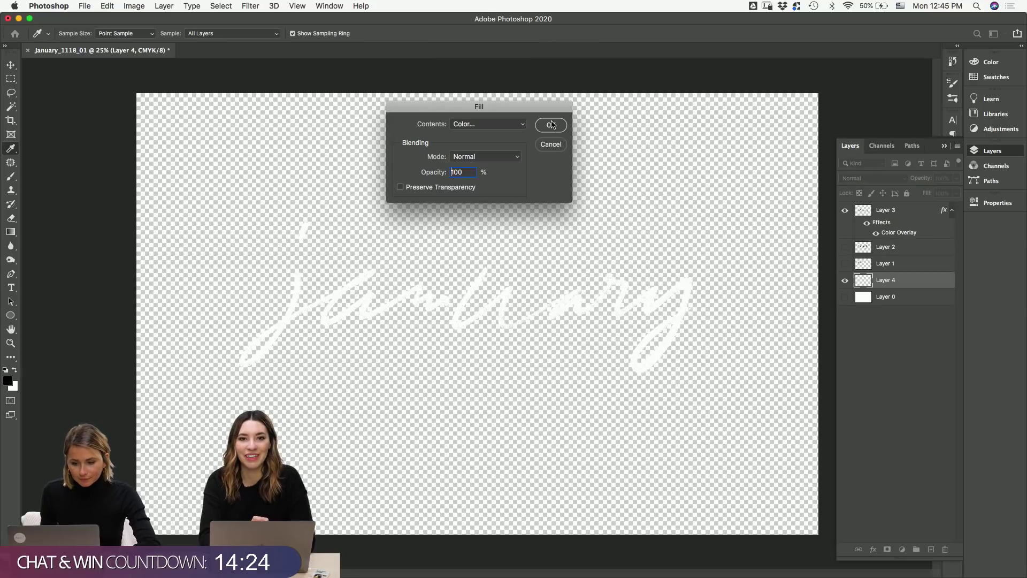
pyautogui.press('Return')
pyautogui.moveTo(592, 296); pyautogui.dragTo(569, 310)
# - Draw a black rectangle shape about 5099 by 3313 px over the whole canvas, directly above Layer 4
pyautogui.click(888, 281)
pyautogui.click(10, 315)
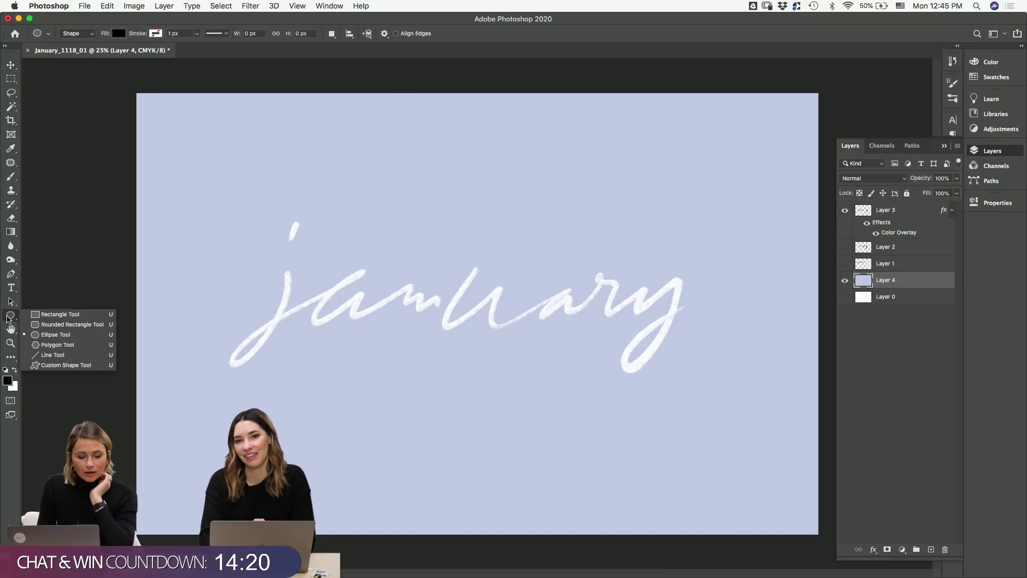
pyautogui.click(53, 313)
pyautogui.moveTo(136, 93); pyautogui.dragTo(821, 532)
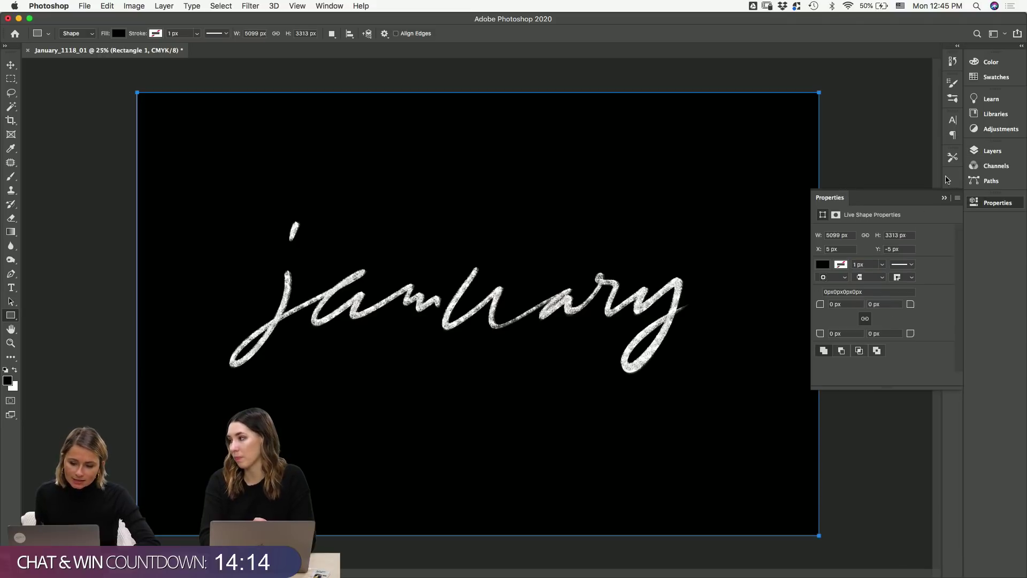
# - Change the fill of the Rectangle 1 shape layer to the copied periwinkle hex color
pyautogui.click(982, 152)
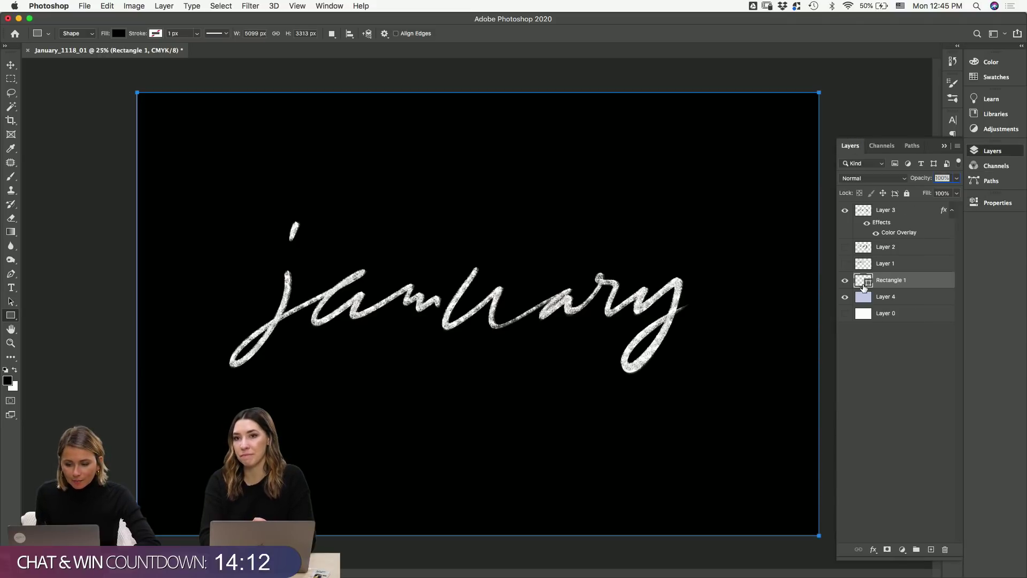
pyautogui.doubleClick(863, 280)
pyautogui.doubleClick(604, 308)
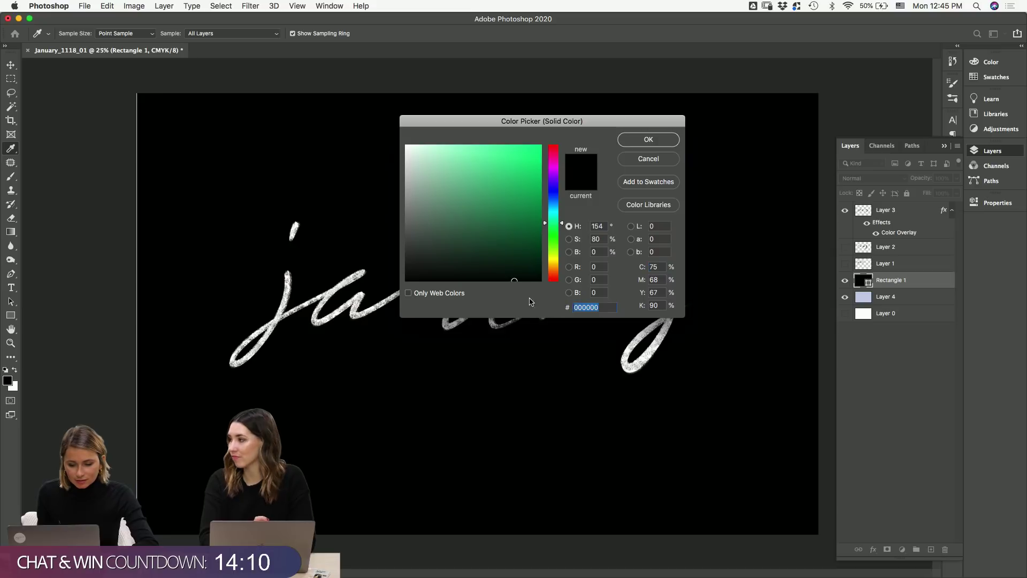
pyautogui.press('cmd+v')
pyautogui.click(648, 139)
# - Change the Rectangle 1 fill to the pale blue-gray #d4d7e3 and shift the january lettering slightly down
pyautogui.doubleClick(862, 280)
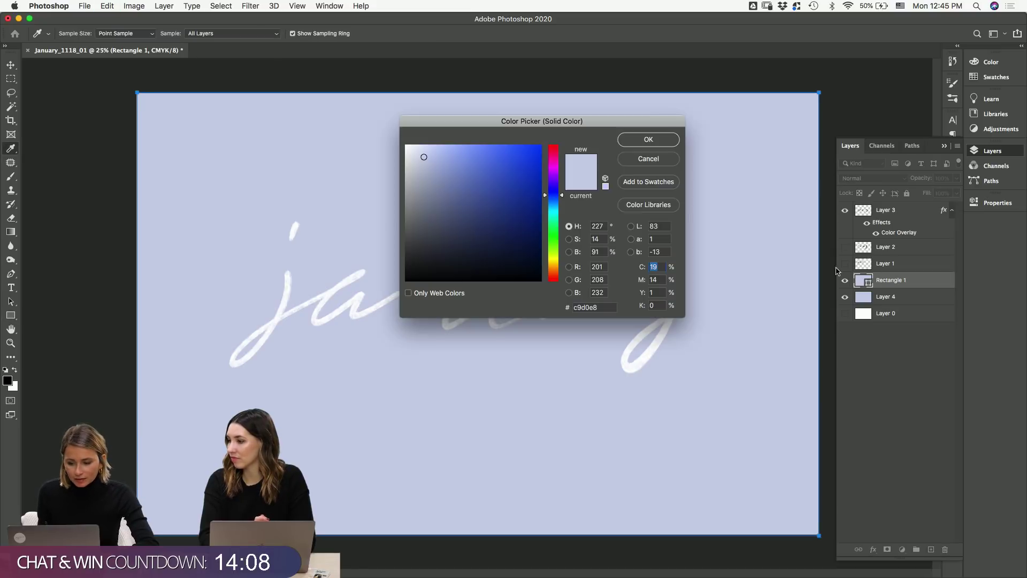
pyautogui.click(415, 159)
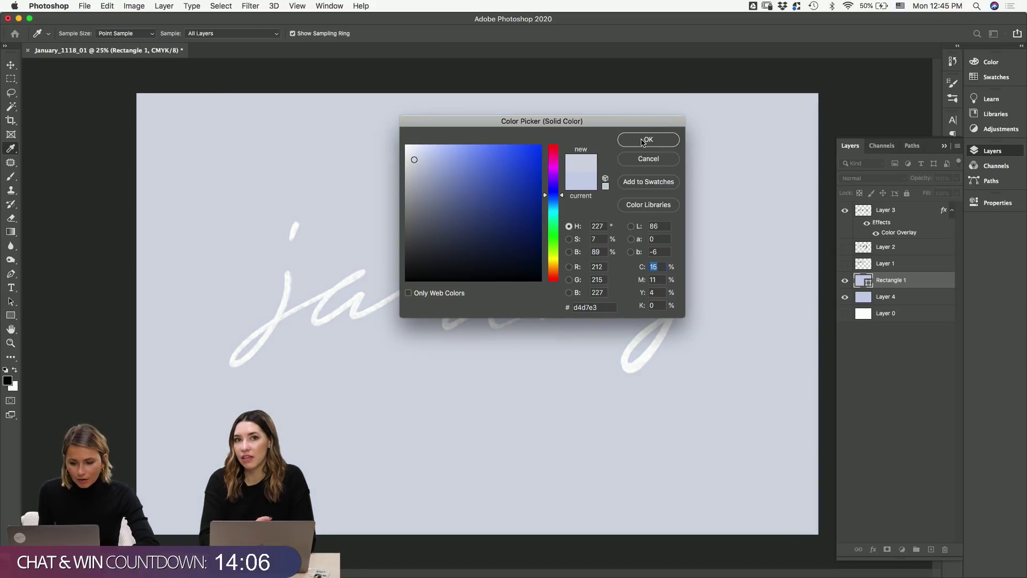
pyautogui.press('Return')
pyautogui.press('v')
pyautogui.moveTo(679, 300); pyautogui.dragTo(680, 306)
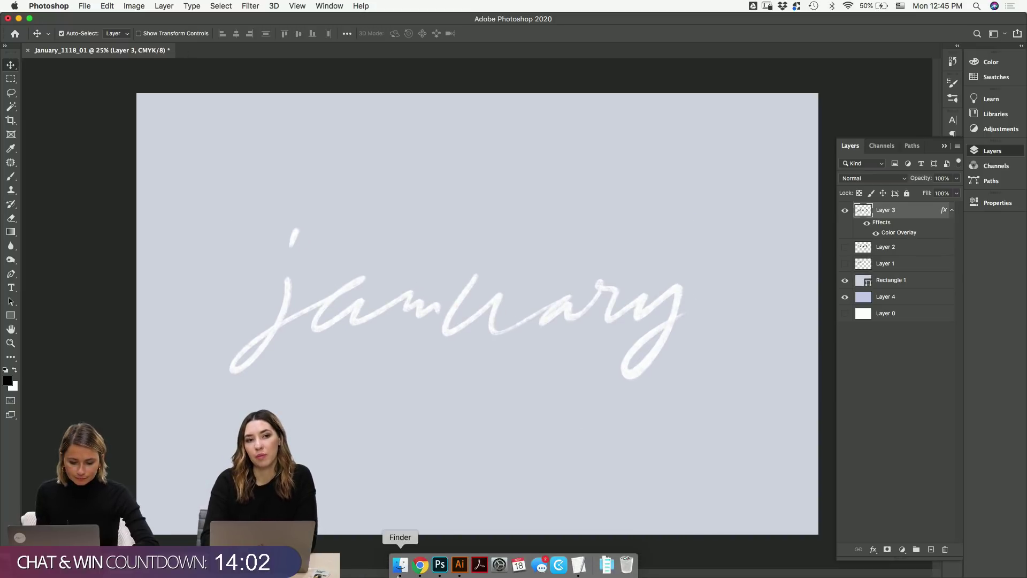
# - Open Free paper textures 03BIGGER.jpg from the _Assets folder of MPS_Calendar in Photoshop
pyautogui.click(396, 568)
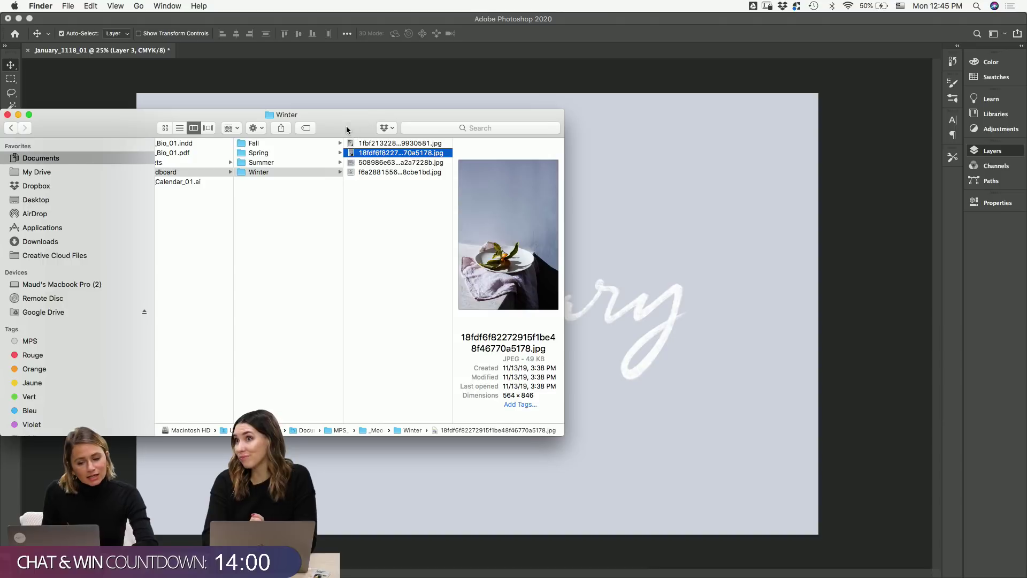
pyautogui.moveTo(346, 126); pyautogui.dragTo(498, 103)
pyautogui.click(366, 191)
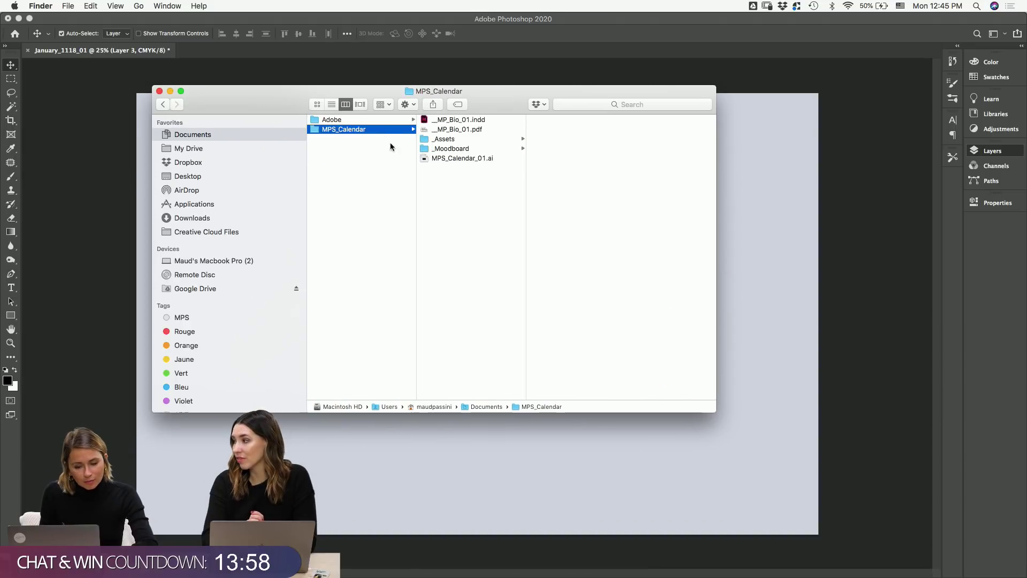
pyautogui.click(473, 139)
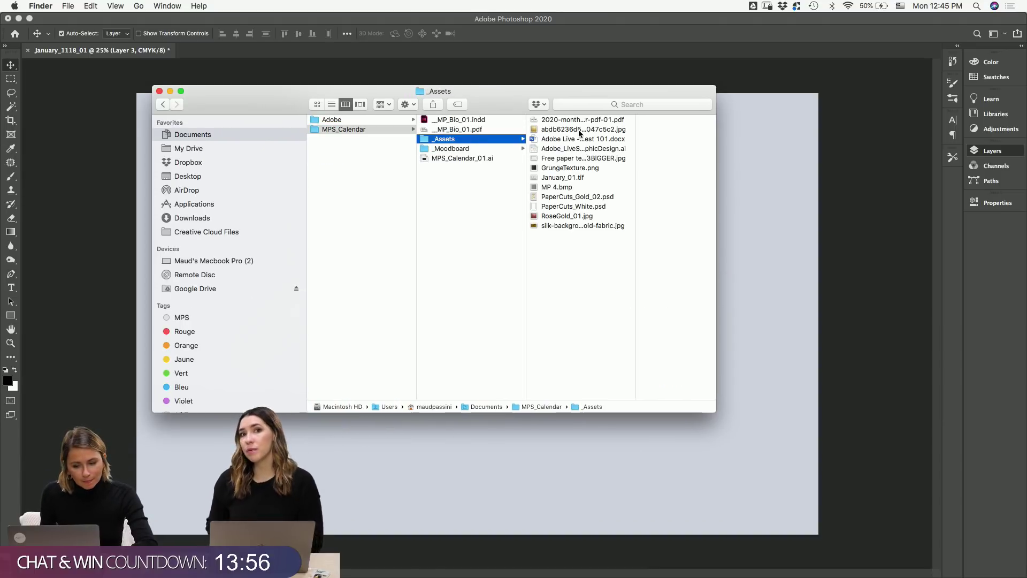
pyautogui.click(563, 158)
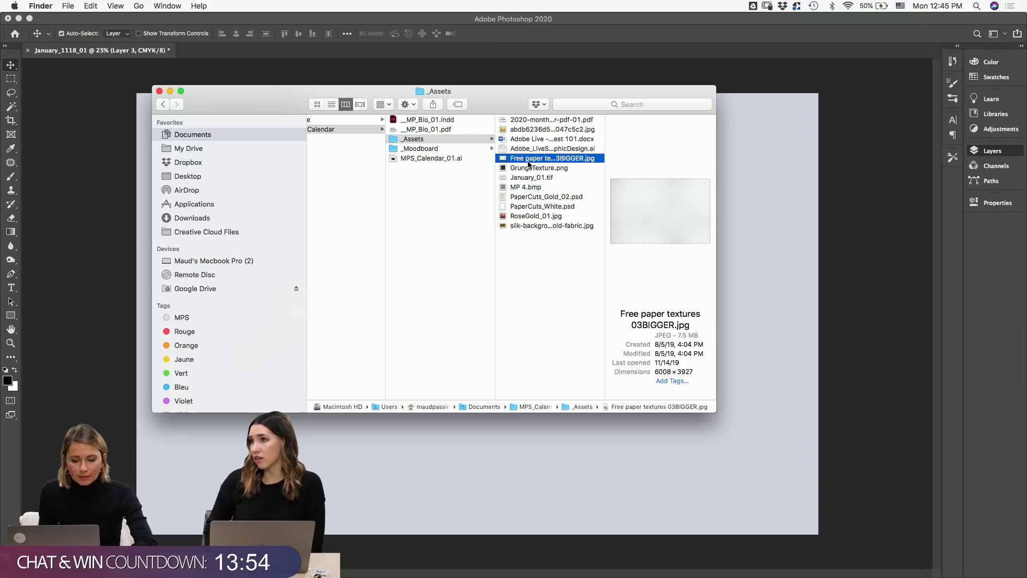
pyautogui.moveTo(529, 163); pyautogui.dragTo(568, 322)
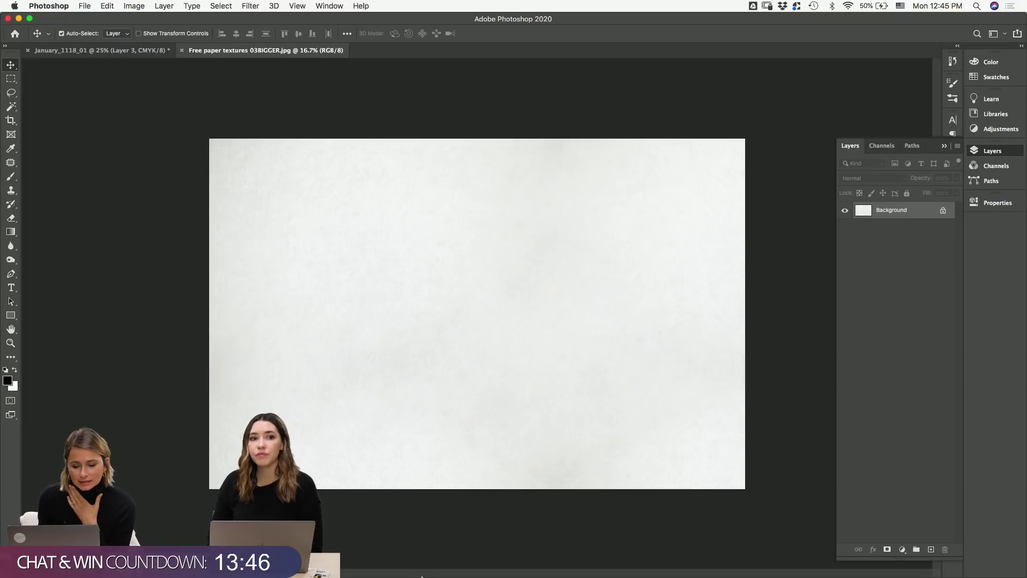
pyautogui.click(400, 566)
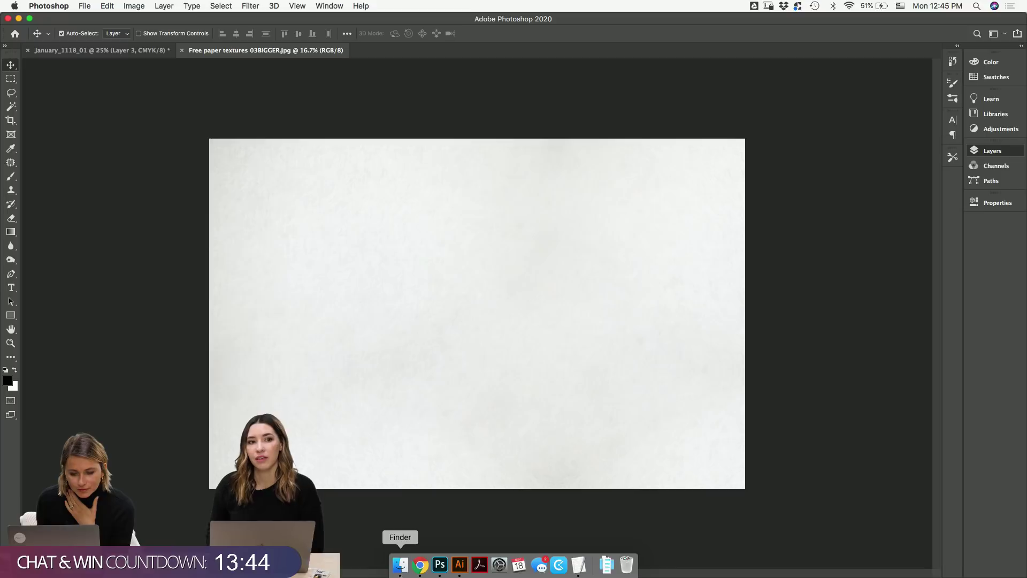
pyautogui.click(562, 312)
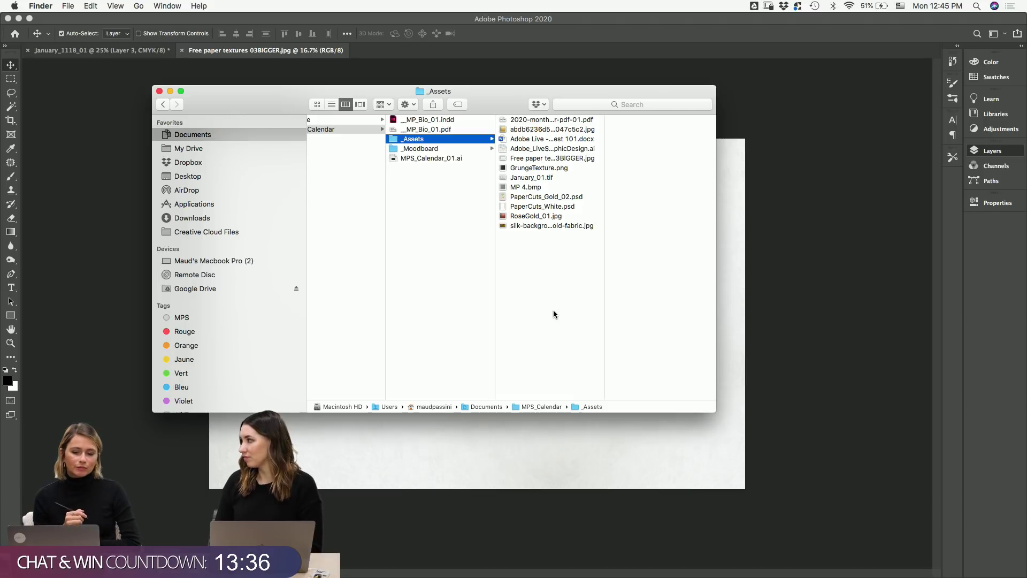
pyautogui.click(118, 251)
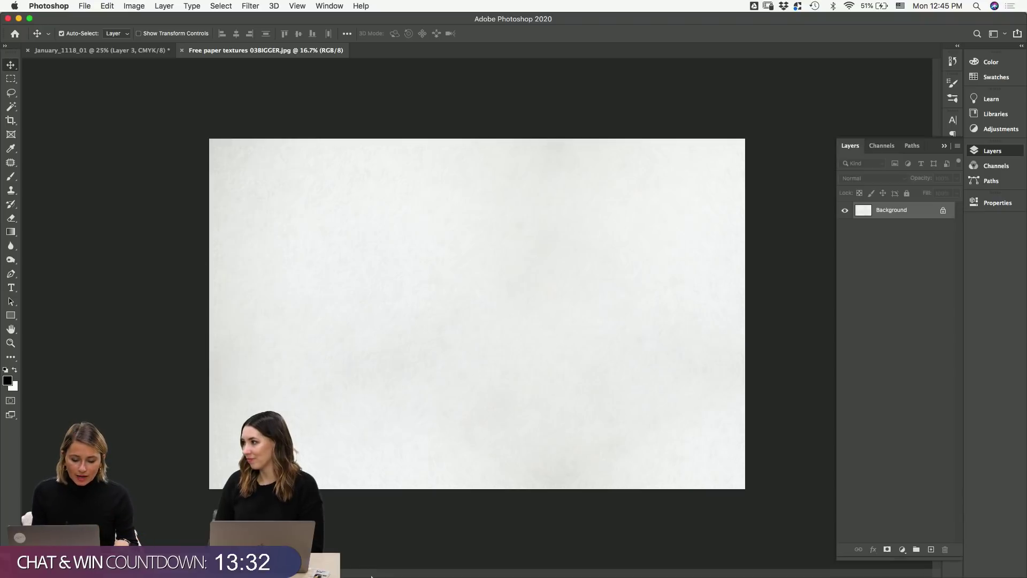
pyautogui.moveTo(374, 575)
pyautogui.click(400, 565)
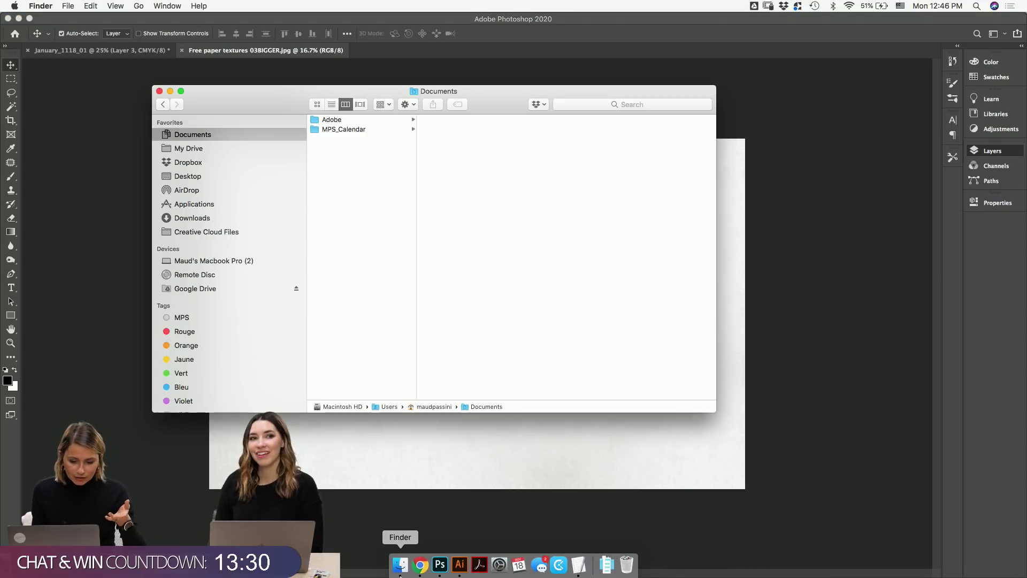
pyautogui.click(380, 482)
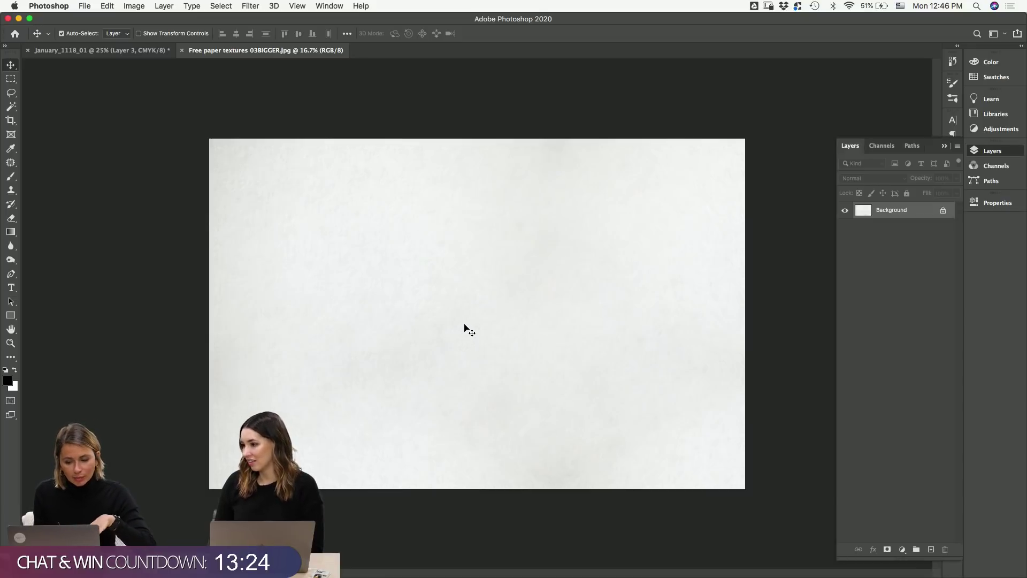
pyautogui.press('b')
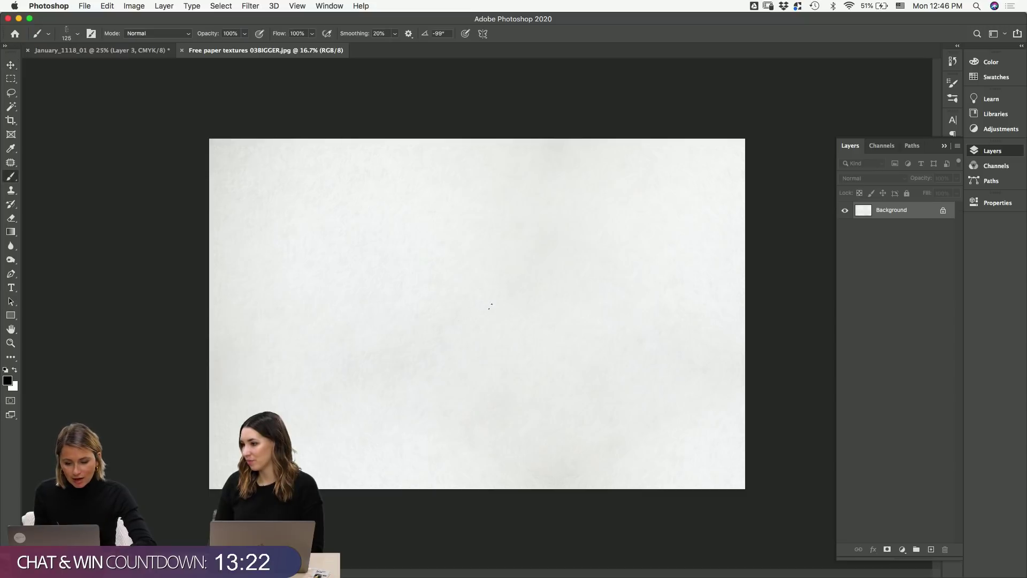
pyautogui.click(11, 162)
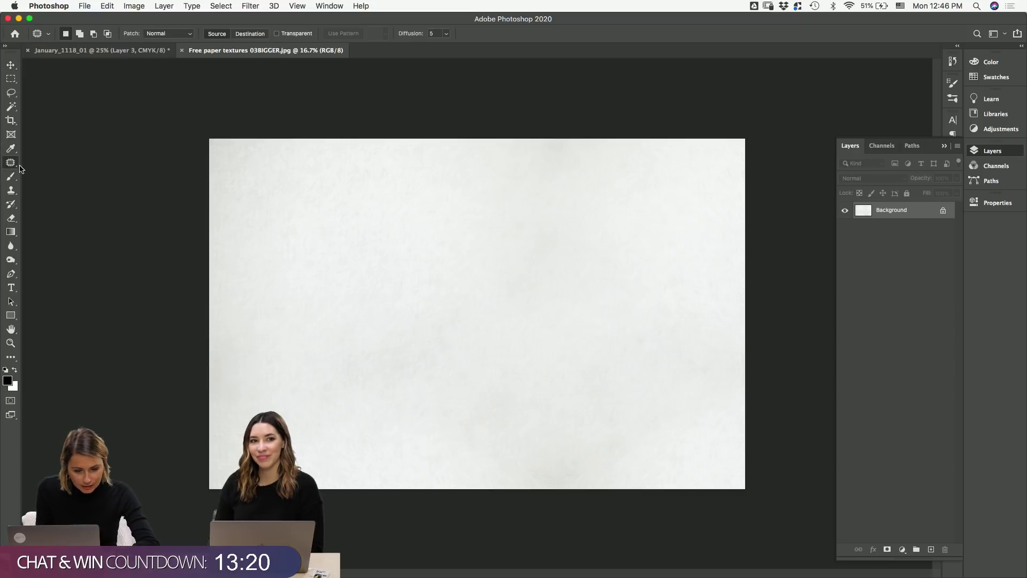
pyautogui.click(11, 79)
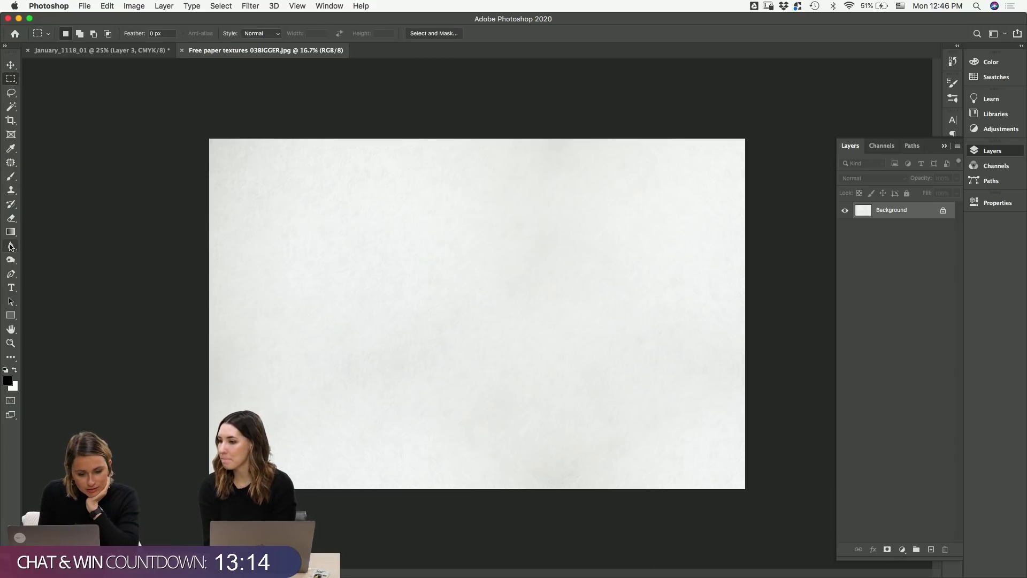
pyautogui.rightClick(11, 93)
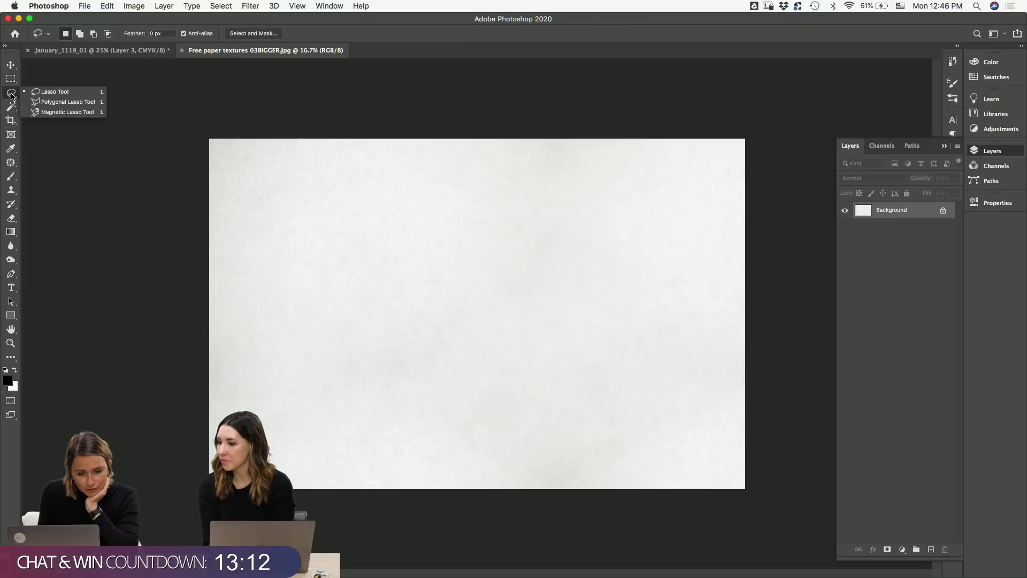
pyautogui.click(43, 91)
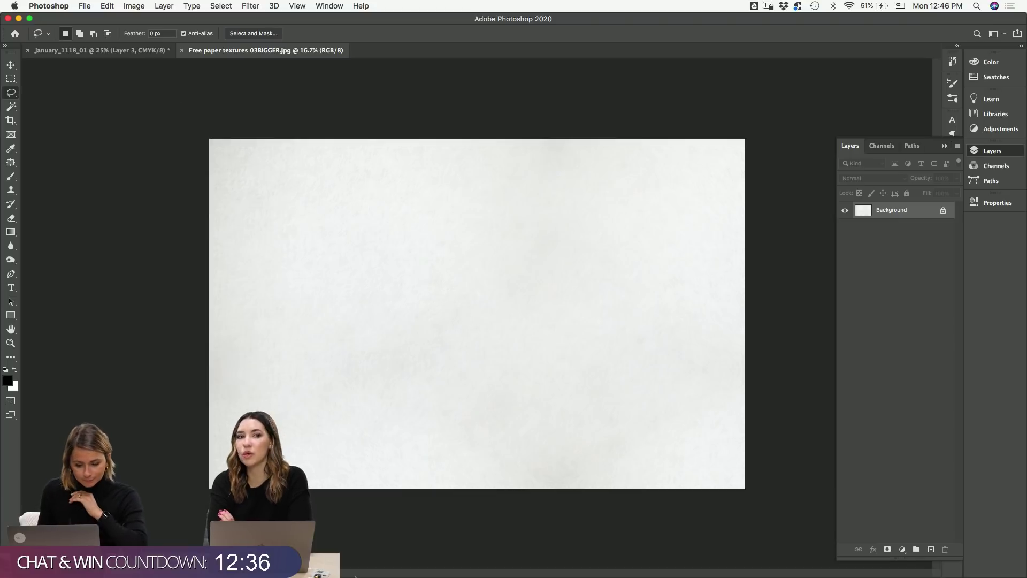
# - Open GrungeTexture.png from the _Assets folder of MPS_Calendar in Photoshop
pyautogui.click(399, 566)
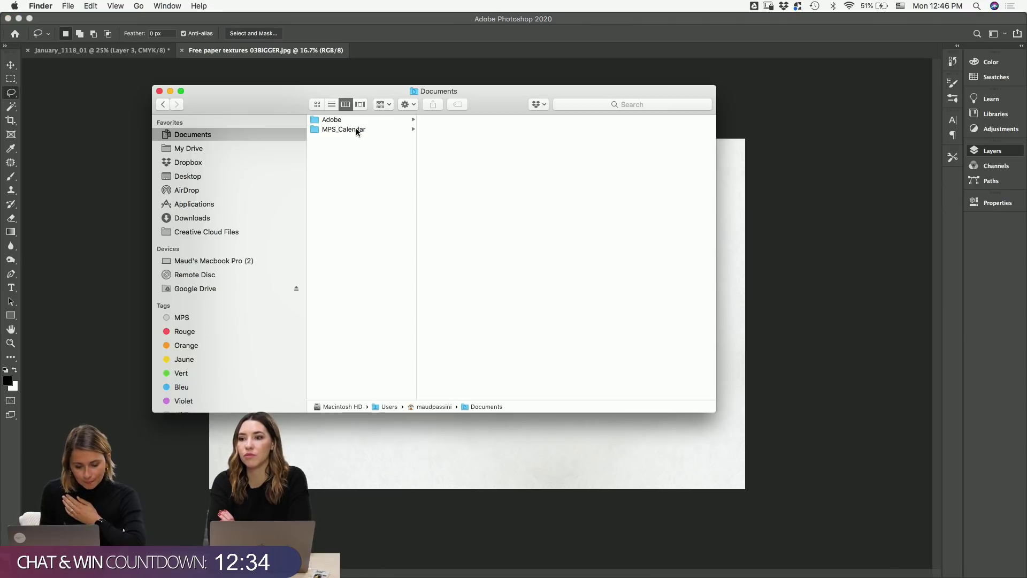
pyautogui.click(353, 129)
pyautogui.click(460, 138)
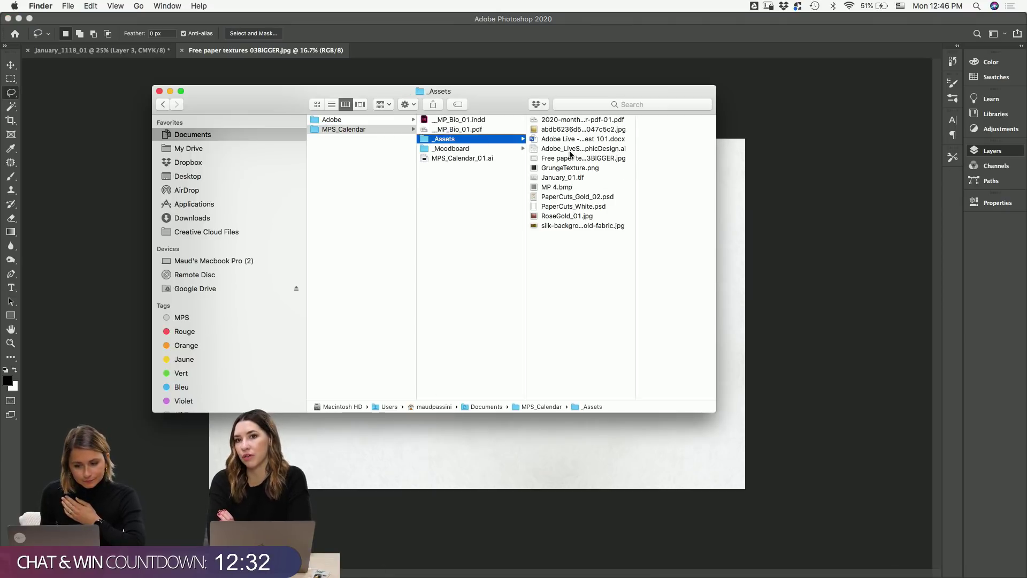
pyautogui.click(529, 186)
pyautogui.moveTo(527, 187); pyautogui.dragTo(533, 315)
pyautogui.moveTo(560, 168); pyautogui.dragTo(439, 566)
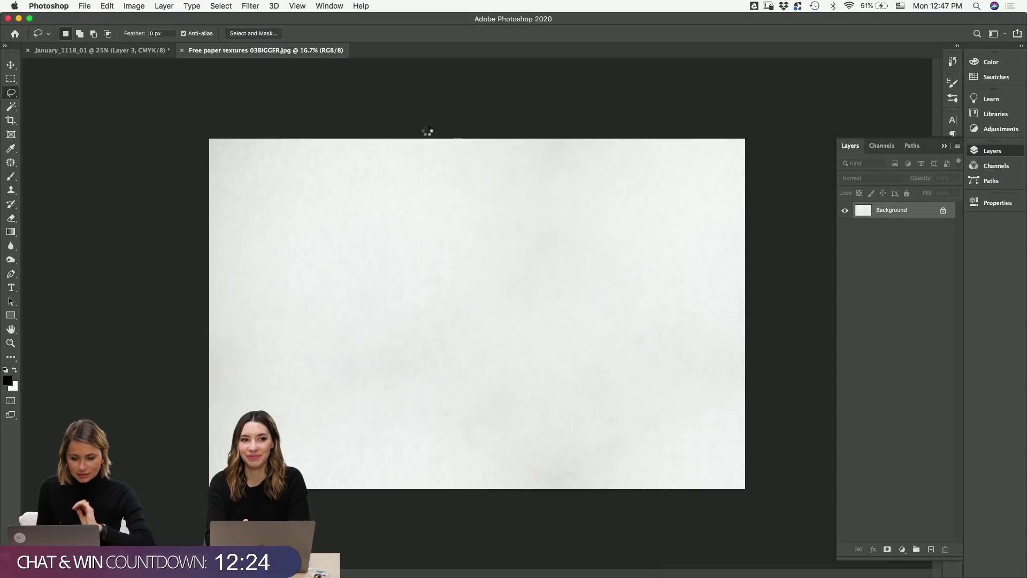
# - Copy a circular area of the grunge texture with the Elliptical Marquee and paste it into January_1118_01
pyautogui.moveTo(10, 81); pyautogui.dragTo(43, 85)
pyautogui.moveTo(434, 187); pyautogui.dragTo(467, 218)
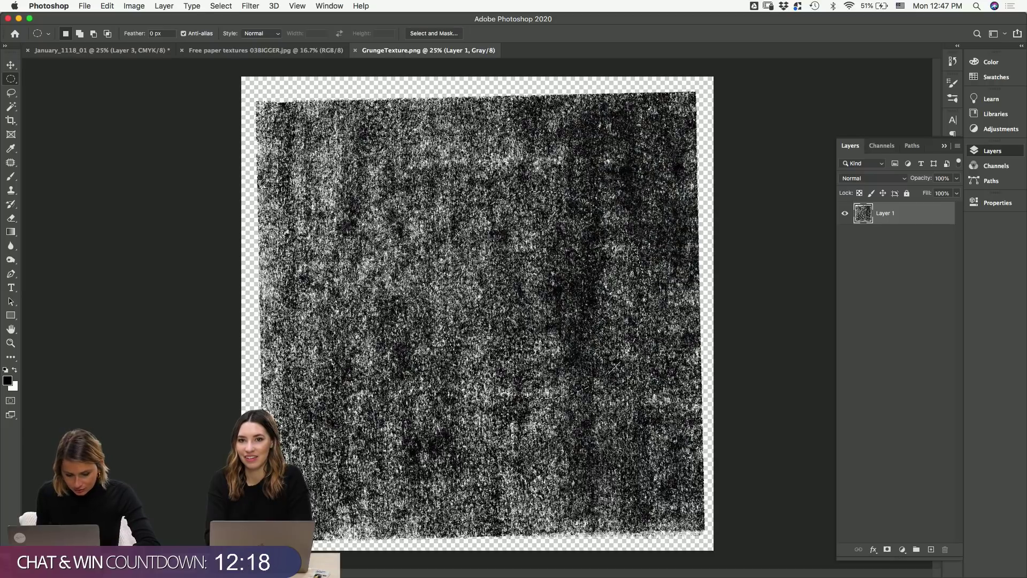
pyautogui.click(140, 51)
pyautogui.moveTo(303, 193); pyautogui.dragTo(302, 194)
# - Scale the pasted grunge circle down slightly around its center over the january lettering
pyautogui.hotkey('ctrl', 't')
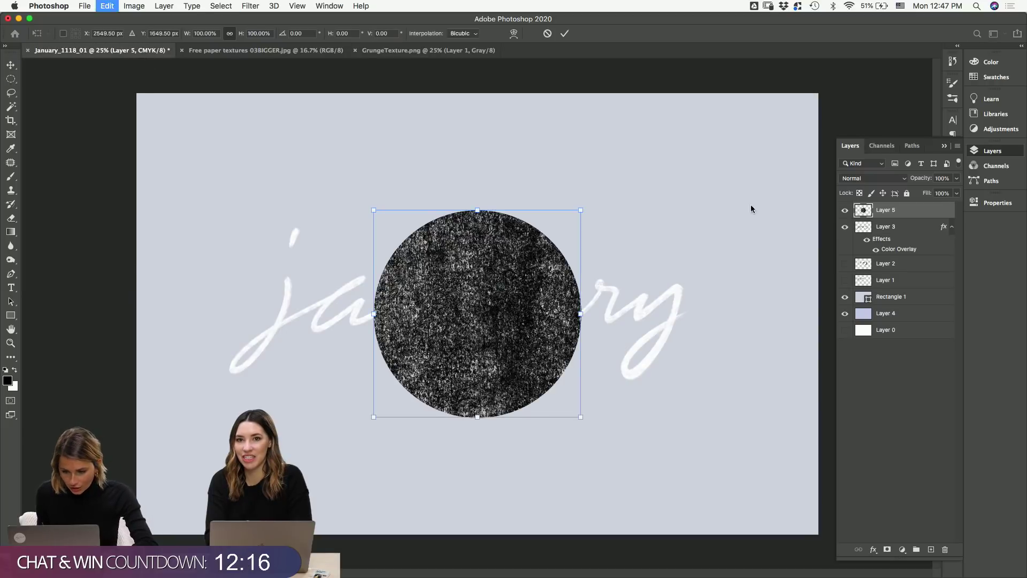
pyautogui.moveTo(577, 209); pyautogui.dragTo(560, 232)
pyautogui.press('Return')
pyautogui.press('z')
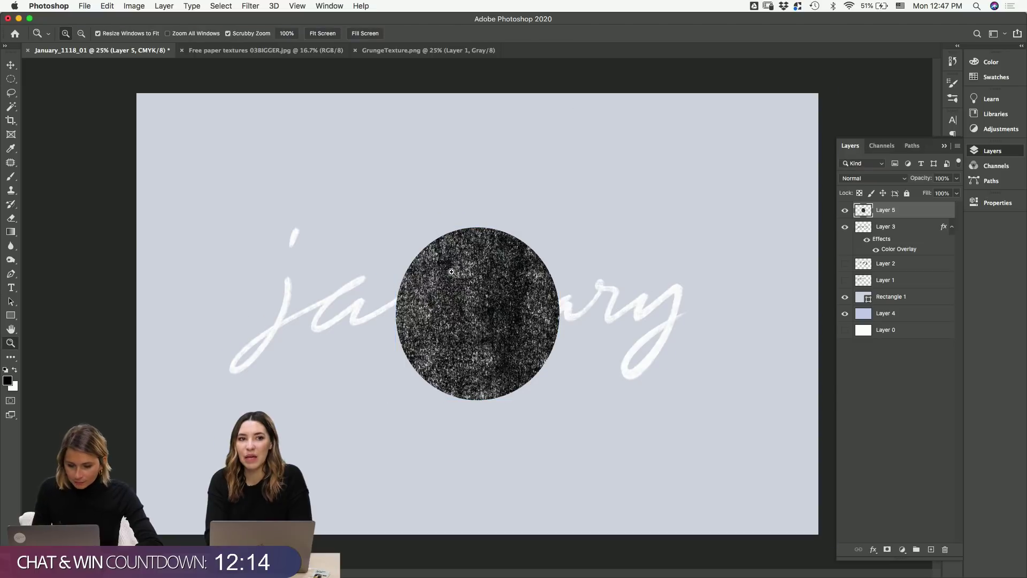
pyautogui.moveTo(453, 273); pyautogui.dragTo(917, 251)
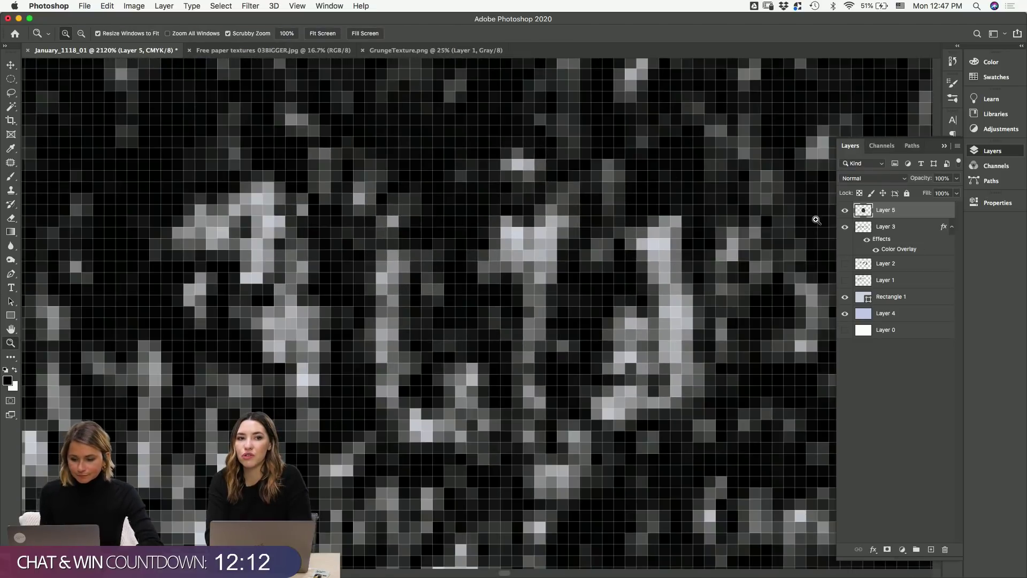
pyautogui.click(232, 6)
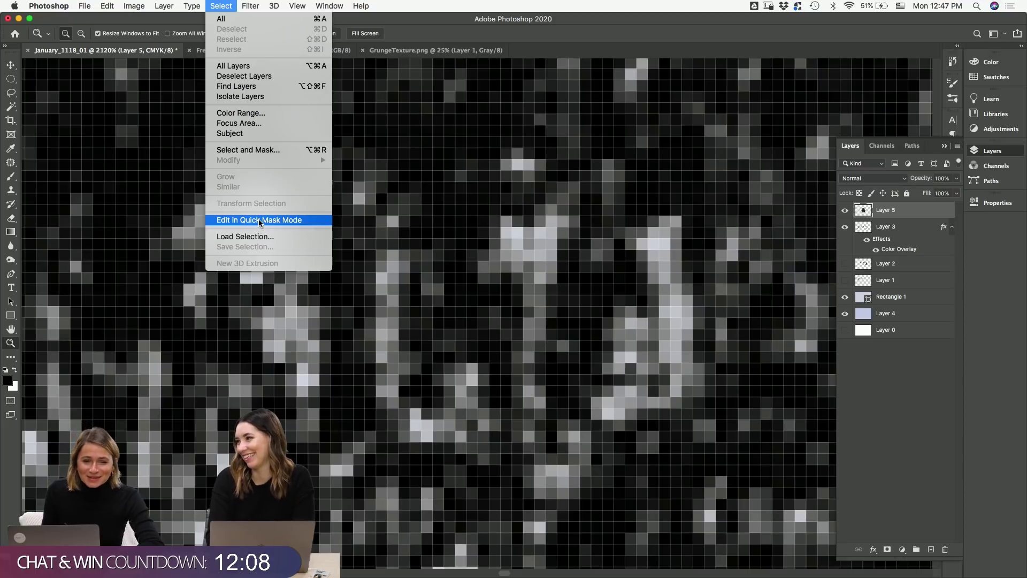
pyautogui.click(263, 236)
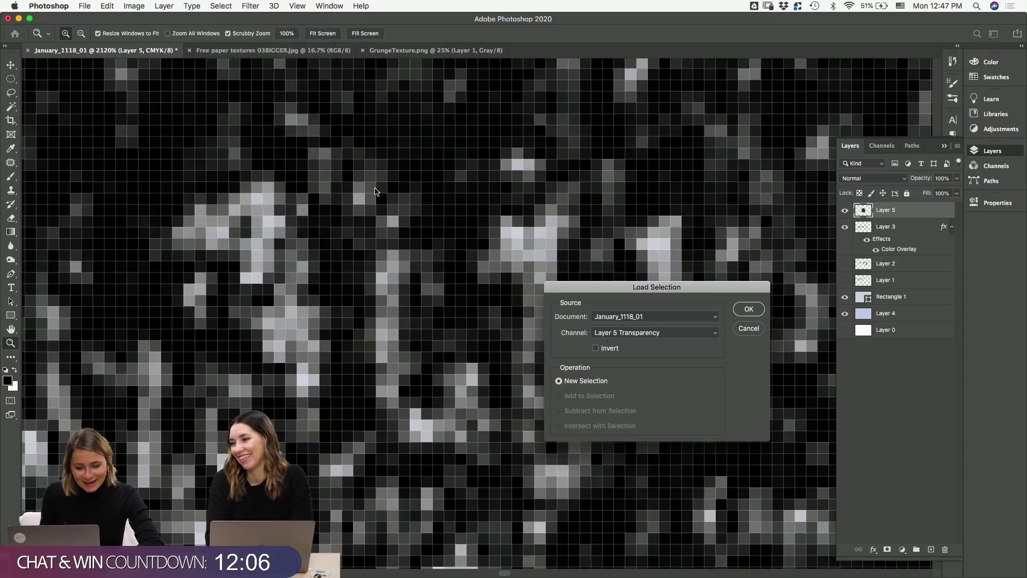
pyautogui.click(748, 330)
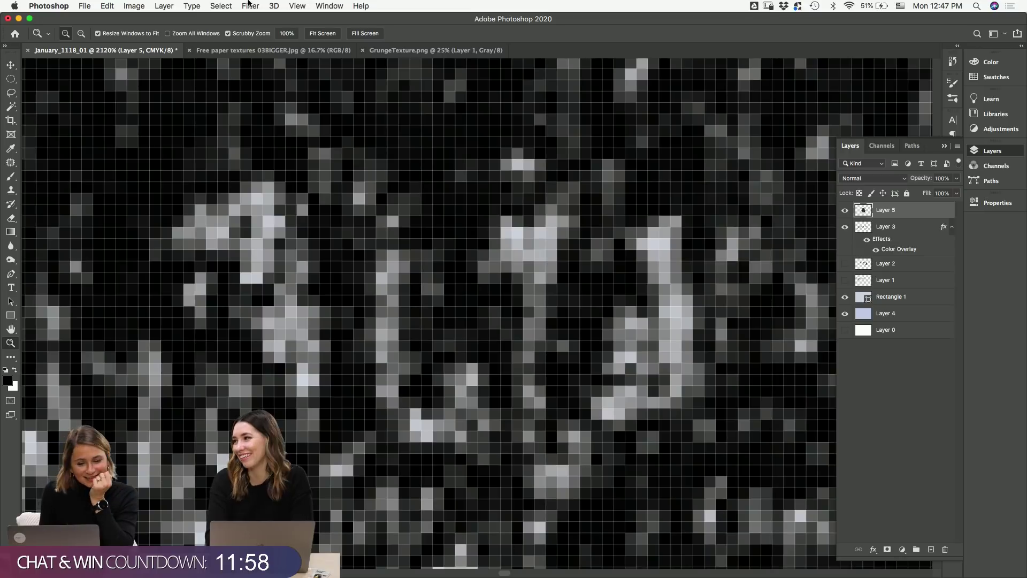
# - Select the black grunge pixels of Layer 5 with Color Range at a fuzziness of 143 and cut them out
pyautogui.click(230, 6)
pyautogui.click(256, 114)
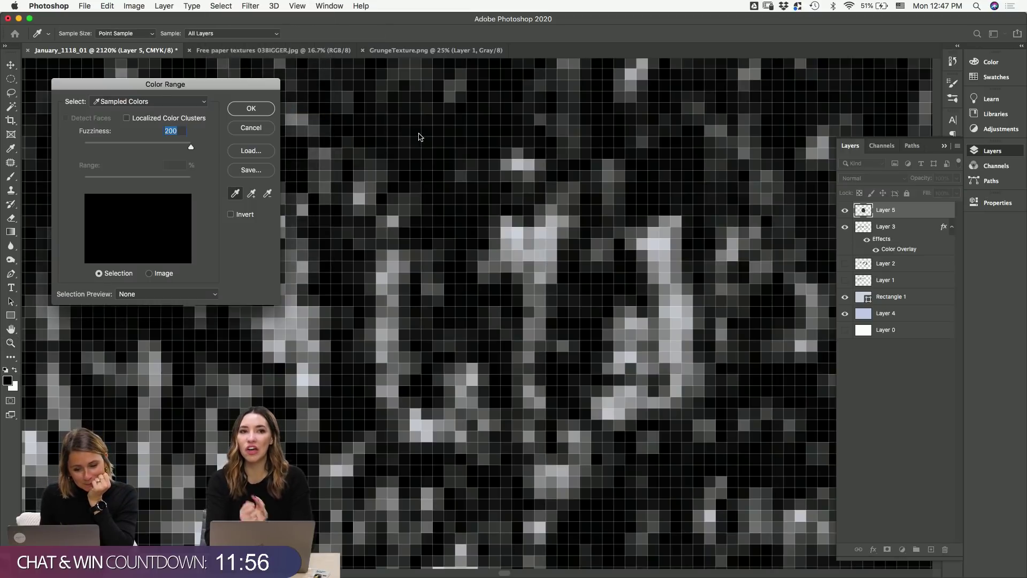
pyautogui.moveTo(191, 147); pyautogui.dragTo(160, 149)
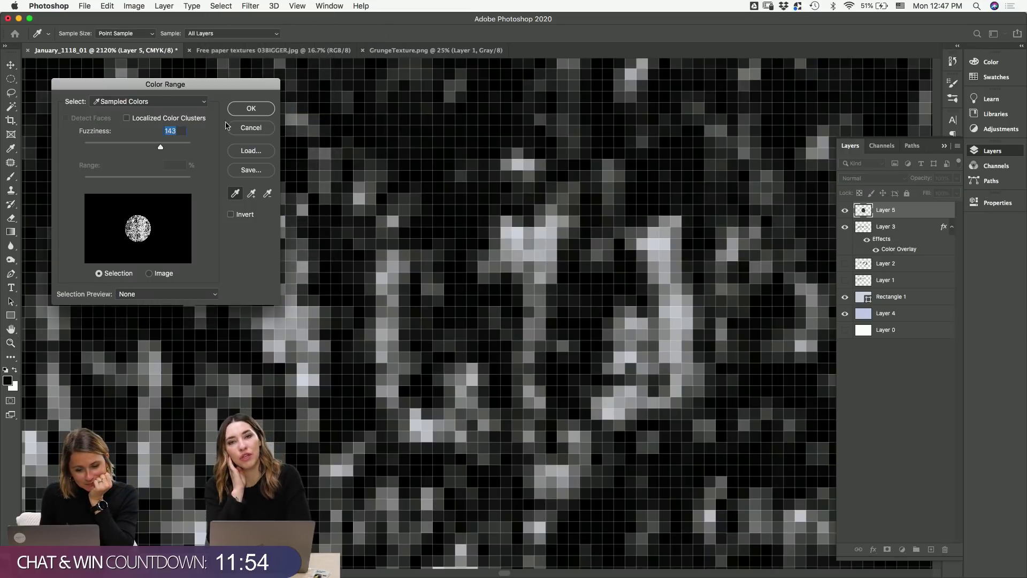
pyautogui.click(250, 108)
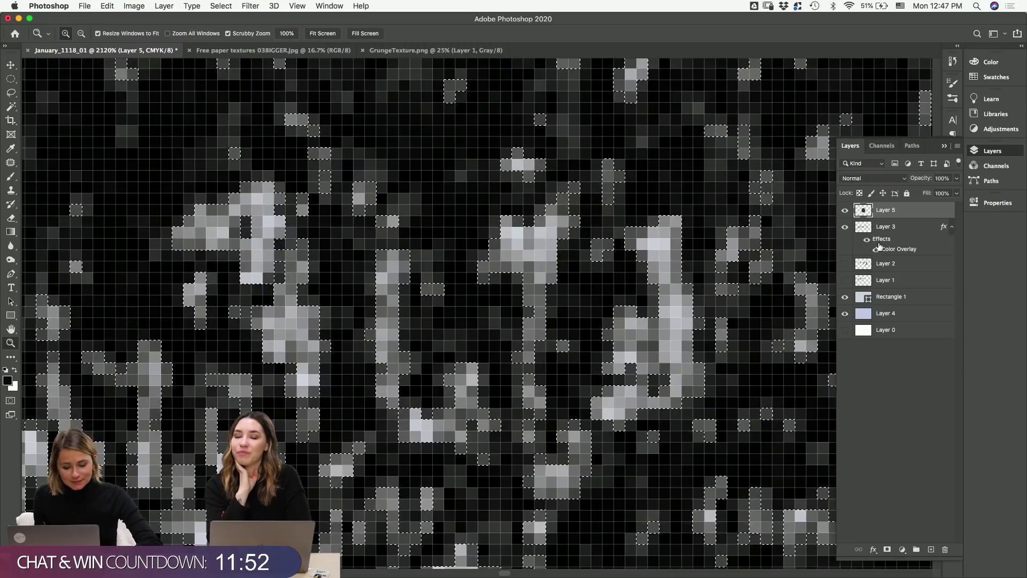
pyautogui.press('Delete')
# - Hide Layer 5 and paste the cut black grunge pixels as a new layer above it
pyautogui.click(844, 210)
pyautogui.press('super+minus')
pyautogui.press('super+minus')
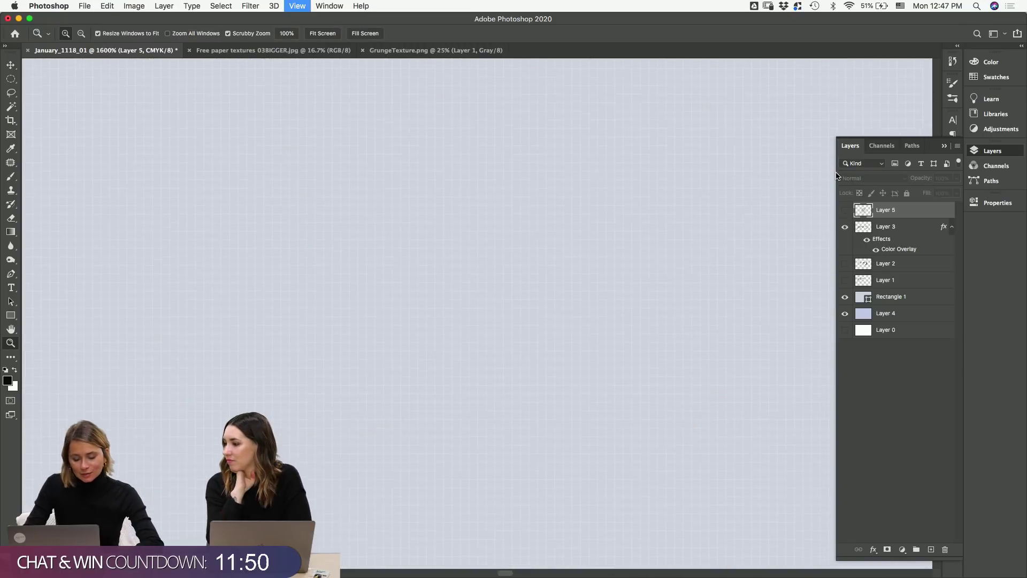
pyautogui.press('super+minus')
pyautogui.press('super+minus')
pyautogui.press('super+minus')
pyautogui.press('super+minus')
pyautogui.press('super+minus')
pyautogui.press('super+minus')
pyautogui.press('super+minus')
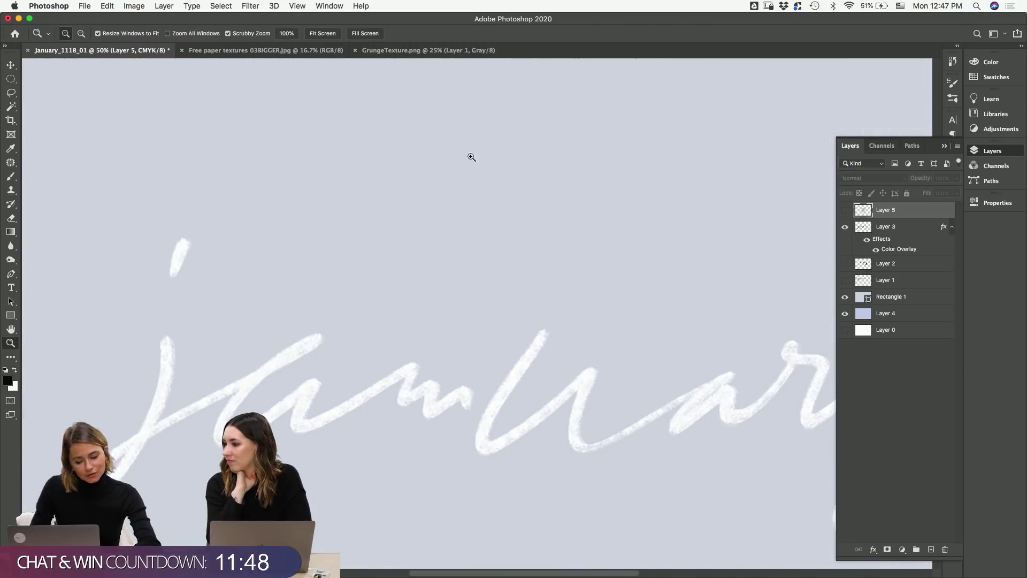
pyautogui.press('super+v')
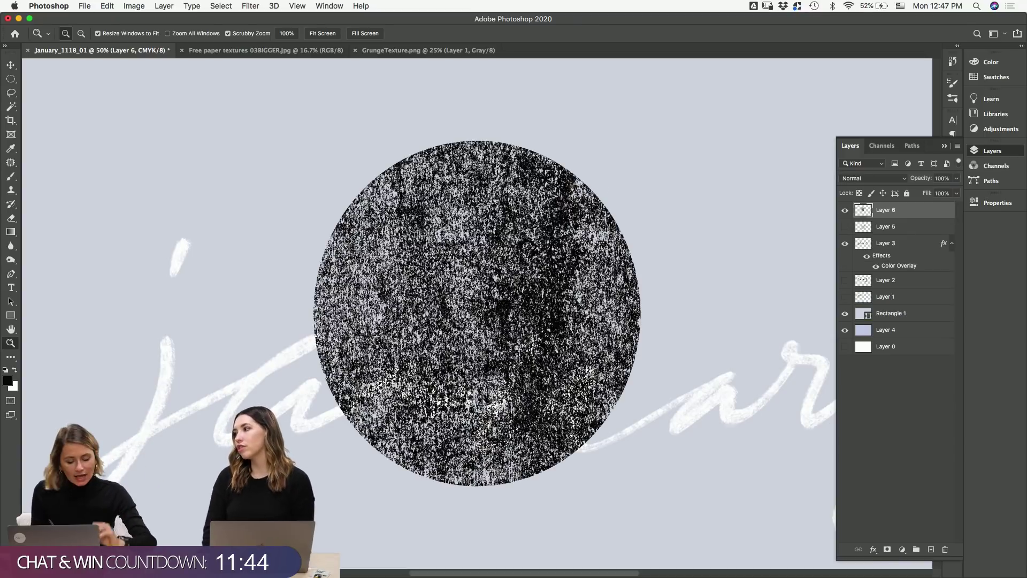
# - Scale the grunge circle on Layer 6 down further over the middle of the january lettering
pyautogui.press('super+t')
pyautogui.moveTo(643, 142); pyautogui.dragTo(575, 209)
pyautogui.press('Return')
pyautogui.press('super+minus')
pyautogui.press('super+minus')
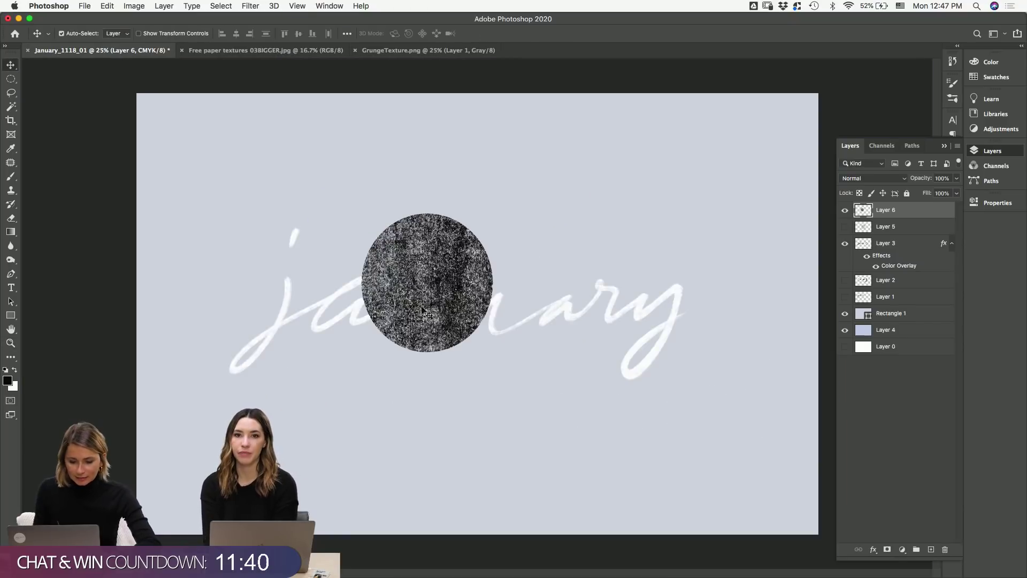
# - Move the grunge circle over the letters between u and y and give it an orange color overlay, d08c2c
pyautogui.moveTo(427, 310); pyautogui.dragTo(558, 351)
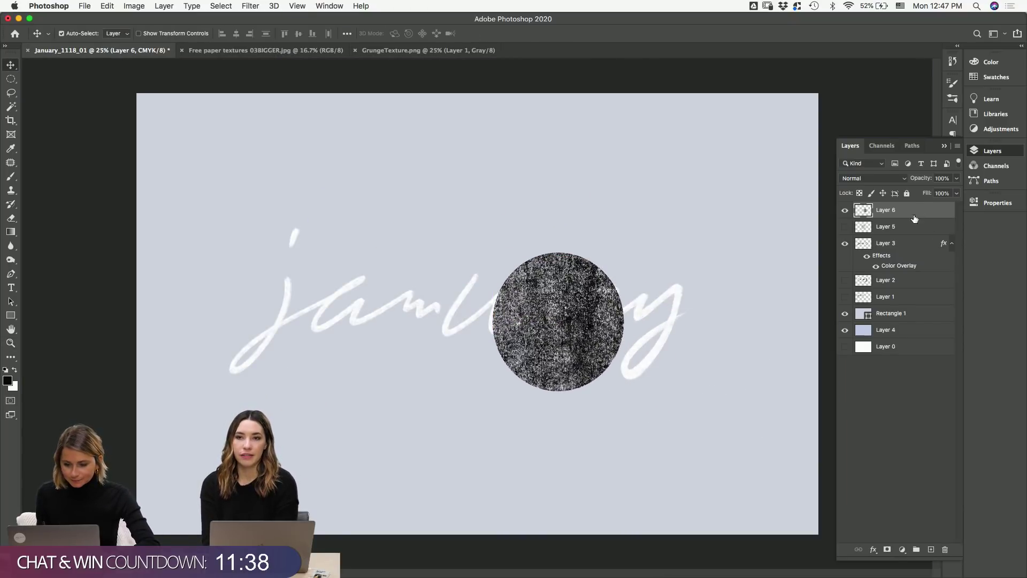
pyautogui.doubleClick(915, 219)
pyautogui.click(298, 396)
pyautogui.click(502, 289)
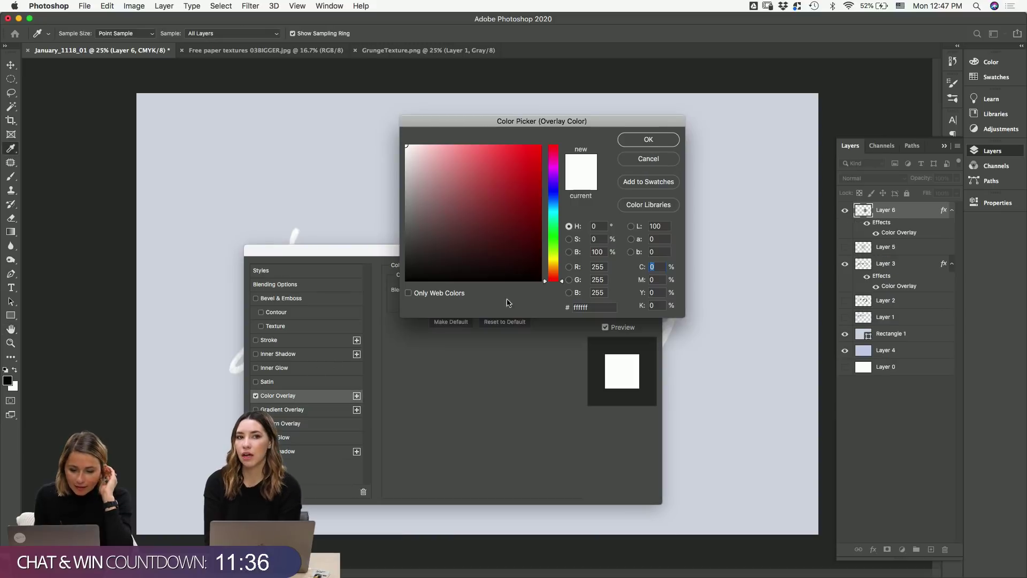
pyautogui.click(555, 270)
pyautogui.moveTo(477, 154)
pyautogui.mouseDown()
pyautogui.moveTo(514, 149)
pyautogui.moveTo(506, 157)
pyautogui.mouseUp()
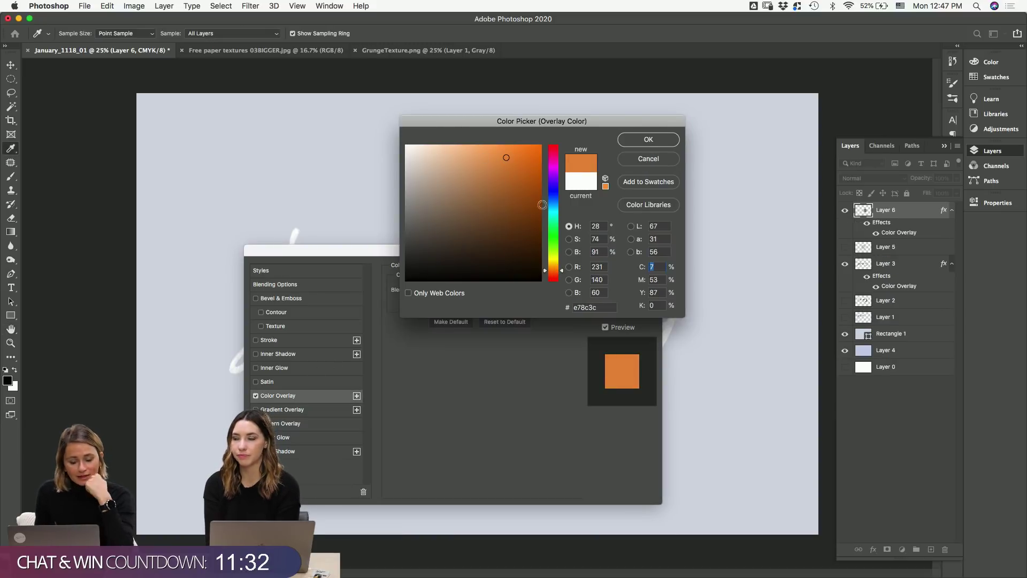
pyautogui.click(555, 270)
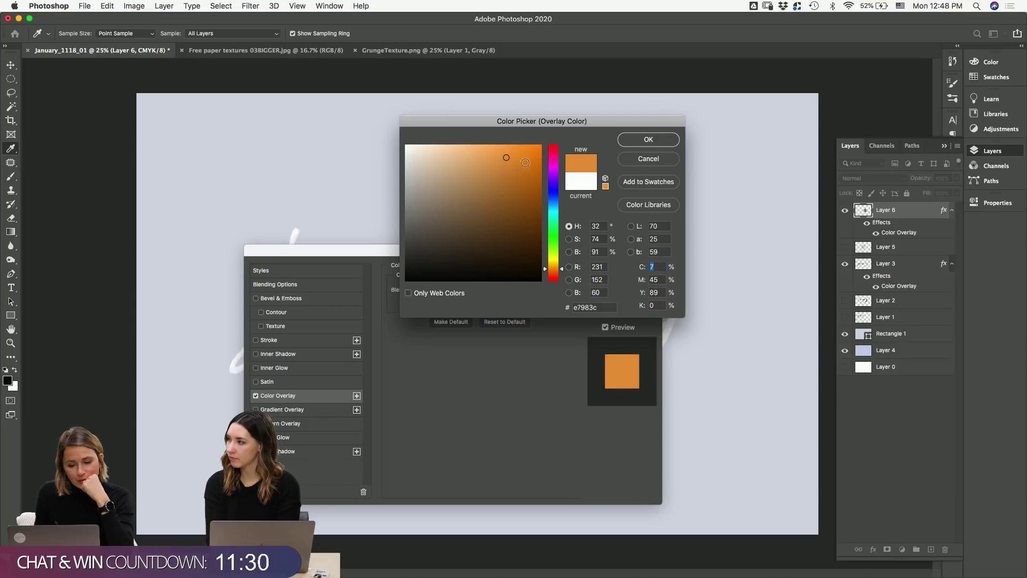
pyautogui.moveTo(525, 162); pyautogui.dragTo(511, 170)
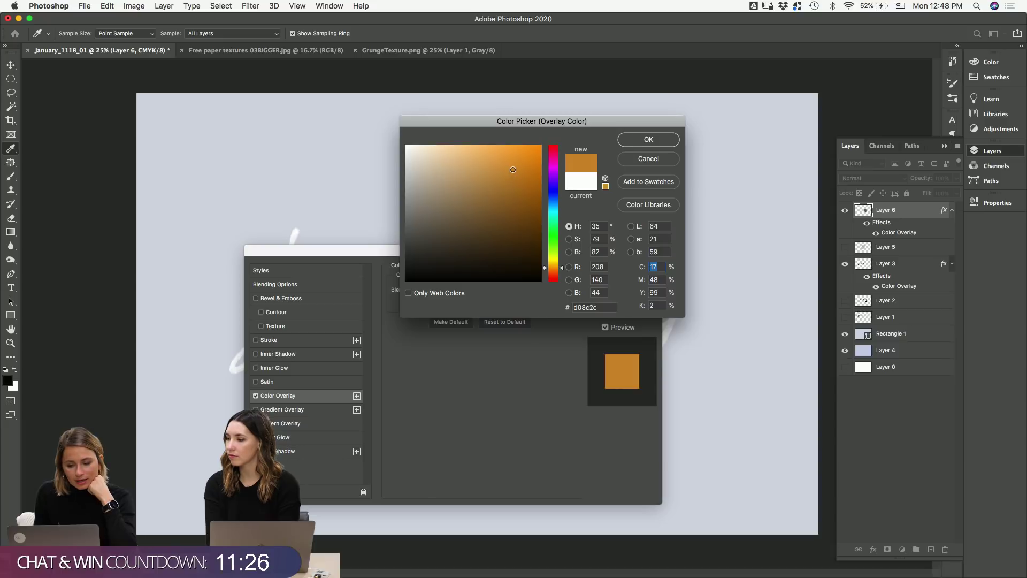
pyautogui.click(648, 139)
pyautogui.click(622, 272)
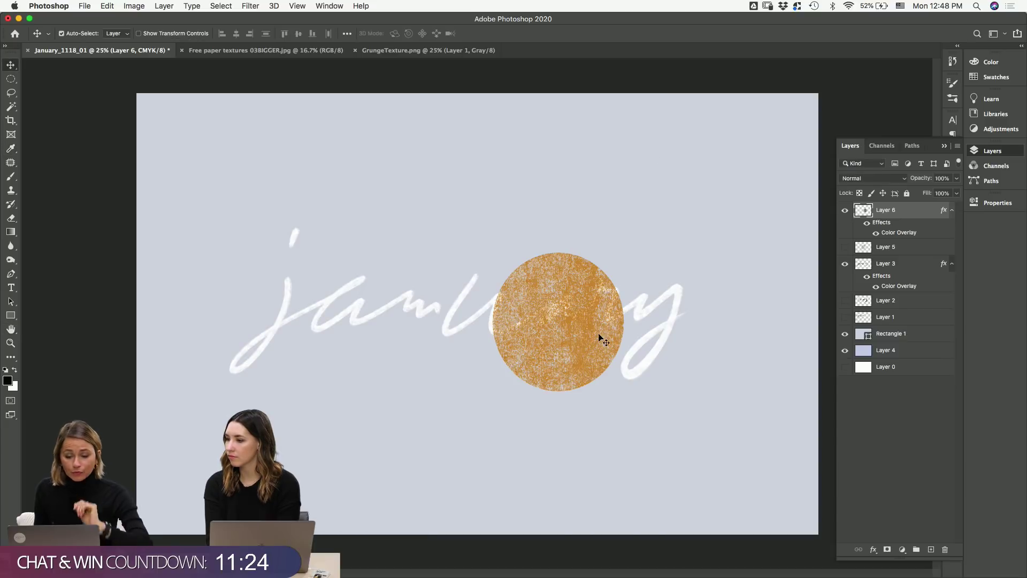
# - Undo the accidental layer move and delete Layer 4 and Layer 0
pyautogui.moveTo(570, 341); pyautogui.dragTo(581, 369)
pyautogui.press('super+z')
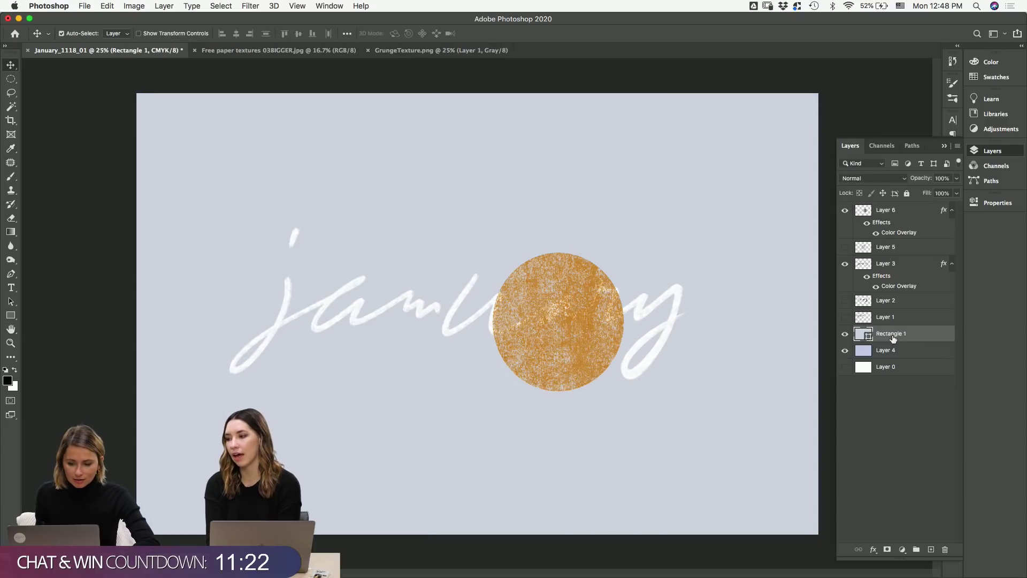
pyautogui.click(892, 351)
pyautogui.press('Delete')
pyautogui.press('Delete')
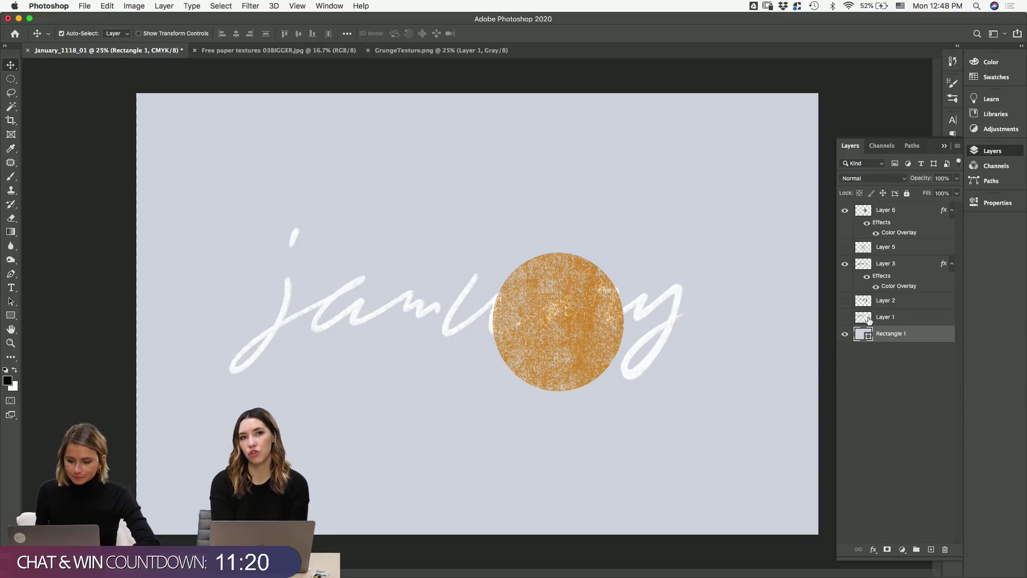
# - Rename the Rectangle 1 layer as BACKGROUND
pyautogui.doubleClick(885, 335)
pyautogui.write('BACK')
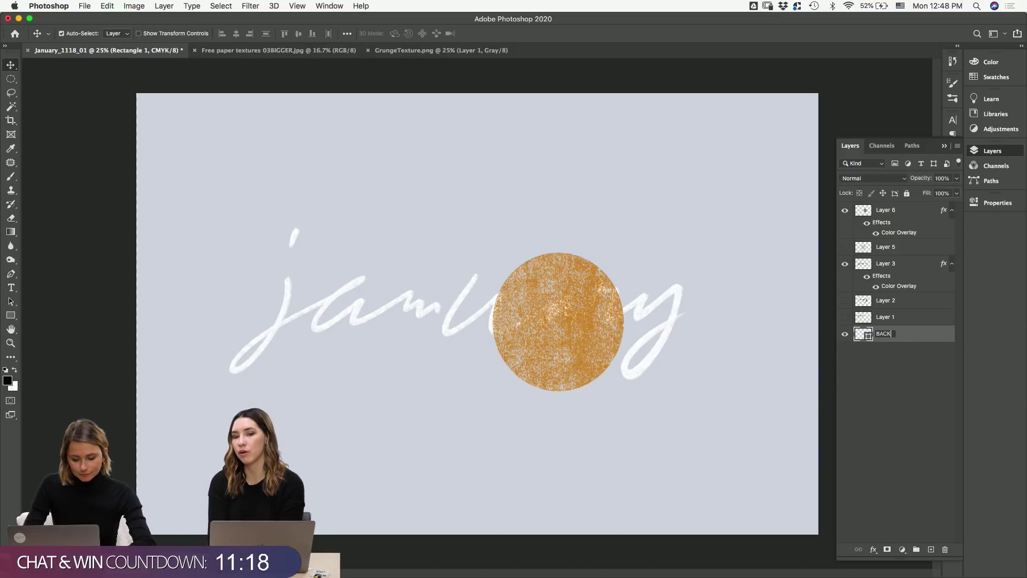
pyautogui.write('GROUND')
pyautogui.press('Return')
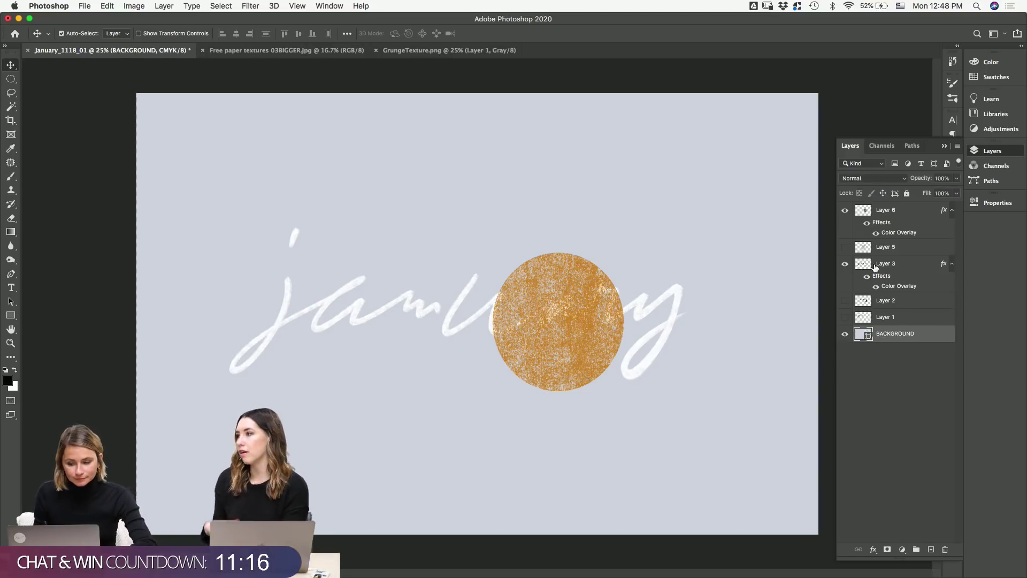
# - Delete the hidden Layer 2 and Layer 1
pyautogui.click(893, 309)
pyautogui.keyDown('shift'); pyautogui.click(892, 319); pyautogui.keyUp('shift')
pyautogui.press('Delete')
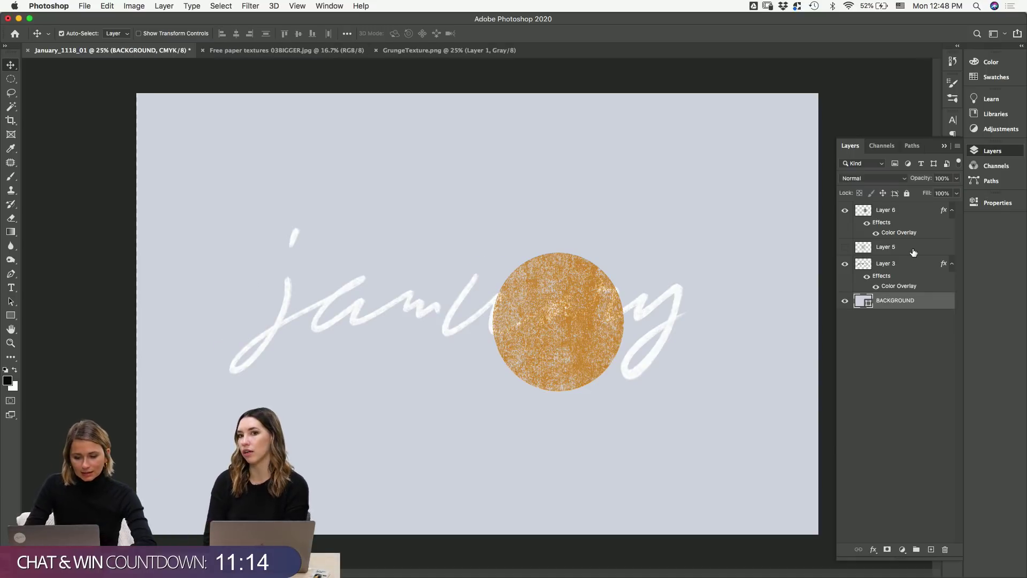
# - Shift the january lettering slightly right and lower the orange circle so it overlaps the letters before ry
pyautogui.moveTo(557, 326)
pyautogui.mouseDown()
pyautogui.moveTo(578, 338)
pyautogui.moveTo(580, 363)
pyautogui.moveTo(581, 338)
pyautogui.moveTo(562, 335)
pyautogui.mouseUp()
pyautogui.moveTo(673, 310); pyautogui.dragTo(650, 320)
pyautogui.moveTo(595, 347); pyautogui.dragTo(588, 366)
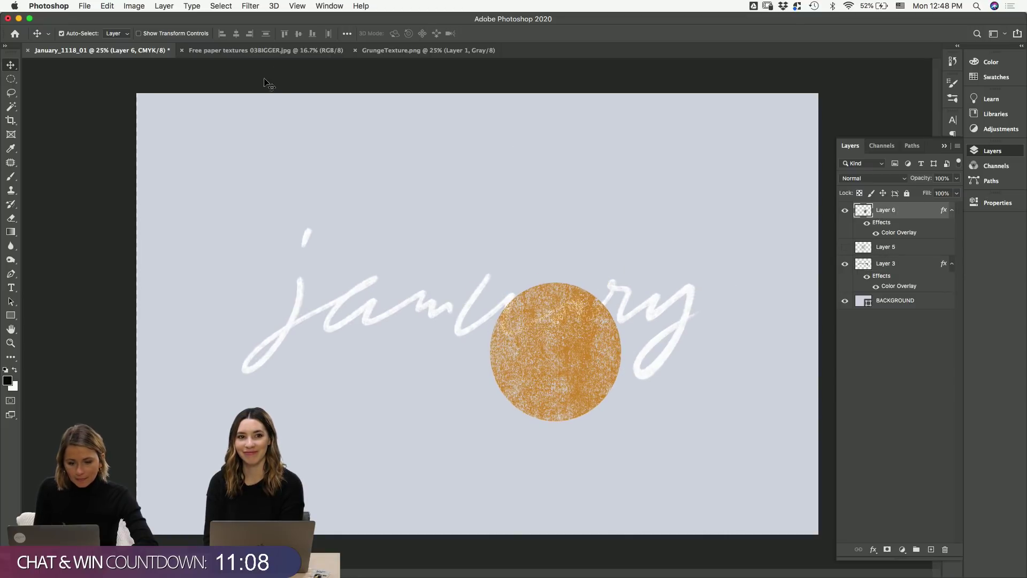
# - Outline a freehand two-leaf sprig on the Free paper textures 03BIGGER.jpg image with the Patch tool
pyautogui.click(266, 50)
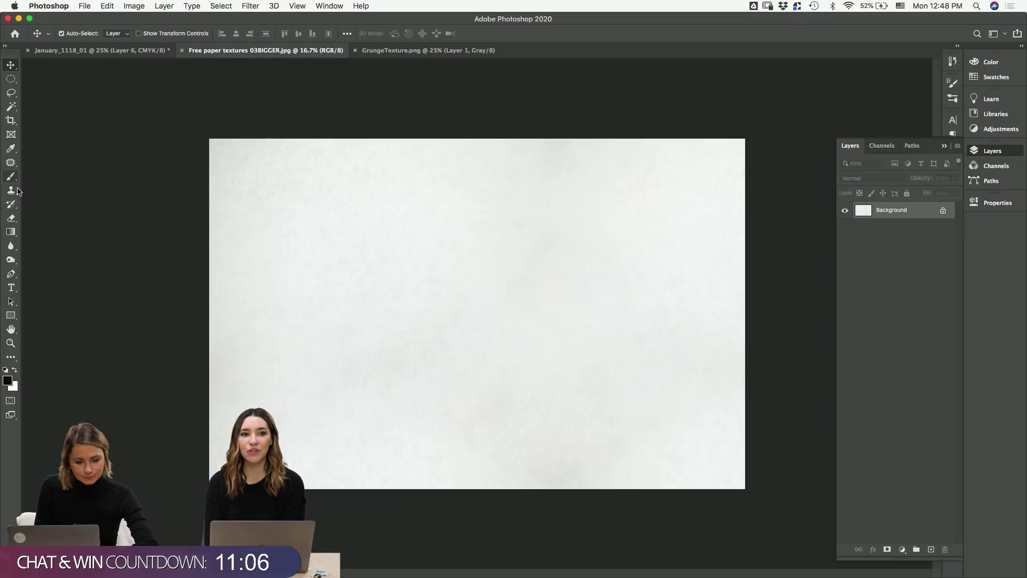
pyautogui.click(11, 162)
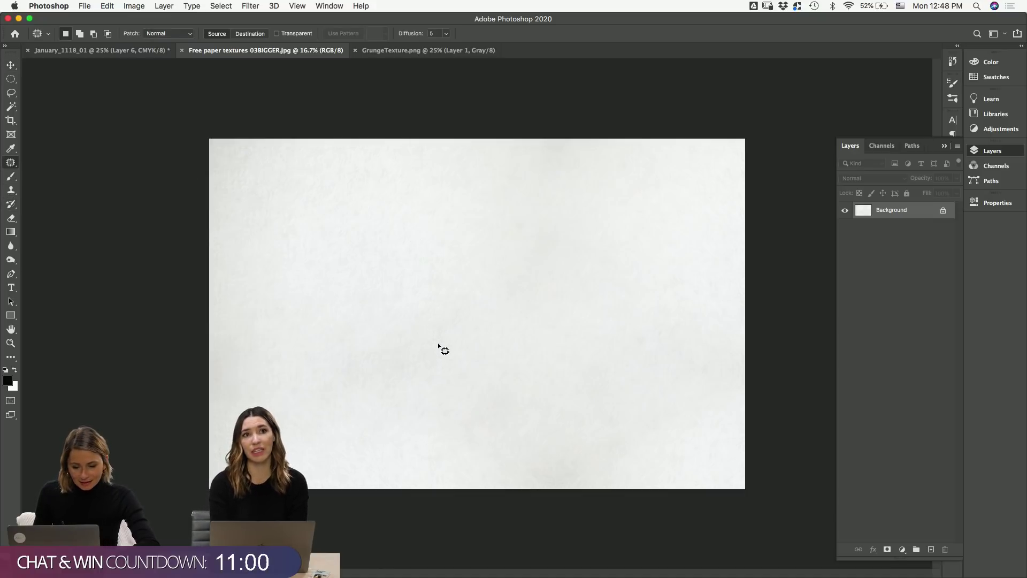
pyautogui.moveTo(434, 352)
pyautogui.mouseDown()
pyautogui.moveTo(467, 315)
pyautogui.moveTo(493, 227)
pyautogui.moveTo(573, 180)
pyautogui.moveTo(535, 280)
pyautogui.moveTo(486, 312)
pyautogui.mouseUp()
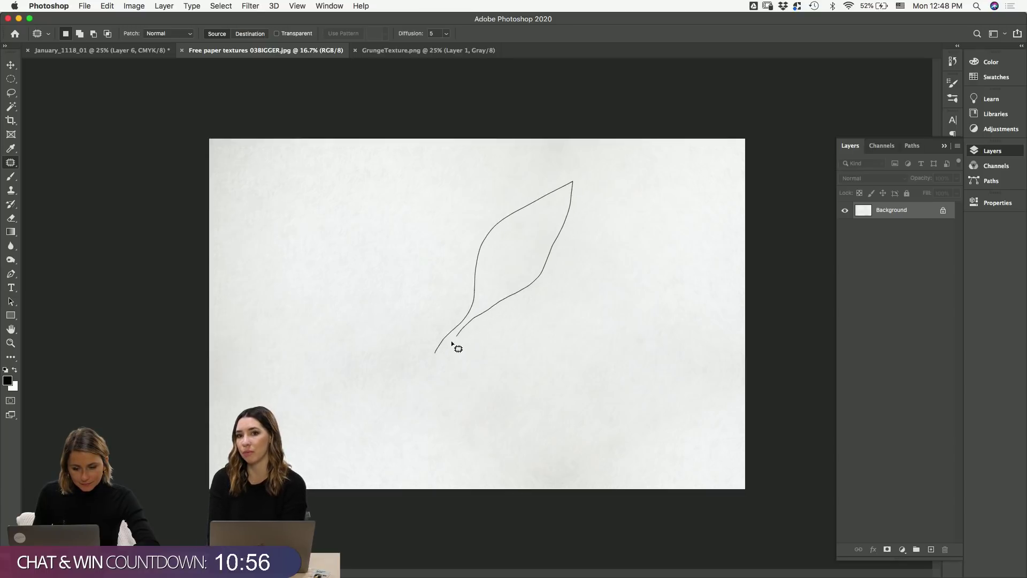
pyautogui.moveTo(451, 343)
pyautogui.mouseDown()
pyautogui.moveTo(576, 323)
pyautogui.moveTo(632, 380)
pyautogui.moveTo(637, 437)
pyautogui.mouseUp()
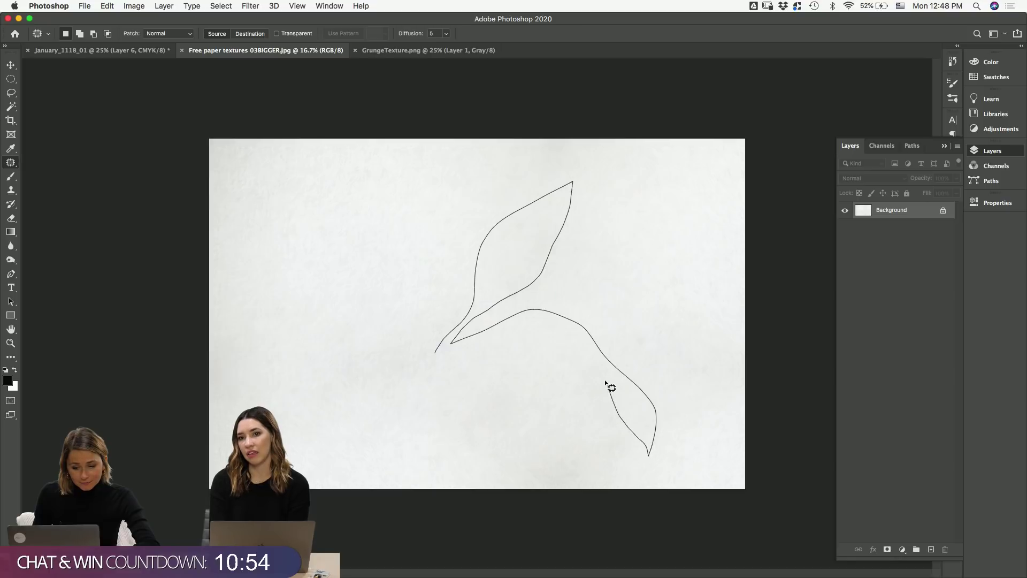
pyautogui.moveTo(439, 362); pyautogui.dragTo(435, 361)
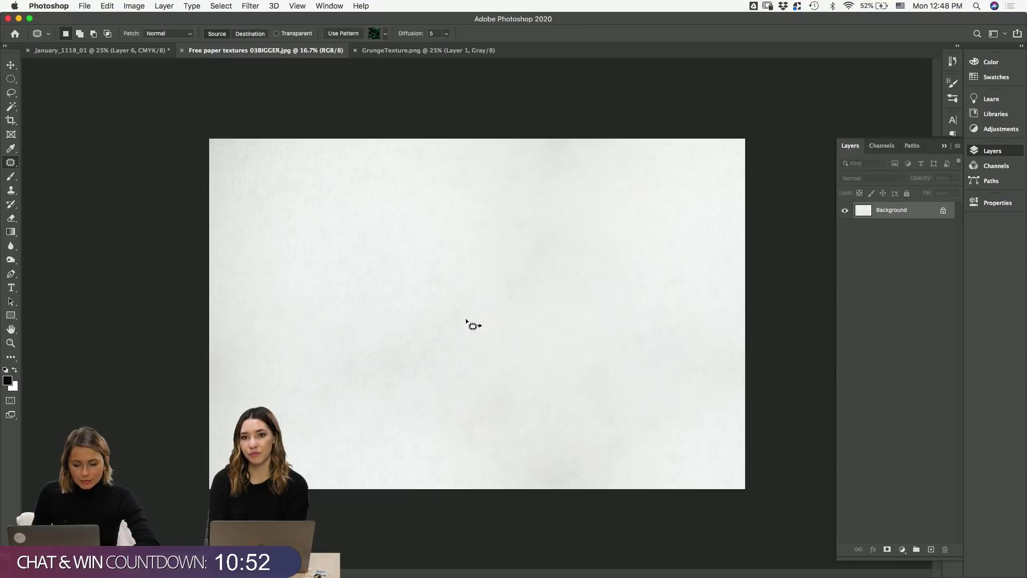
# - Paste the paper leaf sprig into January_1118_01, scaled to 54.81% and rotated -11.44°, with its stem on the orange circle
pyautogui.click(150, 54)
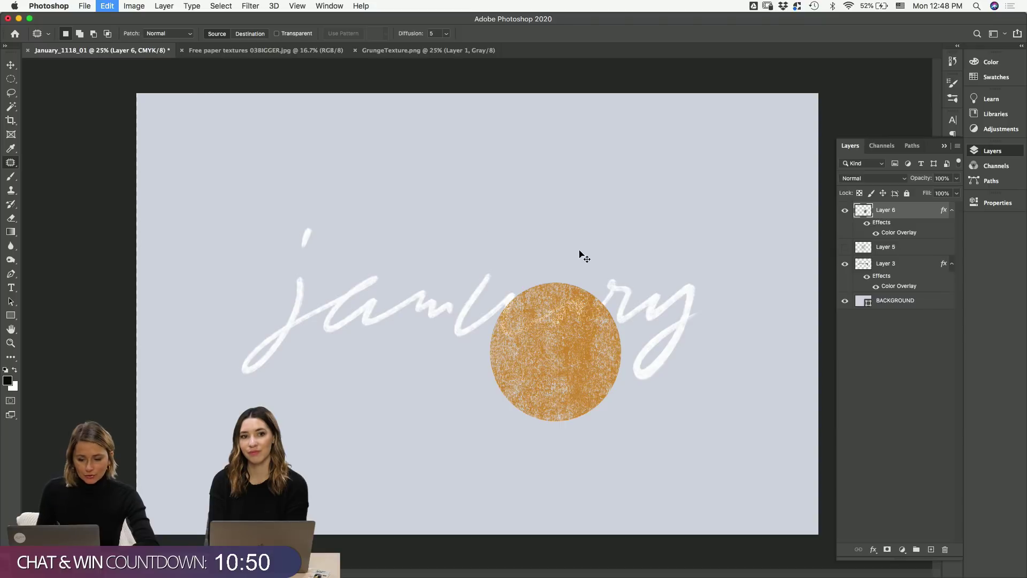
pyautogui.press('cmd+v')
pyautogui.press('cmd+t')
pyautogui.moveTo(641, 109); pyautogui.dragTo(706, 213)
pyautogui.moveTo(767, 145); pyautogui.dragTo(714, 199)
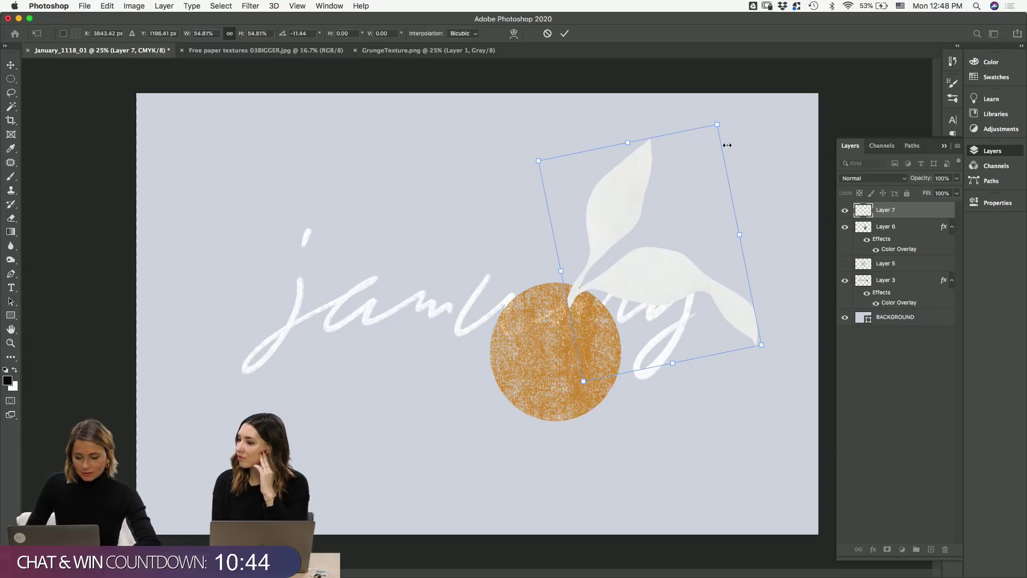
pyautogui.press('Return')
# - Draw a rectangle about 2233 by 2210 px over the leaves and fill it with the dark navy swatch
pyautogui.click(11, 315)
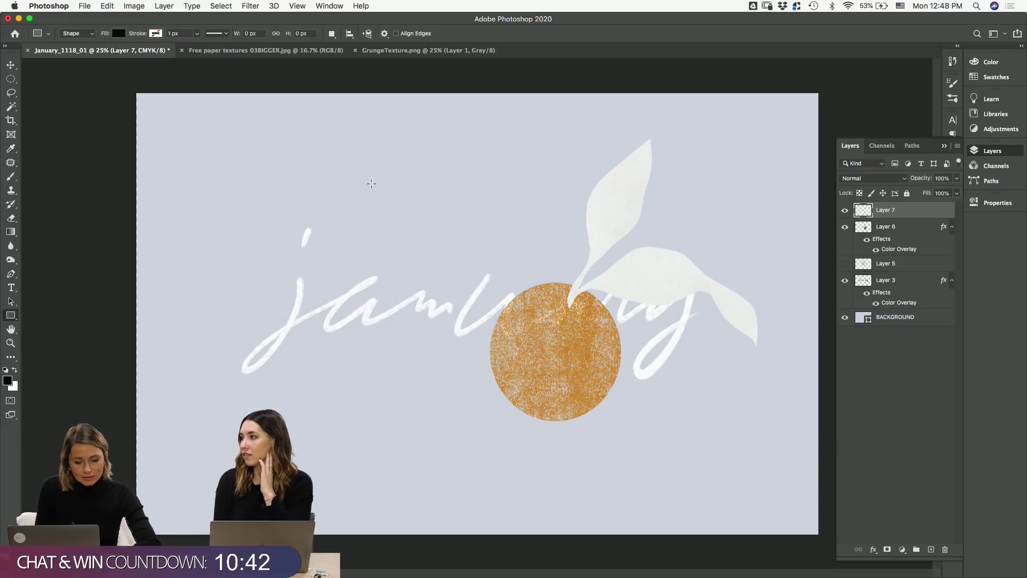
pyautogui.moveTo(527, 107); pyautogui.dragTo(826, 403)
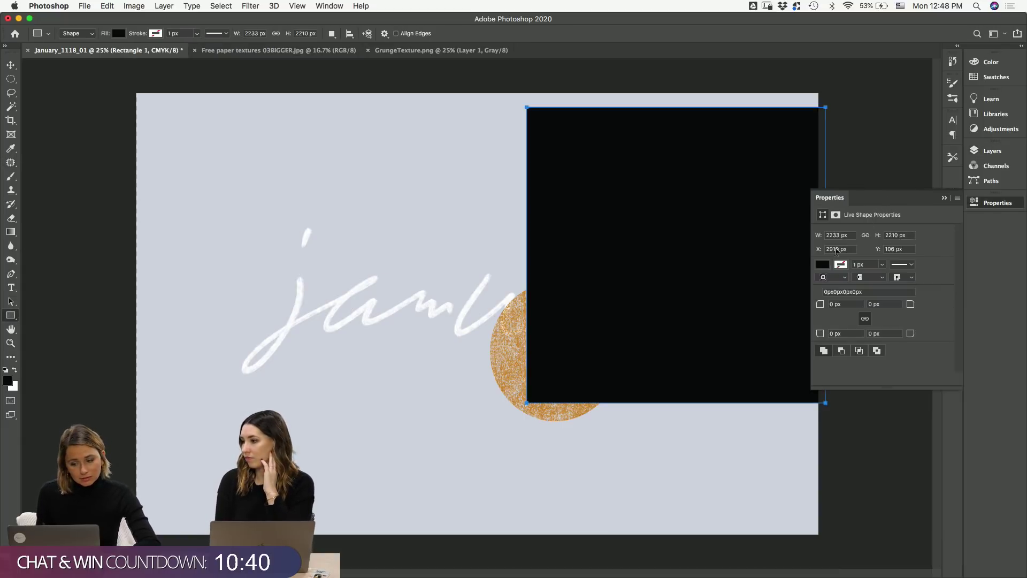
pyautogui.click(822, 264)
pyautogui.press('Escape')
pyautogui.click(822, 264)
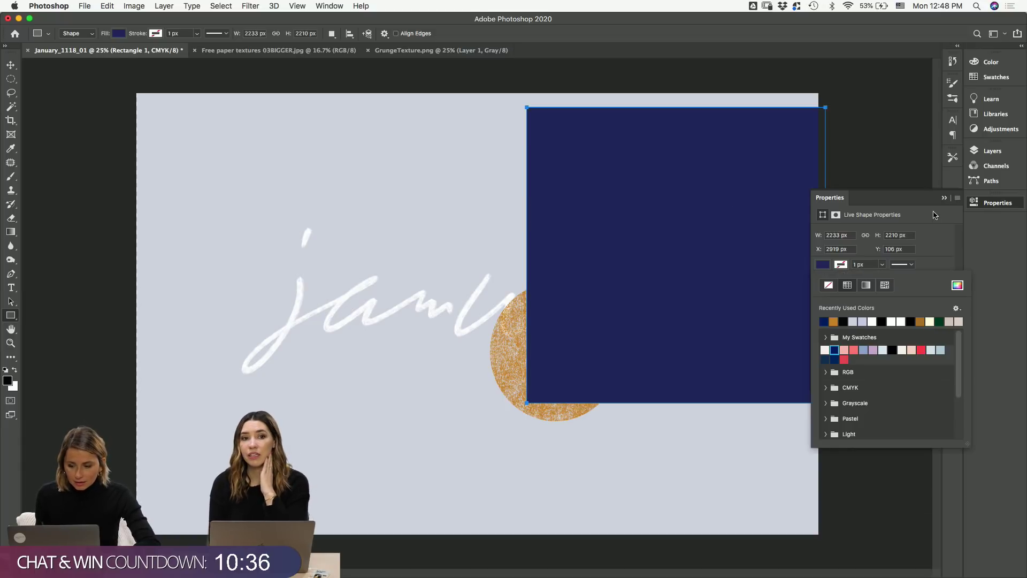
pyautogui.click(806, 220)
pyautogui.press('v')
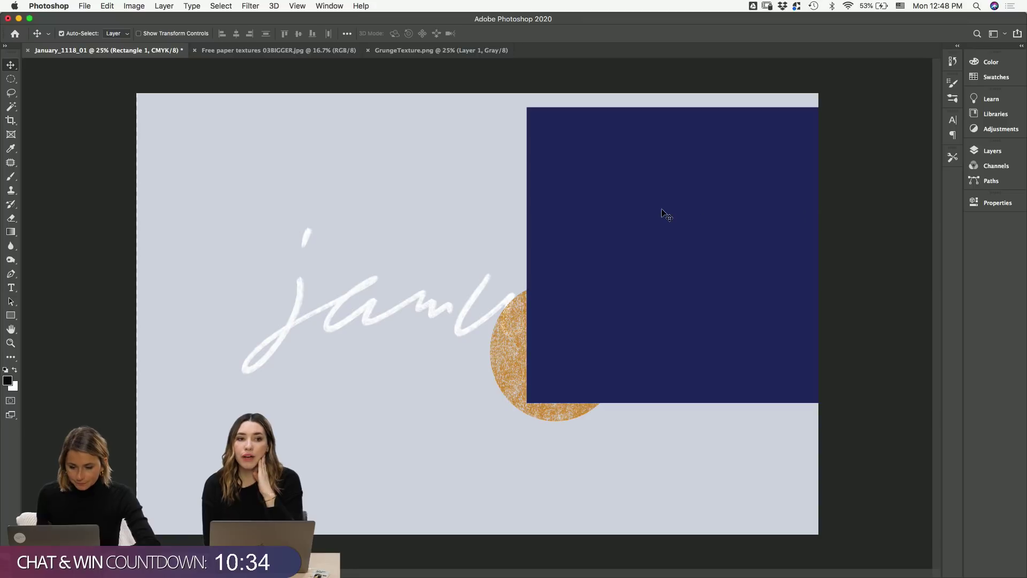
# - Change the new rectangle's fill color to a brighter blue, 00168f
pyautogui.click(1000, 156)
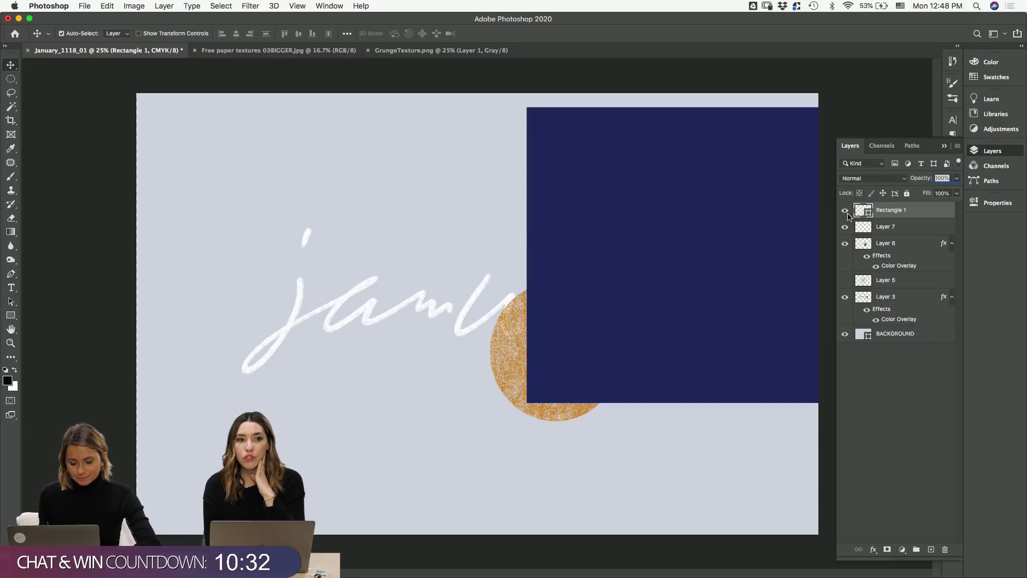
pyautogui.doubleClick(862, 210)
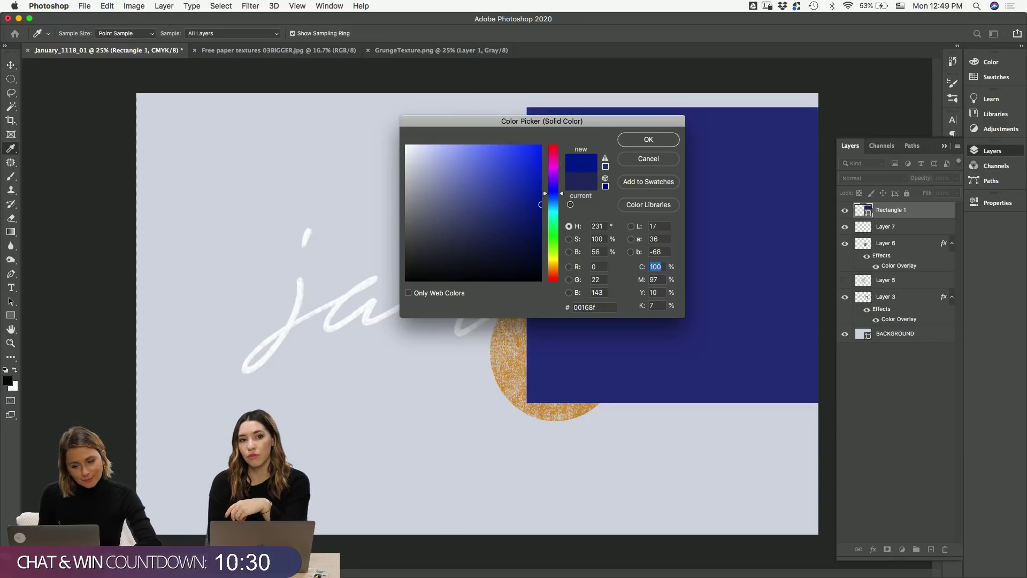
pyautogui.click(648, 139)
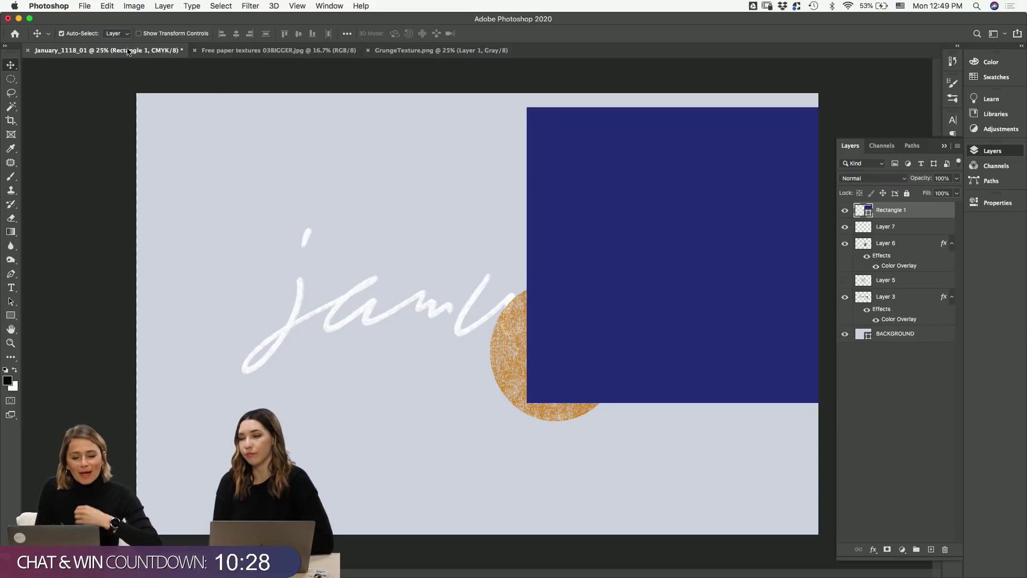
pyautogui.click(89, 7)
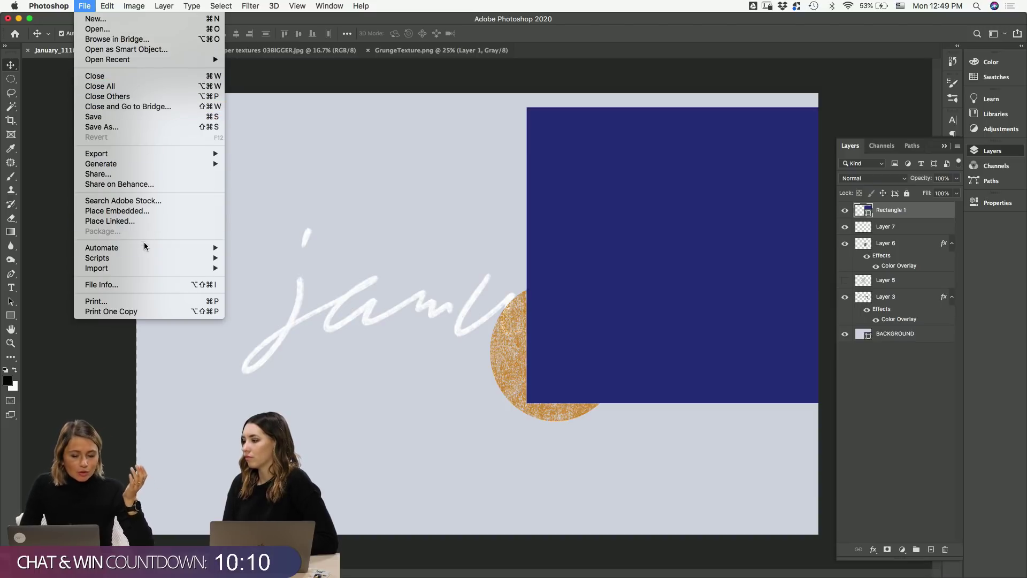
pyautogui.moveTo(146, 251)
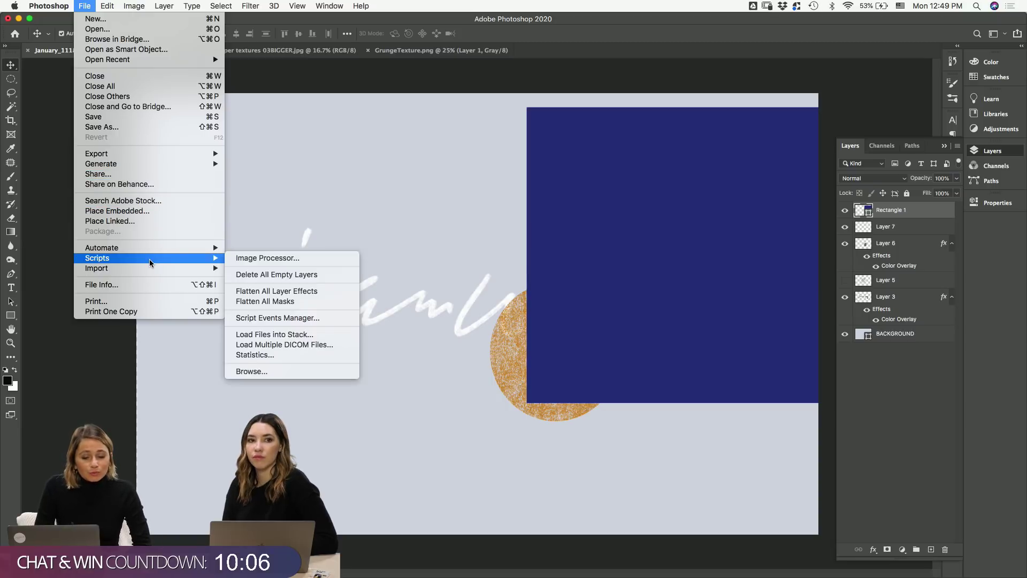
pyautogui.click(631, 200)
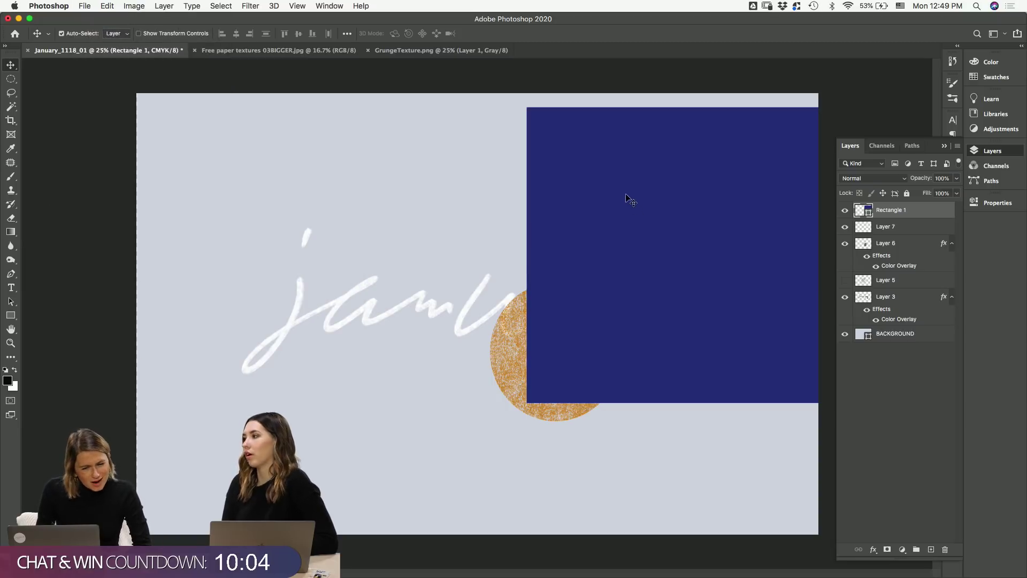
# - Convert the document to RGB Color mode without merging the layers
pyautogui.click(86, 5)
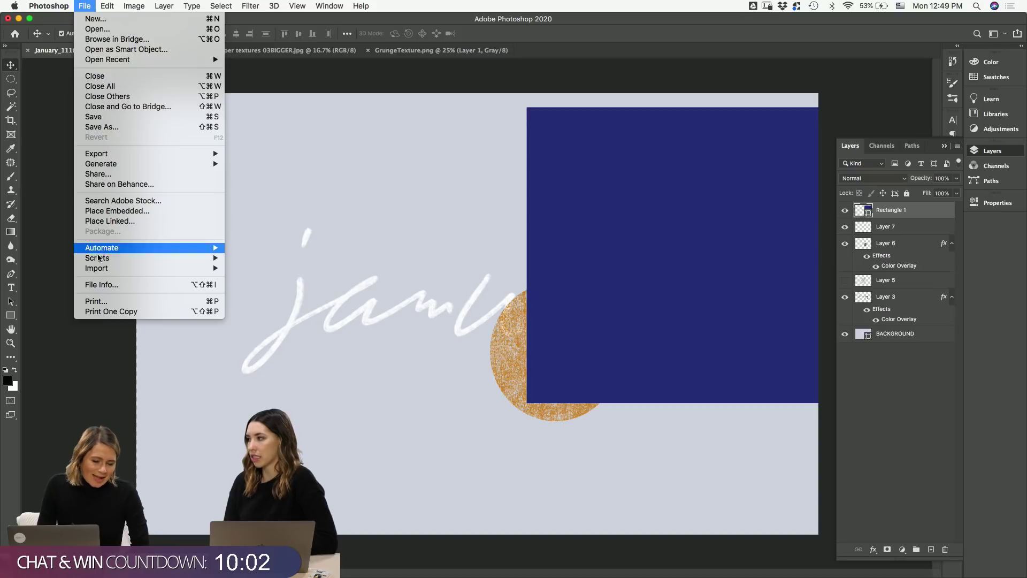
pyautogui.moveTo(136, 257)
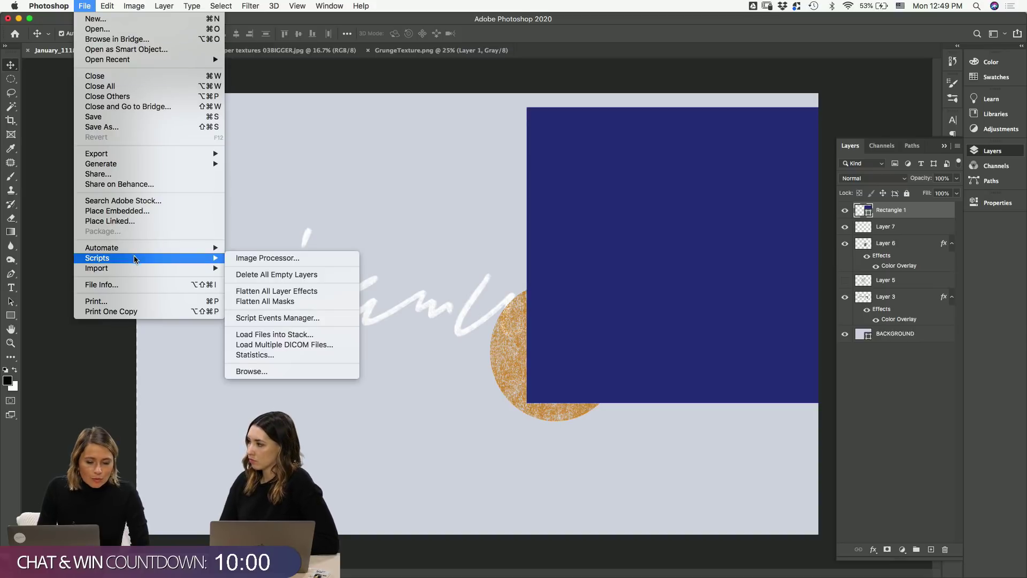
pyautogui.moveTo(113, 8)
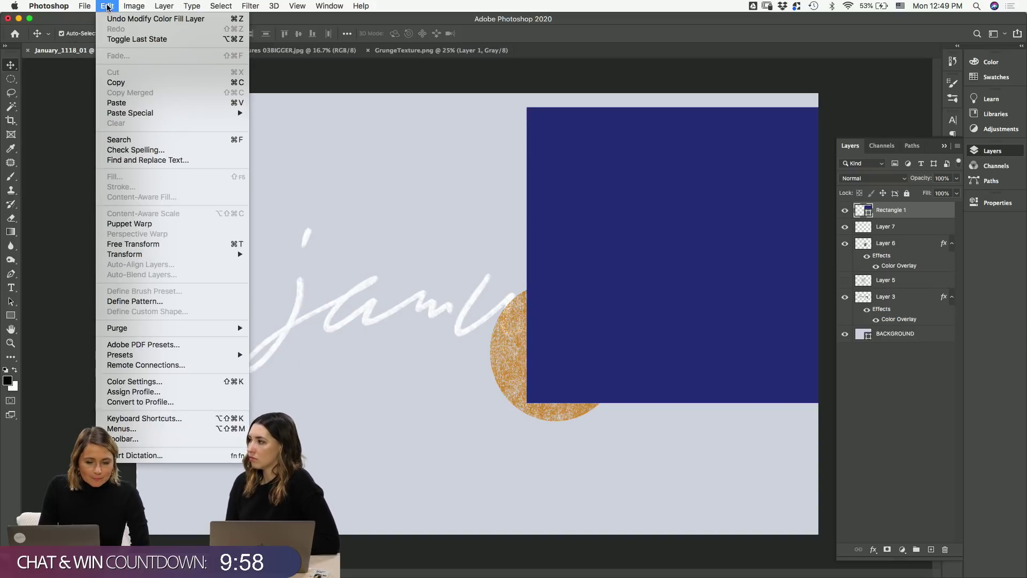
pyautogui.moveTo(138, 19)
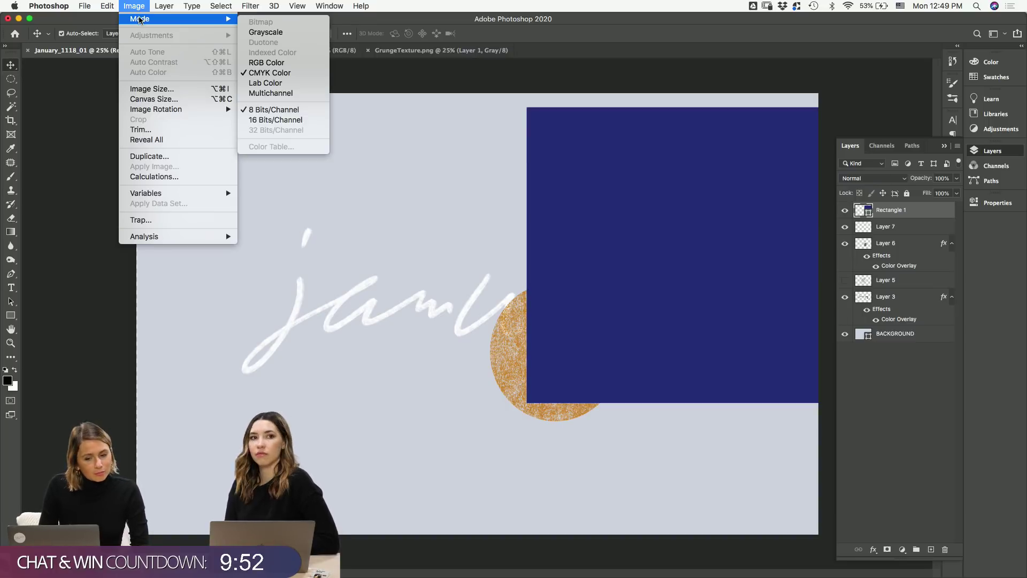
pyautogui.click(281, 63)
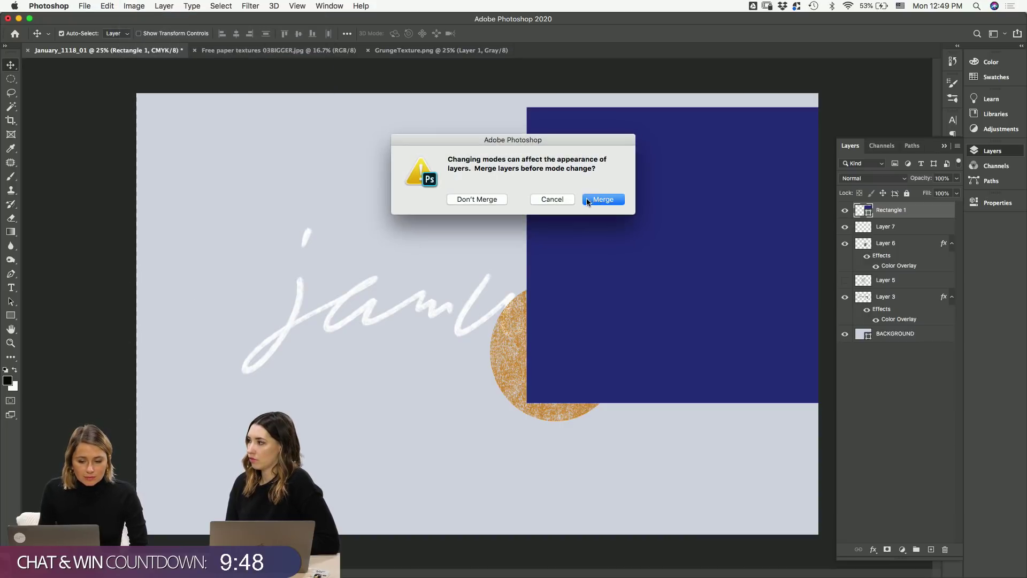
pyautogui.click(493, 201)
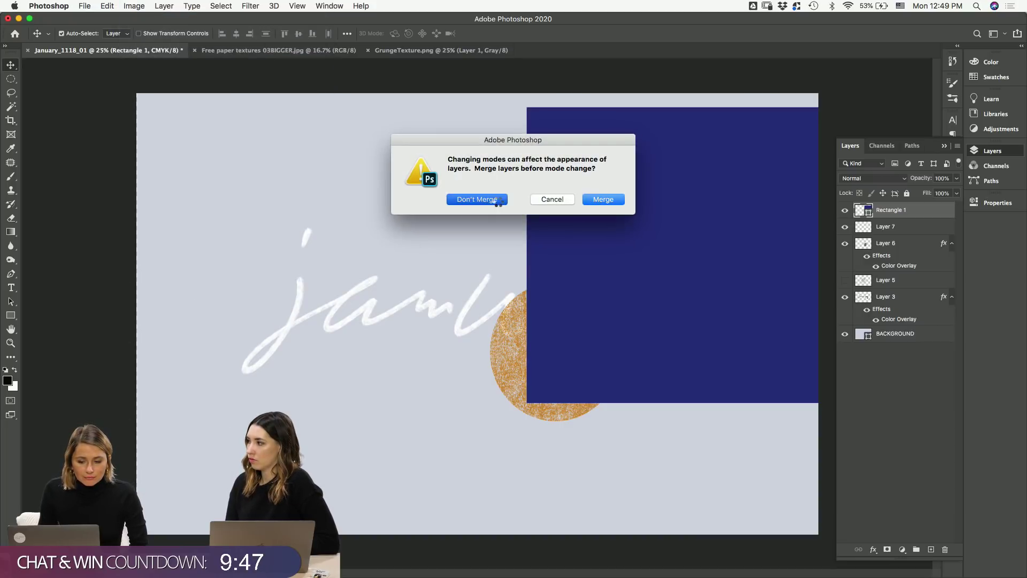
# - Brighten the rectangle's fill to a more saturated blue
pyautogui.doubleClick(867, 211)
pyautogui.click(540, 180)
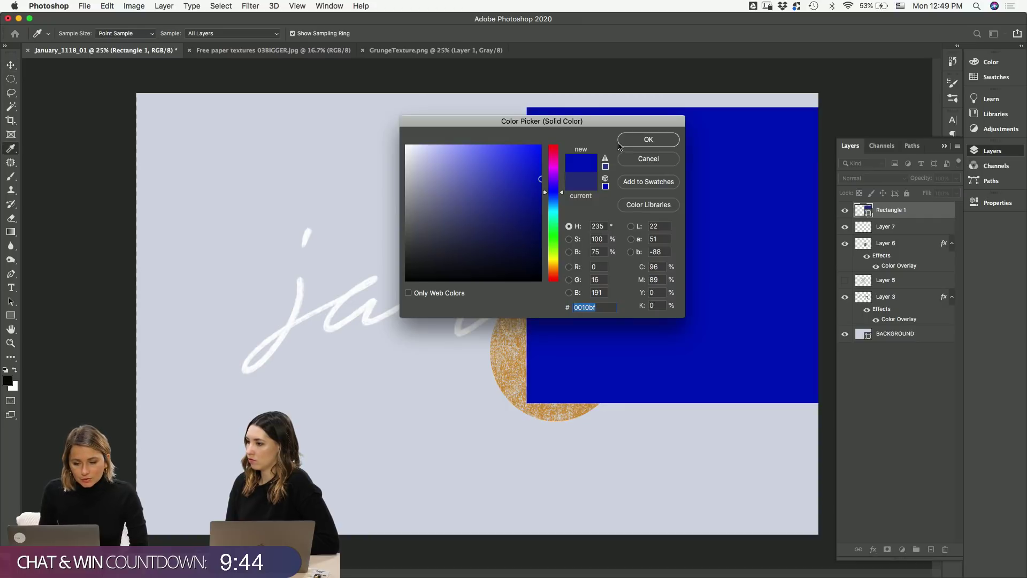
pyautogui.click(648, 139)
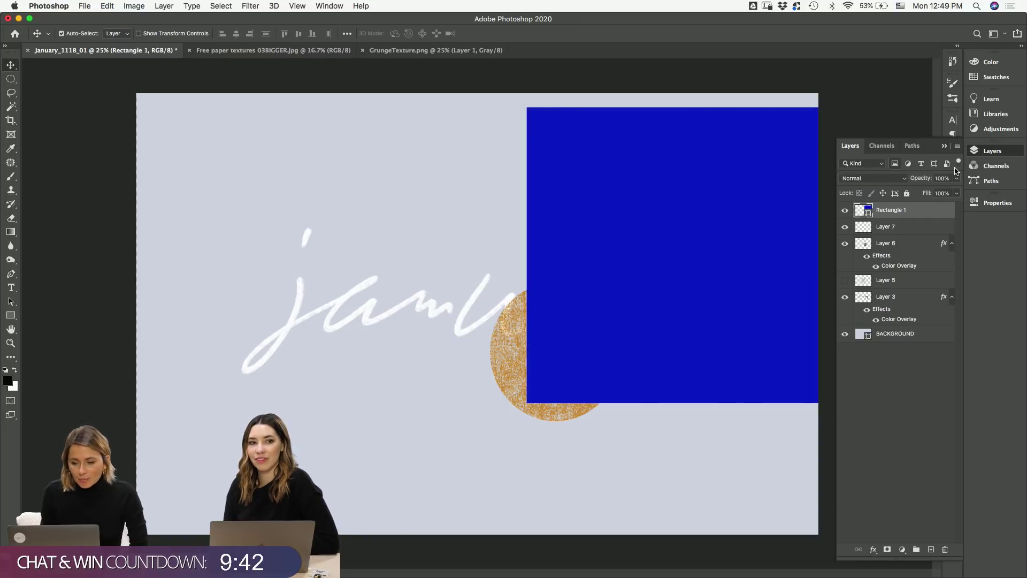
pyautogui.doubleClick(866, 212)
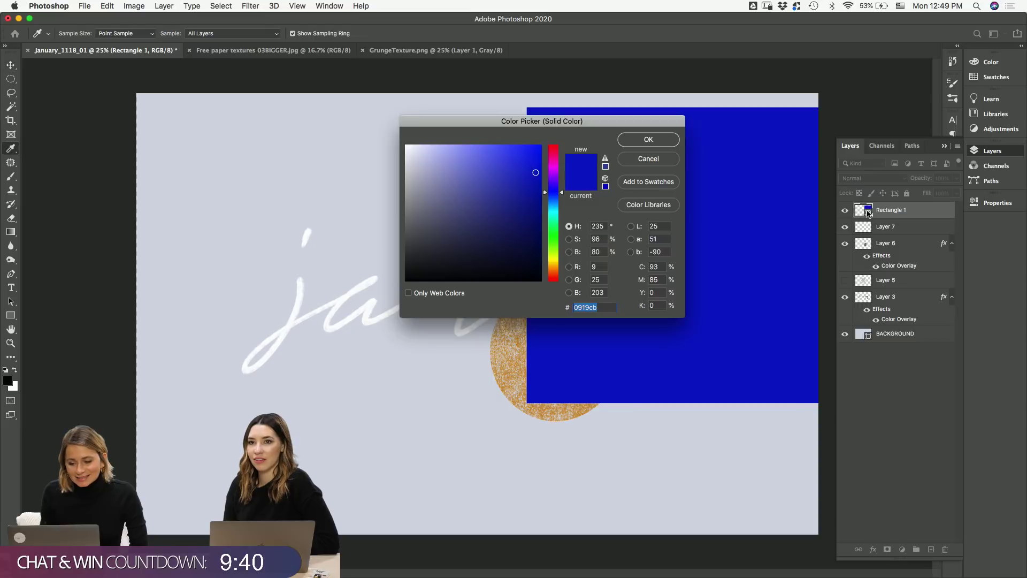
pyautogui.click(540, 184)
pyautogui.click(648, 139)
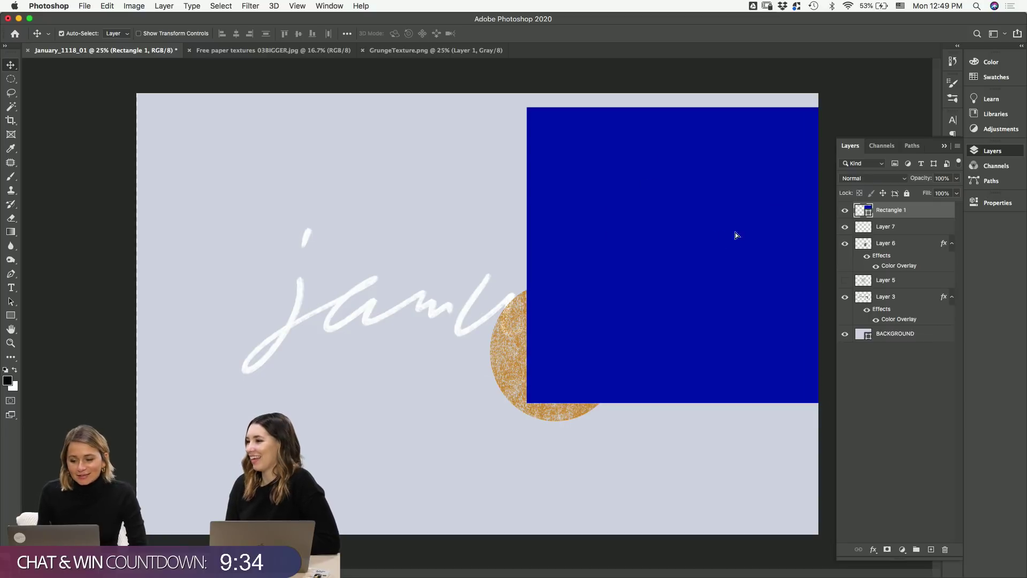
# - Move the blue rectangle fully over the leaves, clip it to the leaf layer and set its blend mode to Multiply
pyautogui.moveTo(735, 236); pyautogui.dragTo(706, 236)
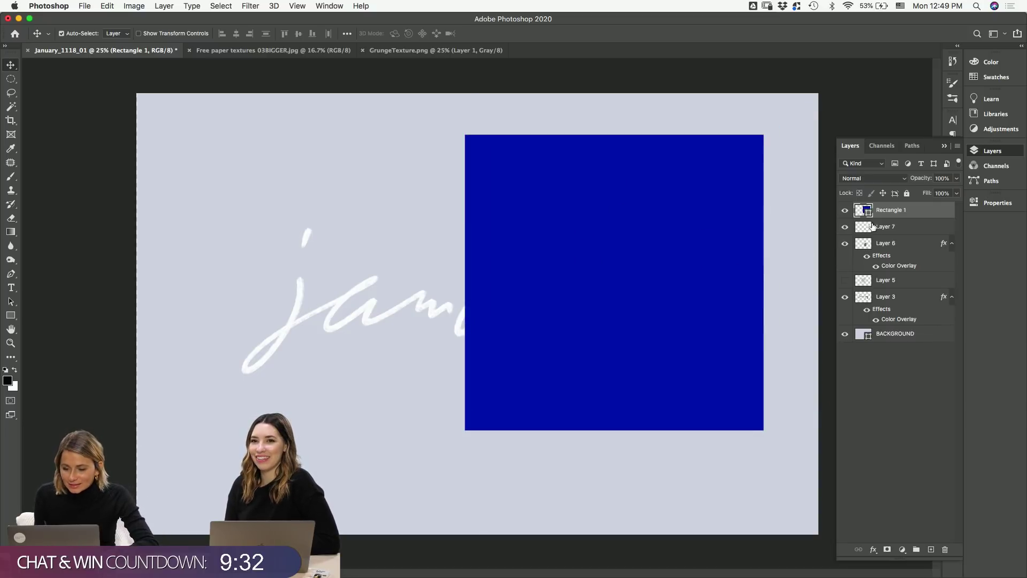
pyautogui.keyDown('alt'); pyautogui.click(879, 222); pyautogui.keyUp('alt')
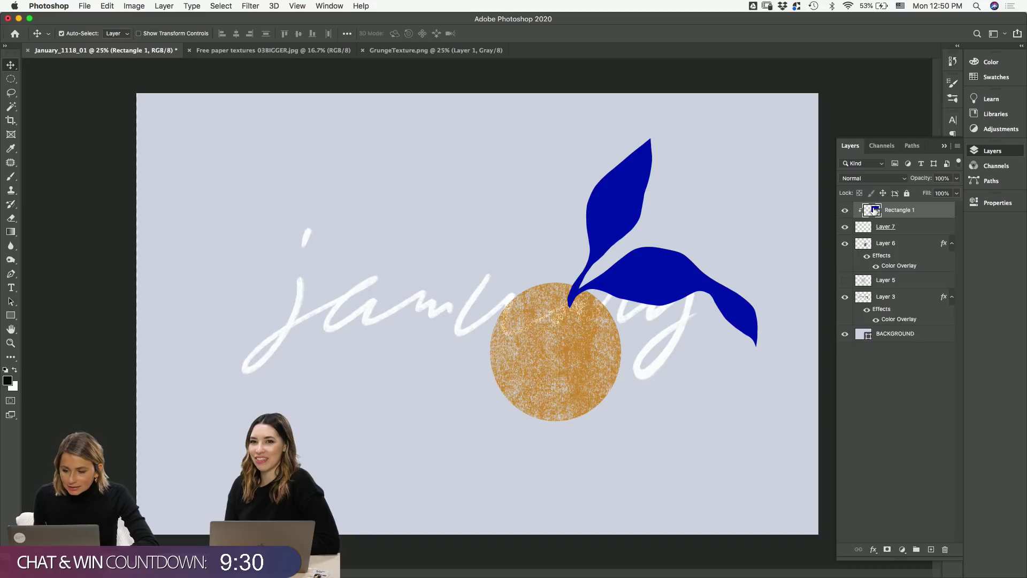
pyautogui.click(859, 179)
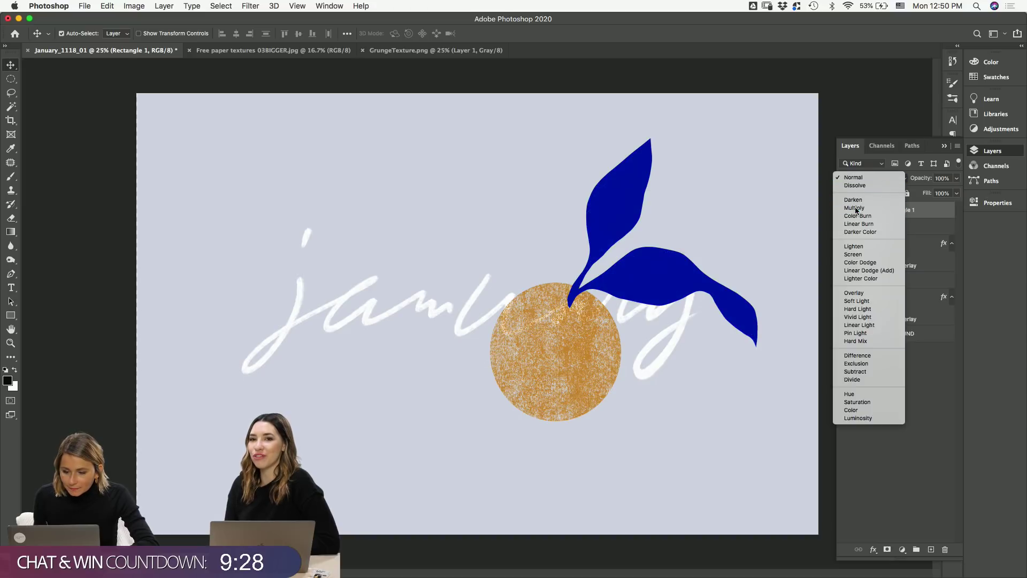
pyautogui.click(856, 208)
# - Set the clipped rectangle's fill to the deeper blue 0f1a95
pyautogui.press('z')
pyautogui.moveTo(653, 265); pyautogui.dragTo(692, 363)
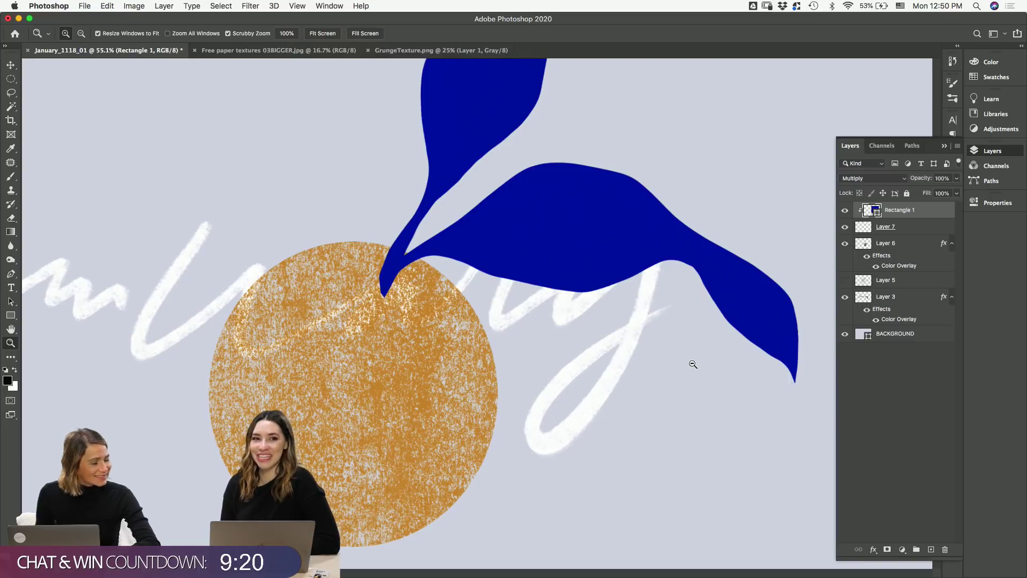
pyautogui.moveTo(693, 364); pyautogui.dragTo(712, 374)
pyautogui.click(328, 50)
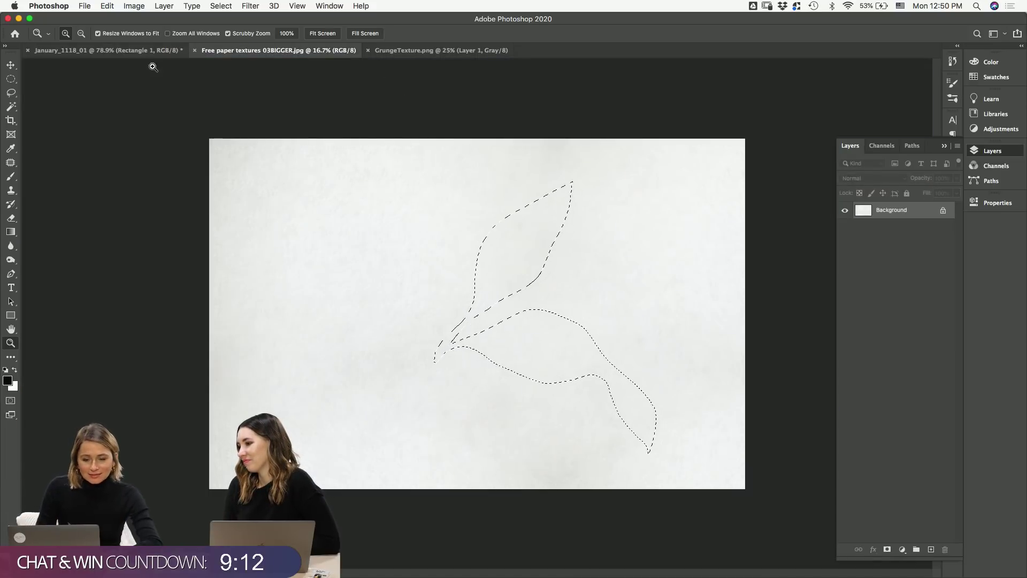
pyautogui.click(150, 50)
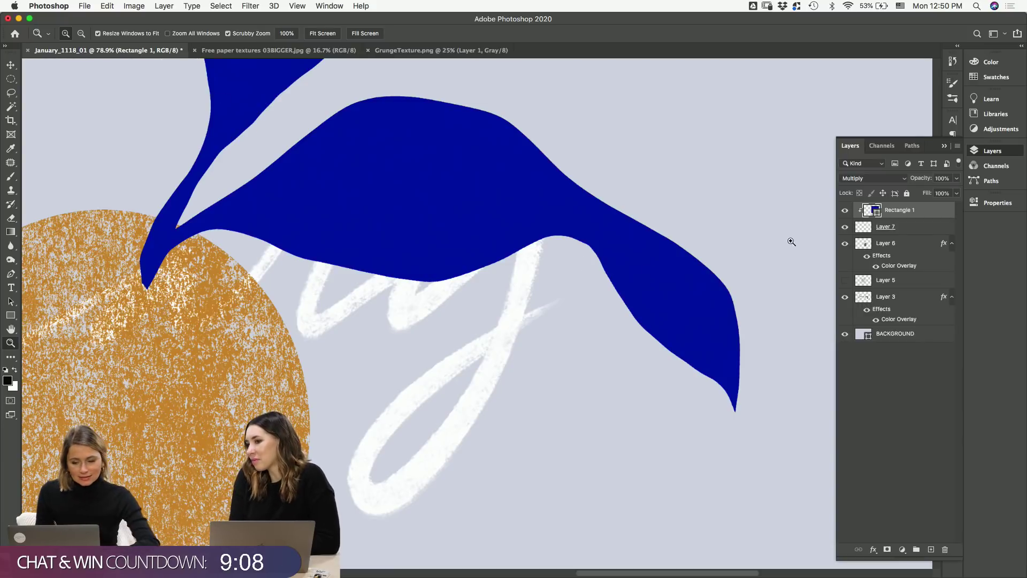
pyautogui.doubleClick(872, 211)
pyautogui.click(531, 197)
pyautogui.click(525, 201)
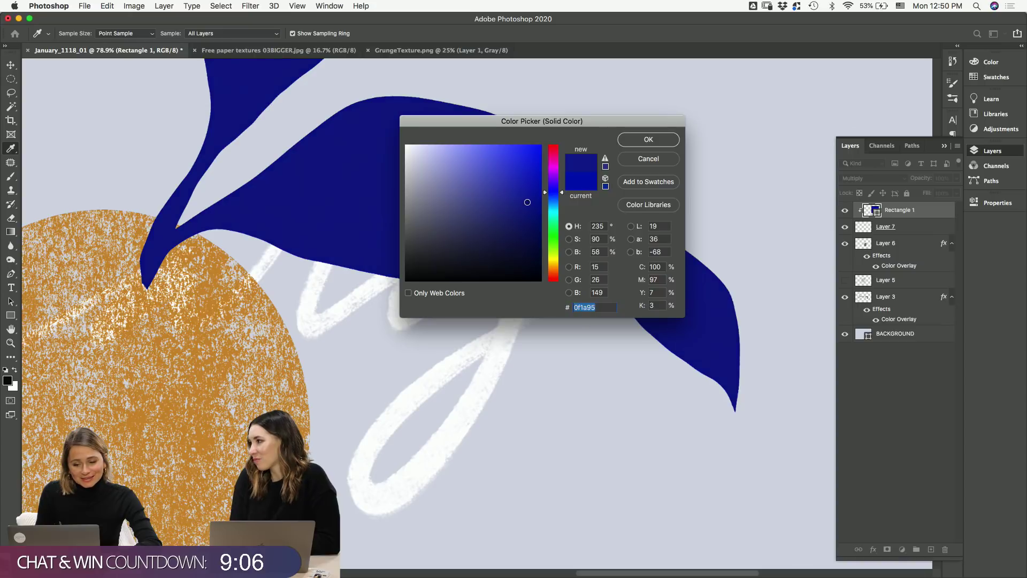
pyautogui.click(649, 139)
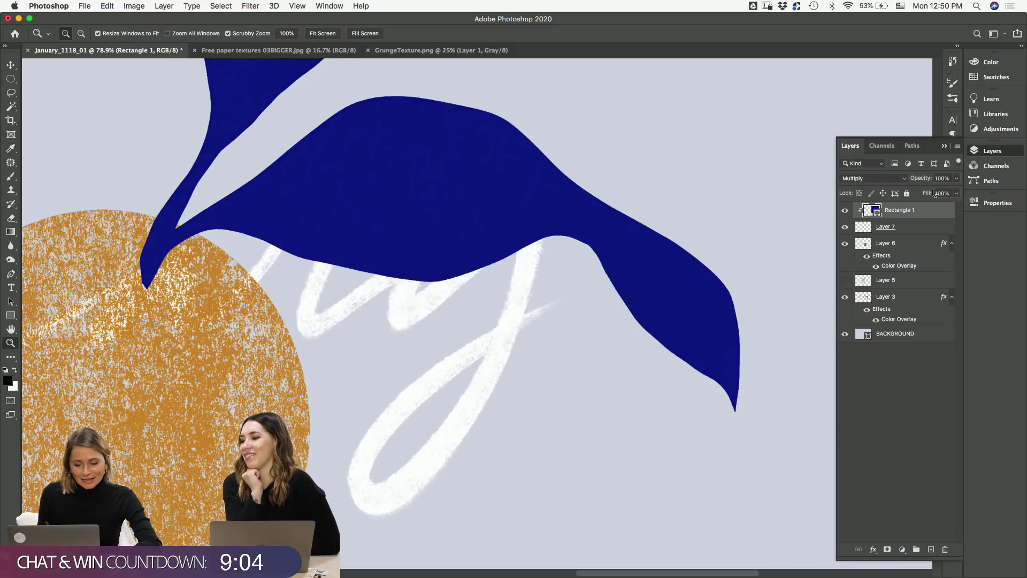
# - Add a drop shadow to the paper leaf layer, Layer 7, with slightly increased opacity and distance
pyautogui.keyDown('alt'); pyautogui.click(820, 81); pyautogui.keyUp('alt')
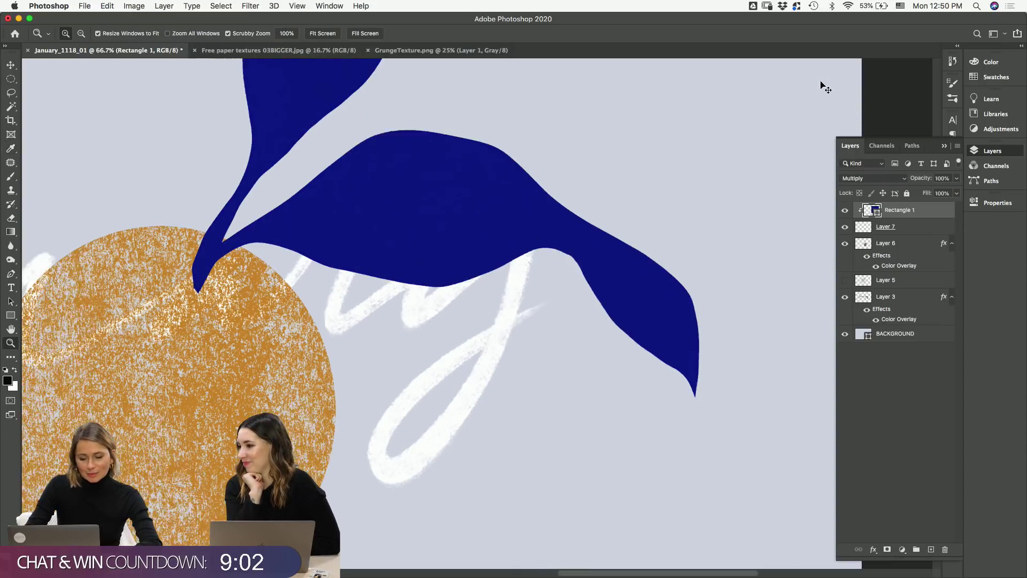
pyautogui.moveTo(641, 276); pyautogui.dragTo(748, 273)
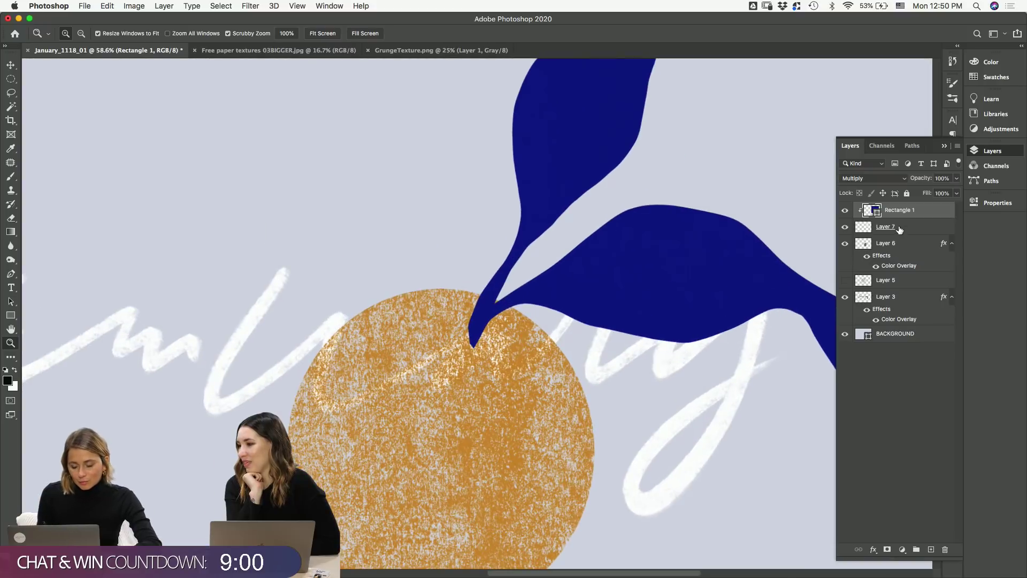
pyautogui.doubleClick(920, 230)
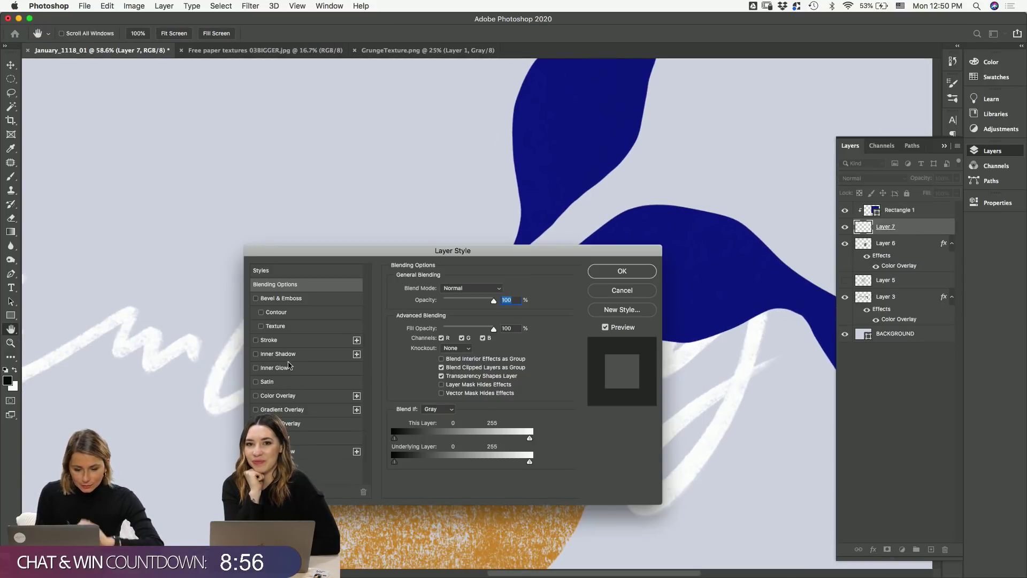
pyautogui.click(315, 452)
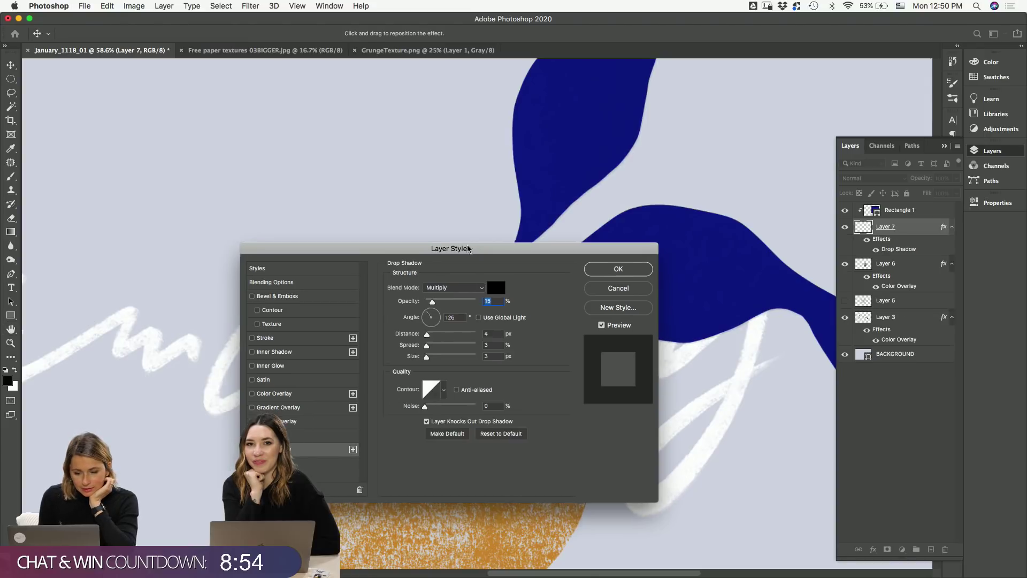
pyautogui.moveTo(481, 250); pyautogui.dragTo(255, 163)
pyautogui.moveTo(209, 216)
pyautogui.mouseDown()
pyautogui.moveTo(234, 215)
pyautogui.moveTo(209, 216)
pyautogui.moveTo(208, 251)
pyautogui.moveTo(214, 217)
pyautogui.mouseUp()
pyautogui.click(204, 249)
pyautogui.click(406, 183)
# - Compare the clipped rectangle's Normal and Multiply blend modes up close on the leaf, returning it to Multiply
pyautogui.press('z')
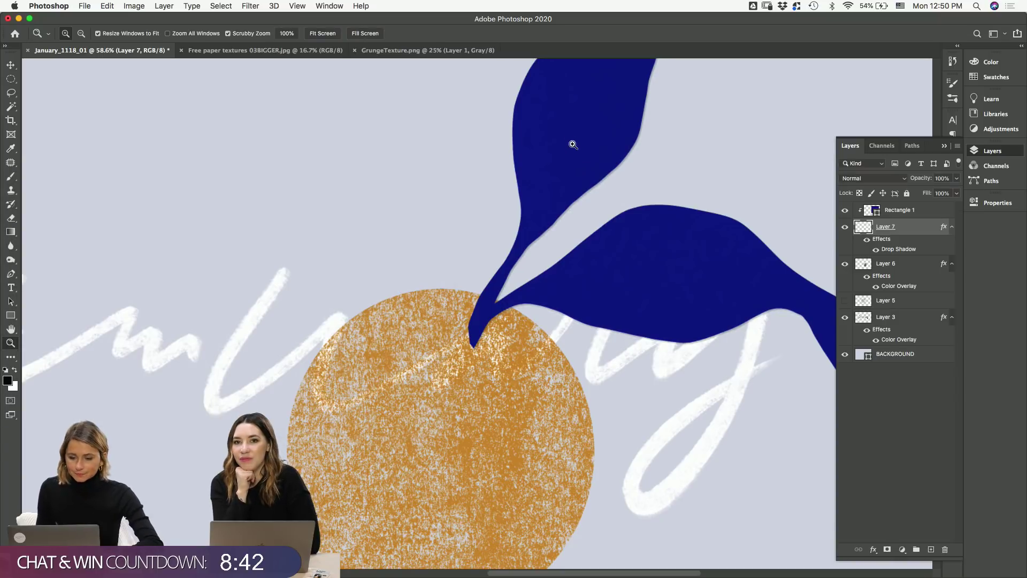
pyautogui.moveTo(573, 142); pyautogui.dragTo(481, 456)
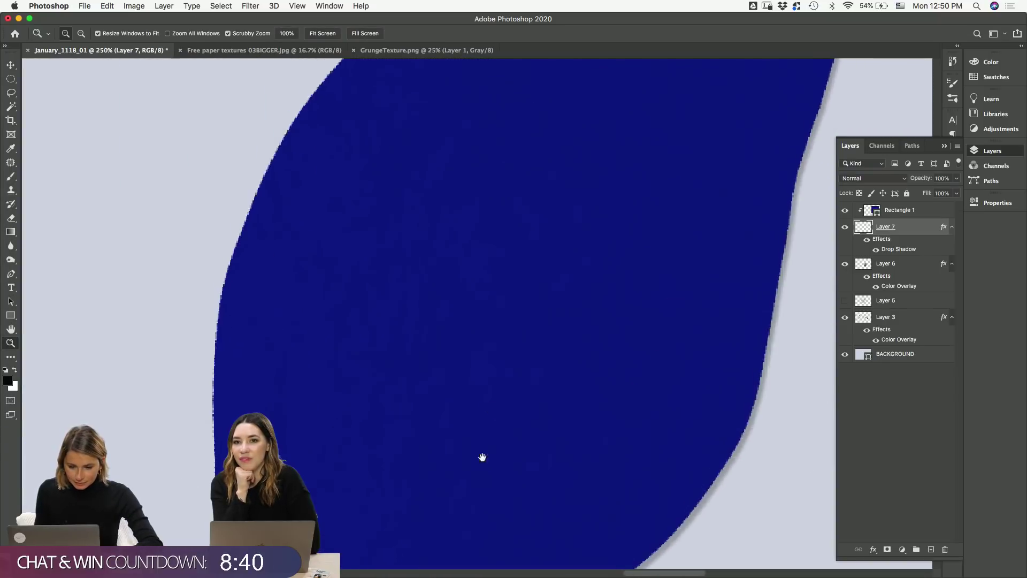
pyautogui.moveTo(536, 210); pyautogui.dragTo(477, 405)
pyautogui.press('super+0')
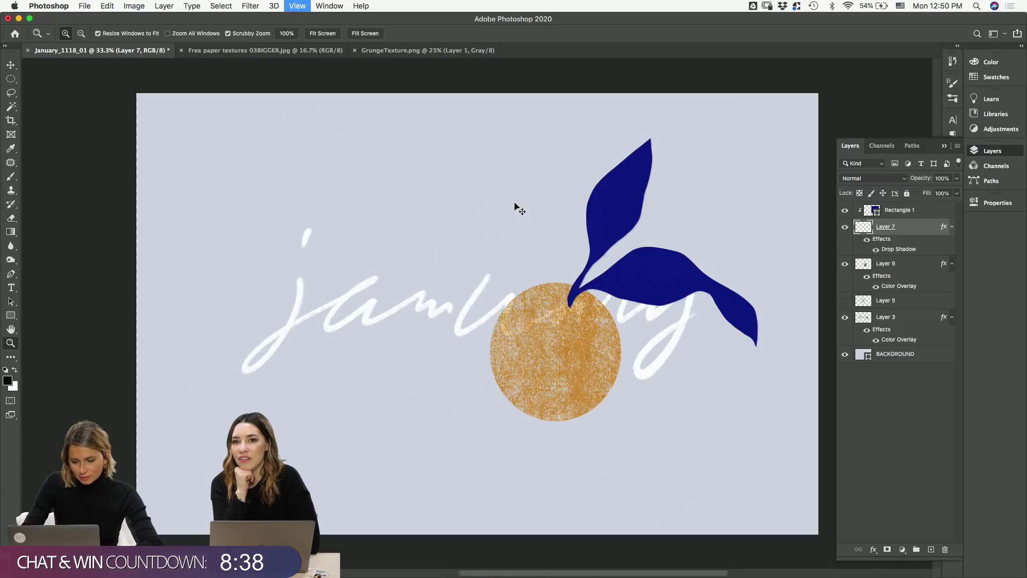
pyautogui.moveTo(516, 208); pyautogui.dragTo(652, 317)
pyautogui.click(913, 213)
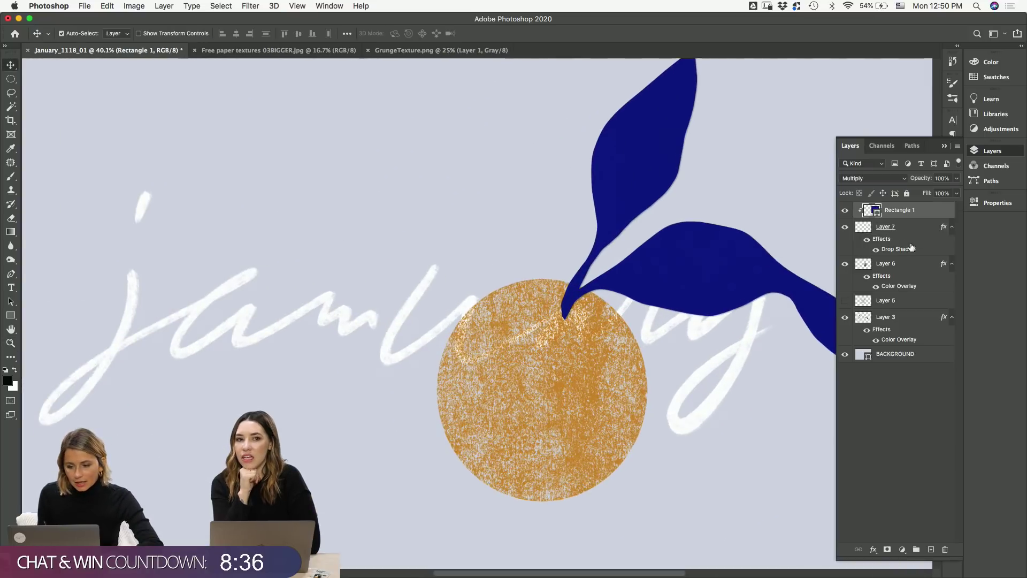
pyautogui.hotkey('alt', 'shift', 'm')
pyautogui.moveTo(710, 252); pyautogui.dragTo(759, 252)
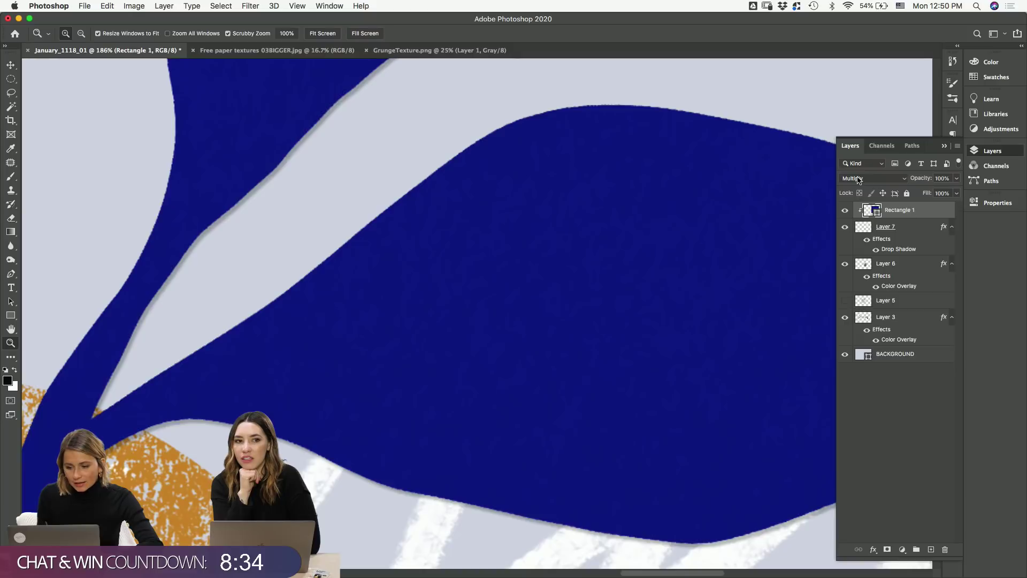
pyautogui.click(858, 177)
pyautogui.click(865, 146)
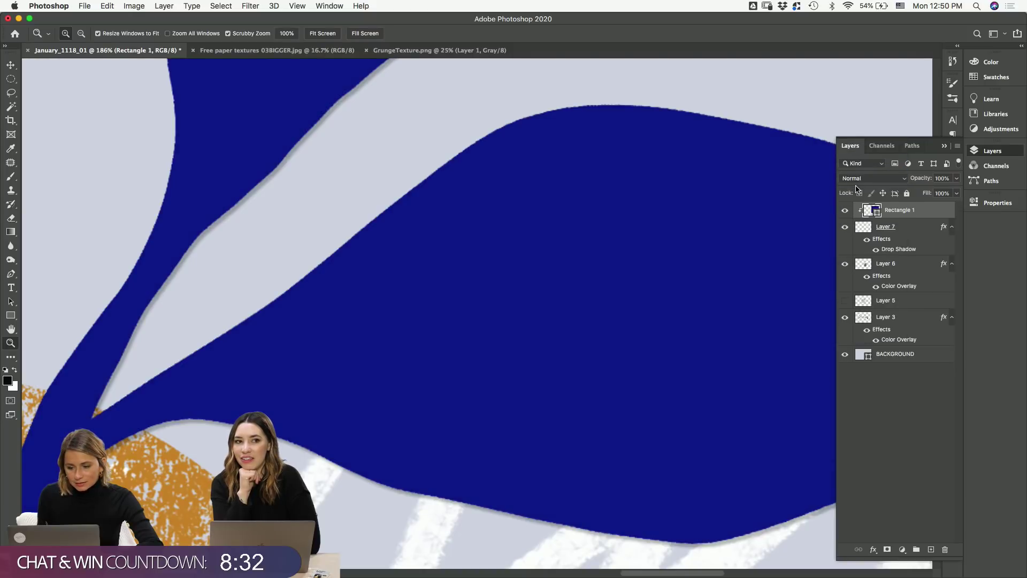
pyautogui.click(862, 179)
pyautogui.click(856, 209)
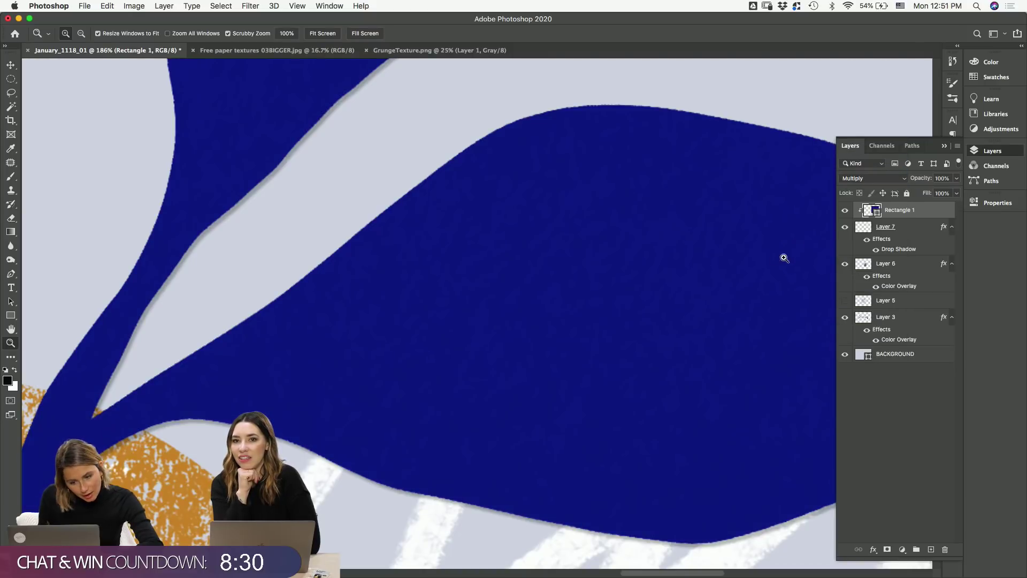
# - Group the clipped rectangle with the leaf layer, name the group Leaf and check its contents by toggling its visibility
pyautogui.press('super+minus')
pyautogui.press('super+minus')
pyautogui.press('super+minus')
pyautogui.press('super+minus')
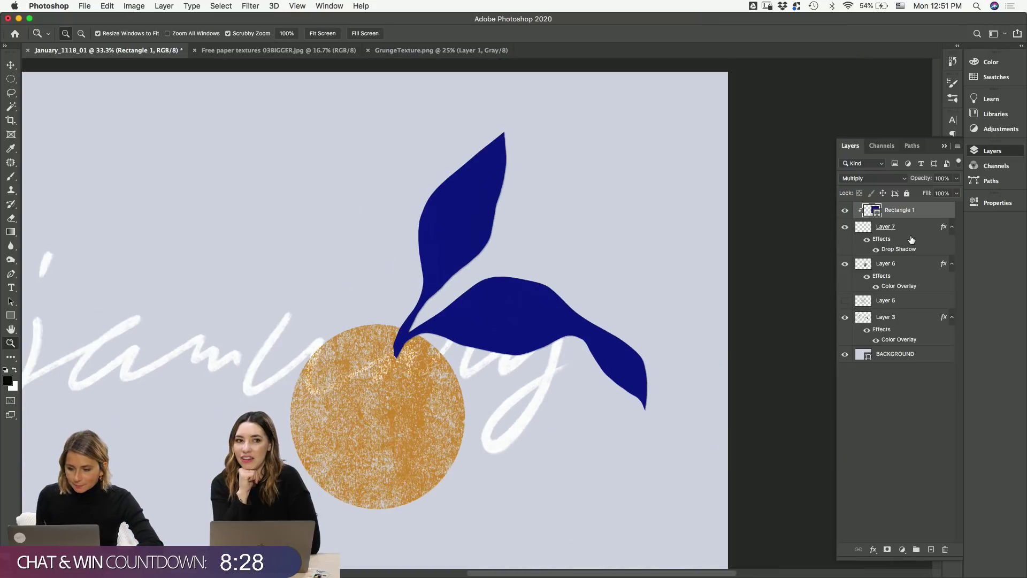
pyautogui.keyDown('shift'); pyautogui.click(910, 234); pyautogui.keyUp('shift')
pyautogui.press('super+g')
pyautogui.doubleClick(875, 211)
pyautogui.write('Leaf')
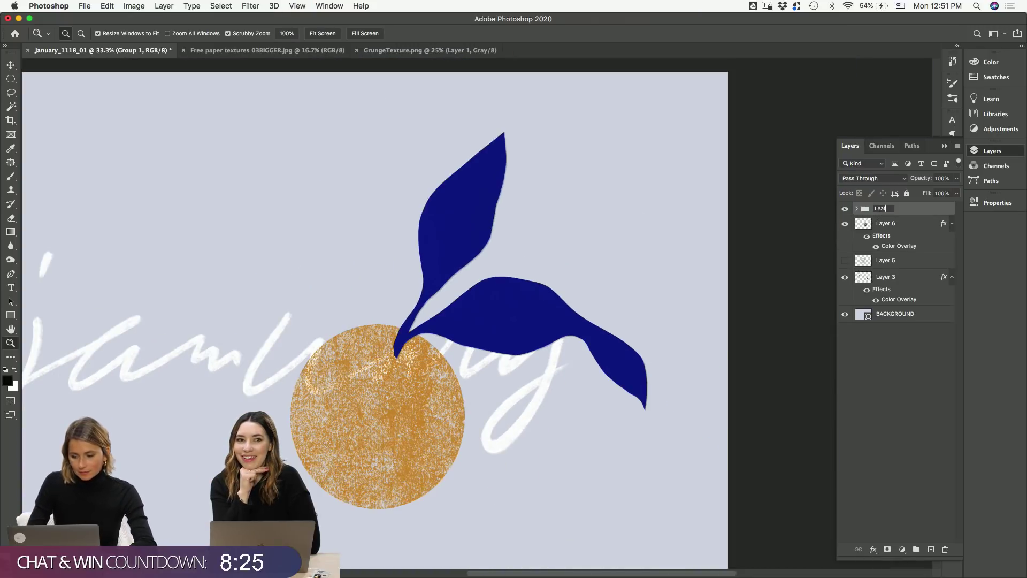
pyautogui.press('Return')
pyautogui.click(844, 209)
pyautogui.click(845, 209)
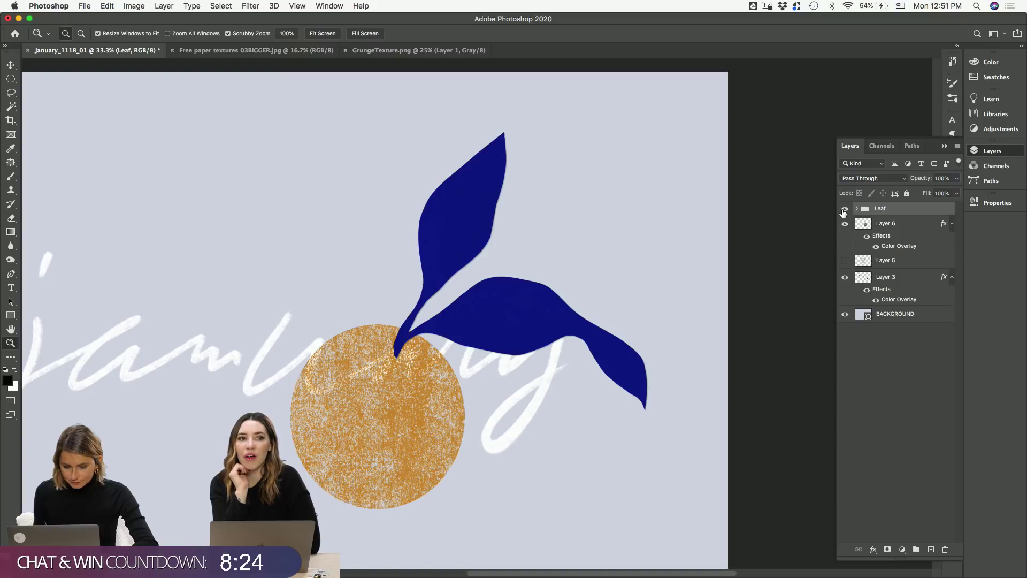
# - Rename the textured circle layer, Layer 6, as Orange
pyautogui.click(883, 231)
pyautogui.doubleClick(886, 223)
pyautogui.write('O')
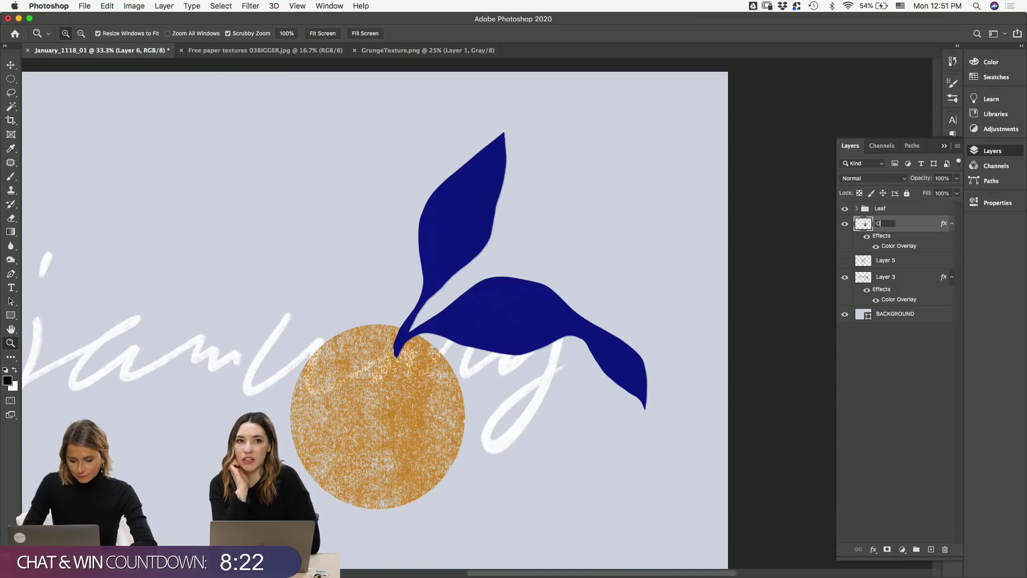
pyautogui.write('RAGNGE')
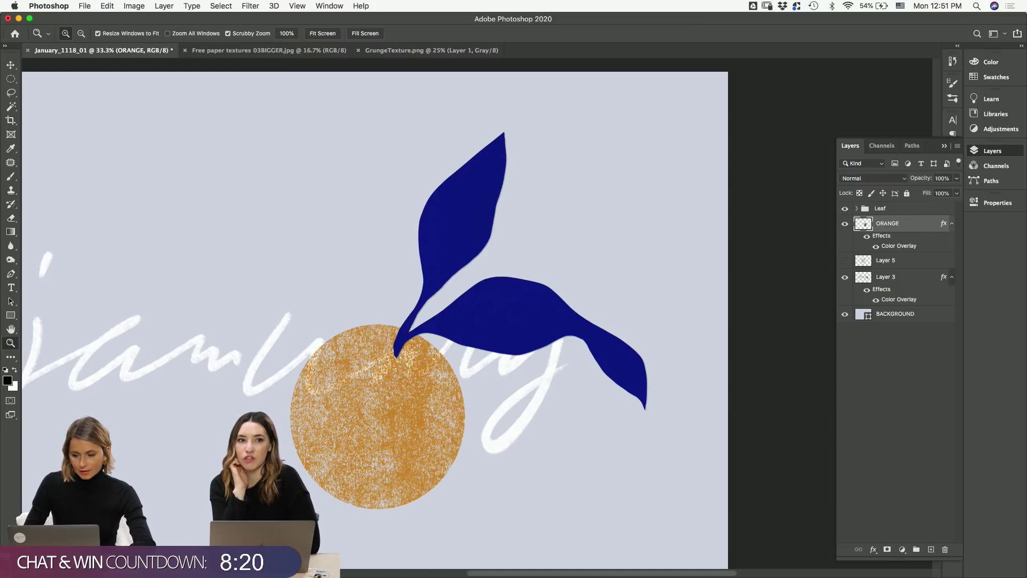
pyautogui.press('Return')
pyautogui.doubleClick(887, 223)
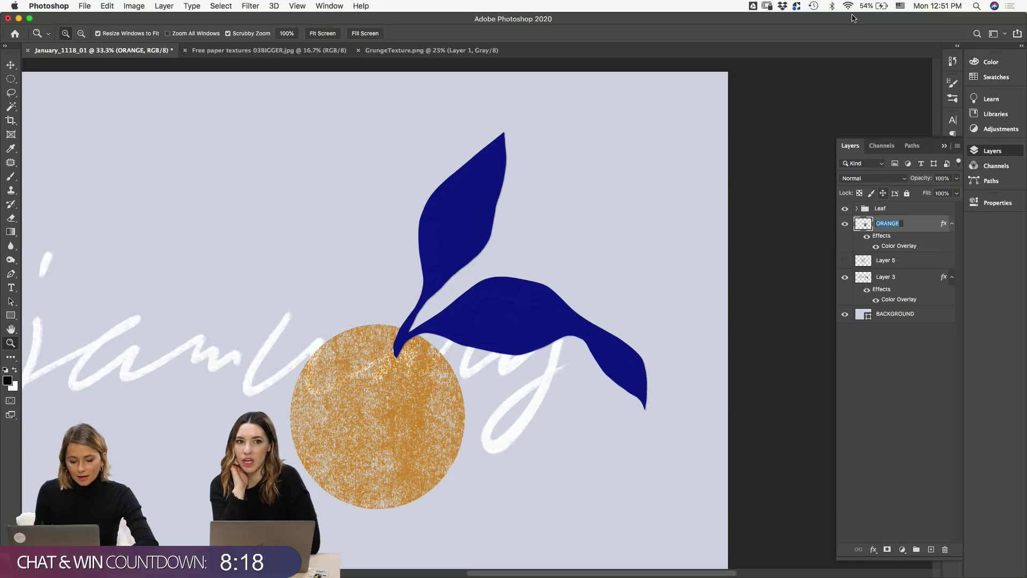
pyautogui.write('Orange')
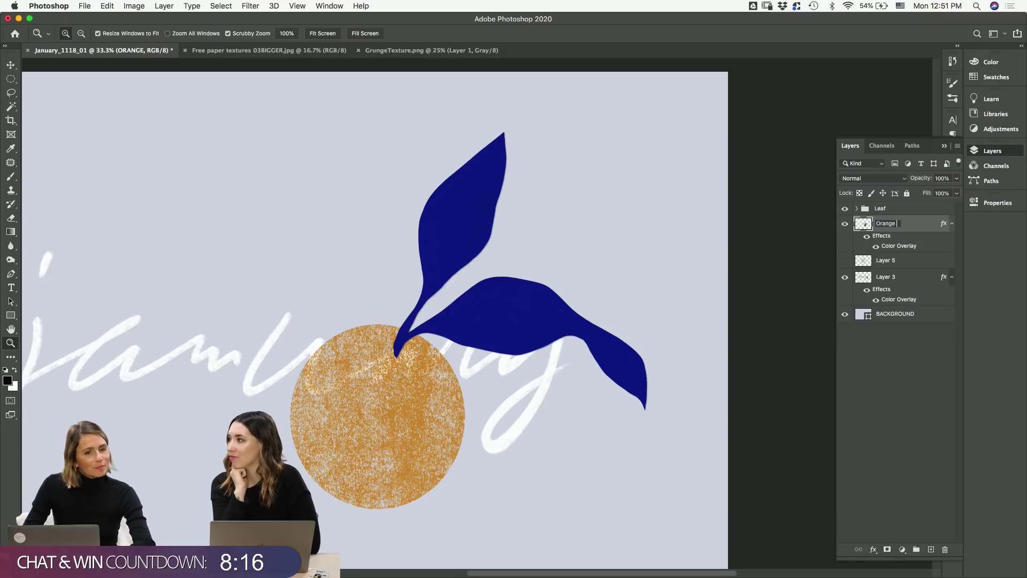
pyautogui.press('Return')
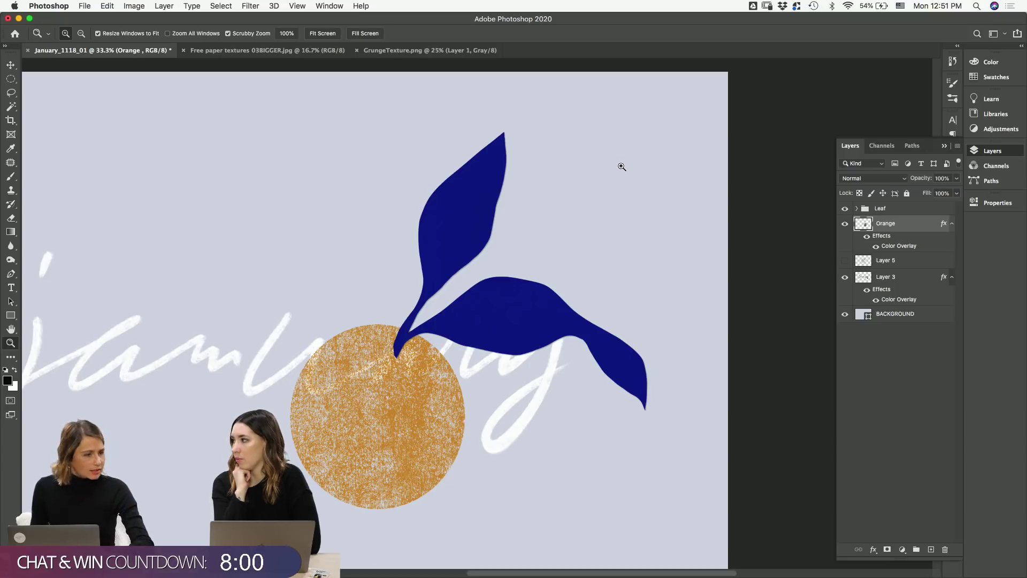
# - Group the Orange layer together with the Leaf group
pyautogui.press('v')
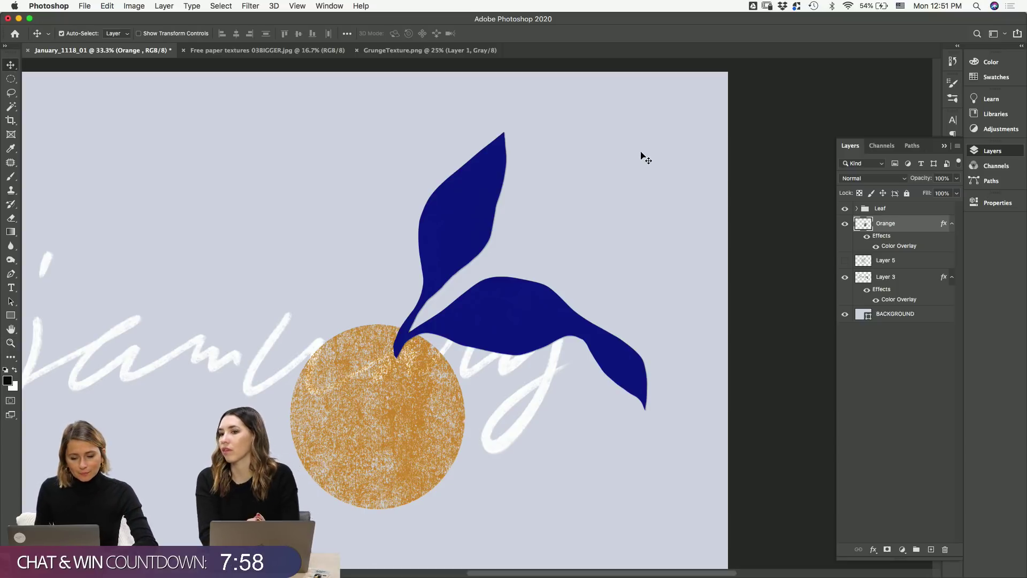
pyautogui.keyDown('shift'); pyautogui.click(901, 213); pyautogui.keyUp('shift')
pyautogui.press('super+g')
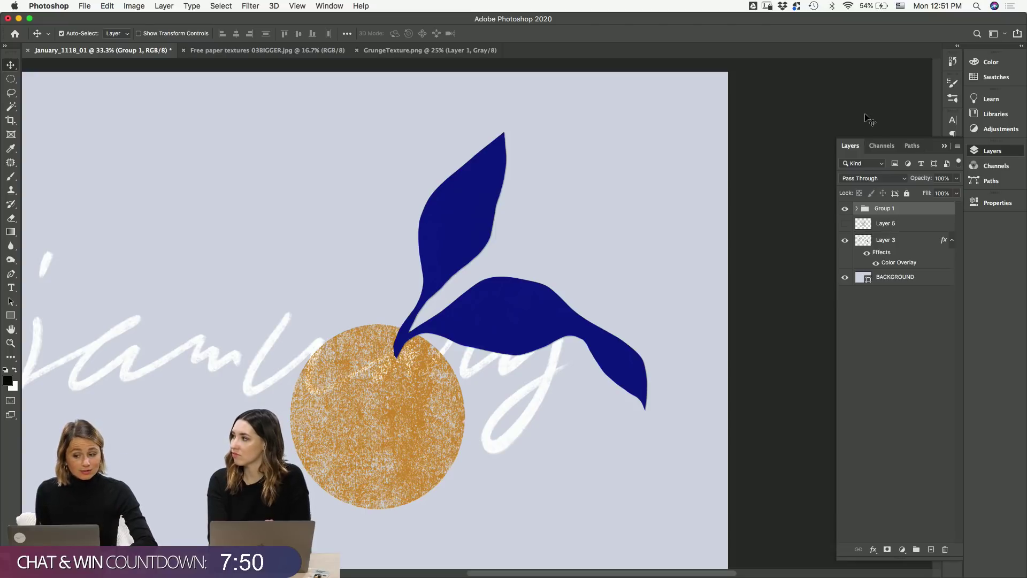
# - Move the group holding the orange and its leaves up and to the right, over the end of the january lettering
pyautogui.press('super+minus')
pyautogui.press('z')
pyautogui.moveTo(540, 358); pyautogui.dragTo(562, 359)
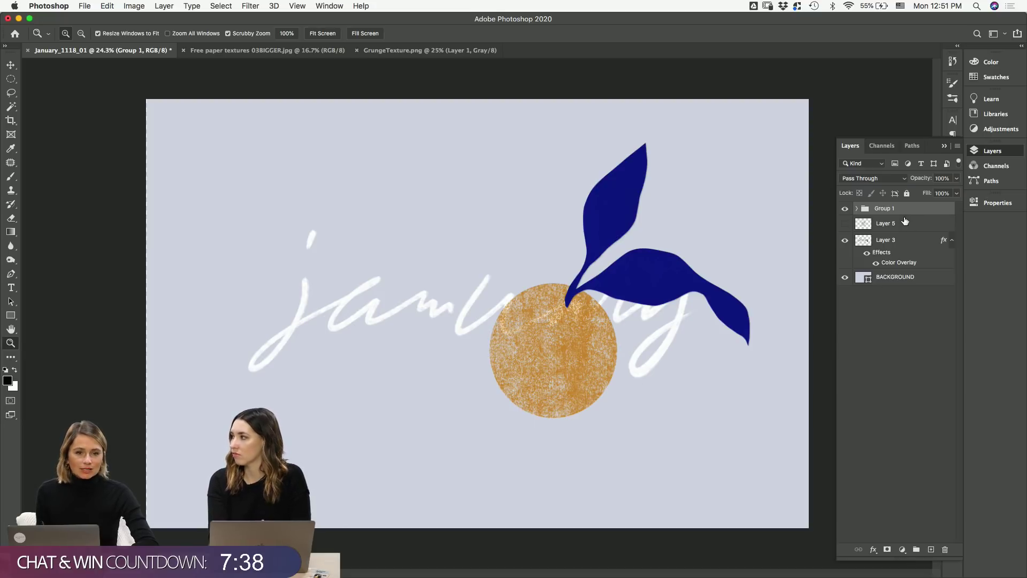
pyautogui.press('super+t')
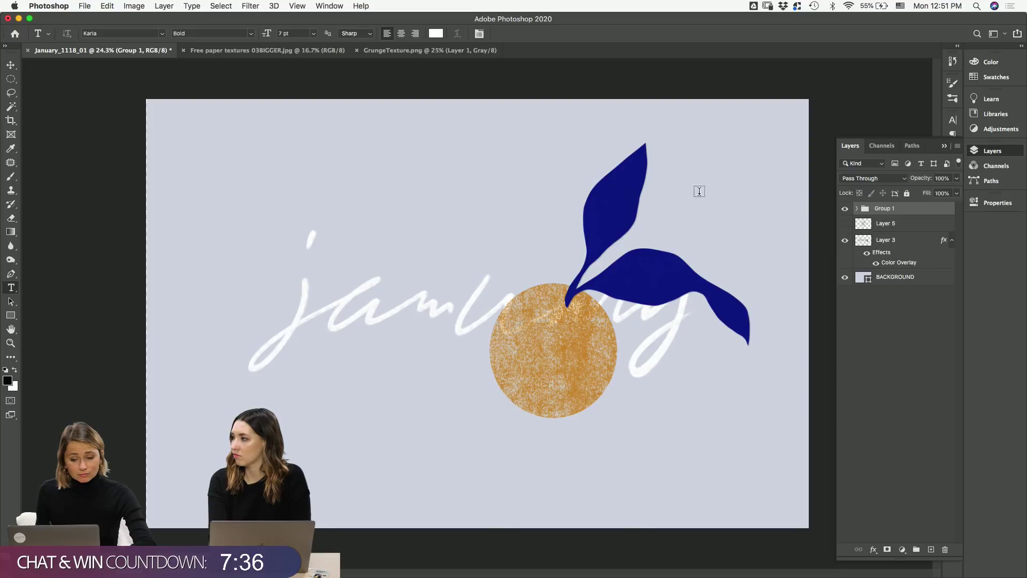
pyautogui.moveTo(669, 228); pyautogui.dragTo(676, 208)
pyautogui.press('Return')
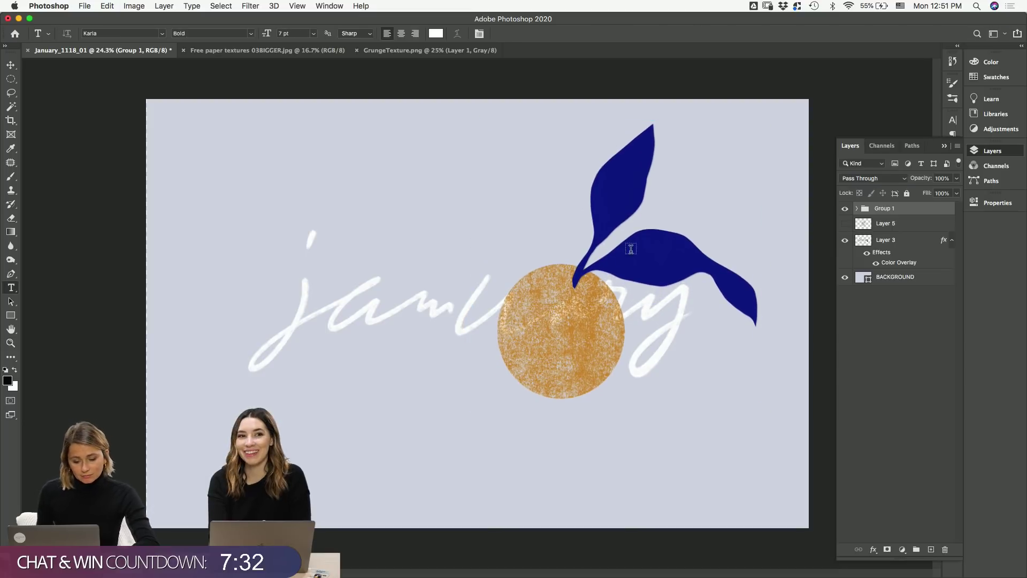
pyautogui.press('super+t')
pyautogui.moveTo(642, 264); pyautogui.dragTo(661, 251)
pyautogui.press('Return')
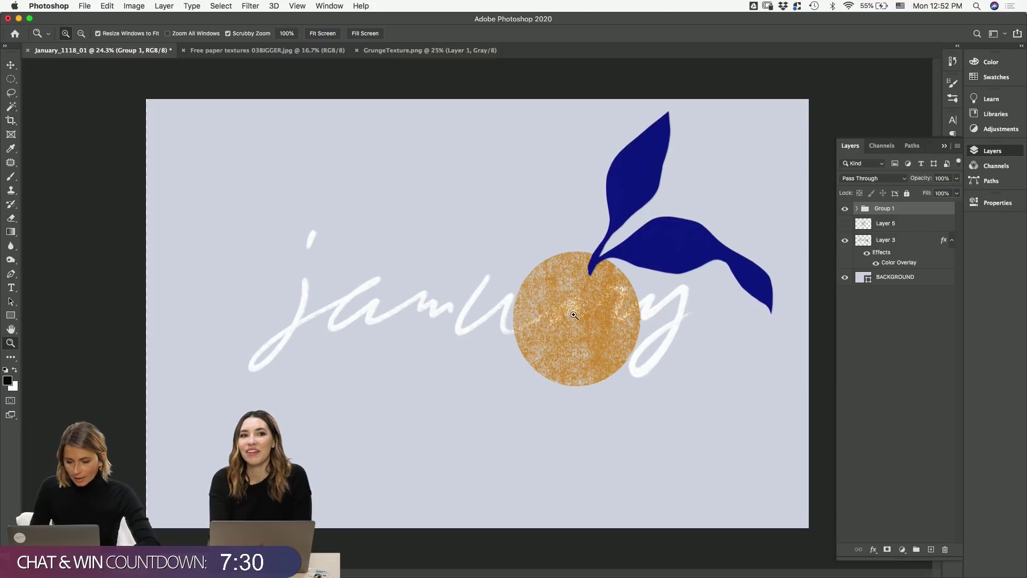
pyautogui.scroll(5, 676, 348)
pyautogui.scroll(-3, 705, 56)
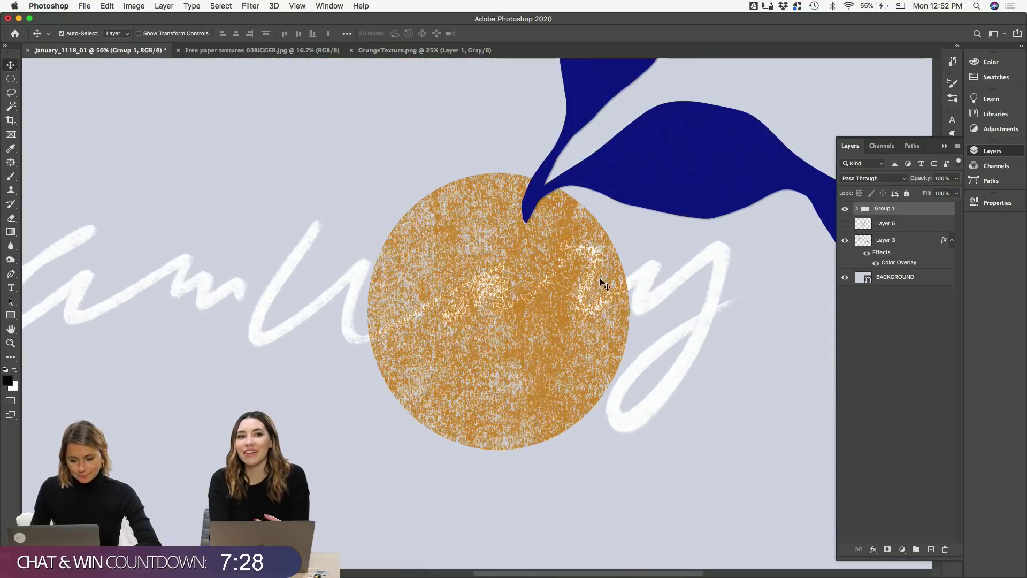
pyautogui.click(648, 303)
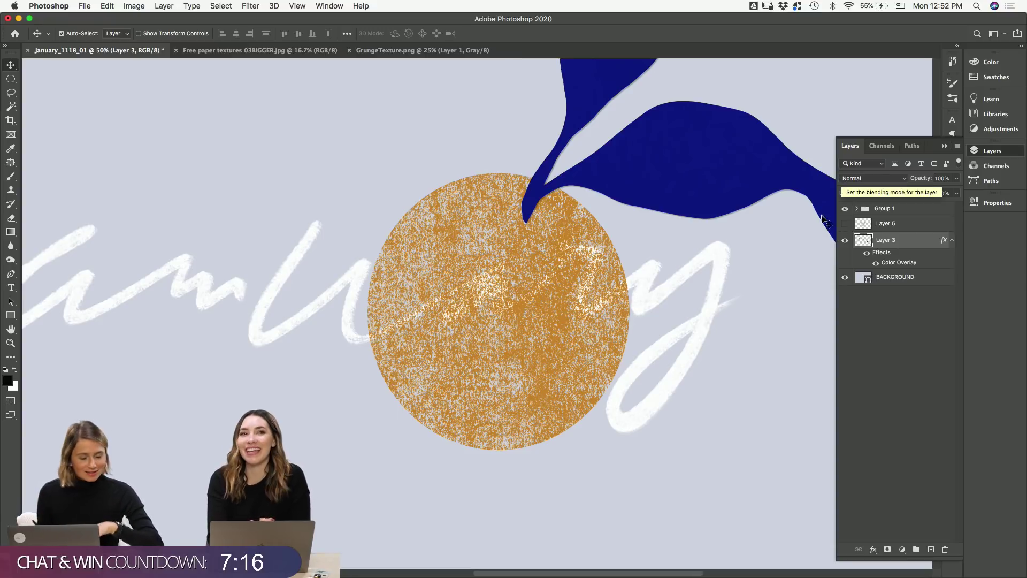
pyautogui.press('super')
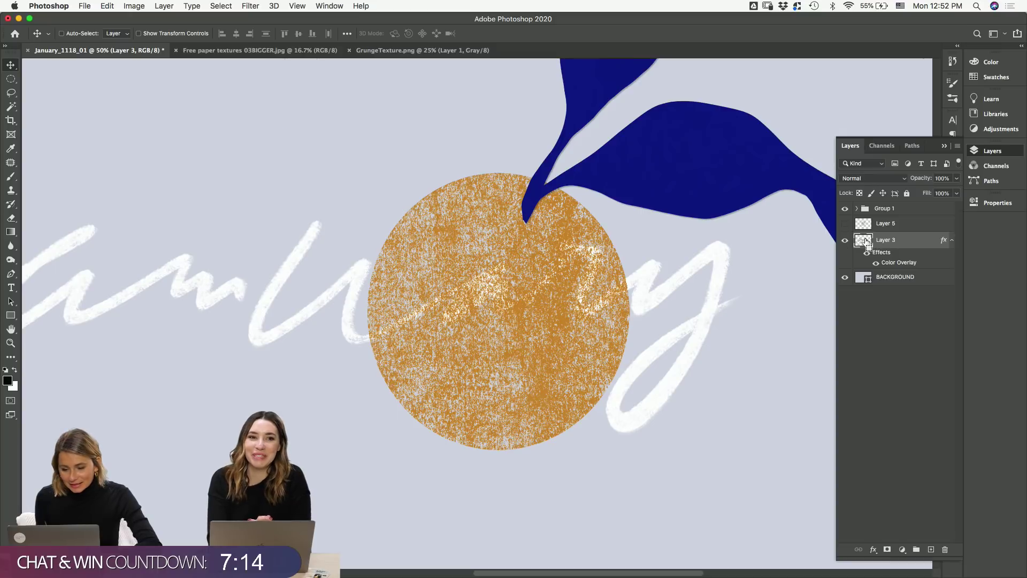
pyautogui.keyDown('super'); pyautogui.click(863, 240); pyautogui.keyUp('super')
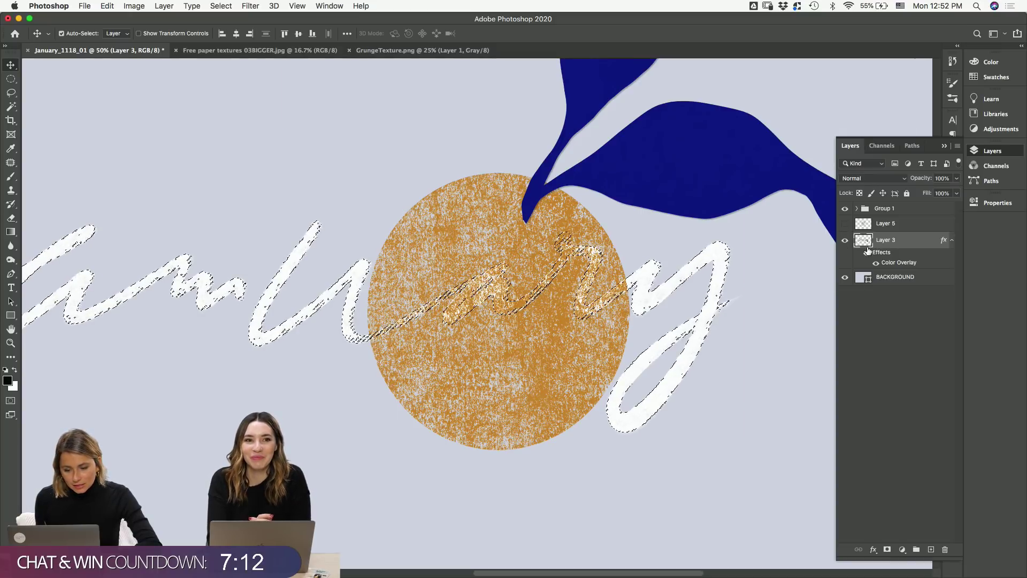
pyautogui.press('super+d')
# - Move the orange and leaves group down so the circle sits below the lettering and the leaves overlap the final letters
pyautogui.click(889, 208)
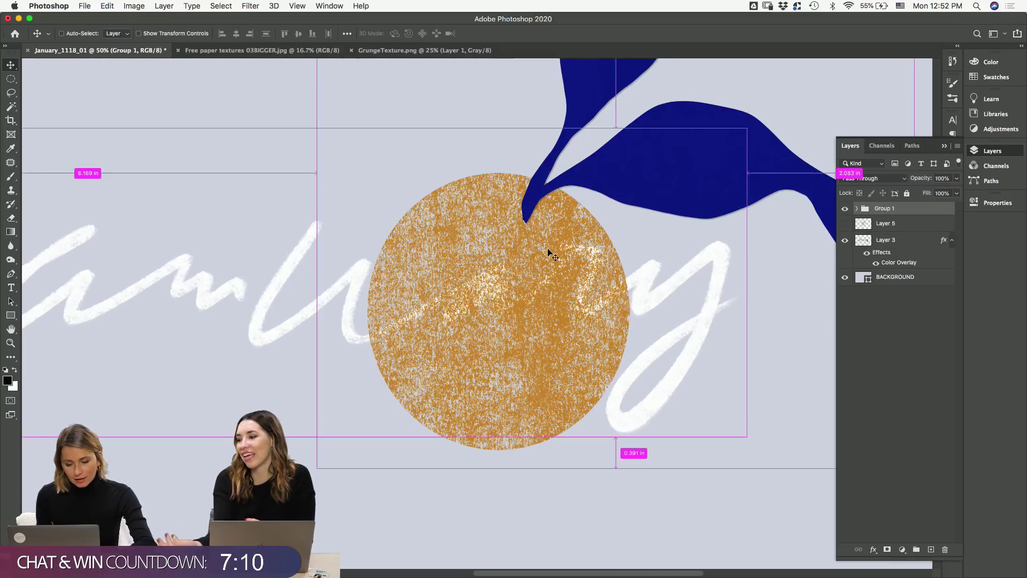
pyautogui.press('super+t')
pyautogui.press('super+minus')
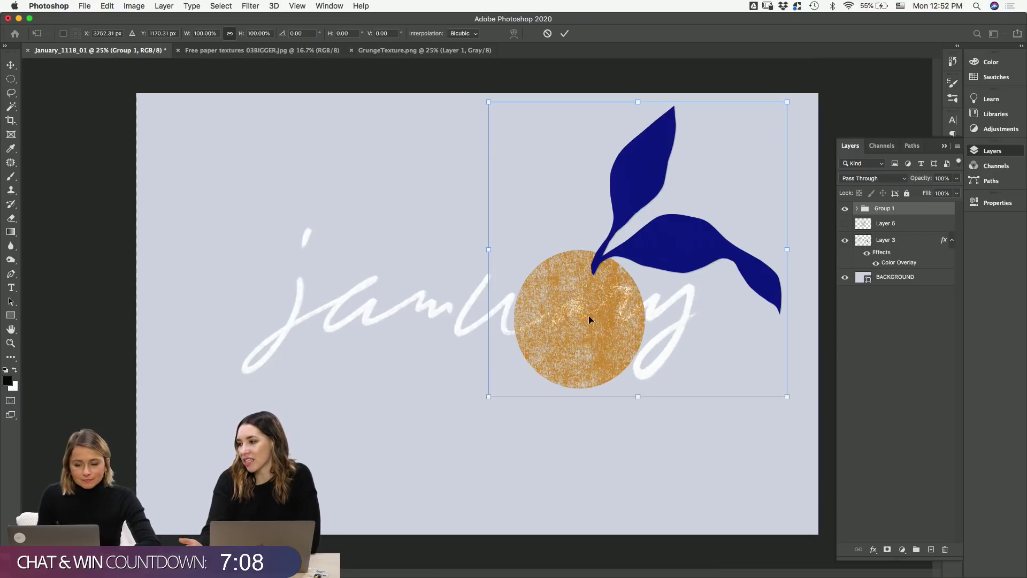
pyautogui.moveTo(589, 319); pyautogui.dragTo(621, 408)
pyautogui.press('Return')
pyautogui.press('super+t')
pyautogui.press('Return')
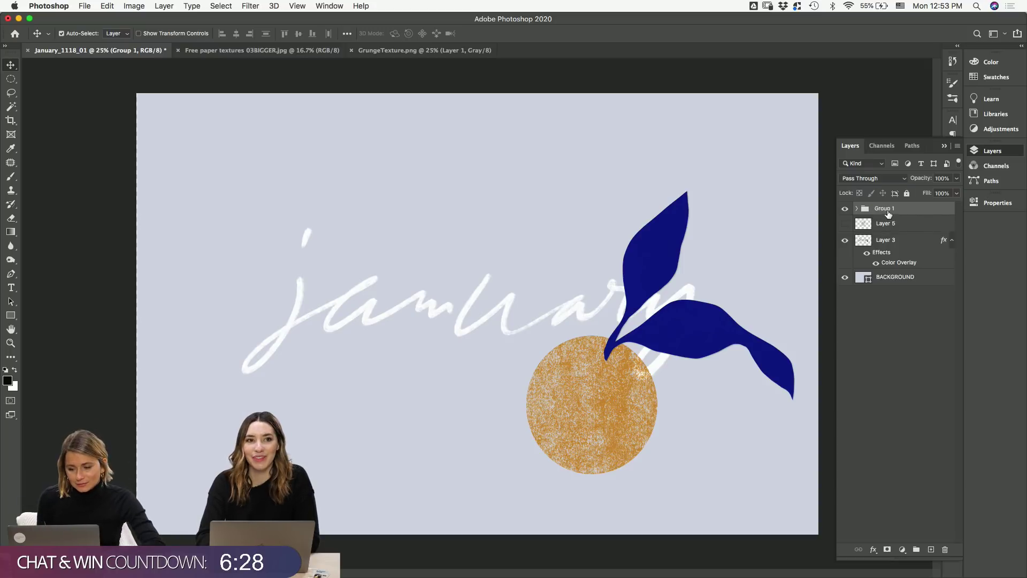
# - Rename the group containing the leaf and circle as Orange
pyautogui.write('O')
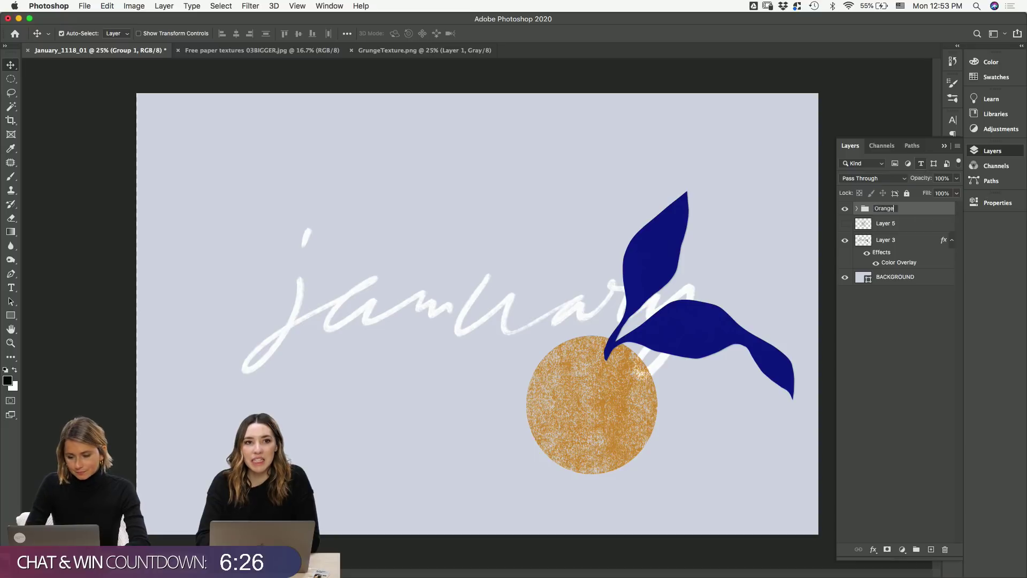
pyautogui.write('range')
pyautogui.press('Return')
# - Change the circle's Color Overlay to a deeper, more saturated orange
pyautogui.click(584, 427)
pyautogui.doubleClick(901, 259)
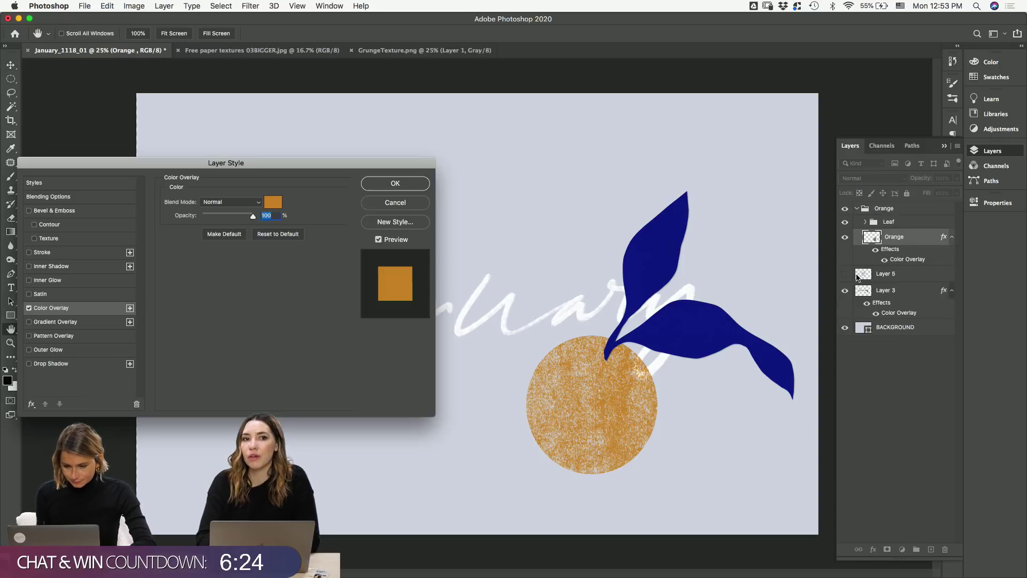
pyautogui.click(272, 201)
pyautogui.click(530, 176)
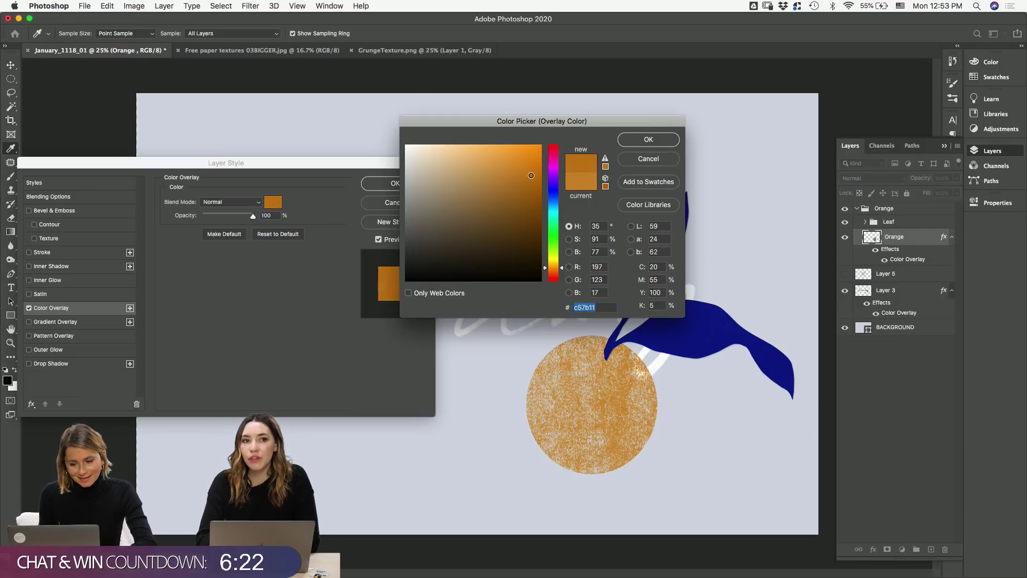
pyautogui.moveTo(530, 175); pyautogui.dragTo(542, 167)
pyautogui.click(649, 140)
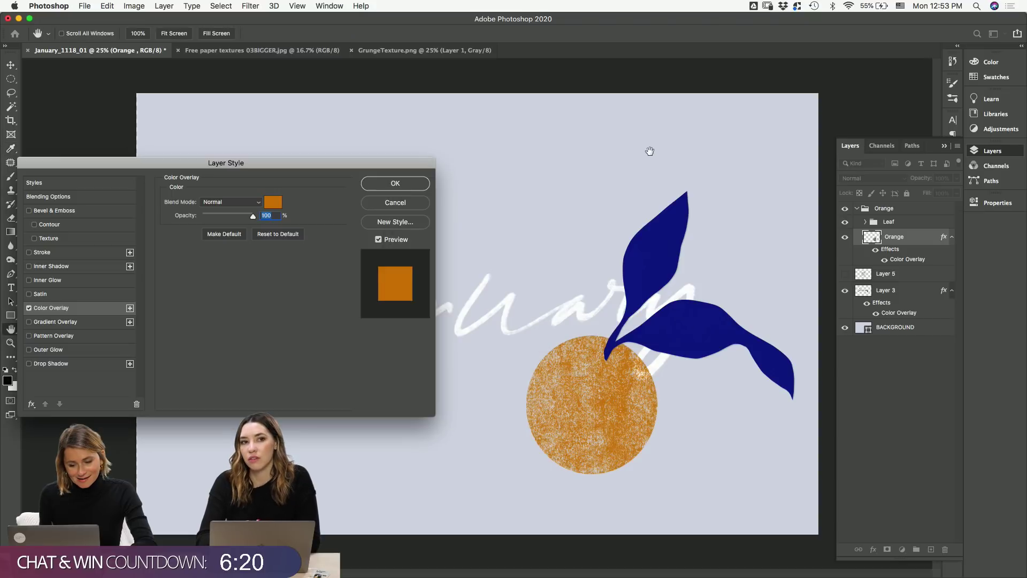
pyautogui.click(390, 183)
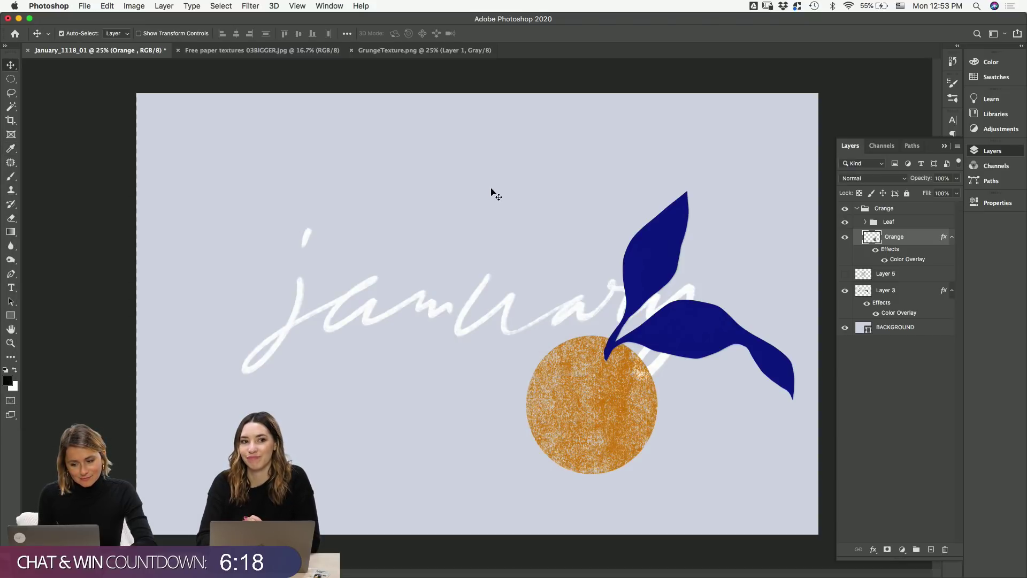
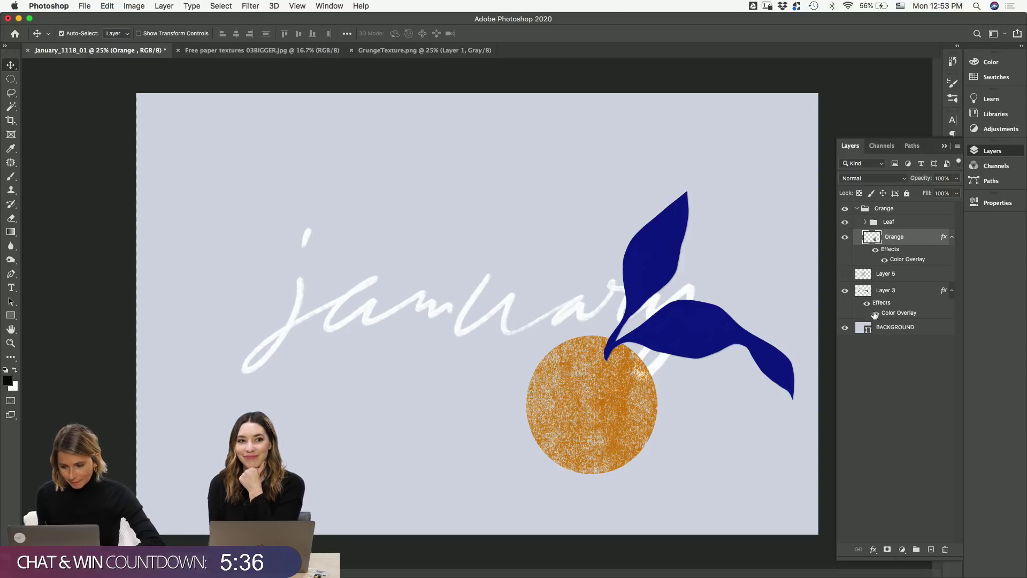
# - Mask the Orange group with the outline of the Layer 3 lettering and invert the mask so the letters cut through the artwork
pyautogui.keyDown('super'); pyautogui.click(863, 290); pyautogui.keyUp('super')
pyautogui.click(903, 214)
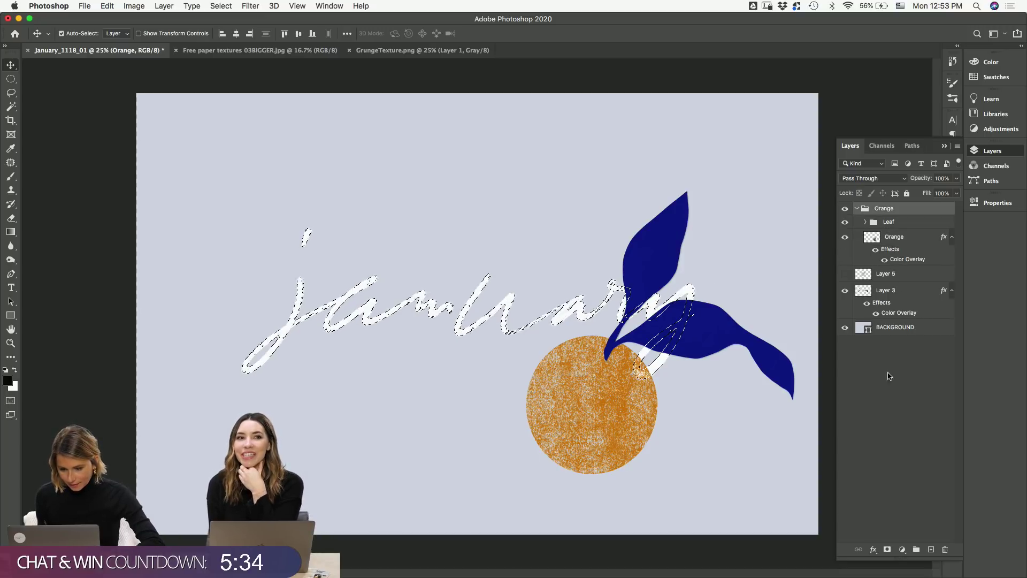
pyautogui.click(886, 549)
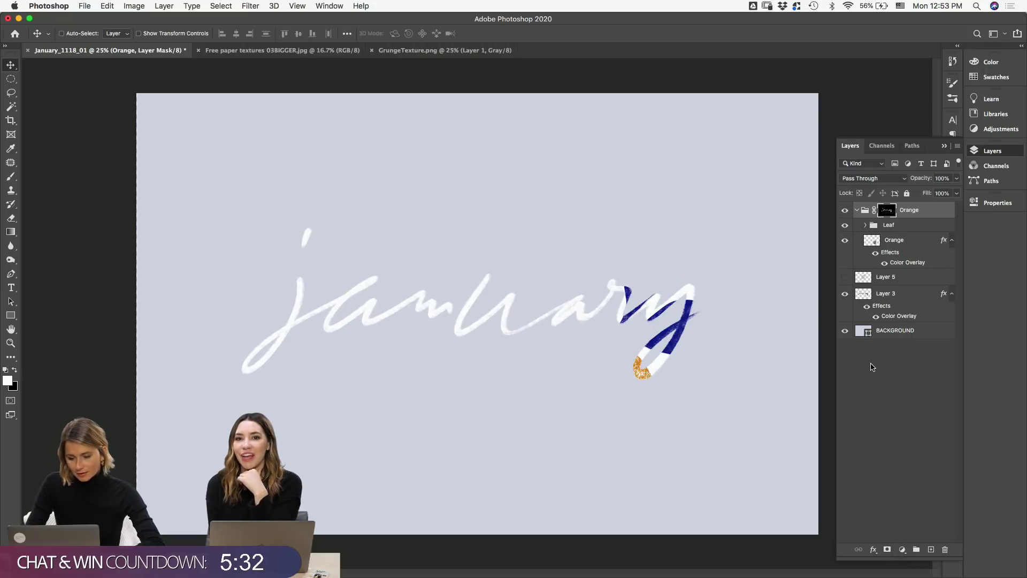
pyautogui.press('super+o')
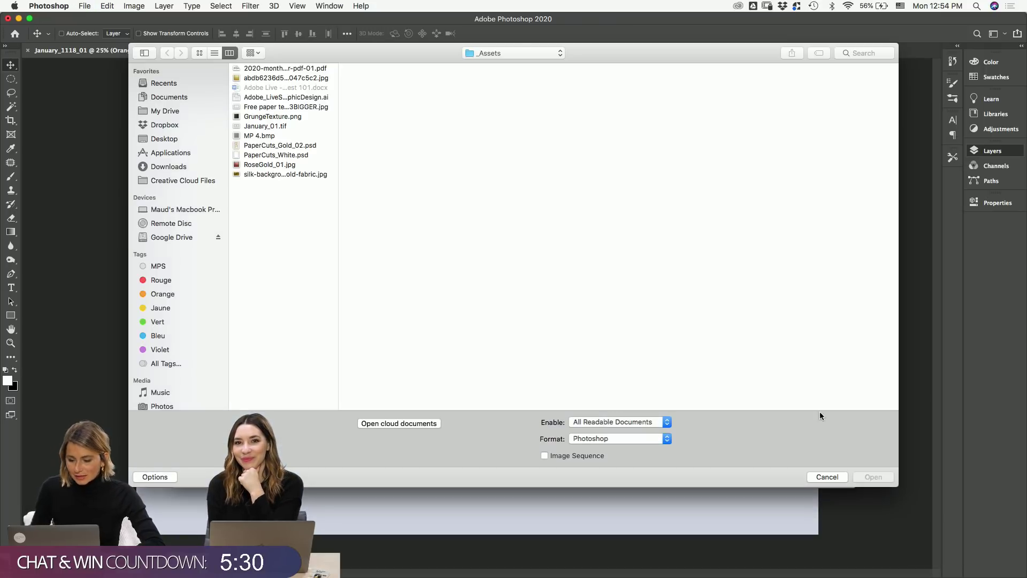
pyautogui.click(834, 477)
pyautogui.press('super+i')
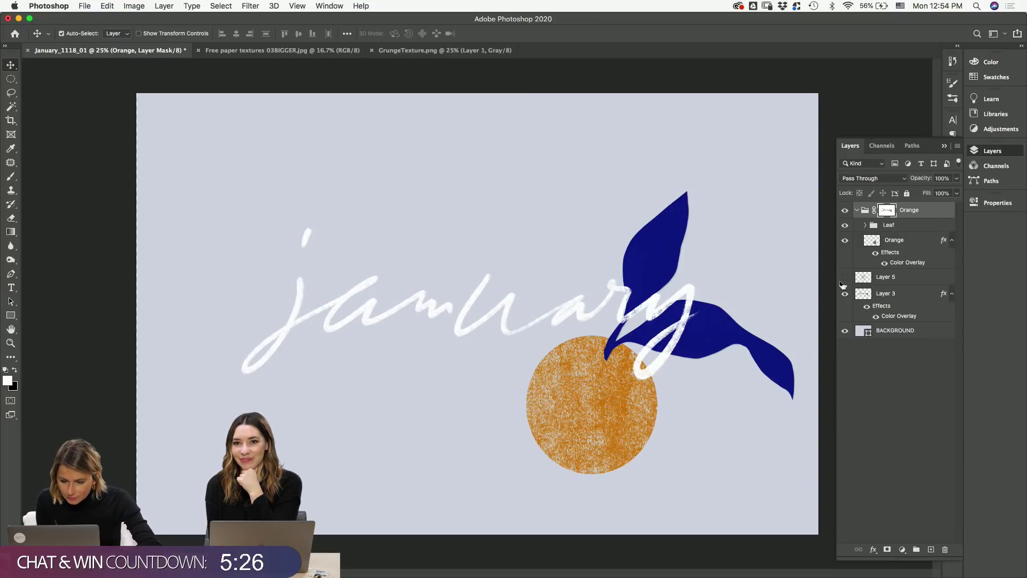
# - Nest the masked Orange group inside a new group and transfer its layer mask to the new outer group
pyautogui.click(902, 228)
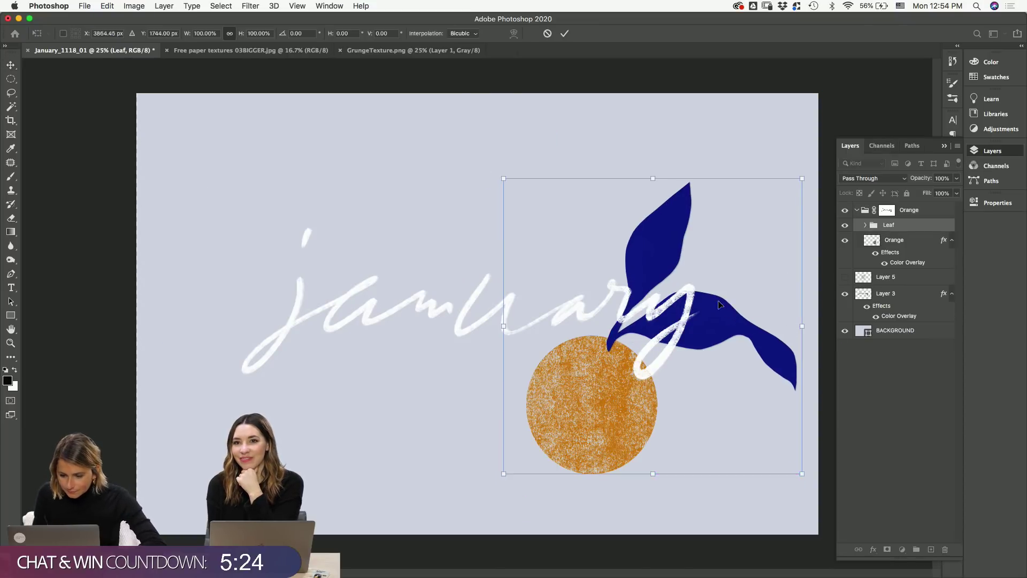
pyautogui.click(909, 209)
pyautogui.press('super+g')
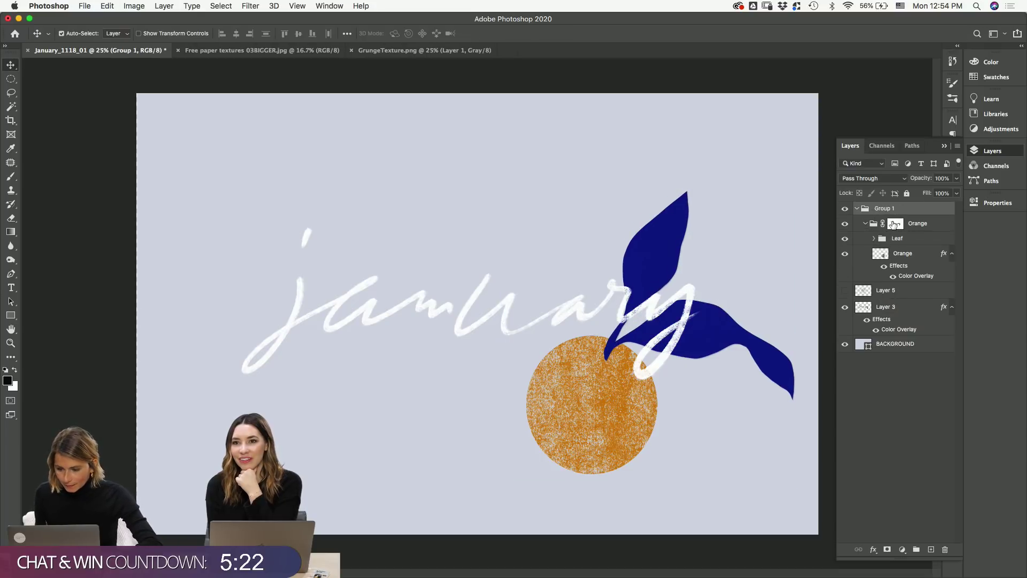
pyautogui.moveTo(894, 224); pyautogui.dragTo(892, 210)
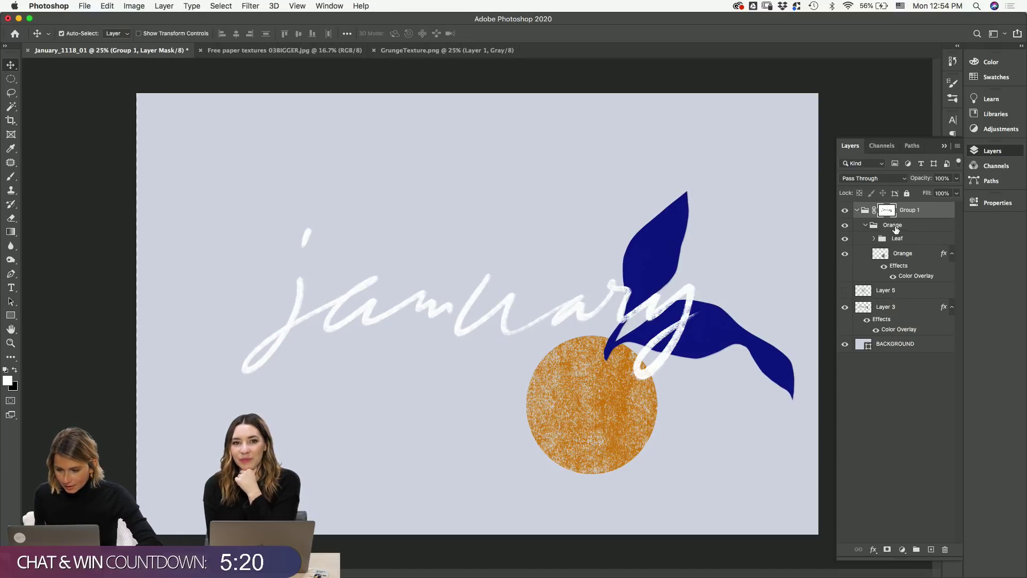
# - Rename the new outer group as Orange
pyautogui.doubleClick(909, 210)
pyautogui.write('orange')
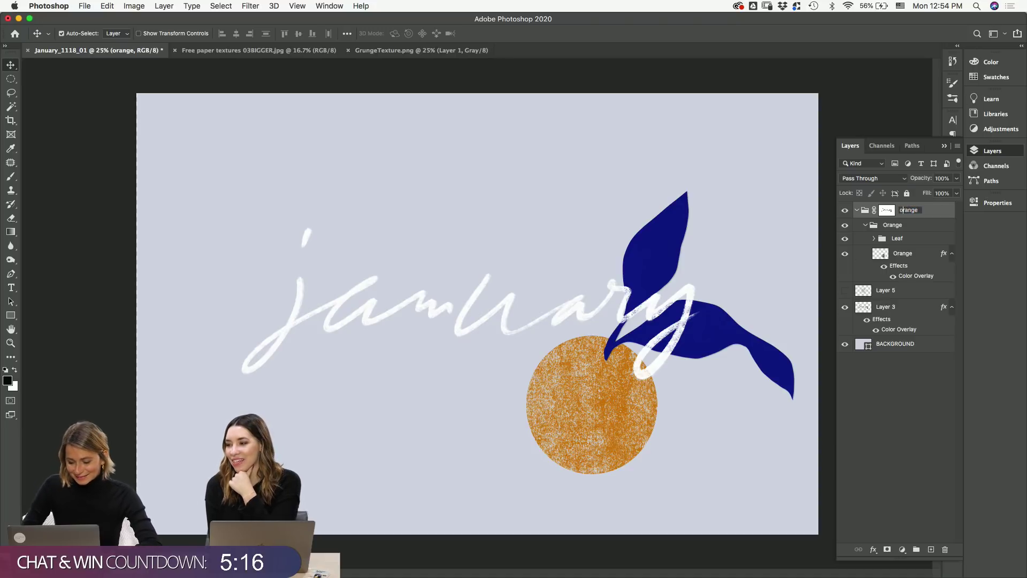
pyautogui.press('BackSpace')
pyautogui.write('O')
pyautogui.press('Return')
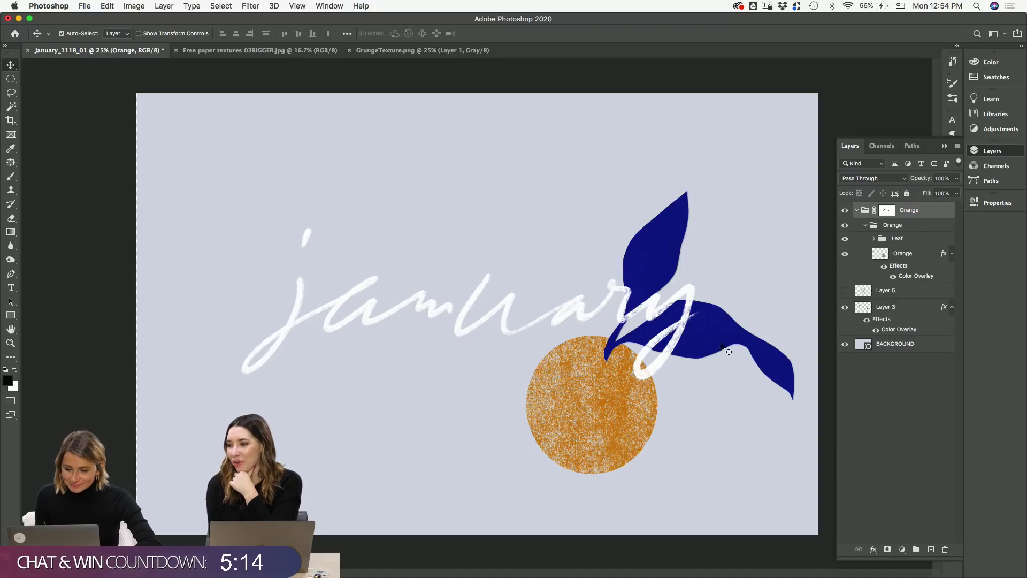
# - Reposition the inner Orange group slightly higher behind the lettering, leaving the outer group's mask in place
pyautogui.press('super+t')
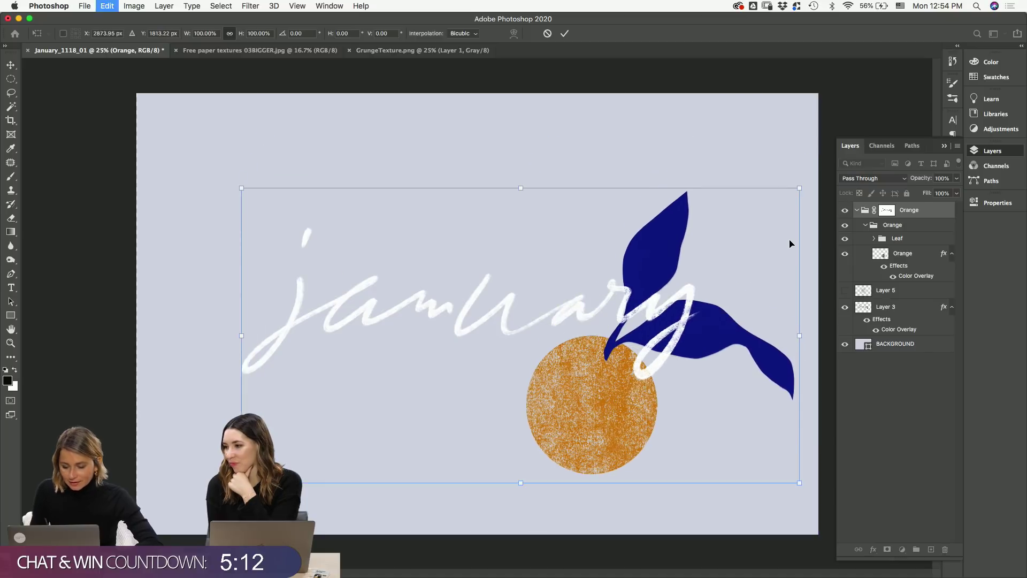
pyautogui.press('Escape')
pyautogui.click(912, 225)
pyautogui.press('super+t')
pyautogui.moveTo(713, 329); pyautogui.dragTo(738, 401)
pyautogui.press('Return')
# - Select the outer Orange group's layer mask and set the brush to a hard round 52 px tip
pyautogui.press('z')
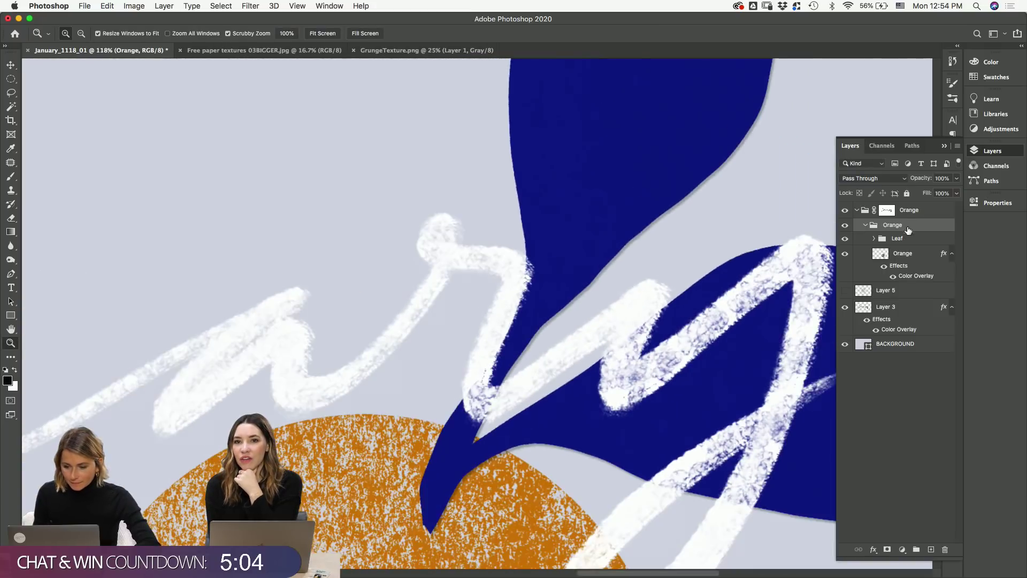
pyautogui.click(886, 211)
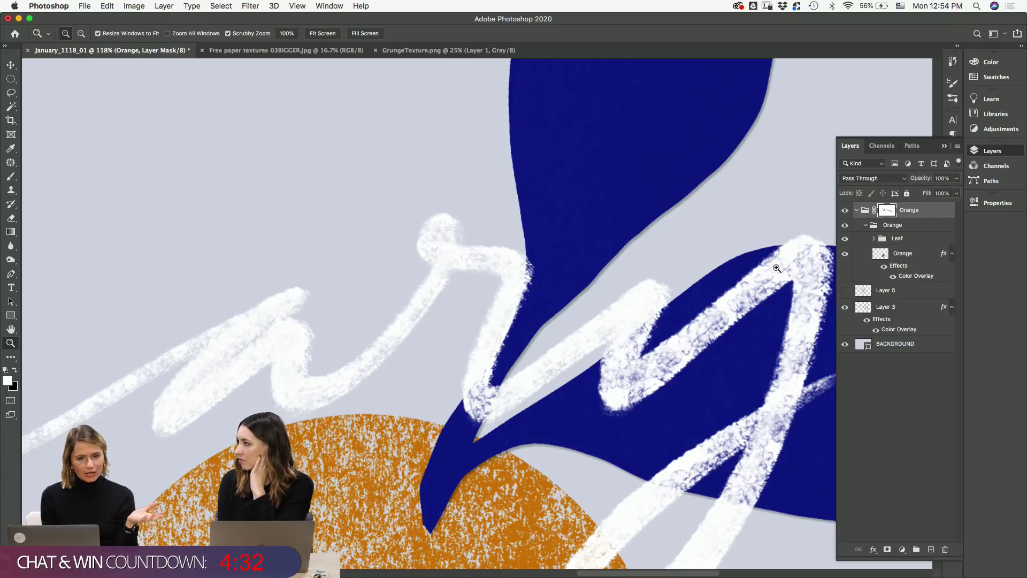
pyautogui.click(897, 227)
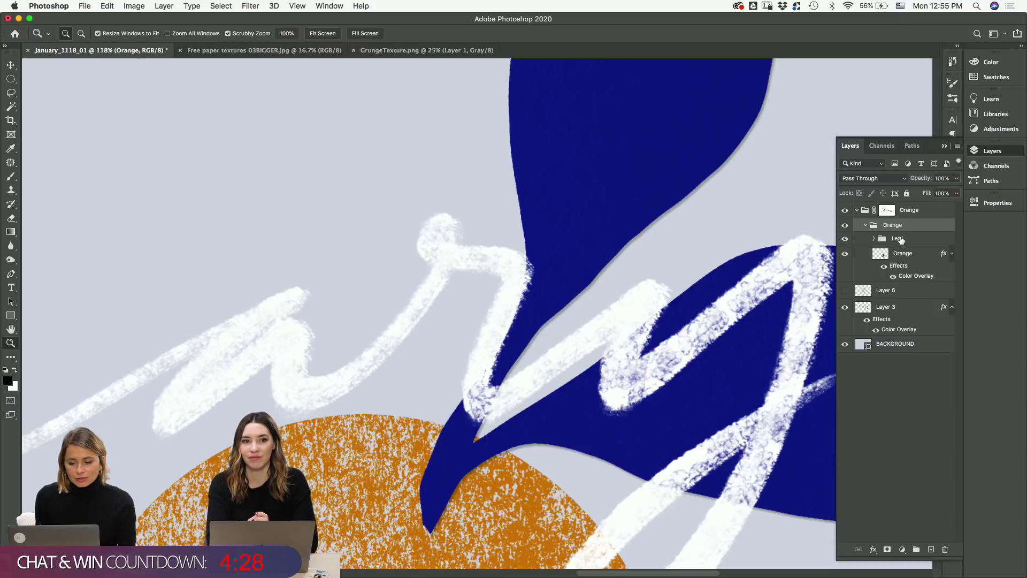
pyautogui.press('v')
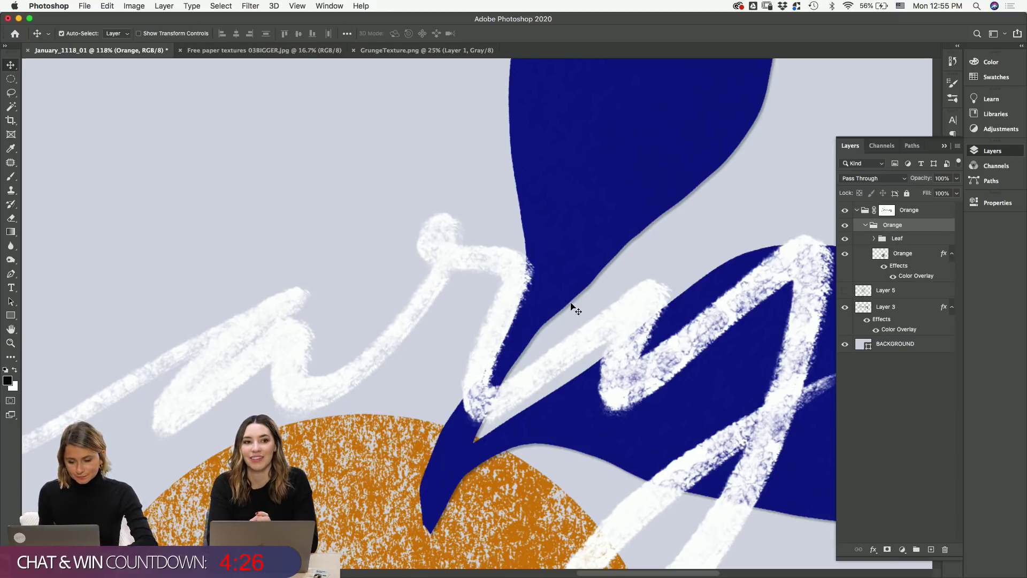
pyautogui.click(886, 210)
pyautogui.press('b')
pyautogui.press('x')
pyautogui.rightClick(404, 276)
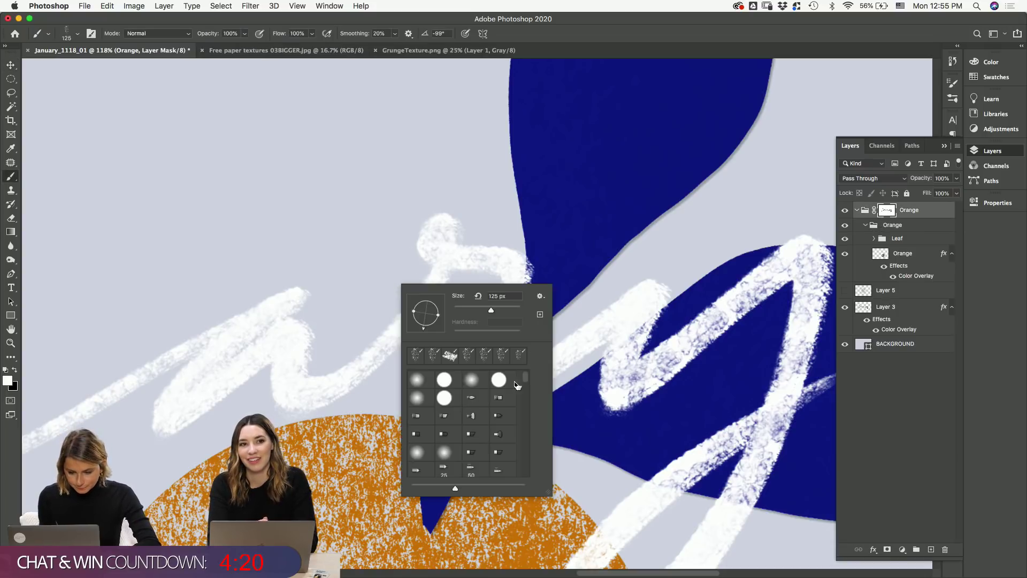
pyautogui.click(498, 379)
pyautogui.click(470, 309)
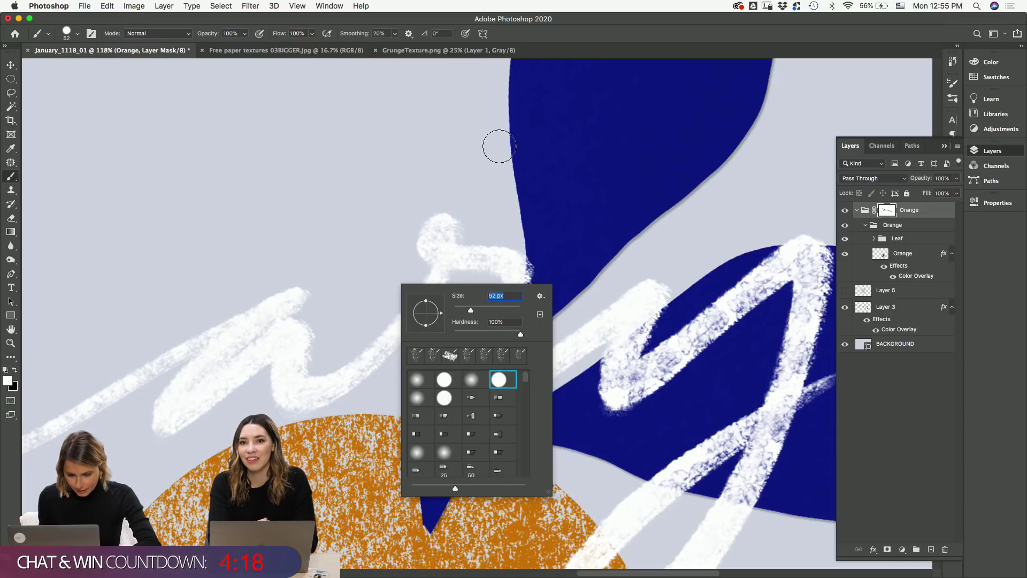
pyautogui.press('Return')
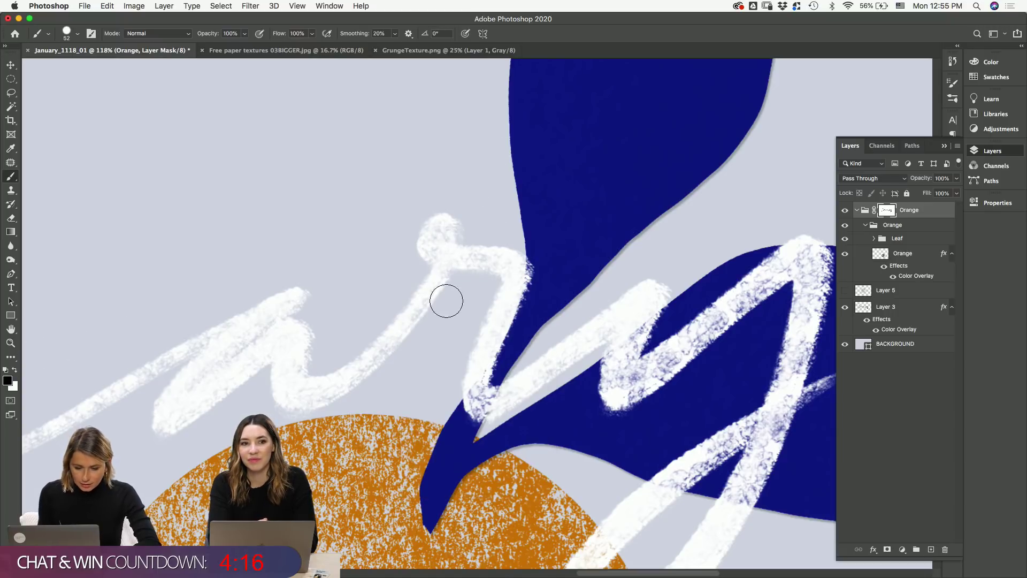
# - Paint white on the outer Orange group's mask along the stem so the blue leaf passes over the letter r
pyautogui.press('x')
pyautogui.moveTo(544, 289); pyautogui.dragTo(473, 402)
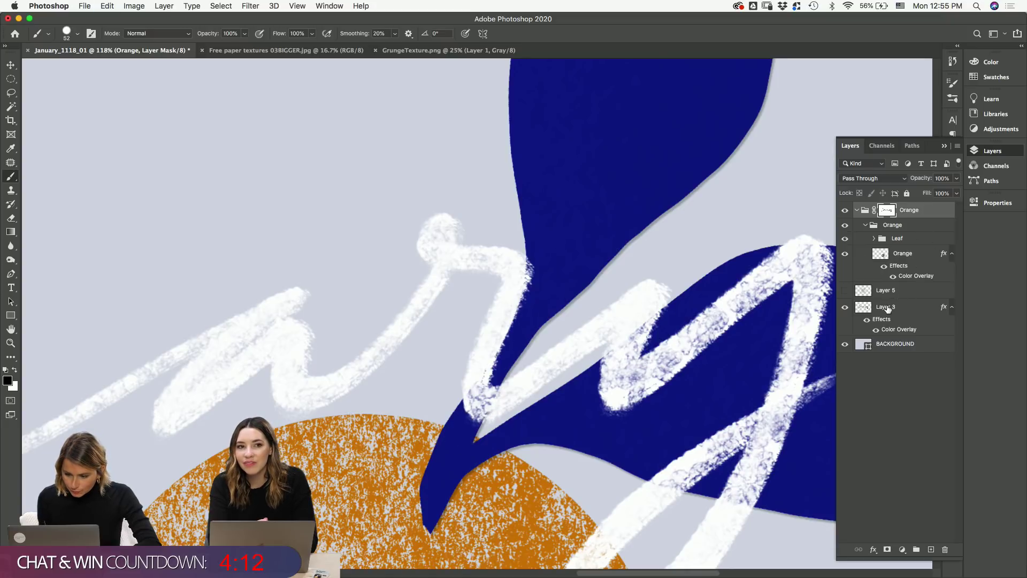
pyautogui.keyDown('alt'); pyautogui.click(885, 210); pyautogui.keyUp('alt')
pyautogui.keyDown('alt'); pyautogui.click(885, 210); pyautogui.keyUp('alt')
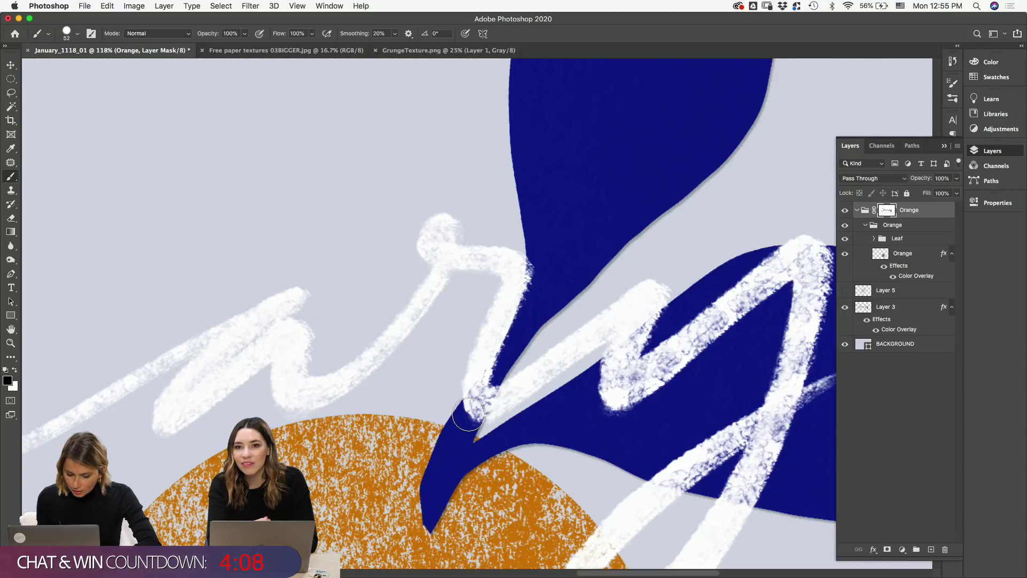
pyautogui.press('x')
pyautogui.moveTo(479, 398); pyautogui.dragTo(515, 338)
pyautogui.press('super+z')
pyautogui.moveTo(478, 406)
pyautogui.mouseDown()
pyautogui.moveTo(471, 415)
pyautogui.moveTo(527, 315)
pyautogui.moveTo(460, 428)
pyautogui.moveTo(494, 385)
pyautogui.moveTo(537, 289)
pyautogui.mouseUp()
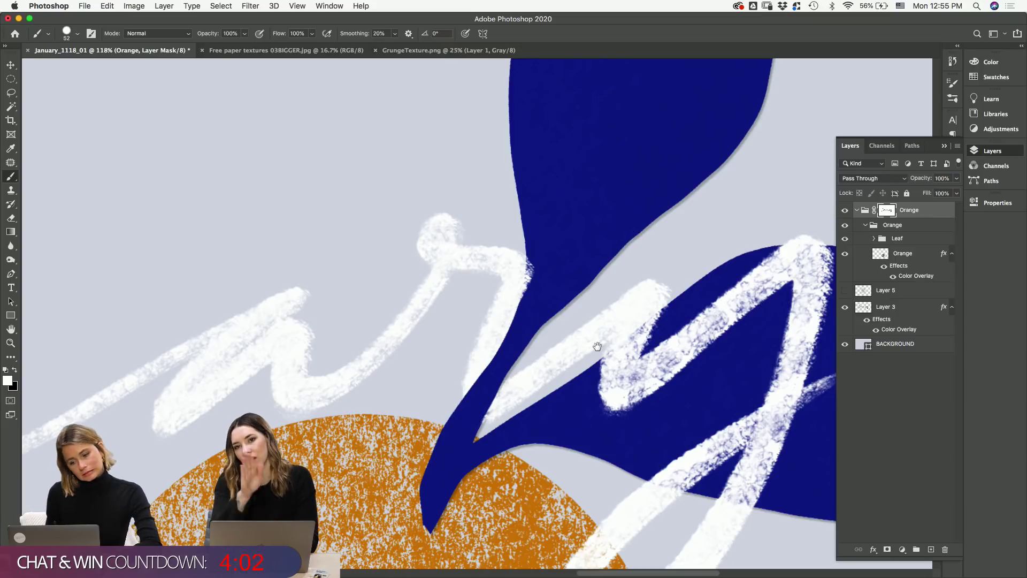
# - Examine how the leaves and lettering interweave, both close up and across the whole January composition
pyautogui.scroll(-5, 597, 346)
pyautogui.hscroll(5, 598, 347)
pyautogui.press('super+minus')
pyautogui.press('super+minus')
pyautogui.press('super+minus')
pyautogui.press('super+minus')
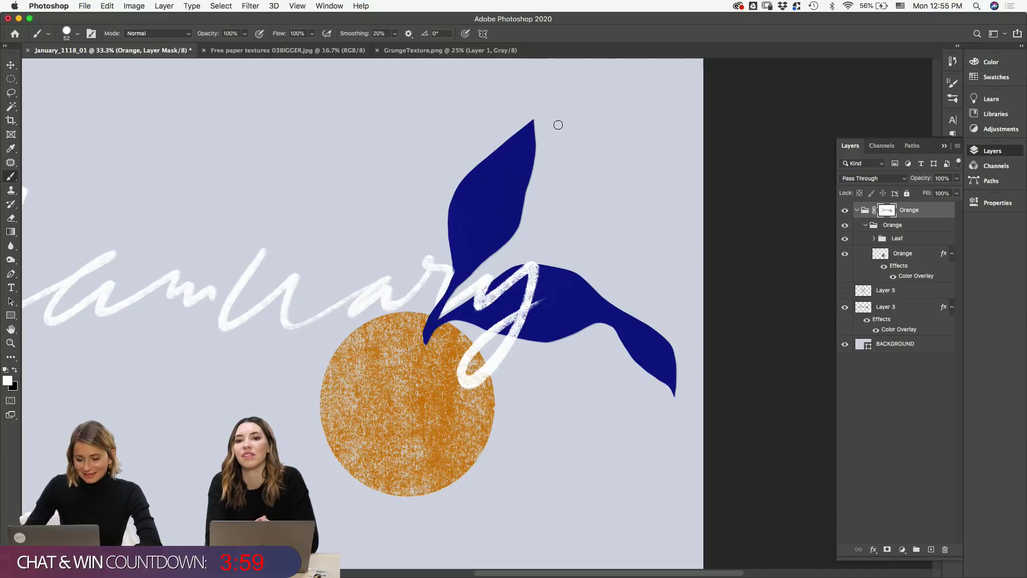
pyautogui.press('z')
pyautogui.moveTo(457, 284)
pyautogui.mouseDown()
pyautogui.moveTo(535, 366)
pyautogui.moveTo(513, 357)
pyautogui.moveTo(590, 337)
pyautogui.moveTo(451, 210)
pyautogui.moveTo(443, 280)
pyautogui.mouseUp()
pyautogui.press('b')
pyautogui.press('super+minus')
pyautogui.press('super+minus')
pyautogui.press('super+minus')
pyautogui.press('super+minus')
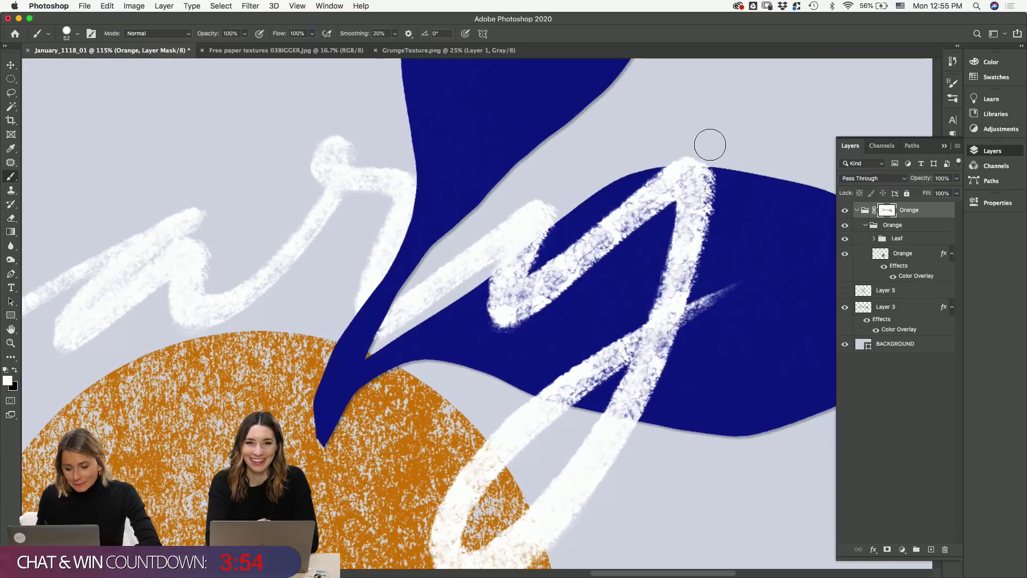
pyautogui.press('v')
pyautogui.press('super+minus')
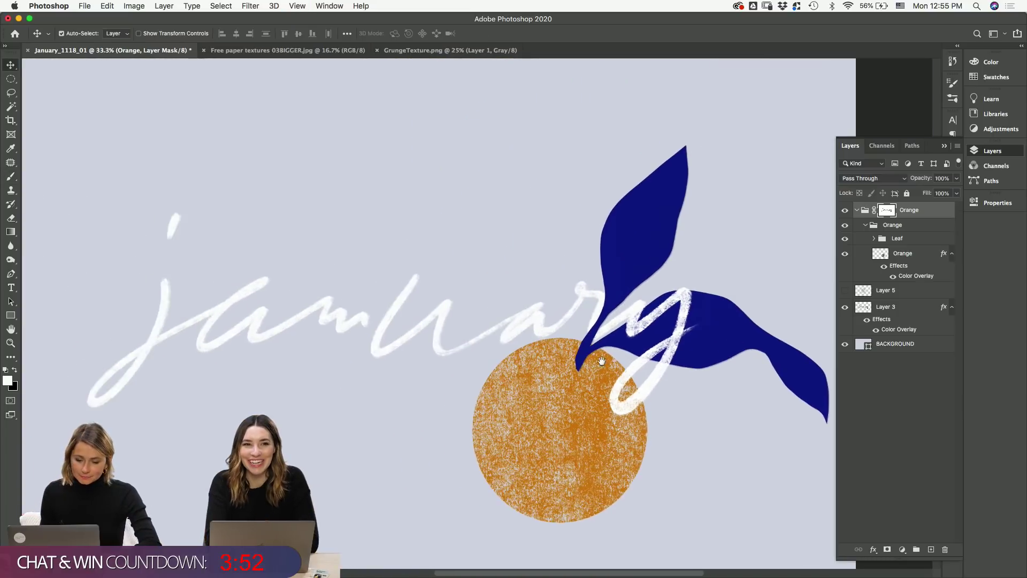
pyautogui.press('super+minus')
# - Save the document in Photoshop format as January_1118_01.psd in the MPS_Calendar folder under Documents, with Maximize Compatibility on
pyautogui.press('super+shift+s')
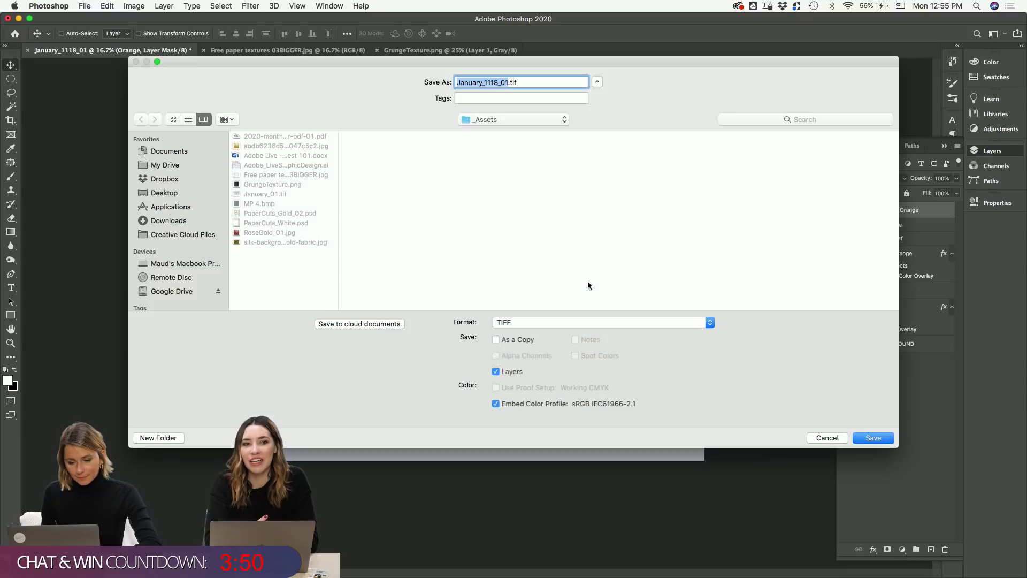
pyautogui.click(559, 323)
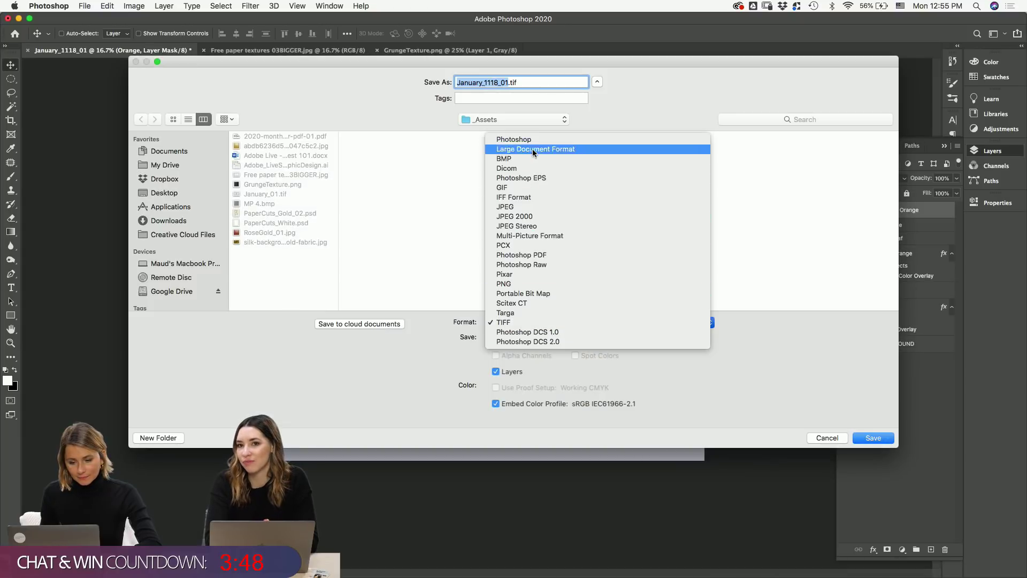
pyautogui.click(553, 171)
pyautogui.click(168, 166)
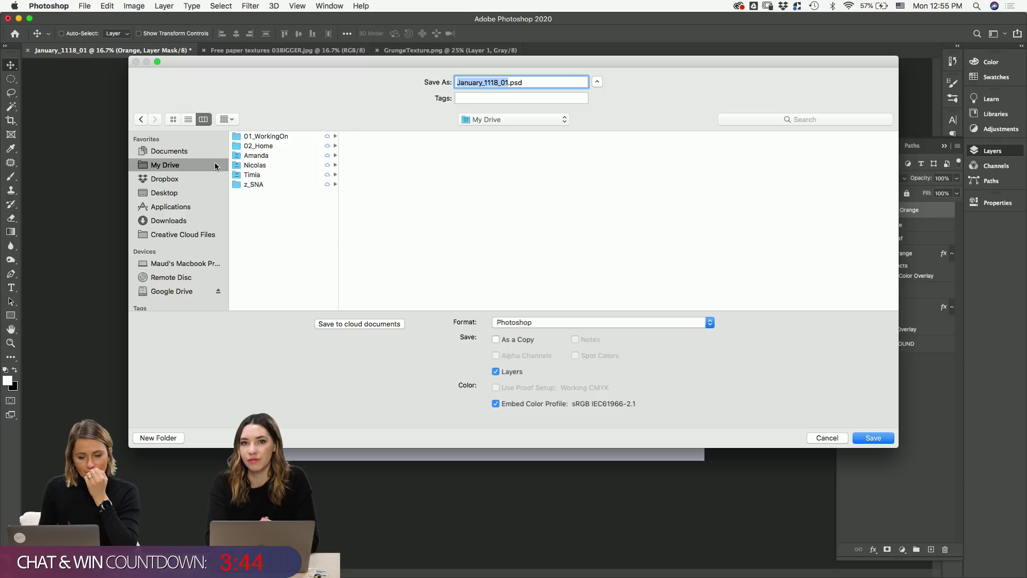
pyautogui.click(176, 152)
pyautogui.click(270, 146)
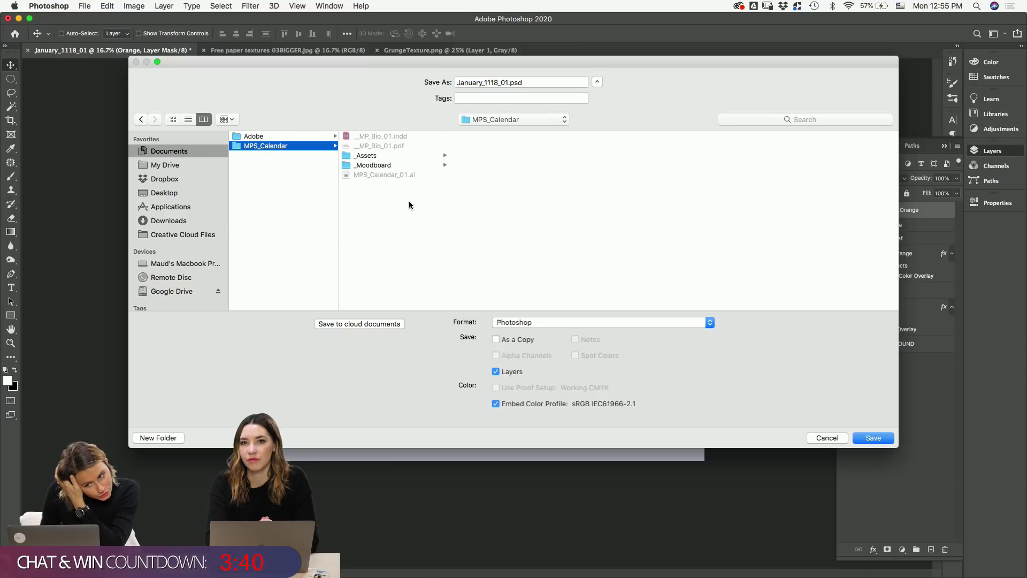
pyautogui.press('Return')
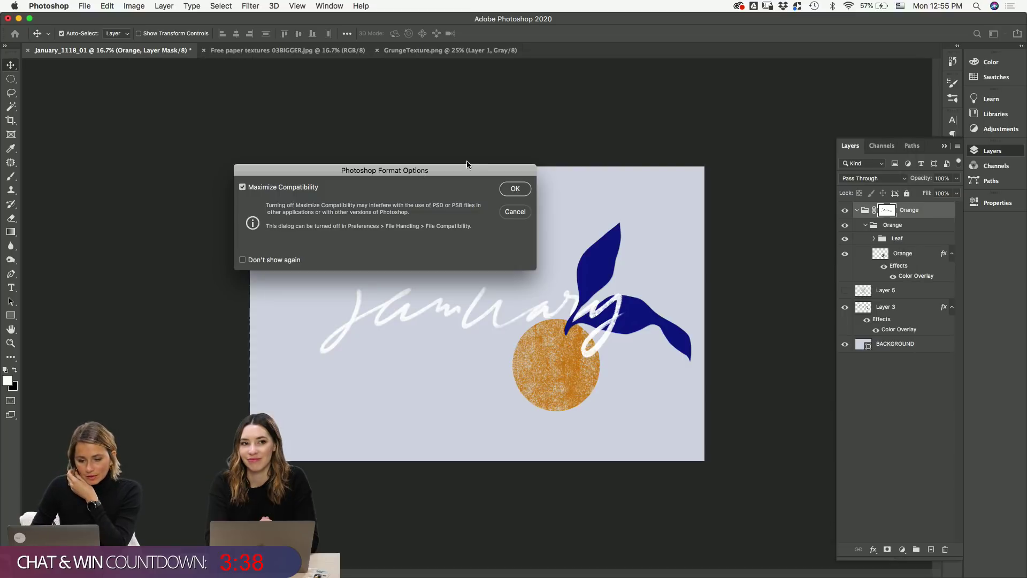
pyautogui.click(508, 193)
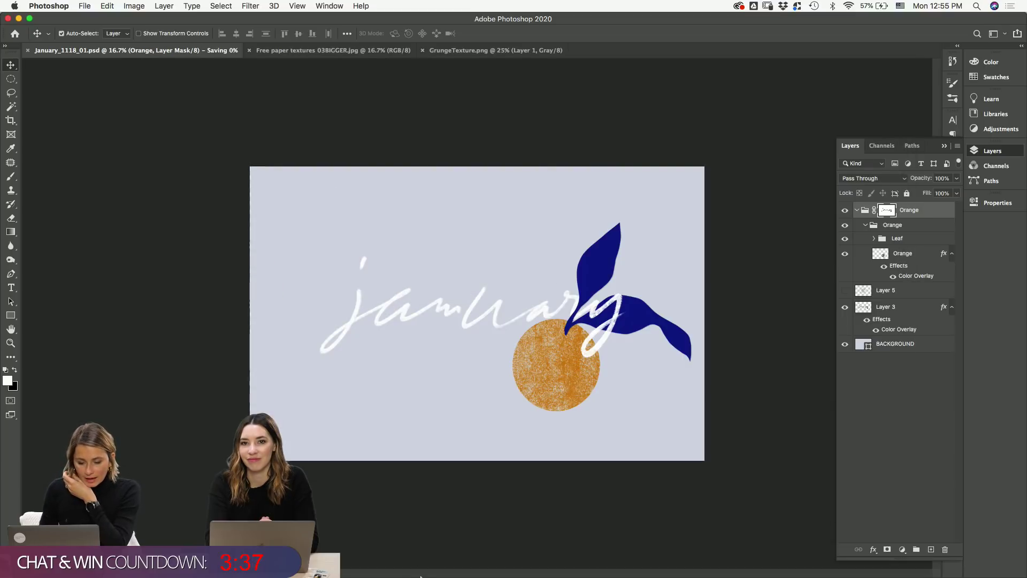
# - Switch to Finder and review the MPS_Calendar folder, its _Assets texture files and the preview of January_1118_01.psd
pyautogui.click(384, 572)
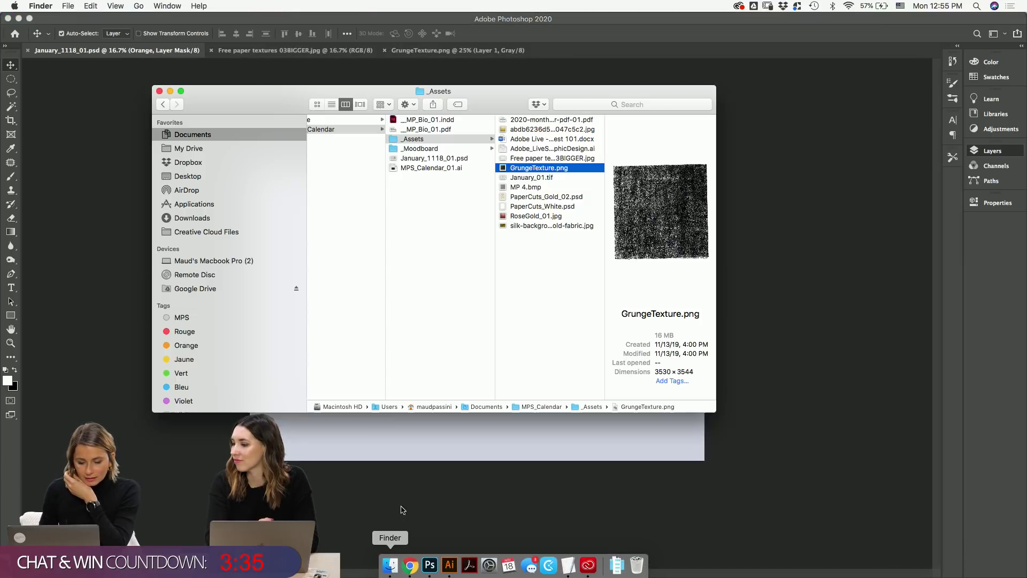
pyautogui.click(217, 138)
pyautogui.click(342, 129)
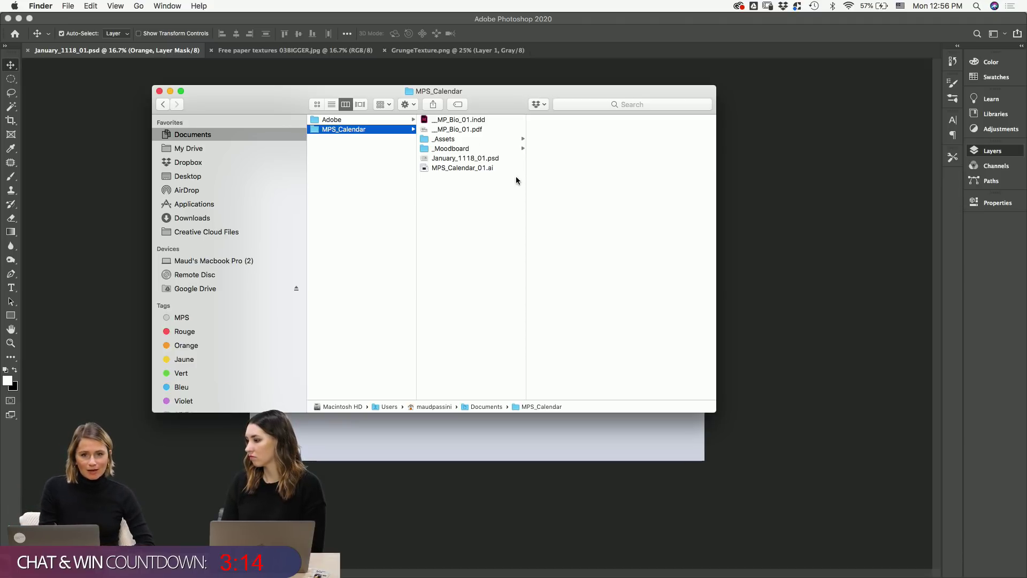
pyautogui.click(487, 139)
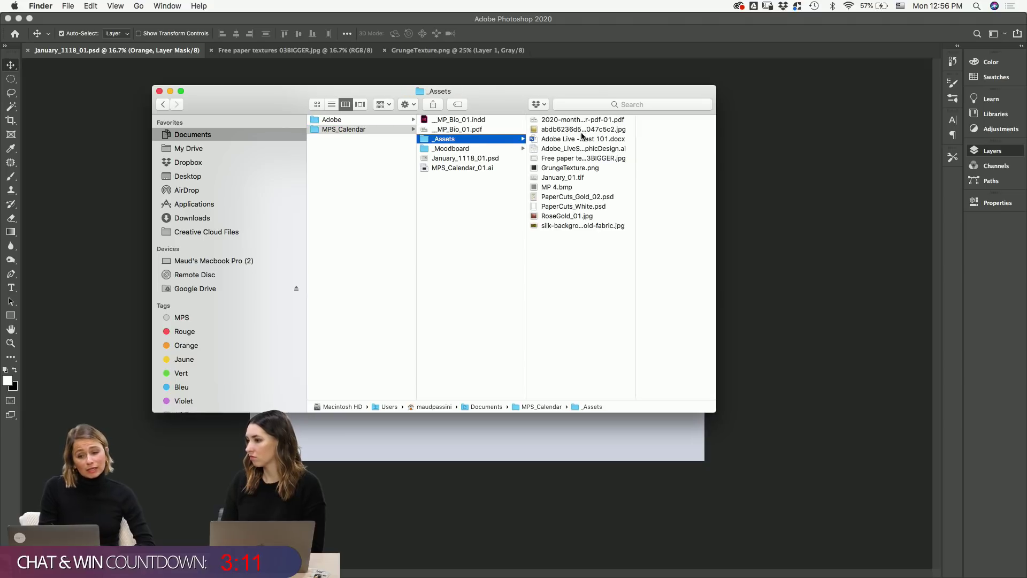
pyautogui.click(567, 180)
pyautogui.click(568, 168)
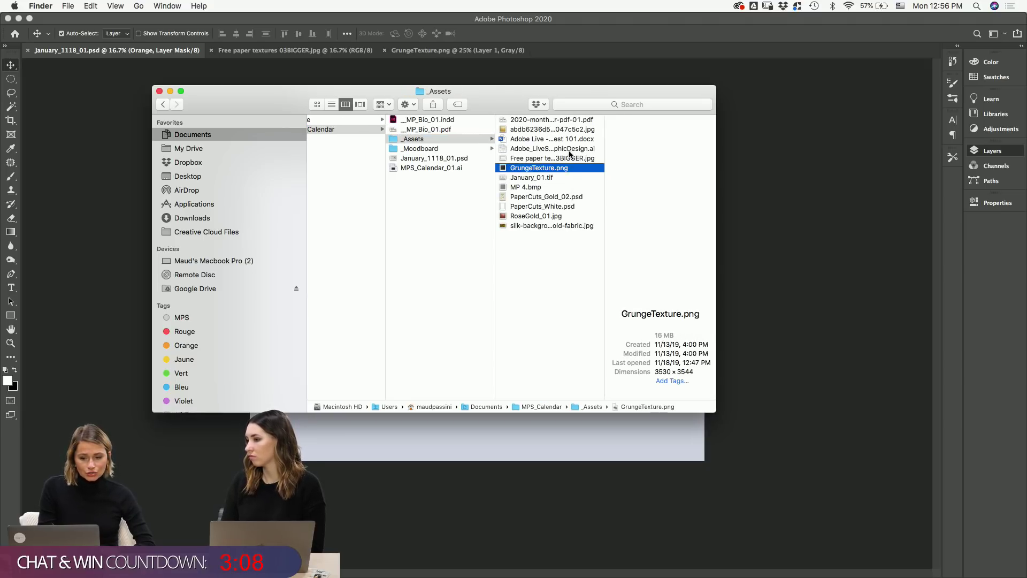
pyautogui.click(570, 156)
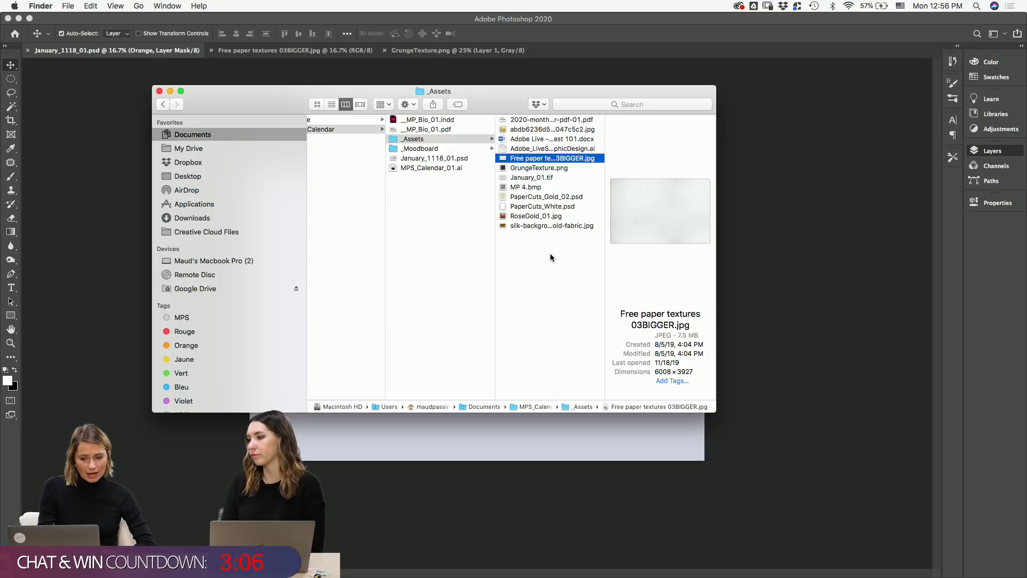
pyautogui.click(463, 193)
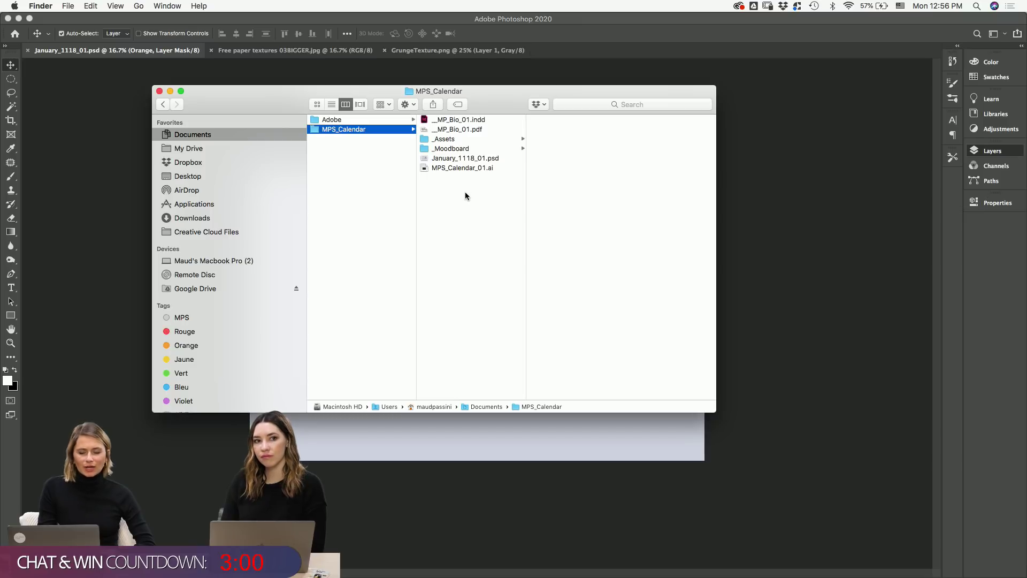
pyautogui.click(481, 157)
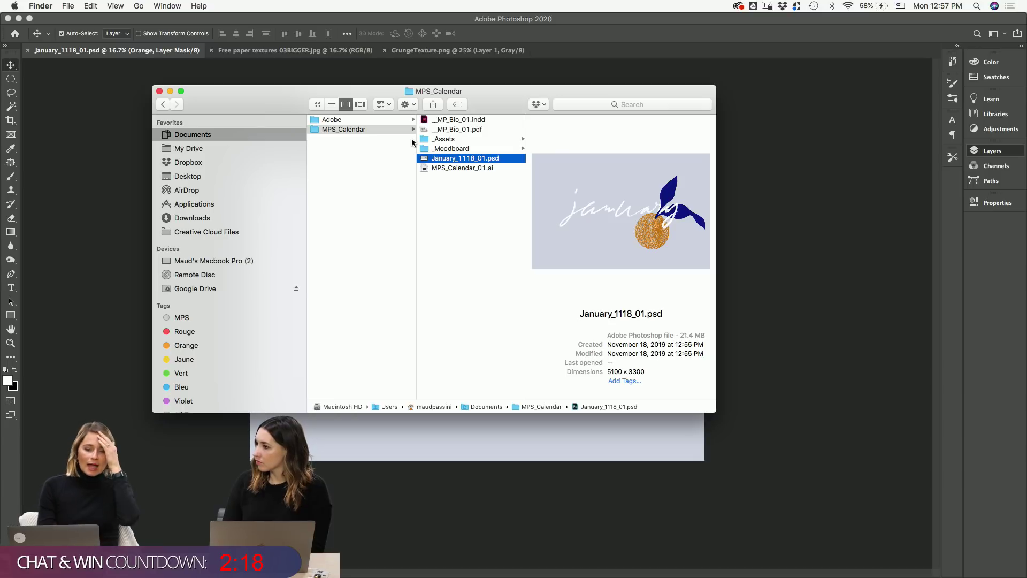
pyautogui.click(452, 225)
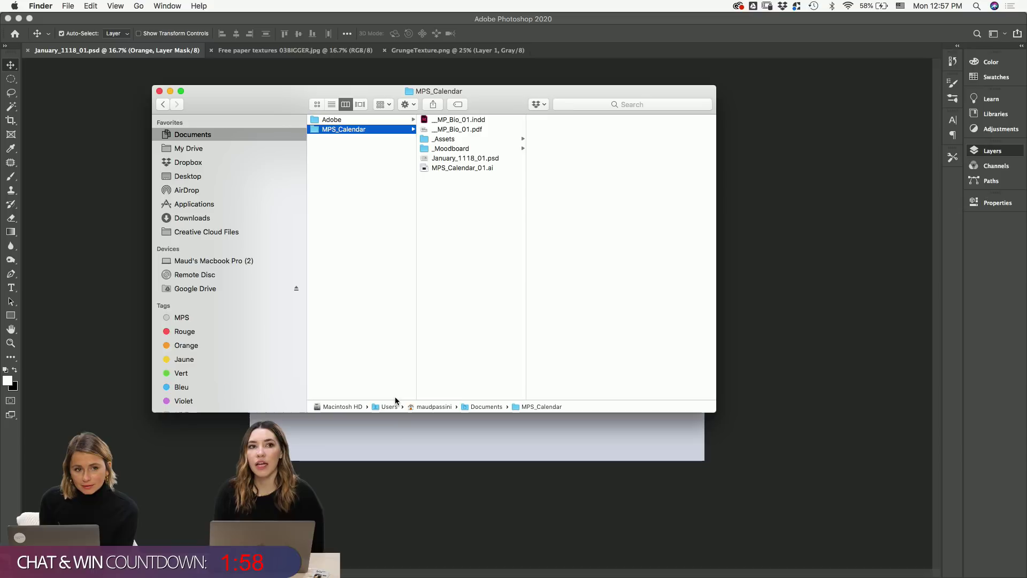
# - Switch back to Photoshop and make the inner Orange group active in the January document
pyautogui.click(411, 576)
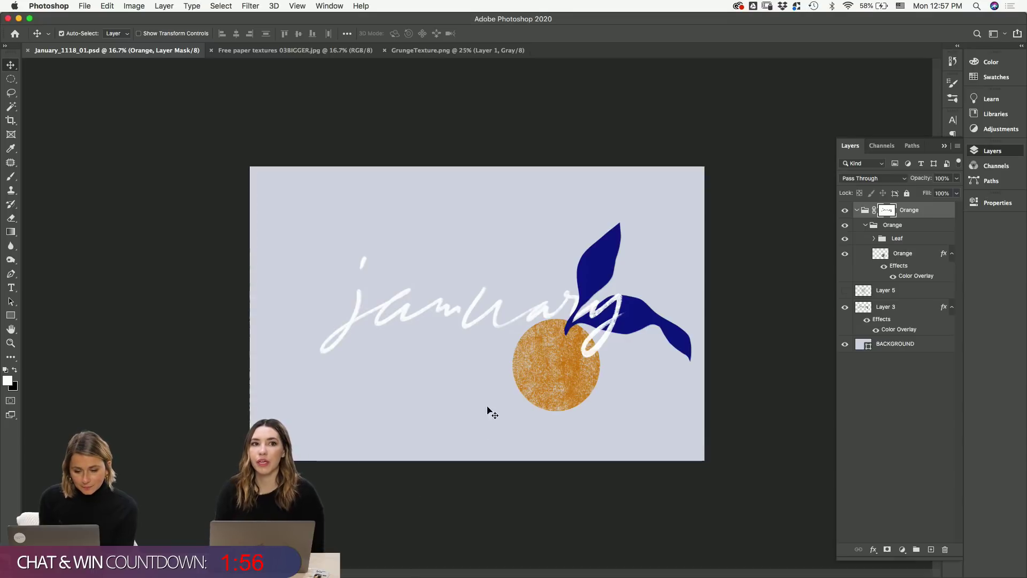
pyautogui.click(868, 225)
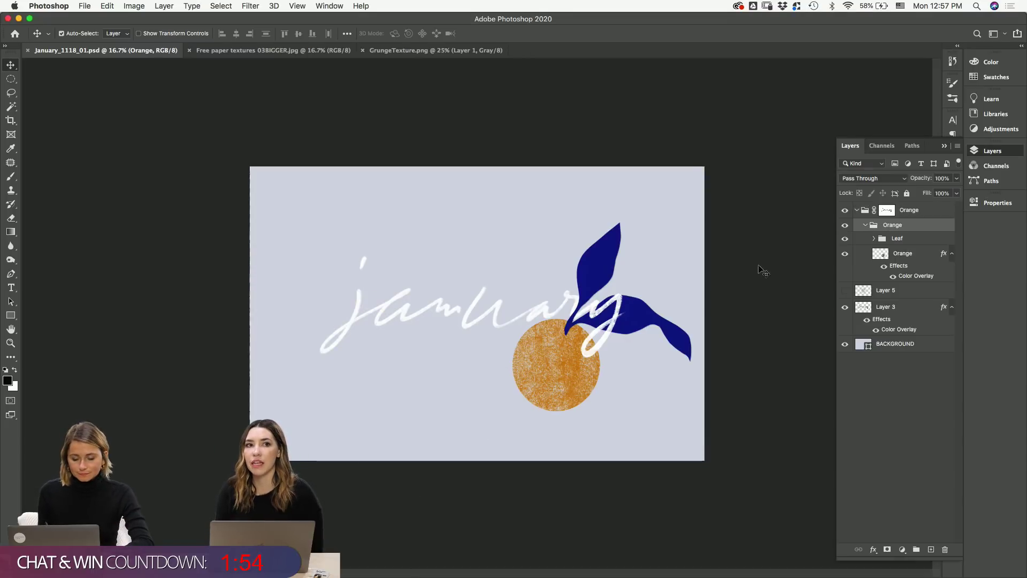
pyautogui.scroll(5, 568, 374)
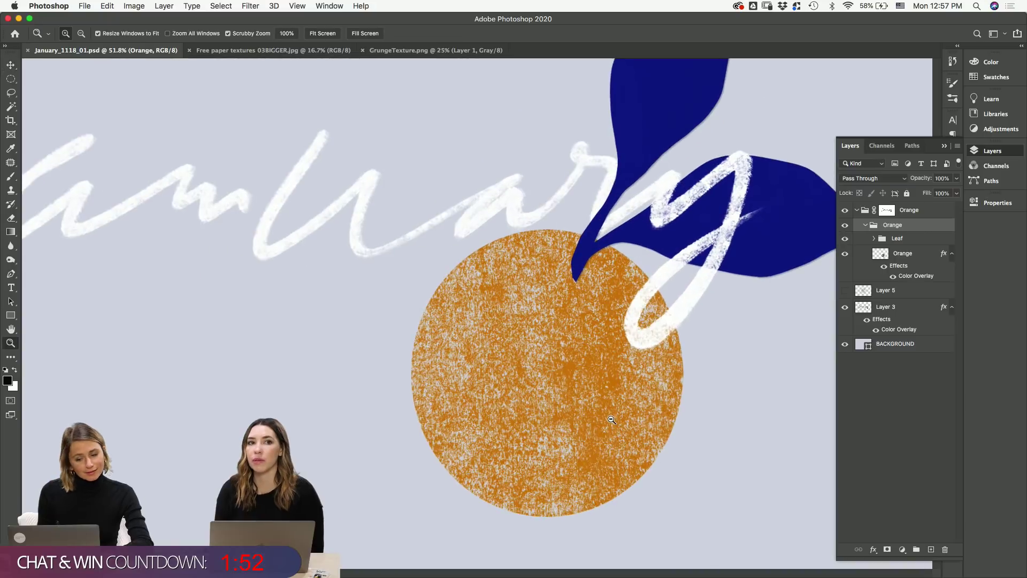
pyautogui.scroll(-4, 551, 210)
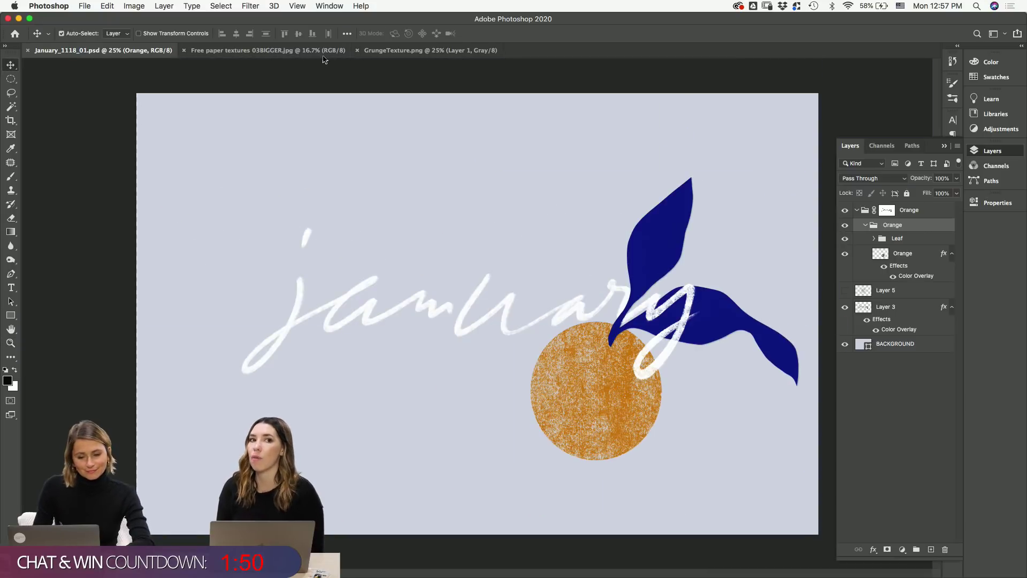
# - Copy a circular selection from the grunge texture on Layer 1 of GrungeTexture.png
pyautogui.click(319, 51)
pyautogui.click(387, 50)
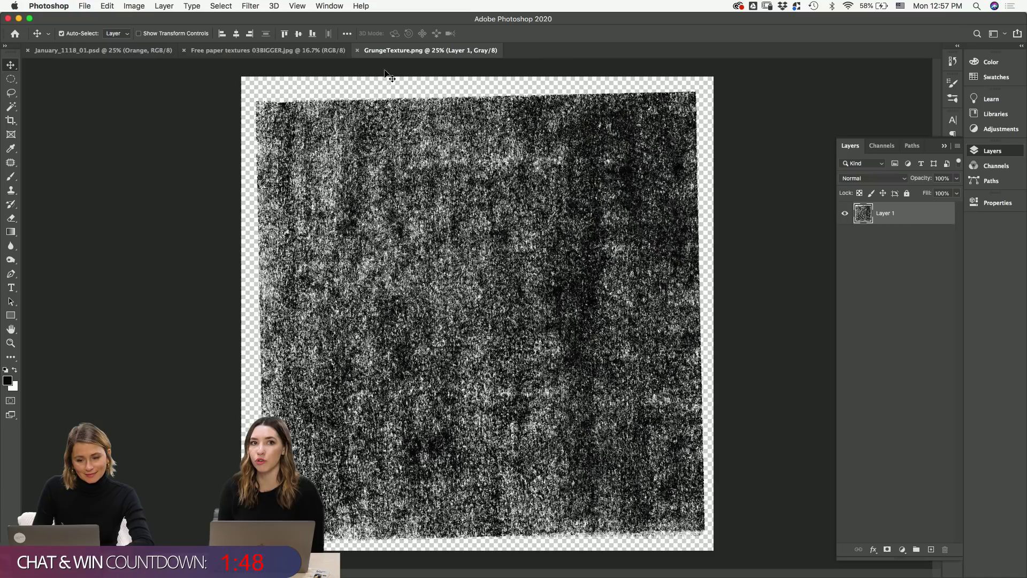
pyautogui.press('m')
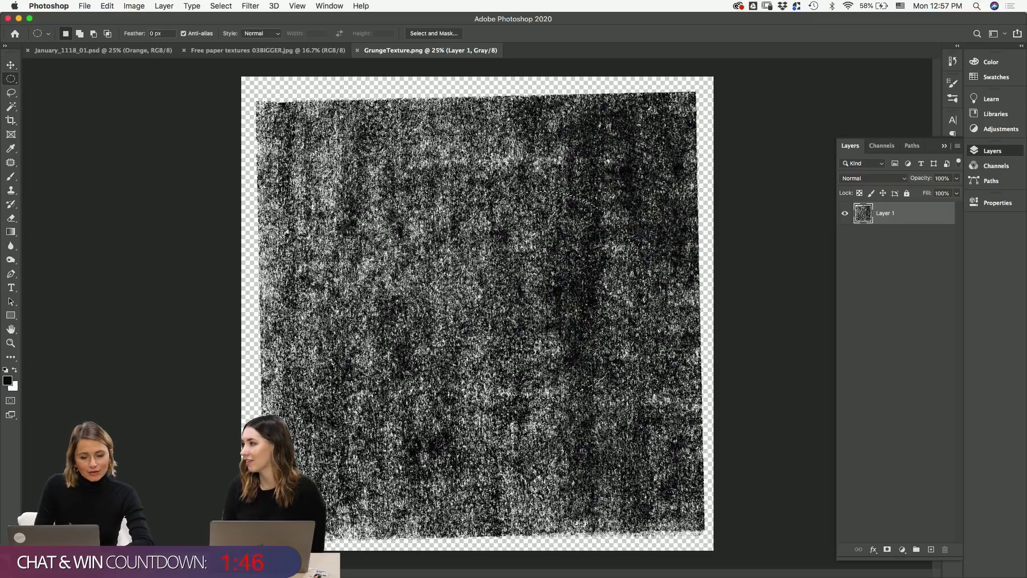
pyautogui.press('super+d')
pyautogui.moveTo(452, 181); pyautogui.dragTo(694, 375)
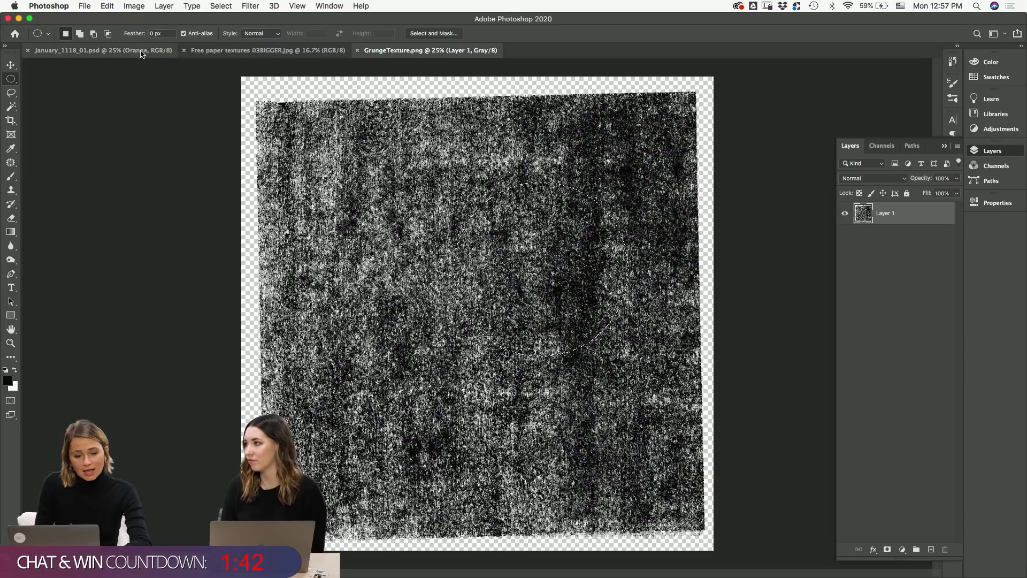
# - Paste the copied grunge circle into the January document, scale it to about 73%, and place it over the start of the lettering
pyautogui.click(102, 51)
pyautogui.press('super+v')
pyautogui.press('super+t')
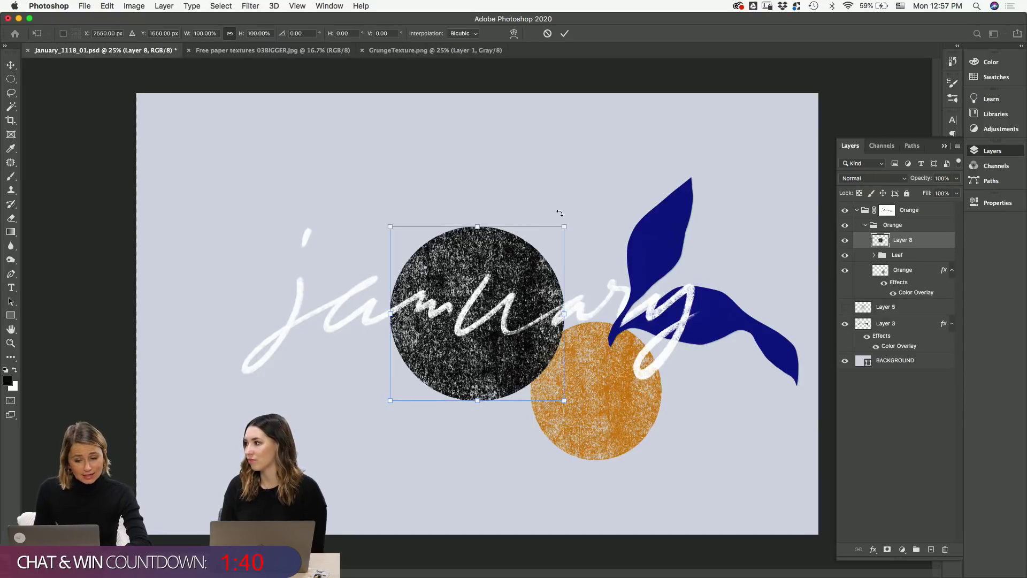
pyautogui.moveTo(557, 233); pyautogui.dragTo(517, 273)
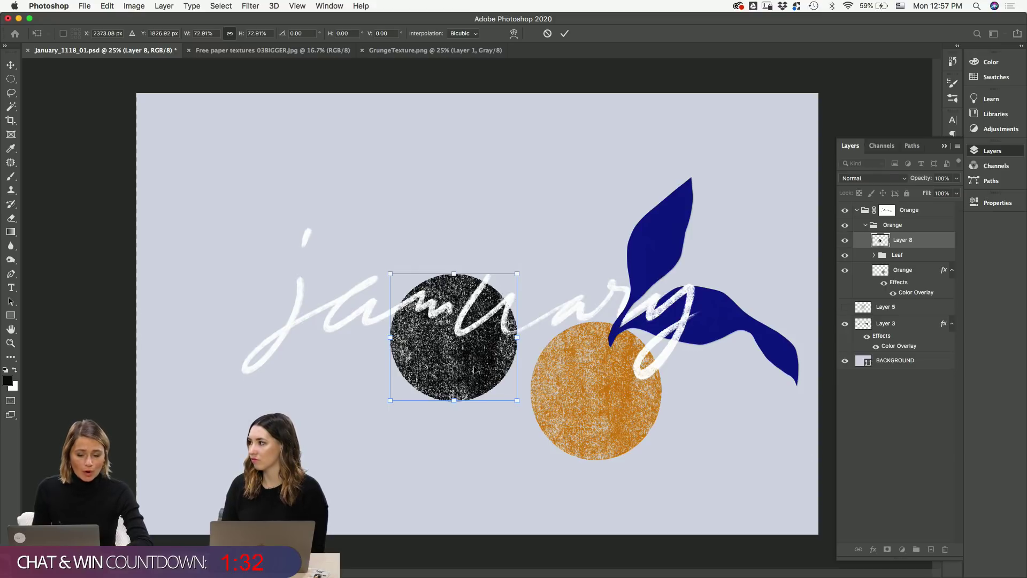
pyautogui.moveTo(474, 369); pyautogui.dragTo(250, 341)
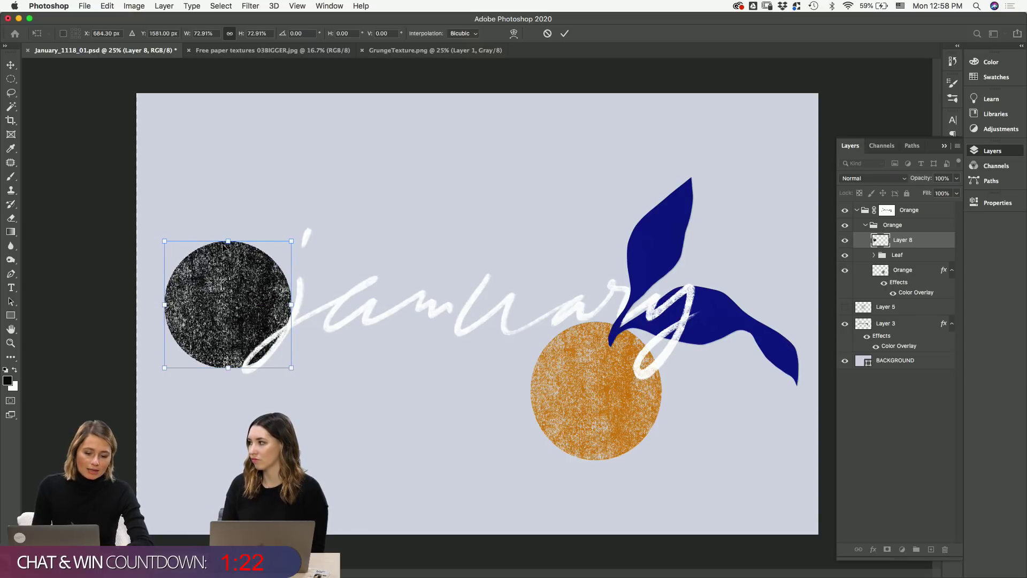
pyautogui.press('Return')
pyautogui.press('m')
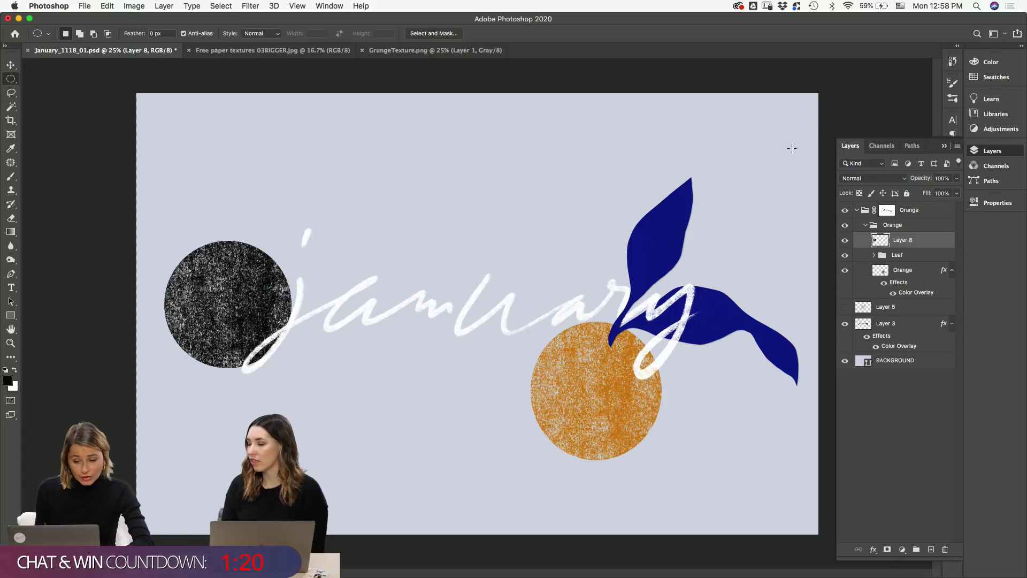
pyautogui.press('v')
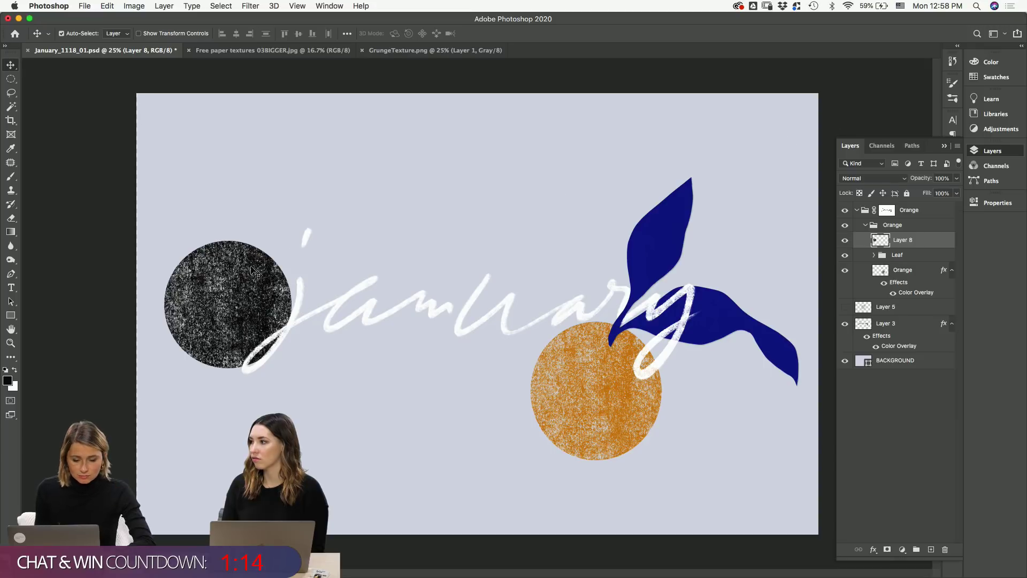
pyautogui.moveTo(249, 284); pyautogui.dragTo(251, 284)
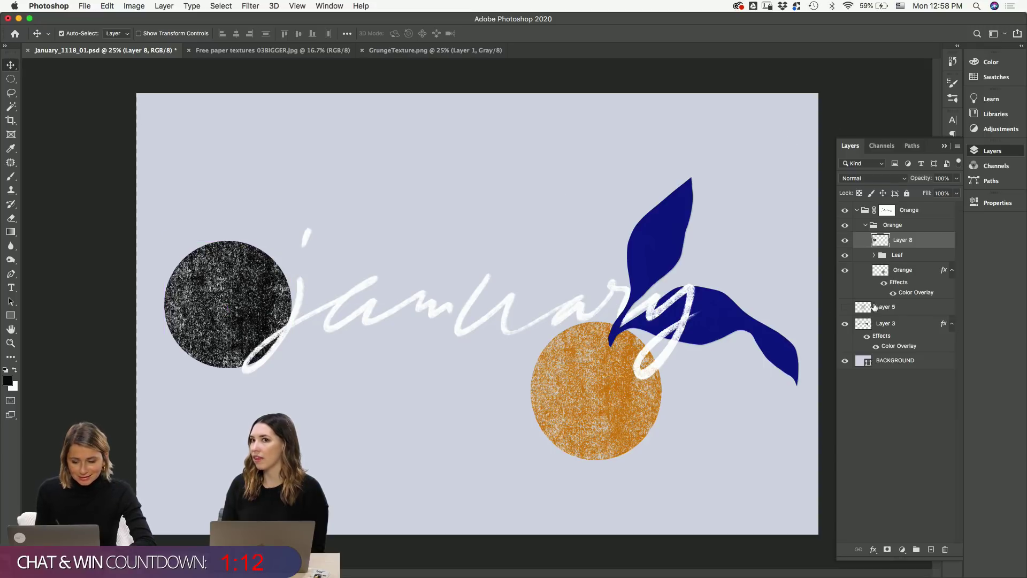
# - Move Layer 8 above the masked Orange group, copy the orange Color Overlay effect onto it, and shift the circle lower
pyautogui.moveTo(904, 242); pyautogui.dragTo(909, 206)
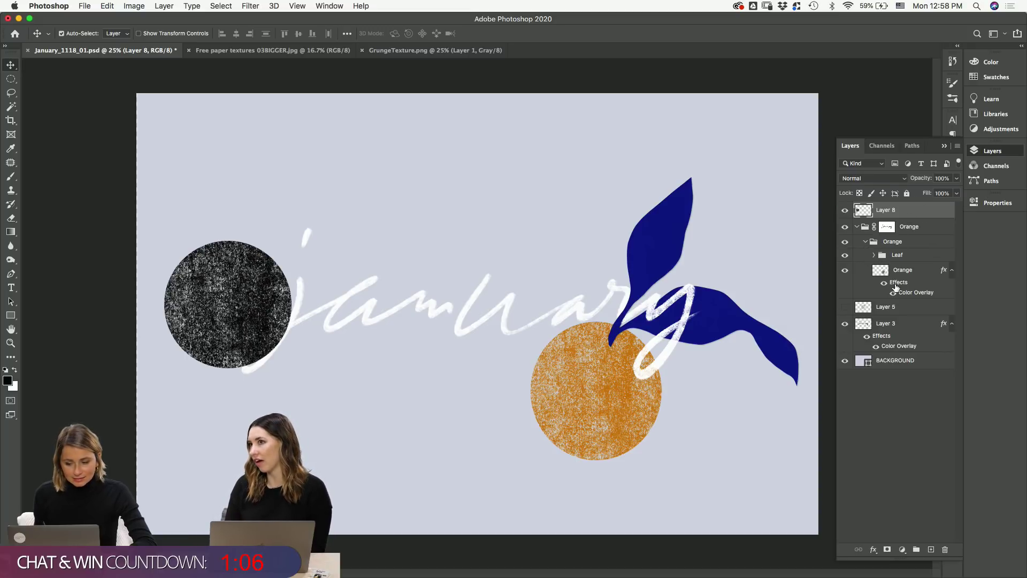
pyautogui.moveTo(896, 284); pyautogui.dragTo(890, 213)
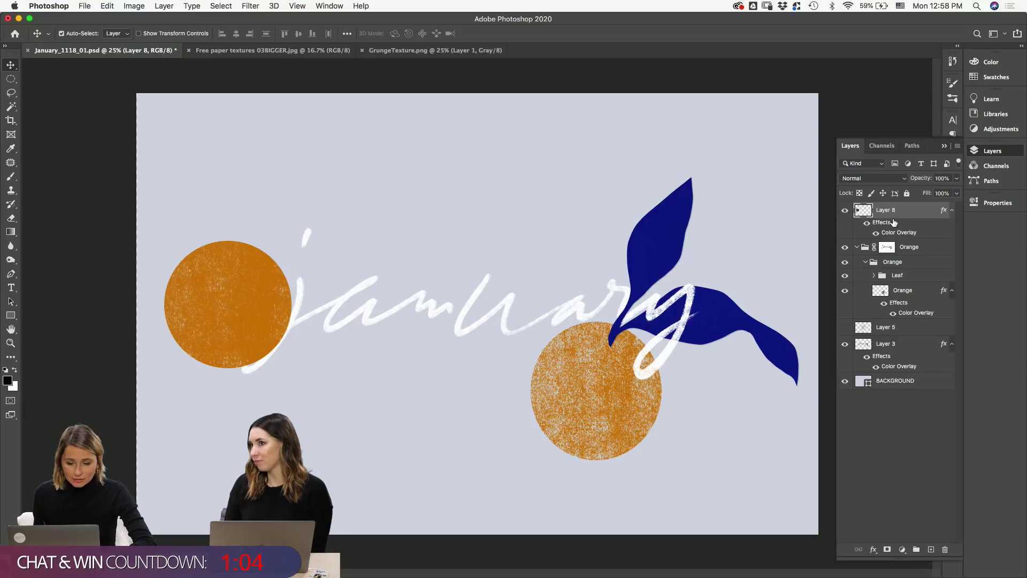
pyautogui.moveTo(221, 312); pyautogui.dragTo(221, 368)
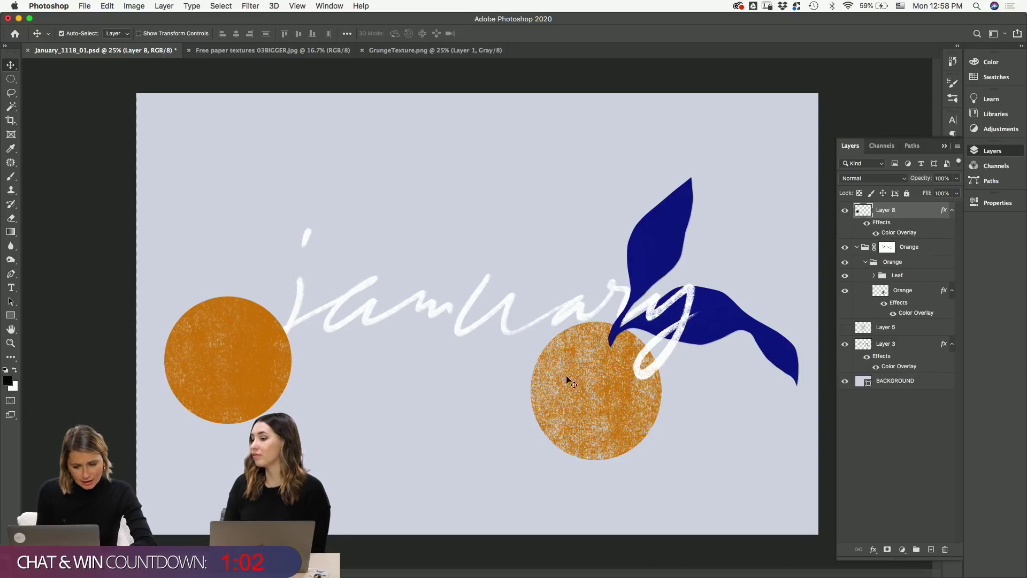
# - Duplicate the Orange texture layer in place inside the inner Orange group to make the original orange denser
pyautogui.click(600, 394)
pyautogui.press('super+z')
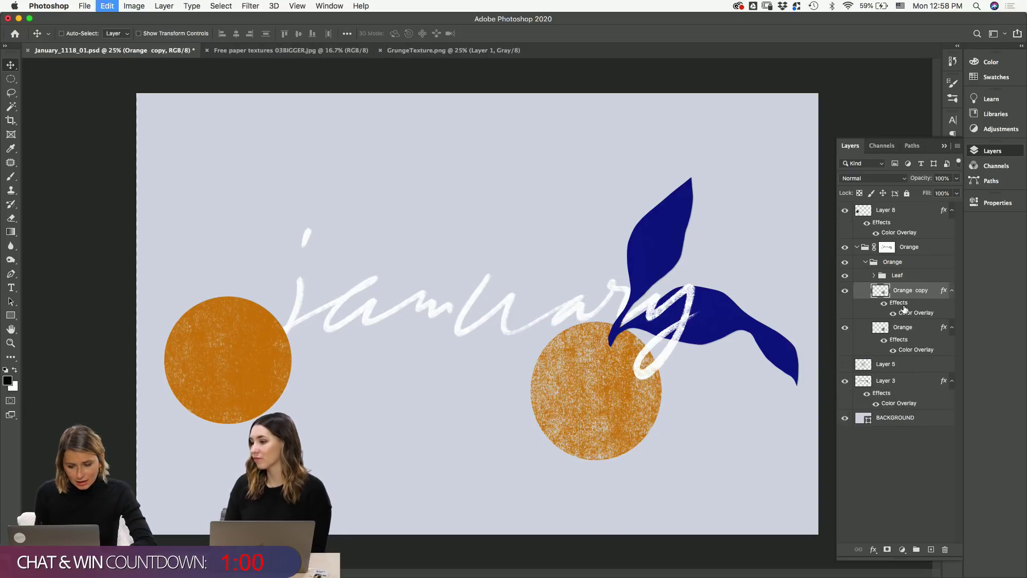
pyautogui.click(920, 294)
pyautogui.press('super+j')
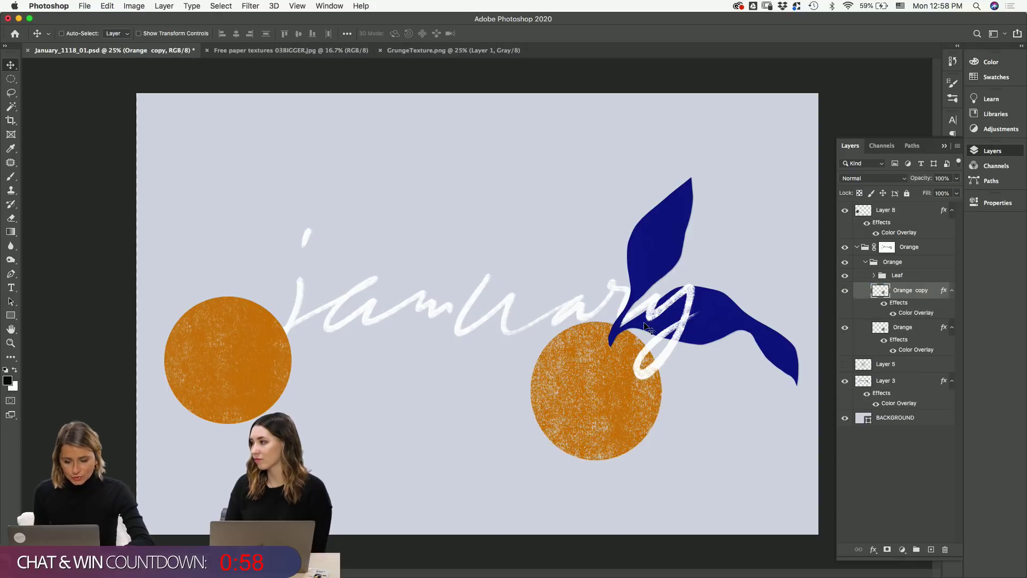
pyautogui.press('super+t')
pyautogui.moveTo(665, 338); pyautogui.dragTo(584, 428)
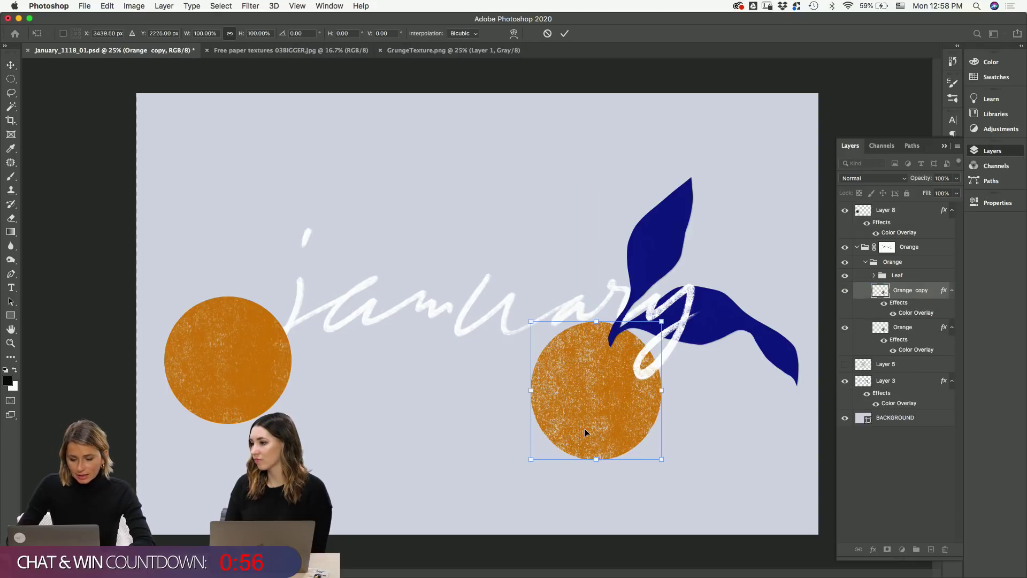
pyautogui.press('Return')
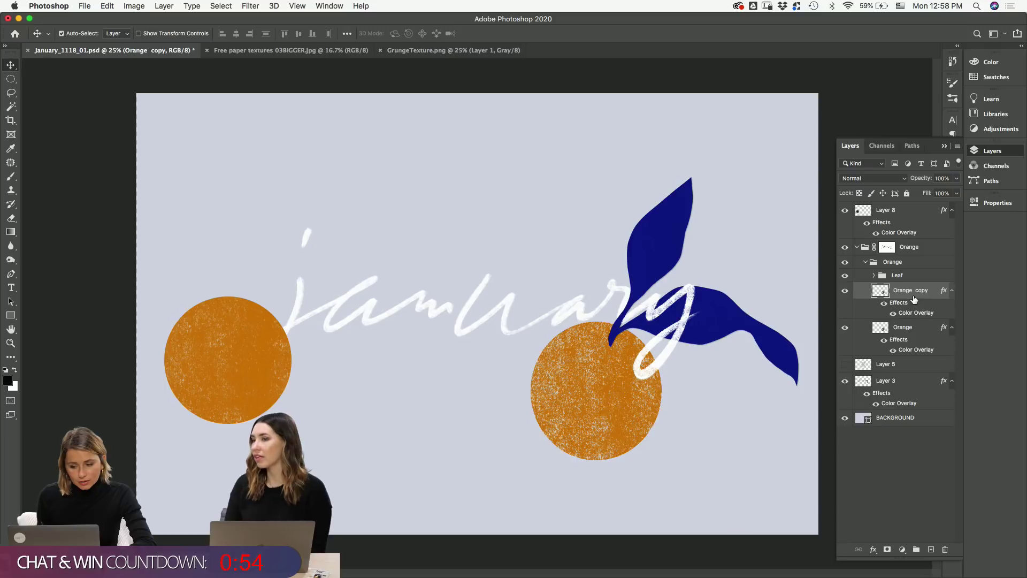
# - Scale the new orange circle on Layer 8 to about 82% and position it beside the stem of the j
pyautogui.click(904, 213)
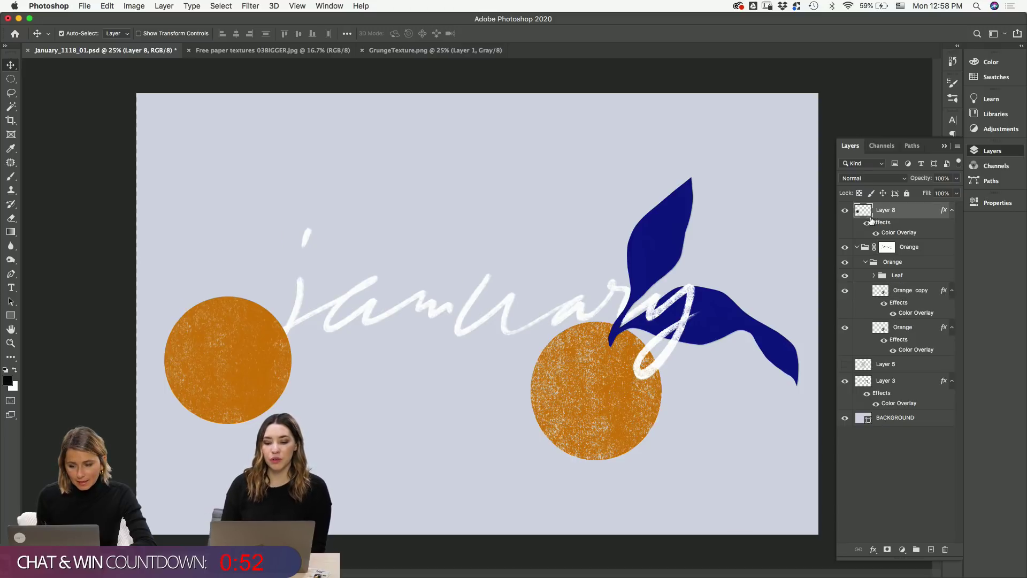
pyautogui.moveTo(240, 362); pyautogui.dragTo(245, 277)
pyautogui.hotkey('ctrl', 't')
pyautogui.moveTo(171, 213); pyautogui.dragTo(196, 237)
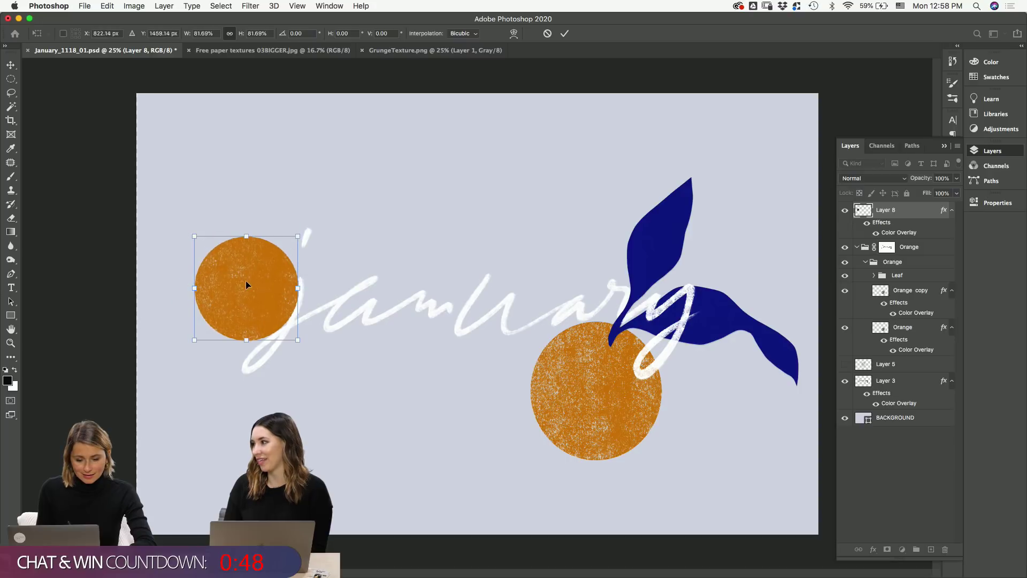
pyautogui.moveTo(245, 280); pyautogui.dragTo(236, 293)
pyautogui.press('Return')
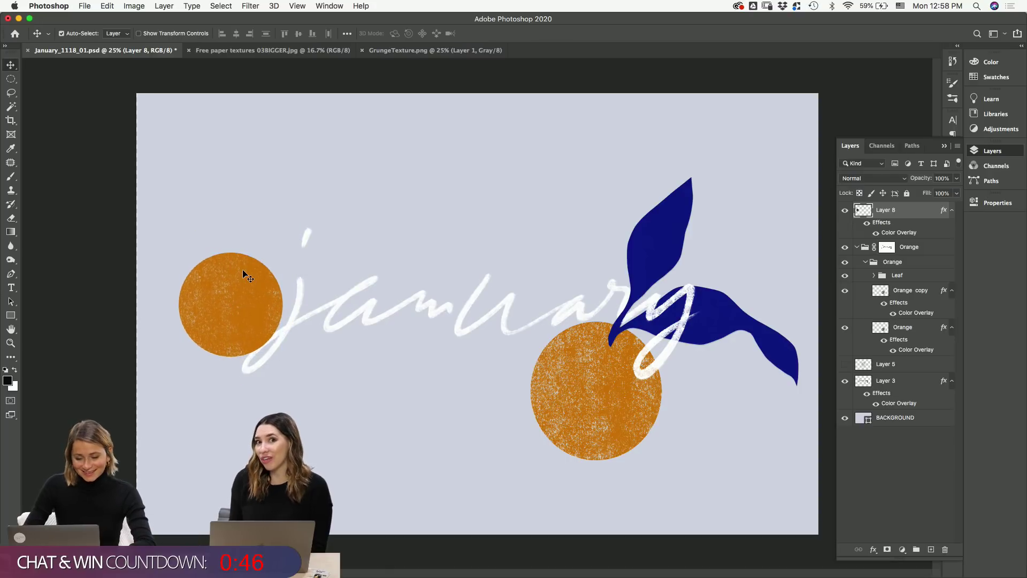
pyautogui.hotkey('shift', 'Right')
pyautogui.hotkey('shift', 'Right')
pyautogui.hotkey('shift', 'Down')
pyautogui.hotkey('shift', 'Down')
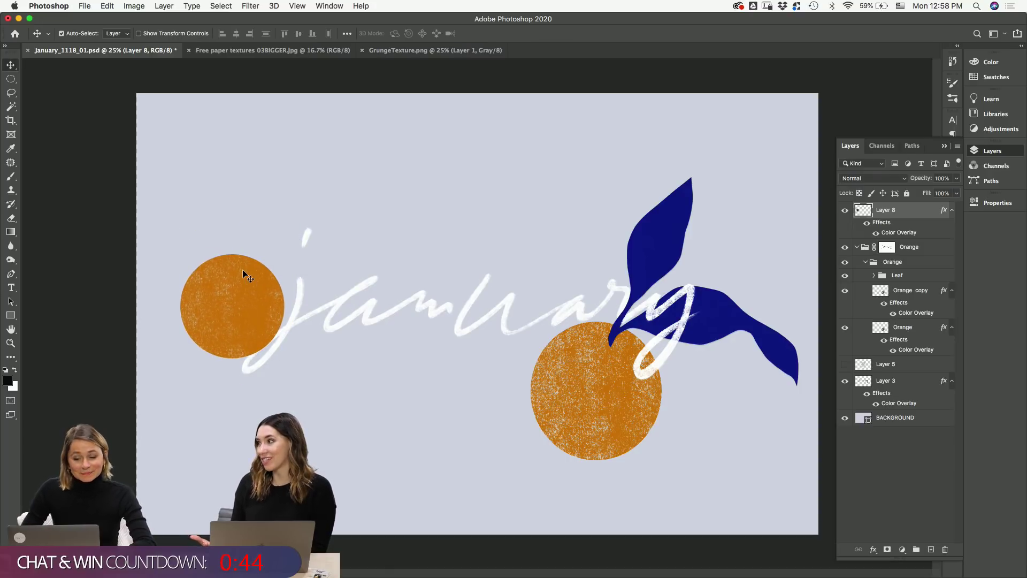
pyautogui.click(886, 247)
pyautogui.hotkey('ctrl', 't')
pyautogui.moveTo(804, 174); pyautogui.dragTo(796, 183)
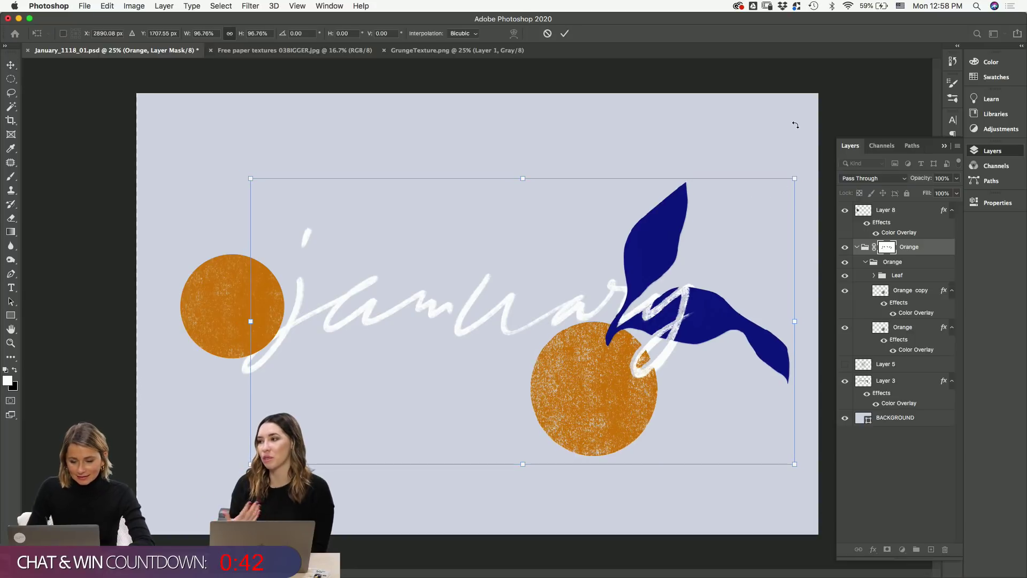
pyautogui.press('Return')
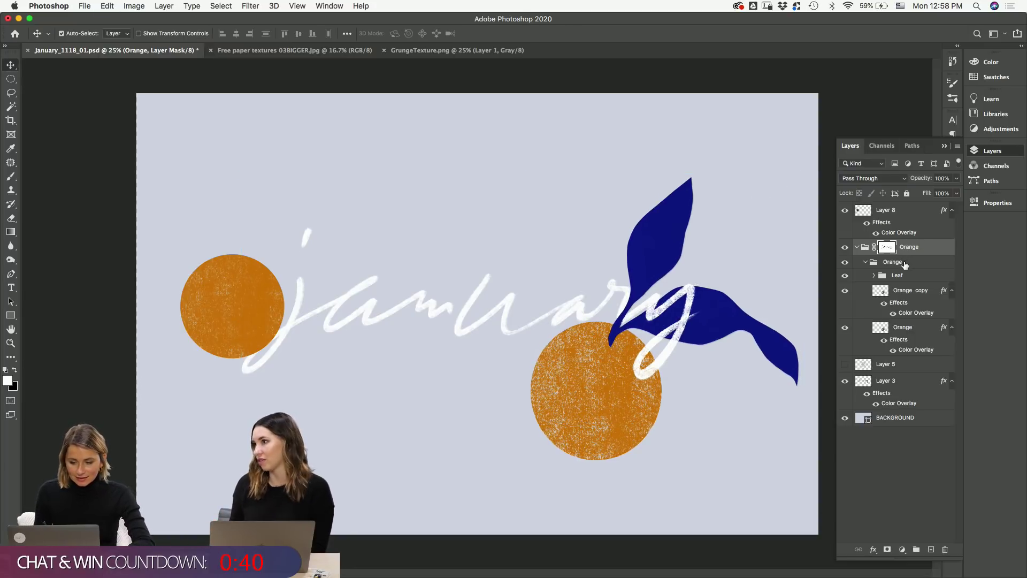
# - Scale down the inner Orange group with its leaves, keep it behind the letters r and y, and nudge the Layer 8 orange slightly upward
pyautogui.click(907, 262)
pyautogui.click(866, 262)
pyautogui.hotkey('ctrl', 't')
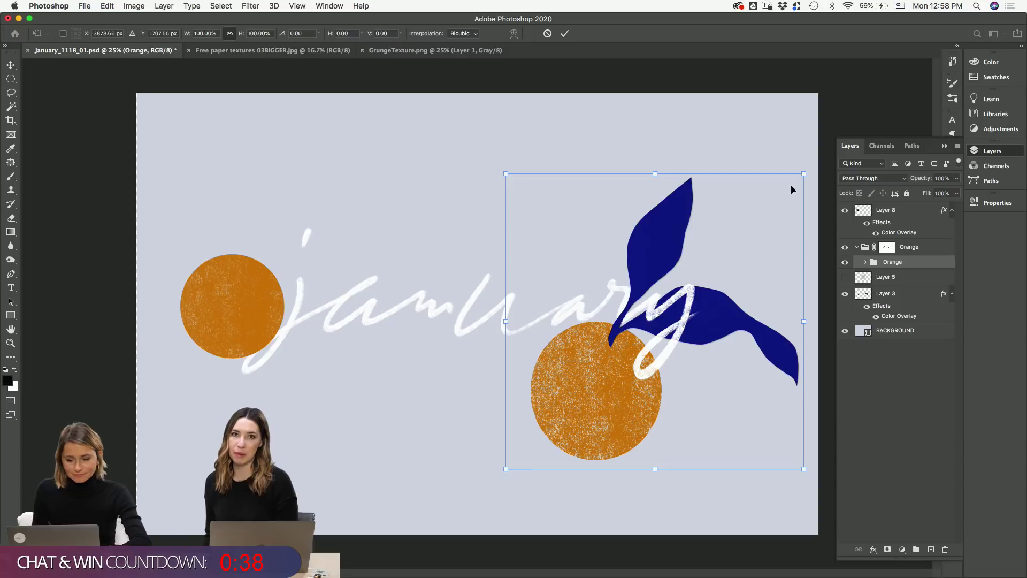
pyautogui.moveTo(800, 177); pyautogui.dragTo(768, 209)
pyautogui.moveTo(735, 262)
pyautogui.mouseDown()
pyautogui.moveTo(704, 256)
pyautogui.moveTo(741, 283)
pyautogui.moveTo(777, 262)
pyautogui.moveTo(715, 268)
pyautogui.moveTo(721, 248)
pyautogui.mouseUp()
pyautogui.press('Return')
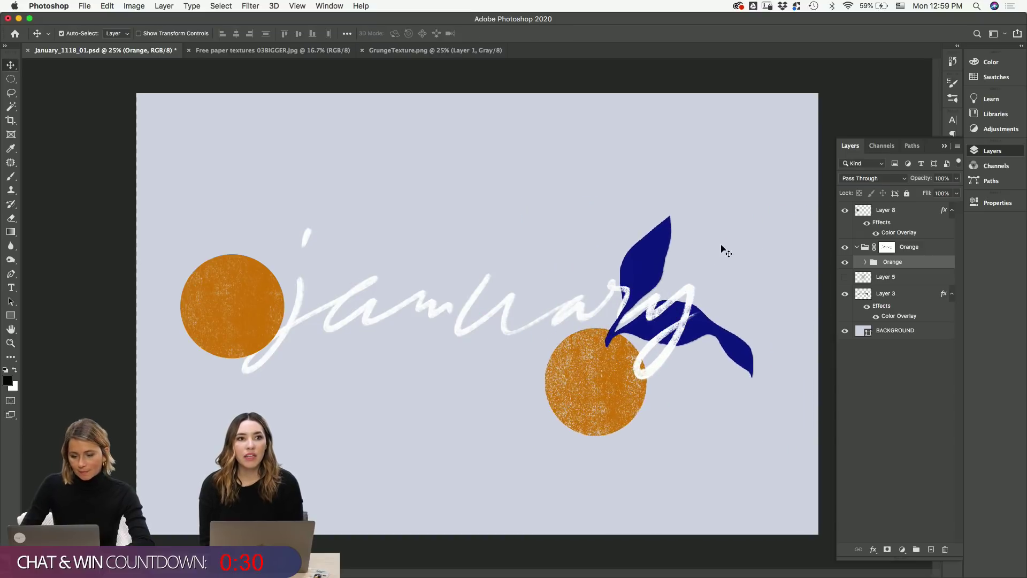
pyautogui.moveTo(264, 290); pyautogui.dragTo(257, 292)
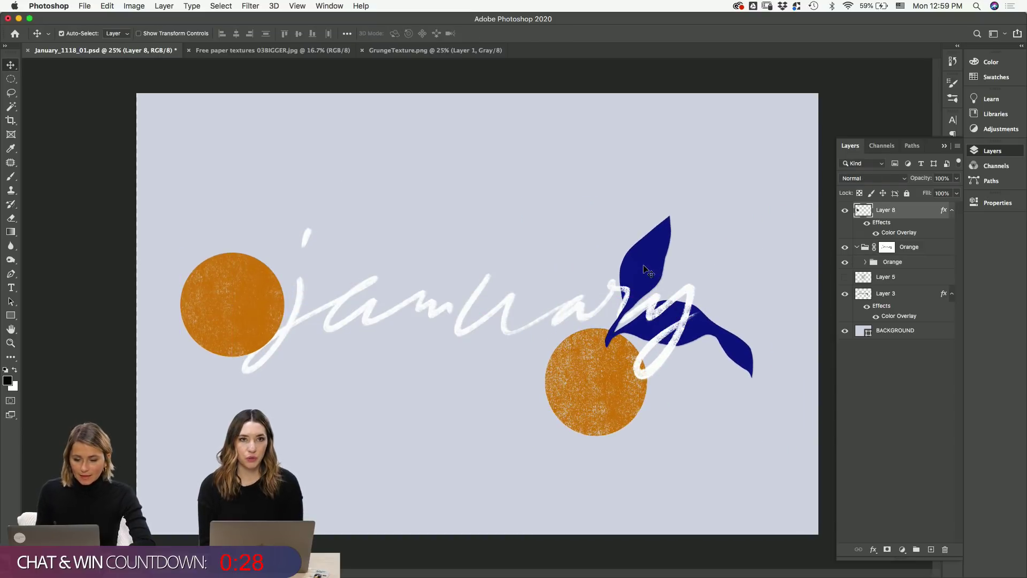
# - Draw a freehand two-leaf selection with the Lasso on Free paper textures 03BIGGER.jpg and copy it
pyautogui.click(321, 51)
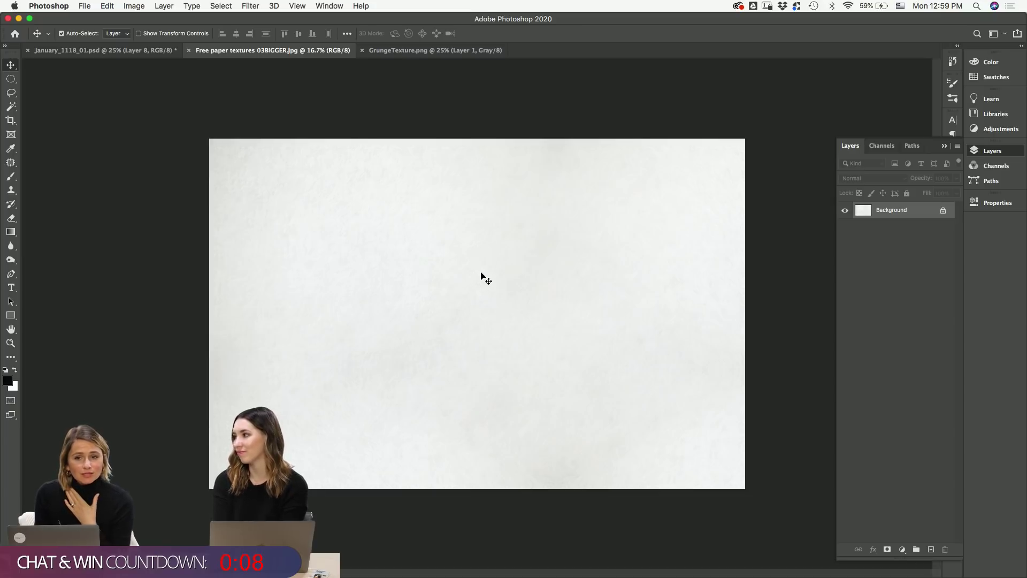
pyautogui.press('l')
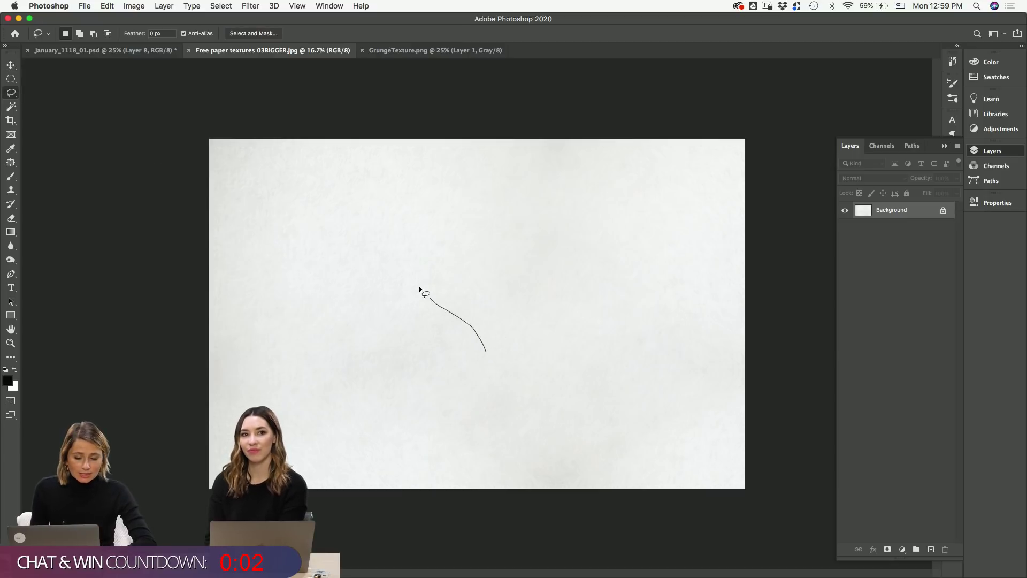
pyautogui.moveTo(420, 289)
pyautogui.mouseDown()
pyautogui.moveTo(376, 207)
pyautogui.moveTo(471, 245)
pyautogui.moveTo(486, 338)
pyautogui.moveTo(498, 271)
pyautogui.moveTo(542, 219)
pyautogui.moveTo(585, 196)
pyautogui.moveTo(543, 299)
pyautogui.moveTo(489, 358)
pyautogui.mouseUp()
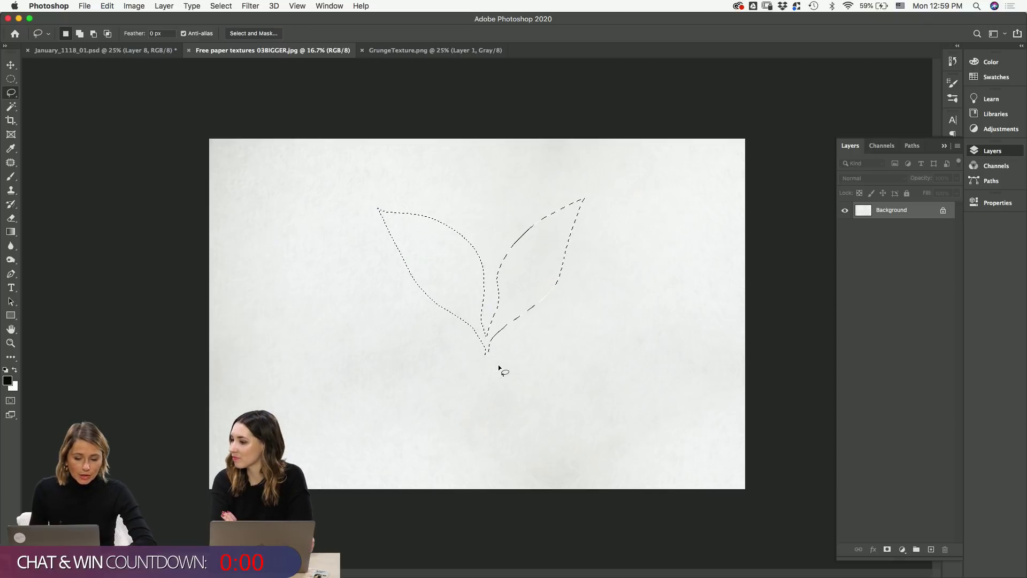
pyautogui.press('super+c')
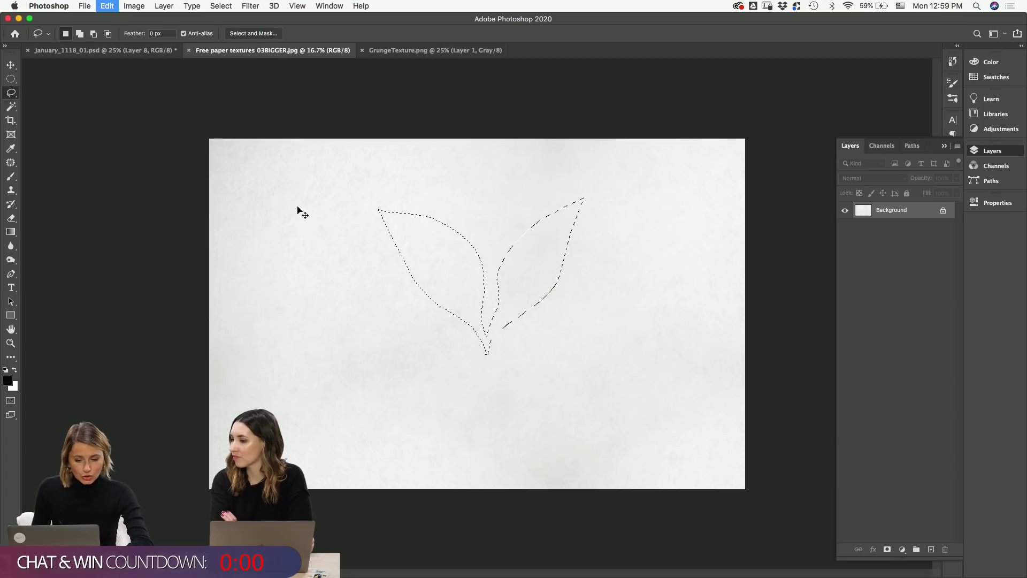
# - Paste the paper leaves into the January document, scale them down, and set their stem on top of the Layer 8 orange
pyautogui.click(138, 51)
pyautogui.press('super+v')
pyautogui.press('super+t')
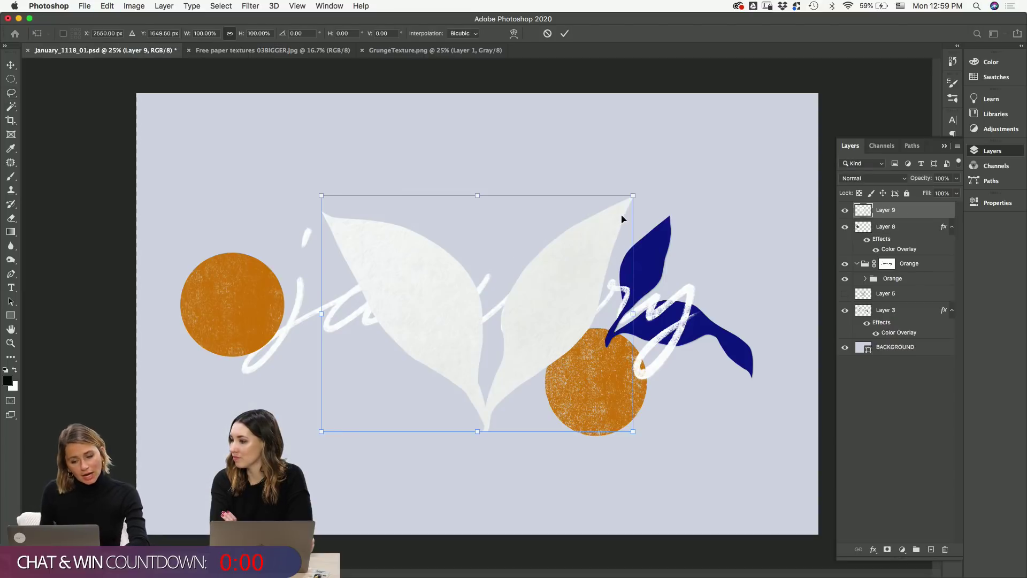
pyautogui.moveTo(634, 197); pyautogui.dragTo(473, 298)
pyautogui.moveTo(442, 351); pyautogui.dragTo(266, 187)
pyautogui.moveTo(327, 167); pyautogui.dragTo(339, 120)
pyautogui.press('Return')
pyautogui.press('l')
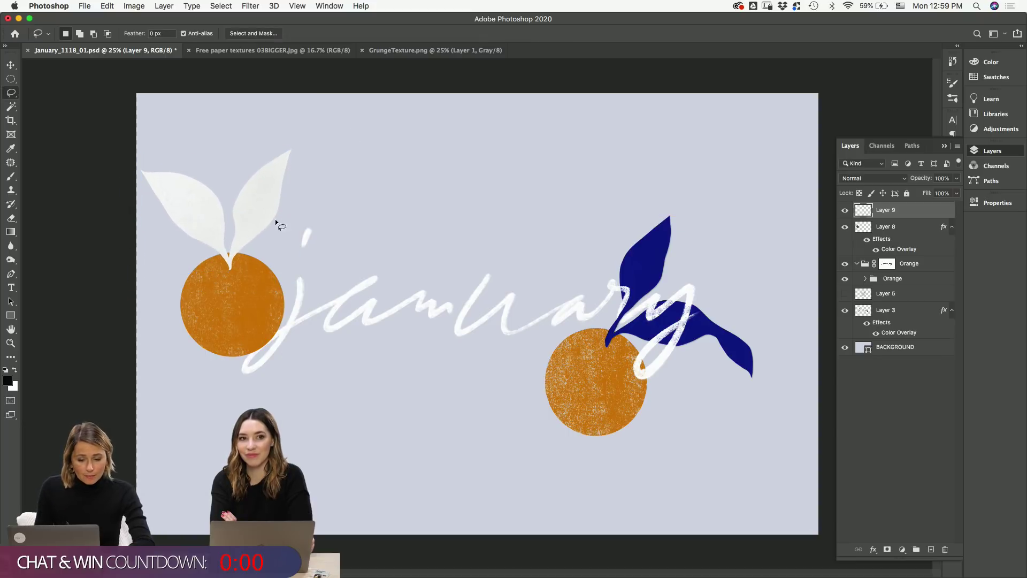
# - Rotate the paper leaves on Layer 9 clockwise and reposition their stem on the orange so one leaf reaches over the j
pyautogui.press('v')
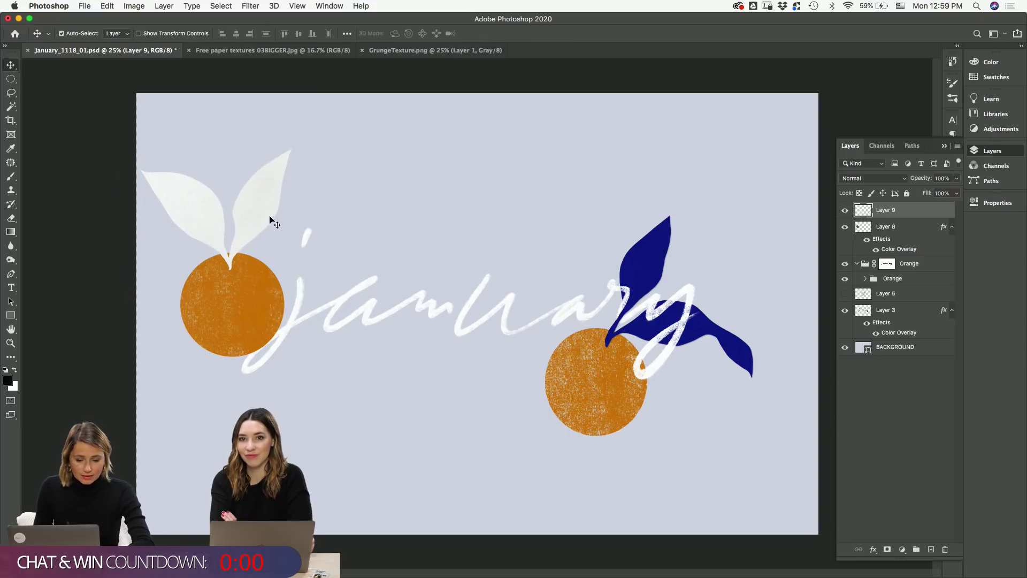
pyautogui.moveTo(271, 220)
pyautogui.mouseDown()
pyautogui.moveTo(301, 347)
pyautogui.moveTo(335, 207)
pyautogui.moveTo(350, 254)
pyautogui.moveTo(354, 244)
pyautogui.mouseUp()
pyautogui.hotkey('ctrl', 't')
pyautogui.moveTo(268, 248); pyautogui.dragTo(270, 218)
pyautogui.press('Return')
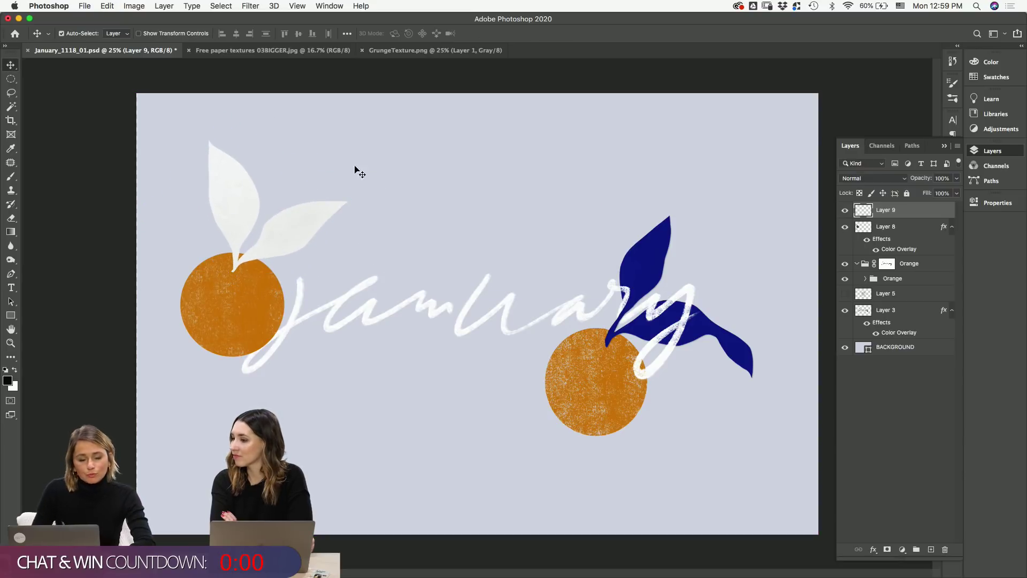
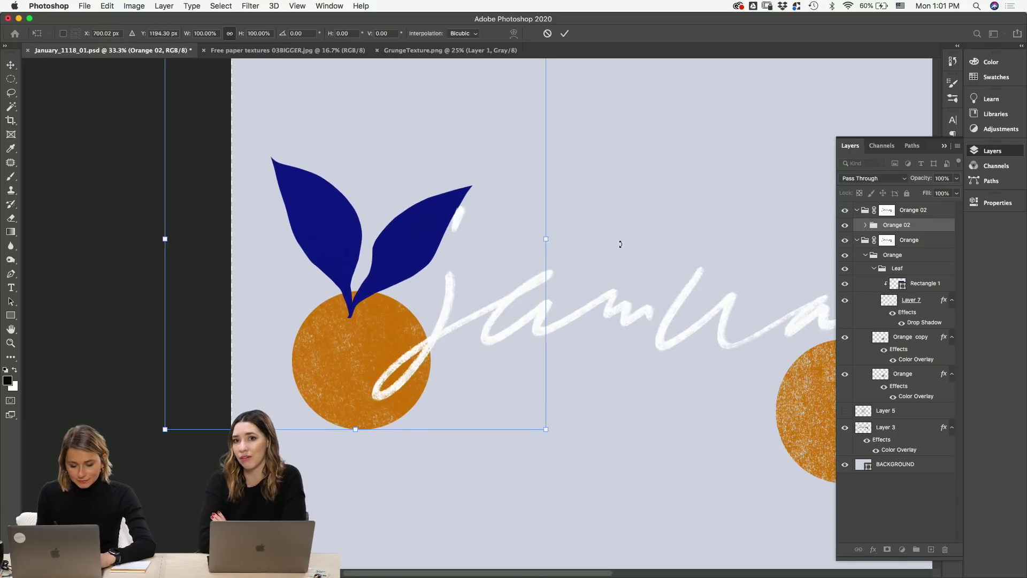
# - Rotate the inner Orange 02 group about 8° clockwise and reposition it so the orange overlaps the tail of the j
pyautogui.moveTo(619, 239); pyautogui.dragTo(616, 286)
pyautogui.moveTo(475, 297); pyautogui.dragTo(491, 294)
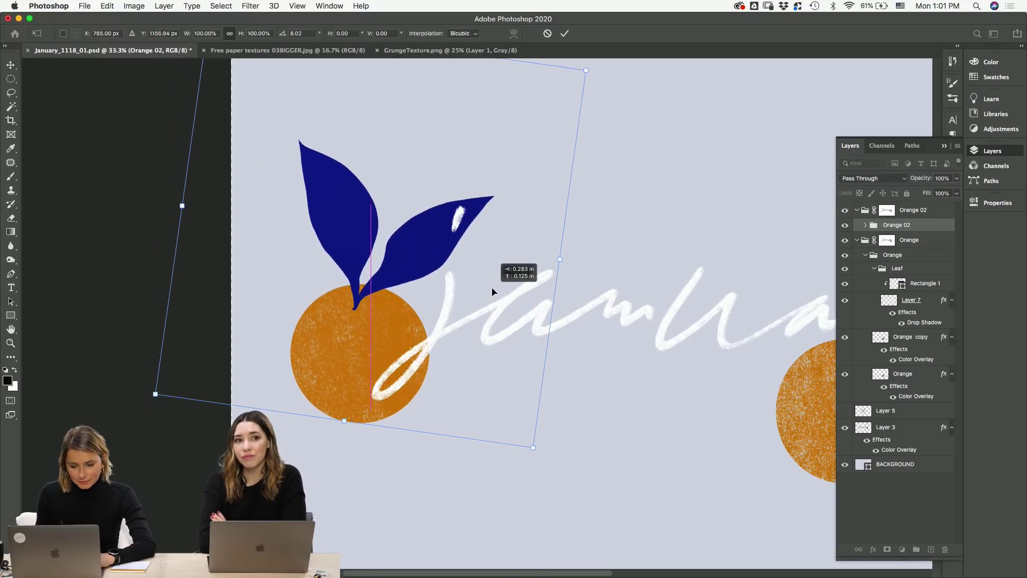
pyautogui.press('Return')
pyautogui.moveTo(393, 302); pyautogui.dragTo(382, 298)
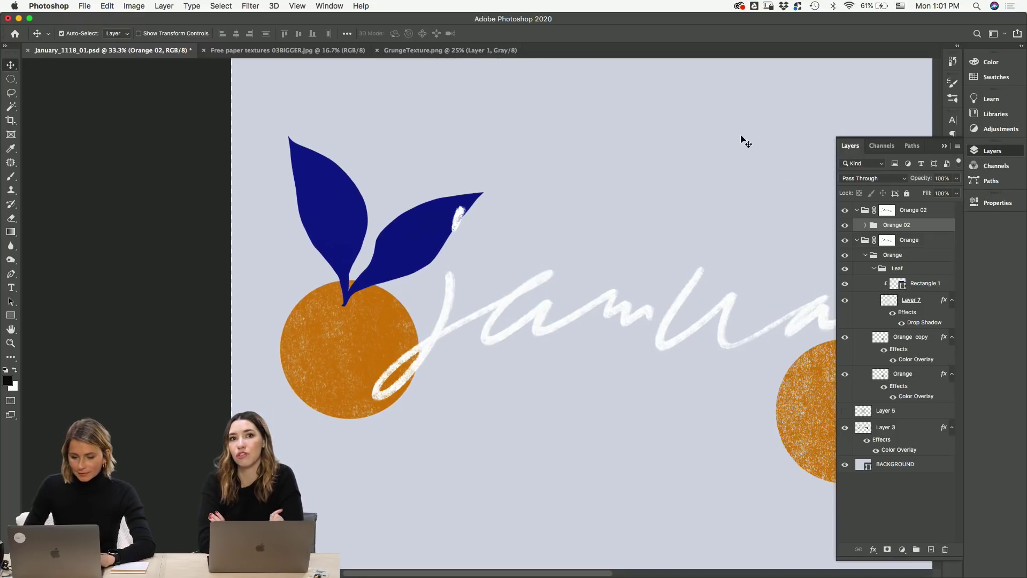
# - Expand the inner Orange 02 group, then rotate the Layer 9 leaves slightly clockwise and shift them so the j's dot sits inside the leaf
pyautogui.click(865, 225)
pyautogui.click(918, 256)
pyautogui.press('super+t')
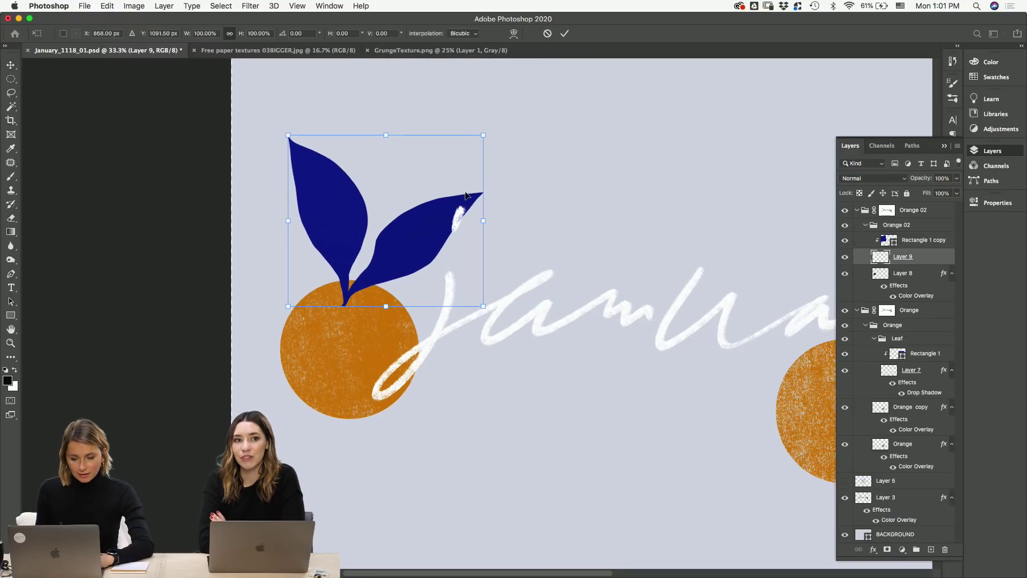
pyautogui.moveTo(455, 202); pyautogui.dragTo(465, 204)
pyautogui.moveTo(550, 189); pyautogui.dragTo(553, 203)
pyautogui.moveTo(479, 211); pyautogui.dragTo(487, 209)
pyautogui.press('Return')
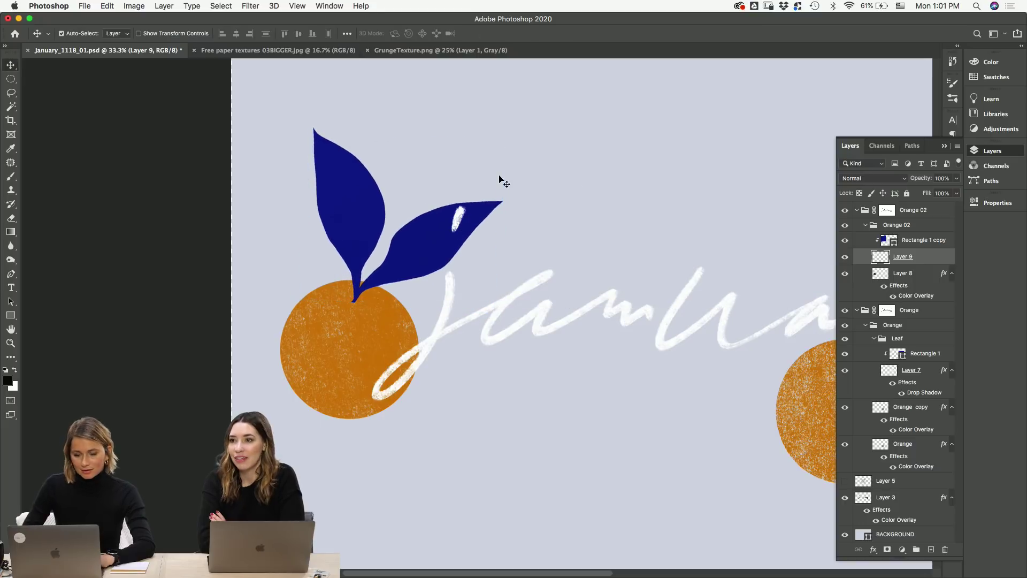
# - Examine the grunge texture of the orange beside the j up close and select its layer, Layer 8
pyautogui.press('z')
pyautogui.moveTo(399, 269); pyautogui.dragTo(431, 316)
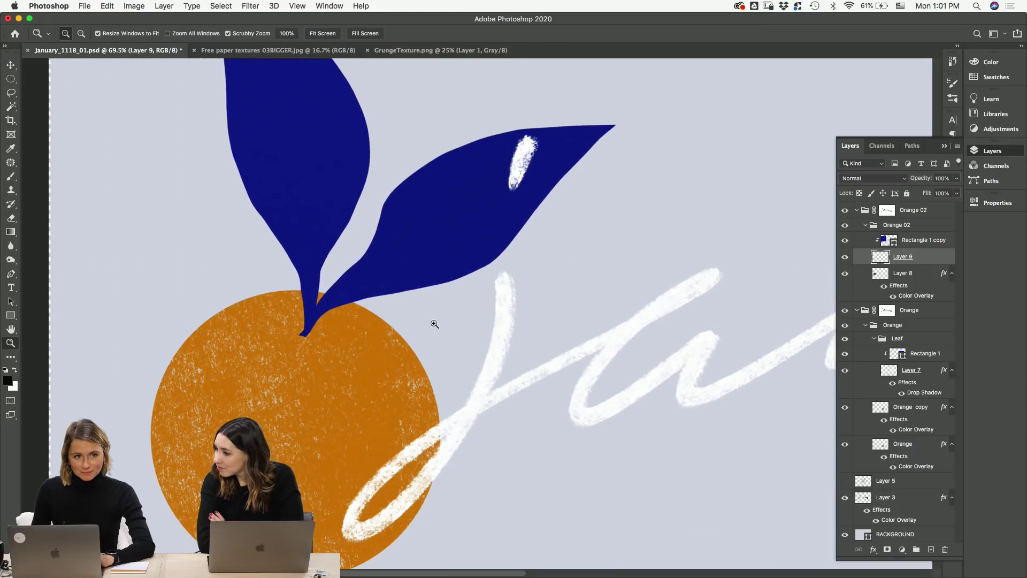
pyautogui.scroll(-5, 423, 348)
pyautogui.hscroll(-3, 422, 347)
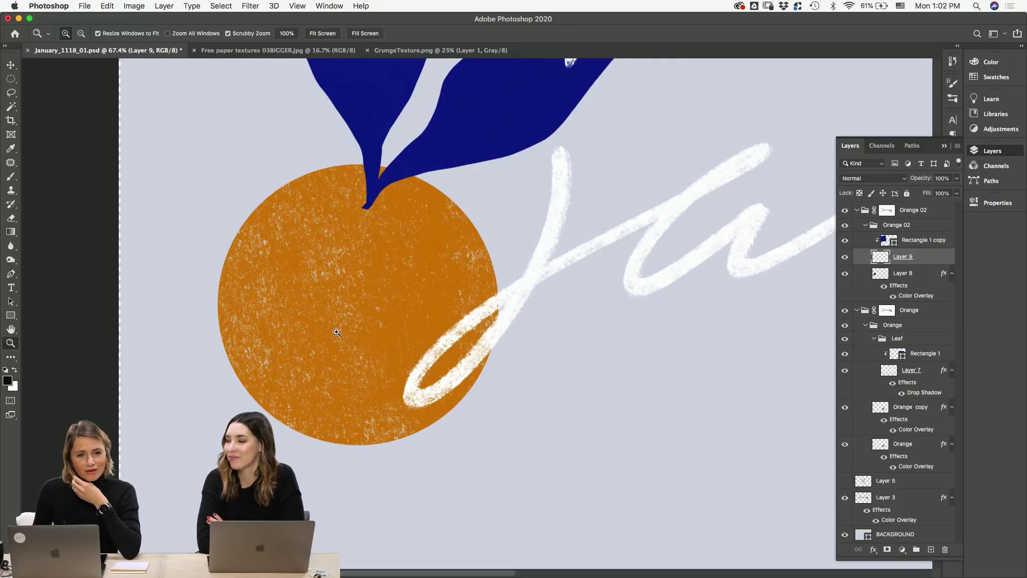
pyautogui.press('v')
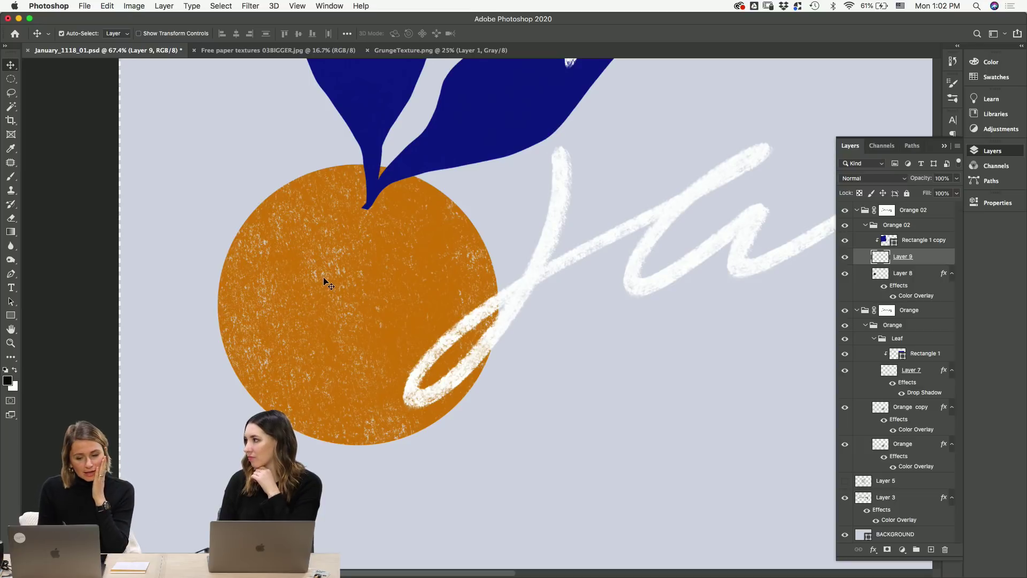
pyautogui.click(356, 340)
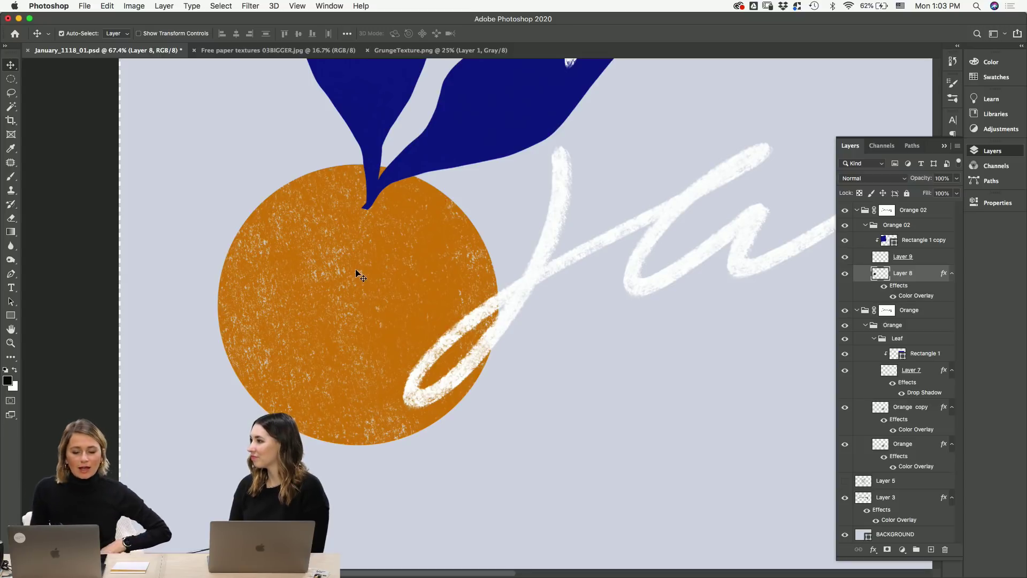
pyautogui.scroll(-1, 440, 201)
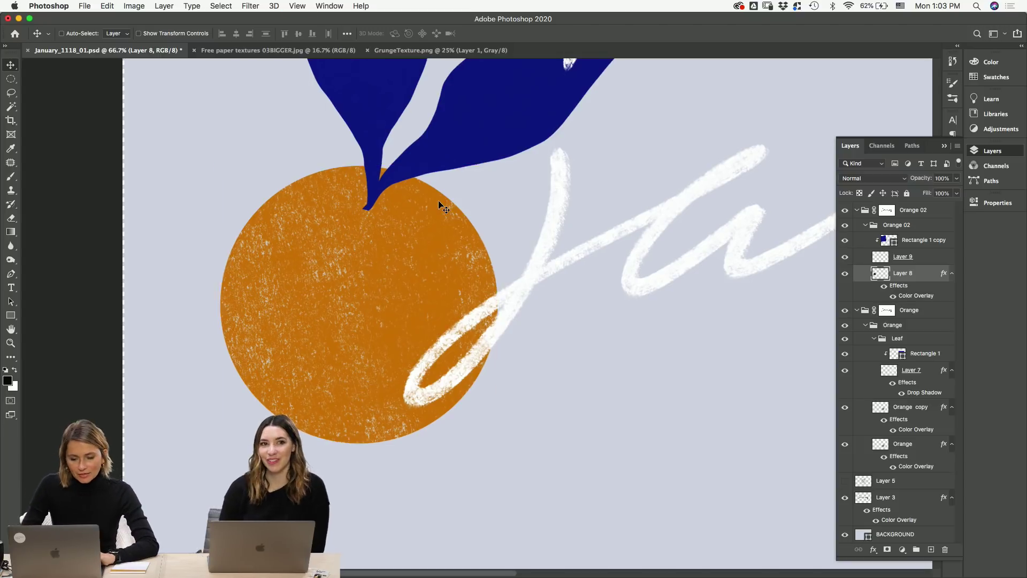
# - Select the Rectangle 1 copy texture on the blue leaves and examine the paper grain and leaf edges up close
pyautogui.scroll(3, 517, 244)
pyautogui.hscroll(2, 518, 244)
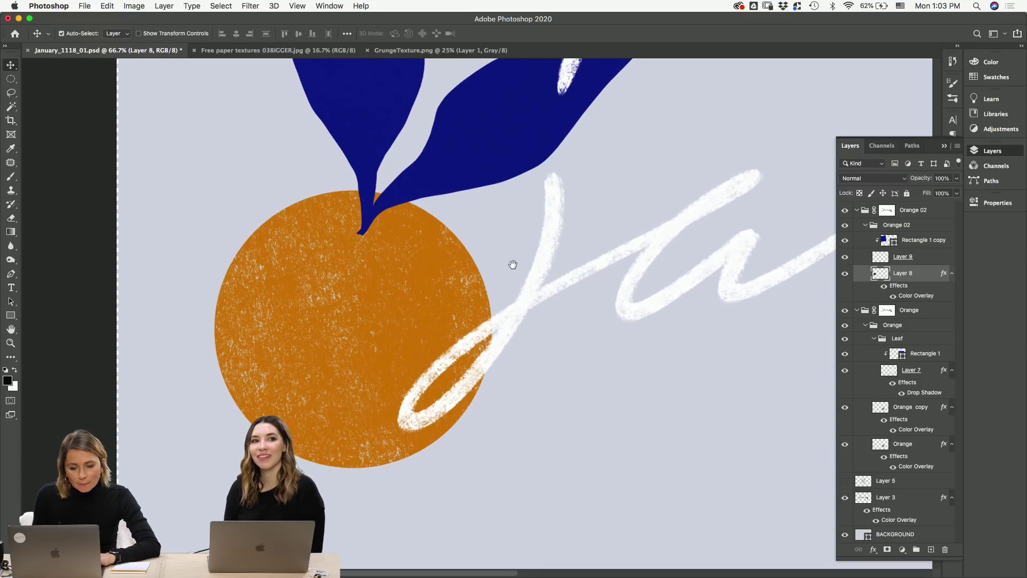
pyautogui.click(486, 163)
pyautogui.press('z')
pyautogui.moveTo(486, 163); pyautogui.dragTo(532, 243)
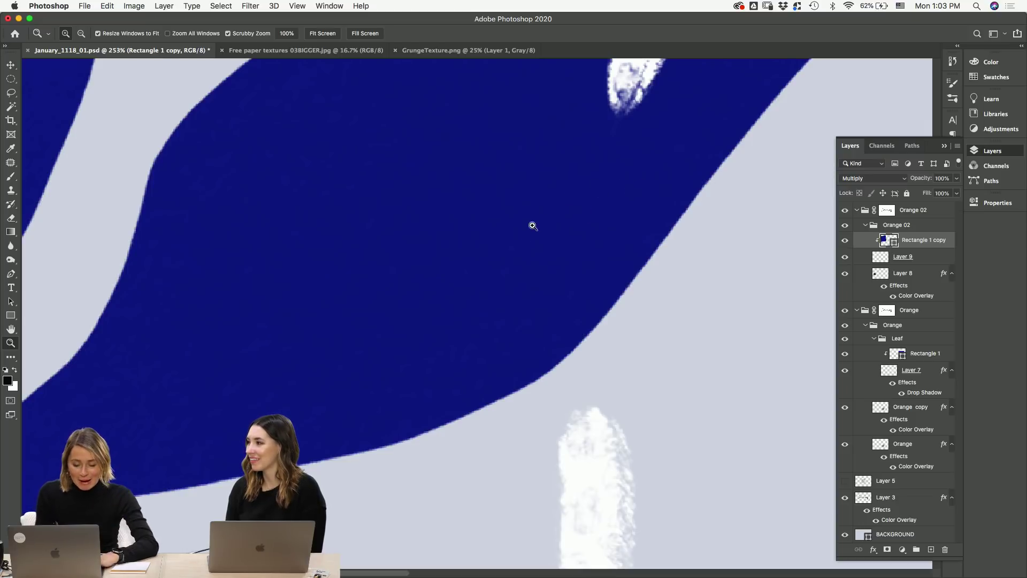
pyautogui.press('v')
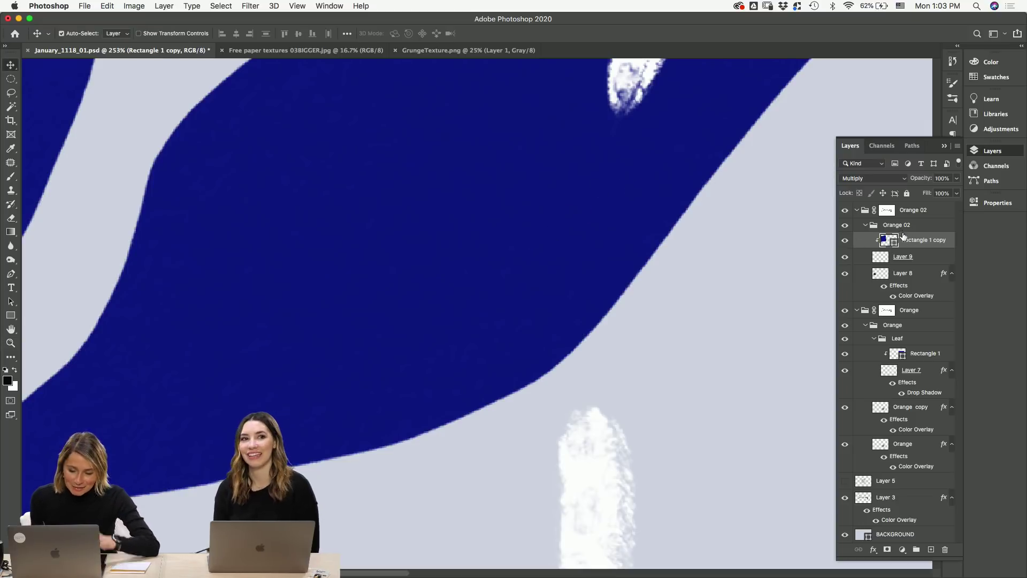
pyautogui.press('super+minus')
pyautogui.press('super+minus')
pyautogui.press('super+minus')
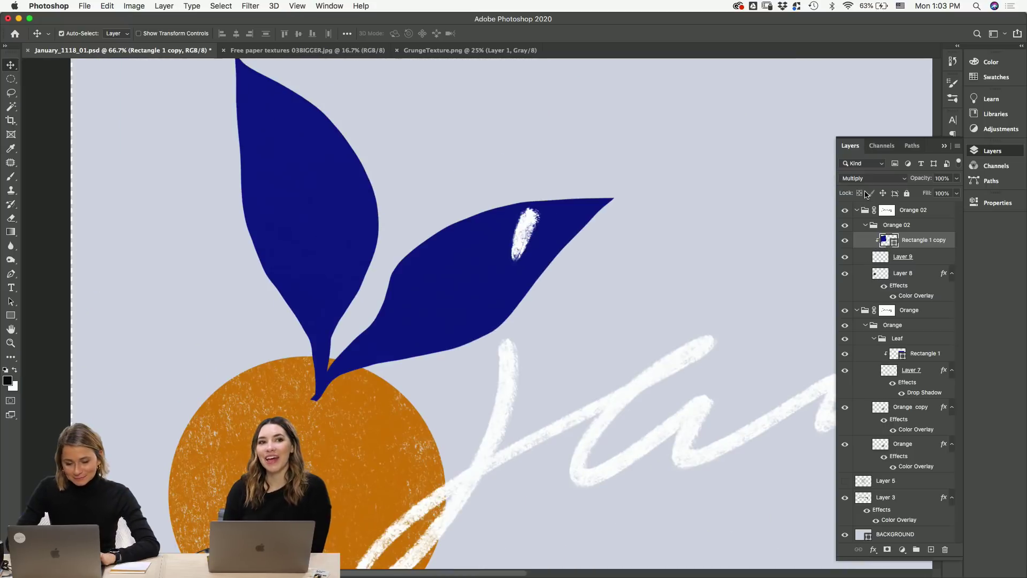
pyautogui.scroll(-5, 490, 428)
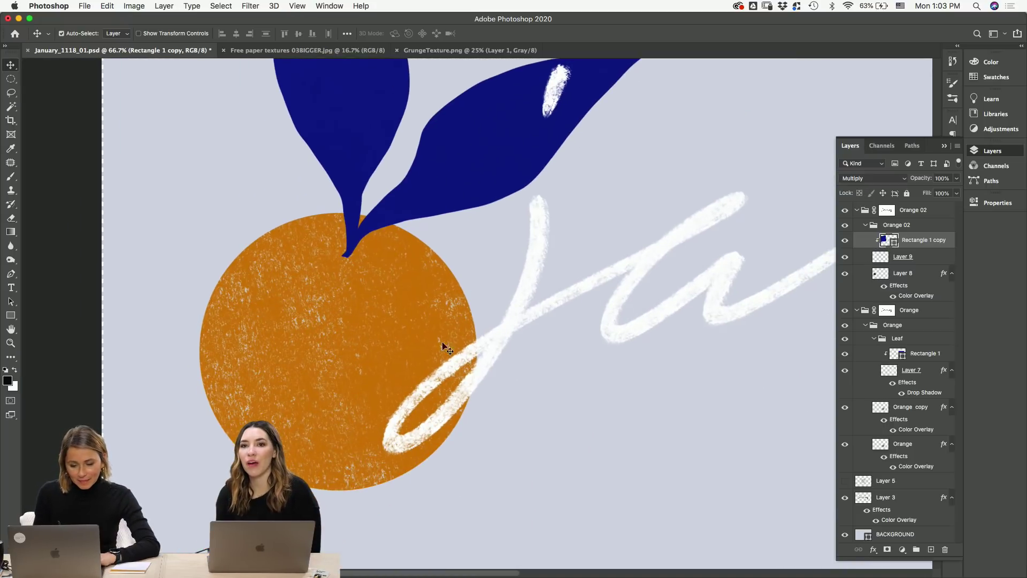
pyautogui.click(441, 336)
pyautogui.click(887, 209)
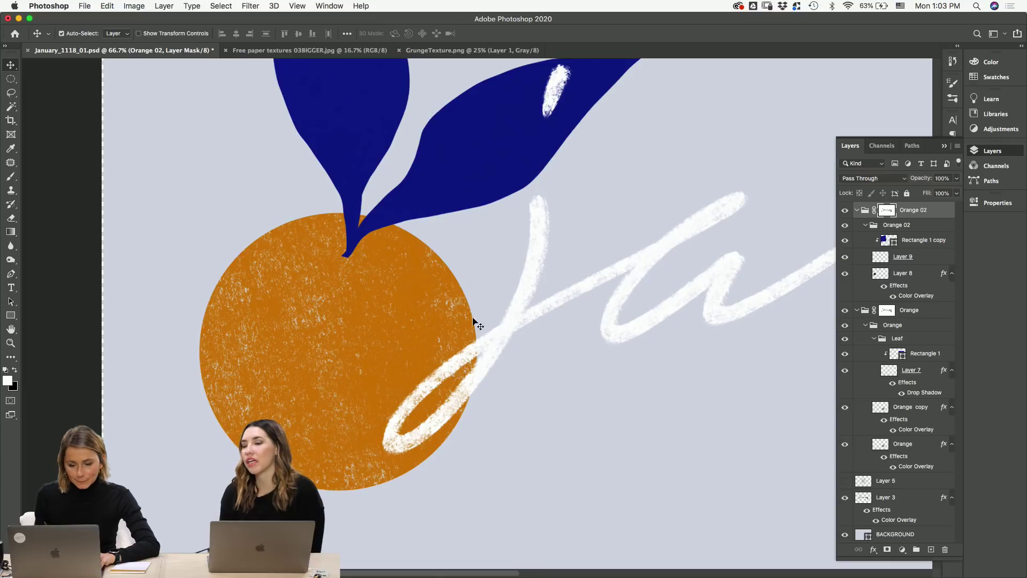
pyautogui.press('b')
pyautogui.press('x')
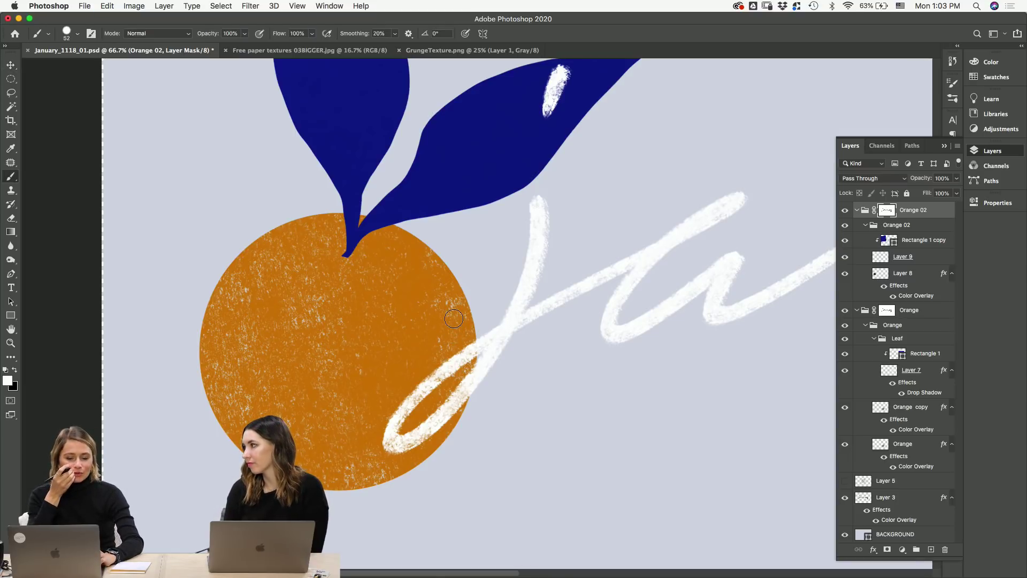
pyautogui.press('v')
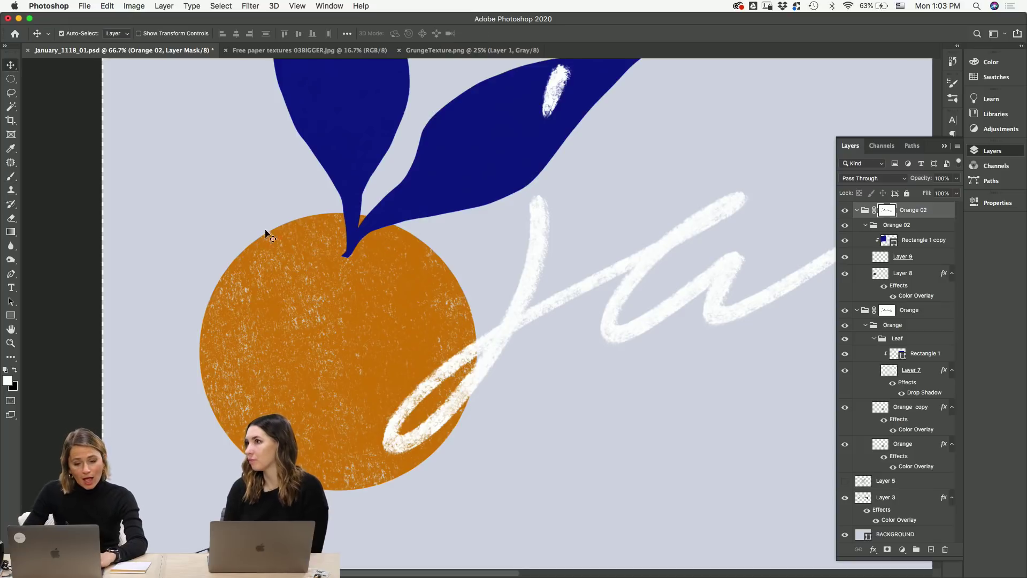
# - Scale the BACKGROUND rectangle up proportionally to about 100.2% from its lower-right corner so it fully covers the canvas edges
pyautogui.click(193, 206)
pyautogui.scroll(-15, 374, 268)
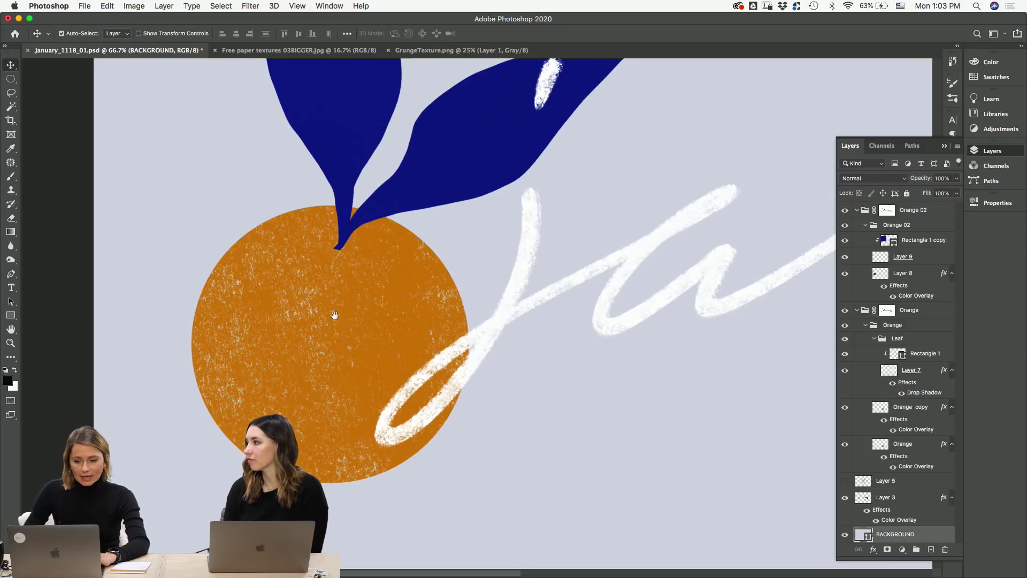
pyautogui.hscroll(10, 380, 289)
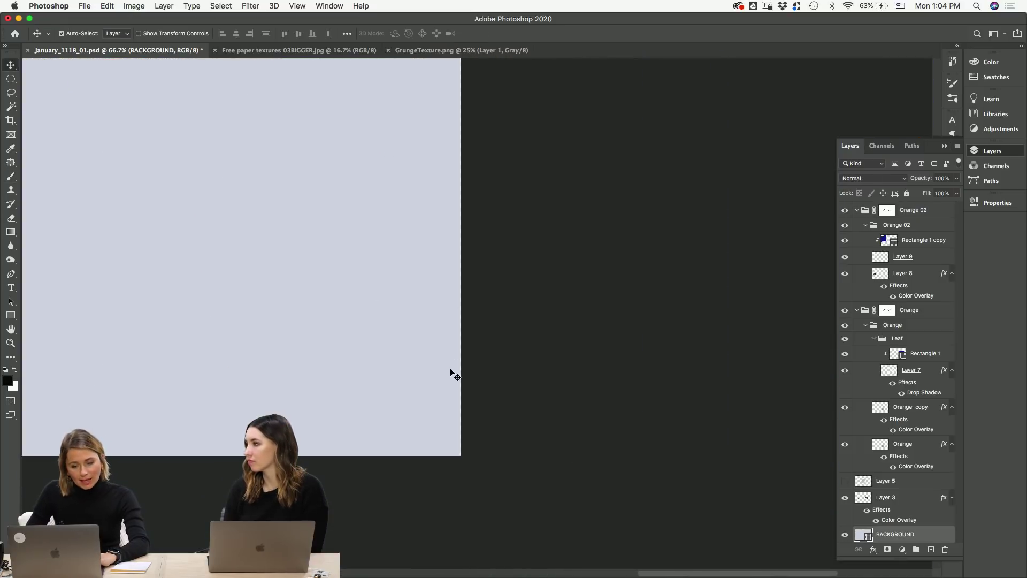
pyautogui.hotkey('ctrl', 't')
pyautogui.moveTo(461, 455); pyautogui.dragTo(464, 458)
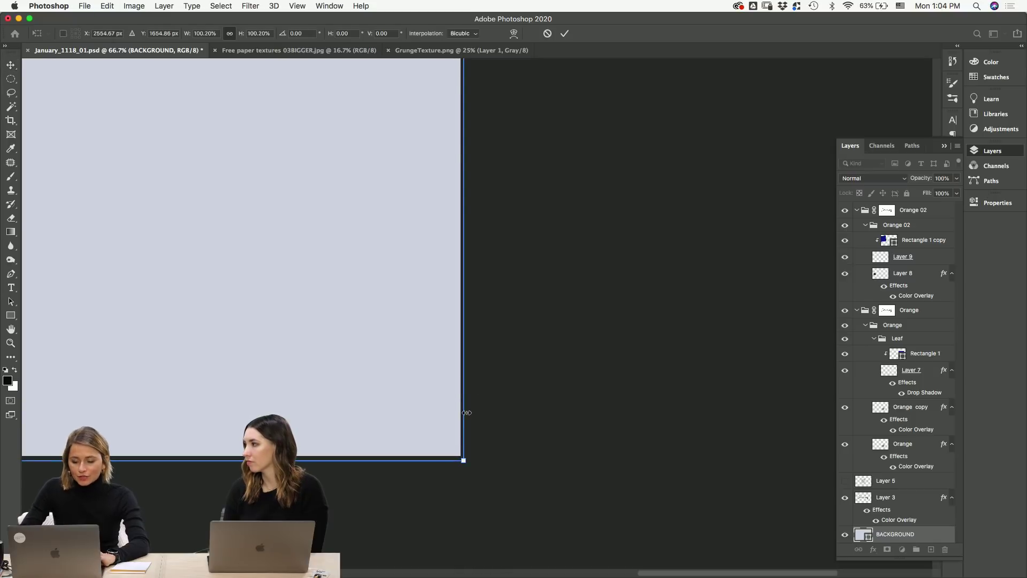
pyautogui.press('Return')
pyautogui.hotkey('ctrl', '0')
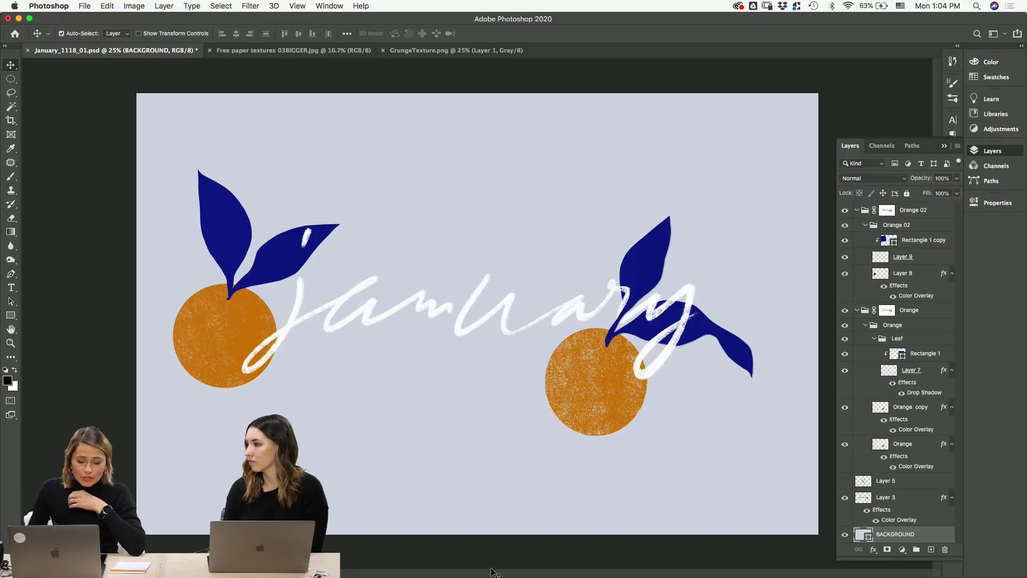
# - Switch to Illustrator, deselect the lavender header rectangle on the January page and show the rulers
pyautogui.moveTo(491, 575)
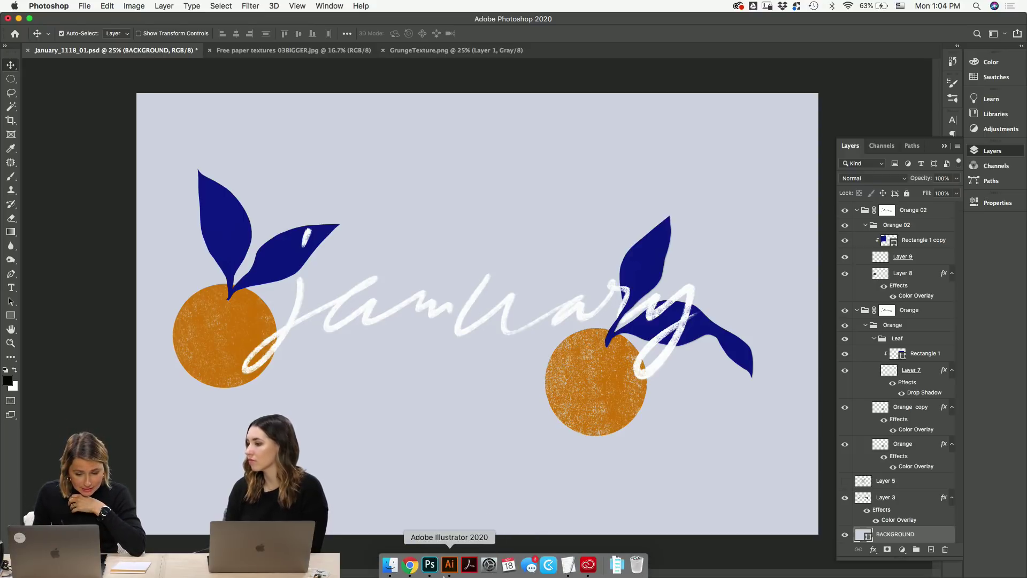
pyautogui.click(449, 565)
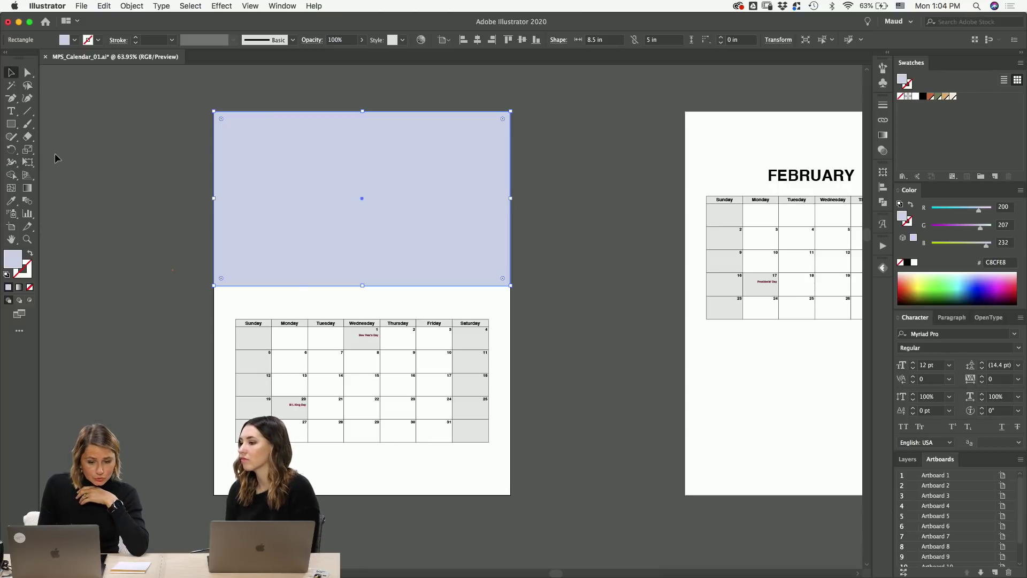
pyautogui.click(78, 160)
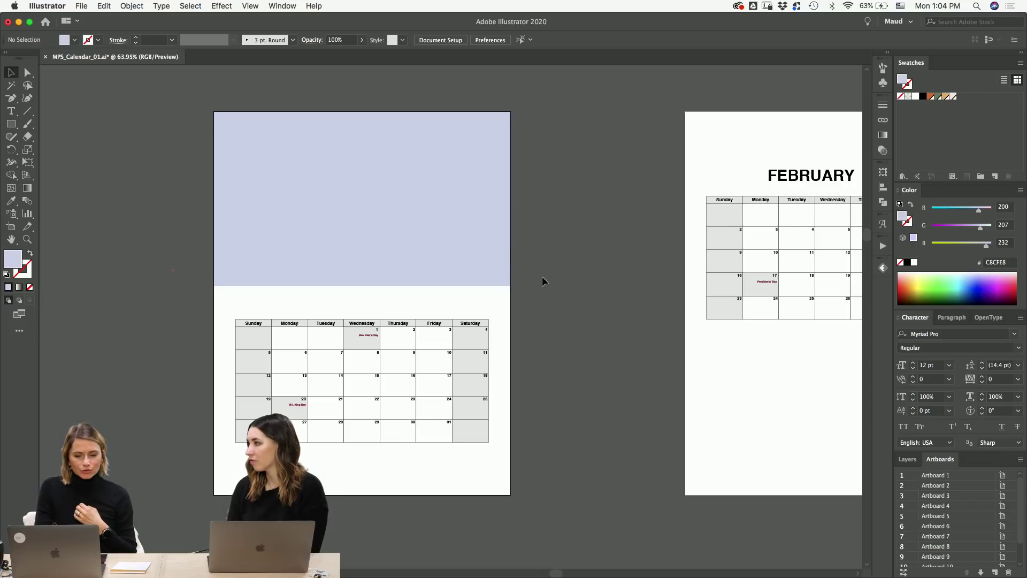
pyautogui.press('super+r')
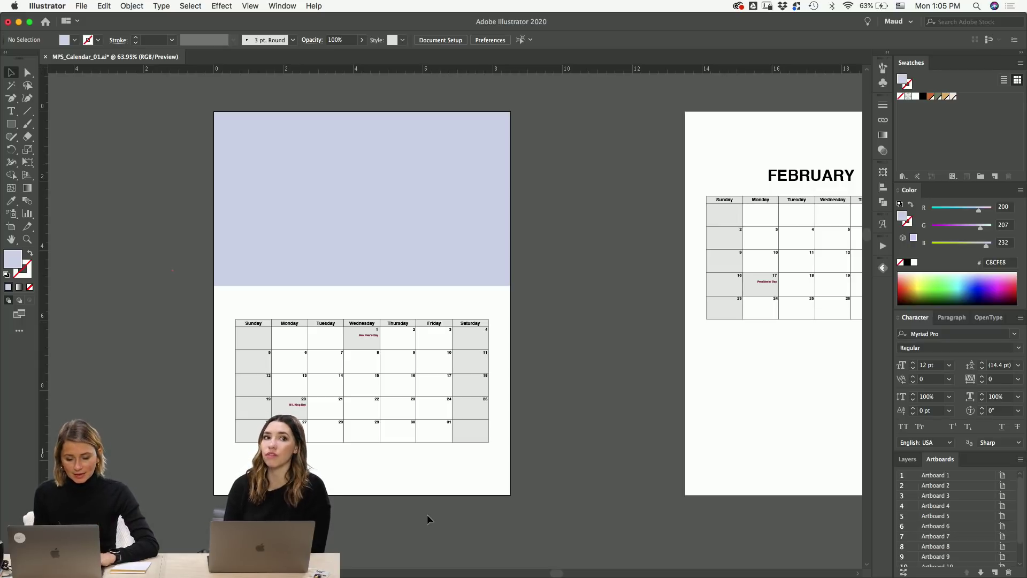
pyautogui.moveTo(466, 521); pyautogui.dragTo(443, 414)
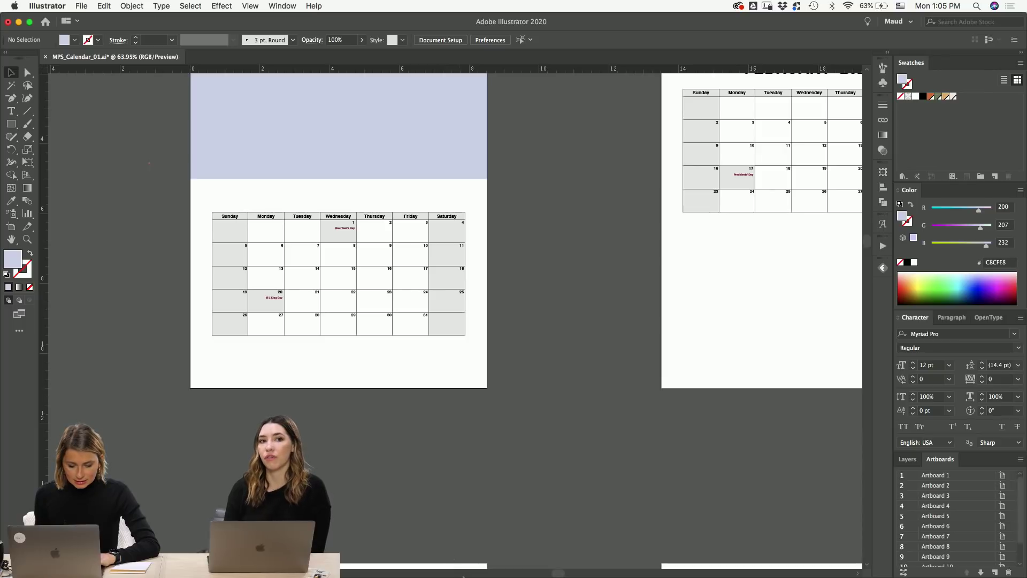
# - Switch back to Photoshop and collapse the Orange 02 and Orange layer groups
pyautogui.click(428, 565)
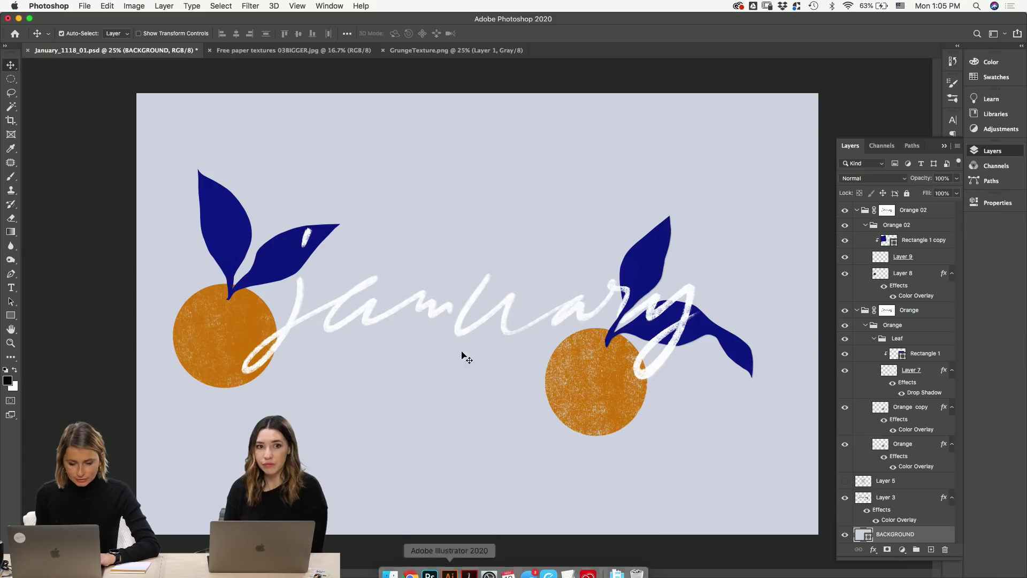
pyautogui.click(865, 211)
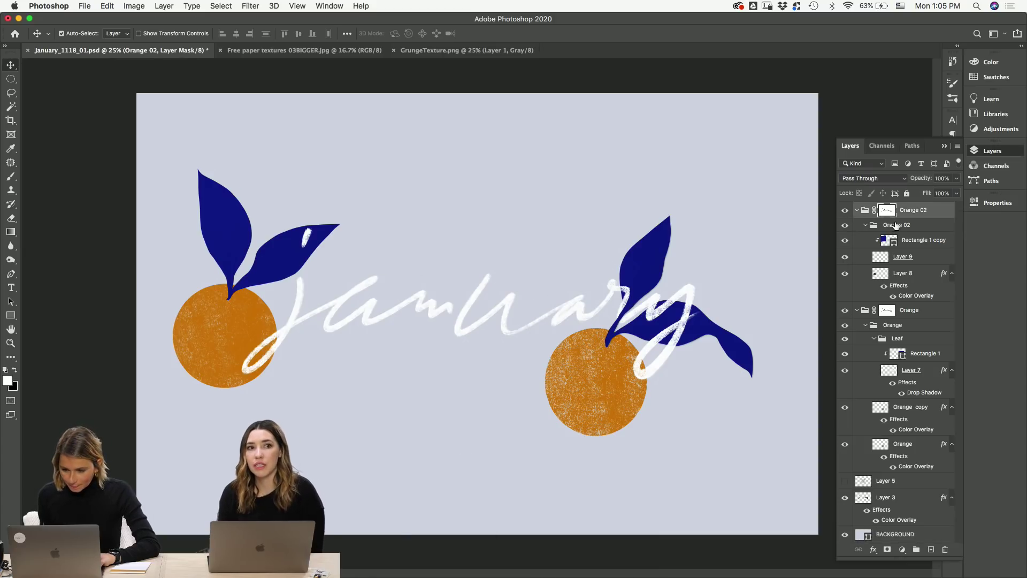
pyautogui.click(856, 210)
pyautogui.click(856, 227)
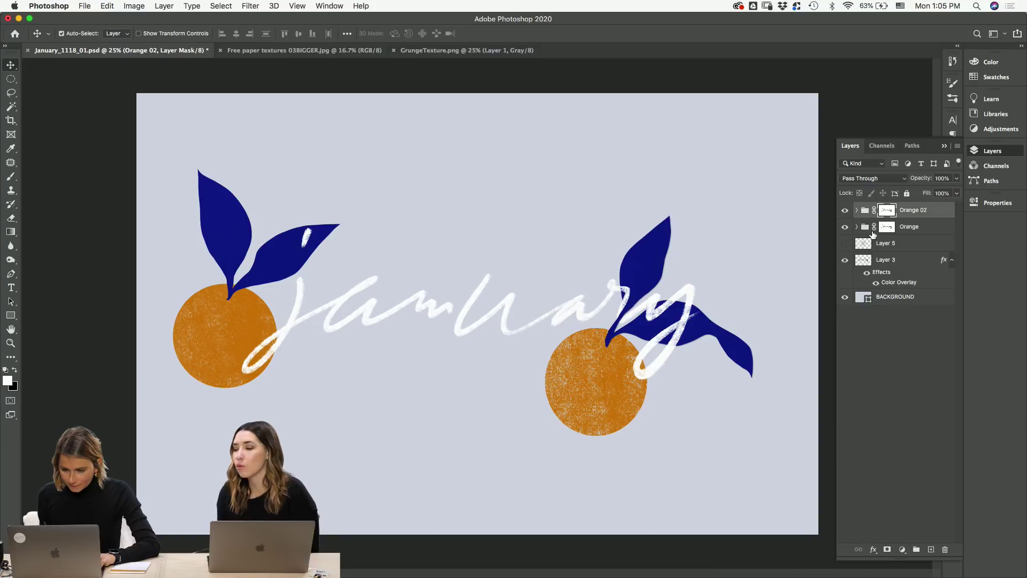
# - Move both orange groups, Layer 5 and the January lettering together slightly to the right on the canvas
pyautogui.keyDown('shift'); pyautogui.click(884, 260); pyautogui.keyUp('shift')
pyautogui.press('super+t')
pyautogui.moveTo(540, 262); pyautogui.dragTo(568, 265)
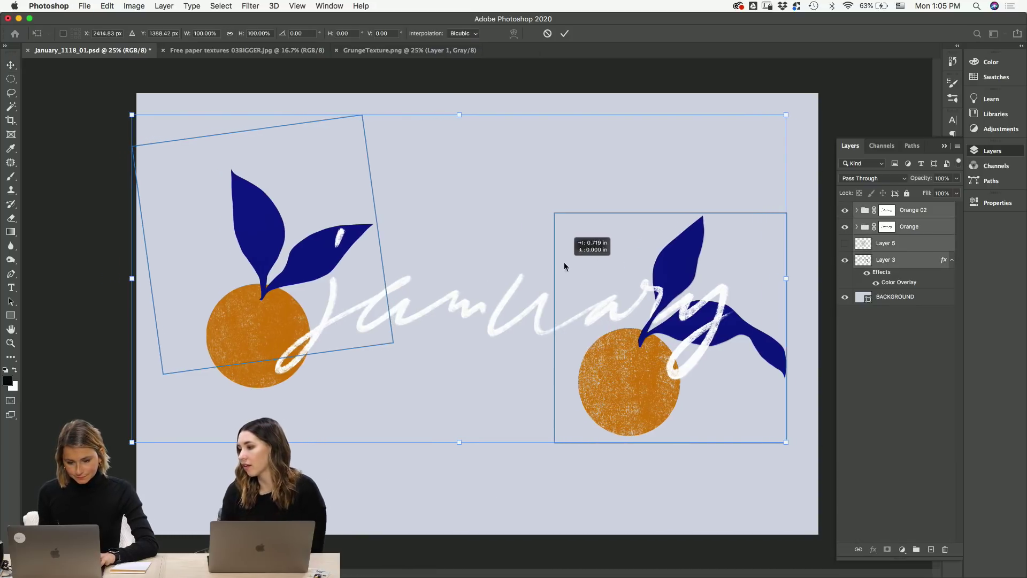
pyautogui.press('Return')
# - Find and open the list of saved tool presets
pyautogui.press('z')
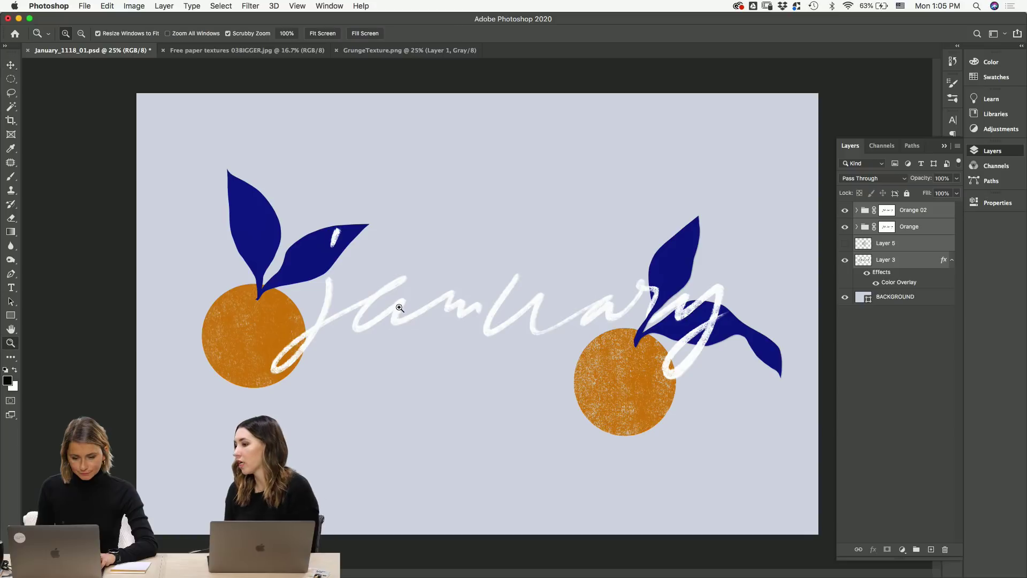
pyautogui.moveTo(399, 309); pyautogui.dragTo(488, 454)
pyautogui.press('v')
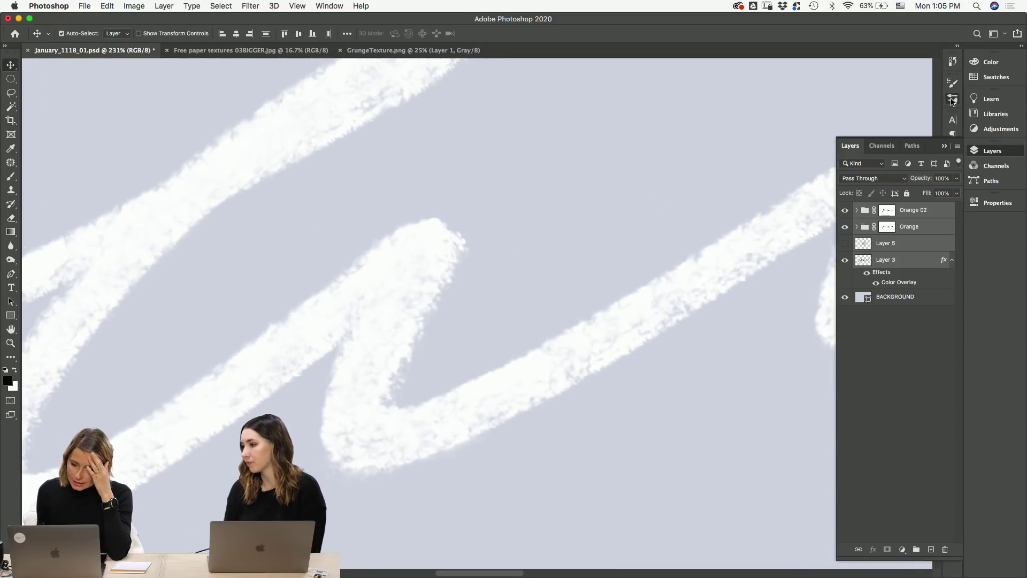
pyautogui.click(949, 124)
pyautogui.click(952, 83)
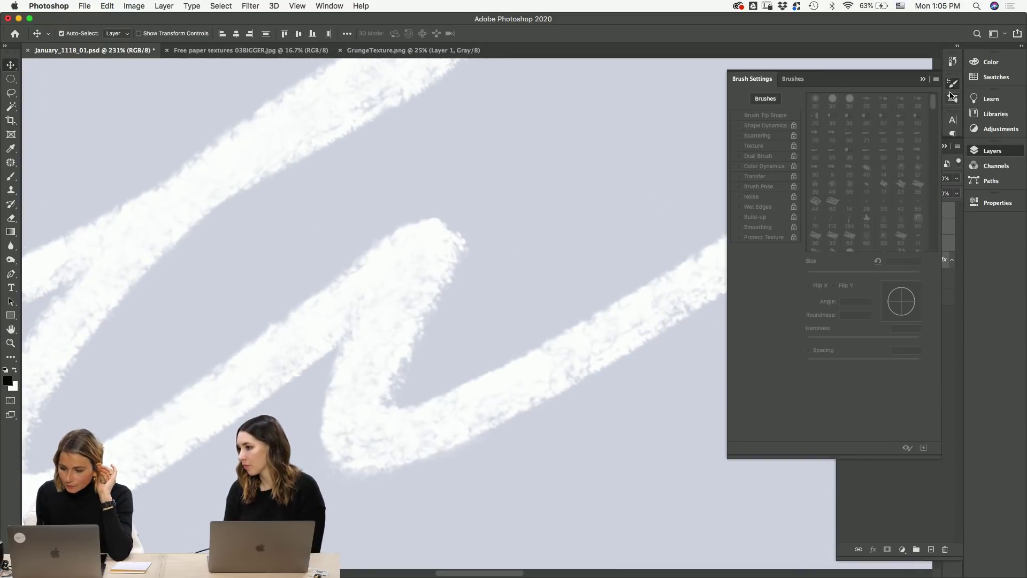
pyautogui.click(954, 174)
pyautogui.click(945, 147)
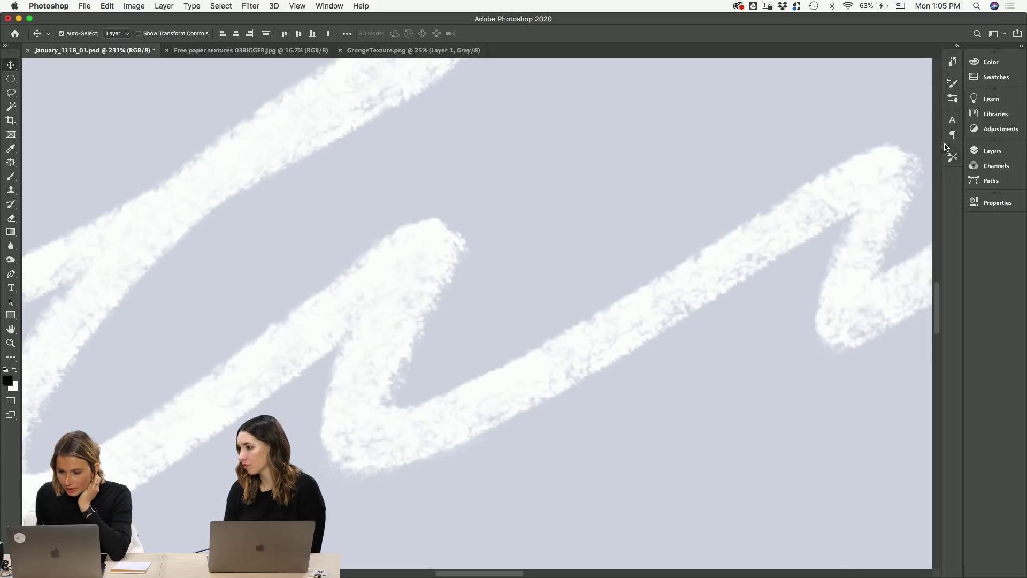
pyautogui.click(953, 159)
pyautogui.click(314, 6)
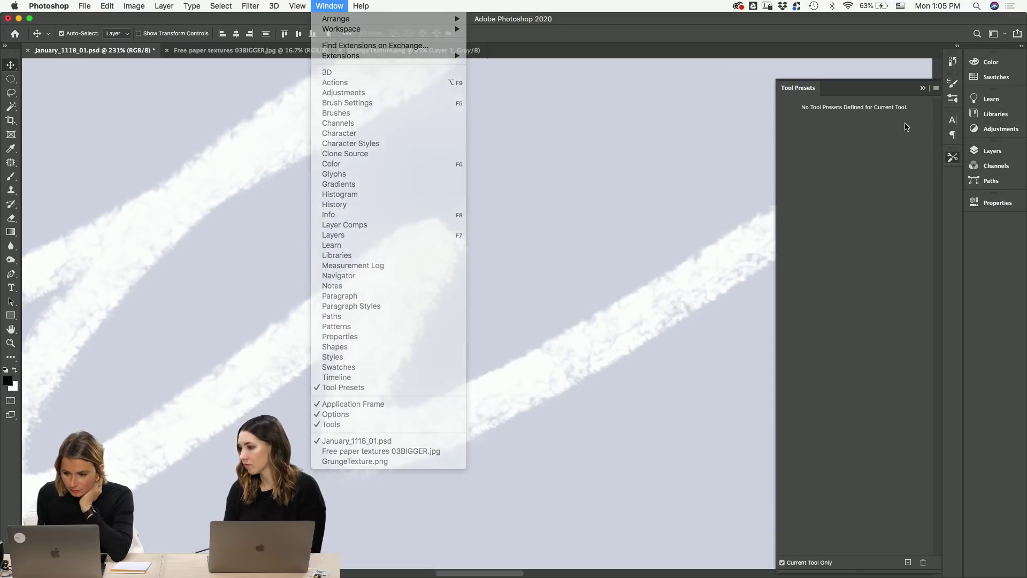
pyautogui.press('Escape')
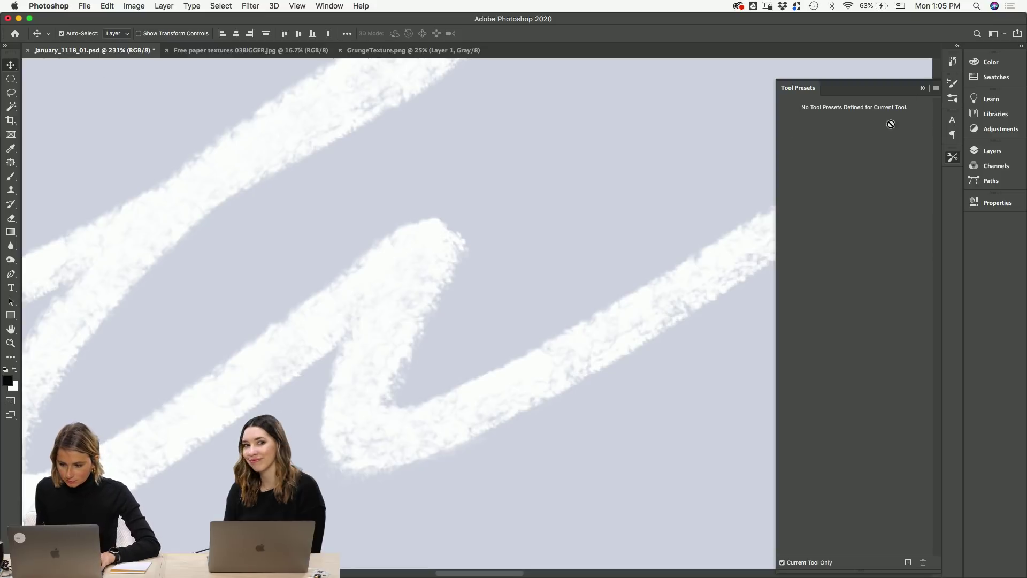
# - Choose the Kyle's Drawing Box - Wet Charcoal preset for the Brush tool
pyautogui.press('b')
pyautogui.scroll(-8, 928, 154)
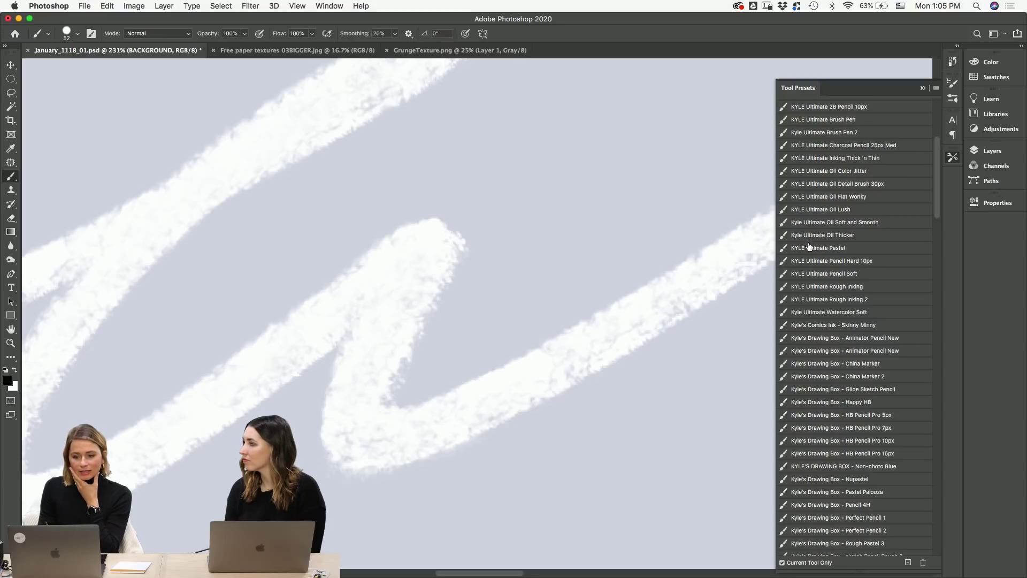
pyautogui.moveTo(936, 180)
pyautogui.mouseDown()
pyautogui.moveTo(931, 271)
pyautogui.moveTo(931, 247)
pyautogui.mouseUp()
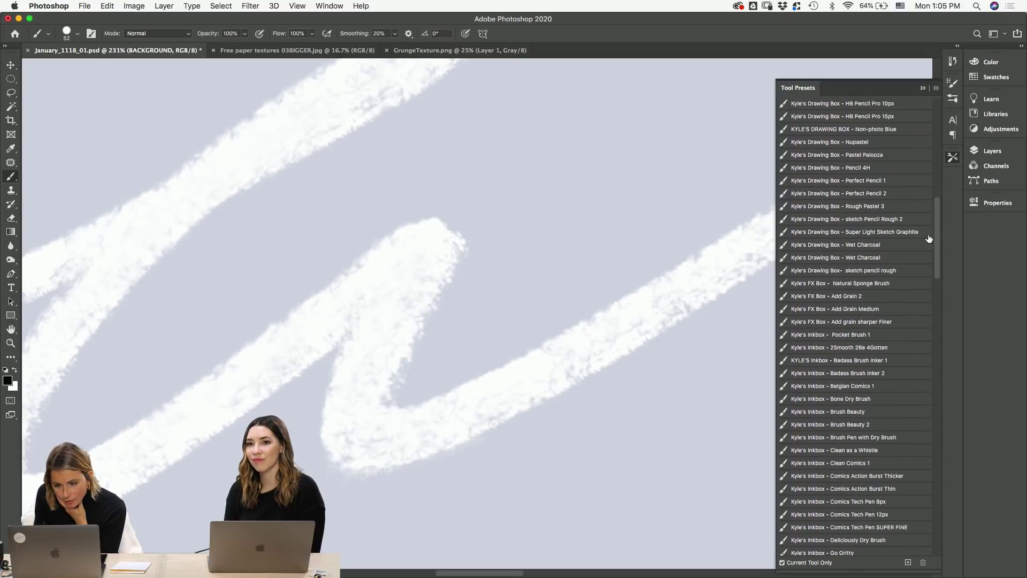
pyautogui.click(865, 245)
# - Add a new empty layer above the Orange 02 group, keeping black as the painting colour
pyautogui.click(992, 151)
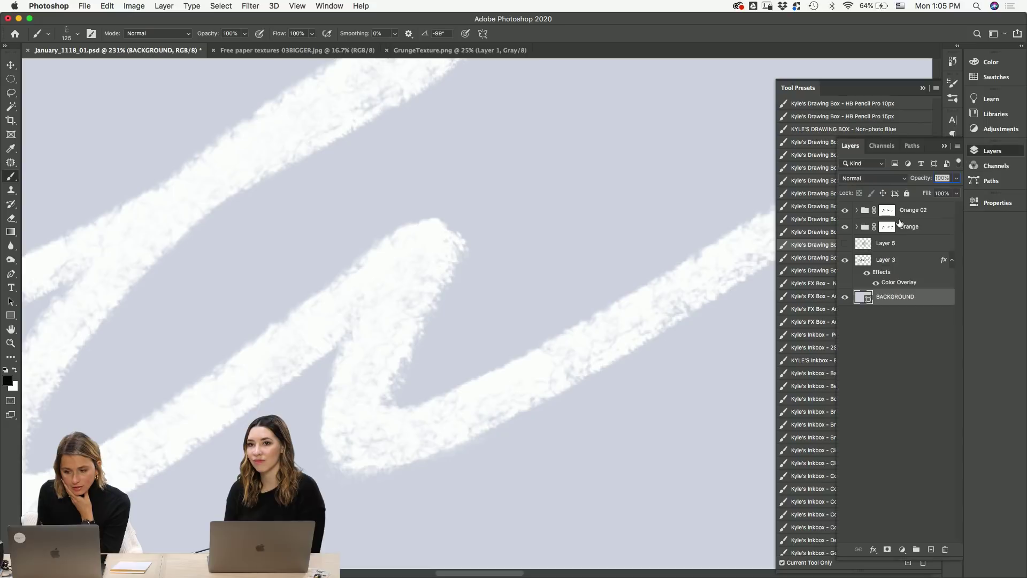
pyautogui.click(887, 209)
pyautogui.press('x')
pyautogui.click(929, 550)
pyautogui.press('x')
# - Test the Wet Charcoal brush with several black strokes across the lettering, undoing each one
pyautogui.moveTo(493, 230)
pyautogui.mouseDown()
pyautogui.moveTo(540, 437)
pyautogui.moveTo(593, 342)
pyautogui.moveTo(701, 246)
pyautogui.mouseUp()
pyautogui.press('super+z')
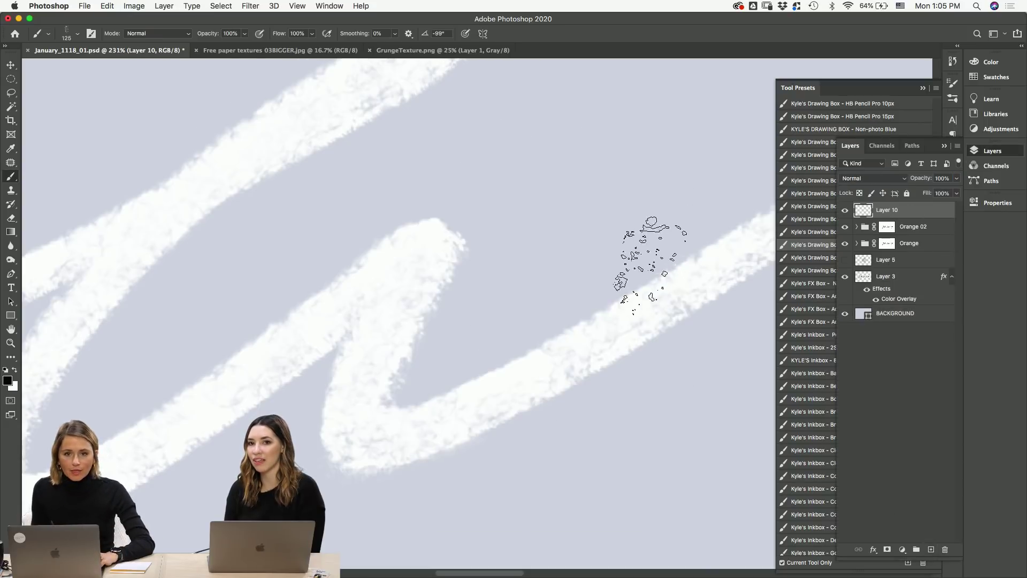
pyautogui.moveTo(207, 202)
pyautogui.mouseDown()
pyautogui.moveTo(362, 251)
pyautogui.moveTo(642, 273)
pyautogui.moveTo(455, 255)
pyautogui.moveTo(221, 375)
pyautogui.mouseUp()
pyautogui.press('super+z')
pyautogui.moveTo(208, 250)
pyautogui.mouseDown()
pyautogui.moveTo(294, 241)
pyautogui.moveTo(601, 293)
pyautogui.moveTo(220, 423)
pyautogui.mouseUp()
pyautogui.press('super+z')
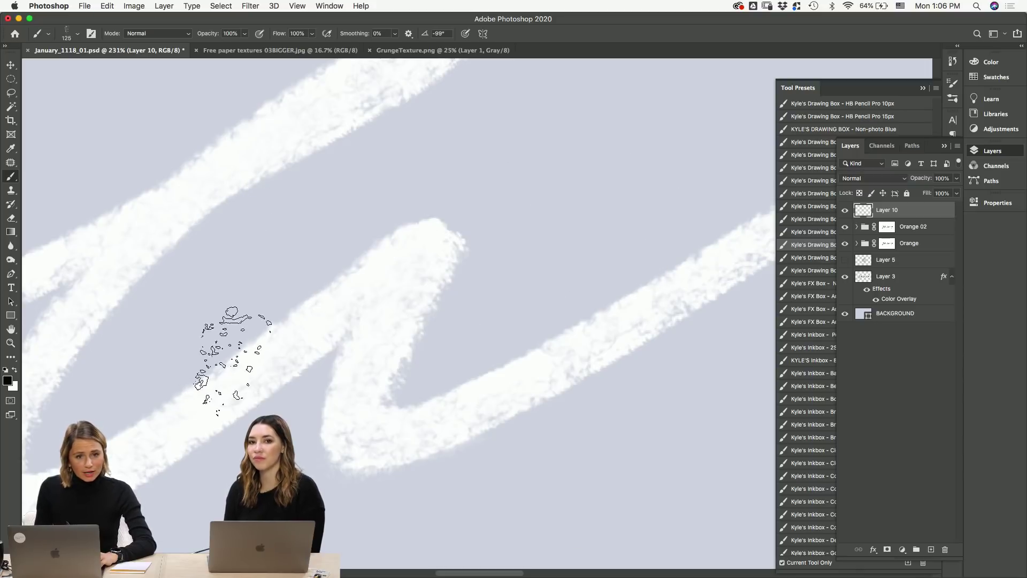
pyautogui.moveTo(298, 293)
pyautogui.mouseDown()
pyautogui.moveTo(508, 366)
pyautogui.moveTo(613, 371)
pyautogui.moveTo(527, 374)
pyautogui.mouseUp()
pyautogui.press('super+z')
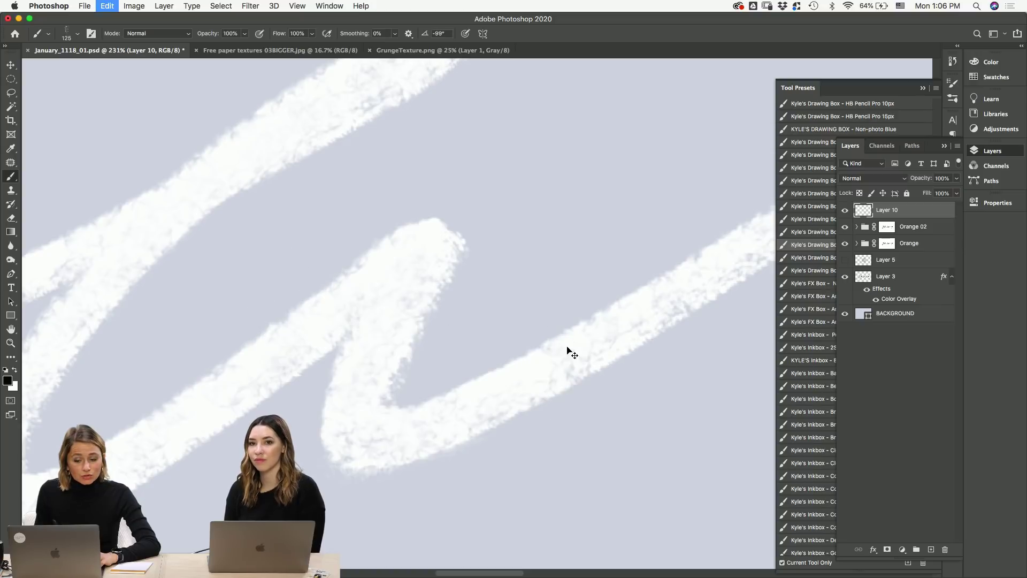
pyautogui.moveTo(342, 267)
pyautogui.mouseDown()
pyautogui.moveTo(540, 316)
pyautogui.moveTo(270, 319)
pyautogui.moveTo(548, 219)
pyautogui.moveTo(287, 174)
pyautogui.moveTo(252, 224)
pyautogui.mouseUp()
pyautogui.press('super+z')
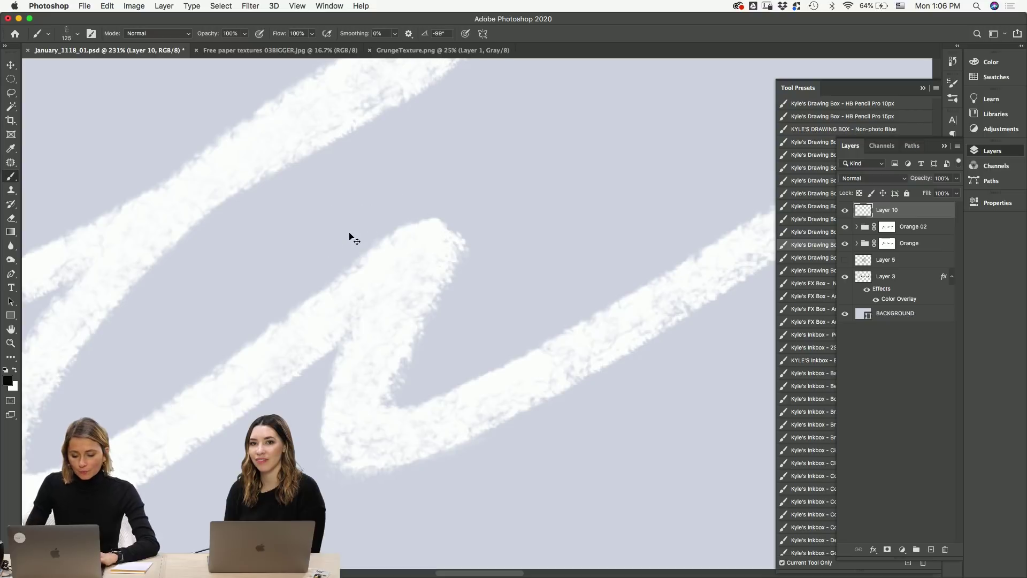
# - Examine the chalky texture of the letter j where it overlaps the left orange, and bring the layer list back up
pyautogui.press('super+0')
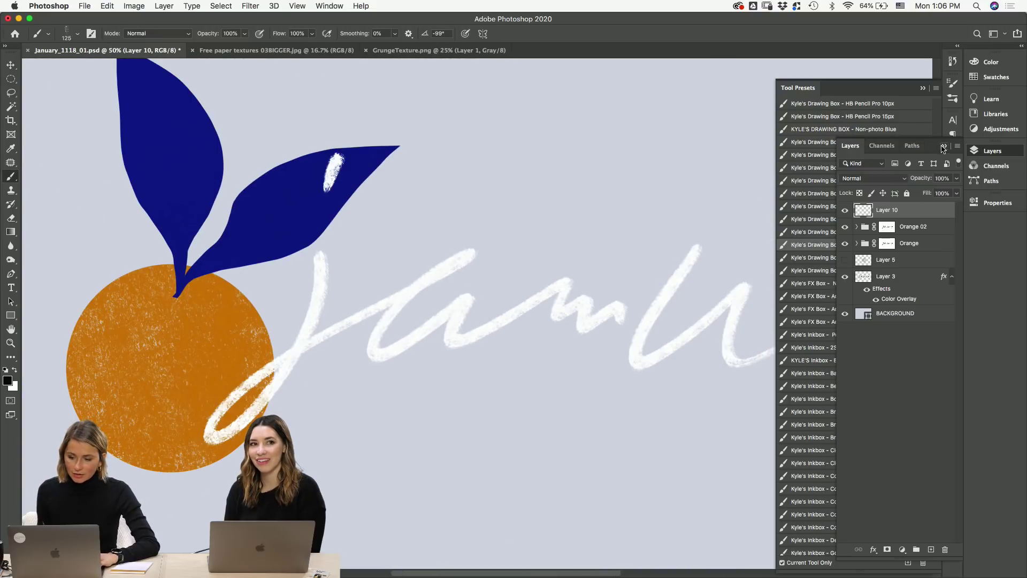
pyautogui.click(942, 146)
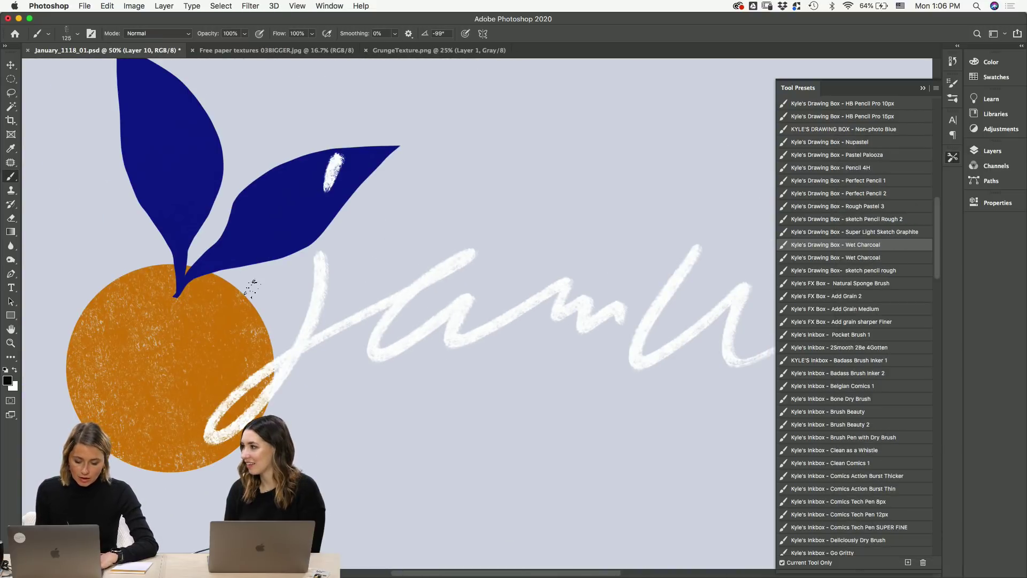
pyautogui.press('super+space')
pyautogui.moveTo(228, 358); pyautogui.dragTo(314, 424)
pyautogui.moveTo(374, 271); pyautogui.dragTo(388, 230)
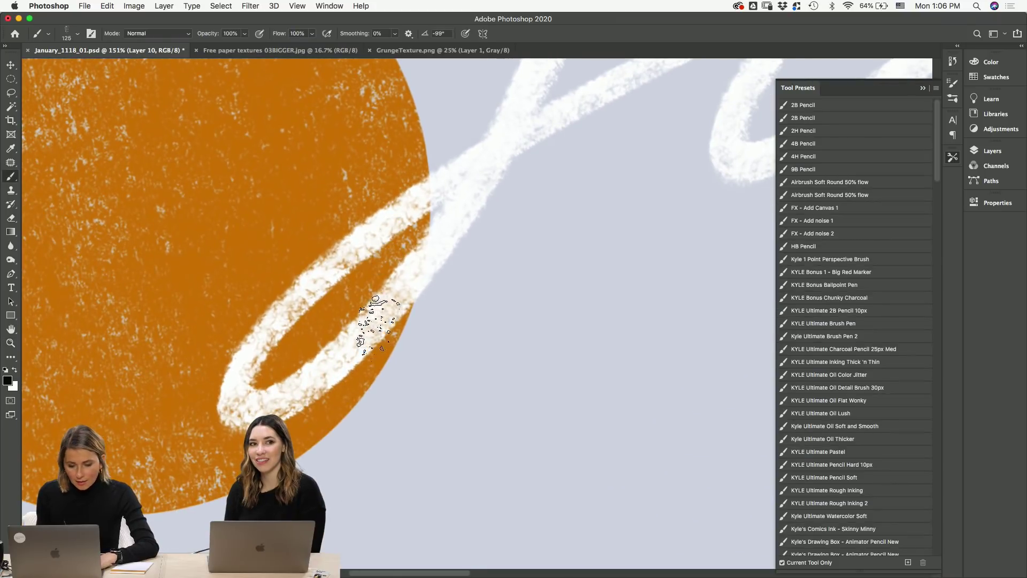
pyautogui.click(11, 65)
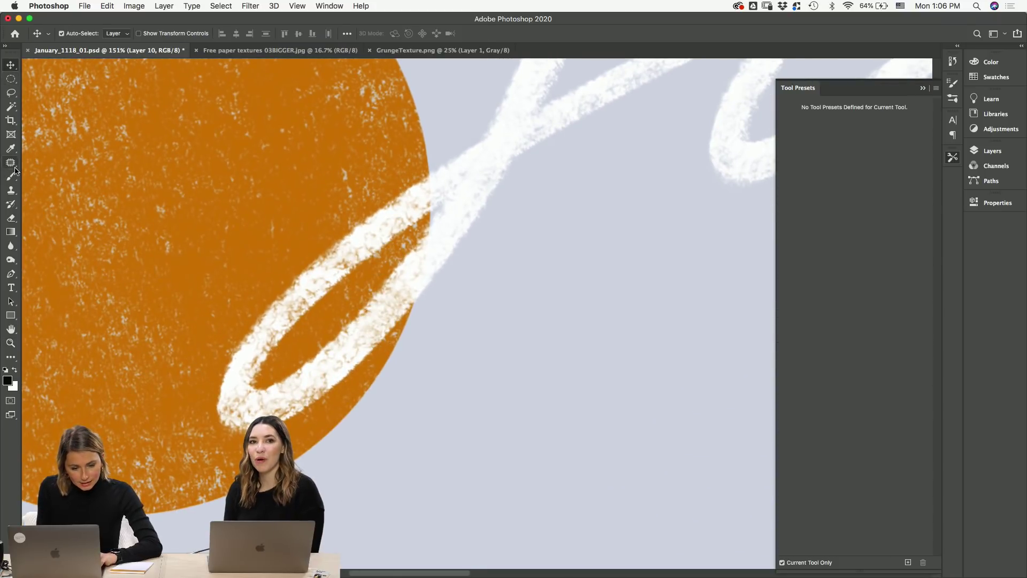
pyautogui.click(11, 176)
pyautogui.click(990, 150)
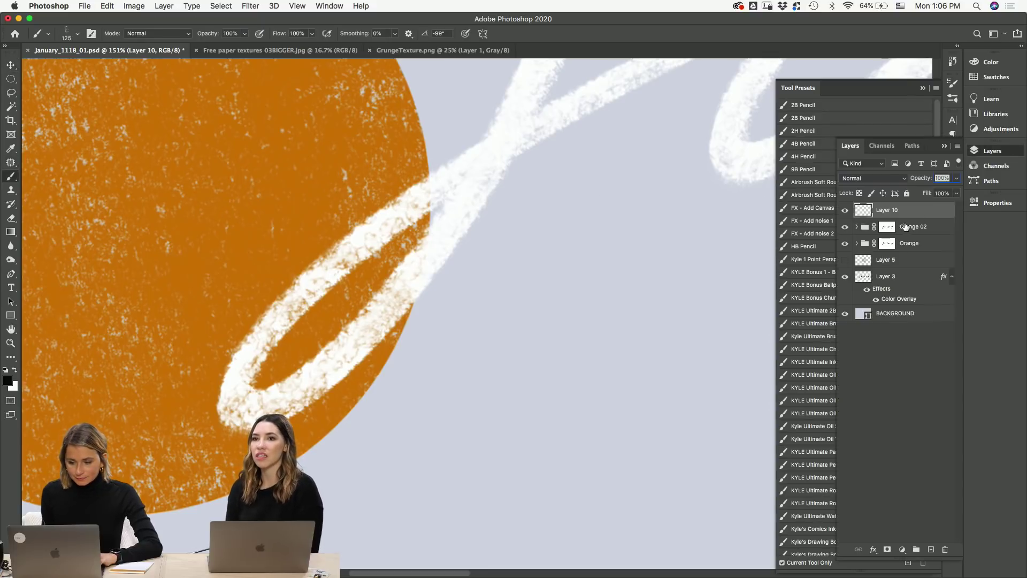
# - Try moving the January lettering on Layer 3 slightly, and undo the move
pyautogui.press('v')
pyautogui.moveTo(447, 229); pyautogui.dragTo(477, 242)
pyautogui.press('super+z')
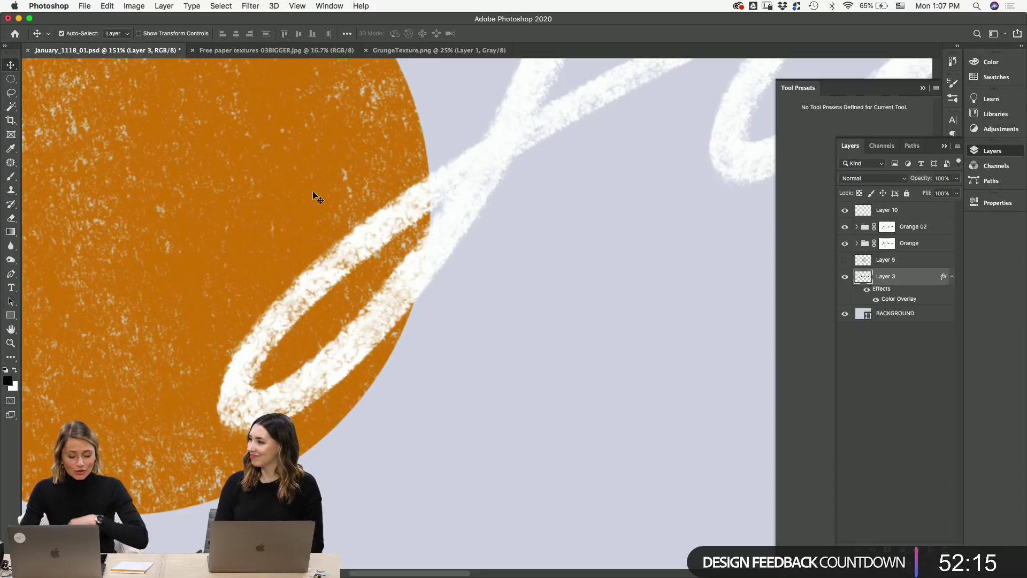
# - Examine where the letter j overlaps the left orange, hiding and reshowing the lettering on Layer 3
pyautogui.press('super+minus')
pyautogui.press('super+minus')
pyautogui.press('super+minus')
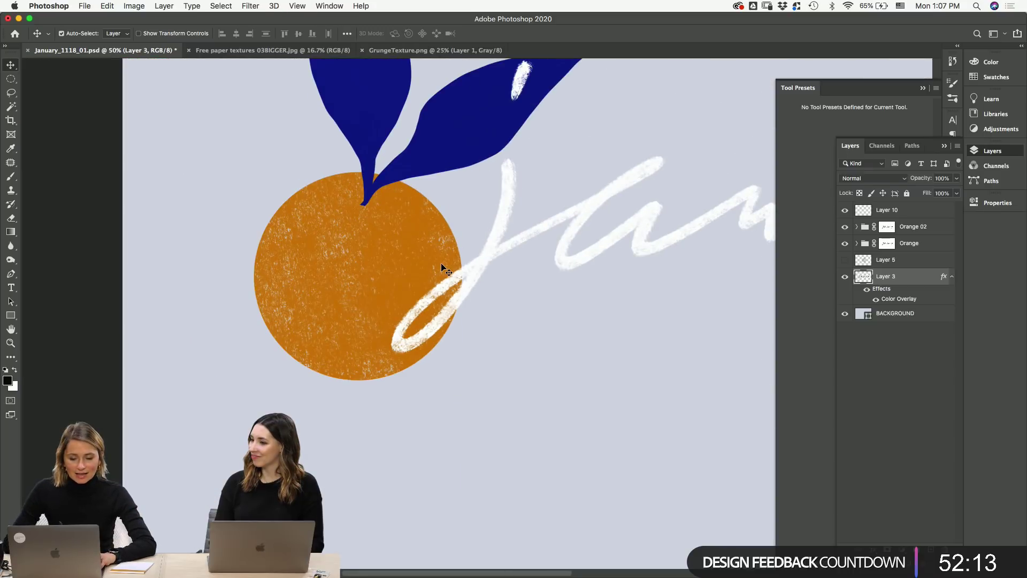
pyautogui.press('z')
pyautogui.moveTo(447, 272); pyautogui.dragTo(477, 317)
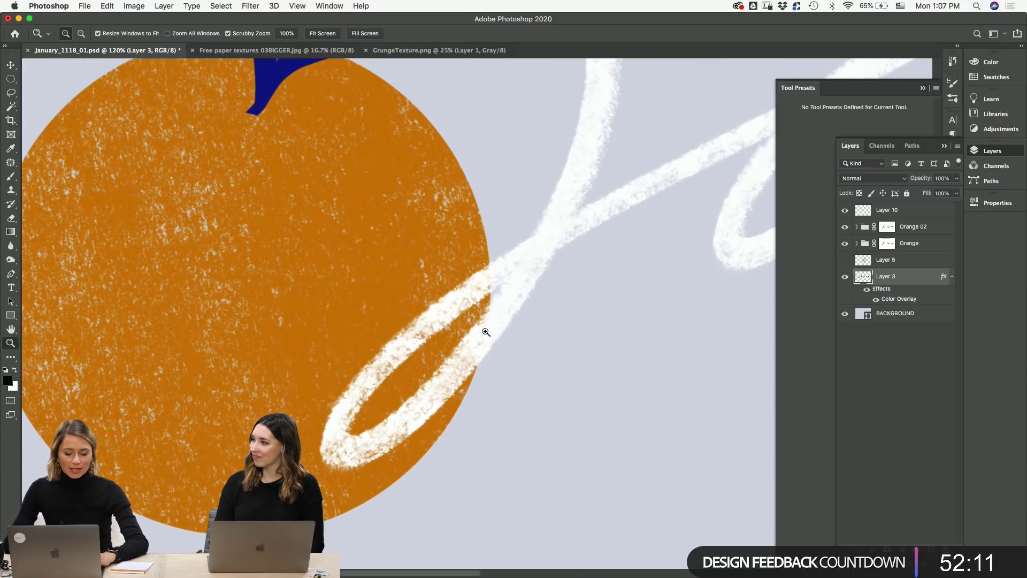
pyautogui.press('v')
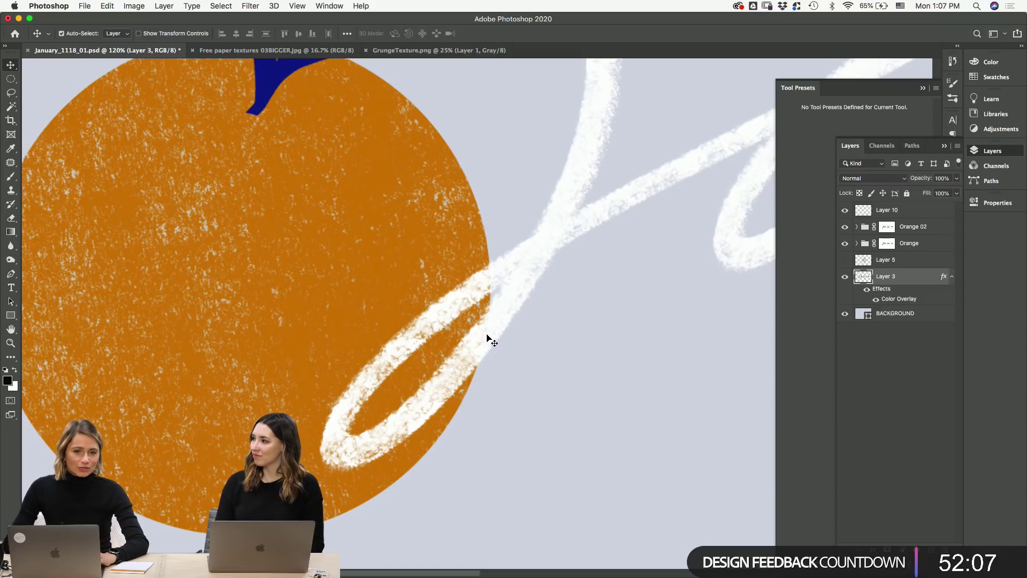
pyautogui.press('super+minus')
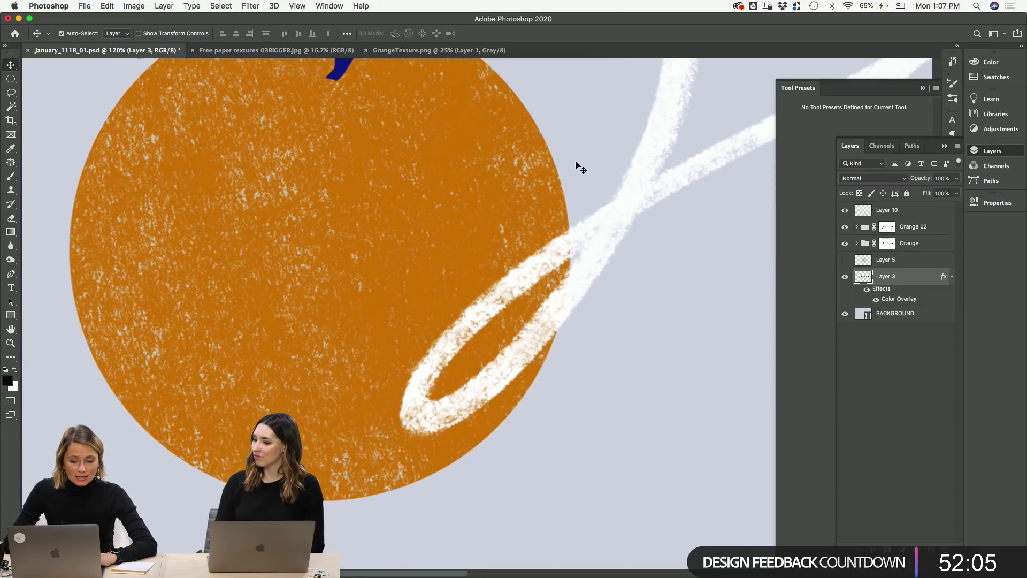
pyautogui.click(845, 277)
pyautogui.click(845, 276)
# - Compare the left orange and the j's loop up close by toggling the visibility of Layer 8 and Layer 3
pyautogui.click(477, 275)
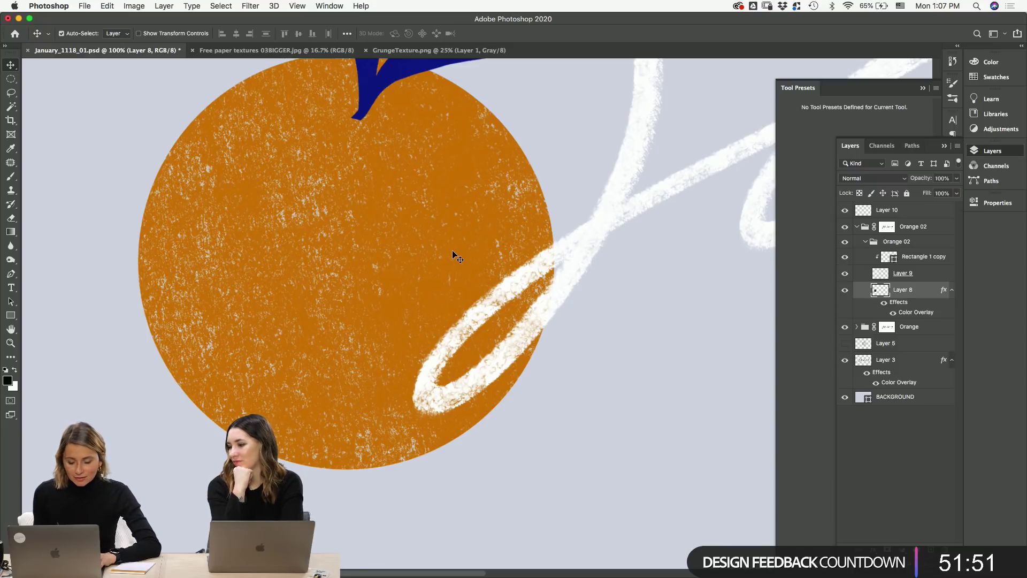
pyautogui.click(845, 290)
pyautogui.click(845, 292)
pyautogui.scroll(5, 480, 332)
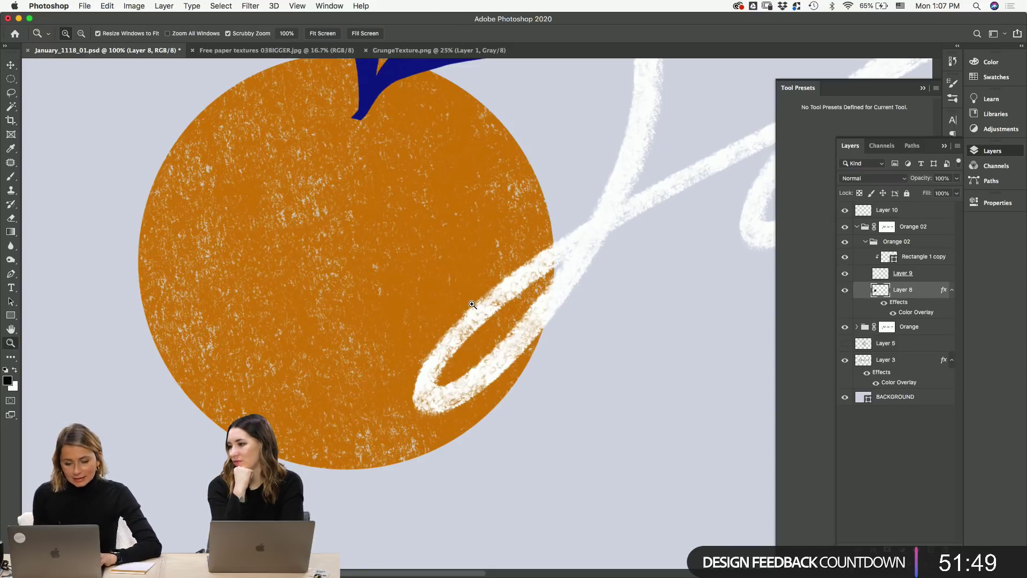
pyautogui.click(481, 331)
pyautogui.scroll(-3, 480, 332)
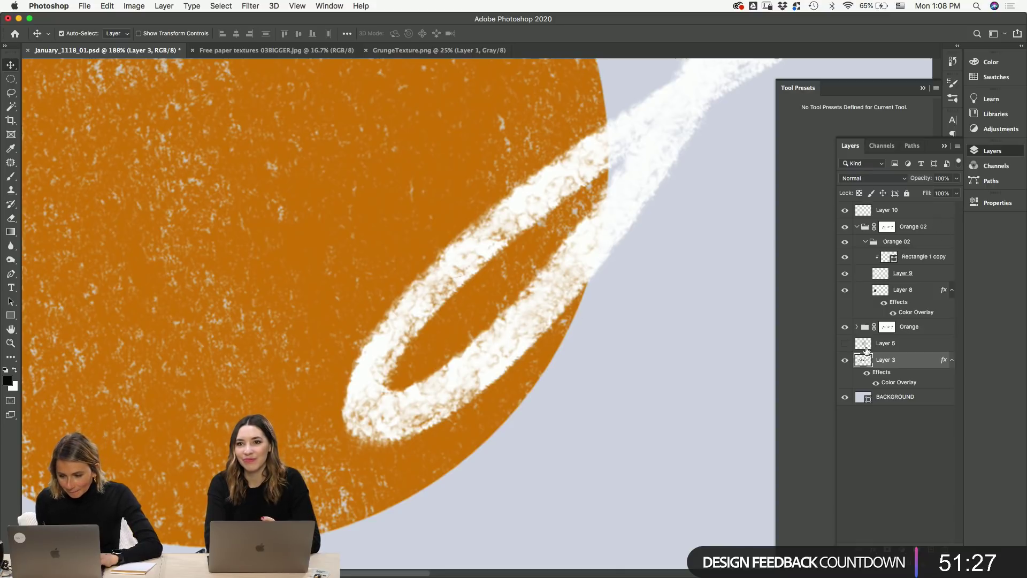
pyautogui.click(845, 360)
pyautogui.click(844, 360)
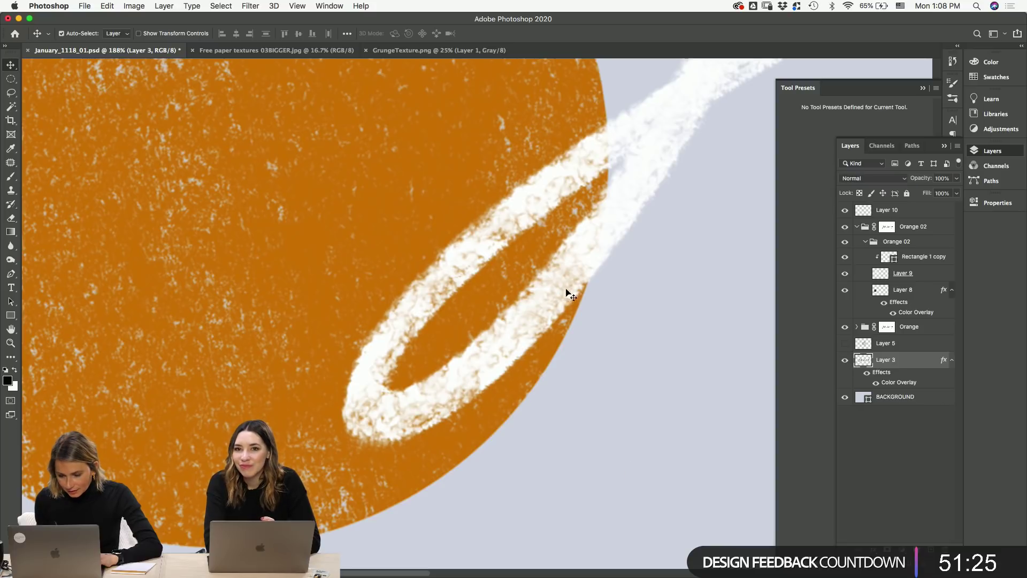
# - Paint white on the outer Orange 02 group's mask with a round brush to cover the j's loop over the left orange
pyautogui.click(886, 326)
pyautogui.press('b')
pyautogui.press('x')
pyautogui.click(886, 226)
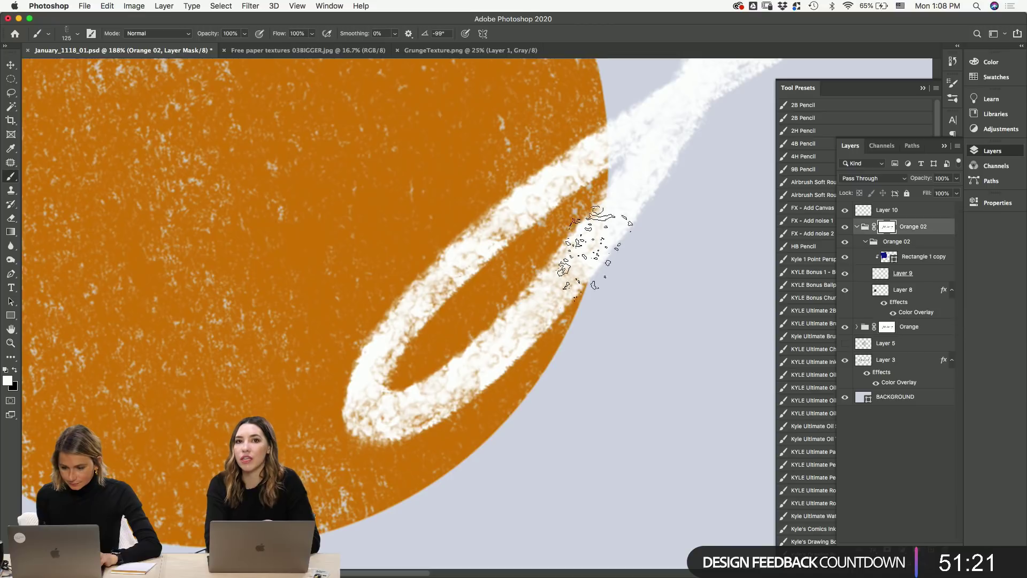
pyautogui.rightClick(427, 276)
pyautogui.click(525, 372)
pyautogui.click(467, 183)
pyautogui.moveTo(467, 184)
pyautogui.mouseDown()
pyautogui.moveTo(507, 193)
pyautogui.moveTo(555, 136)
pyautogui.moveTo(563, 159)
pyautogui.moveTo(568, 124)
pyautogui.moveTo(549, 212)
pyautogui.mouseUp()
pyautogui.moveTo(514, 322)
pyautogui.mouseDown()
pyautogui.moveTo(576, 202)
pyautogui.moveTo(573, 225)
pyautogui.moveTo(568, 186)
pyautogui.moveTo(577, 202)
pyautogui.moveTo(562, 271)
pyautogui.moveTo(527, 298)
pyautogui.moveTo(559, 216)
pyautogui.moveTo(374, 348)
pyautogui.moveTo(375, 299)
pyautogui.mouseUp()
# - Review the whole January composition with both oranges and the lettering in view
pyautogui.press('super+minus')
pyautogui.press('super+minus')
pyautogui.press('super+minus')
pyautogui.press('super+minus')
pyautogui.press('z')
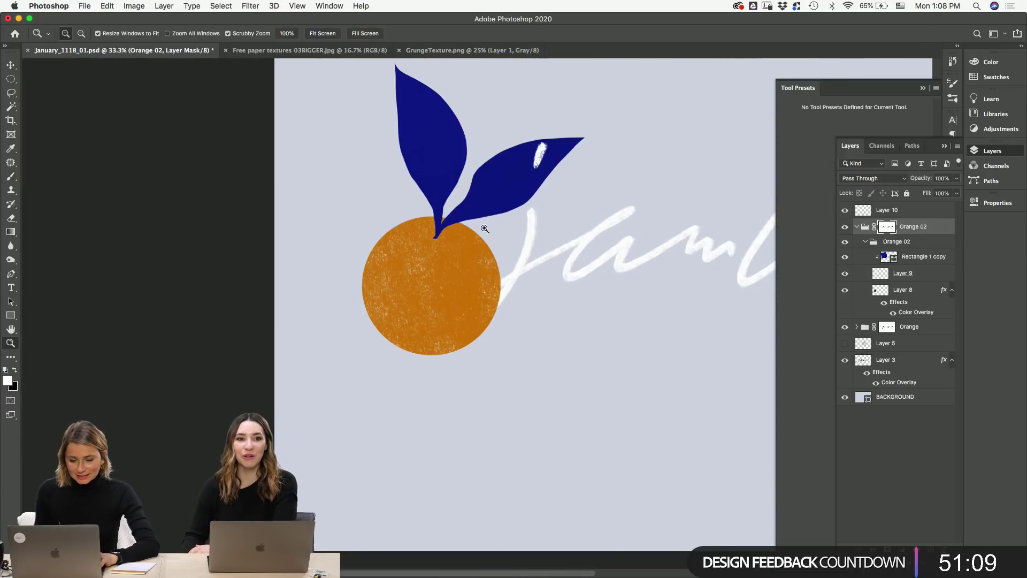
pyautogui.press('super+minus')
pyautogui.press('super+minus')
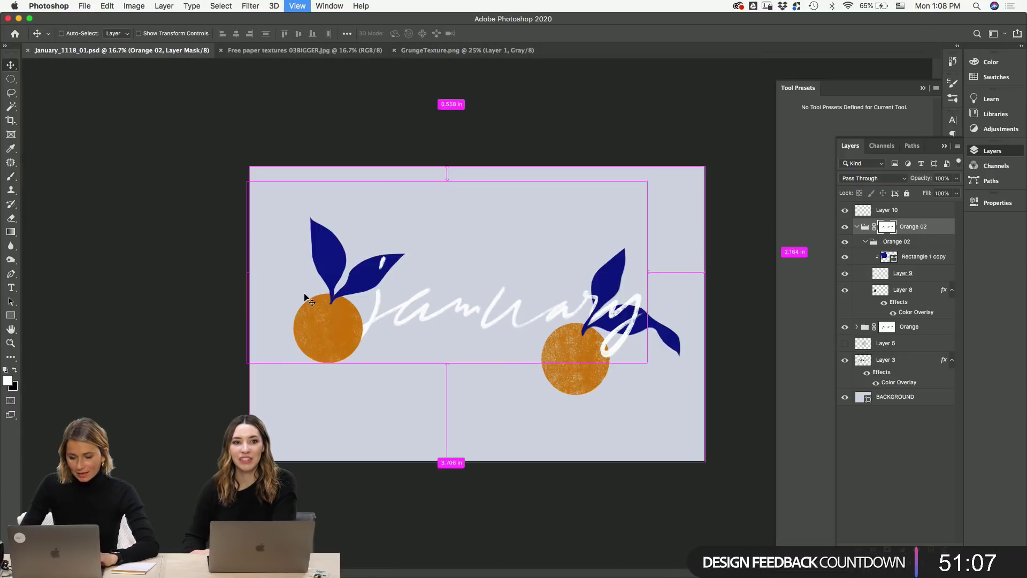
pyautogui.moveTo(438, 299)
pyautogui.mouseDown()
pyautogui.moveTo(461, 344)
pyautogui.moveTo(431, 335)
pyautogui.moveTo(426, 310)
pyautogui.mouseUp()
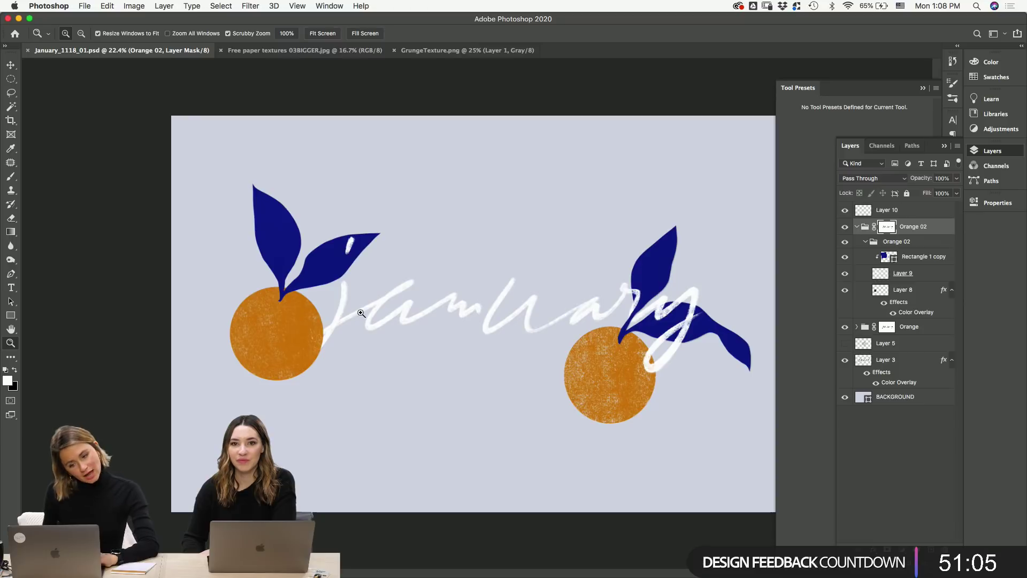
pyautogui.press('v')
pyautogui.click(293, 263)
pyautogui.keyDown('shift'); pyautogui.click(296, 344); pyautogui.keyUp('shift')
pyautogui.press('super+t')
pyautogui.press('Escape')
pyautogui.click(887, 226)
pyautogui.press('super+t')
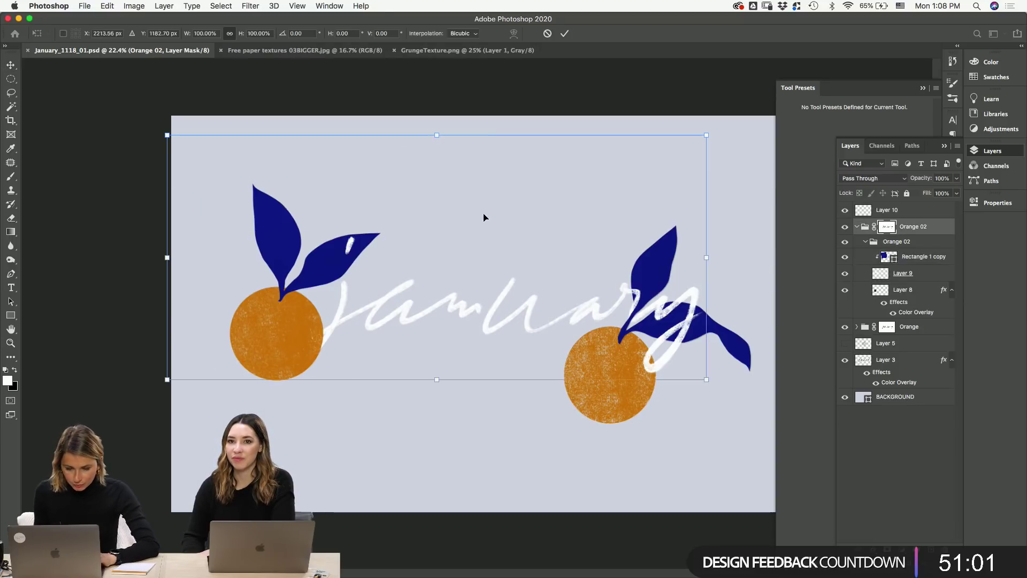
pyautogui.press('Escape')
pyautogui.click(898, 242)
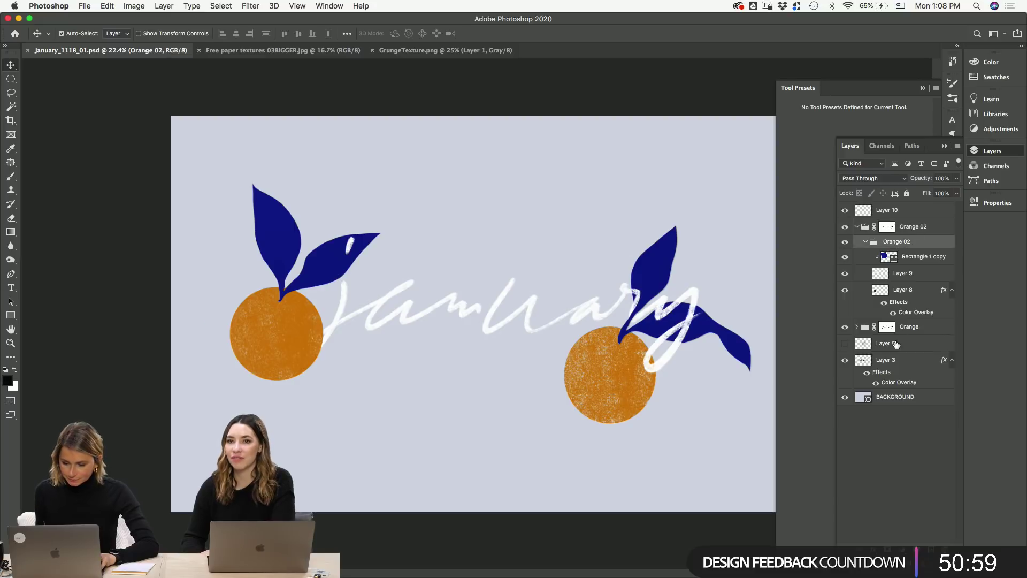
pyautogui.click(912, 328)
pyautogui.press('super+t')
pyautogui.press('Escape')
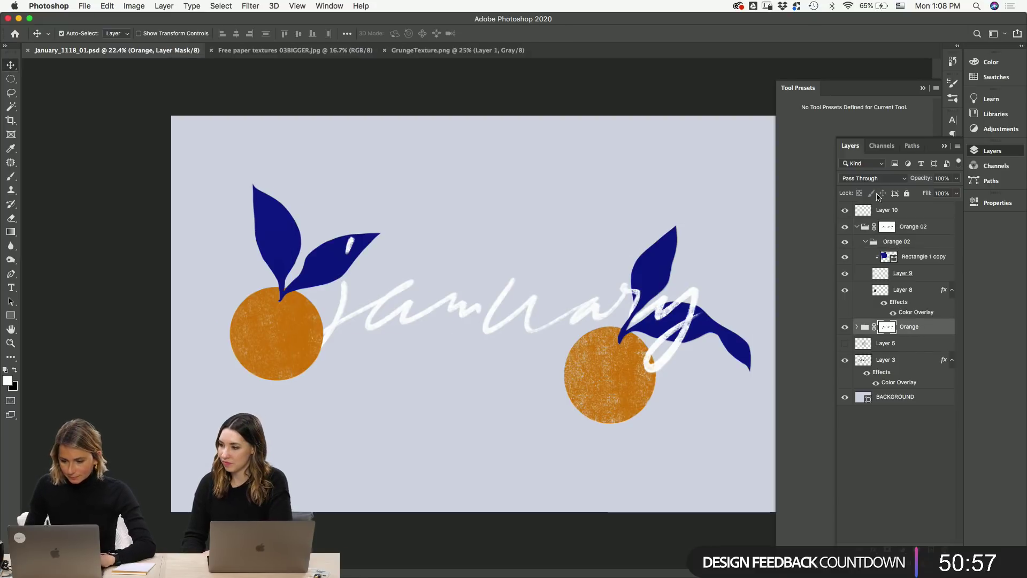
pyautogui.click(912, 243)
pyautogui.press('super+t')
pyautogui.press('Escape')
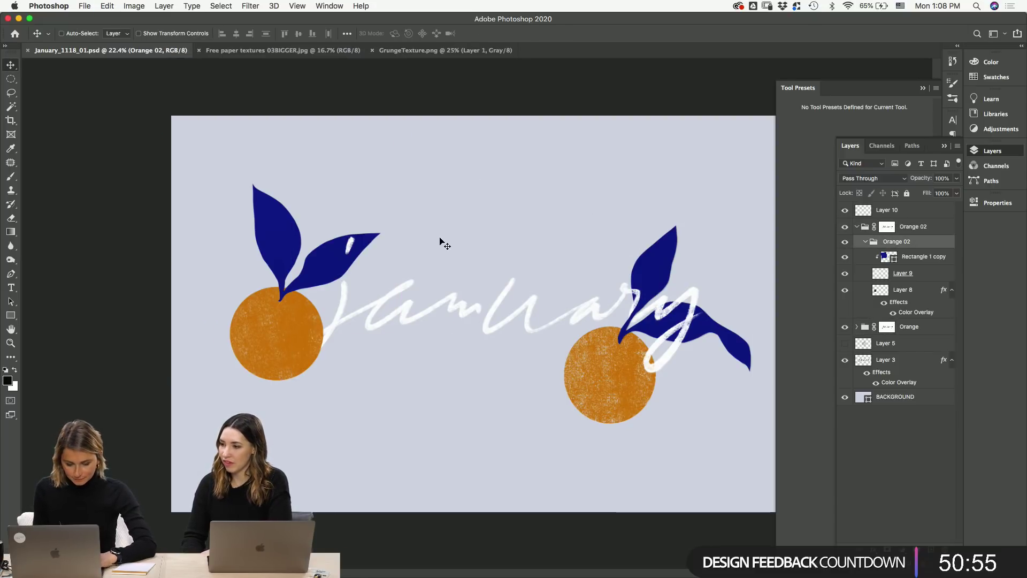
# - Try rotating the inner Orange 02 group counterclockwise and moving it closer to the January lettering
pyautogui.press('super+t')
pyautogui.moveTo(428, 225); pyautogui.dragTo(415, 207)
pyautogui.moveTo(304, 279); pyautogui.dragTo(312, 282)
pyautogui.moveTo(447, 239); pyautogui.dragTo(446, 232)
pyautogui.press('Return')
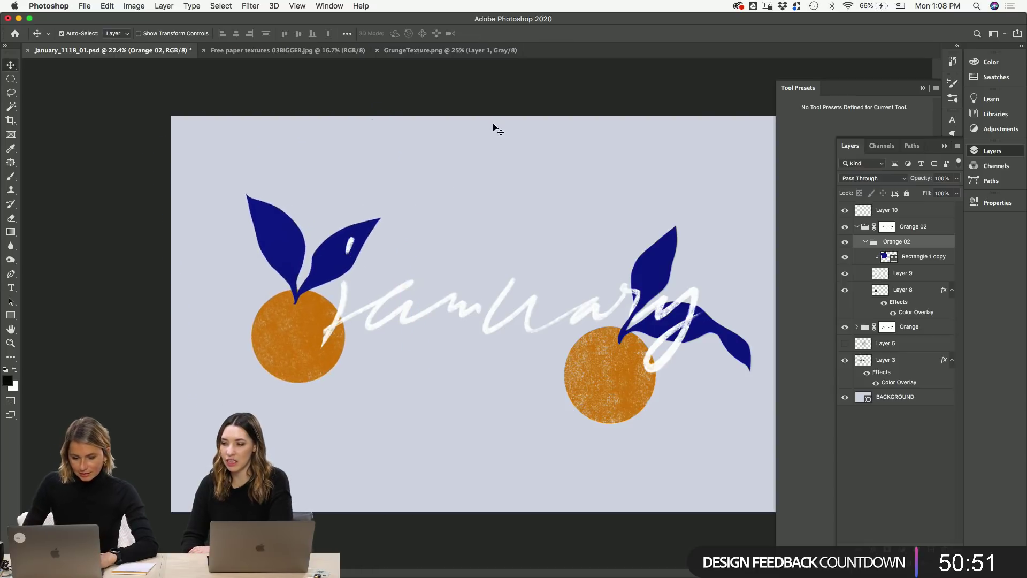
# - Paint white on the outer Orange 02 group's mask over the j on the left orange, and save the file
pyautogui.scroll(10, 403, 367)
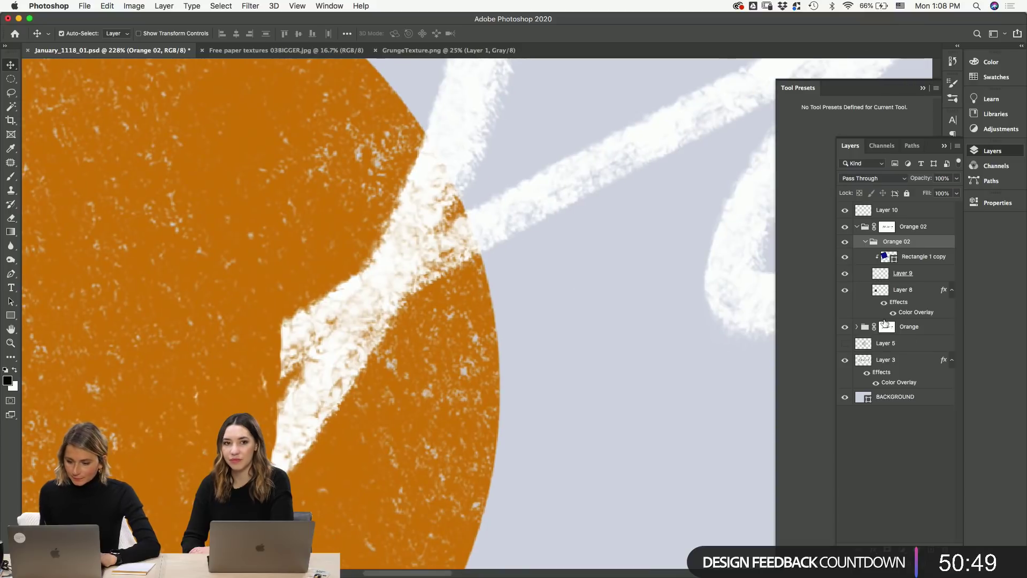
pyautogui.click(886, 327)
pyautogui.keyDown('alt'); pyautogui.click(886, 326); pyautogui.keyUp('alt')
pyautogui.keyDown('alt'); pyautogui.click(886, 327); pyautogui.keyUp('alt')
pyautogui.press('x')
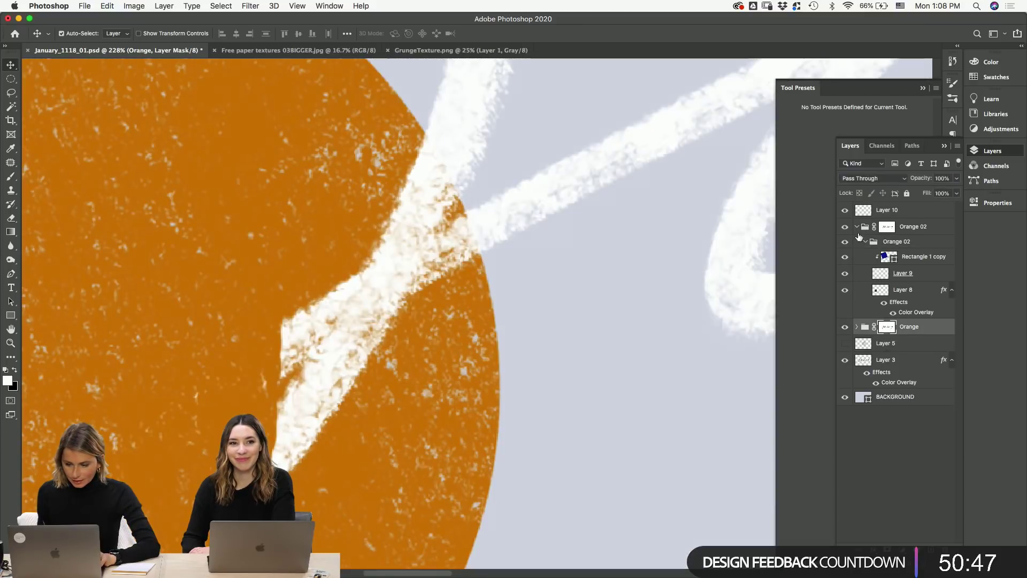
pyautogui.click(886, 226)
pyautogui.keyDown('alt'); pyautogui.click(887, 226); pyautogui.keyUp('alt')
pyautogui.keyDown('alt'); pyautogui.click(887, 227); pyautogui.keyUp('alt')
pyautogui.press('b')
pyautogui.moveTo(374, 321)
pyautogui.mouseDown()
pyautogui.moveTo(390, 229)
pyautogui.moveTo(424, 160)
pyautogui.moveTo(385, 165)
pyautogui.moveTo(417, 300)
pyautogui.moveTo(423, 160)
pyautogui.moveTo(362, 284)
pyautogui.moveTo(342, 385)
pyautogui.mouseUp()
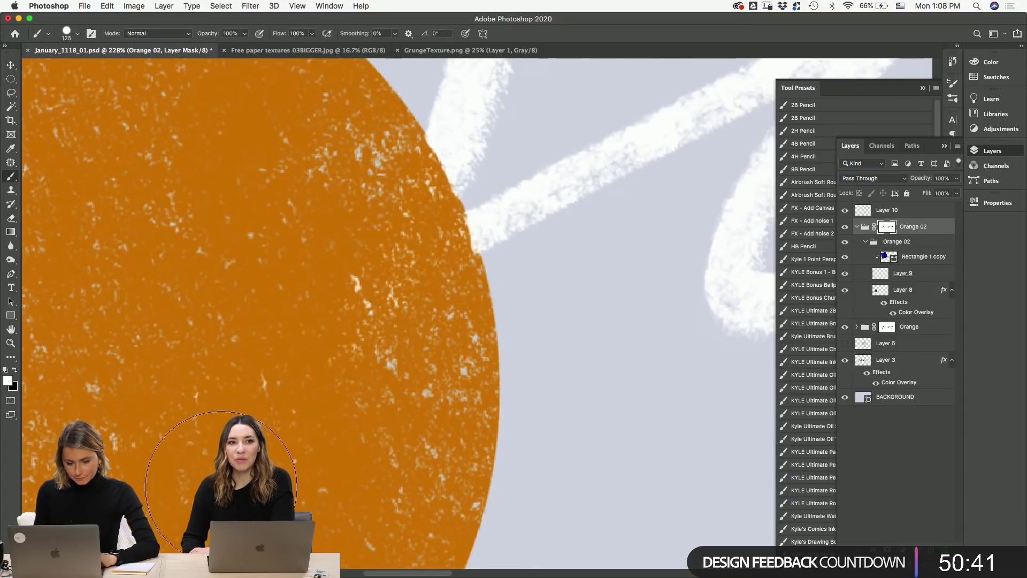
pyautogui.scroll(-7, 396, 214)
pyautogui.press('super+s')
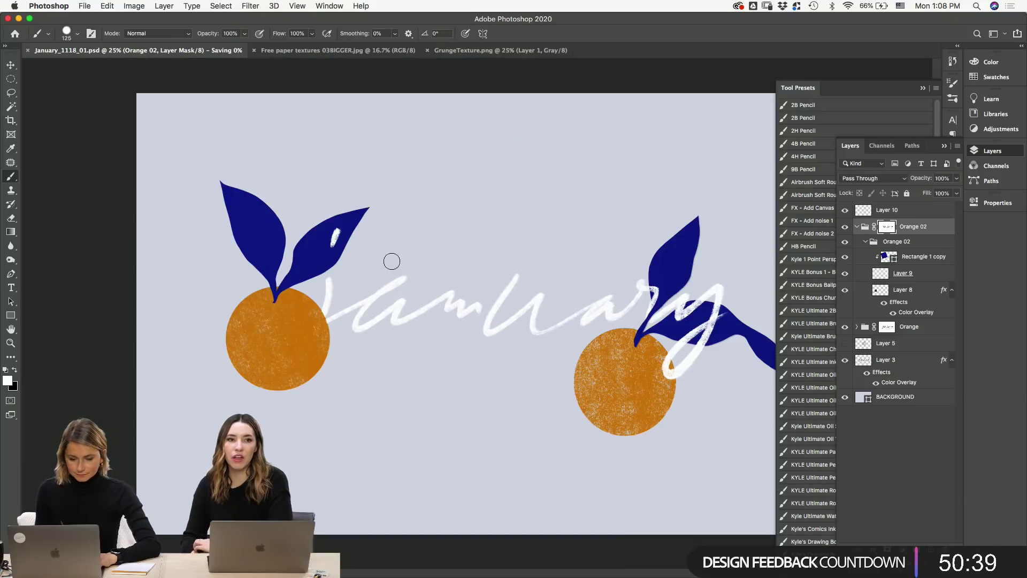
# - Undo the latest mask painting and the rotation and move of the left orange
pyautogui.press('super+z')
pyautogui.press('super+z')
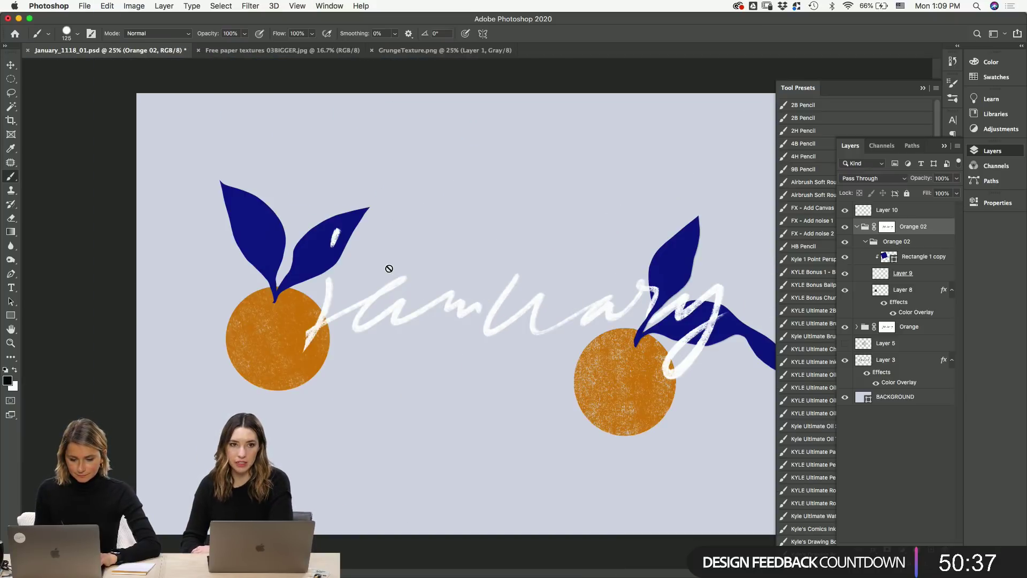
pyautogui.press('v')
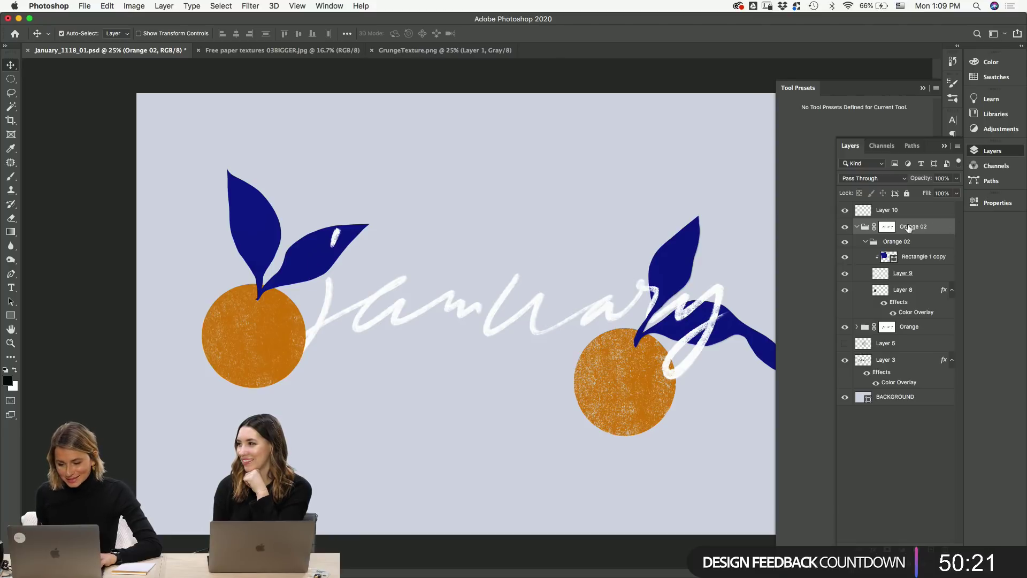
# - Delete the empty Layer 10 and save the file
pyautogui.click(884, 213)
pyautogui.press('x')
pyautogui.press('BackSpace')
pyautogui.press('super+s')
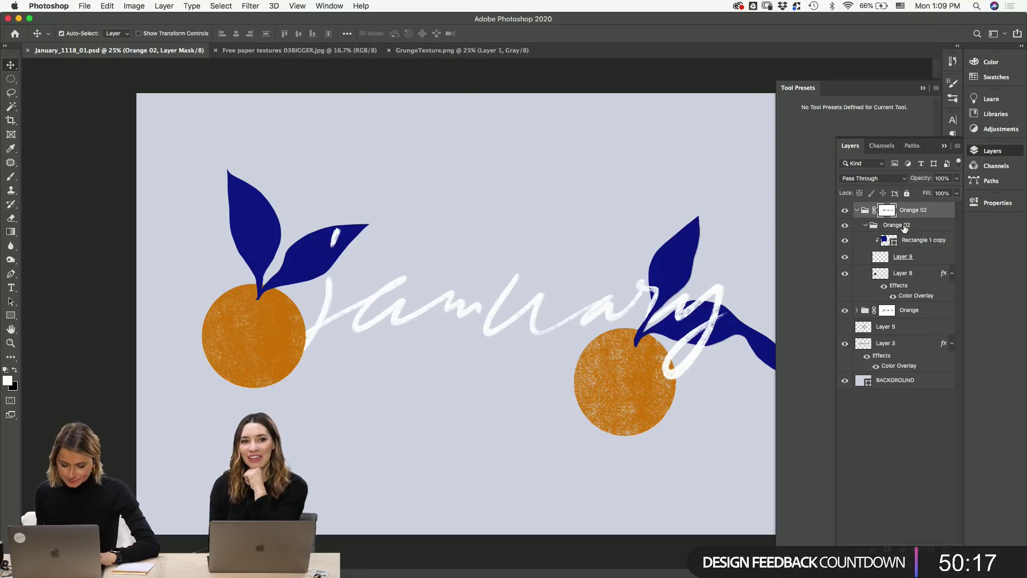
pyautogui.click(904, 226)
pyautogui.press('super+t')
pyautogui.press('Escape')
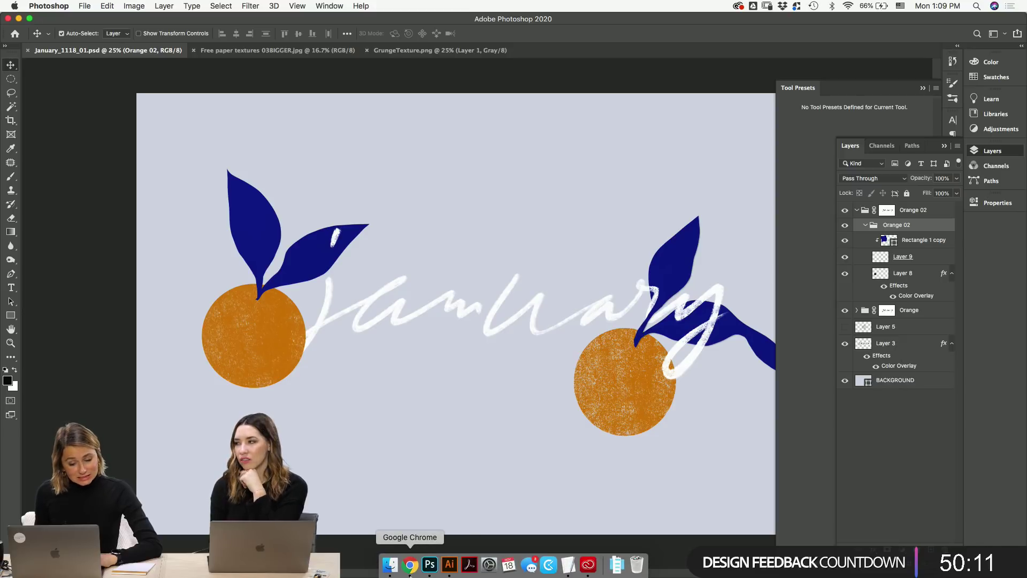
# - Switch to Illustrator and look over the January to April pages of the calendar layout
pyautogui.click(452, 574)
pyautogui.hscroll(5, 644, 195)
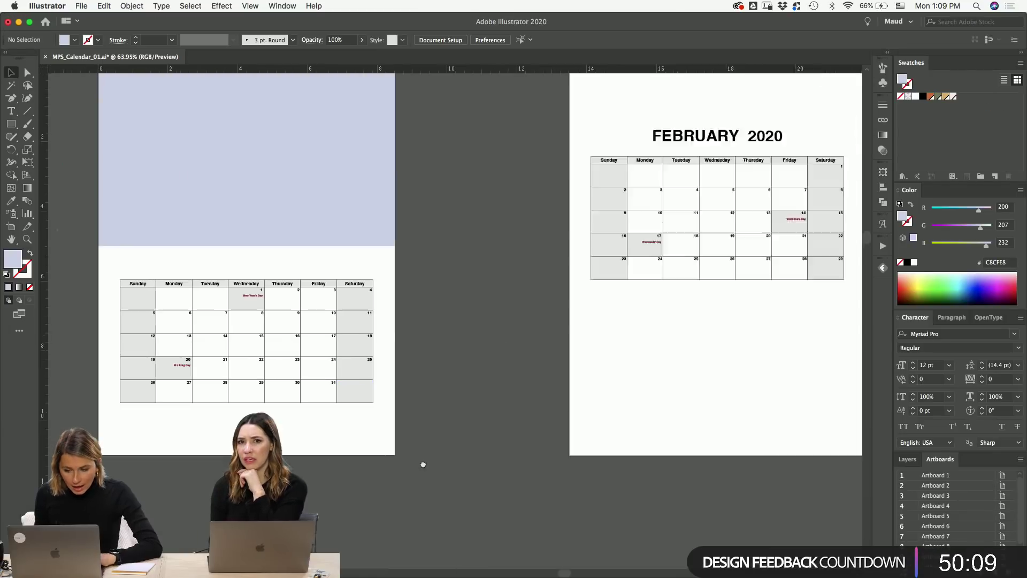
pyautogui.hscroll(10, 644, 195)
pyautogui.scroll(-5, 422, 376)
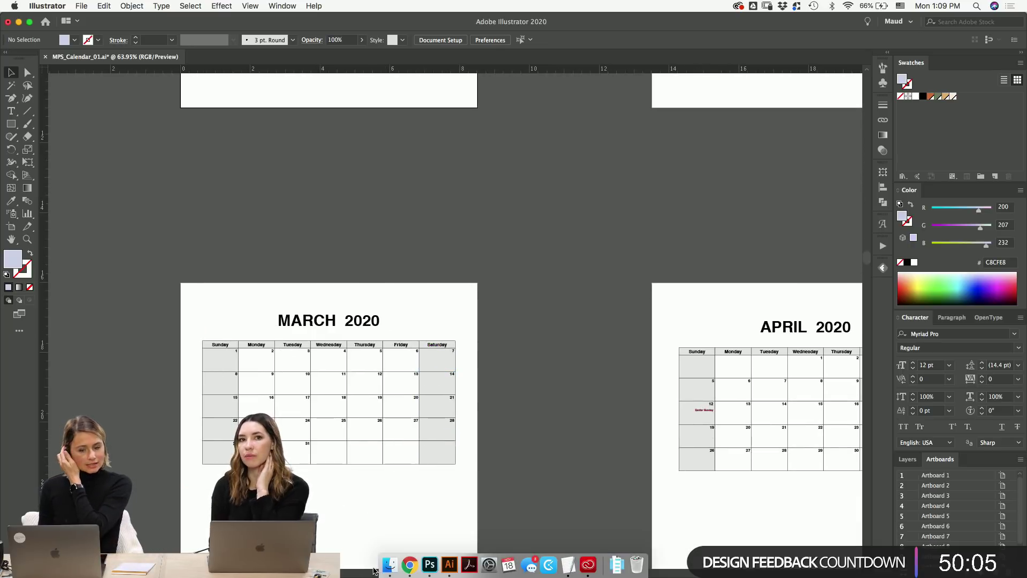
# - Browse the _Moodboard and _Assets folders of MPS_Calendar in Finder, and preview the 2020-monthly-calendar-pdf-01.pdf file
pyautogui.click(389, 564)
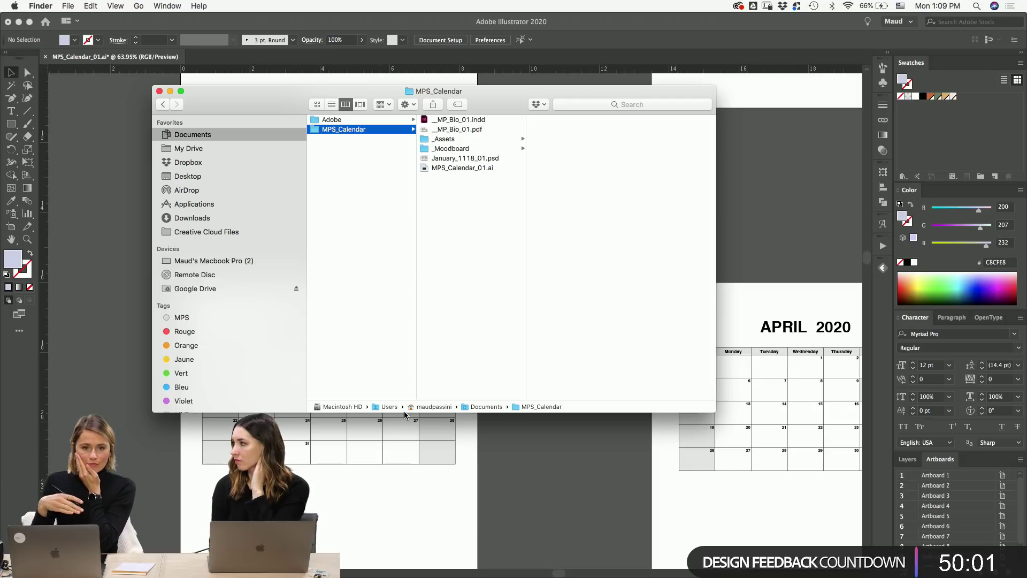
pyautogui.click(463, 149)
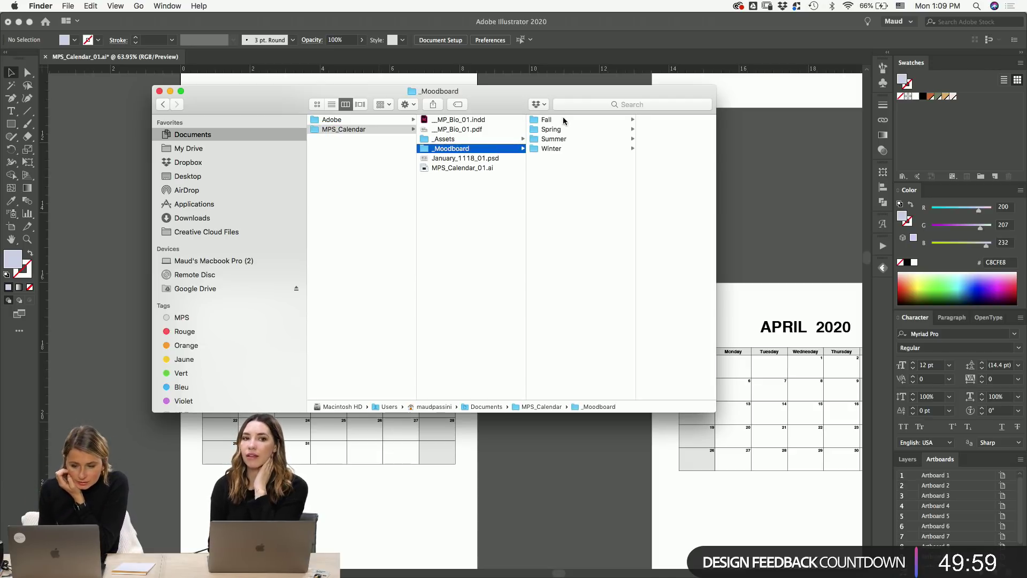
pyautogui.click(473, 139)
pyautogui.click(571, 120)
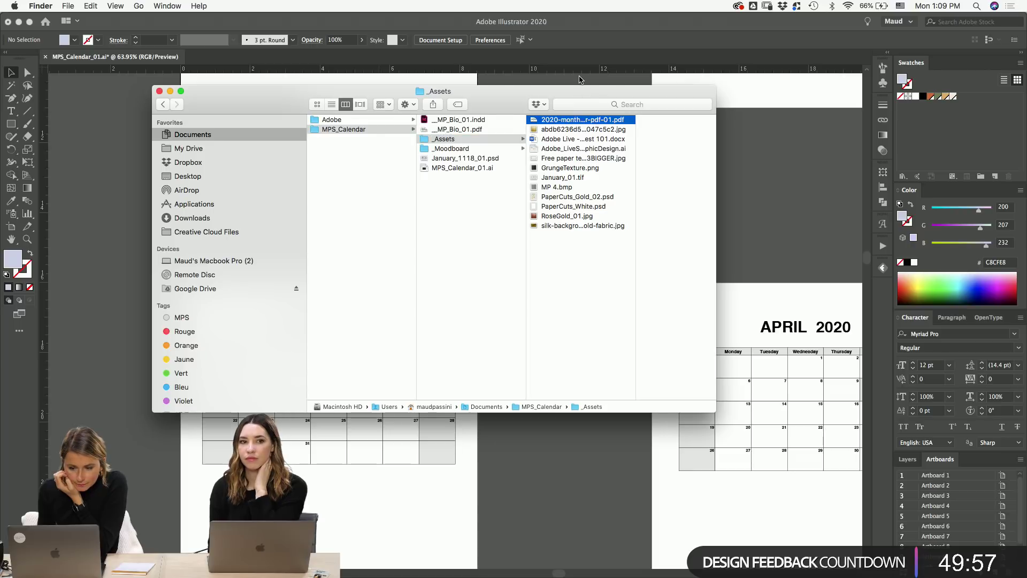
pyautogui.press('space')
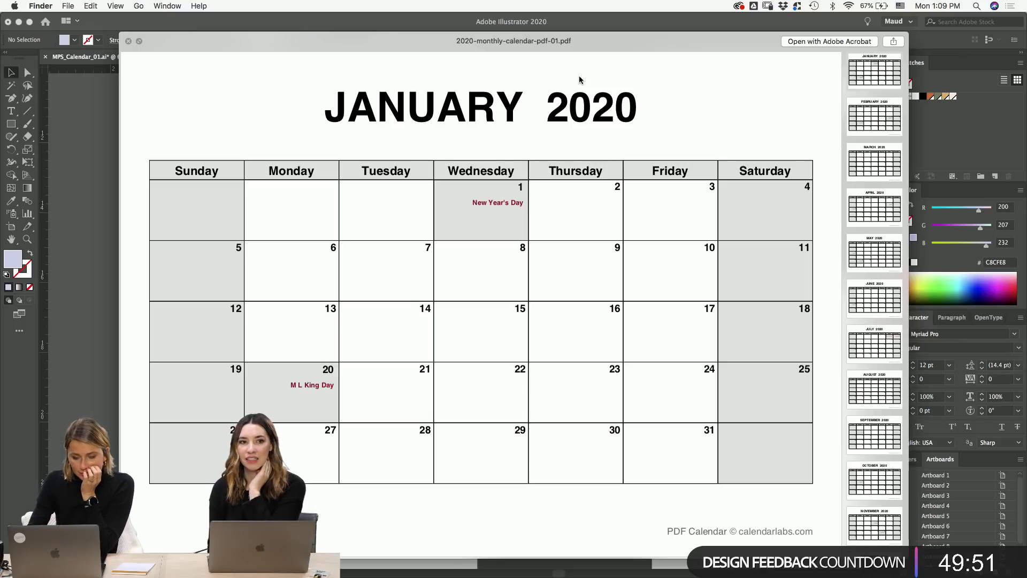
pyautogui.press('space')
pyautogui.press('Left')
pyautogui.click(142, 335)
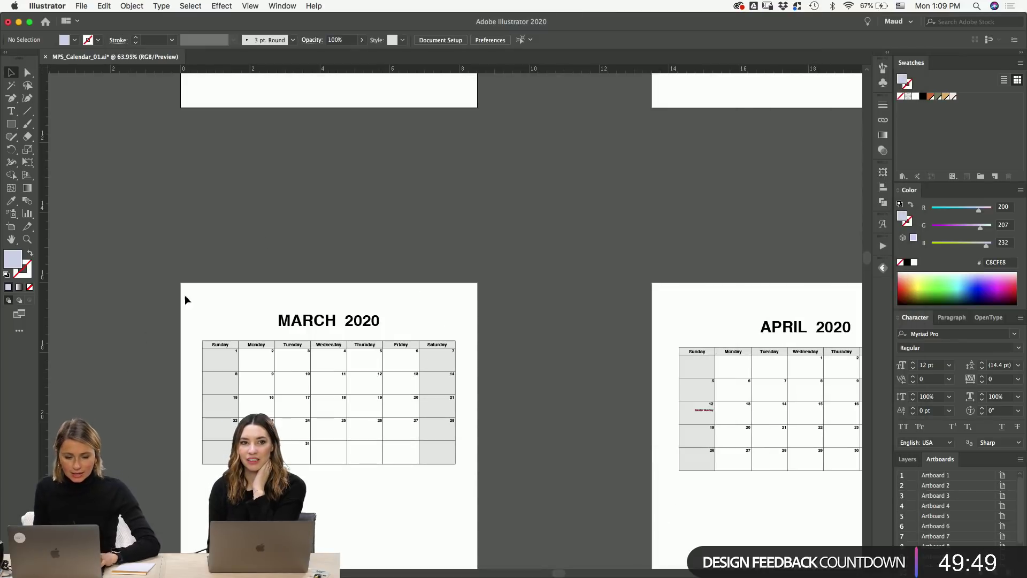
# - Check the January page in Illustrator, and return to Photoshop with the layer list showing
pyautogui.scroll(10, 408, 252)
pyautogui.scroll(-3, 439, 423)
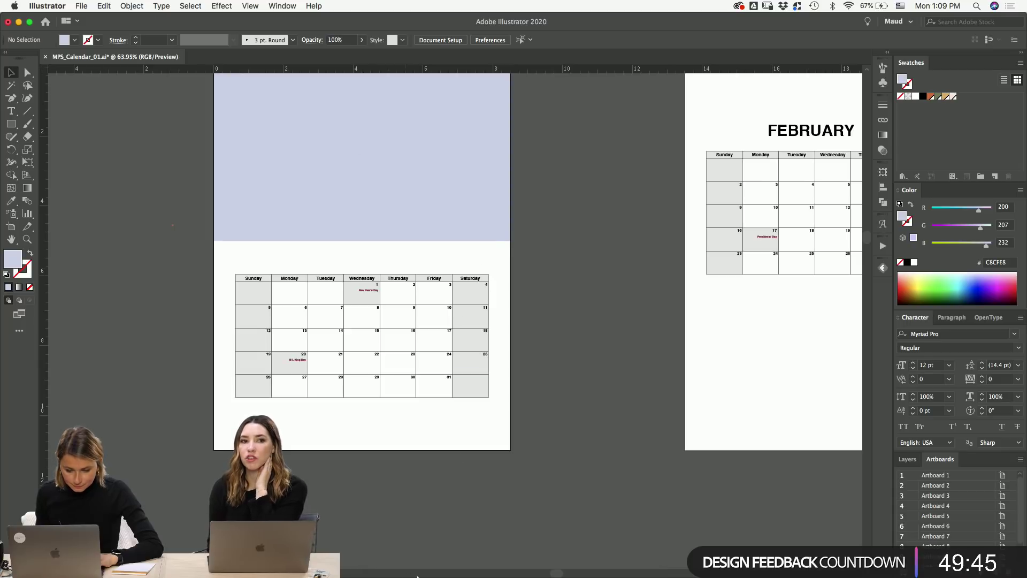
pyautogui.click(429, 565)
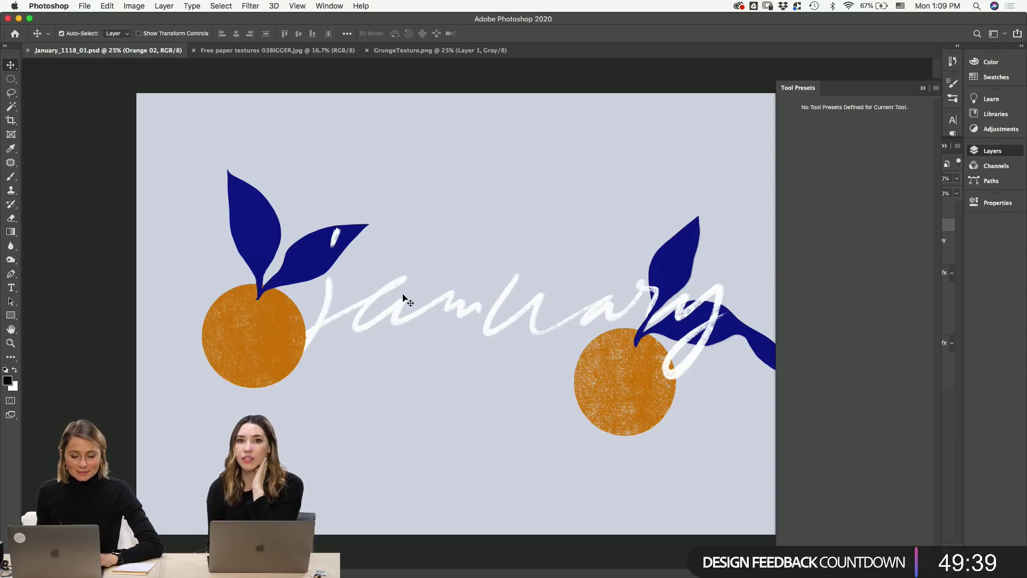
pyautogui.click(992, 153)
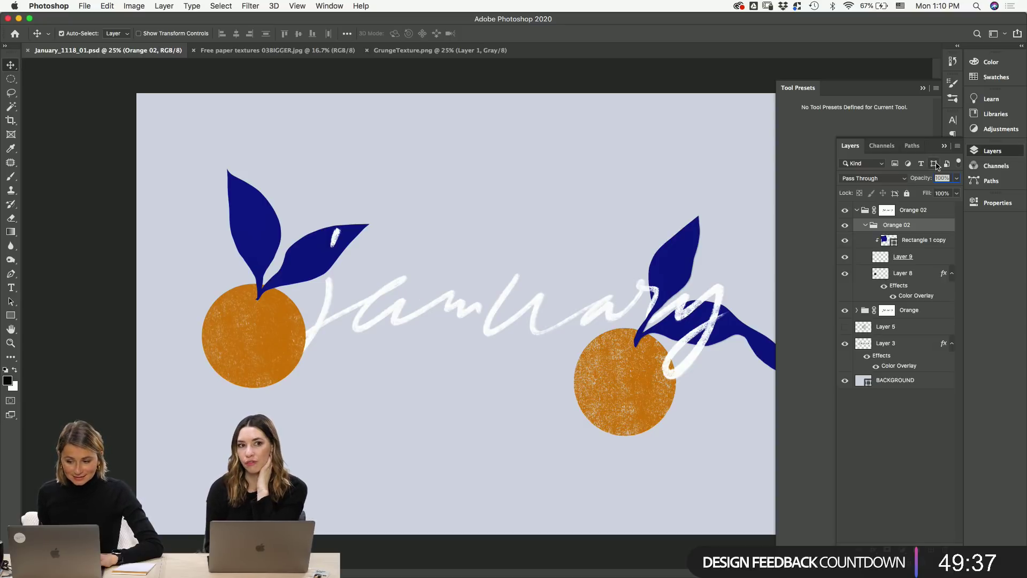
# - Lasso a freehand outline of two joined leaves hanging below the middle of the january lettering
pyautogui.click(939, 213)
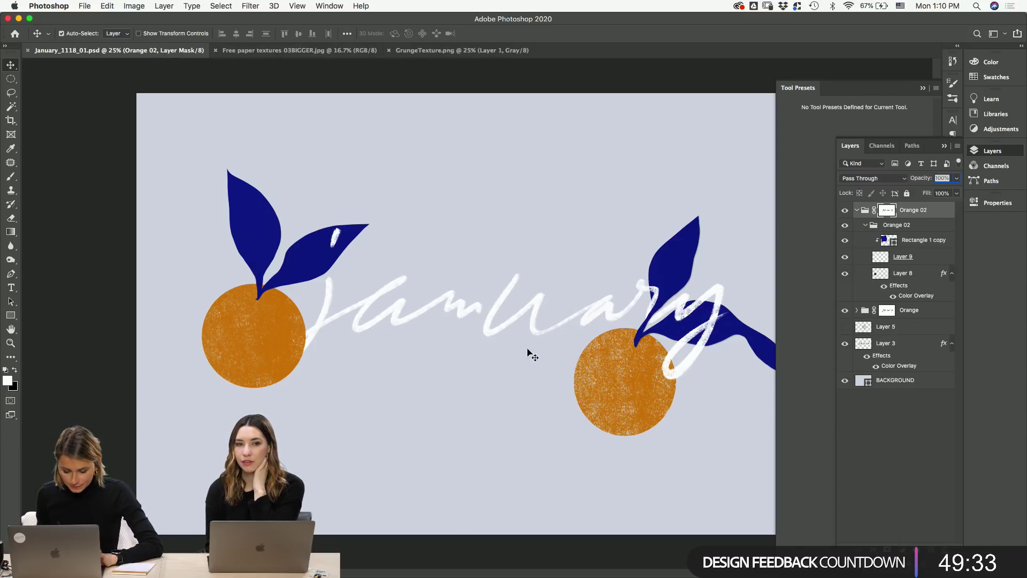
pyautogui.press('b')
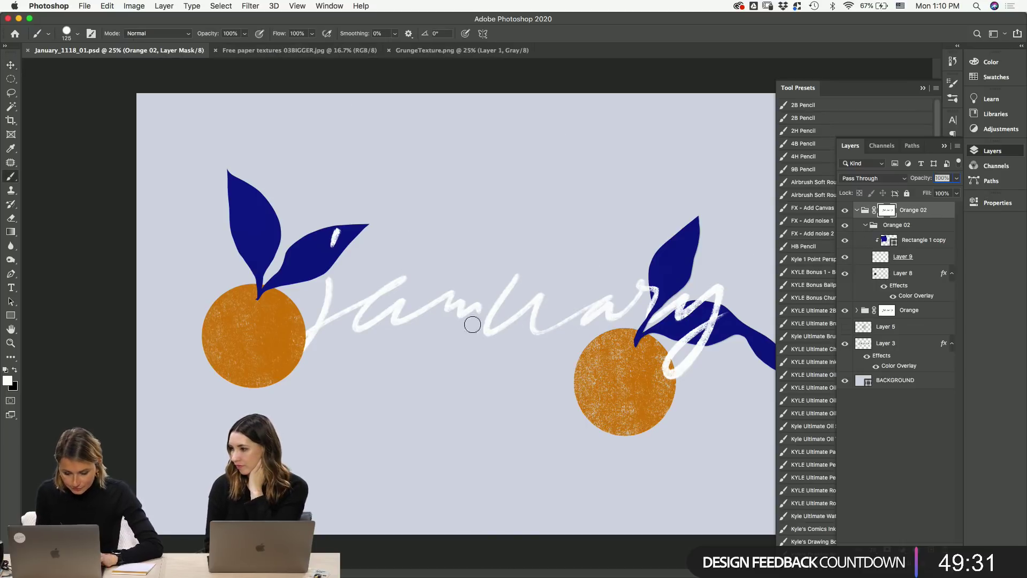
pyautogui.press('l')
pyautogui.moveTo(483, 324); pyautogui.dragTo(403, 375)
pyautogui.moveTo(408, 412)
pyautogui.mouseDown()
pyautogui.moveTo(472, 352)
pyautogui.moveTo(487, 393)
pyautogui.moveTo(525, 417)
pyautogui.mouseUp()
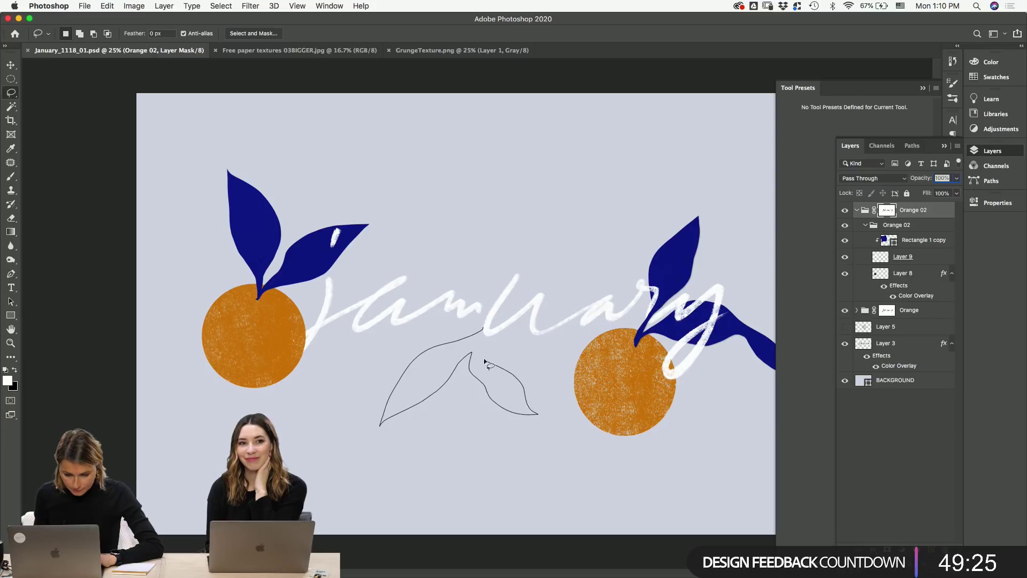
pyautogui.moveTo(484, 336); pyautogui.dragTo(484, 331)
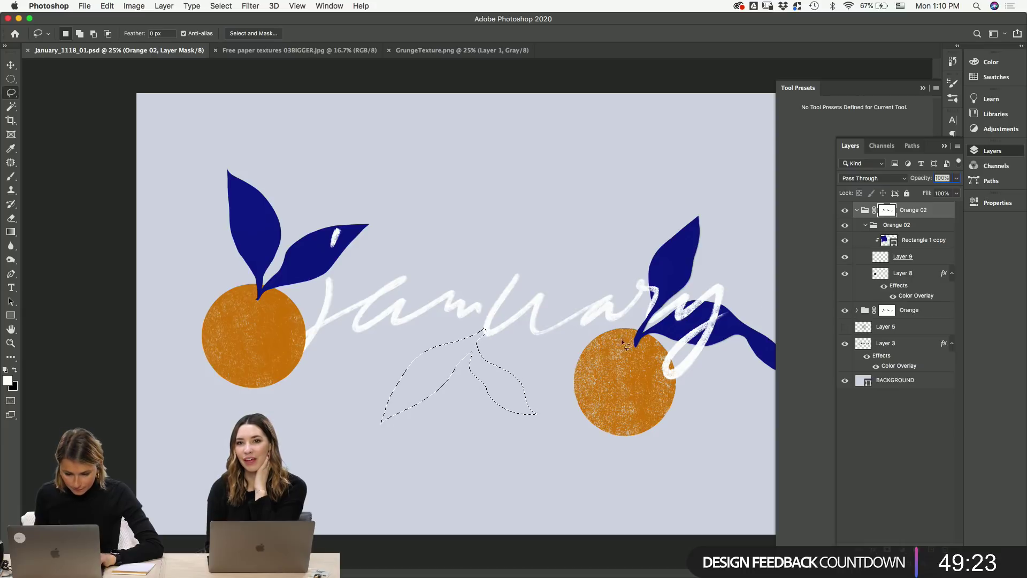
# - Fill the leaf selection on a new layer with the existing leaves' dark blue, 0c188f, and deselect it
pyautogui.press('d')
pyautogui.press('super+shift+alt+n')
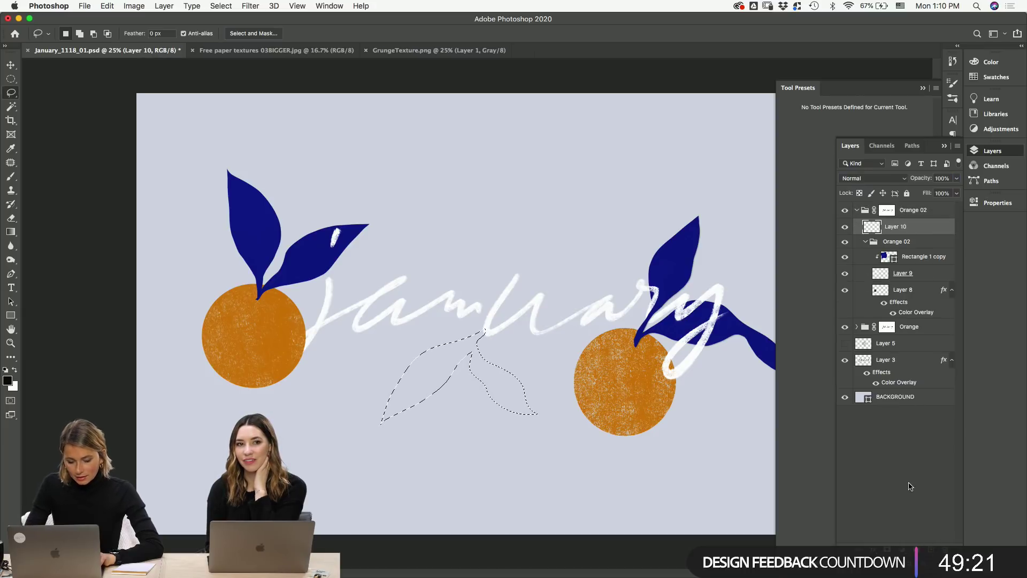
pyautogui.click(102, 5)
pyautogui.click(115, 176)
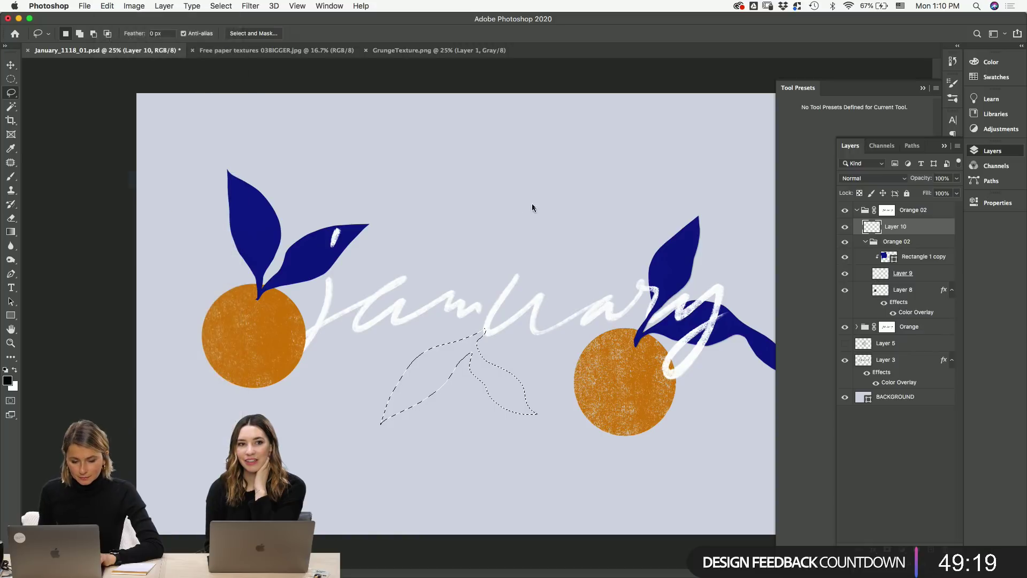
pyautogui.click(475, 123)
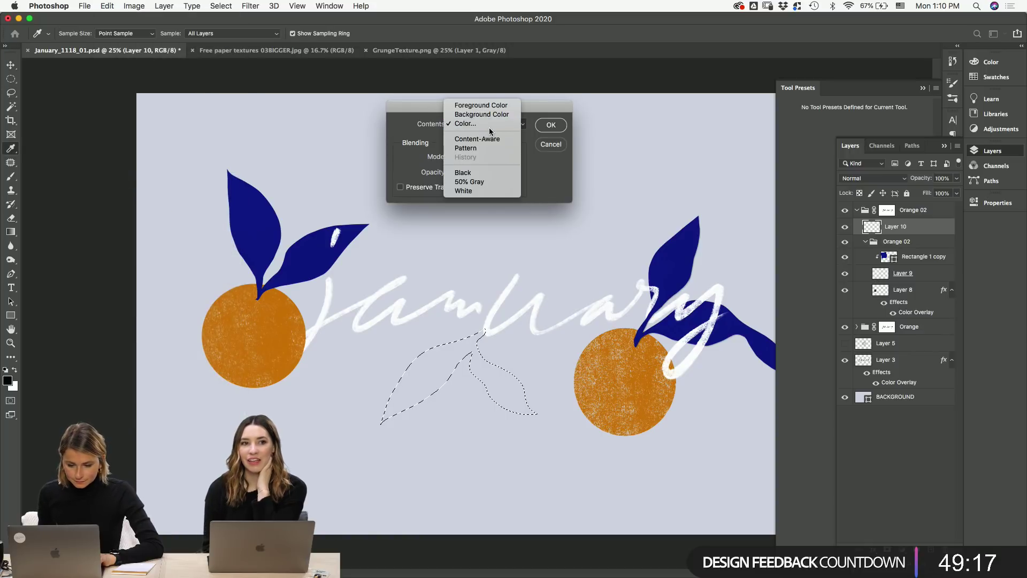
pyautogui.click(492, 124)
pyautogui.click(280, 219)
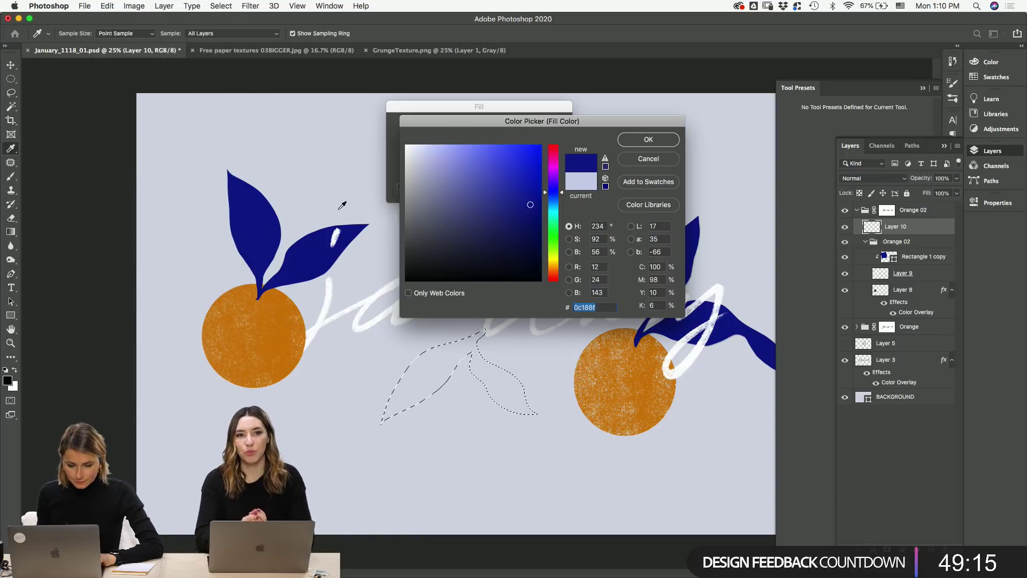
pyautogui.click(662, 138)
pyautogui.press('Return')
pyautogui.press('super+d')
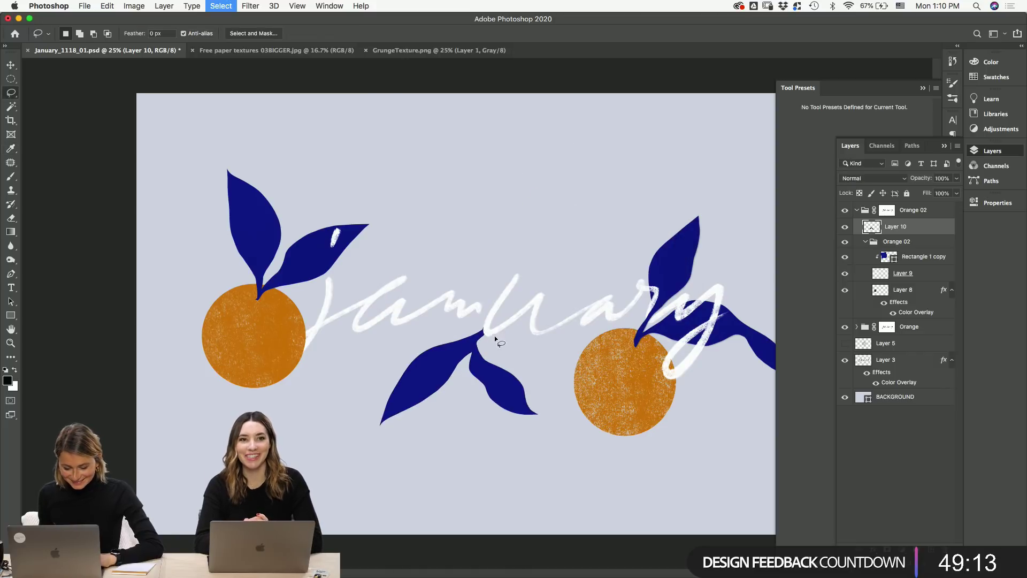
# - Move the new leaves up to the lettering, and place a copy of the left orange above them, scaled to 73.8%
pyautogui.press('v')
pyautogui.moveTo(501, 386); pyautogui.dragTo(509, 349)
pyautogui.moveTo(246, 344); pyautogui.dragTo(509, 269)
pyautogui.press('super+t')
pyautogui.moveTo(569, 209); pyautogui.dragTo(527, 243)
pyautogui.moveTo(500, 281); pyautogui.dragTo(534, 272)
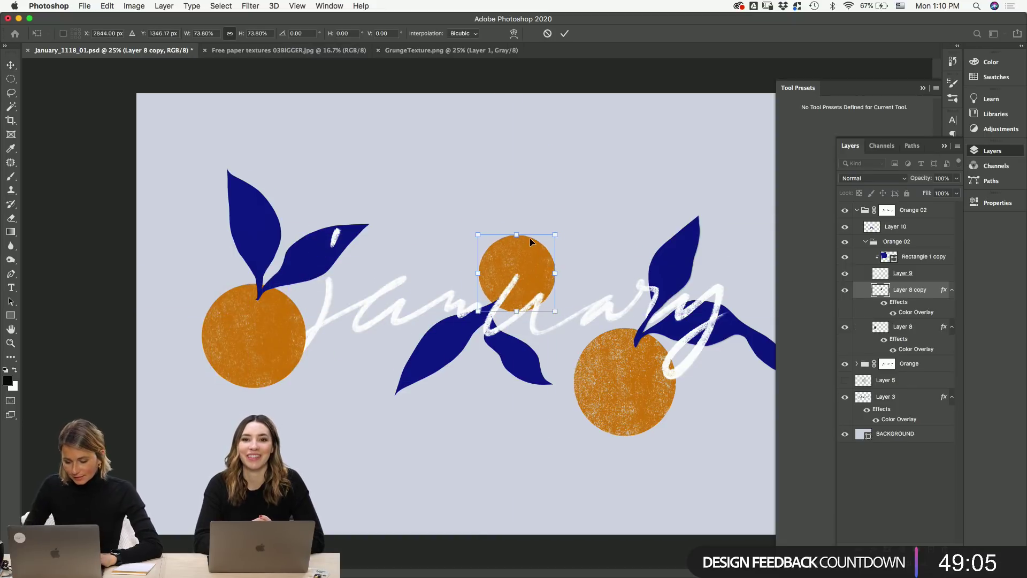
pyautogui.press('Return')
# - Reposition the middle orange and its leaves so that the stem overlaps the orange's lower edge behind the lettering
pyautogui.moveTo(422, 350); pyautogui.dragTo(438, 358)
pyautogui.moveTo(538, 298); pyautogui.dragTo(508, 275)
pyautogui.scroll(6, 508, 275)
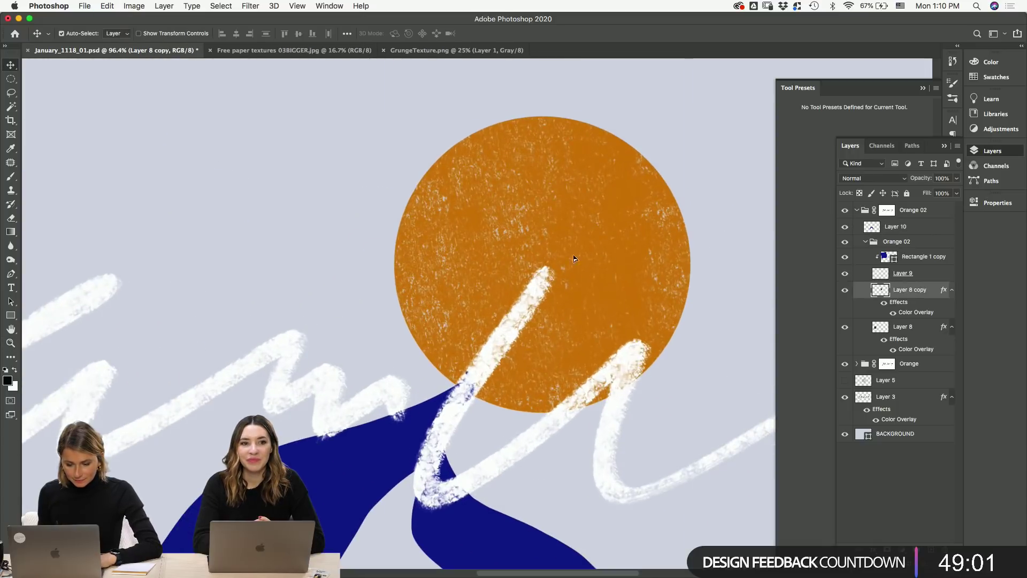
pyautogui.moveTo(453, 249); pyautogui.dragTo(448, 258)
pyautogui.moveTo(352, 473); pyautogui.dragTo(291, 461)
pyautogui.moveTo(445, 312); pyautogui.dragTo(473, 270)
pyautogui.click(535, 293)
# - Group the middle orange with its leaves as Orange 03 and bring the group to the top of the layer stack
pyautogui.click(888, 396)
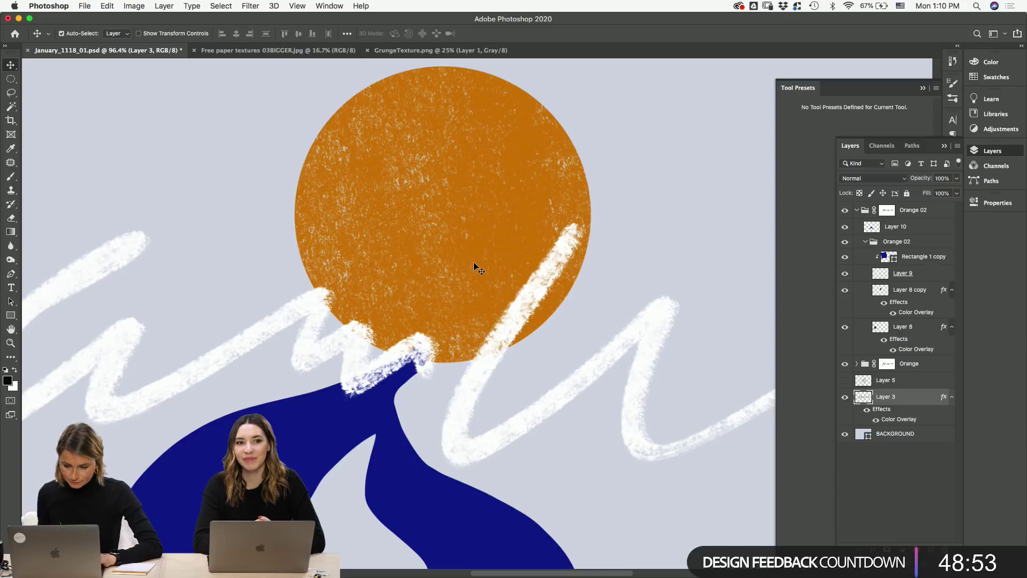
pyautogui.keyDown('shift'); pyautogui.click(418, 480); pyautogui.keyUp('shift')
pyautogui.hotkey('ctrl', 'g')
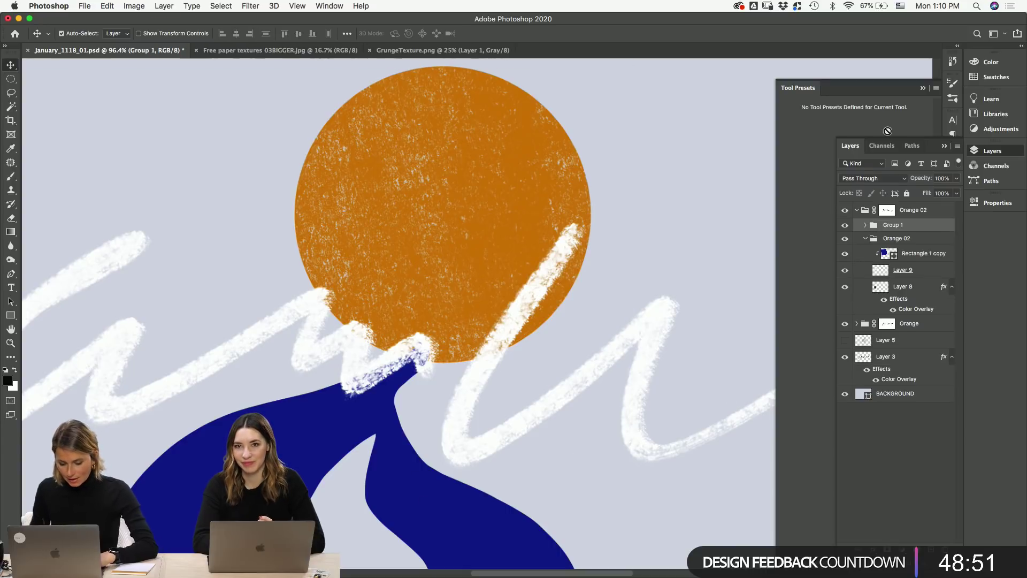
pyautogui.hotkey('ctrl', 'shift', ']')
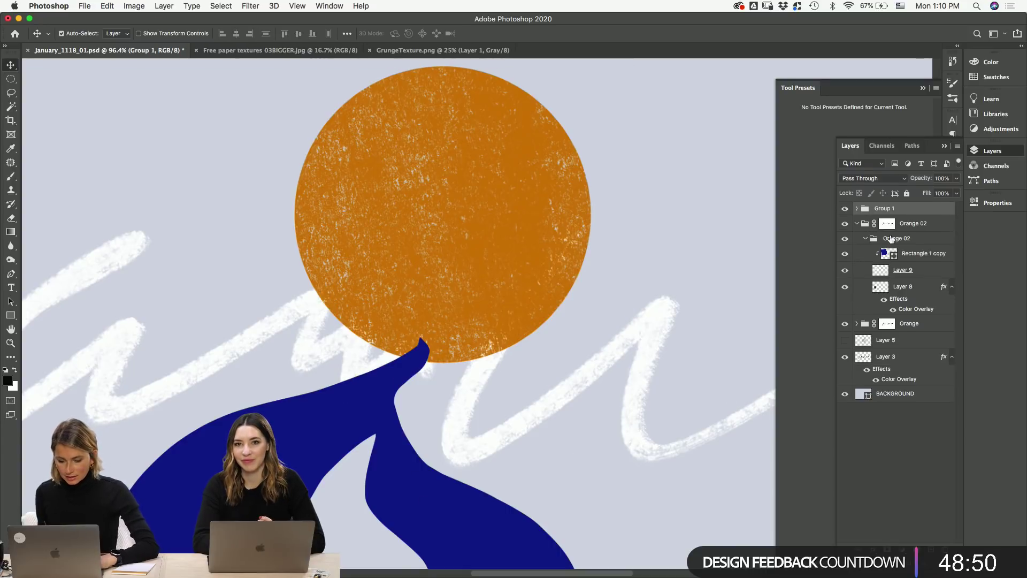
pyautogui.doubleClick(884, 208)
pyautogui.write('Orange 03')
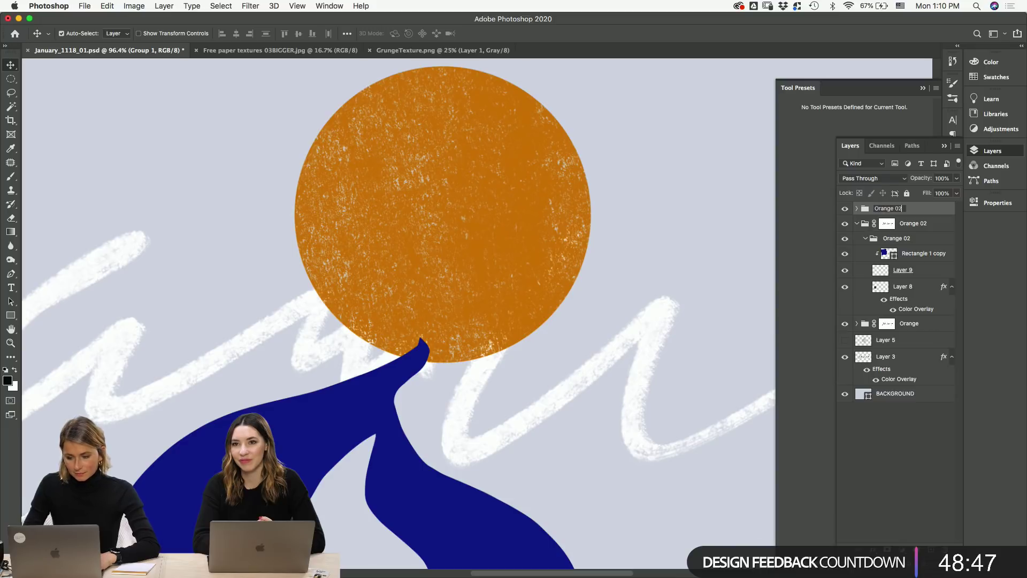
pyautogui.press('Return')
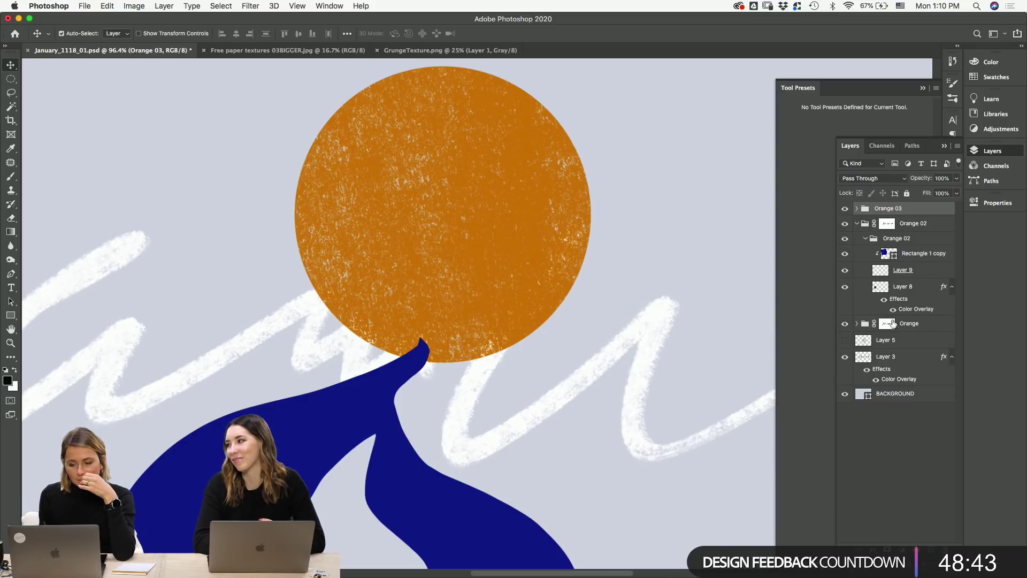
# - Add a layer mask to the Orange 03 group and load the Layer 3 lettering as a selection
pyautogui.click(919, 273)
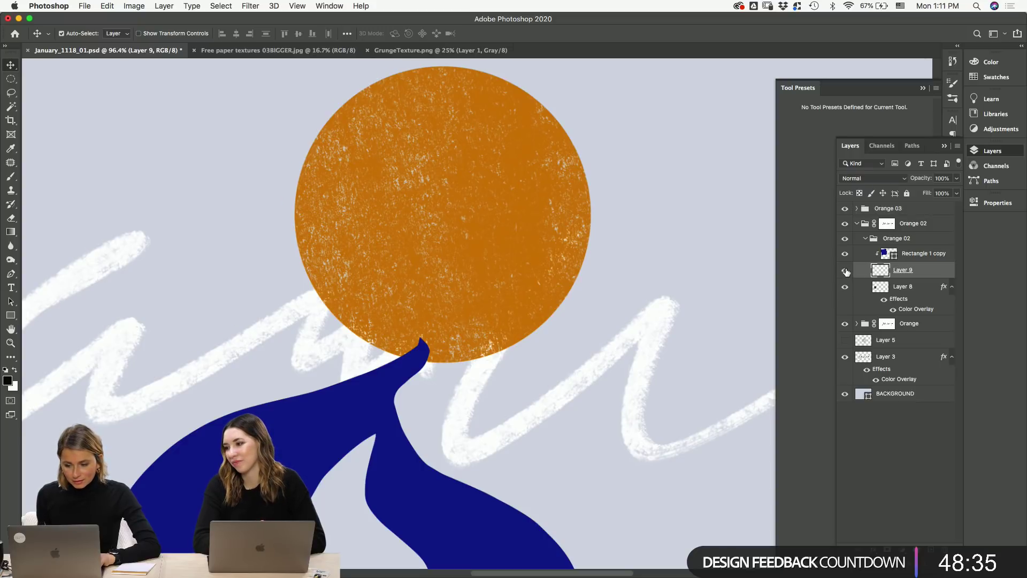
pyautogui.click(880, 210)
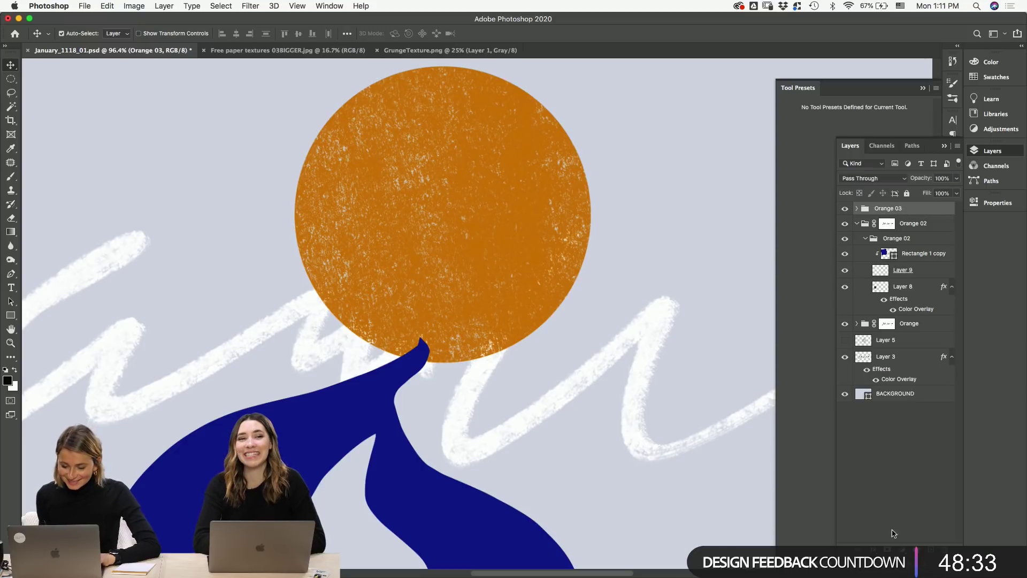
pyautogui.click(887, 550)
pyautogui.press('b')
pyautogui.press('x')
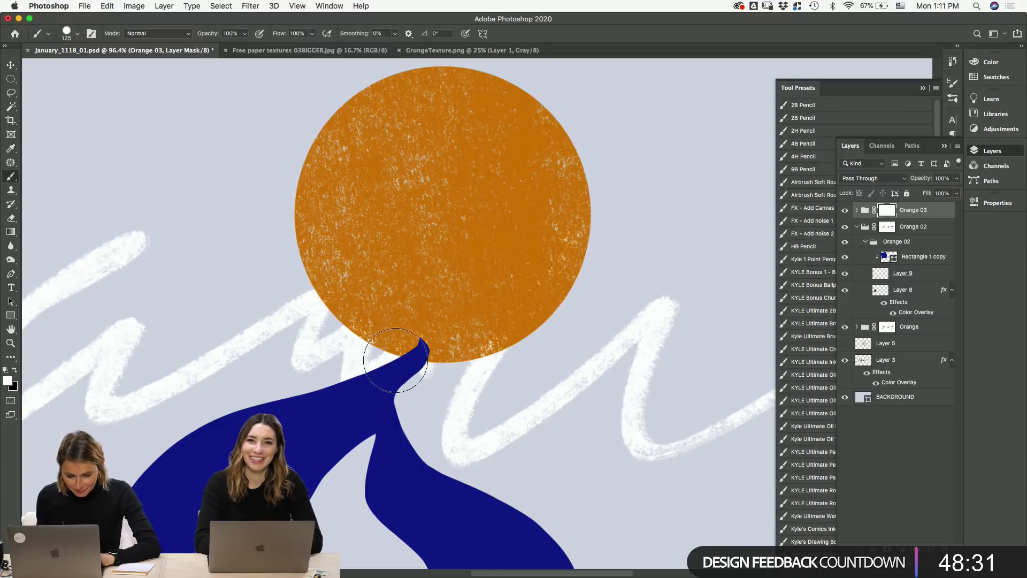
pyautogui.keyDown('super'); pyautogui.click(862, 360); pyautogui.keyUp('super')
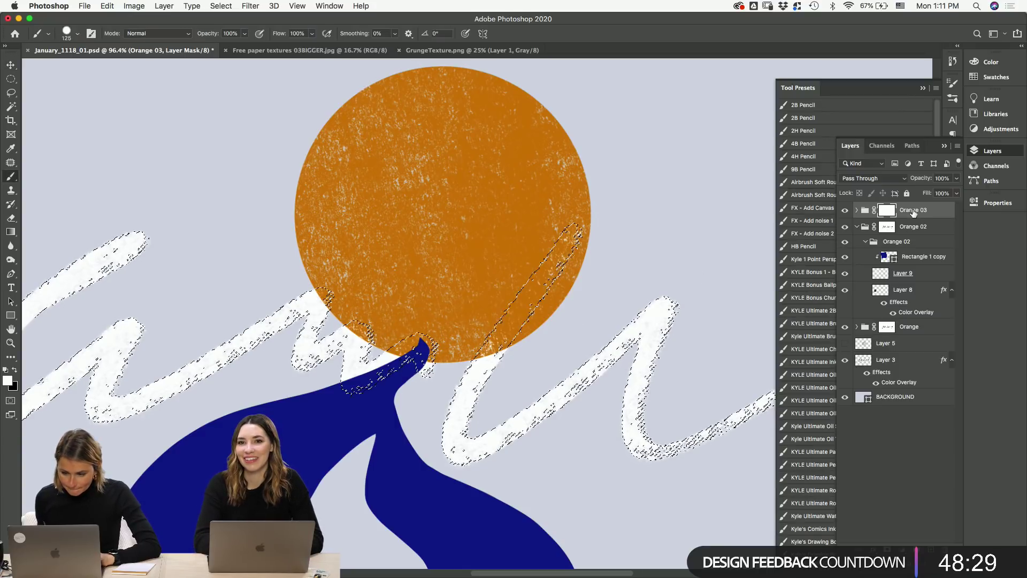
# - Fill the lettering selection on the Orange 03 layer mask with black at 100% opacity, and deselect it
pyautogui.click(107, 6)
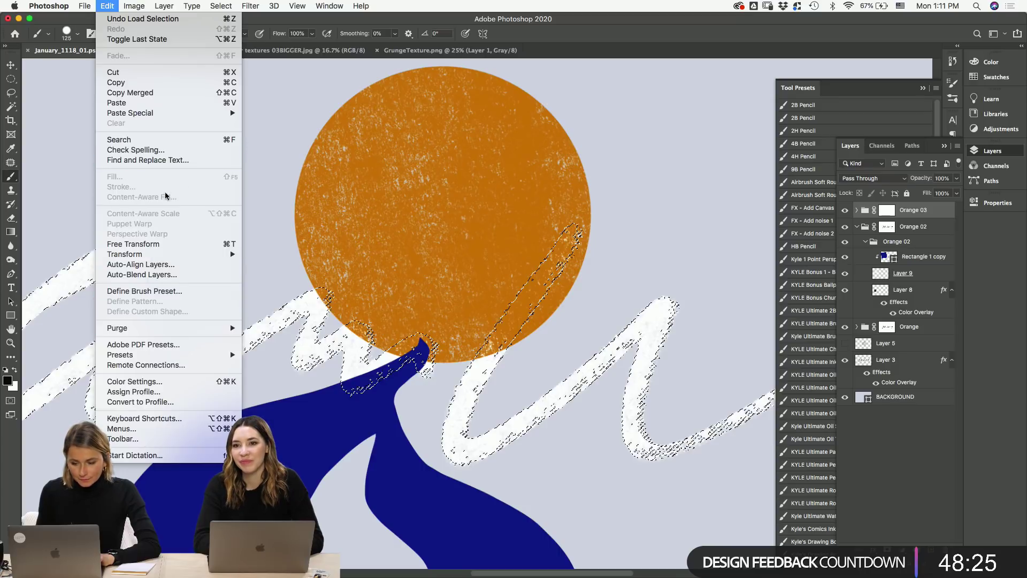
pyautogui.click(880, 211)
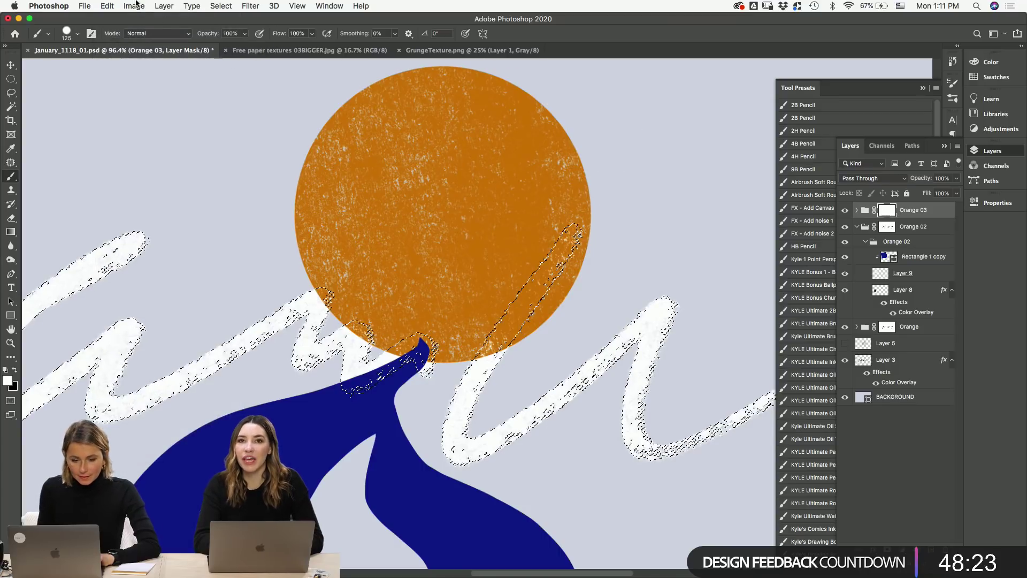
pyautogui.click(107, 6)
pyautogui.click(134, 177)
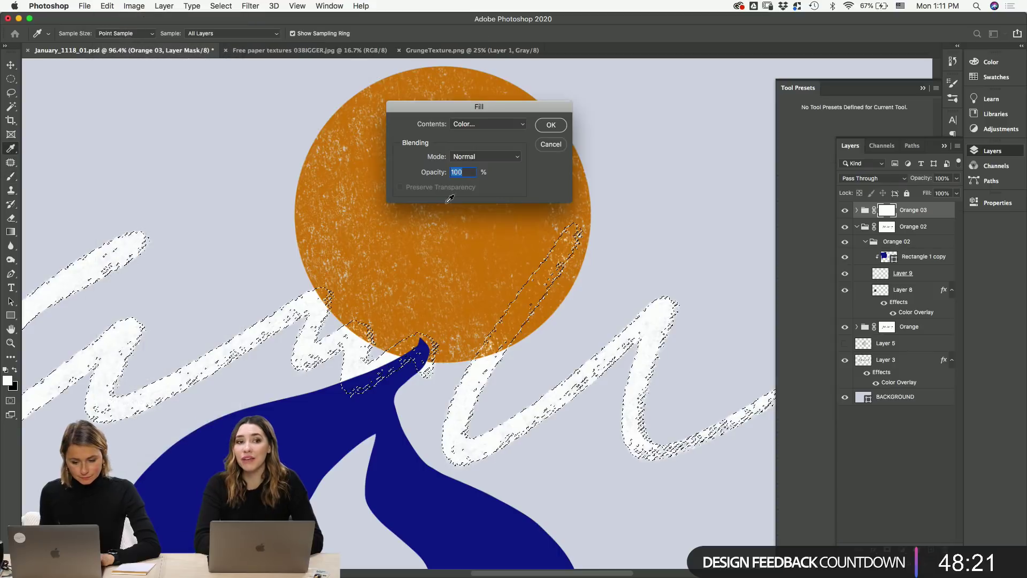
pyautogui.click(471, 125)
pyautogui.click(469, 181)
pyautogui.click(477, 124)
pyautogui.click(480, 121)
pyautogui.click(484, 121)
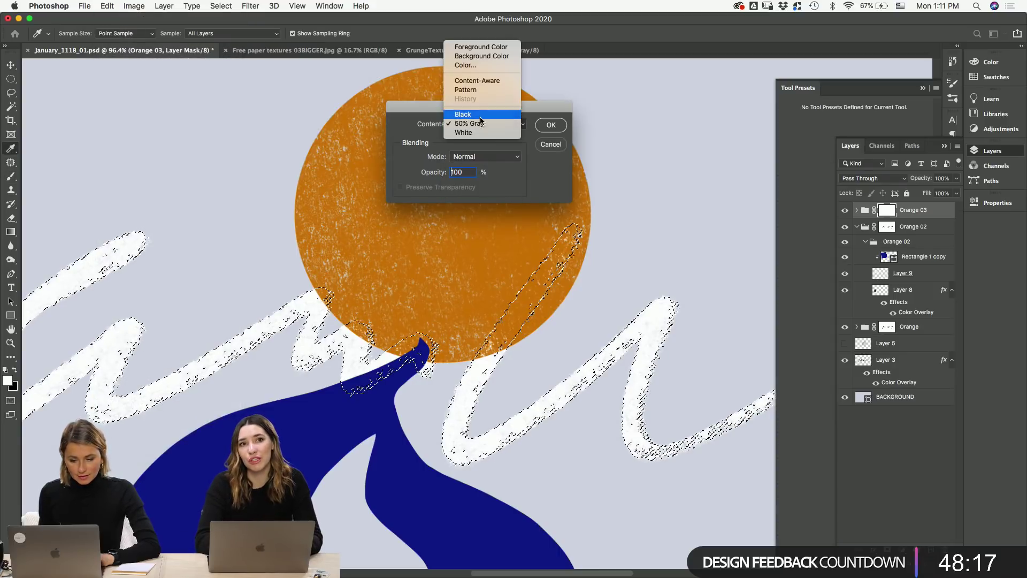
pyautogui.click(476, 110)
pyautogui.press('Return')
pyautogui.press('b')
pyautogui.hotkey('ctrl', 'd')
pyautogui.press('v')
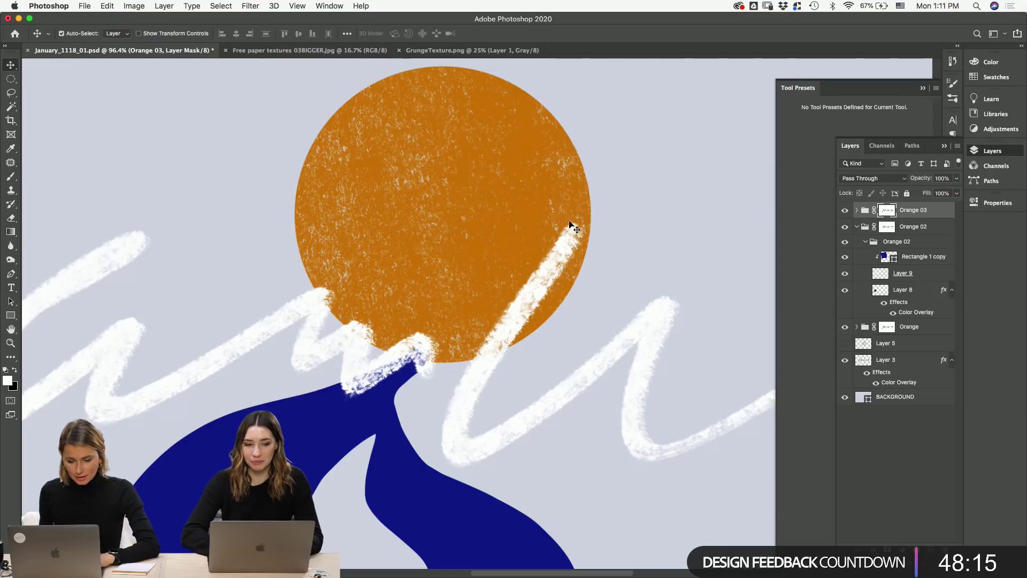
# - Paint white on the Orange 03 mask to bring the orange back over the first stroke of the u, and save the file
pyautogui.press('b')
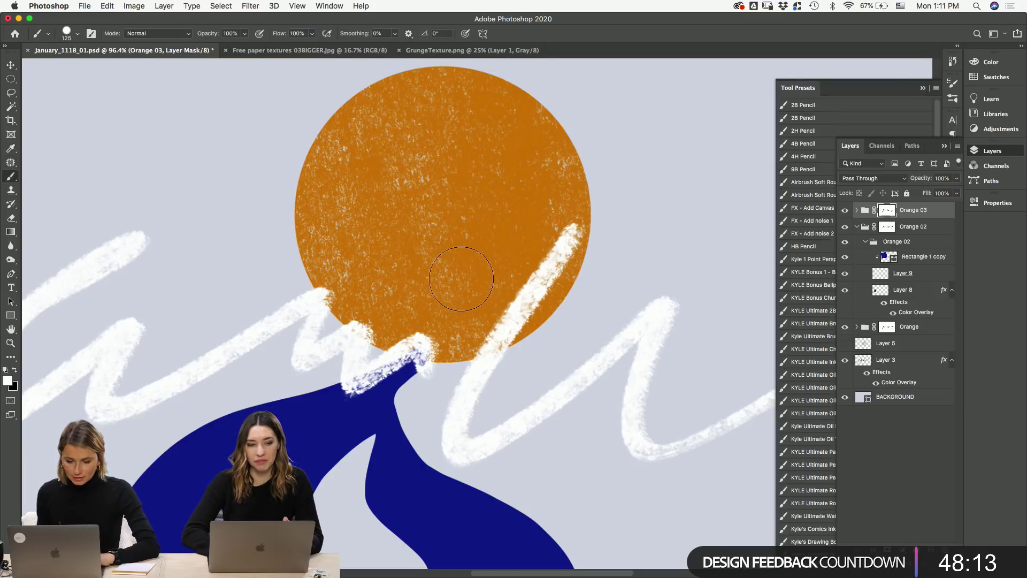
pyautogui.moveTo(528, 255)
pyautogui.mouseDown()
pyautogui.moveTo(558, 250)
pyautogui.moveTo(514, 307)
pyautogui.moveTo(482, 325)
pyautogui.moveTo(509, 319)
pyautogui.mouseUp()
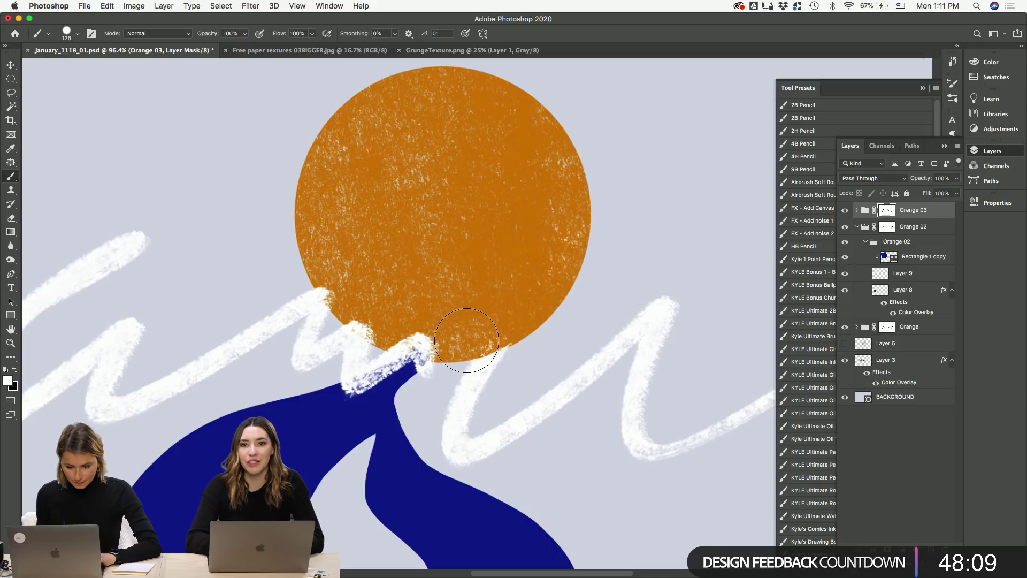
pyautogui.press('super+s')
pyautogui.press('super+0')
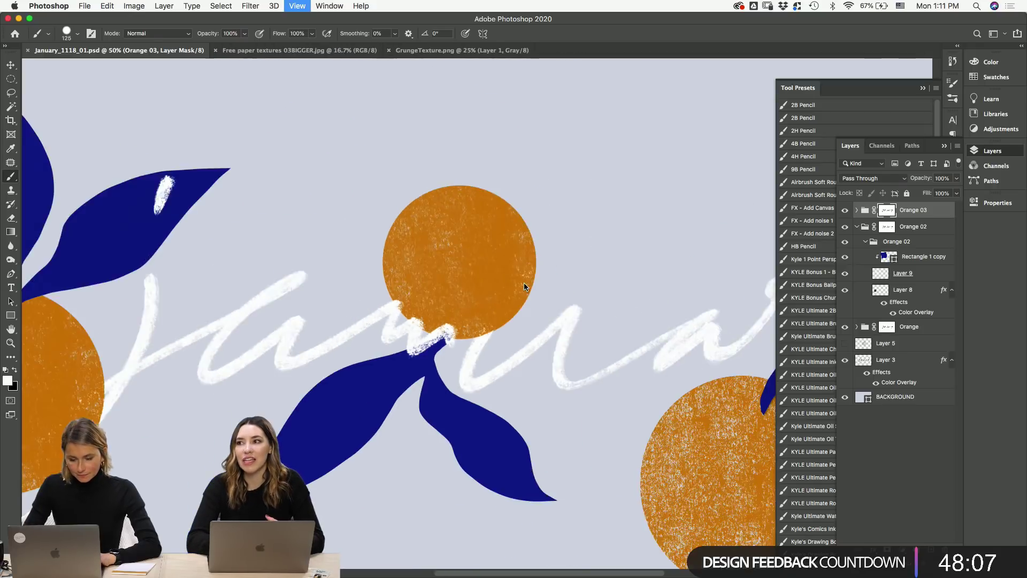
# - Scale the Orange 03 group down with its mask, and enlarge it slightly again to balance it against the lettering
pyautogui.press('v')
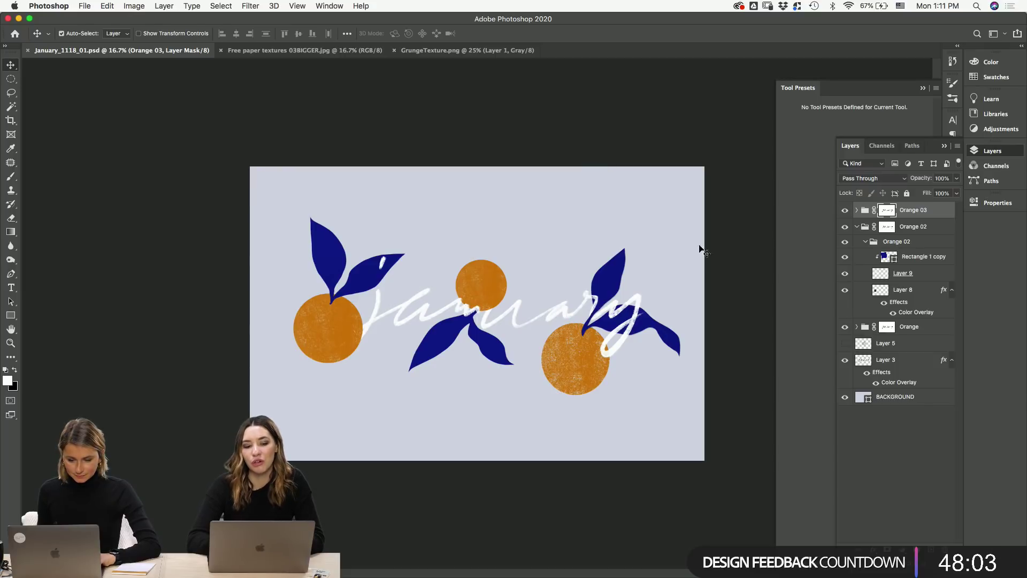
pyautogui.press('super+t')
pyautogui.moveTo(646, 258); pyautogui.dragTo(590, 278)
pyautogui.moveTo(548, 307); pyautogui.dragTo(539, 315)
pyautogui.press('Return')
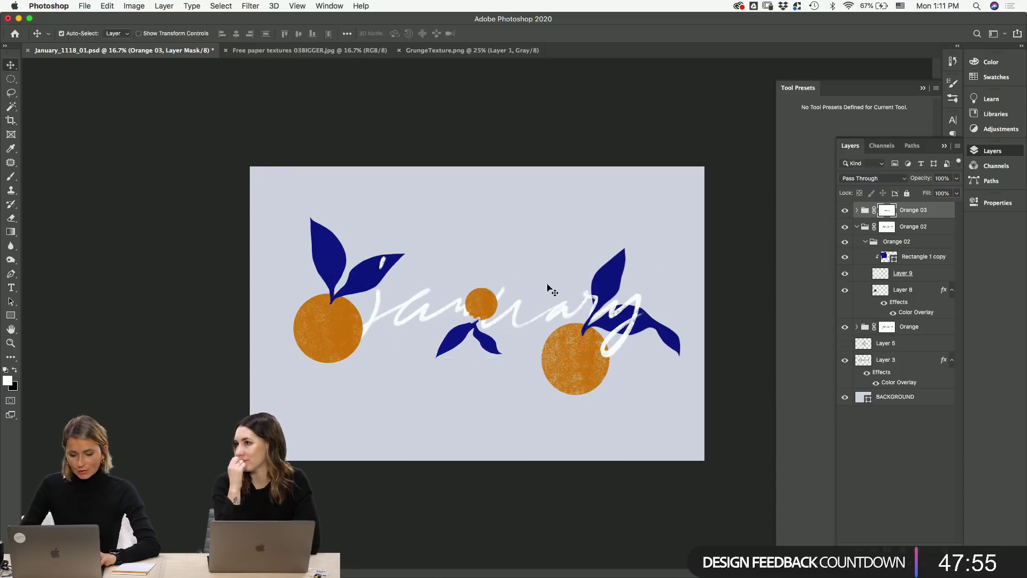
pyautogui.press('super+t')
pyautogui.moveTo(587, 288); pyautogui.dragTo(623, 270)
pyautogui.press('Return')
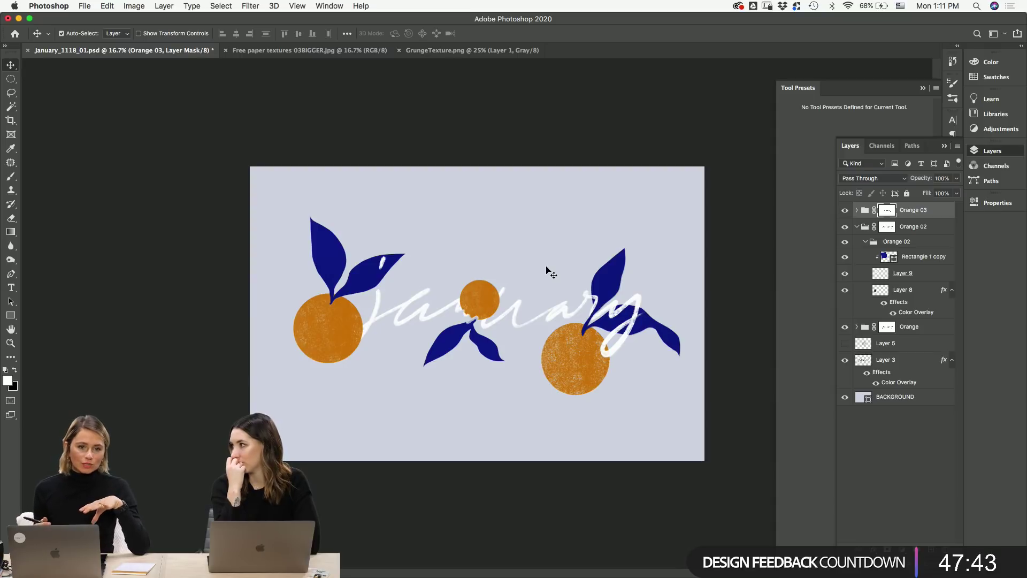
# - Move the Orange 03 group slightly up and to the right, between the n and u of the lettering
pyautogui.press('z')
pyautogui.moveTo(492, 289); pyautogui.dragTo(519, 349)
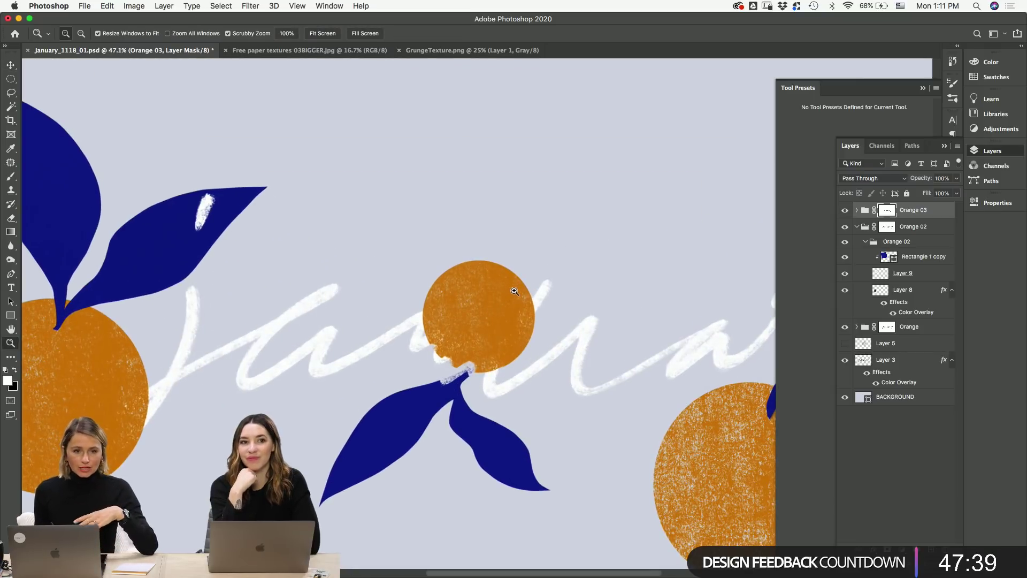
pyautogui.press('v')
pyautogui.moveTo(497, 316); pyautogui.dragTo(541, 202)
# - Scale the Orange 02 group down with its mask and place the left orange beside the letter j
pyautogui.click(175, 348)
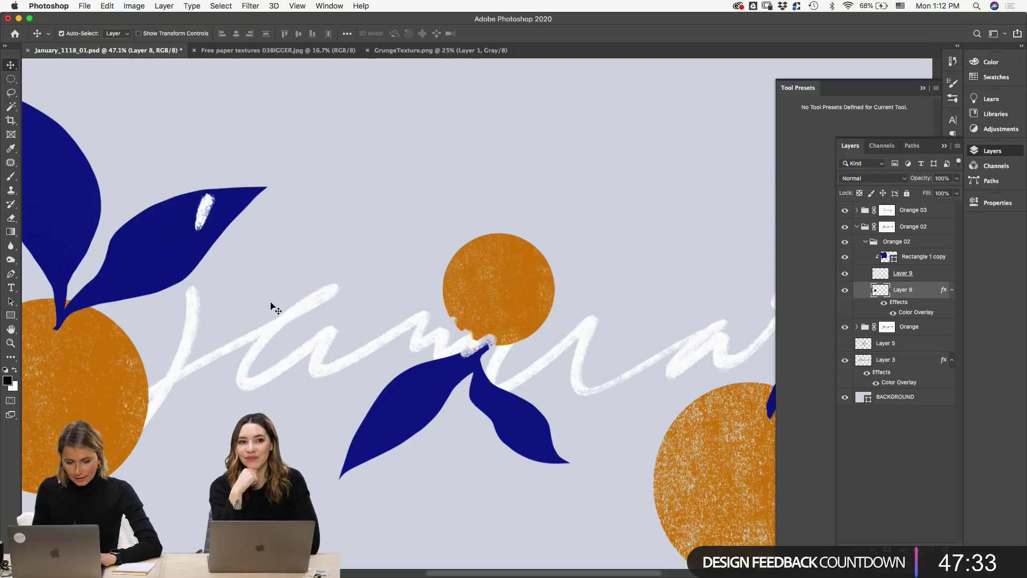
pyautogui.click(910, 227)
pyautogui.hotkey('ctrl', 't')
pyautogui.hotkey('ctrl', '-')
pyautogui.hotkey('ctrl', '-')
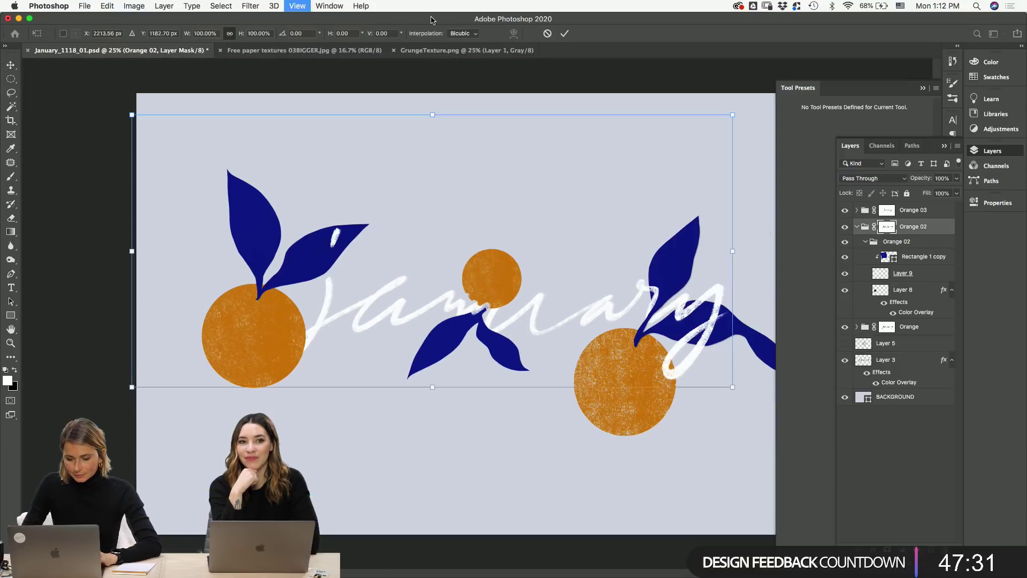
pyautogui.moveTo(131, 114); pyautogui.dragTo(183, 154)
pyautogui.moveTo(308, 212); pyautogui.dragTo(275, 238)
pyautogui.press('Return')
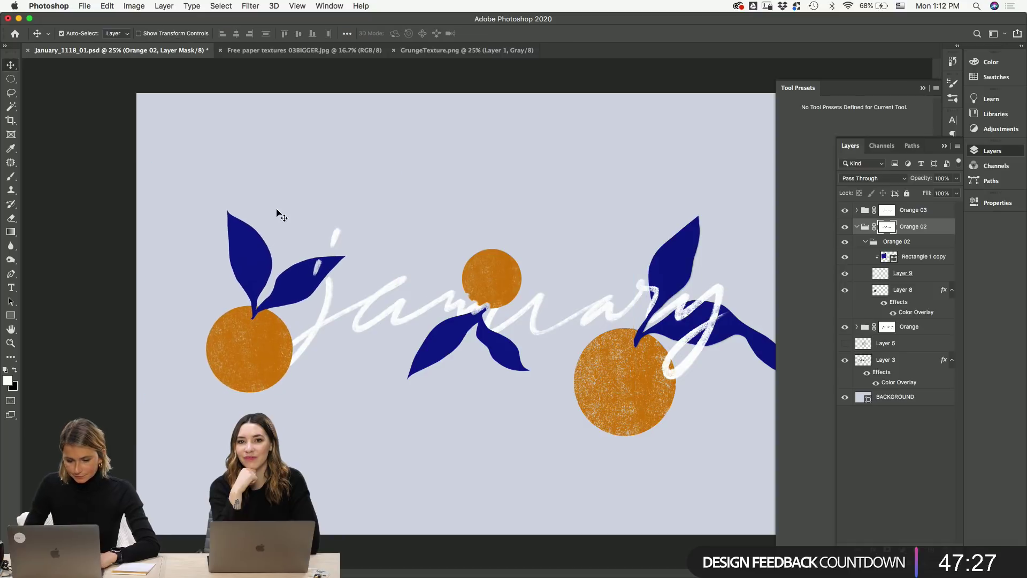
# - Scale the Orange group with its mask down to about 81.6% and place the large orange beside the letter y
pyautogui.click(639, 390)
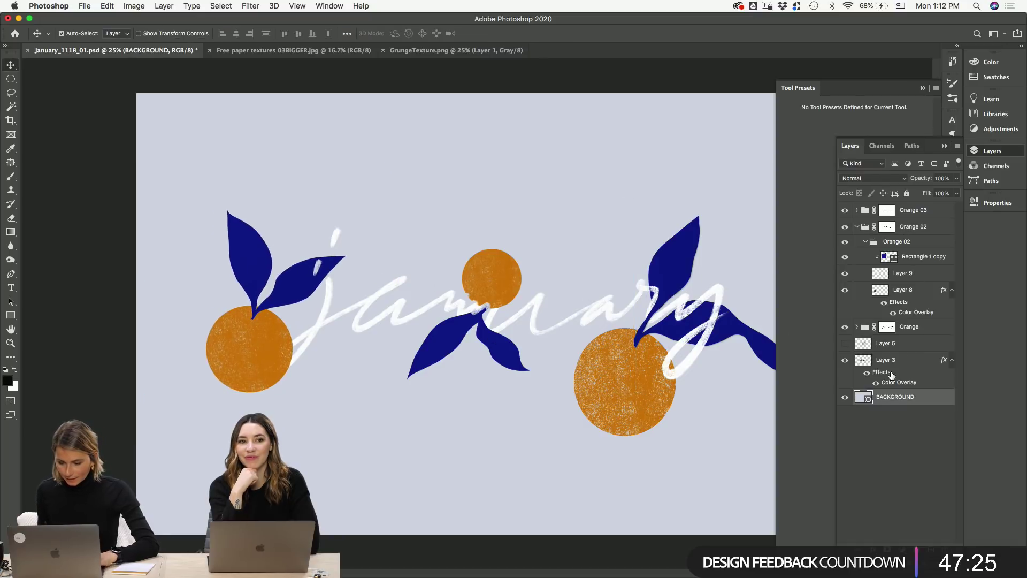
pyautogui.click(911, 337)
pyautogui.hotkey('ctrl', 't')
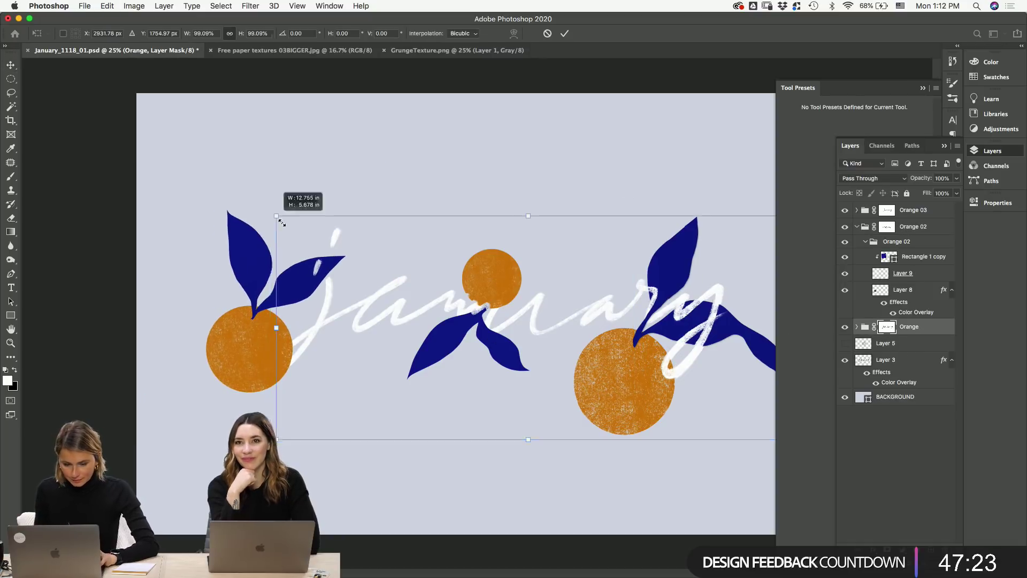
pyautogui.moveTo(276, 219); pyautogui.dragTo(314, 238)
pyautogui.moveTo(685, 243); pyautogui.dragTo(738, 236)
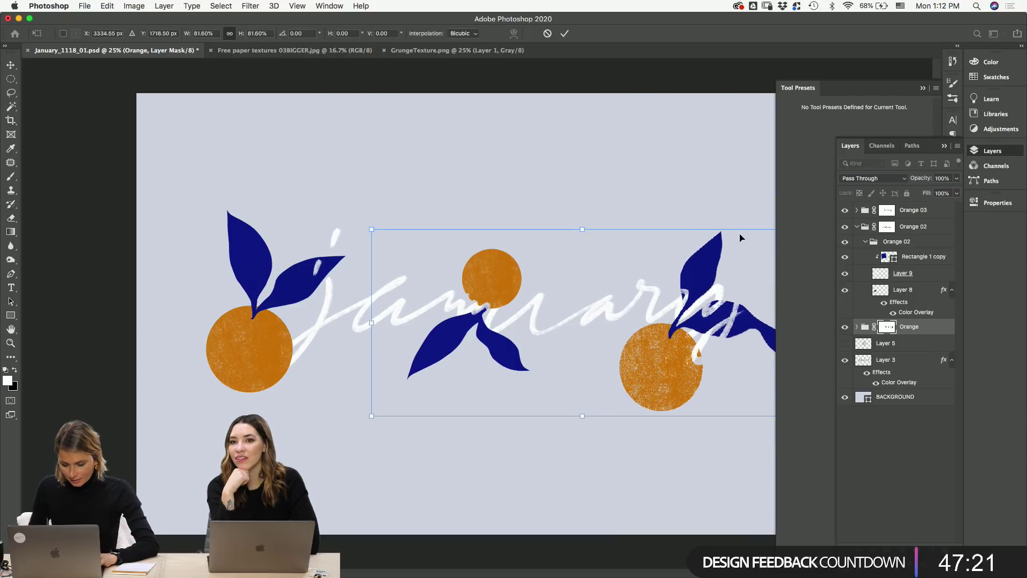
pyautogui.press('Return')
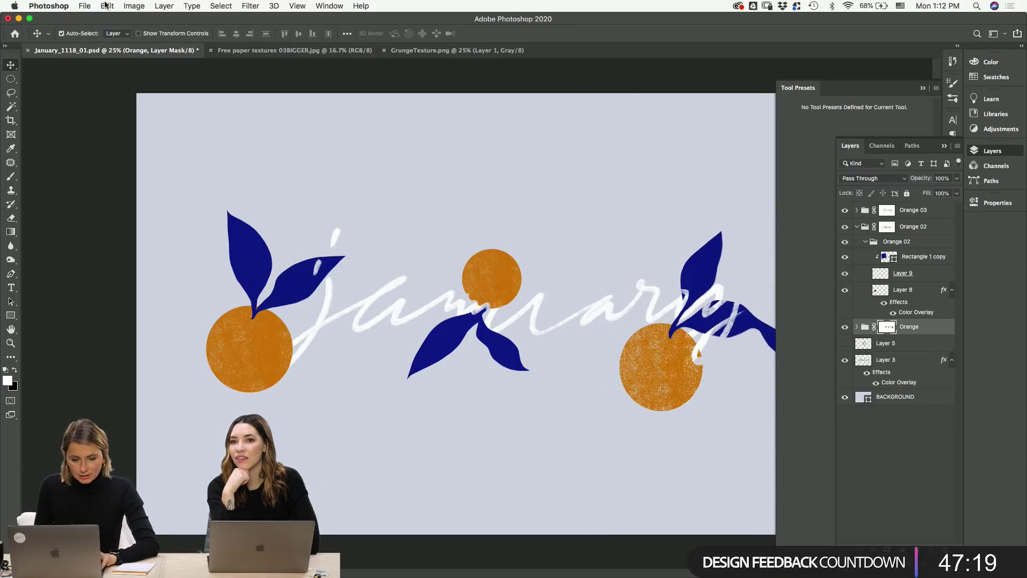
# - Fill the Orange group's mask with White at 100% opacity to clear its old masking
pyautogui.click(106, 6)
pyautogui.press('Return')
pyautogui.click(468, 128)
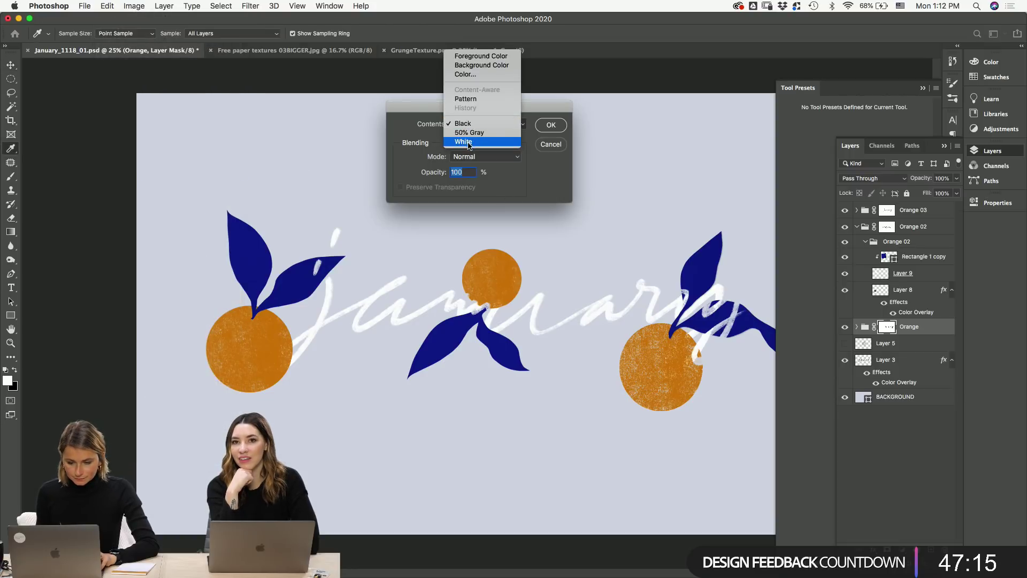
pyautogui.click(473, 142)
pyautogui.click(556, 128)
# - Fill the Orange 03 group's mask with White to clear its old masking around the n and u
pyautogui.click(473, 320)
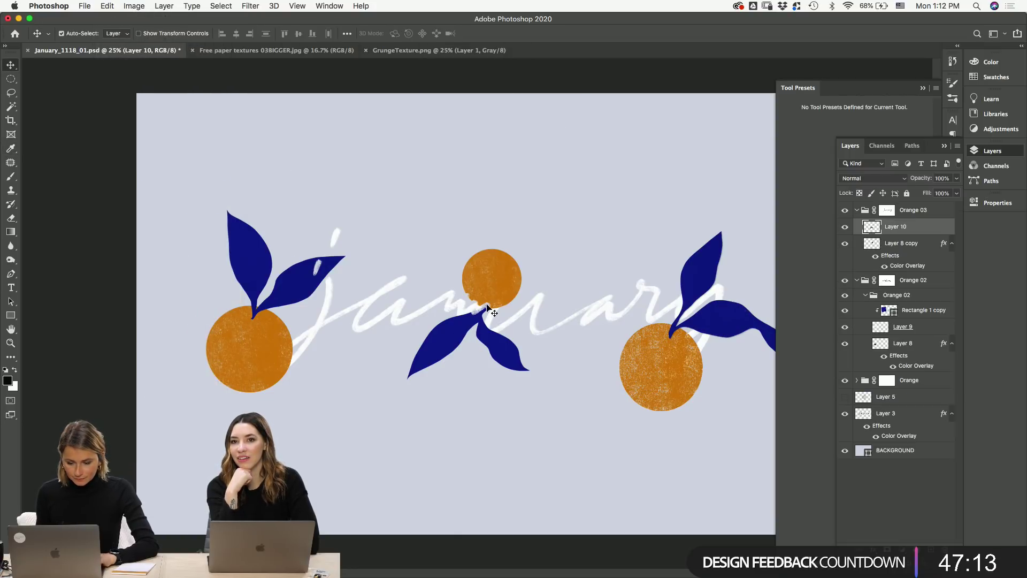
pyautogui.click(885, 212)
pyautogui.click(107, 5)
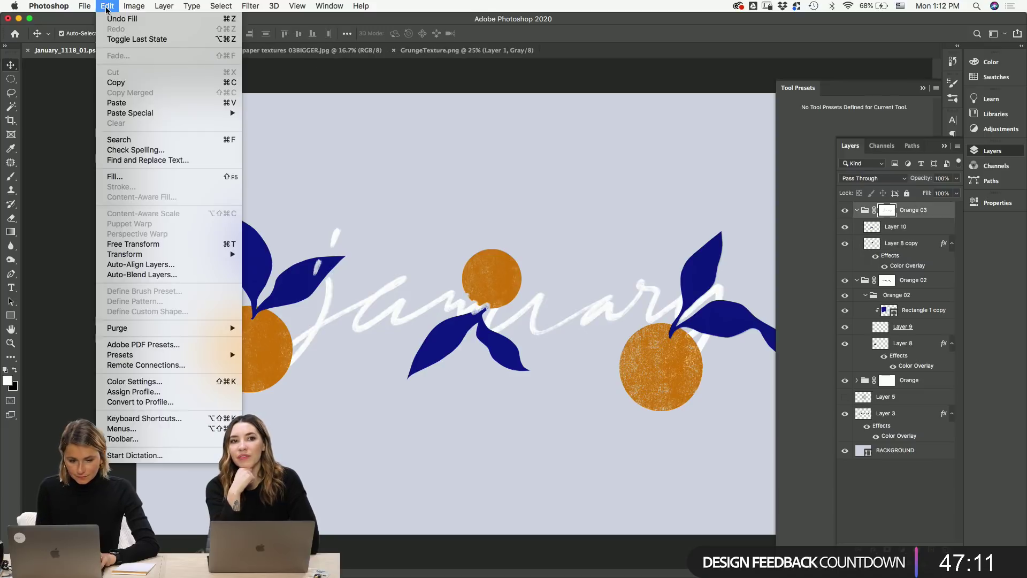
pyautogui.click(114, 176)
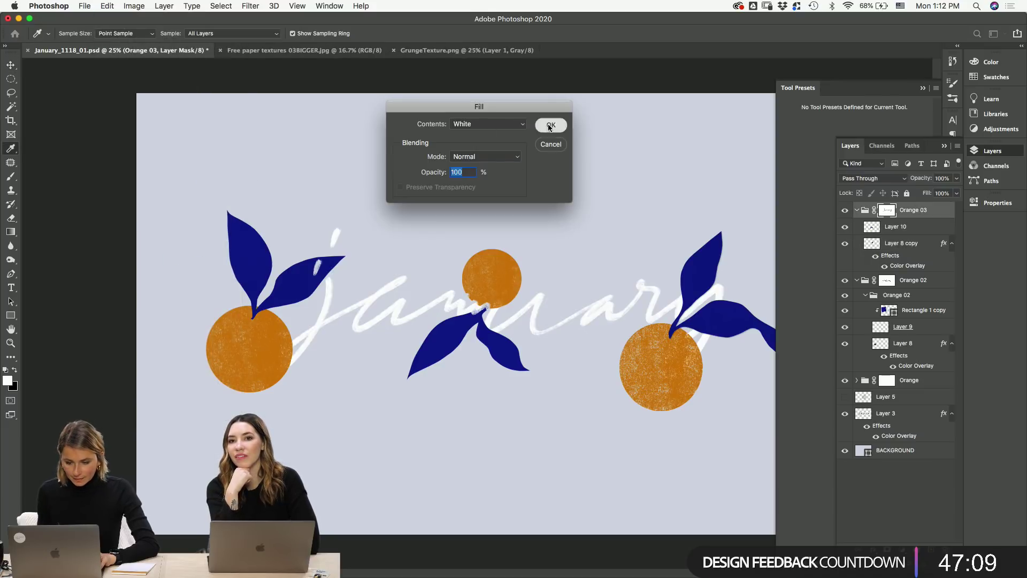
pyautogui.press('Return')
# - Fill the Orange 02 group's mask with White and save the January file
pyautogui.click(321, 295)
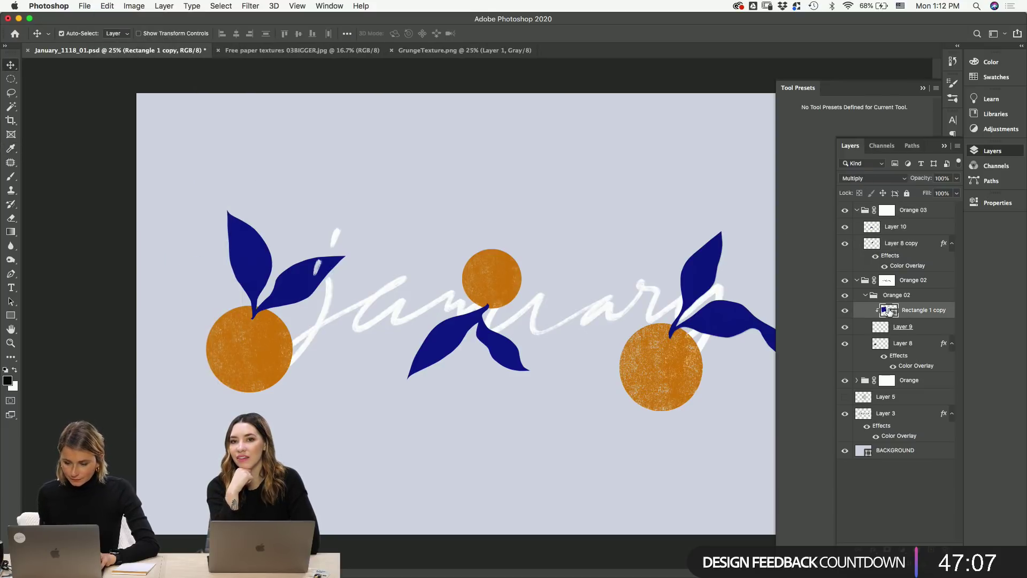
pyautogui.click(886, 280)
pyautogui.click(107, 5)
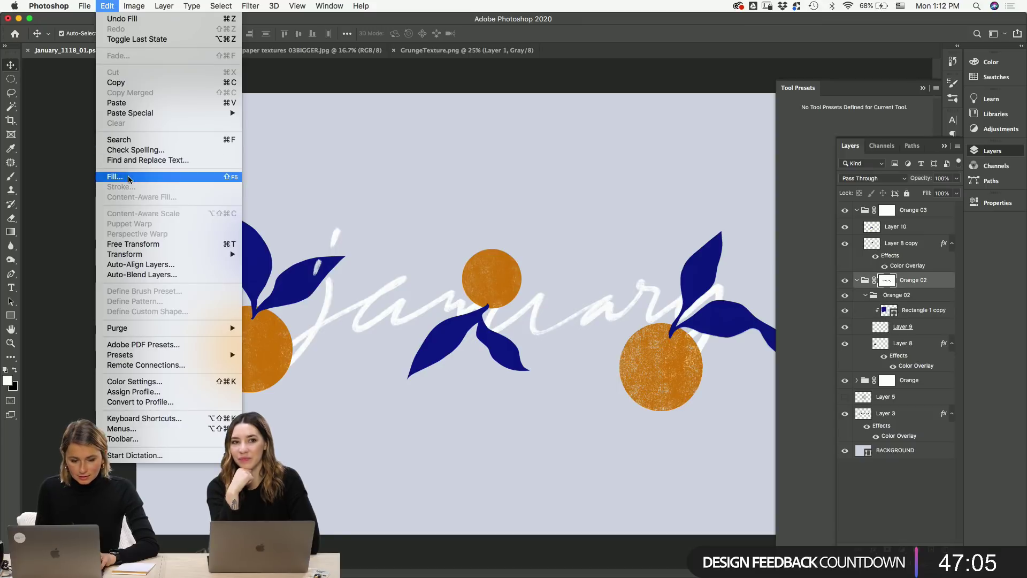
pyautogui.click(114, 176)
pyautogui.click(551, 127)
pyautogui.press('super+s')
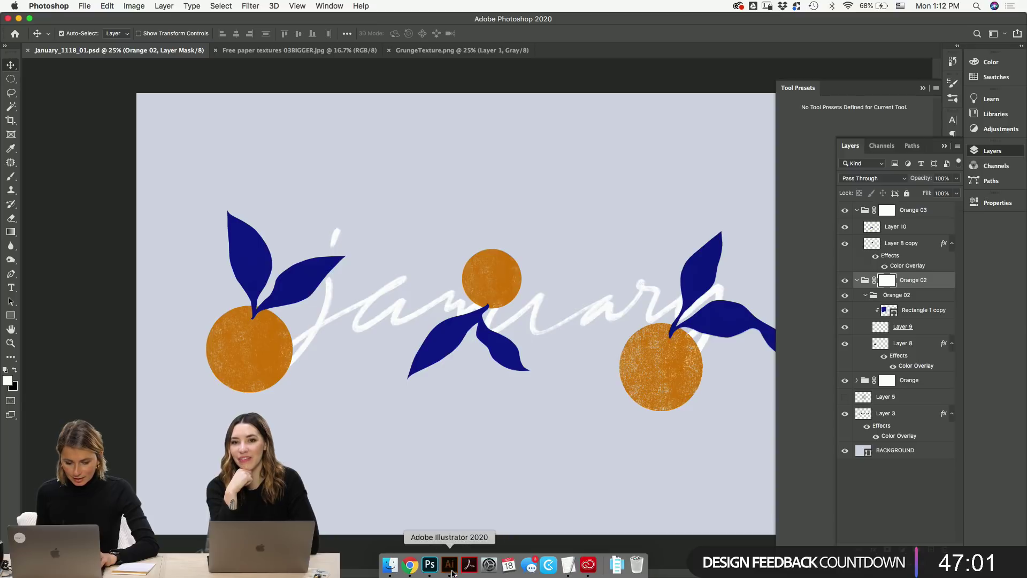
# - Switch to Illustrator and open the Place dialog for the calendar's January page
pyautogui.click(450, 573)
pyautogui.scroll(3, 456, 418)
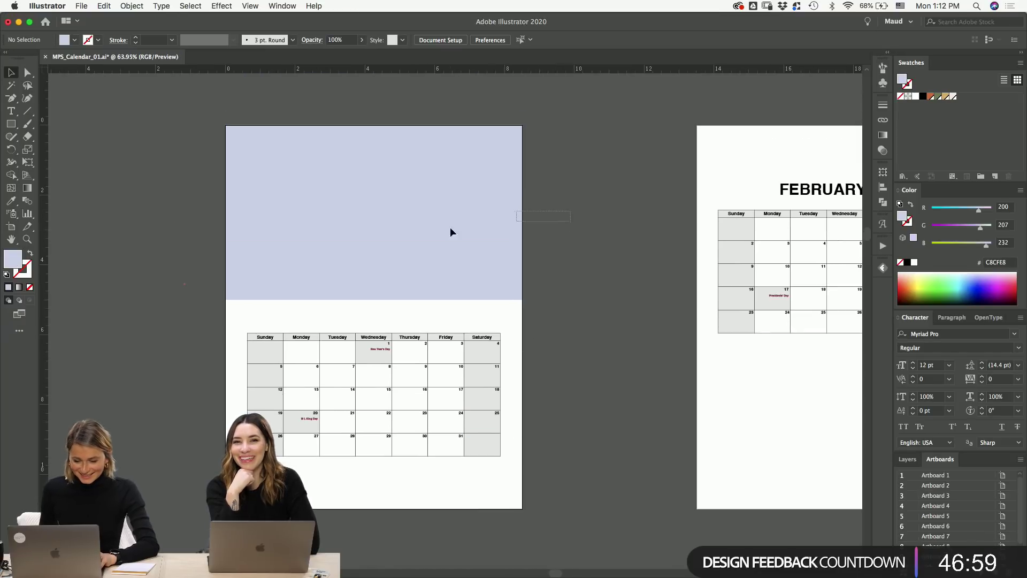
pyautogui.click(516, 219)
pyautogui.click(626, 149)
pyautogui.press('shift+super+p')
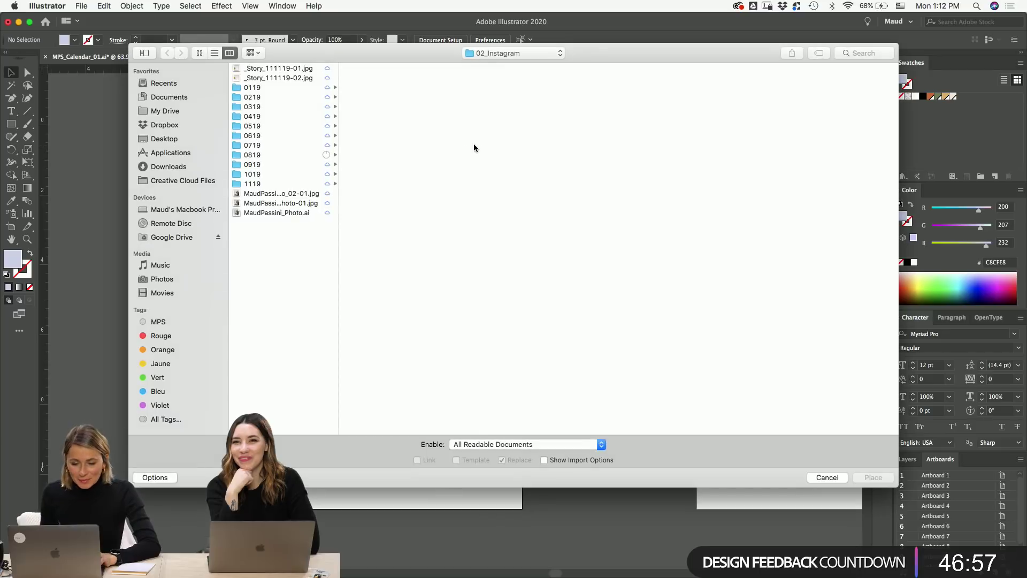
# - Place January_1118_01.psd from the MPS_Calendar folder in Documents across the full width of the January page's upper area
pyautogui.click(179, 111)
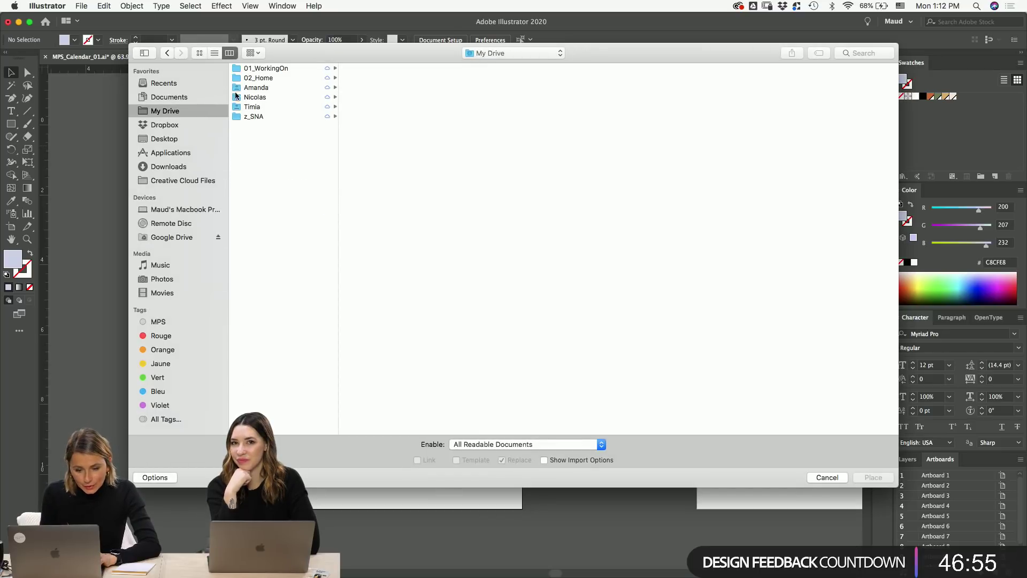
pyautogui.click(178, 97)
pyautogui.click(265, 78)
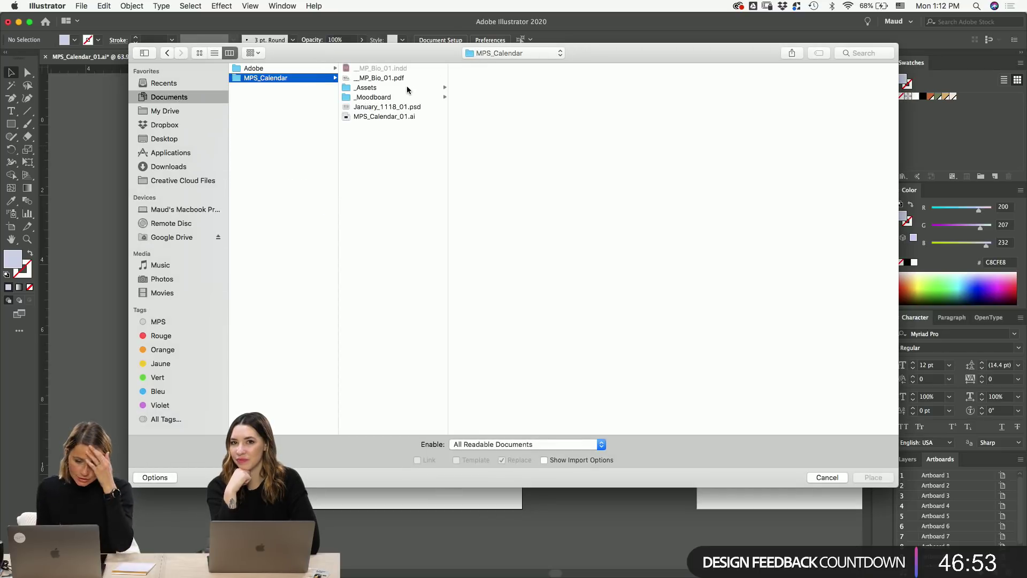
pyautogui.click(404, 117)
pyautogui.press('Up')
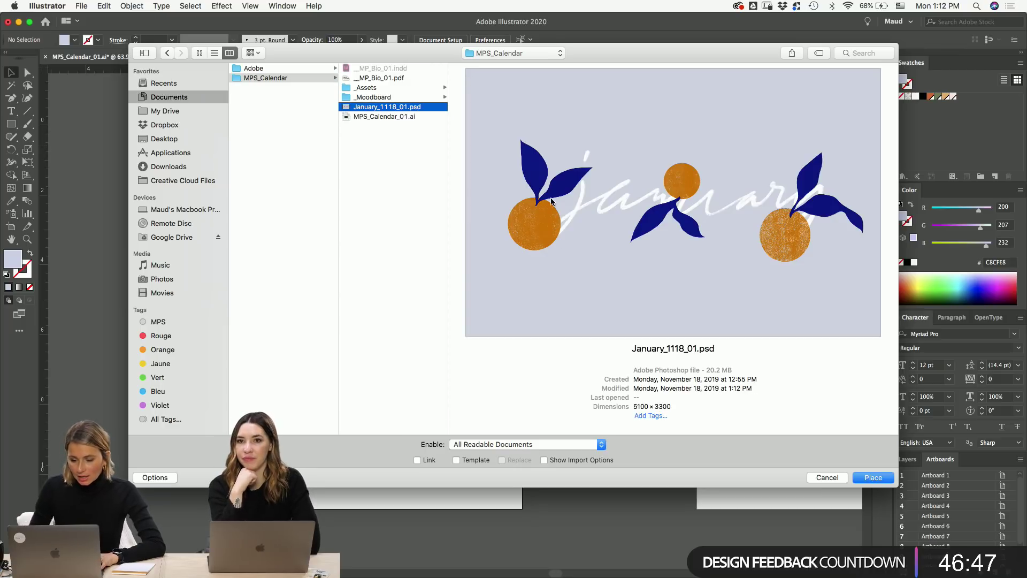
pyautogui.press('Return')
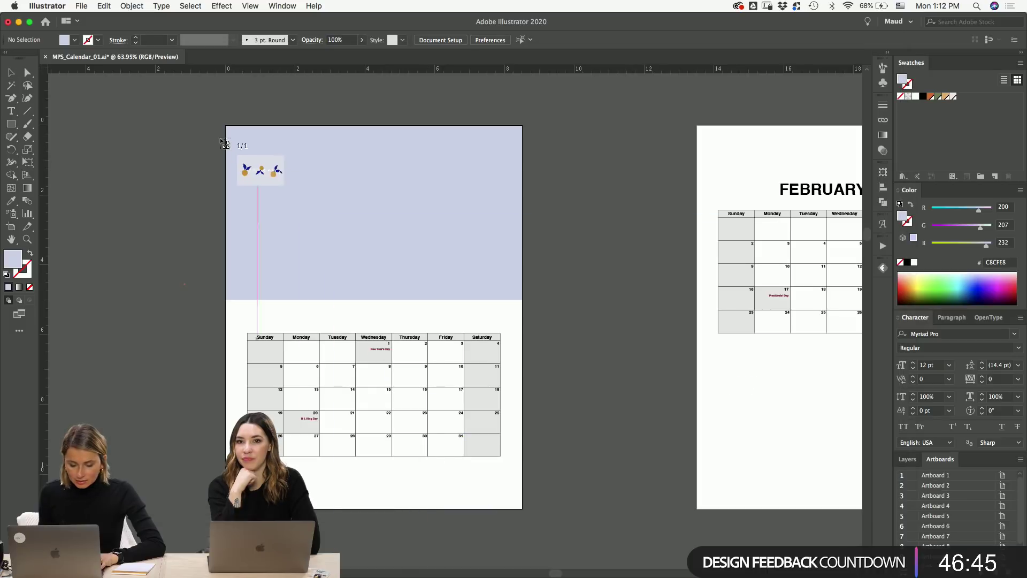
pyautogui.moveTo(225, 126); pyautogui.dragTo(546, 326)
pyautogui.click(570, 350)
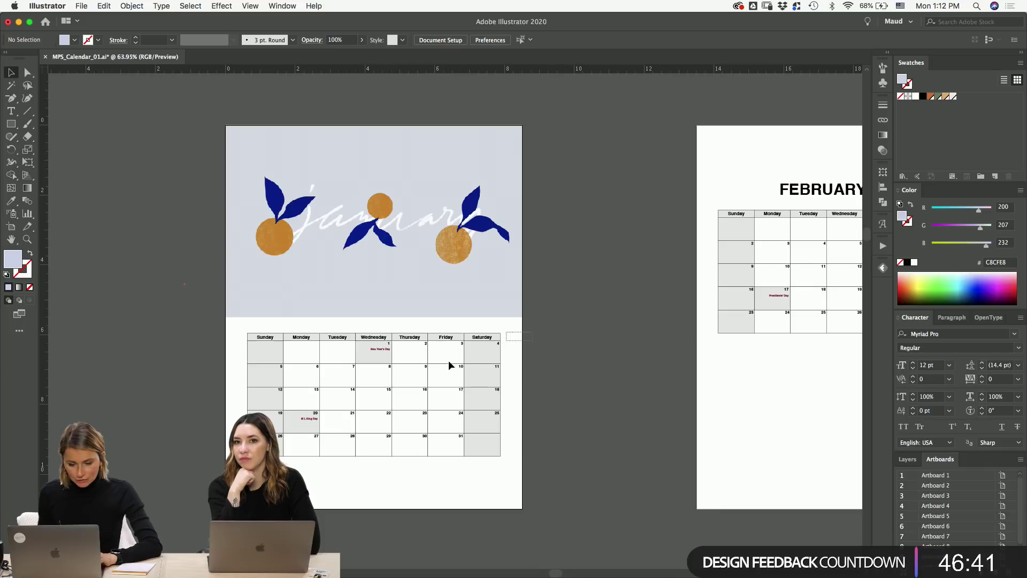
# - Move the January calendar grid slightly down to leave more space below the illustration
pyautogui.moveTo(374, 394); pyautogui.dragTo(374, 413)
pyautogui.click(570, 338)
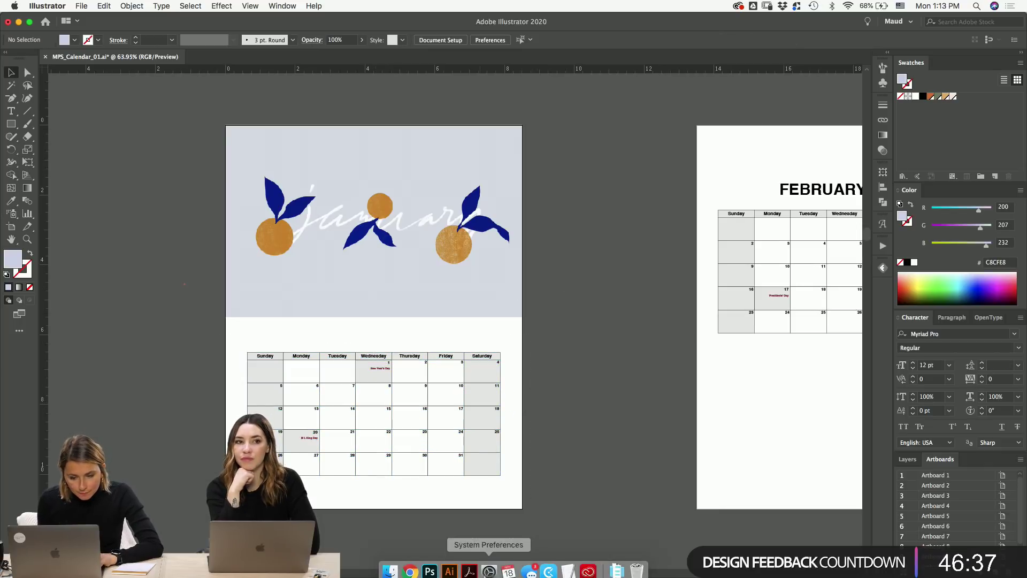
pyautogui.scroll(-4, 580, 343)
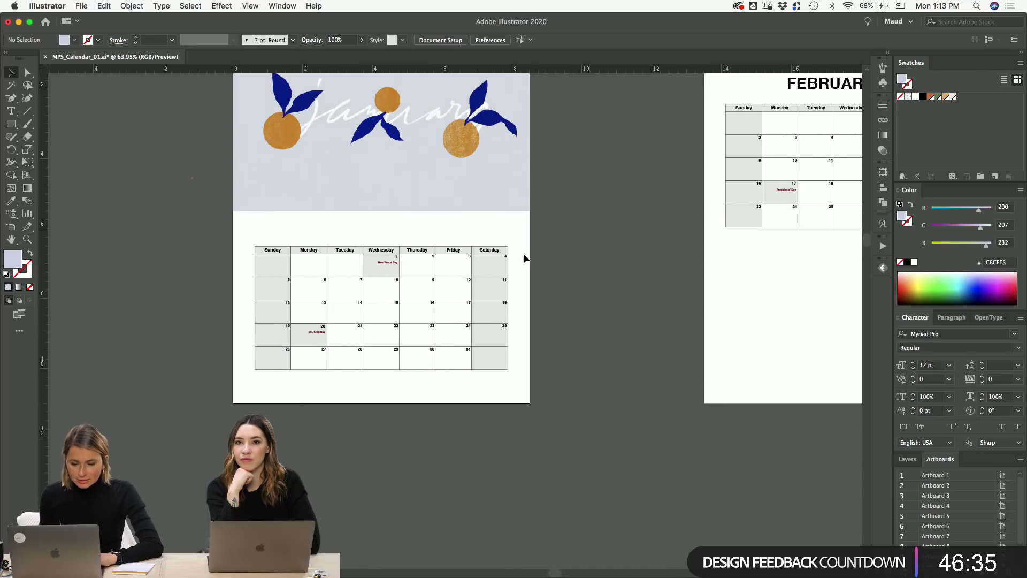
pyautogui.click(493, 191)
pyautogui.press('Delete')
pyautogui.click(475, 98)
pyautogui.press('Delete')
pyautogui.press('cmd+z')
pyautogui.press('cmd+z')
# - Select the seven weekday names from Sunday to Saturday and move them up out of the header row above the grid
pyautogui.scroll(2, 559, 234)
pyautogui.moveTo(589, 197); pyautogui.dragTo(155, 460)
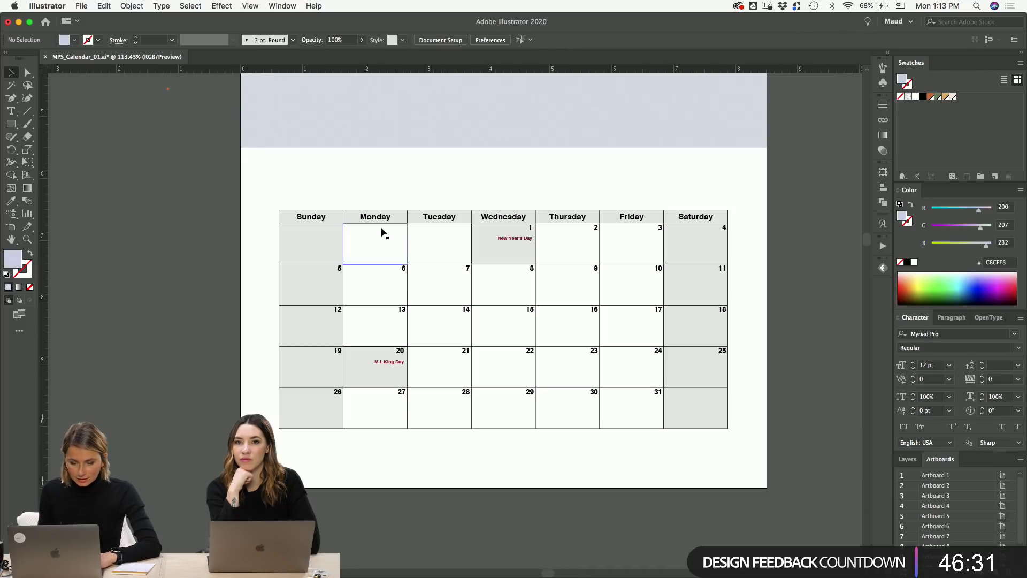
pyautogui.moveTo(321, 188); pyautogui.dragTo(341, 209)
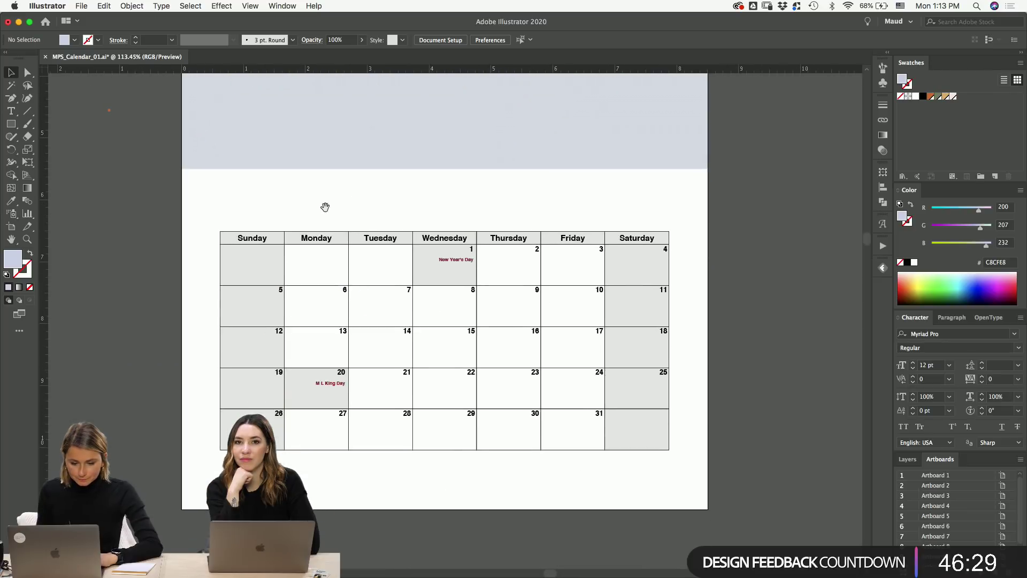
pyautogui.scroll(-3, 272, 210)
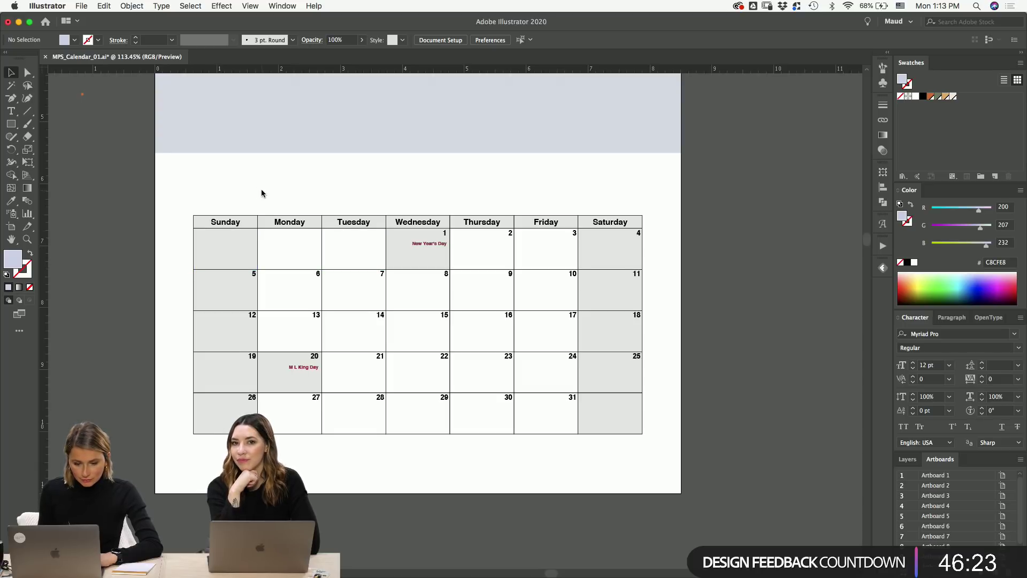
pyautogui.scroll(-1, 259, 180)
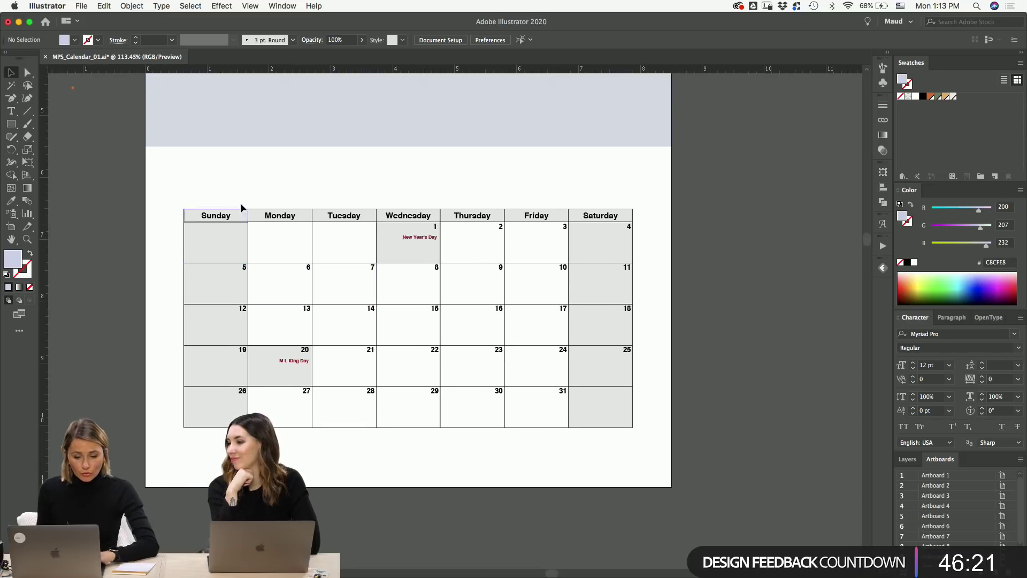
pyautogui.press('a')
pyautogui.click(219, 216)
pyautogui.rightClick(219, 216)
pyautogui.press('Escape')
pyautogui.keyDown('shift'); pyautogui.click(281, 217); pyautogui.keyUp('shift')
pyautogui.keyDown('shift'); pyautogui.click(343, 216); pyautogui.keyUp('shift')
pyautogui.keyDown('shift'); pyautogui.click(408, 216); pyautogui.keyUp('shift')
pyautogui.keyDown('shift'); pyautogui.click(473, 217); pyautogui.keyUp('shift')
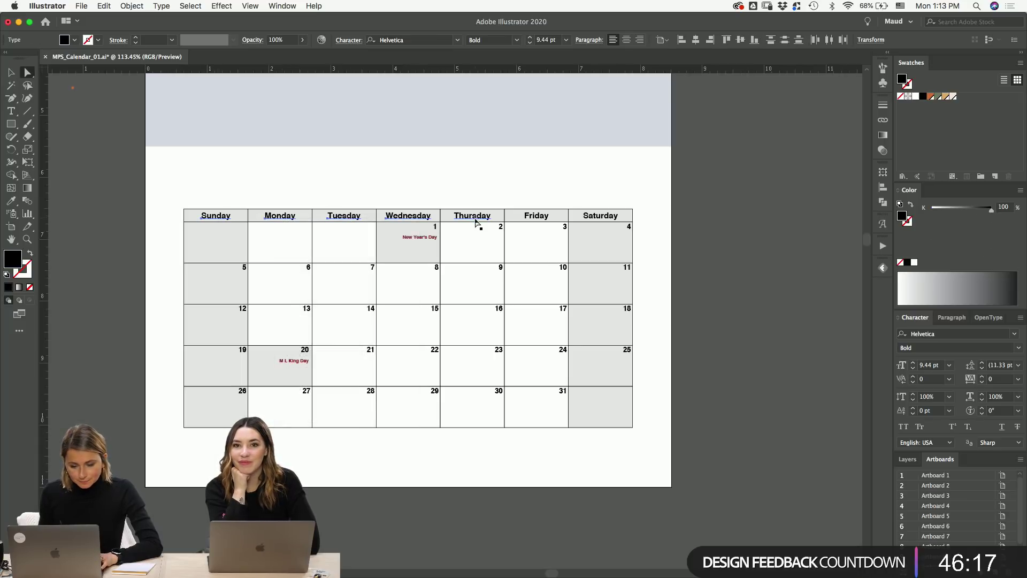
pyautogui.keyDown('shift'); pyautogui.click(535, 216); pyautogui.keyUp('shift')
pyautogui.keyDown('shift'); pyautogui.click(600, 216); pyautogui.keyUp('shift')
pyautogui.moveTo(601, 217); pyautogui.dragTo(600, 183)
pyautogui.click(661, 181)
pyautogui.press('a')
pyautogui.moveTo(165, 216); pyautogui.dragTo(470, 258)
pyautogui.click(192, 254)
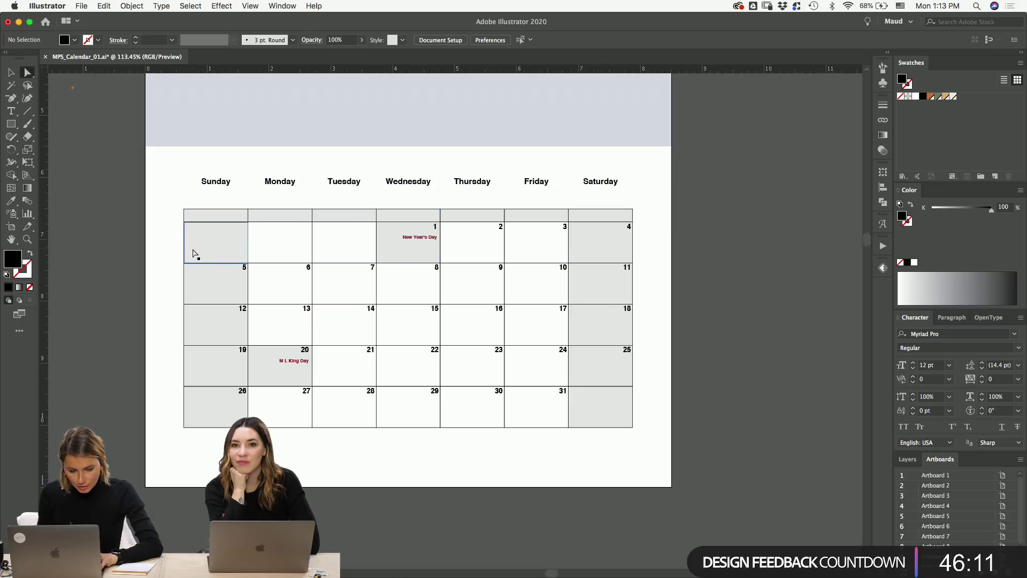
pyautogui.keyDown('shift'); pyautogui.click(224, 217); pyautogui.keyUp('shift')
pyautogui.keyDown('shift'); pyautogui.click(291, 216); pyautogui.keyUp('shift')
pyautogui.keyDown('shift'); pyautogui.click(344, 217); pyautogui.keyUp('shift')
pyautogui.keyDown('shift'); pyautogui.click(407, 215); pyautogui.keyUp('shift')
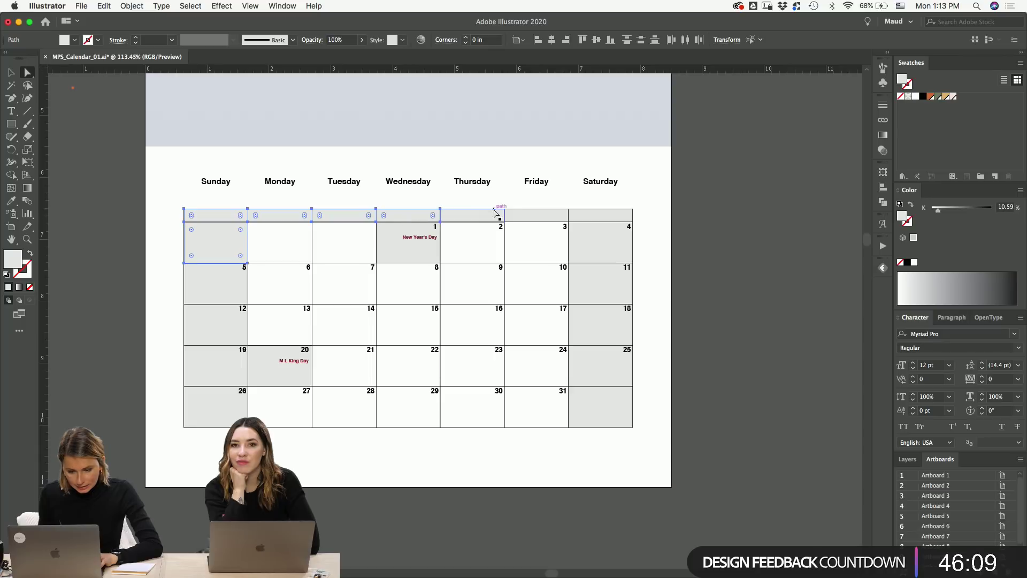
pyautogui.keyDown('shift'); pyautogui.click(527, 222); pyautogui.keyUp('shift')
pyautogui.click(717, 220)
pyautogui.click(220, 226)
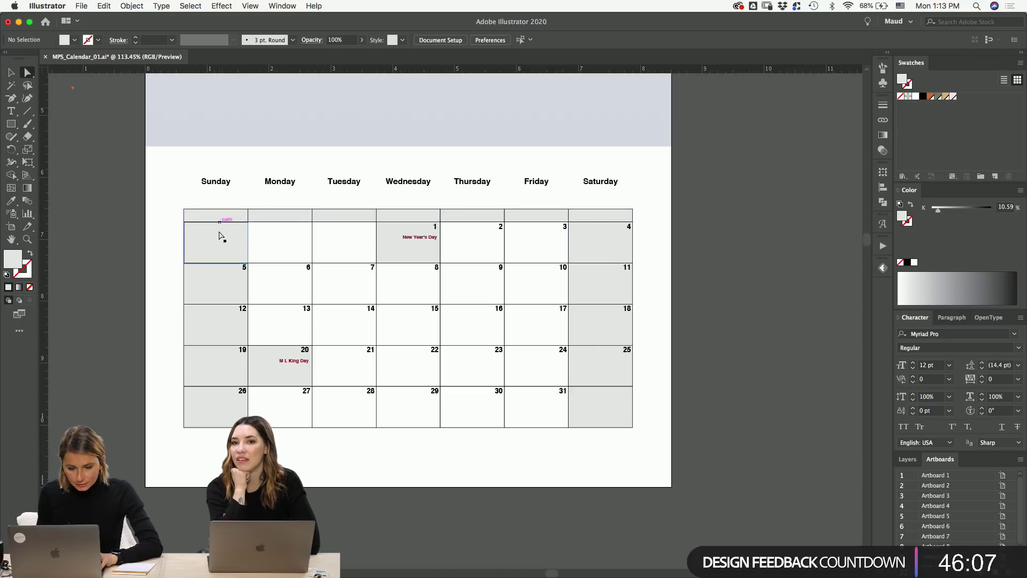
pyautogui.keyDown('alt'); pyautogui.click(255, 241); pyautogui.keyUp('alt')
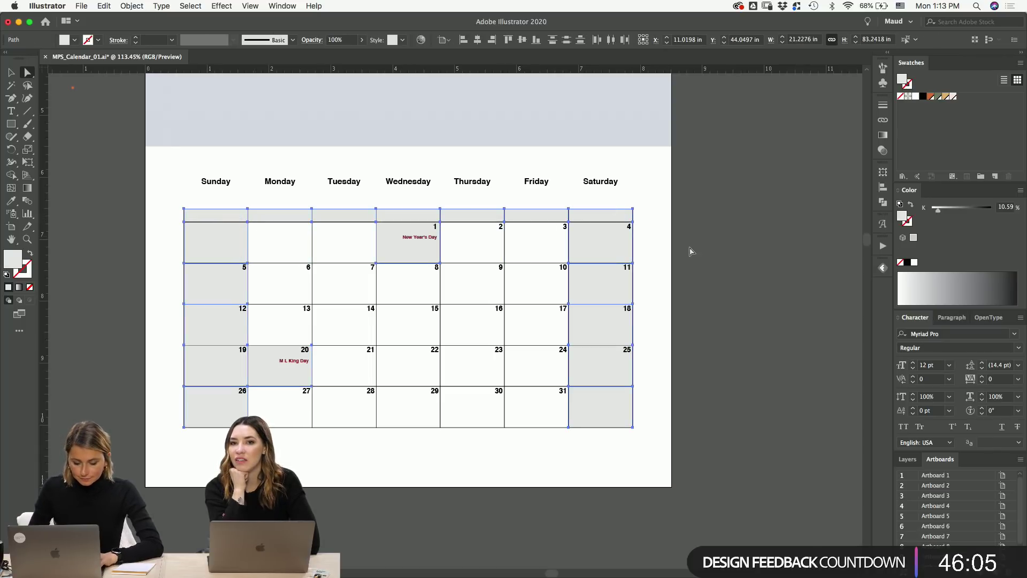
pyautogui.press('v')
pyautogui.click(727, 283)
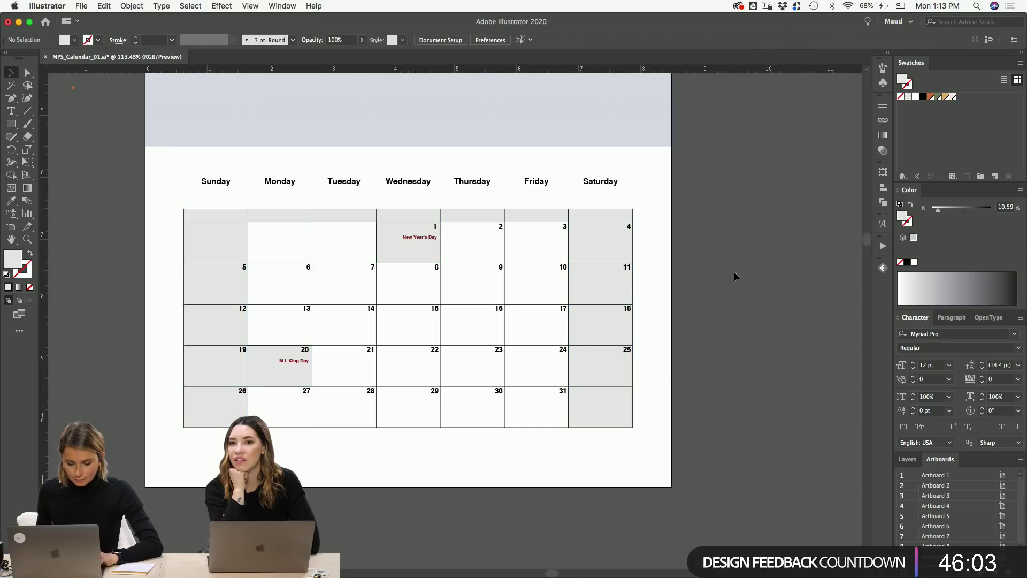
pyautogui.click(504, 218)
pyautogui.moveTo(179, 177); pyautogui.dragTo(725, 482)
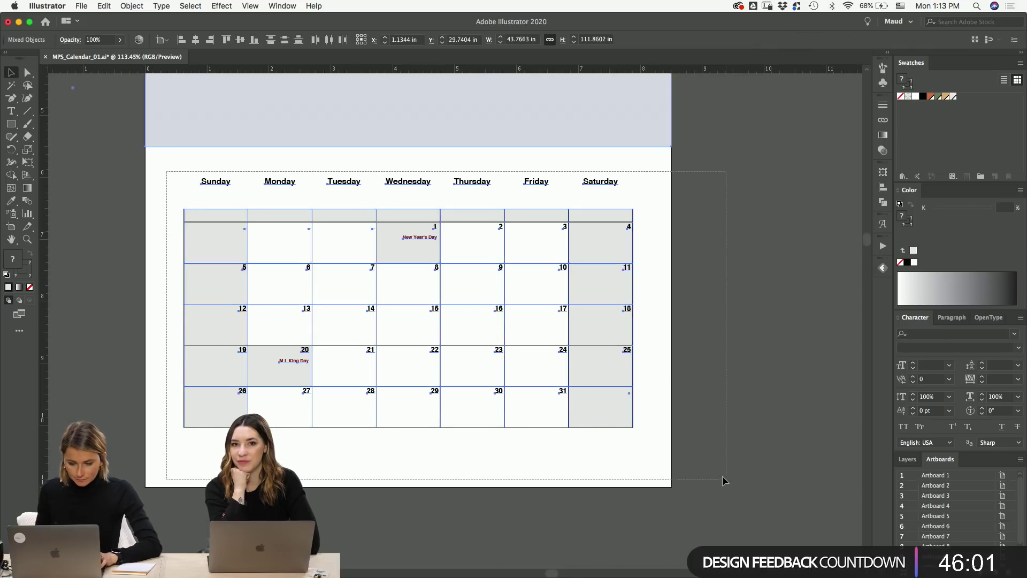
pyautogui.click(738, 313)
# - Select all grey-filled cells of the January grid together and delete them
pyautogui.press('a')
pyautogui.click(217, 238)
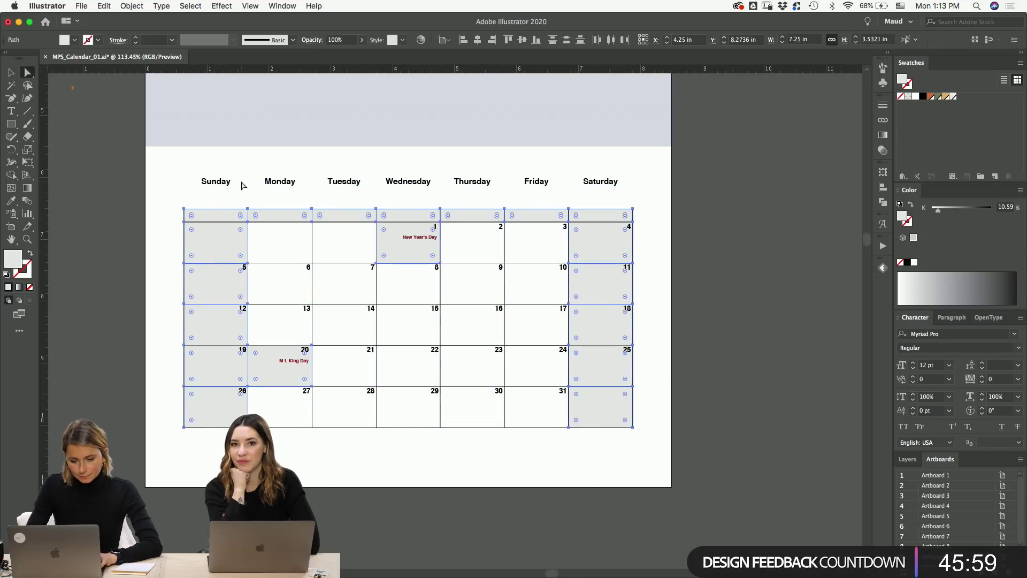
pyautogui.press('Delete')
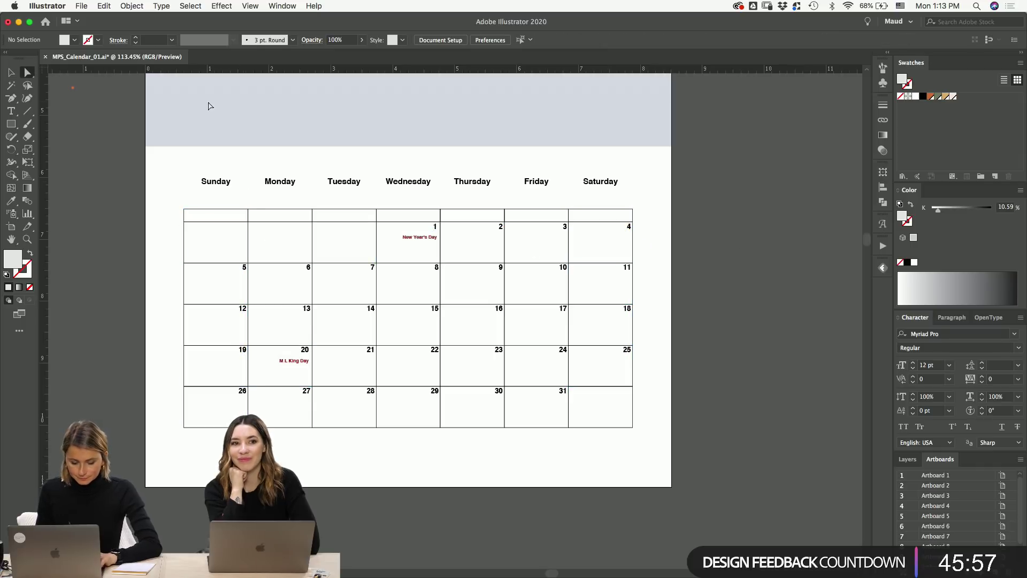
pyautogui.click(206, 103)
pyautogui.click(757, 245)
# - Delete the cell outlines of the header and first week from Sunday to Wednesday, and the whole Thursday column's outlines
pyautogui.press('a')
pyautogui.click(222, 240)
pyautogui.click(190, 249)
pyautogui.press('v')
pyautogui.moveTo(165, 206); pyautogui.dragTo(503, 263)
pyautogui.moveTo(463, 206); pyautogui.dragTo(463, 355)
pyautogui.press('Delete')
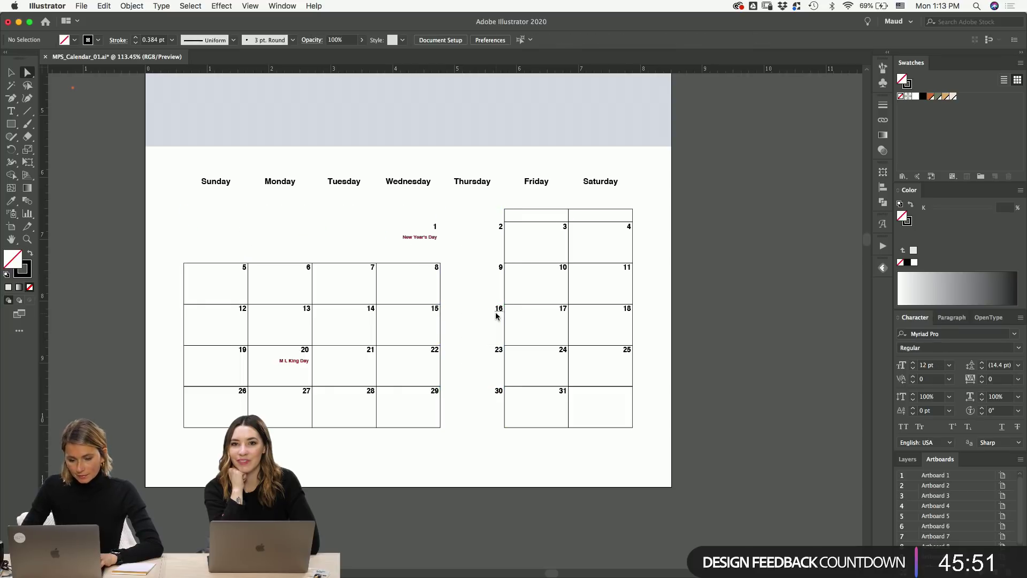
# - Delete the remaining cell outlines around the four lower week rows, keeping the date numbers
pyautogui.moveTo(173, 282); pyautogui.dragTo(160, 326)
pyautogui.moveTo(170, 369); pyautogui.dragTo(671, 373)
pyautogui.moveTo(659, 431); pyautogui.dragTo(155, 417)
pyautogui.press('Delete')
pyautogui.press('v')
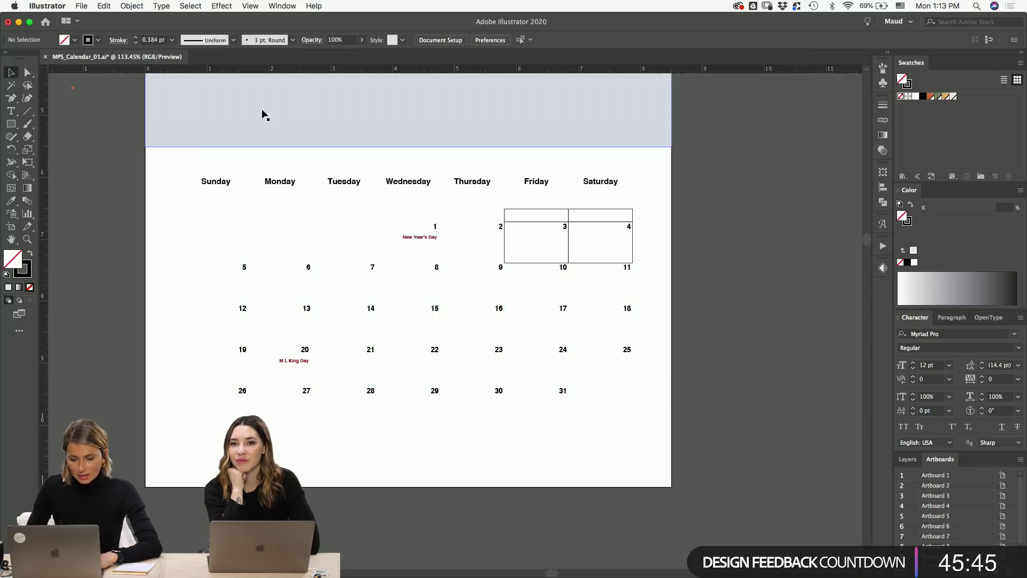
# - Delete the remaining cell outlines in the Friday and Saturday columns around the header and first week
pyautogui.click(191, 6)
pyautogui.moveTo(259, 115)
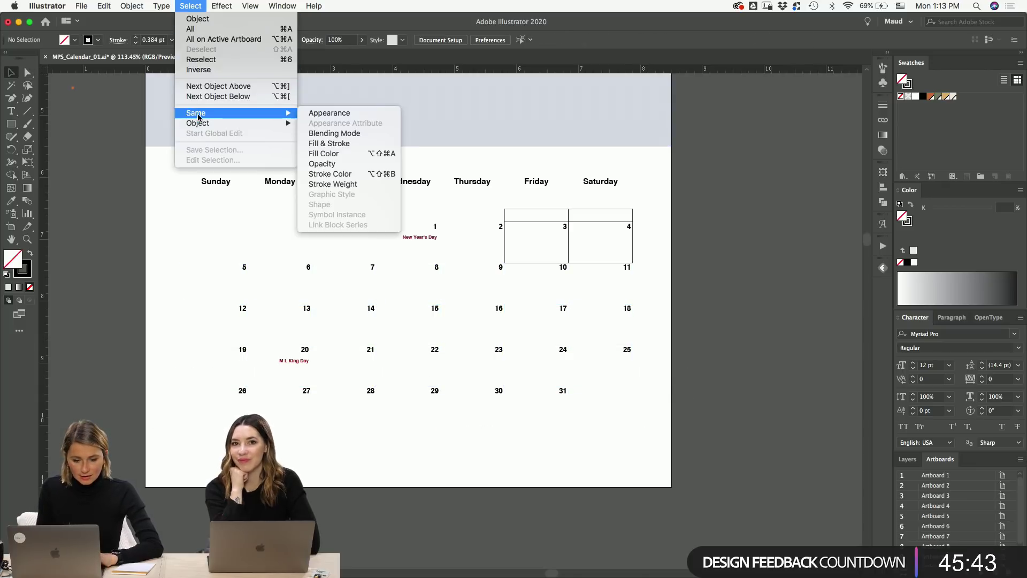
pyautogui.click(319, 184)
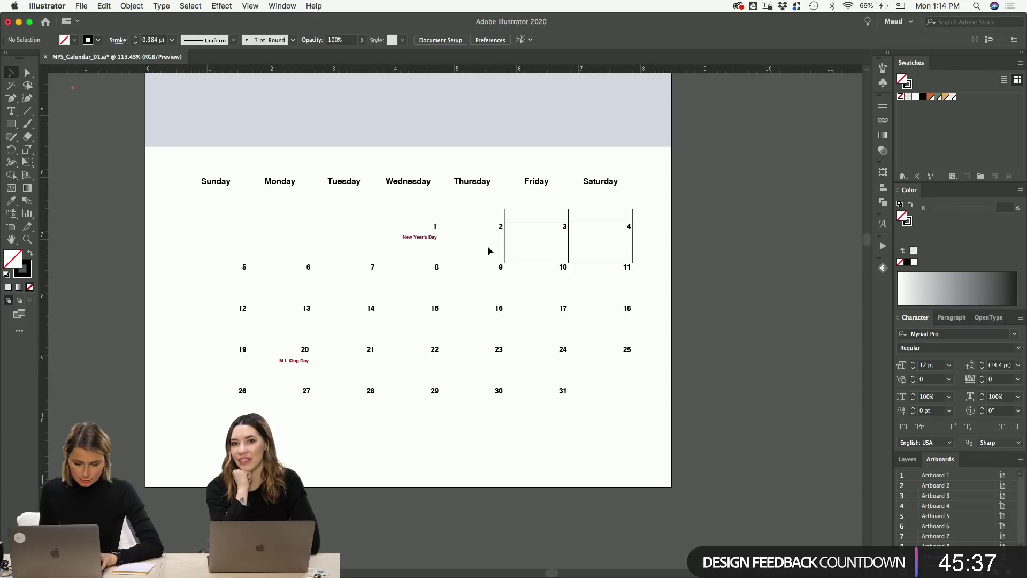
pyautogui.moveTo(522, 250); pyautogui.dragTo(614, 210)
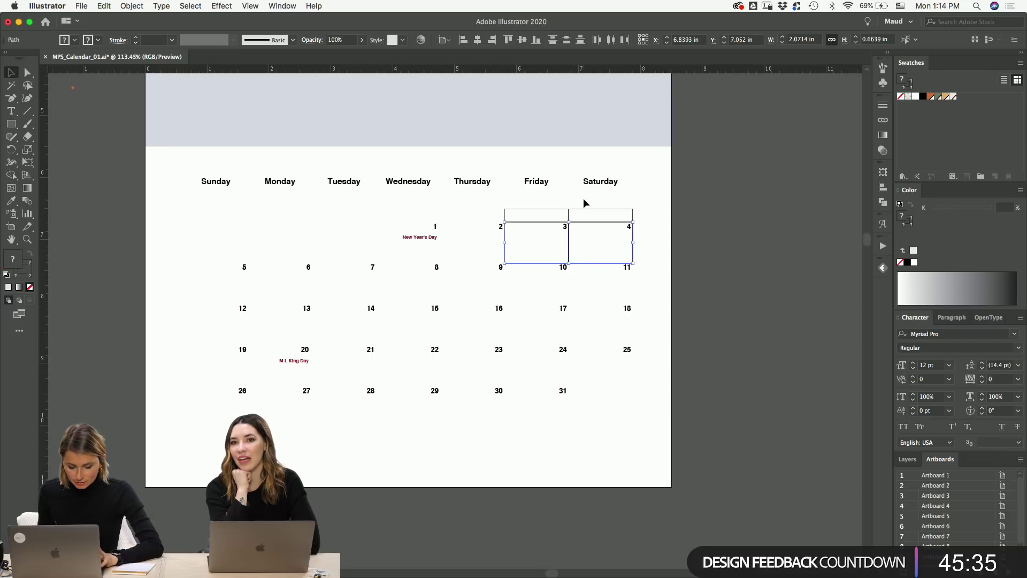
pyautogui.press('a')
pyautogui.press('Delete')
pyautogui.press('v')
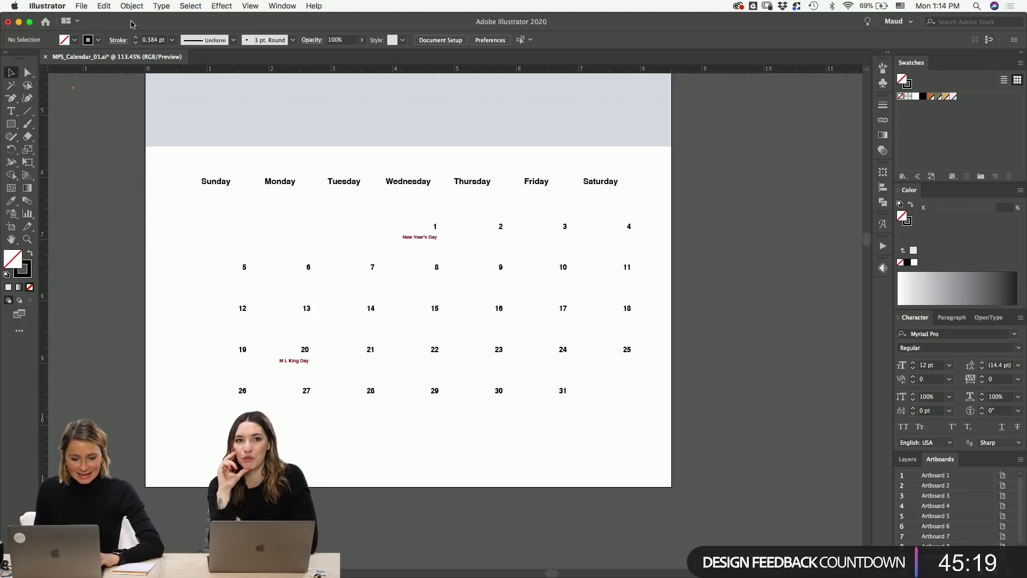
pyautogui.click(112, 6)
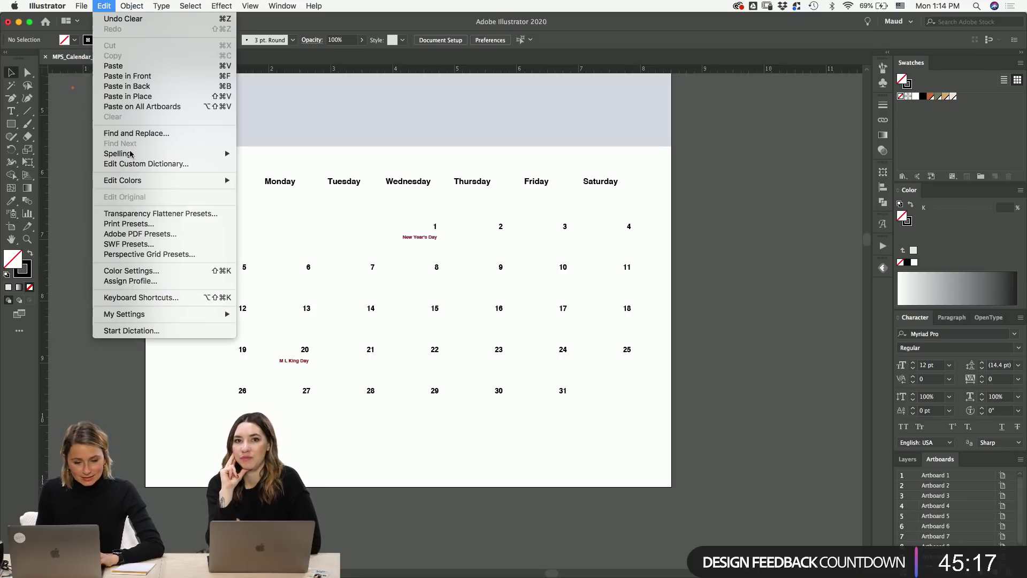
pyautogui.click(83, 258)
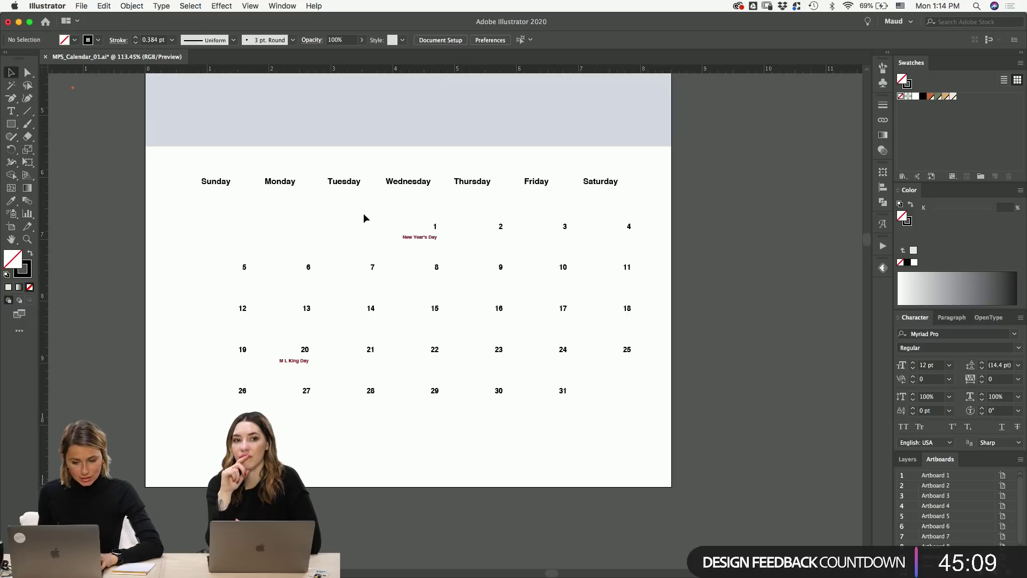
pyautogui.press('a')
pyautogui.moveTo(167, 167); pyautogui.dragTo(667, 202)
# - Compare the January 2020 typeface samples above the artboard with the look of the January calendar page
pyautogui.scroll(5, 680, 229)
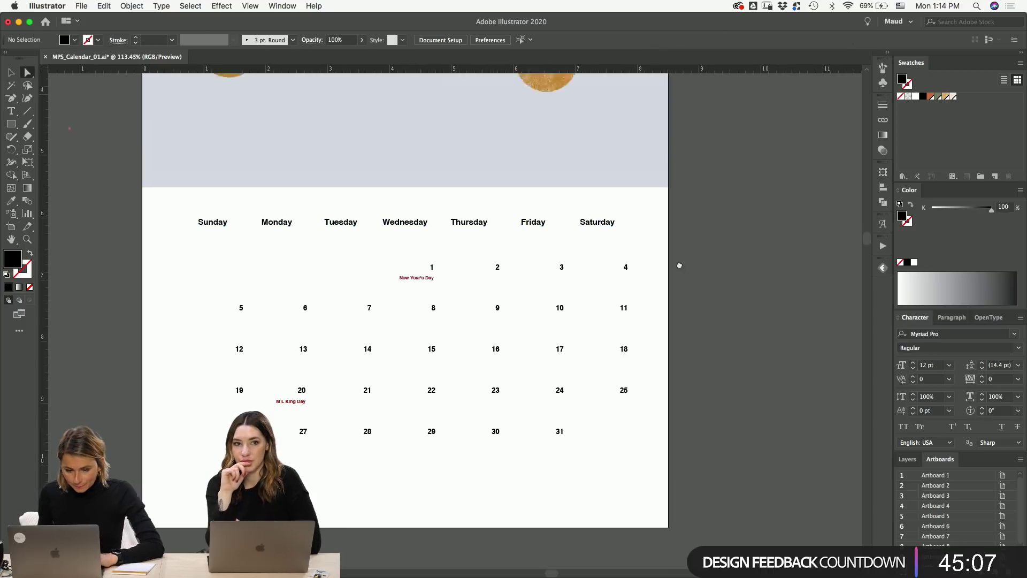
pyautogui.scroll(5, 522, 239)
pyautogui.hscroll(-5, 659, 424)
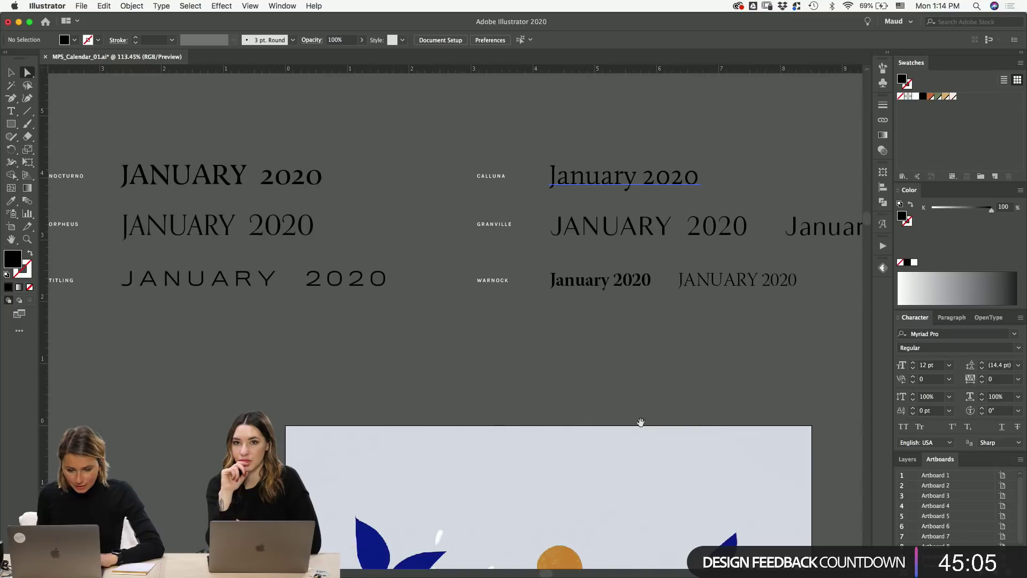
pyautogui.moveTo(698, 368); pyautogui.dragTo(624, 369)
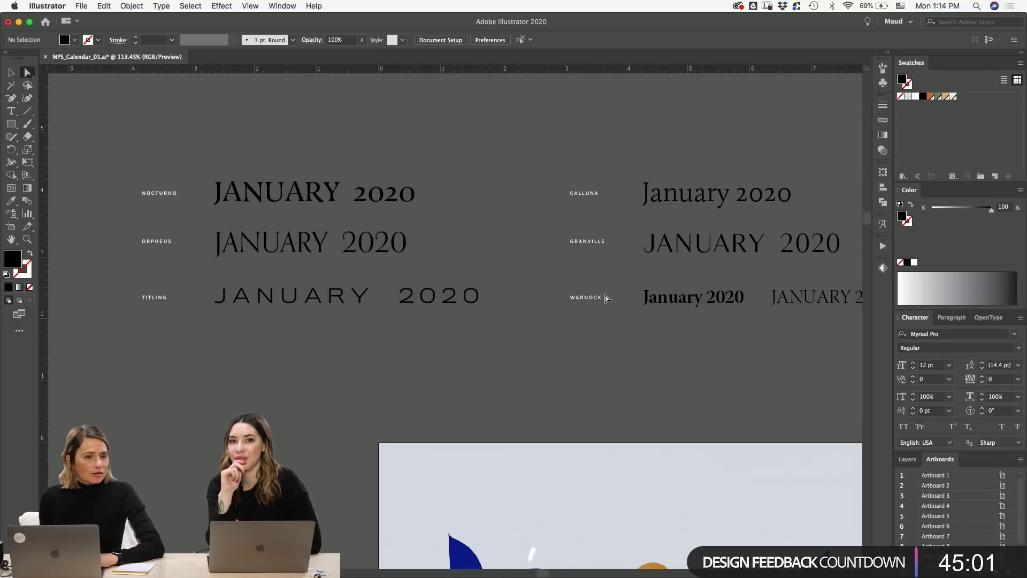
pyautogui.moveTo(601, 311)
pyautogui.mouseDown()
pyautogui.moveTo(577, 296)
pyautogui.moveTo(581, 286)
pyautogui.moveTo(611, 296)
pyautogui.mouseUp()
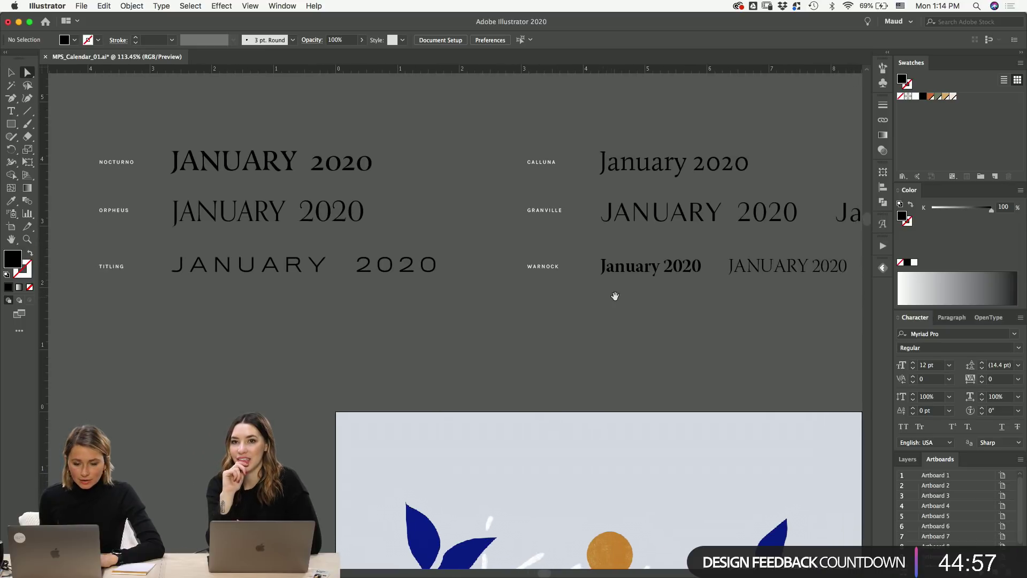
pyautogui.hscroll(6, 624, 308)
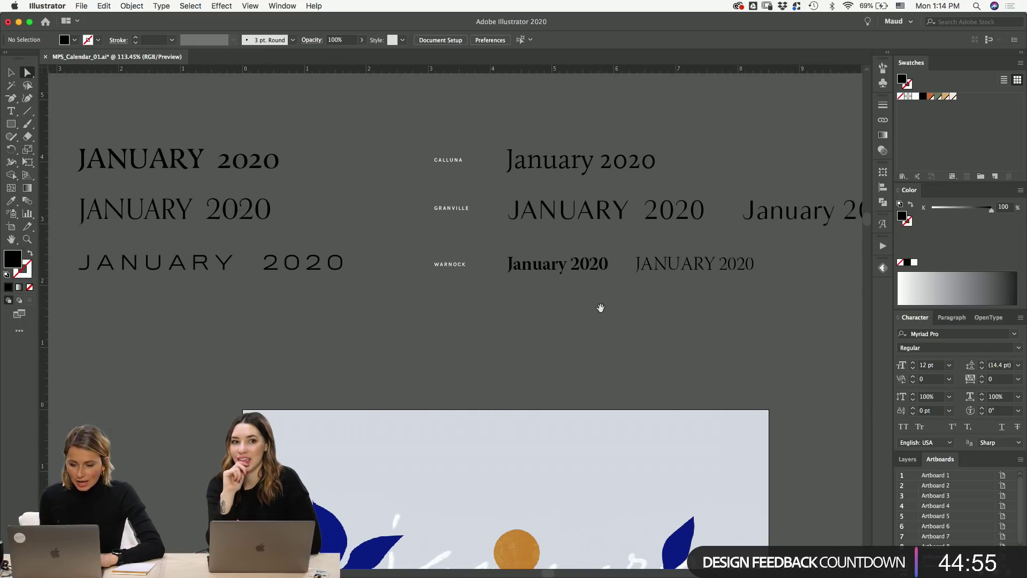
pyautogui.hscroll(3, 575, 322)
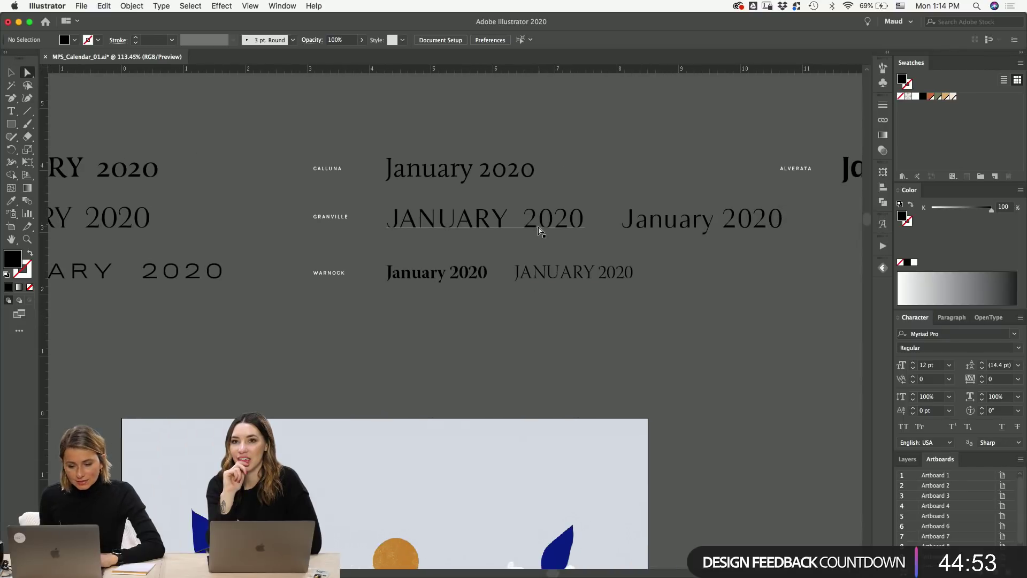
pyautogui.hscroll(-5, 541, 228)
pyautogui.hscroll(6, 543, 219)
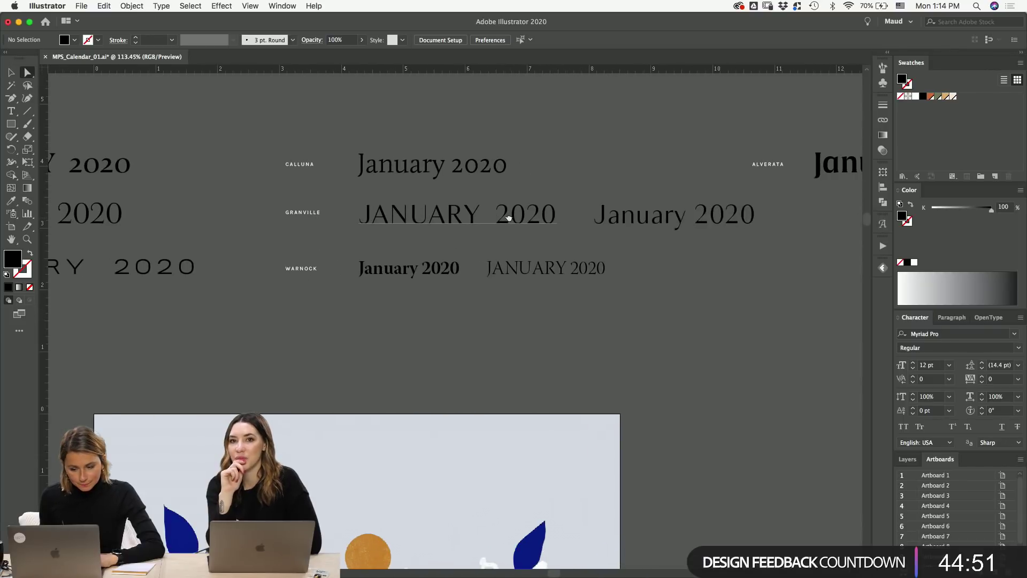
pyautogui.moveTo(671, 146); pyautogui.dragTo(563, 138)
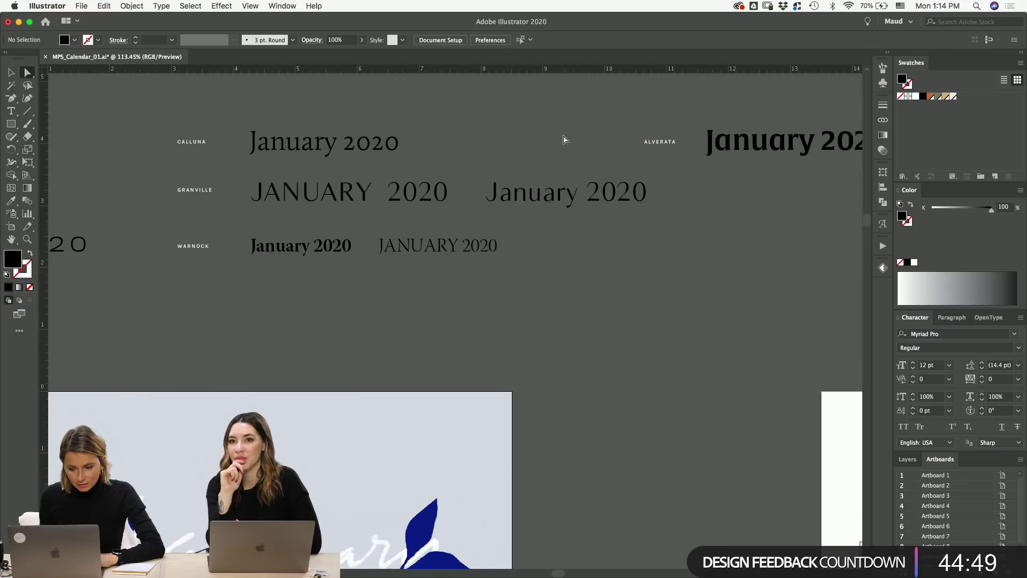
pyautogui.moveTo(637, 233); pyautogui.dragTo(658, 240)
pyautogui.moveTo(582, 258); pyautogui.dragTo(724, 266)
pyautogui.moveTo(508, 263); pyautogui.dragTo(562, 263)
pyautogui.moveTo(104, 151); pyautogui.dragTo(299, 149)
pyautogui.click(278, 196)
pyautogui.click(257, 348)
pyautogui.press('v')
pyautogui.moveTo(277, 338); pyautogui.dragTo(223, 287)
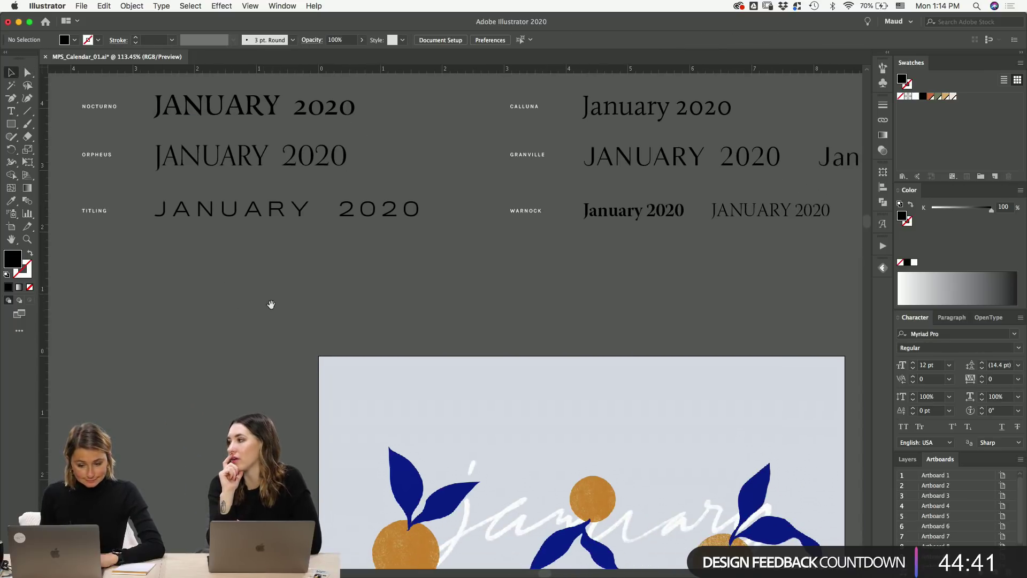
pyautogui.moveTo(342, 297); pyautogui.dragTo(332, 275)
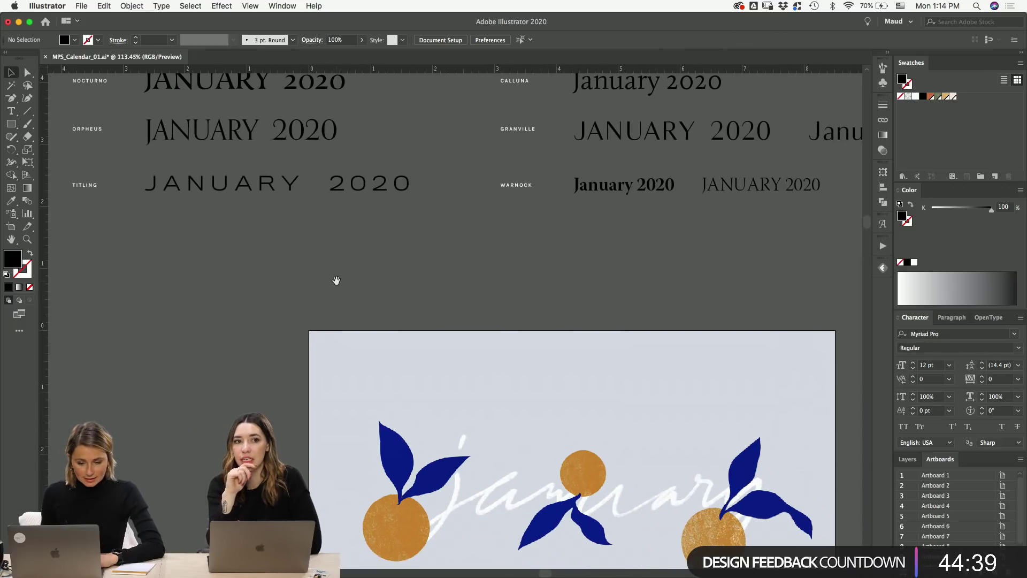
pyautogui.hscroll(5, 408, 291)
pyautogui.scroll(3, 408, 291)
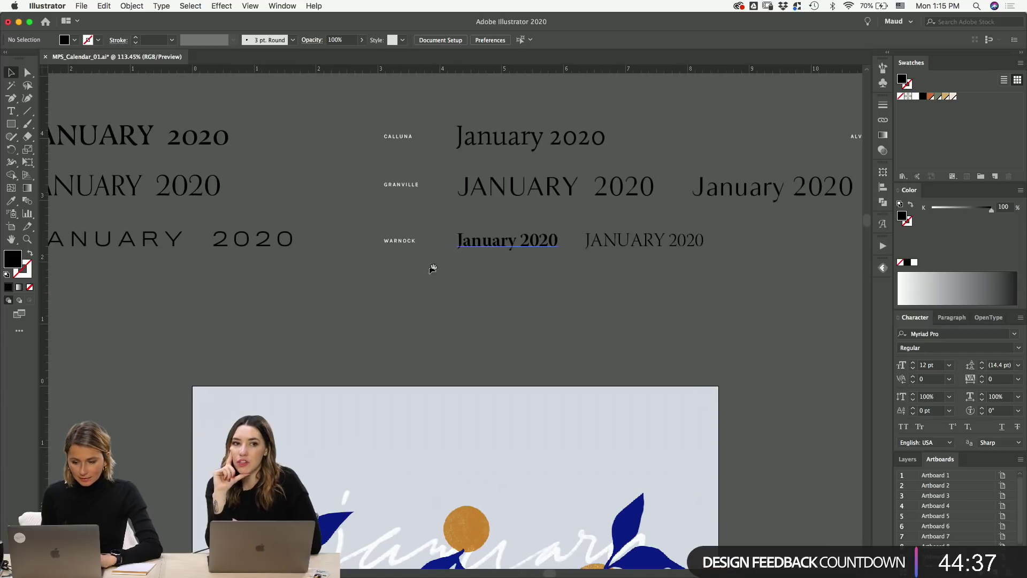
pyautogui.click(495, 197)
pyautogui.scroll(-10, 356, 304)
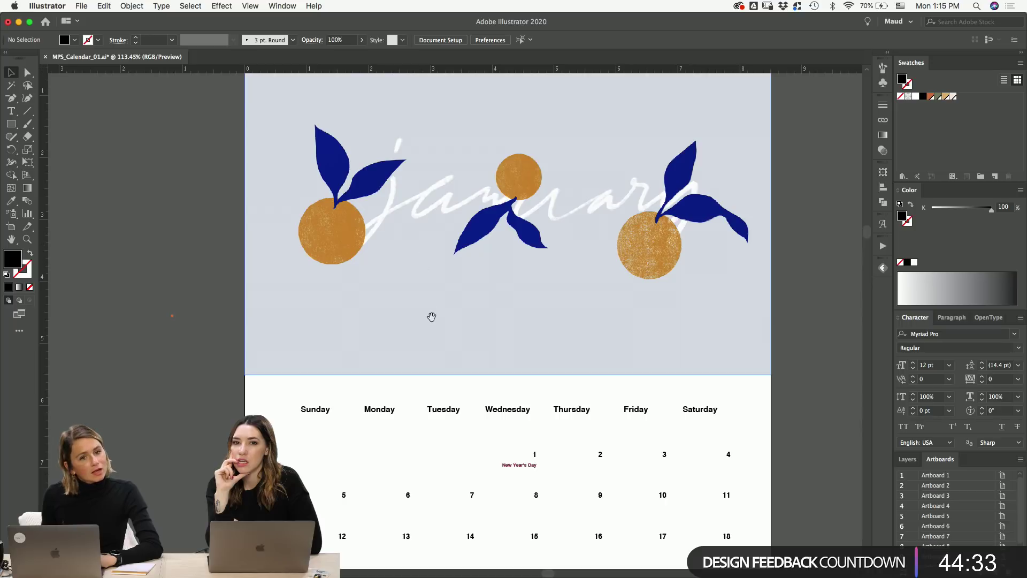
pyautogui.moveTo(430, 311); pyautogui.dragTo(411, 216)
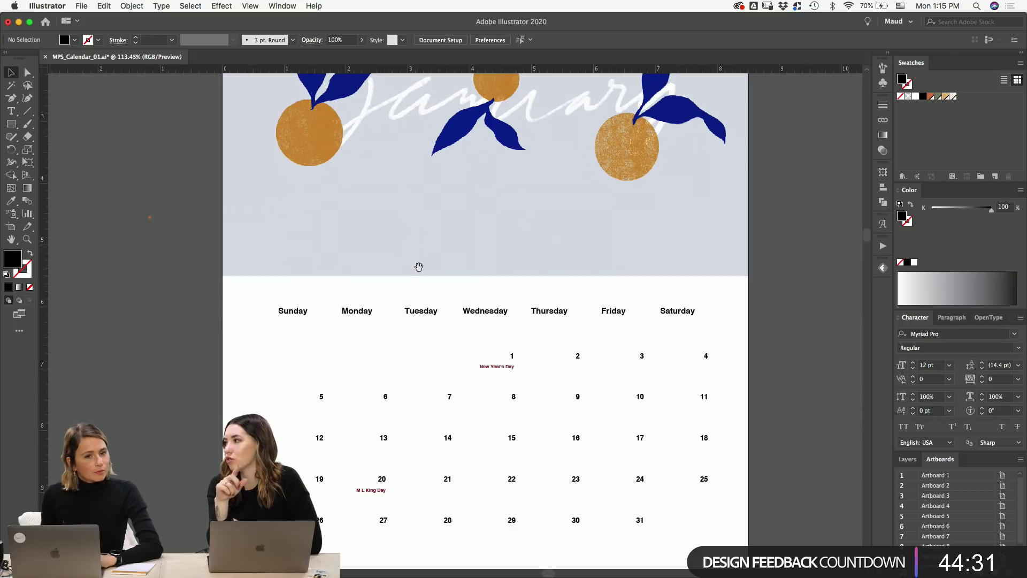
pyautogui.moveTo(419, 268); pyautogui.dragTo(407, 221)
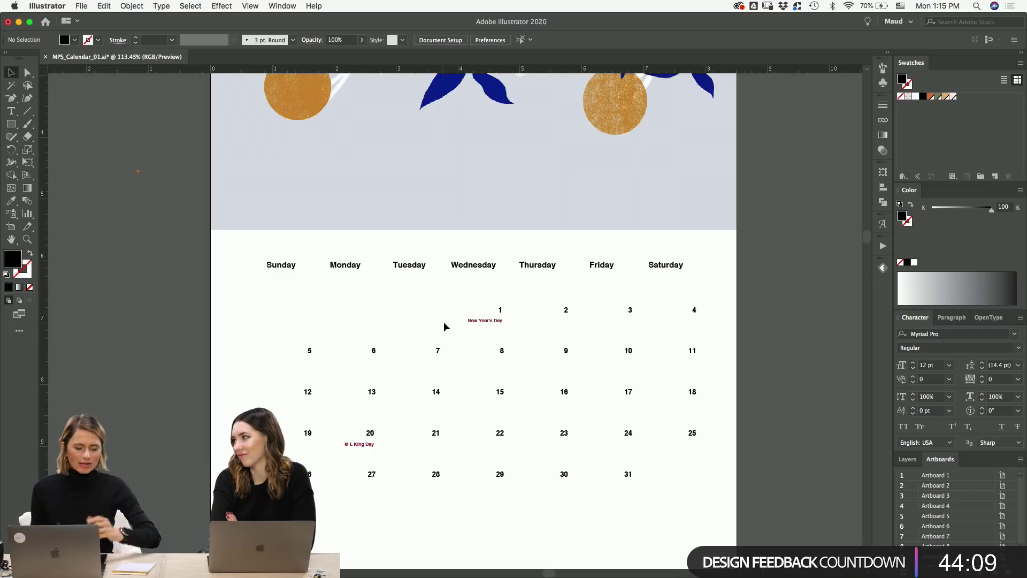
# - Move the weekday names and all date numbers together slightly down, away from the illustration panel
pyautogui.moveTo(478, 380); pyautogui.dragTo(457, 329)
pyautogui.moveTo(222, 210); pyautogui.dragTo(736, 481)
pyautogui.moveTo(614, 268); pyautogui.dragTo(612, 284)
pyautogui.click(754, 262)
pyautogui.moveTo(247, 298); pyautogui.dragTo(690, 450)
pyautogui.click(734, 279)
# - Set the font of the seven weekday names to Granville Light
pyautogui.moveTo(249, 203); pyautogui.dragTo(695, 258)
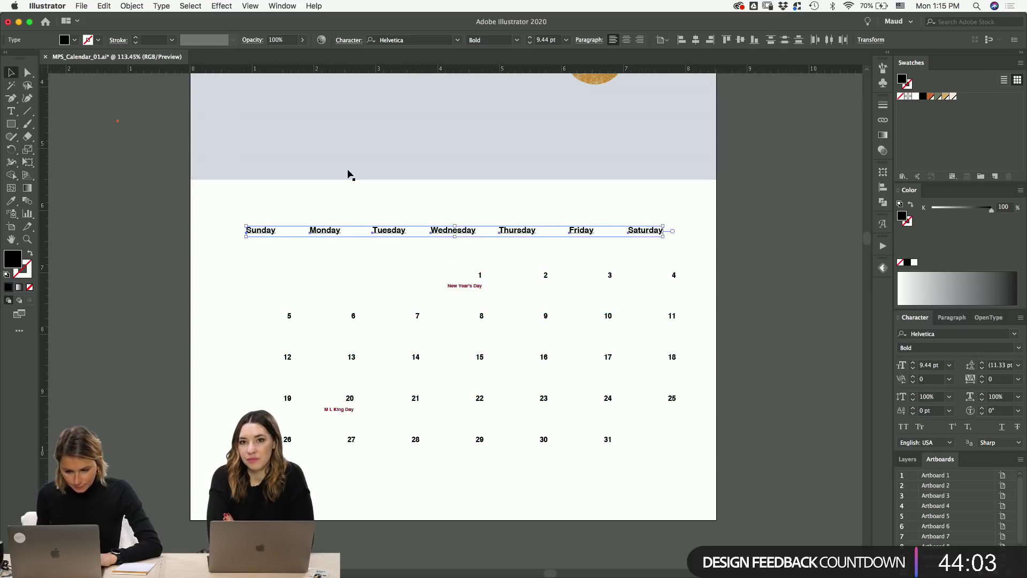
pyautogui.scroll(15, 439, 161)
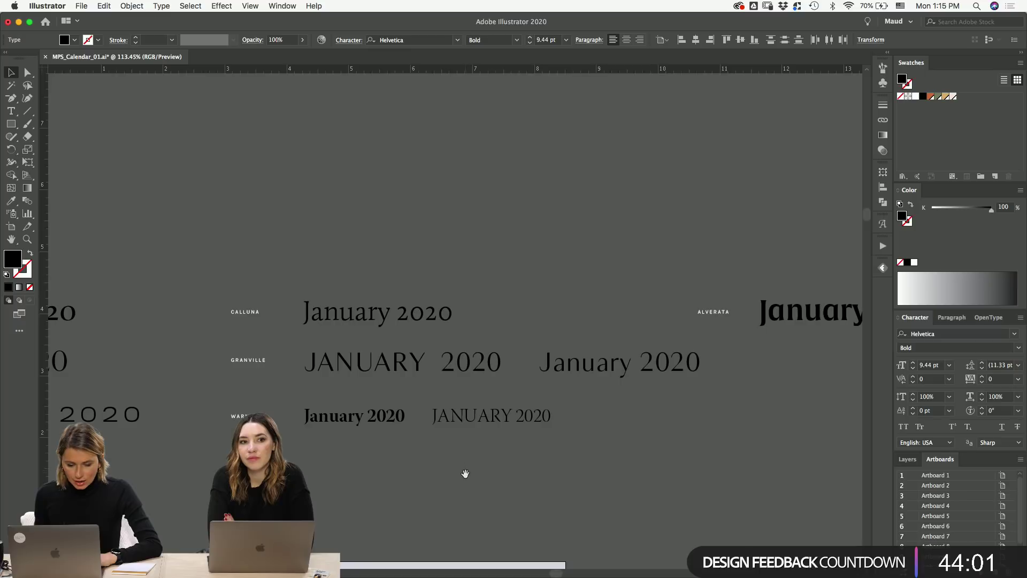
pyautogui.scroll(-15, 465, 473)
pyautogui.click(407, 40)
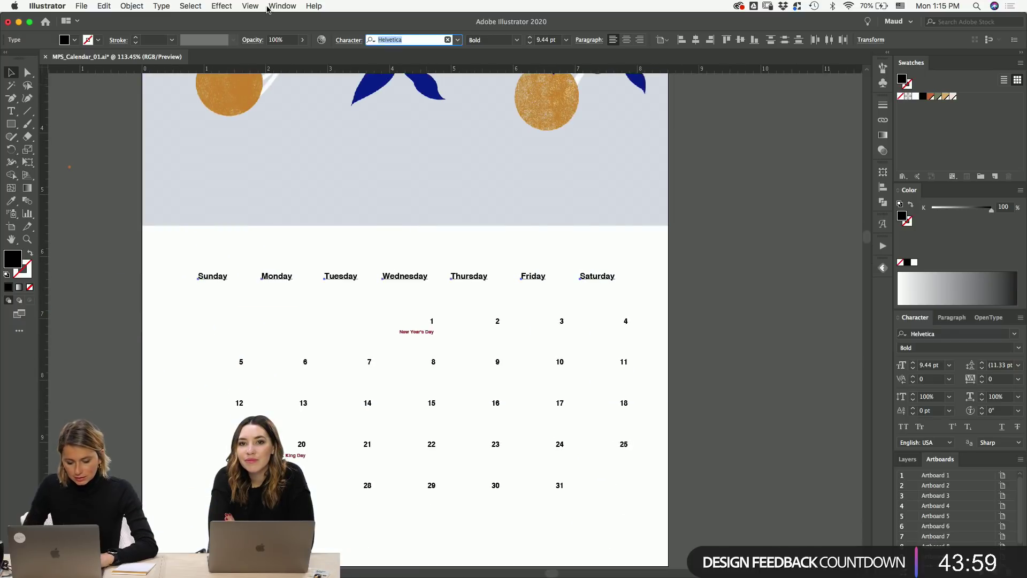
pyautogui.write('granvi')
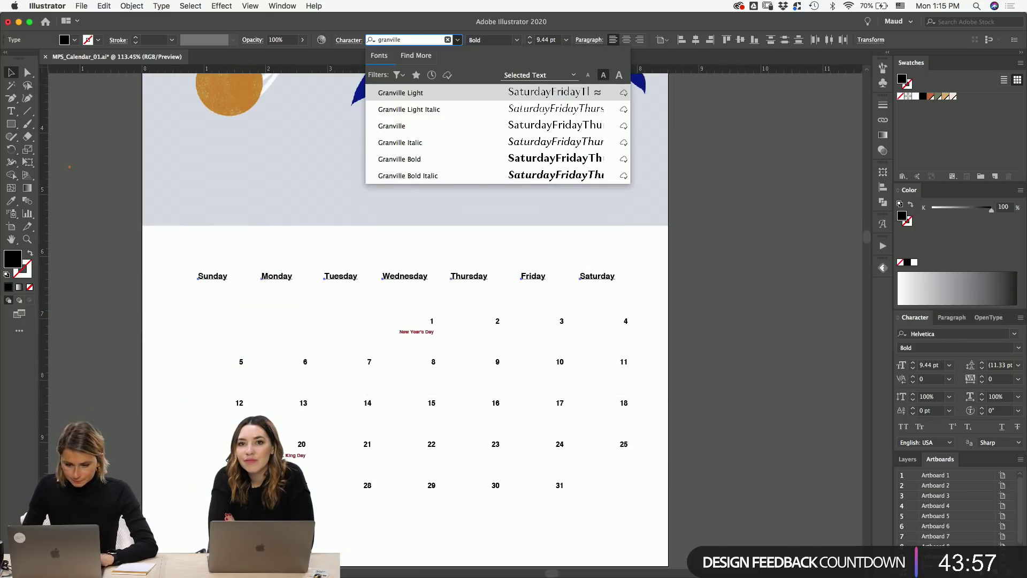
pyautogui.write('lle')
pyautogui.press('Return')
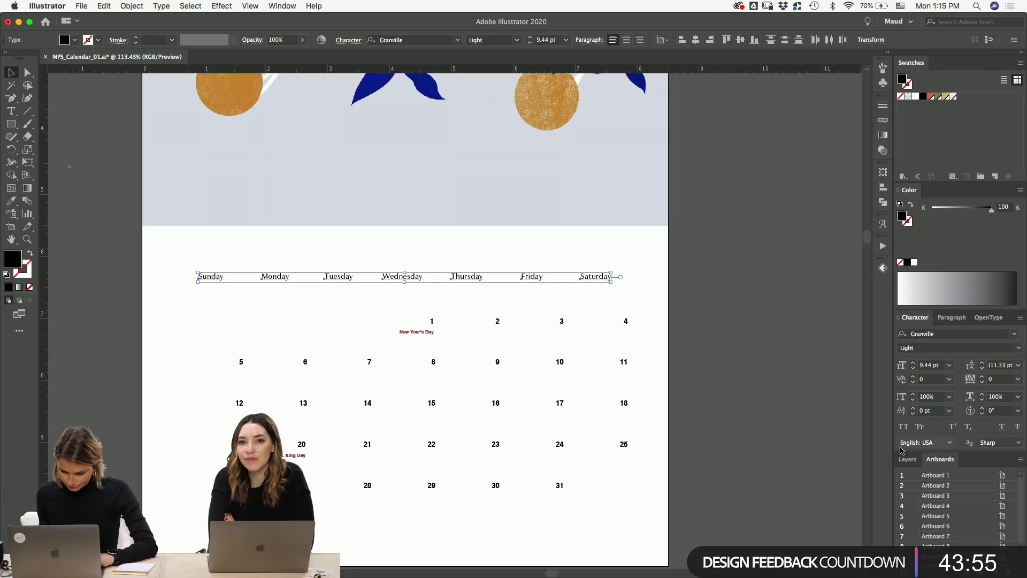
# - Format the weekday names in all caps and set their tracking to 500
pyautogui.click(903, 426)
pyautogui.click(996, 379)
pyautogui.write('300')
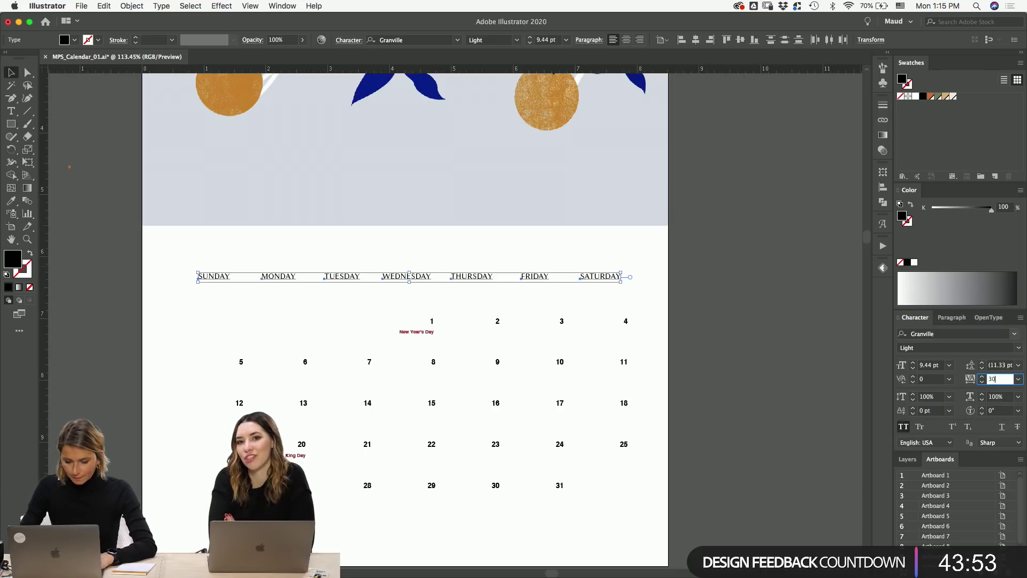
pyautogui.press('Return')
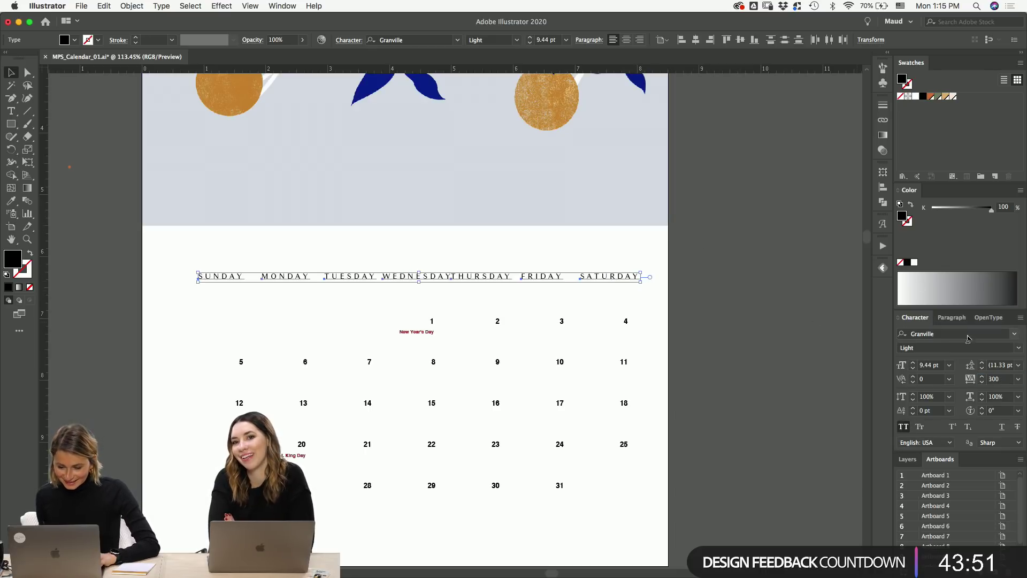
pyautogui.click(1006, 382)
pyautogui.write('500')
pyautogui.press('Return')
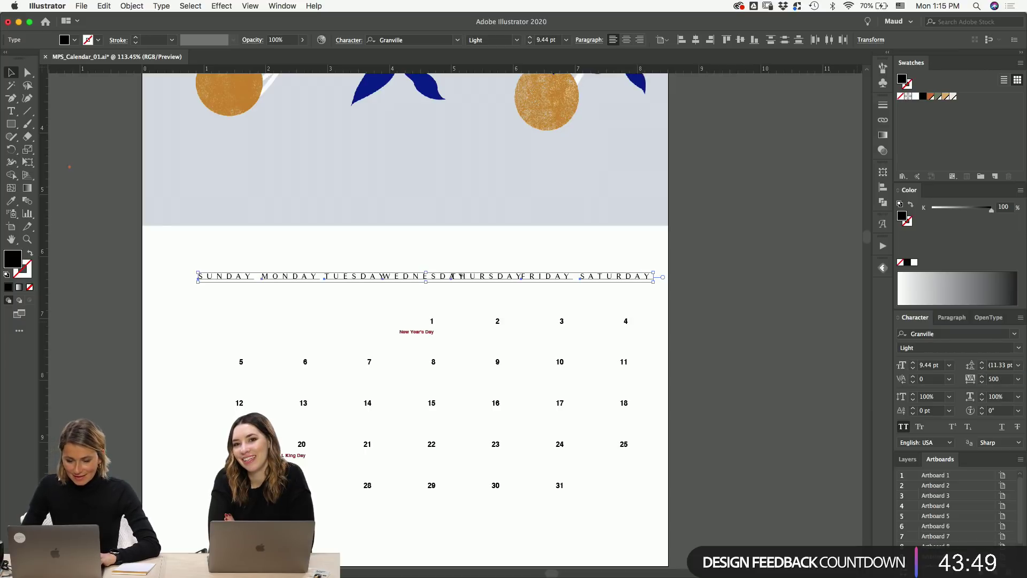
# - Set the font size of the weekday names to 7 pt
pyautogui.click(541, 41)
pyautogui.write('7')
pyautogui.press('Return')
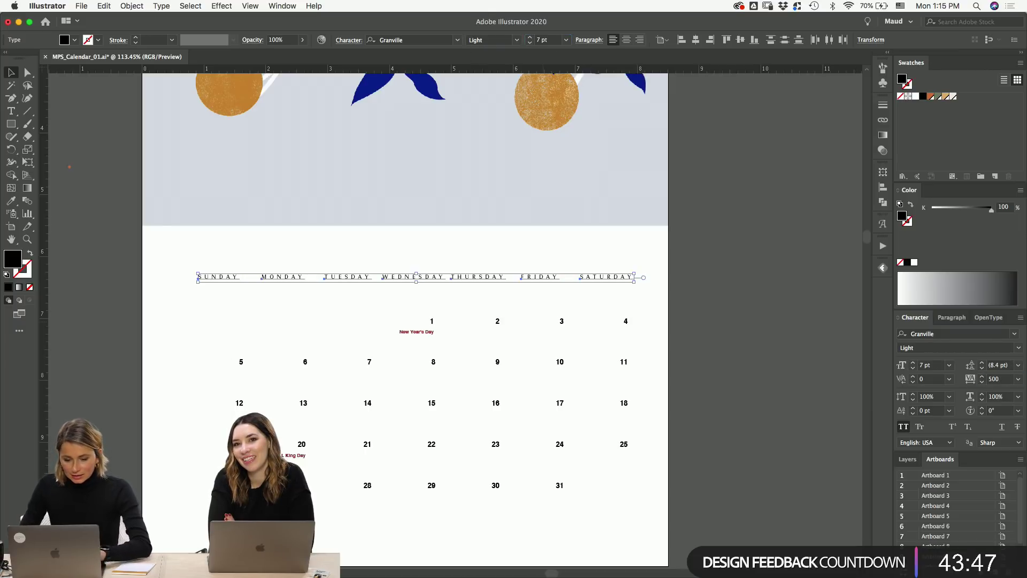
# - Move the SUNDAY label a little to the left and switch the alignment reference to Align to Selection
pyautogui.click(683, 222)
pyautogui.click(653, 284)
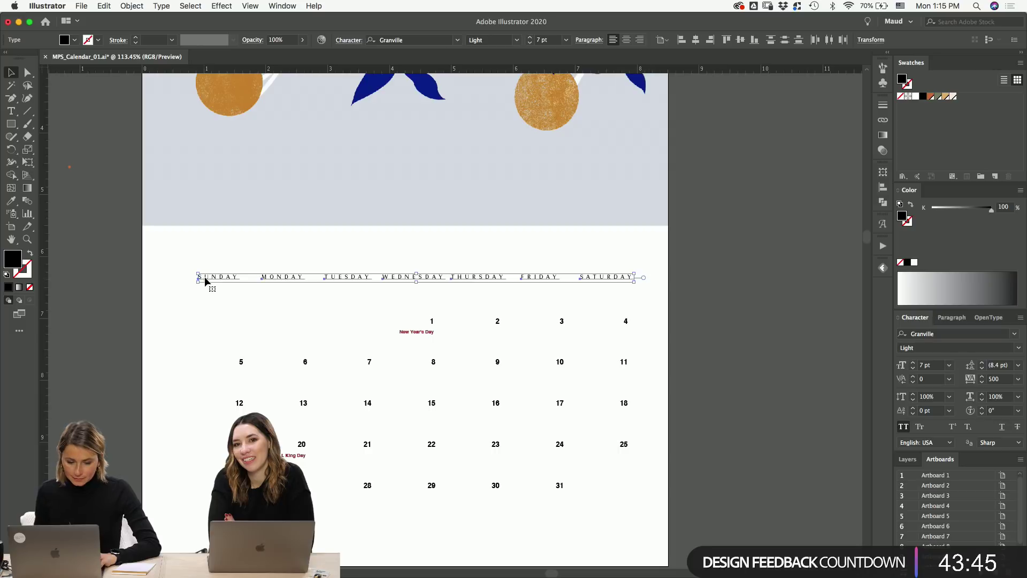
pyautogui.moveTo(217, 278); pyautogui.dragTo(195, 279)
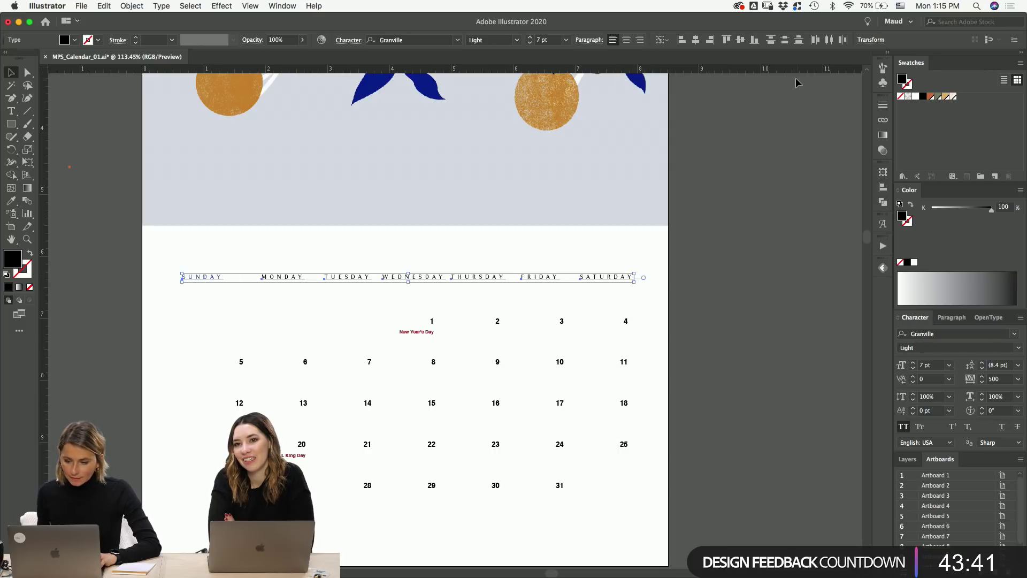
pyautogui.click(662, 40)
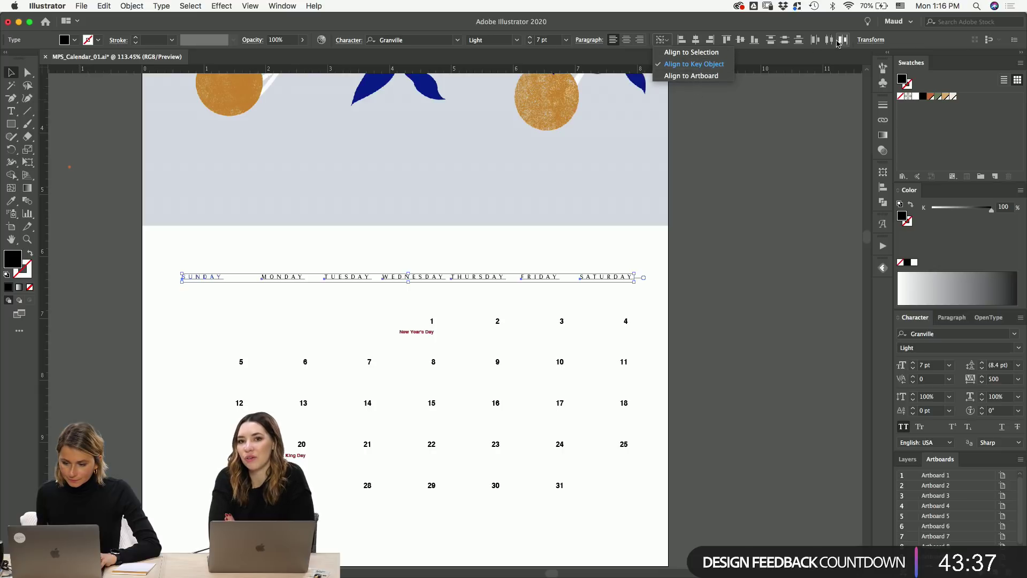
pyautogui.click(698, 53)
pyautogui.moveTo(195, 256); pyautogui.dragTo(678, 293)
pyautogui.click(393, 260)
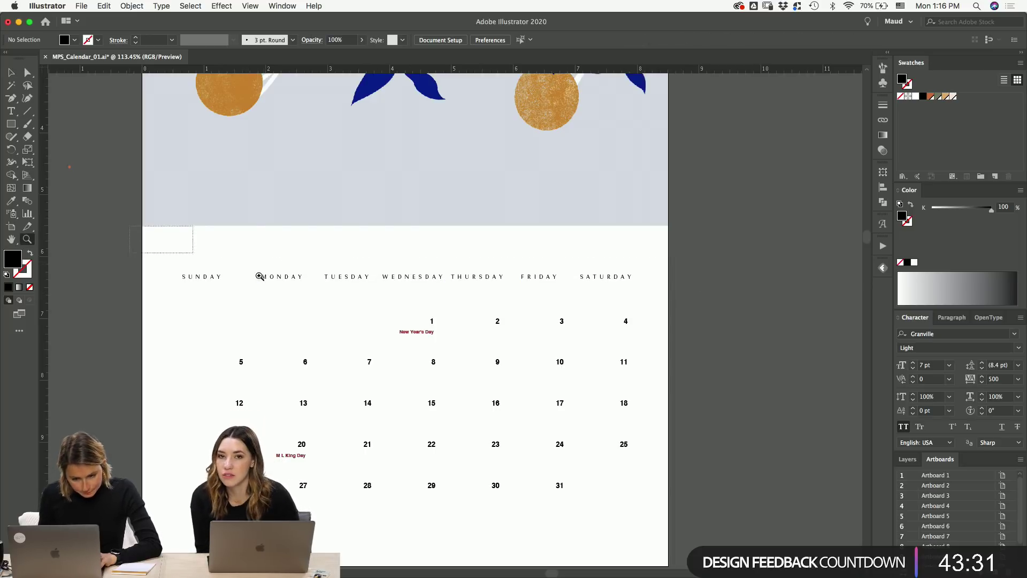
# - Shorten the Sunday, Monday and Tuesday headings to SUN, MON and TUE
pyautogui.keyDown('super'); pyautogui.click(192, 254); pyautogui.keyUp('super')
pyautogui.keyDown('super'); pyautogui.click(267, 266); pyautogui.keyUp('super')
pyautogui.doubleClick(249, 268)
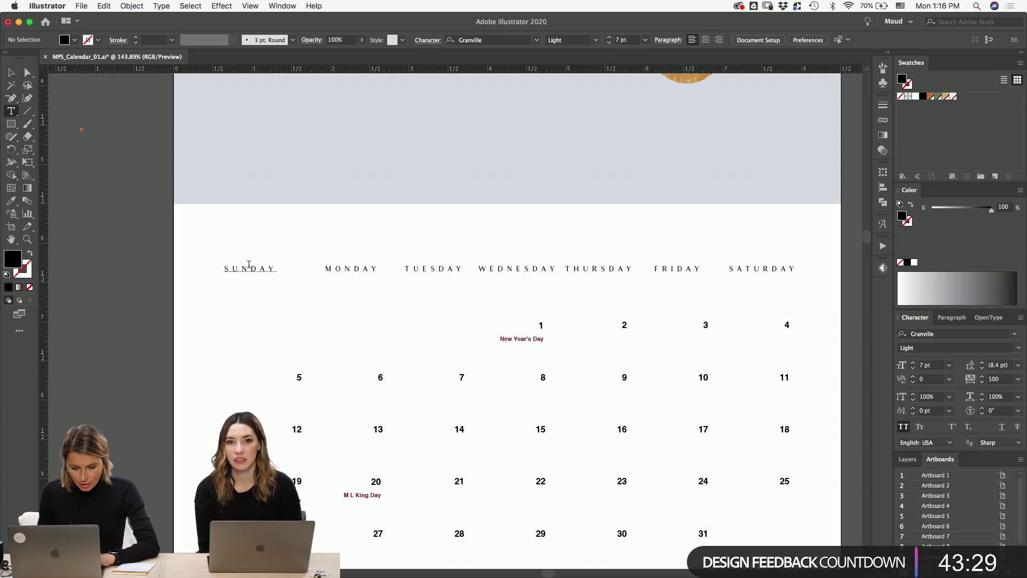
pyautogui.hotkey('shift', 'End')
pyautogui.press('BackSpace')
pyautogui.click(355, 269)
pyautogui.hotkey('shift', 'End')
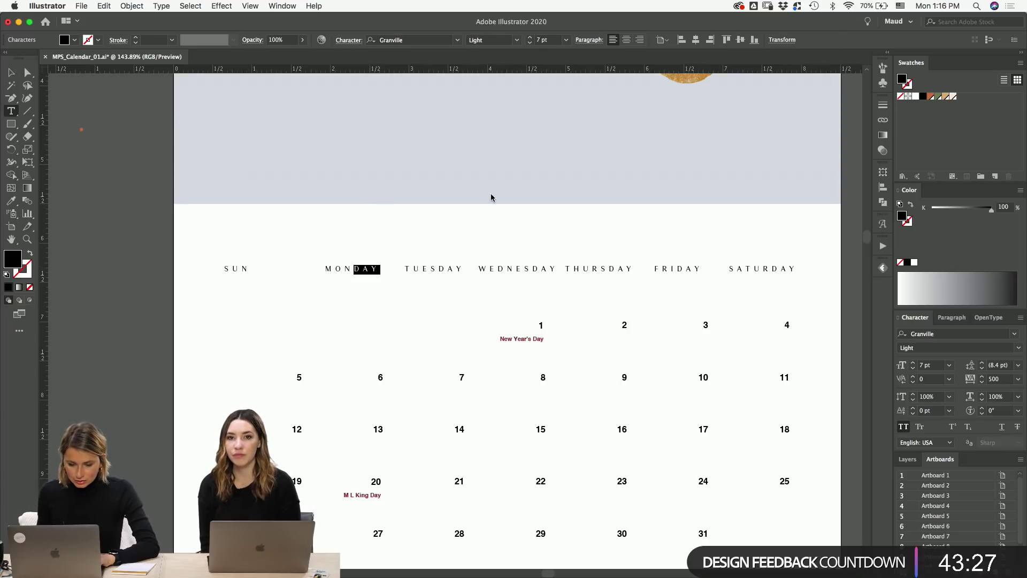
pyautogui.moveTo(431, 268); pyautogui.dragTo(515, 277)
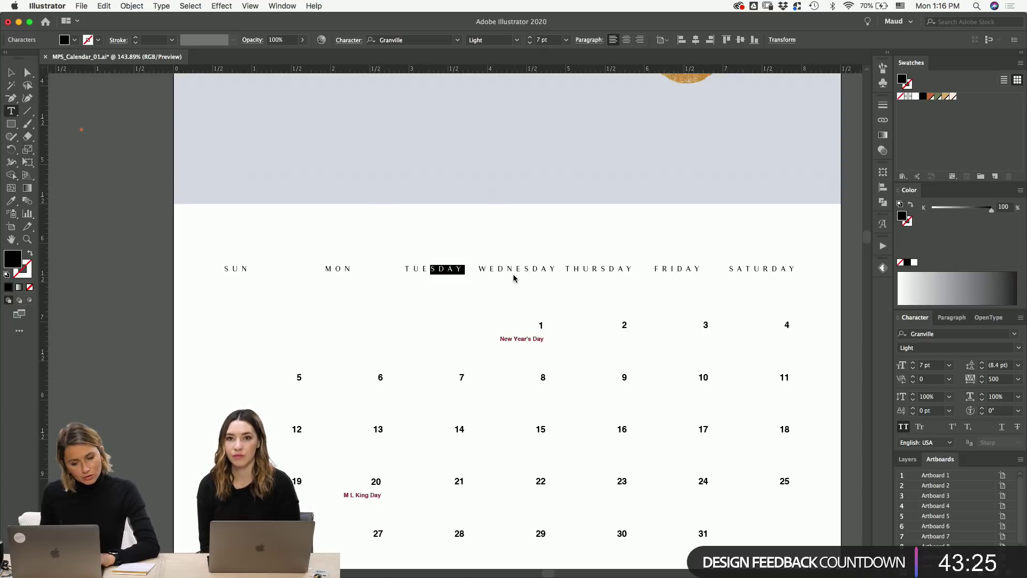
pyautogui.press('BackSpace')
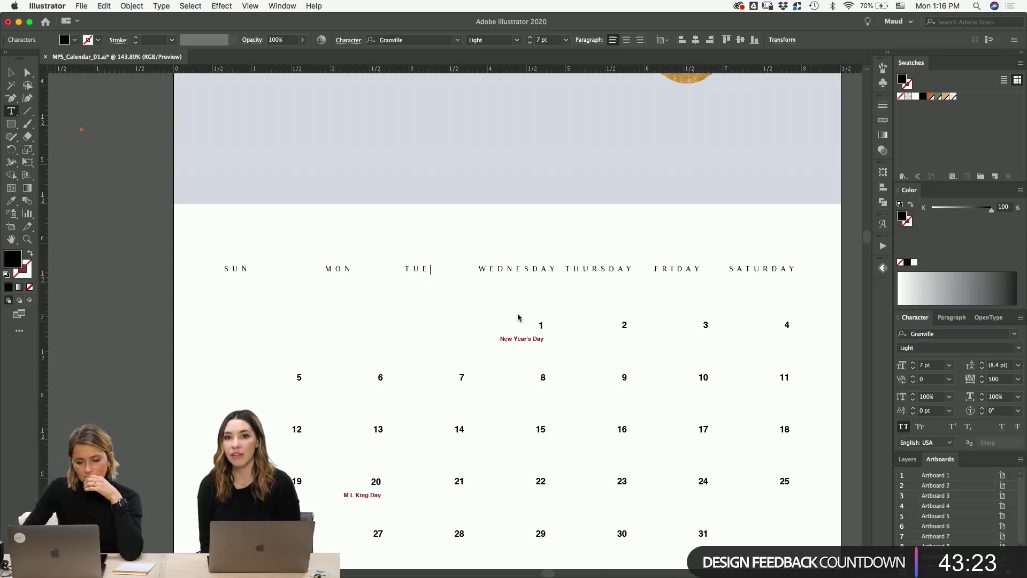
# - Shorten the remaining weekday headings to WED, THU, FRI and SAT
pyautogui.moveTo(504, 268); pyautogui.dragTo(687, 253)
pyautogui.press('BackSpace')
pyautogui.press('BackSpace')
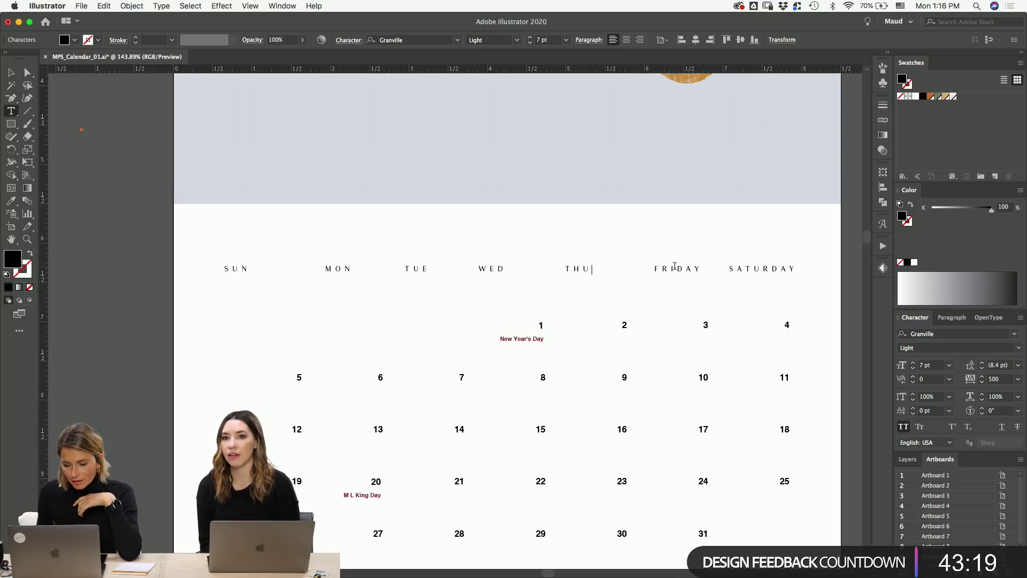
pyautogui.press('BackSpace')
pyautogui.moveTo(753, 266); pyautogui.dragTo(798, 269)
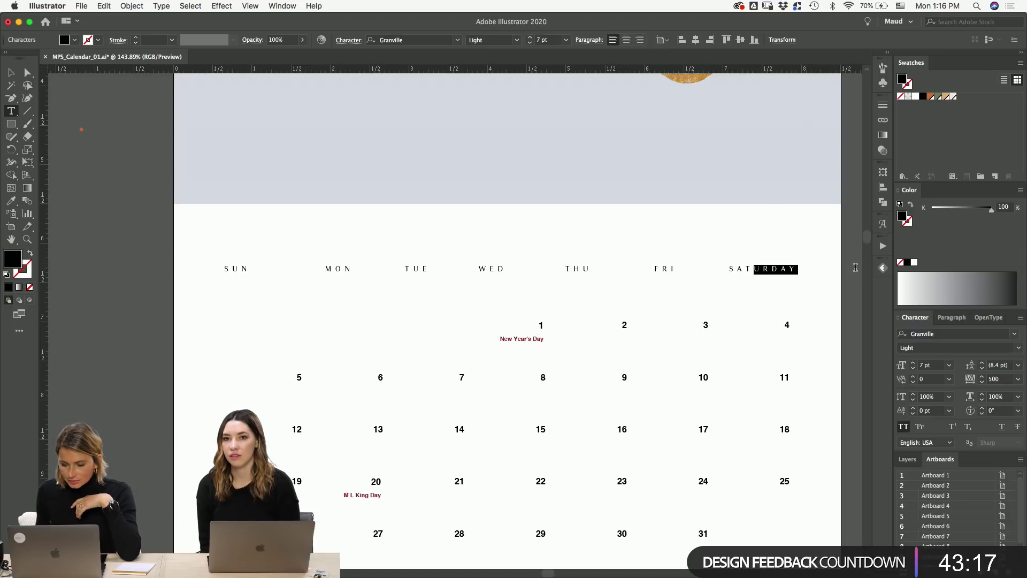
pyautogui.press('BackSpace')
pyautogui.press('Escape')
# - Distribute the seven abbreviated weekday headings evenly across the row
pyautogui.click(310, 258)
pyautogui.moveTo(310, 258); pyautogui.dragTo(822, 297)
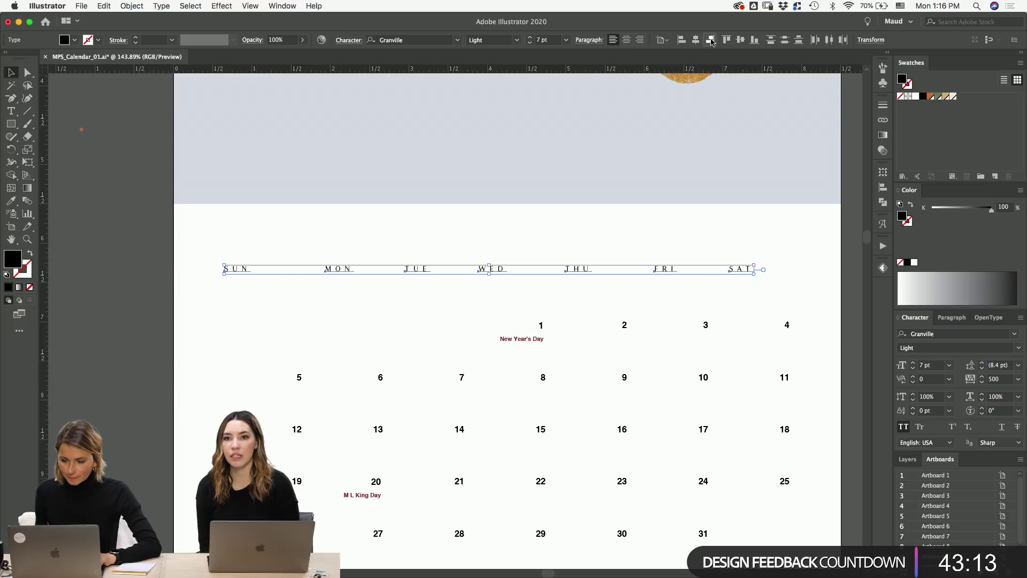
pyautogui.click(661, 41)
pyautogui.click(691, 52)
pyautogui.click(829, 39)
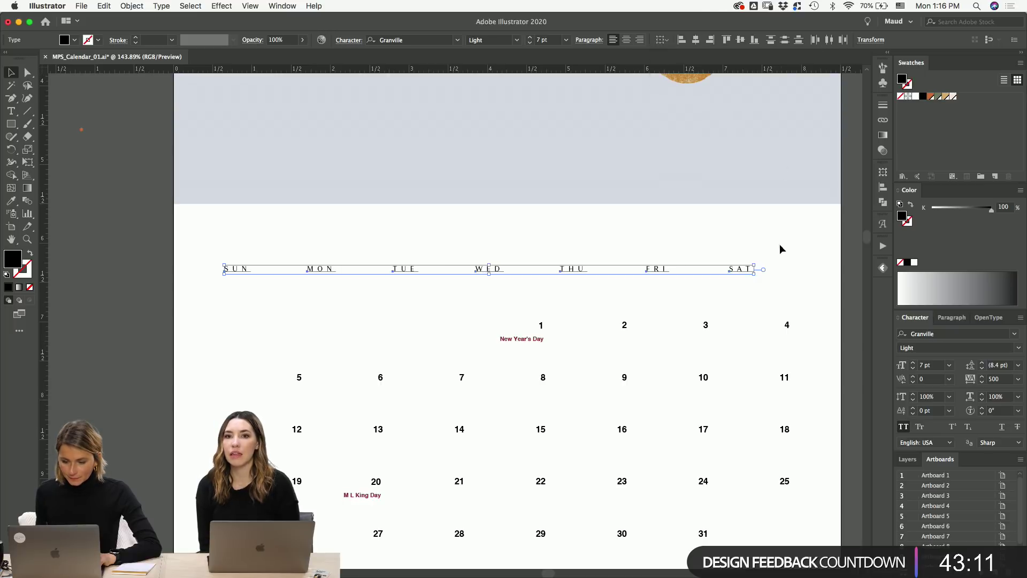
# - Move the SAT heading over the Saturday dates, set all seven headings to right-aligned text and distribute them evenly
pyautogui.click(776, 252)
pyautogui.moveTo(741, 268); pyautogui.dragTo(199, 287)
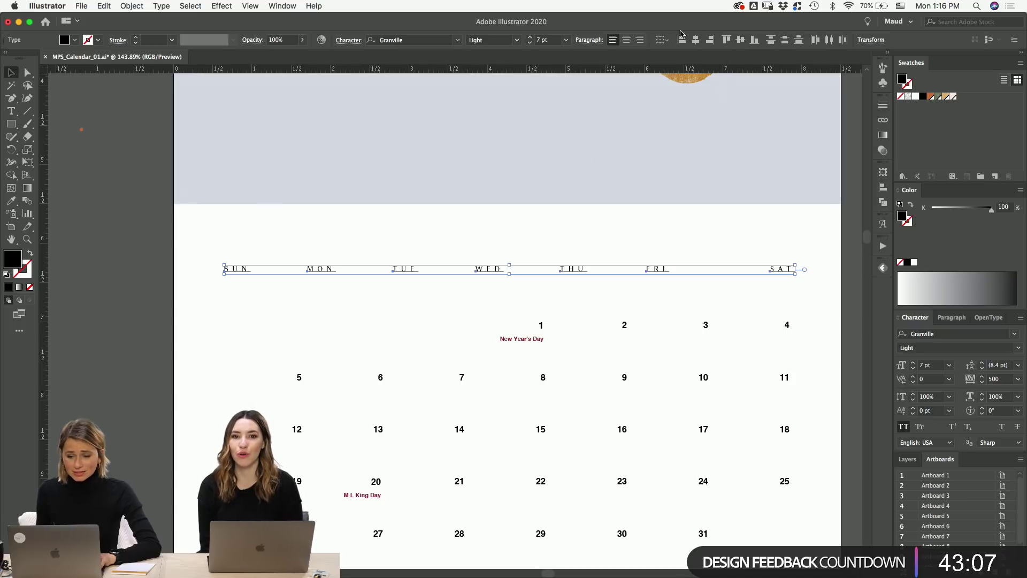
pyautogui.click(640, 40)
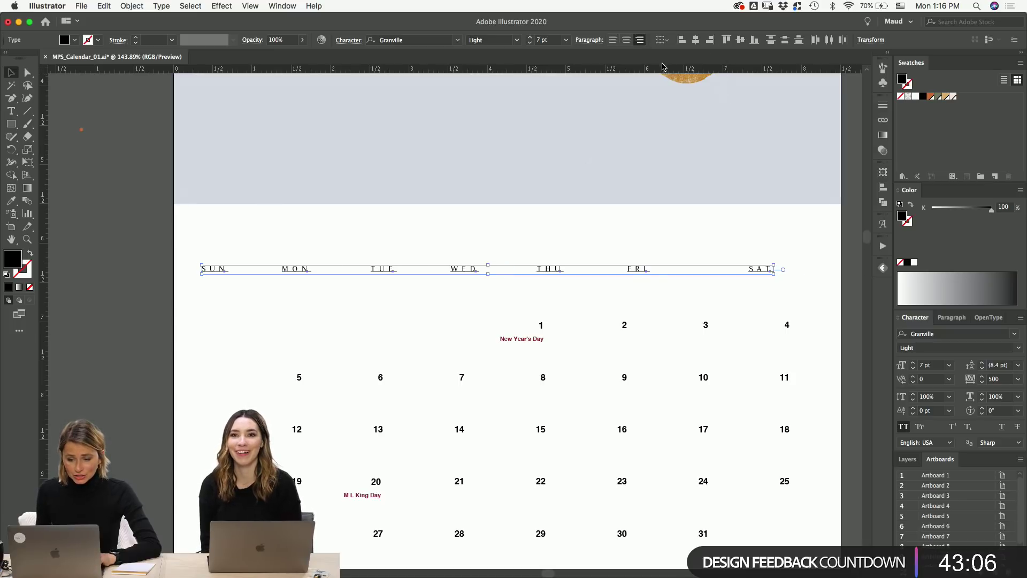
pyautogui.click(828, 40)
# - Adjust the outer weekday headings and right-align FRI with the Friday date column
pyautogui.click(776, 249)
pyautogui.moveTo(773, 269); pyautogui.dragTo(305, 271)
pyautogui.click(245, 244)
pyautogui.click(305, 270)
pyautogui.click(607, 248)
pyautogui.moveTo(662, 270); pyautogui.dragTo(731, 535)
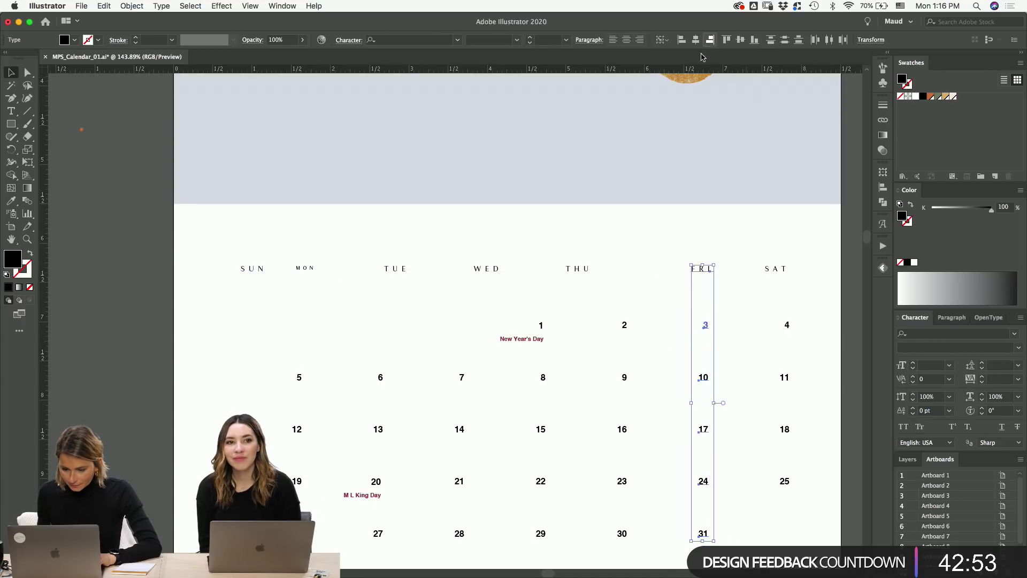
# - Align the right edges of the THU and WED headings with the dates in their columns
pyautogui.click(636, 249)
pyautogui.scroll(-2, 635, 250)
pyautogui.hscroll(1, 636, 249)
pyautogui.moveTo(548, 201); pyautogui.dragTo(615, 492)
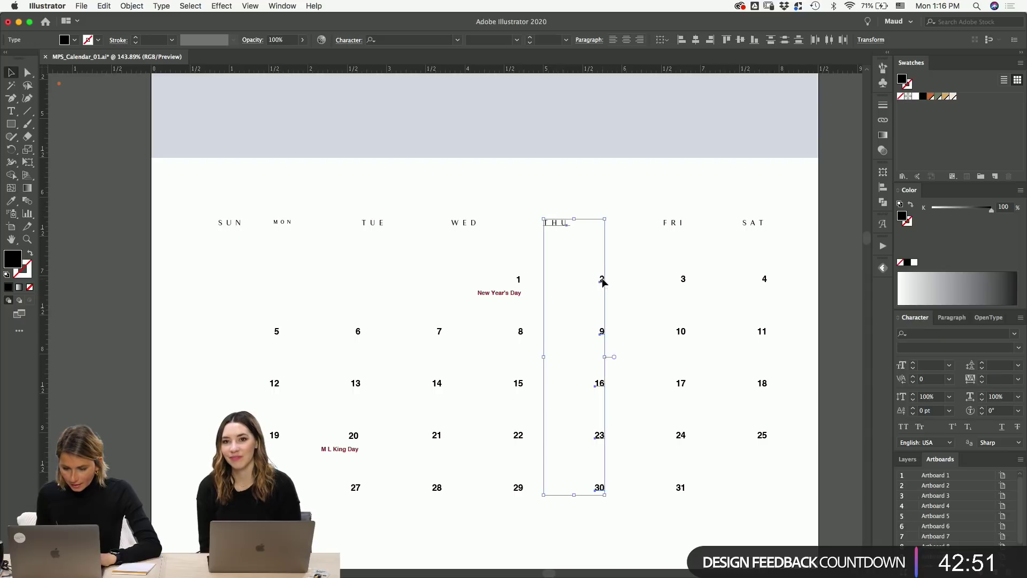
pyautogui.click(710, 39)
pyautogui.moveTo(461, 208); pyautogui.dragTo(551, 490)
pyautogui.click(710, 40)
# - Align the right edge of the TUE heading with the Tuesday dates
pyautogui.moveTo(360, 199); pyautogui.dragTo(454, 509)
pyautogui.click(388, 220)
pyautogui.click(387, 220)
pyautogui.moveTo(434, 318); pyautogui.dragTo(445, 446)
pyautogui.moveTo(377, 204); pyautogui.dragTo(452, 527)
pyautogui.click(710, 41)
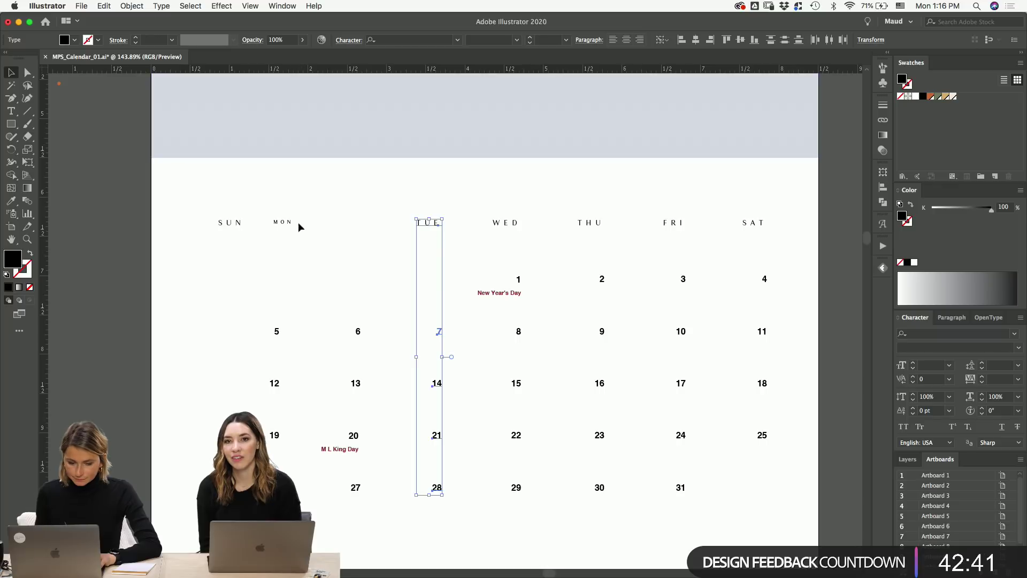
# - Align the right edges of the MON and SUN headings with the dates in their columns
pyautogui.moveTo(284, 204); pyautogui.dragTo(369, 503)
pyautogui.click(358, 333)
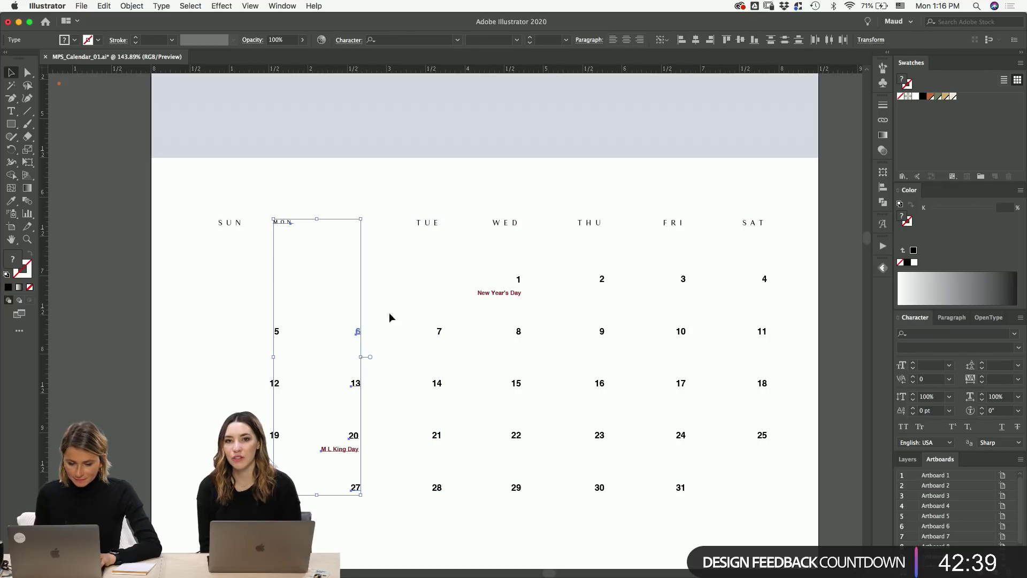
pyautogui.click(711, 40)
pyautogui.moveTo(217, 208); pyautogui.dragTo(276, 393)
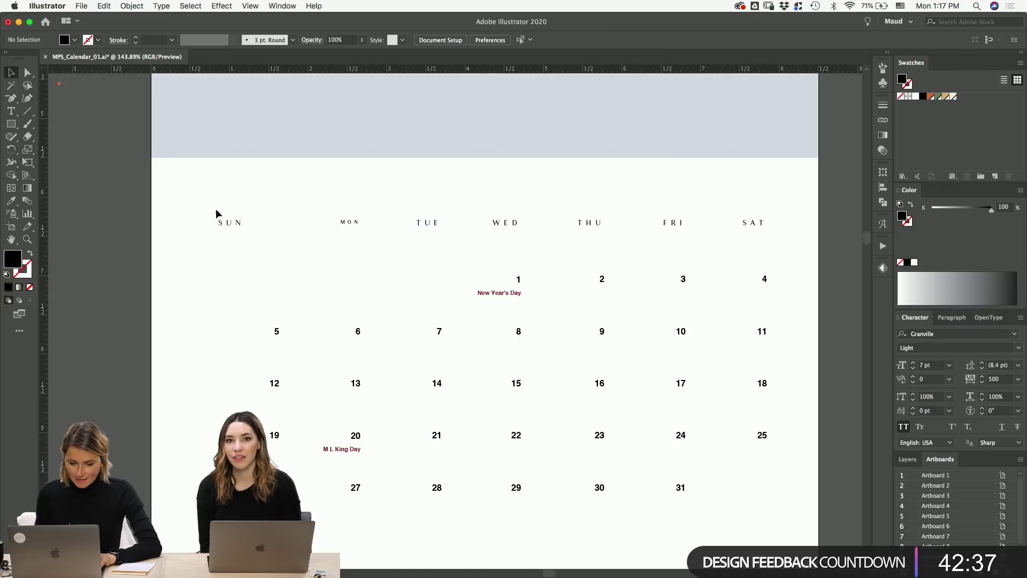
pyautogui.click(277, 331)
pyautogui.click(711, 40)
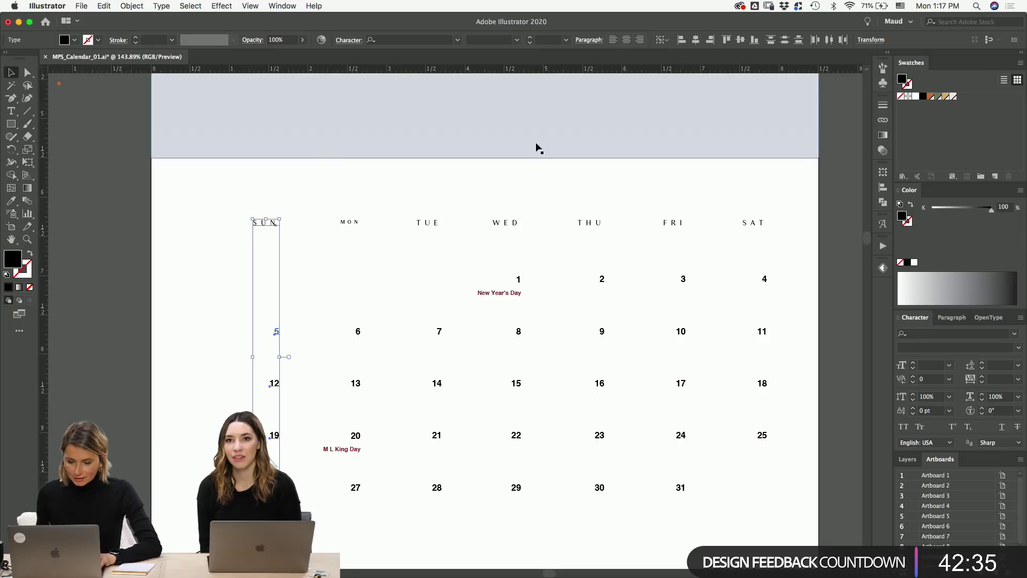
# - Group the weekday headings with all dates and center the group horizontally on the artboard
pyautogui.click(378, 195)
pyautogui.hscroll(2, 250, 210)
pyautogui.moveTo(160, 200); pyautogui.dragTo(759, 521)
pyautogui.click(666, 42)
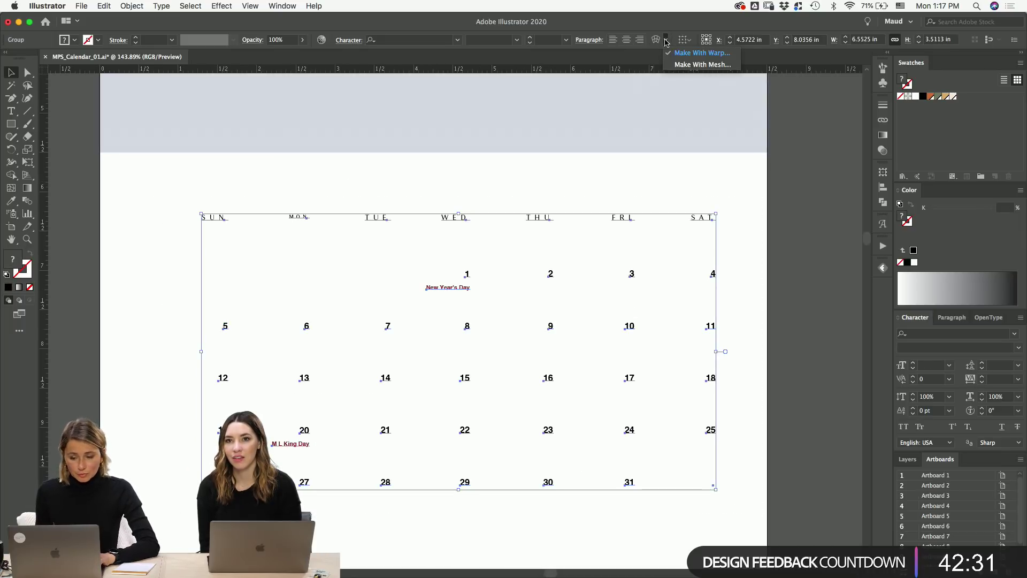
pyautogui.click(685, 40)
pyautogui.click(688, 40)
pyautogui.click(713, 75)
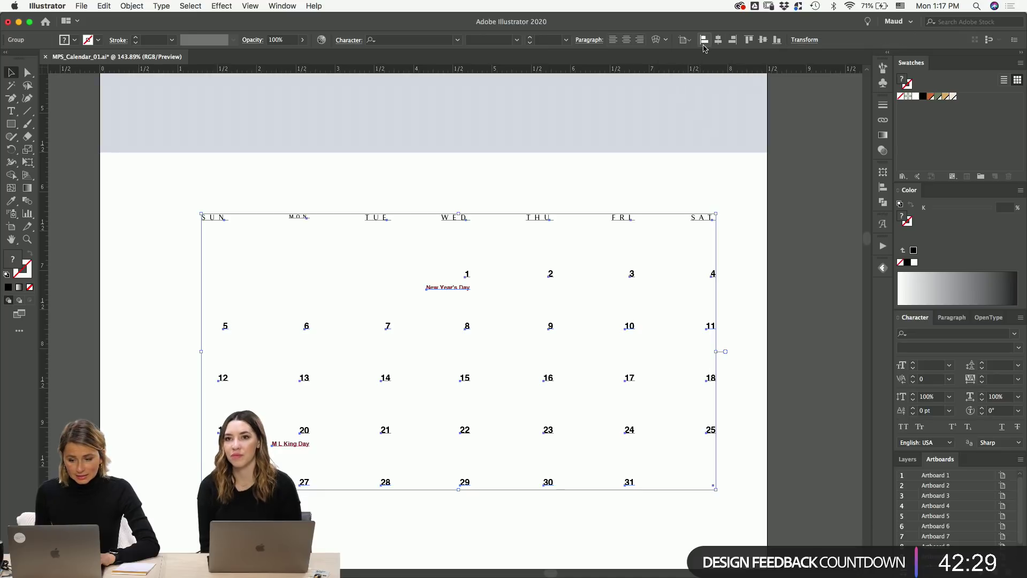
pyautogui.click(718, 39)
pyautogui.click(763, 39)
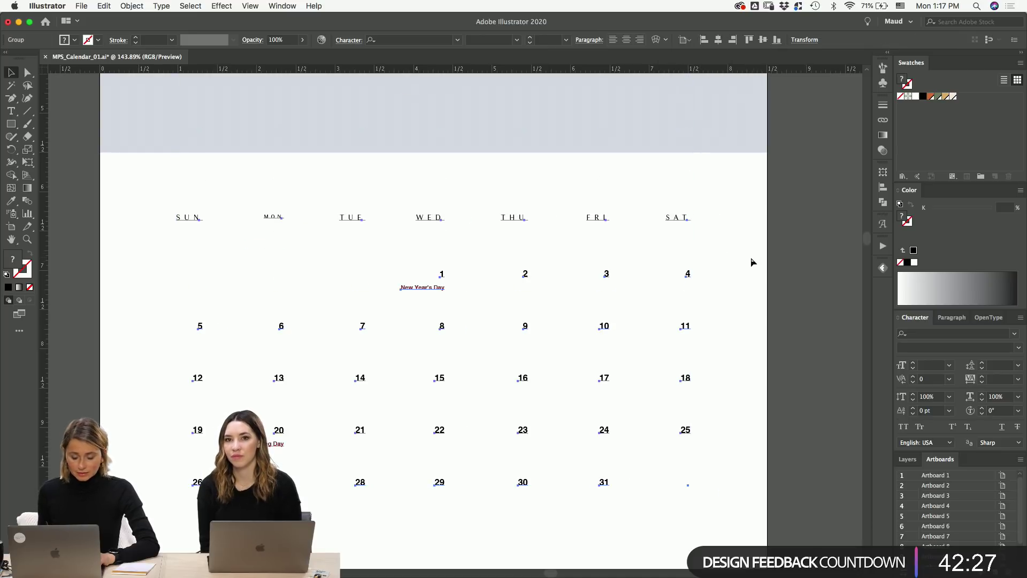
# - Nudge the row of weekday headings up, away from the date rows
pyautogui.click(718, 272)
pyautogui.scroll(-3, 482, 225)
pyautogui.hscroll(-2, 482, 225)
pyautogui.moveTo(196, 166); pyautogui.dragTo(784, 222)
pyautogui.hotkey('shift', 'Up')
pyautogui.click(759, 180)
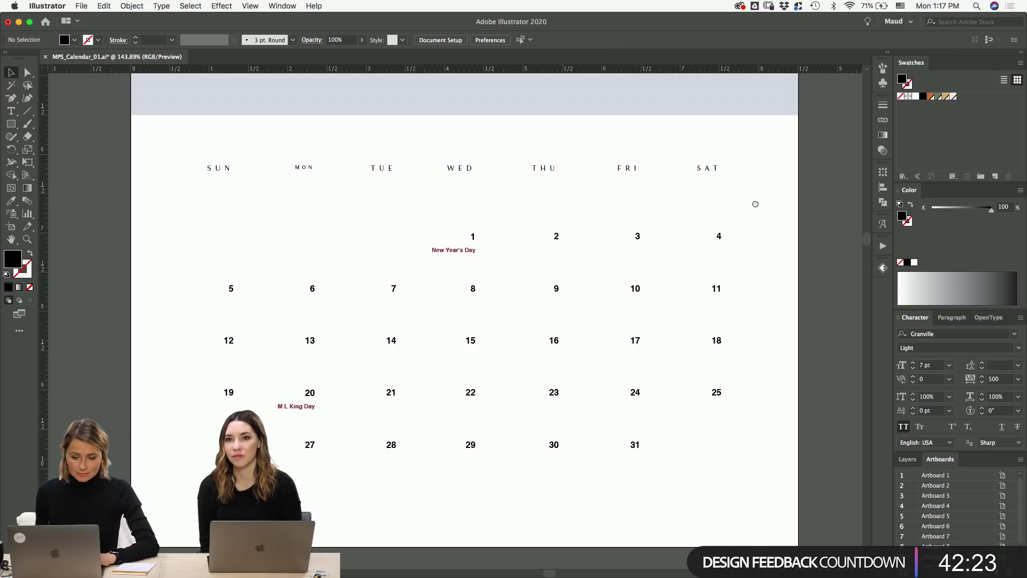
# - Try copying the TUE heading's text style onto all calendar text with the Eyedropper, compare before and after, and undo it
pyautogui.scroll(-2, 238, 246)
pyautogui.moveTo(216, 201); pyautogui.dragTo(659, 418)
pyautogui.press('i')
pyautogui.click(395, 142)
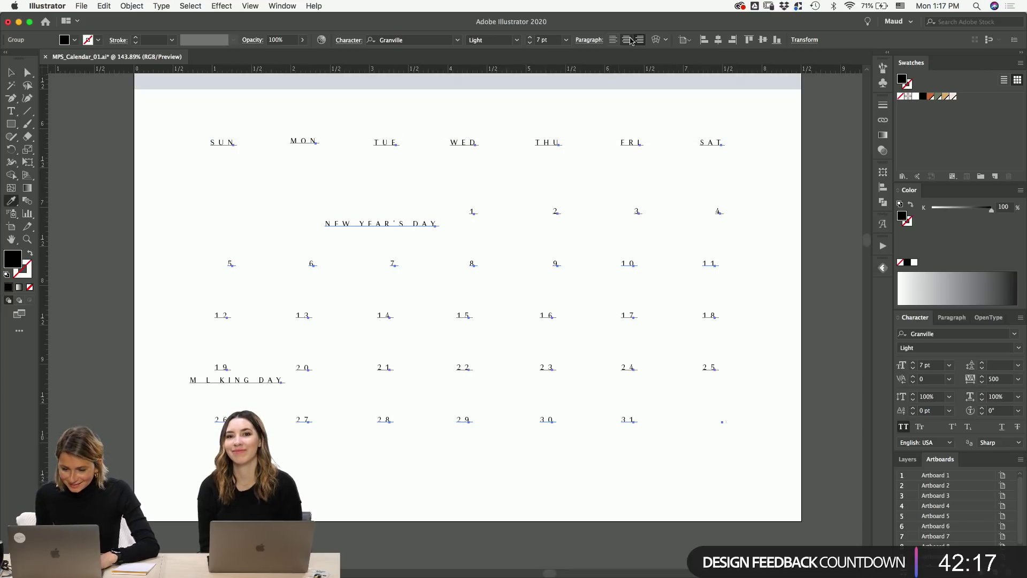
pyautogui.press('super+z')
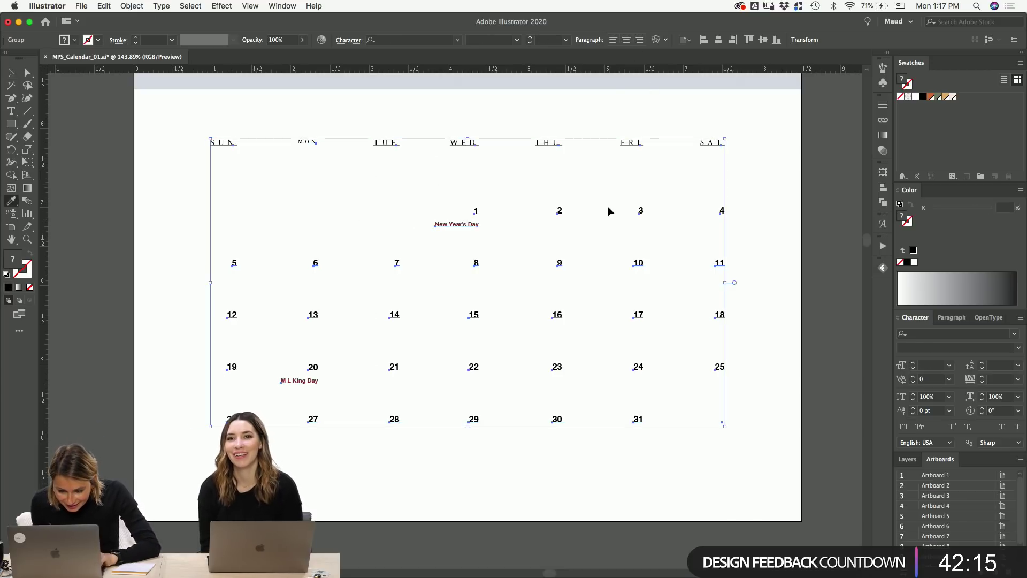
pyautogui.press('super+shift+z')
pyautogui.press('v')
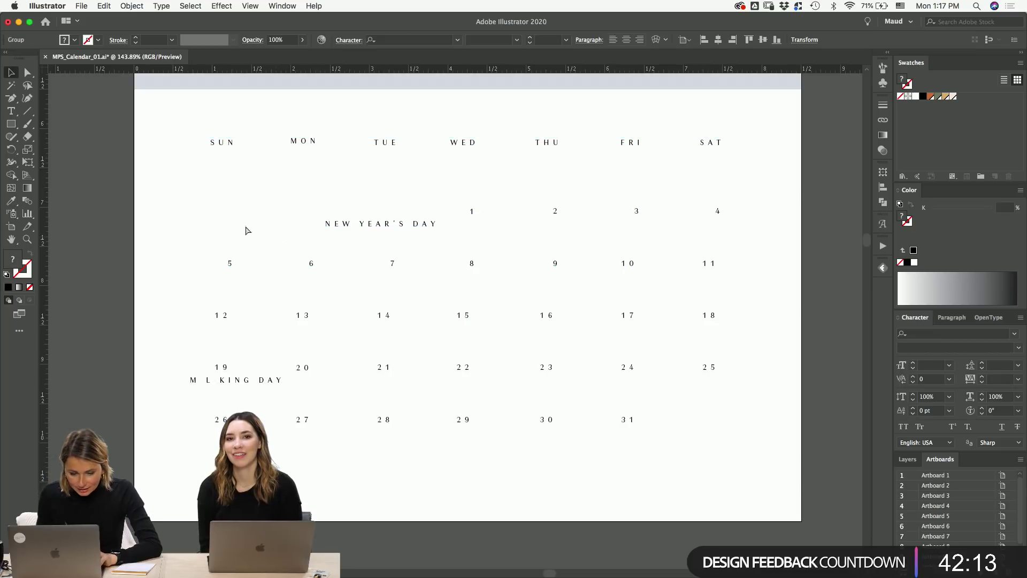
pyautogui.press('super+z')
pyautogui.press('super+shift+z')
pyautogui.press('super+z')
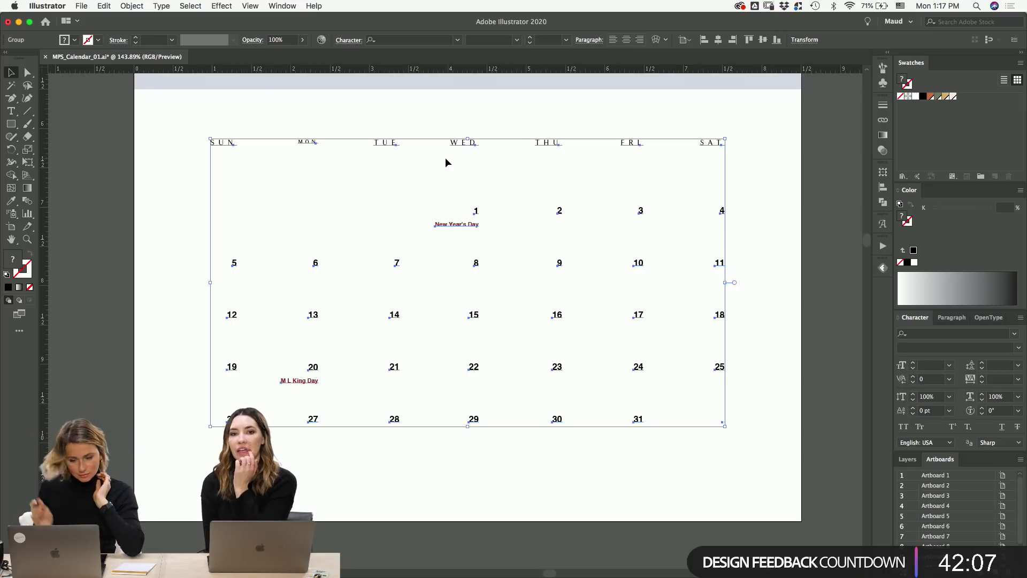
# - Set the font of all date numbers and holiday names to Granville Light
pyautogui.click(919, 334)
pyautogui.press('Tab')
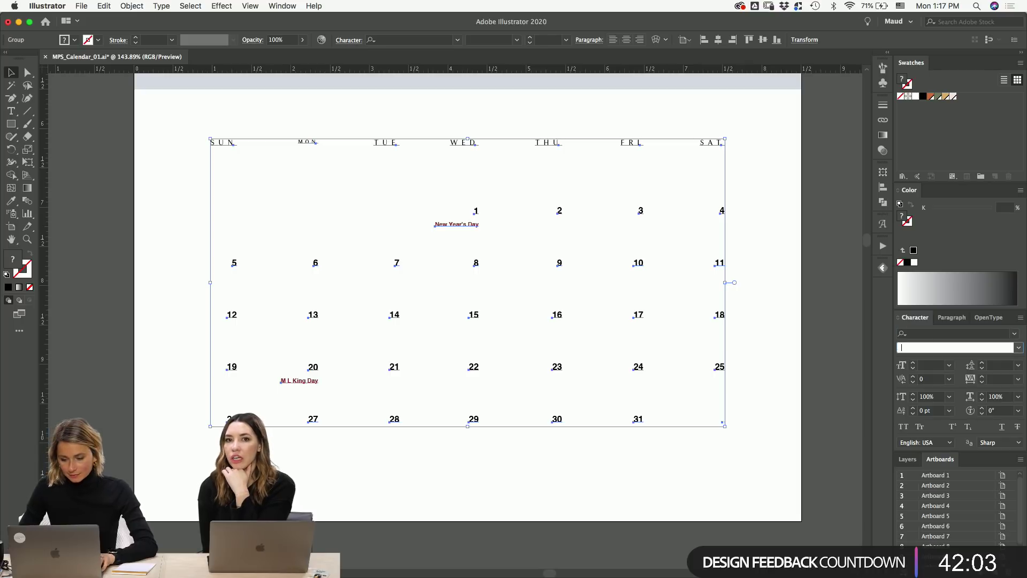
pyautogui.click(492, 130)
pyautogui.click(466, 143)
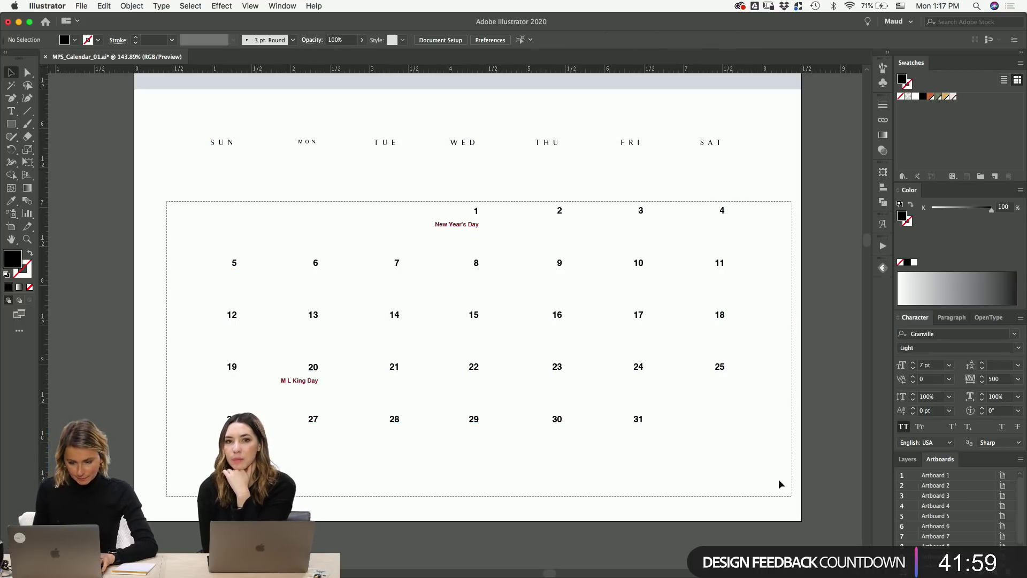
pyautogui.moveTo(170, 173); pyautogui.dragTo(776, 520)
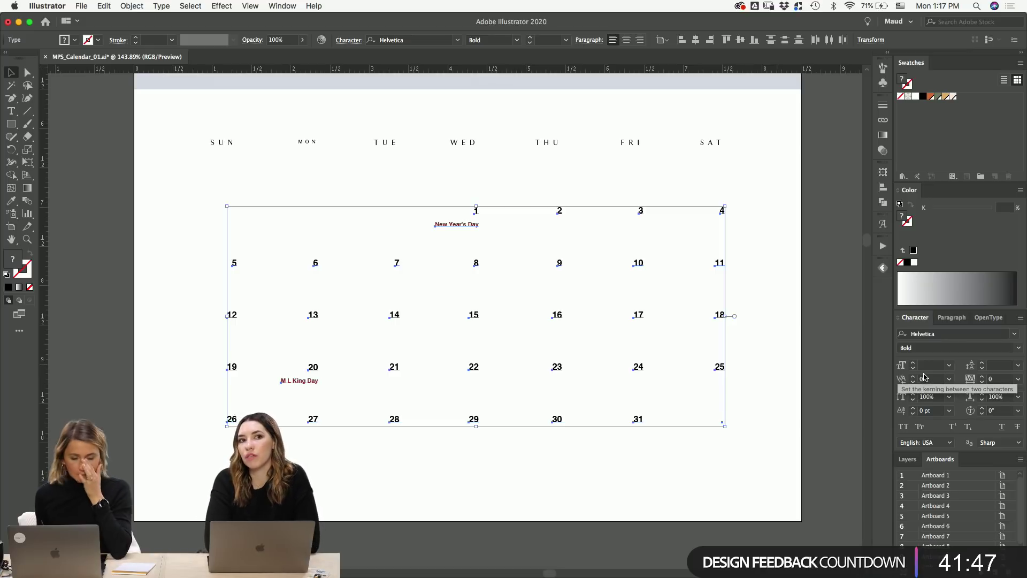
pyautogui.click(933, 334)
pyautogui.write('granvi')
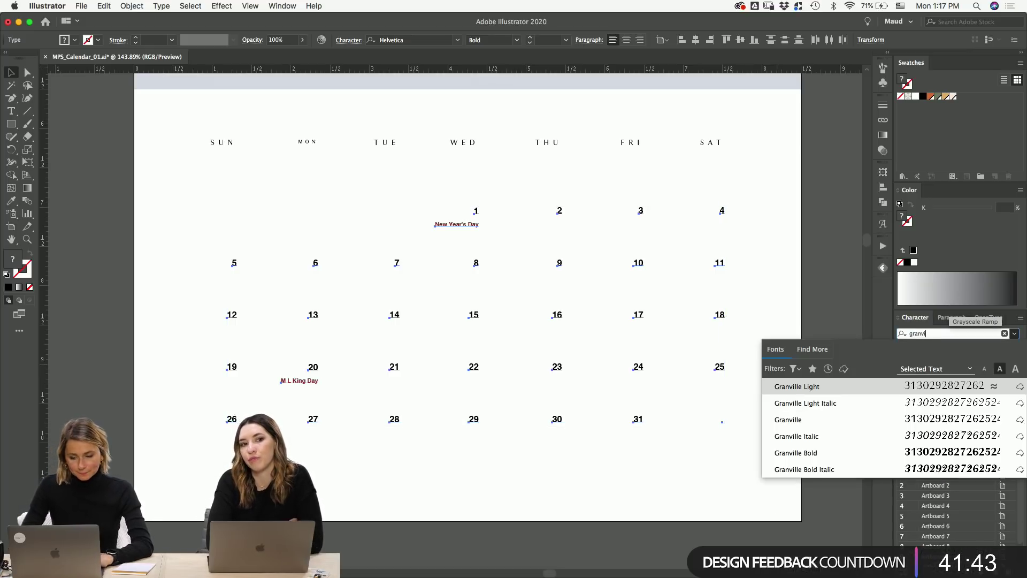
pyautogui.press('Return')
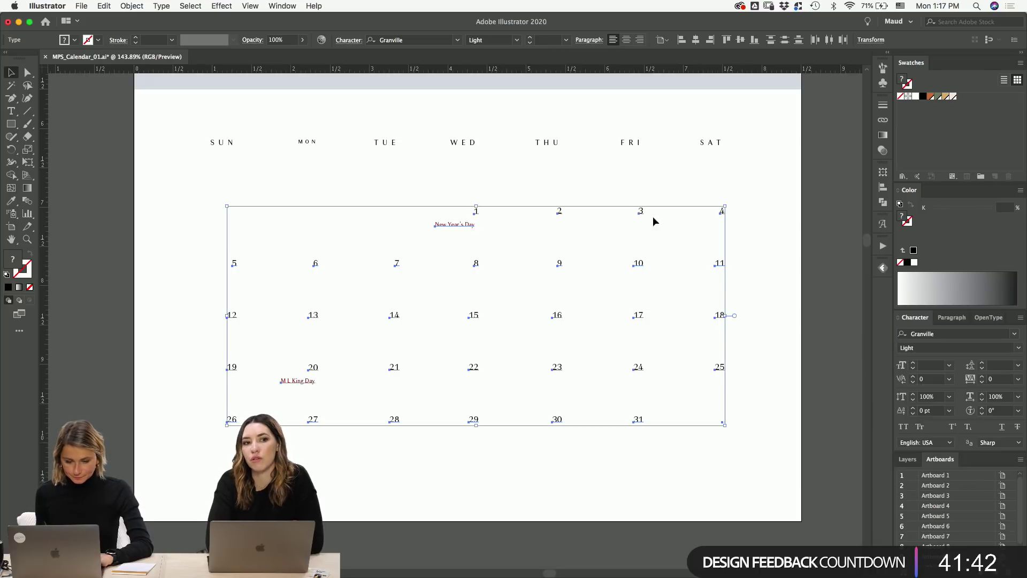
# - Set the fill color of the New Year's Day label to the golden brown A87E16
pyautogui.click(432, 210)
pyautogui.press('z')
pyautogui.moveTo(422, 252); pyautogui.dragTo(665, 215)
pyautogui.scroll(5, 589, 242)
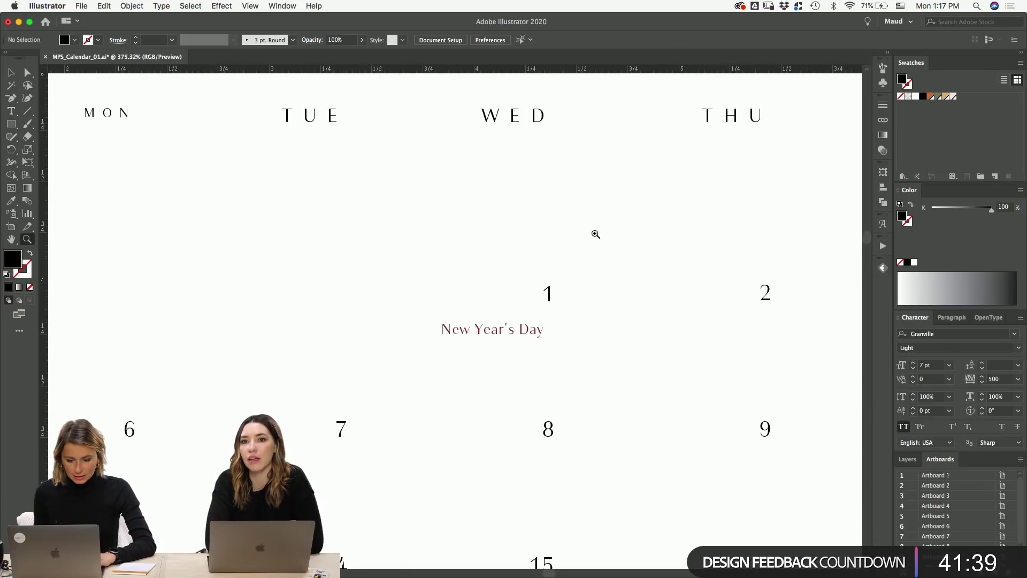
pyautogui.scroll(5, 589, 242)
pyautogui.press('v')
pyautogui.click(464, 354)
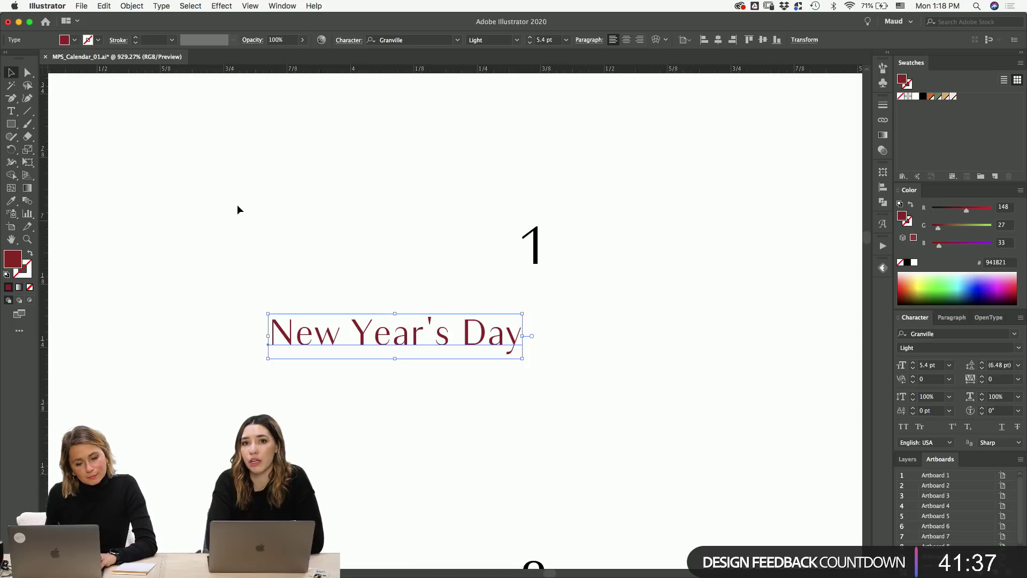
pyautogui.doubleClick(9, 261)
pyautogui.write('D37231')
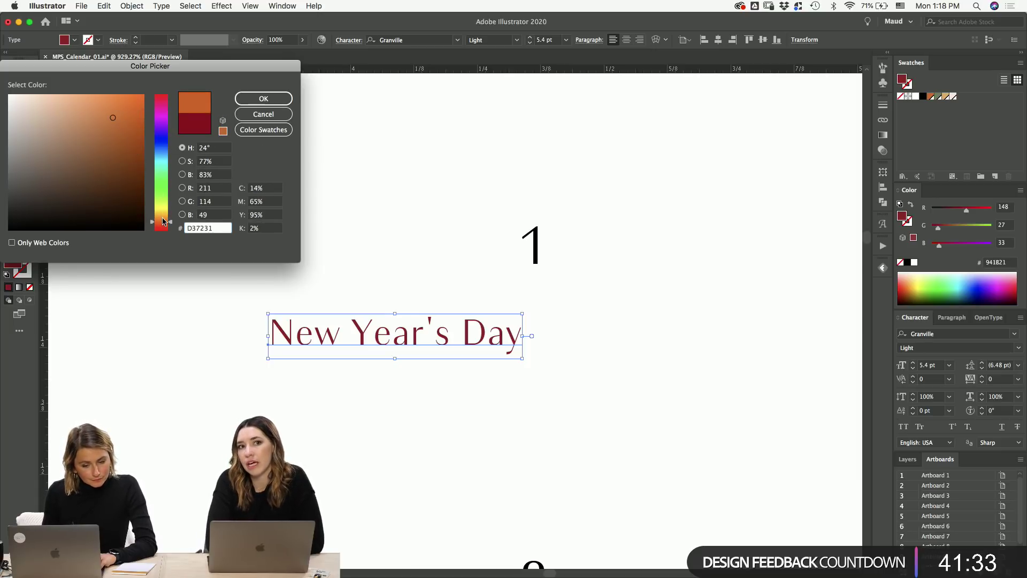
pyautogui.press('BackSpace')
pyautogui.press('BackSpace')
pyautogui.press('BackSpace')
pyautogui.press('BackSpace')
pyautogui.press('BackSpace')
pyautogui.press('BackSpace')
pyautogui.write('C97F3D')
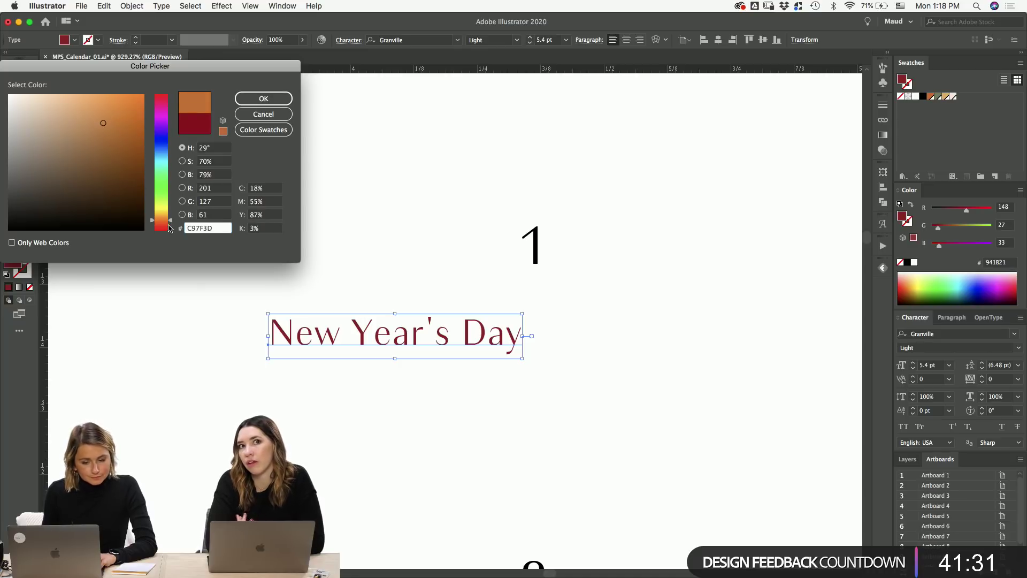
pyautogui.moveTo(161, 217); pyautogui.dragTo(161, 215)
pyautogui.moveTo(104, 123); pyautogui.dragTo(127, 140)
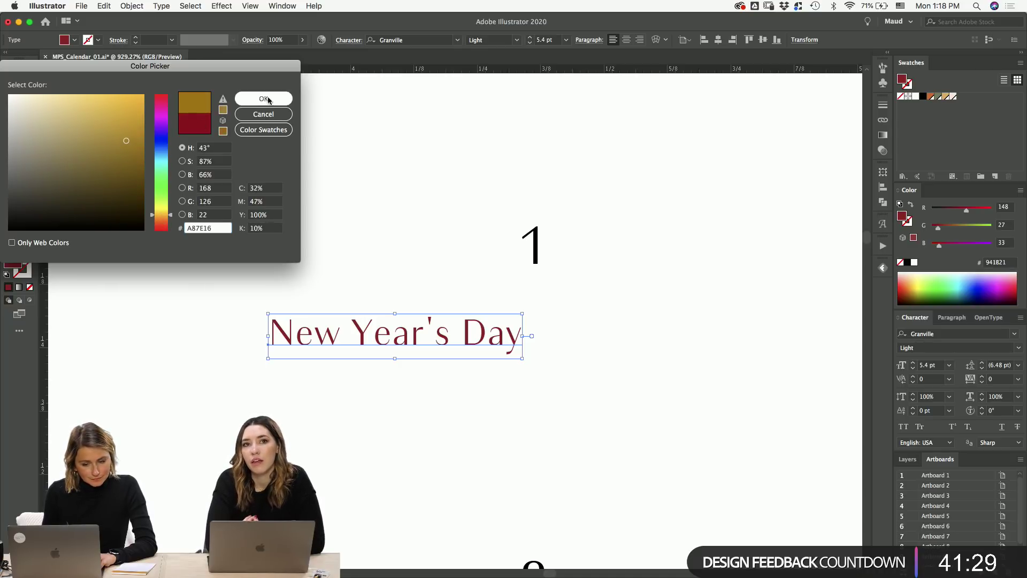
pyautogui.click(264, 98)
# - Move the New Year's Day label slightly right to line up with the date 1 above it
pyautogui.click(273, 142)
pyautogui.moveTo(415, 337); pyautogui.dragTo(440, 340)
pyautogui.press('super+minus')
pyautogui.press('super+minus')
pyautogui.press('super+minus')
pyautogui.press('super+minus')
pyautogui.press('super+minus')
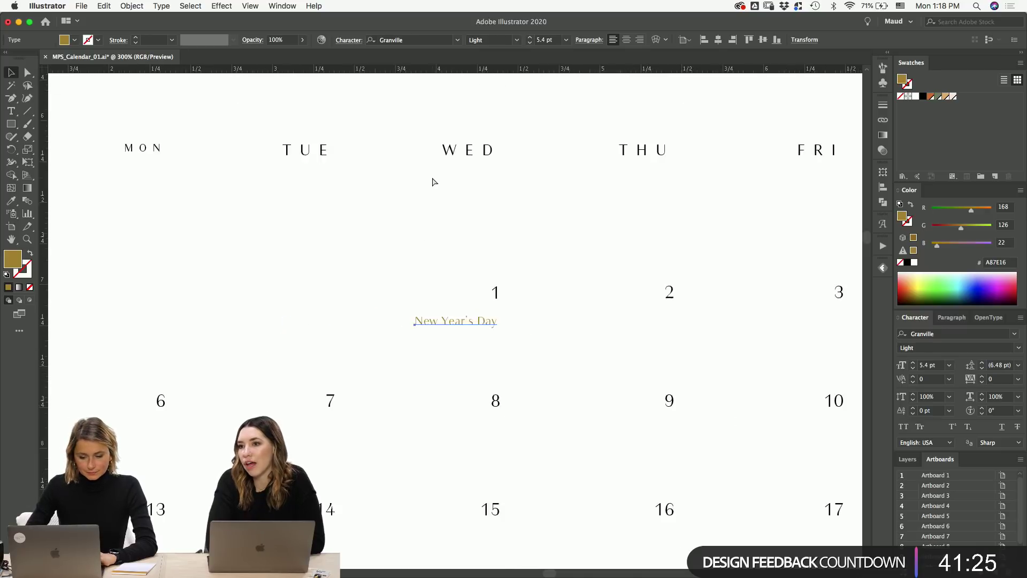
# - Try copying the WED heading's text style onto the New Year's Day label with the Eyedropper, and undo it
pyautogui.press('i')
pyautogui.click(461, 211)
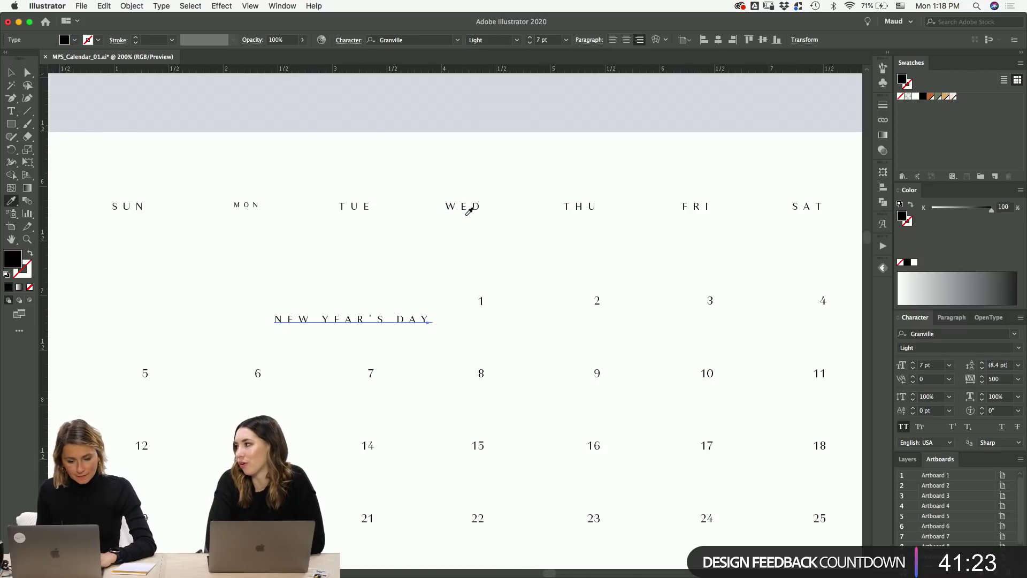
pyautogui.press('v')
pyautogui.press('super+z')
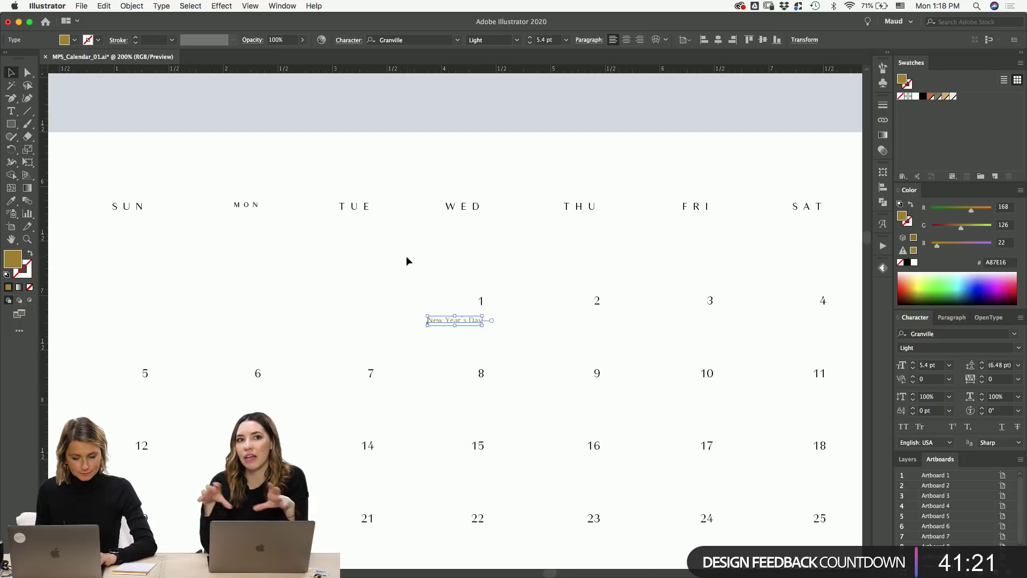
pyautogui.click(405, 260)
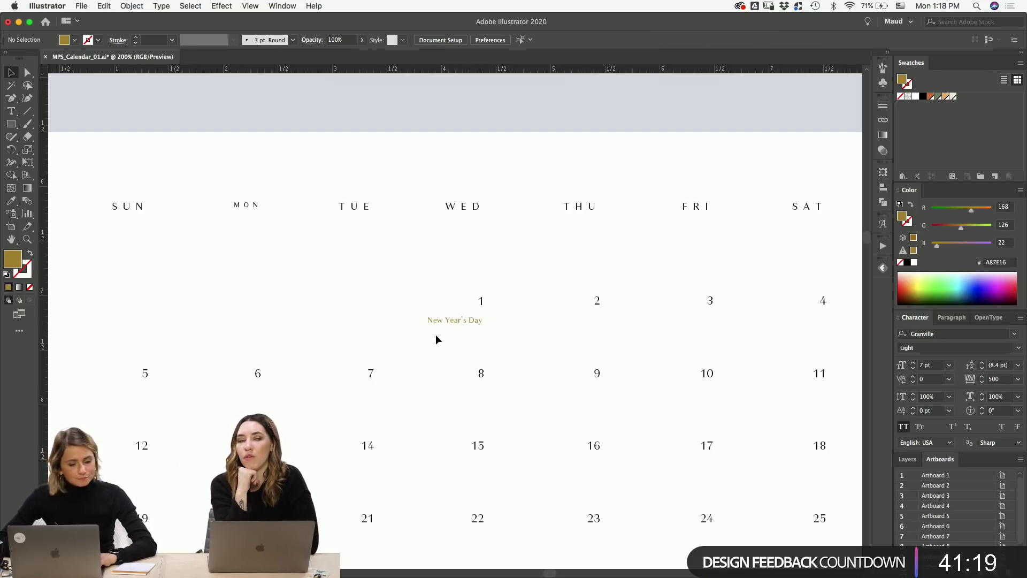
# - Copy the New Year's Day label's golden brown style onto the M L King Day label with the Eyedropper
pyautogui.click(236, 538)
pyautogui.press('i')
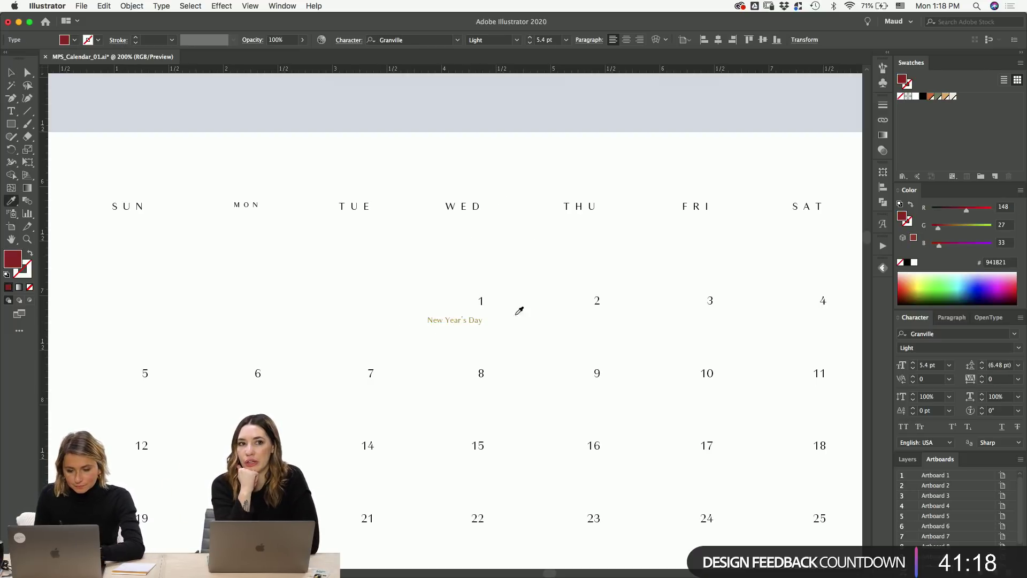
pyautogui.click(475, 319)
pyautogui.press('v')
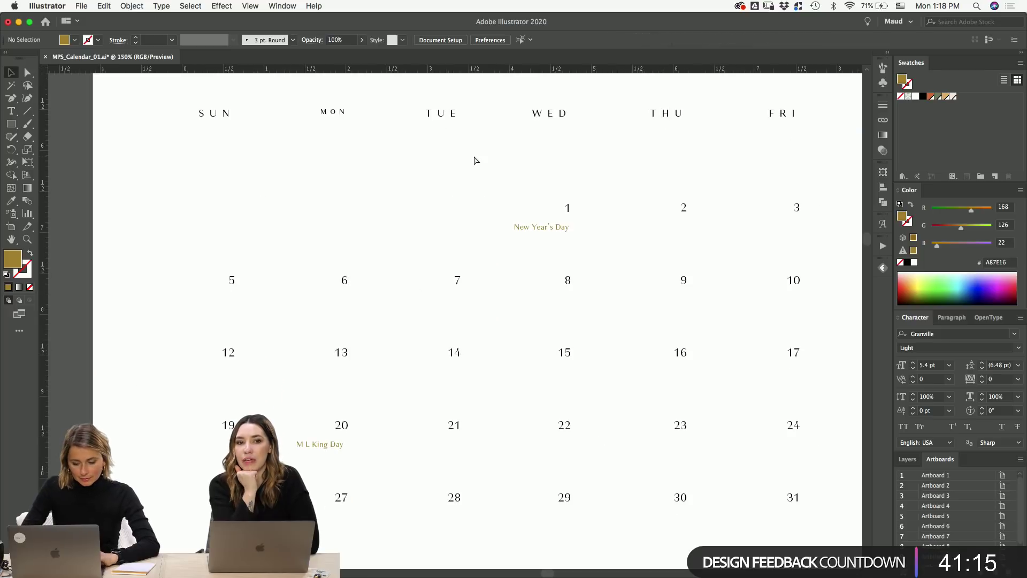
# - Align the MON heading, the Monday dates and the M L King Day label along their right edges
pyautogui.press('super+1')
pyautogui.moveTo(404, 312); pyautogui.dragTo(393, 224)
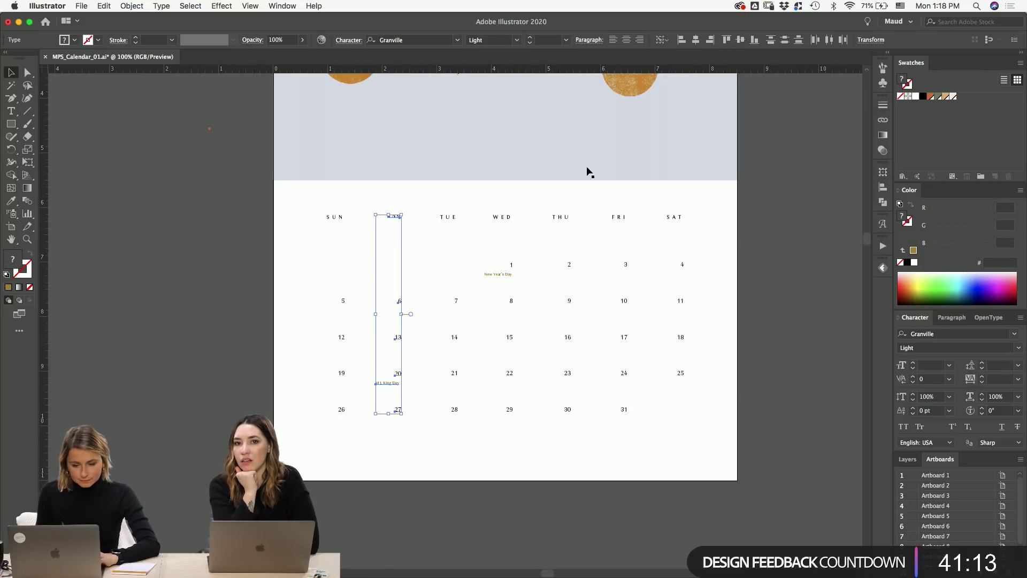
pyautogui.click(694, 40)
pyautogui.click(426, 211)
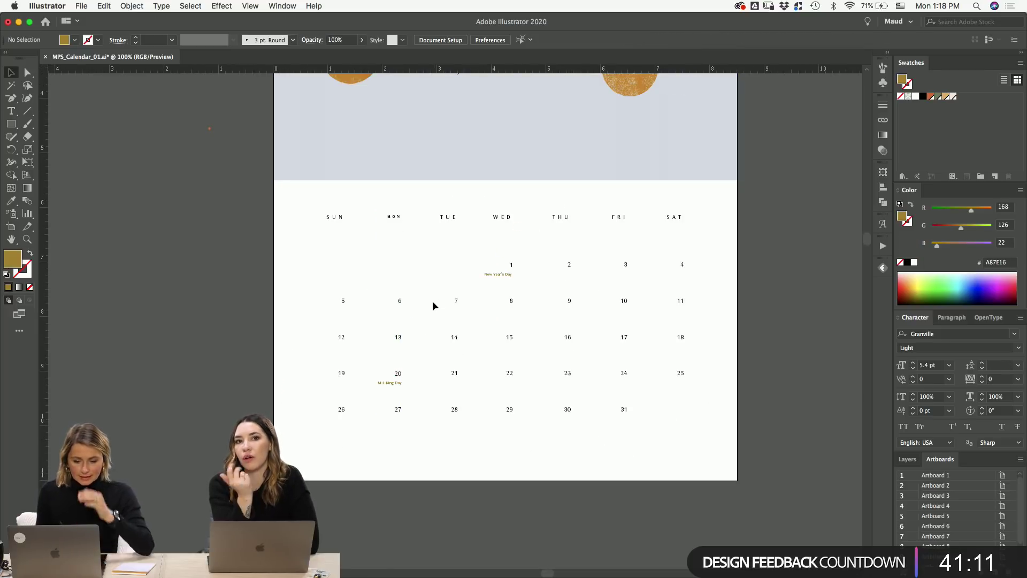
# - Move the whole January date grid slightly down within the white area below the illustration and save the file
pyautogui.moveTo(738, 211); pyautogui.dragTo(325, 417)
pyautogui.moveTo(447, 224); pyautogui.dragTo(431, 244)
pyautogui.click(256, 352)
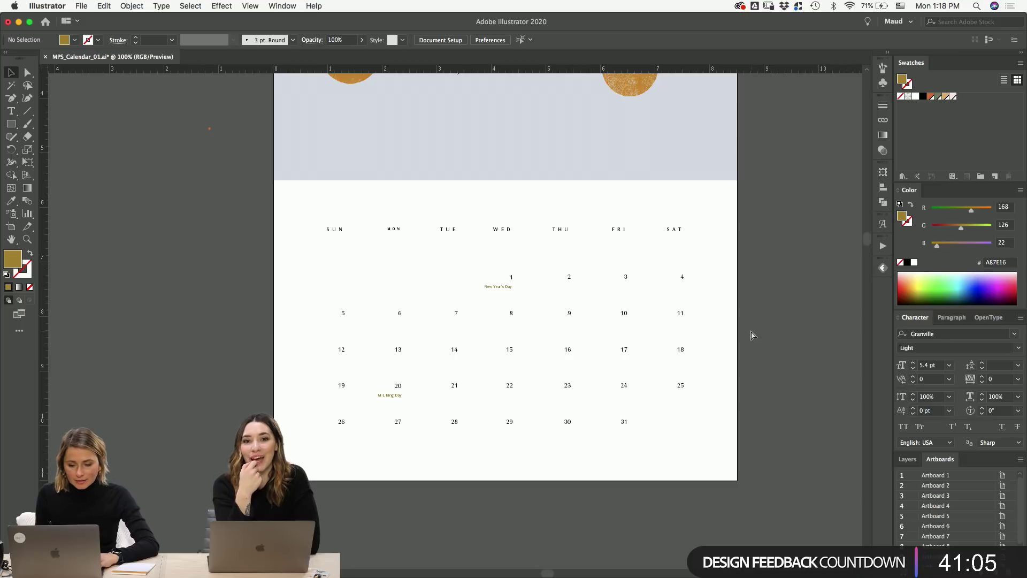
pyautogui.press('super+s')
pyautogui.moveTo(742, 316); pyautogui.dragTo(721, 370)
pyautogui.press('super+minus')
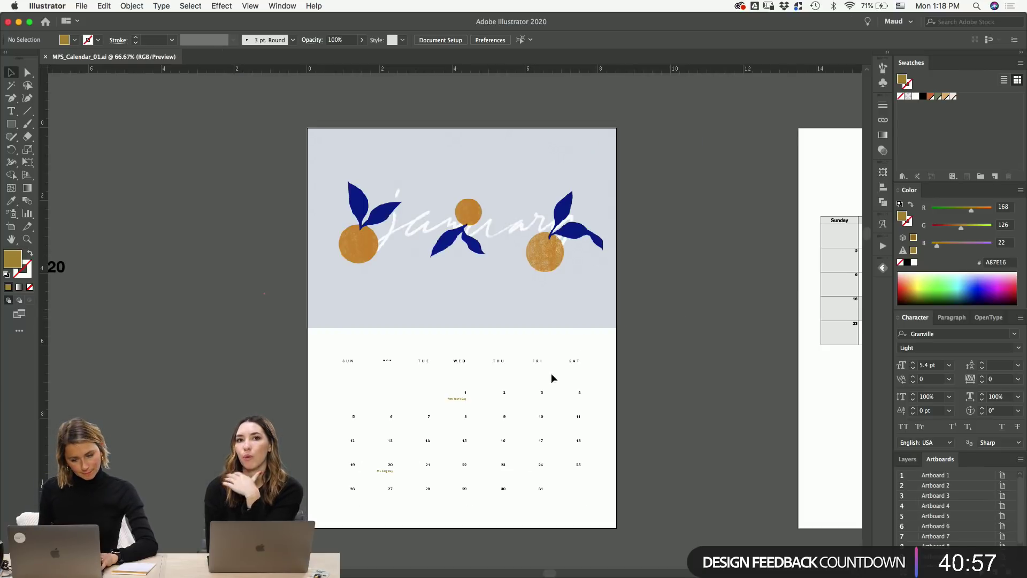
# - Set the Paintbrush to draw with a golden brown A87E16 stroke and no fill
pyautogui.press('z')
pyautogui.moveTo(468, 413); pyautogui.dragTo(492, 426)
pyautogui.press('b')
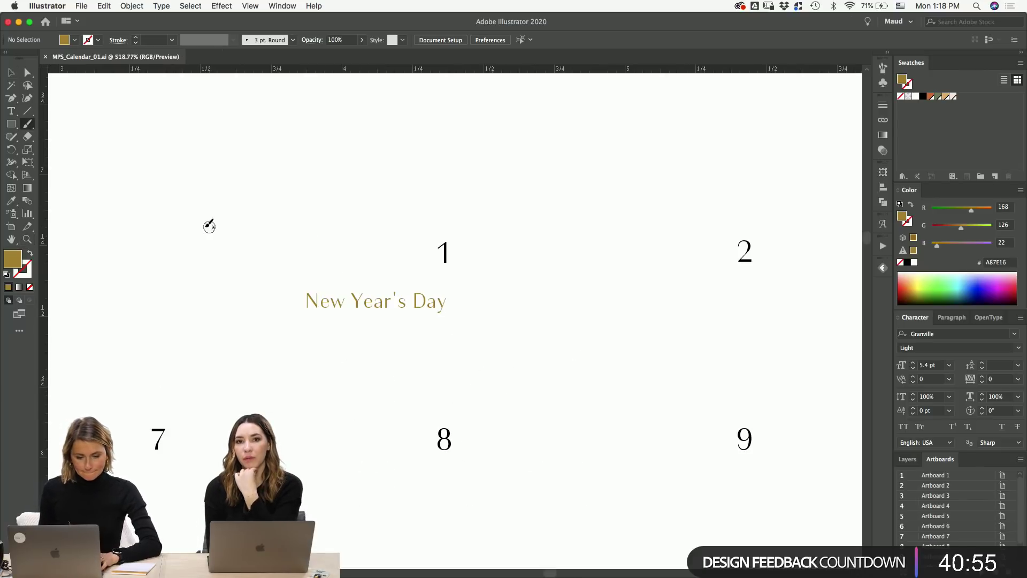
pyautogui.hotkey('shift', 'x')
# - Examine the January page, its New Year's Day label and the hand-lettered january samples beside the artboards
pyautogui.scroll(-8, 275, 117)
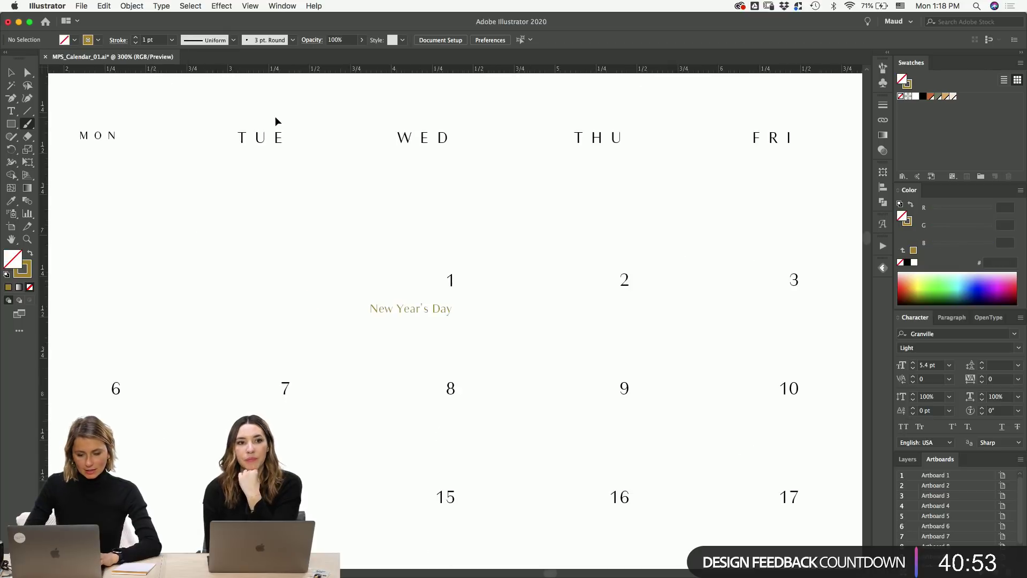
pyautogui.press('z')
pyautogui.moveTo(500, 241); pyautogui.dragTo(331, 421)
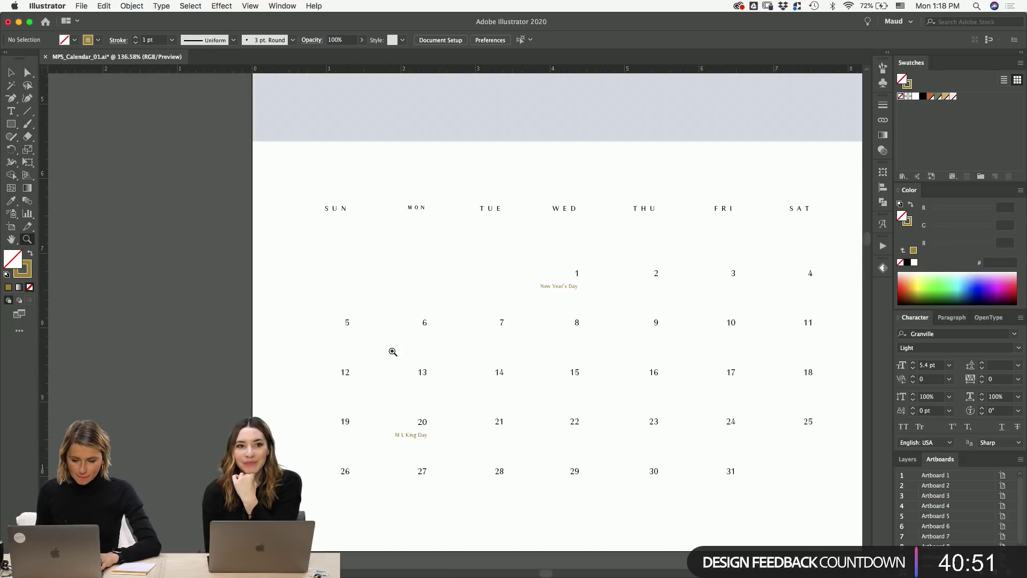
pyautogui.scroll(-3, 496, 139)
pyautogui.scroll(10, 493, 137)
pyautogui.hscroll(-8, 514, 412)
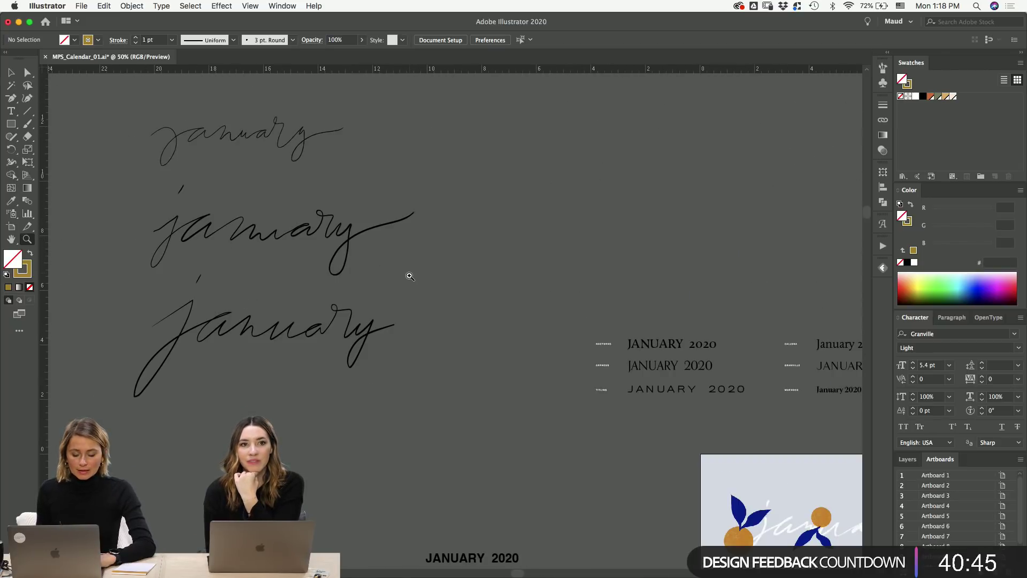
pyautogui.scroll(-6, 410, 273)
pyautogui.hscroll(6, 349, 293)
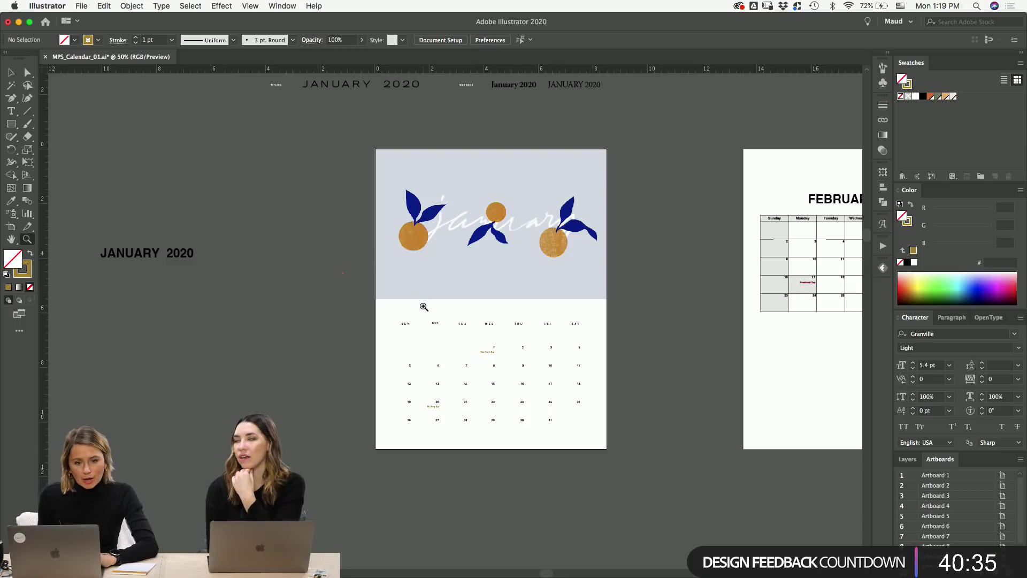
pyautogui.moveTo(479, 354); pyautogui.dragTo(520, 356)
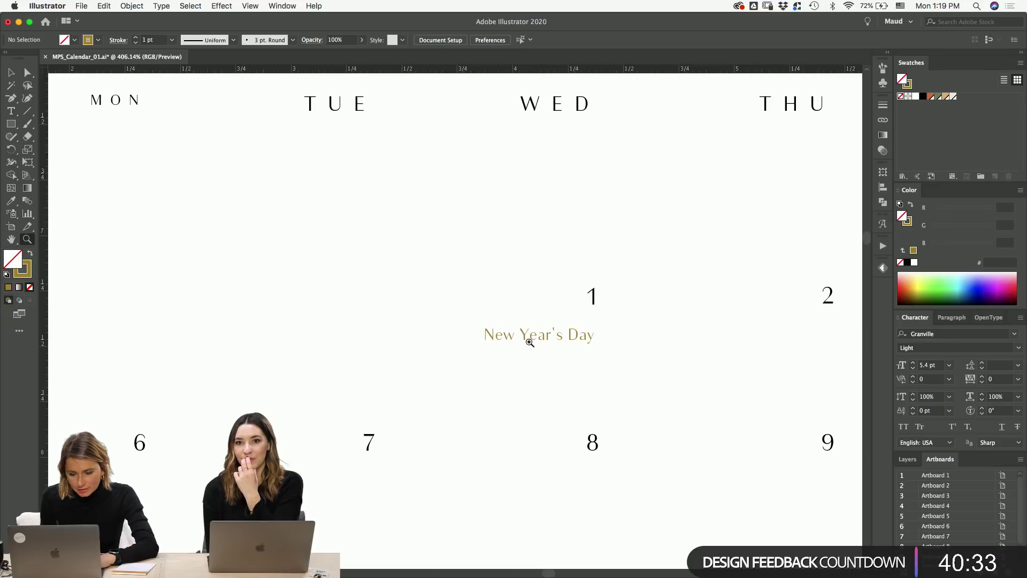
pyautogui.press('super+minus')
pyautogui.press('super+minus')
pyautogui.press('super+minus')
pyautogui.press('super+minus')
pyautogui.press('super+minus')
# - Try a Paintbrush stroke on the empty canvas between the January and March pages, and undo it
pyautogui.press('b')
pyautogui.scroll(-5, 355, 323)
pyautogui.press('x')
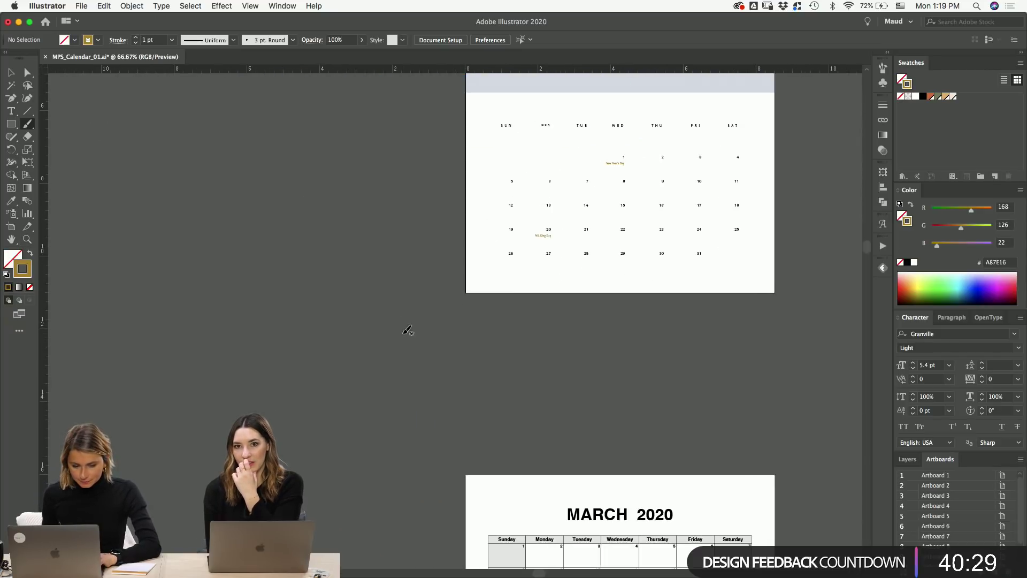
pyautogui.moveTo(417, 353); pyautogui.dragTo(453, 383)
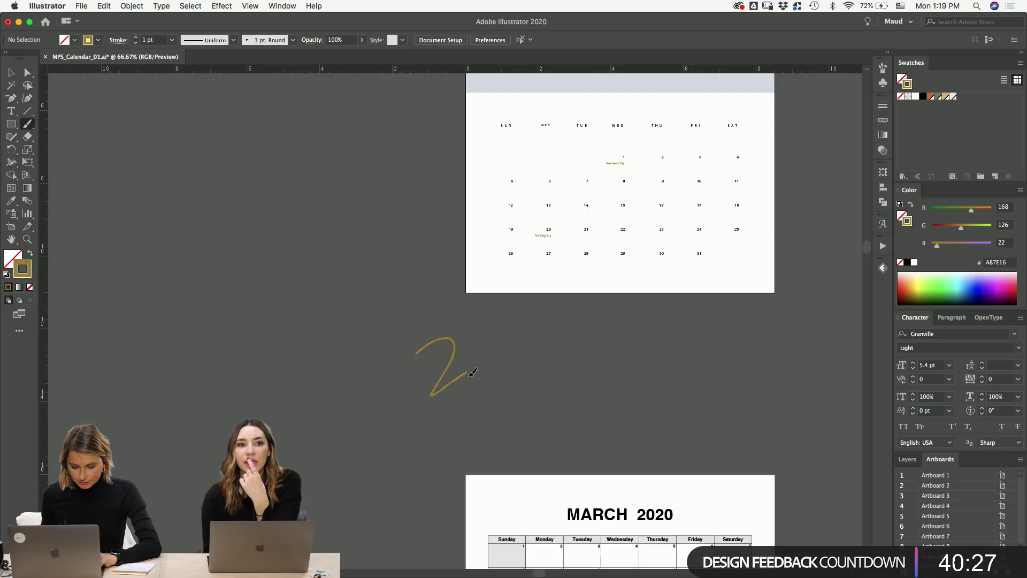
pyautogui.press('super+z')
# - Create a round 9 pt calligraphic brush whose size follows pen pressure with a 9 pt variation
pyautogui.click(296, 42)
pyautogui.click(199, 81)
pyautogui.click(265, 124)
pyautogui.click(134, 156)
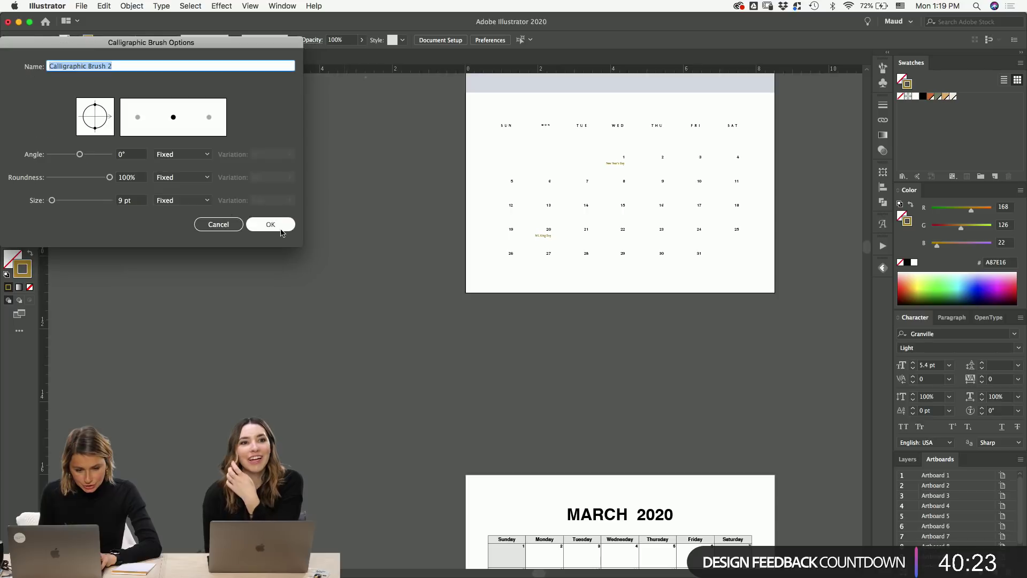
pyautogui.click(187, 201)
pyautogui.click(185, 234)
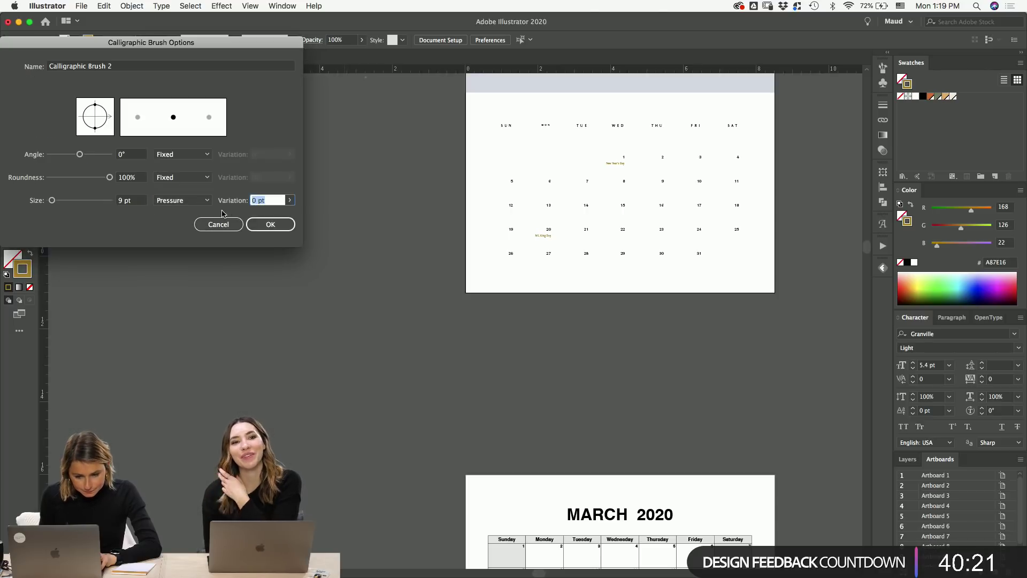
pyautogui.press('Return')
pyautogui.click(273, 303)
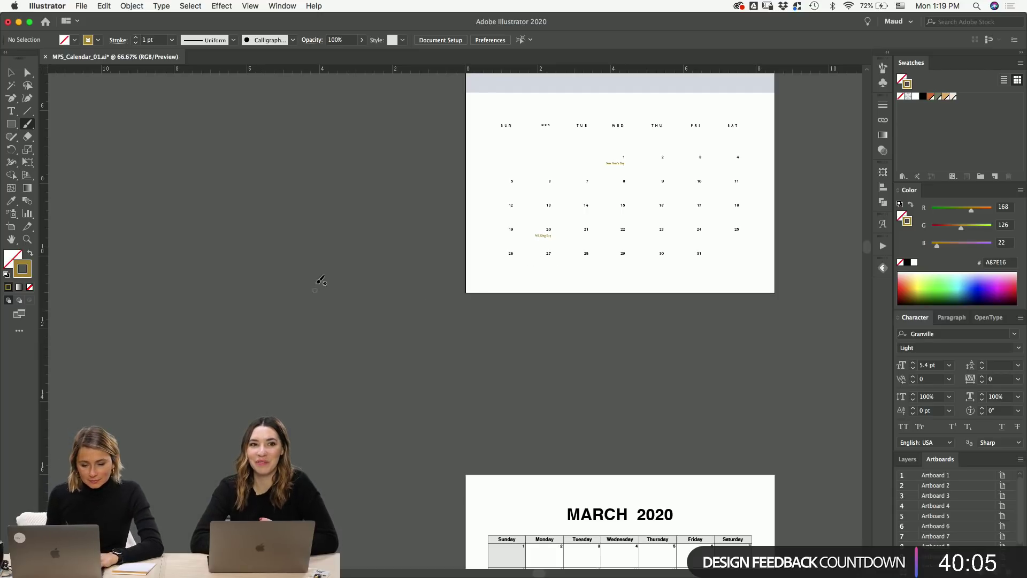
# - Try several strokes with the pressure-sensitive brush on the empty canvas above the font samples, and undo each one
pyautogui.scroll(15, 320, 288)
pyautogui.hscroll(-3, 320, 287)
pyautogui.moveTo(249, 181)
pyautogui.mouseDown()
pyautogui.moveTo(313, 224)
pyautogui.moveTo(415, 191)
pyautogui.mouseUp()
pyautogui.press('super+z')
pyautogui.moveTo(240, 176)
pyautogui.mouseDown()
pyautogui.moveTo(312, 260)
pyautogui.moveTo(431, 262)
pyautogui.mouseUp()
pyautogui.press('super+z')
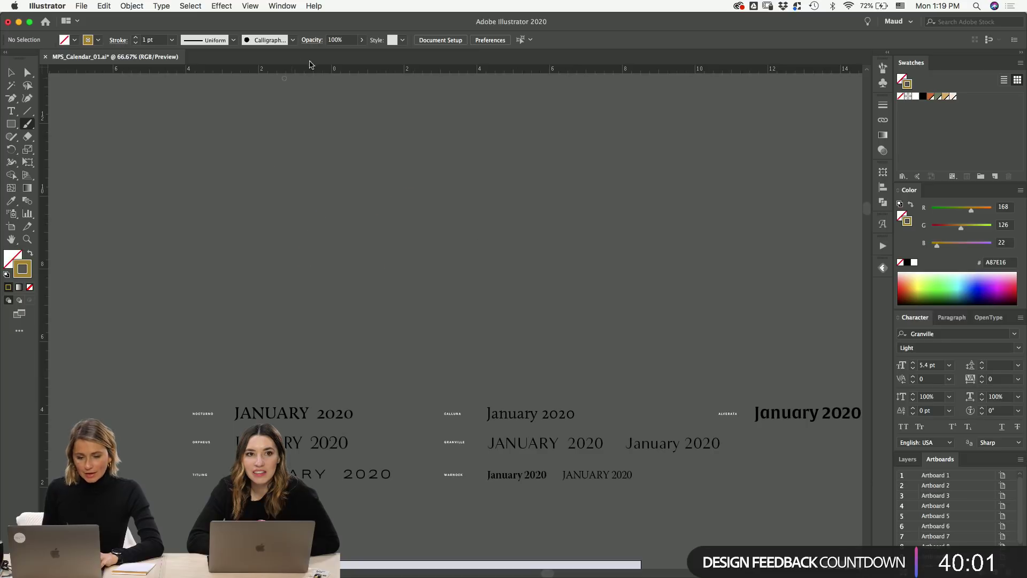
pyautogui.moveTo(212, 138); pyautogui.dragTo(332, 241)
pyautogui.press('super+z')
# - Check the size, pressure and variation options of the new calligraphic brush
pyautogui.click(293, 40)
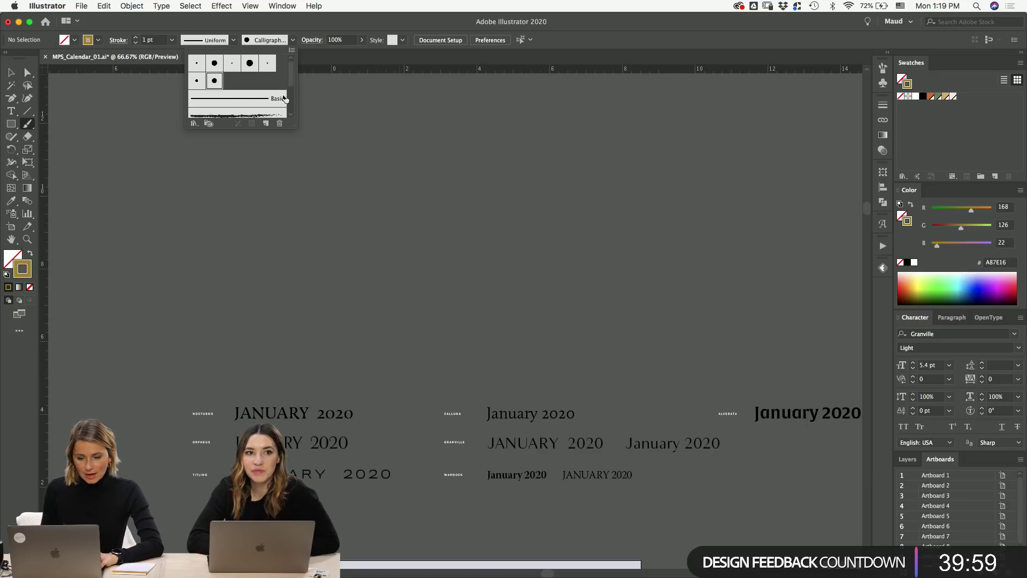
pyautogui.doubleClick(214, 81)
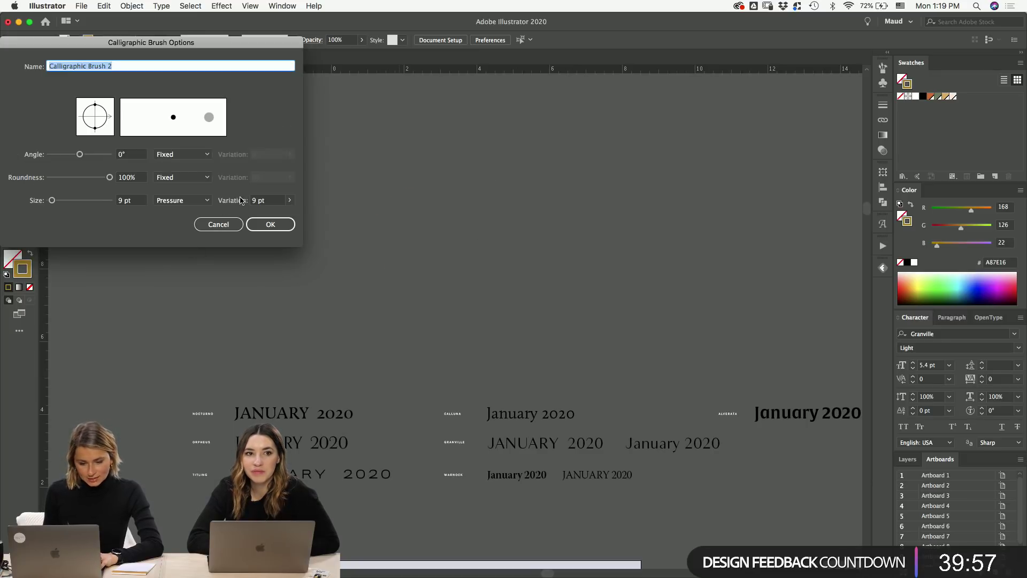
pyautogui.click(271, 224)
pyautogui.click(328, 158)
# - Test the calligraphic brush again with freehand strokes above the font samples, undoing every stroke
pyautogui.moveTo(275, 156); pyautogui.dragTo(286, 251)
pyautogui.press('super+z')
pyautogui.moveTo(270, 160); pyautogui.dragTo(365, 201)
pyautogui.press('super+z')
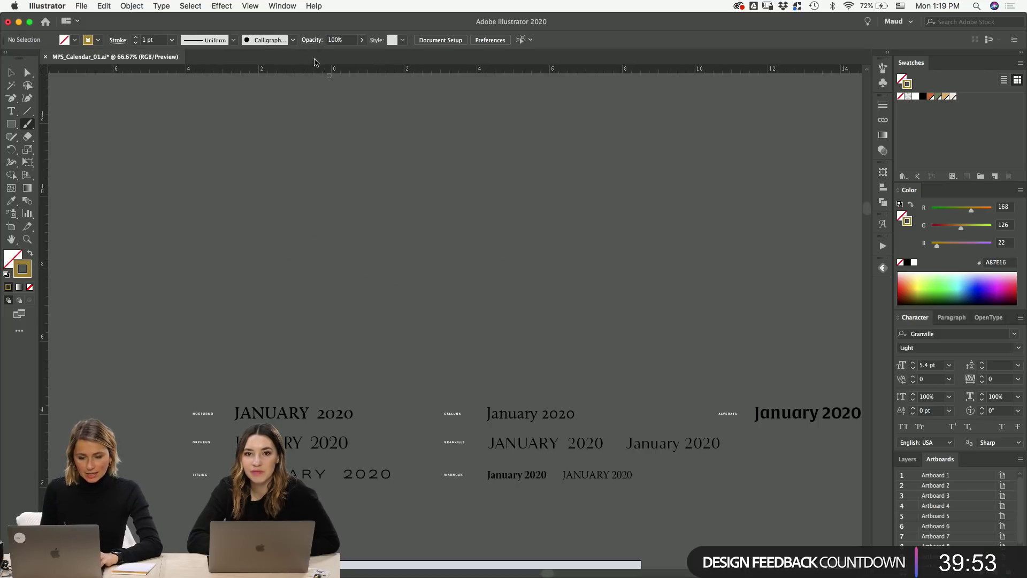
pyautogui.moveTo(206, 157); pyautogui.dragTo(332, 162)
pyautogui.press('super+z')
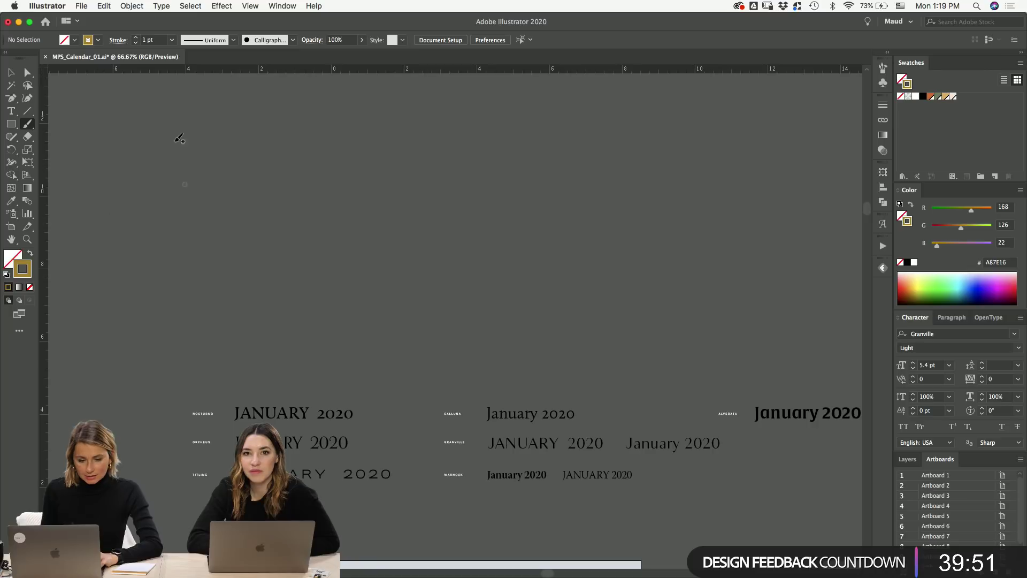
# - Set the Paintbrush tool's fidelity to the most accurate setting
pyautogui.doubleClick(27, 123)
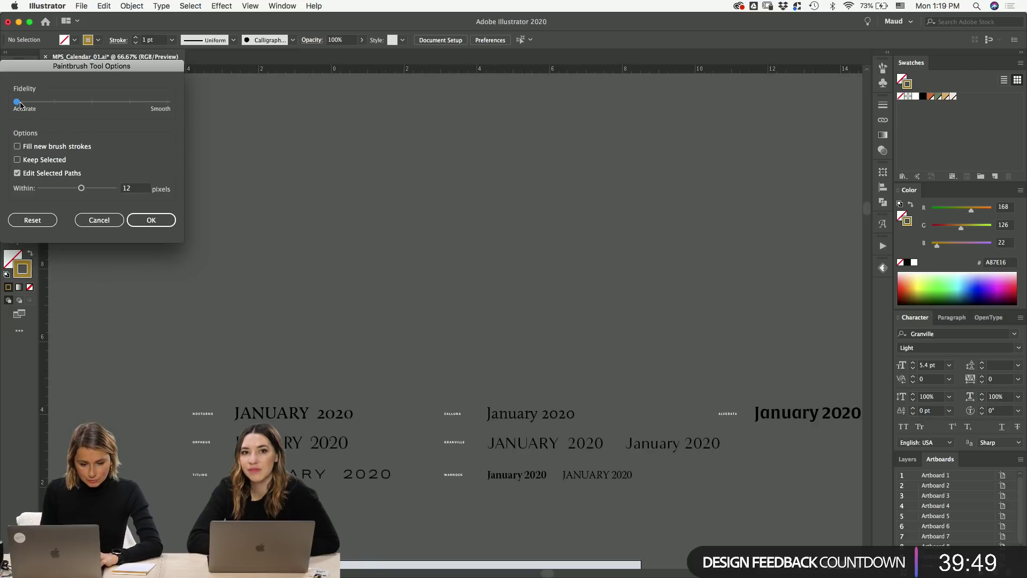
pyautogui.click(151, 219)
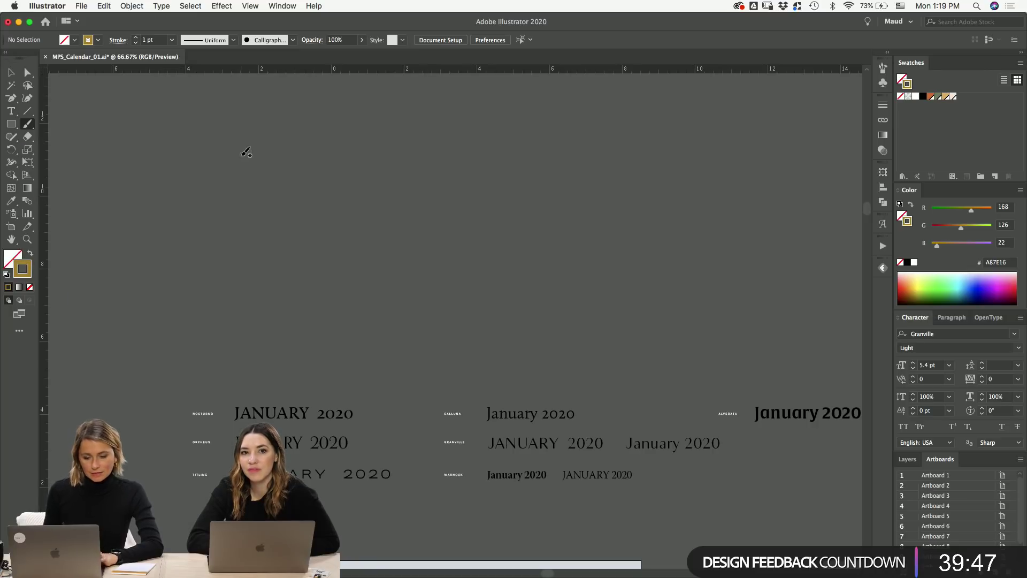
# - Try hand-lettering with the more accurate Paintbrush above the font samples, and undo all the strokes
pyautogui.moveTo(267, 135); pyautogui.dragTo(331, 249)
pyautogui.moveTo(365, 209); pyautogui.dragTo(461, 177)
pyautogui.press('super+z')
pyautogui.press('super+z')
pyautogui.press('super+z')
pyautogui.moveTo(149, 193); pyautogui.dragTo(306, 205)
pyautogui.moveTo(289, 245)
pyautogui.mouseDown()
pyautogui.moveTo(355, 191)
pyautogui.moveTo(400, 238)
pyautogui.moveTo(446, 206)
pyautogui.moveTo(444, 193)
pyautogui.moveTo(539, 178)
pyautogui.mouseUp()
pyautogui.moveTo(540, 122); pyautogui.dragTo(566, 268)
pyautogui.moveTo(604, 214)
pyautogui.mouseDown()
pyautogui.moveTo(659, 230)
pyautogui.moveTo(680, 214)
pyautogui.mouseUp()
pyautogui.press('super+z')
pyautogui.press('super+z')
pyautogui.press('super+z')
pyautogui.press('super+z')
pyautogui.press('super+minus')
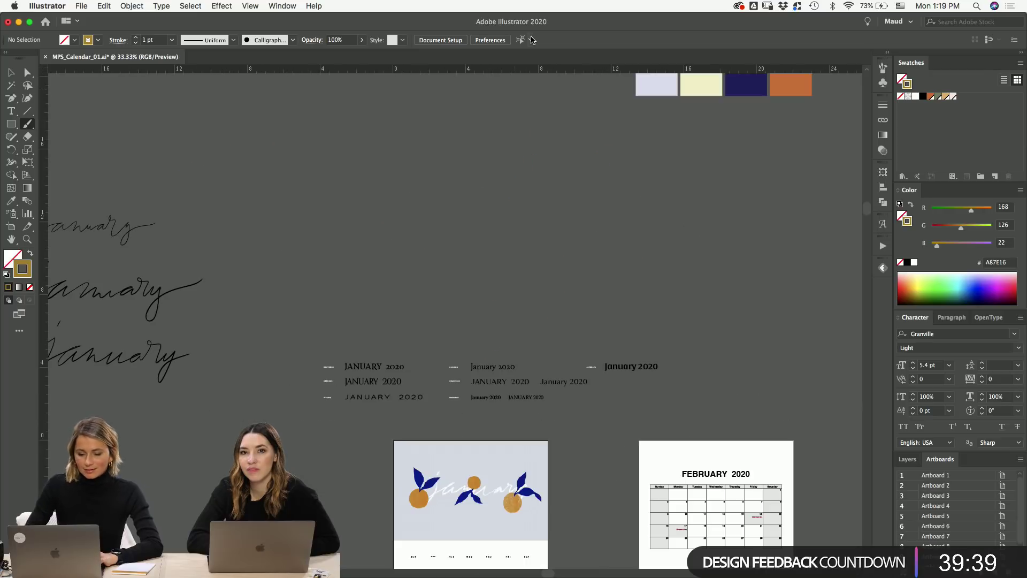
pyautogui.moveTo(297, 227)
pyautogui.mouseDown()
pyautogui.moveTo(407, 249)
pyautogui.moveTo(458, 288)
pyautogui.mouseUp()
pyautogui.press('super+z')
# - Hand-letter "New Years Eve" in large golden script with the Paintbrush across the empty canvas above the font samples
pyautogui.moveTo(300, 201)
pyautogui.mouseDown()
pyautogui.moveTo(419, 229)
pyautogui.moveTo(443, 288)
pyautogui.moveTo(559, 231)
pyautogui.mouseUp()
pyautogui.moveTo(639, 164)
pyautogui.mouseDown()
pyautogui.moveTo(687, 210)
pyautogui.moveTo(683, 270)
pyautogui.moveTo(707, 282)
pyautogui.mouseUp()
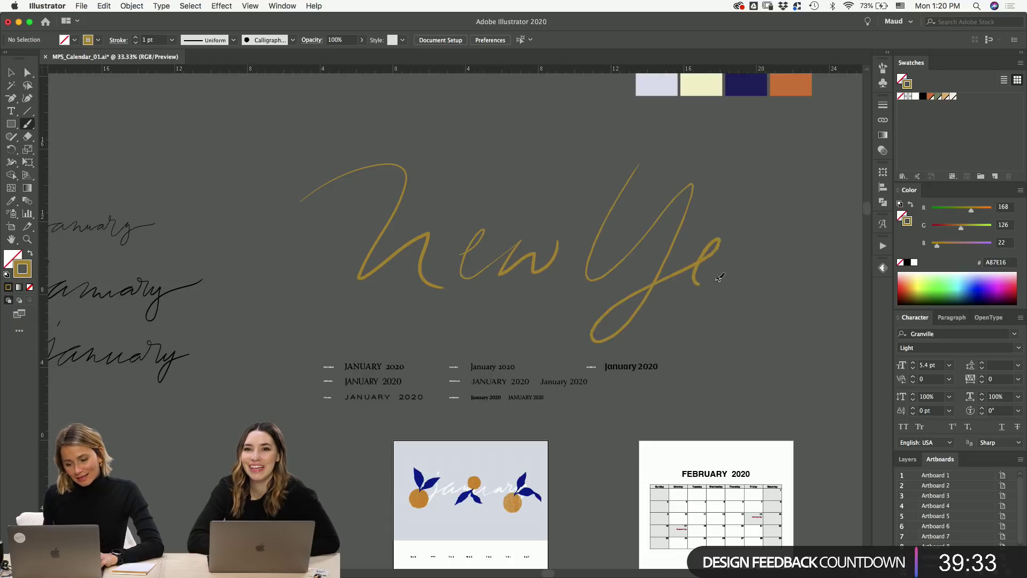
pyautogui.moveTo(756, 256)
pyautogui.mouseDown()
pyautogui.moveTo(825, 225)
pyautogui.moveTo(842, 246)
pyautogui.mouseUp()
pyautogui.hscroll(10, 695, 224)
pyautogui.moveTo(649, 181)
pyautogui.mouseDown()
pyautogui.moveTo(642, 209)
pyautogui.moveTo(686, 241)
pyautogui.mouseUp()
pyautogui.moveTo(756, 178); pyautogui.dragTo(471, 214)
# - Adjust the anchor points at the peak and base of the letter v in the lettered word Eve
pyautogui.press('p')
pyautogui.click(644, 243)
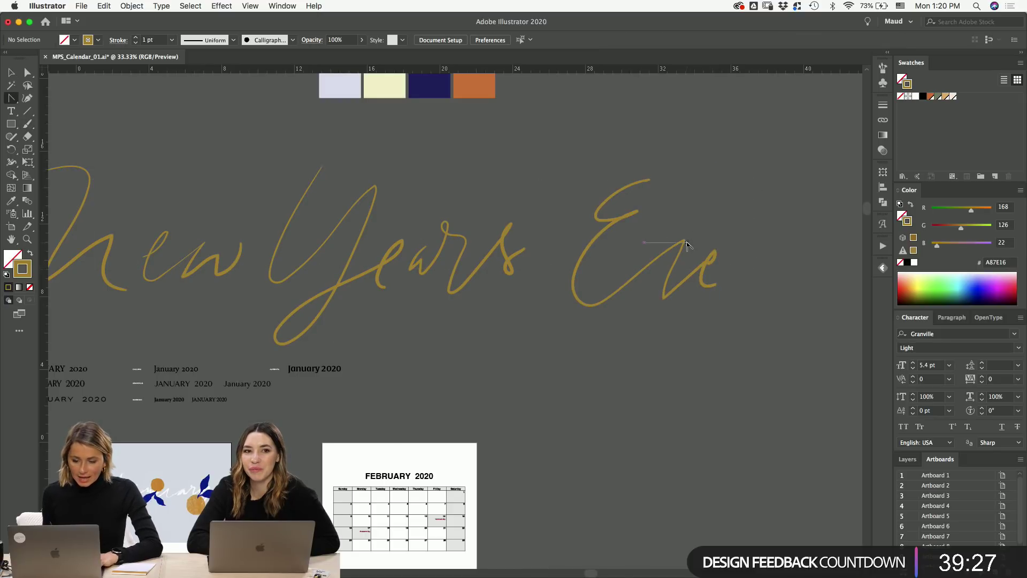
pyautogui.click(686, 243)
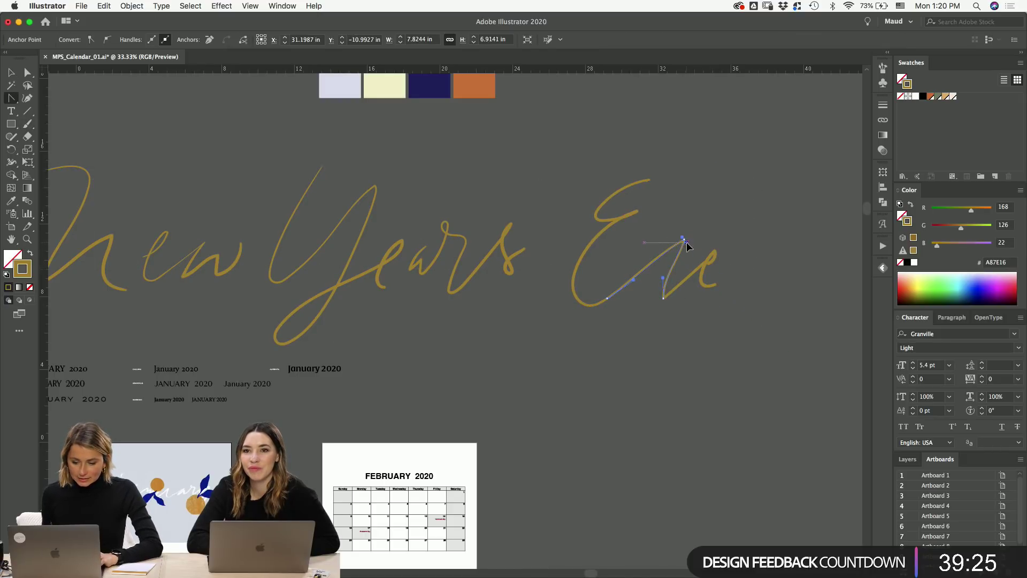
pyautogui.press('v')
pyautogui.click(666, 294)
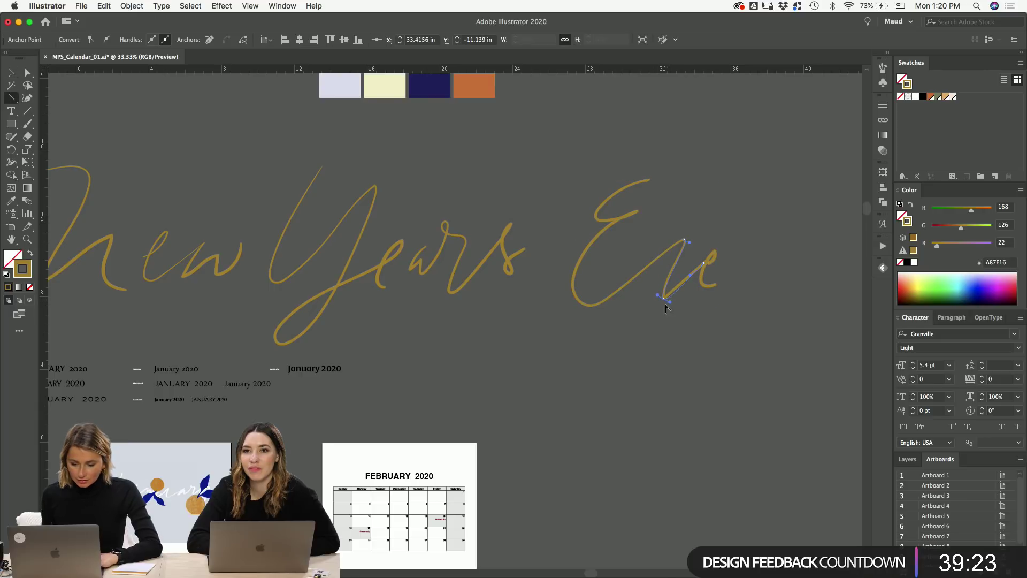
# - Adjust the anchor point at the base of the w's last stroke in the lettered word New
pyautogui.hscroll(-8, 702, 300)
pyautogui.press('a')
pyautogui.click(378, 242)
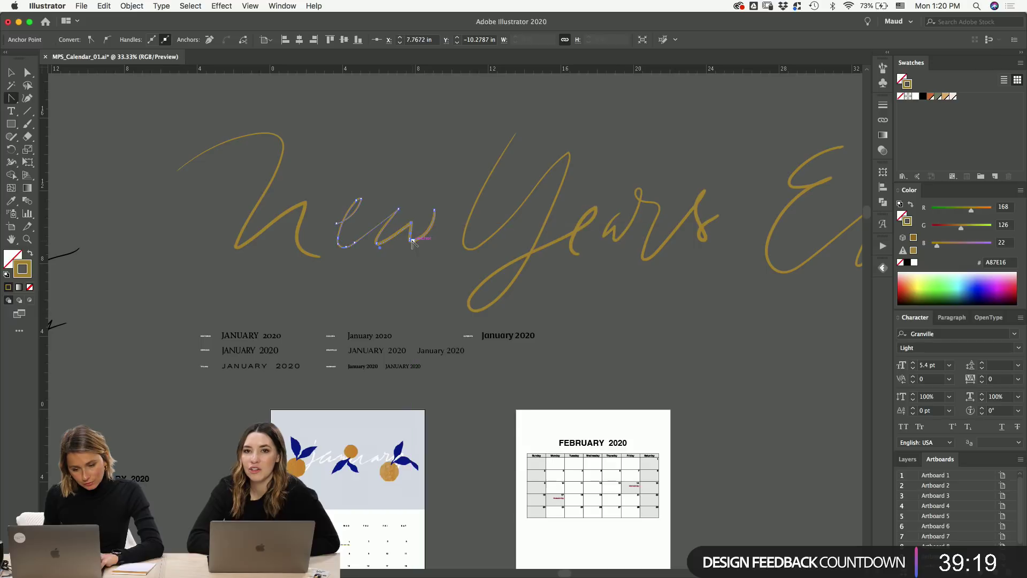
pyautogui.moveTo(410, 242)
pyautogui.mouseDown()
pyautogui.moveTo(415, 259)
pyautogui.moveTo(413, 246)
pyautogui.mouseUp()
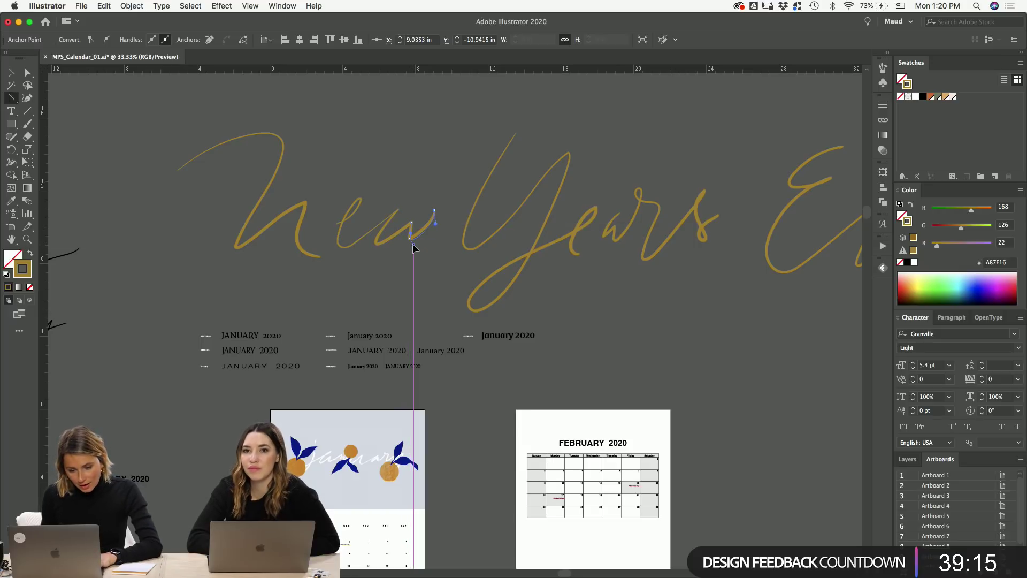
pyautogui.press('v')
pyautogui.click(415, 267)
# - In outline view, round the base of the w's last curve in New by reshaping its anchor point and handles
pyautogui.press('super+y')
pyautogui.moveTo(459, 193); pyautogui.dragTo(338, 310)
pyautogui.press('a')
pyautogui.click(508, 268)
pyautogui.click(503, 263)
pyautogui.hotkey('shift', 'c')
pyautogui.press('a')
pyautogui.moveTo(504, 269); pyautogui.dragTo(490, 291)
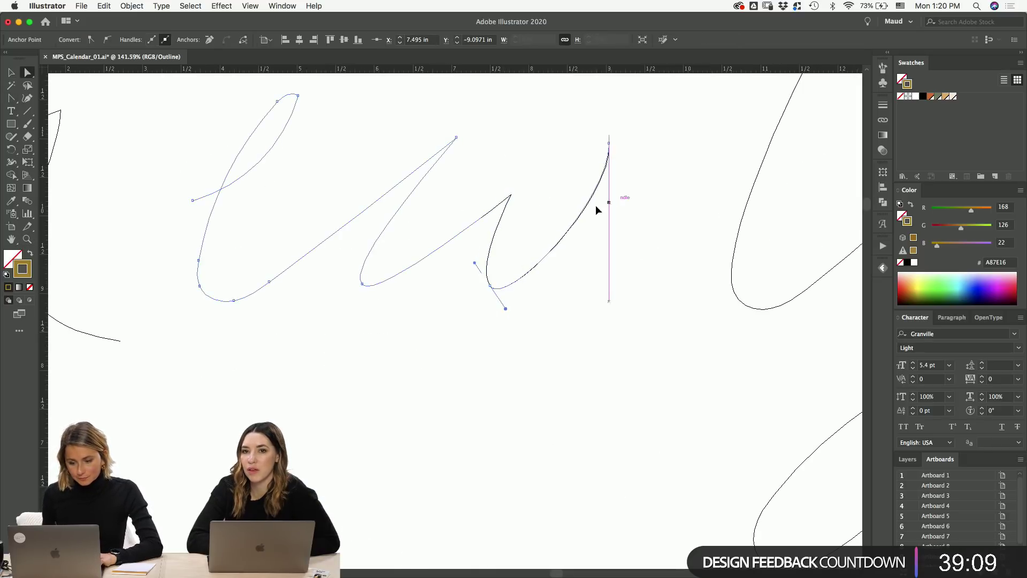
# - Smooth the final downstroke of the n in the lettered word New by removing its extra anchor points
pyautogui.click(634, 174)
pyautogui.press('super+minus')
pyautogui.press('super+minus')
pyautogui.press('super+minus')
pyautogui.press('super+minus')
pyautogui.press('super+minus')
pyautogui.press('super+minus')
pyautogui.press('z')
pyautogui.moveTo(324, 278); pyautogui.dragTo(513, 338)
pyautogui.hotkey('shift', 'c')
pyautogui.scroll(-3, 487, 326)
pyautogui.press('p')
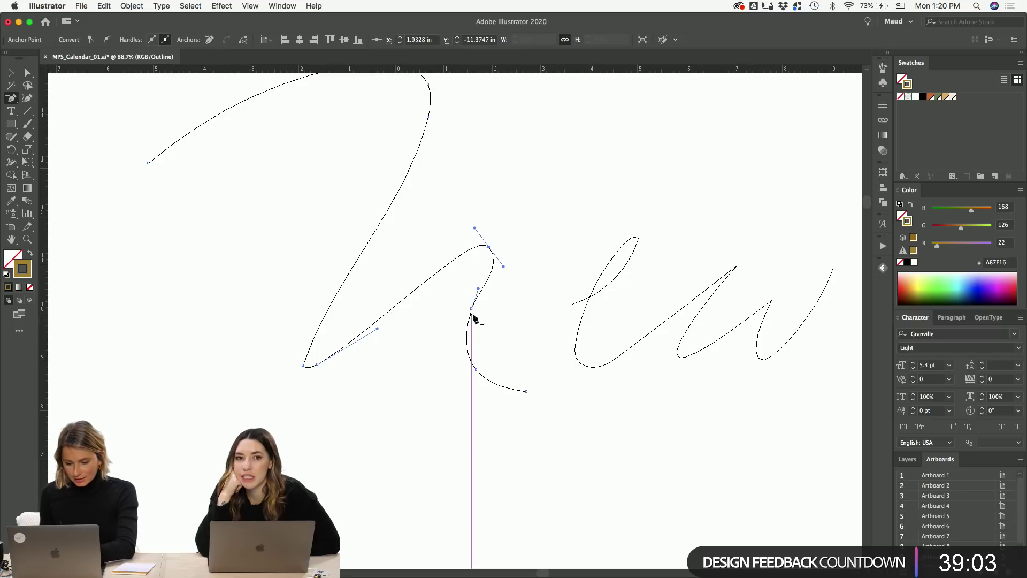
pyautogui.click(472, 314)
pyautogui.click(608, 316)
pyautogui.click(472, 315)
pyautogui.press('a')
pyautogui.click(494, 382)
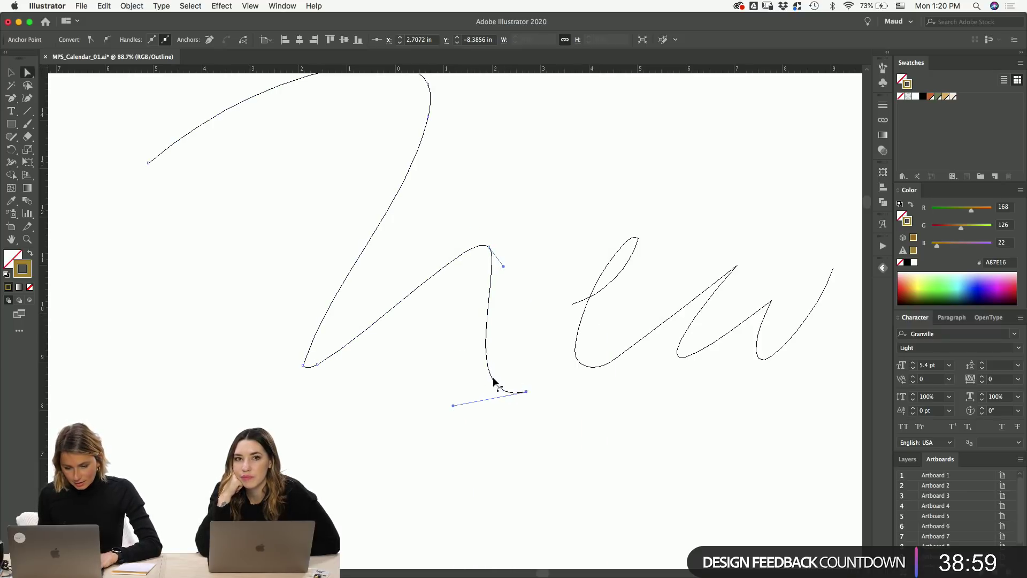
# - Round the base of the e in New by removing surplus anchor points and reshaping the remaining point's handles
pyautogui.click(551, 342)
pyautogui.click(610, 363)
pyautogui.press('p')
pyautogui.click(577, 356)
pyautogui.press('Return')
pyautogui.click(575, 344)
pyautogui.click(598, 367)
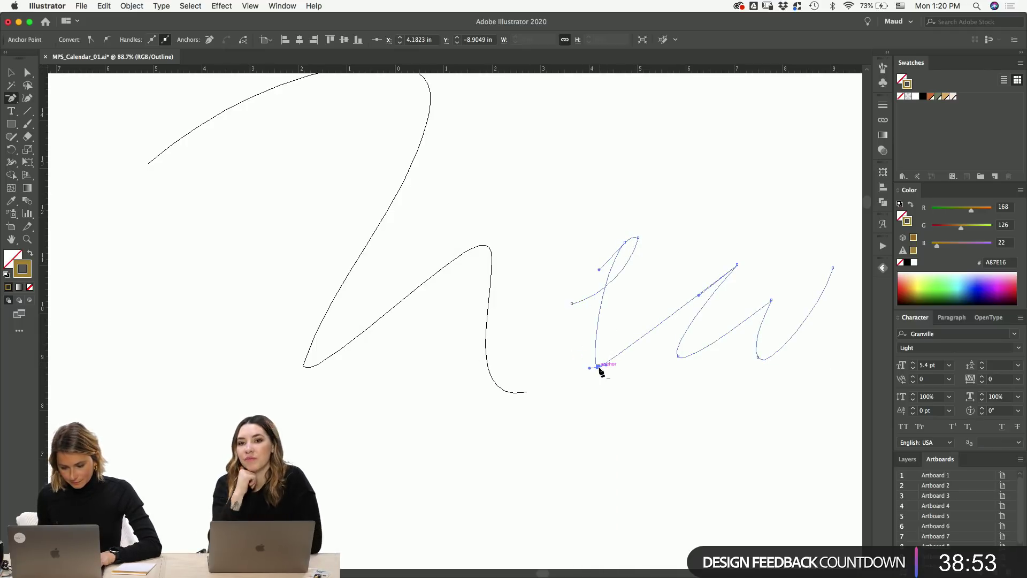
pyautogui.hotkey('shift', 'c')
pyautogui.moveTo(598, 367); pyautogui.dragTo(615, 377)
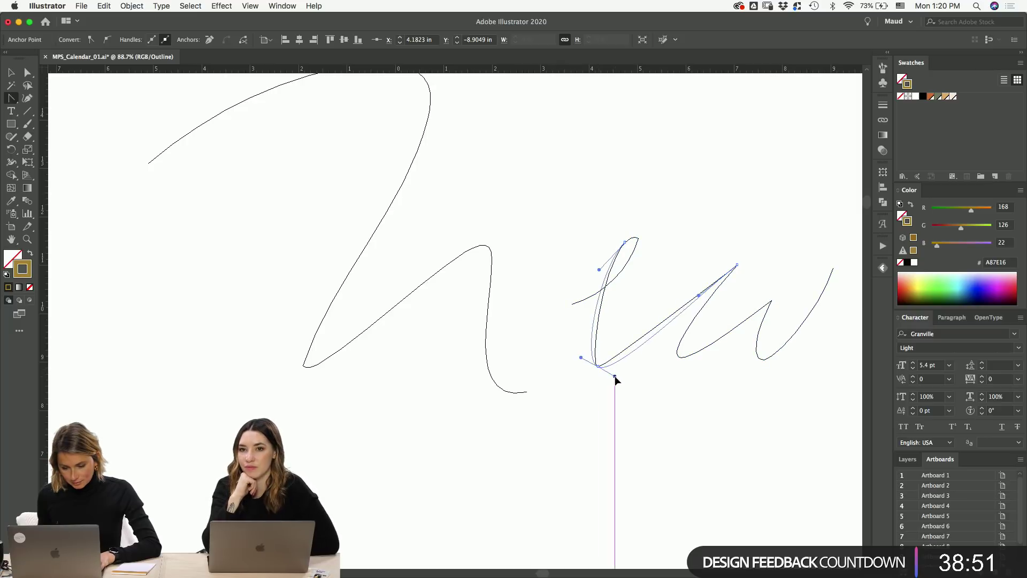
pyautogui.press('v')
pyautogui.click(676, 238)
# - Switch the artwork from outline view back to full-color preview
pyautogui.press('super+minus')
pyautogui.press('super+minus')
pyautogui.press('super+minus')
pyautogui.press('super+minus')
pyautogui.press('super+minus')
pyautogui.press('super+minus')
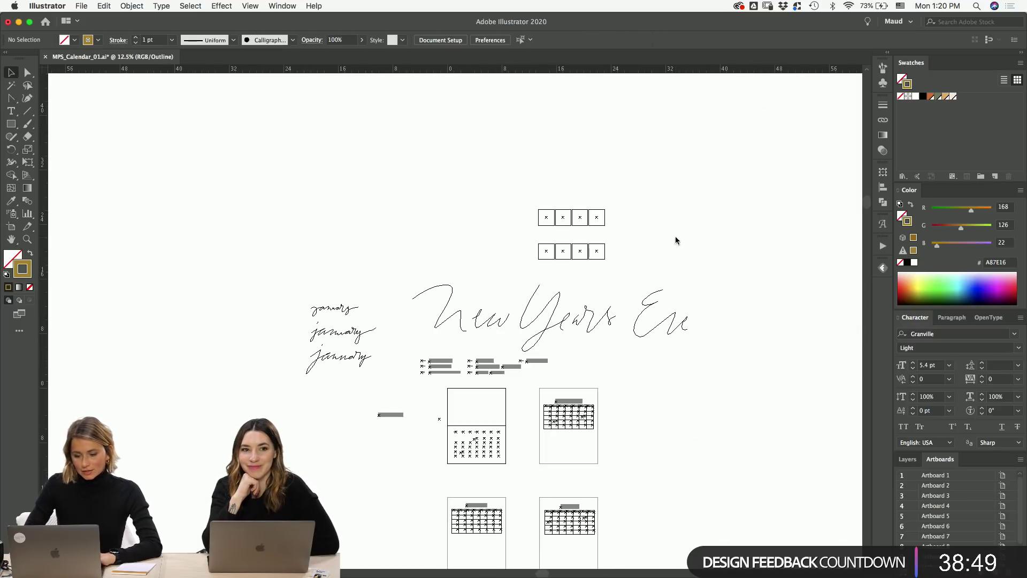
pyautogui.press('super+y')
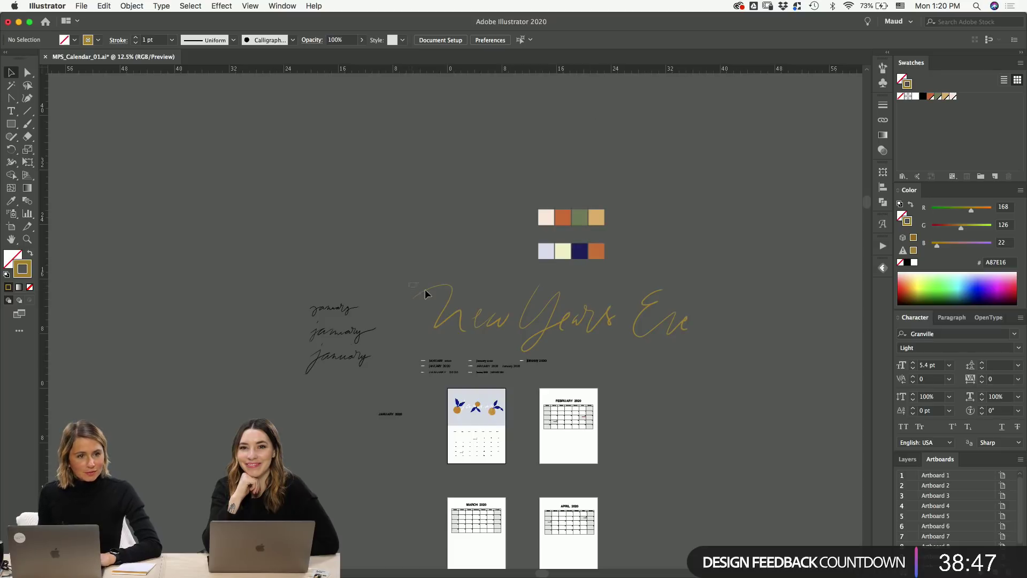
# - Adjust the anchor point handles at the peak of the v in the lettered word Eve
pyautogui.press('z')
pyautogui.moveTo(615, 365); pyautogui.dragTo(626, 350)
pyautogui.press('a')
pyautogui.click(675, 313)
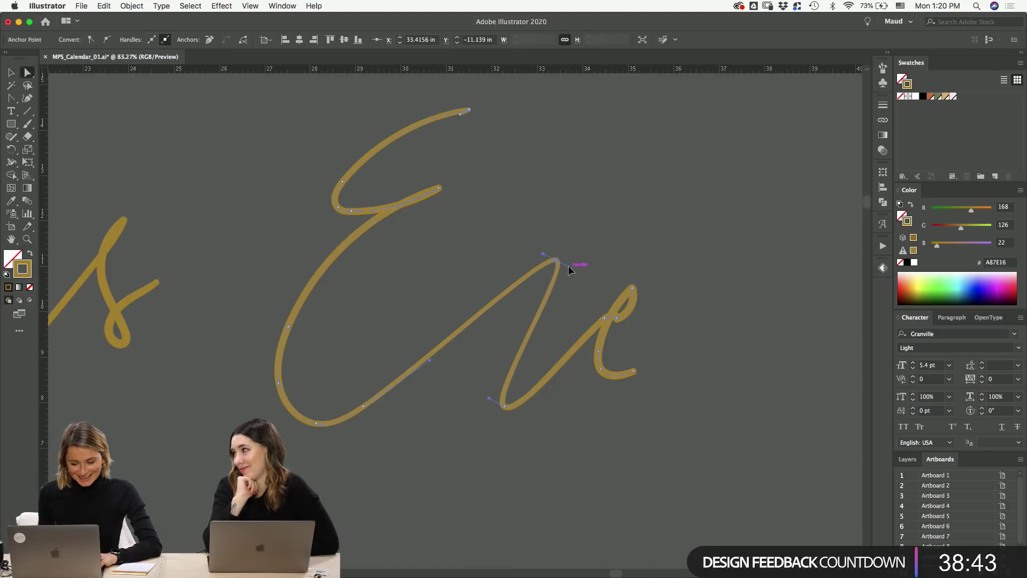
pyautogui.click(596, 236)
pyautogui.press('super+minus')
pyautogui.press('super+minus')
pyautogui.press('super+minus')
pyautogui.press('super+minus')
pyautogui.press('super+minus')
pyautogui.press('super+minus')
pyautogui.press('super+minus')
# - Refine the anchor points at the top of the Y's long right-hand stroke in the lettered word Years
pyautogui.press('z')
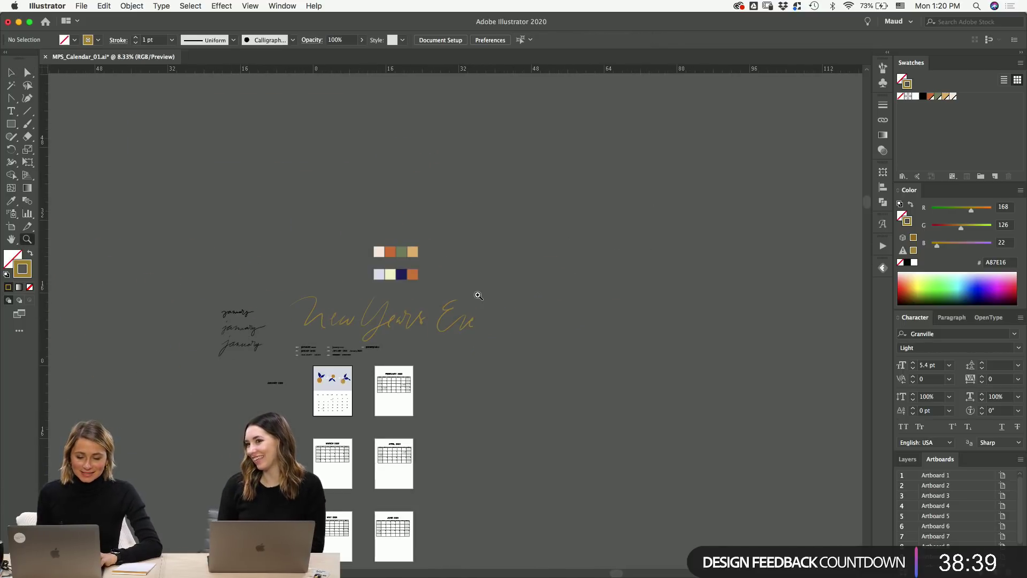
pyautogui.moveTo(478, 294); pyautogui.dragTo(494, 284)
pyautogui.press('super+1')
pyautogui.press('super+minus')
pyautogui.press('super+minus')
pyautogui.press('super+minus')
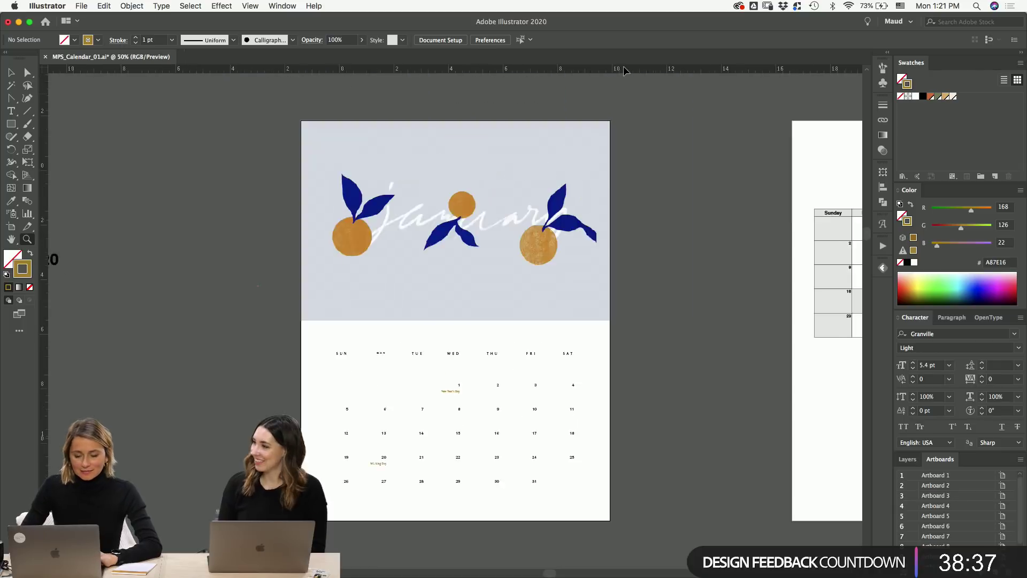
pyautogui.scroll(5, 493, 336)
pyautogui.hscroll(4, 493, 336)
pyautogui.press('v')
pyautogui.click(764, 277)
pyautogui.click(590, 220)
pyautogui.press('a')
pyautogui.click(501, 192)
pyautogui.press('p')
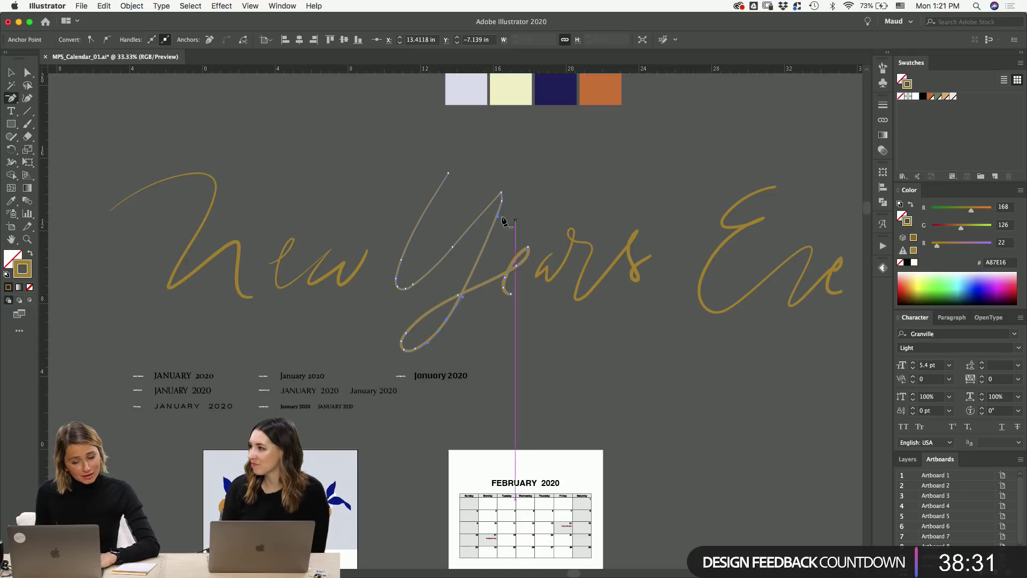
pyautogui.press('v')
pyautogui.click(577, 152)
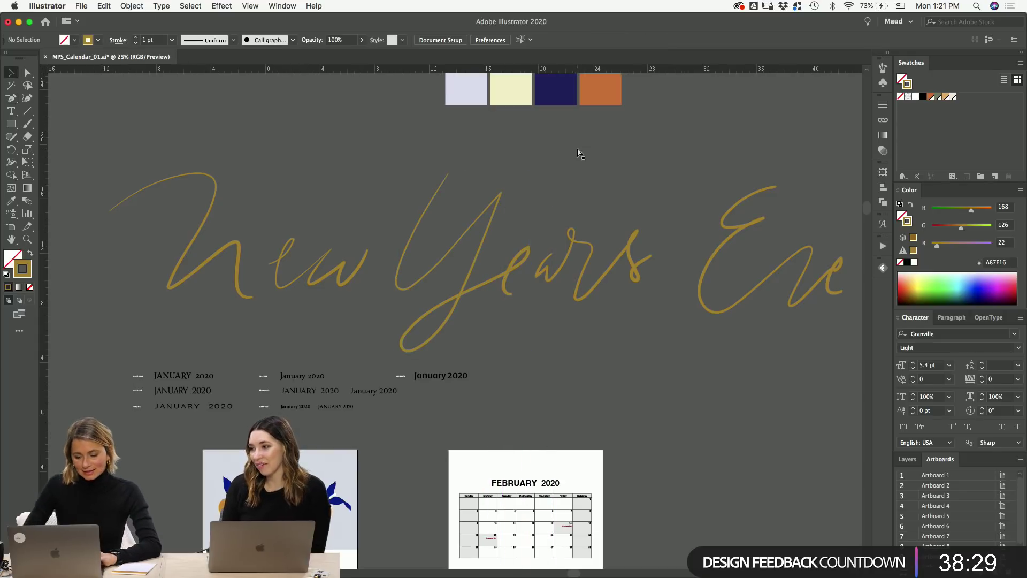
# - Try to shrink the whole New Years Eve lettering group, and undo the change
pyautogui.press('super+minus')
pyautogui.click(392, 286)
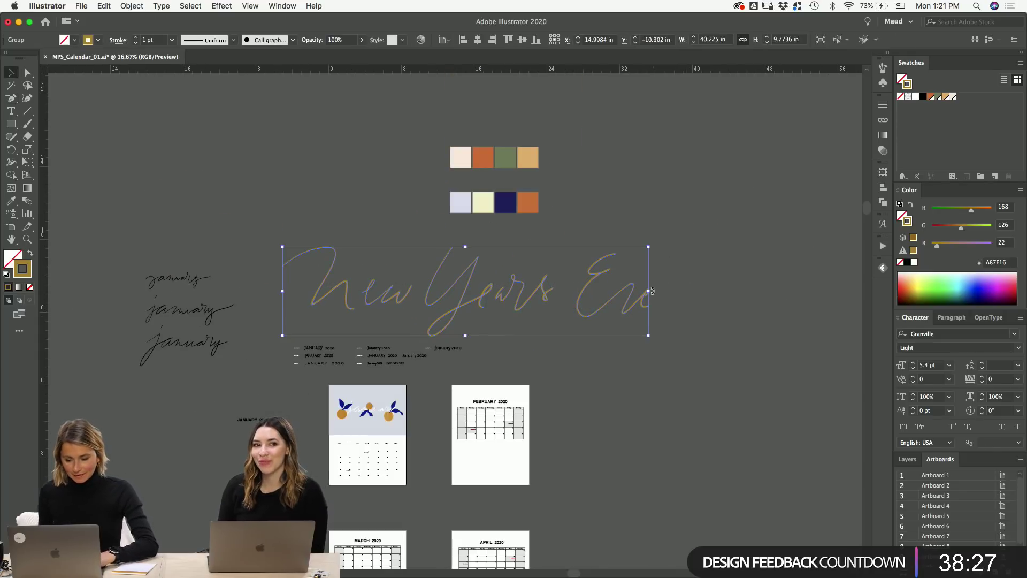
pyautogui.moveTo(653, 291); pyautogui.dragTo(494, 298)
pyautogui.press('super+equal')
pyautogui.moveTo(596, 140); pyautogui.dragTo(602, 137)
pyautogui.press('super+z')
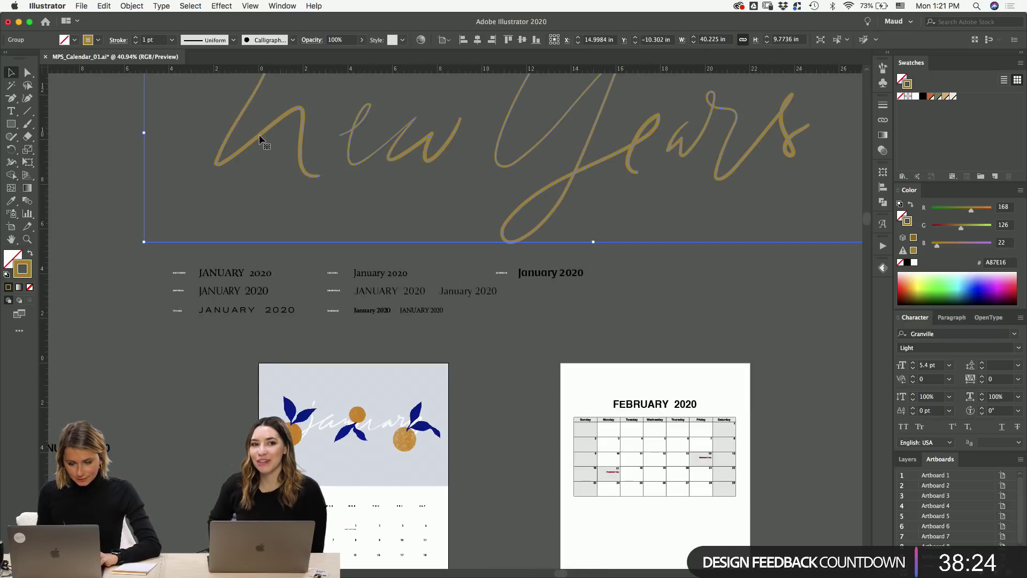
# - Enable scaling of strokes and effects in the General preferences
pyautogui.click(82, 5)
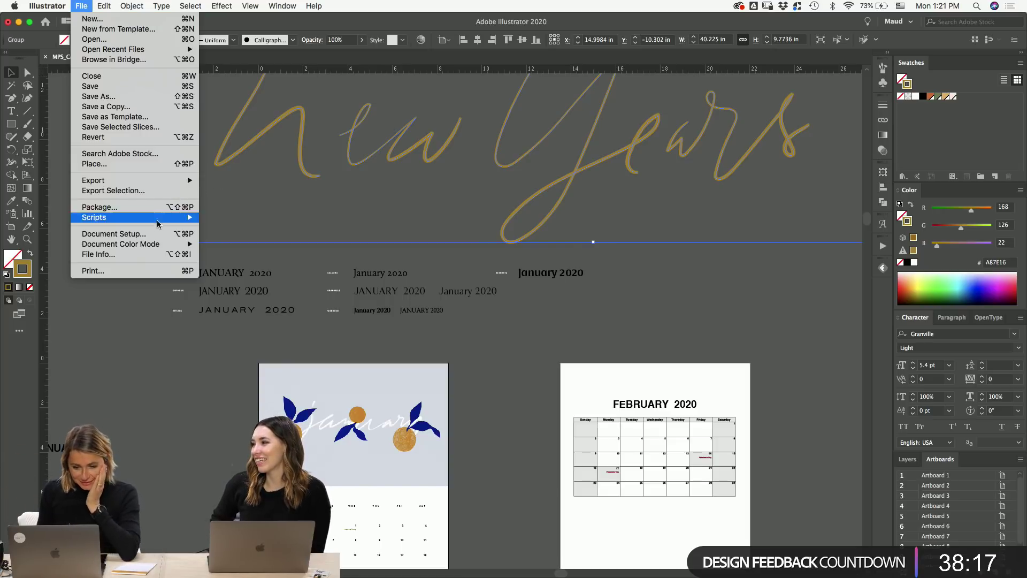
pyautogui.moveTo(43, 4)
pyautogui.moveTo(59, 35)
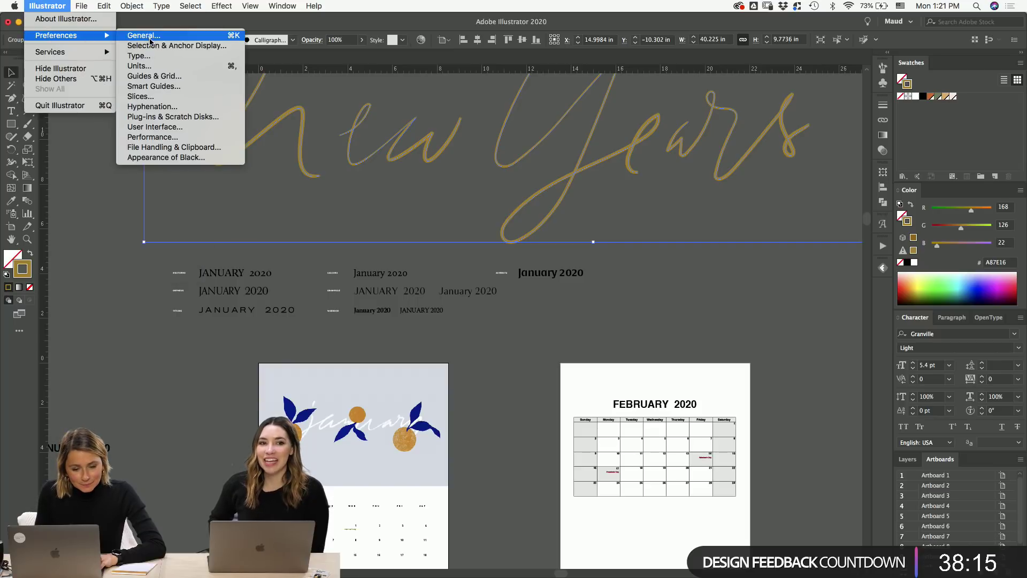
pyautogui.click(140, 34)
pyautogui.press('Return')
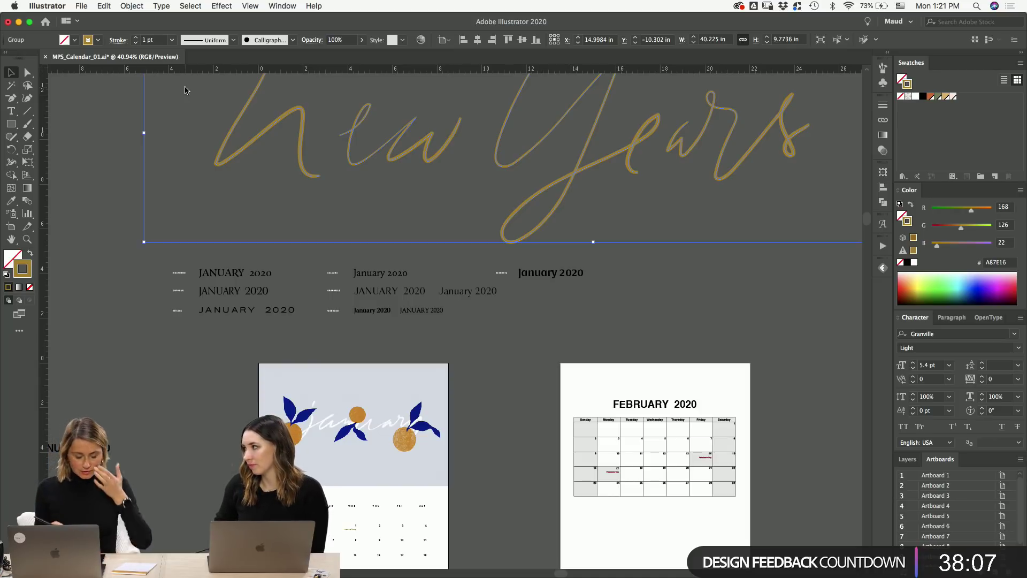
# - Try scaling the lettering with its live brush strokes down to label size beside the January page, at a 0.038 pt stroke
pyautogui.moveTo(145, 133)
pyautogui.mouseDown()
pyautogui.moveTo(348, 147)
pyautogui.moveTo(550, 142)
pyautogui.moveTo(546, 134)
pyautogui.mouseUp()
pyautogui.moveTo(608, 134); pyautogui.dragTo(233, 404)
pyautogui.scroll(-5, 233, 404)
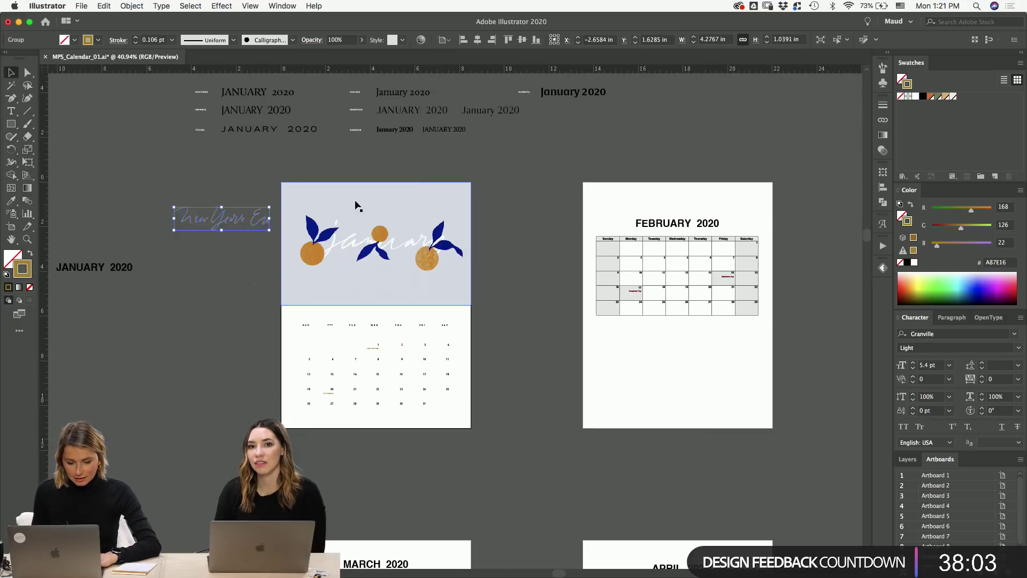
pyautogui.scroll(5, 230, 271)
pyautogui.moveTo(322, 150); pyautogui.dragTo(269, 362)
pyautogui.click(273, 302)
pyautogui.press('z')
pyautogui.moveTo(273, 302); pyautogui.dragTo(298, 358)
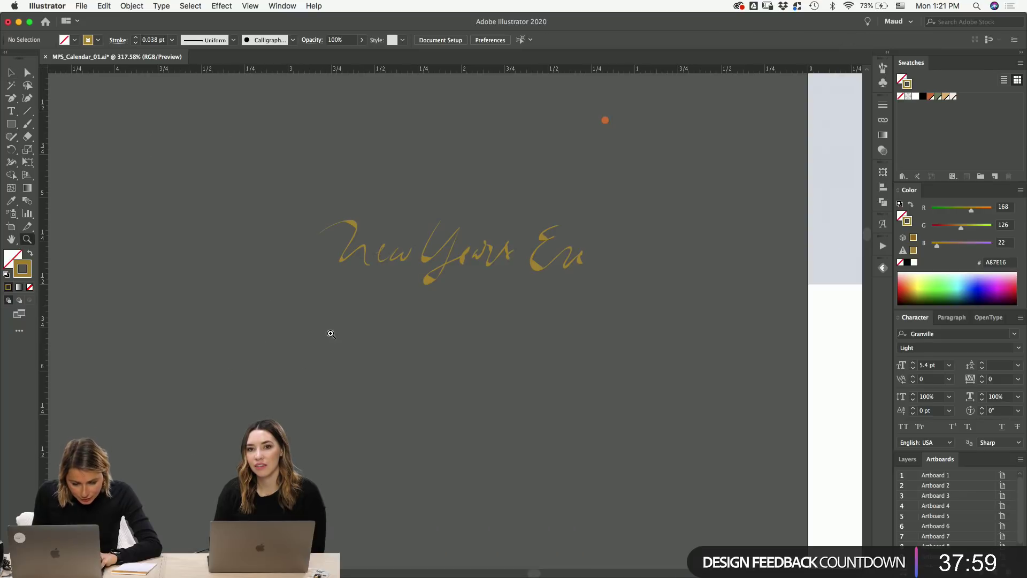
pyautogui.scroll(-6, 452, 155)
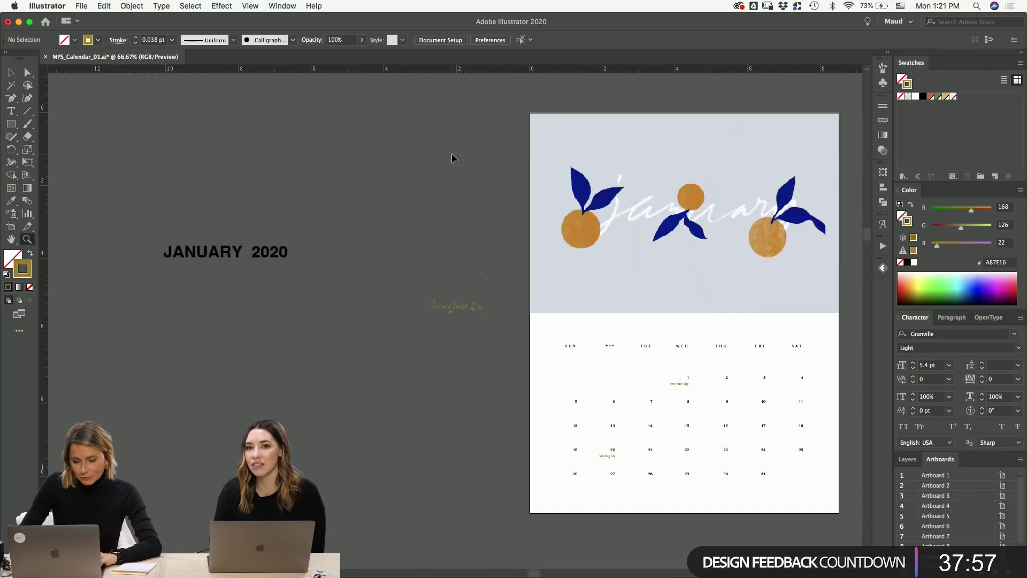
pyautogui.press('super+minus')
pyautogui.press('super+minus')
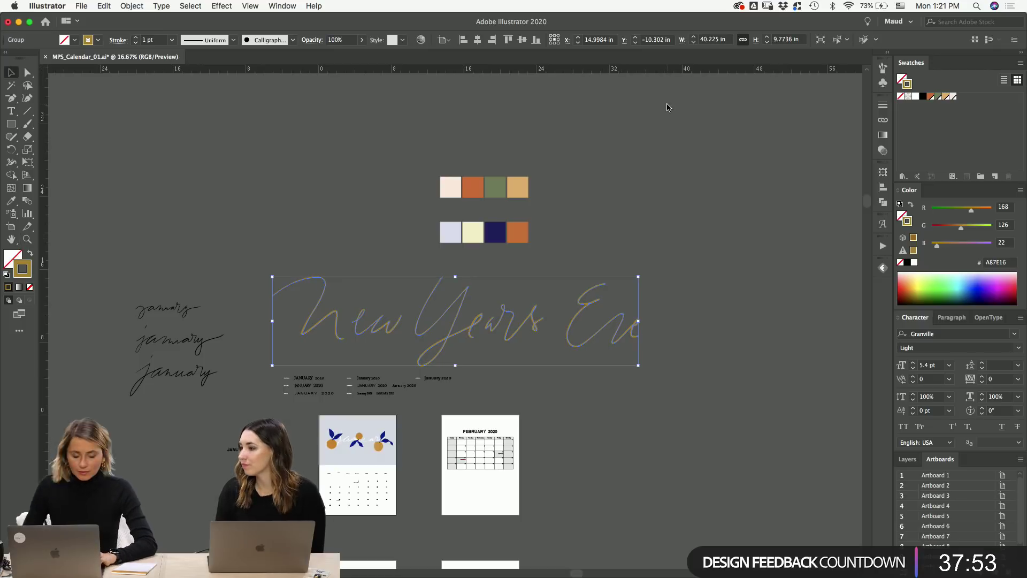
# - Give the New Years Eve lettering a golden fill with no stroke and scale it down to sit under January 1
pyautogui.hotkey('shift', 'x')
pyautogui.moveTo(638, 323); pyautogui.dragTo(343, 465)
pyautogui.press('z')
pyautogui.press('super+0')
pyautogui.moveTo(498, 321); pyautogui.dragTo(426, 321)
pyautogui.moveTo(395, 323); pyautogui.dragTo(440, 398)
pyautogui.moveTo(494, 350); pyautogui.dragTo(353, 473)
pyautogui.press('v')
pyautogui.moveTo(649, 244); pyautogui.dragTo(564, 274)
pyautogui.moveTo(447, 270); pyautogui.dragTo(476, 269)
# - Delete the typed New Year's Day label under January 1
pyautogui.click(495, 270)
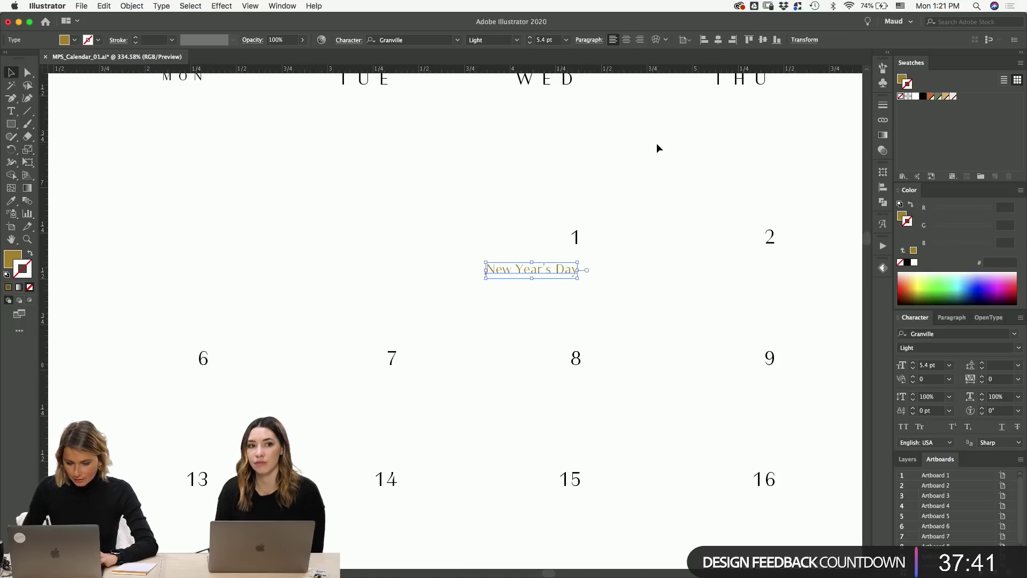
pyautogui.press('Delete')
pyautogui.press('super+minus')
pyautogui.scroll(-2, 447, 282)
pyautogui.click(541, 247)
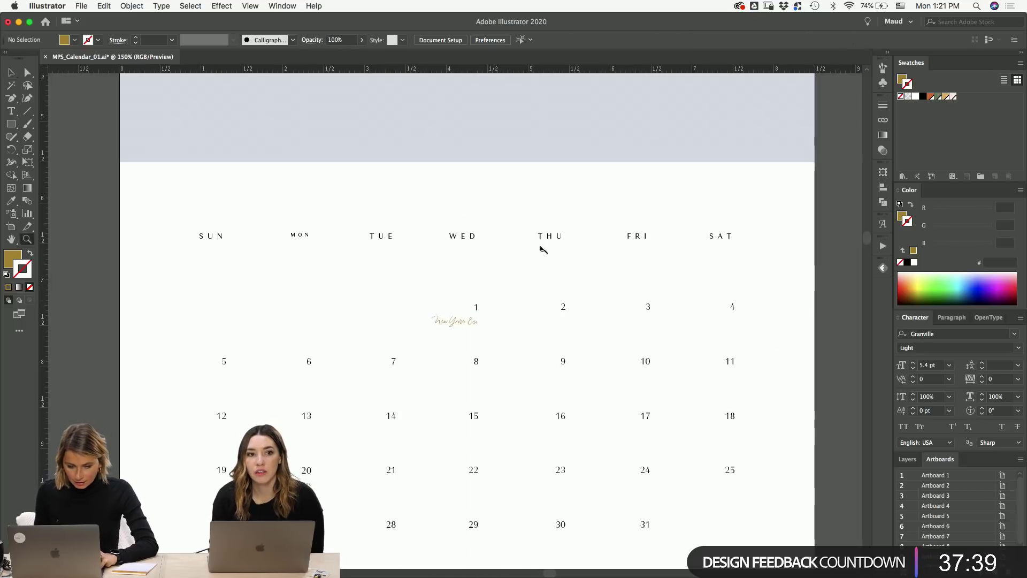
# - Enlarge the New Years Eve lettering under January 1 to about 0.74 in wide
pyautogui.scroll(4, 506, 353)
pyautogui.moveTo(507, 353); pyautogui.dragTo(279, 347)
pyautogui.click(385, 200)
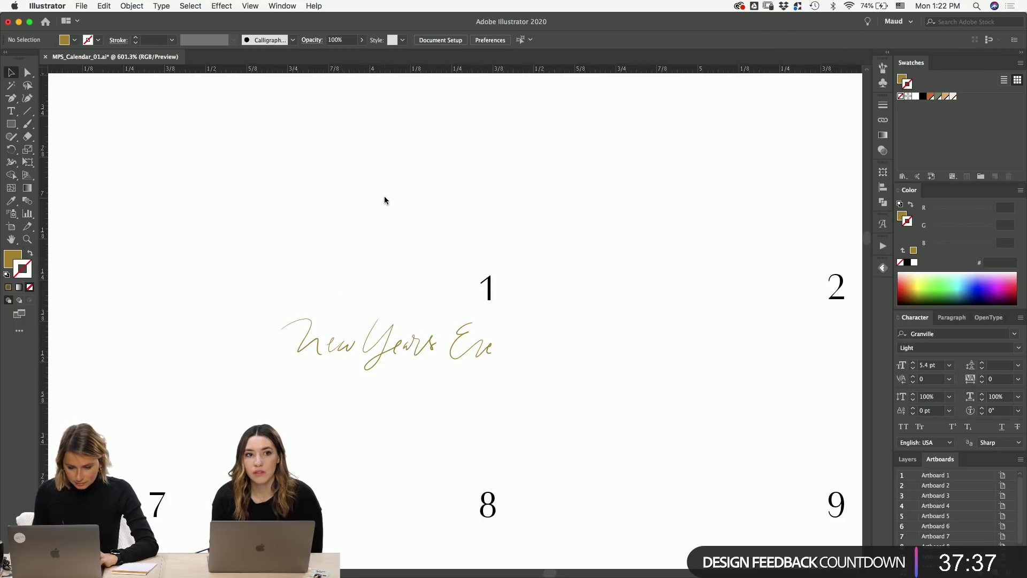
pyautogui.scroll(-3, 385, 199)
pyautogui.scroll(-2, 385, 200)
pyautogui.scroll(4, 591, 351)
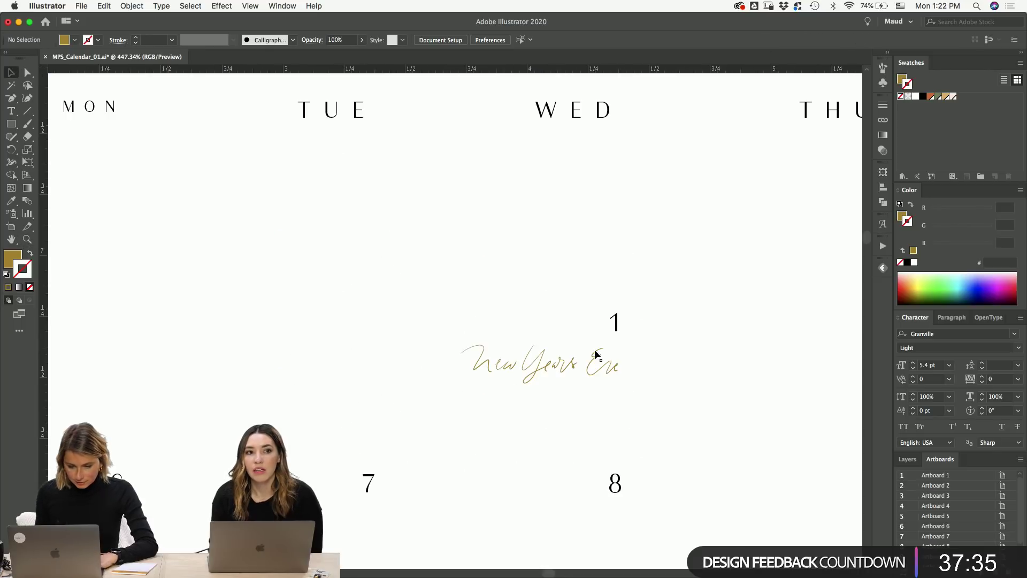
pyautogui.click(591, 351)
pyautogui.moveTo(631, 363); pyautogui.dragTo(634, 368)
pyautogui.click(688, 271)
pyautogui.scroll(-1, 700, 245)
pyautogui.press('super+minus')
pyautogui.press('super+minus')
pyautogui.press('super+minus')
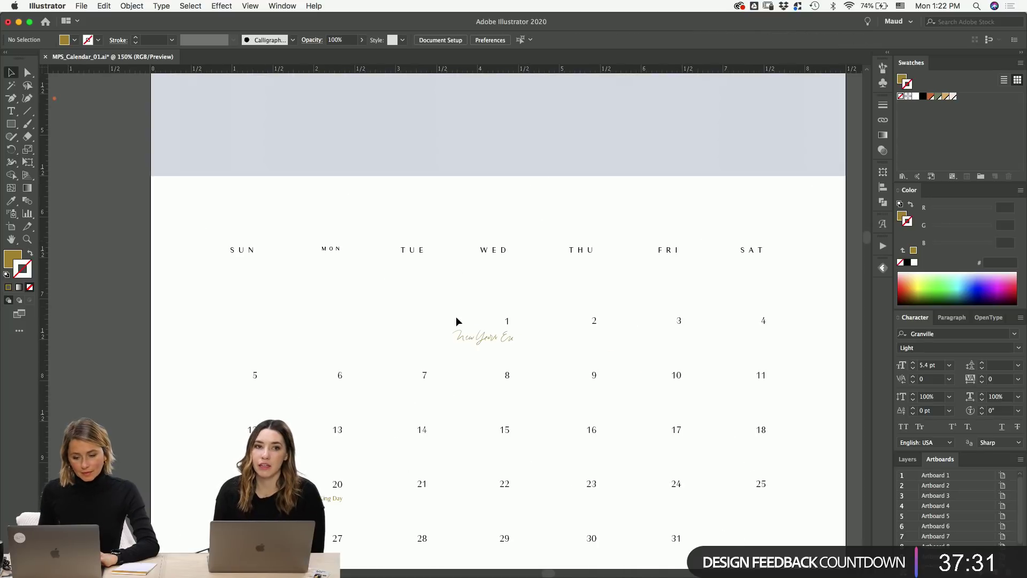
pyautogui.click(456, 332)
pyautogui.press('super+minus')
pyautogui.press('super+minus')
pyautogui.press('super+minus')
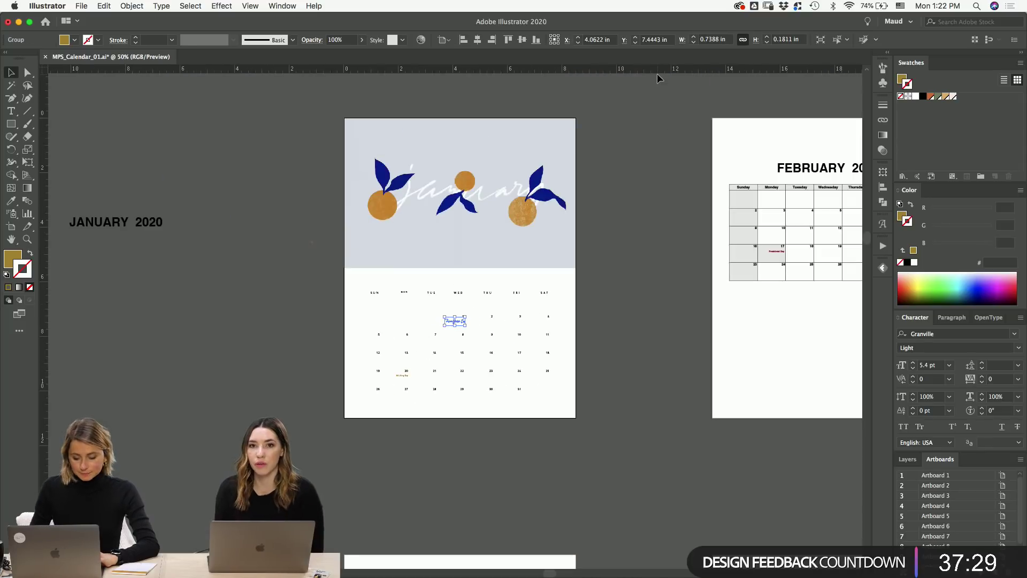
pyautogui.click(615, 180)
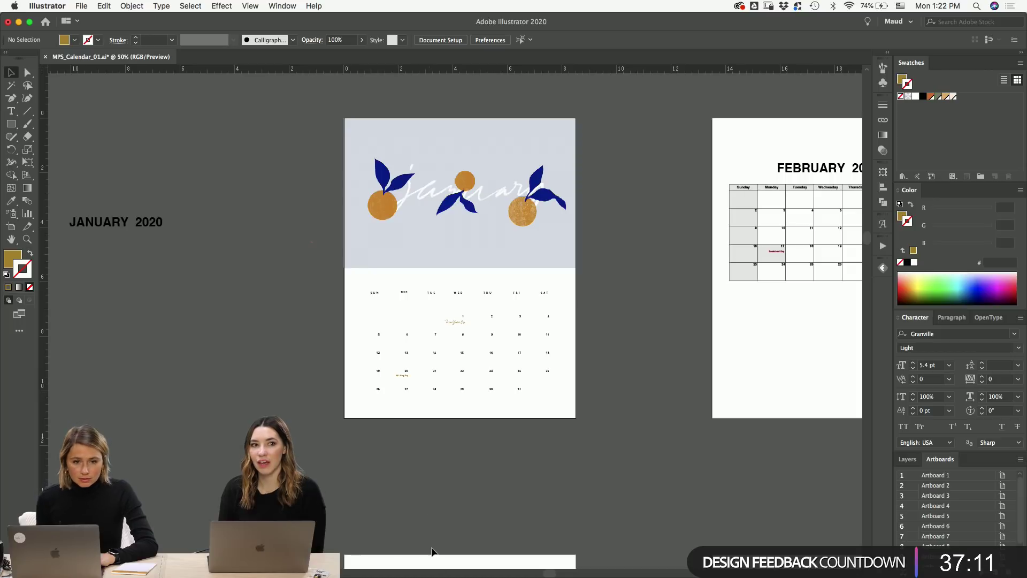
pyautogui.moveTo(410, 573)
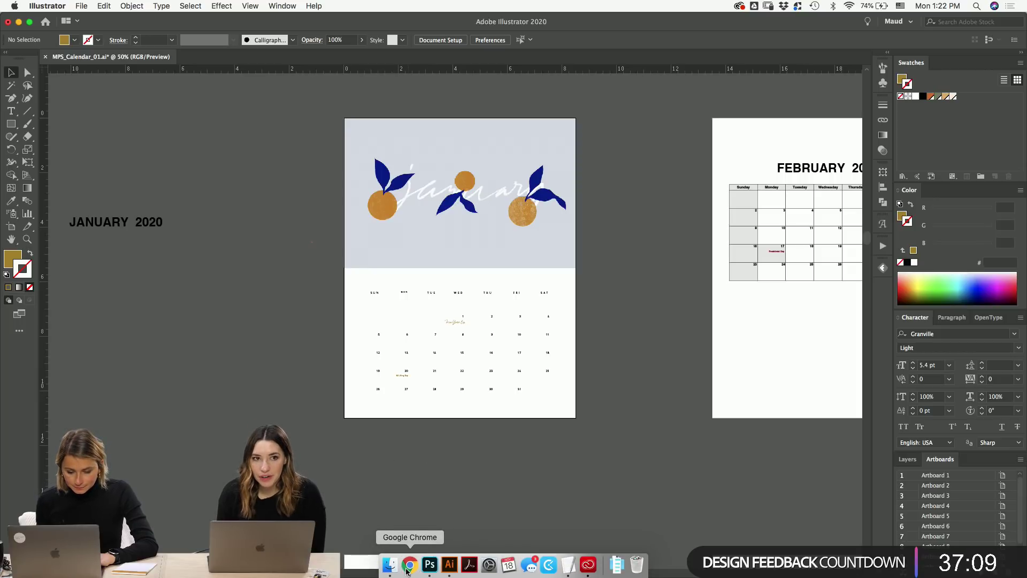
pyautogui.hscroll(8, 581, 440)
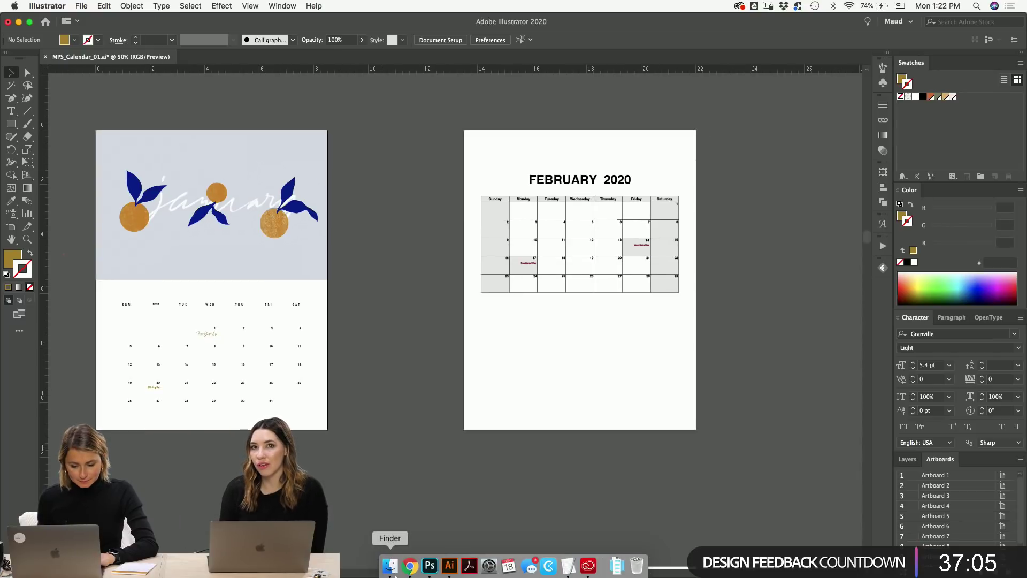
pyautogui.click(410, 565)
pyautogui.click(394, 540)
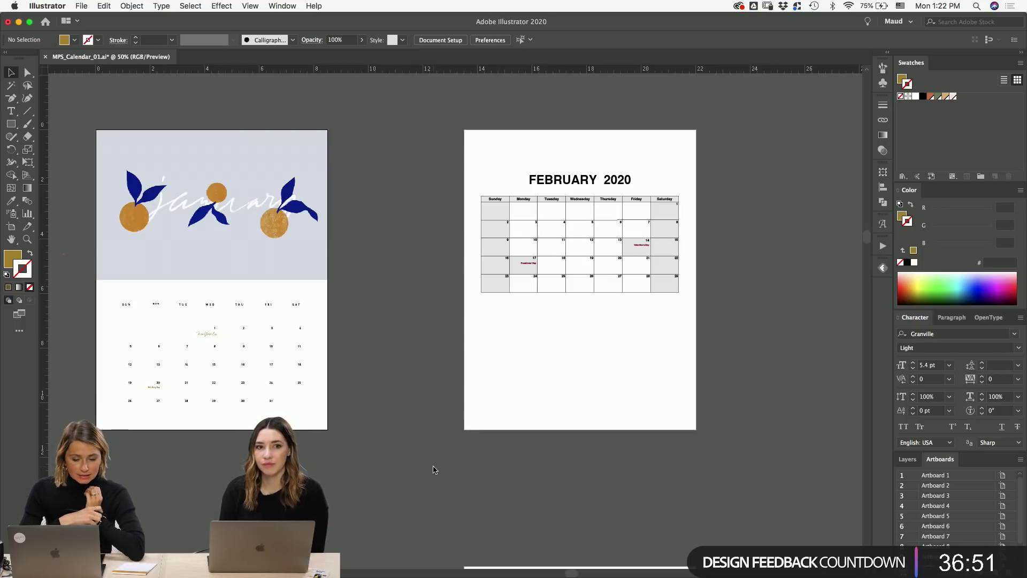
# - Hand-letter a large golden M with the Paintbrush on the empty canvas below the January page
pyautogui.press('z')
pyautogui.moveTo(321, 259); pyautogui.dragTo(77, 446)
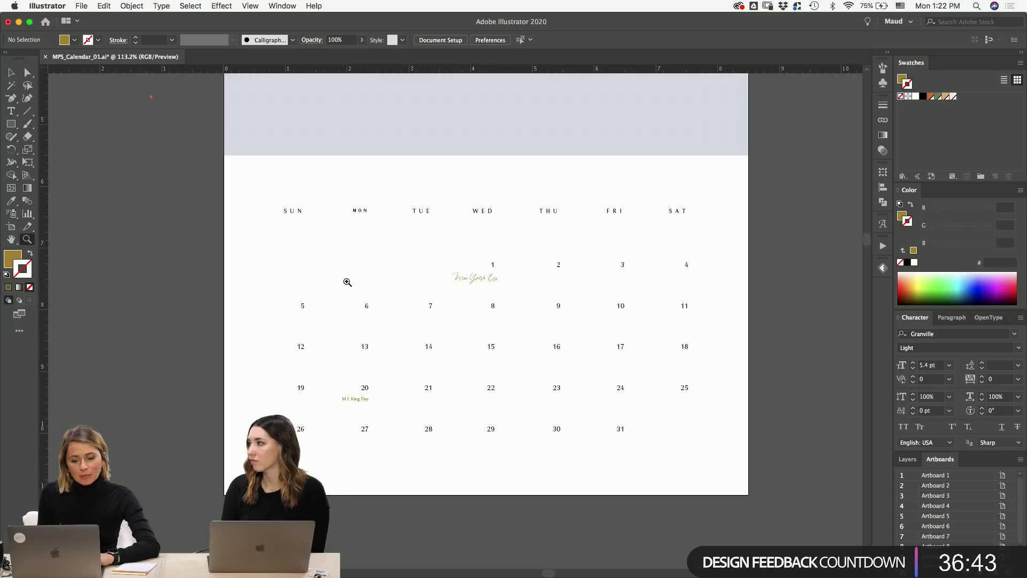
pyautogui.press('v')
pyautogui.scroll(-3, 396, 273)
pyautogui.hscroll(-2, 396, 273)
pyautogui.press('z')
pyautogui.moveTo(364, 265); pyautogui.dragTo(478, 408)
pyautogui.keyDown('alt'); pyautogui.click(457, 292); pyautogui.keyUp('alt')
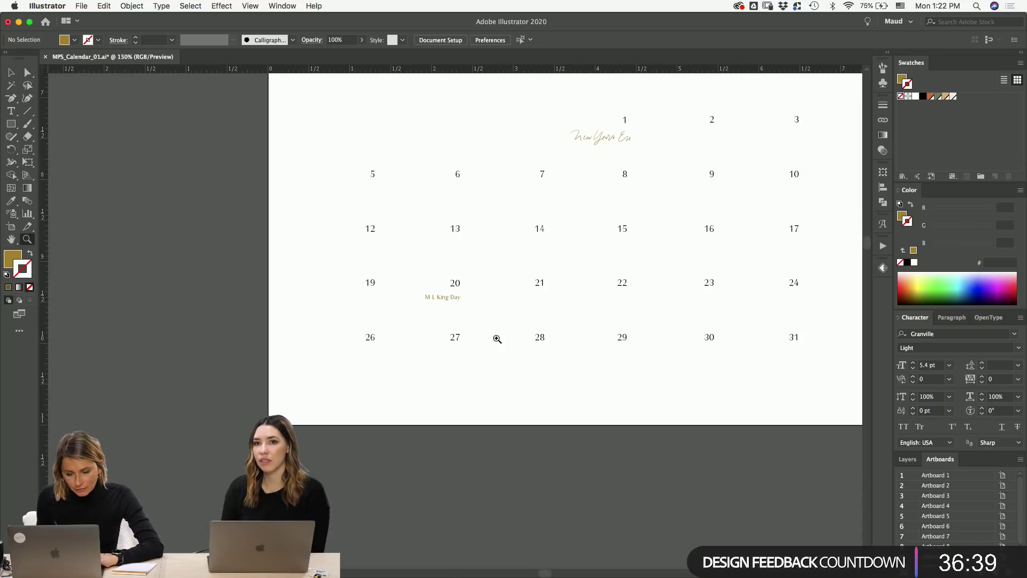
pyautogui.press('super+minus')
pyautogui.press('super+minus')
pyautogui.press('b')
pyautogui.moveTo(291, 417)
pyautogui.mouseDown()
pyautogui.moveTo(346, 409)
pyautogui.moveTo(400, 467)
pyautogui.mouseUp()
# - Try several Paintbrush strokes for the letter L to the right of the golden M, undoing each one
pyautogui.moveTo(484, 377)
pyautogui.mouseDown()
pyautogui.moveTo(470, 412)
pyautogui.moveTo(503, 458)
pyautogui.mouseUp()
pyautogui.press('super+z')
pyautogui.moveTo(468, 383); pyautogui.dragTo(476, 457)
pyautogui.press('super+z')
pyautogui.moveTo(471, 397); pyautogui.dragTo(481, 447)
pyautogui.press('super+z')
pyautogui.moveTo(454, 394); pyautogui.dragTo(454, 455)
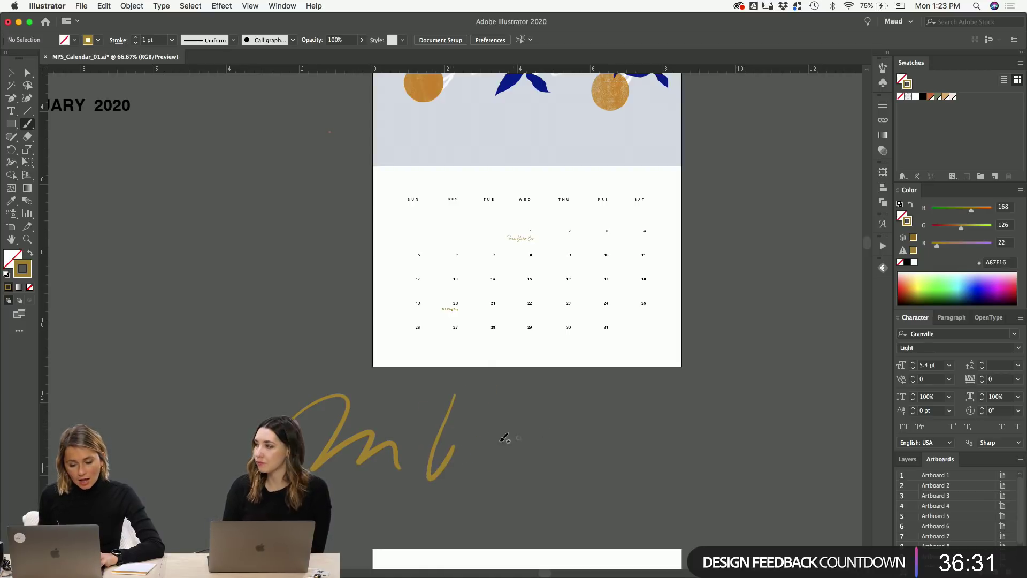
pyautogui.press('super+z')
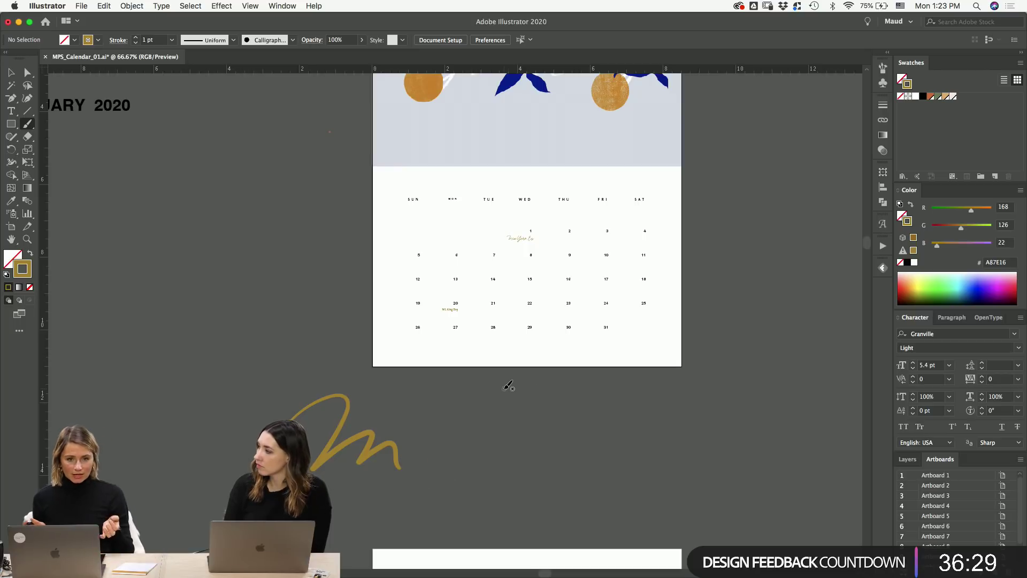
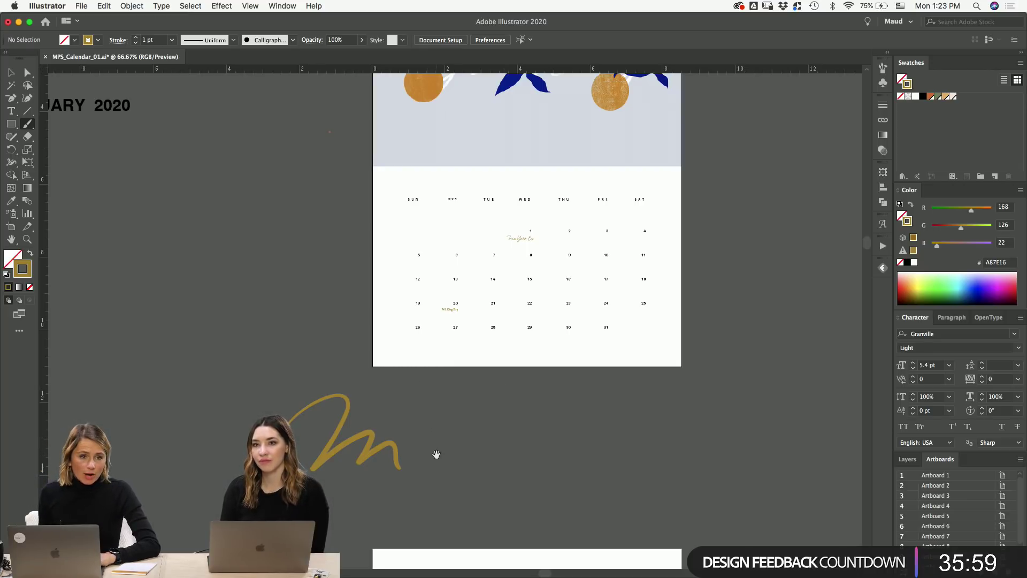
# - Hand-letter the rest of mlk day in gold with the Paintbrush, to the right of the M
pyautogui.moveTo(435, 452); pyautogui.dragTo(439, 332)
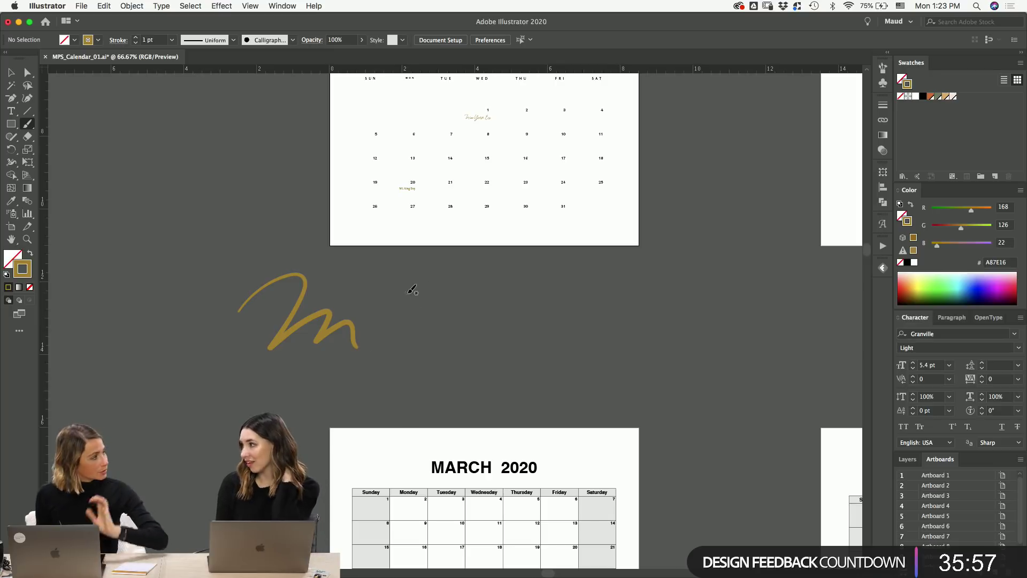
pyautogui.moveTo(422, 267)
pyautogui.mouseDown()
pyautogui.moveTo(432, 331)
pyautogui.moveTo(395, 321)
pyautogui.moveTo(433, 331)
pyautogui.mouseUp()
pyautogui.press('super+z')
pyautogui.moveTo(487, 277)
pyautogui.mouseDown()
pyautogui.moveTo(460, 352)
pyautogui.moveTo(468, 336)
pyautogui.moveTo(545, 346)
pyautogui.mouseUp()
pyautogui.moveTo(611, 298)
pyautogui.mouseDown()
pyautogui.moveTo(641, 313)
pyautogui.moveTo(660, 296)
pyautogui.moveTo(679, 371)
pyautogui.moveTo(721, 353)
pyautogui.moveTo(800, 347)
pyautogui.mouseUp()
pyautogui.press('super+z')
# - Select the whole mlk day lettering, convert it to a grouped filled shape, and shrink it to about 1.29 in wide on the January page
pyautogui.press('v')
pyautogui.click(589, 373)
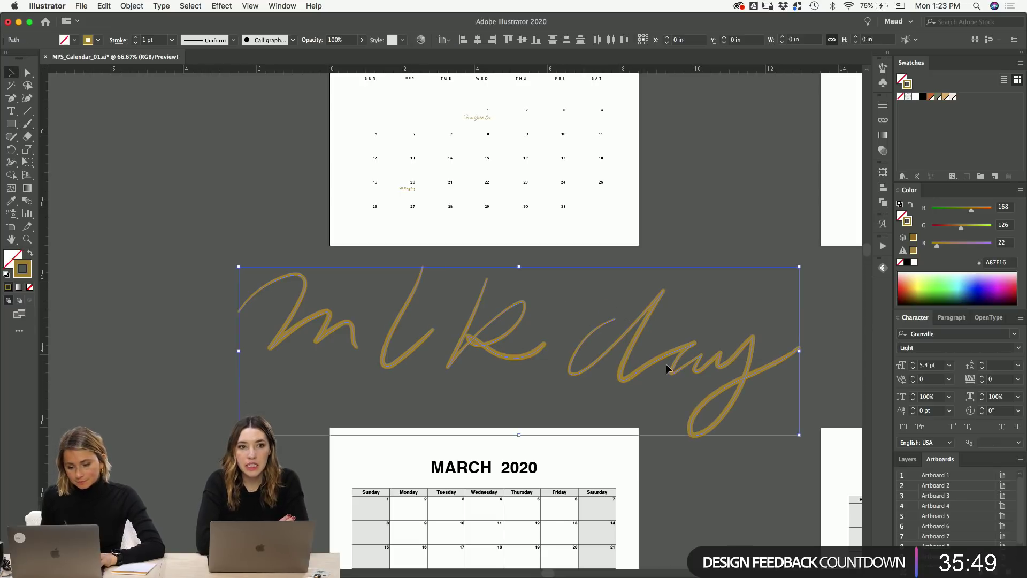
pyautogui.keyDown('shift'); pyautogui.click(799, 352); pyautogui.keyUp('shift')
pyautogui.click(801, 349)
pyautogui.click(791, 287)
pyautogui.click(799, 351)
pyautogui.moveTo(799, 350); pyautogui.dragTo(423, 216)
pyautogui.scroll(5, 393, 190)
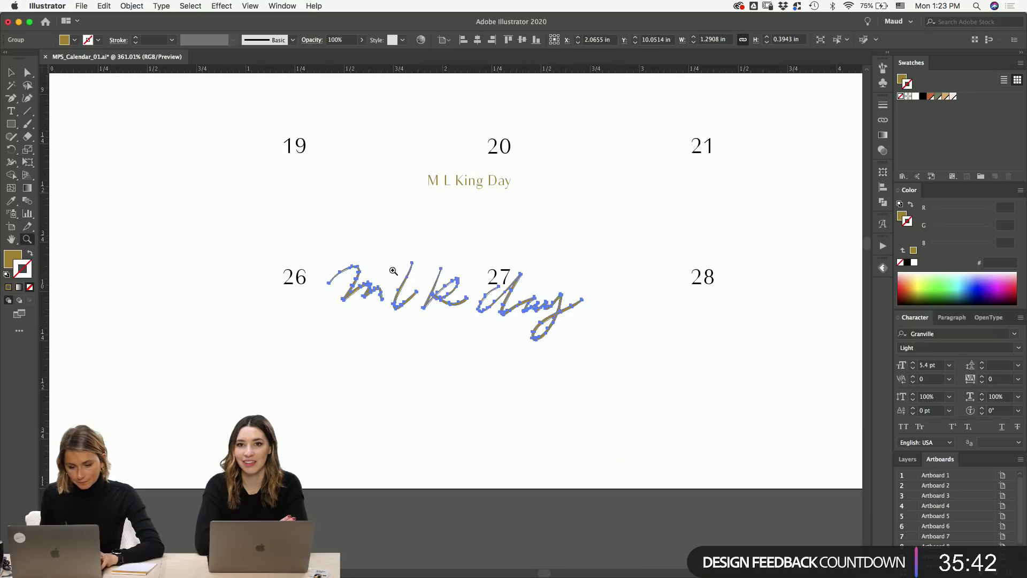
# - Shrink the mlk day lettering to about 0.61 in wide, tilt it slightly, and place it under January 20
pyautogui.click(577, 303)
pyautogui.click(577, 302)
pyautogui.moveTo(582, 301); pyautogui.dragTo(559, 298)
pyautogui.moveTo(536, 341); pyautogui.dragTo(485, 328)
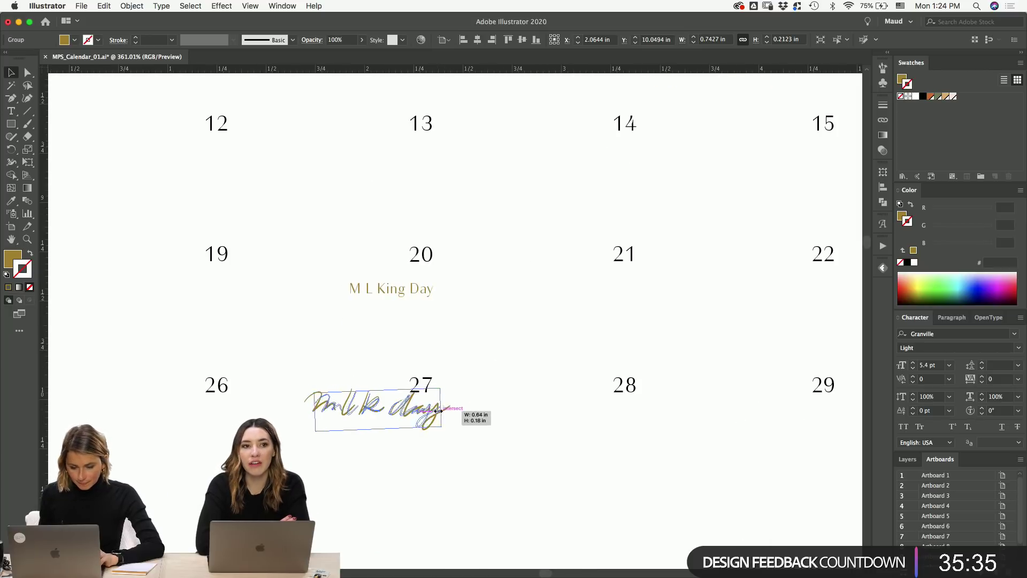
pyautogui.moveTo(427, 421); pyautogui.dragTo(433, 301)
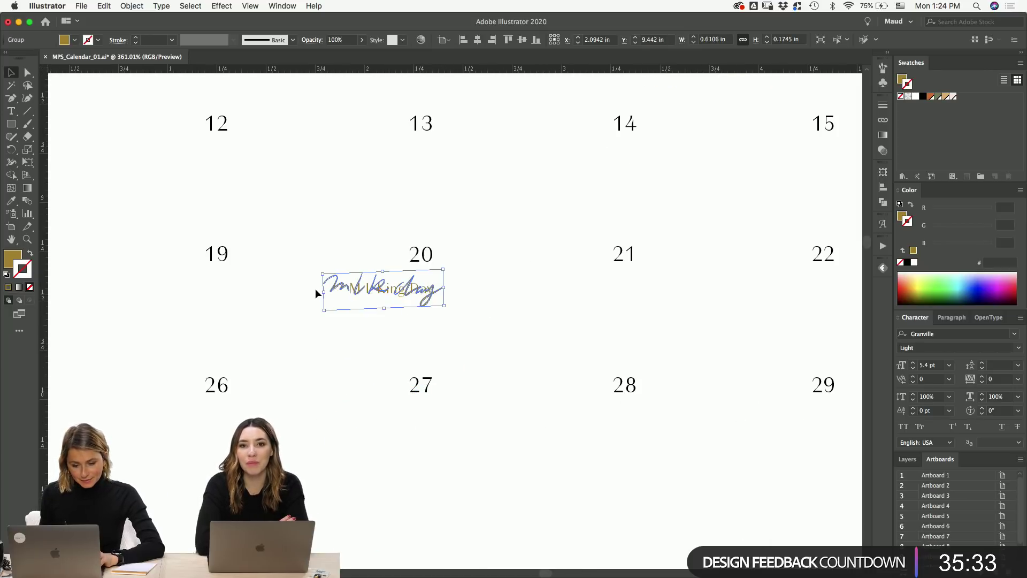
pyautogui.moveTo(319, 292); pyautogui.dragTo(330, 294)
pyautogui.moveTo(394, 289); pyautogui.dragTo(394, 289)
# - Delete the typed M L King Day label under January 20 and save the calendar
pyautogui.click(500, 266)
pyautogui.click(429, 293)
pyautogui.click(508, 232)
pyautogui.press('super+0')
pyautogui.press('super+1')
pyautogui.scroll(4, 604, 359)
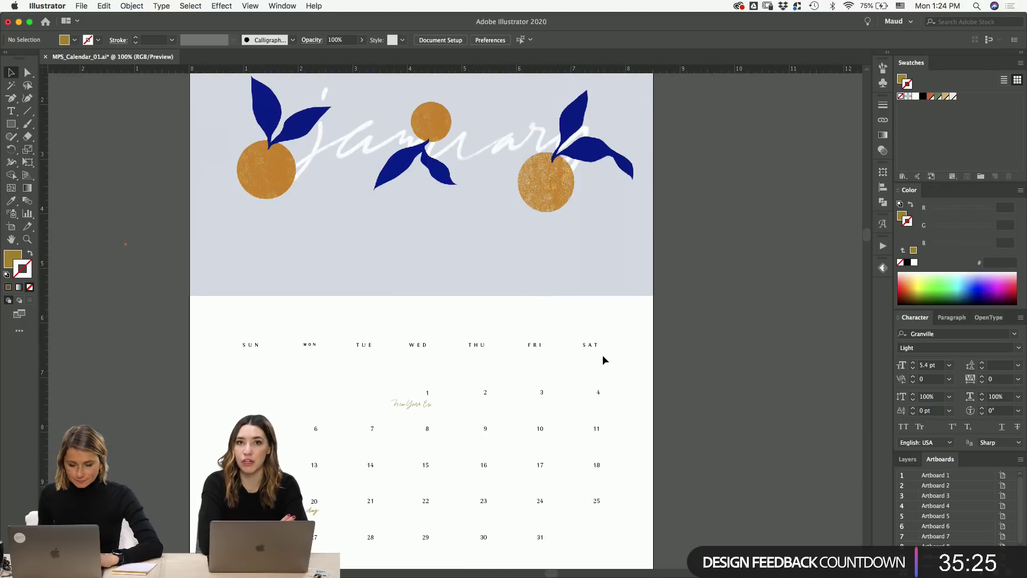
pyautogui.press('super+s')
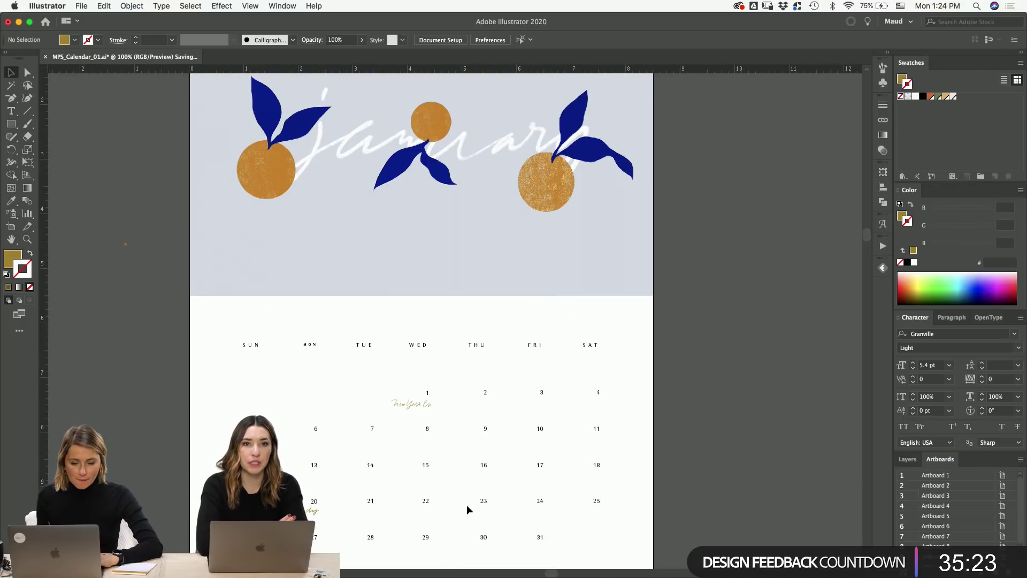
# - Switch to Photoshop and add a layer mask to the january lettering on Layer 3
pyautogui.click(430, 560)
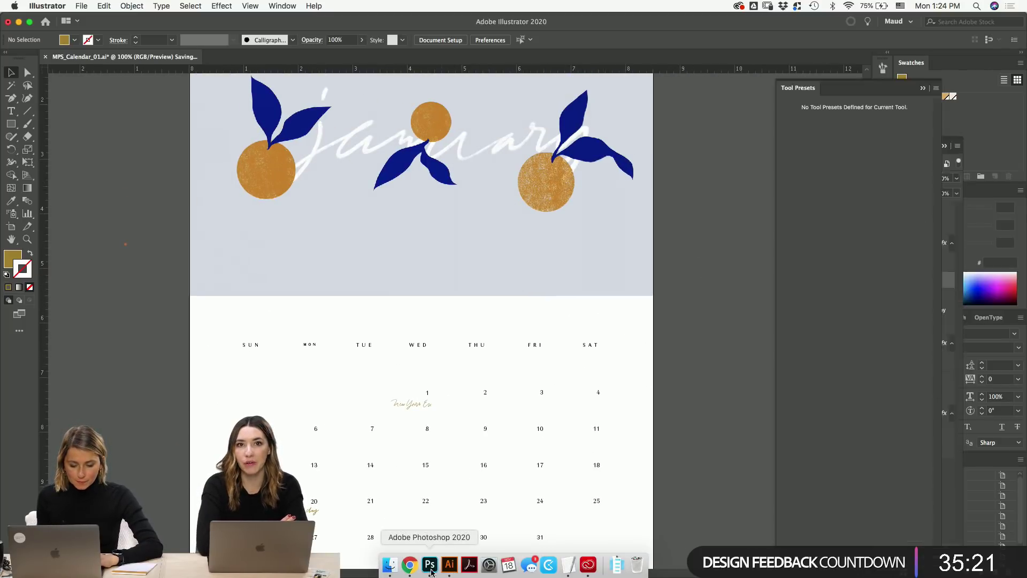
pyautogui.moveTo(347, 322); pyautogui.dragTo(341, 338)
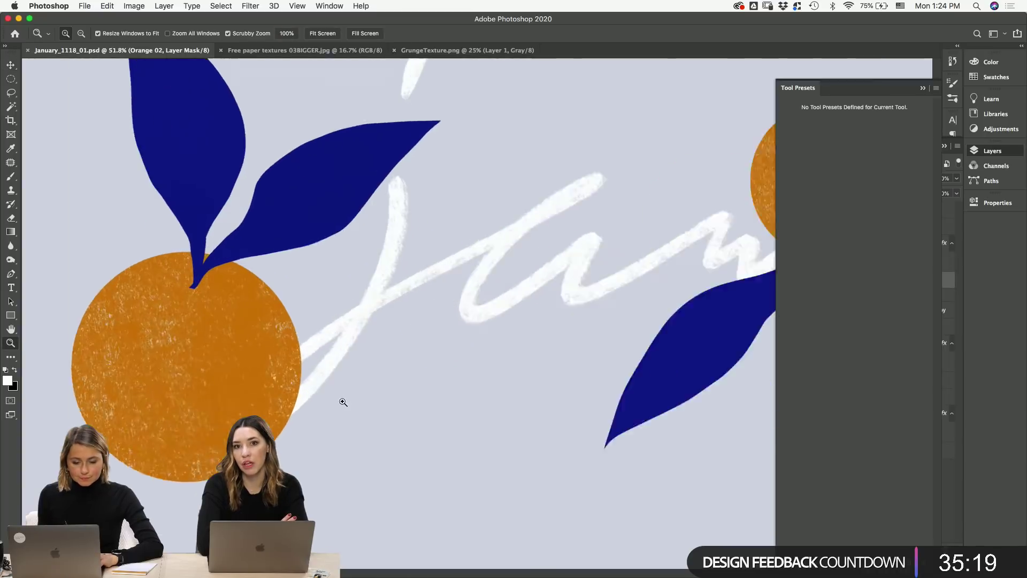
pyautogui.click(338, 337)
pyautogui.click(983, 153)
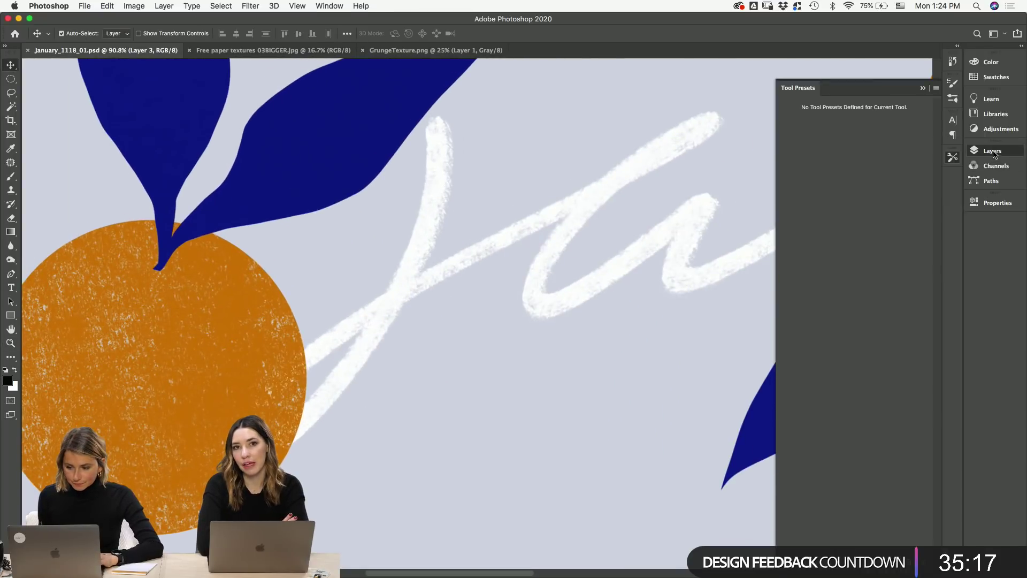
pyautogui.click(888, 549)
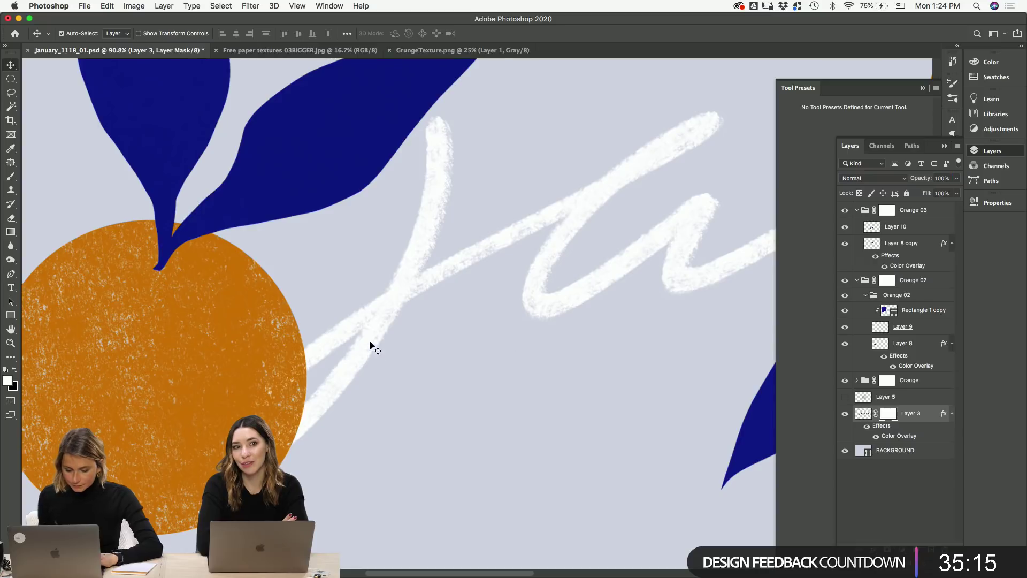
# - Try painting black on the Orange 02 group's mask where the j crosses the orange, and undo the stroke
pyautogui.press('b')
pyautogui.press('x')
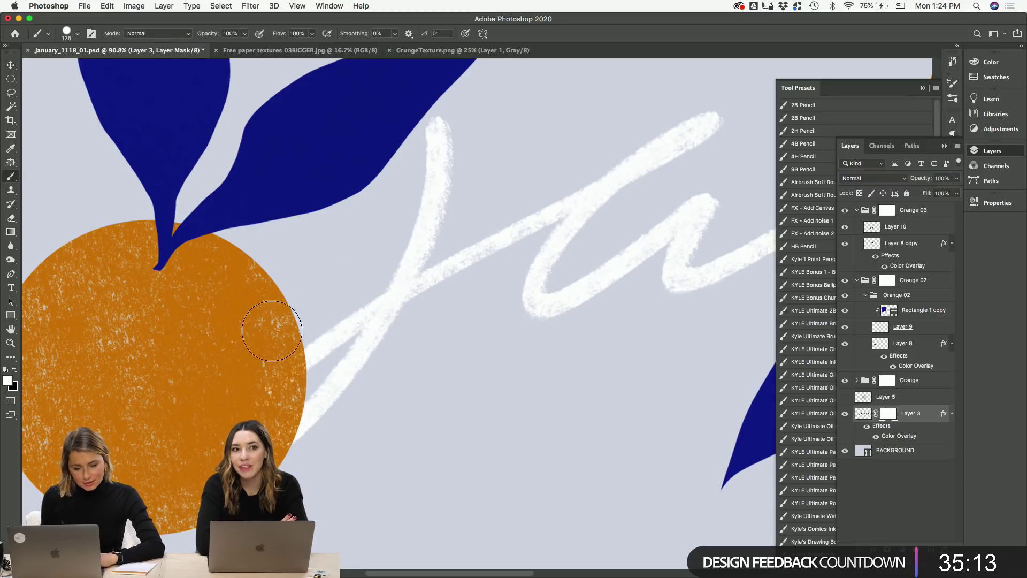
pyautogui.press('v')
pyautogui.click(252, 316)
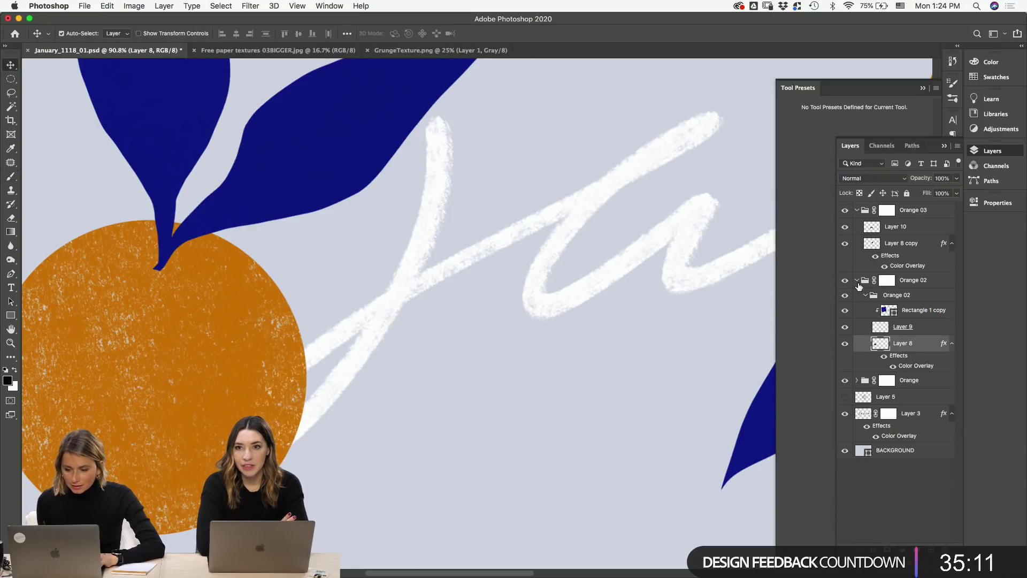
pyautogui.click(846, 281)
pyautogui.click(846, 281)
pyautogui.click(887, 280)
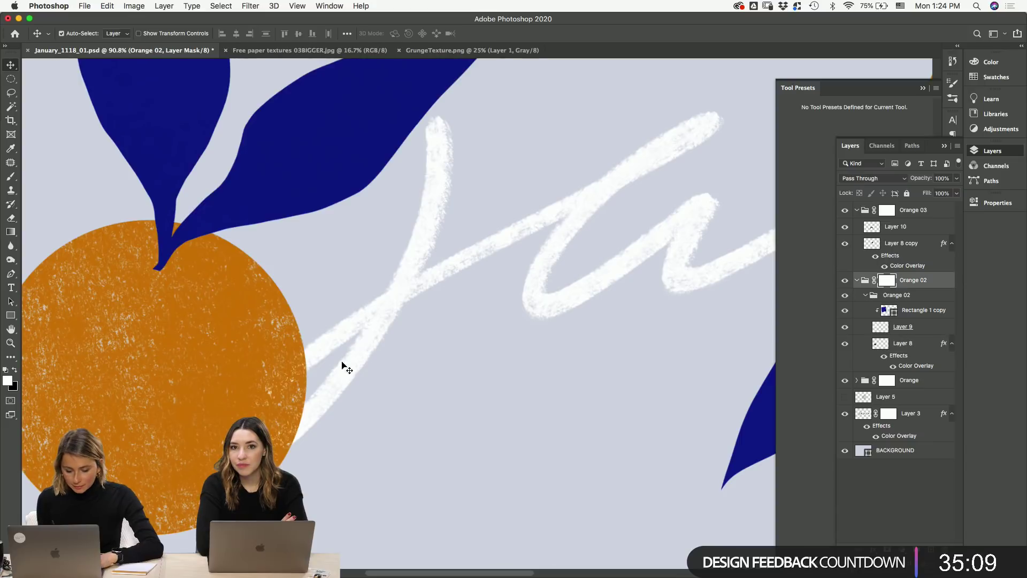
pyautogui.press('b')
pyautogui.press('x')
pyautogui.press('x')
pyautogui.moveTo(251, 350)
pyautogui.mouseDown()
pyautogui.moveTo(286, 343)
pyautogui.moveTo(280, 392)
pyautogui.mouseUp()
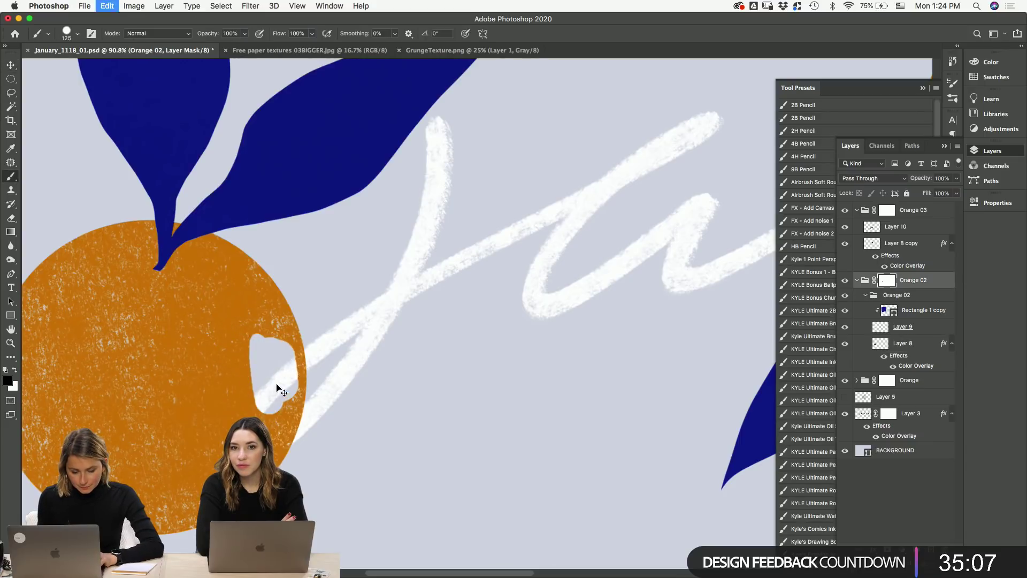
pyautogui.hotkey('ctrl', 'z')
pyautogui.press('v')
# - Load the january lettering of Layer 3 as a selection and limit it to the tail of the j around the first orange
pyautogui.click(374, 325)
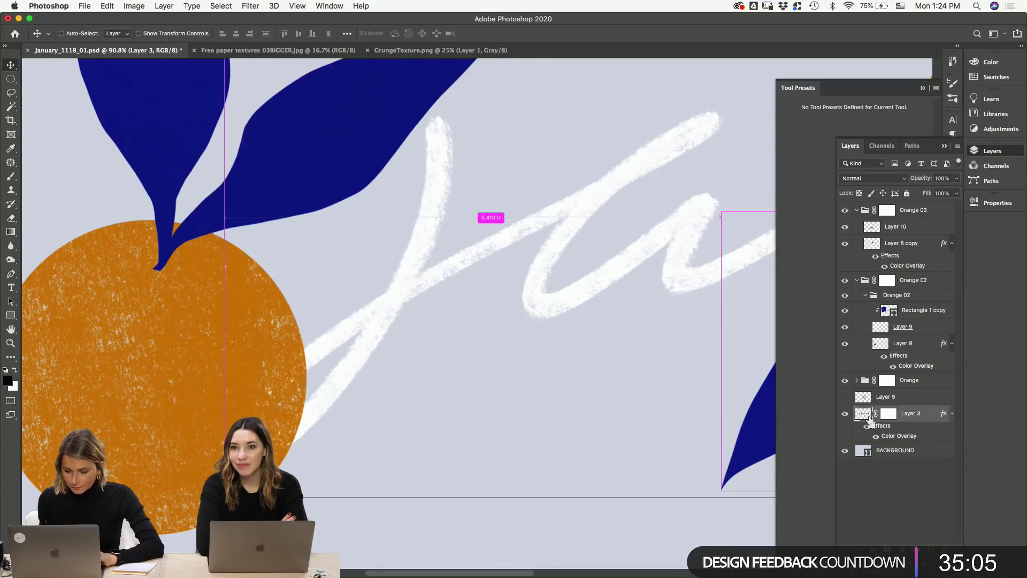
pyautogui.press('m')
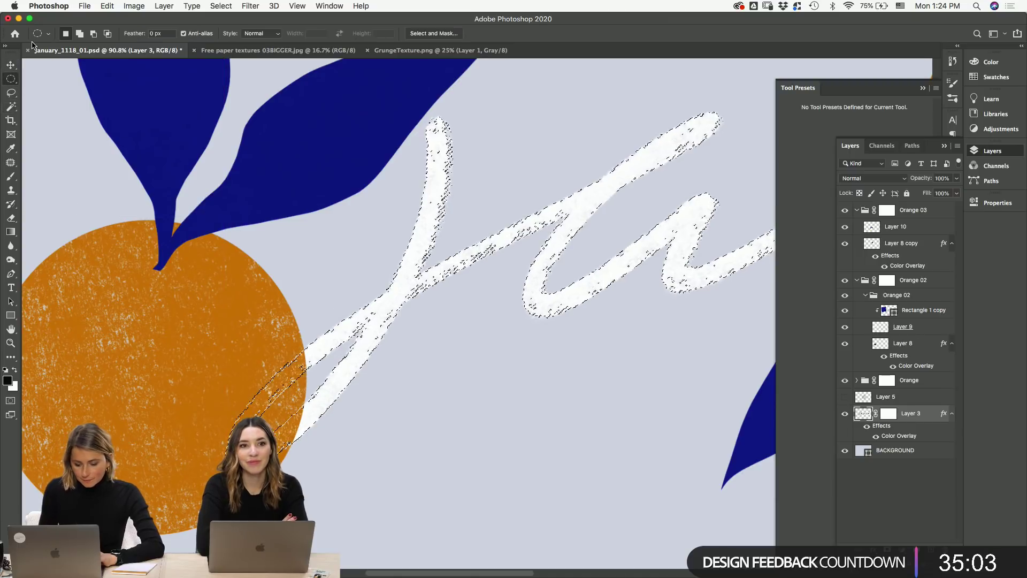
pyautogui.press('super+minus')
pyautogui.press('super+minus')
pyautogui.press('super+minus')
pyautogui.moveTo(11, 78); pyautogui.dragTo(43, 84)
pyautogui.hscroll(5, 90, 98)
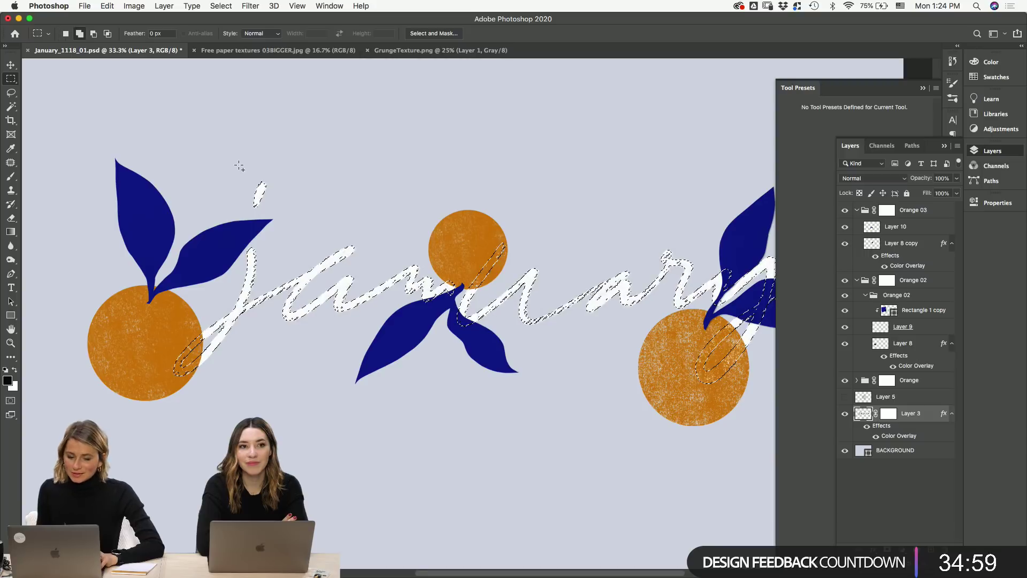
pyautogui.press('super+minus')
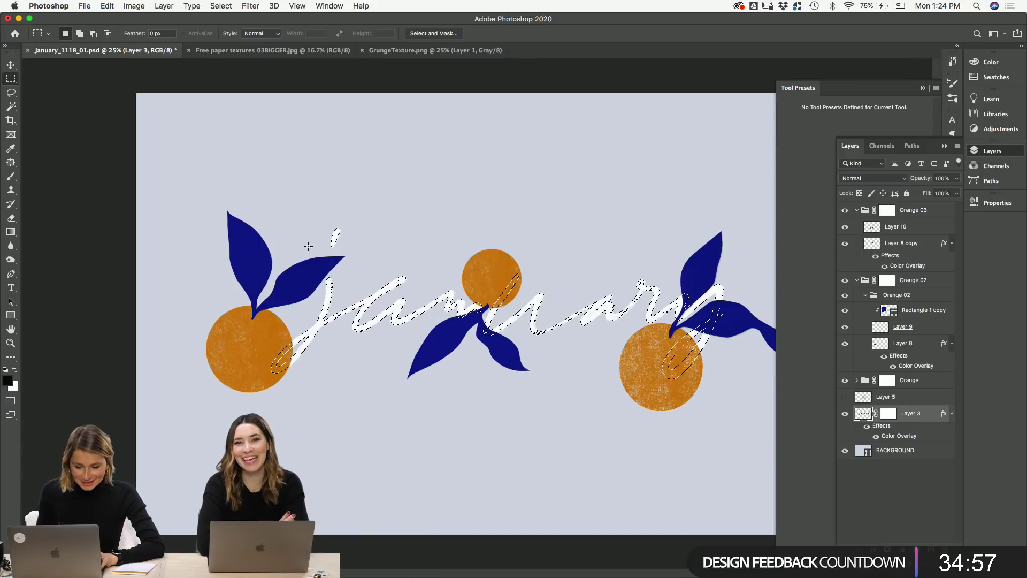
pyautogui.moveTo(321, 234); pyautogui.dragTo(776, 437)
pyautogui.press('z')
pyautogui.moveTo(292, 340); pyautogui.dragTo(408, 428)
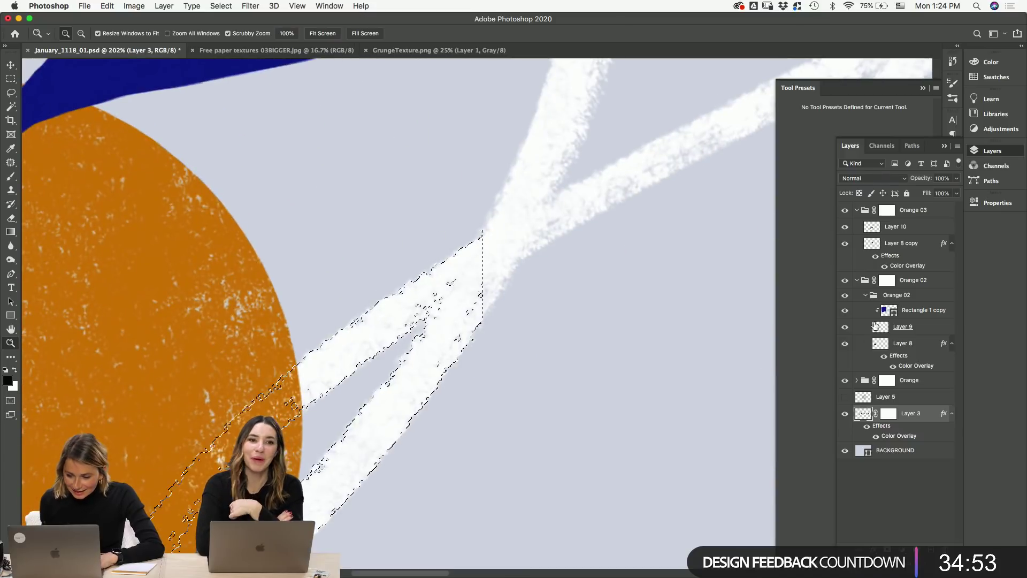
# - Fill the selected j tail with black on the Orange 02 group's layer mask and deselect
pyautogui.click(845, 279)
pyautogui.click(845, 280)
pyautogui.click(921, 278)
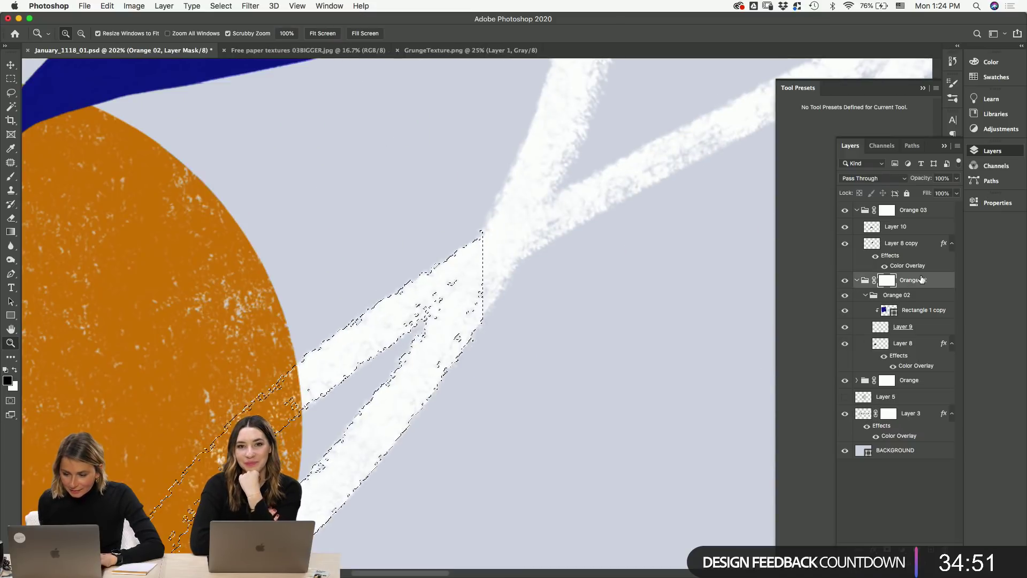
pyautogui.click(107, 6)
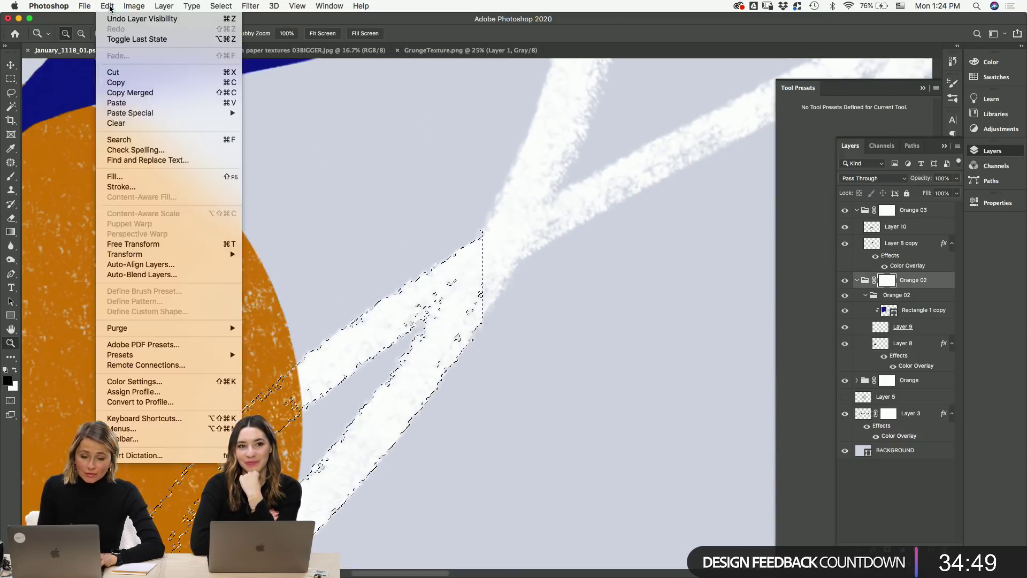
pyautogui.click(115, 176)
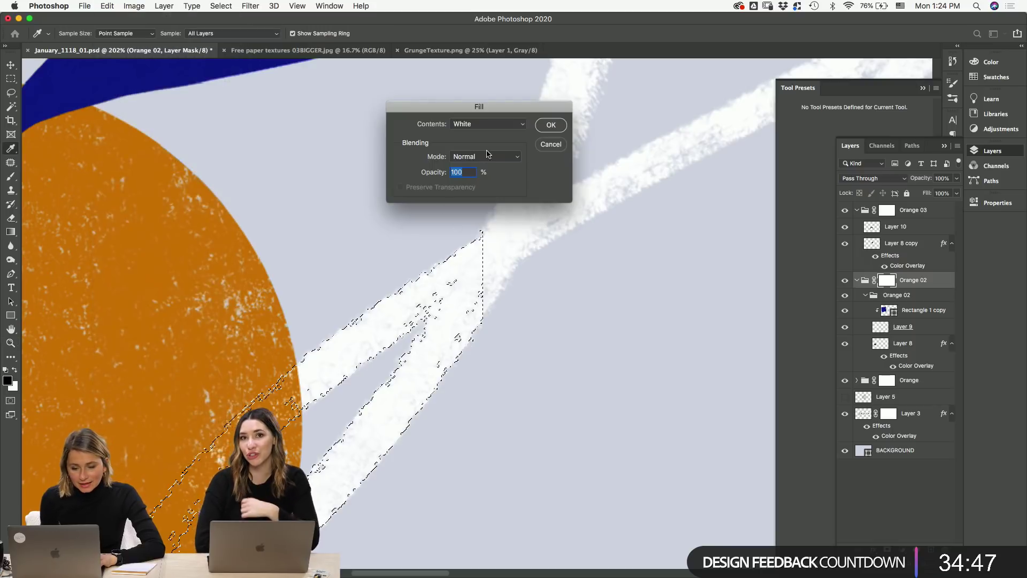
pyautogui.click(496, 125)
pyautogui.click(496, 124)
pyautogui.click(551, 124)
pyautogui.press('v')
pyautogui.hotkey('ctrl', 'd')
pyautogui.hotkey('ctrl', '0')
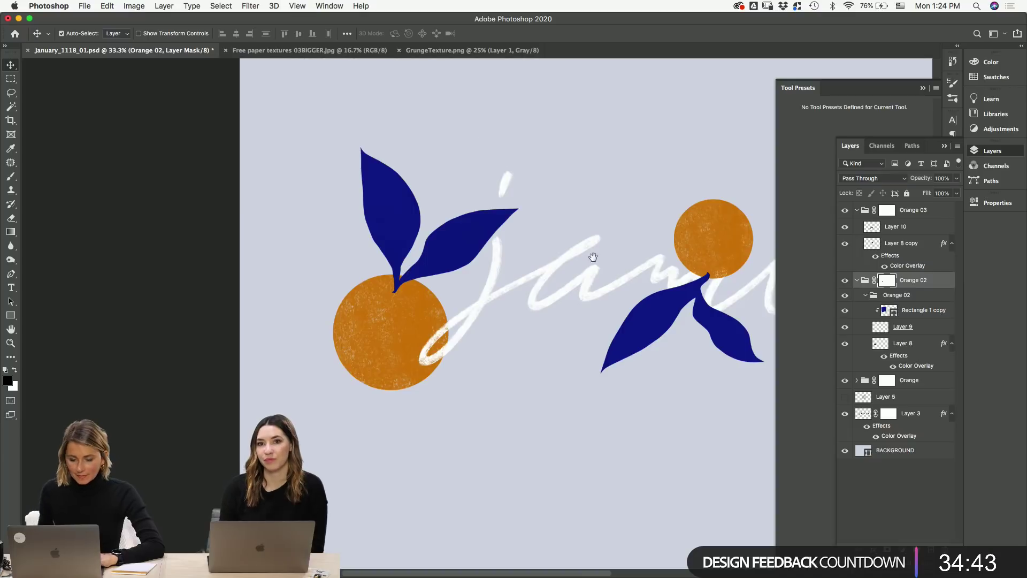
# - Load the january lettering of Layer 3 as a selection for the middle orange
pyautogui.scroll(10, 402, 294)
pyautogui.click(350, 415)
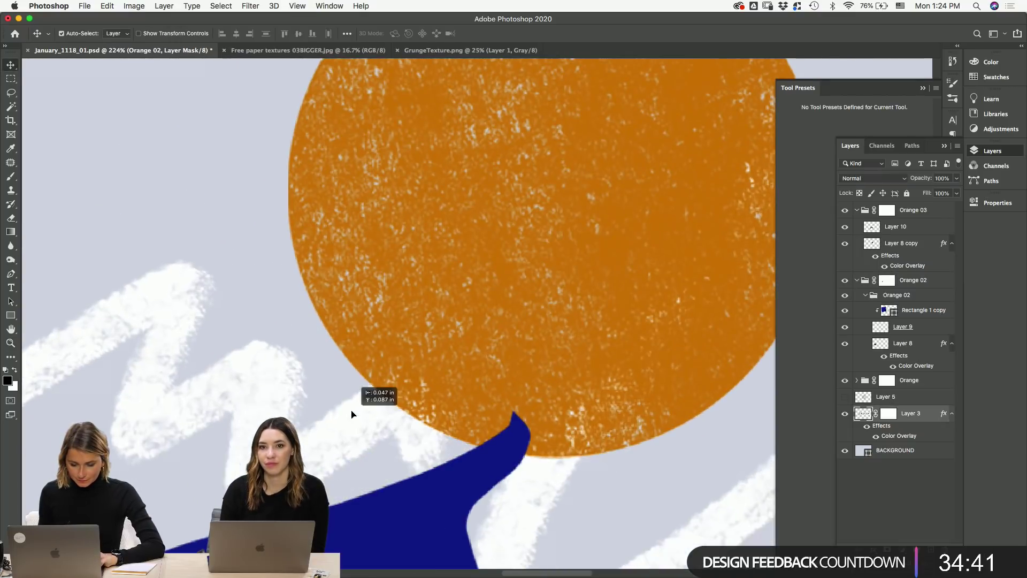
pyautogui.scroll(-10, 370, 440)
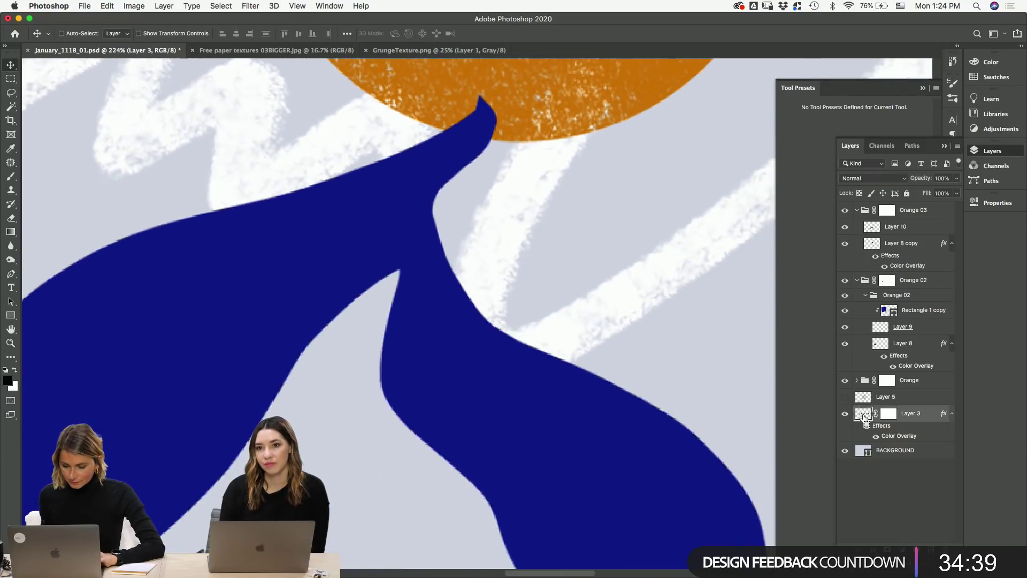
pyautogui.keyDown('super'); pyautogui.click(862, 416); pyautogui.keyUp('super')
pyautogui.press('super+1')
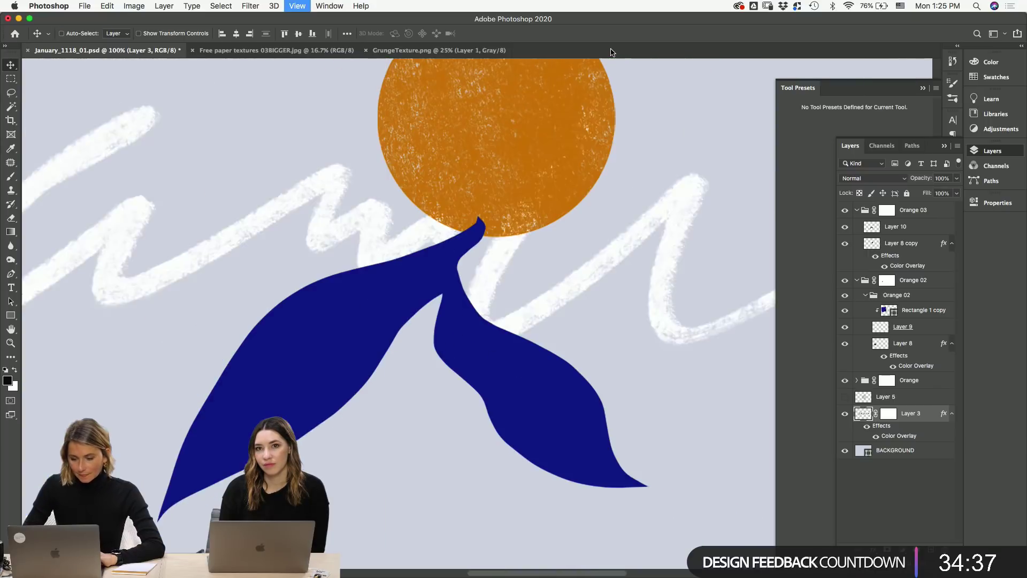
pyautogui.press('super+minus')
pyautogui.press('super+minus')
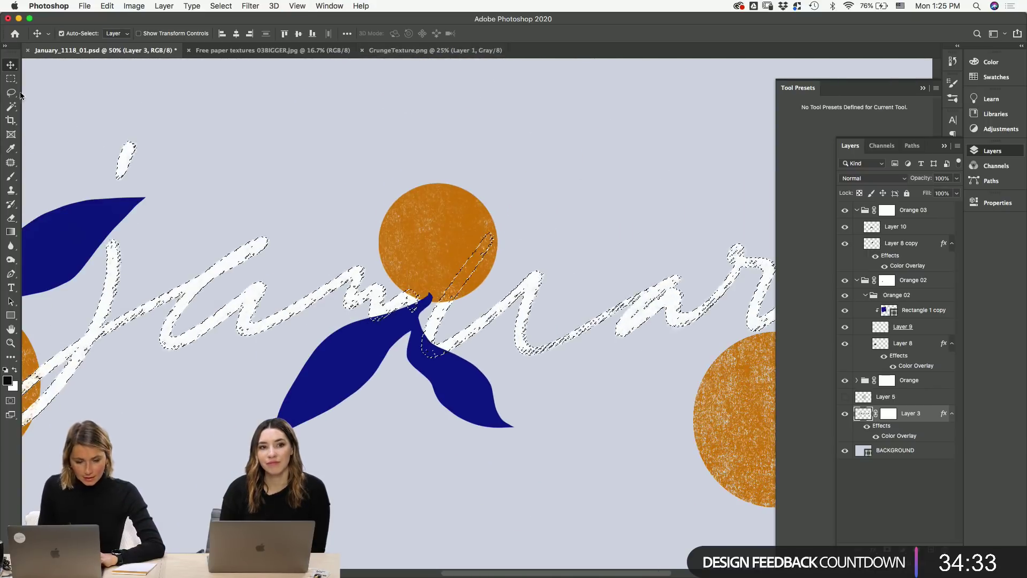
# - Subtract everything from the lettering selection except the u stroke crossing the middle orange and its leaf
pyautogui.press('m')
pyautogui.press('super+minus')
pyautogui.moveTo(69, 147); pyautogui.dragTo(415, 472)
pyautogui.moveTo(403, 285); pyautogui.dragTo(444, 316)
pyautogui.moveTo(496, 285); pyautogui.dragTo(609, 343)
pyautogui.moveTo(701, 218); pyautogui.dragTo(252, 221)
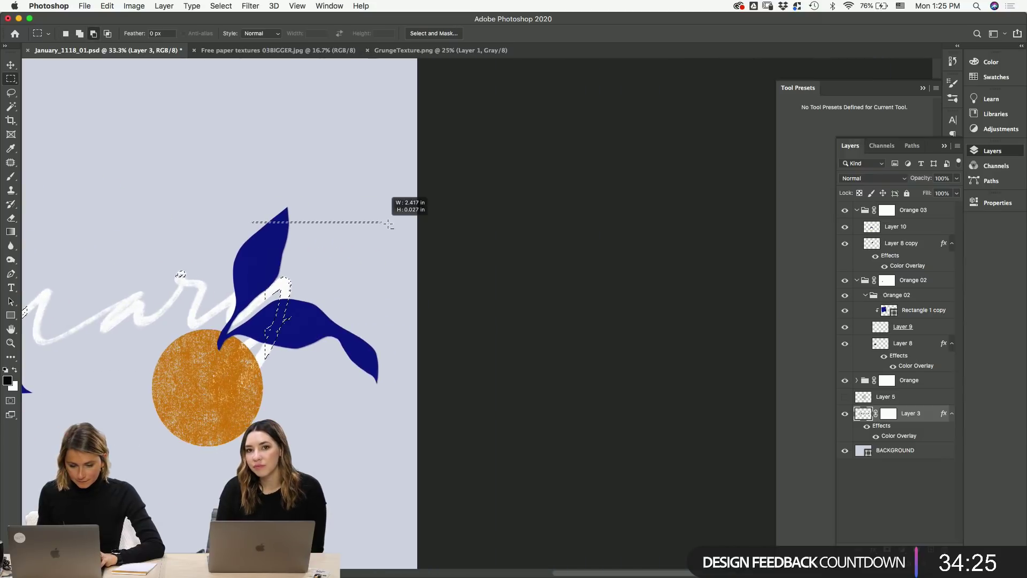
pyautogui.moveTo(248, 408); pyautogui.dragTo(584, 408)
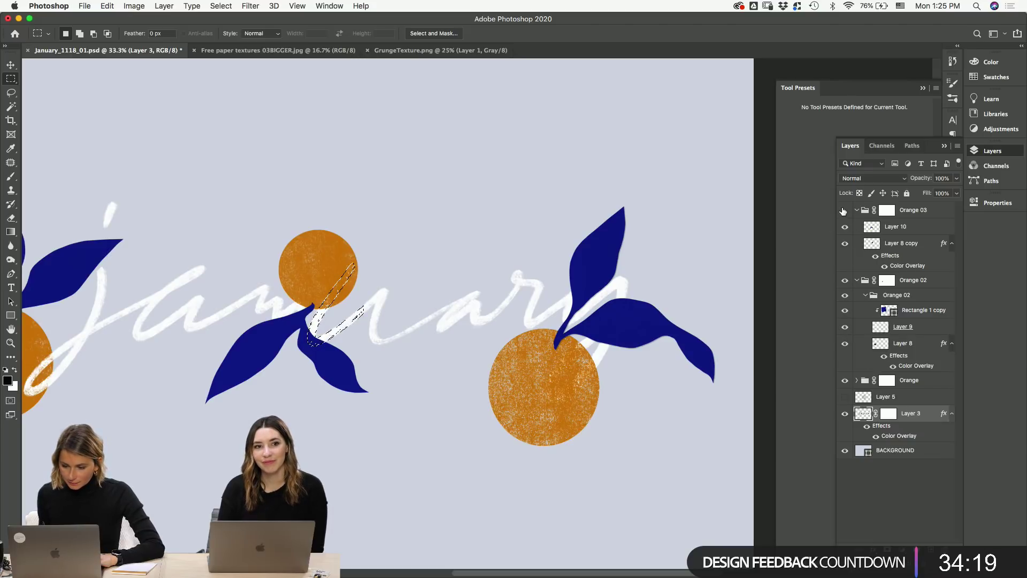
# - Fill the selected u stroke with black on the Orange 03 group's layer mask and deselect
pyautogui.click(886, 209)
pyautogui.click(107, 6)
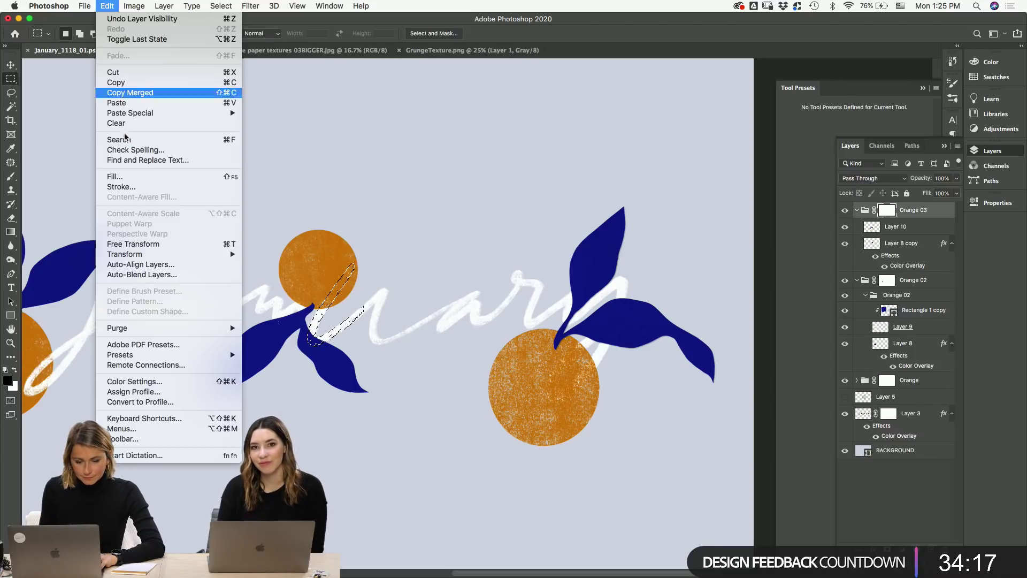
pyautogui.click(115, 176)
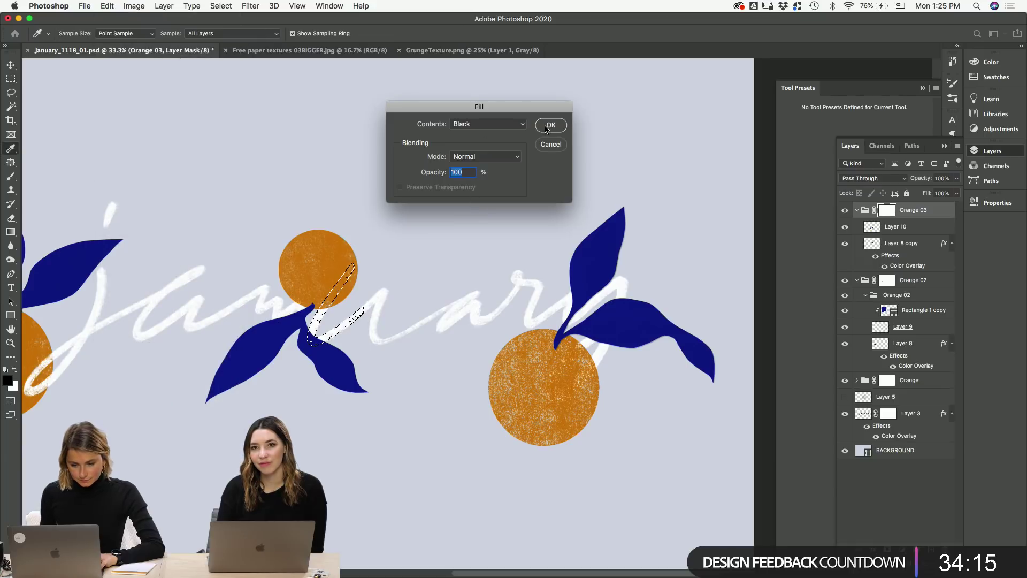
pyautogui.click(549, 126)
pyautogui.press('super+d')
pyautogui.press('v')
# - Examine where the letter y crosses the large orange at the end of january and its two leaves
pyautogui.moveTo(527, 341); pyautogui.dragTo(436, 293)
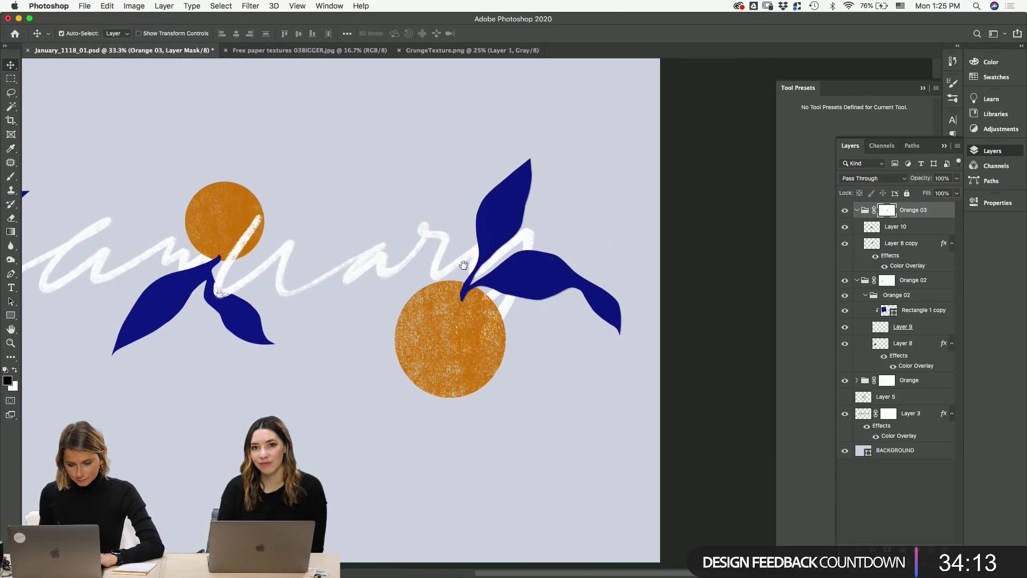
pyautogui.scroll(5, 470, 289)
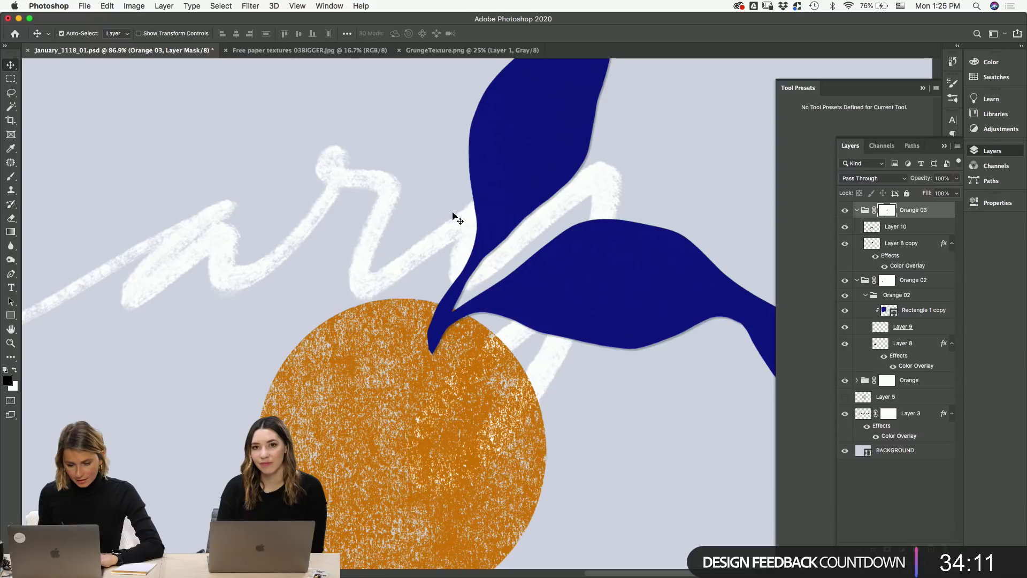
pyautogui.click(528, 187)
pyautogui.hscroll(5, 481, 267)
pyautogui.scroll(-2, 482, 267)
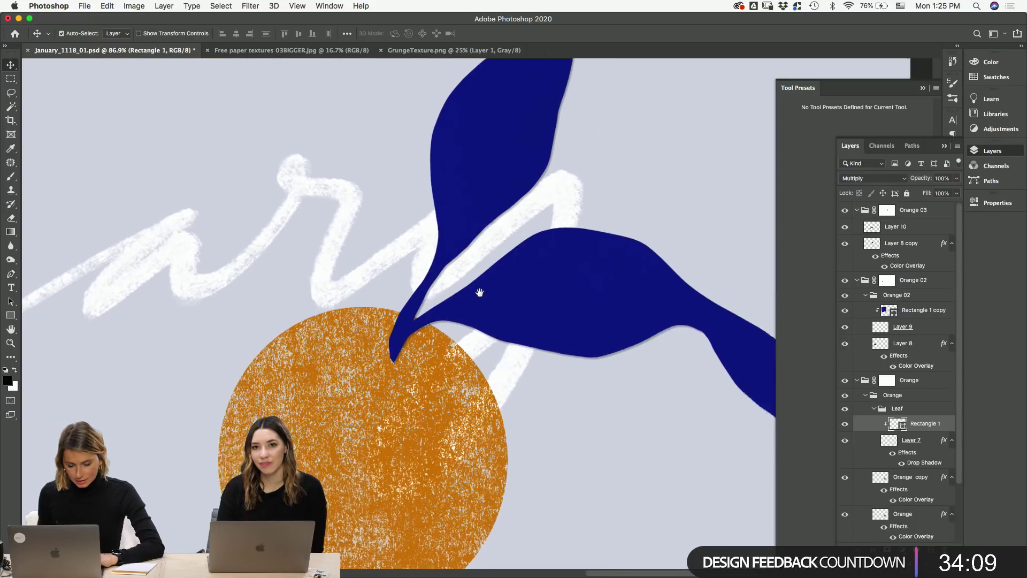
pyautogui.click(451, 355)
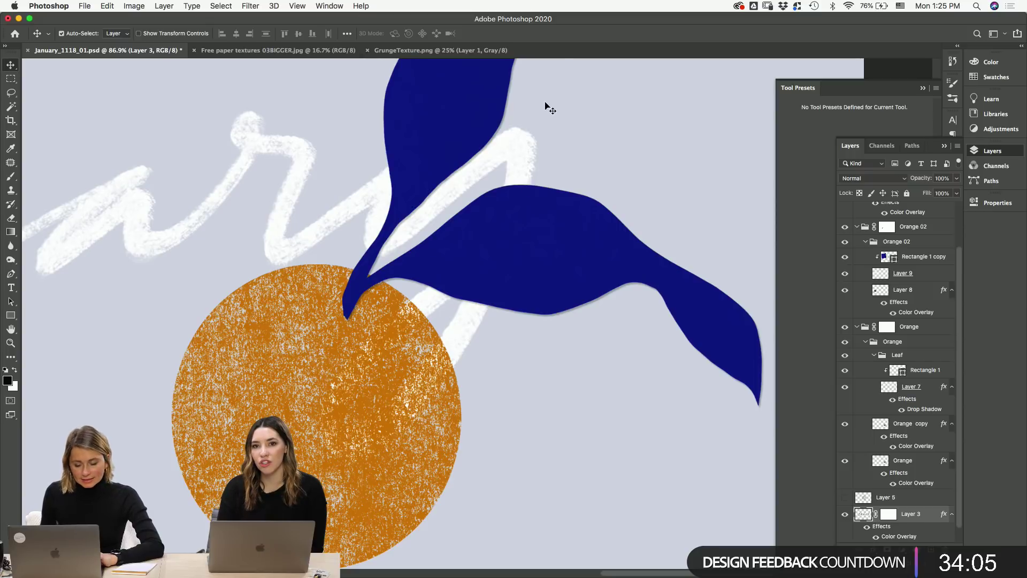
pyautogui.scroll(-6, 532, 163)
pyautogui.hscroll(-6, 644, 260)
pyautogui.moveTo(639, 259); pyautogui.dragTo(586, 363)
pyautogui.press('z')
pyautogui.scroll(4, 505, 326)
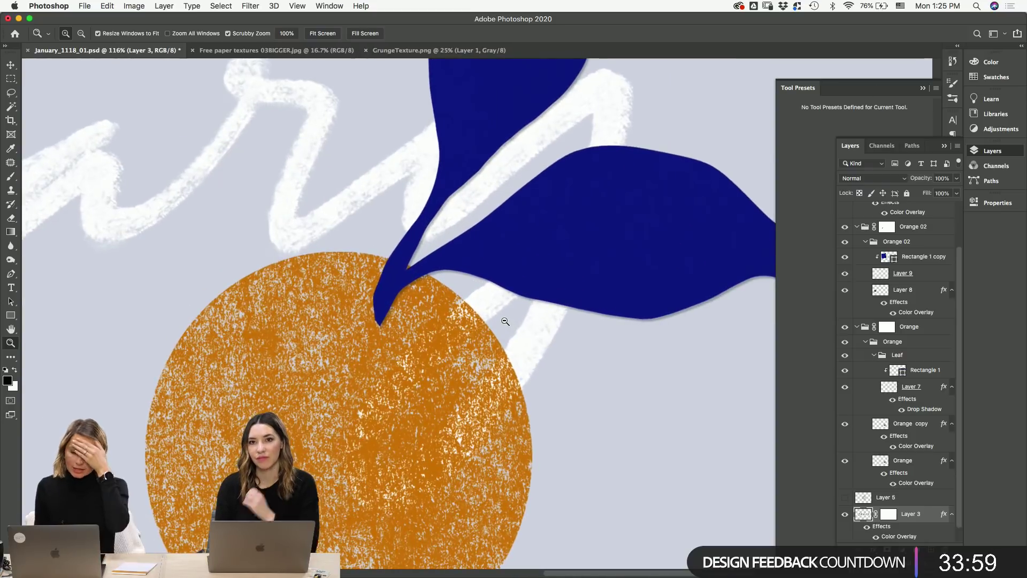
pyautogui.moveTo(505, 321); pyautogui.dragTo(495, 324)
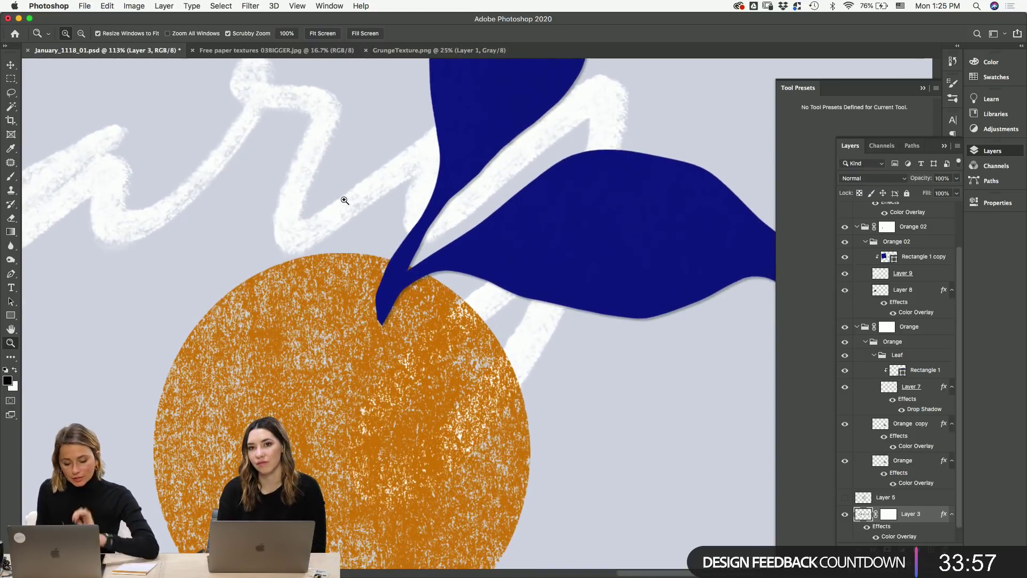
pyautogui.press('v')
# - View the Orange 02 group's layer mask on its own and return to the full artwork
pyautogui.keyDown('alt'); pyautogui.click(887, 228); pyautogui.keyUp('alt')
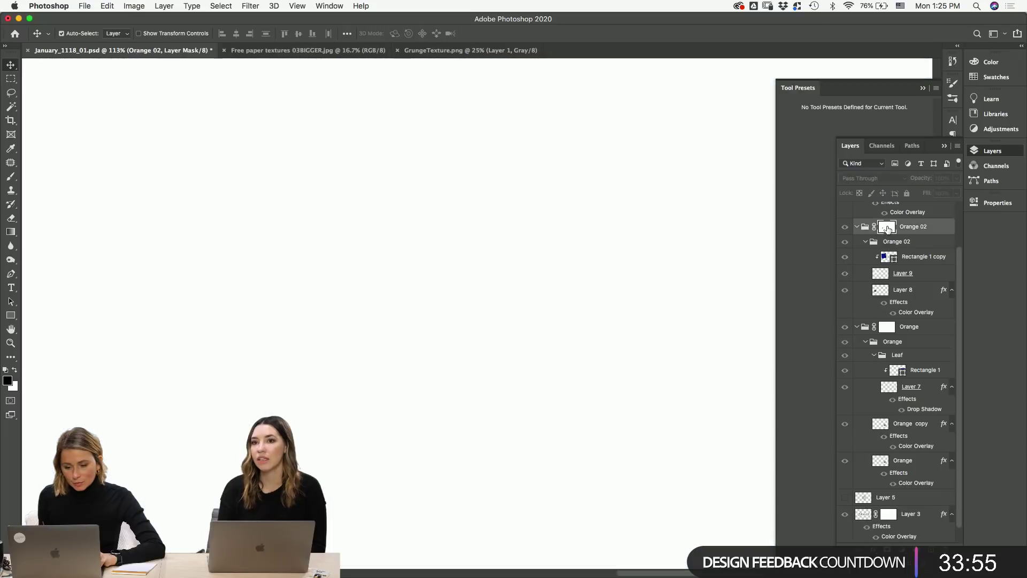
pyautogui.keyDown('alt'); pyautogui.click(888, 228); pyautogui.keyUp('alt')
pyautogui.press('super+minus')
pyautogui.press('super+minus')
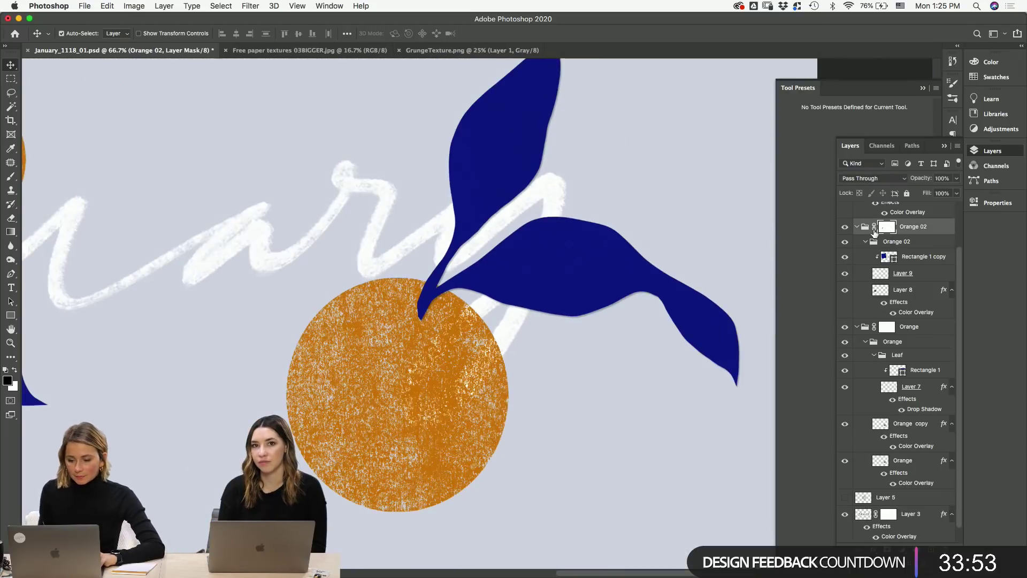
# - Load the january lettering of Layer 3 as a selection for the orange beneath the y
pyautogui.click(500, 337)
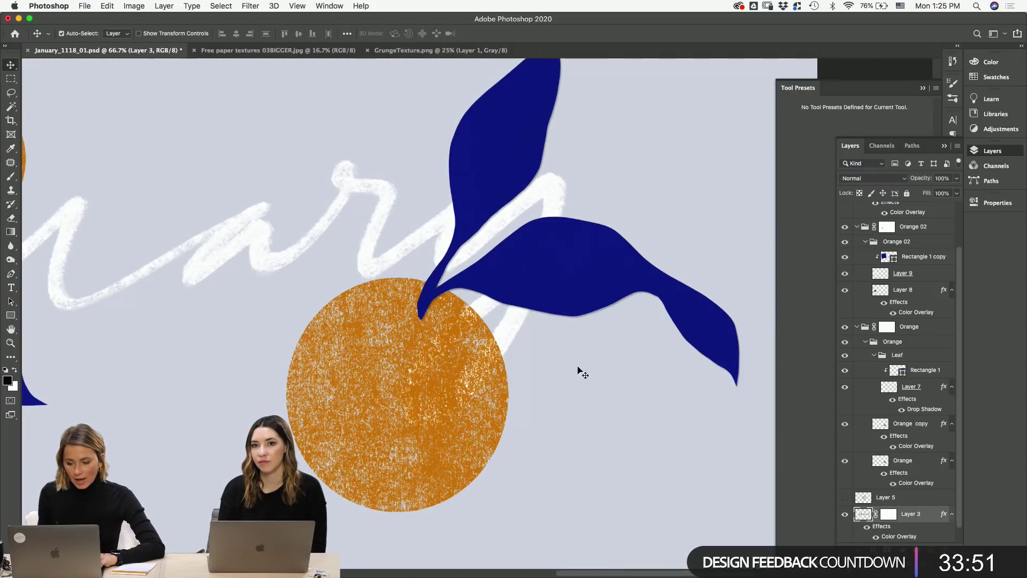
pyautogui.click(845, 514)
pyautogui.click(846, 514)
pyautogui.keyDown('super'); pyautogui.click(862, 514); pyautogui.keyUp('super')
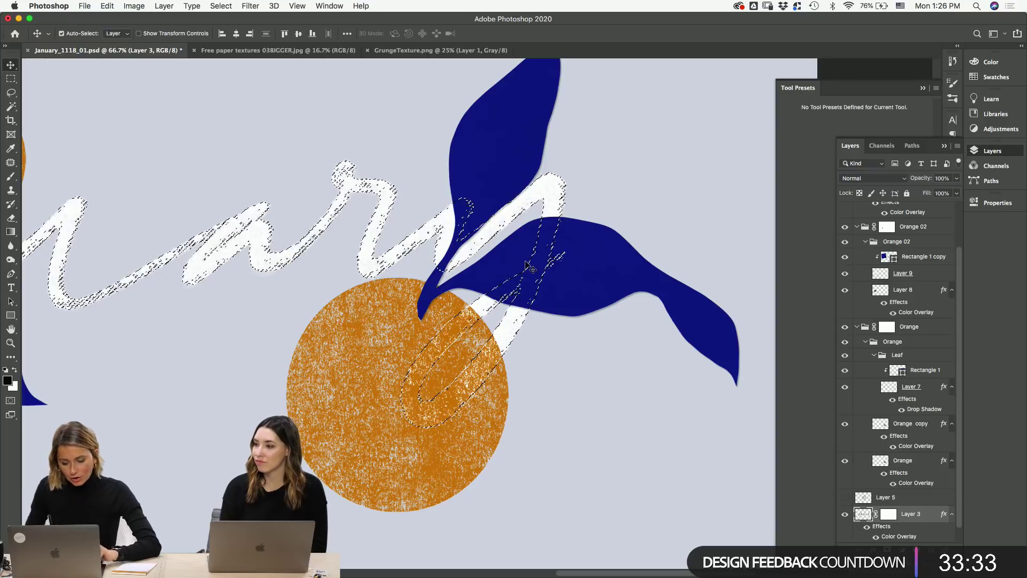
# - Subtract everything from the lettering selection except the y's lower loop crossing the orange
pyautogui.press('super+minus')
pyautogui.press('super+minus')
pyautogui.click(10, 78)
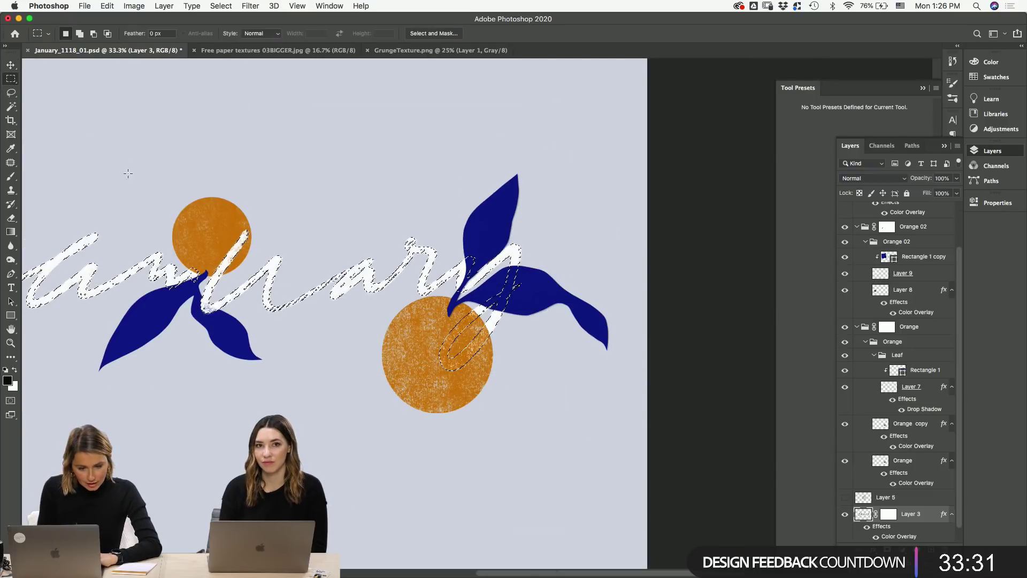
pyautogui.press('super+minus')
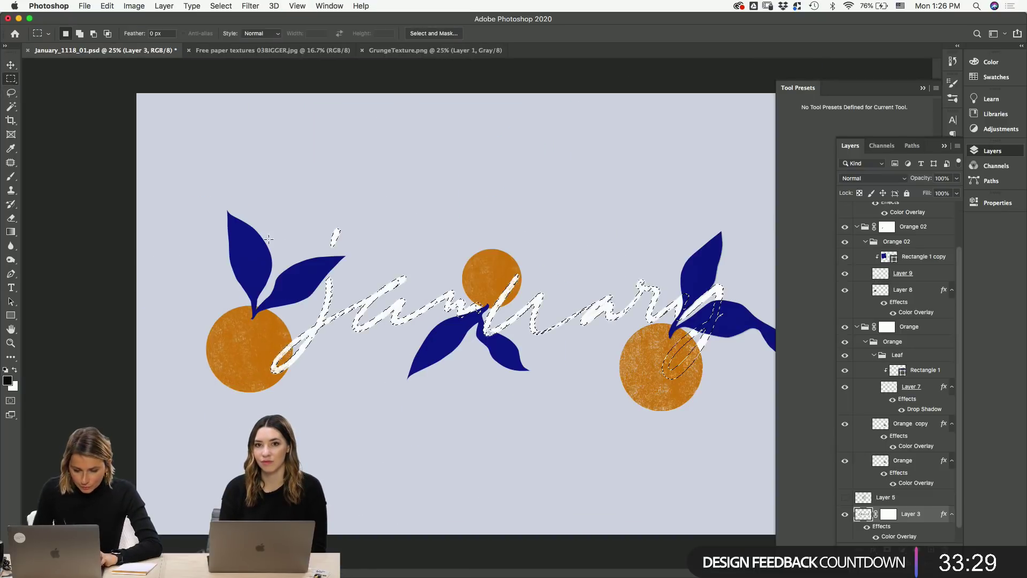
pyautogui.moveTo(223, 196); pyautogui.dragTo(615, 416)
pyautogui.moveTo(607, 232); pyautogui.dragTo(728, 338)
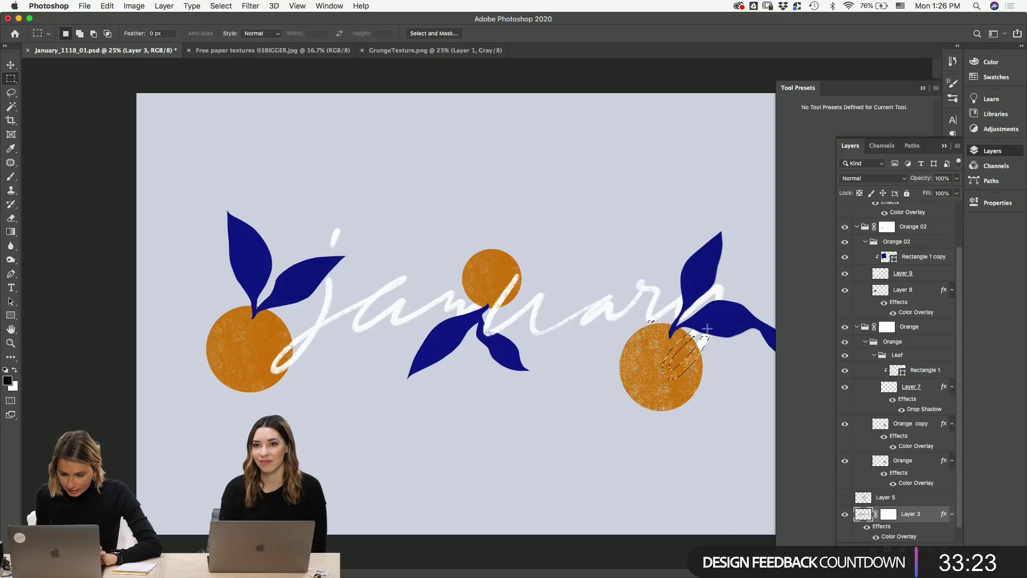
pyautogui.moveTo(483, 313); pyautogui.dragTo(668, 327)
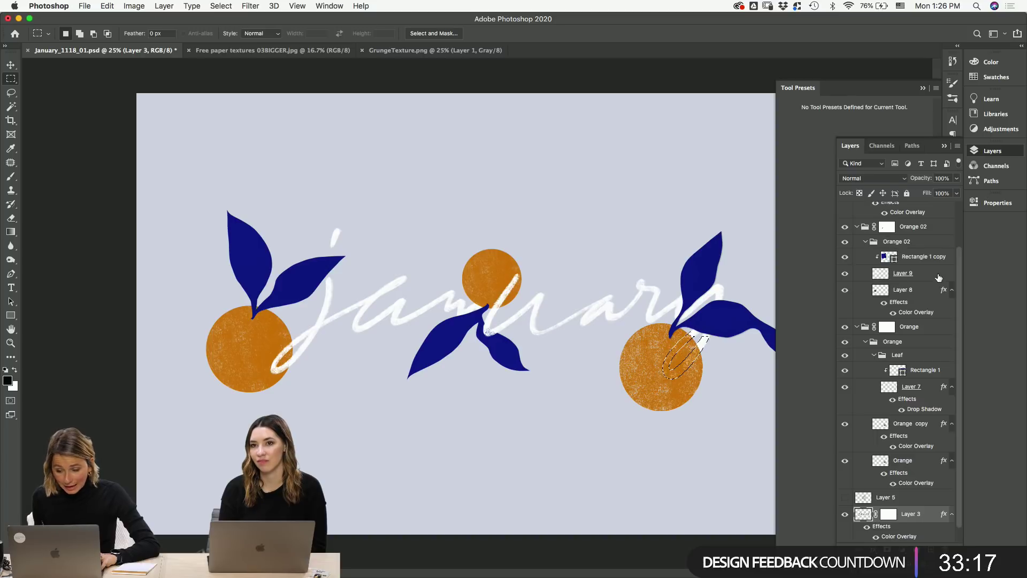
# - Fill the selected y loop with black on the Orange group's layer mask, deselect, and save the document
pyautogui.scroll(-2, 961, 258)
pyautogui.click(886, 314)
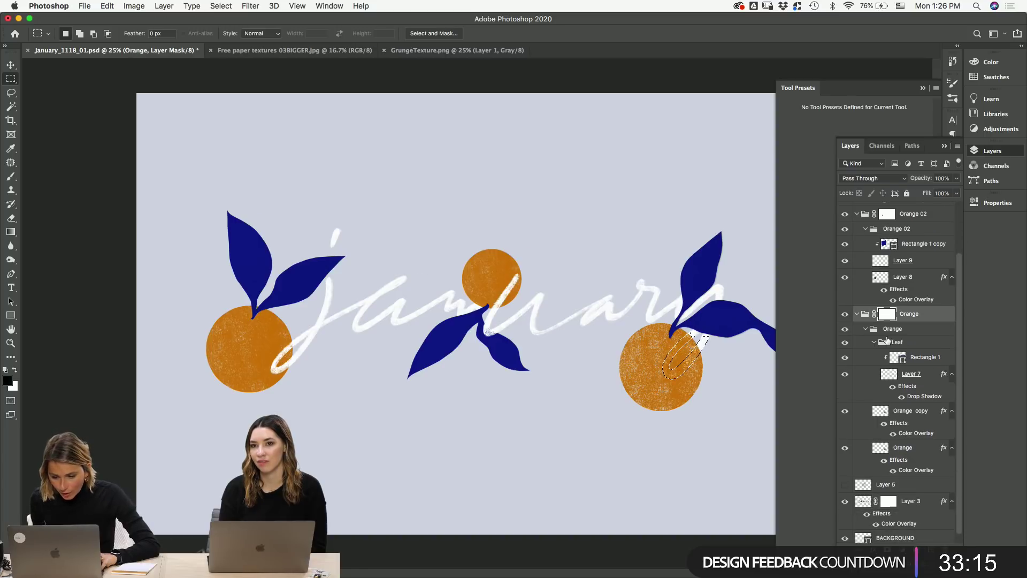
pyautogui.click(107, 6)
pyautogui.click(120, 186)
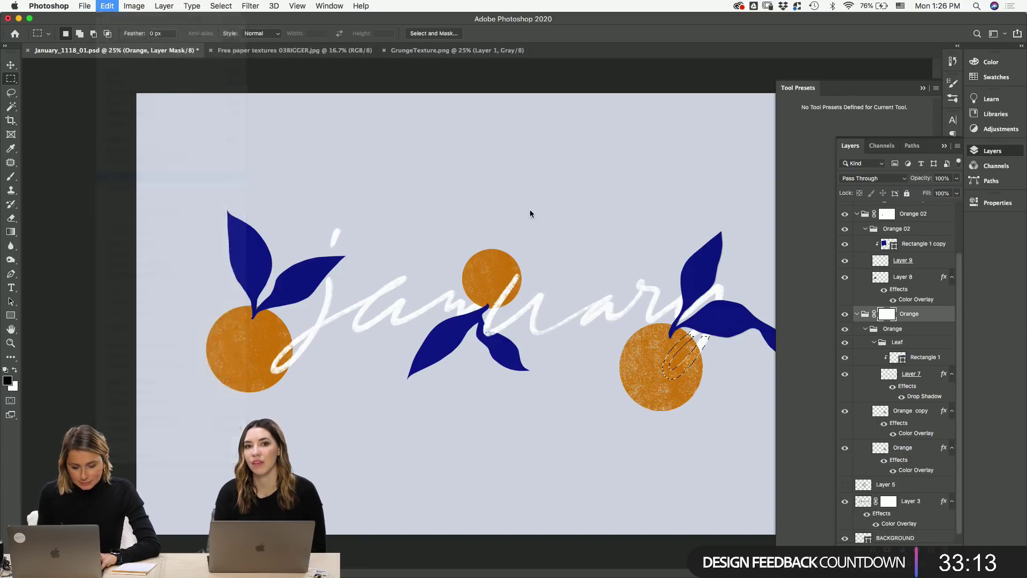
pyautogui.click(556, 126)
pyautogui.press('super+d')
pyautogui.press('v')
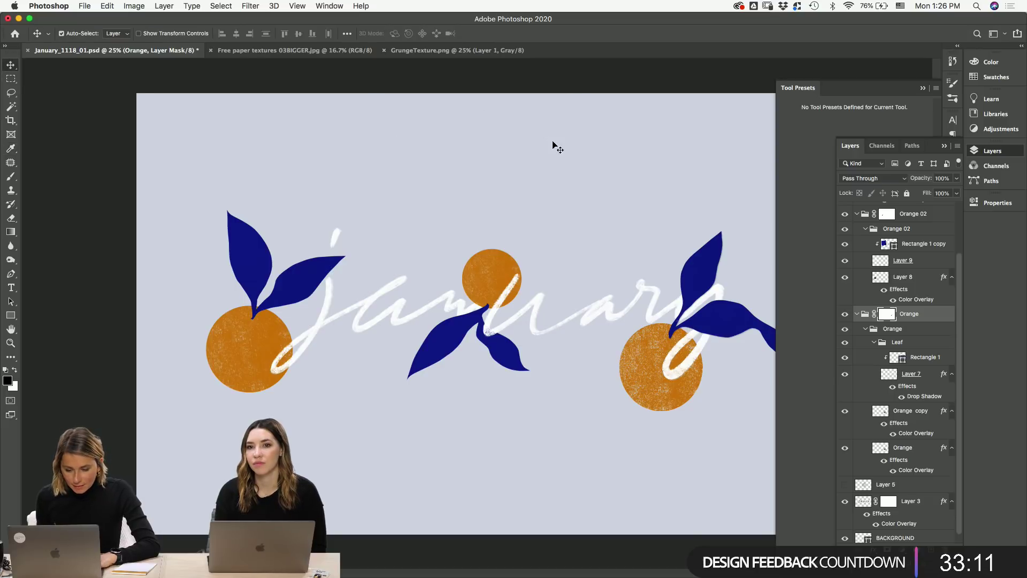
pyautogui.press('super+s')
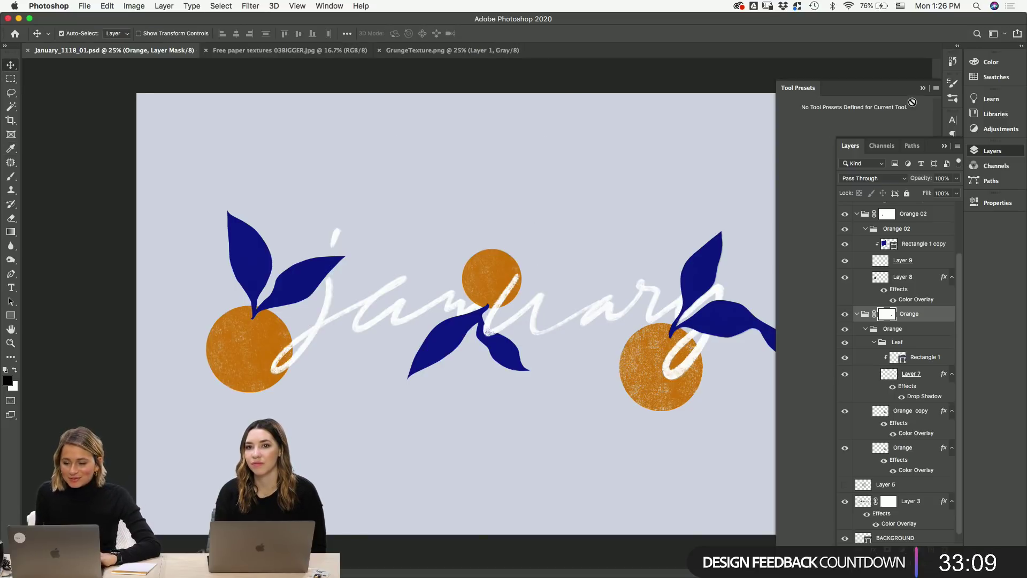
# - Compare the leaves of the middle orange with the shadowed leaves of the orange beneath the y
pyautogui.click(454, 350)
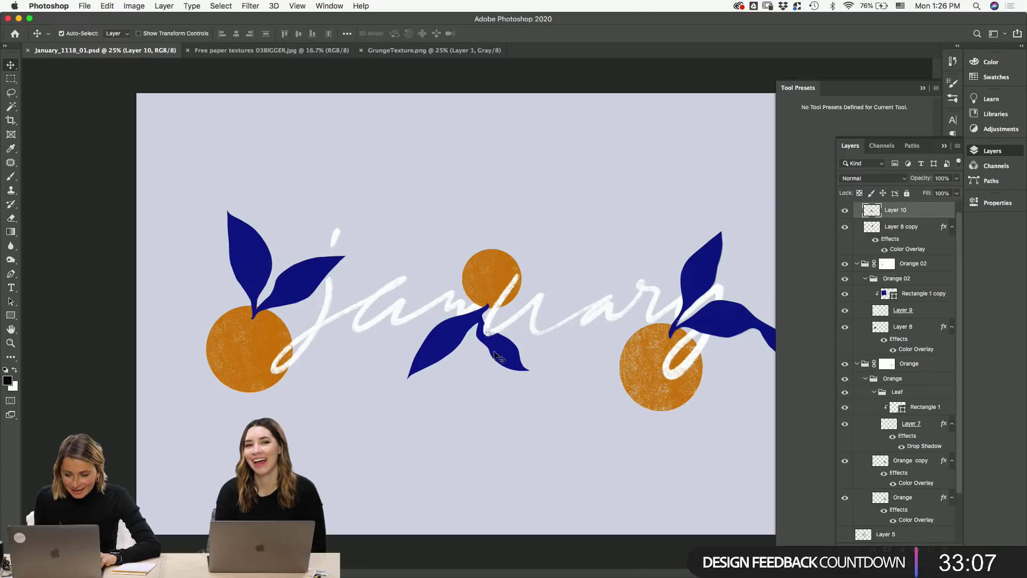
pyautogui.click(688, 283)
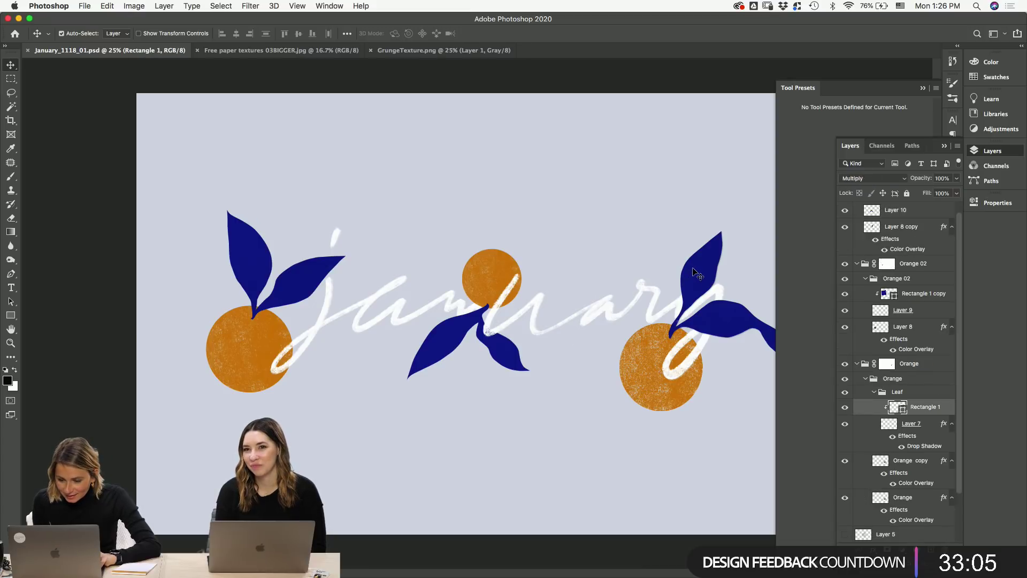
pyautogui.moveTo(920, 446); pyautogui.dragTo(899, 237)
pyautogui.press('z')
pyautogui.moveTo(337, 350); pyautogui.dragTo(367, 371)
pyautogui.moveTo(493, 367)
pyautogui.mouseDown()
pyautogui.moveTo(447, 331)
pyautogui.moveTo(259, 310)
pyautogui.mouseUp()
pyautogui.moveTo(618, 284)
pyautogui.mouseDown()
pyautogui.moveTo(460, 318)
pyautogui.moveTo(784, 337)
pyautogui.mouseUp()
pyautogui.press('super+z')
pyautogui.moveTo(204, 297); pyautogui.dragTo(479, 300)
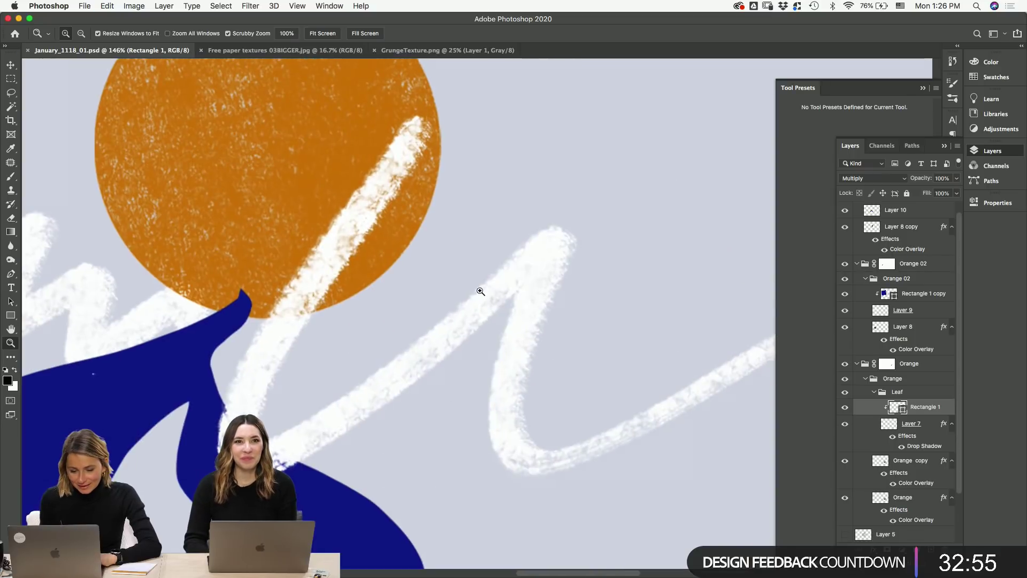
pyautogui.press('super+minus')
pyautogui.press('super+minus')
pyautogui.hscroll(8, 626, 226)
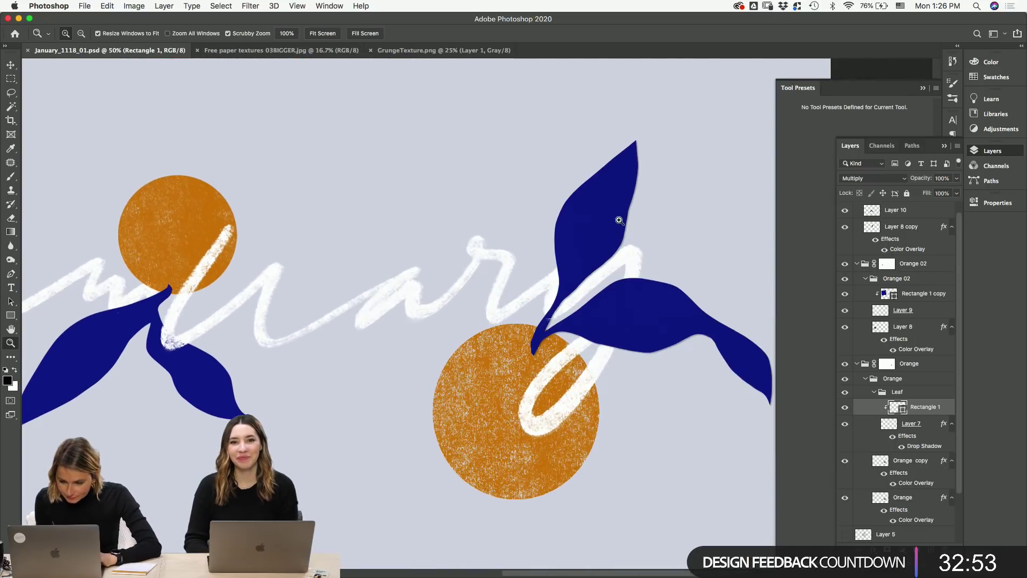
# - Copy the Drop Shadow effect from Layer 7 to Layer 10, the middle orange's leaves
pyautogui.click(608, 217)
pyautogui.press('v')
pyautogui.click(918, 435)
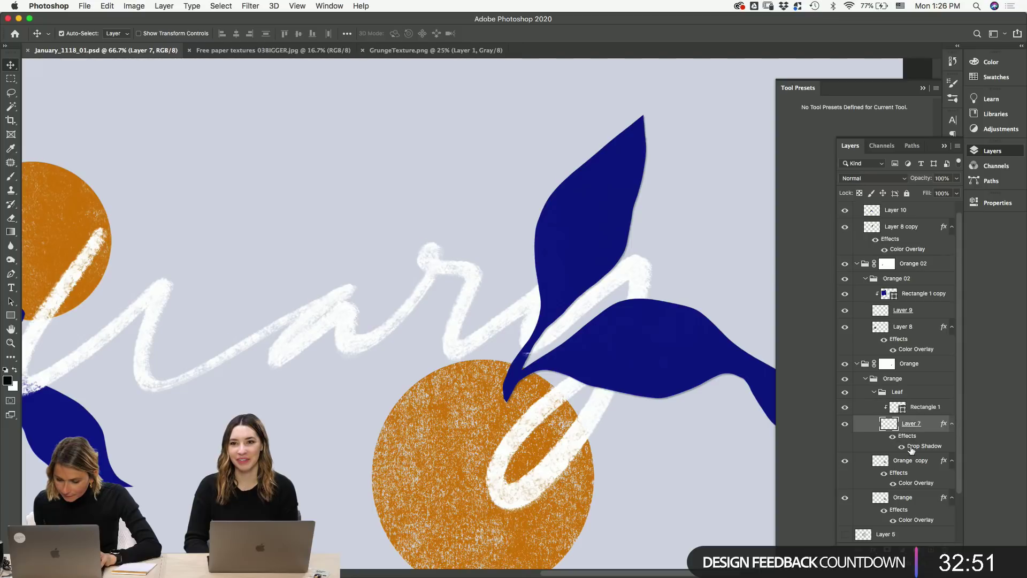
pyautogui.click(845, 227)
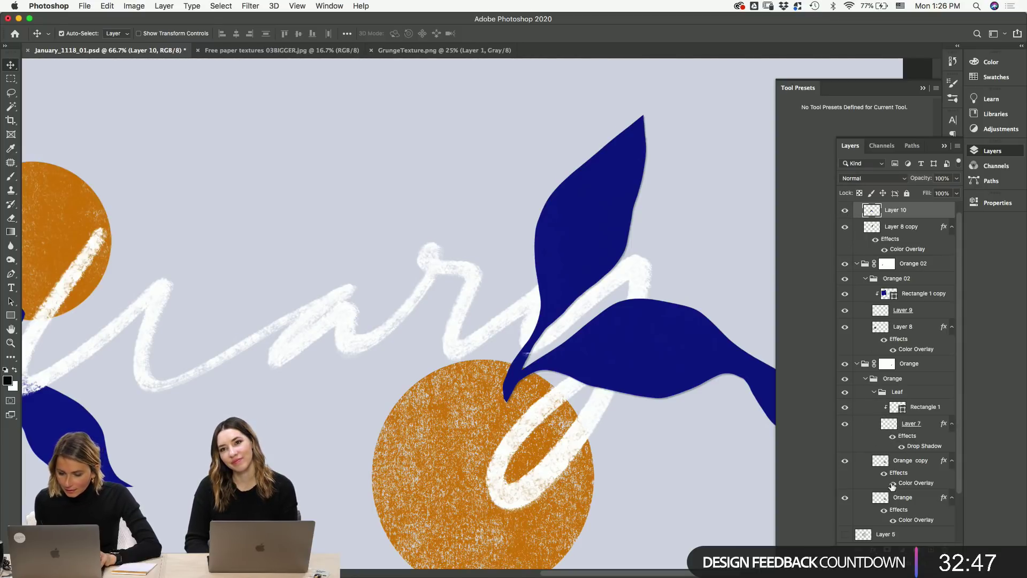
pyautogui.moveTo(915, 446); pyautogui.dragTo(899, 213)
pyautogui.moveTo(197, 410); pyautogui.dragTo(518, 346)
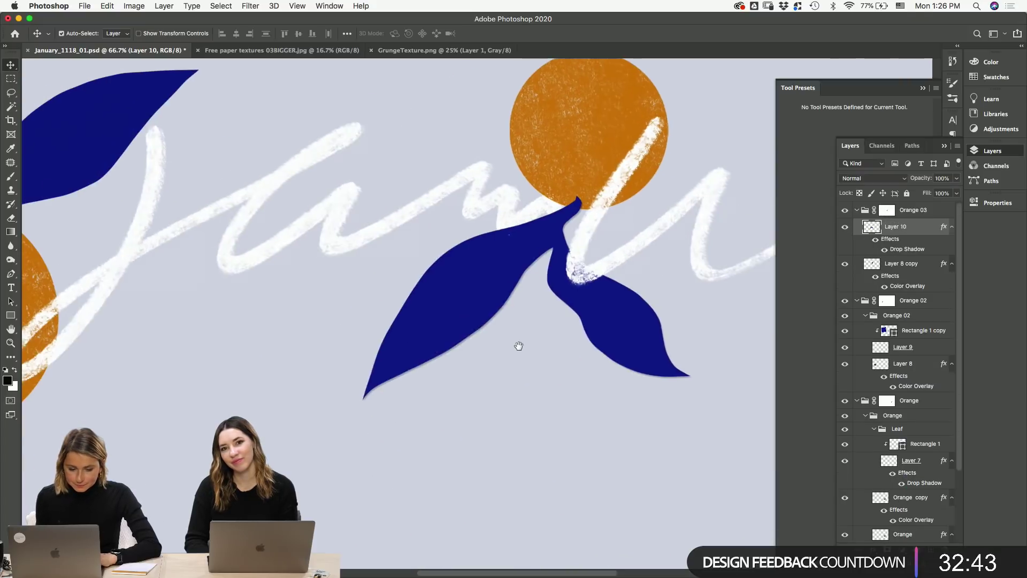
# - Copy the Drop Shadow effect to Layer 9, the leaves of the orange beside the j, and save the document
pyautogui.hscroll(-10, 519, 346)
pyautogui.click(386, 238)
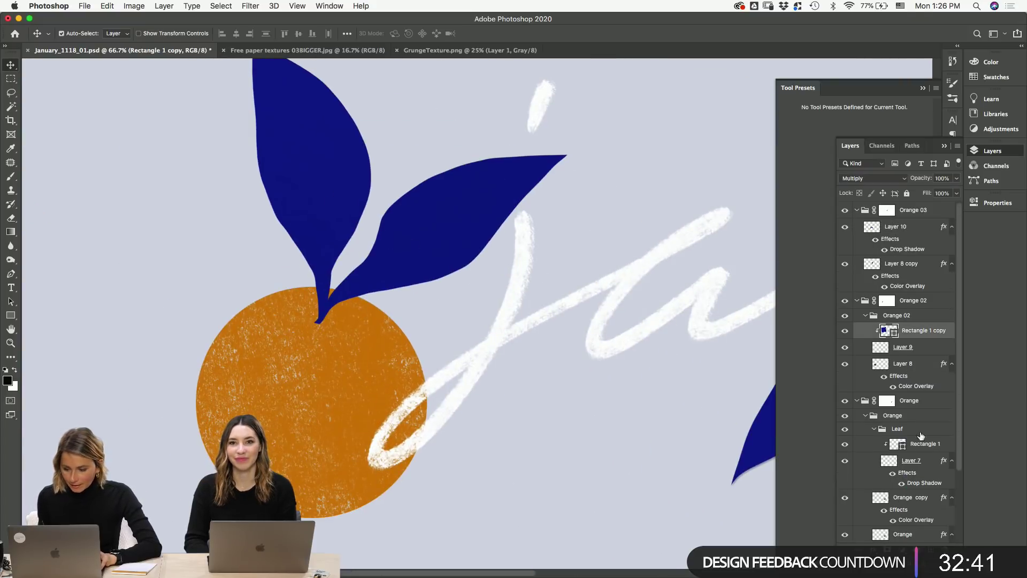
pyautogui.click(904, 348)
pyautogui.moveTo(913, 485); pyautogui.dragTo(903, 361)
pyautogui.press('super+s')
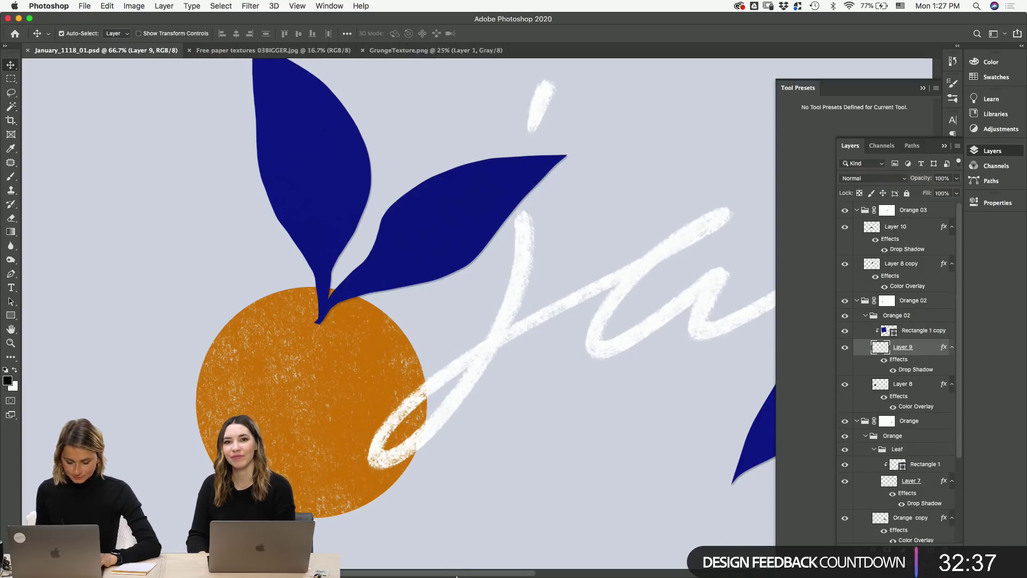
# - Switch to Illustrator and relink the placed January artwork to January_1118_01.psd, flattening its layers to a single image
pyautogui.click(449, 564)
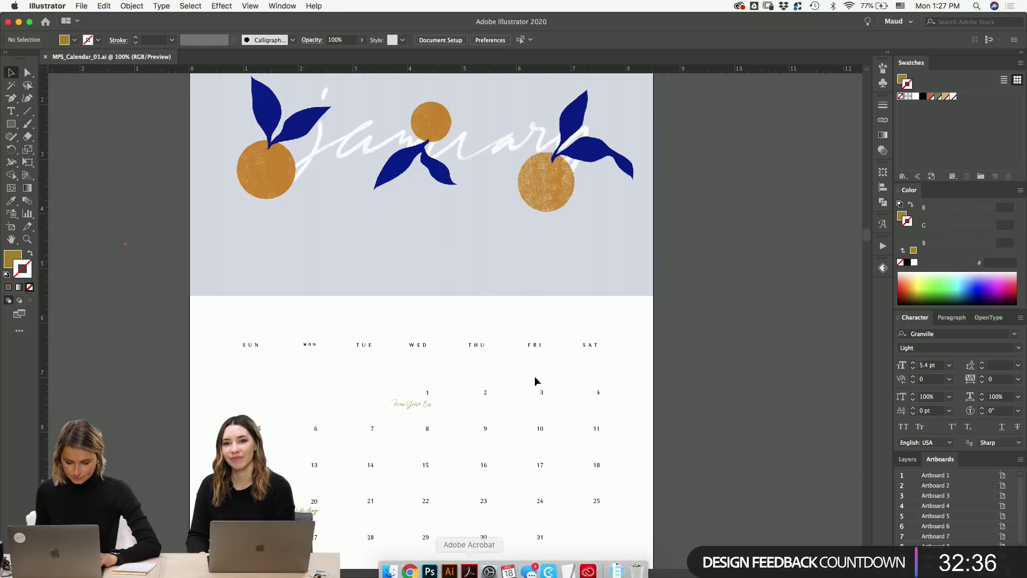
pyautogui.click(480, 236)
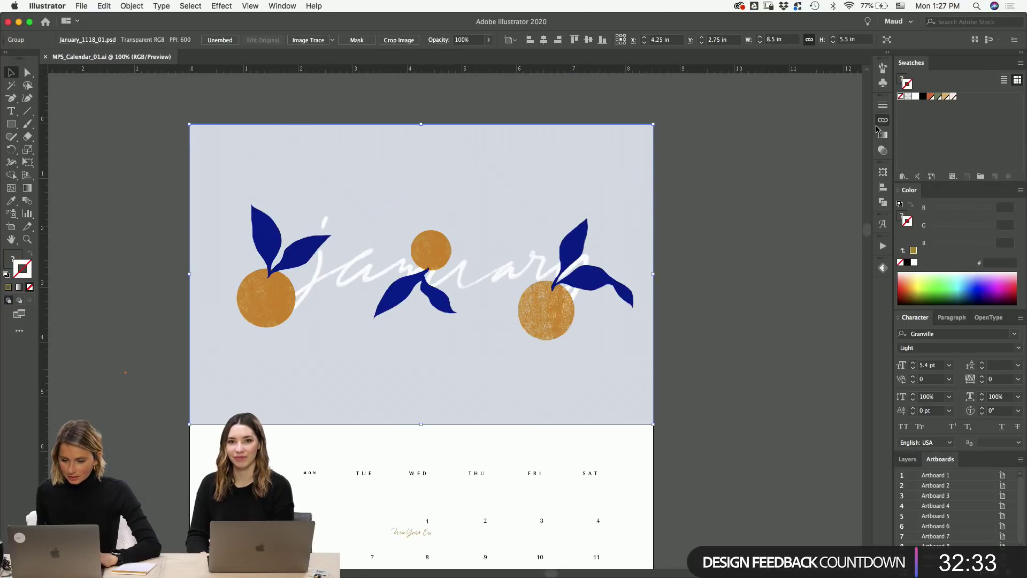
pyautogui.click(880, 122)
pyautogui.click(865, 100)
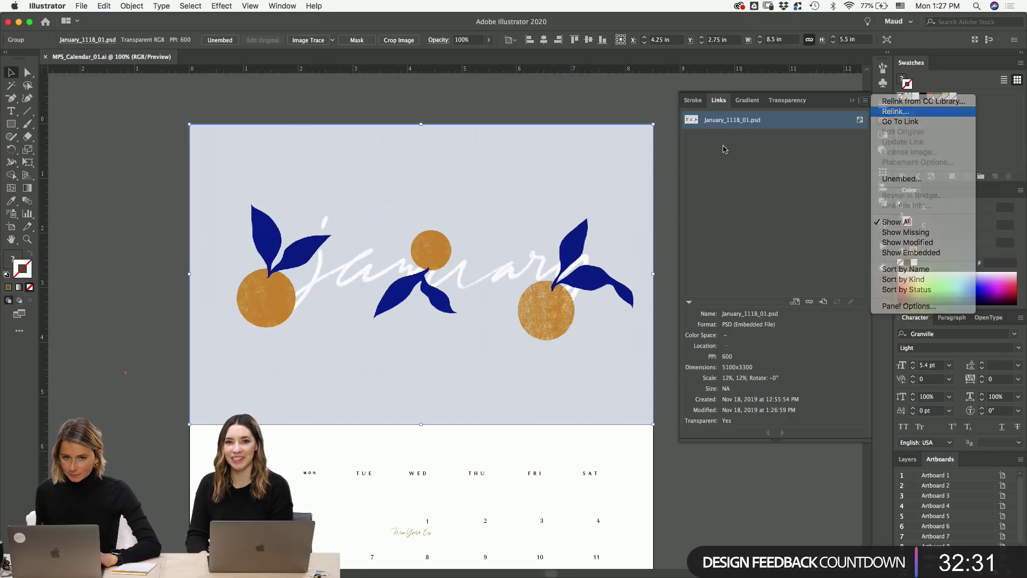
pyautogui.click(916, 114)
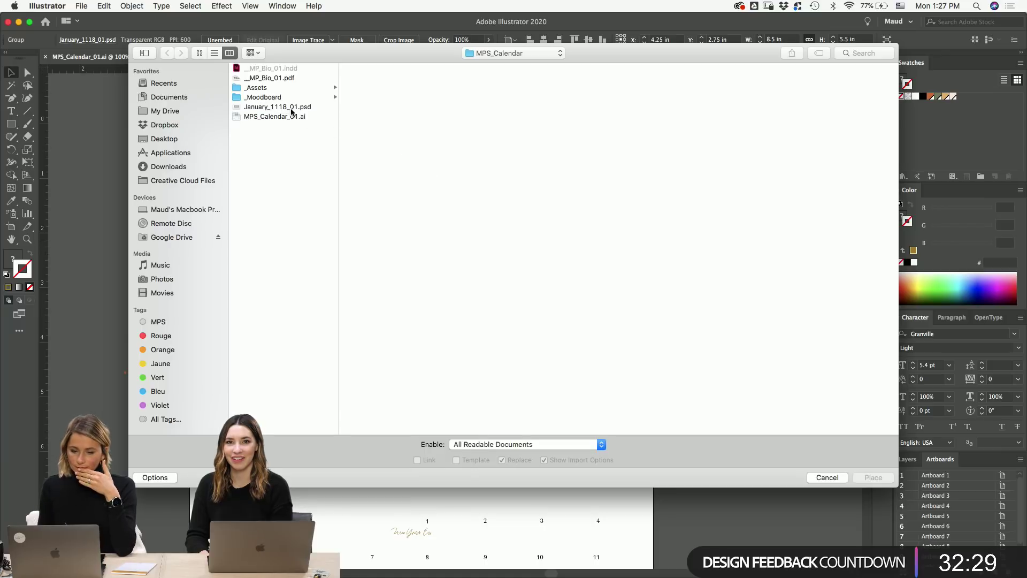
pyautogui.click(292, 108)
pyautogui.press('Return')
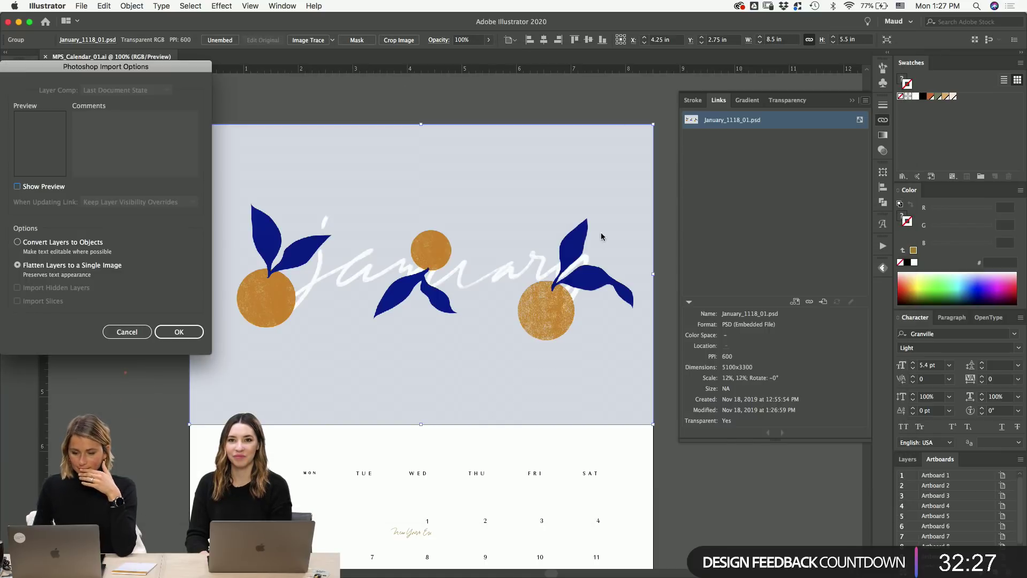
pyautogui.click(184, 331)
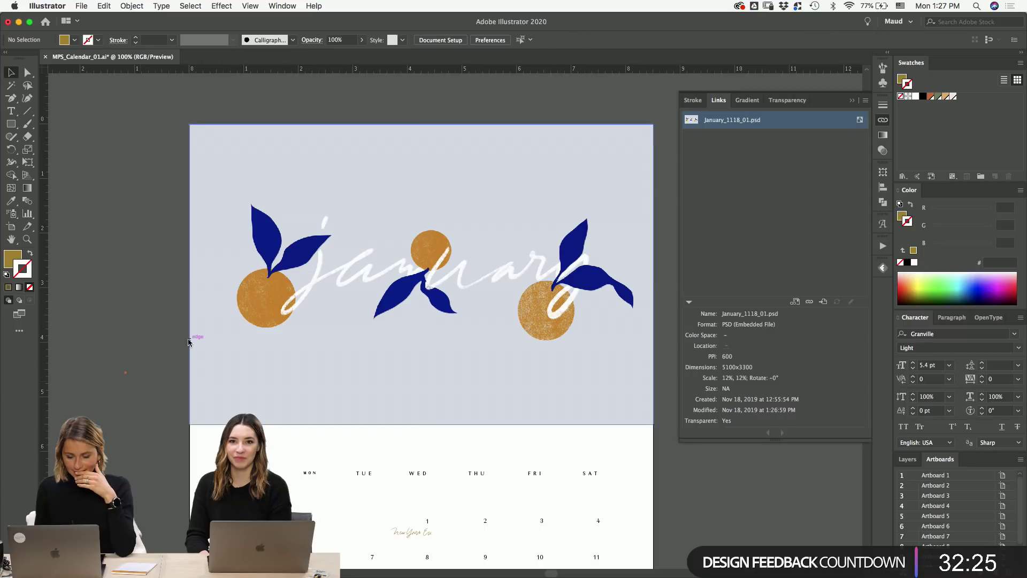
# - Save the calendar document and collapse the list of linked files, leaving nothing selected
pyautogui.press('super+minus')
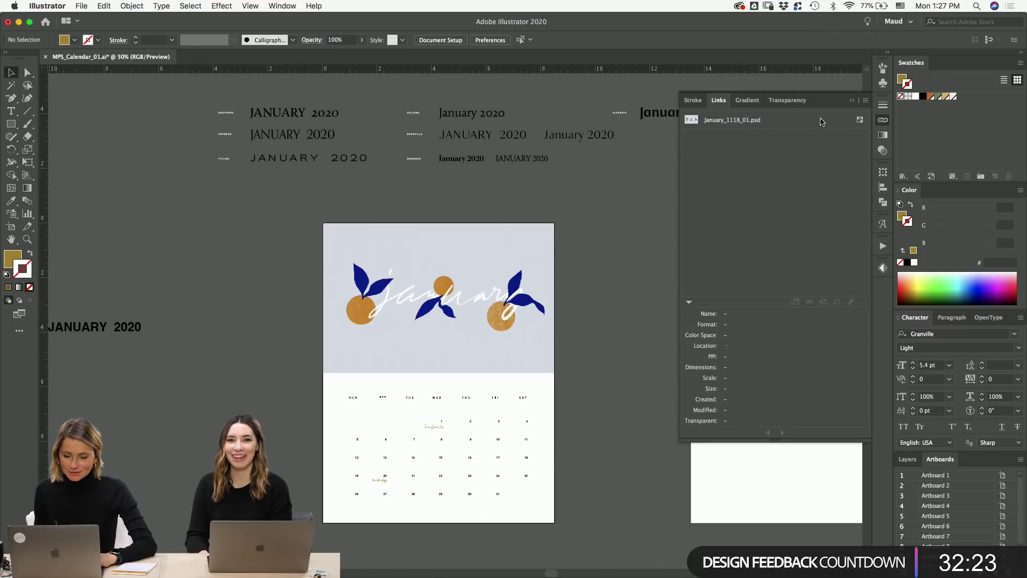
pyautogui.press('super+s')
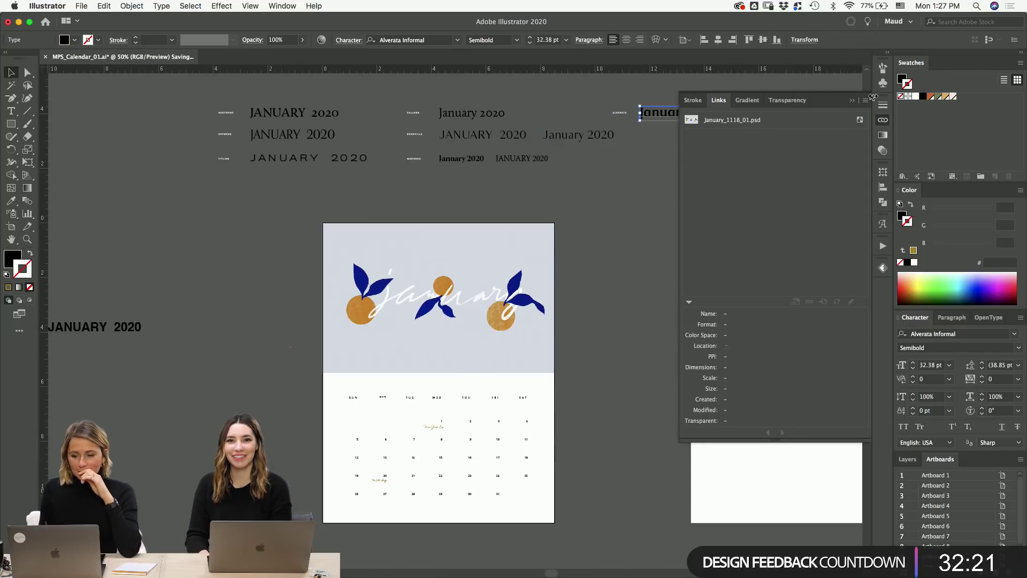
pyautogui.click(852, 101)
pyautogui.click(591, 226)
# - Look over the January page alongside the February to June calendar pages
pyautogui.hscroll(5, 532, 291)
pyautogui.scroll(-5, 532, 290)
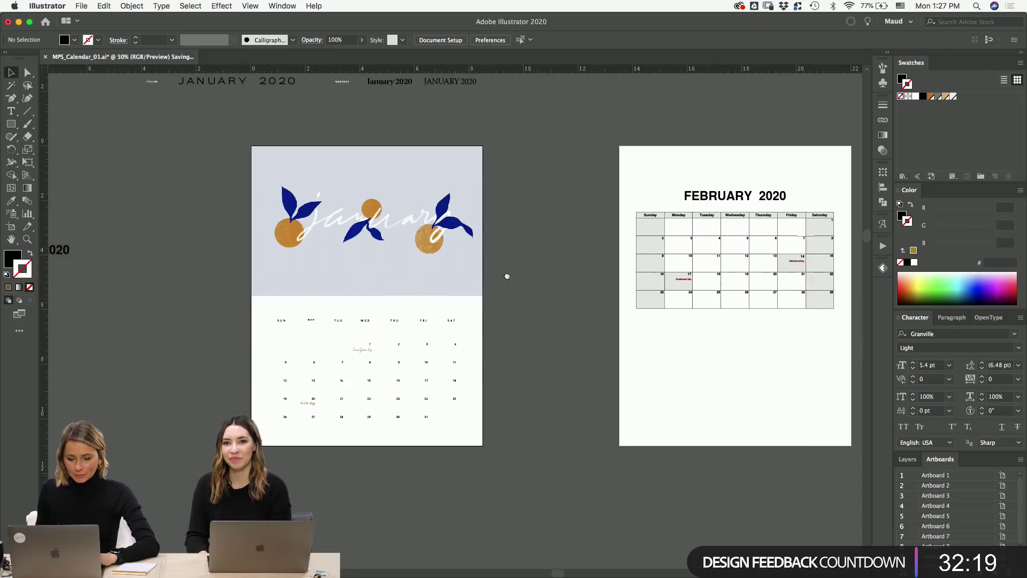
pyautogui.press('super+minus')
pyautogui.press('super+minus')
pyautogui.press('super+minus')
pyautogui.scroll(-5, 466, 270)
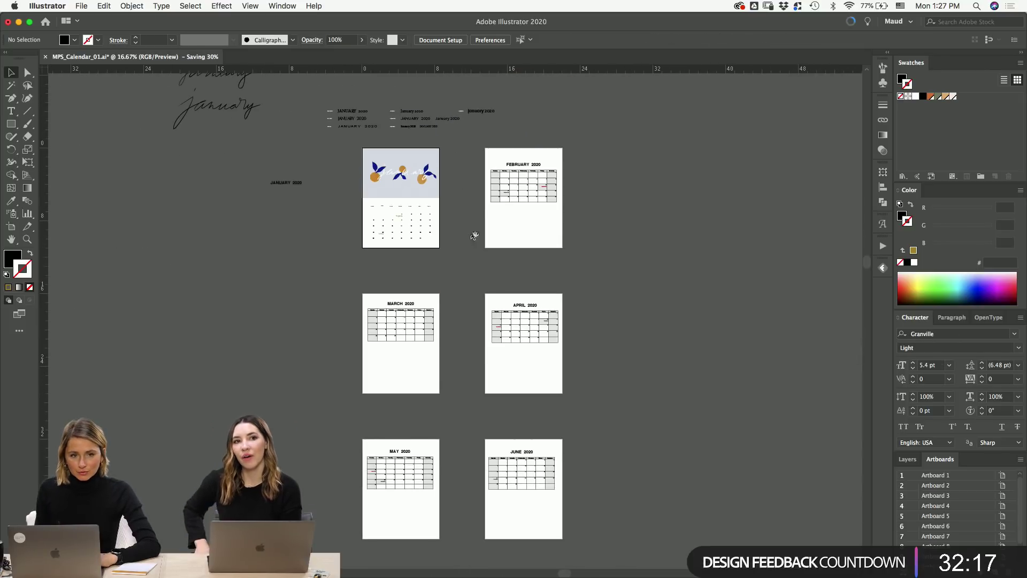
pyautogui.moveTo(485, 278); pyautogui.dragTo(463, 207)
pyautogui.moveTo(529, 279); pyautogui.dragTo(493, 320)
pyautogui.press('z')
pyautogui.moveTo(529, 113); pyautogui.dragTo(261, 331)
pyautogui.moveTo(433, 245); pyautogui.dragTo(473, 279)
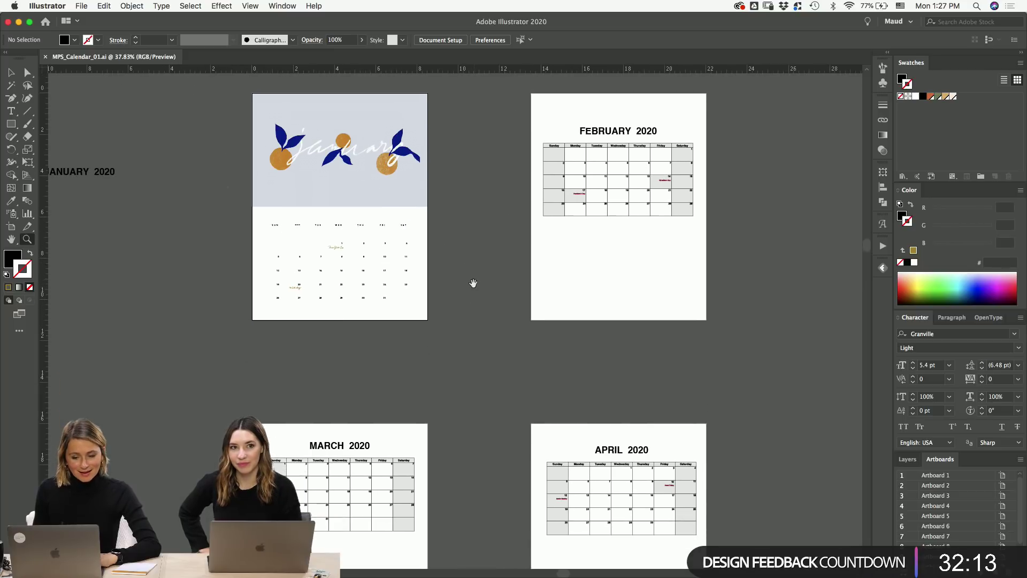
# - Review the monthly calendar artboards from January through October 2020
pyautogui.scroll(-5, 478, 298)
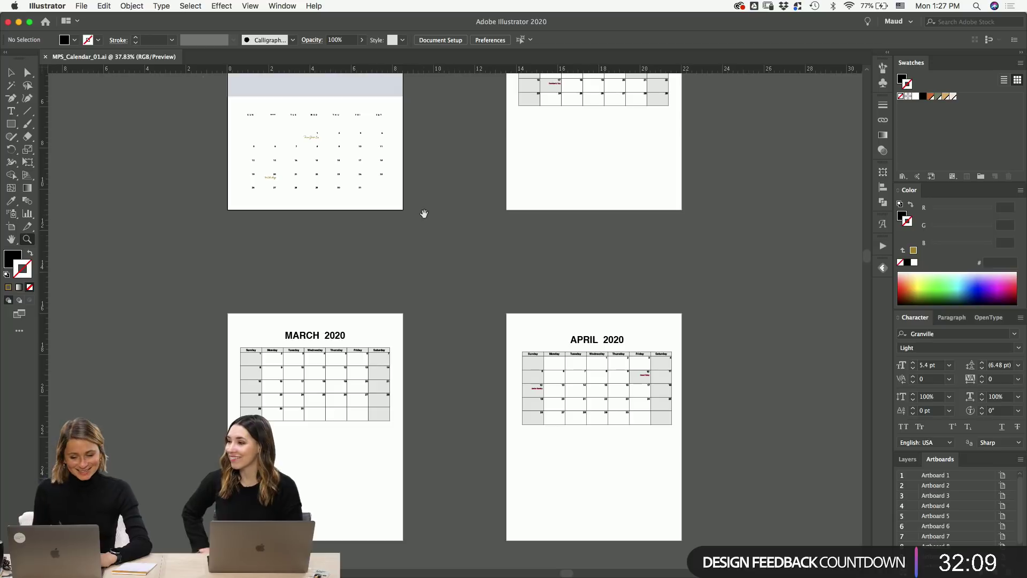
pyautogui.scroll(6, 426, 311)
pyautogui.hscroll(3, 642, 326)
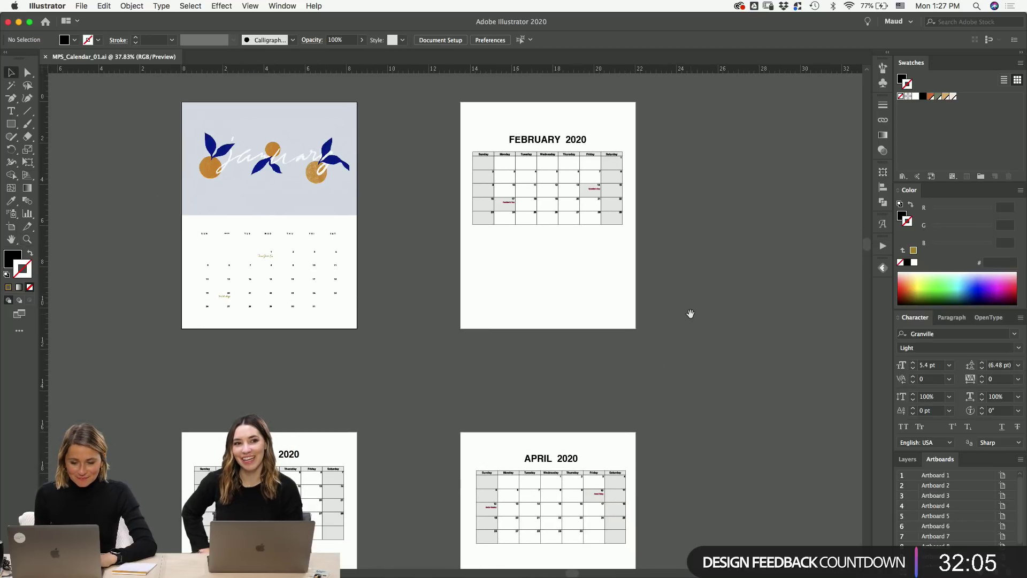
pyautogui.scroll(-4, 694, 317)
pyautogui.hscroll(-1, 694, 316)
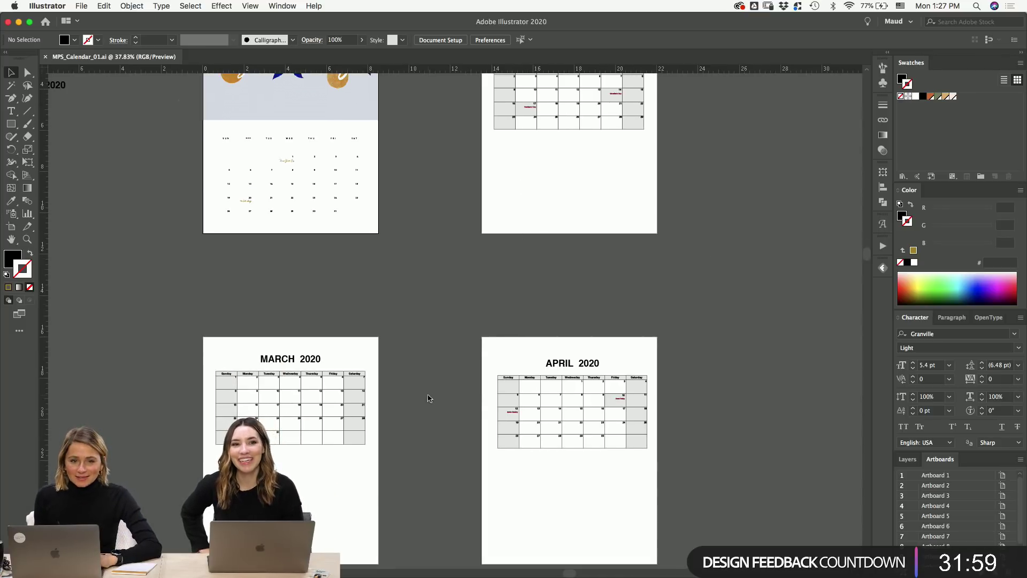
pyautogui.scroll(-10, 444, 374)
pyautogui.scroll(-6, 448, 327)
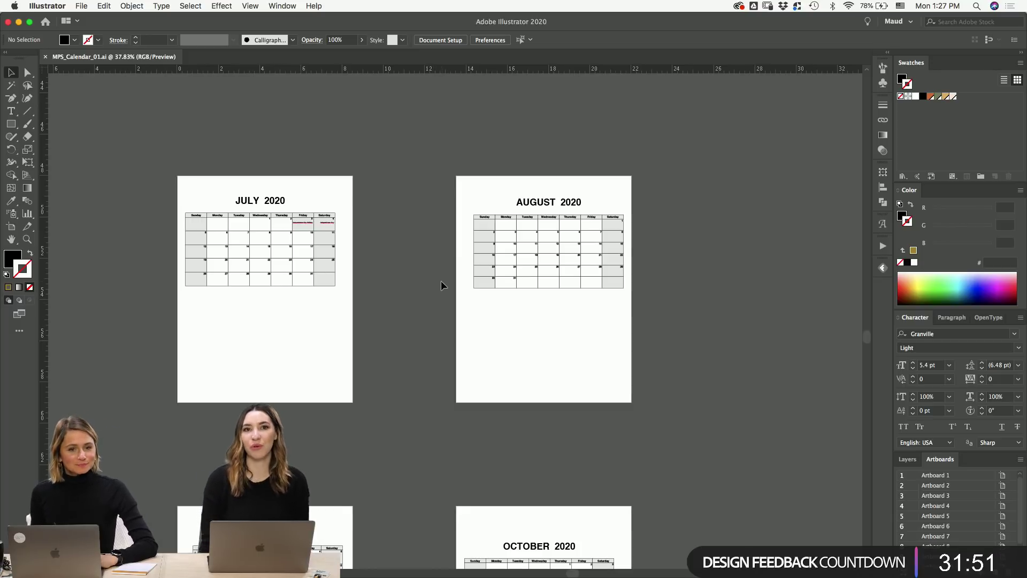
pyautogui.scroll(-7, 412, 344)
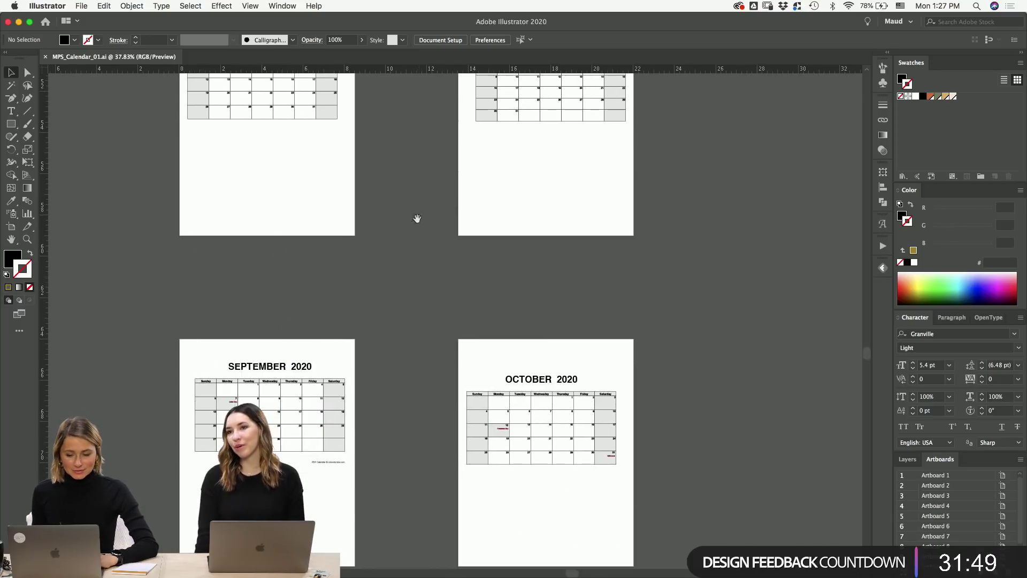
# - Center the October 2020 title and calendar grid horizontally on their artboard
pyautogui.press('z')
pyautogui.moveTo(420, 332); pyautogui.dragTo(350, 445)
pyautogui.press('v')
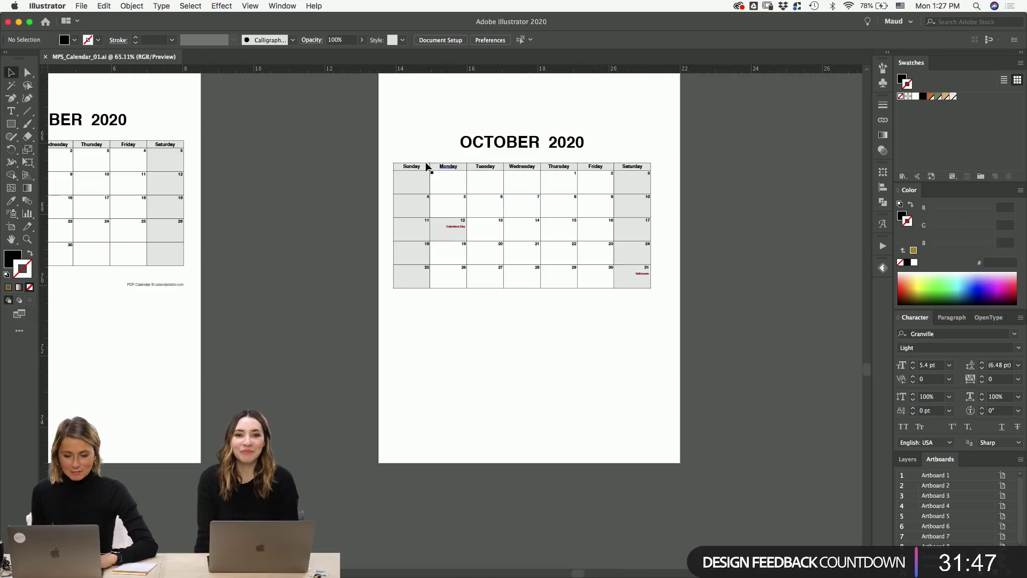
pyautogui.moveTo(388, 138); pyautogui.dragTo(634, 332)
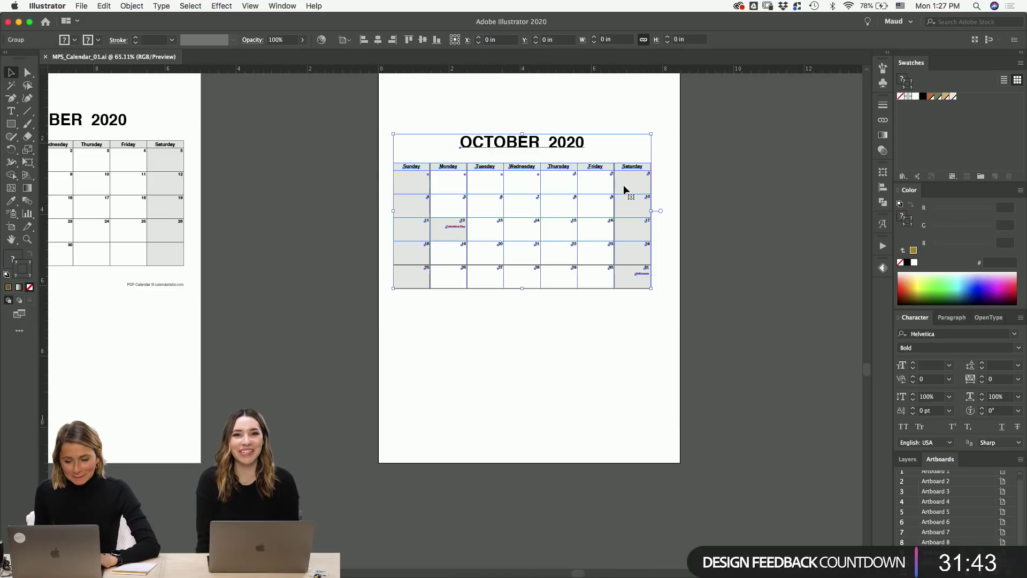
pyautogui.click(377, 40)
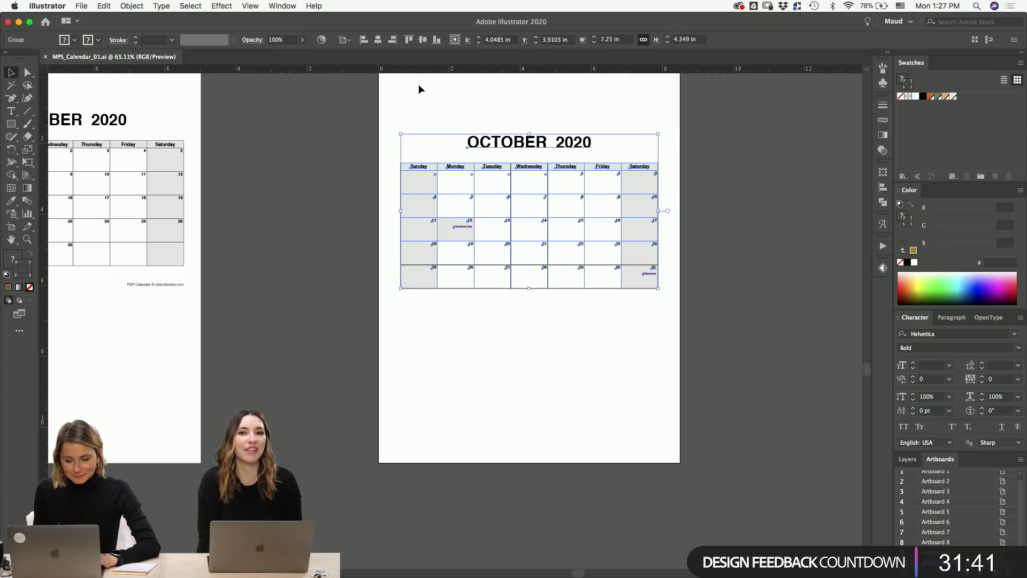
# - Move the October grid to the lower part of its artboard and the OCTOBER 2020 title off the artboard, above it
pyautogui.click(411, 83)
pyautogui.scroll(4, 443, 374)
pyautogui.hscroll(2, 442, 374)
pyautogui.moveTo(693, 459); pyautogui.dragTo(487, 99)
pyautogui.moveTo(663, 448); pyautogui.dragTo(665, 449)
pyautogui.moveTo(562, 390); pyautogui.dragTo(556, 271)
pyautogui.moveTo(579, 227); pyautogui.dragTo(577, 365)
pyautogui.press('super+minus')
pyautogui.press('super+minus')
pyautogui.press('super+minus')
pyautogui.click(574, 229)
pyautogui.click(573, 228)
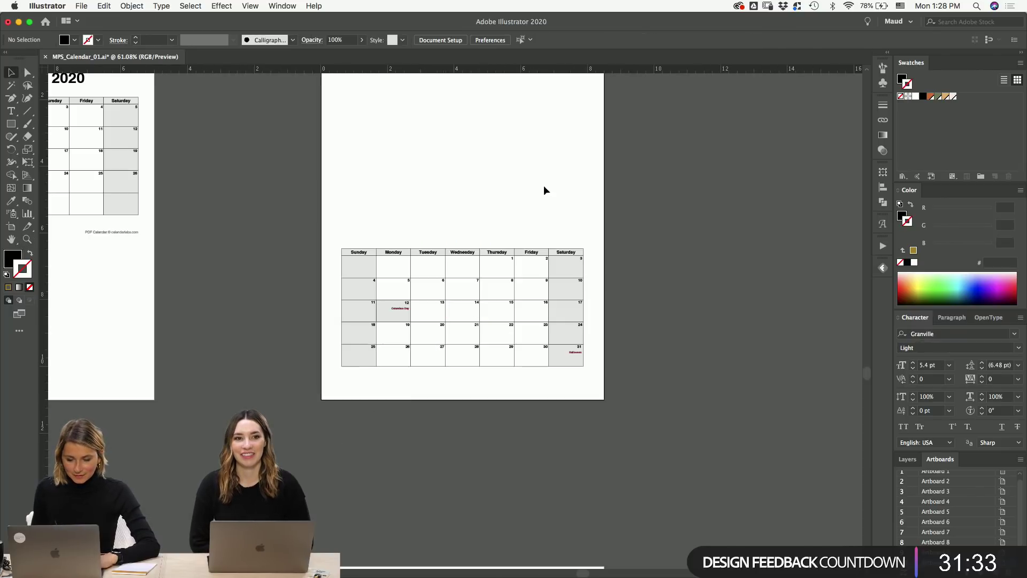
# - Switch to Finder and open the Fall folder inside _Moodboard, selecting its first image
pyautogui.click(390, 564)
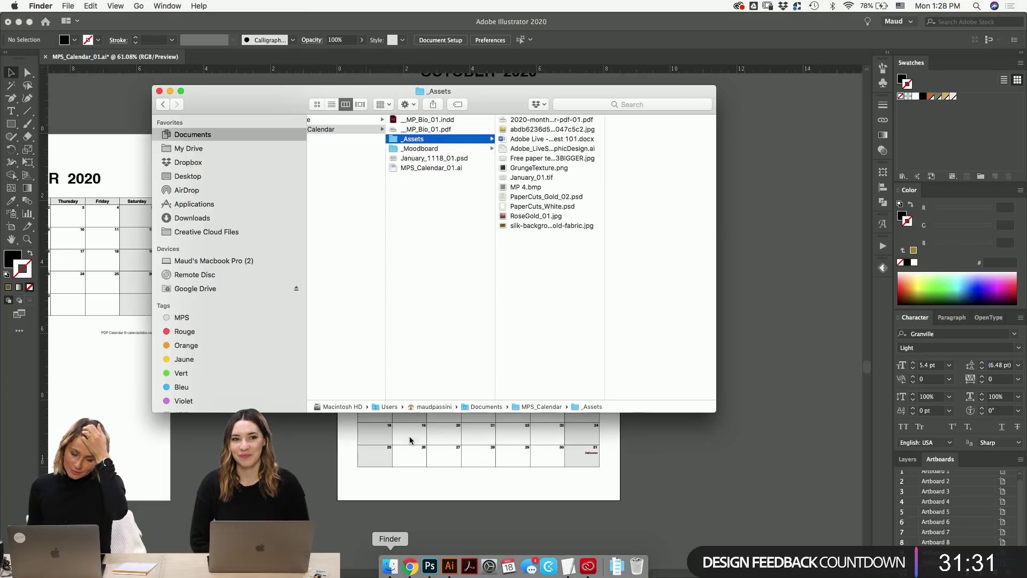
pyautogui.click(400, 192)
pyautogui.click(482, 149)
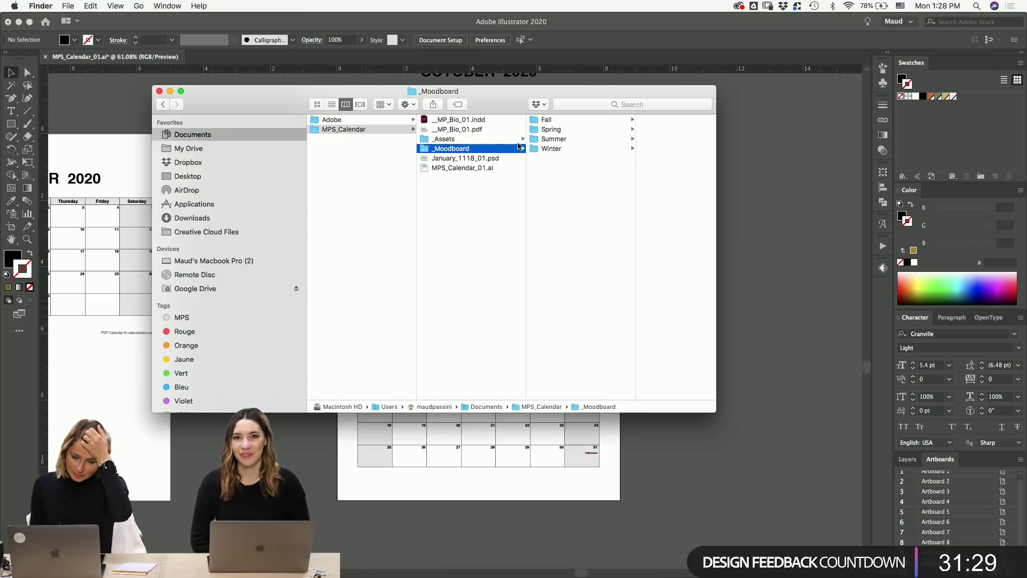
pyautogui.click(561, 120)
pyautogui.click(628, 120)
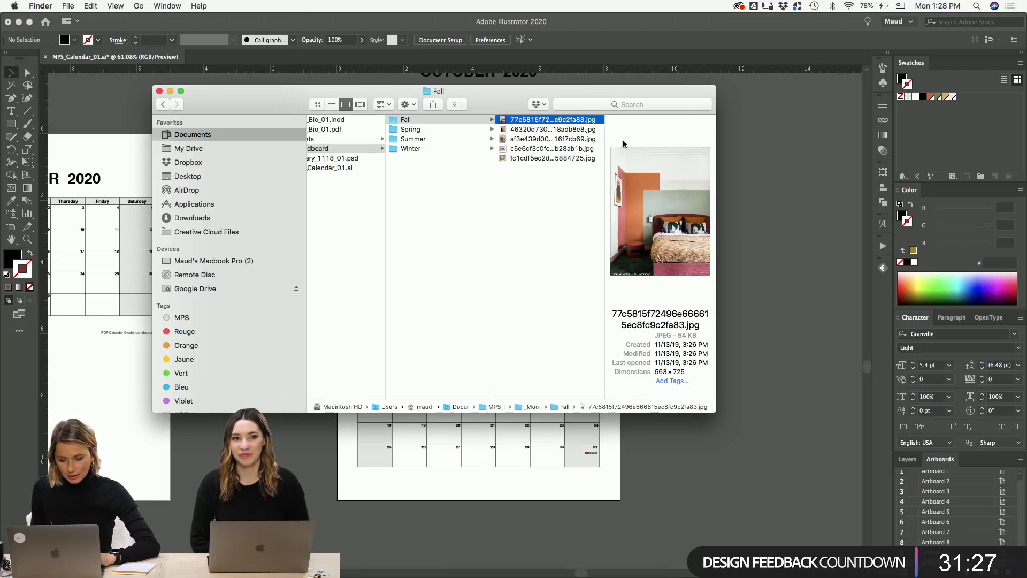
# - Preview the Fall moodboard images one after another, close the preview and return to Illustrator
pyautogui.press('space')
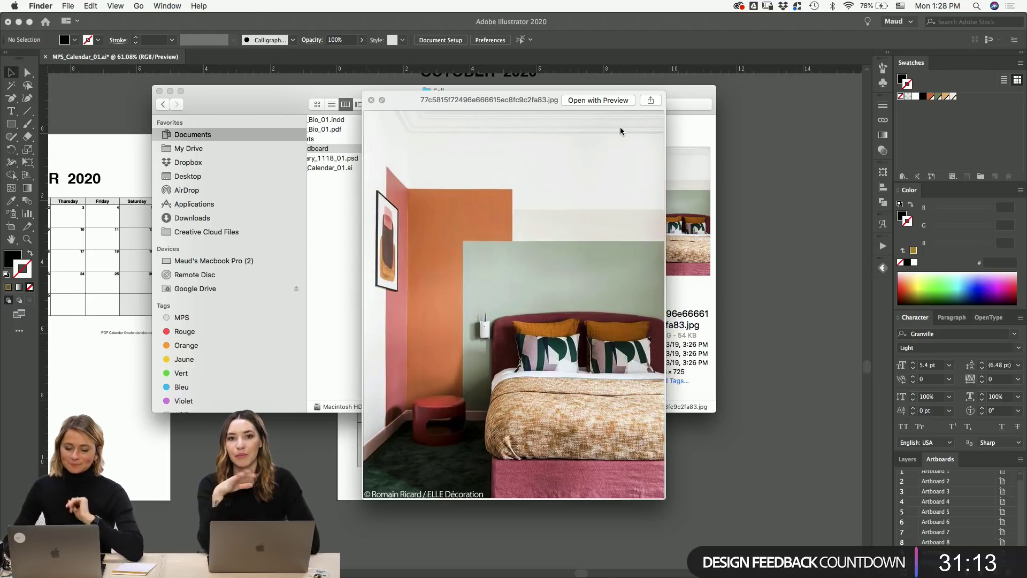
pyautogui.press('Down')
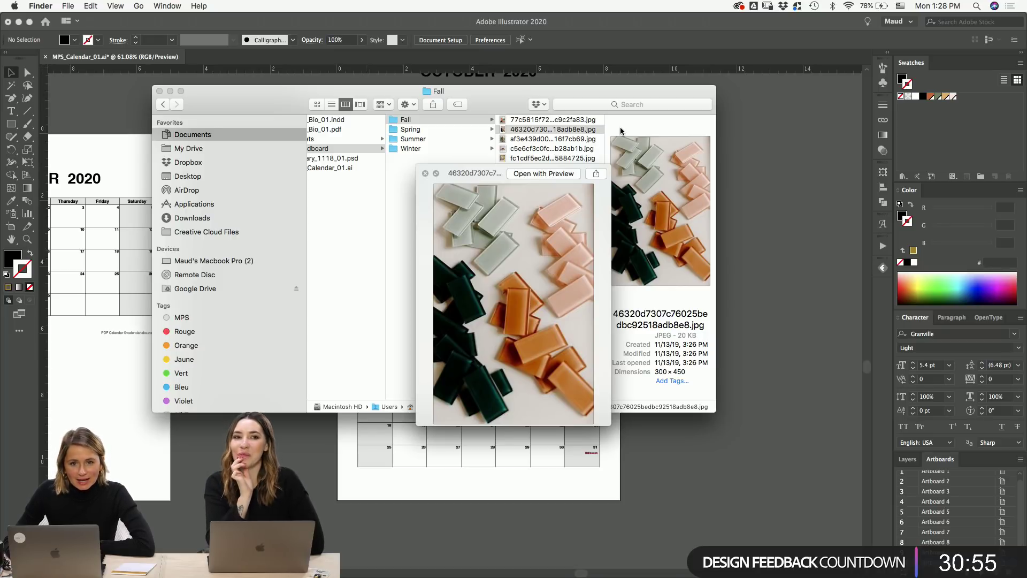
pyautogui.press('Down')
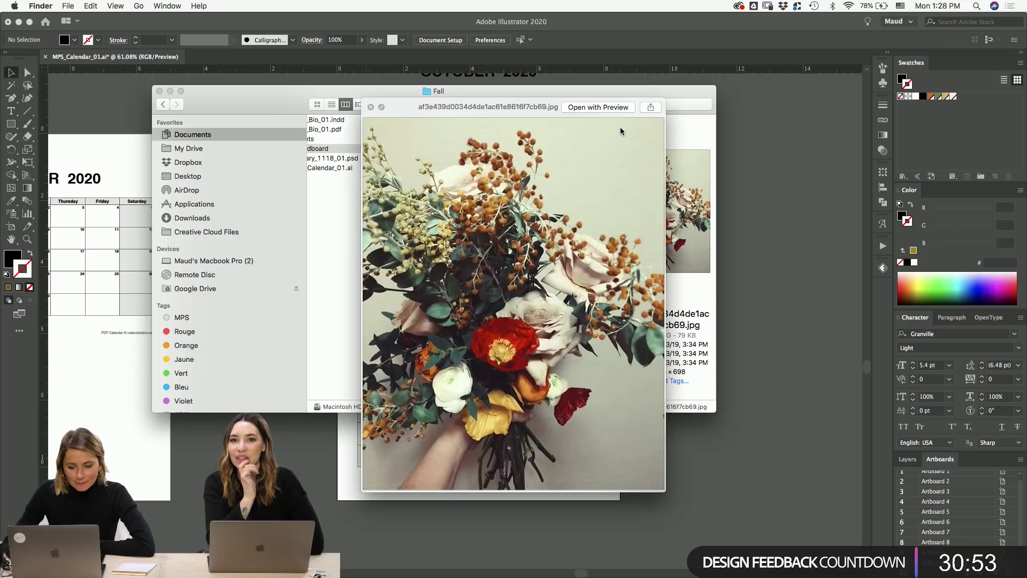
pyautogui.press('Down')
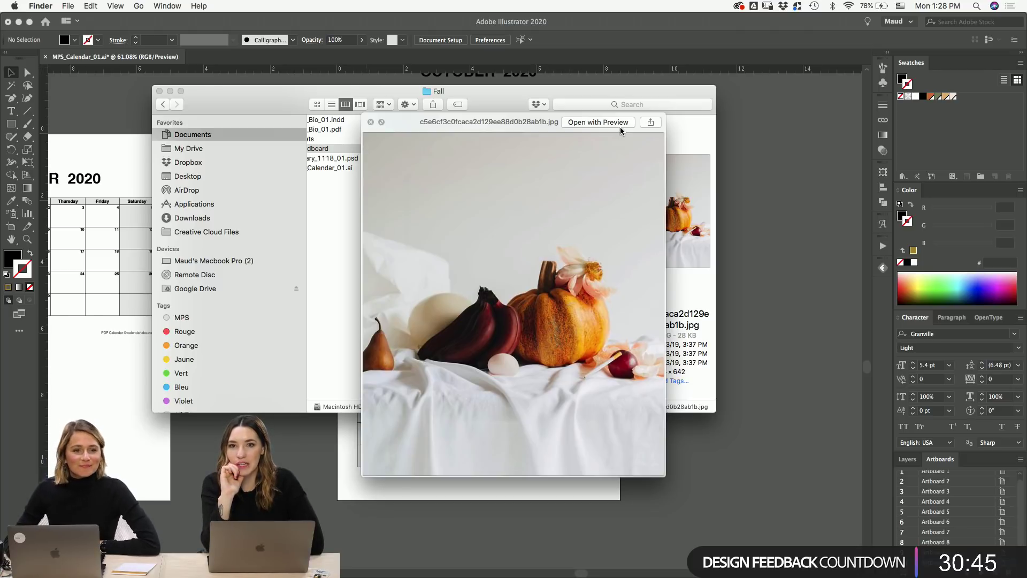
pyautogui.press('Down')
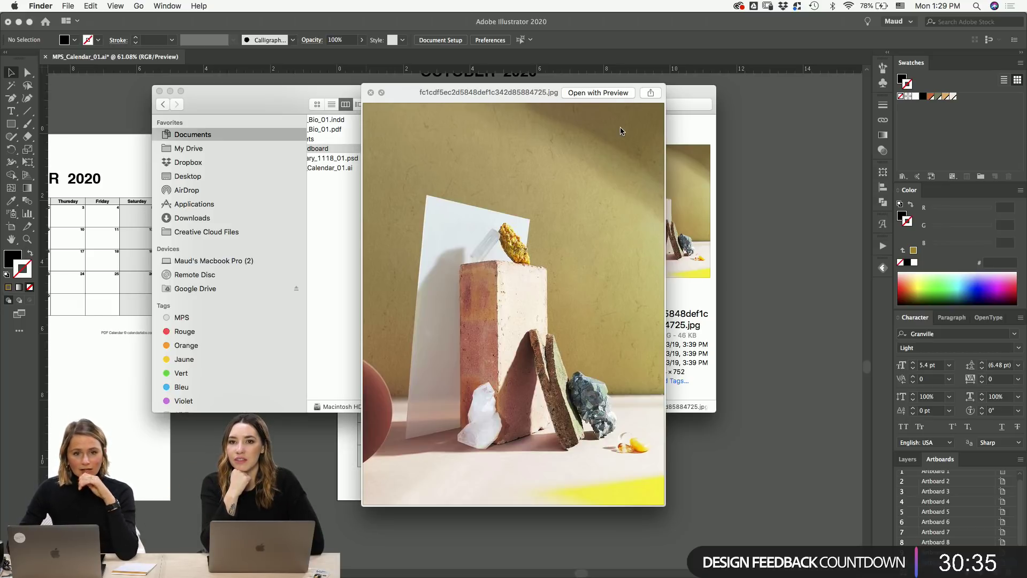
pyautogui.press('space')
pyautogui.click(737, 206)
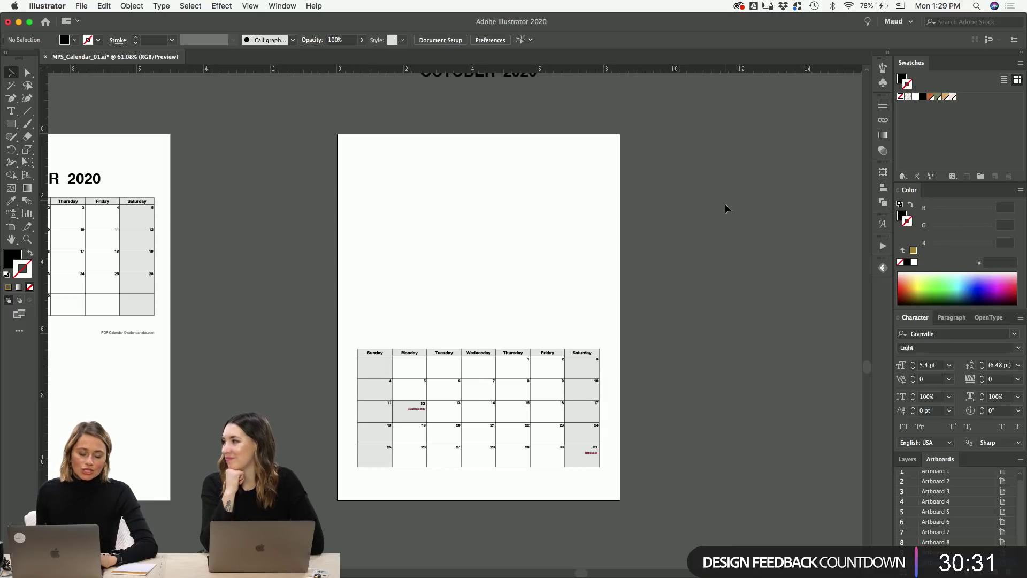
# - Check the file details of January_1118_01.psd in Finder's MPS_Calendar folder and return to Illustrator
pyautogui.scroll(3, 436, 285)
pyautogui.scroll(-5, 487, 354)
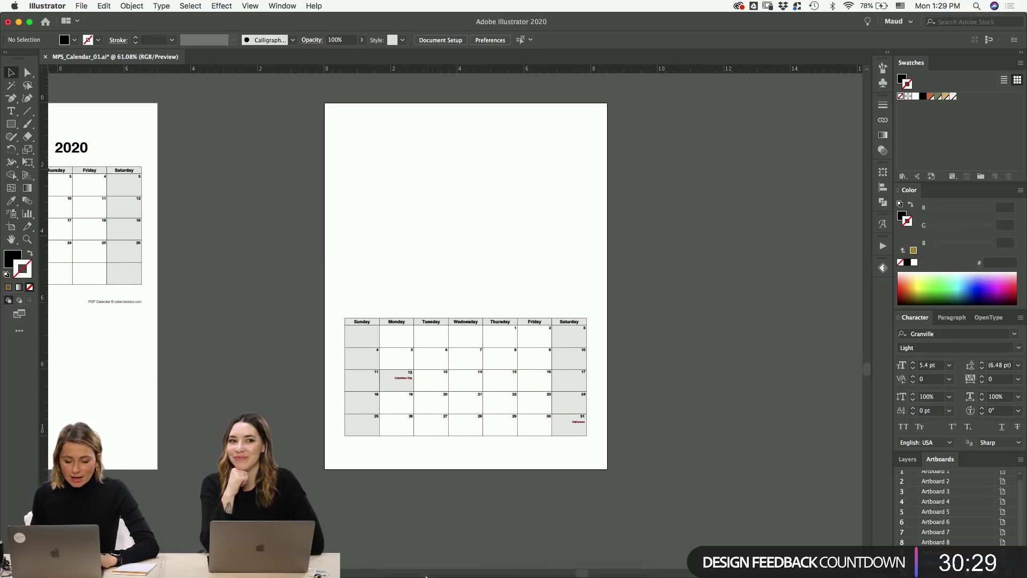
pyautogui.moveTo(427, 575)
pyautogui.click(390, 564)
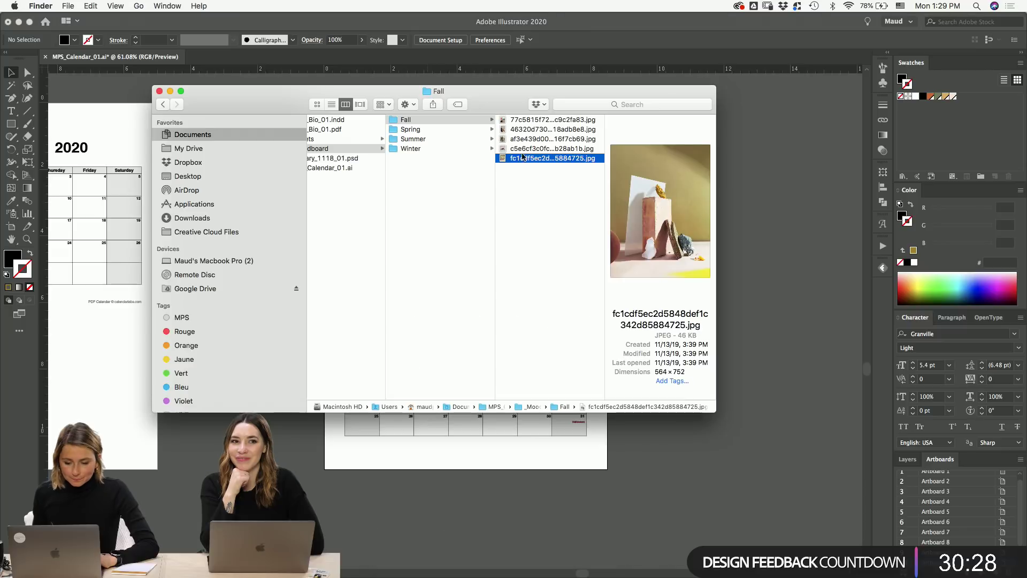
pyautogui.click(472, 215)
pyautogui.click(394, 184)
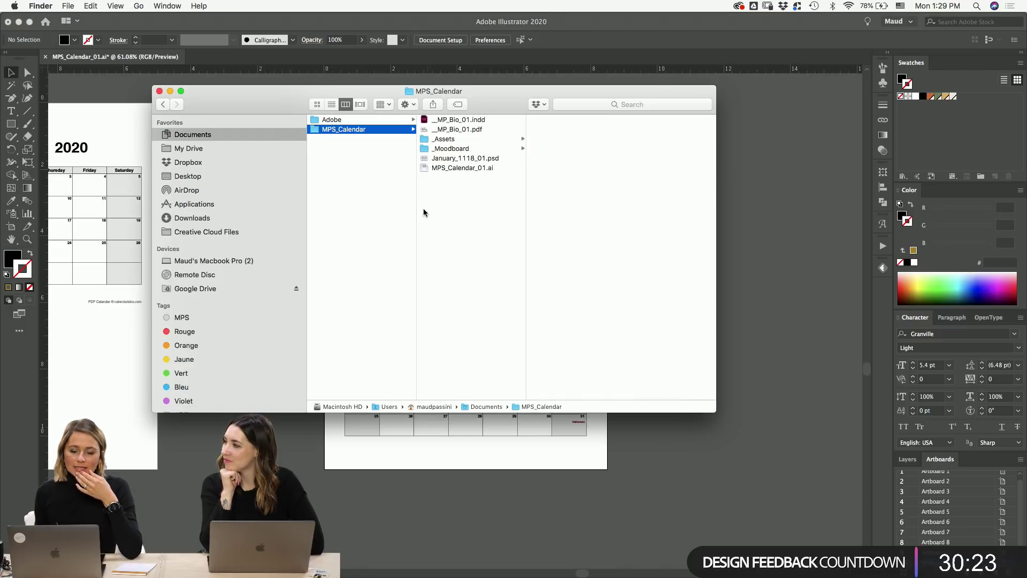
pyautogui.click(480, 158)
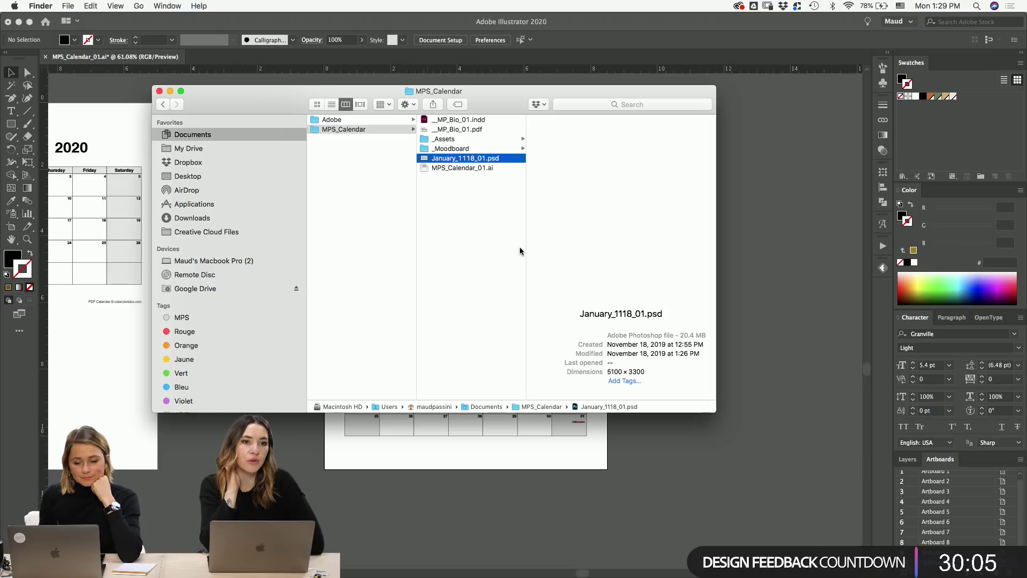
pyautogui.click(437, 479)
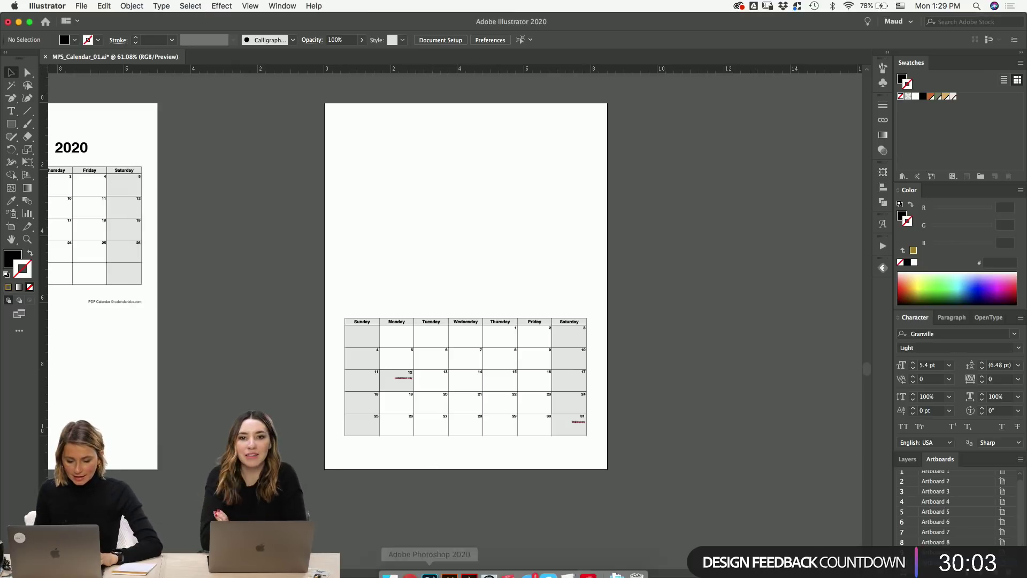
# - Switch to Photoshop and begin a new document based on the Clipboard preset in RGB Color
pyautogui.click(460, 562)
pyautogui.press('super+n')
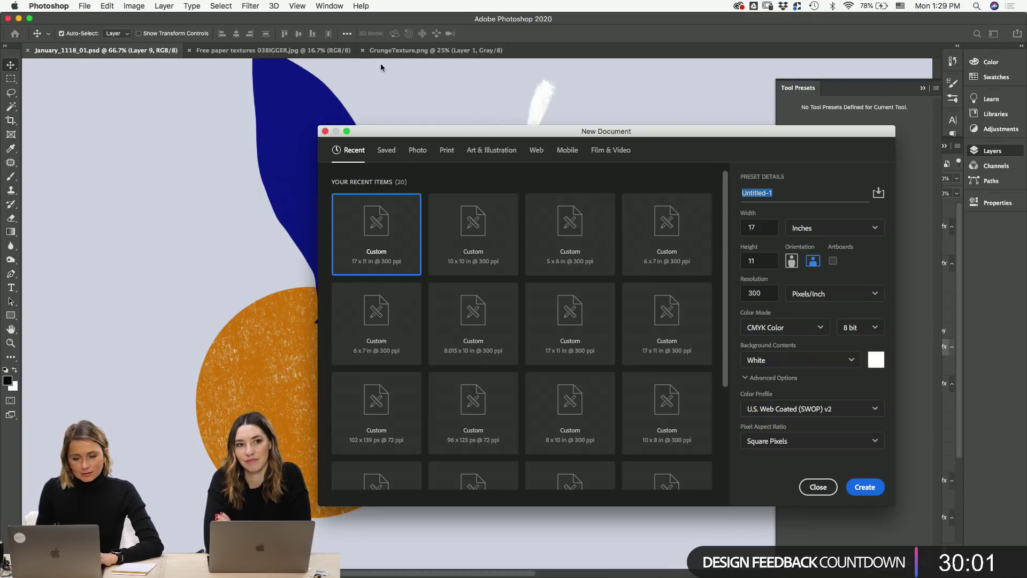
pyautogui.click(801, 228)
pyautogui.click(802, 268)
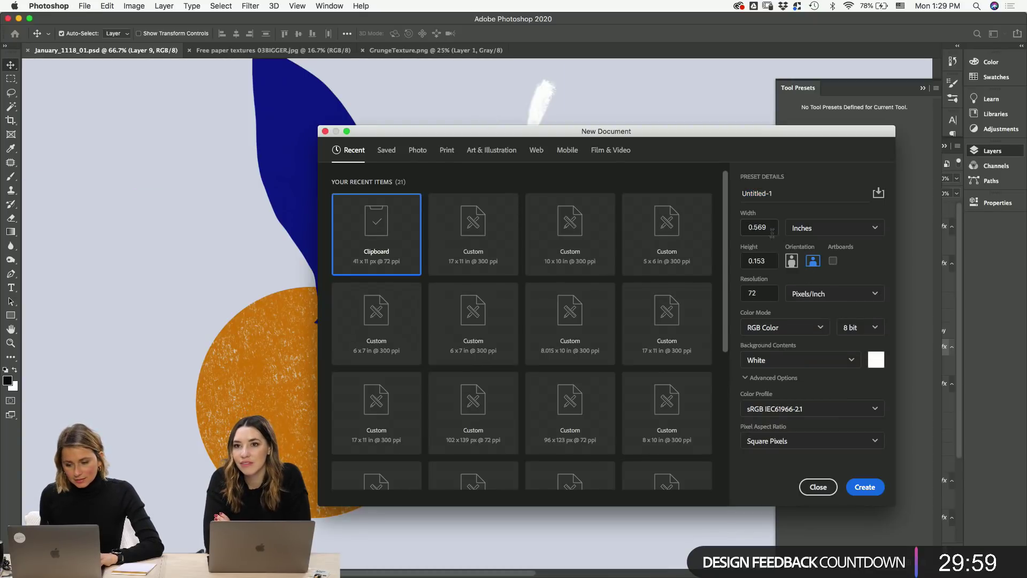
# - Set the new document to 17 inches wide, 11 inches high and 300 pixels/inch, and create it
pyautogui.doubleClick(754, 227)
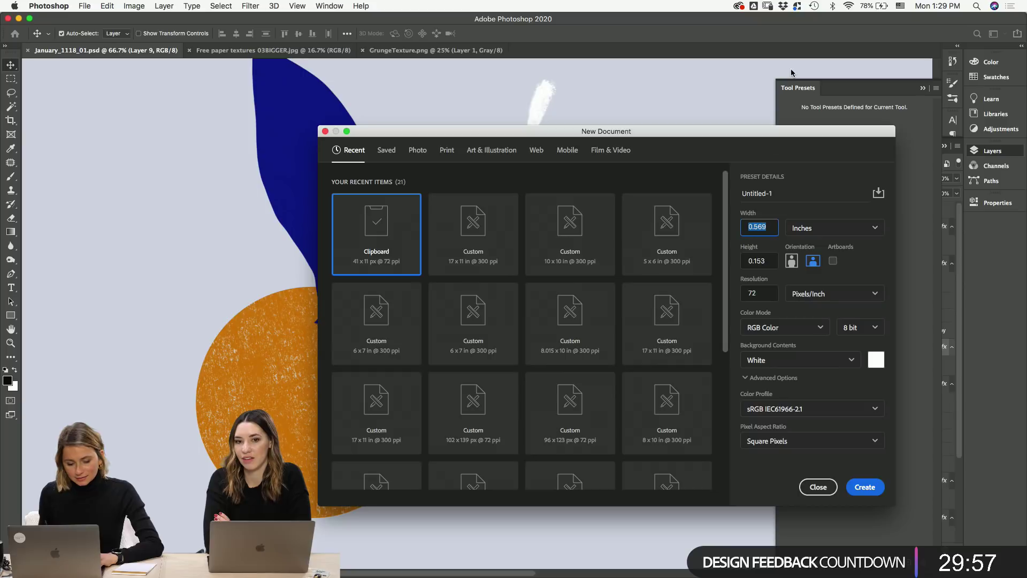
pyautogui.write('17')
pyautogui.press('Tab')
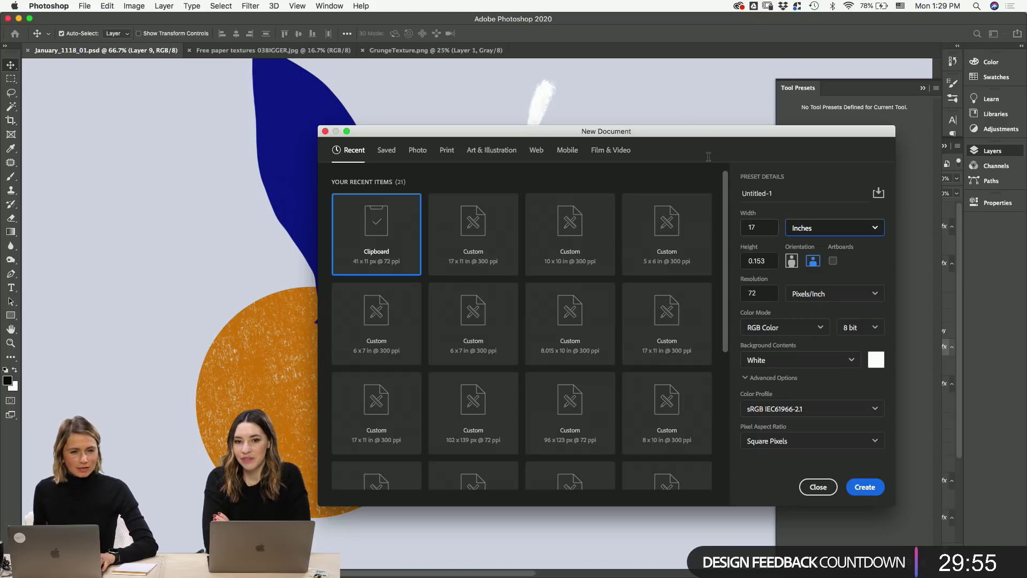
pyautogui.press('Tab')
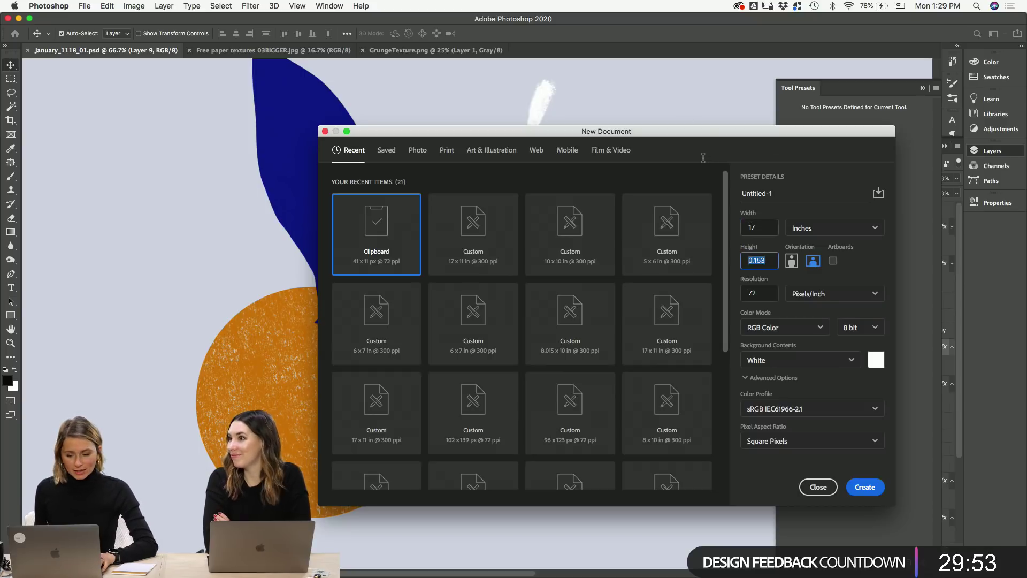
pyautogui.write('11')
pyautogui.press('Tab')
pyautogui.write('300')
pyautogui.press('Tab')
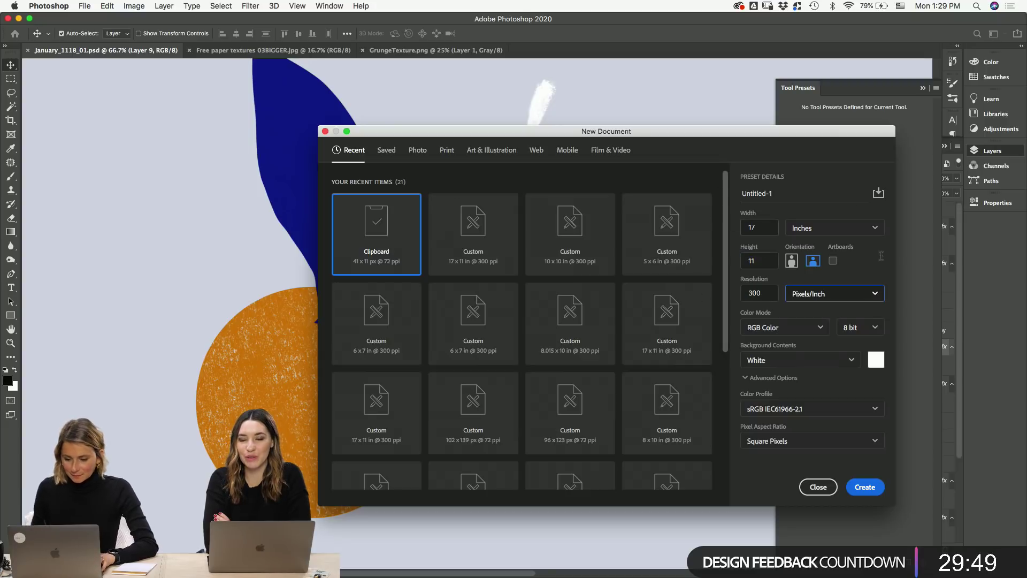
pyautogui.click(858, 486)
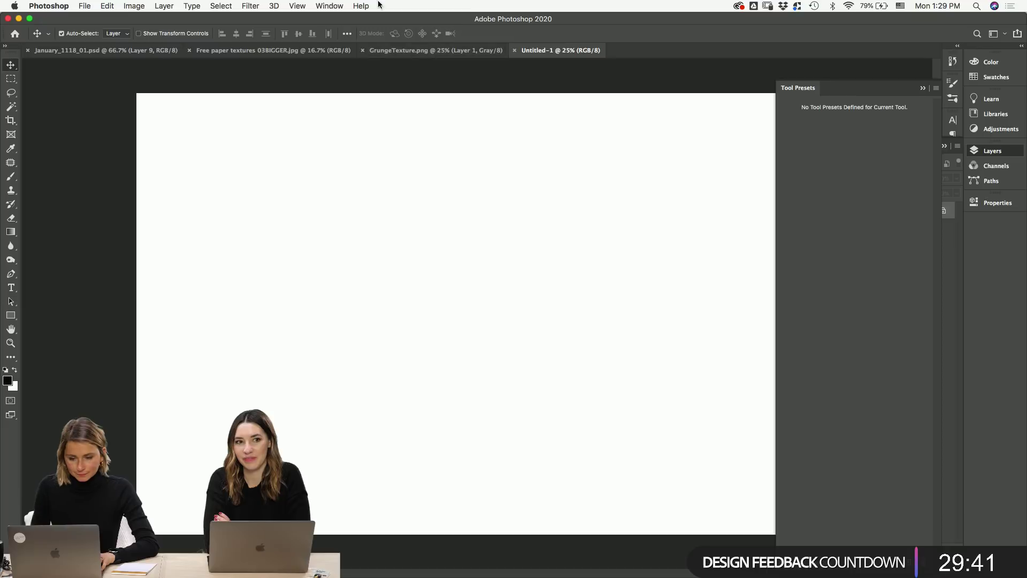
# - Add a new empty layer above the Background in the new document
pyautogui.press('F7')
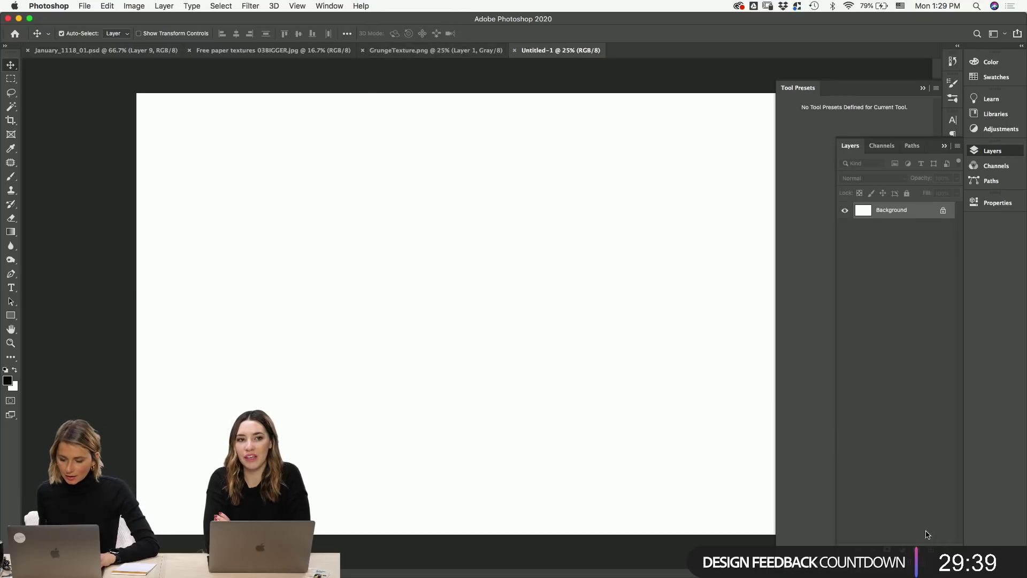
pyautogui.click(939, 550)
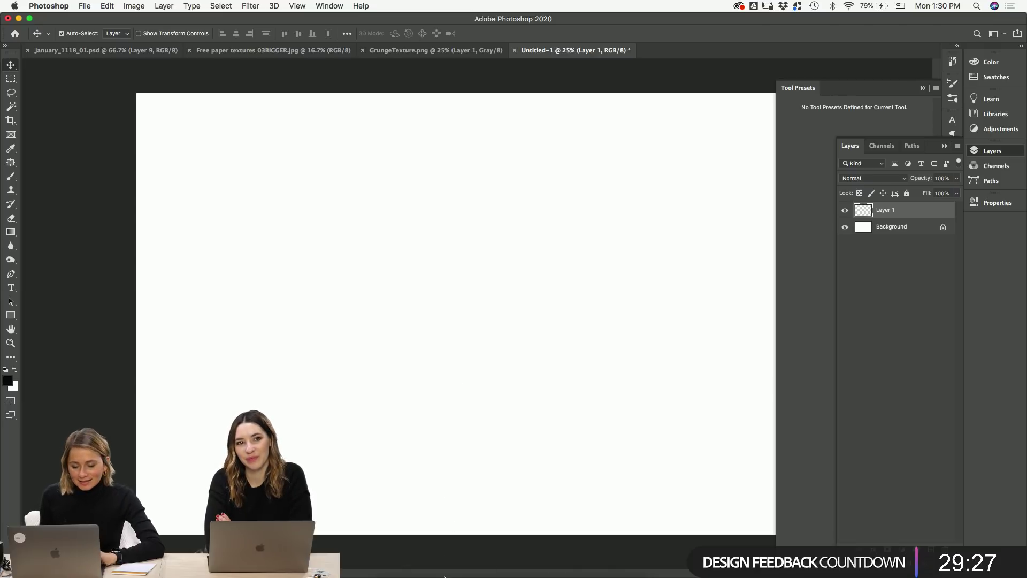
pyautogui.click(390, 564)
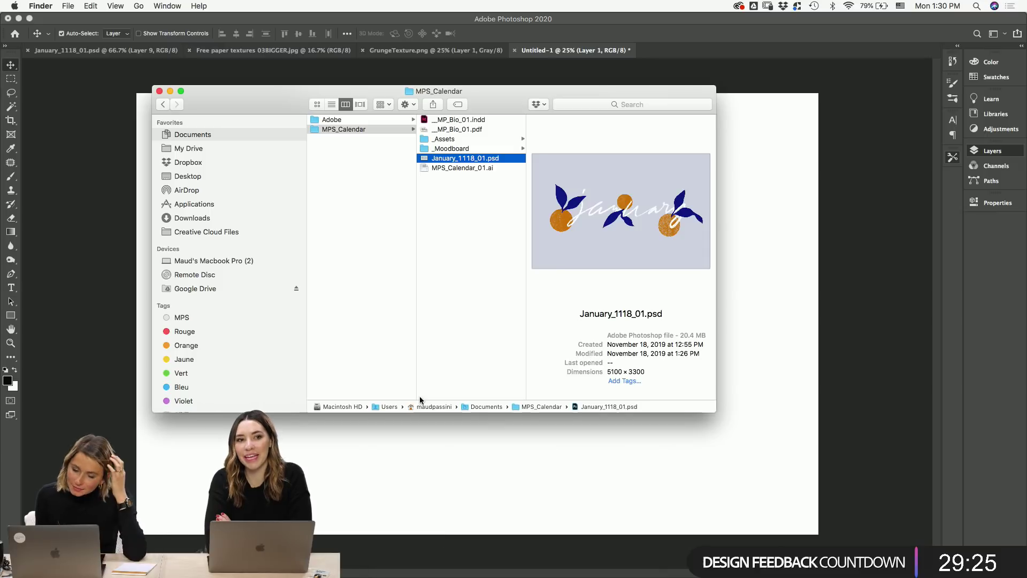
pyautogui.click(422, 477)
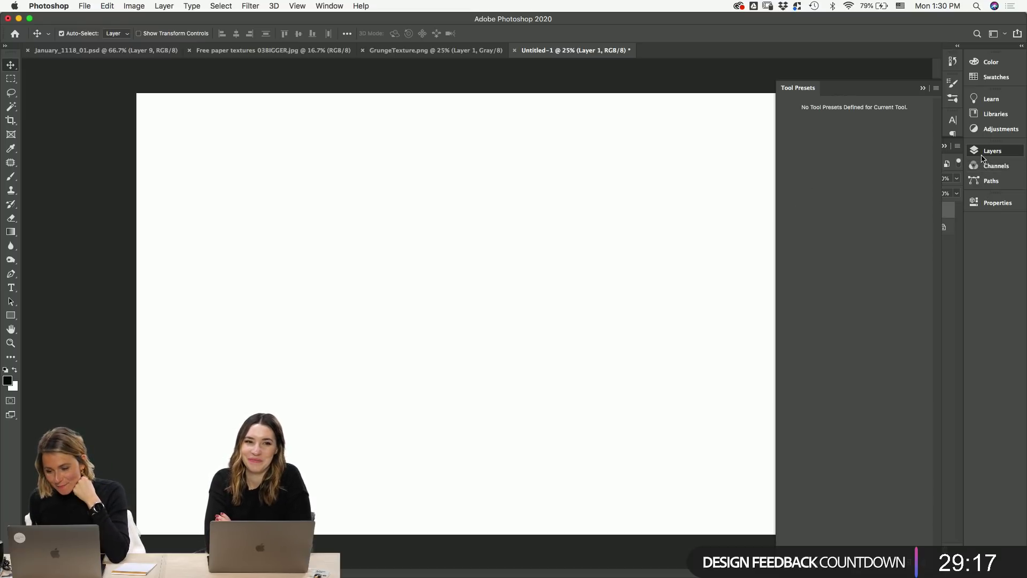
pyautogui.click(983, 157)
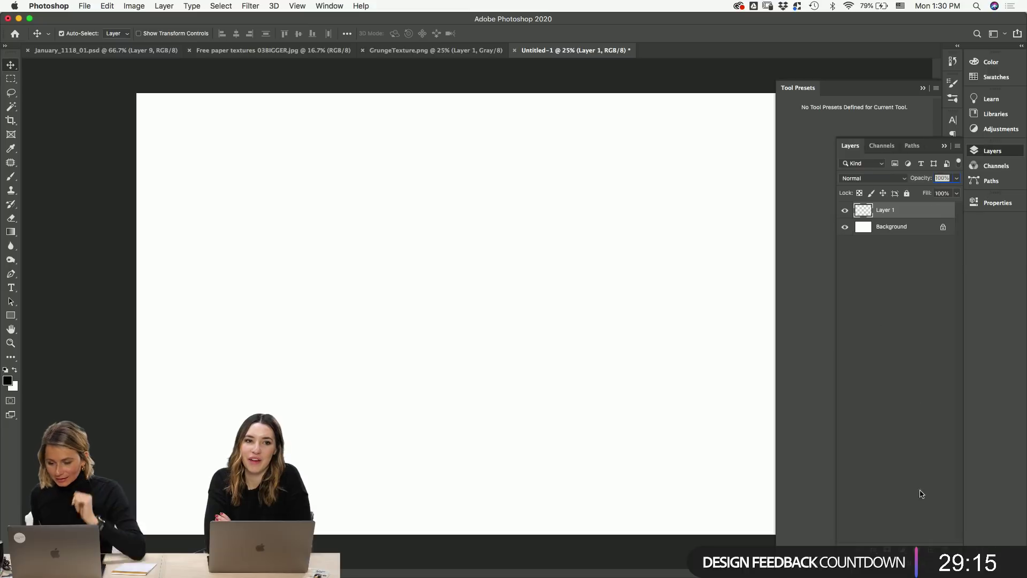
# - Activate the Brush tool and choose the first recently used textured brush at 125 px for the lettering
pyautogui.press('b')
pyautogui.moveTo(320, 259); pyautogui.dragTo(378, 260)
pyautogui.press('super+z')
pyautogui.rightClick(368, 244)
pyautogui.click(398, 319)
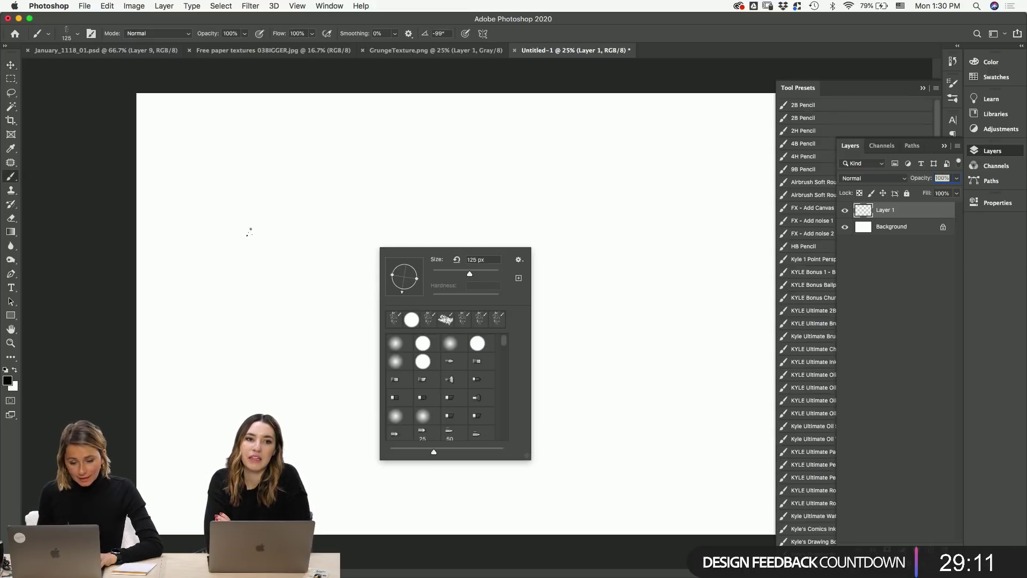
pyautogui.moveTo(246, 236); pyautogui.dragTo(282, 238)
pyautogui.press('super+z')
pyautogui.moveTo(268, 289)
pyautogui.mouseDown()
pyautogui.moveTo(356, 296)
pyautogui.moveTo(424, 282)
pyautogui.moveTo(423, 374)
pyautogui.mouseUp()
pyautogui.press('super+z')
pyautogui.moveTo(282, 262)
pyautogui.mouseDown()
pyautogui.moveTo(321, 247)
pyautogui.moveTo(347, 320)
pyautogui.mouseUp()
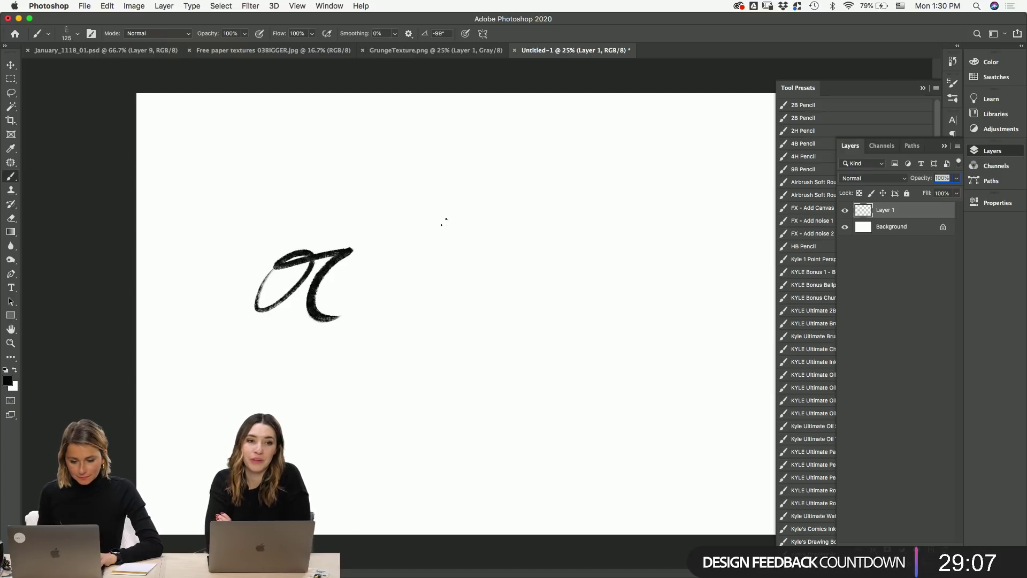
pyautogui.press('super+z')
pyautogui.moveTo(239, 276); pyautogui.dragTo(422, 236)
pyautogui.press('super+z')
pyautogui.moveTo(248, 274); pyautogui.dragTo(371, 244)
pyautogui.press('super+z')
pyautogui.moveTo(230, 286); pyautogui.dragTo(308, 292)
pyautogui.press('super+z')
# - Hand-letter the word "october" in black script across the middle of the page, redoing the final letters as needed
pyautogui.moveTo(237, 286)
pyautogui.mouseDown()
pyautogui.moveTo(268, 268)
pyautogui.moveTo(339, 300)
pyautogui.moveTo(323, 325)
pyautogui.mouseUp()
pyautogui.moveTo(393, 225); pyautogui.dragTo(438, 308)
pyautogui.moveTo(484, 267)
pyautogui.mouseDown()
pyautogui.moveTo(457, 351)
pyautogui.moveTo(572, 293)
pyautogui.moveTo(589, 318)
pyautogui.moveTo(633, 275)
pyautogui.moveTo(730, 335)
pyautogui.mouseUp()
pyautogui.press('super+z')
pyautogui.moveTo(598, 314)
pyautogui.mouseDown()
pyautogui.moveTo(664, 296)
pyautogui.moveTo(753, 323)
pyautogui.moveTo(760, 343)
pyautogui.mouseUp()
pyautogui.press('super+z')
pyautogui.moveTo(597, 319)
pyautogui.mouseDown()
pyautogui.moveTo(623, 294)
pyautogui.moveTo(752, 321)
pyautogui.mouseUp()
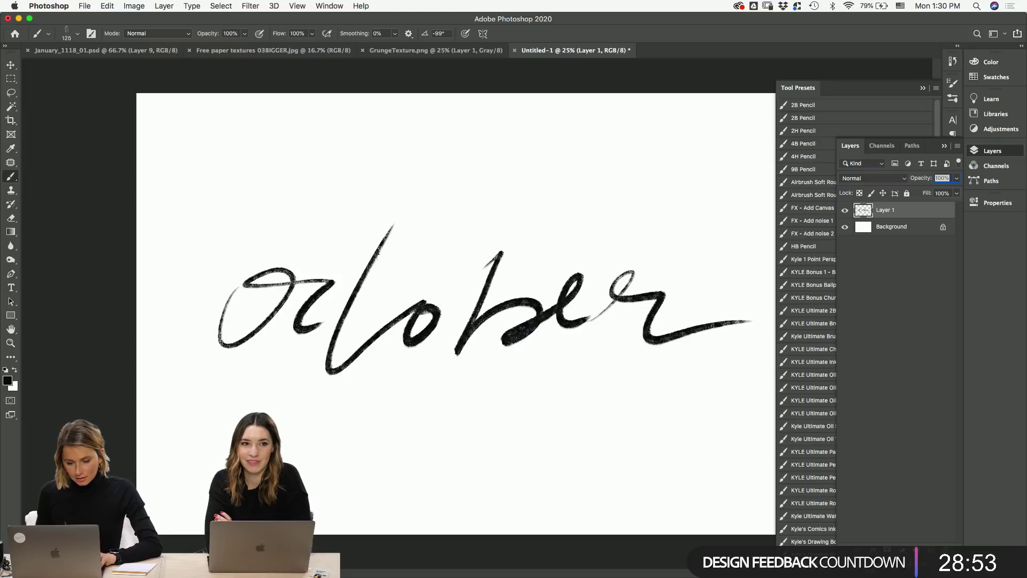
pyautogui.moveTo(323, 255); pyautogui.dragTo(437, 252)
# - Scale the october lettering down to about 83% around its centre and commit the transform
pyautogui.press('super+t')
pyautogui.moveTo(754, 223); pyautogui.dragTo(671, 237)
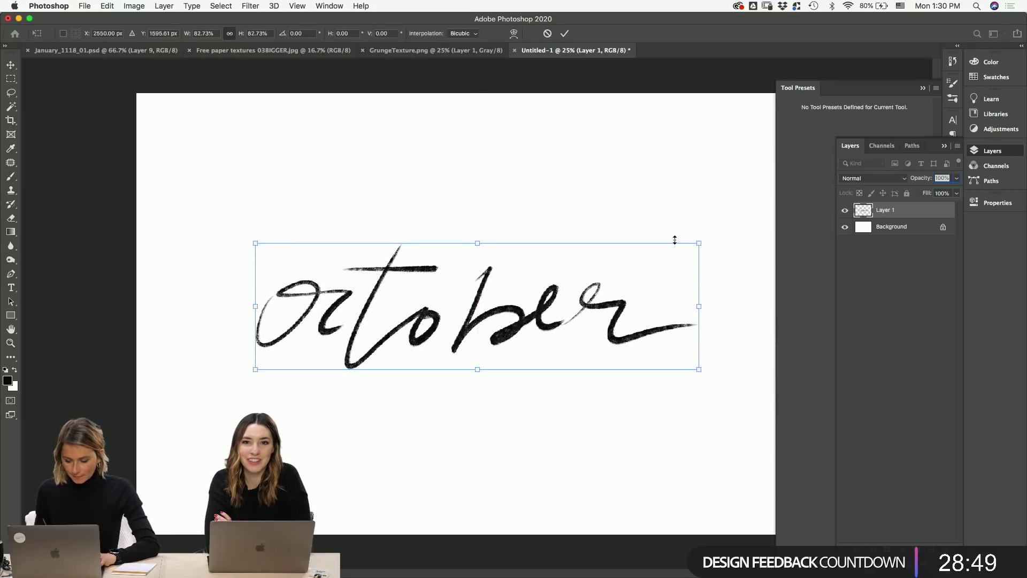
pyautogui.press('Return')
pyautogui.press('v')
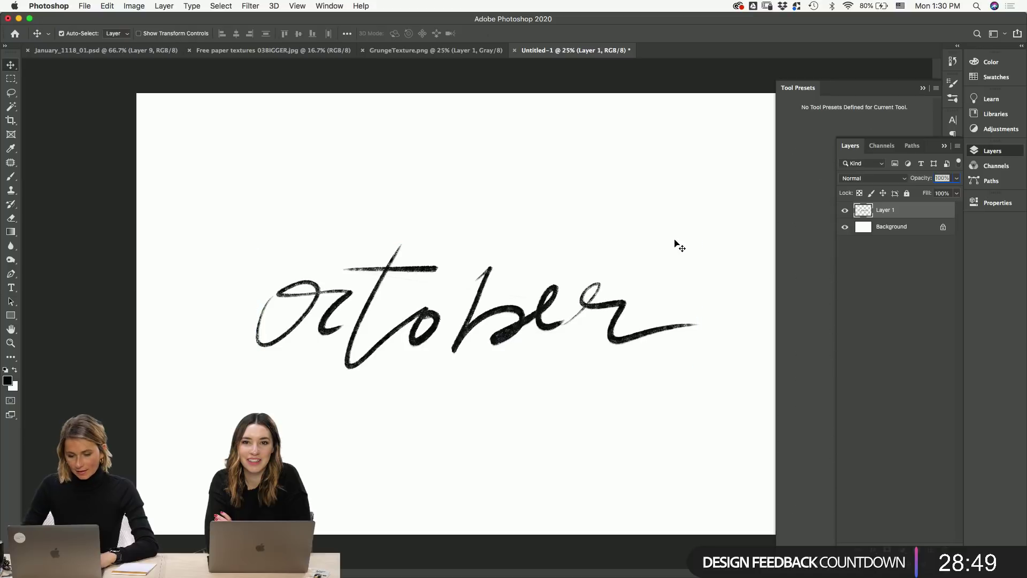
pyautogui.doubleClick(917, 213)
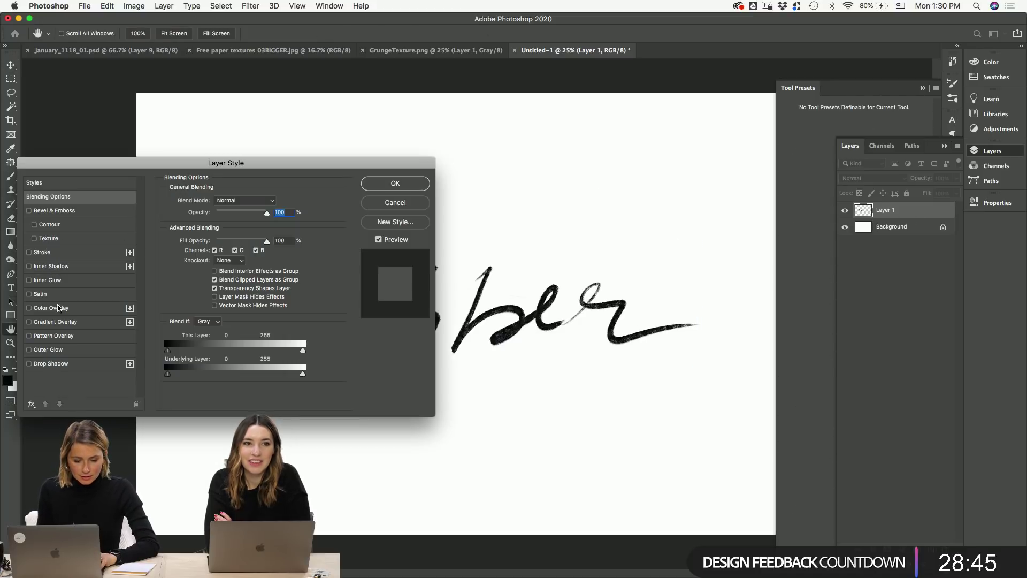
pyautogui.press('Escape')
# - Create a rectangle shape 17 in wide and 11 in high directly above the Background layer
pyautogui.click(890, 231)
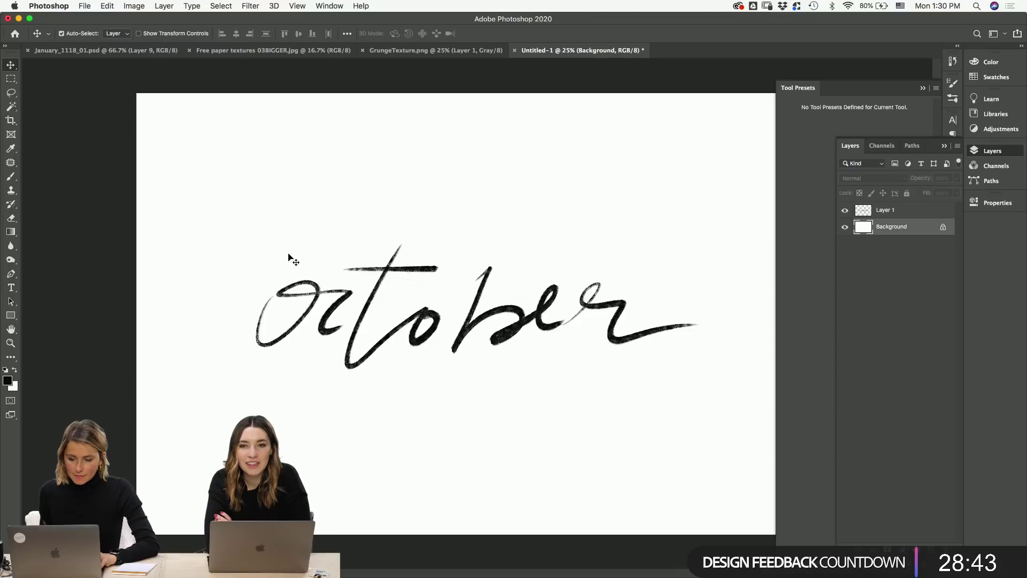
pyautogui.press('u')
pyautogui.click(323, 203)
pyautogui.write('17 in')
pyautogui.press('Tab')
pyautogui.write('11')
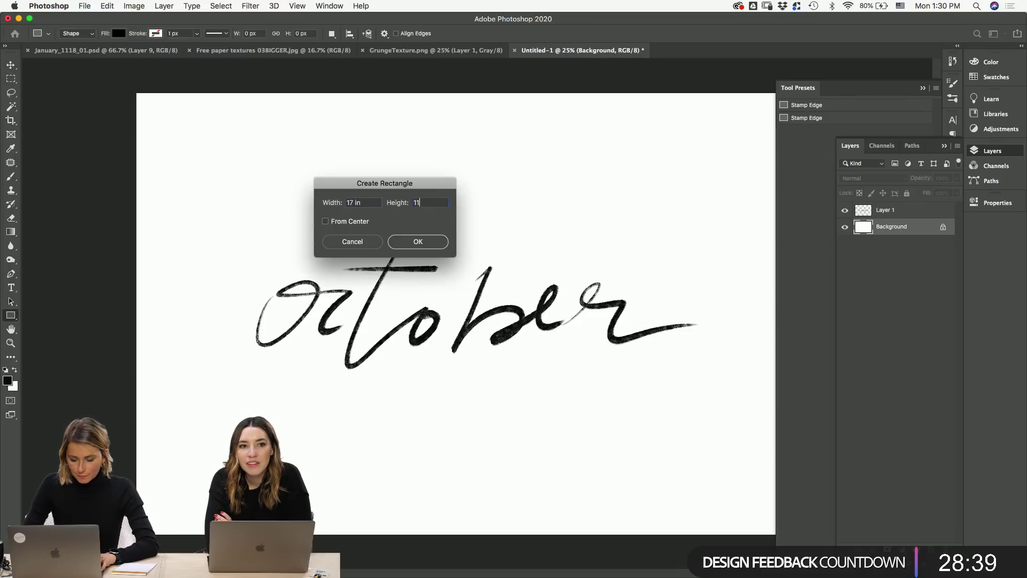
pyautogui.write('in')
pyautogui.press('Tab')
pyautogui.press('Return')
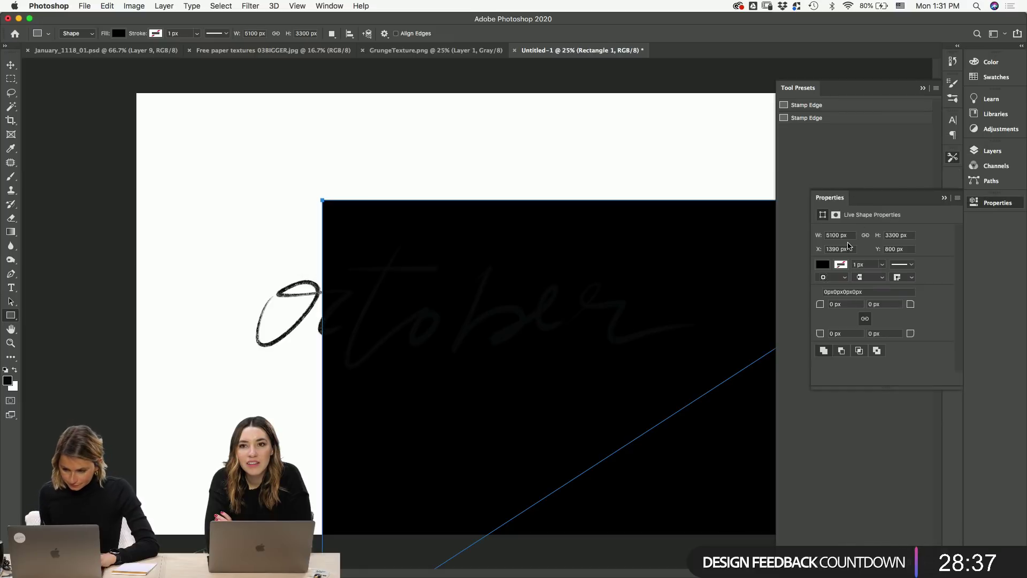
pyautogui.click(943, 199)
# - Move the black rectangle up and to the left so it covers the whole canvas
pyautogui.press('v')
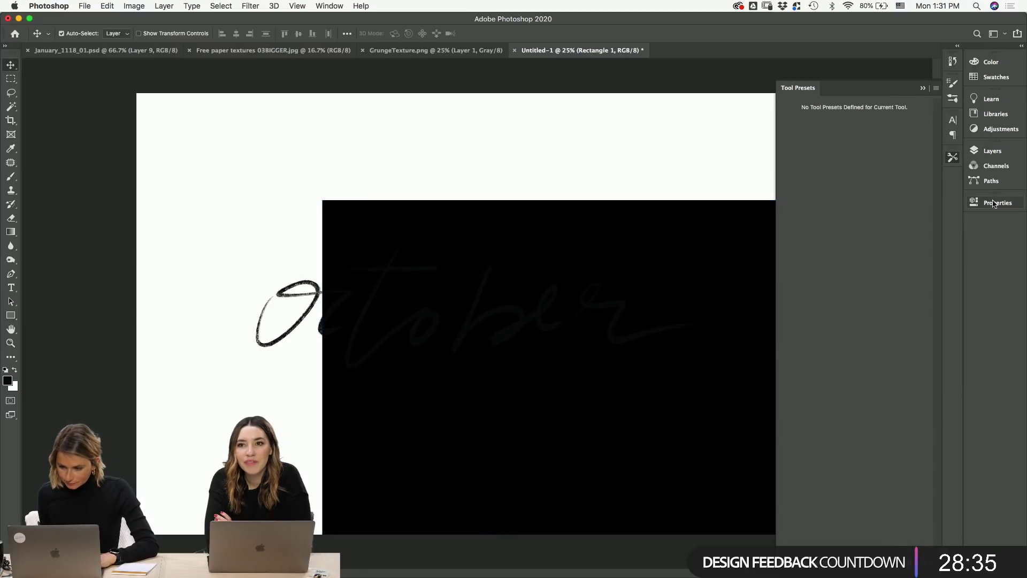
pyautogui.click(992, 151)
pyautogui.hotkey('ctrl', 't')
pyautogui.moveTo(360, 234); pyautogui.dragTo(177, 128)
pyautogui.press('Return')
pyautogui.press('ctrl')
# - Recolor the full-page rectangle with the light brown fill b8905d
pyautogui.doubleClick(857, 229)
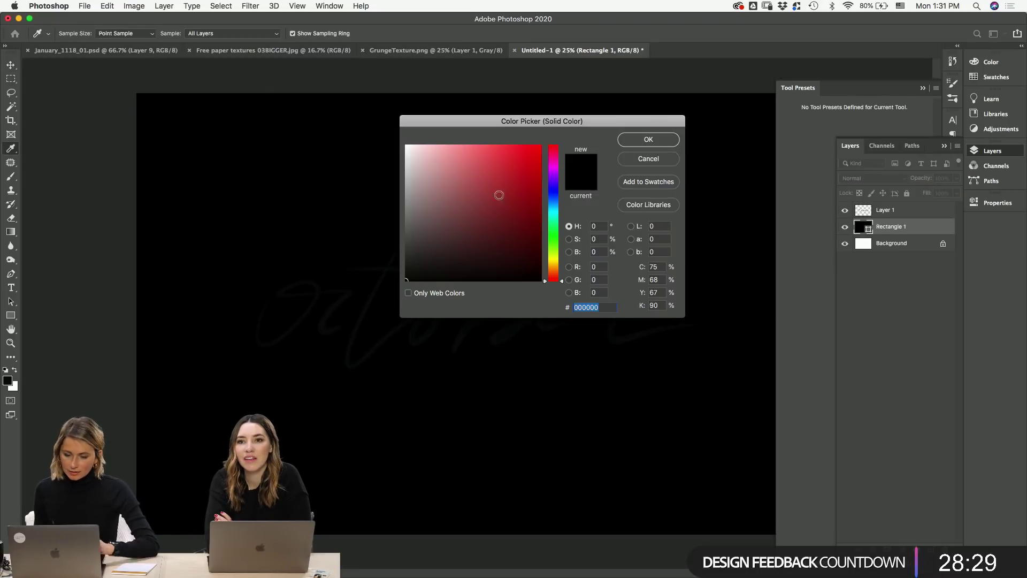
pyautogui.click(501, 209)
pyautogui.moveTo(501, 209)
pyautogui.mouseDown()
pyautogui.moveTo(493, 169)
pyautogui.moveTo(465, 163)
pyautogui.moveTo(486, 174)
pyautogui.moveTo(495, 149)
pyautogui.moveTo(474, 184)
pyautogui.moveTo(436, 183)
pyautogui.moveTo(477, 184)
pyautogui.mouseUp()
pyautogui.click(554, 278)
pyautogui.click(553, 277)
pyautogui.click(555, 268)
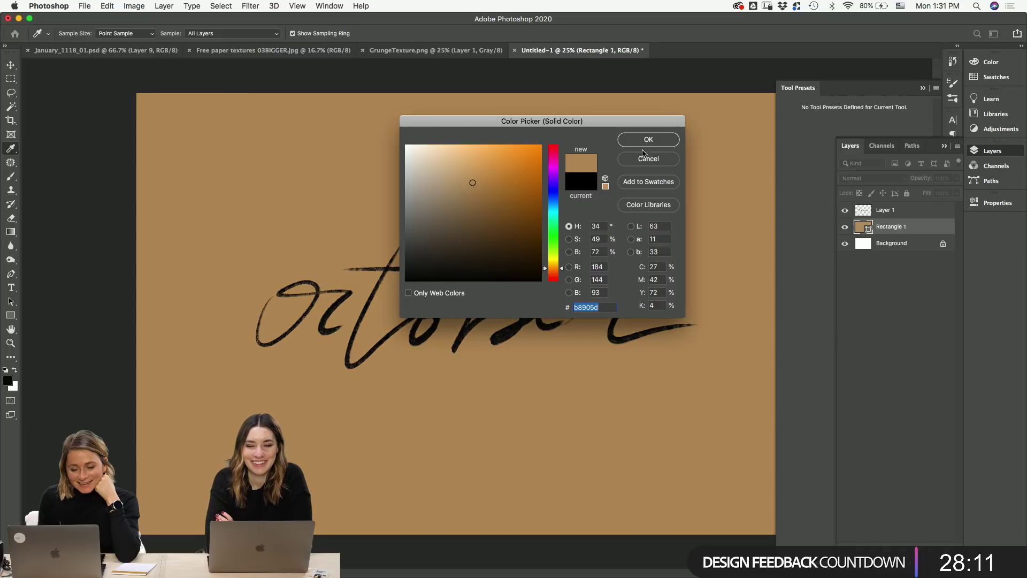
pyautogui.click(669, 140)
# - Apply a white Color Overlay at 100% opacity in Normal mode to the october lettering layer
pyautogui.doubleClick(919, 210)
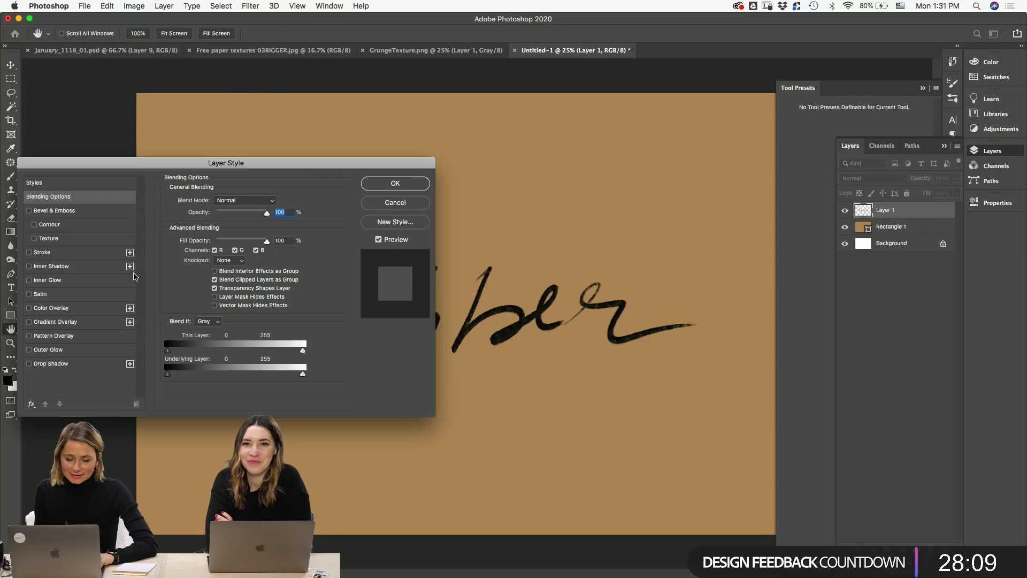
pyautogui.click(72, 313)
pyautogui.click(273, 202)
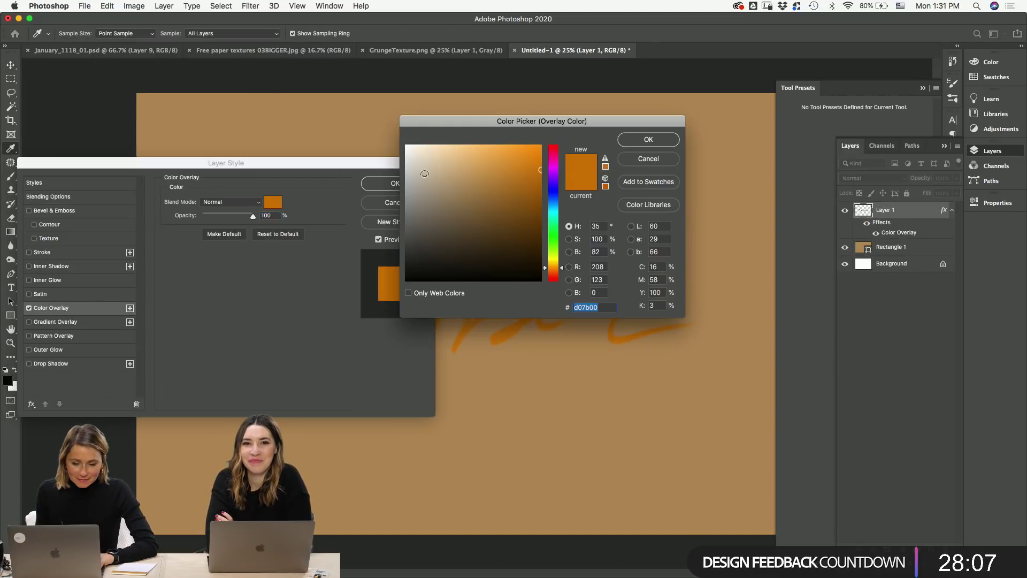
pyautogui.click(406, 146)
pyautogui.click(649, 141)
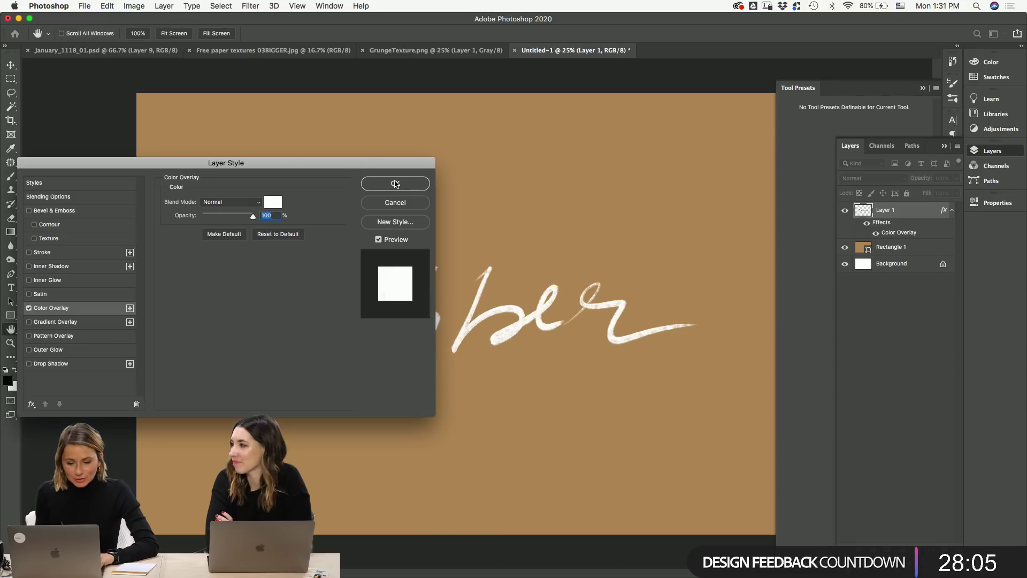
pyautogui.click(396, 183)
# - Rename the lettering layer as Octiober and shift the lettering slightly up and to the right
pyautogui.doubleClick(884, 209)
pyautogui.write('Octo')
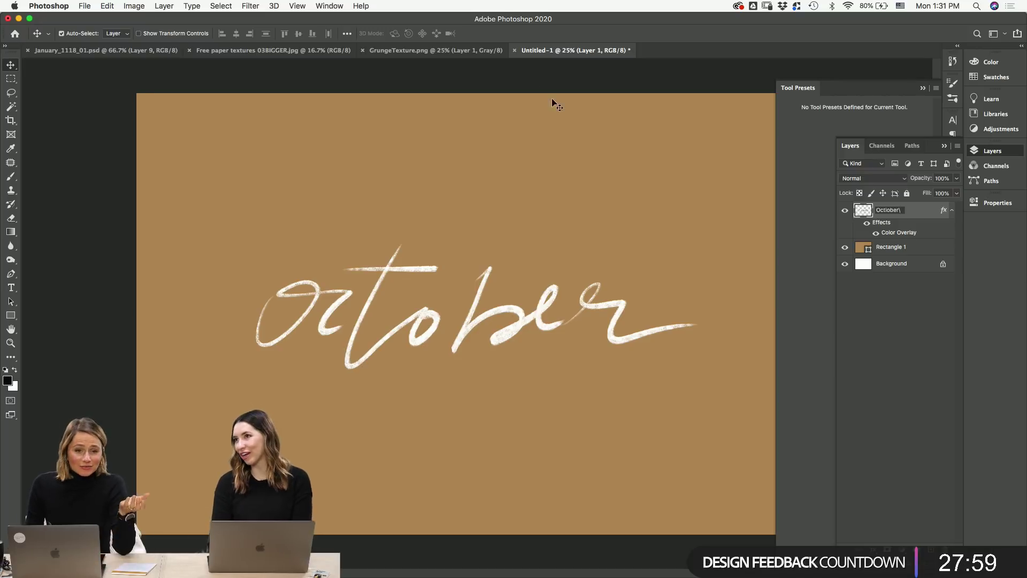
pyautogui.press('Return')
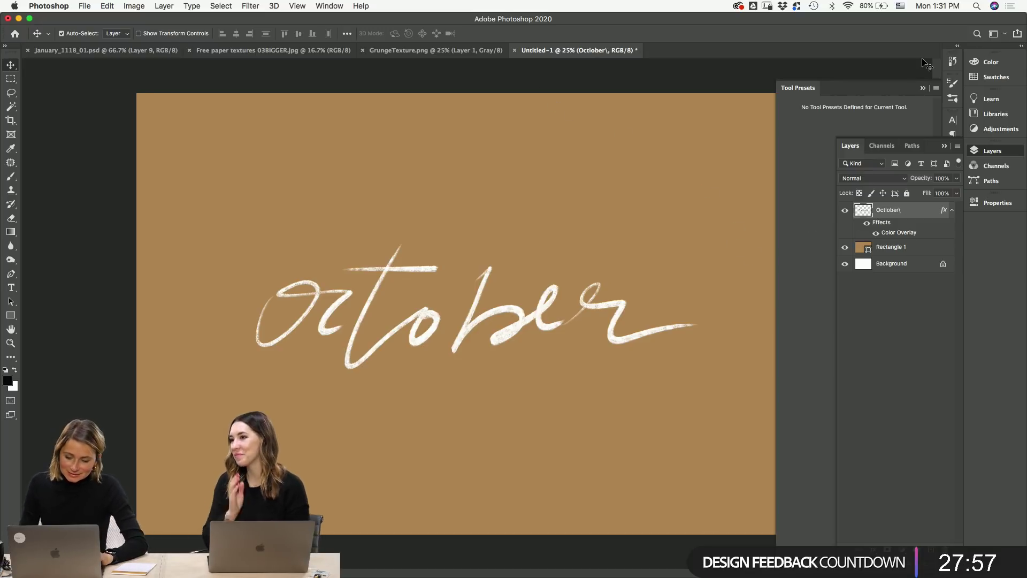
pyautogui.press('Right')
pyautogui.press('BackSpace')
pyautogui.press('Return')
pyautogui.moveTo(617, 319); pyautogui.dragTo(629, 312)
# - Save the document in Photoshop format as October_1118_01.psd in the MPS_Calendar folder, keeping its layers
pyautogui.press('super+s')
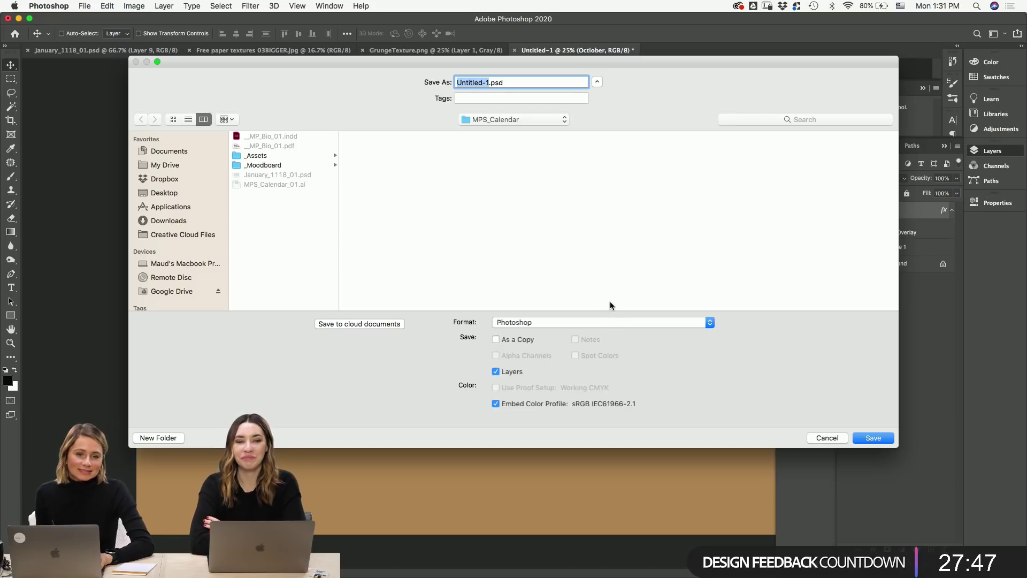
pyautogui.write('October')
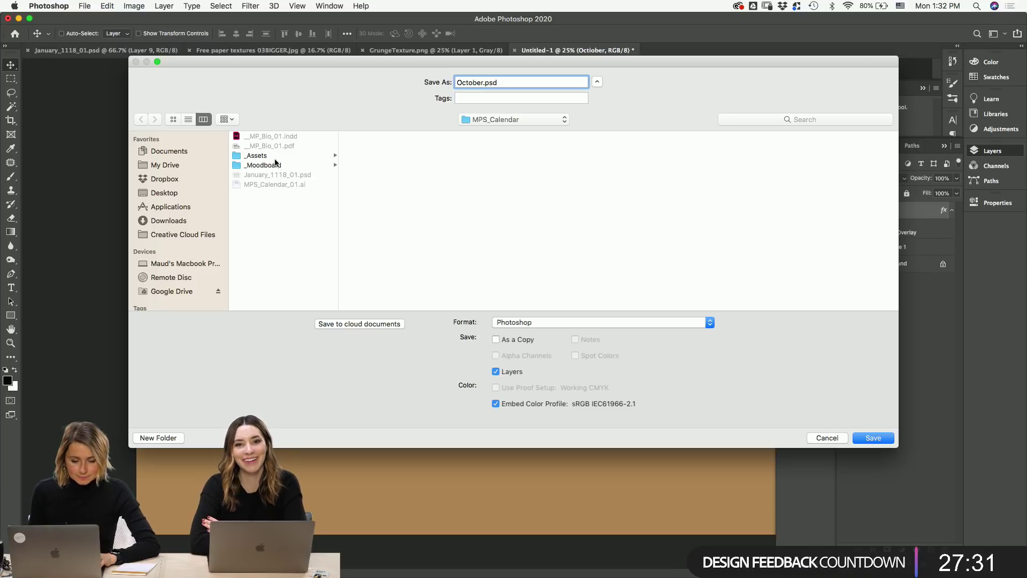
pyautogui.click(274, 157)
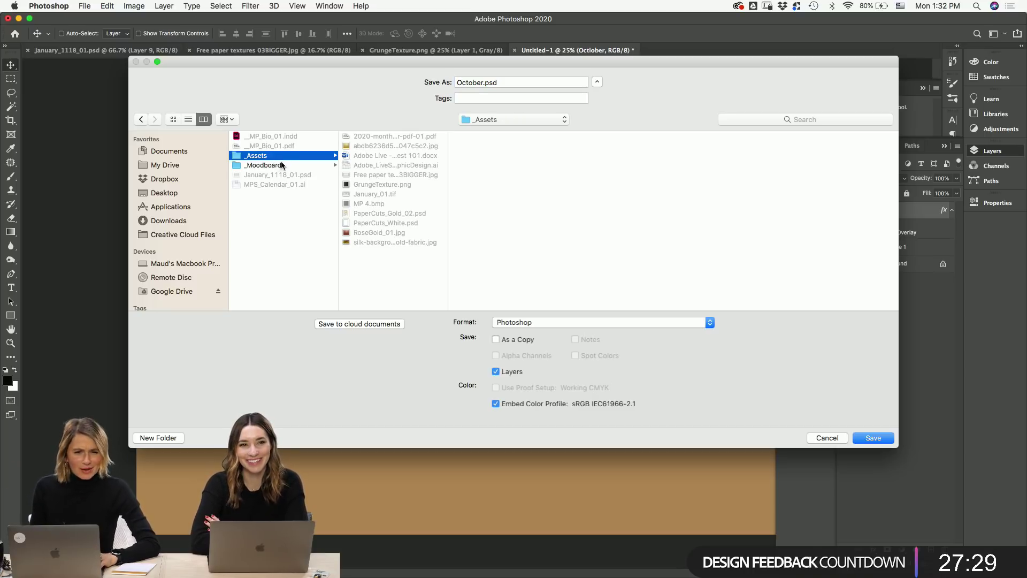
pyautogui.click(280, 165)
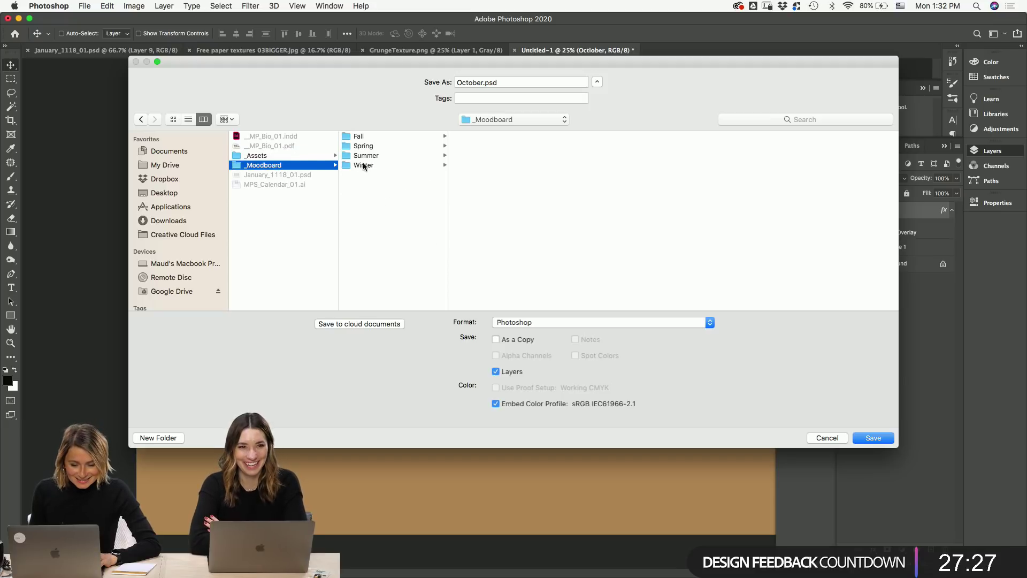
pyautogui.click(307, 175)
pyautogui.moveTo(480, 82); pyautogui.dragTo(457, 82)
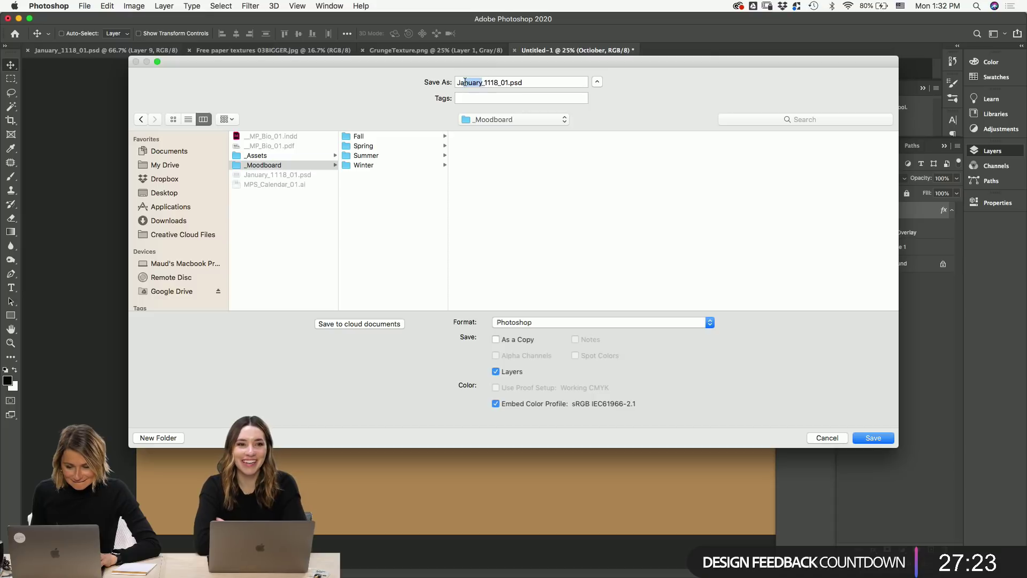
pyautogui.write('Octpber')
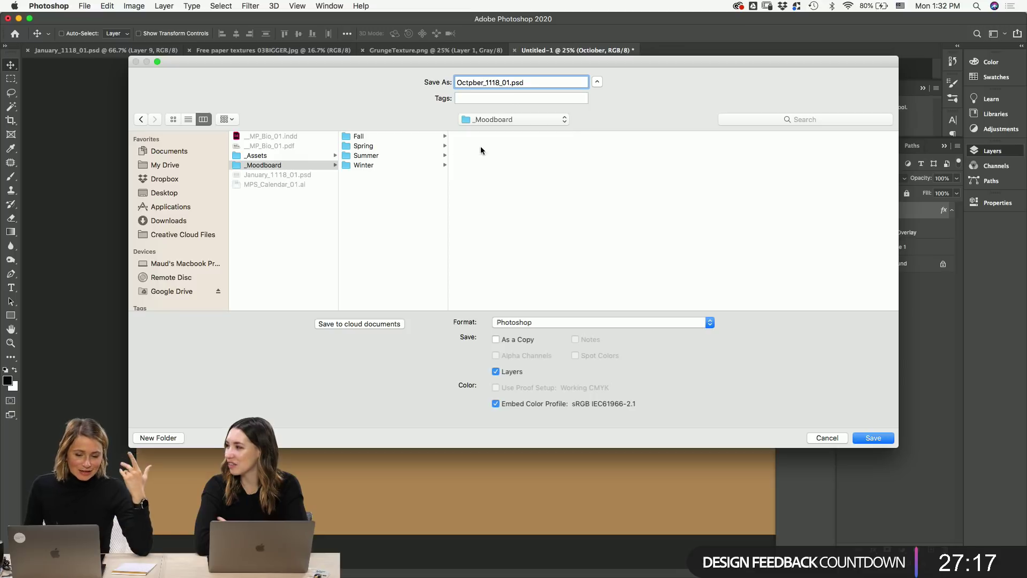
pyautogui.click(468, 82)
pyautogui.press('Delete')
pyautogui.write('o')
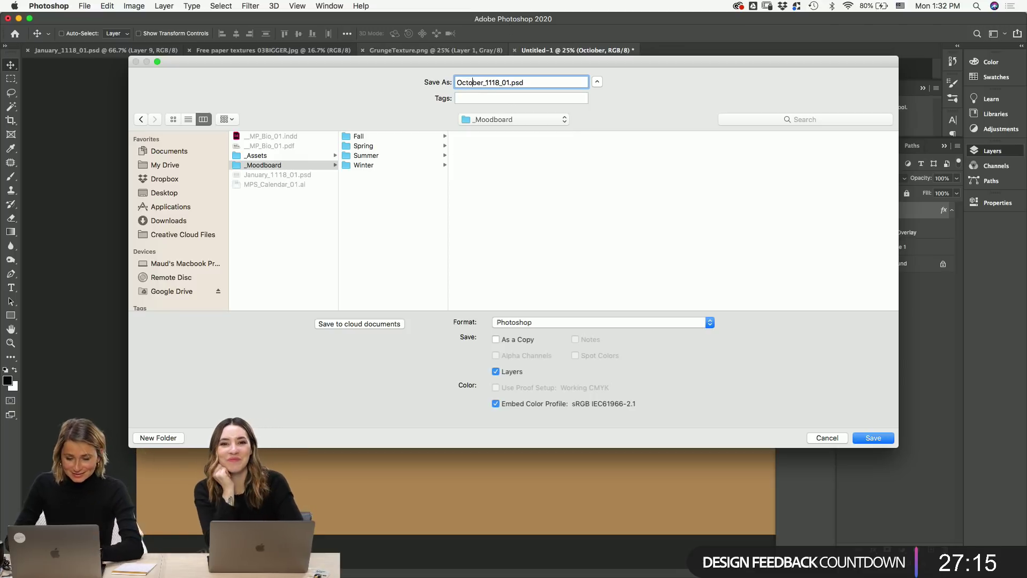
pyautogui.press('Return')
pyautogui.press('Return')
# - Change the background rectangle's fill to the more saturated orange-brown bc8844
pyautogui.click(760, 229)
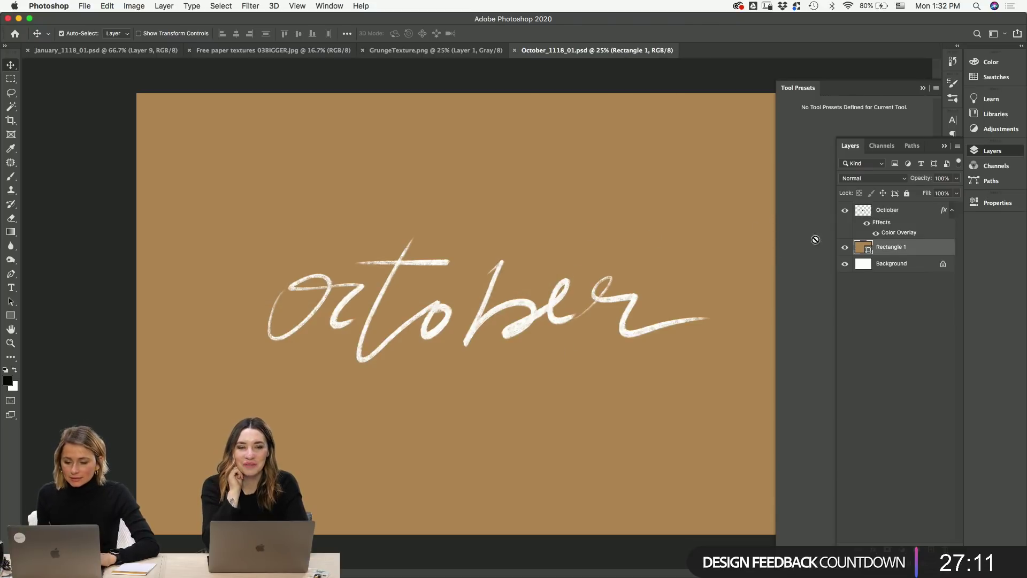
pyautogui.doubleClick(864, 247)
pyautogui.moveTo(476, 181); pyautogui.dragTo(493, 179)
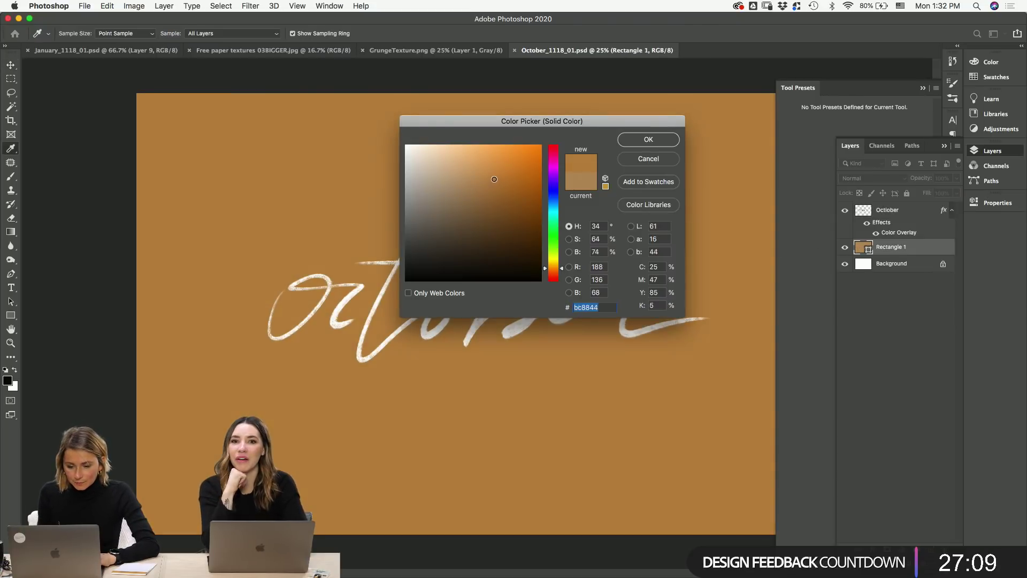
pyautogui.click(645, 140)
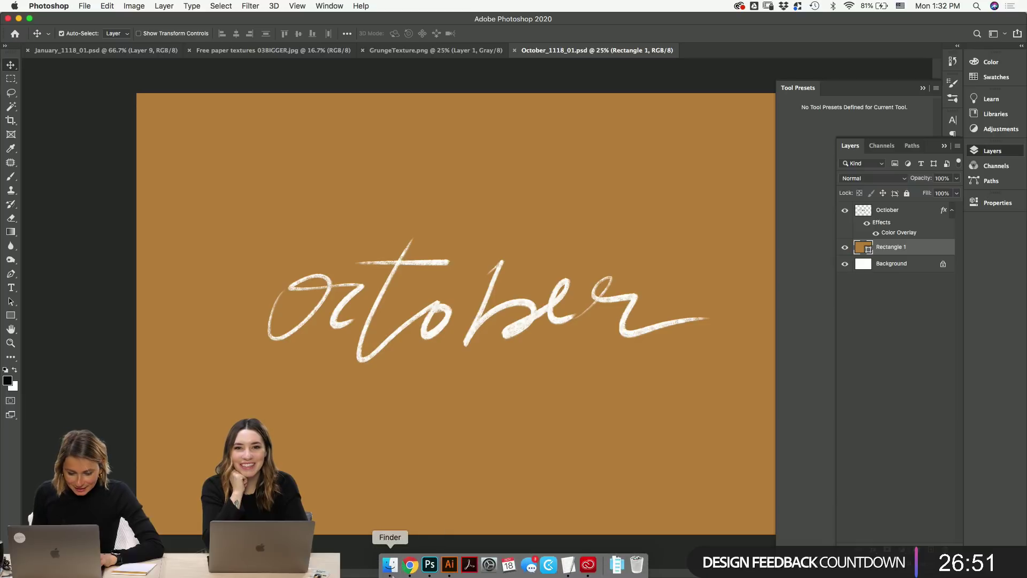
# - Preview January_1118_01.psd in Finder's MPS_Calendar folder as a reference and return to Photoshop
pyautogui.click(390, 575)
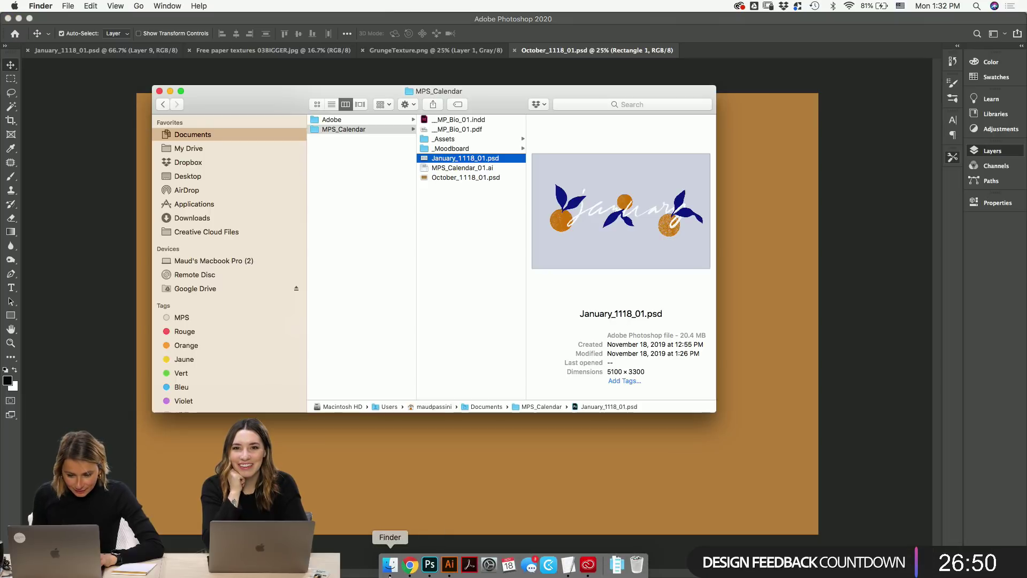
pyautogui.click(470, 271)
pyautogui.press('super+Tab')
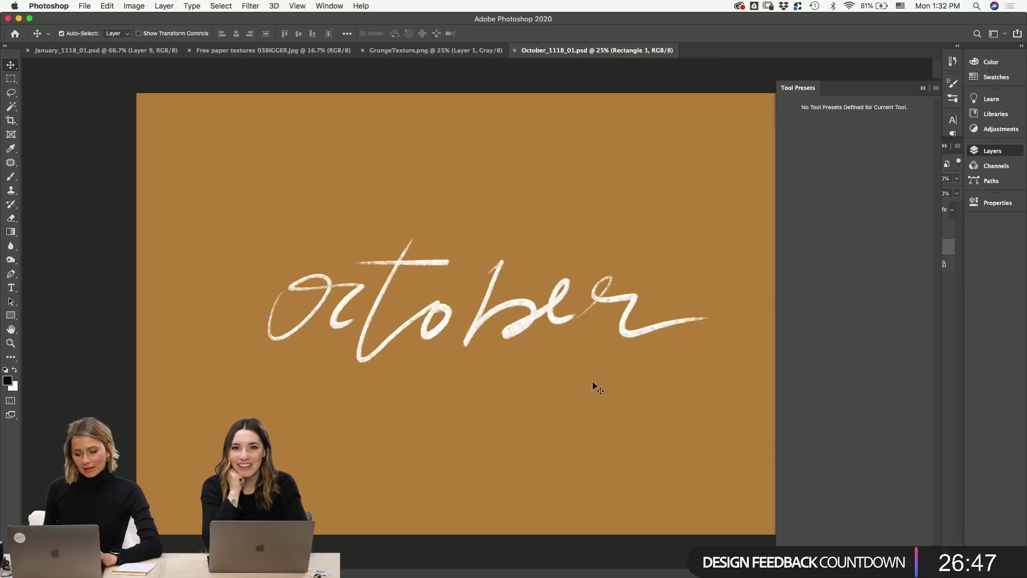
pyautogui.click(390, 575)
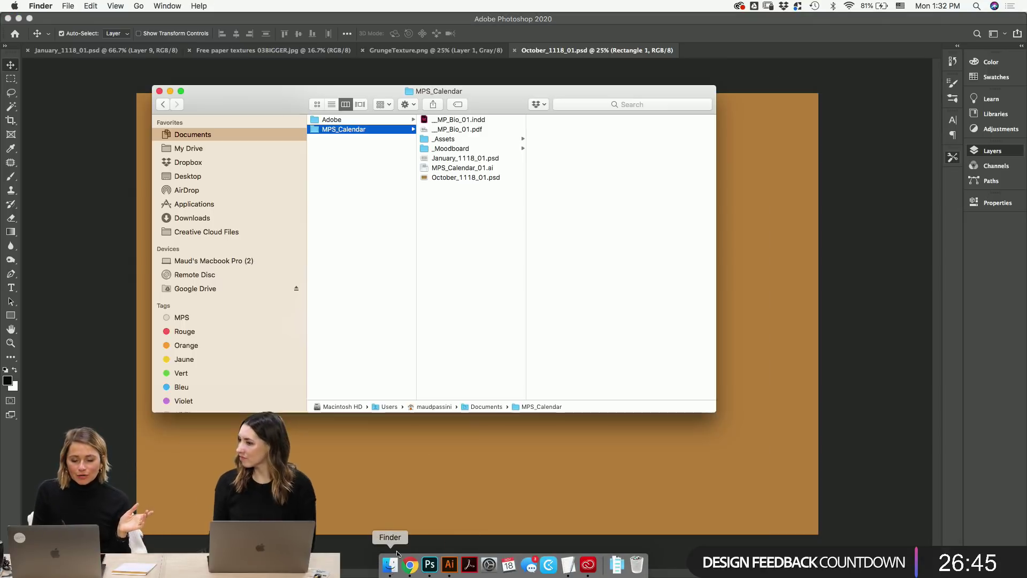
pyautogui.click(500, 159)
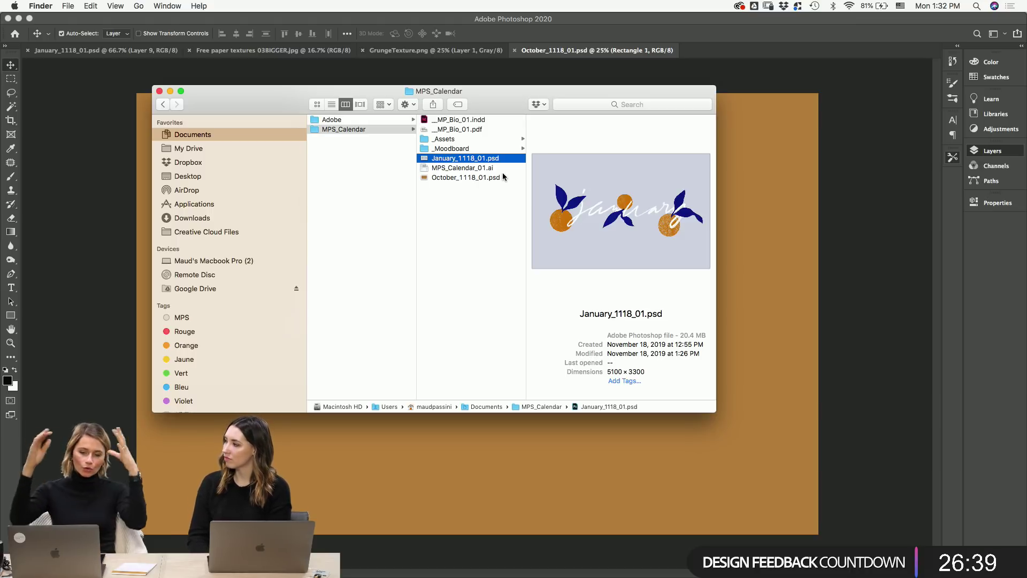
pyautogui.click(136, 109)
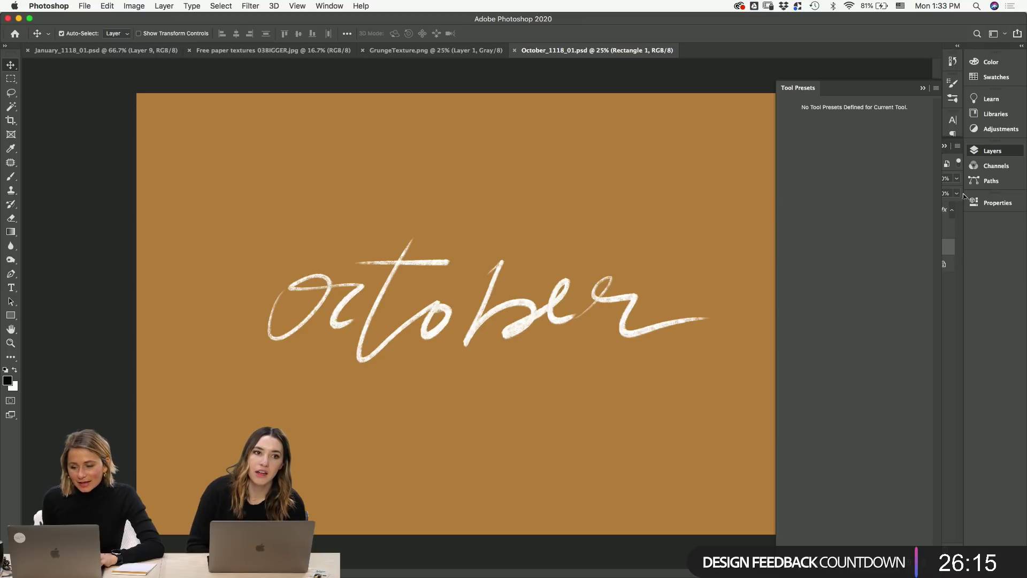
# - Add a new empty layer above Rectangle 1 and activate the Brush tool for painting on it
pyautogui.click(990, 151)
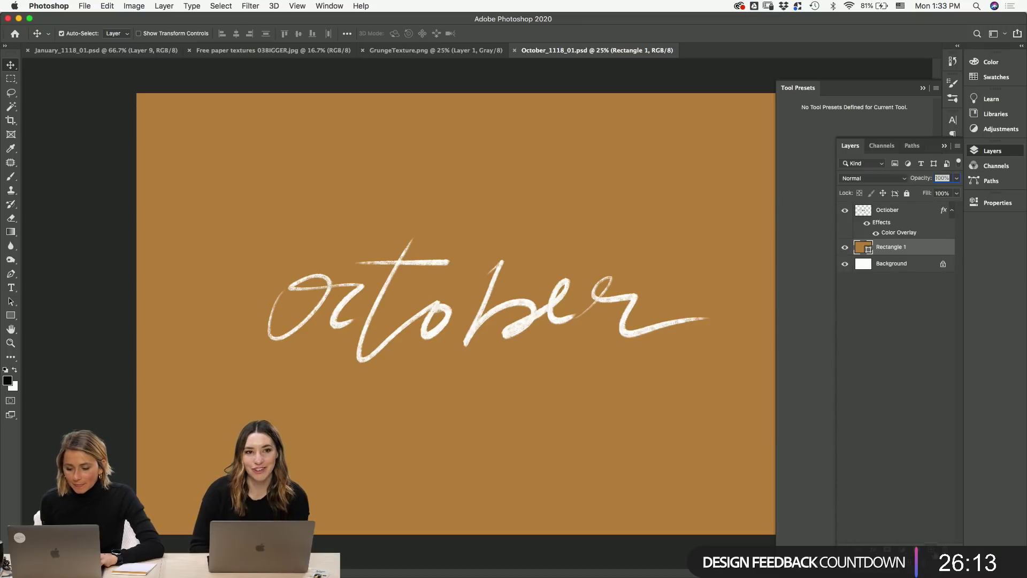
pyautogui.press('super+shift+alt+n')
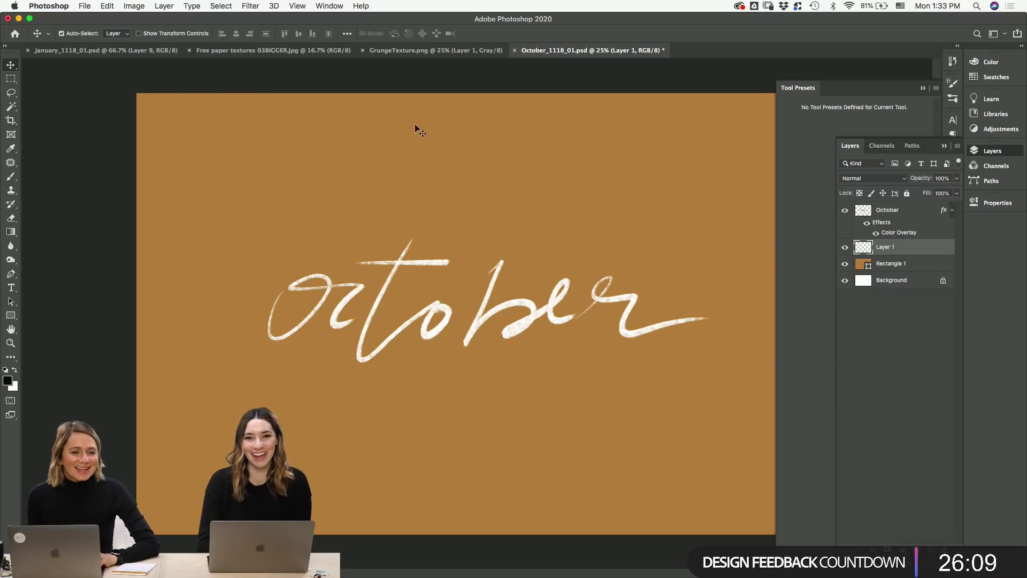
pyautogui.press('b')
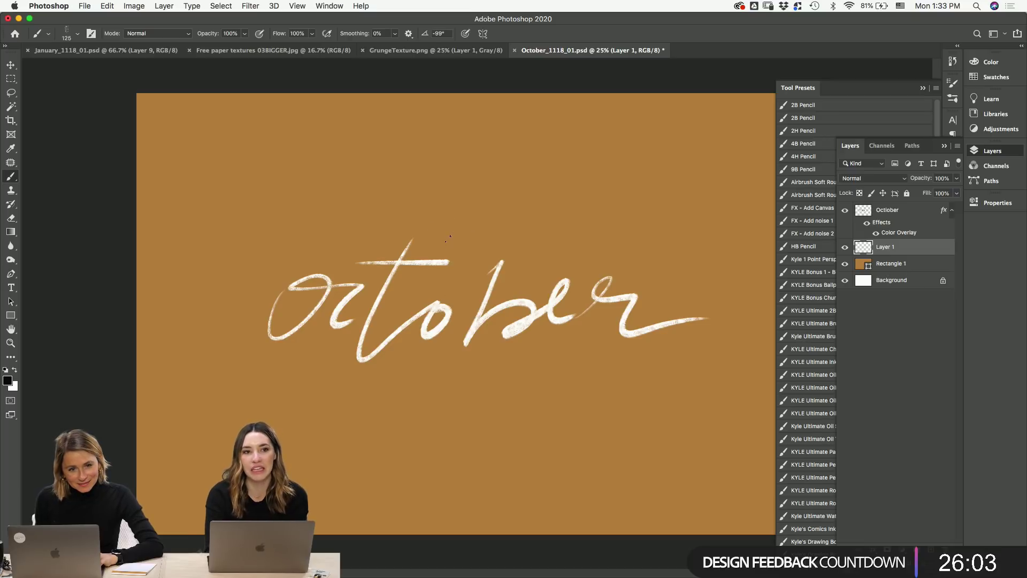
# - Set the brush size to 20 px and make white the foreground colour
pyautogui.rightClick(563, 276)
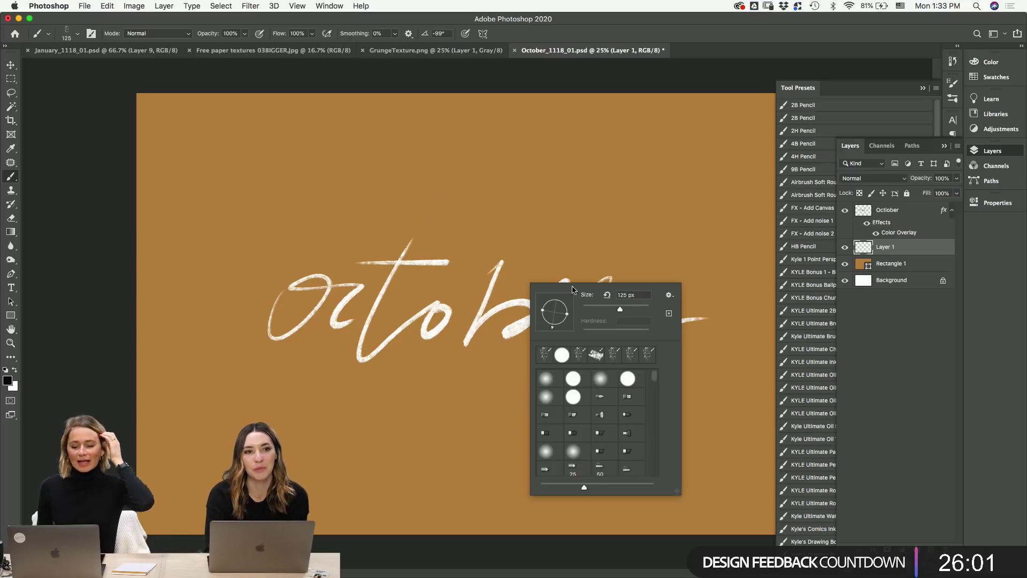
pyautogui.click(644, 295)
pyautogui.write('20')
pyautogui.press('Return')
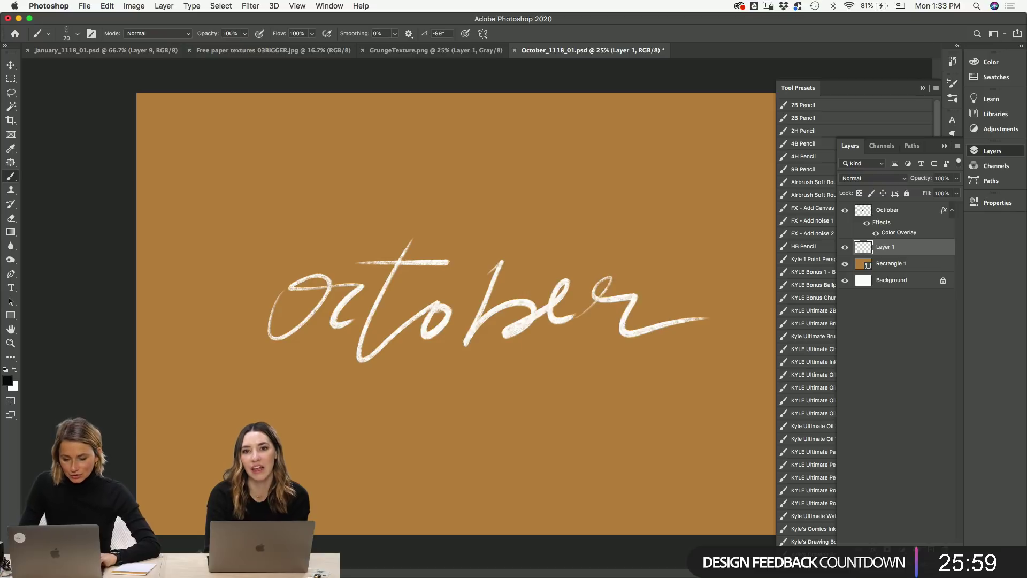
pyautogui.press('x')
# - Try a white stroke above the lettering, undo it, and switch to the hard round brush with 100% hardness
pyautogui.moveTo(444, 286)
pyautogui.mouseDown()
pyautogui.moveTo(516, 209)
pyautogui.moveTo(527, 165)
pyautogui.mouseUp()
pyautogui.press('super+z')
pyautogui.rightClick(456, 283)
pyautogui.click(557, 379)
pyautogui.press('super+z')
pyautogui.moveTo(368, 469)
pyautogui.mouseDown()
pyautogui.moveTo(561, 252)
pyautogui.moveTo(587, 180)
pyautogui.mouseUp()
pyautogui.press('super+z')
pyautogui.moveTo(528, 444)
pyautogui.mouseDown()
pyautogui.moveTo(663, 244)
pyautogui.moveTo(653, 217)
pyautogui.moveTo(668, 167)
pyautogui.mouseUp()
pyautogui.press('super+z')
pyautogui.rightClick(558, 400)
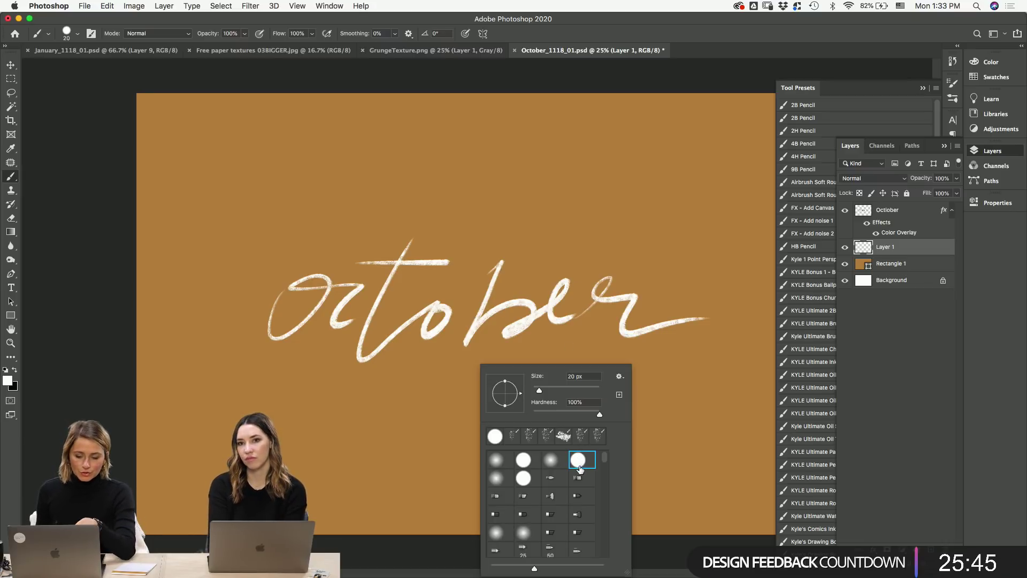
pyautogui.moveTo(533, 177)
pyautogui.mouseDown()
pyautogui.moveTo(551, 161)
pyautogui.moveTo(688, 247)
pyautogui.mouseUp()
pyautogui.press('super+z')
pyautogui.press('super+z')
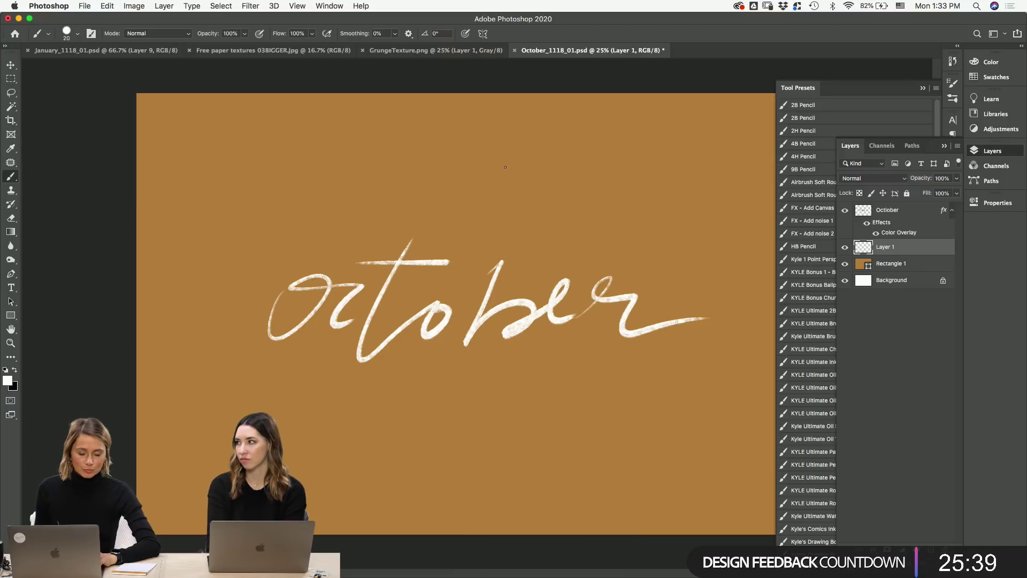
pyautogui.moveTo(505, 160)
pyautogui.mouseDown()
pyautogui.moveTo(508, 171)
pyautogui.moveTo(583, 196)
pyautogui.moveTo(647, 255)
pyautogui.mouseUp()
pyautogui.press('super+z')
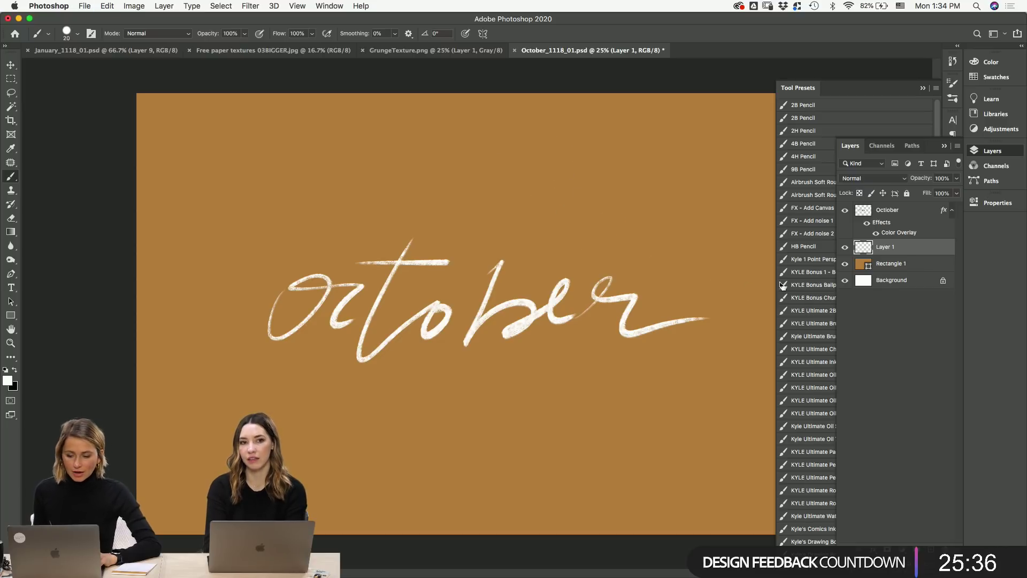
# - Rename Layer 1 as Illo_01
pyautogui.doubleClick(885, 247)
pyautogui.write('Illo_')
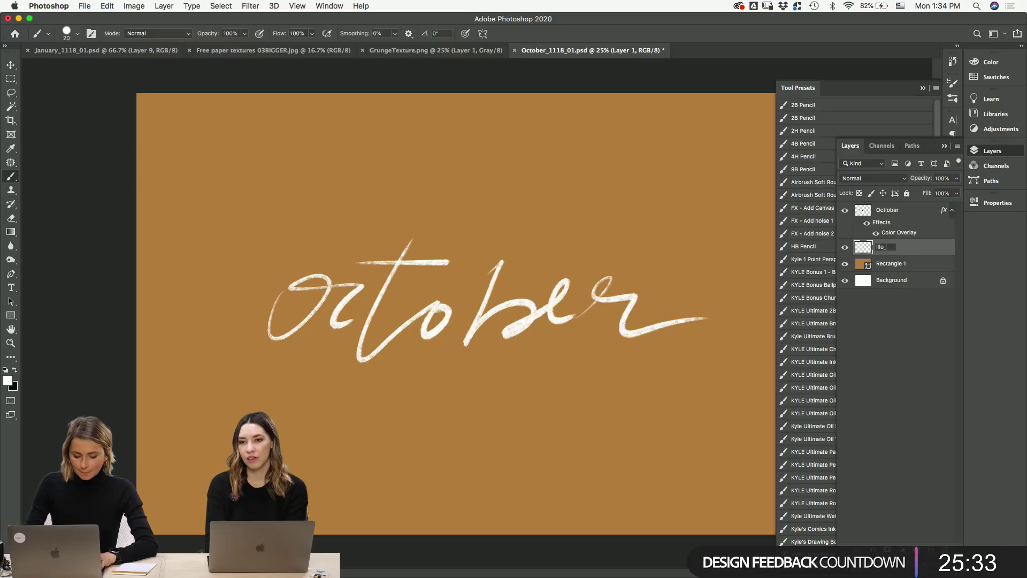
pyautogui.write('01')
pyautogui.press('Return')
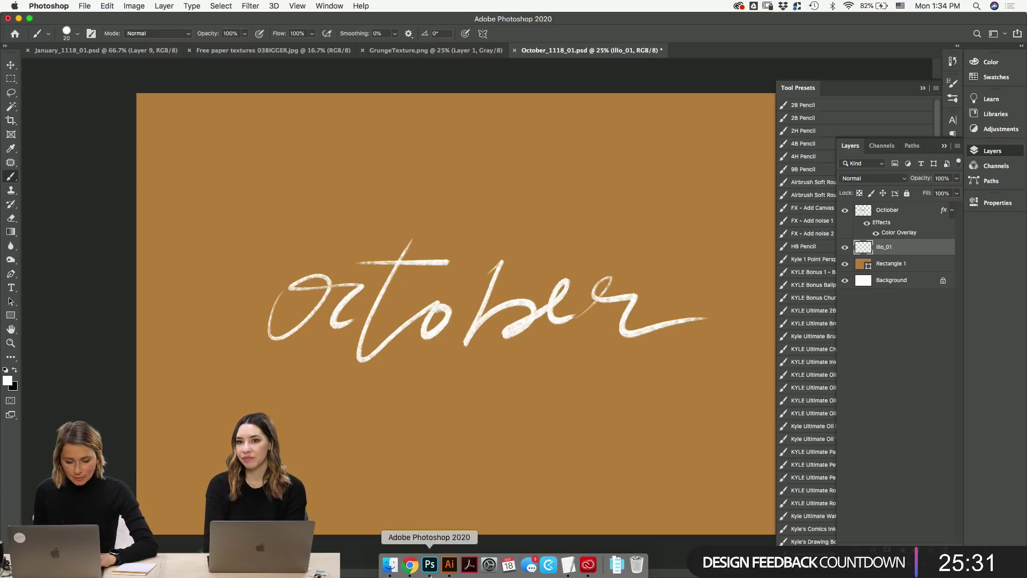
# - Switch to Chrome, search Google Images for wheat, and enlarge the browser window to show more pictures
pyautogui.click(408, 562)
pyautogui.write('wheat')
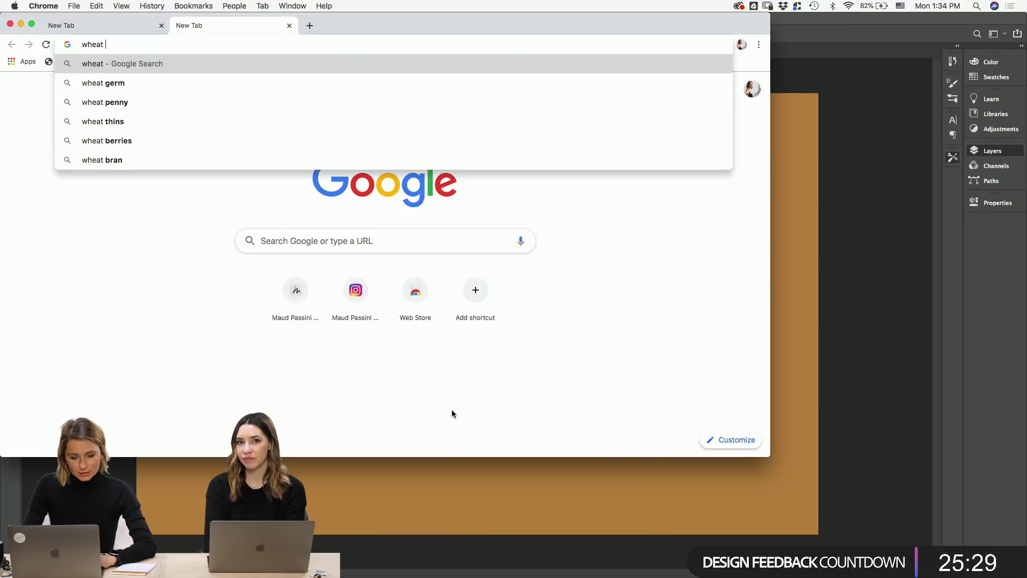
pyautogui.press('Return')
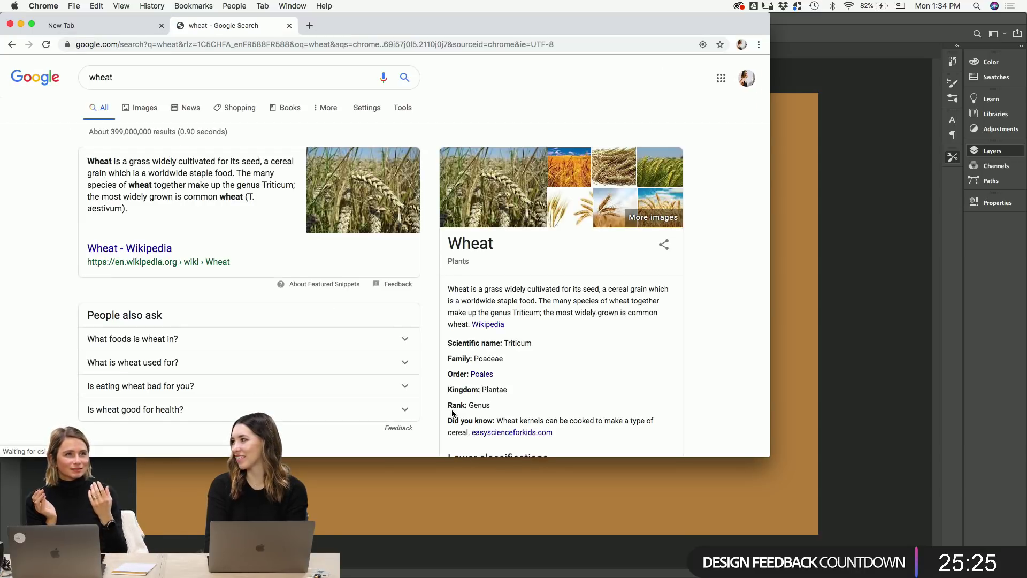
pyautogui.click(142, 107)
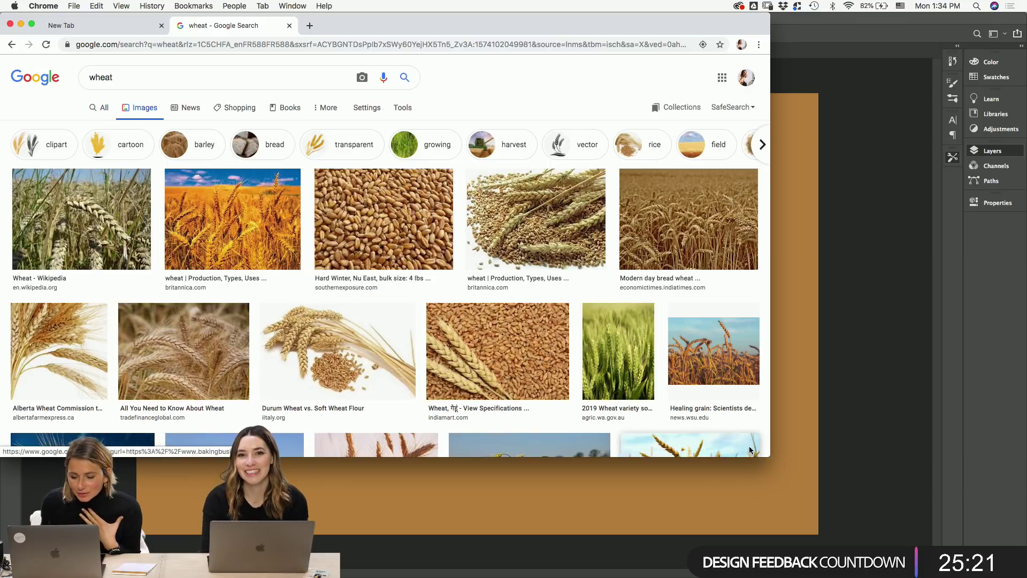
pyautogui.moveTo(770, 456); pyautogui.dragTo(917, 535)
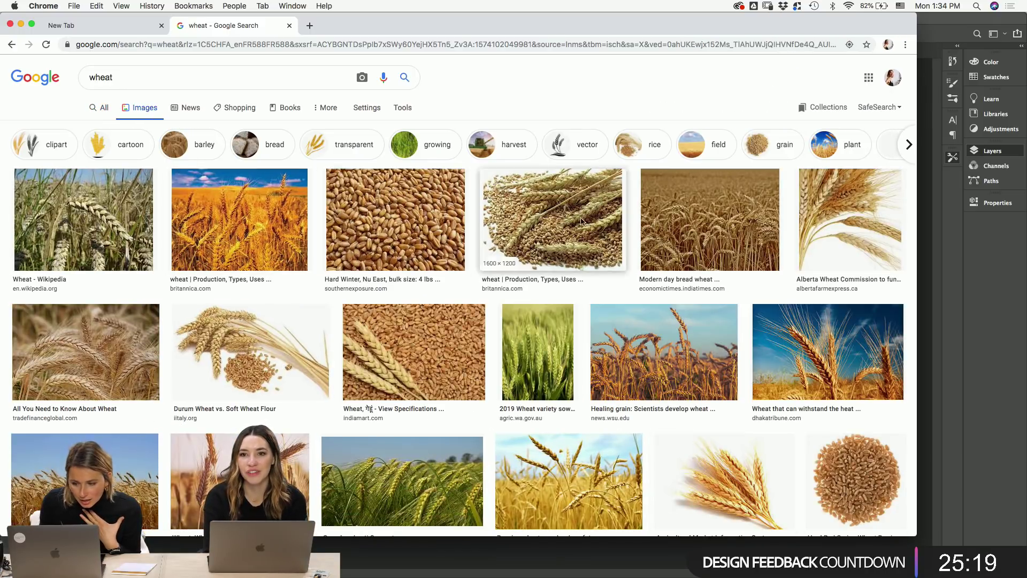
# - Bring the picture of wheat ears on a white background from Chrome into the October document in Photoshop, on the Illo_01 layer
pyautogui.click(838, 203)
pyautogui.moveTo(829, 27); pyautogui.dragTo(225, 75)
pyautogui.moveTo(161, 321); pyautogui.dragTo(174, 245)
# - Enlarge and rotate the wheat picture so its stems point diagonally down toward the lettering, and apply the transformation
pyautogui.press('v')
pyautogui.press('super+t')
pyautogui.moveTo(255, 203); pyautogui.dragTo(362, 103)
pyautogui.moveTo(374, 230); pyautogui.dragTo(308, 102)
pyautogui.press('Return')
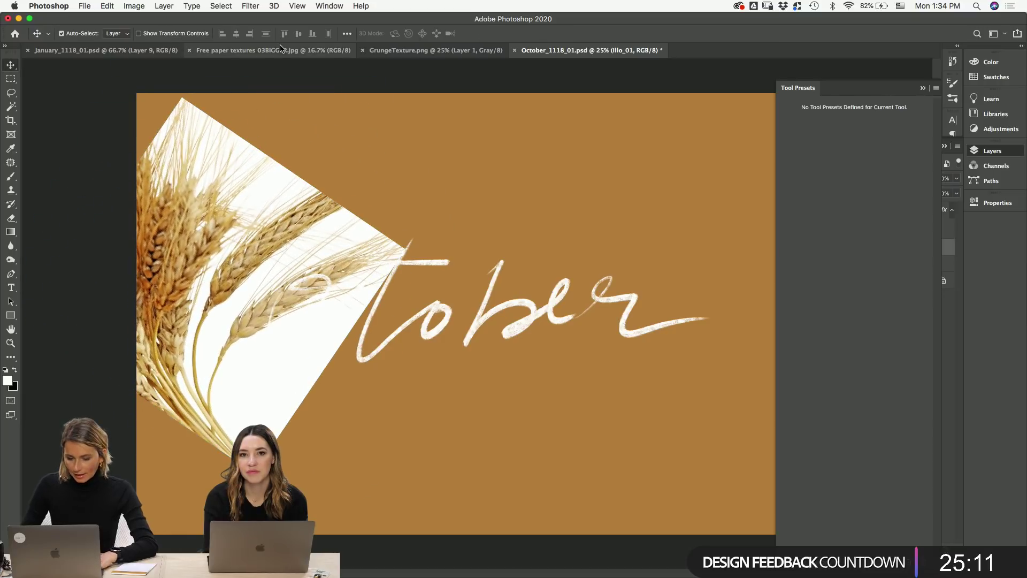
# - Move the wheat picture into the canvas's upper-left corner and lower the Illo_01 layer's opacity to 42%
pyautogui.moveTo(248, 207); pyautogui.dragTo(310, 98)
pyautogui.click(992, 150)
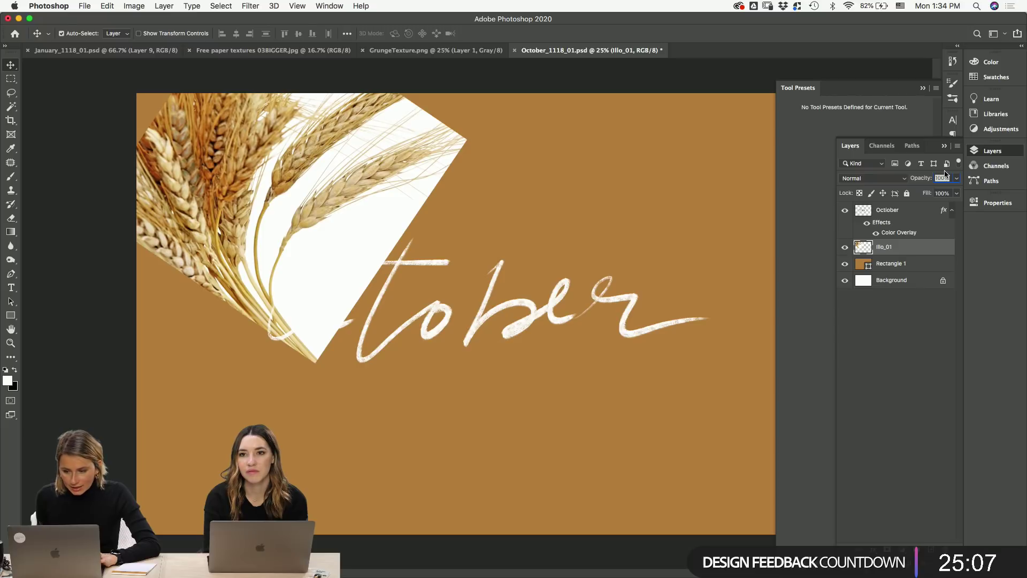
pyautogui.moveTo(958, 180); pyautogui.dragTo(899, 201)
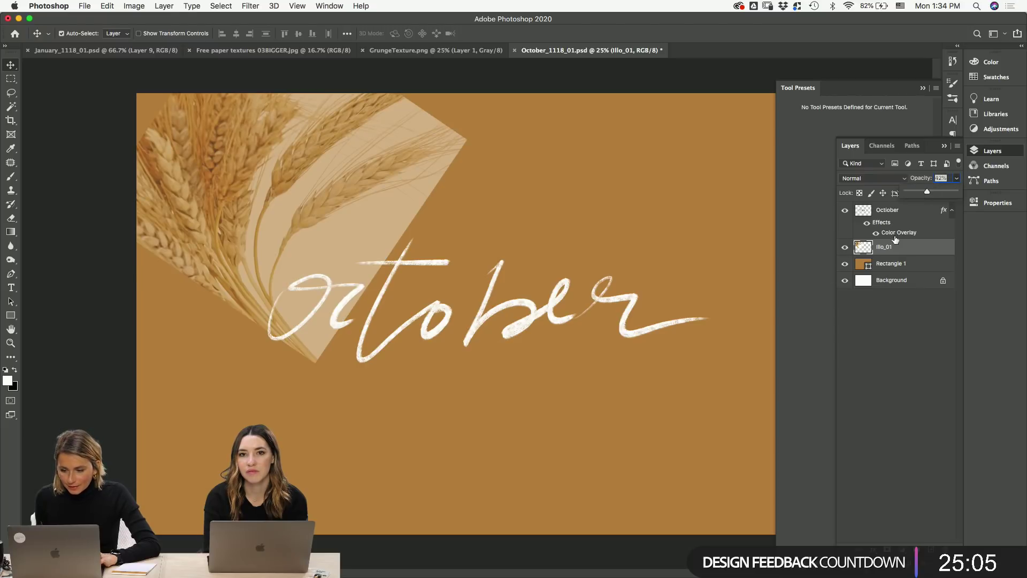
# - Add a new empty layer above the October lettering, try a brush stroke on it, and undo the stroke
pyautogui.click(909, 216)
pyautogui.click(931, 549)
pyautogui.press('b')
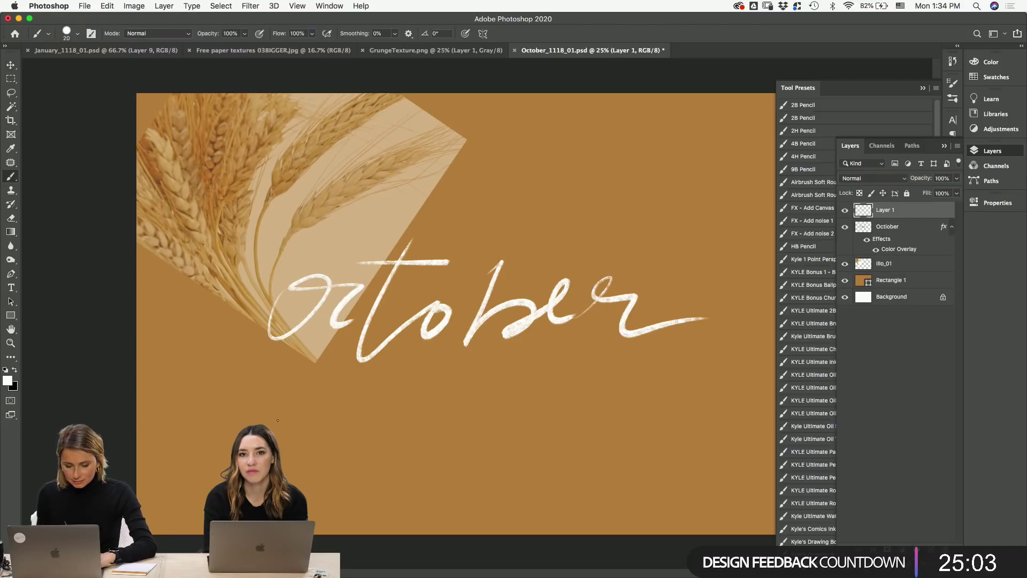
pyautogui.moveTo(259, 451)
pyautogui.mouseDown()
pyautogui.moveTo(464, 340)
pyautogui.moveTo(534, 262)
pyautogui.mouseUp()
pyautogui.press('super+z')
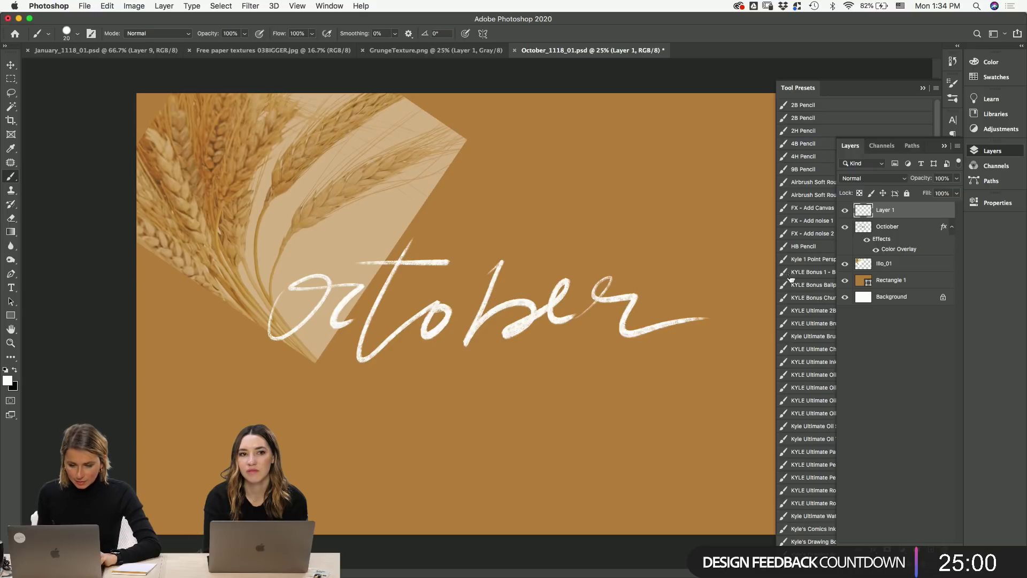
# - Apply a light pink Color Overlay at 100% opacity to Layer 1
pyautogui.doubleClick(921, 210)
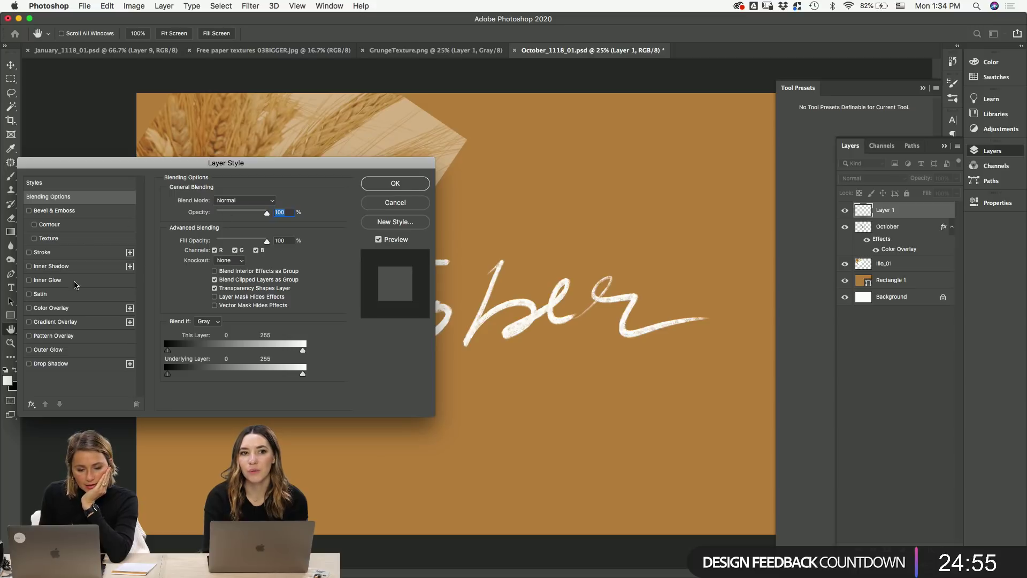
pyautogui.click(51, 308)
pyautogui.click(272, 202)
pyautogui.click(426, 143)
pyautogui.click(648, 140)
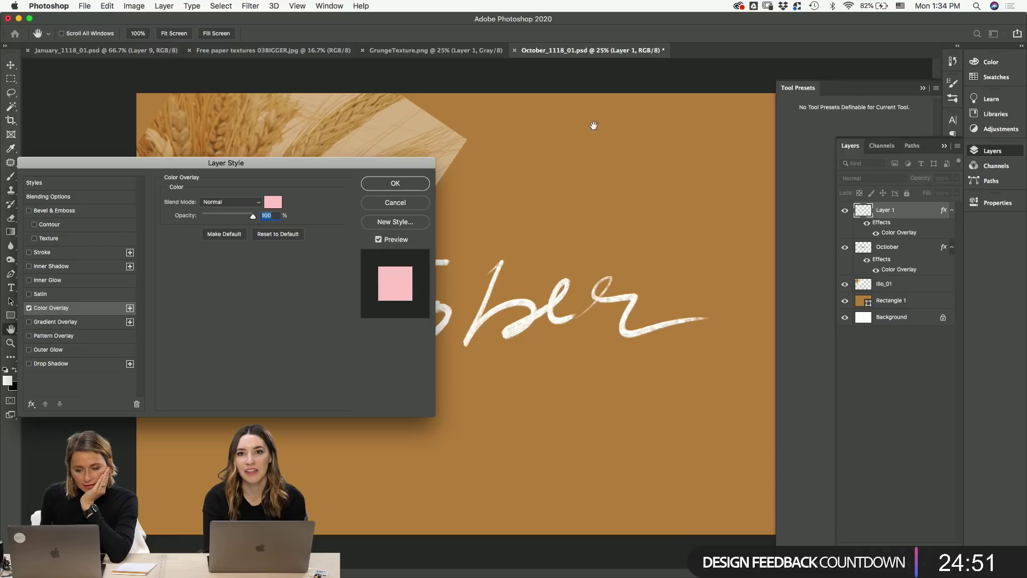
pyautogui.press('Return')
pyautogui.press('b')
pyautogui.moveTo(588, 182)
pyautogui.mouseDown()
pyautogui.moveTo(570, 235)
pyautogui.moveTo(566, 281)
pyautogui.moveTo(452, 395)
pyautogui.mouseUp()
pyautogui.hotkey('ctrl', 'z')
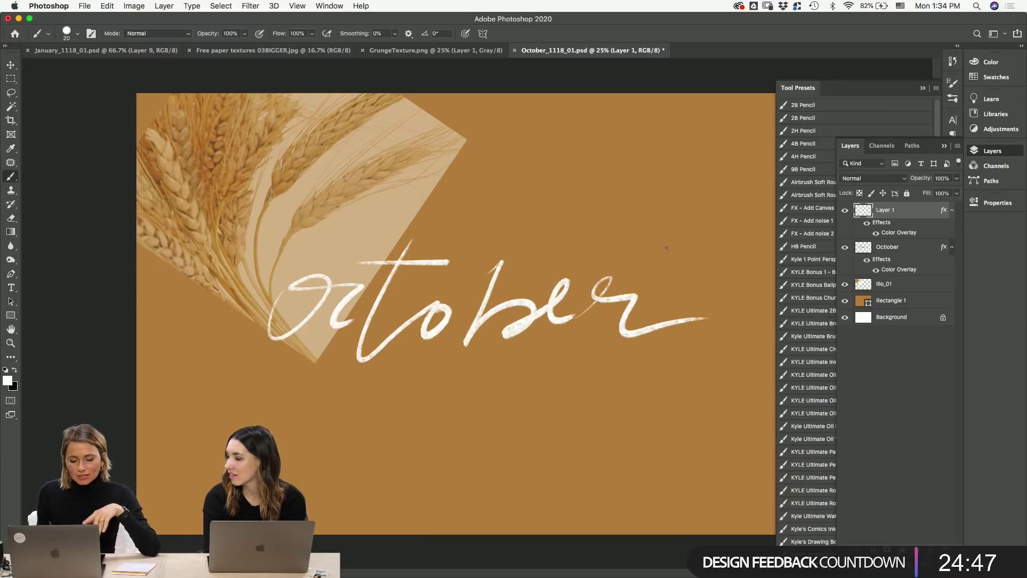
# - Change Rectangle 1's fill to a very light grey and return to the Brush tool
pyautogui.doubleClick(859, 302)
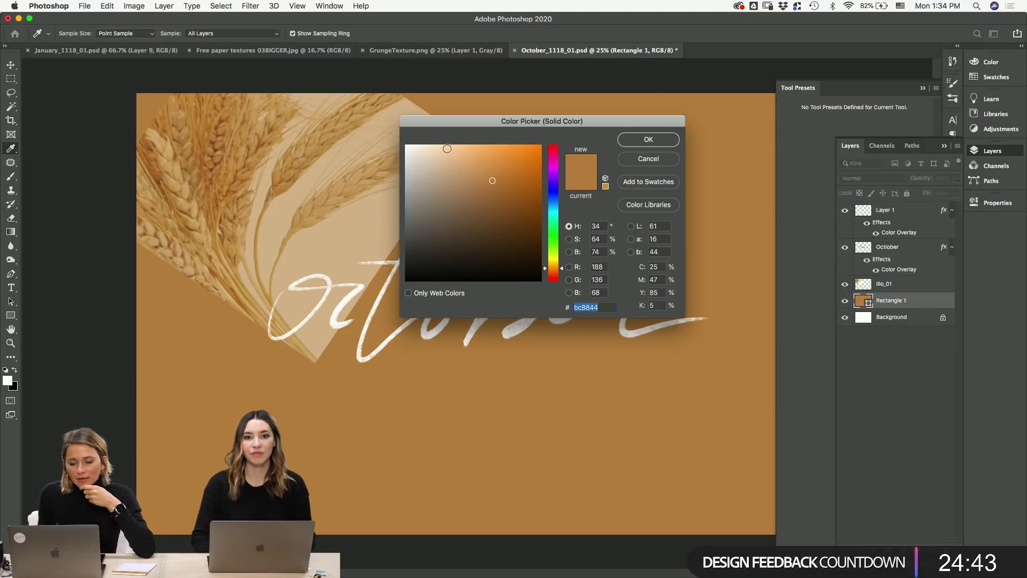
pyautogui.click(407, 163)
pyautogui.click(623, 143)
pyautogui.press('b')
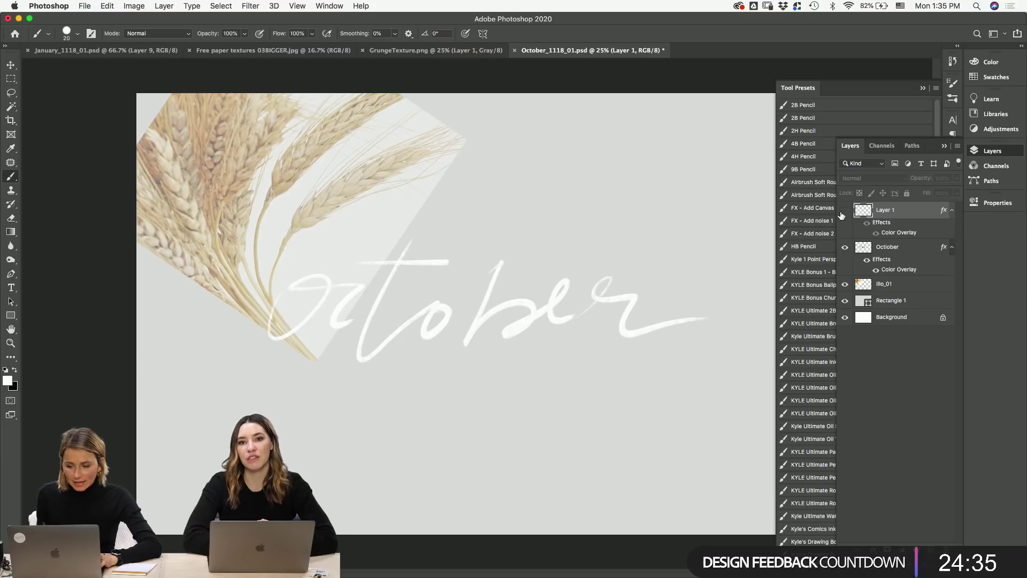
# - Add a new empty layer above Layer 1 and set the foreground colour to dark green
pyautogui.press('super+shift+alt+n')
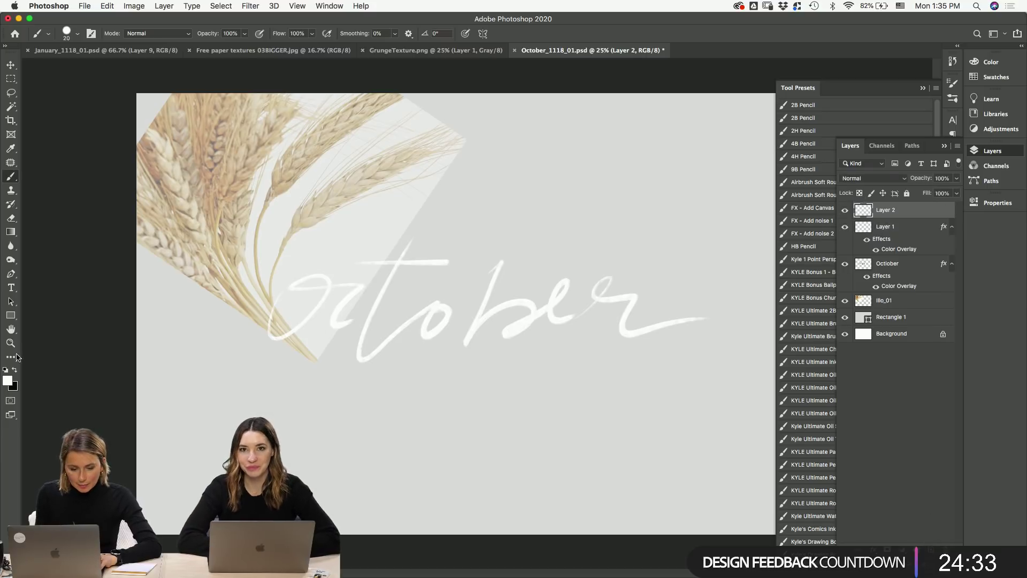
pyautogui.click(7, 381)
pyautogui.click(550, 230)
pyautogui.click(499, 224)
pyautogui.click(648, 139)
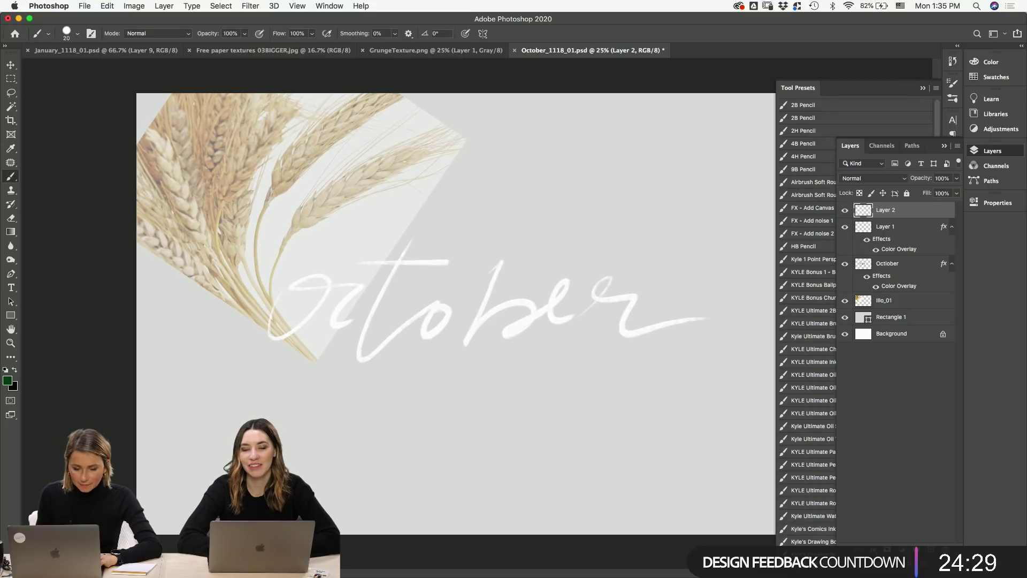
# - Paint a diagonal dark green wheat stalk with paired grains through the middle of the lettering, adding long curved blades and a pointed leaf
pyautogui.moveTo(315, 439)
pyautogui.mouseDown()
pyautogui.moveTo(434, 344)
pyautogui.moveTo(389, 372)
pyautogui.moveTo(458, 304)
pyautogui.moveTo(411, 340)
pyautogui.moveTo(466, 293)
pyautogui.moveTo(453, 296)
pyautogui.moveTo(490, 258)
pyautogui.moveTo(469, 271)
pyautogui.moveTo(498, 228)
pyautogui.moveTo(470, 255)
pyautogui.mouseUp()
pyautogui.moveTo(403, 353)
pyautogui.mouseDown()
pyautogui.moveTo(417, 323)
pyautogui.moveTo(411, 330)
pyautogui.moveTo(425, 329)
pyautogui.moveTo(428, 294)
pyautogui.moveTo(424, 323)
pyautogui.moveTo(455, 294)
pyautogui.moveTo(463, 261)
pyautogui.moveTo(447, 293)
pyautogui.moveTo(473, 238)
pyautogui.moveTo(466, 270)
pyautogui.moveTo(481, 246)
pyautogui.mouseUp()
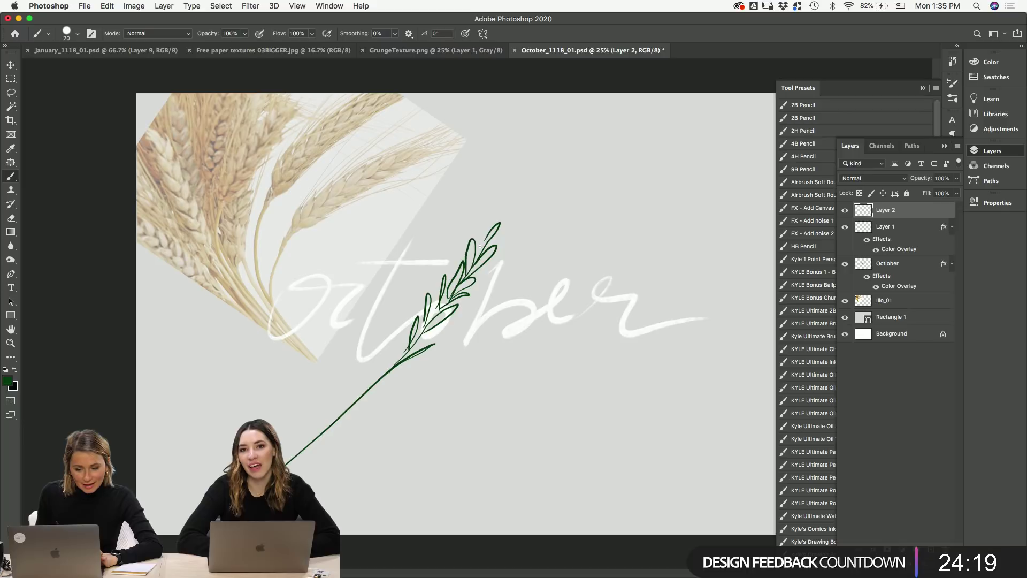
pyautogui.moveTo(401, 361); pyautogui.dragTo(615, 292)
pyautogui.moveTo(385, 380); pyautogui.dragTo(495, 416)
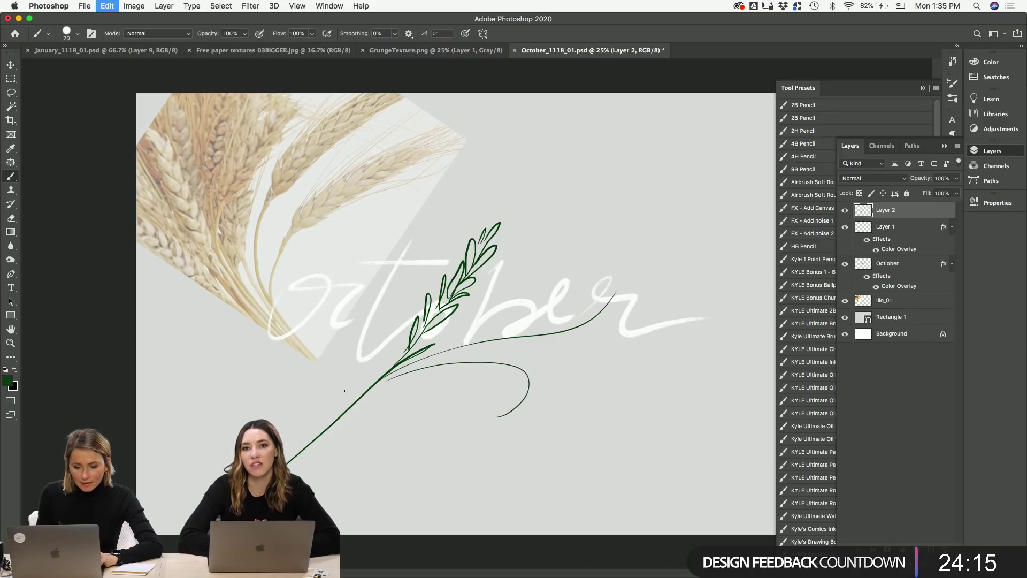
pyautogui.moveTo(329, 411); pyautogui.dragTo(374, 289)
pyautogui.press('super+z')
pyautogui.moveTo(324, 422); pyautogui.dragTo(383, 306)
pyautogui.moveTo(372, 353); pyautogui.dragTo(344, 396)
# - Paint a tall curved stalk sweeping up past the end of the lettering, with a grain-covered tip bending over to the left
pyautogui.moveTo(338, 458)
pyautogui.mouseDown()
pyautogui.moveTo(520, 432)
pyautogui.moveTo(705, 231)
pyautogui.mouseUp()
pyautogui.press('super+z')
pyautogui.moveTo(335, 517)
pyautogui.mouseDown()
pyautogui.moveTo(555, 395)
pyautogui.moveTo(624, 178)
pyautogui.moveTo(624, 236)
pyautogui.mouseUp()
pyautogui.moveTo(624, 235); pyautogui.dragTo(600, 167)
pyautogui.moveTo(601, 166)
pyautogui.mouseDown()
pyautogui.moveTo(616, 188)
pyautogui.moveTo(578, 161)
pyautogui.moveTo(602, 185)
pyautogui.moveTo(560, 164)
pyautogui.mouseUp()
pyautogui.moveTo(561, 163)
pyautogui.mouseDown()
pyautogui.moveTo(584, 178)
pyautogui.moveTo(572, 132)
pyautogui.moveTo(587, 161)
pyautogui.moveTo(551, 136)
pyautogui.mouseUp()
pyautogui.moveTo(551, 137)
pyautogui.mouseDown()
pyautogui.moveTo(575, 155)
pyautogui.moveTo(536, 137)
pyautogui.mouseUp()
pyautogui.moveTo(596, 162); pyautogui.dragTo(591, 141)
pyautogui.moveTo(591, 142)
pyautogui.mouseDown()
pyautogui.moveTo(597, 188)
pyautogui.moveTo(623, 232)
pyautogui.moveTo(584, 211)
pyautogui.moveTo(541, 263)
pyautogui.moveTo(548, 269)
pyautogui.moveTo(609, 219)
pyautogui.moveTo(624, 227)
pyautogui.moveTo(601, 216)
pyautogui.moveTo(632, 242)
pyautogui.mouseUp()
pyautogui.hotkey('ctrl', 'z')
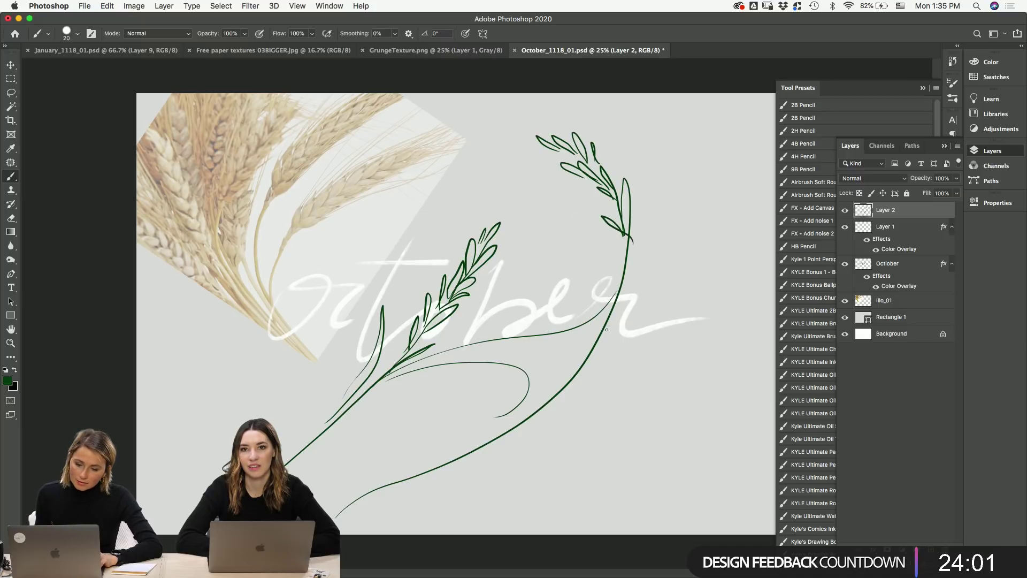
# - Paint a curved stalk rising past the lettering's first letters, with a grain-covered tip bending left over the wheat picture
pyautogui.moveTo(178, 532)
pyautogui.mouseDown()
pyautogui.moveTo(321, 327)
pyautogui.moveTo(257, 225)
pyautogui.moveTo(284, 242)
pyautogui.mouseUp()
pyautogui.moveTo(323, 281)
pyautogui.mouseDown()
pyautogui.moveTo(313, 231)
pyautogui.moveTo(315, 257)
pyautogui.moveTo(302, 223)
pyautogui.moveTo(307, 245)
pyautogui.moveTo(286, 218)
pyautogui.moveTo(293, 236)
pyautogui.moveTo(282, 219)
pyautogui.moveTo(284, 234)
pyautogui.moveTo(239, 212)
pyautogui.moveTo(259, 231)
pyautogui.moveTo(248, 225)
pyautogui.moveTo(284, 233)
pyautogui.moveTo(262, 236)
pyautogui.moveTo(296, 241)
pyautogui.moveTo(319, 272)
pyautogui.moveTo(308, 256)
pyautogui.moveTo(311, 326)
pyautogui.mouseUp()
pyautogui.press('super+z')
# - Undo the first attempts at an arching leaf and paint a shorter stem with small sparse leaves curving left beside the first letter
pyautogui.moveTo(261, 415); pyautogui.dragTo(237, 323)
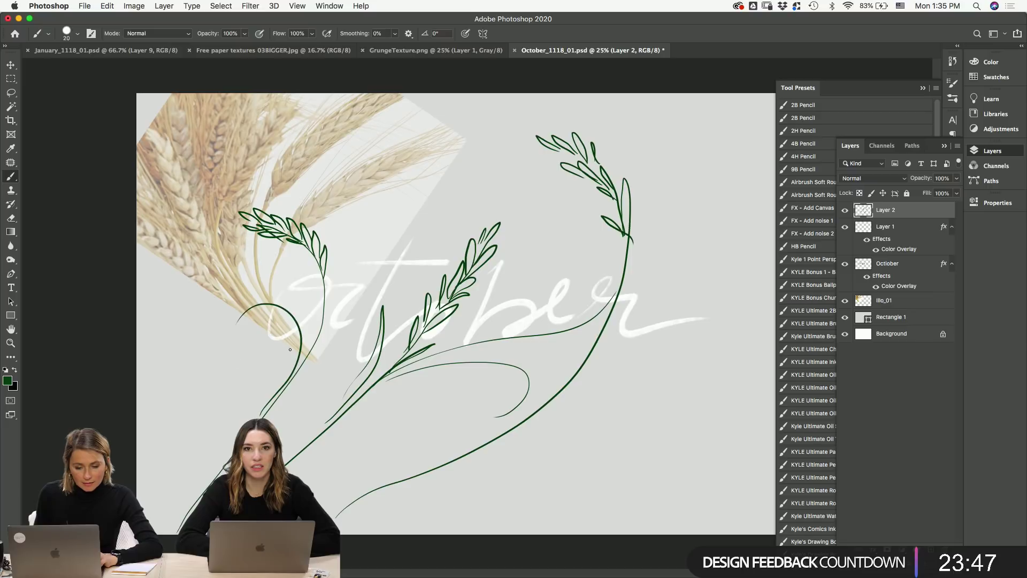
pyautogui.moveTo(300, 368)
pyautogui.mouseDown()
pyautogui.moveTo(308, 345)
pyautogui.moveTo(296, 278)
pyautogui.moveTo(242, 319)
pyautogui.mouseUp()
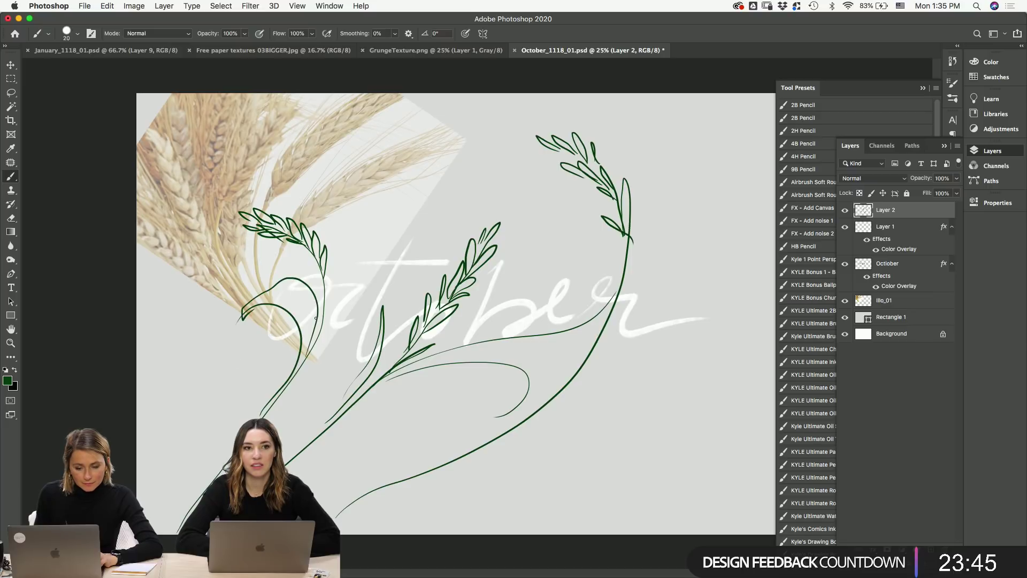
pyautogui.press('super+z')
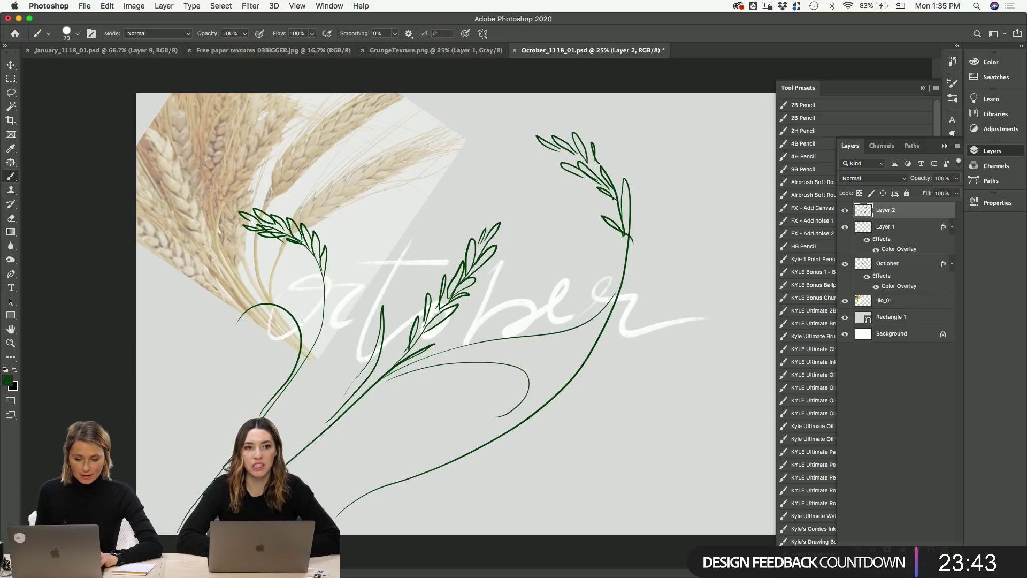
pyautogui.press('super+z')
pyautogui.moveTo(235, 454)
pyautogui.mouseDown()
pyautogui.moveTo(275, 353)
pyautogui.moveTo(215, 297)
pyautogui.moveTo(204, 316)
pyautogui.moveTo(215, 311)
pyautogui.moveTo(196, 304)
pyautogui.moveTo(214, 282)
pyautogui.moveTo(270, 295)
pyautogui.moveTo(249, 300)
pyautogui.mouseUp()
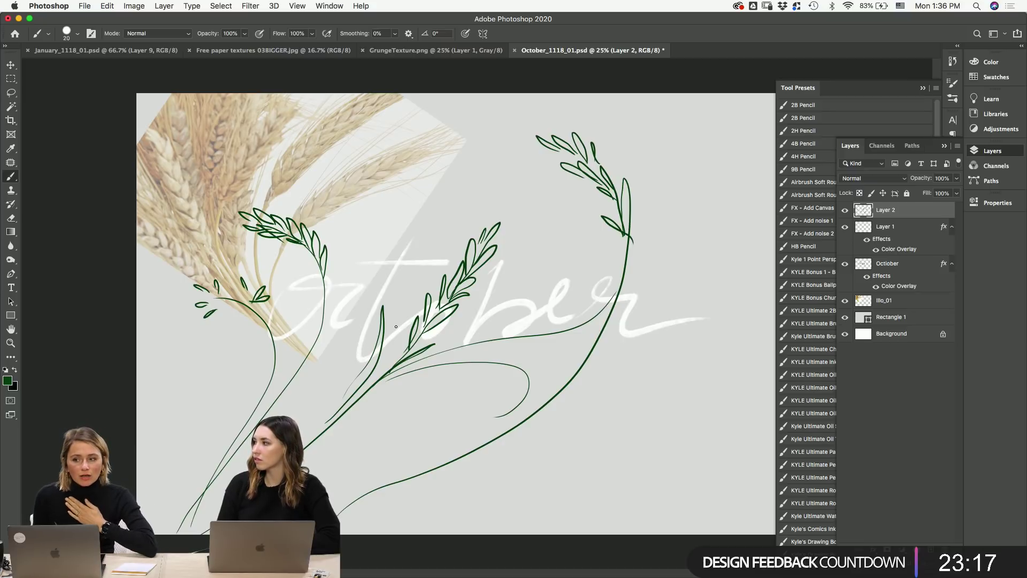
# - Paint a long low stem with paired leaves sweeping toward the canvas's right edge, and a few loose leaves above it
pyautogui.moveTo(335, 517)
pyautogui.mouseDown()
pyautogui.moveTo(730, 352)
pyautogui.moveTo(703, 358)
pyautogui.moveTo(722, 366)
pyautogui.moveTo(704, 322)
pyautogui.moveTo(696, 352)
pyautogui.moveTo(738, 317)
pyautogui.moveTo(728, 293)
pyautogui.moveTo(755, 309)
pyautogui.moveTo(742, 318)
pyautogui.moveTo(751, 292)
pyautogui.moveTo(741, 297)
pyautogui.mouseUp()
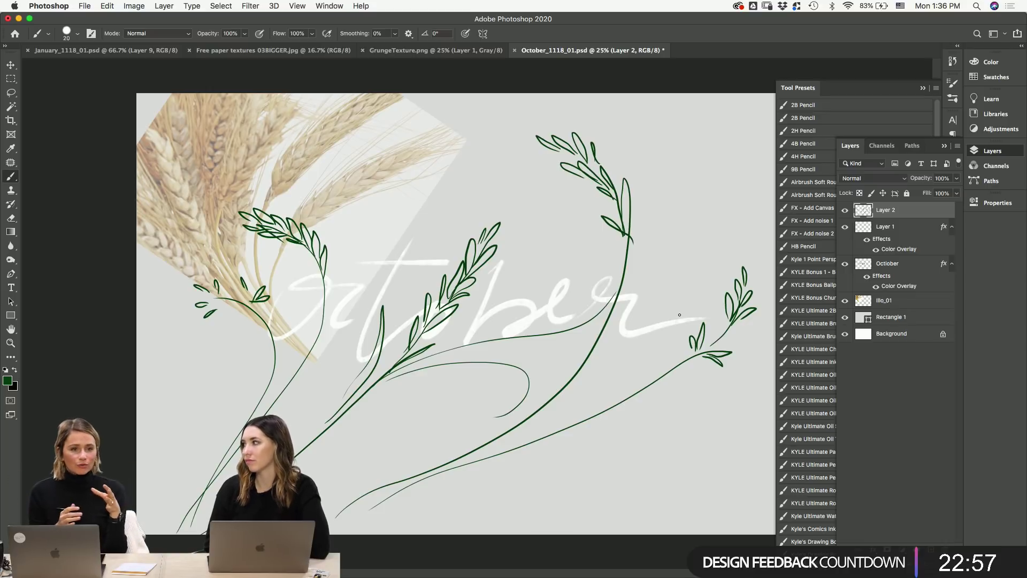
pyautogui.moveTo(751, 275)
pyautogui.mouseDown()
pyautogui.moveTo(761, 240)
pyautogui.moveTo(745, 271)
pyautogui.mouseUp()
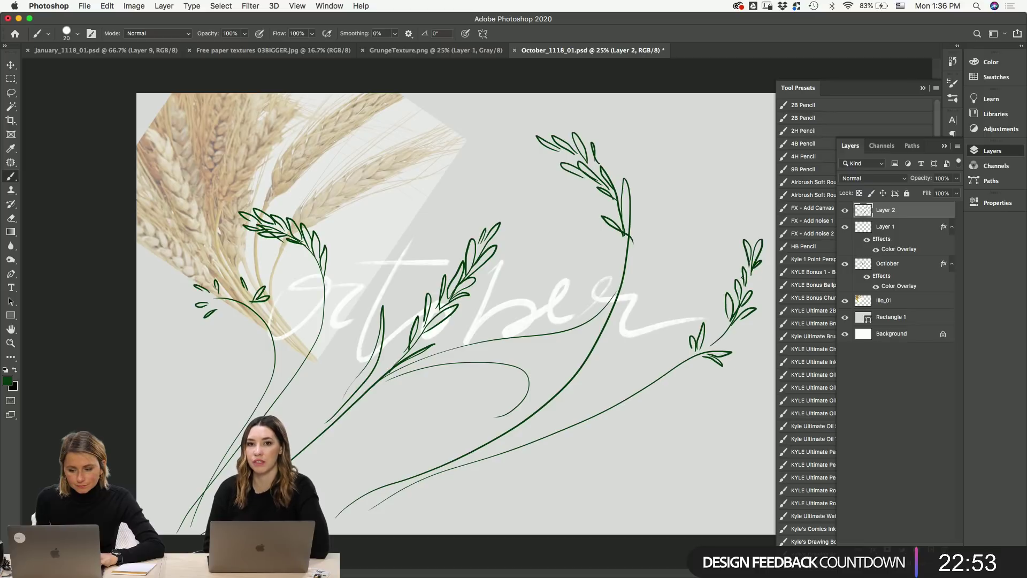
pyautogui.moveTo(721, 136)
pyautogui.mouseDown()
pyautogui.moveTo(709, 159)
pyautogui.moveTo(735, 144)
pyautogui.moveTo(706, 168)
pyautogui.mouseUp()
pyautogui.press('super+z')
pyautogui.press('super+z')
pyautogui.moveTo(695, 243)
pyautogui.mouseDown()
pyautogui.moveTo(721, 234)
pyautogui.moveTo(698, 246)
pyautogui.mouseUp()
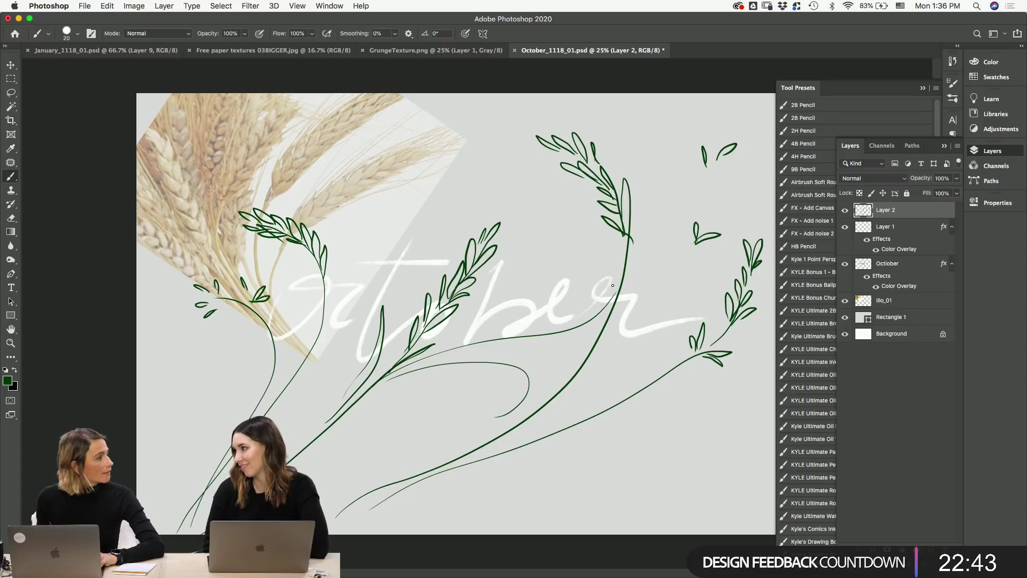
# - Paint a branch with small leaf pairs below the lettering's last letter and a short leafy stalk in the canvas's lower right
pyautogui.moveTo(529, 424)
pyautogui.mouseDown()
pyautogui.moveTo(622, 384)
pyautogui.moveTo(600, 385)
pyautogui.moveTo(618, 360)
pyautogui.moveTo(601, 384)
pyautogui.moveTo(606, 364)
pyautogui.moveTo(607, 385)
pyautogui.moveTo(635, 345)
pyautogui.mouseUp()
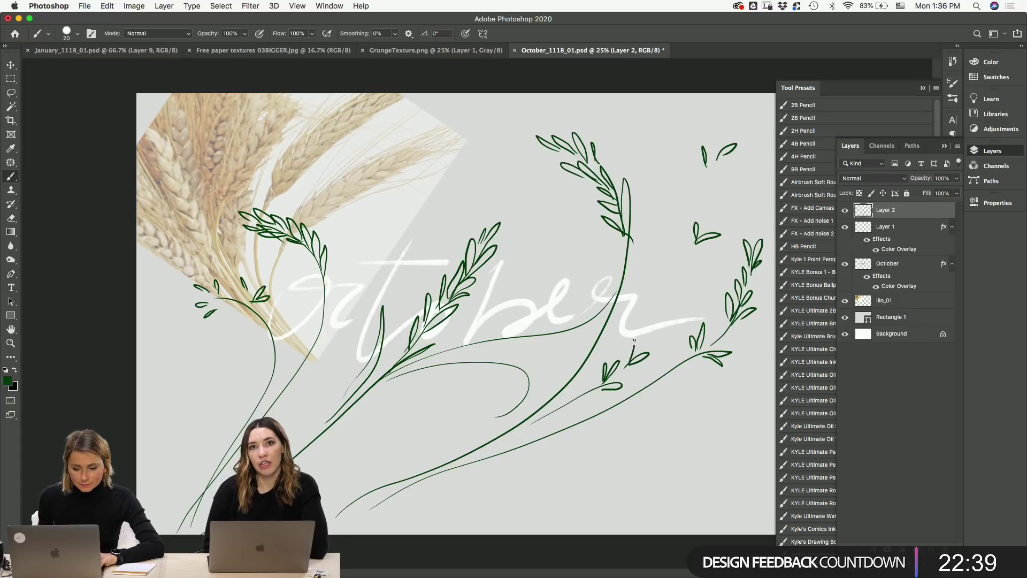
pyautogui.moveTo(663, 308); pyautogui.dragTo(669, 307)
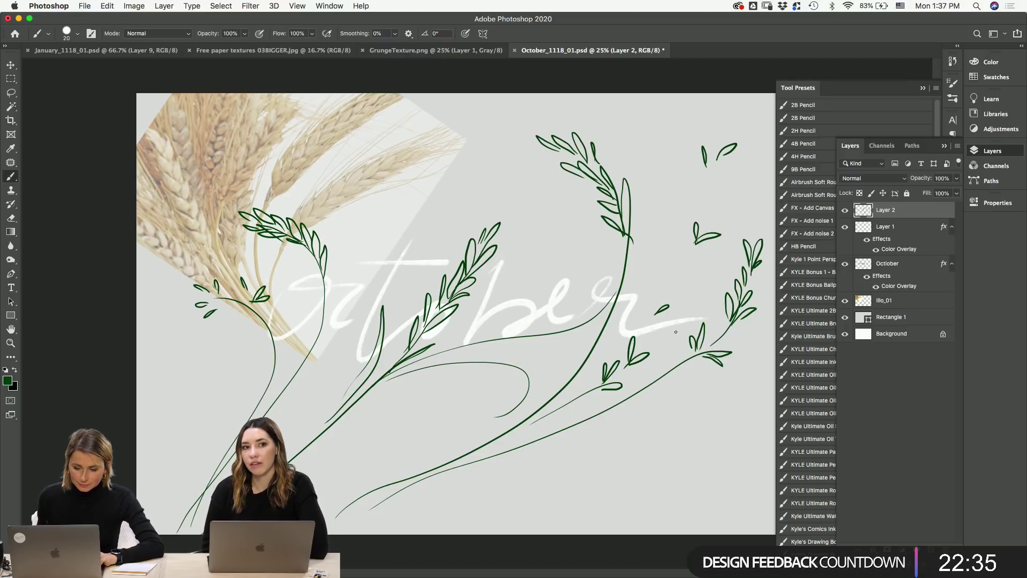
pyautogui.moveTo(603, 528)
pyautogui.mouseDown()
pyautogui.moveTo(693, 449)
pyautogui.moveTo(699, 424)
pyautogui.moveTo(691, 466)
pyautogui.moveTo(682, 418)
pyautogui.moveTo(693, 447)
pyautogui.moveTo(702, 402)
pyautogui.moveTo(694, 430)
pyautogui.moveTo(717, 412)
pyautogui.moveTo(711, 390)
pyautogui.mouseUp()
# - Rename the green stalks' layer to Wheat 01 and add a new empty layer above it
pyautogui.doubleClick(887, 210)
pyautogui.write('Wheat 01')
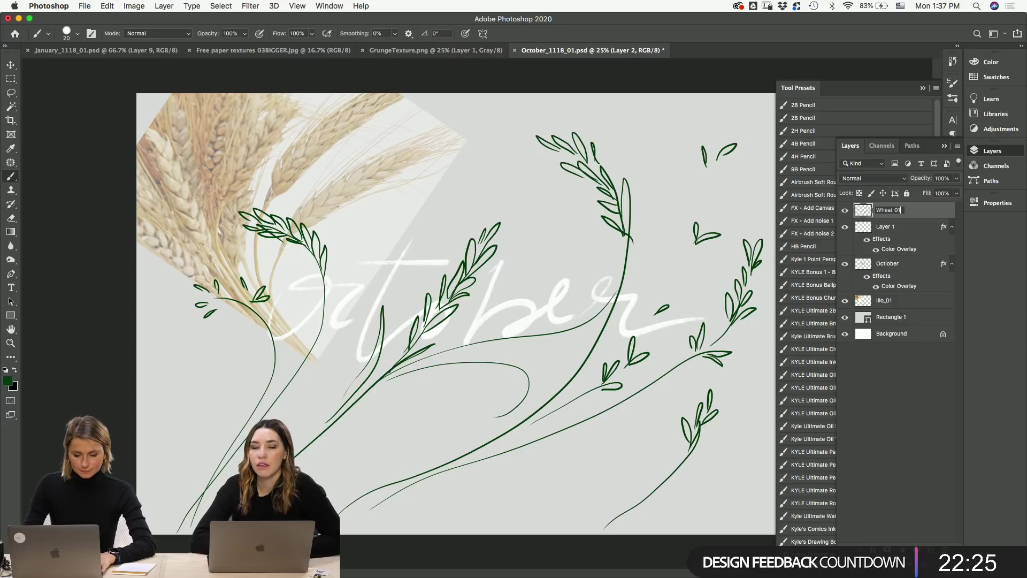
pyautogui.press('Return')
pyautogui.click(929, 543)
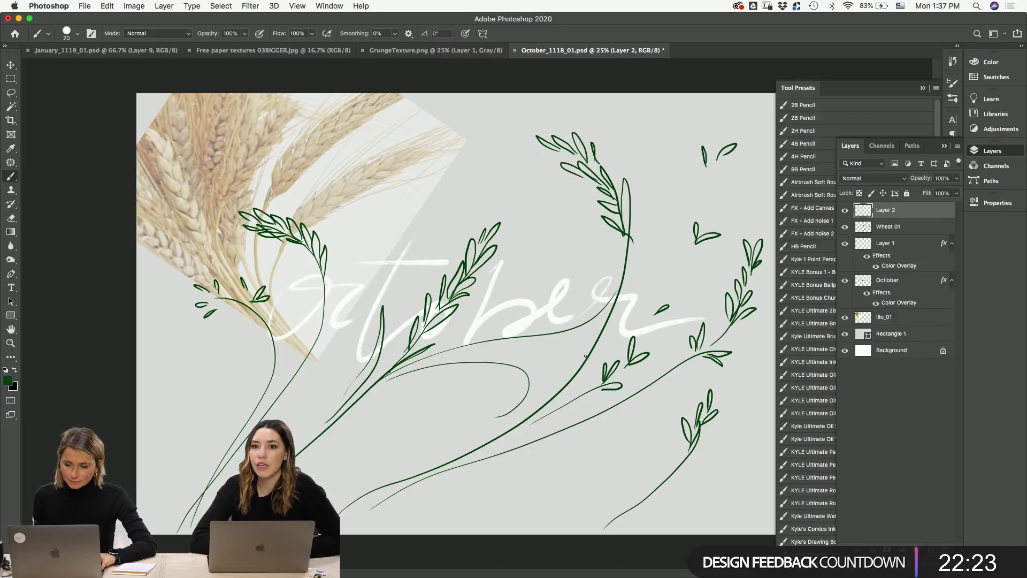
# - Change the foreground color from green to a dark rust orange and return to the Brush tool
pyautogui.click(7, 380)
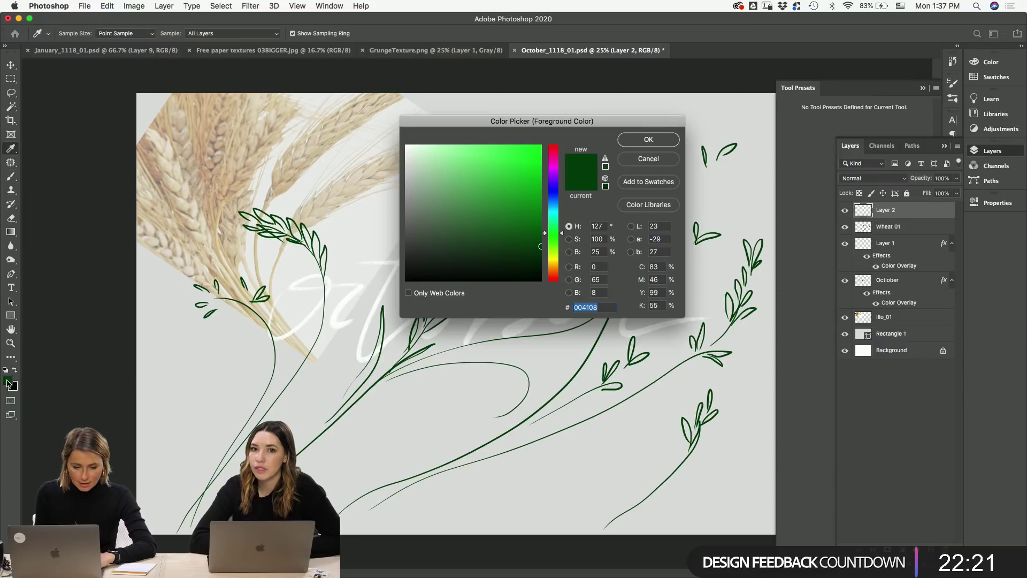
pyautogui.moveTo(547, 255); pyautogui.dragTo(548, 267)
pyautogui.click(512, 218)
pyautogui.moveTo(513, 218); pyautogui.dragTo(528, 216)
pyautogui.moveTo(551, 267); pyautogui.dragTo(553, 272)
pyautogui.click(514, 221)
pyautogui.click(538, 193)
pyautogui.click(540, 196)
pyautogui.click(642, 140)
pyautogui.press('b')
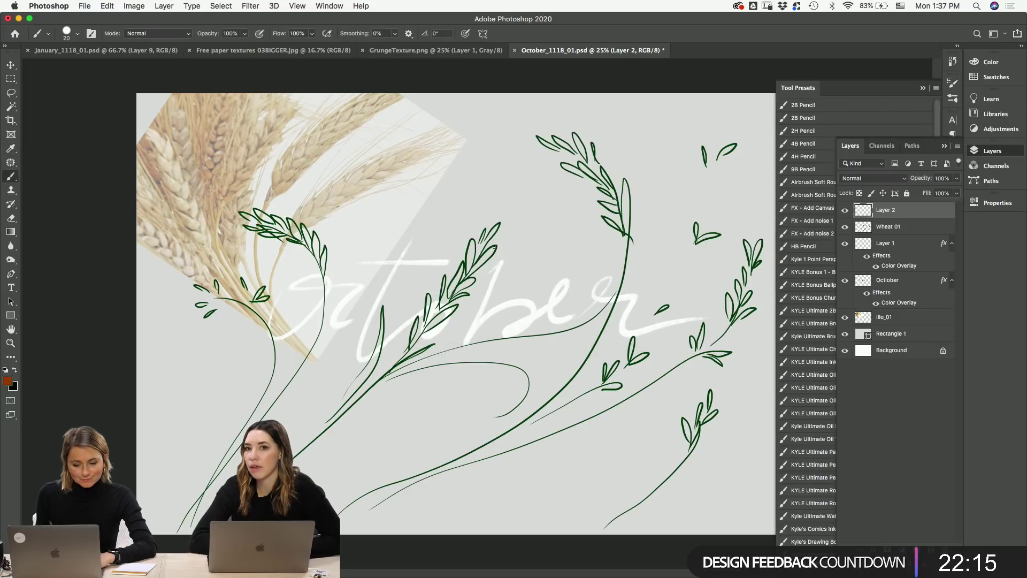
pyautogui.moveTo(369, 337); pyautogui.dragTo(395, 164)
pyautogui.hotkey('ctrl', 'z')
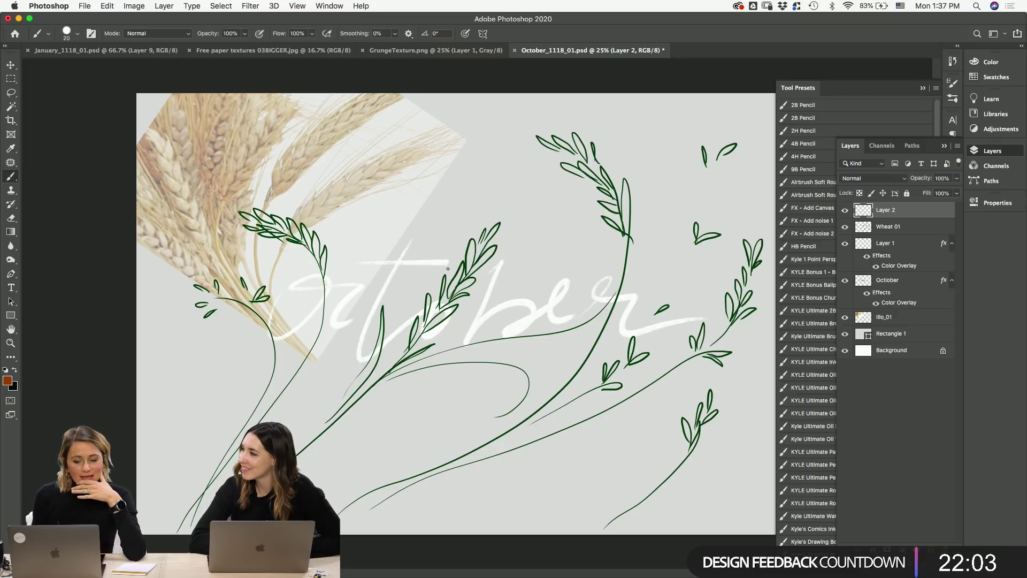
pyautogui.moveTo(476, 230); pyautogui.dragTo(458, 156)
pyautogui.press('super+z')
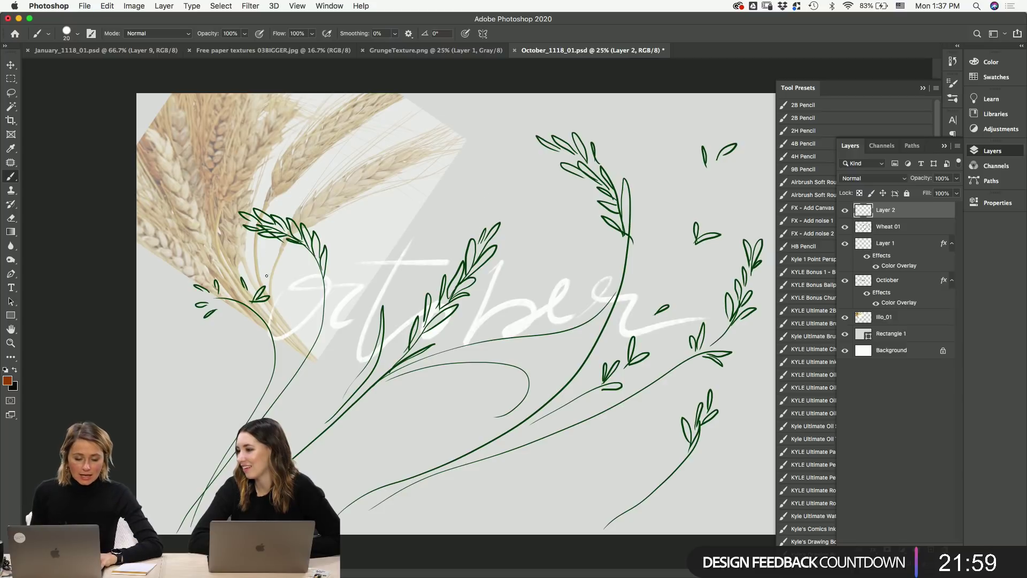
# - Paint a rust stalk curving up over the wheat picture, with a leafy tip and a small side leaf
pyautogui.moveTo(291, 293)
pyautogui.mouseDown()
pyautogui.moveTo(195, 167)
pyautogui.moveTo(199, 185)
pyautogui.moveTo(203, 170)
pyautogui.moveTo(200, 187)
pyautogui.moveTo(210, 182)
pyautogui.moveTo(183, 178)
pyautogui.moveTo(193, 187)
pyautogui.moveTo(210, 133)
pyautogui.moveTo(214, 147)
pyautogui.moveTo(191, 145)
pyautogui.mouseUp()
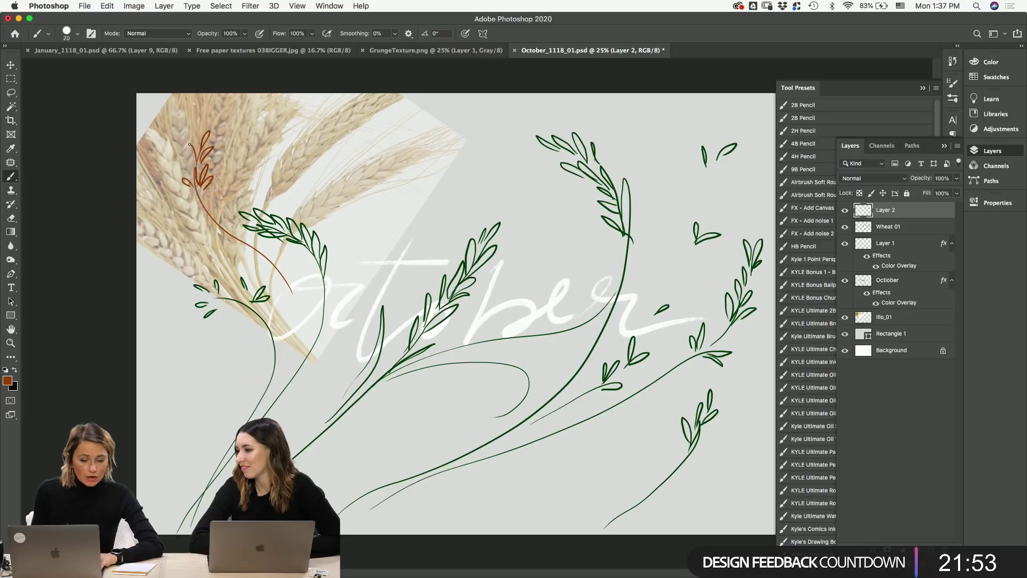
pyautogui.moveTo(213, 209); pyautogui.dragTo(246, 170)
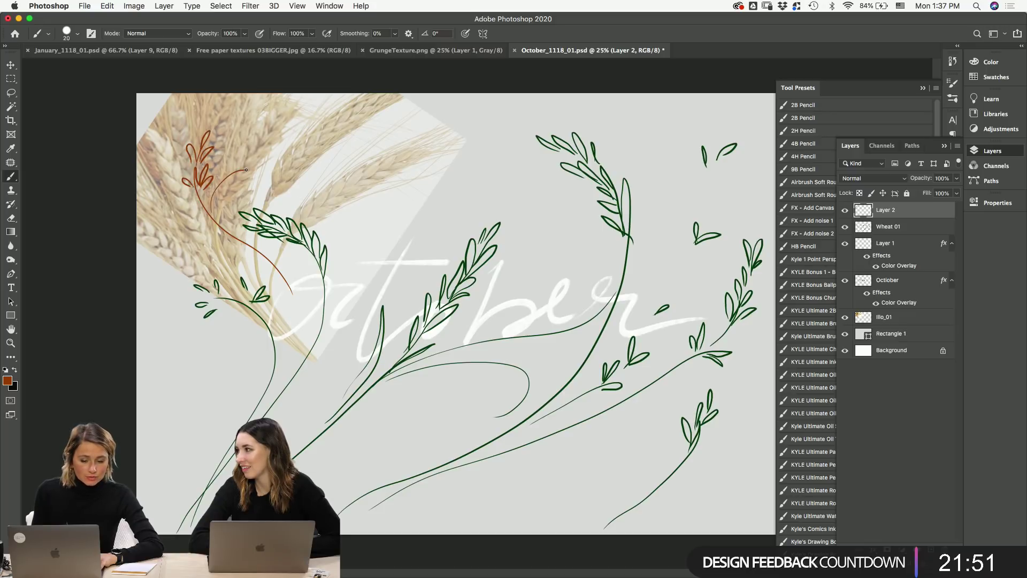
pyautogui.moveTo(186, 212)
pyautogui.mouseDown()
pyautogui.moveTo(207, 207)
pyautogui.moveTo(180, 196)
pyautogui.mouseUp()
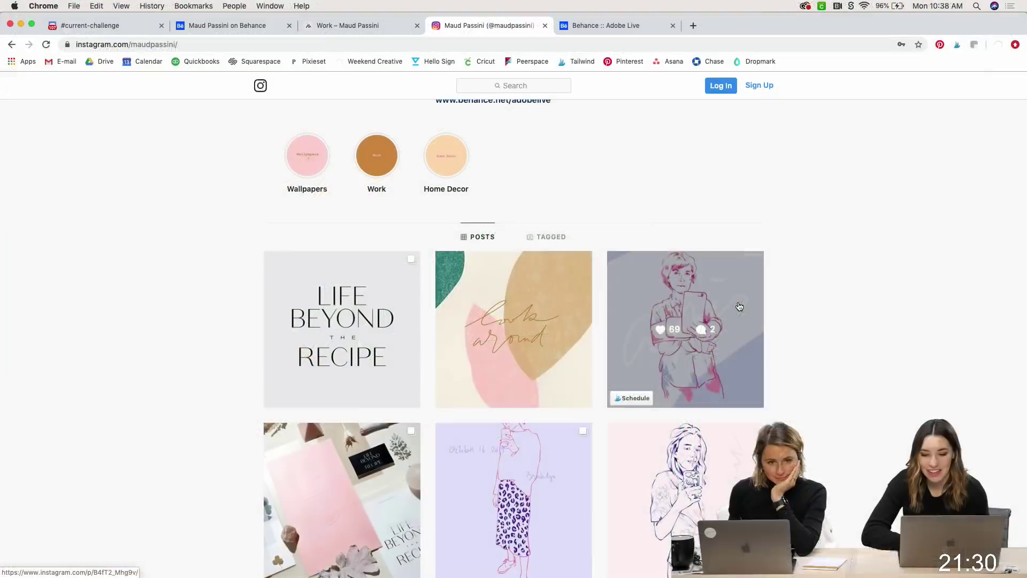
# - Switch to the Instagram profile in Chrome and examine the mirror-selfie line illustrations among its posts
pyautogui.click(737, 300)
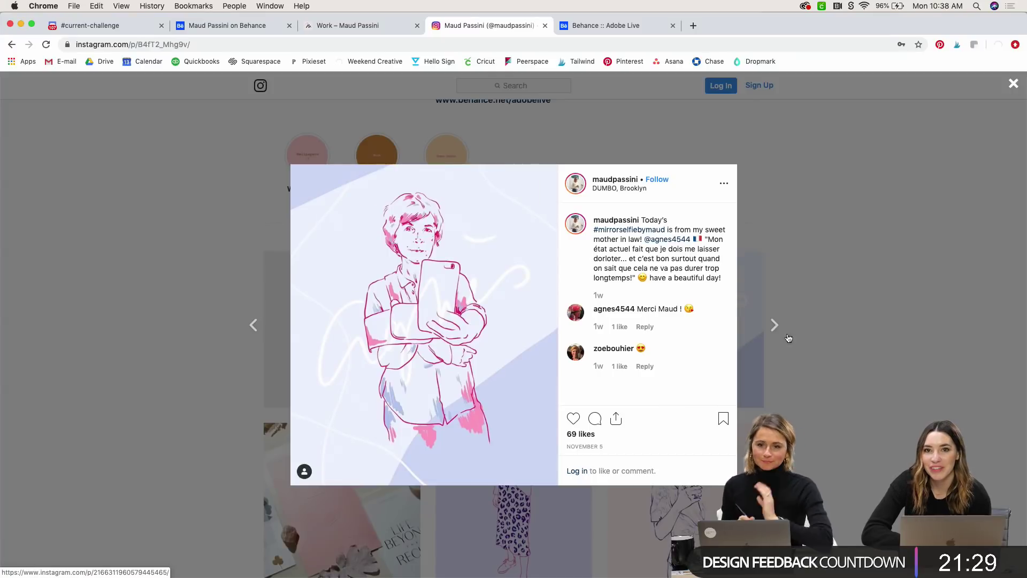
pyautogui.click(836, 377)
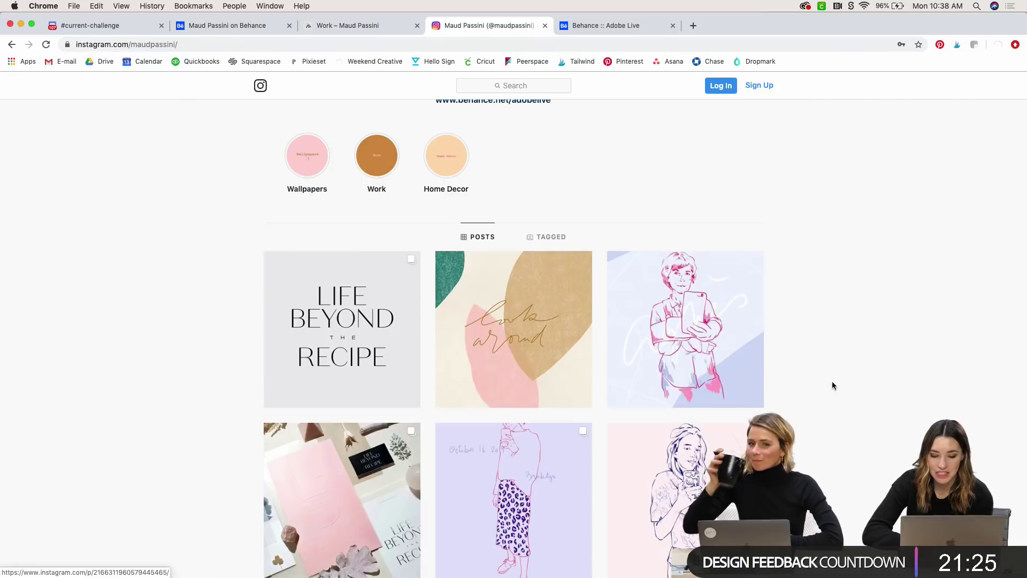
pyautogui.scroll(-3, 789, 405)
pyautogui.click(743, 390)
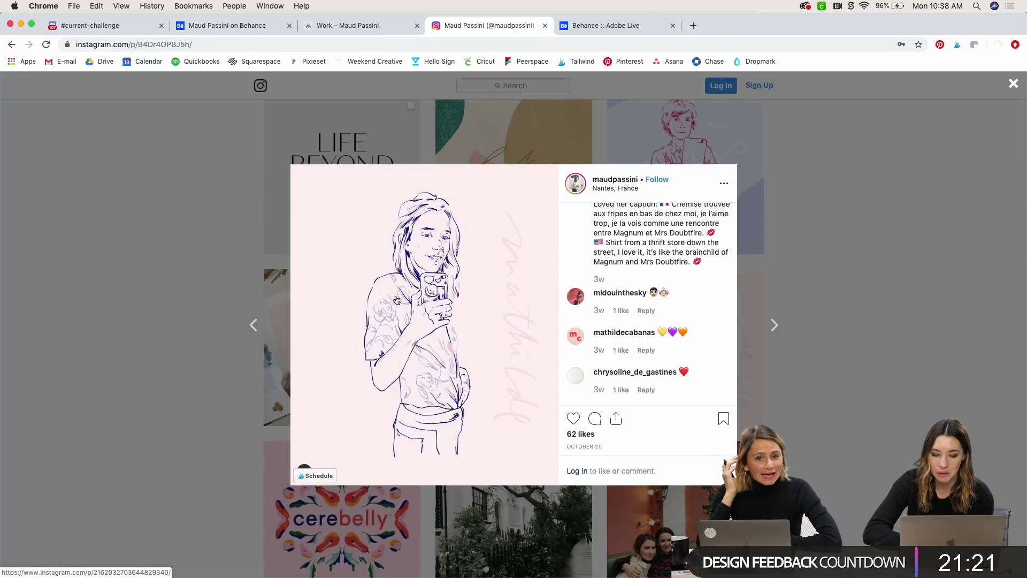
pyautogui.click(873, 433)
pyautogui.scroll(-2, 873, 433)
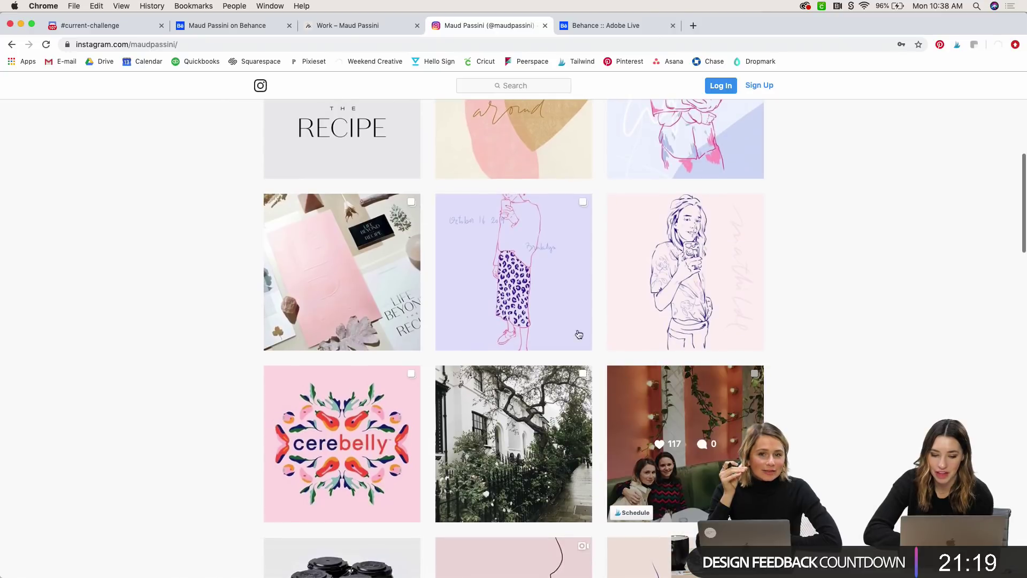
pyautogui.click(540, 296)
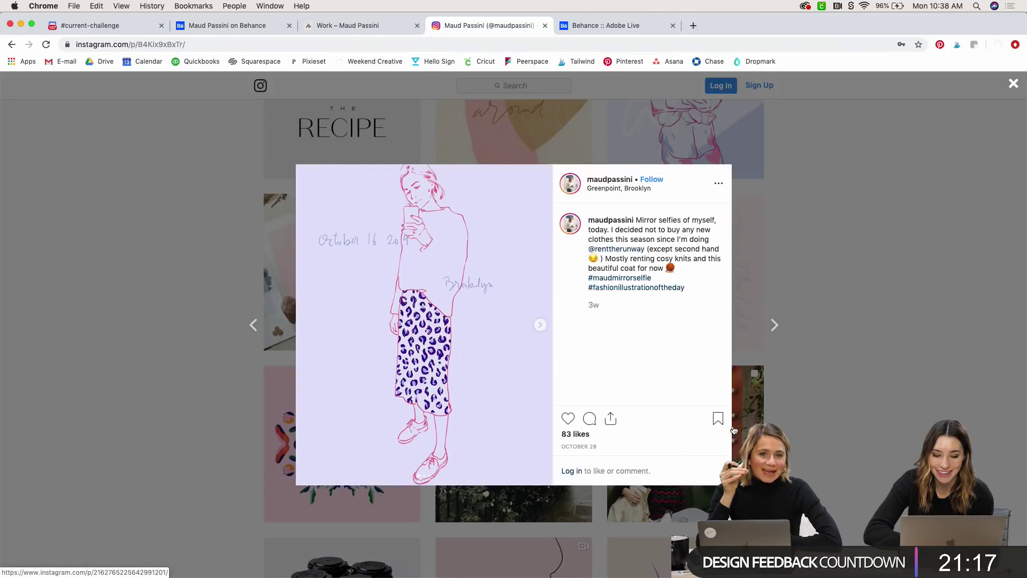
pyautogui.scroll(-7, 830, 418)
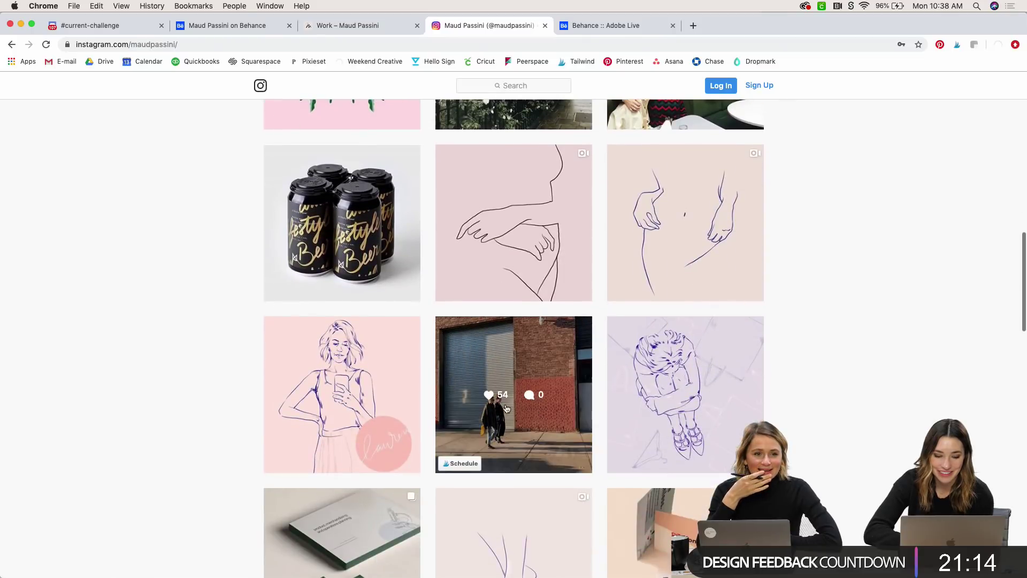
pyautogui.click(394, 367)
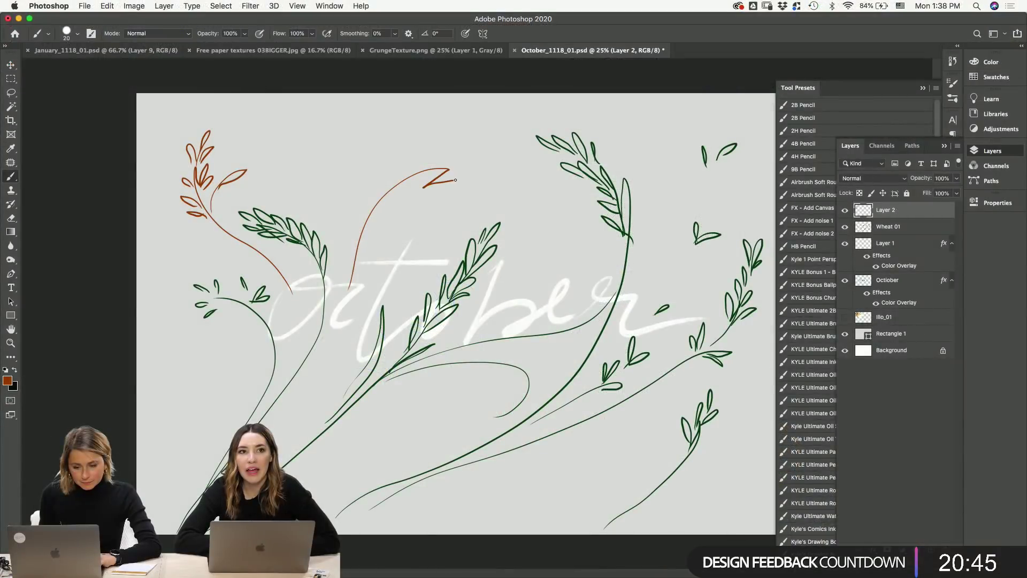
# - Back in Photoshop, undo the first arching rust stem and paint a replacement rising through the lettering's t with two leaves at its tip
pyautogui.moveTo(434, 164); pyautogui.dragTo(436, 150)
pyautogui.press('super+z')
pyautogui.press('super+z')
pyautogui.press('super+z')
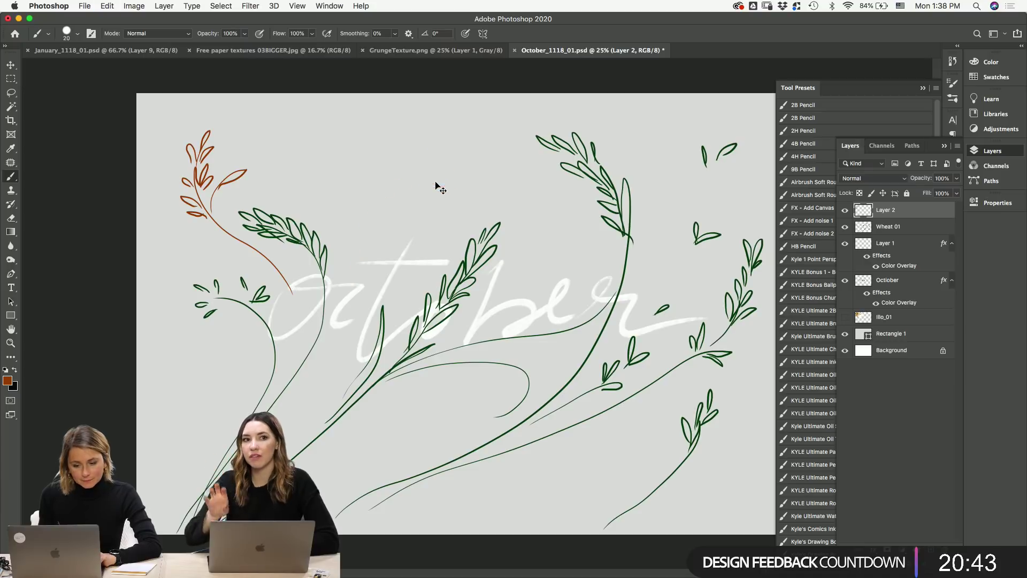
pyautogui.moveTo(356, 320)
pyautogui.mouseDown()
pyautogui.moveTo(388, 256)
pyautogui.moveTo(468, 179)
pyautogui.moveTo(437, 190)
pyautogui.moveTo(444, 159)
pyautogui.mouseUp()
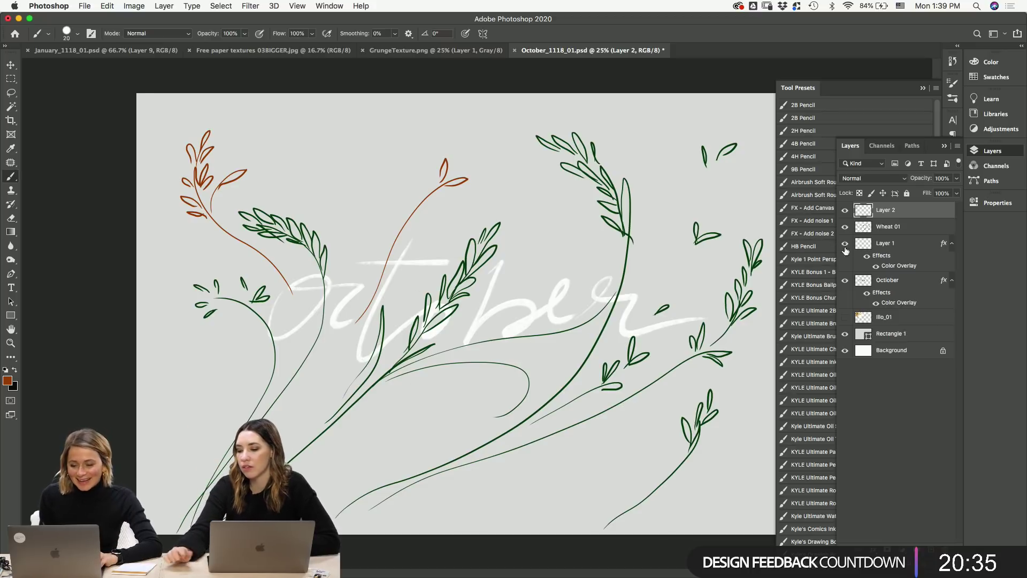
# - Check the sketch against the wheat picture, add a curved side shoot to the first rust stalk, and paint paired grains up the second's tip
pyautogui.click(844, 317)
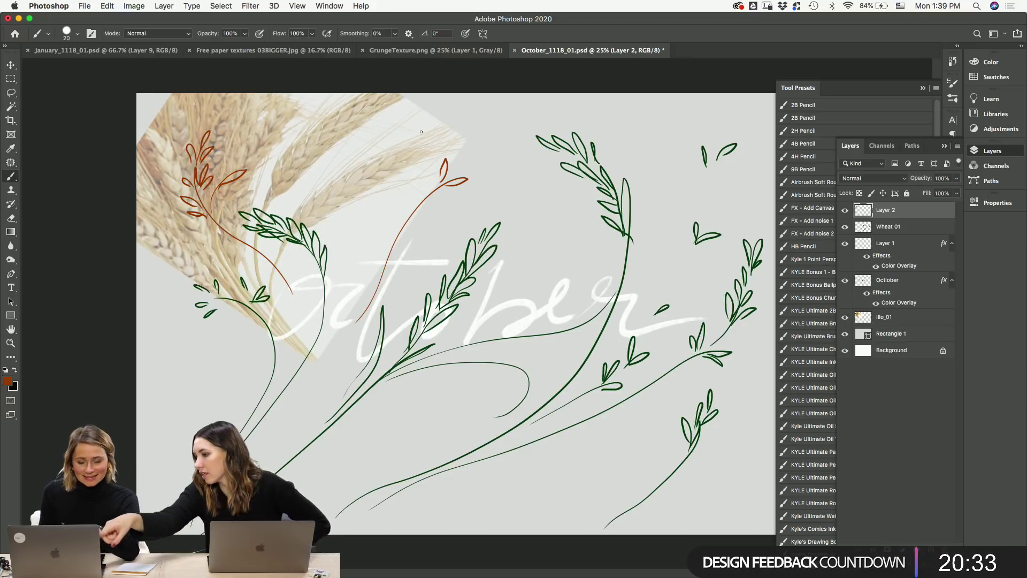
pyautogui.click(845, 317)
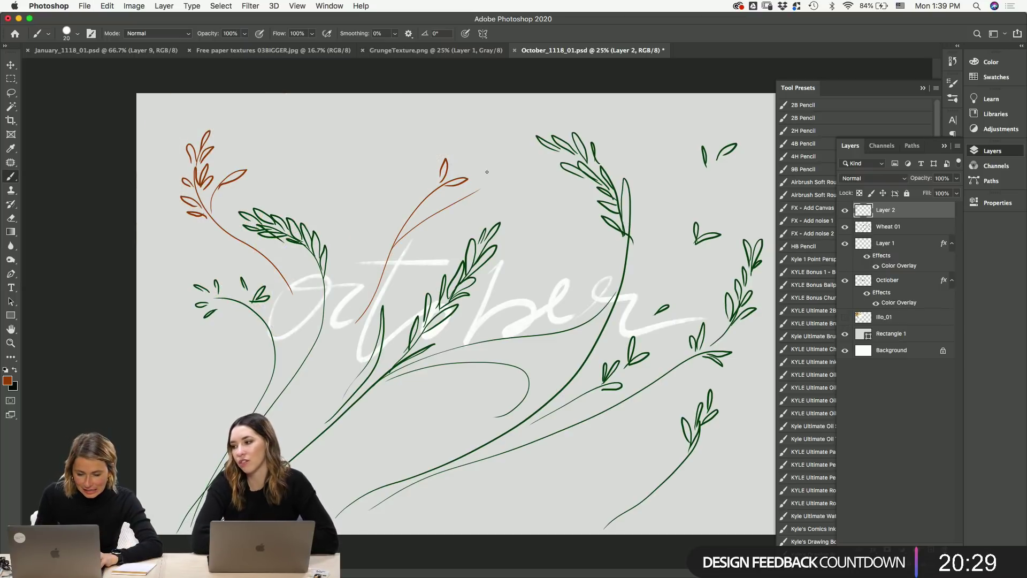
pyautogui.moveTo(230, 156); pyautogui.dragTo(241, 131)
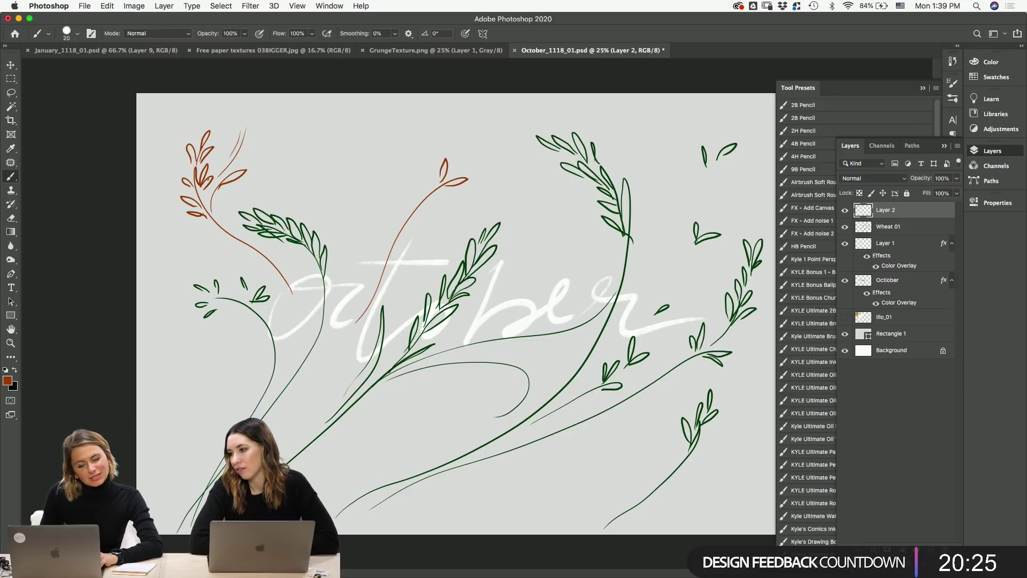
pyautogui.press('super+z')
pyautogui.press('super+z')
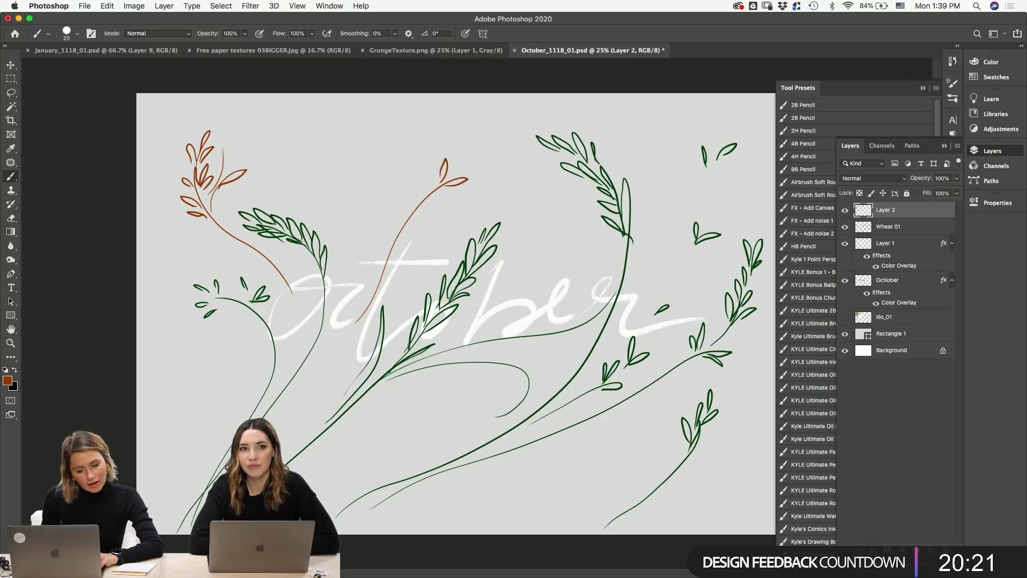
pyautogui.press('super+z')
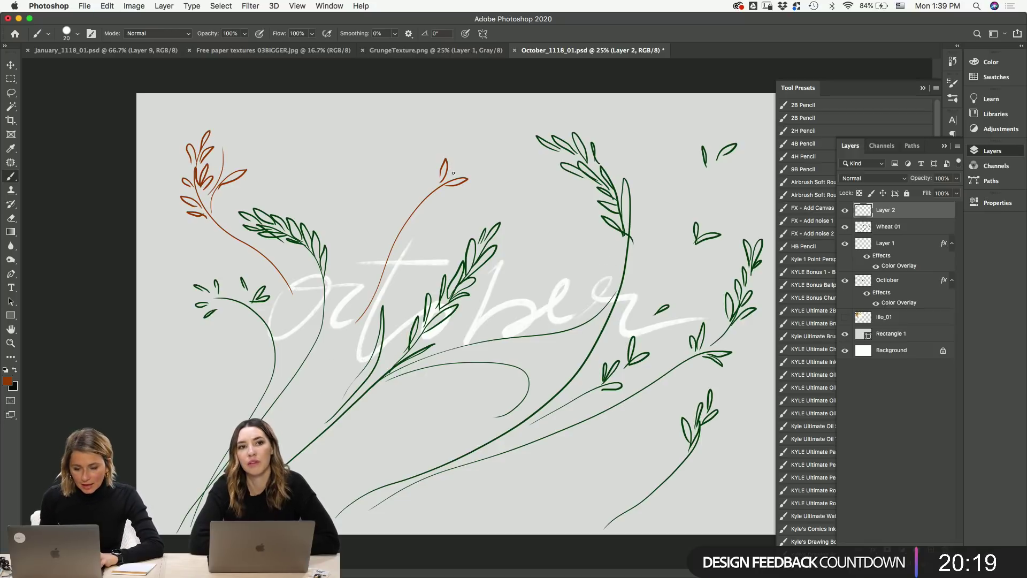
pyautogui.moveTo(454, 168)
pyautogui.mouseDown()
pyautogui.moveTo(489, 135)
pyautogui.moveTo(471, 146)
pyautogui.moveTo(472, 121)
pyautogui.moveTo(488, 122)
pyautogui.moveTo(483, 131)
pyautogui.moveTo(481, 118)
pyautogui.moveTo(504, 99)
pyautogui.mouseUp()
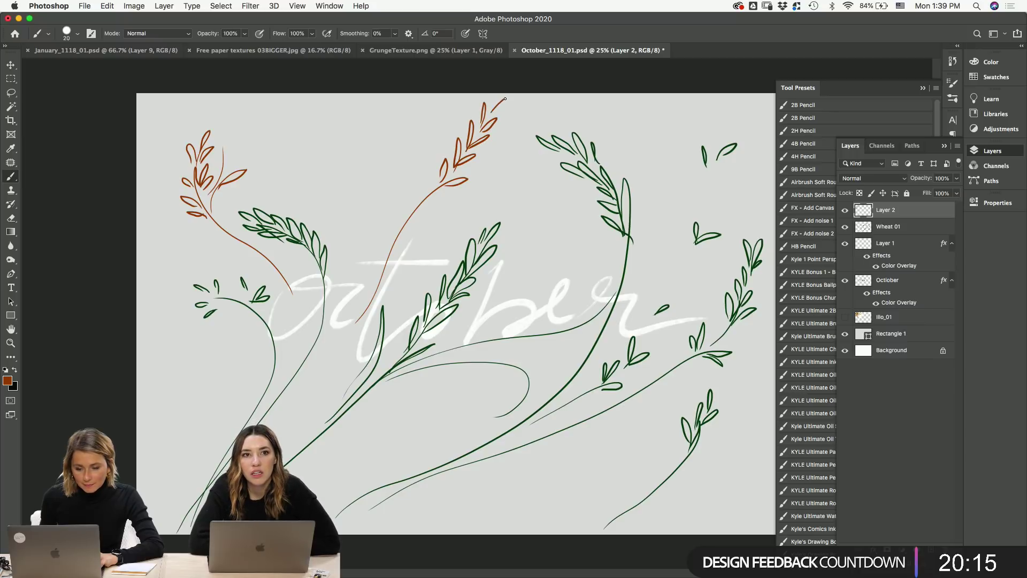
# - Rename the rust stalks' layer to Wheat 02 and add a few leaves below the grains of the stalk above the lettering
pyautogui.doubleClick(885, 210)
pyautogui.write('Wheat')
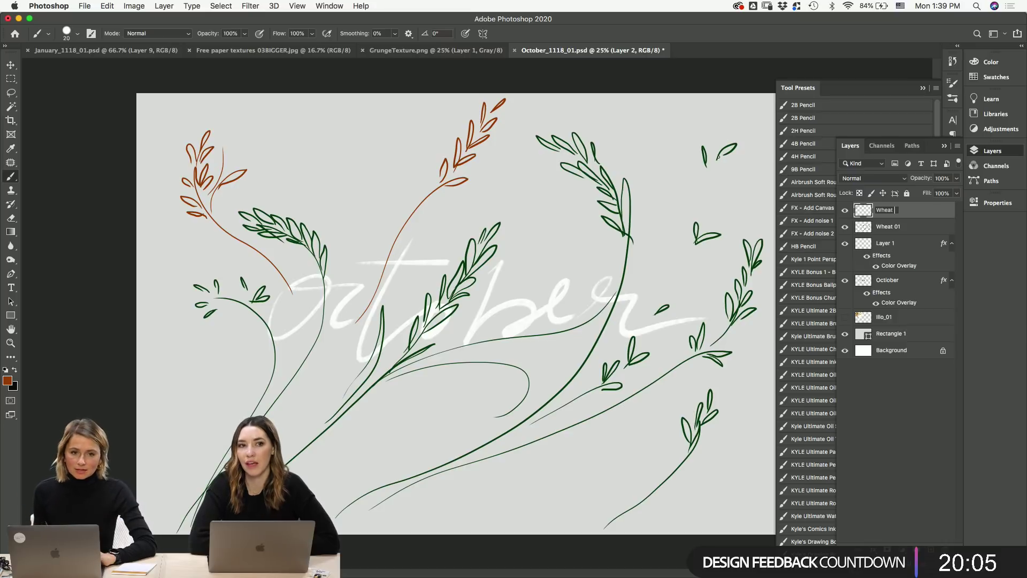
pyautogui.write('02')
pyautogui.press('Return')
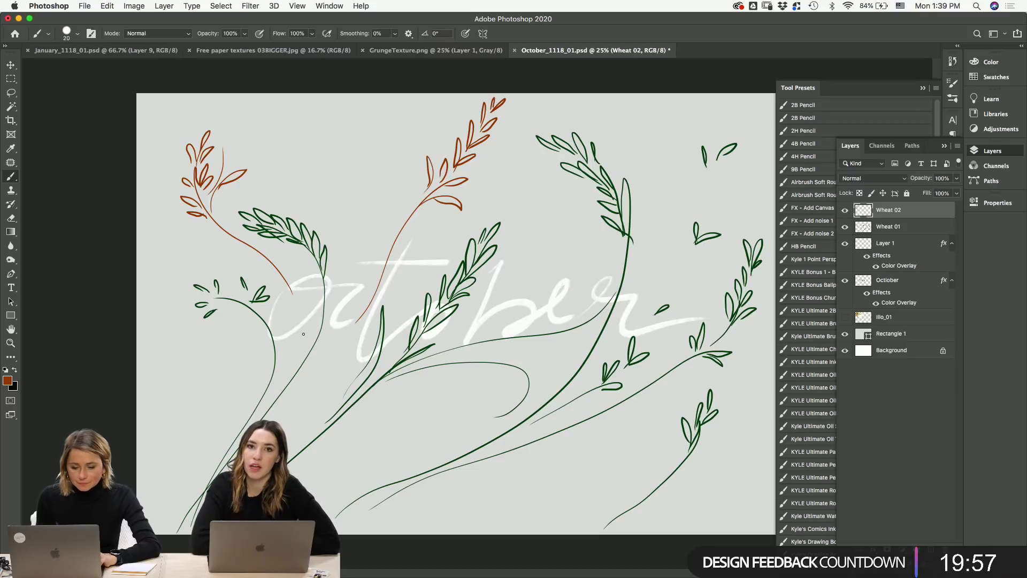
pyautogui.press('super+z')
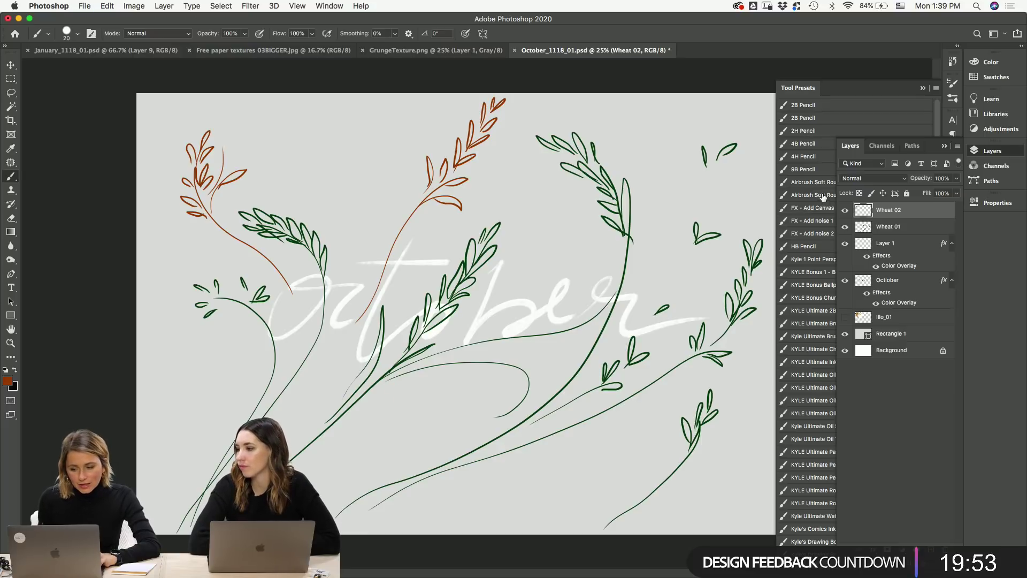
# - Select the Wheat 01 layer and delete the loose green leaves in the canvas's upper right using Lasso selections
pyautogui.press('v')
pyautogui.moveTo(752, 155); pyautogui.dragTo(732, 150)
pyautogui.press('super+z')
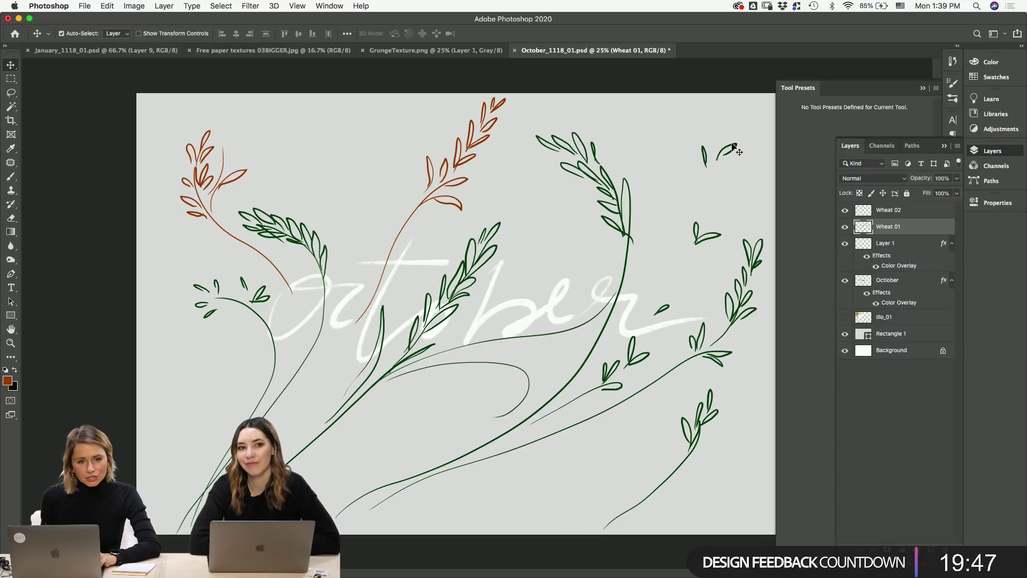
pyautogui.click(844, 227)
pyautogui.click(845, 227)
pyautogui.press('l')
pyautogui.moveTo(706, 127)
pyautogui.mouseDown()
pyautogui.moveTo(685, 255)
pyautogui.moveTo(751, 191)
pyautogui.moveTo(734, 124)
pyautogui.mouseUp()
pyautogui.press('Delete')
pyautogui.hotkey('ctrl', 'd')
pyautogui.press('v')
pyautogui.press('l')
pyautogui.press('Delete')
pyautogui.hotkey('ctrl', 'd')
pyautogui.press('v')
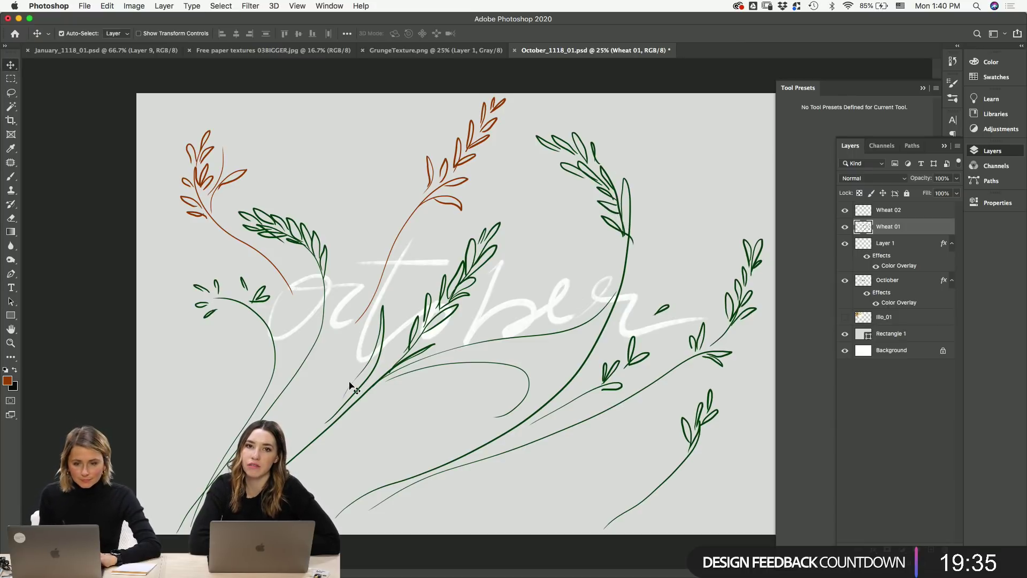
# - Paint a short curved rust stalk with a grain-covered tip leaning left beside the green stems at the canvas's lower left
pyautogui.press('b')
pyautogui.moveTo(232, 376)
pyautogui.mouseDown()
pyautogui.moveTo(190, 399)
pyautogui.moveTo(163, 439)
pyautogui.mouseUp()
pyautogui.press('super+z')
pyautogui.press('super+z')
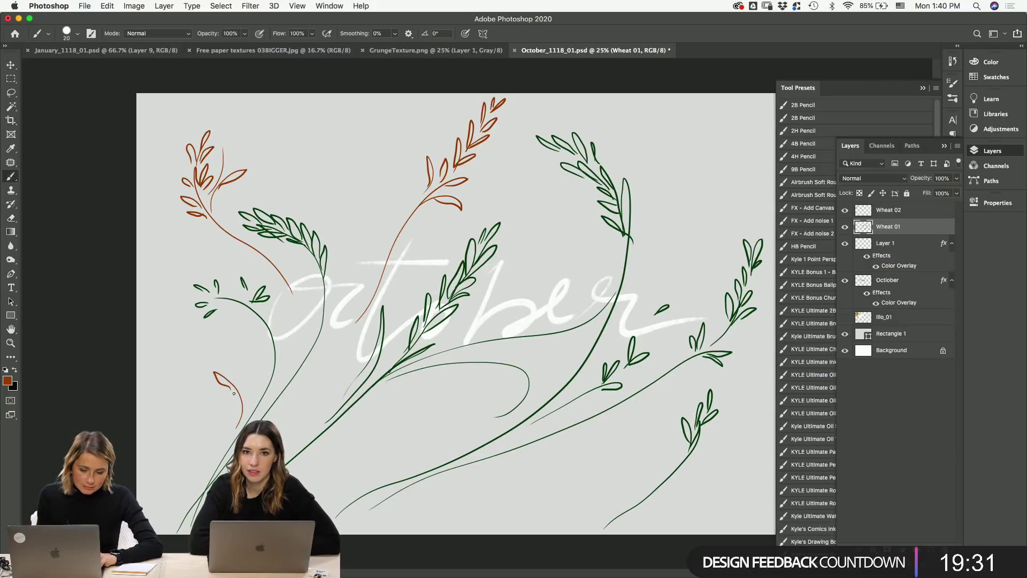
pyautogui.press('super+z')
pyautogui.moveTo(218, 374); pyautogui.dragTo(236, 391)
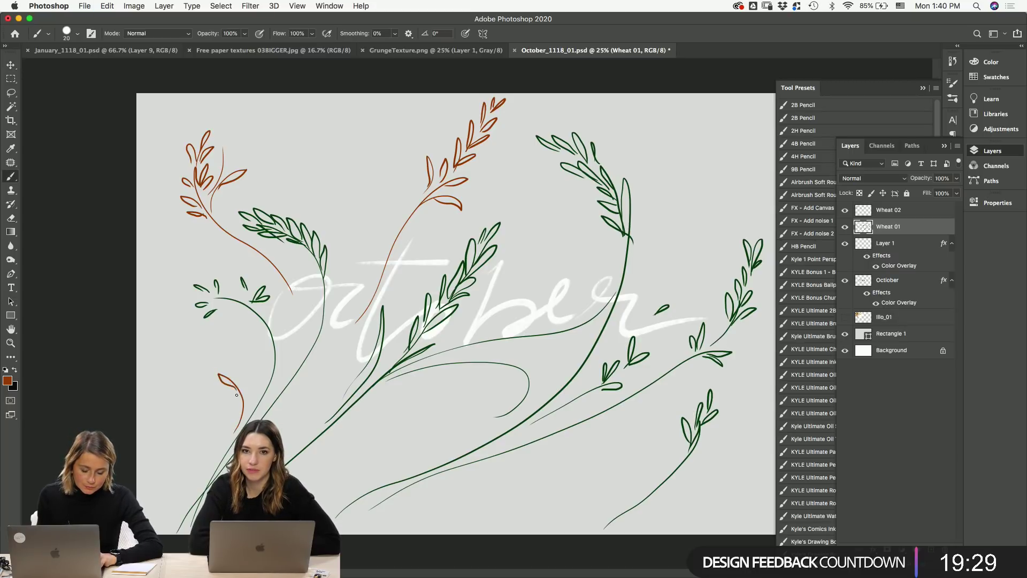
pyautogui.moveTo(226, 355); pyautogui.dragTo(228, 374)
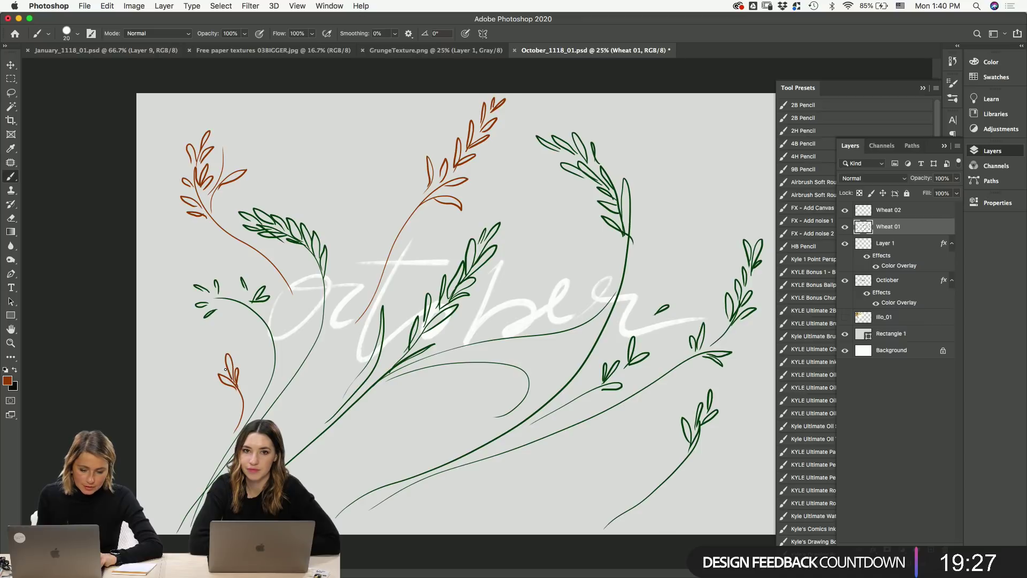
pyautogui.moveTo(214, 336); pyautogui.dragTo(218, 353)
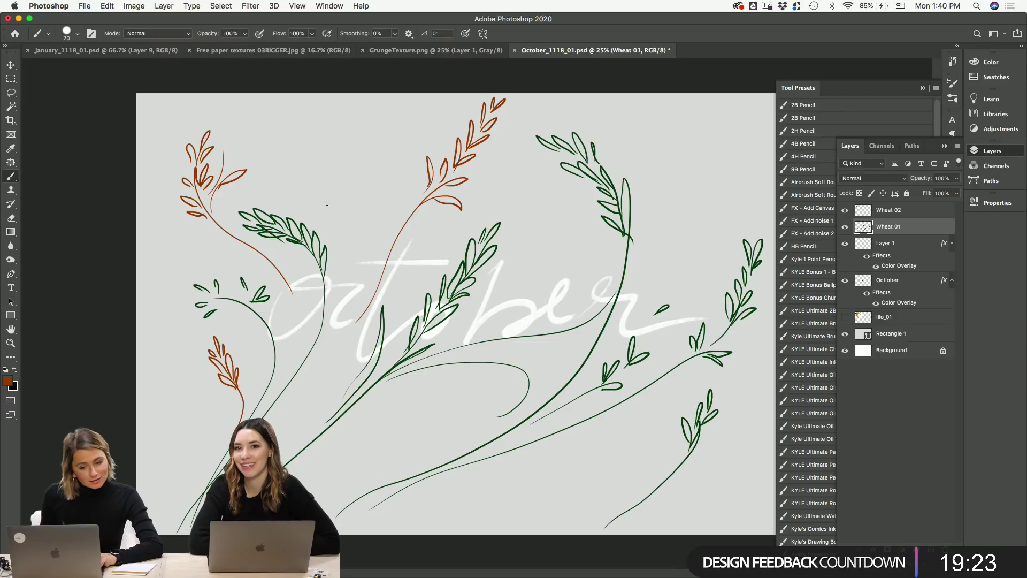
# - Paint a rust stalk with paired grains along its tip, sweeping up to the right below the lettering
pyautogui.moveTo(325, 443)
pyautogui.mouseDown()
pyautogui.moveTo(452, 389)
pyautogui.moveTo(432, 409)
pyautogui.moveTo(471, 388)
pyautogui.mouseUp()
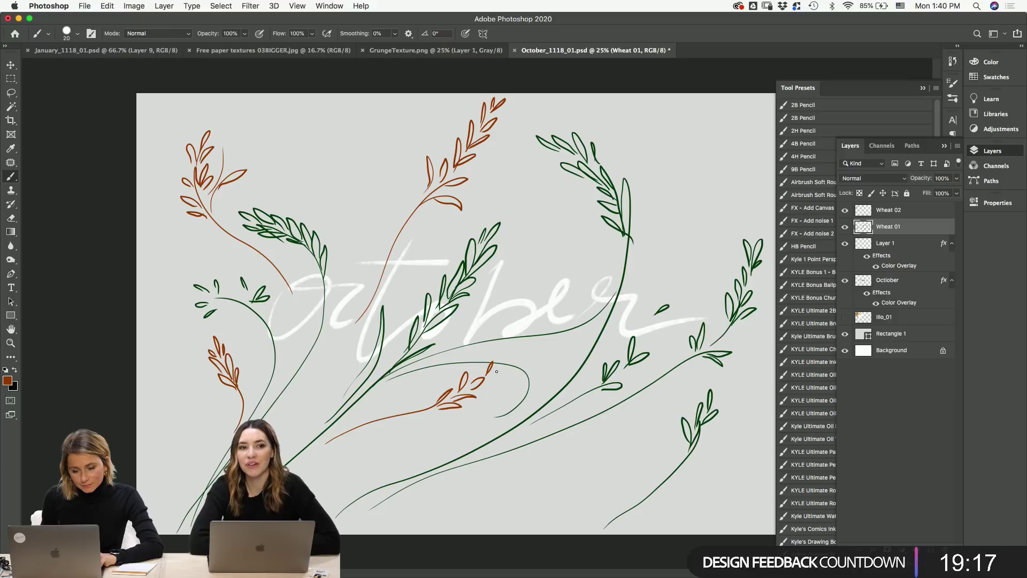
pyautogui.moveTo(502, 358); pyautogui.dragTo(507, 338)
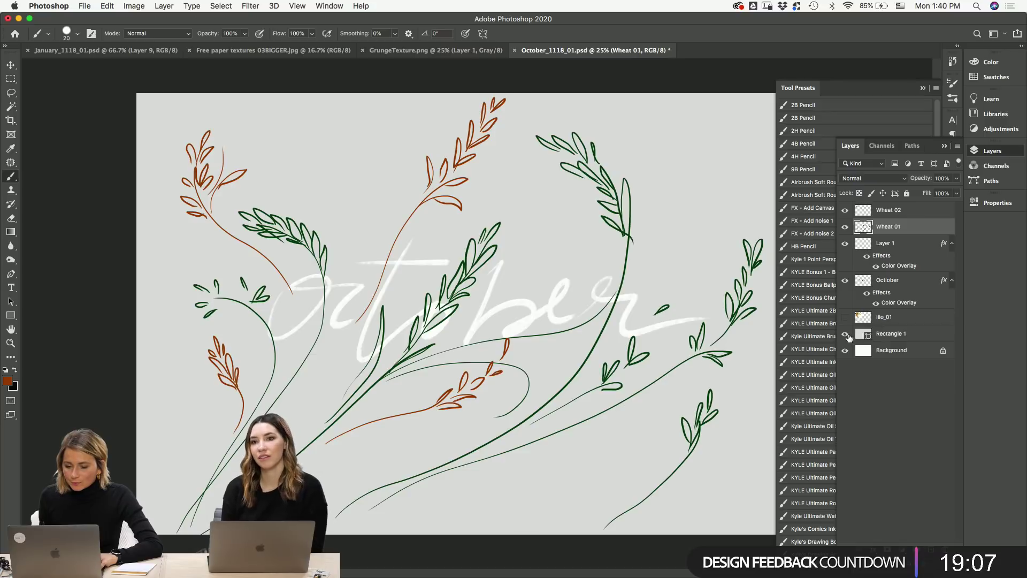
pyautogui.press('v')
pyautogui.click(760, 198)
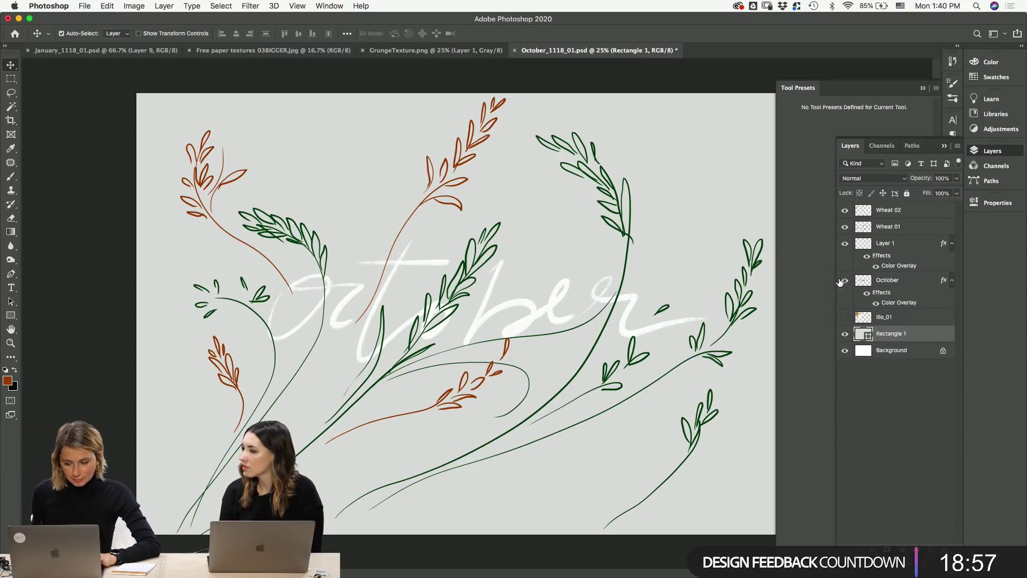
# - On the Wheat 02 layer, paint a drooping rust stalk from the canvas's upper right edge with a grain-covered tip and thin curved side shoots
pyautogui.press('b')
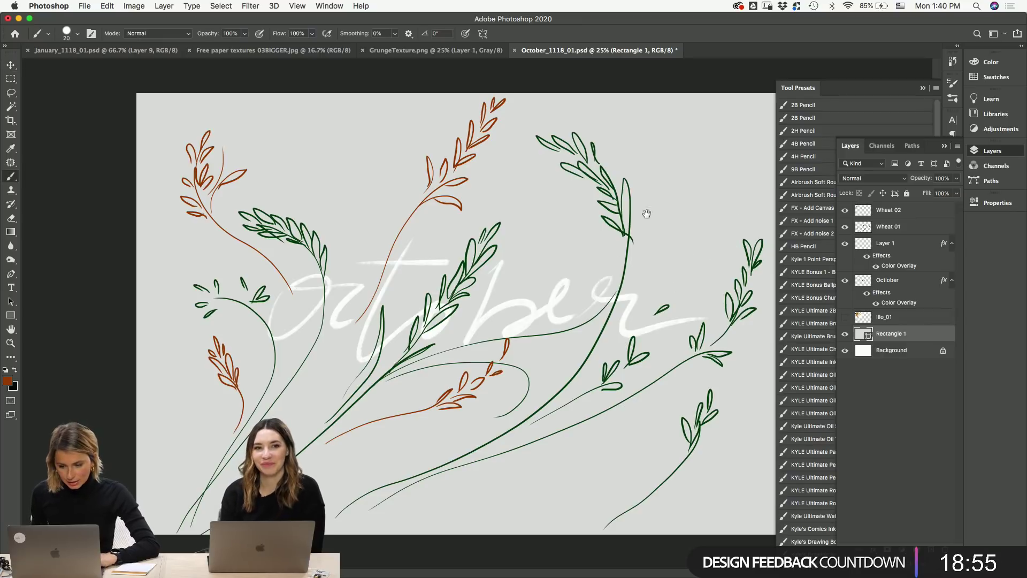
pyautogui.press('super+minus')
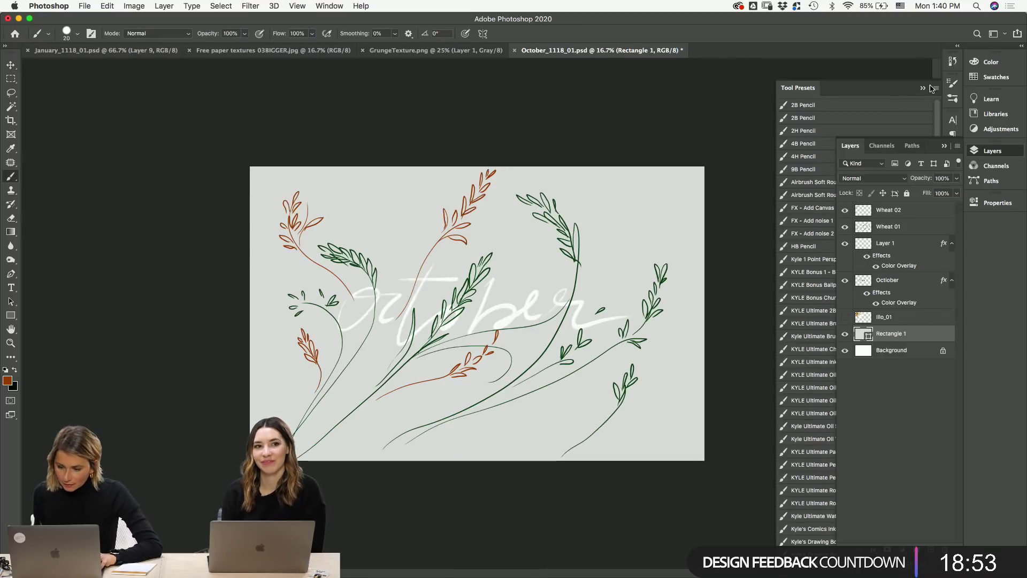
pyautogui.press('z')
pyautogui.moveTo(635, 223); pyautogui.dragTo(650, 239)
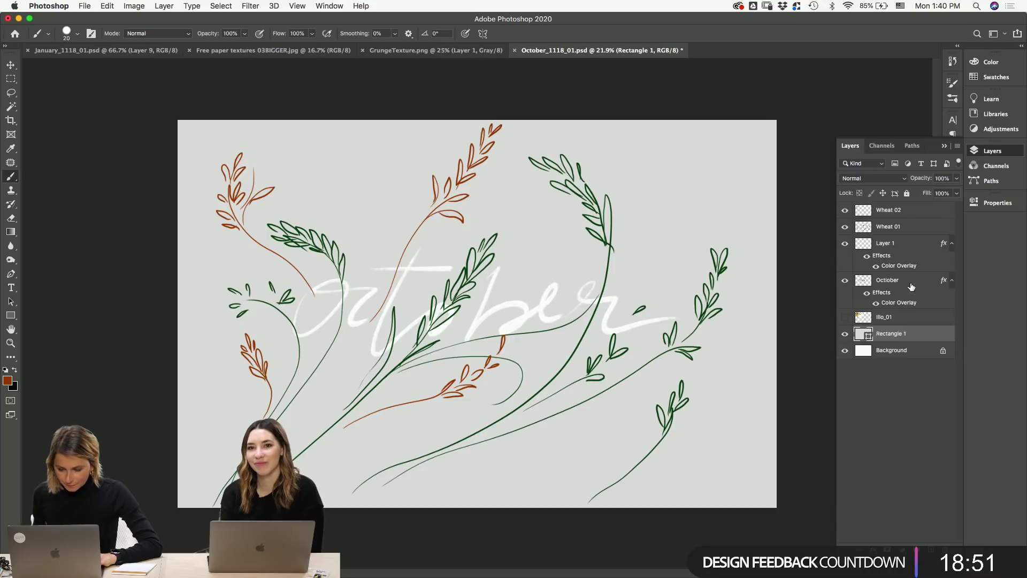
pyautogui.click(889, 207)
pyautogui.moveTo(726, 121)
pyautogui.mouseDown()
pyautogui.moveTo(702, 171)
pyautogui.moveTo(662, 233)
pyautogui.mouseUp()
pyautogui.press('super+z')
pyautogui.moveTo(750, 121)
pyautogui.mouseDown()
pyautogui.moveTo(674, 246)
pyautogui.moveTo(671, 231)
pyautogui.moveTo(670, 259)
pyautogui.mouseUp()
pyautogui.press('super+z')
pyautogui.moveTo(662, 224)
pyautogui.mouseDown()
pyautogui.moveTo(650, 267)
pyautogui.moveTo(659, 246)
pyautogui.moveTo(666, 285)
pyautogui.mouseUp()
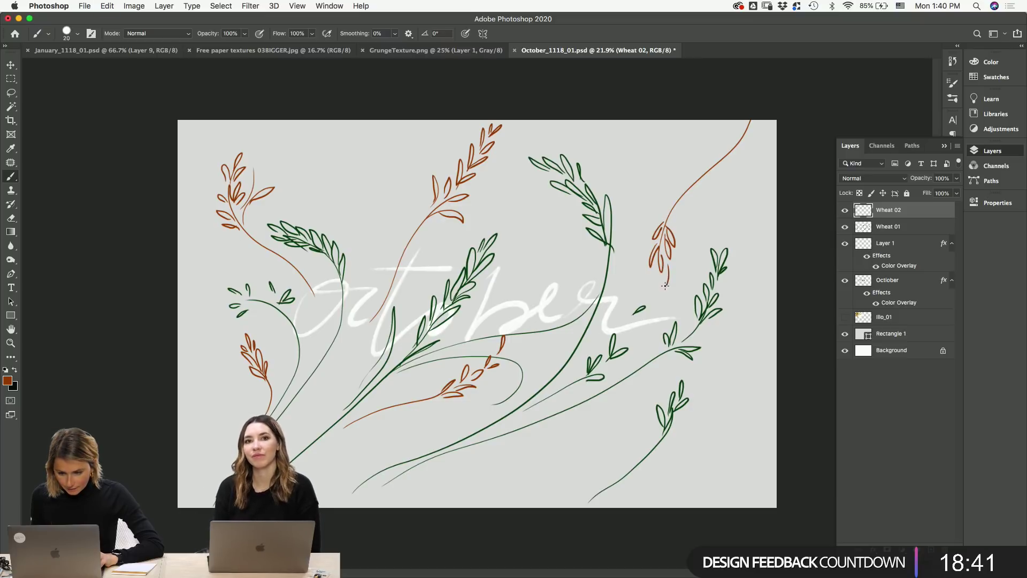
pyautogui.moveTo(705, 172); pyautogui.dragTo(643, 240)
pyautogui.moveTo(686, 203); pyautogui.dragTo(686, 246)
pyautogui.moveTo(377, 177)
pyautogui.mouseDown()
pyautogui.moveTo(404, 256)
pyautogui.moveTo(393, 171)
pyautogui.mouseUp()
pyautogui.hotkey('ctrl', 'z')
pyautogui.hotkey('ctrl', 'z')
pyautogui.moveTo(407, 241)
pyautogui.mouseDown()
pyautogui.moveTo(402, 184)
pyautogui.moveTo(392, 195)
pyautogui.moveTo(378, 153)
pyautogui.mouseUp()
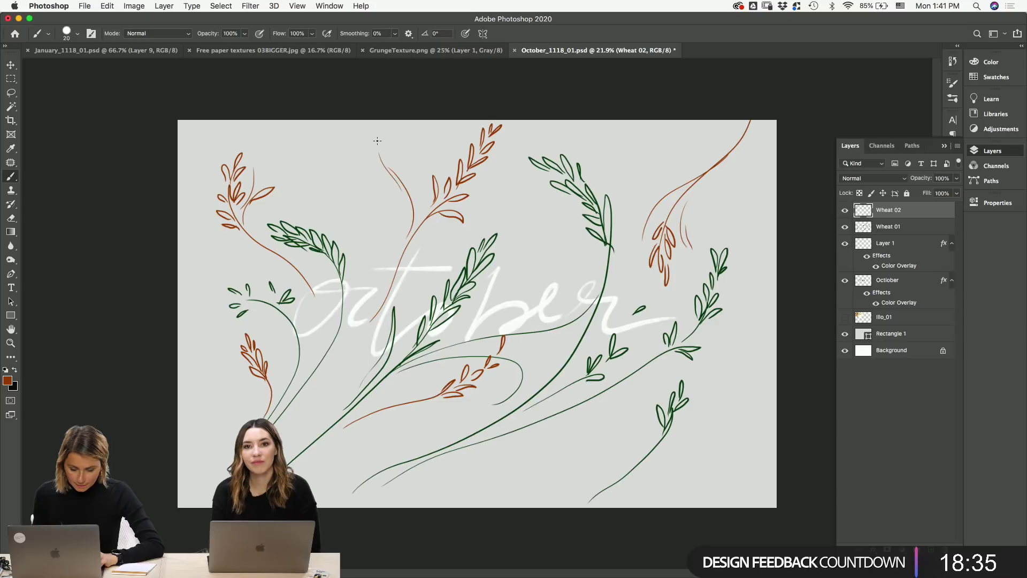
pyautogui.hotkey('ctrl', 'z')
pyautogui.hotkey('ctrl', 'z')
pyautogui.moveTo(390, 165); pyautogui.dragTo(405, 251)
pyautogui.hotkey('ctrl', 'z')
pyautogui.moveTo(396, 165); pyautogui.dragTo(404, 238)
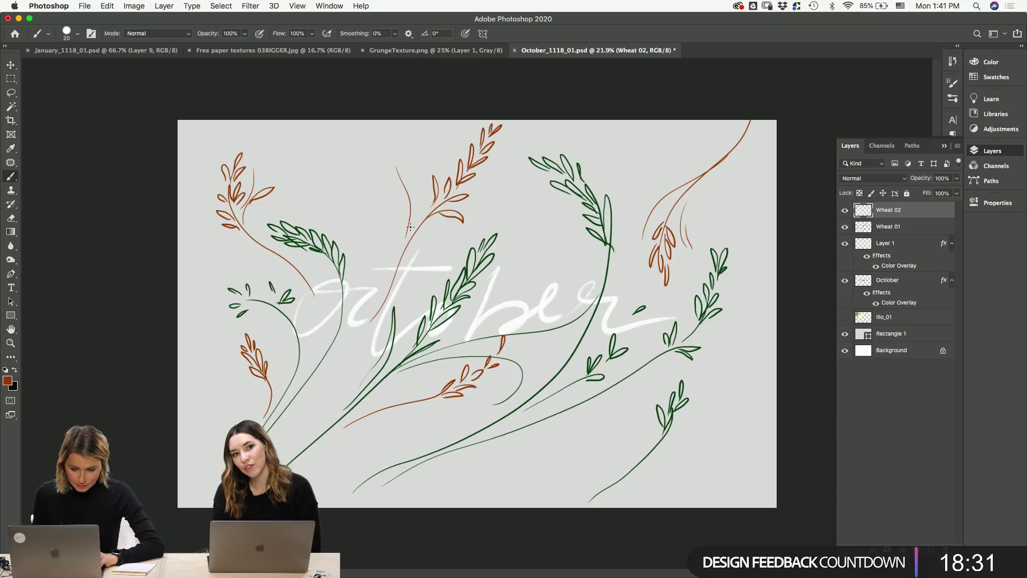
pyautogui.hotkey('ctrl', 'z')
# - Paint a curved side shoot and short strokes left of the rust stalk above the lettering, plus short strokes beside the drooping stalk's tip
pyautogui.moveTo(400, 163)
pyautogui.mouseDown()
pyautogui.moveTo(405, 241)
pyautogui.moveTo(412, 234)
pyautogui.moveTo(401, 253)
pyautogui.mouseUp()
pyautogui.hotkey('ctrl', 'z')
pyautogui.hotkey('ctrl', 'z')
pyautogui.moveTo(415, 211); pyautogui.dragTo(407, 247)
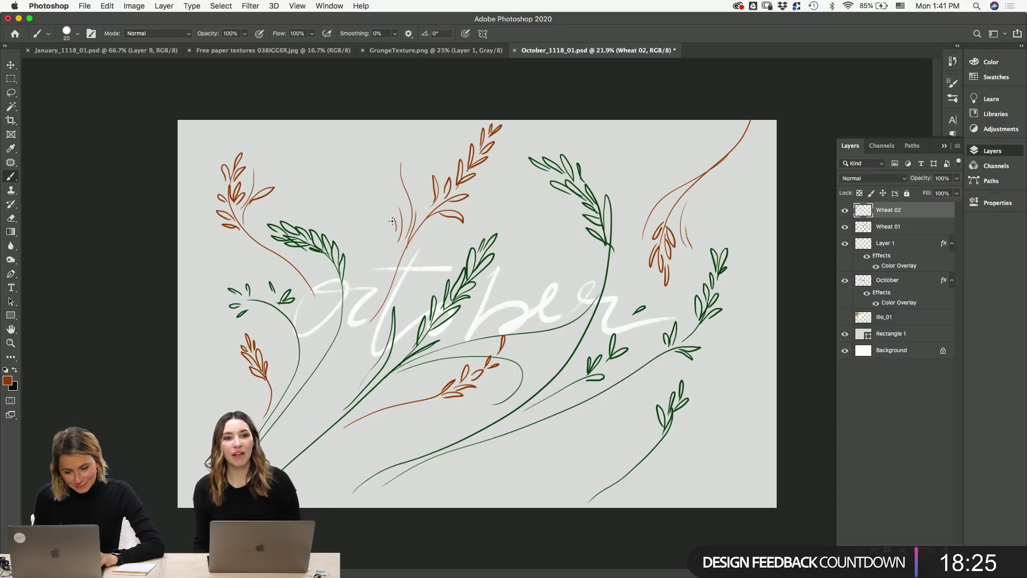
pyautogui.moveTo(614, 292); pyautogui.dragTo(644, 265)
pyautogui.hotkey('ctrl', 'z')
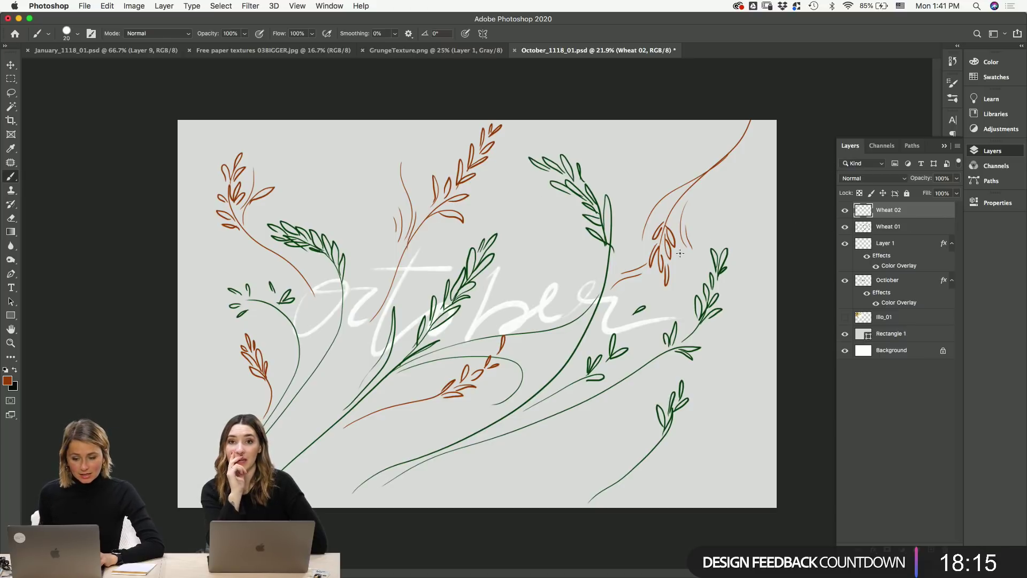
# - Hide the Wheat 02 layer and remove the two lower rust stalks from Wheat 01 using Lasso selections, keeping them for pasting
pyautogui.press('v')
pyautogui.click(845, 211)
pyautogui.click(845, 212)
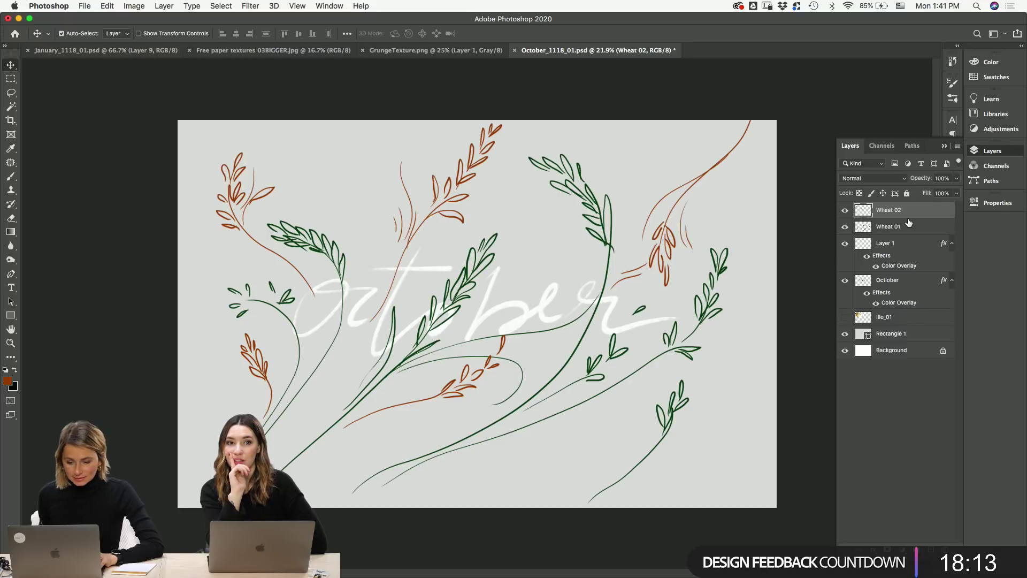
pyautogui.click(845, 212)
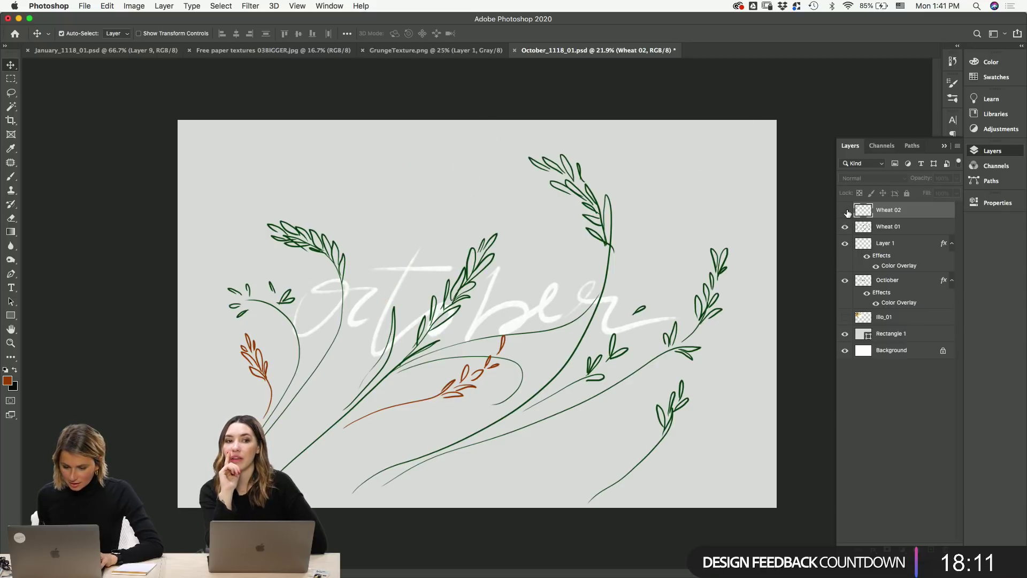
pyautogui.moveTo(498, 374); pyautogui.dragTo(505, 374)
pyautogui.press('super+z')
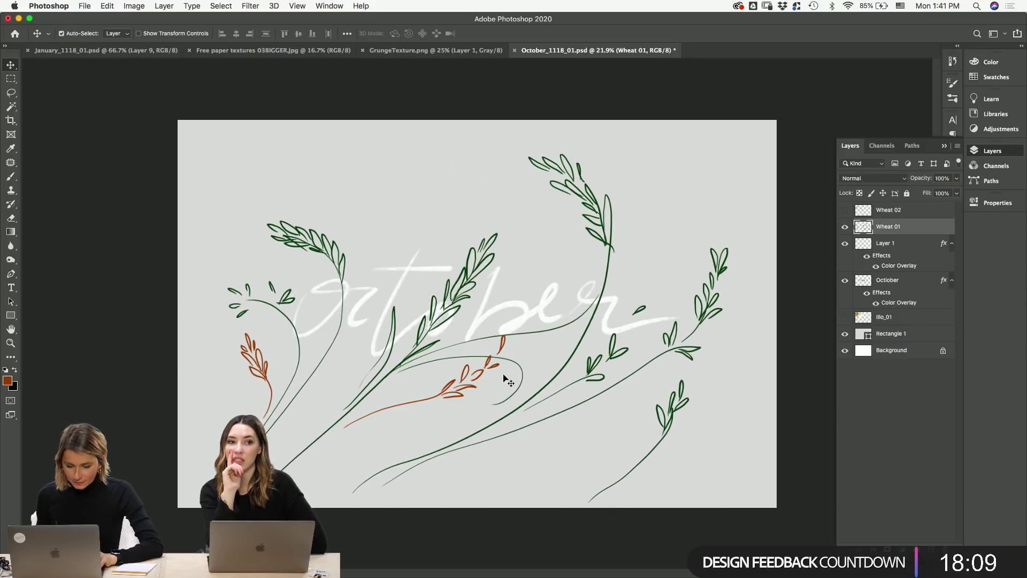
pyautogui.press('l')
pyautogui.moveTo(339, 437)
pyautogui.mouseDown()
pyautogui.moveTo(361, 407)
pyautogui.moveTo(471, 358)
pyautogui.moveTo(502, 368)
pyautogui.moveTo(496, 384)
pyautogui.moveTo(393, 430)
pyautogui.mouseUp()
pyautogui.moveTo(508, 343)
pyautogui.mouseDown()
pyautogui.moveTo(522, 347)
pyautogui.moveTo(499, 356)
pyautogui.mouseUp()
pyautogui.moveTo(232, 359)
pyautogui.mouseDown()
pyautogui.moveTo(264, 337)
pyautogui.moveTo(276, 399)
pyautogui.moveTo(238, 374)
pyautogui.mouseUp()
pyautogui.press('Delete')
pyautogui.hotkey('ctrl', 'd')
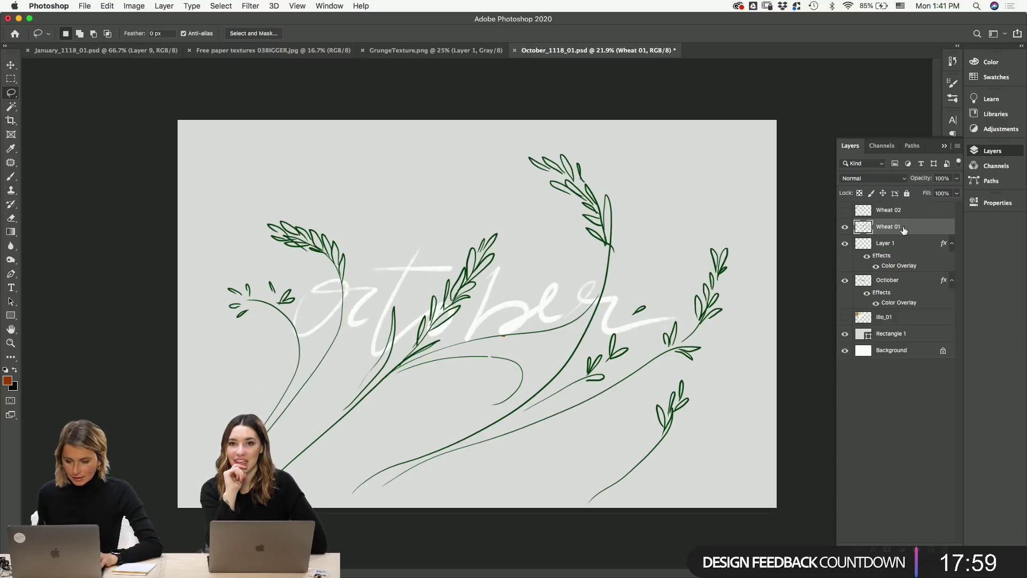
# - Show the Wheat 02 layer and paste the removed rust stalks in place onto a new layer above it
pyautogui.click(854, 213)
pyautogui.hotkey('ctrl', 'shift', 'v')
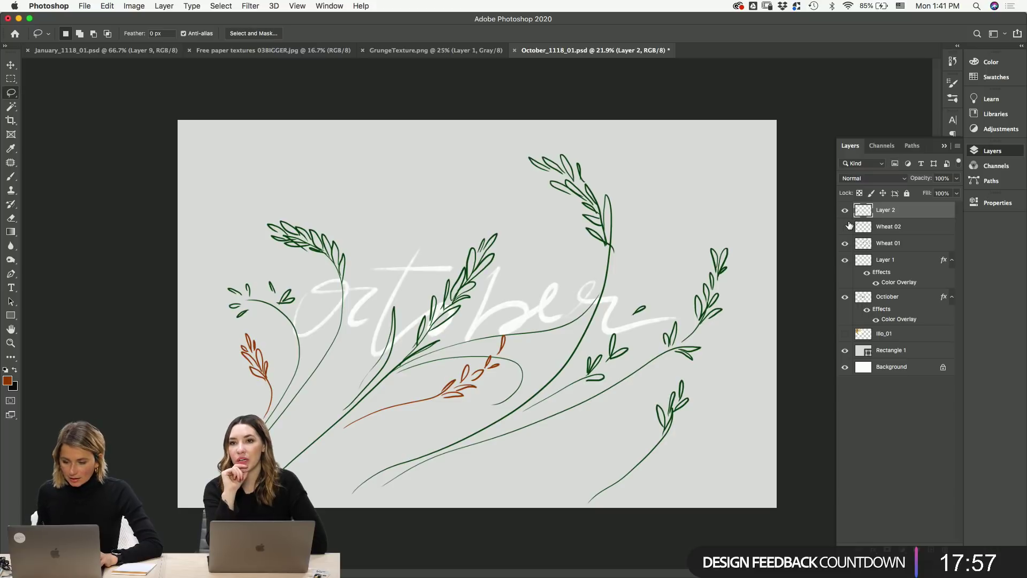
pyautogui.press('Delete')
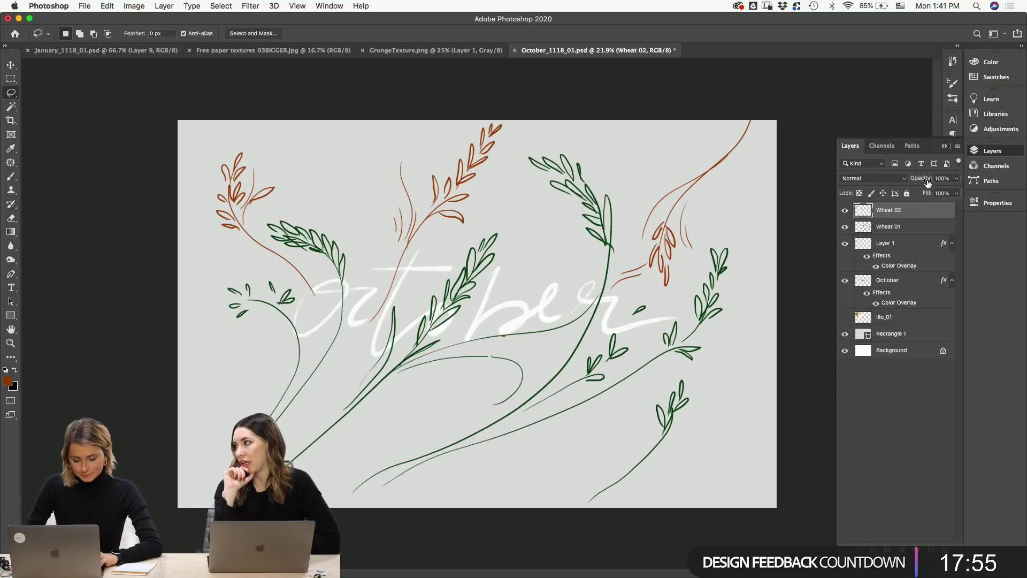
pyautogui.press('cmd+v')
pyautogui.press('v')
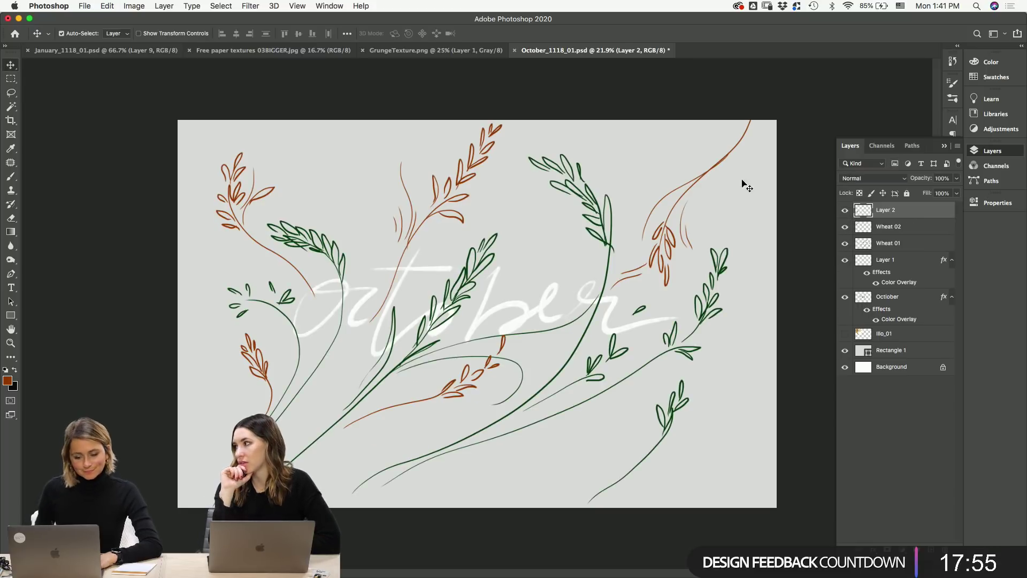
# - Open the fill color of the Rectangle 1 background and set it to pale pink edd6ce
pyautogui.click(944, 146)
pyautogui.click(759, 172)
pyautogui.click(996, 151)
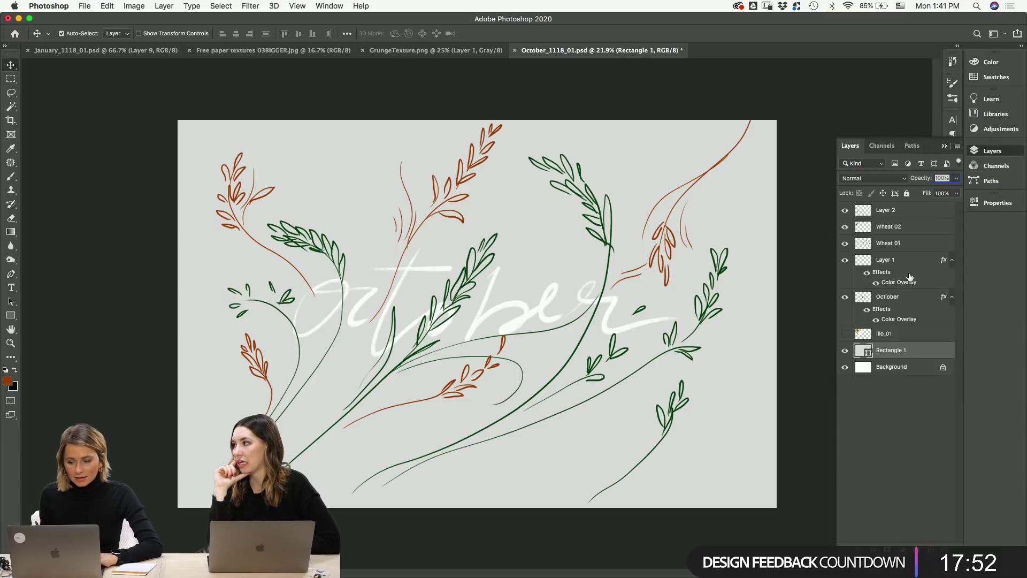
pyautogui.doubleClick(863, 349)
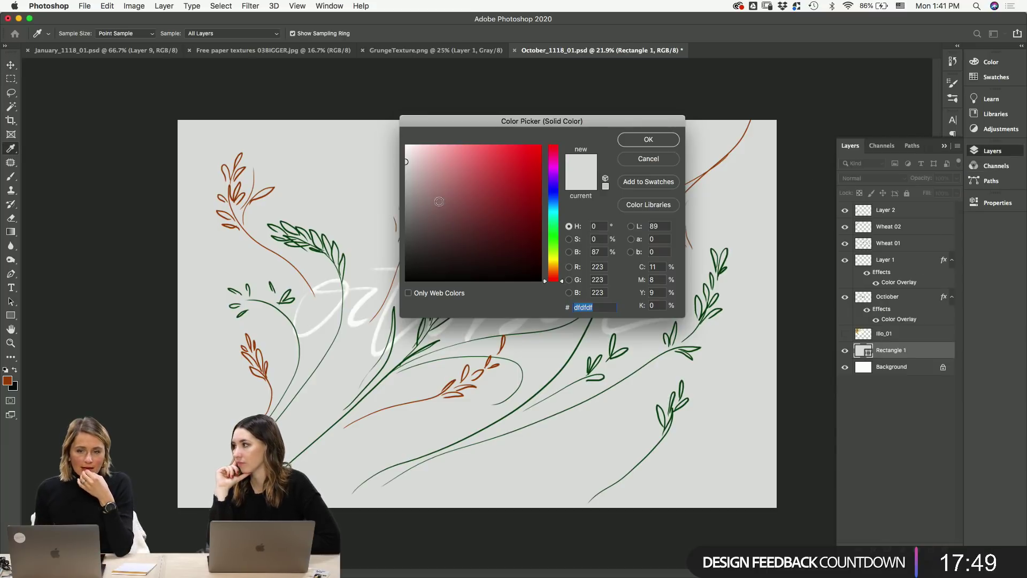
pyautogui.moveTo(425, 153); pyautogui.dragTo(413, 154)
pyautogui.moveTo(553, 271); pyautogui.dragTo(554, 276)
pyautogui.click(425, 155)
pyautogui.click(422, 154)
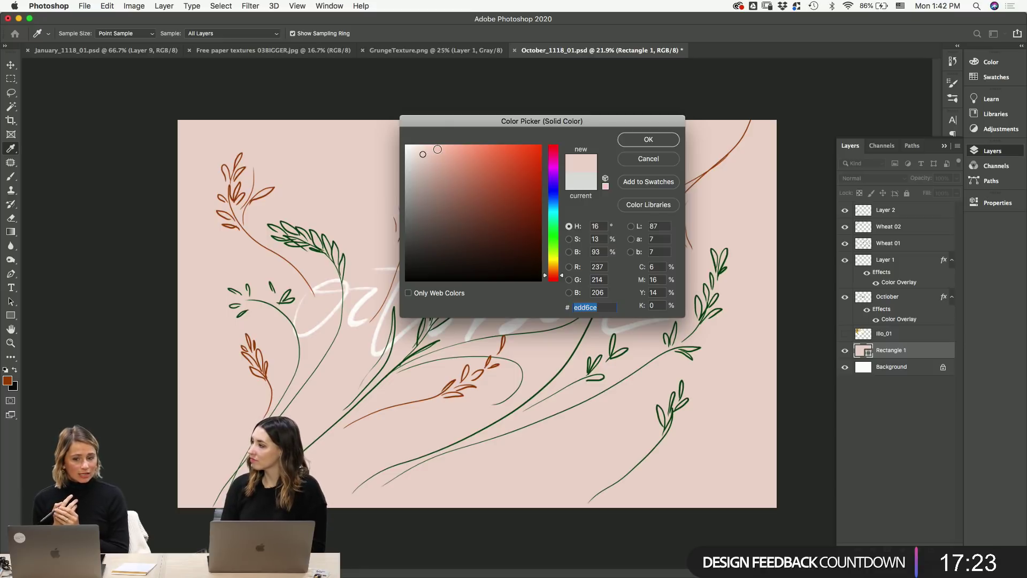
# - Try beige tones for the background fill, from edddce through dbc4af to e4ccaf
pyautogui.click(554, 270)
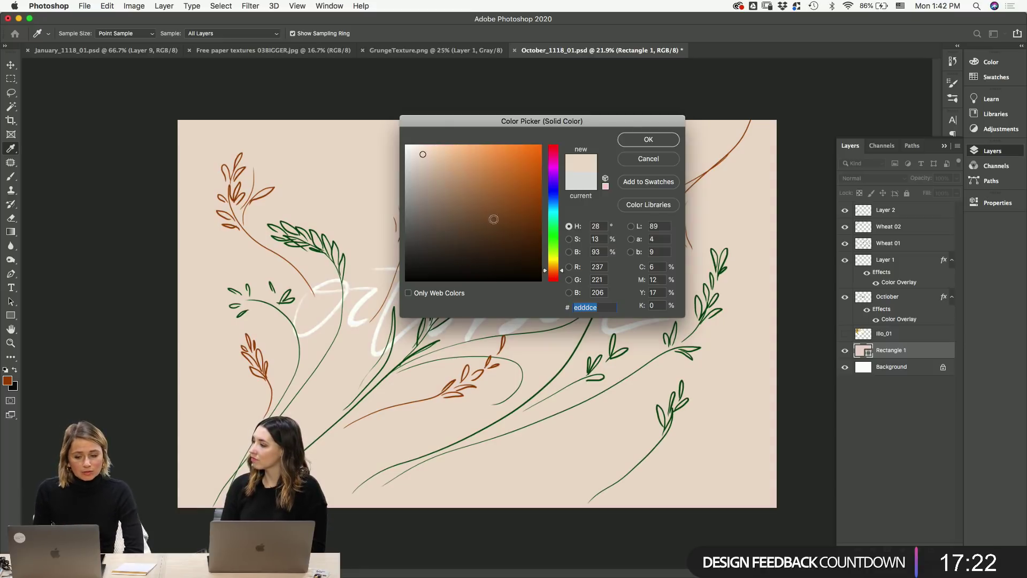
pyautogui.click(453, 160)
pyautogui.click(432, 163)
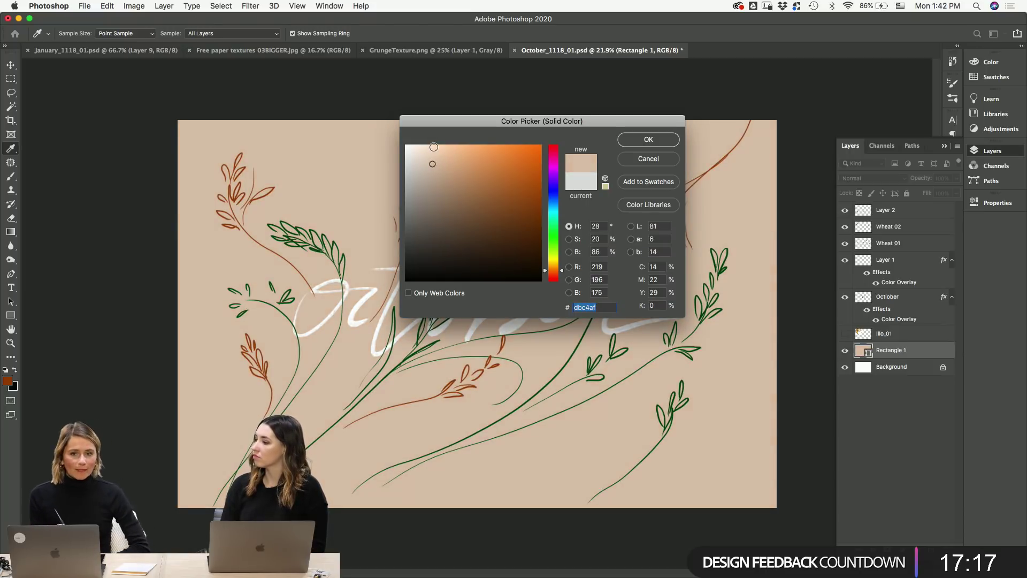
pyautogui.moveTo(446, 163); pyautogui.dragTo(437, 159)
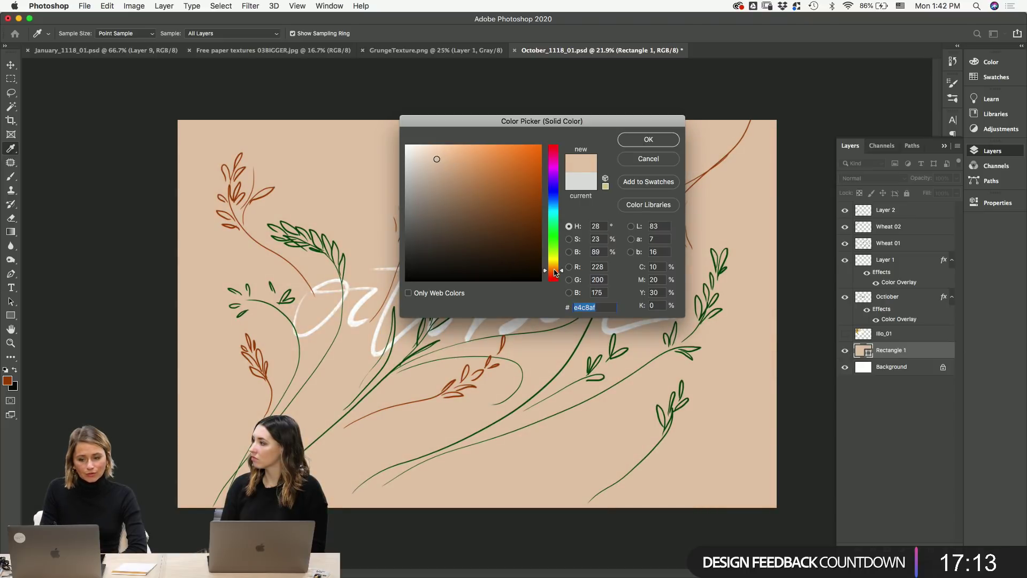
pyautogui.moveTo(554, 269); pyautogui.dragTo(553, 271)
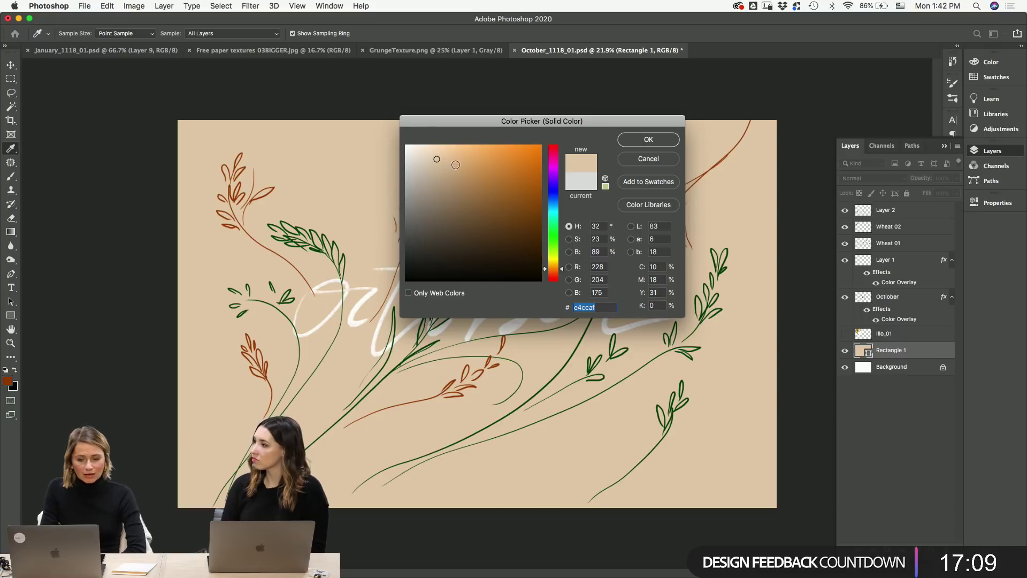
# - Try pinks for the background fill, from bright fe7878 to muted e0a0a0
pyautogui.click(554, 276)
pyautogui.moveTo(445, 166); pyautogui.dragTo(477, 146)
pyautogui.click(552, 280)
pyautogui.click(551, 284)
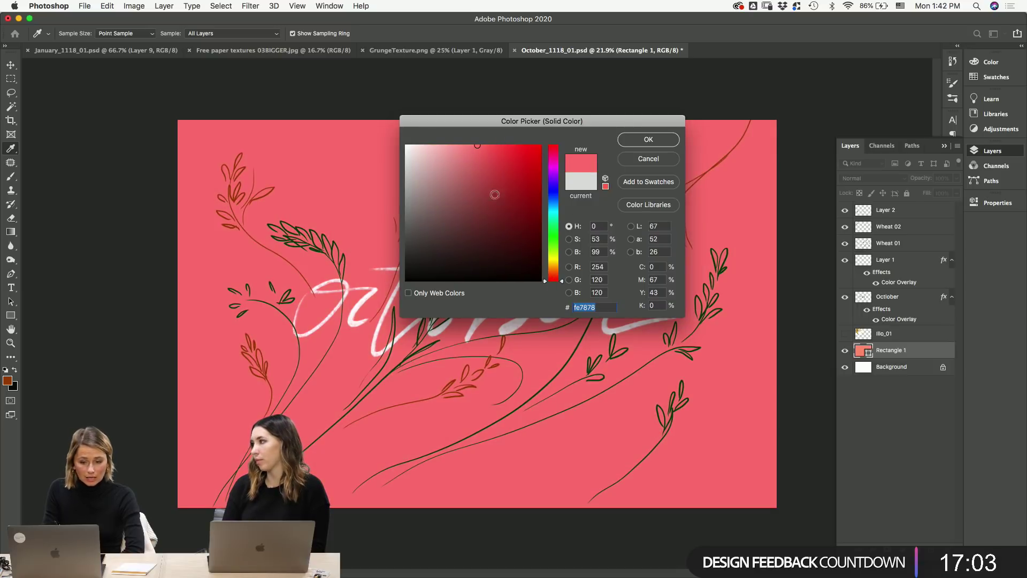
pyautogui.moveTo(502, 188); pyautogui.dragTo(444, 161)
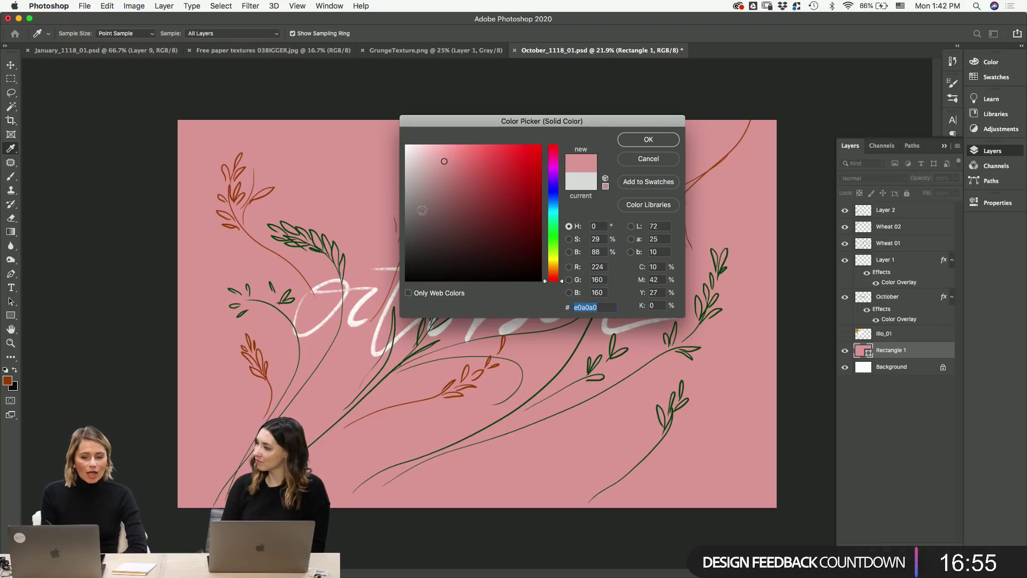
# - Shift the background fill's hue to 32° and make it a light orange, e8b578
pyautogui.click(548, 272)
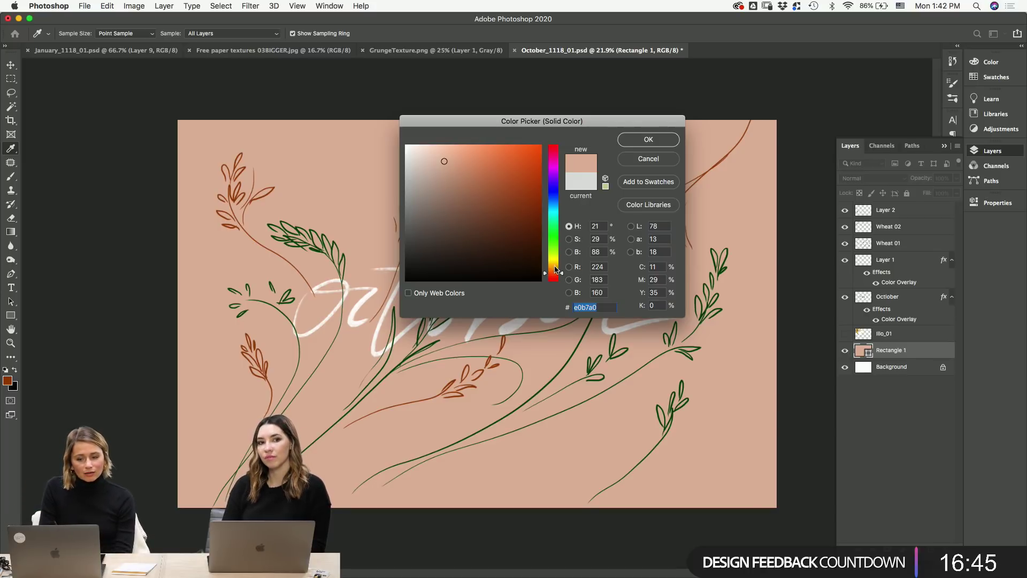
pyautogui.click(553, 268)
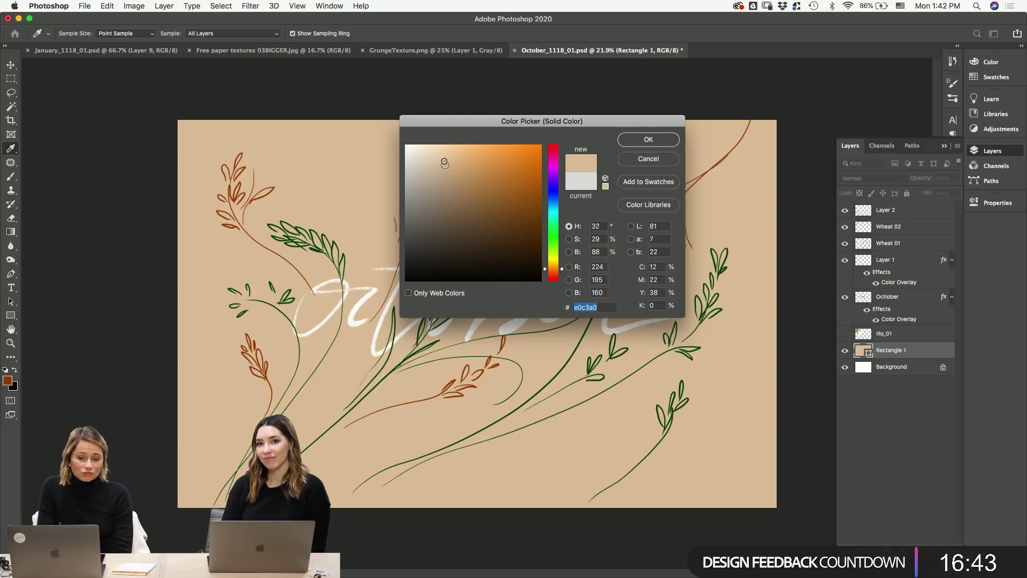
pyautogui.moveTo(462, 166); pyautogui.dragTo(471, 157)
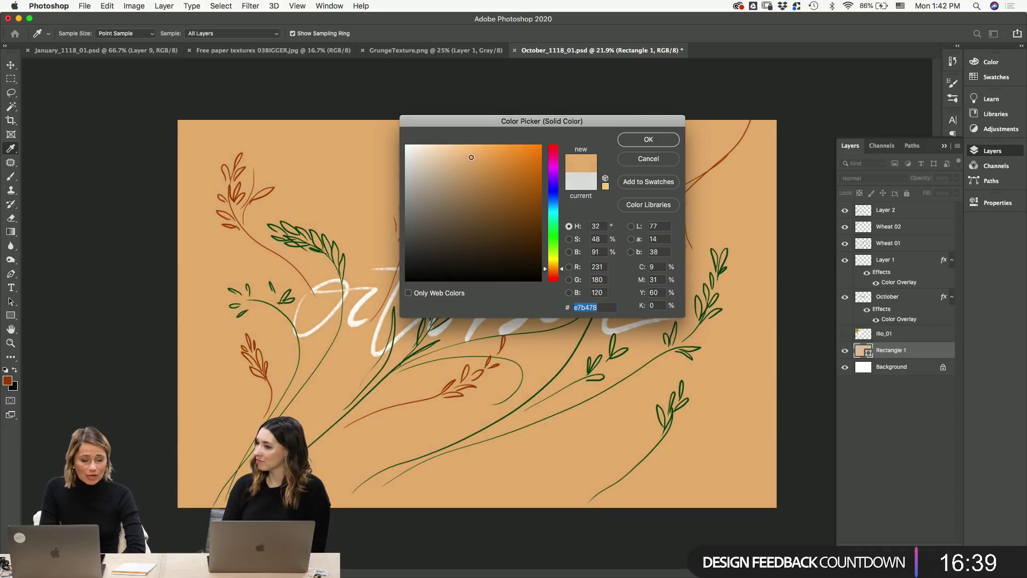
pyautogui.click(471, 157)
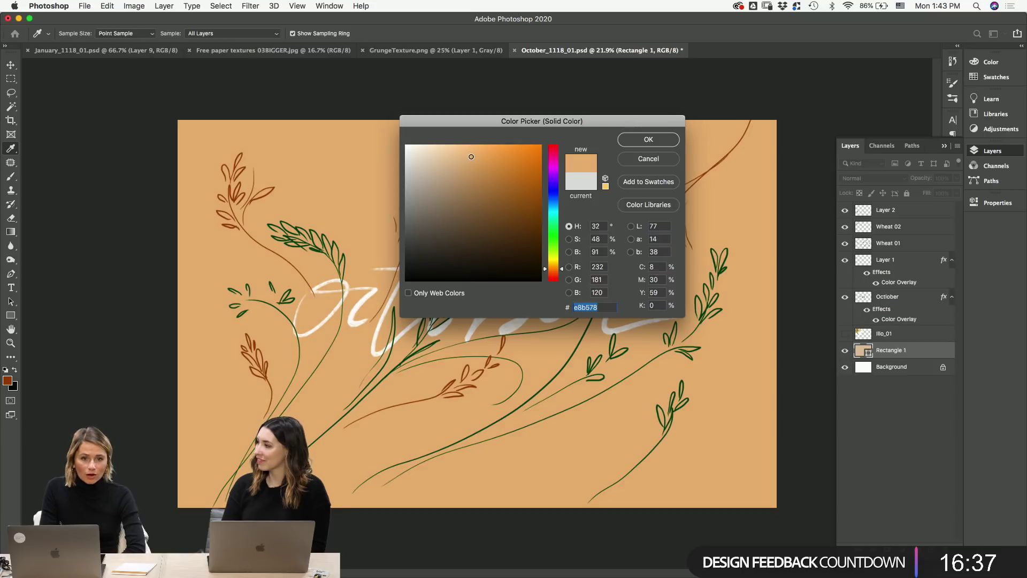
# - Try tans and creams for the background fill, from c7a782 and ffe3c3 to dcaf7b and d1a067
pyautogui.moveTo(471, 157)
pyautogui.mouseDown()
pyautogui.moveTo(454, 154)
pyautogui.moveTo(482, 214)
pyautogui.moveTo(440, 193)
pyautogui.moveTo(453, 175)
pyautogui.mouseUp()
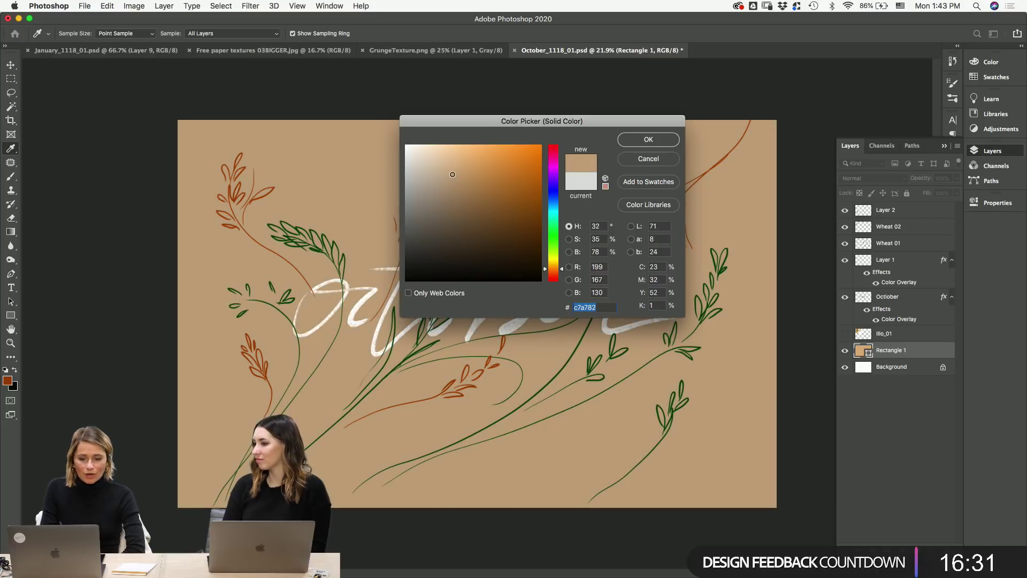
pyautogui.click(447, 174)
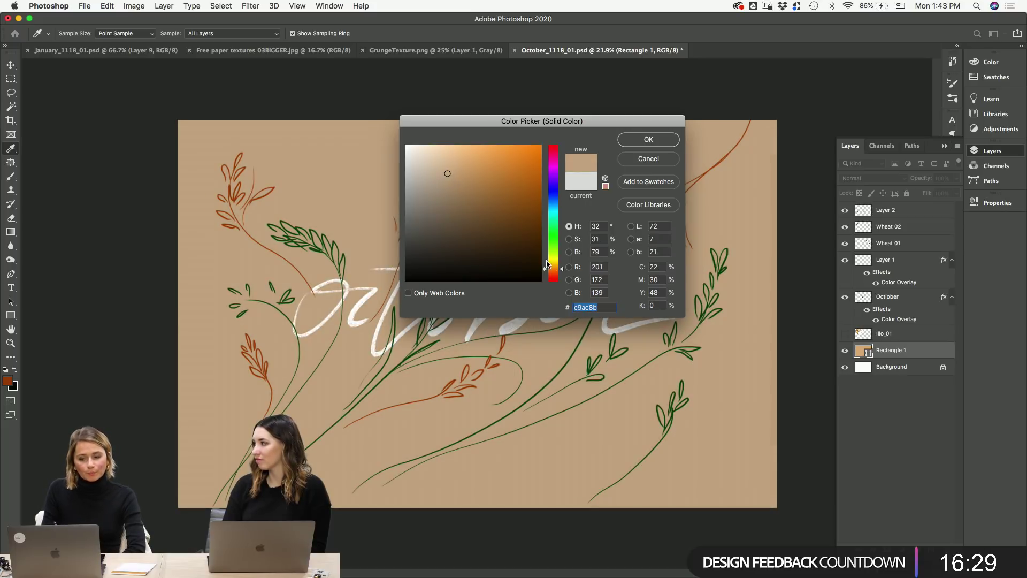
pyautogui.moveTo(465, 180); pyautogui.dragTo(437, 144)
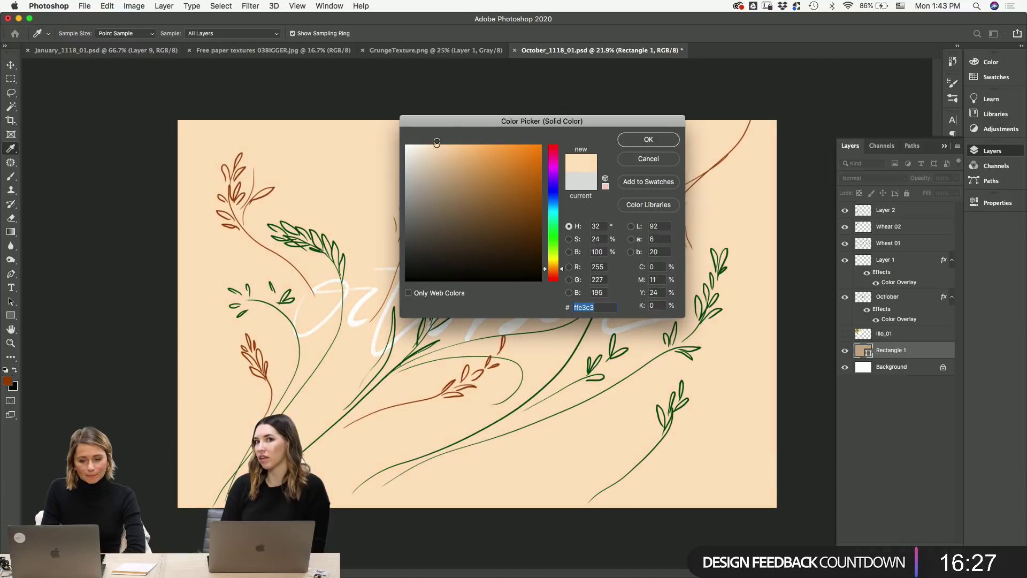
pyautogui.click(469, 163)
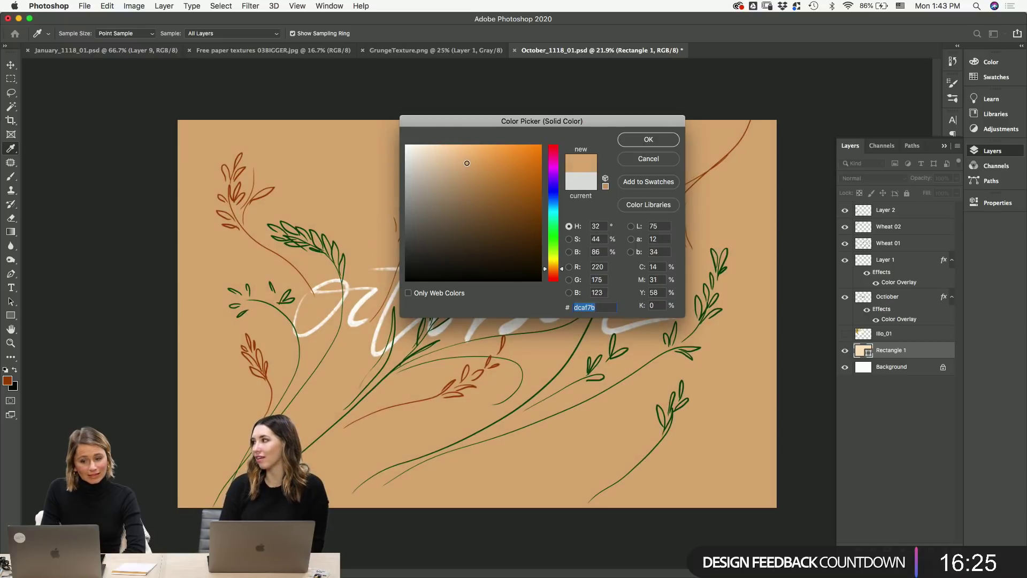
pyautogui.click(474, 166)
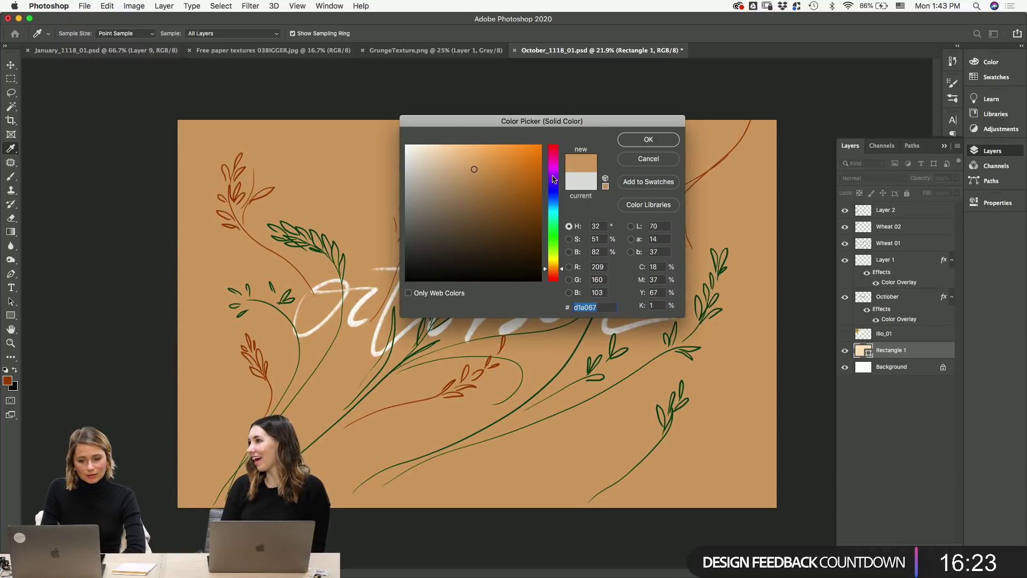
# - Try golden oranges for the background fill, ddac66 at hue 35° and dda766 at hue 32°
pyautogui.click(554, 270)
pyautogui.moveTo(554, 270); pyautogui.dragTo(553, 268)
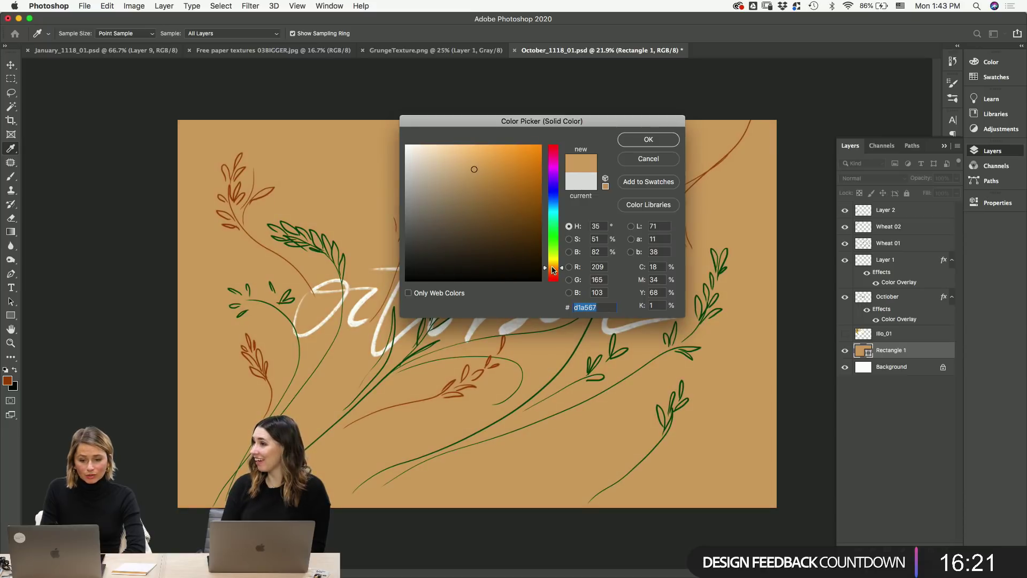
pyautogui.moveTo(481, 170); pyautogui.dragTo(478, 162)
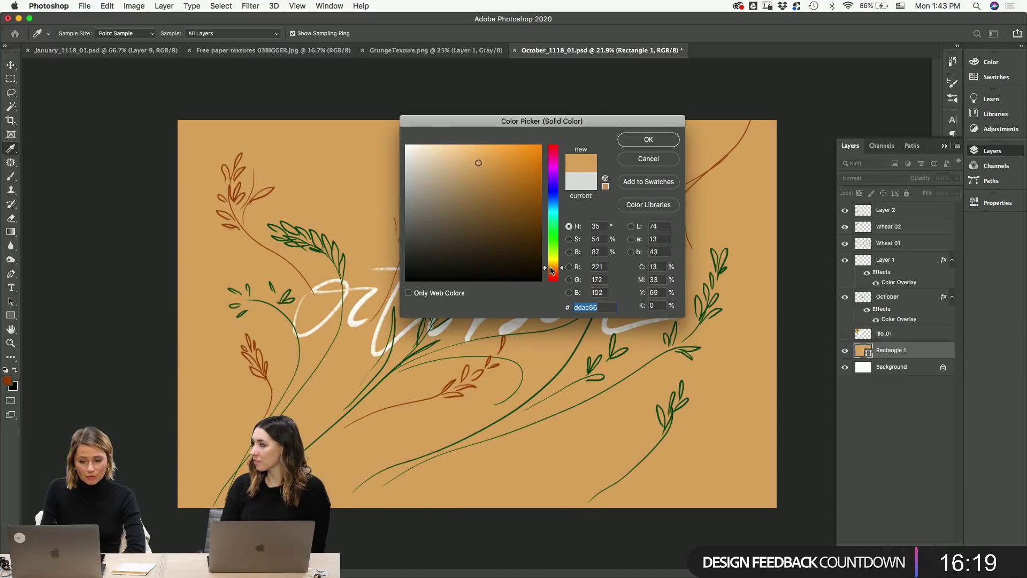
pyautogui.moveTo(553, 269); pyautogui.dragTo(551, 271)
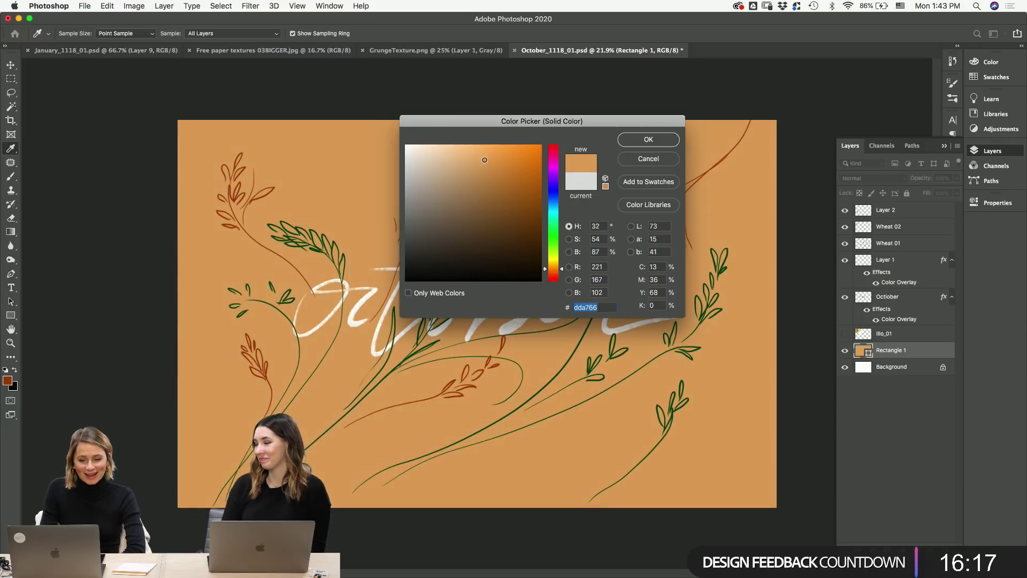
pyautogui.click(488, 153)
pyautogui.moveTo(489, 153); pyautogui.dragTo(488, 162)
# - Set the background fill's hue to 35° and darken the color to ochre ce9b52
pyautogui.moveTo(550, 271); pyautogui.dragTo(551, 268)
pyautogui.moveTo(477, 174)
pyautogui.mouseDown()
pyautogui.moveTo(488, 174)
pyautogui.moveTo(483, 161)
pyautogui.mouseUp()
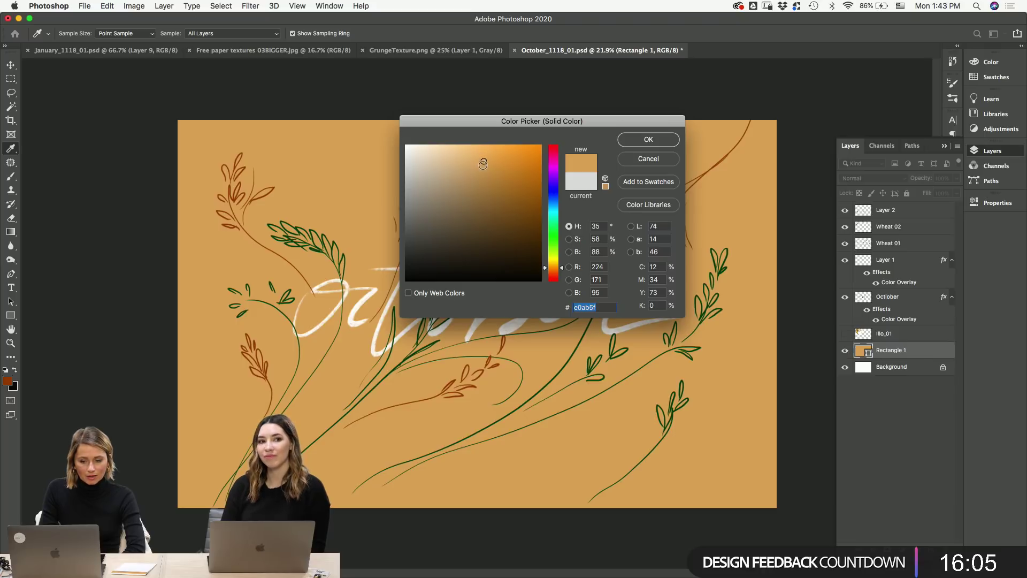
pyautogui.click(485, 191)
pyautogui.click(480, 172)
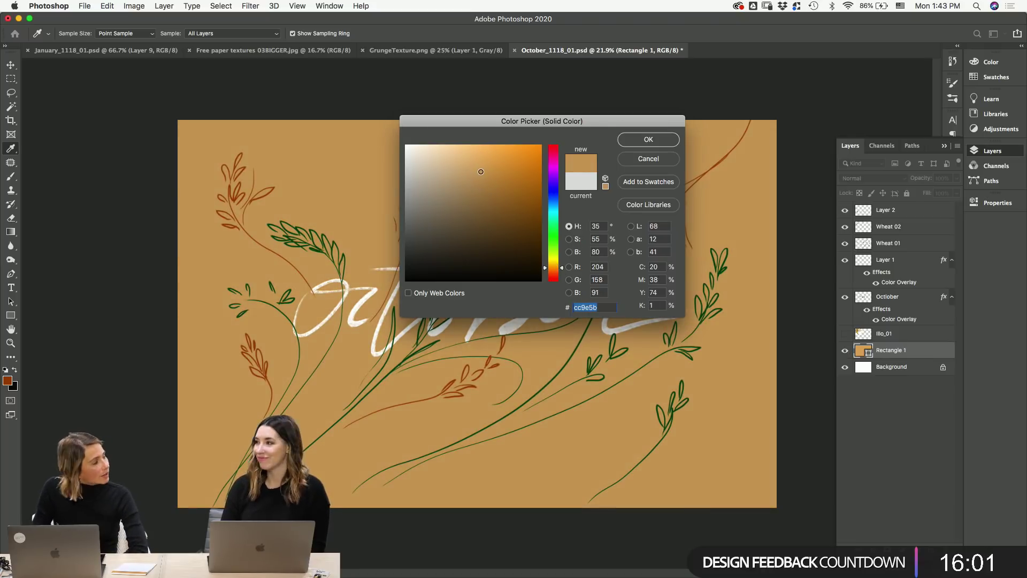
pyautogui.moveTo(480, 172); pyautogui.dragTo(480, 167)
pyautogui.click(648, 140)
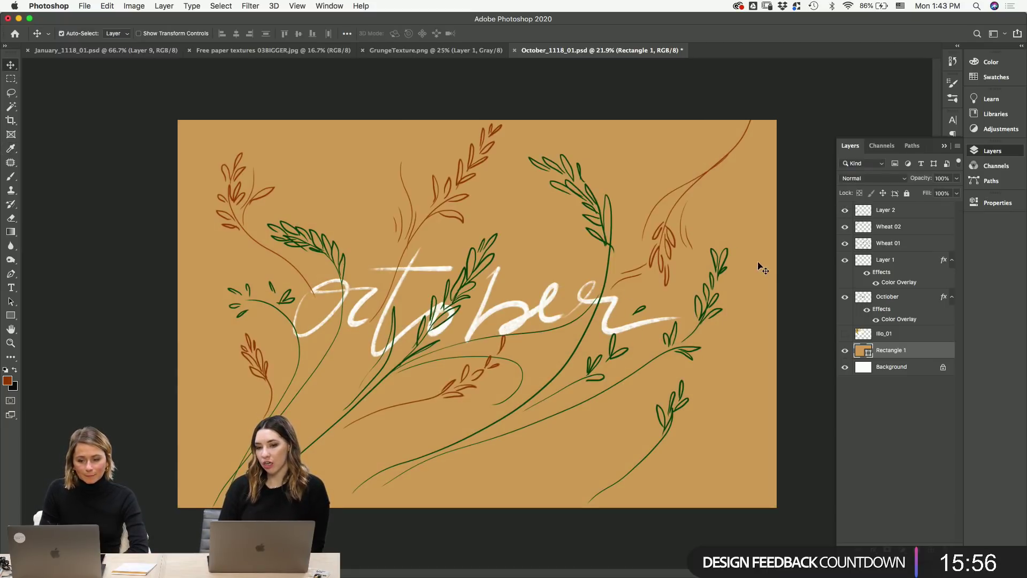
pyautogui.doubleClick(863, 351)
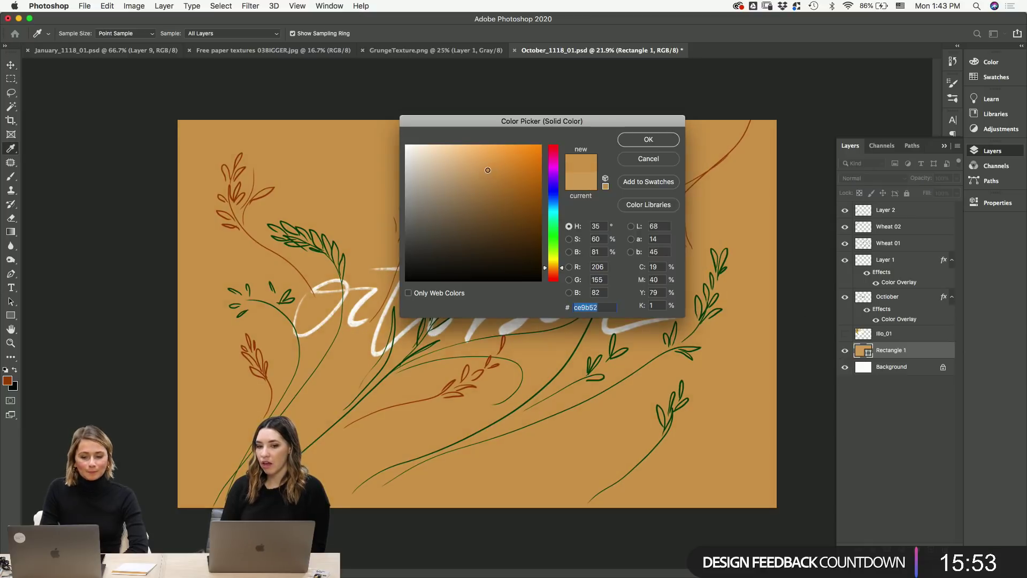
pyautogui.click(644, 141)
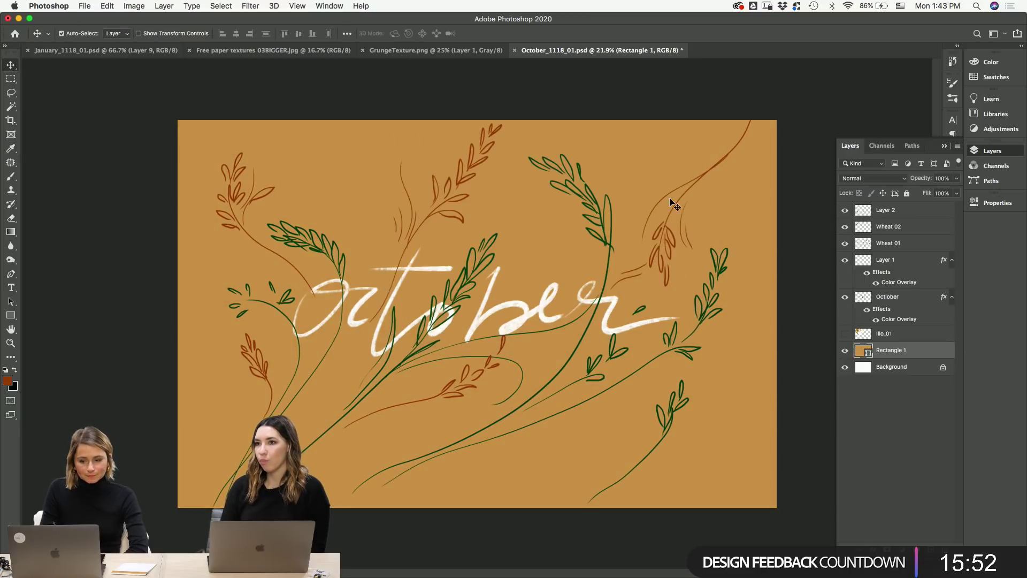
# - Open the color of the october lettering's Color Overlay and try pale pink ffd6d6 and beige dfcaae
pyautogui.click(614, 320)
pyautogui.doubleClick(909, 300)
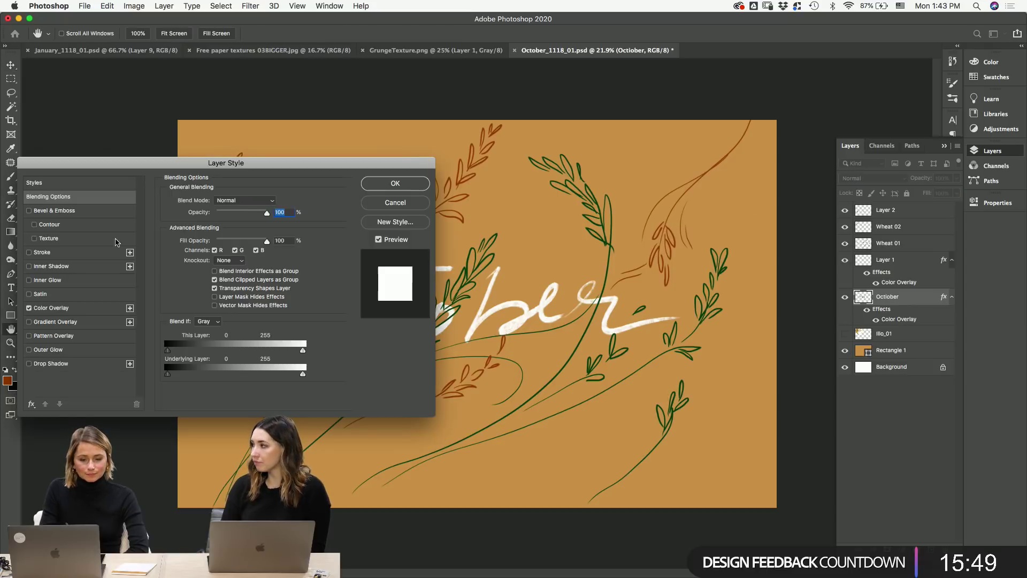
pyautogui.click(75, 308)
pyautogui.click(273, 203)
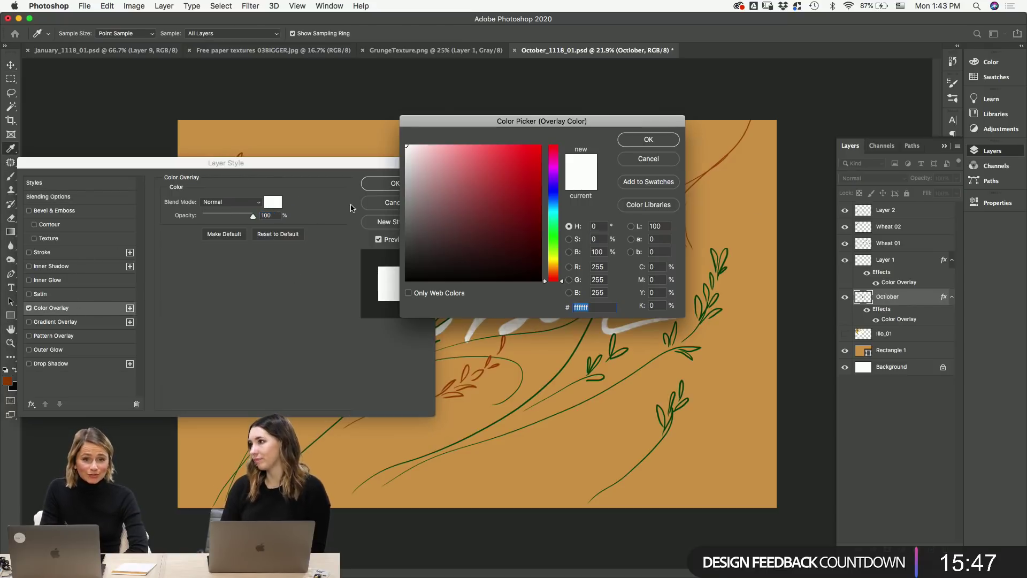
pyautogui.click(426, 145)
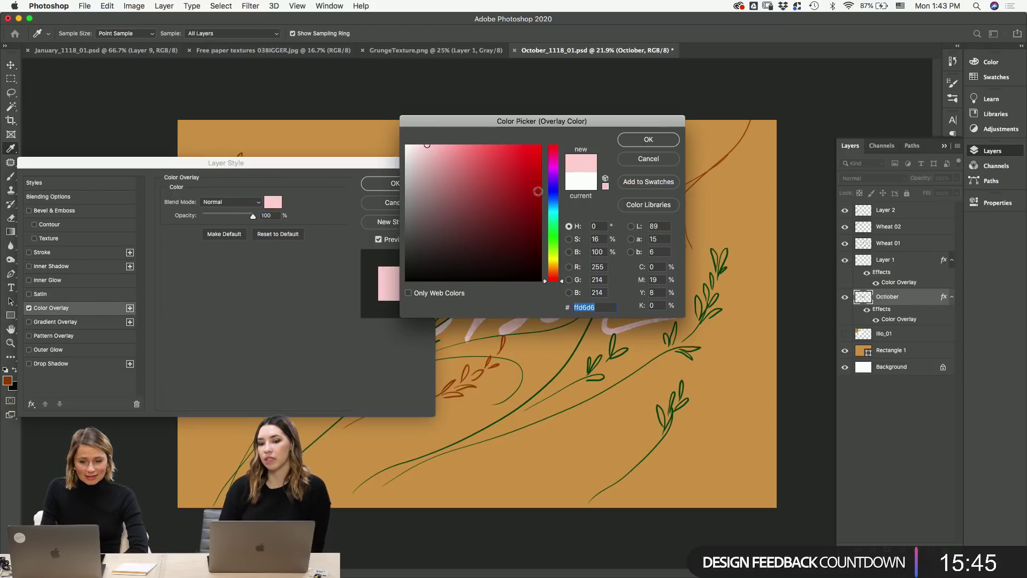
pyautogui.click(554, 268)
pyautogui.click(439, 154)
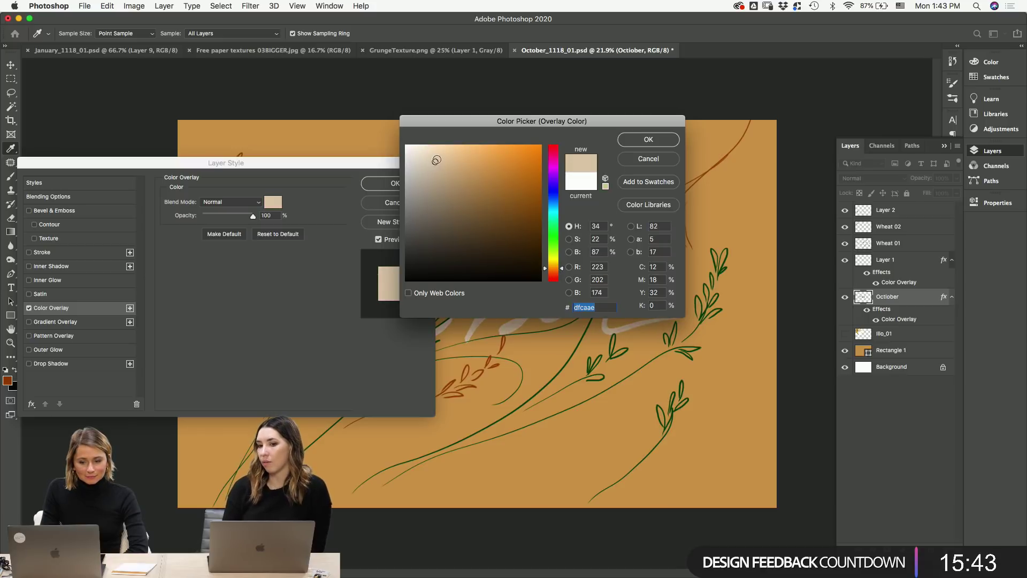
# - Set the october lettering's Color Overlay to pale yellow ffe49b and save the document
pyautogui.moveTo(438, 154); pyautogui.dragTo(457, 141)
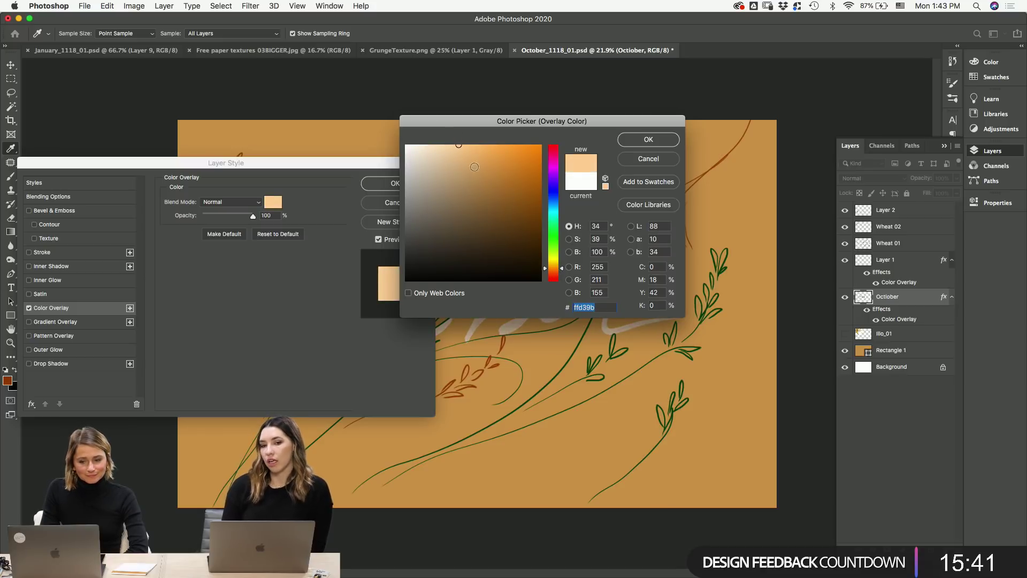
pyautogui.moveTo(552, 267); pyautogui.dragTo(553, 264)
pyautogui.moveTo(551, 121); pyautogui.dragTo(776, 133)
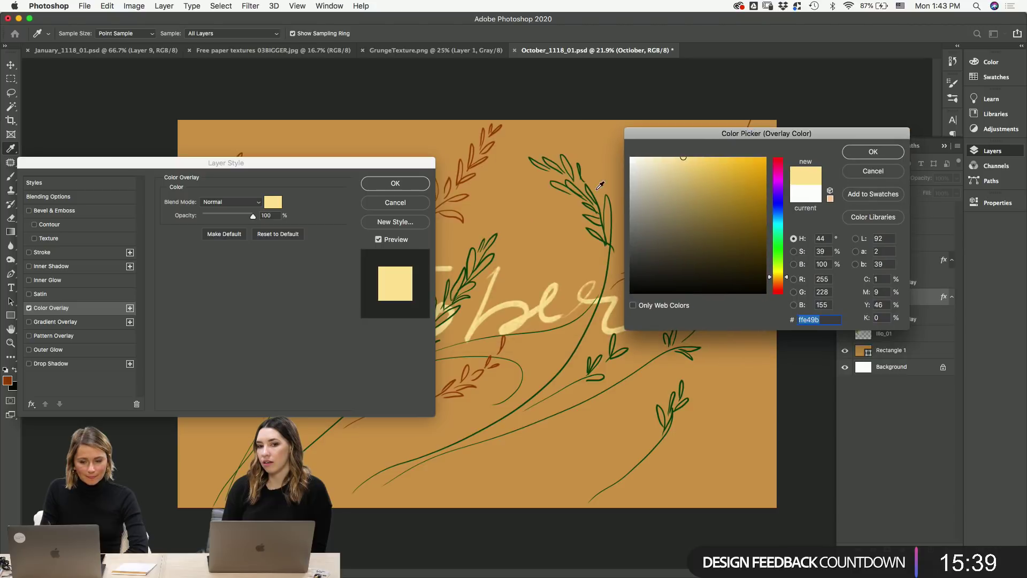
pyautogui.click(859, 153)
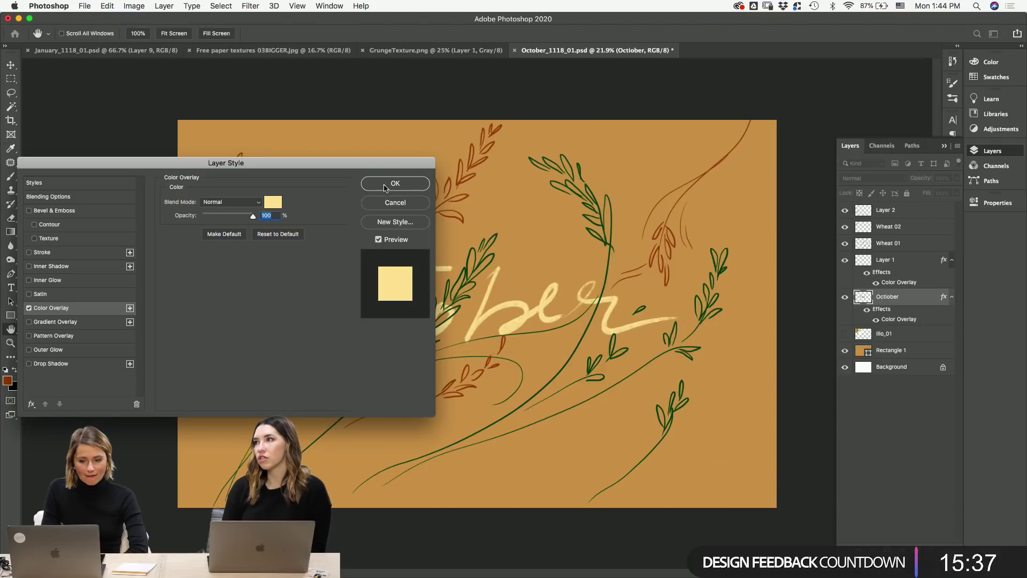
pyautogui.click(385, 185)
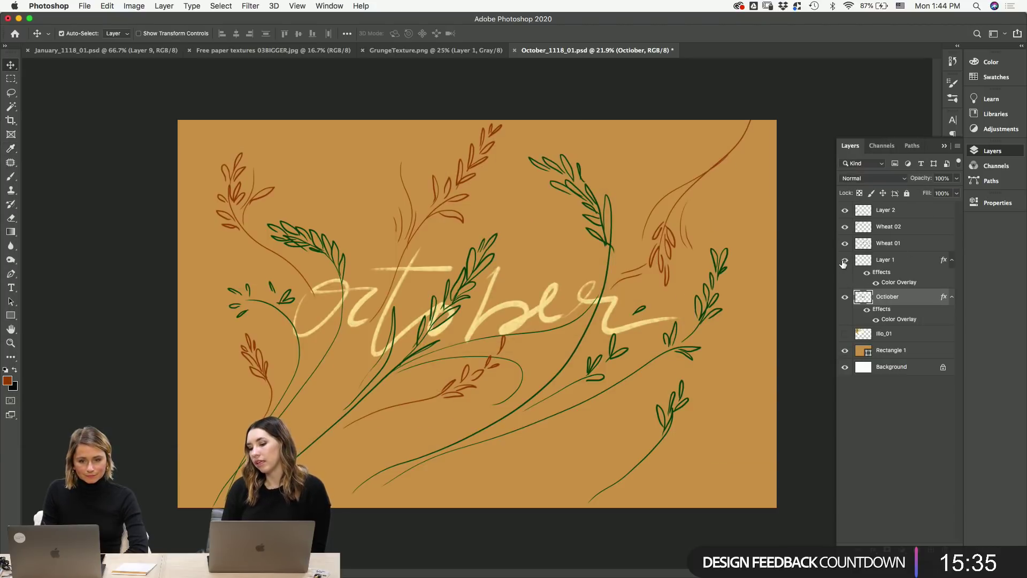
pyautogui.press('super+s')
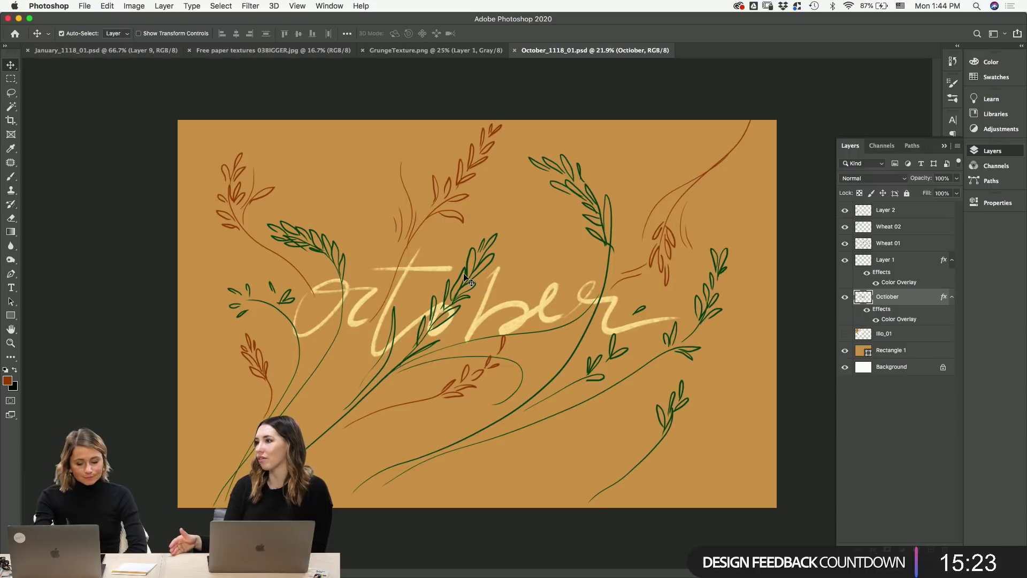
# - Add a Color Overlay effect to the Wheat 01 layer and open its overlay color
pyautogui.moveTo(583, 170); pyautogui.dragTo(582, 161)
pyautogui.press('super+z')
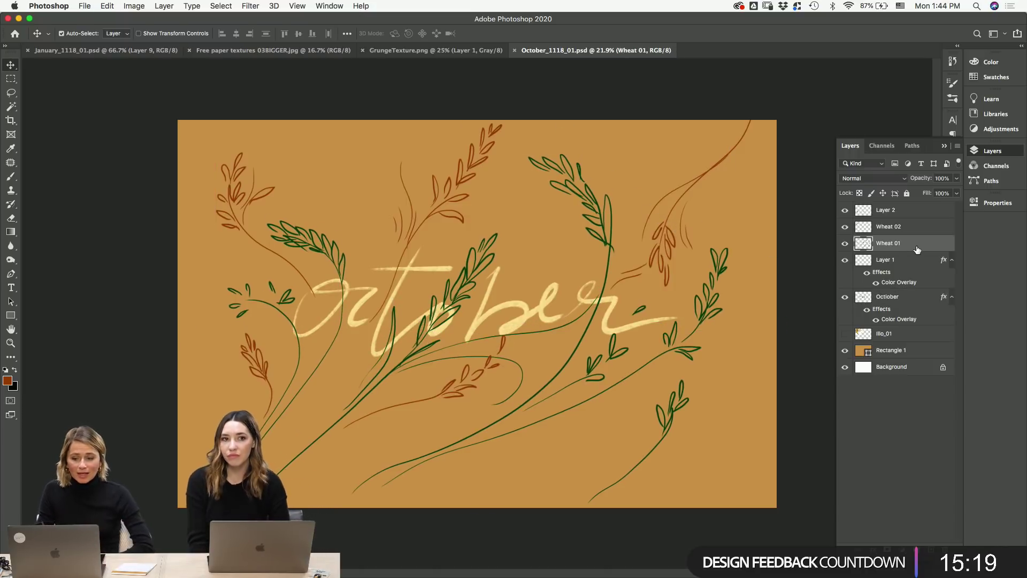
pyautogui.doubleClick(916, 243)
pyautogui.moveTo(147, 168); pyautogui.dragTo(298, 151)
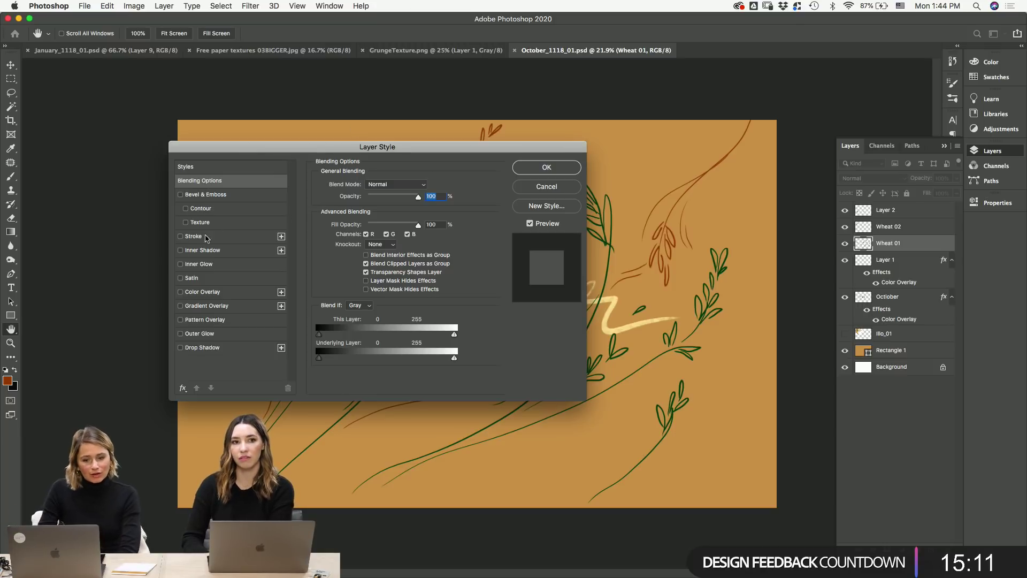
pyautogui.click(216, 292)
pyautogui.click(424, 187)
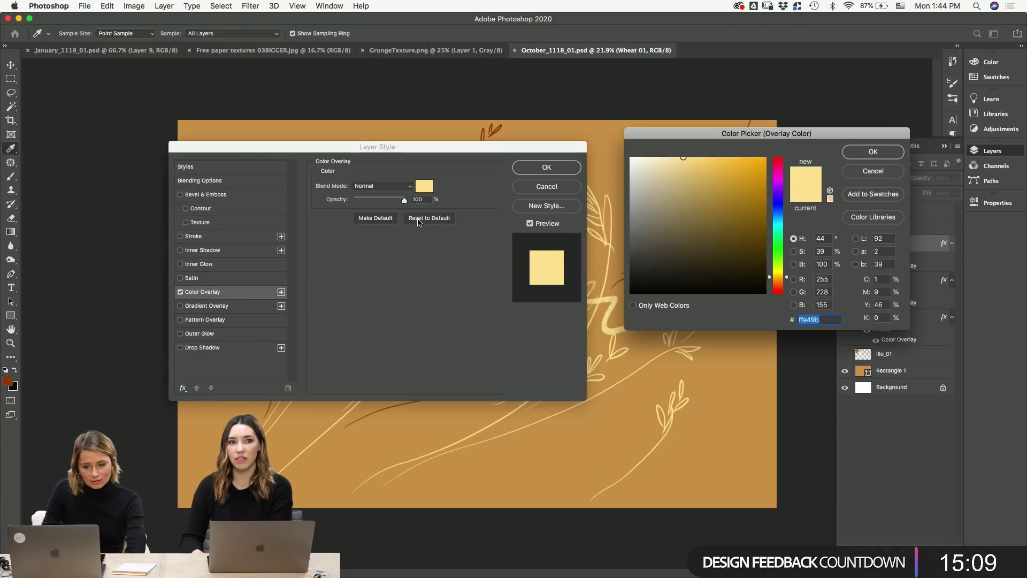
# - Try cream fff4e4 for the Wheat 01 overlay, then apply pale pink ffd7c5 with hue 18°
pyautogui.click(644, 157)
pyautogui.click(772, 279)
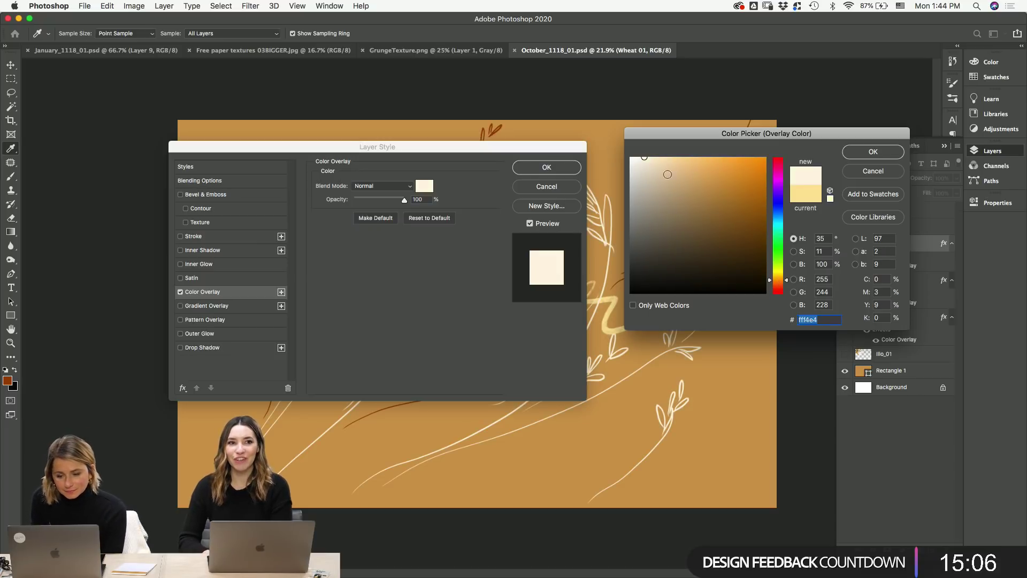
pyautogui.click(773, 286)
pyautogui.click(661, 158)
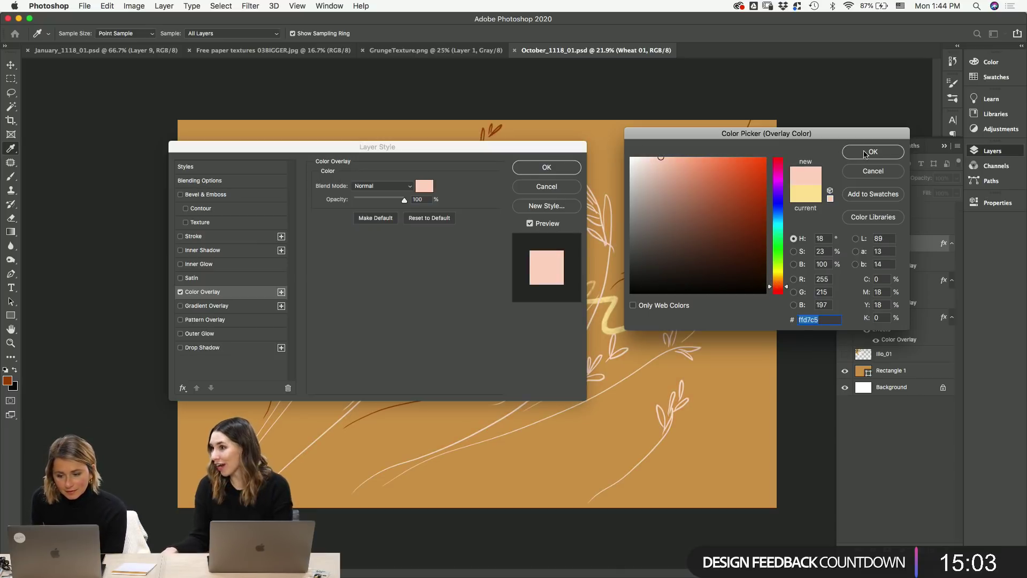
pyautogui.click(872, 152)
pyautogui.click(546, 167)
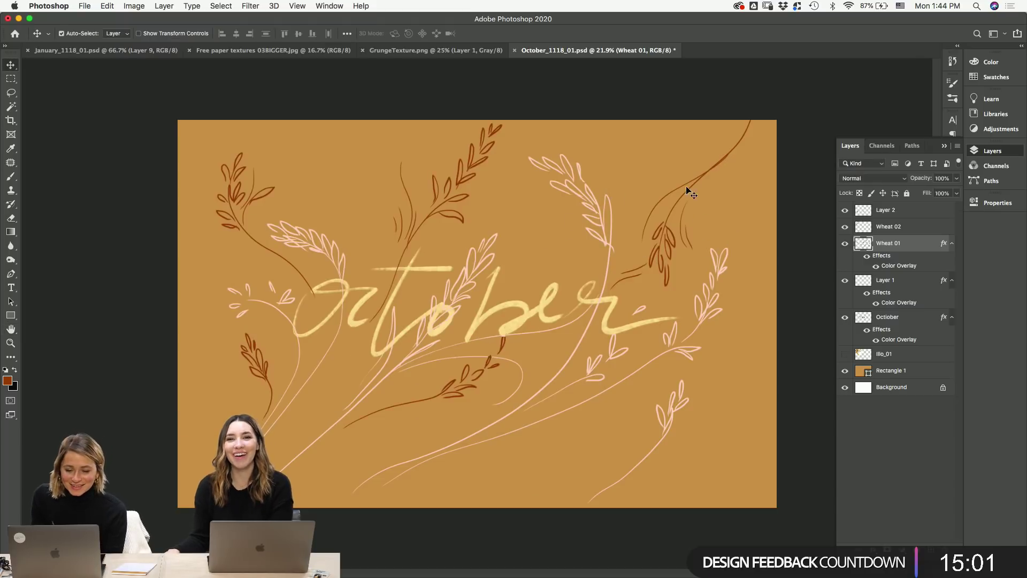
pyautogui.click(495, 321)
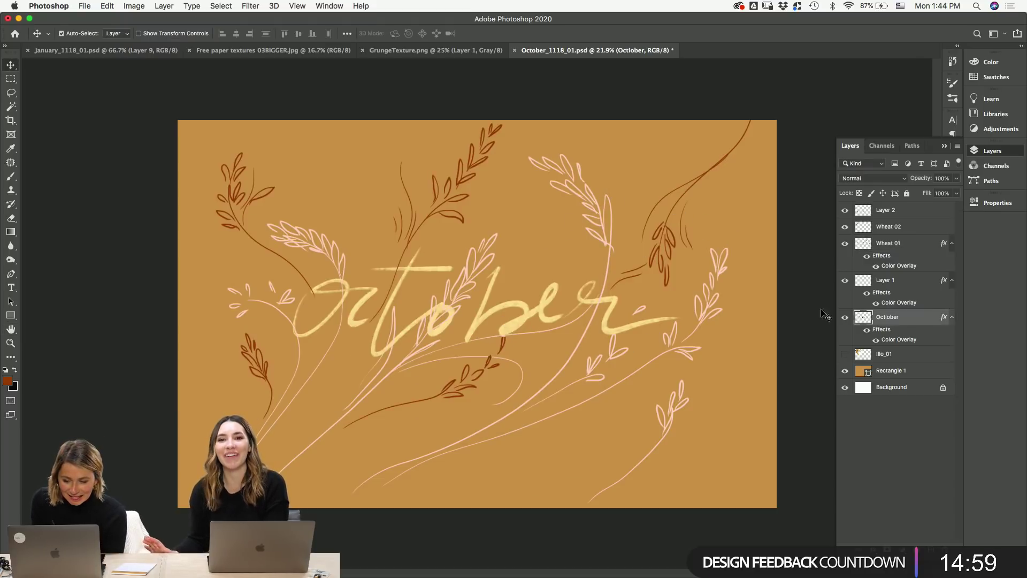
pyautogui.doubleClick(902, 342)
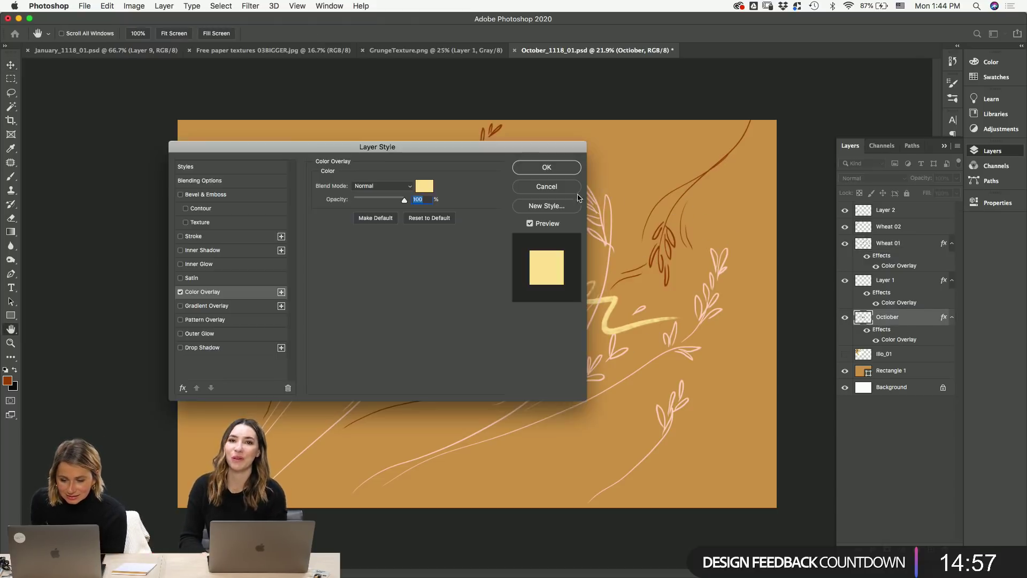
pyautogui.click(551, 196)
# - Hide and show the october lettering, Layer 2, Wheat 02 and Wheat 01 in turn to check what each contains
pyautogui.moveTo(408, 574)
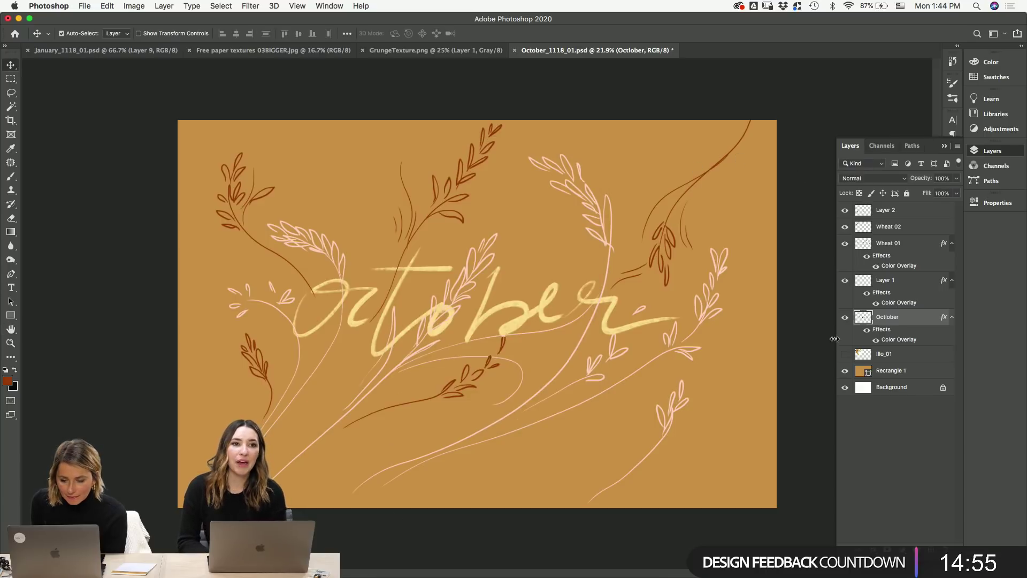
pyautogui.click(845, 318)
pyautogui.click(845, 318)
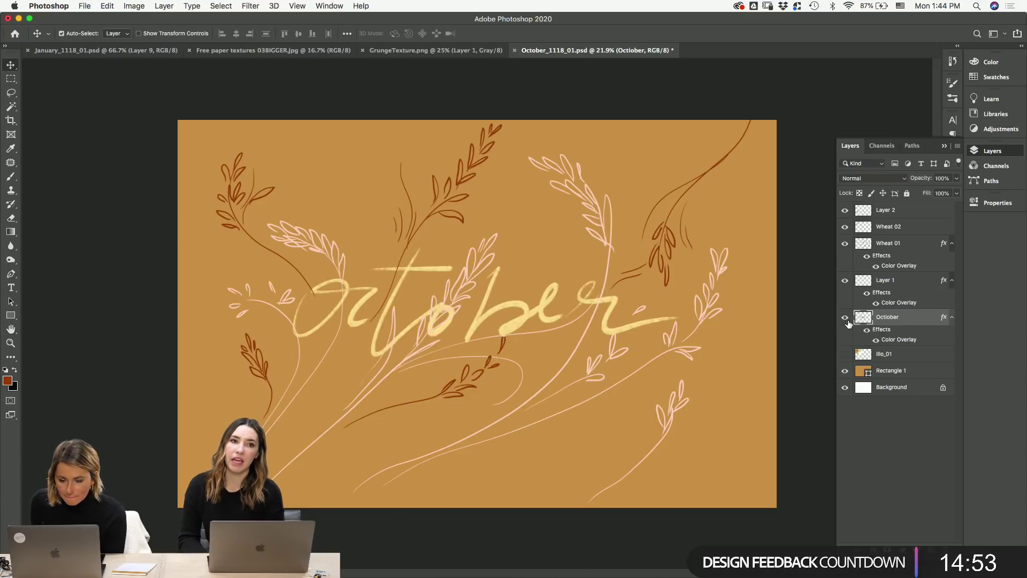
pyautogui.click(845, 210)
pyautogui.click(845, 210)
pyautogui.click(845, 226)
pyautogui.click(845, 227)
pyautogui.click(845, 243)
pyautogui.click(845, 243)
# - Group Layer 2, Wheat 02 and Wheat 01, and move Wheat 01's Color Overlay onto the group
pyautogui.click(893, 213)
pyautogui.keyDown('shift'); pyautogui.click(889, 243); pyautogui.keyUp('shift')
pyautogui.press('super+g')
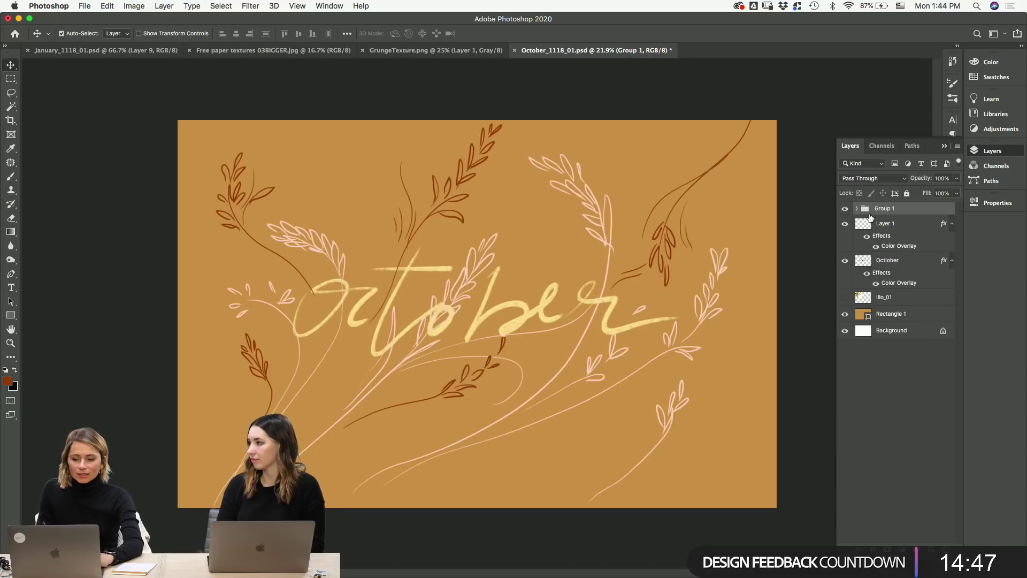
pyautogui.click(856, 209)
pyautogui.moveTo(887, 271); pyautogui.dragTo(892, 211)
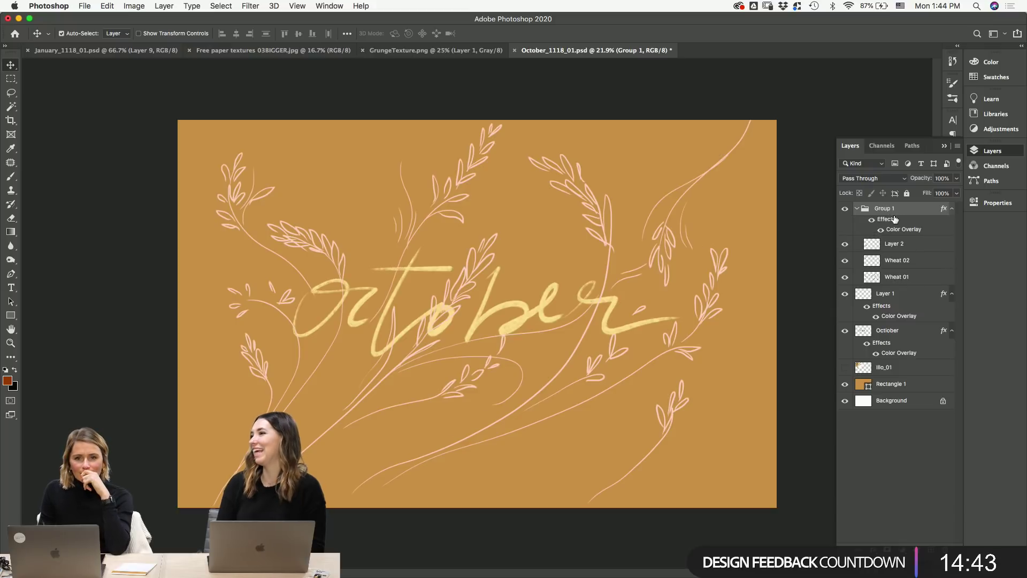
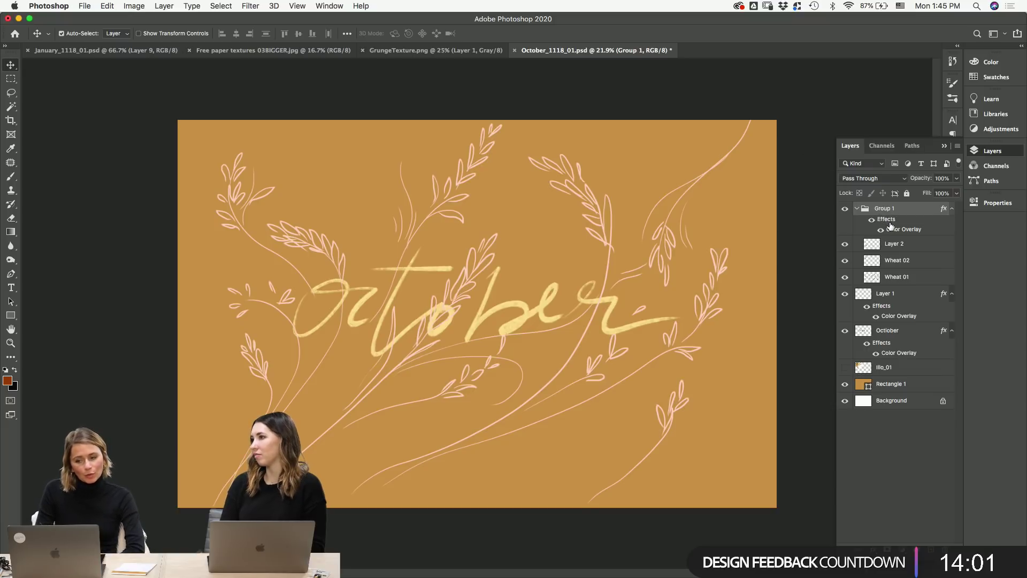
# - Set the overlay color of Group 1's Color Overlay to dark green 003519 with hue 148°
pyautogui.doubleClick(914, 208)
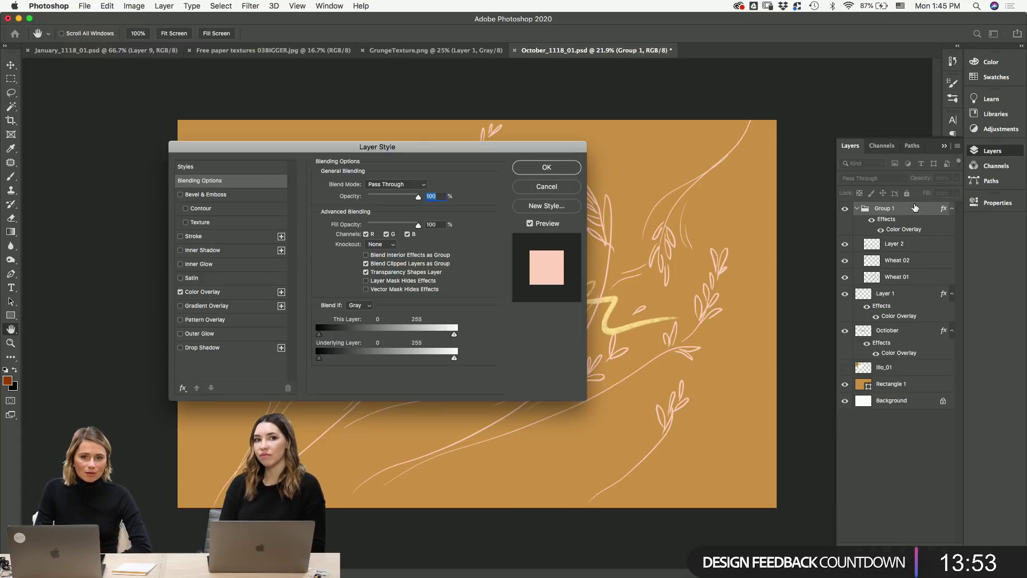
pyautogui.click(556, 187)
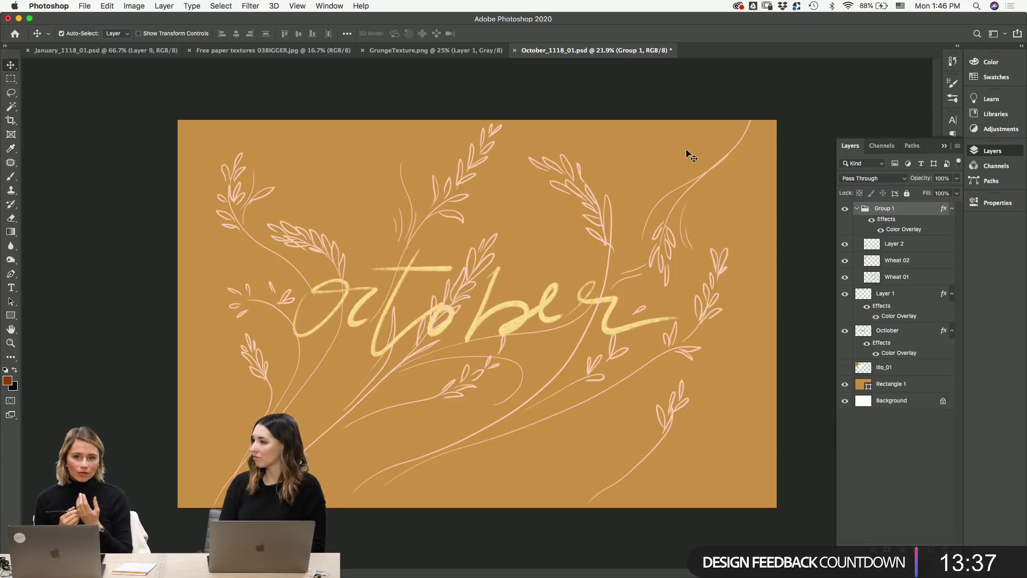
pyautogui.doubleClick(898, 228)
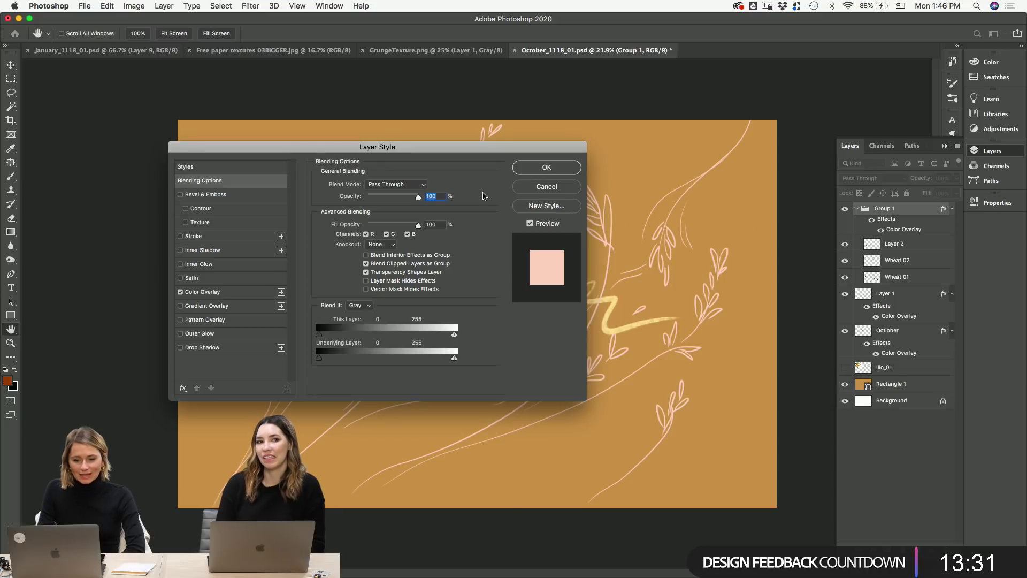
pyautogui.click(222, 292)
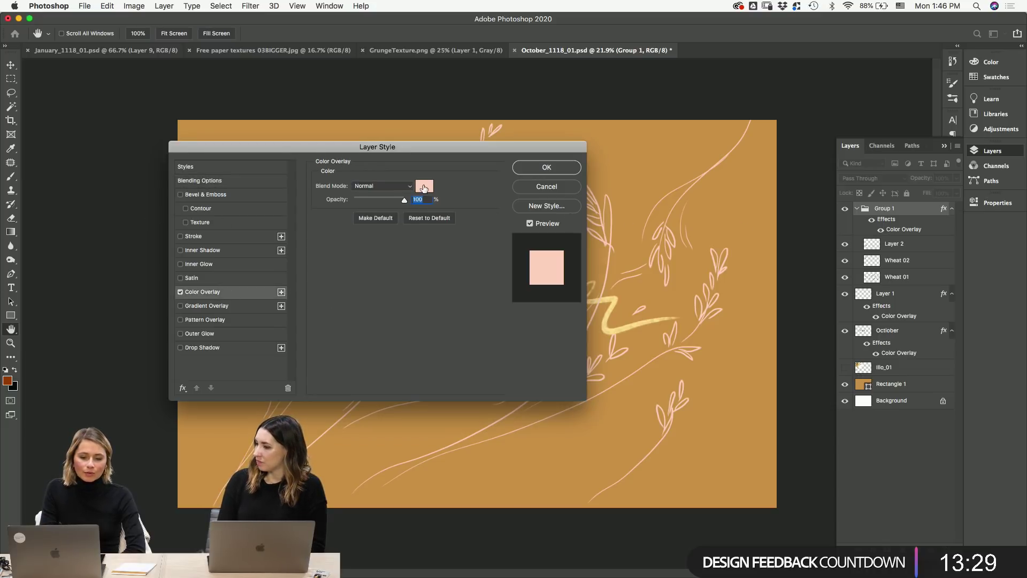
pyautogui.click(424, 187)
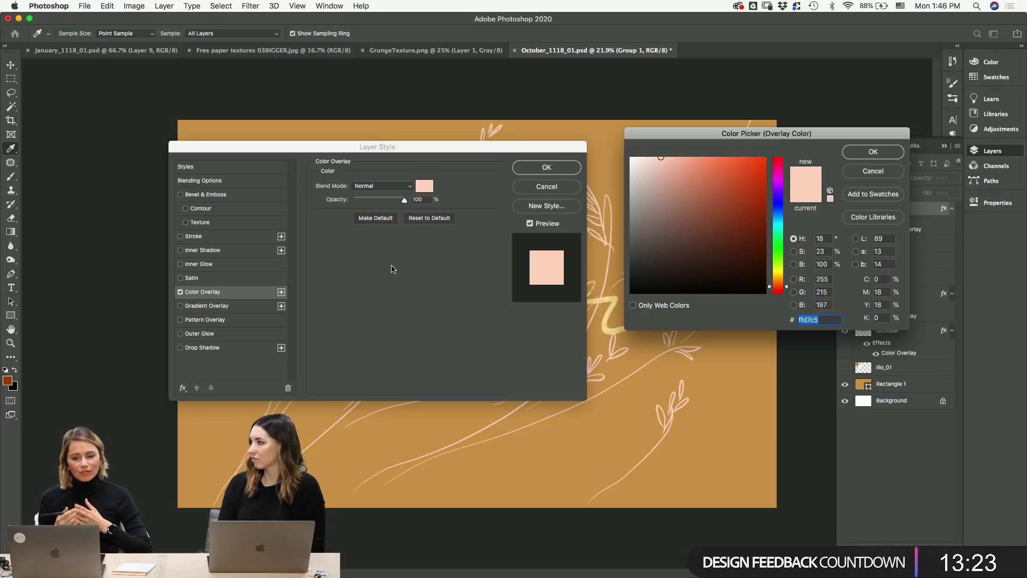
pyautogui.moveTo(778, 220)
pyautogui.mouseDown()
pyautogui.moveTo(778, 255)
pyautogui.moveTo(751, 262)
pyautogui.moveTo(766, 264)
pyautogui.mouseUp()
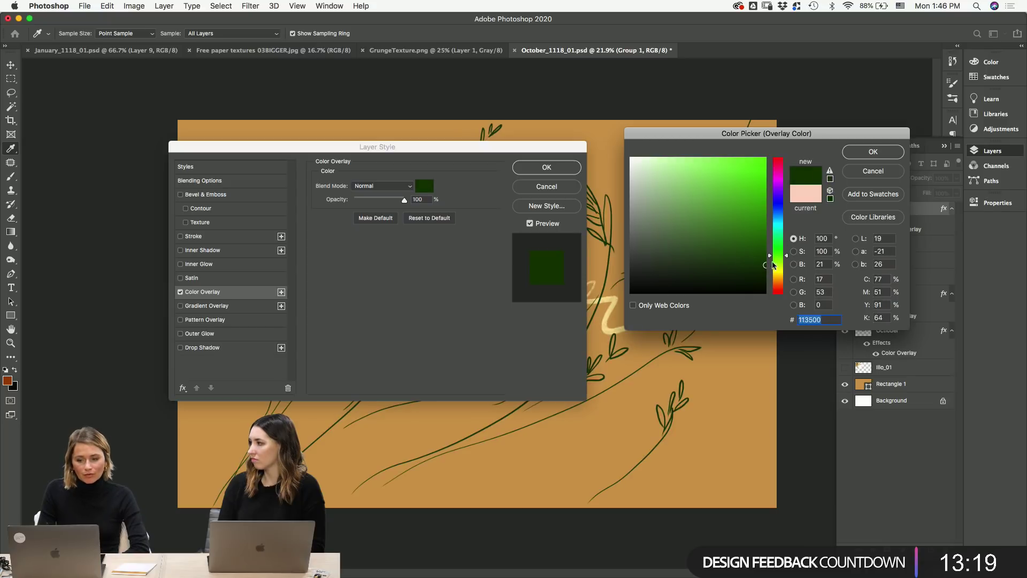
pyautogui.click(778, 237)
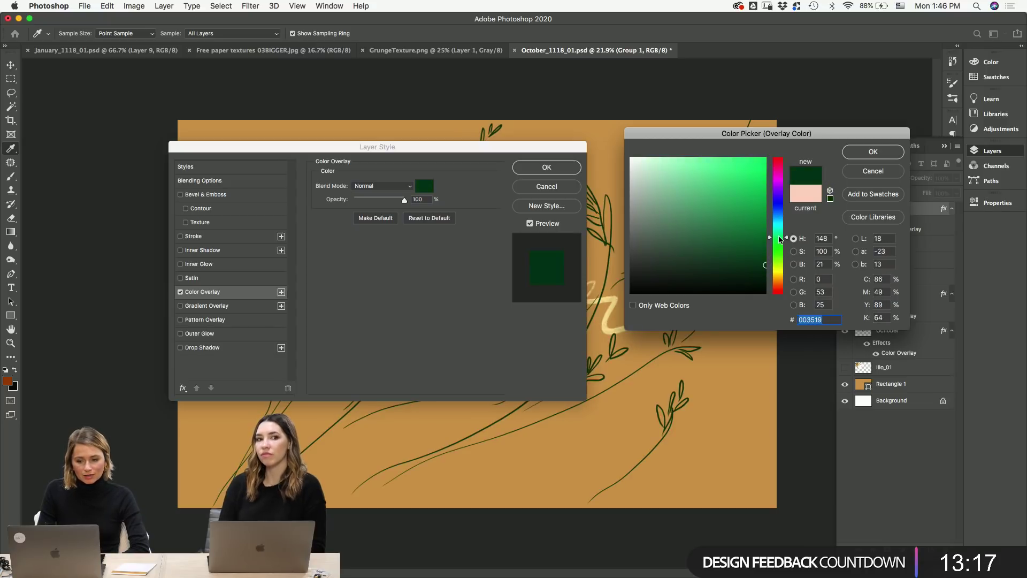
pyautogui.click(858, 151)
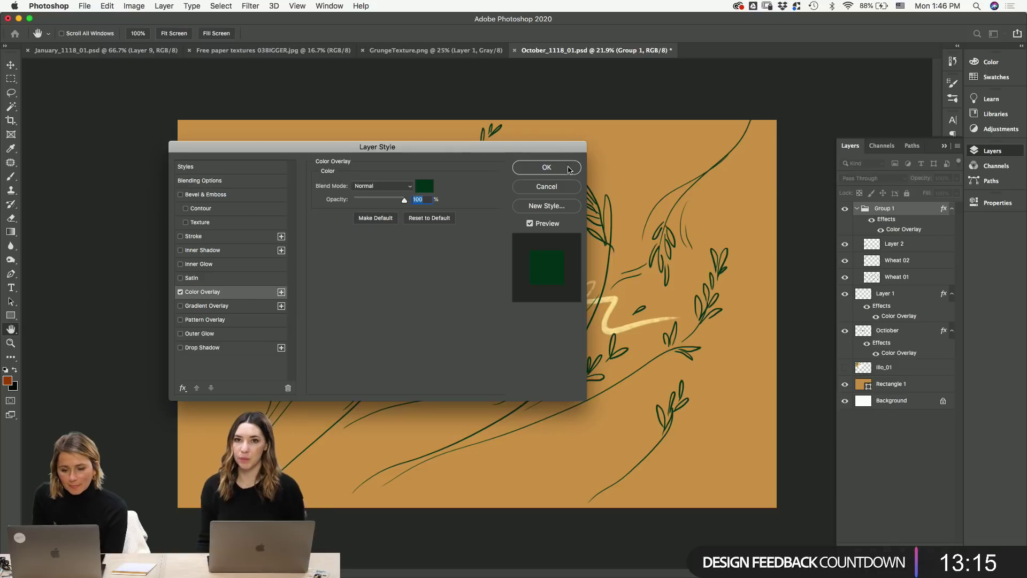
pyautogui.press('Return')
# - Recolor the Rectangle 1 background shape to a light peachy tan
pyautogui.click(704, 155)
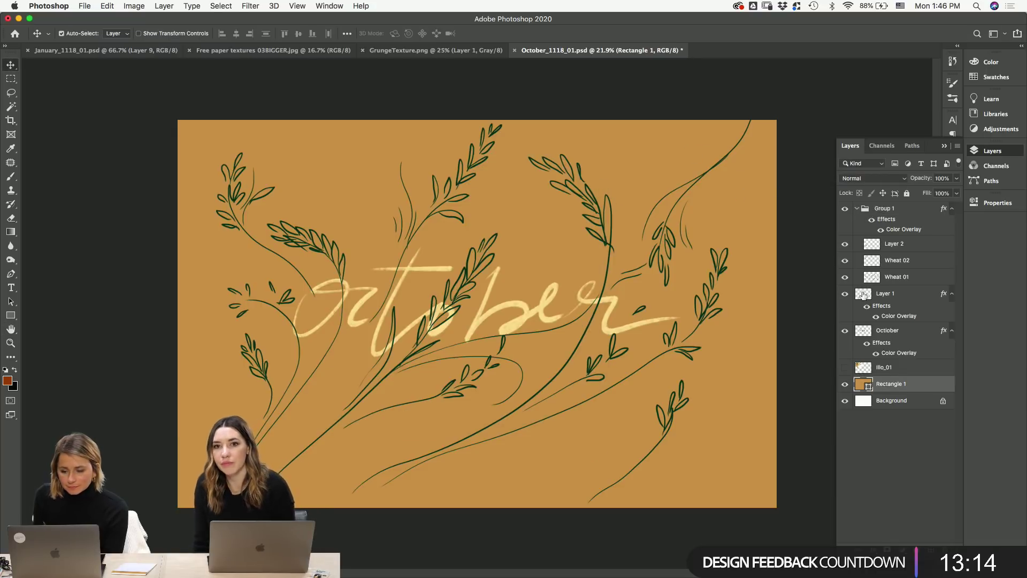
pyautogui.doubleClick(861, 384)
pyautogui.moveTo(642, 182); pyautogui.dragTo(676, 172)
pyautogui.moveTo(775, 289); pyautogui.dragTo(775, 282)
pyautogui.click(867, 151)
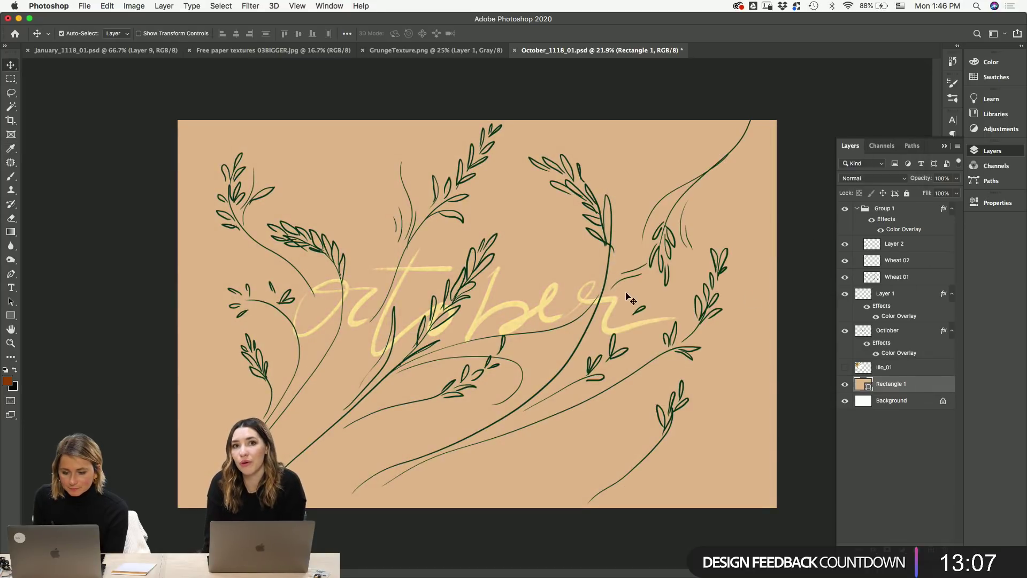
# - Set the Color Overlay of the october lettering layer to white ffffff
pyautogui.click(608, 326)
pyautogui.doubleClick(898, 353)
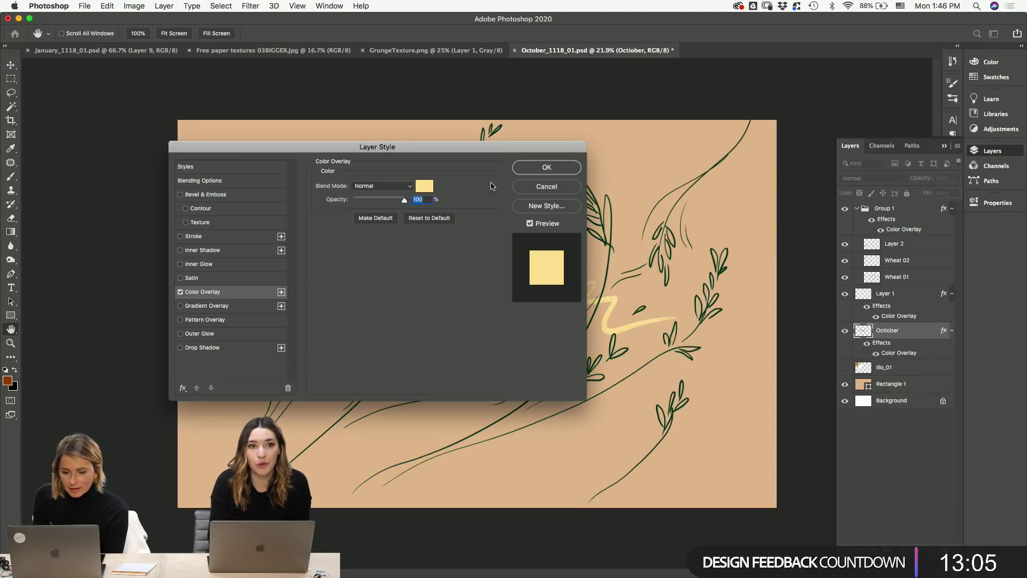
pyautogui.click(424, 186)
pyautogui.click(572, 145)
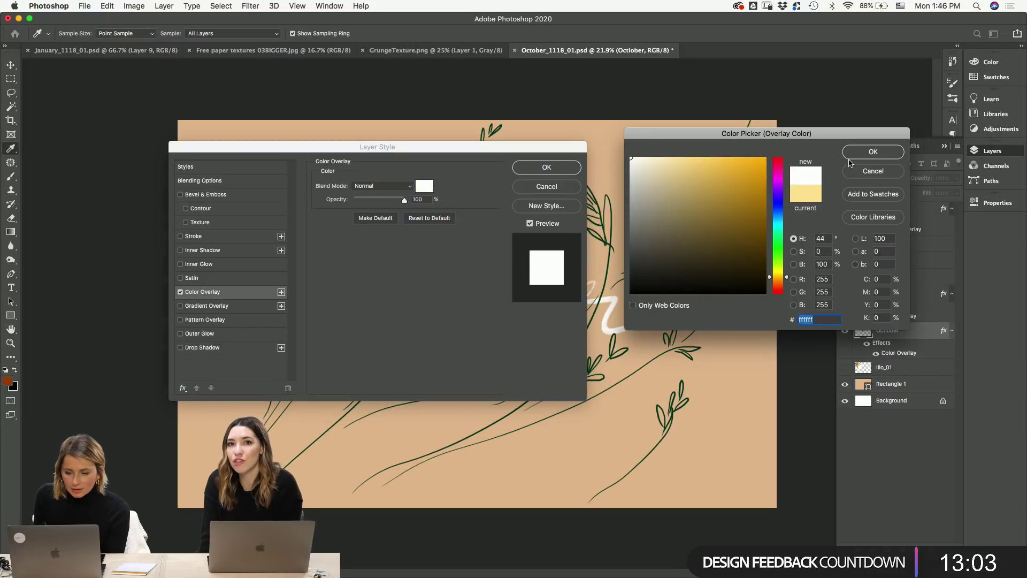
pyautogui.press('Return')
pyautogui.press('Return')
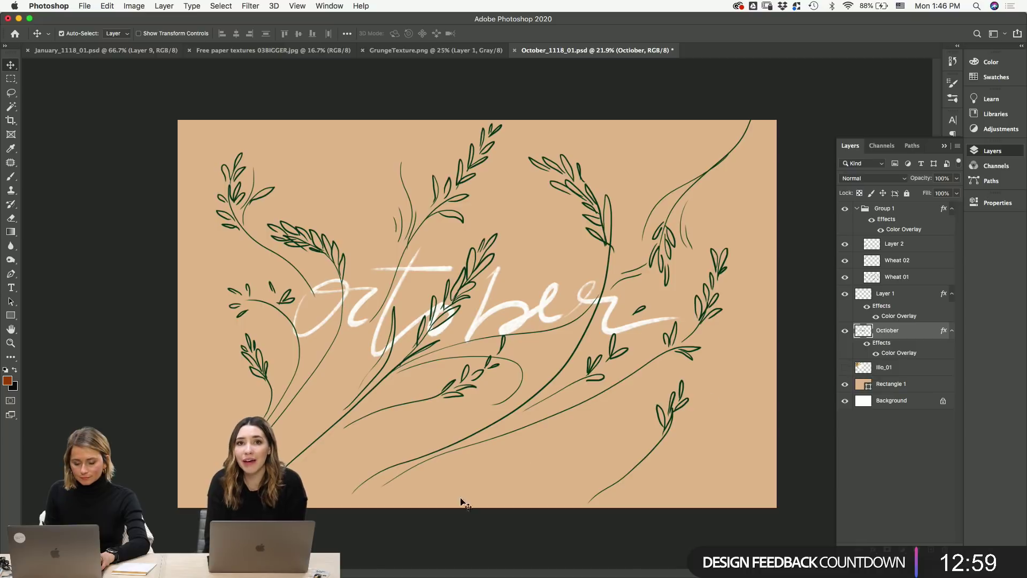
# - Switch to Finder and open RoseGold_01.jpg from the MPS_Calendar _Assets folder in Photoshop
pyautogui.click(392, 559)
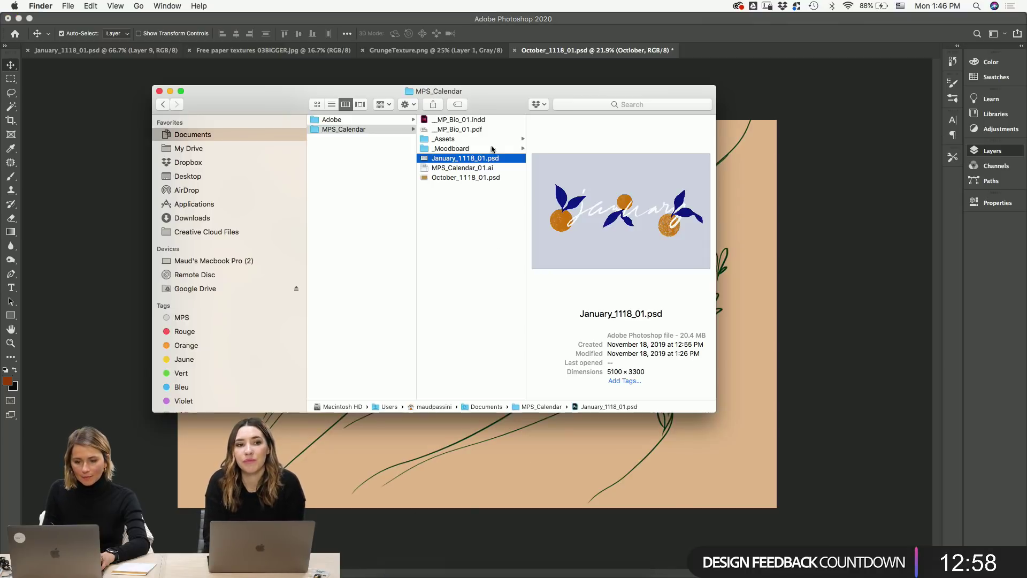
pyautogui.click(450, 140)
pyautogui.moveTo(556, 216); pyautogui.dragTo(428, 570)
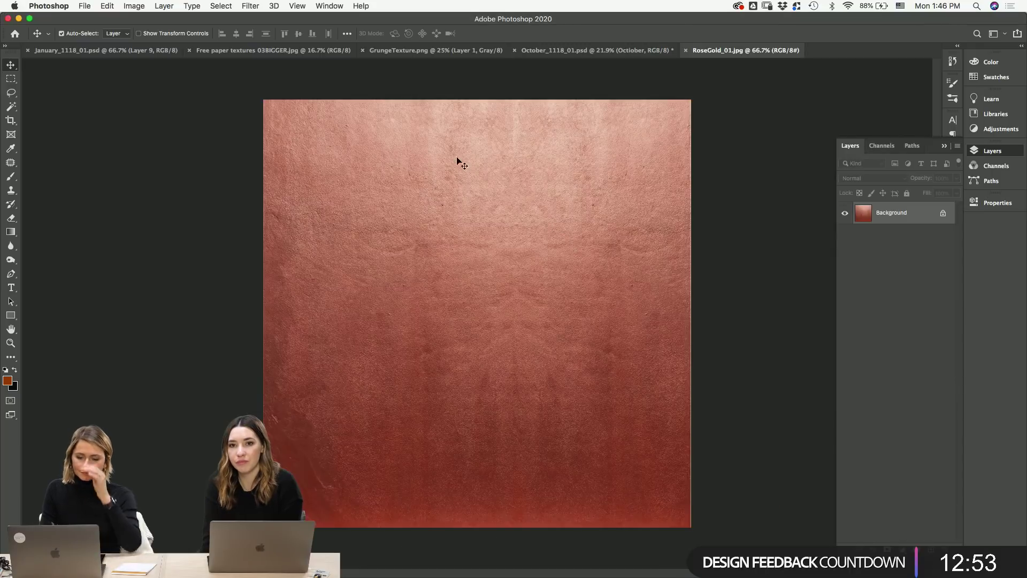
# - Copy a large rectangular area of the rose gold texture and return to October_1118_01.psd
pyautogui.click(12, 79)
pyautogui.moveTo(290, 205); pyautogui.dragTo(681, 477)
pyautogui.press('super+c')
pyautogui.hotkey('ctrl', 'Tab')
pyautogui.hotkey('ctrl', 'Tab')
pyautogui.hotkey('ctrl', 'Tab')
pyautogui.hotkey('ctrl', 'Tab')
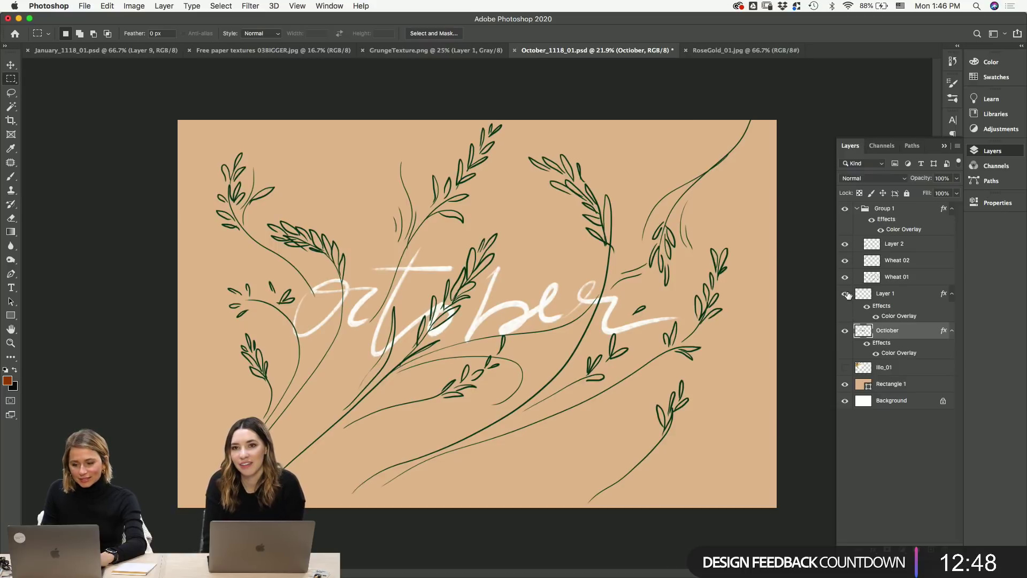
# - Paste the rose gold texture as a layer above Group 1 and scale it to cover the whole canvas
pyautogui.click(899, 210)
pyautogui.press('super+v')
pyautogui.press('super+z')
pyautogui.press('super+shift+z')
pyautogui.press('super+bracketright')
pyautogui.press('super+t')
pyautogui.moveTo(542, 269); pyautogui.dragTo(835, 103)
pyautogui.press('Return')
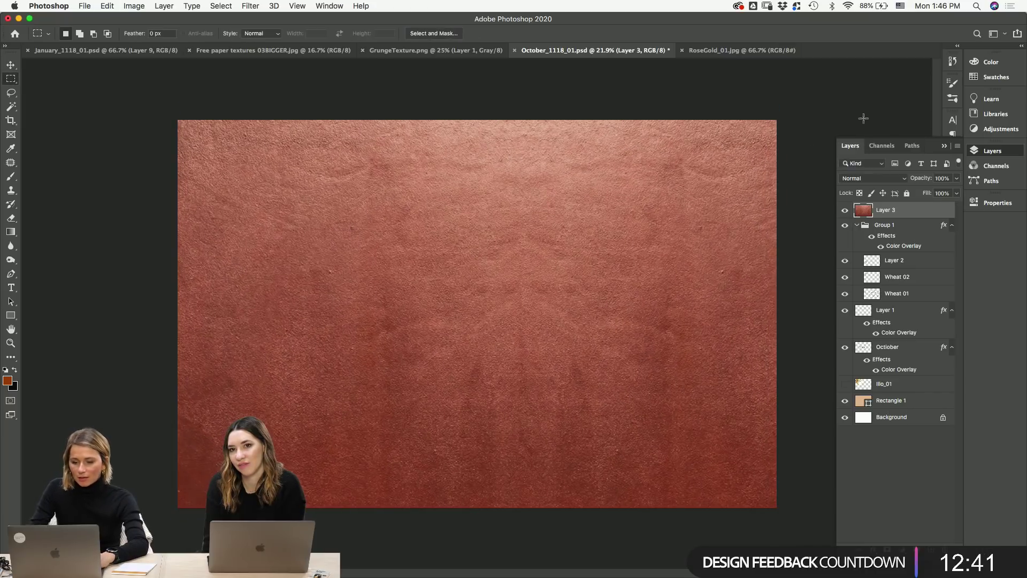
# - Clip the rose gold texture layer to Group 1 and hide the group's Color Overlay
pyautogui.keyDown('alt'); pyautogui.click(894, 217); pyautogui.keyUp('alt')
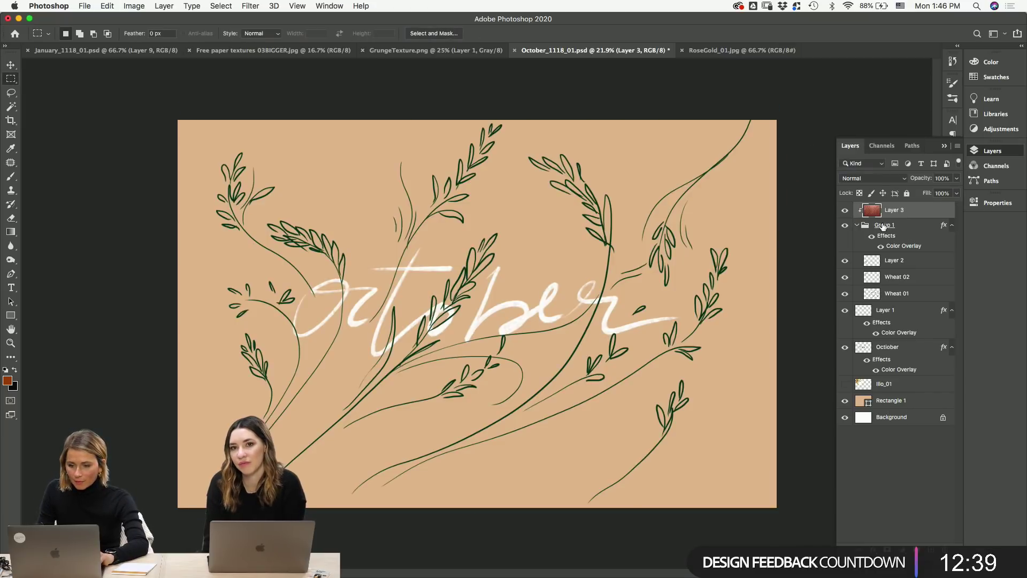
pyautogui.click(881, 244)
pyautogui.click(878, 246)
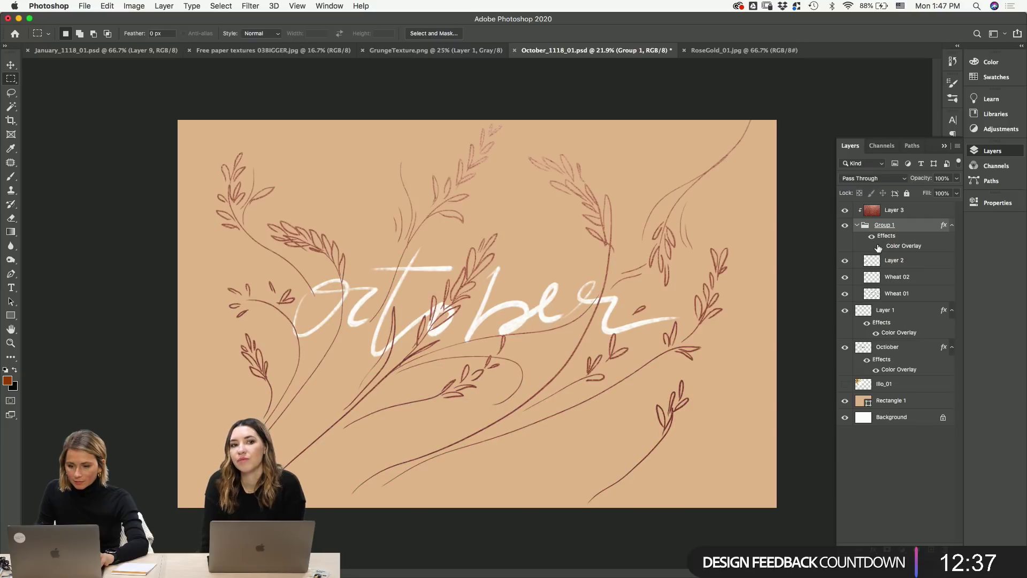
pyautogui.press('z')
pyautogui.moveTo(535, 260); pyautogui.dragTo(598, 282)
# - Release the rose gold texture layer from its clipping mask on Group 1
pyautogui.click(912, 214)
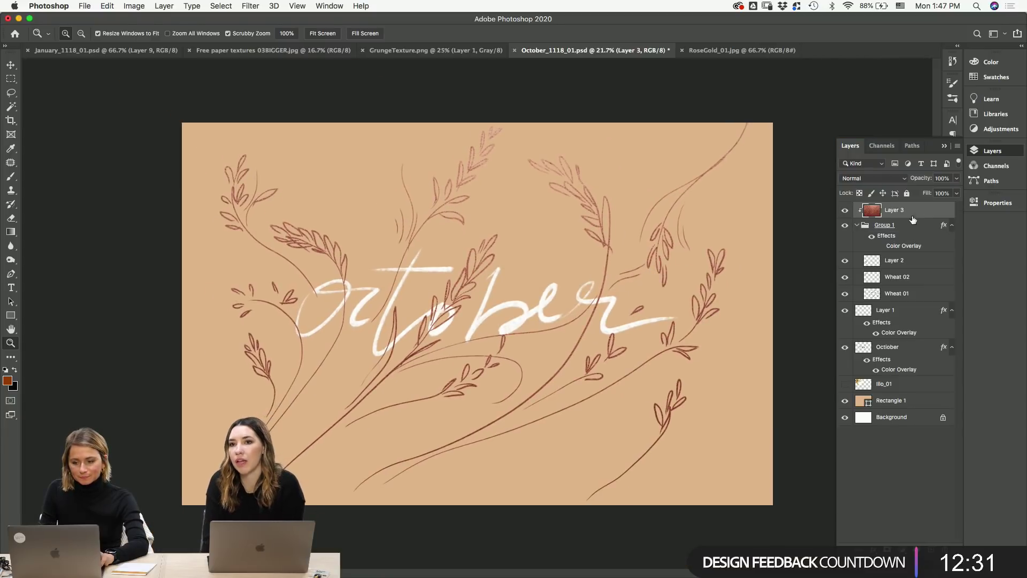
pyautogui.moveTo(630, 233); pyautogui.dragTo(715, 274)
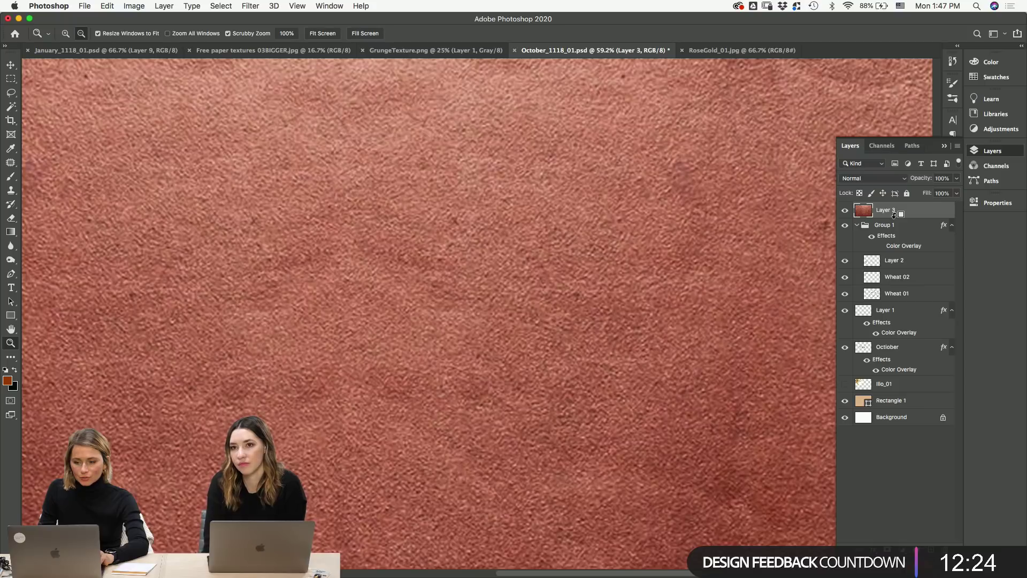
pyautogui.keyDown('alt'); pyautogui.click(891, 217); pyautogui.keyUp('alt')
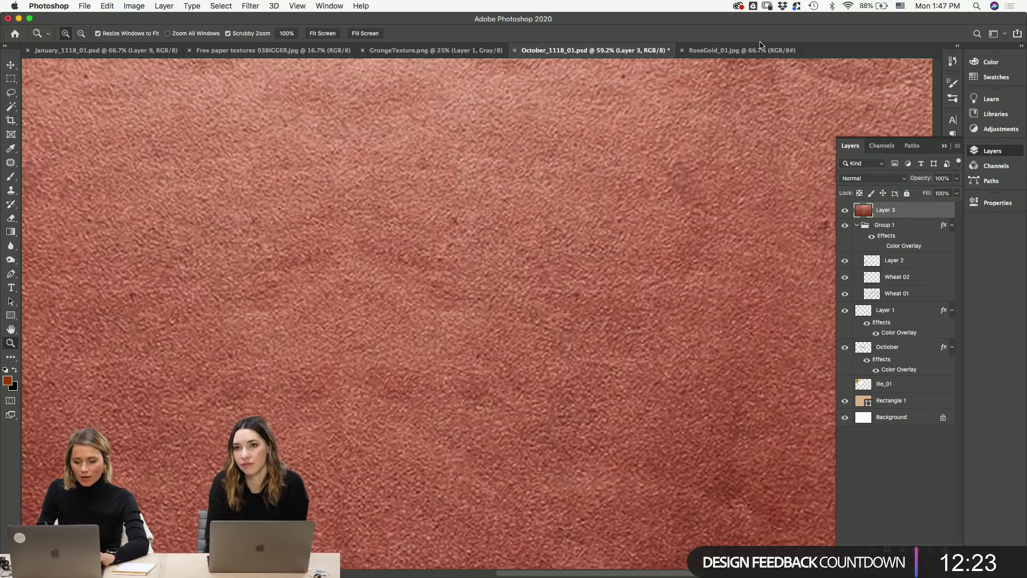
pyautogui.press('super+minus')
pyautogui.press('super+minus')
pyautogui.press('super+minus')
pyautogui.press('super+minus')
# - Rename Group 1 as wheat
pyautogui.click(892, 228)
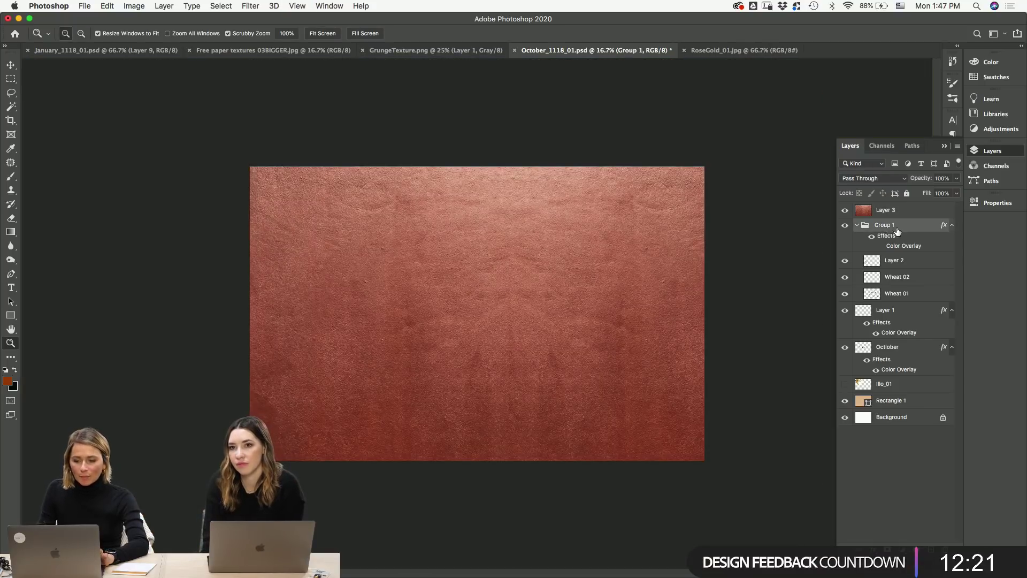
pyautogui.write('WHA')
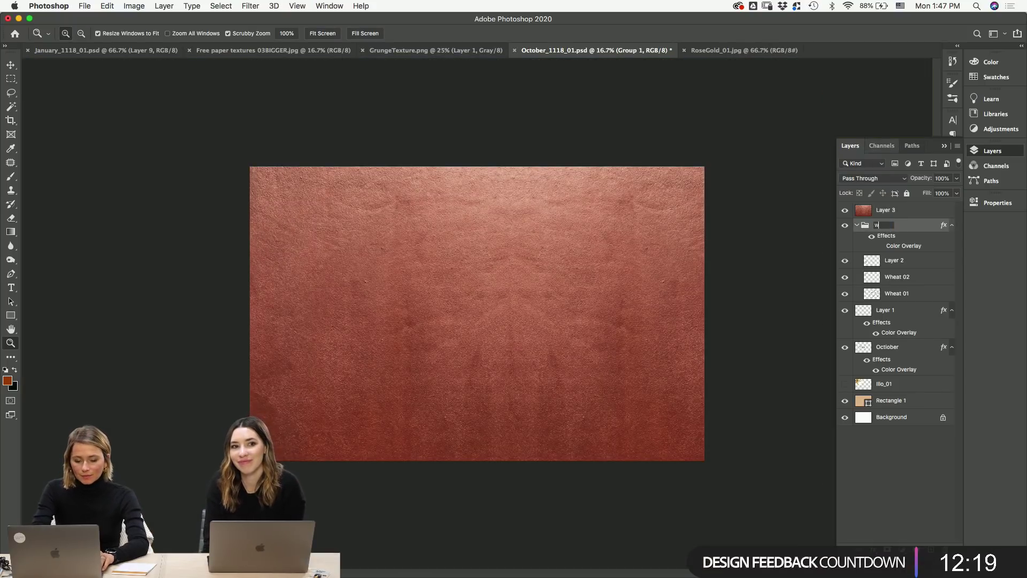
pyautogui.press('BackSpace')
pyautogui.press('BackSpace')
pyautogui.press('BackSpace')
pyautogui.press('BackSpace')
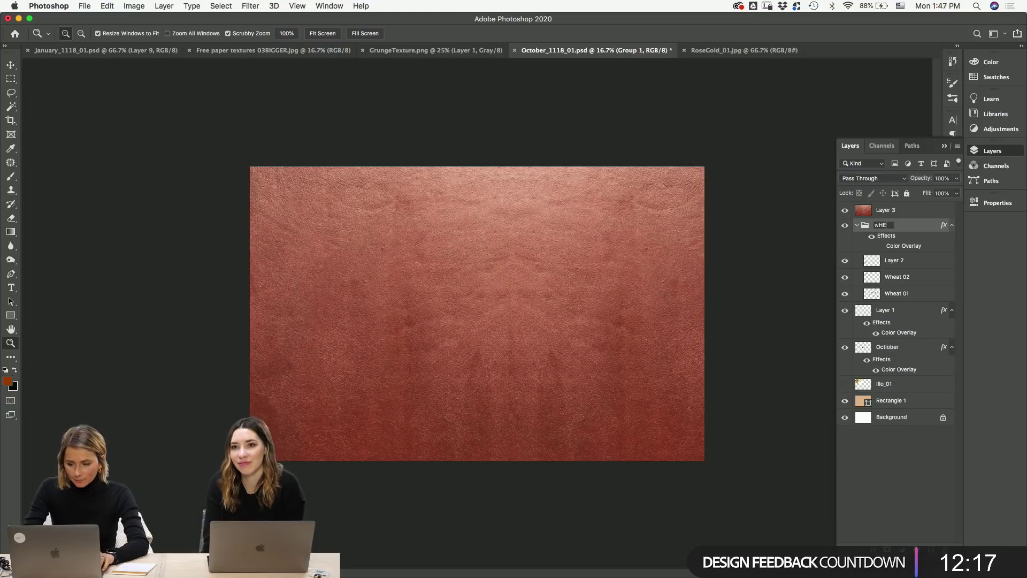
pyautogui.write('heat')
pyautogui.press('Return')
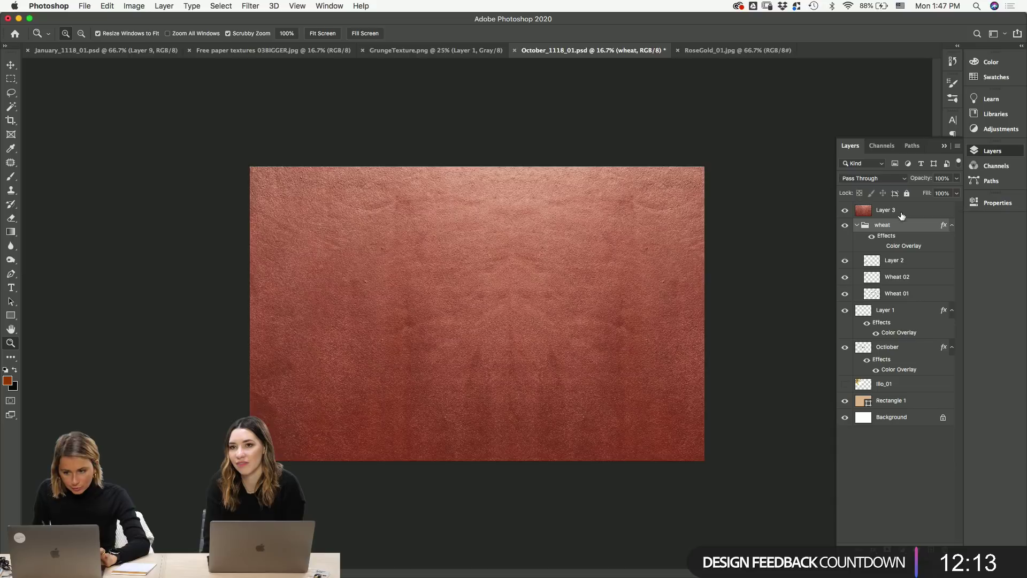
# - Clip Layer 3 to the wheat group and toggle the group's Color Overlay to compare, leaving the overlay hidden
pyautogui.press('alt')
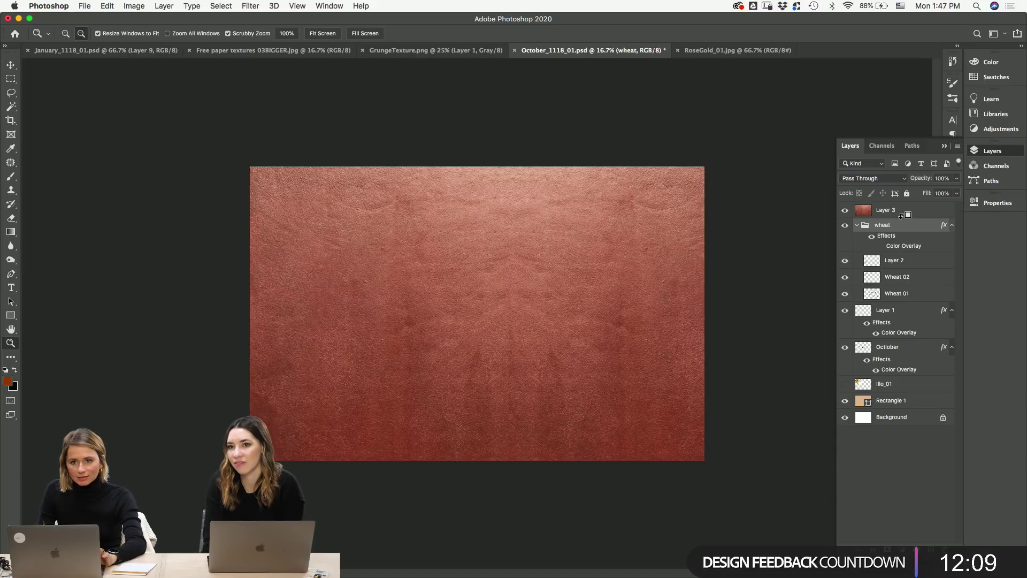
pyautogui.keyDown('alt'); pyautogui.click(902, 216); pyautogui.keyUp('alt')
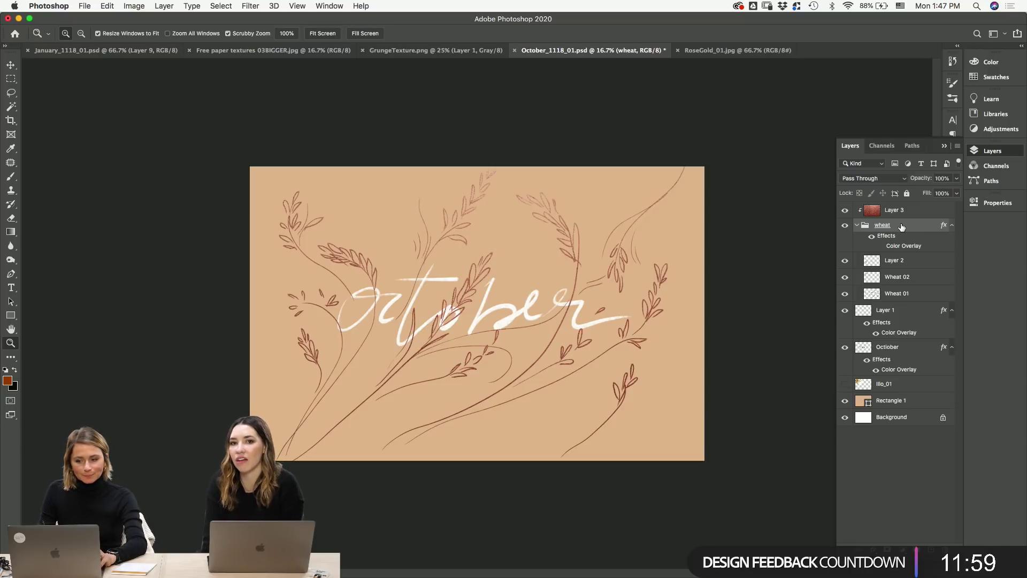
pyautogui.click(881, 246)
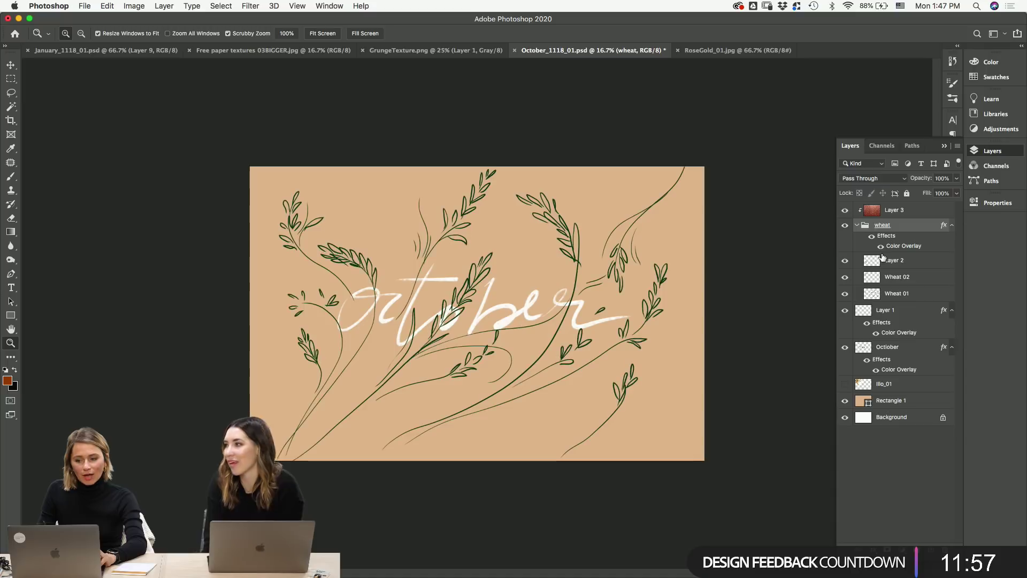
pyautogui.click(880, 247)
pyautogui.click(881, 247)
pyautogui.click(881, 248)
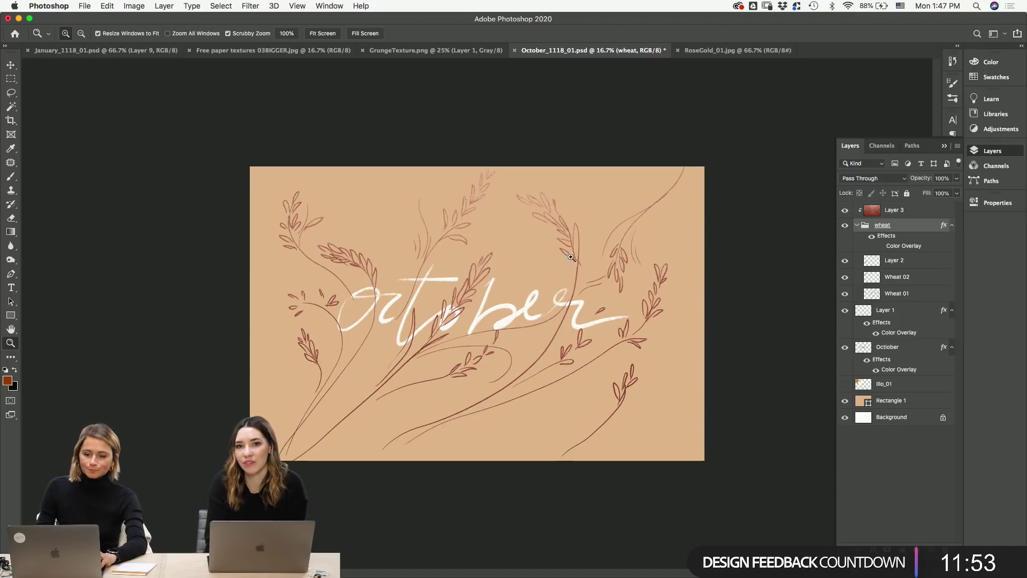
pyautogui.moveTo(477, 296); pyautogui.dragTo(634, 317)
pyautogui.press('v')
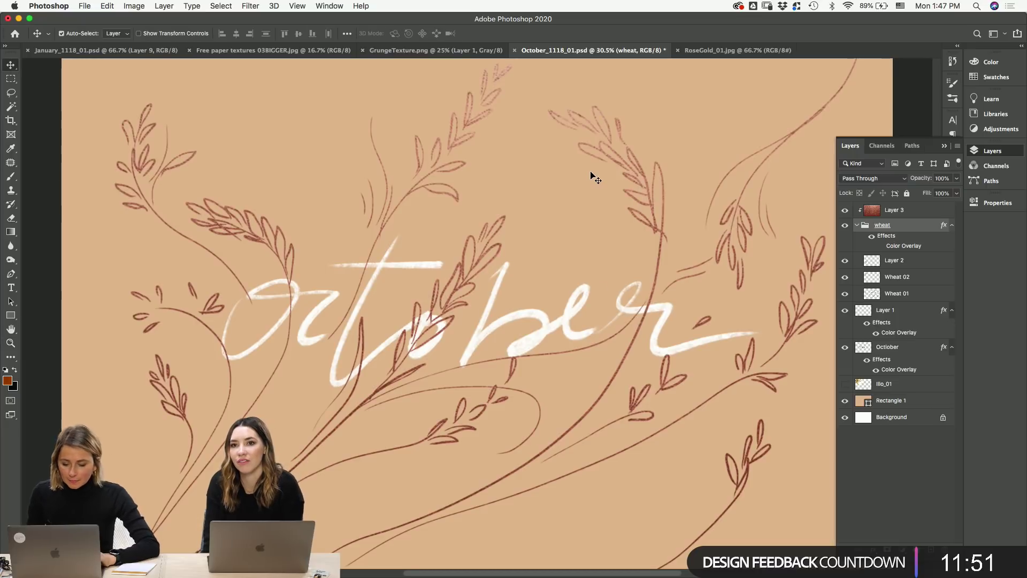
# - Draw a circle about 1838 px in diameter above Rectangle 1 and move it partly beyond the canvas's upper edge
pyautogui.press('super+minus')
pyautogui.click(902, 406)
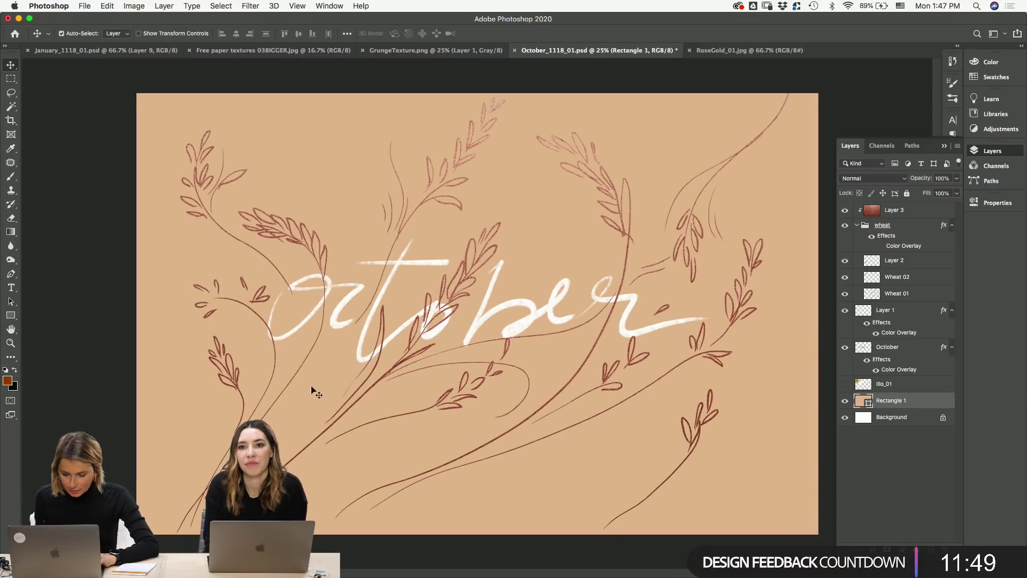
pyautogui.moveTo(10, 316); pyautogui.dragTo(53, 334)
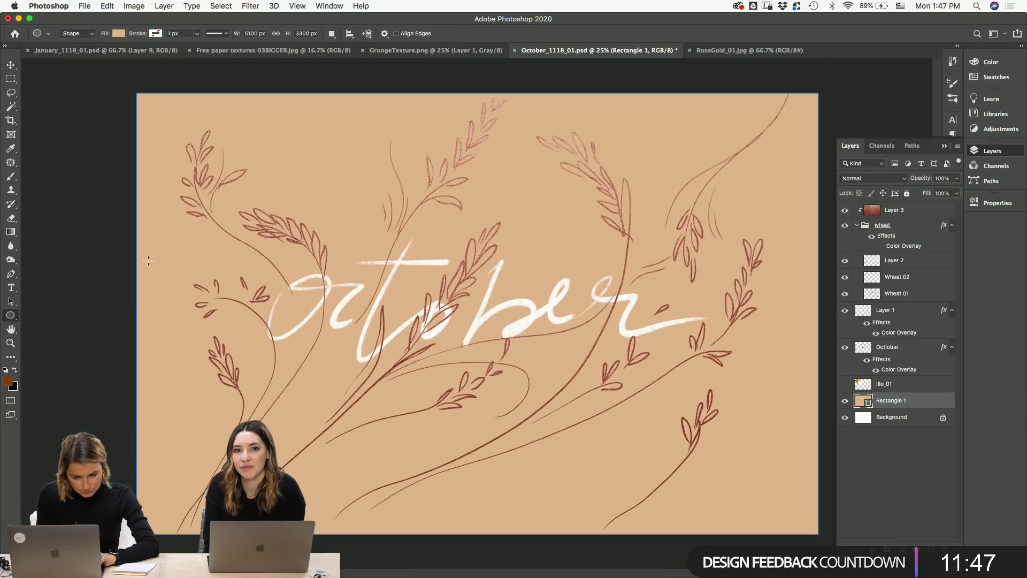
pyautogui.moveTo(216, 87); pyautogui.dragTo(463, 333)
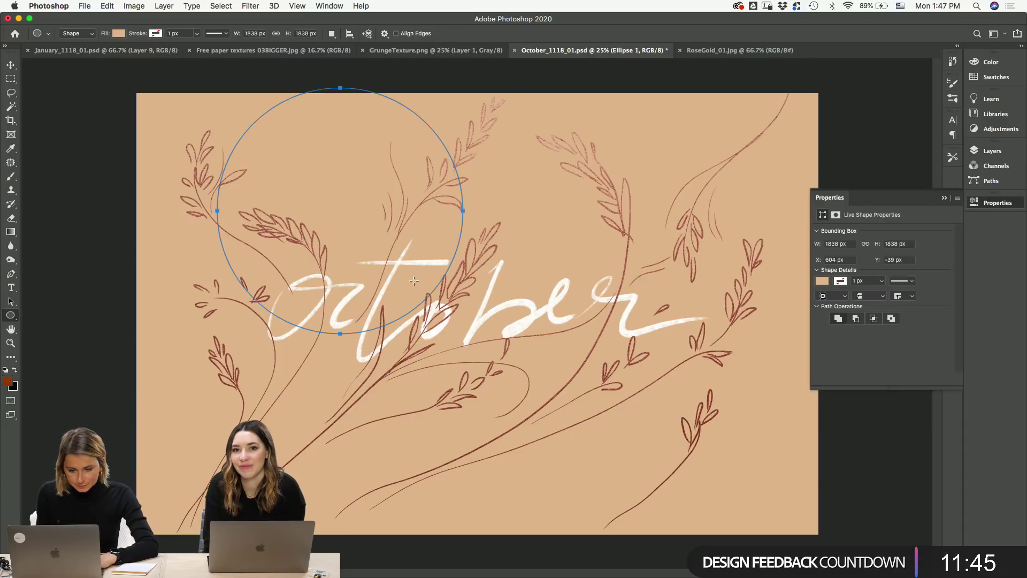
pyautogui.moveTo(385, 265); pyautogui.dragTo(353, 221)
pyautogui.press('v')
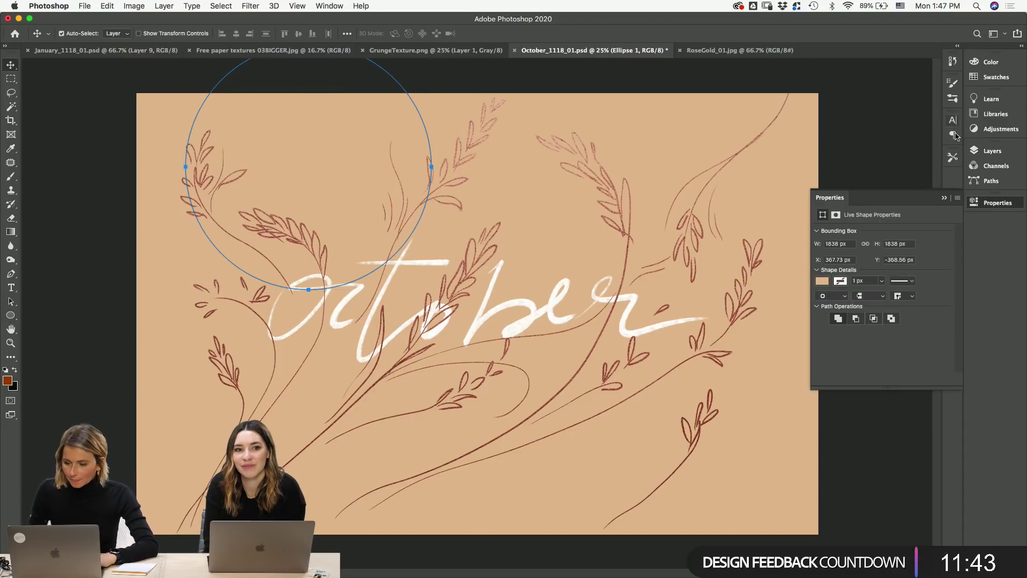
# - Recolor the Ellipse 1 circle from tan to a pale pink, #ffddcf
pyautogui.click(992, 150)
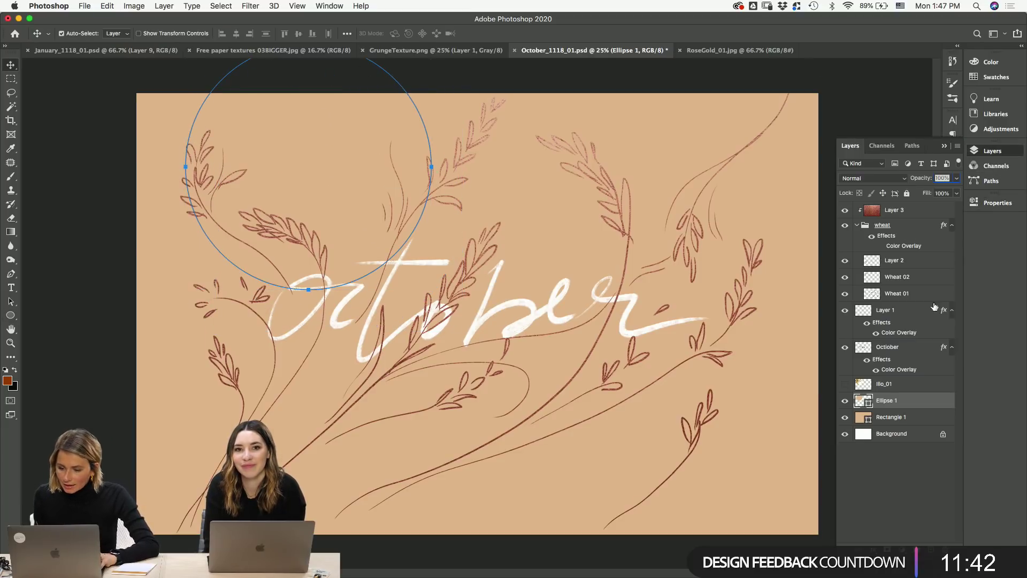
pyautogui.doubleClick(862, 402)
pyautogui.click(760, 158)
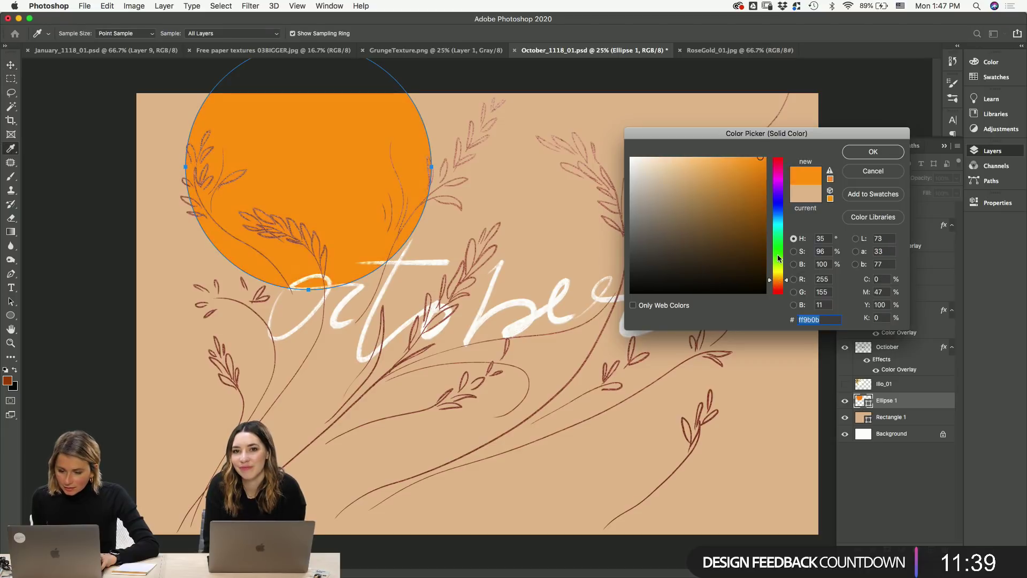
pyautogui.click(778, 254)
pyautogui.moveTo(754, 220); pyautogui.dragTo(778, 274)
pyautogui.click(742, 177)
pyautogui.moveTo(741, 177)
pyautogui.mouseDown()
pyautogui.moveTo(764, 159)
pyautogui.moveTo(764, 202)
pyautogui.moveTo(740, 187)
pyautogui.mouseUp()
pyautogui.click(778, 281)
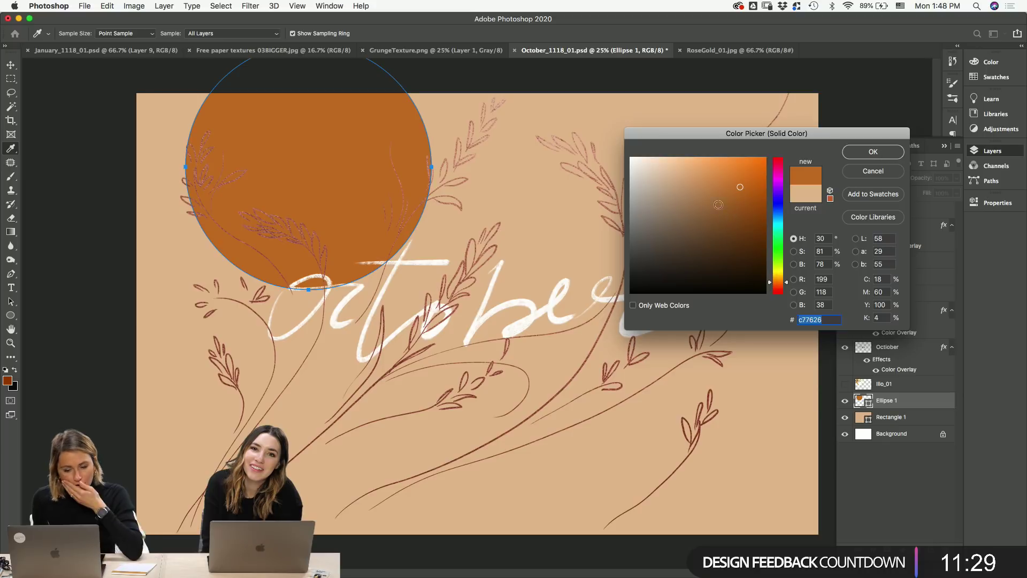
pyautogui.click(691, 190)
pyautogui.moveTo(669, 187); pyautogui.dragTo(656, 155)
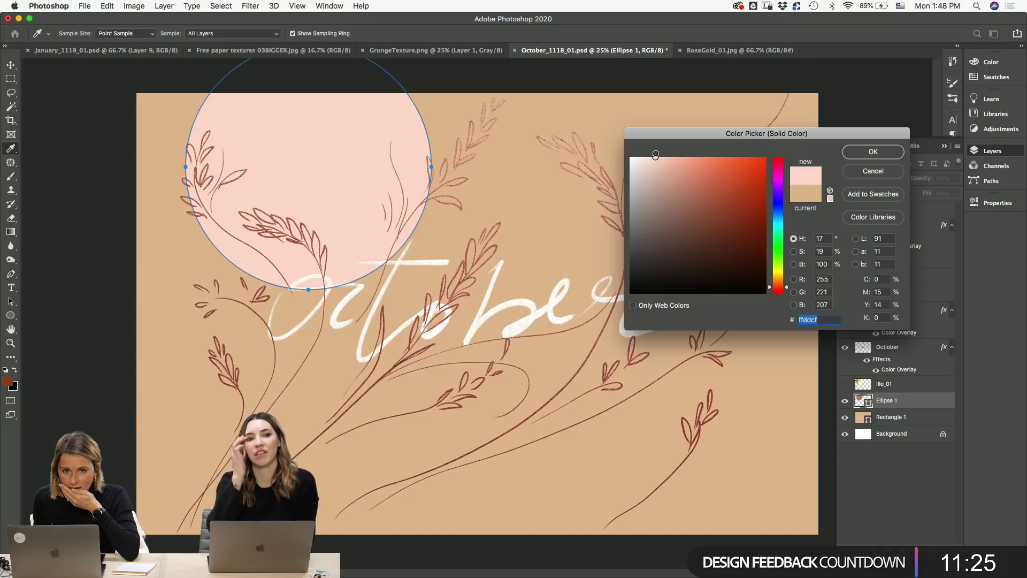
pyautogui.click(872, 152)
# - Move the pink circle up and left into the canvas's upper-left corner
pyautogui.click(10, 64)
pyautogui.moveTo(327, 137); pyautogui.dragTo(330, 102)
pyautogui.moveTo(300, 148); pyautogui.dragTo(291, 148)
# - Add a new layer above Rectangle 1 and lasso a sloping hill-shaped area across the canvas's lower-right corner
pyautogui.click(729, 426)
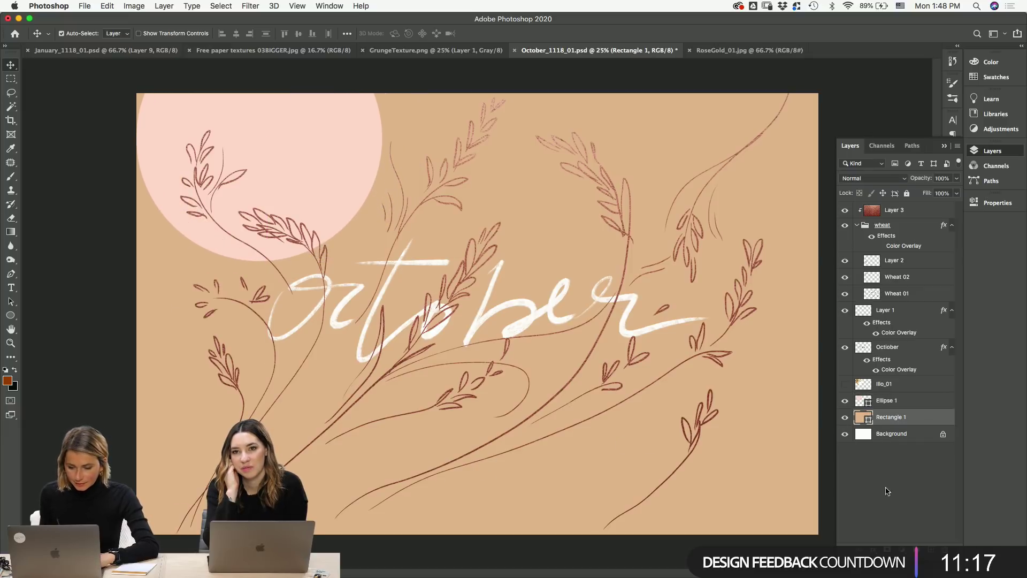
pyautogui.press('super+shift+alt+n')
pyautogui.press('b')
pyautogui.press('l')
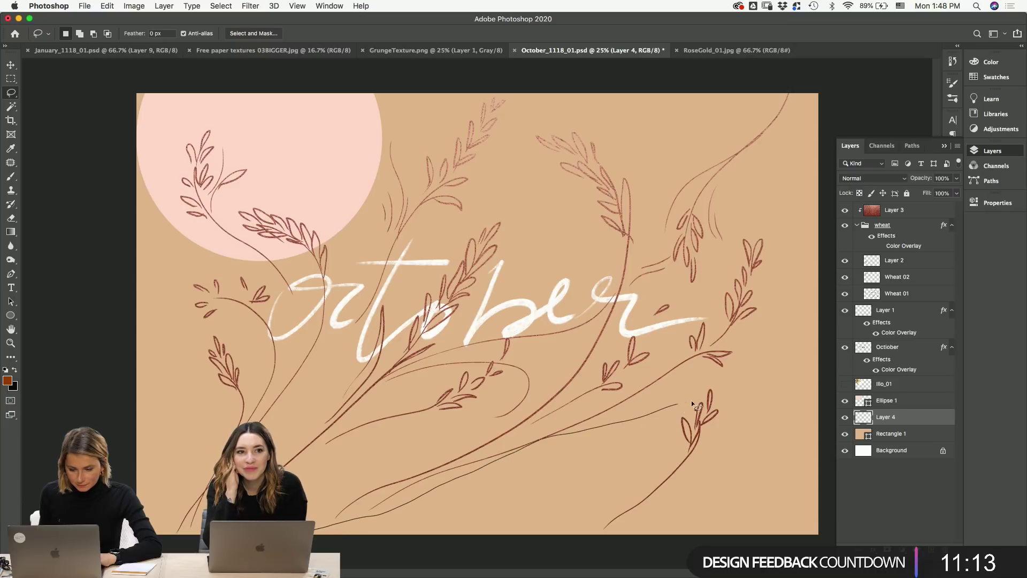
pyautogui.moveTo(792, 398)
pyautogui.mouseDown()
pyautogui.moveTo(826, 409)
pyautogui.moveTo(784, 534)
pyautogui.moveTo(315, 532)
pyautogui.mouseUp()
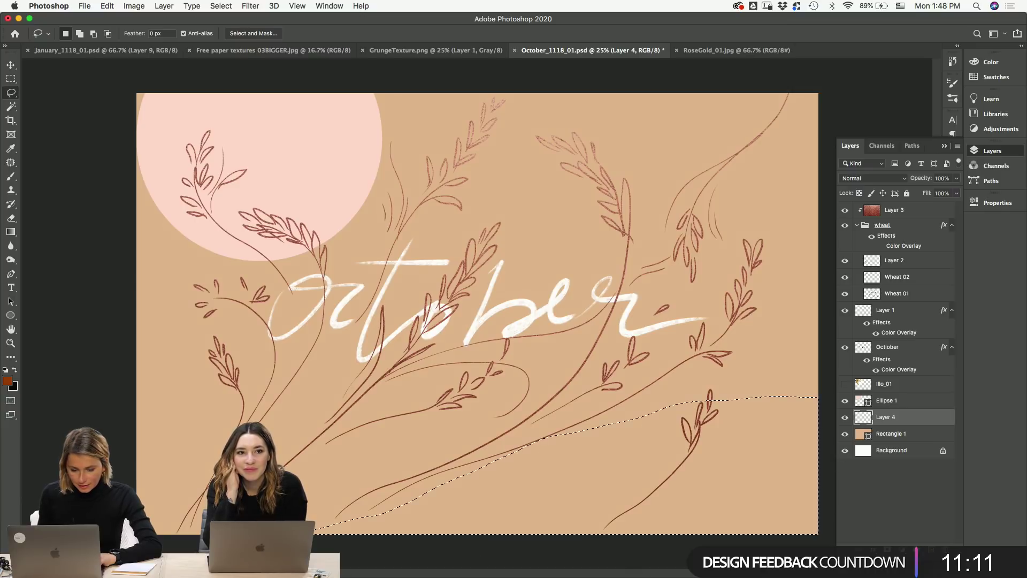
pyautogui.click(107, 6)
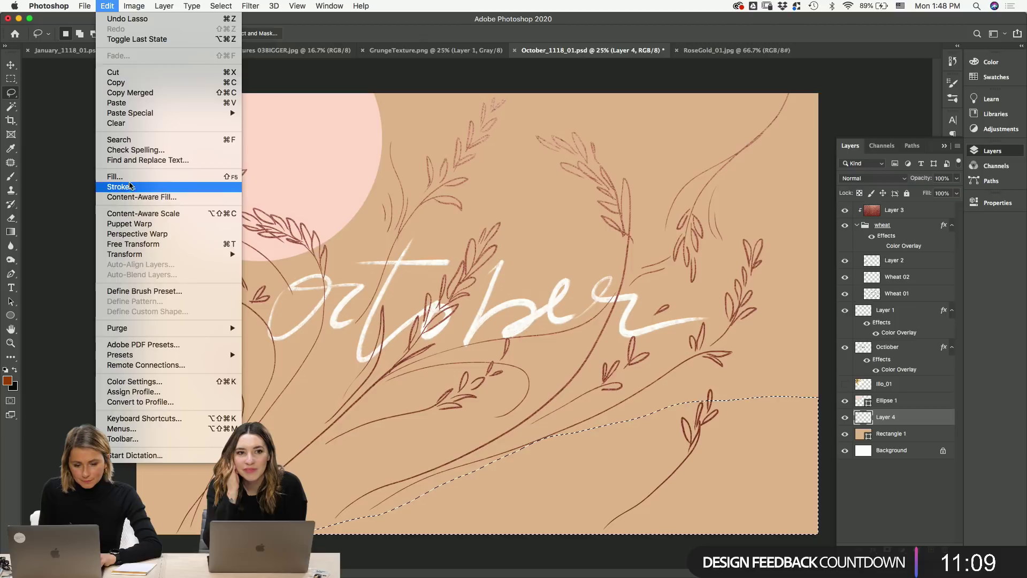
pyautogui.click(234, 185)
pyautogui.click(456, 177)
# - Fill the hill-shaped selection on Layer 4 with a pale lavender at 100% opacity and deselect it
pyautogui.click(107, 6)
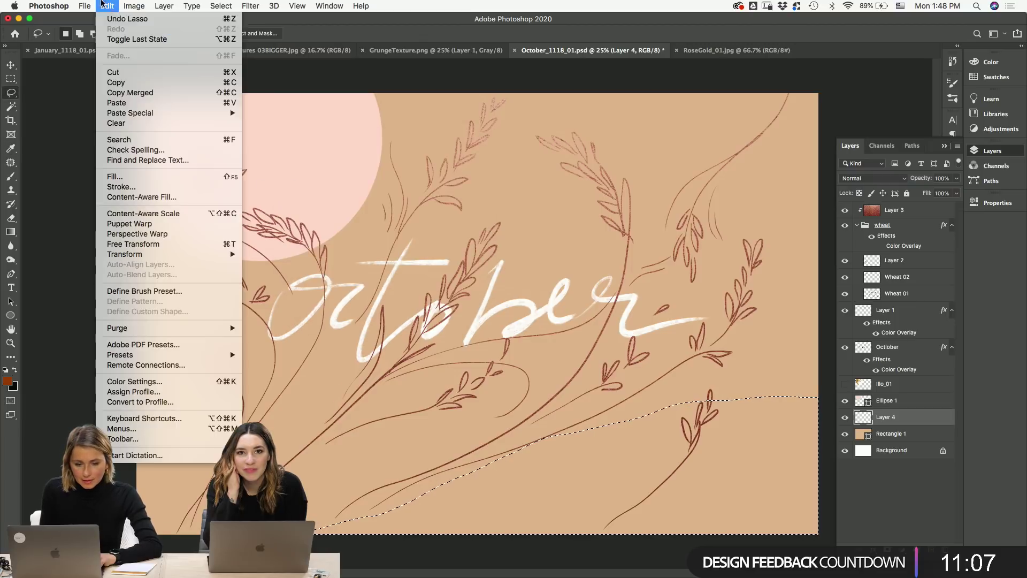
pyautogui.click(214, 174)
pyautogui.click(487, 124)
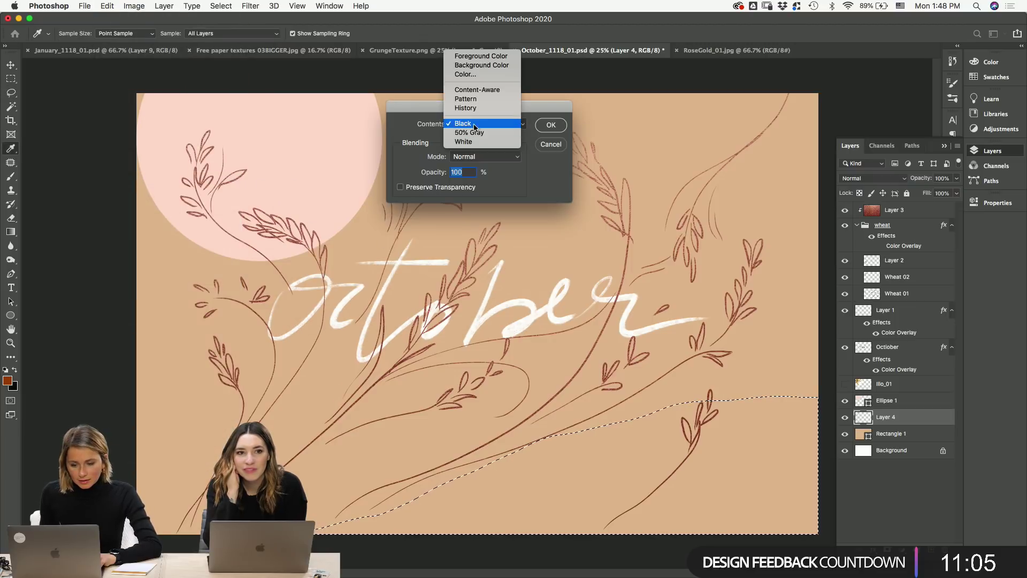
pyautogui.click(482, 76)
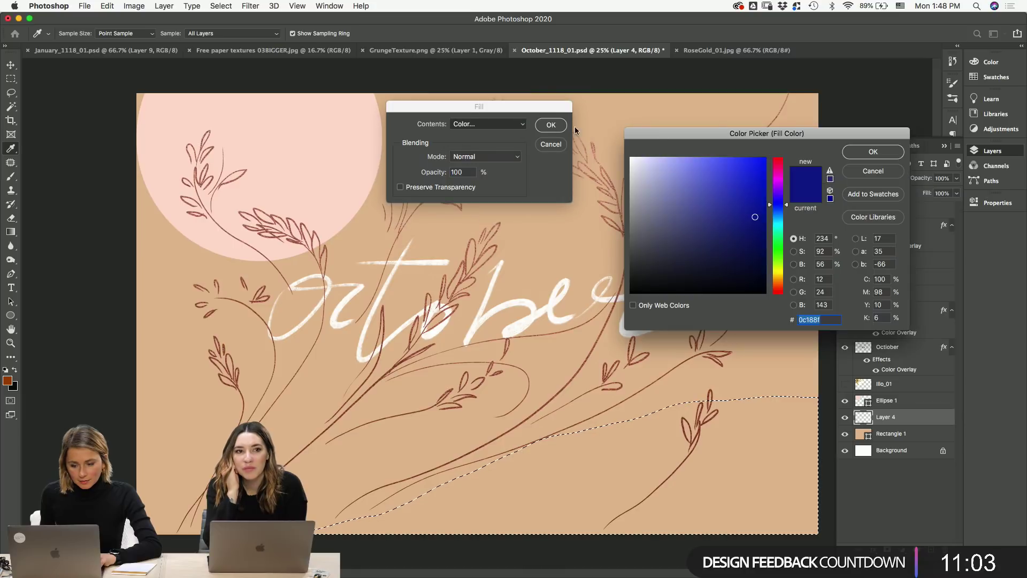
pyautogui.moveTo(658, 177); pyautogui.dragTo(638, 156)
pyautogui.click(856, 153)
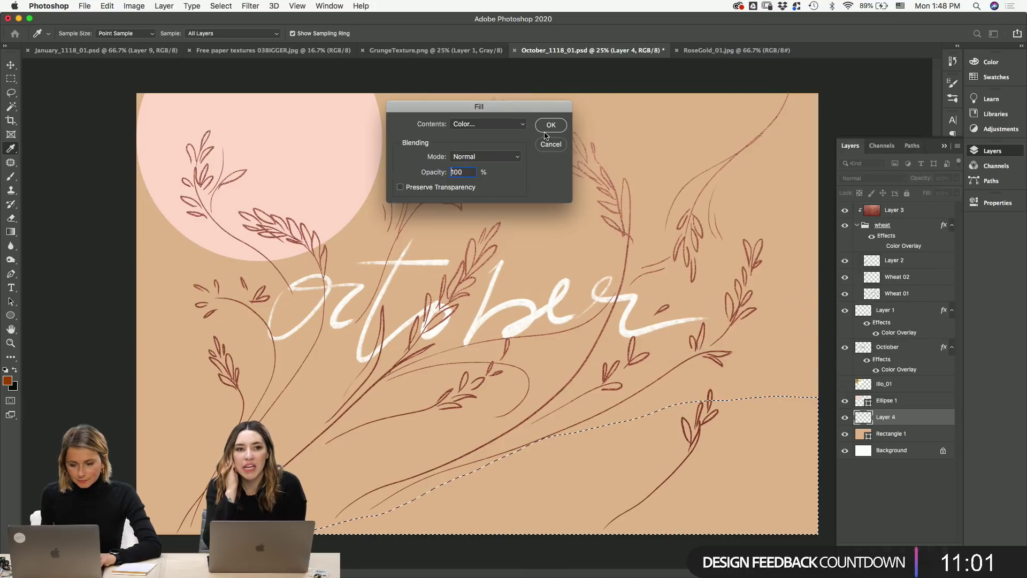
pyautogui.click(551, 125)
pyautogui.hotkey('ctrl', 't')
pyautogui.press('Return')
pyautogui.hotkey('ctrl', 'd')
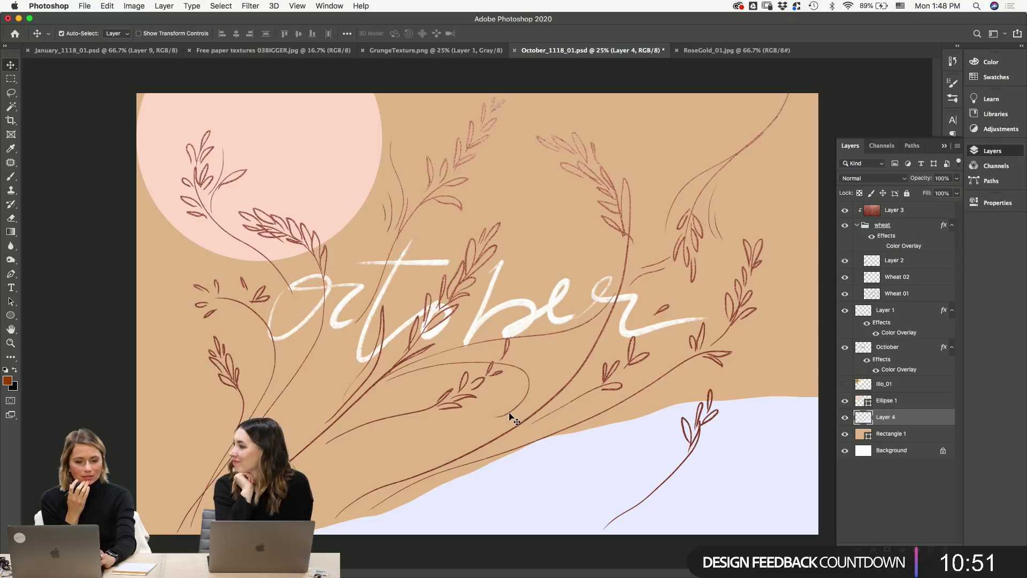
# - Nudge the pink circle slightly left and shift the lavender hill down and right toward the canvas corner
pyautogui.moveTo(294, 131); pyautogui.dragTo(284, 129)
pyautogui.moveTo(749, 473)
pyautogui.mouseDown()
pyautogui.moveTo(754, 500)
pyautogui.moveTo(741, 502)
pyautogui.moveTo(733, 489)
pyautogui.moveTo(749, 488)
pyautogui.mouseUp()
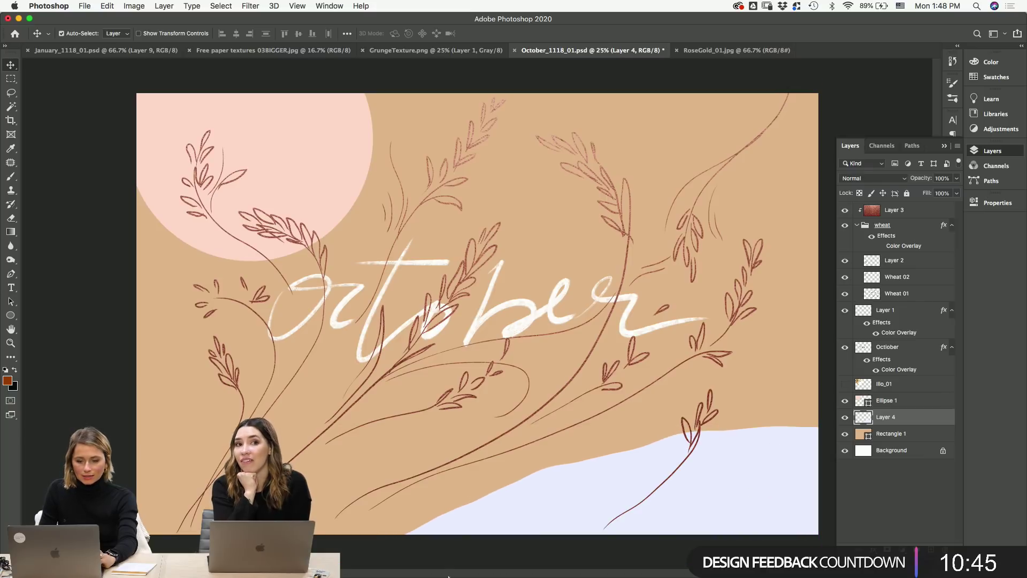
# - Switch to Finder and open GrungeTexture.png from the _Assets folder in Photoshop
pyautogui.click(400, 568)
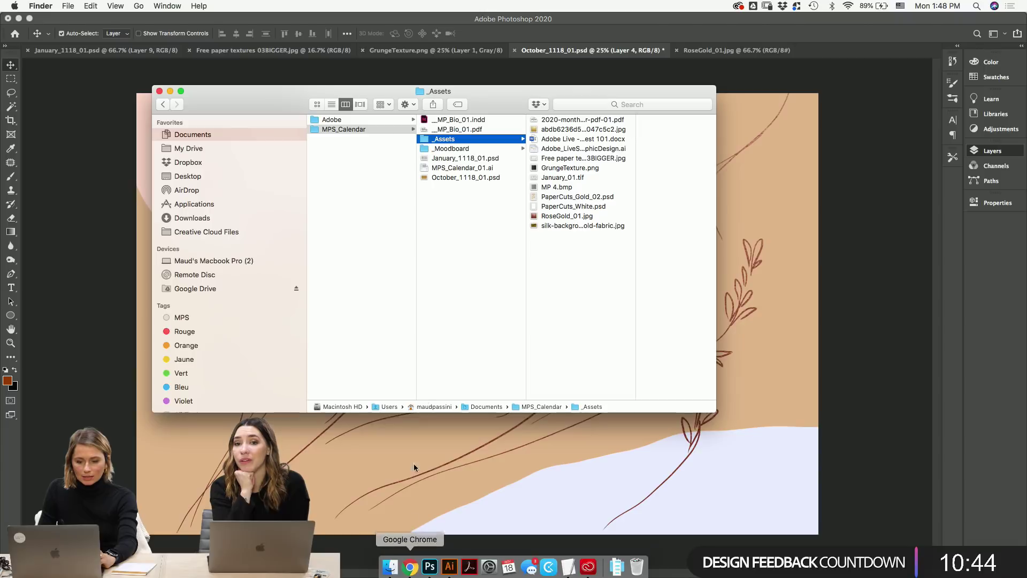
pyautogui.click(457, 184)
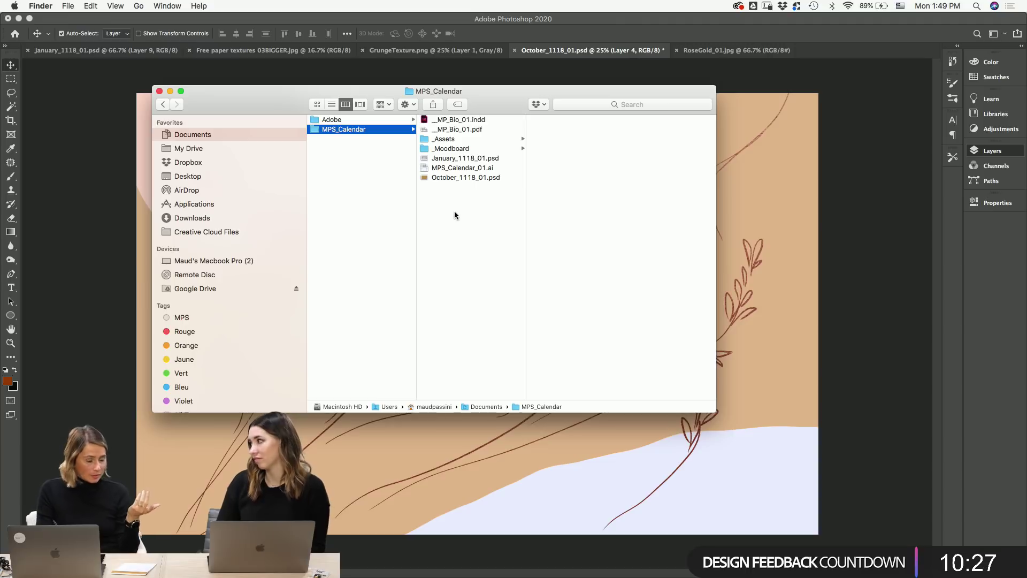
pyautogui.click(474, 142)
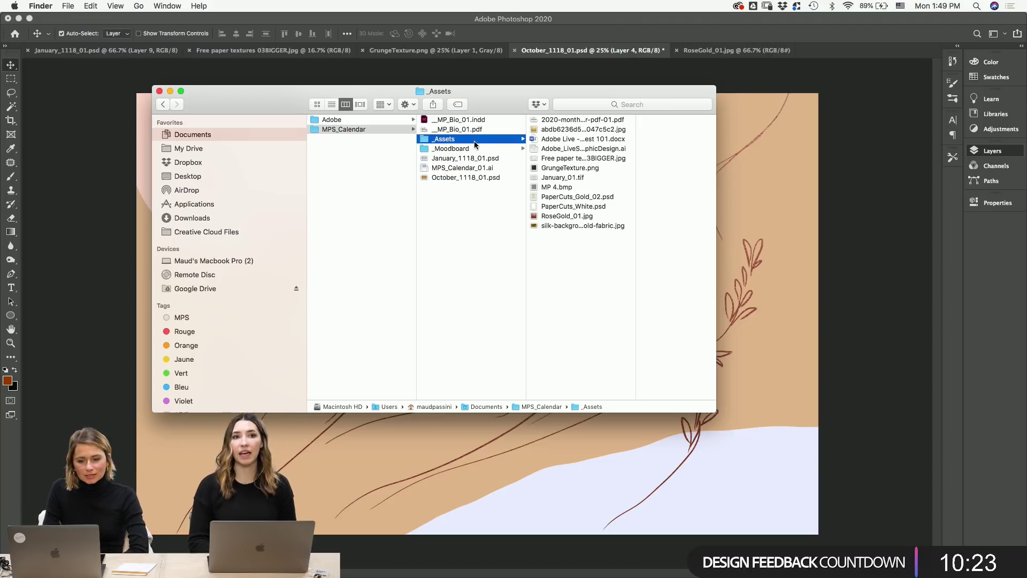
pyautogui.moveTo(559, 168); pyautogui.dragTo(429, 564)
# - Place a copy of the hill shape over the GrungeTexture.png texture, checking it against the October page
pyautogui.moveTo(588, 315); pyautogui.dragTo(492, 311)
pyautogui.moveTo(569, 375); pyautogui.dragTo(476, 338)
pyautogui.click(554, 52)
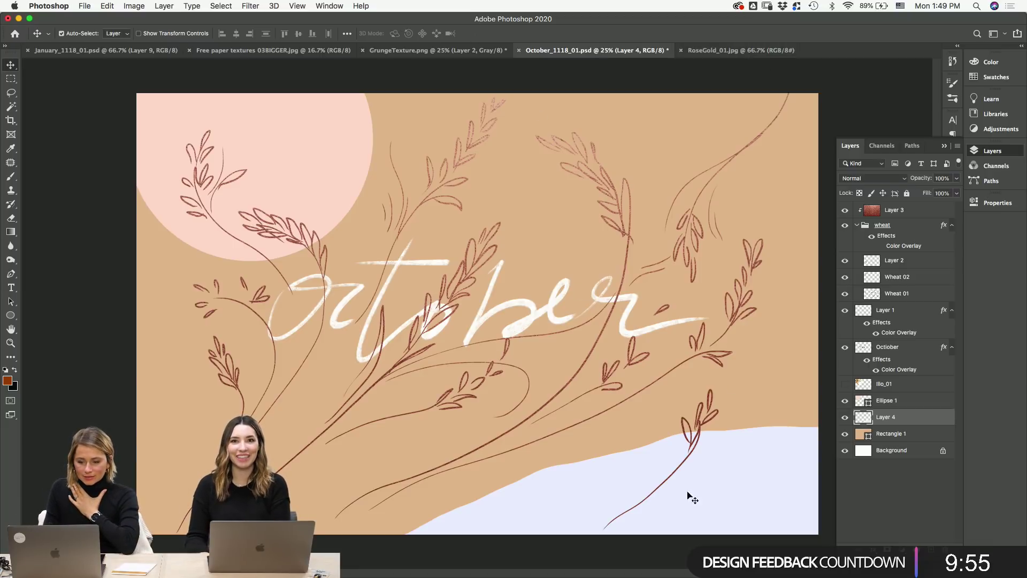
pyautogui.click(396, 49)
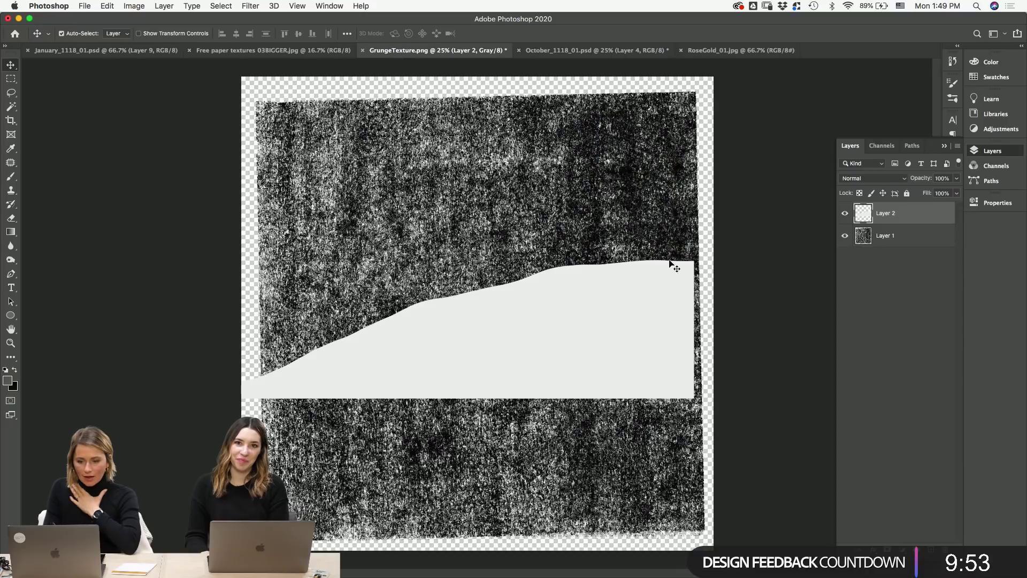
# - Scale the hill on Layer 2 down to fit inside the grunge texture and load its outline as a selection
pyautogui.click(898, 234)
pyautogui.click(896, 220)
pyautogui.press('super+d')
pyautogui.press('super+t')
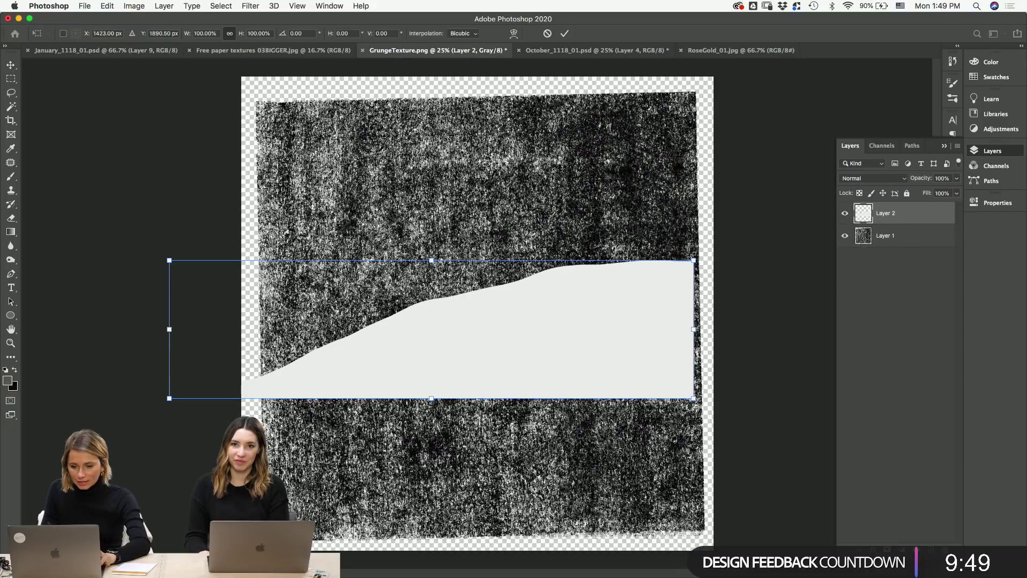
pyautogui.moveTo(694, 260); pyautogui.dragTo(650, 271)
pyautogui.moveTo(609, 300); pyautogui.dragTo(637, 305)
pyautogui.press('Return')
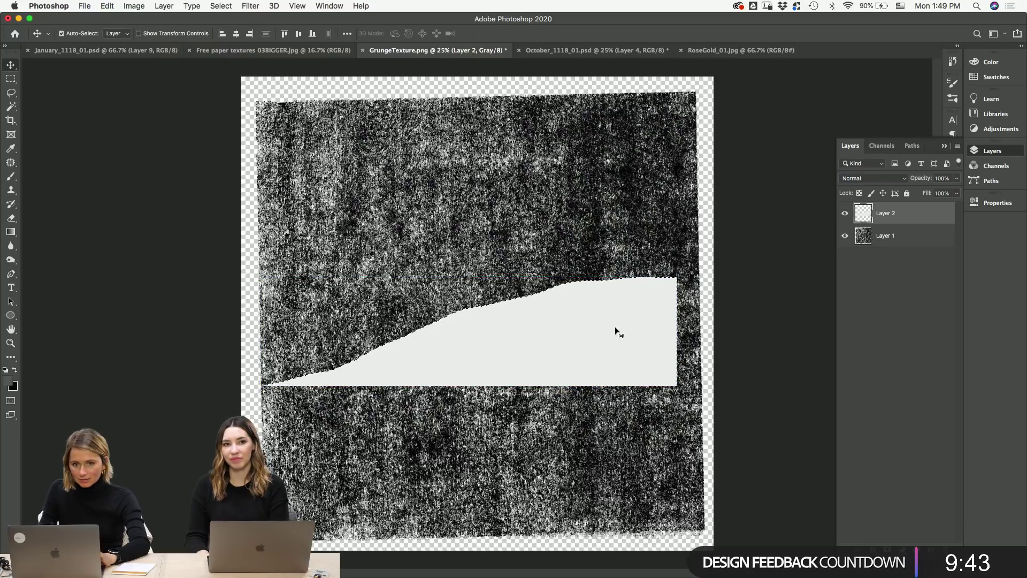
# - Copy the selected part of grunge Layer 1 into October_1118_01.psd and scale and position it over the lavender hill
pyautogui.click(892, 239)
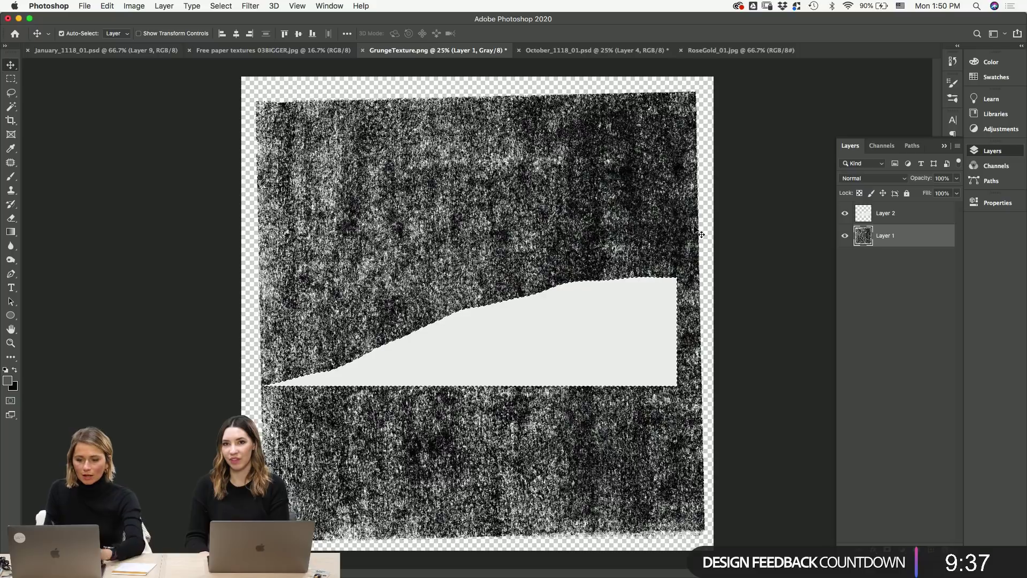
pyautogui.click(273, 50)
pyautogui.click(102, 50)
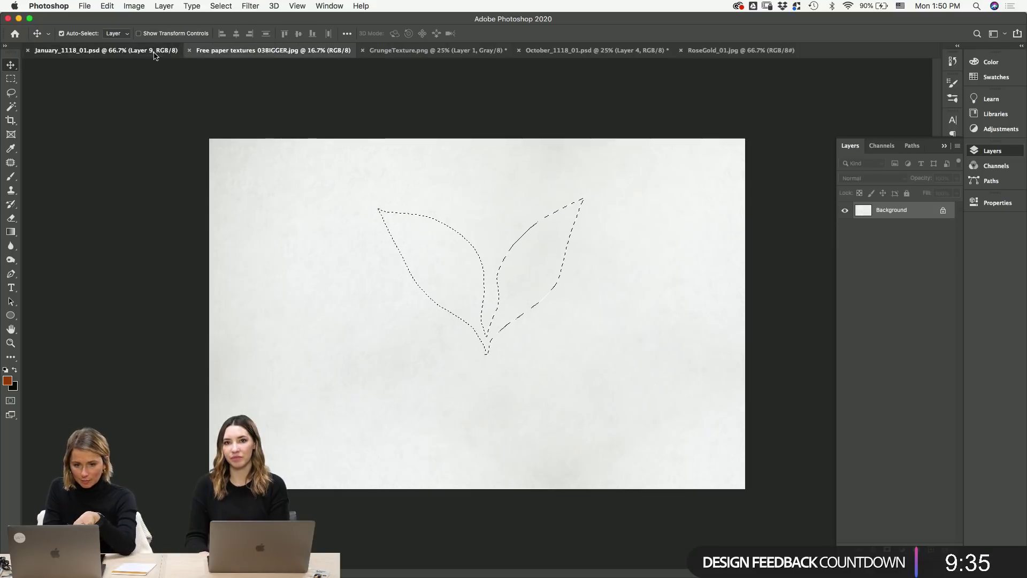
pyautogui.click(595, 50)
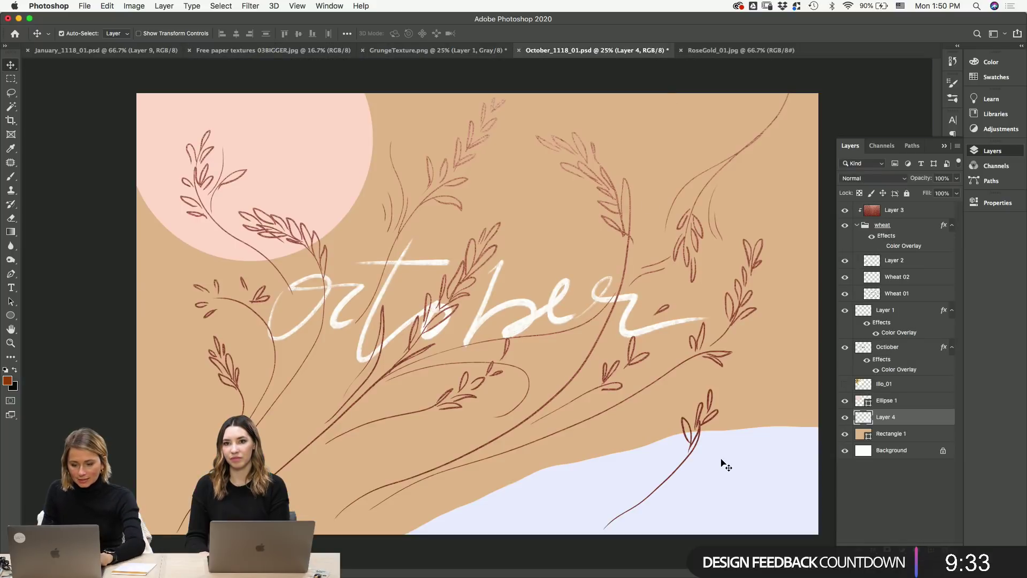
pyautogui.hotkey('ctrl', 'v')
pyautogui.hotkey('ctrl', 't')
pyautogui.moveTo(650, 327); pyautogui.dragTo(774, 493)
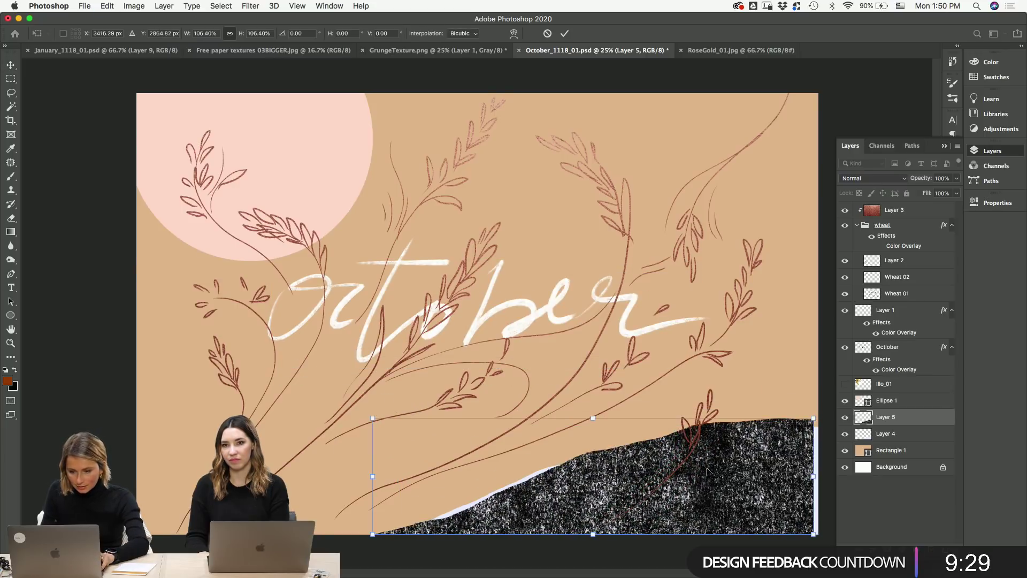
pyautogui.press('Return')
# - Hide Layer 4 and select the black parts of the grunge texture using Color Range with a fuzziness of 168
pyautogui.click(845, 433)
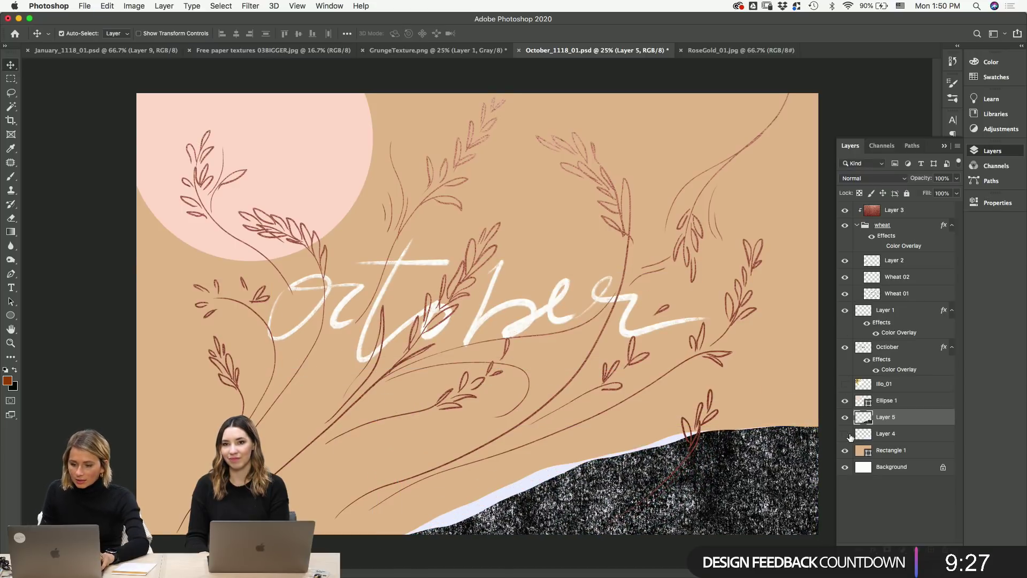
pyautogui.press('z')
pyautogui.click(782, 471)
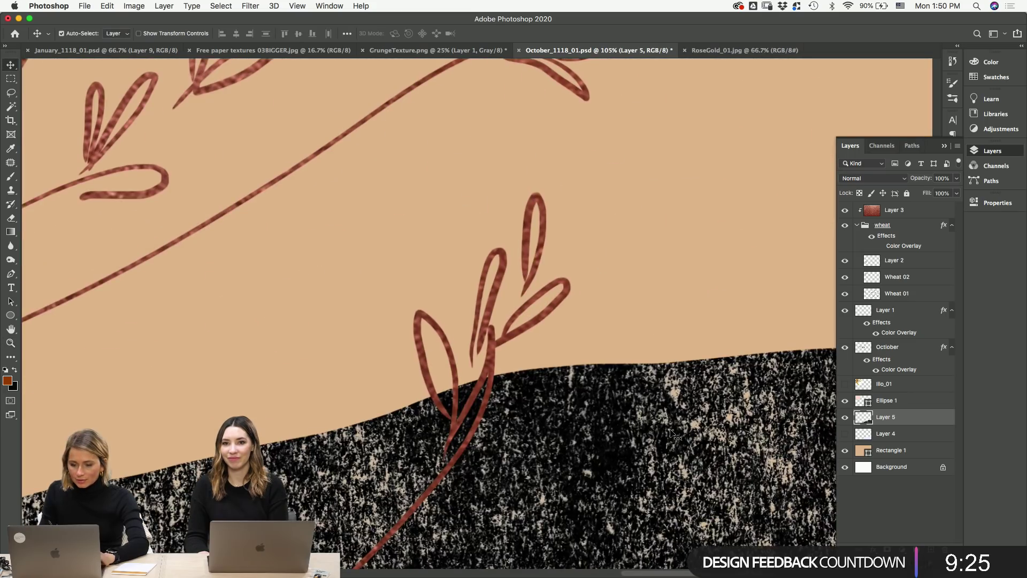
pyautogui.click(619, 256)
pyautogui.click(506, 300)
pyautogui.moveTo(506, 299); pyautogui.dragTo(552, 300)
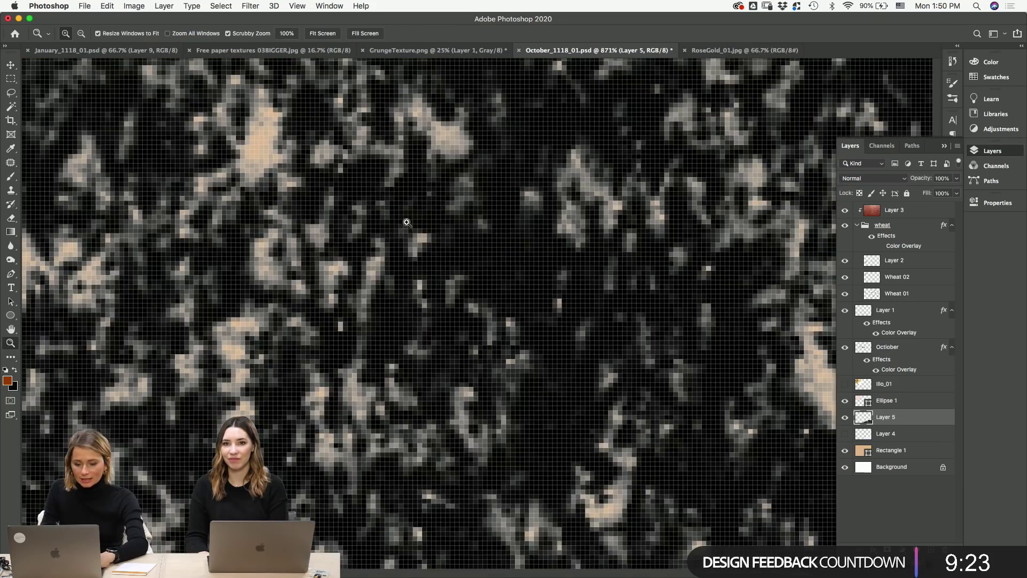
pyautogui.press('v')
pyautogui.click(221, 6)
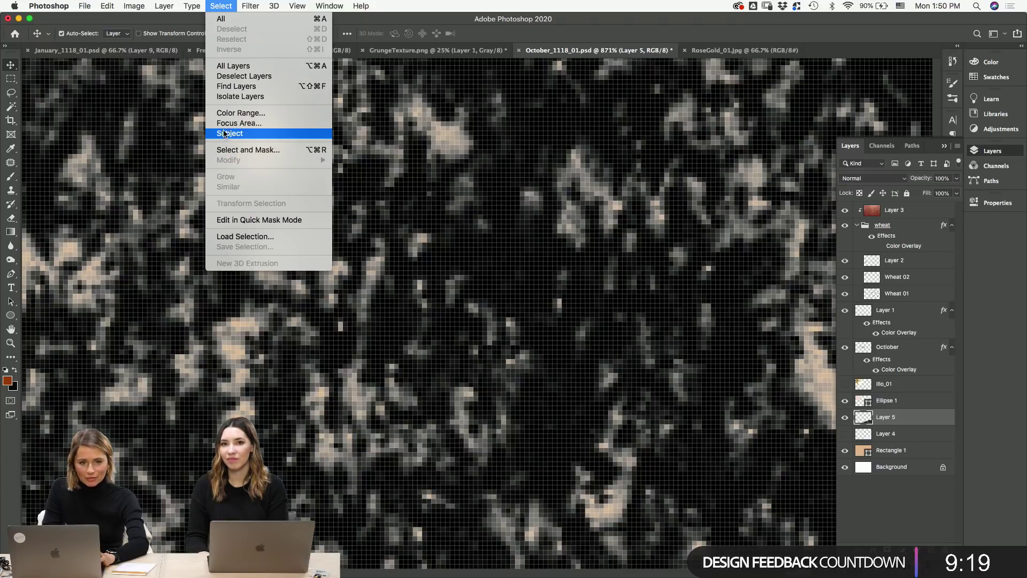
pyautogui.click(494, 227)
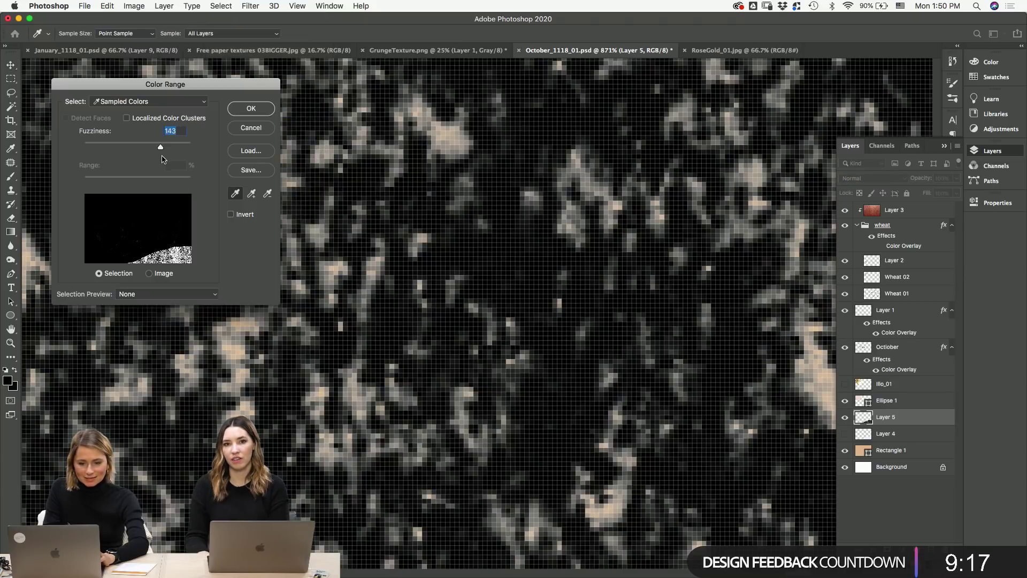
pyautogui.moveTo(188, 147); pyautogui.dragTo(175, 147)
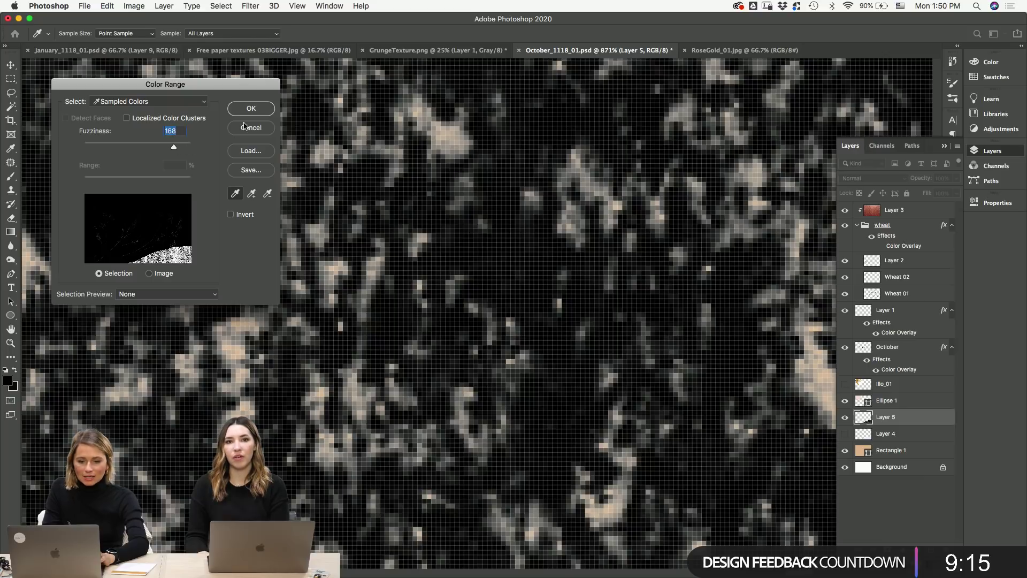
pyautogui.click(250, 108)
# - Hide Layer 5 and fill the texture selection on a new layer with Layer 4's pale lavender
pyautogui.click(844, 417)
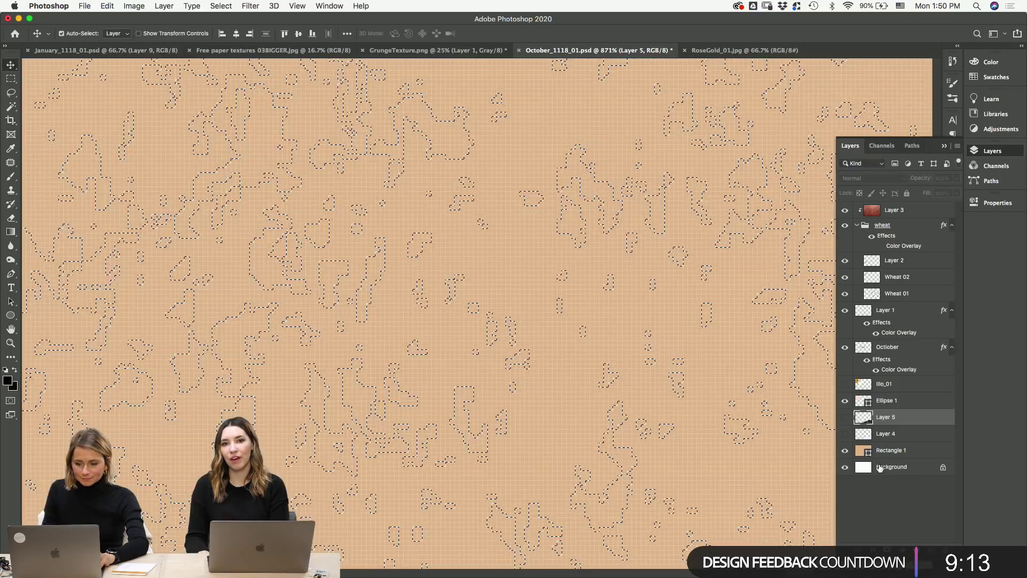
pyautogui.click(933, 550)
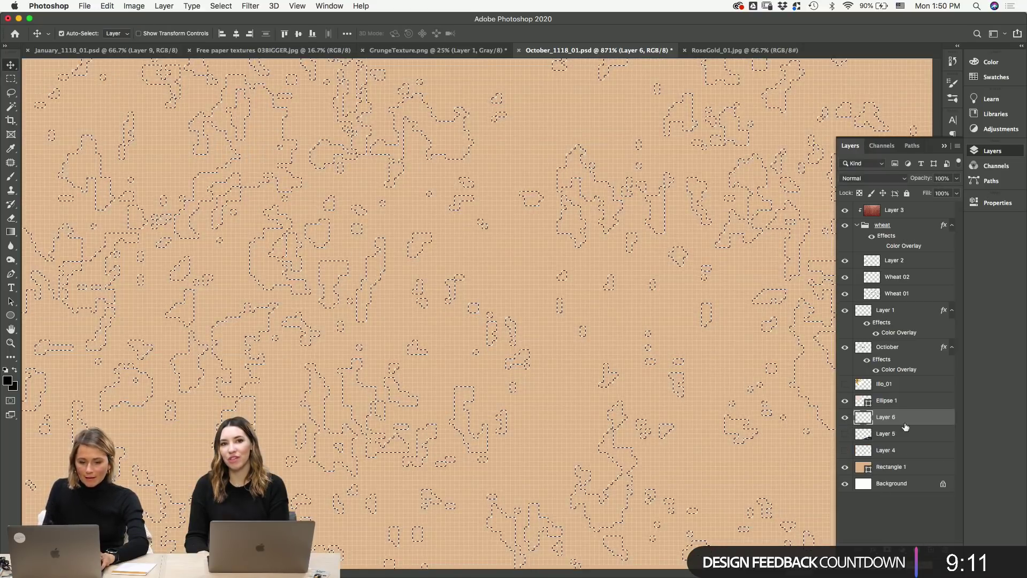
pyautogui.click(844, 450)
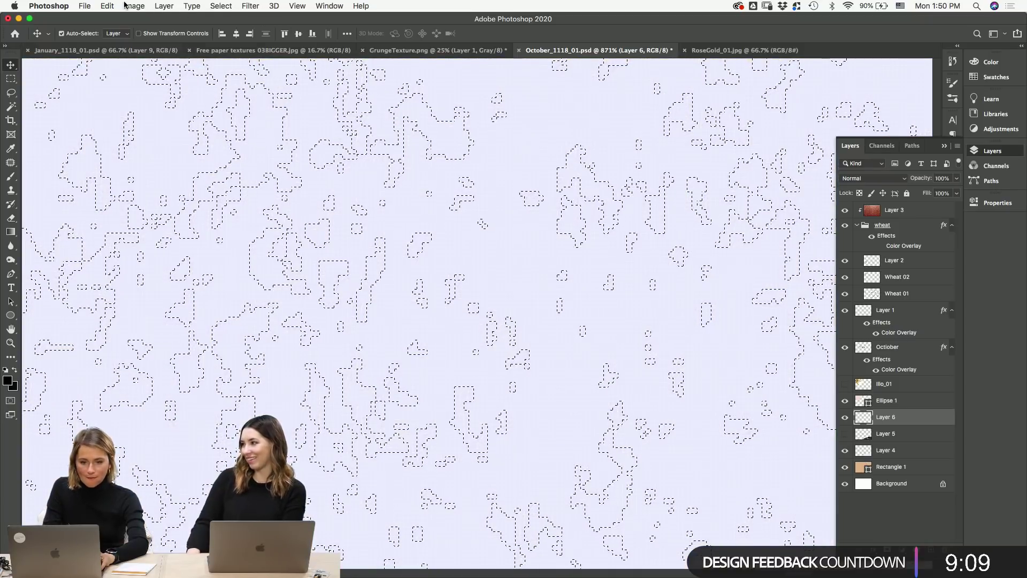
pyautogui.click(107, 5)
pyautogui.click(138, 174)
pyautogui.click(546, 210)
pyautogui.click(551, 123)
pyautogui.hotkey('ctrl', 'd')
# - Hide the solid lavender hill on Layer 4, leaving the textured version on display
pyautogui.press('v')
pyautogui.click(845, 451)
pyautogui.hotkey('ctrl', '0')
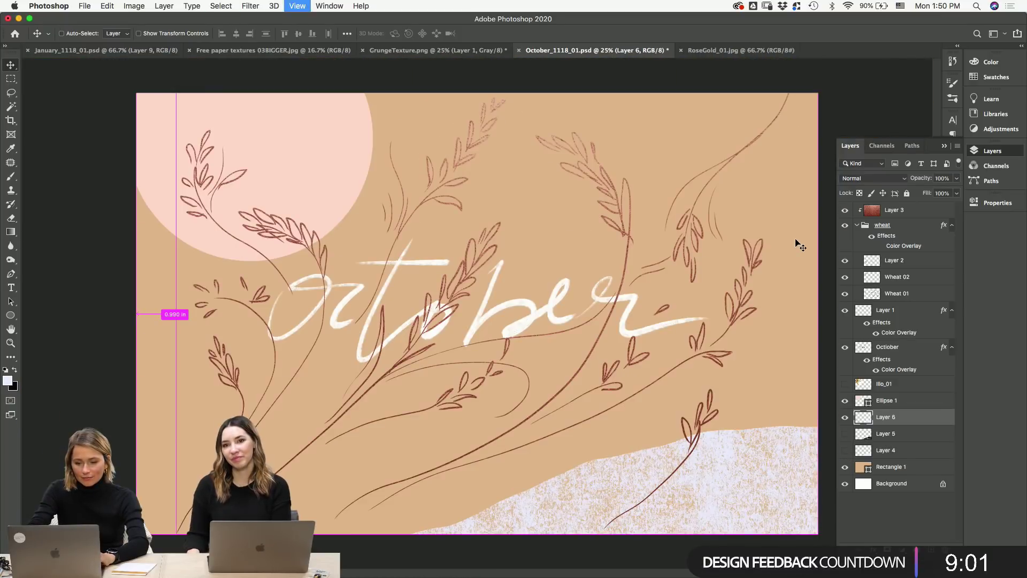
# - Save the October artwork in Photoshop and switch to the MPS_Calendar_01.ai document in Illustrator
pyautogui.hotkey('ctrl', '-')
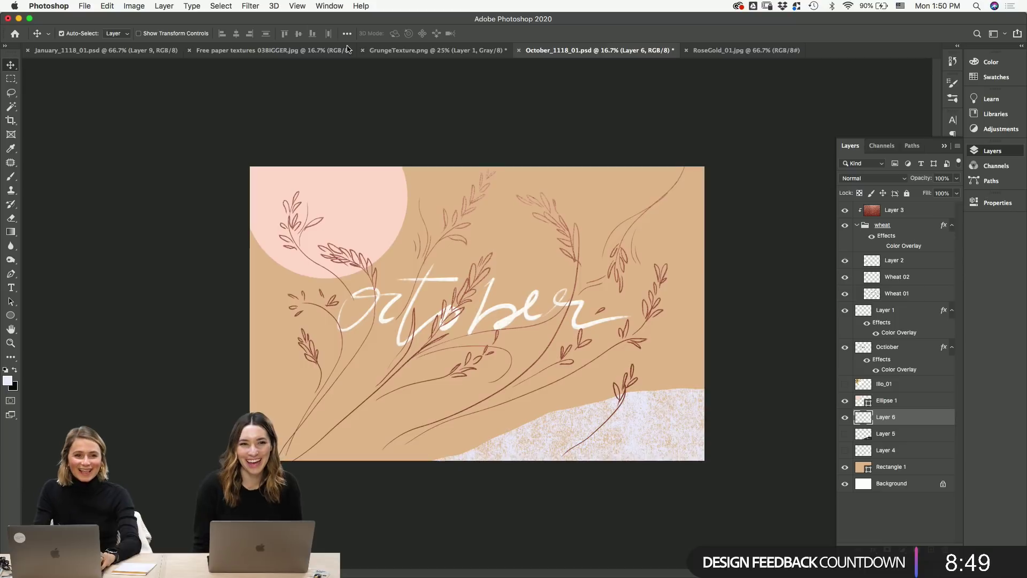
pyautogui.press('z')
pyautogui.click(466, 215)
pyautogui.press('super+s')
pyautogui.press('v')
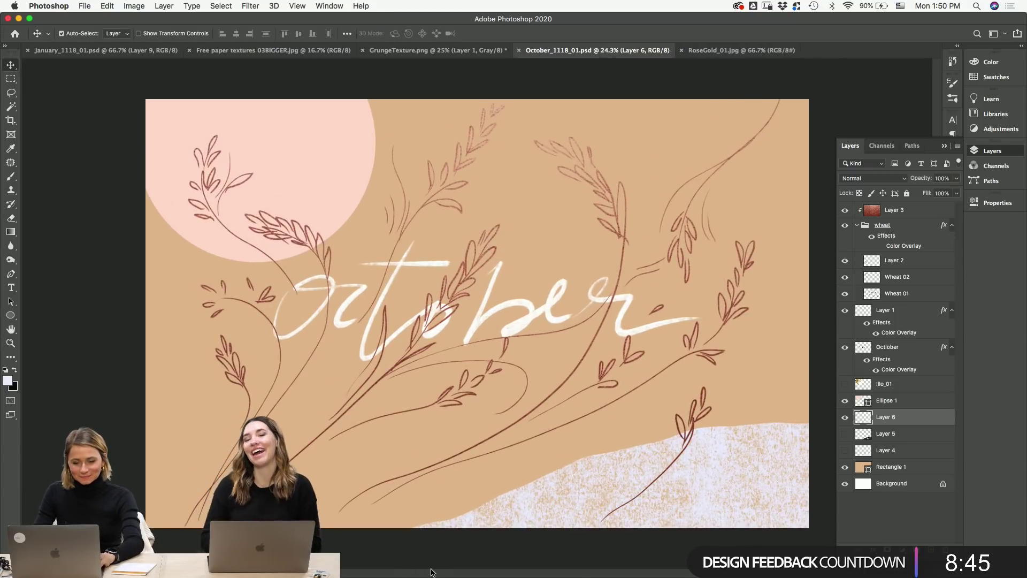
pyautogui.moveTo(434, 576)
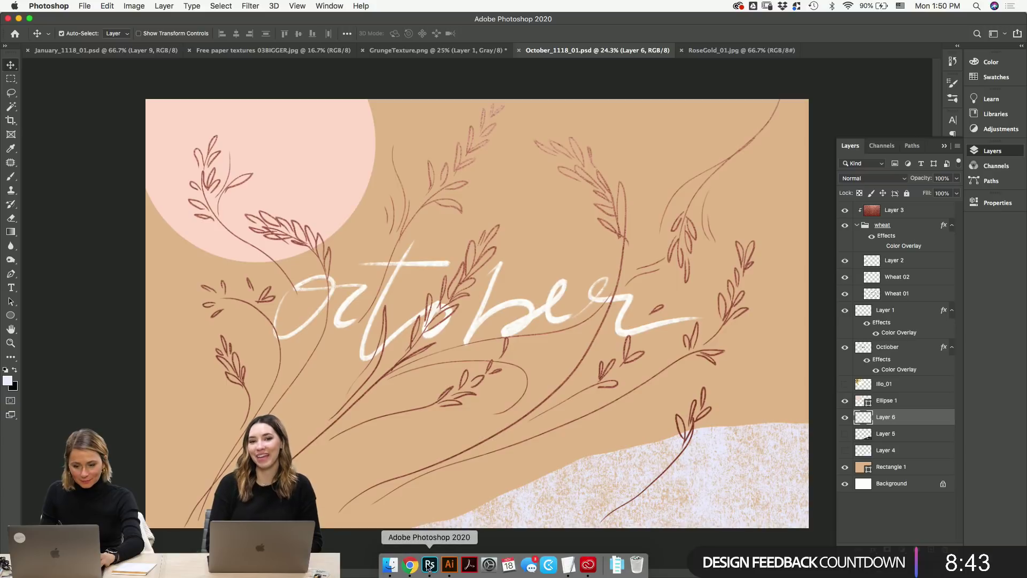
pyautogui.click(449, 564)
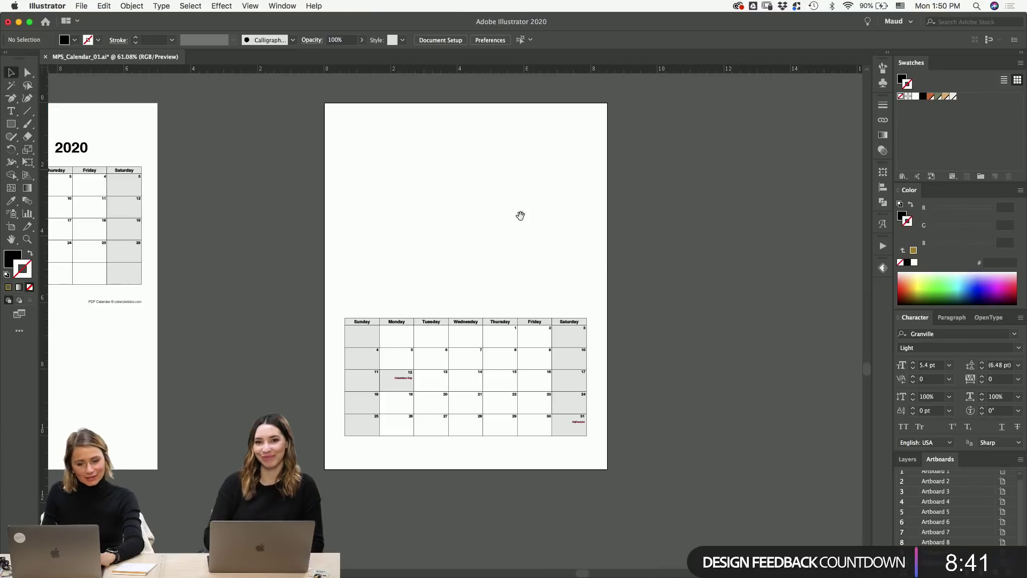
# - Place October_1118_01.psd from the MPS_Calendar folder across the upper half of the October artboard
pyautogui.moveTo(519, 215); pyautogui.dragTo(550, 245)
pyautogui.press('super+shift+p')
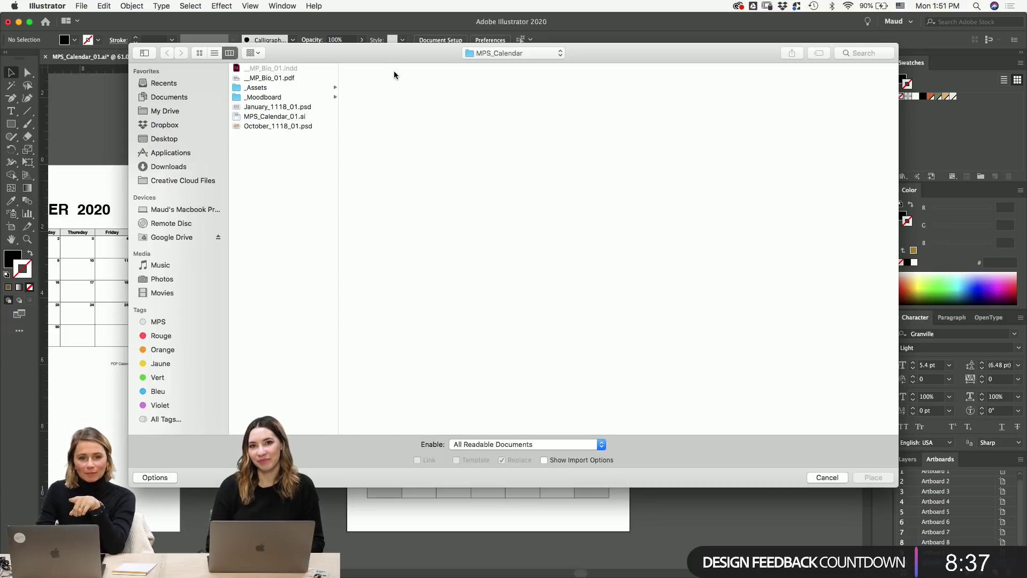
pyautogui.click(281, 89)
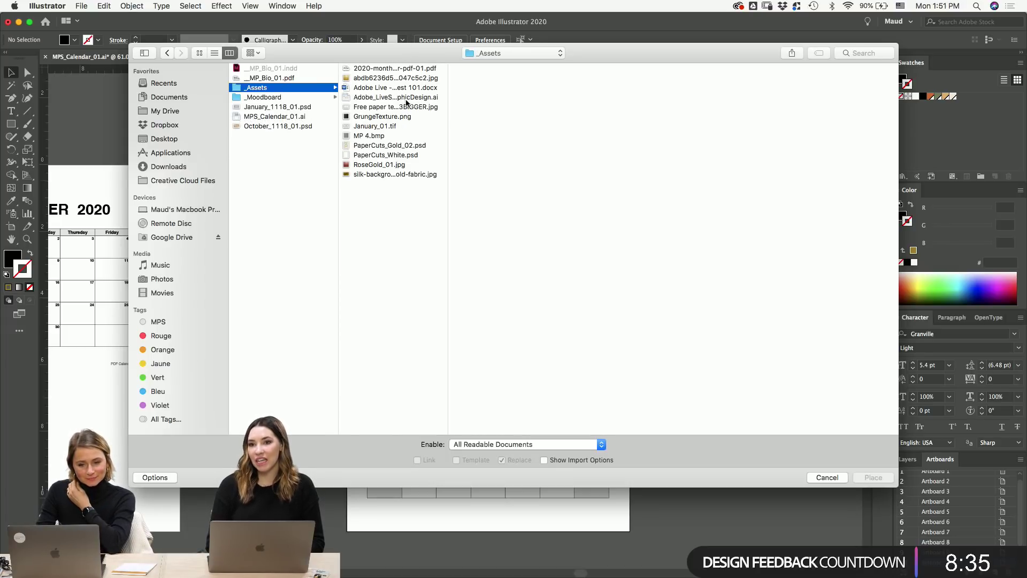
pyautogui.click(288, 126)
pyautogui.press('Return')
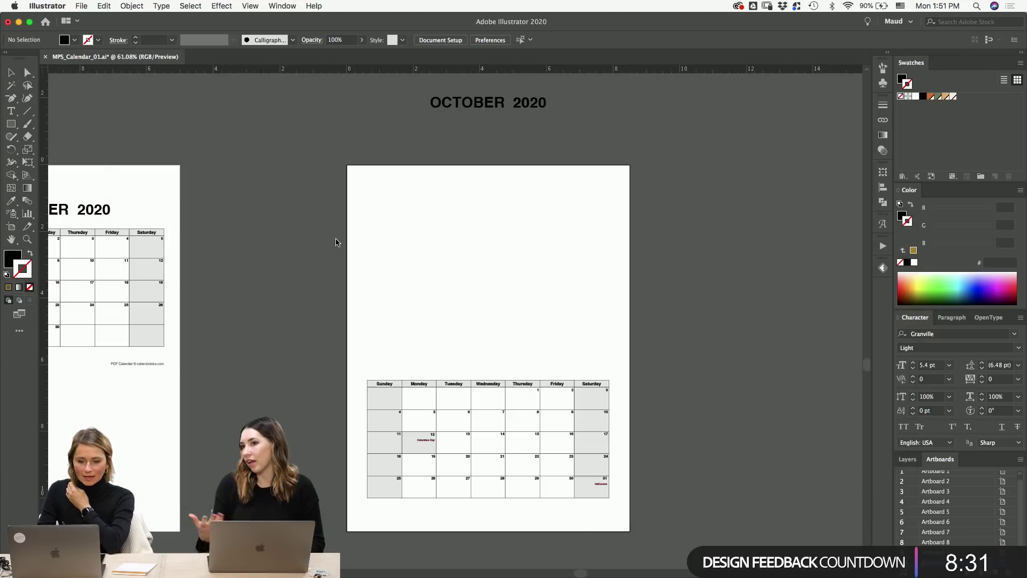
pyautogui.moveTo(353, 170); pyautogui.dragTo(649, 351)
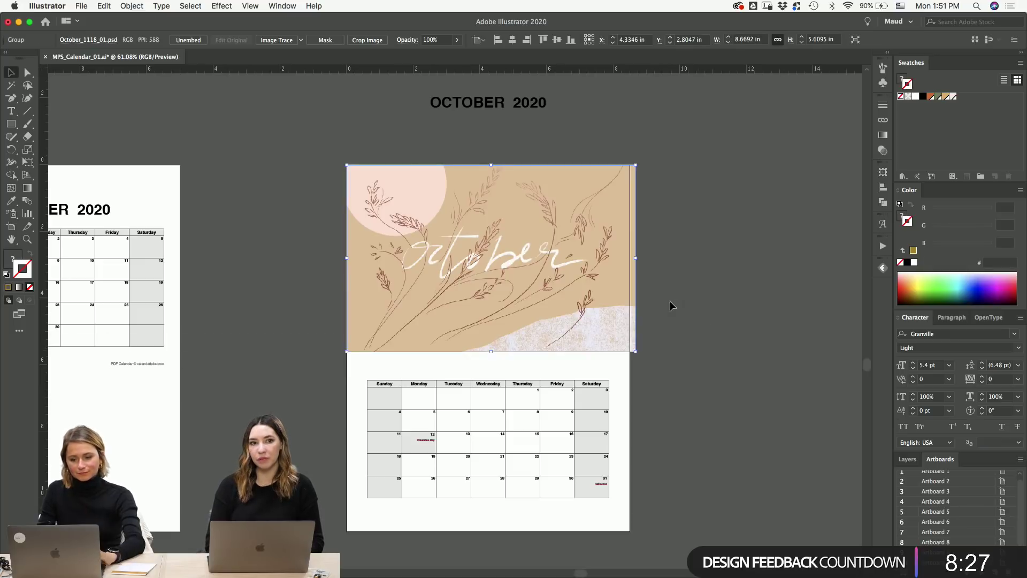
# - Scale the placed October artwork down so its right edge meets the artboard's right edge
pyautogui.moveTo(662, 317); pyautogui.dragTo(708, 186)
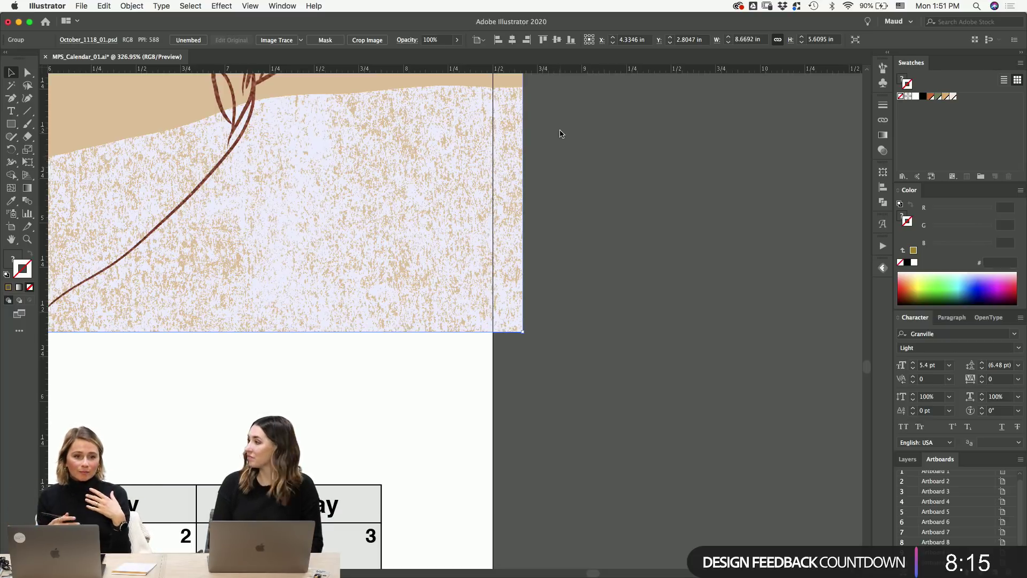
pyautogui.moveTo(522, 332); pyautogui.dragTo(492, 312)
pyautogui.click(596, 184)
pyautogui.press('z')
pyautogui.moveTo(596, 183); pyautogui.dragTo(542, 160)
pyautogui.moveTo(437, 196); pyautogui.dragTo(356, 383)
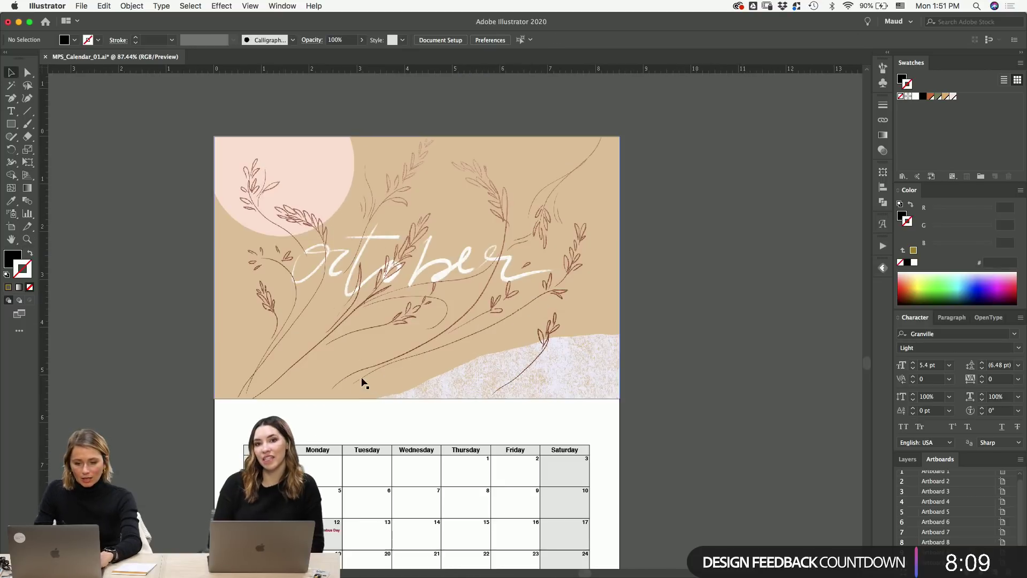
# - Examine the finished January page's weekday headings and date layout as a reference for October
pyautogui.scroll(-5, 427, 385)
pyautogui.press('super+minus')
pyautogui.press('super+minus')
pyautogui.press('super+minus')
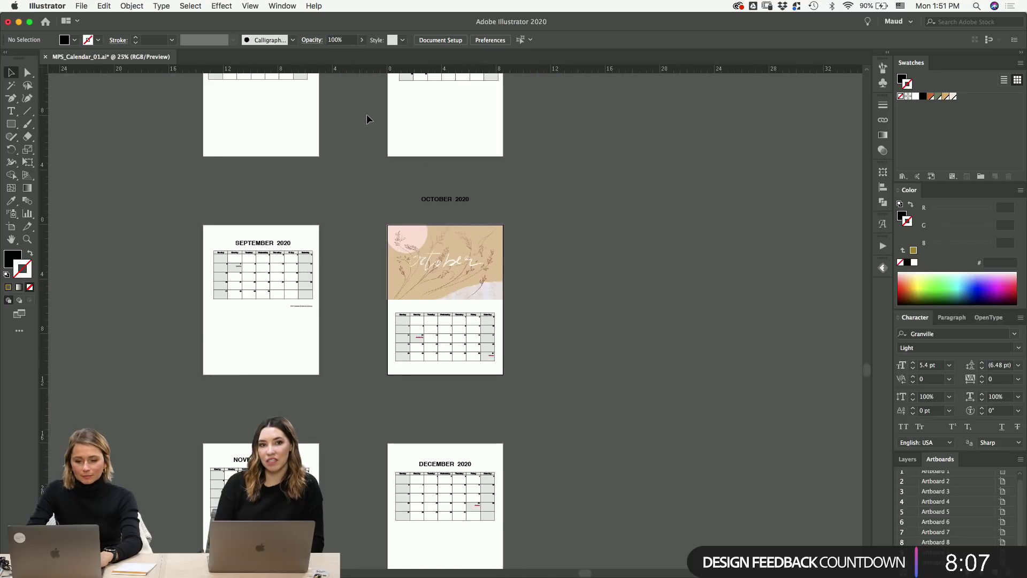
pyautogui.scroll(15, 397, 325)
pyautogui.moveTo(379, 488); pyautogui.dragTo(383, 512)
pyautogui.moveTo(331, 200); pyautogui.dragTo(304, 321)
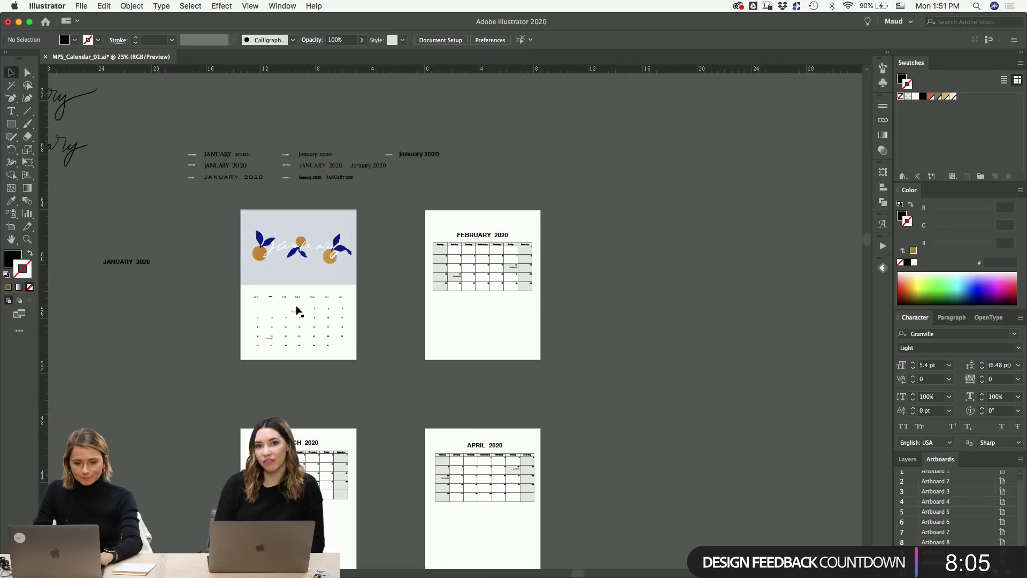
pyautogui.moveTo(240, 259); pyautogui.dragTo(396, 419)
pyautogui.moveTo(240, 187); pyautogui.dragTo(571, 382)
pyautogui.click(626, 241)
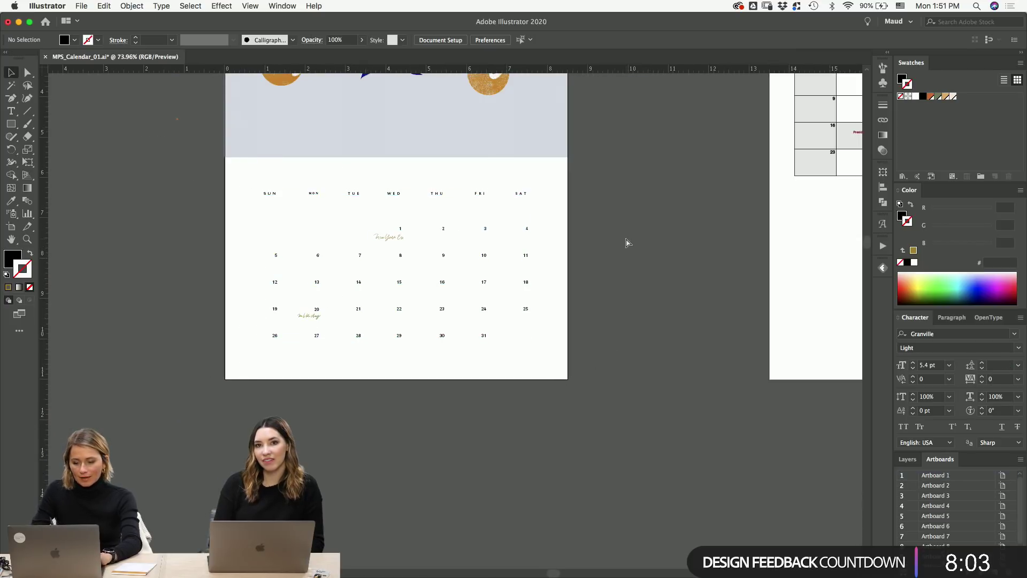
pyautogui.press('super+minus')
pyautogui.press('super+minus')
pyautogui.press('super+minus')
pyautogui.press('super+minus')
pyautogui.press('super+minus')
pyautogui.moveTo(626, 241); pyautogui.dragTo(436, 81)
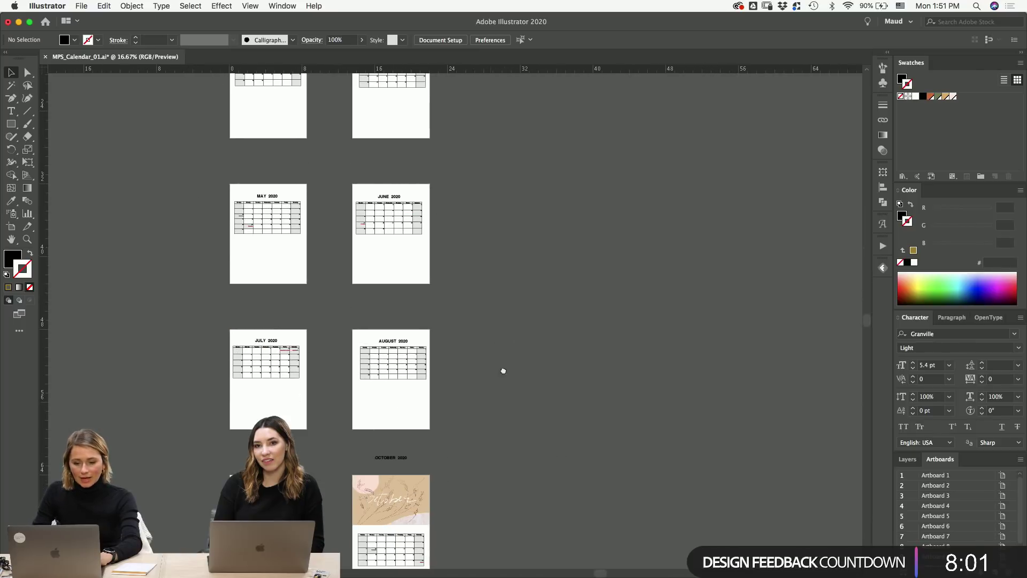
# - Duplicate the October artboard with its contents directly beside the original
pyautogui.moveTo(502, 362); pyautogui.dragTo(517, 231)
pyautogui.moveTo(468, 332); pyautogui.dragTo(347, 477)
pyautogui.moveTo(351, 305); pyautogui.dragTo(544, 418)
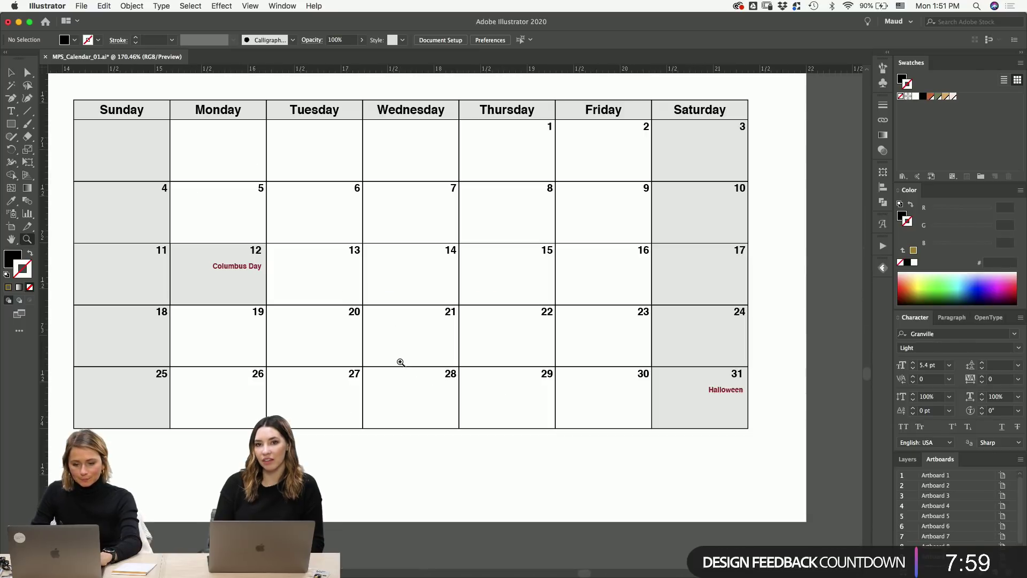
pyautogui.press('super+1')
pyautogui.click(204, 222)
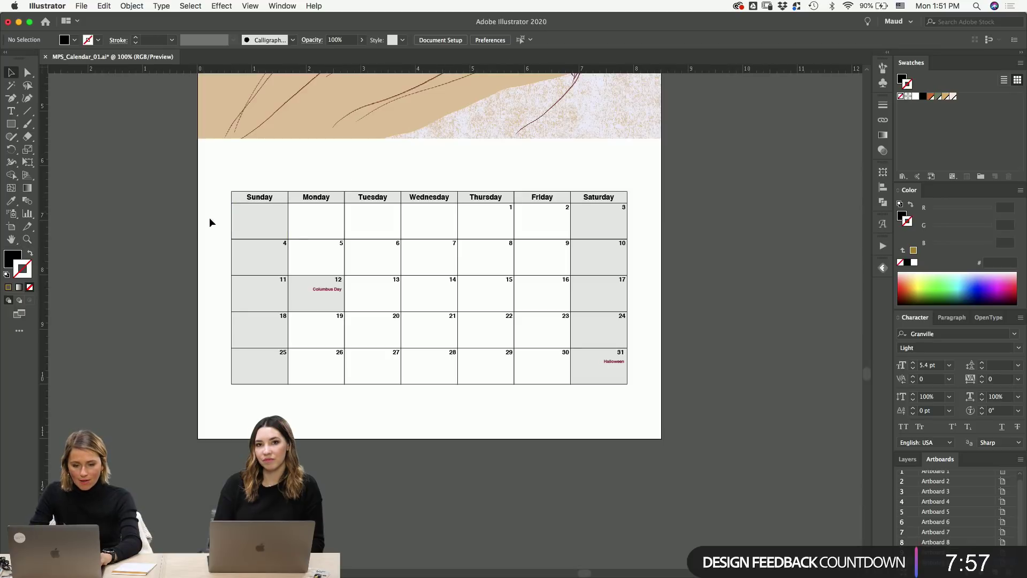
pyautogui.scroll(5, 221, 96)
pyautogui.hscroll(5, 222, 96)
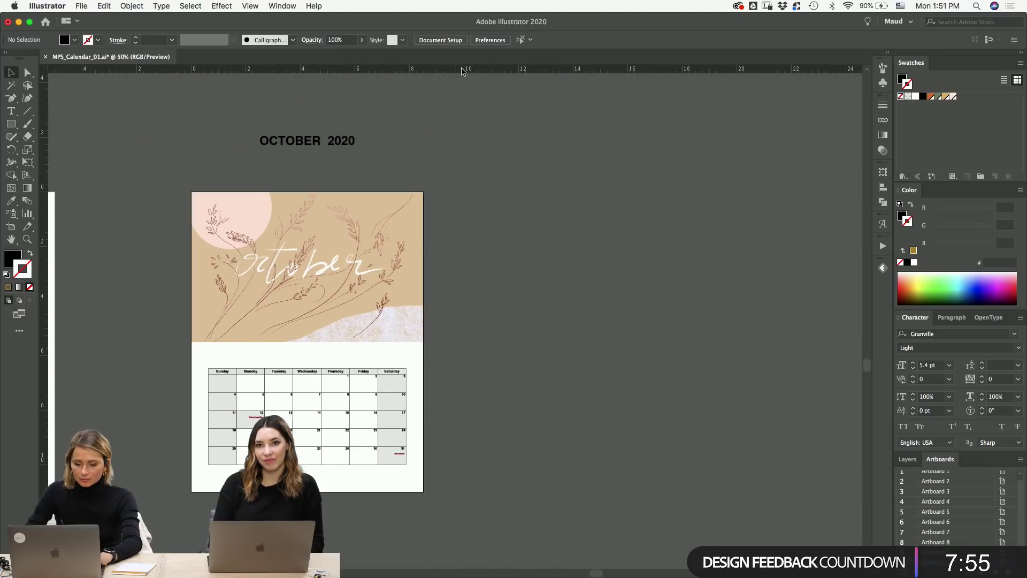
pyautogui.hotkey('shift', 'o')
pyautogui.moveTo(326, 273); pyautogui.dragTo(589, 273)
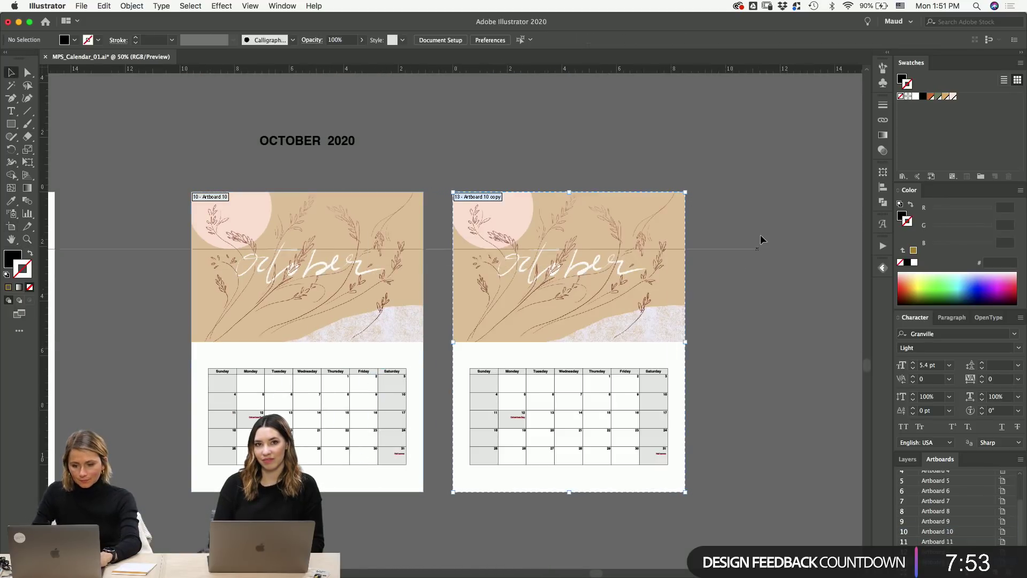
# - Clear the duplicated artboard and paste January's weekday headings and dates in place as a style reference
pyautogui.press('v')
pyautogui.click(511, 276)
pyautogui.press('Delete')
pyautogui.press('shift+super+v')
pyautogui.click(557, 284)
pyautogui.press('z')
pyautogui.moveTo(698, 293); pyautogui.dragTo(166, 528)
pyautogui.moveTo(566, 210); pyautogui.dragTo(604, 207)
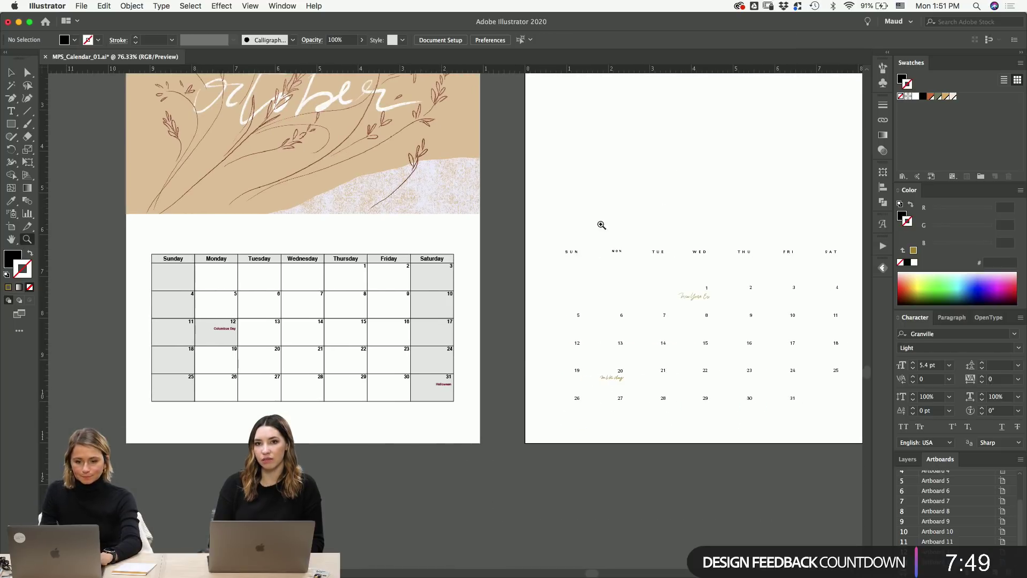
# - Delete the cell boxes in the first date row of the October calendar, keeping the numbers
pyautogui.press('a')
pyautogui.moveTo(138, 278); pyautogui.dragTo(471, 292)
pyautogui.press('Delete')
pyautogui.press('Delete')
pyautogui.click(492, 234)
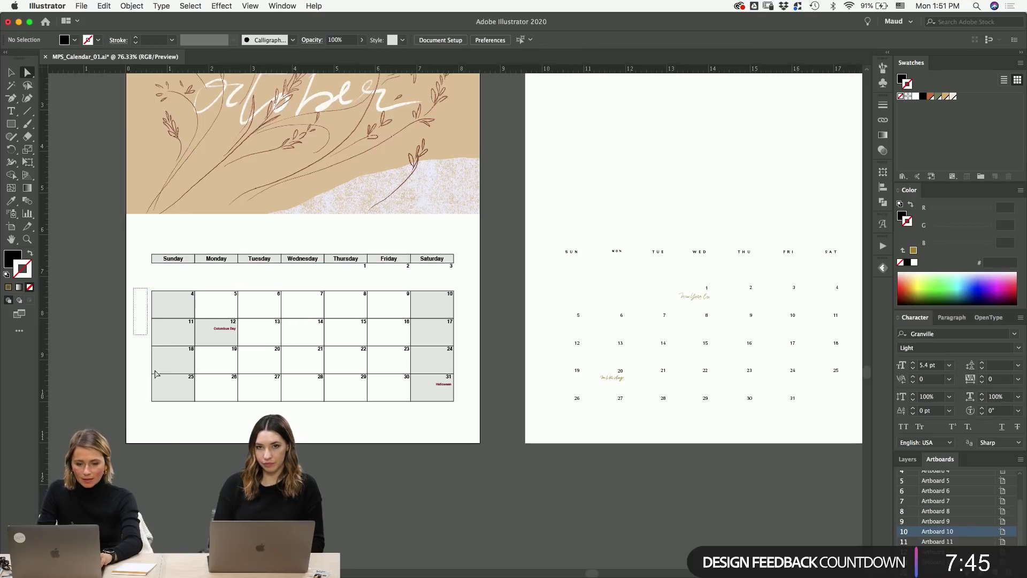
# - Delete the remaining cell boxes around the October dates from 4 to 31, keeping the numbers
pyautogui.moveTo(135, 282); pyautogui.dragTo(171, 409)
pyautogui.moveTo(213, 445); pyautogui.dragTo(213, 443)
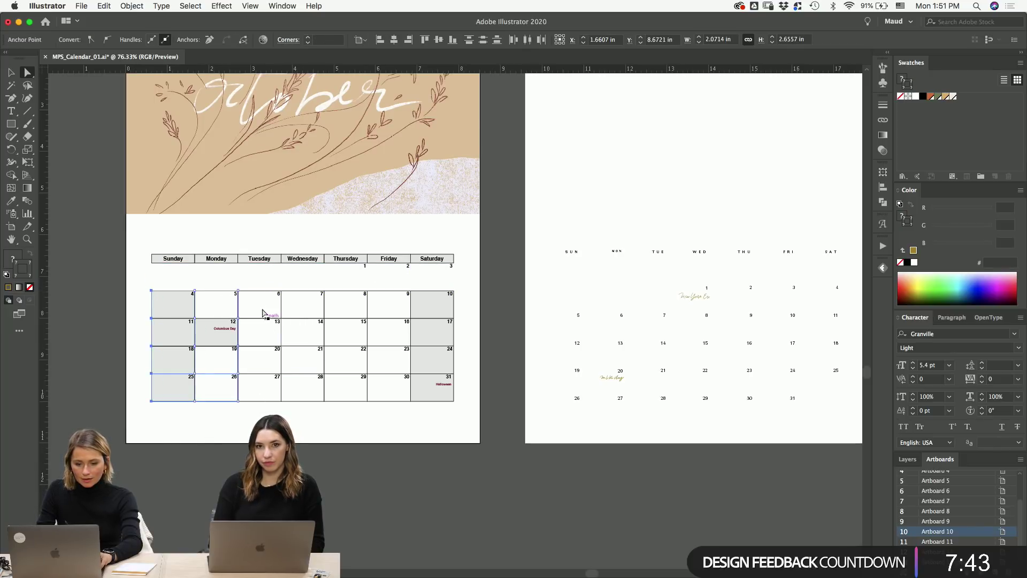
pyautogui.moveTo(303, 373); pyautogui.dragTo(458, 306)
pyautogui.press('Delete')
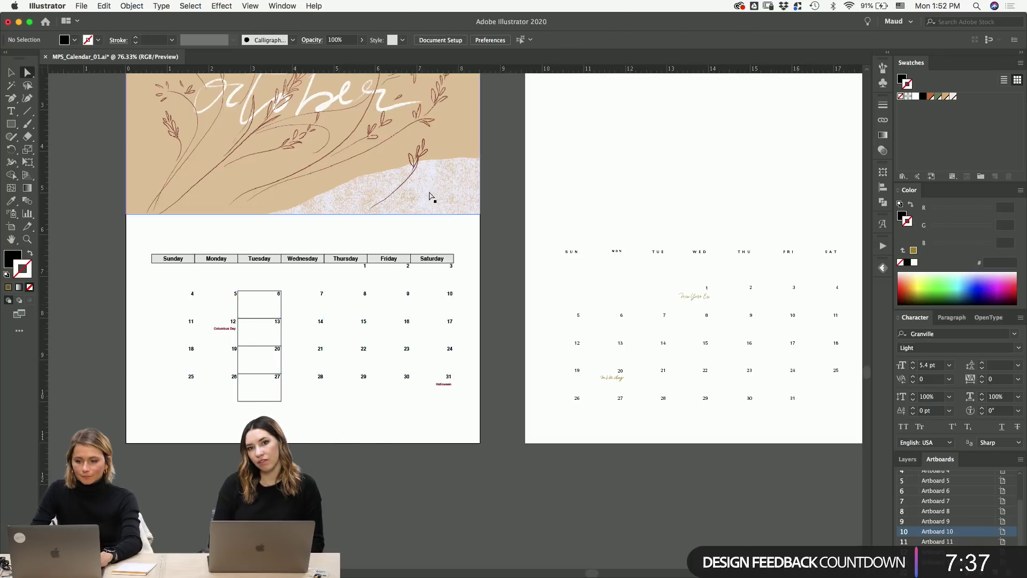
pyautogui.press('Delete')
# - Apply the type style of January's number 5 to the October dates from 4 onward with the Eyedropper tool
pyautogui.moveTo(178, 289); pyautogui.dragTo(452, 416)
pyautogui.press('z')
pyautogui.click(615, 320)
pyautogui.press('i')
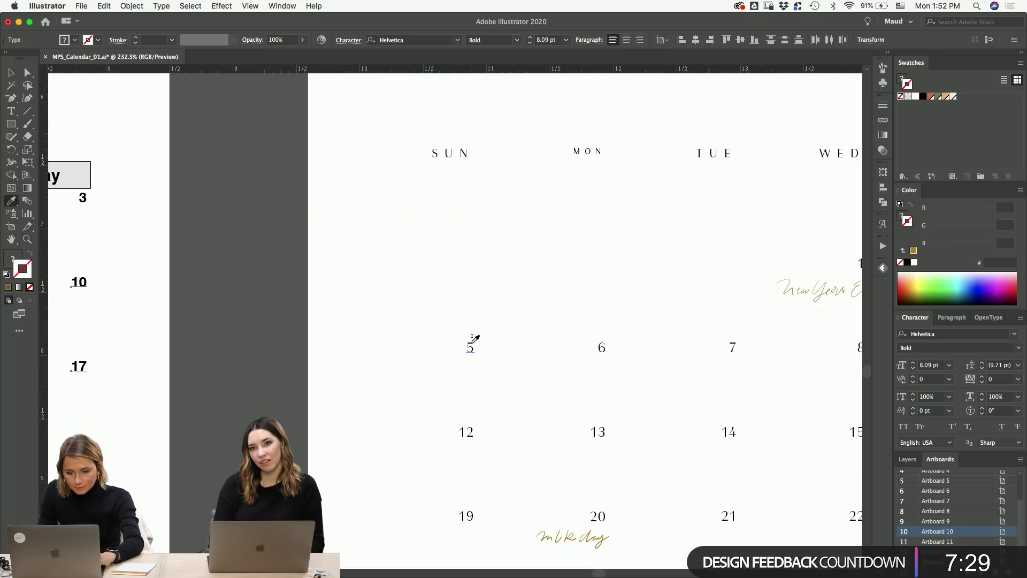
pyautogui.click(470, 342)
pyautogui.press('v')
pyautogui.press('super+shift+a')
pyautogui.press('super+1')
pyautogui.press('super+alt+0')
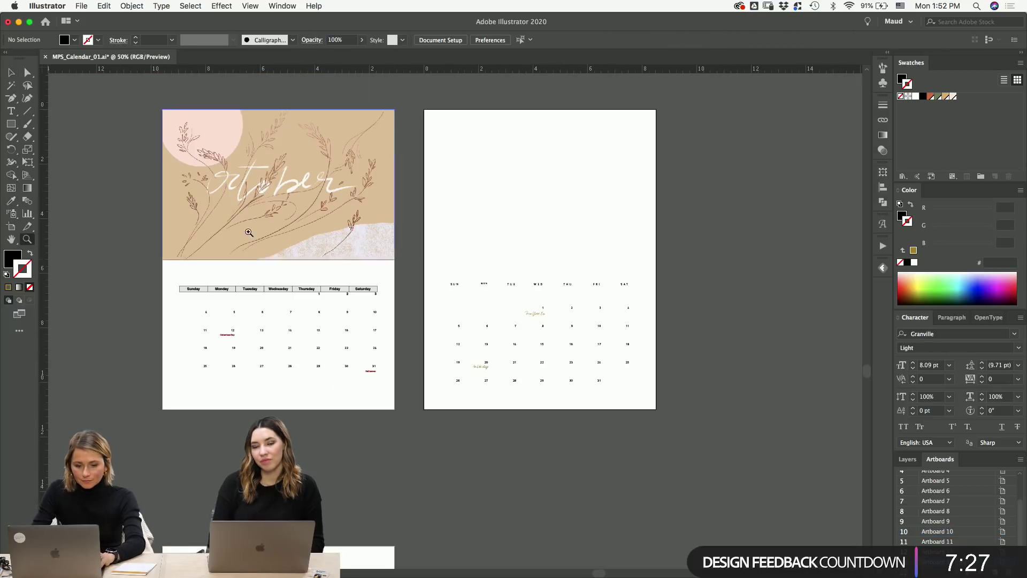
# - Remove the grey boxes behind the October weekday names, keeping the text
pyautogui.moveTo(160, 252); pyautogui.dragTo(496, 406)
pyautogui.press('a')
pyautogui.click(216, 160)
pyautogui.moveTo(215, 161); pyautogui.dragTo(280, 157)
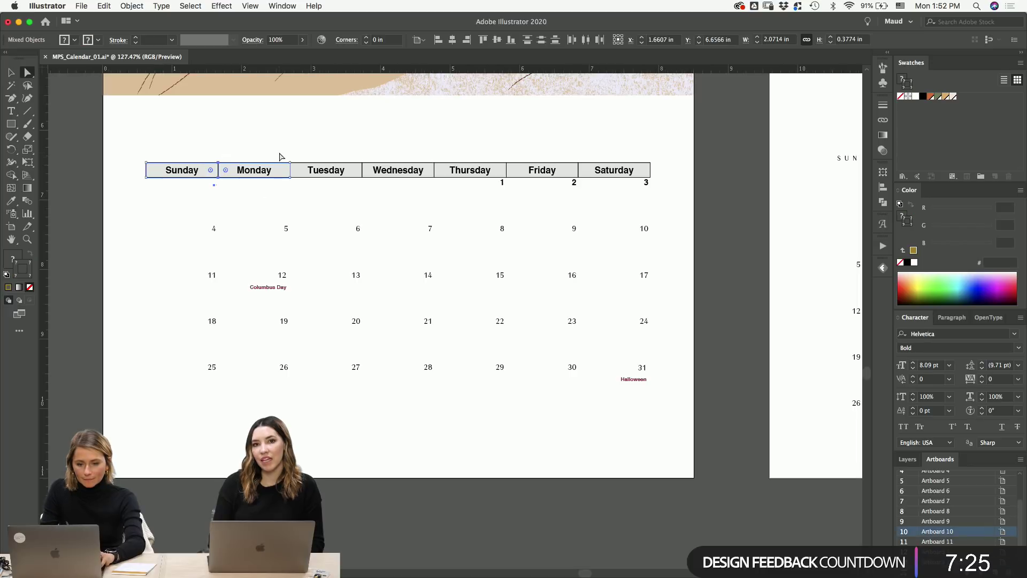
pyautogui.moveTo(296, 195); pyautogui.dragTo(373, 199)
pyautogui.moveTo(431, 151); pyautogui.dragTo(520, 171)
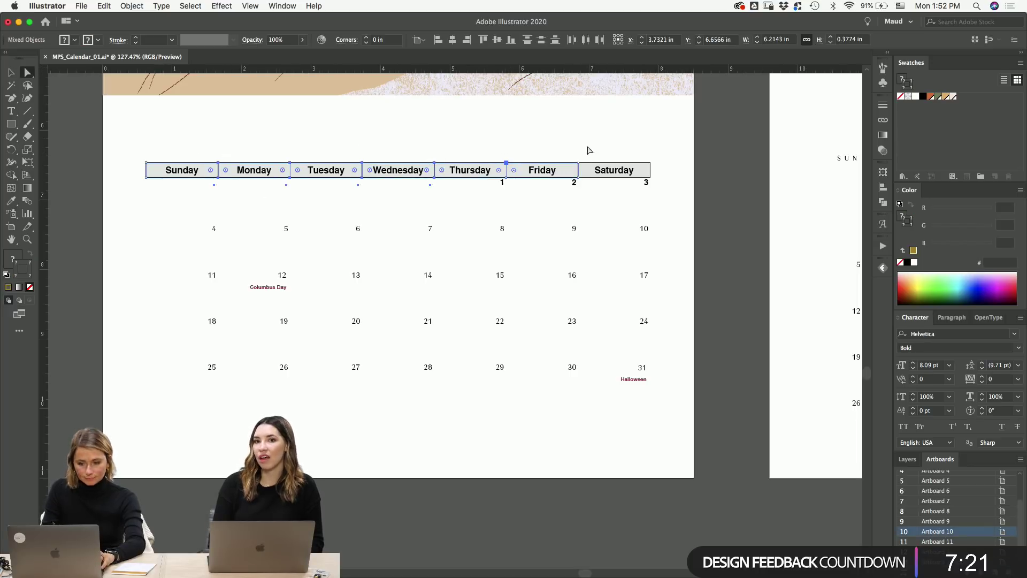
pyautogui.moveTo(585, 173); pyautogui.dragTo(608, 145)
pyautogui.press('v')
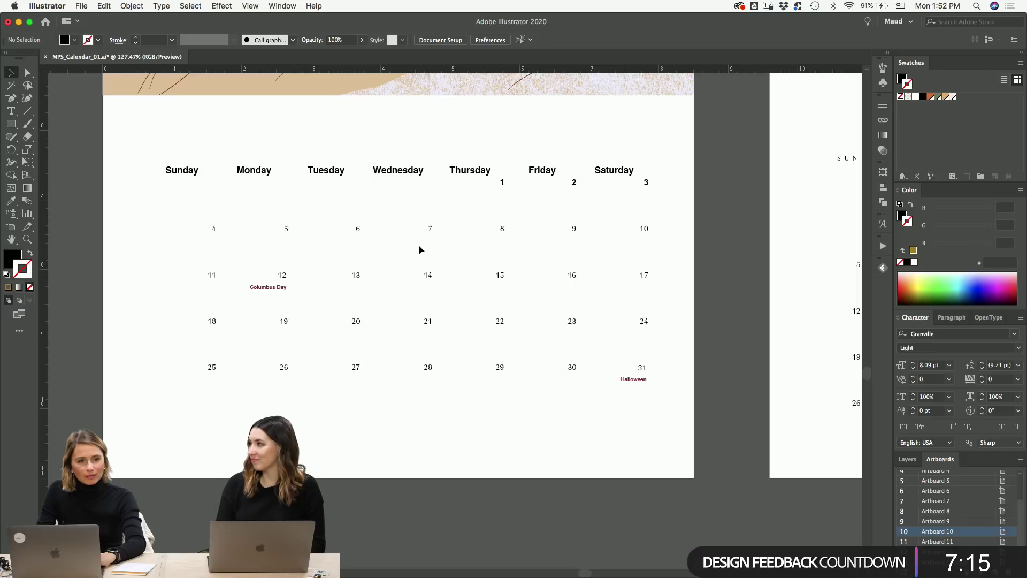
# - Match October dates 1, 2 and 3 to the restyled number 7 with the Eyedropper tool
pyautogui.moveTo(419, 240); pyautogui.dragTo(354, 279)
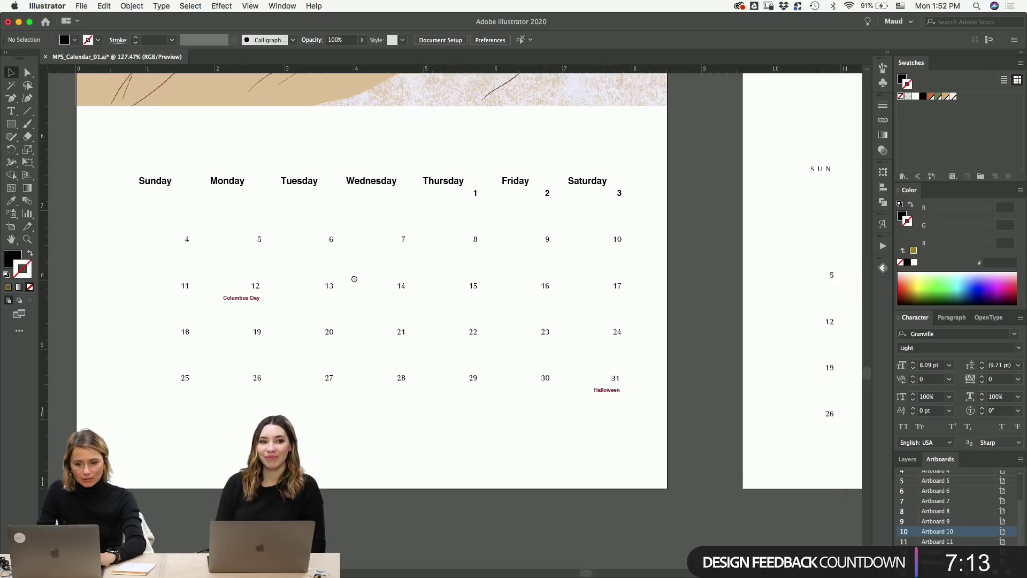
pyautogui.press('super+minus')
pyautogui.press('super+minus')
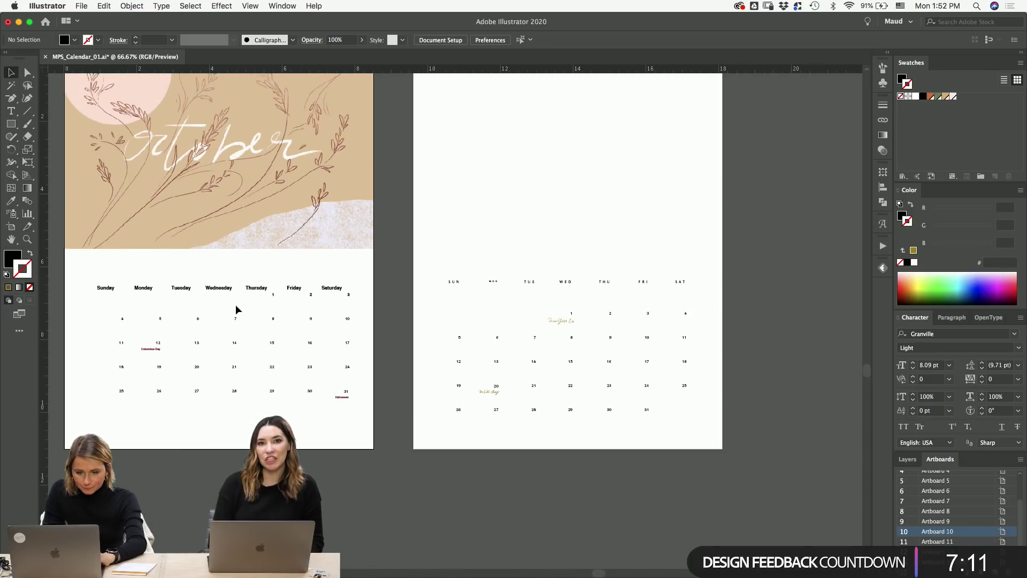
pyautogui.press('z')
pyautogui.moveTo(249, 296); pyautogui.dragTo(369, 329)
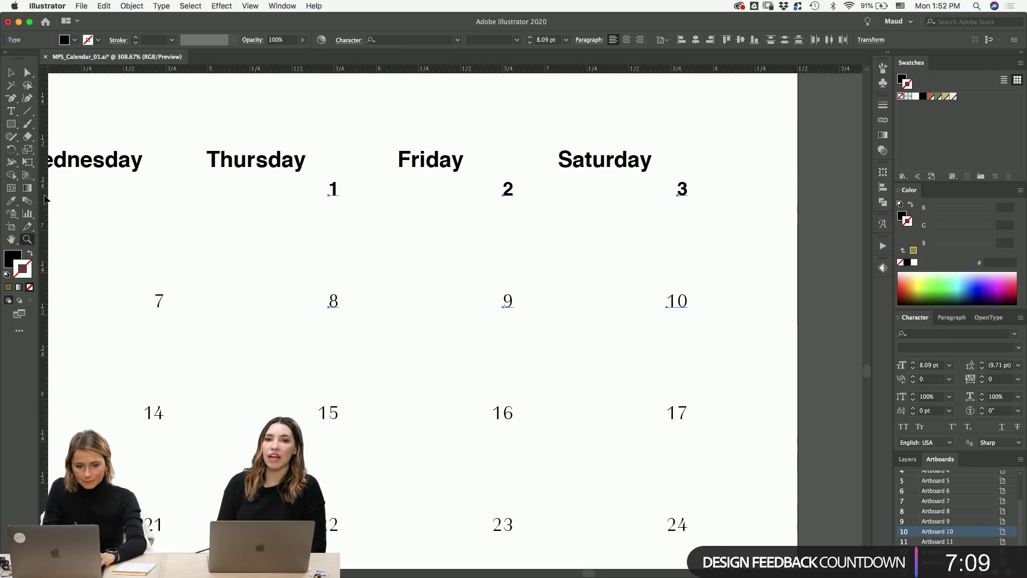
pyautogui.click(11, 200)
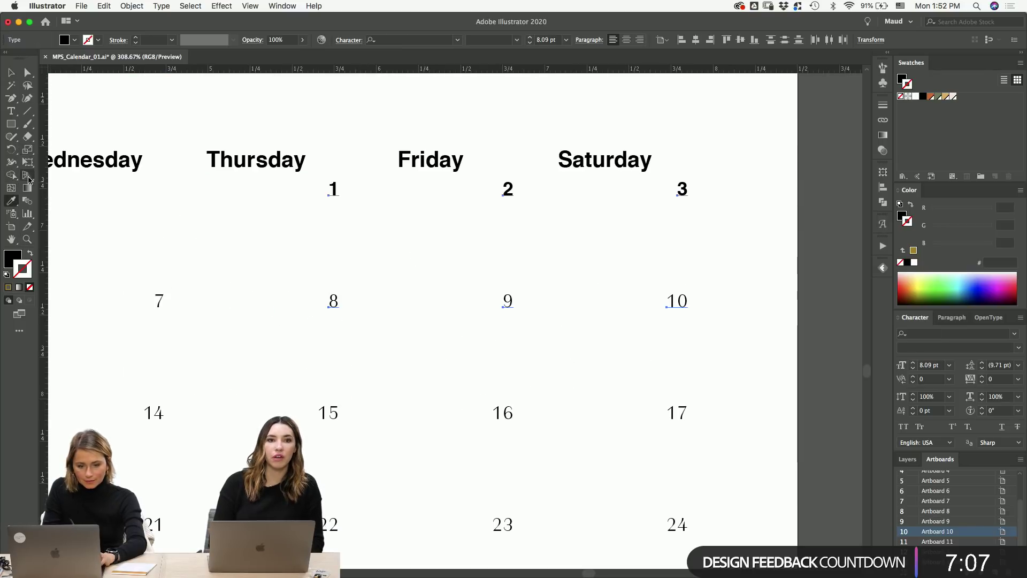
pyautogui.click(167, 298)
pyautogui.press('v')
pyautogui.click(221, 221)
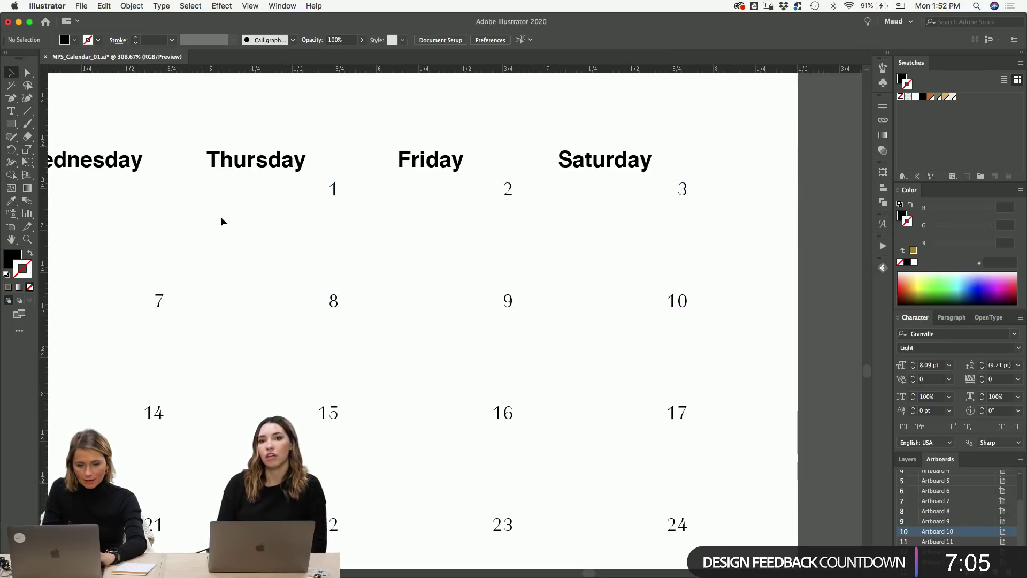
# - Bottom-align the October weekday names with the SUN heading on the neighbouring artboard
pyautogui.press('super+minus')
pyautogui.press('super+minus')
pyautogui.press('super+minus')
pyautogui.press('super+minus')
pyautogui.press('super+minus')
pyautogui.moveTo(470, 260); pyautogui.dragTo(452, 249)
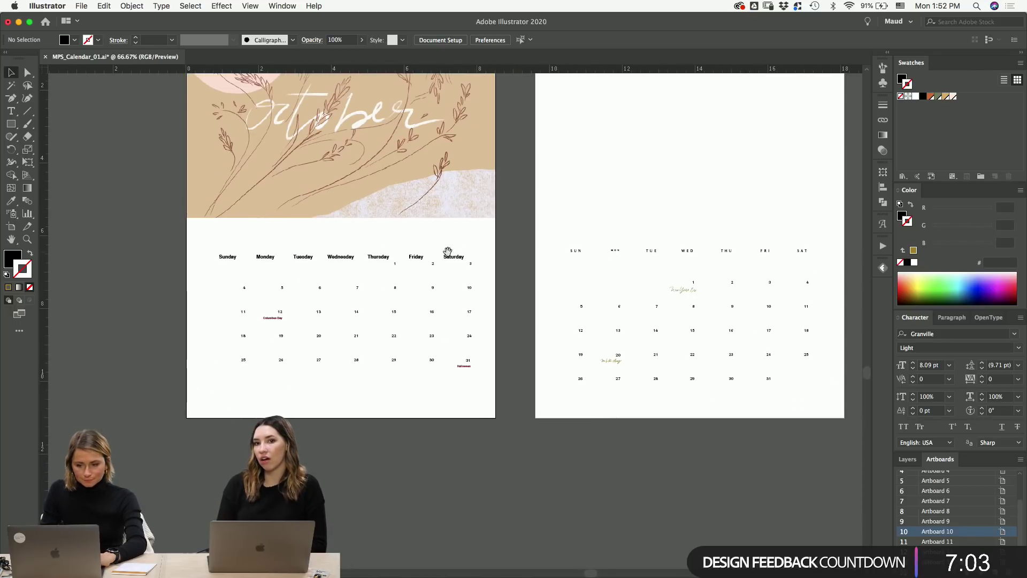
pyautogui.moveTo(223, 273); pyautogui.dragTo(502, 265)
pyautogui.click(571, 252)
pyautogui.keyDown('shift'); pyautogui.click(576, 253); pyautogui.keyUp('shift')
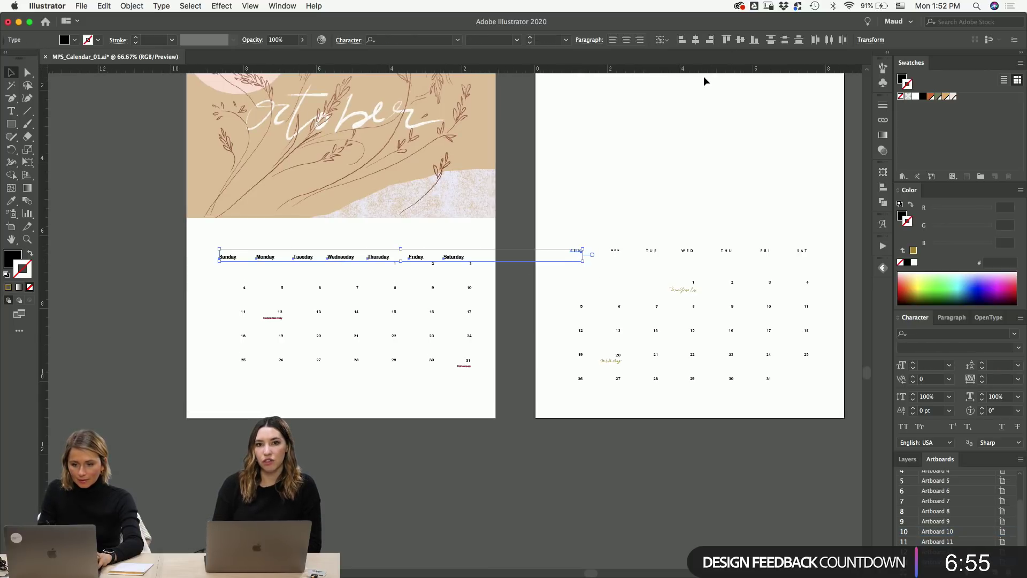
pyautogui.click(754, 40)
pyautogui.click(661, 175)
# - Apply the type style of January's SUN heading to all October weekday names with the Eyedropper tool
pyautogui.moveTo(198, 240); pyautogui.dragTo(476, 256)
pyautogui.scroll(5, 556, 251)
pyautogui.press('i')
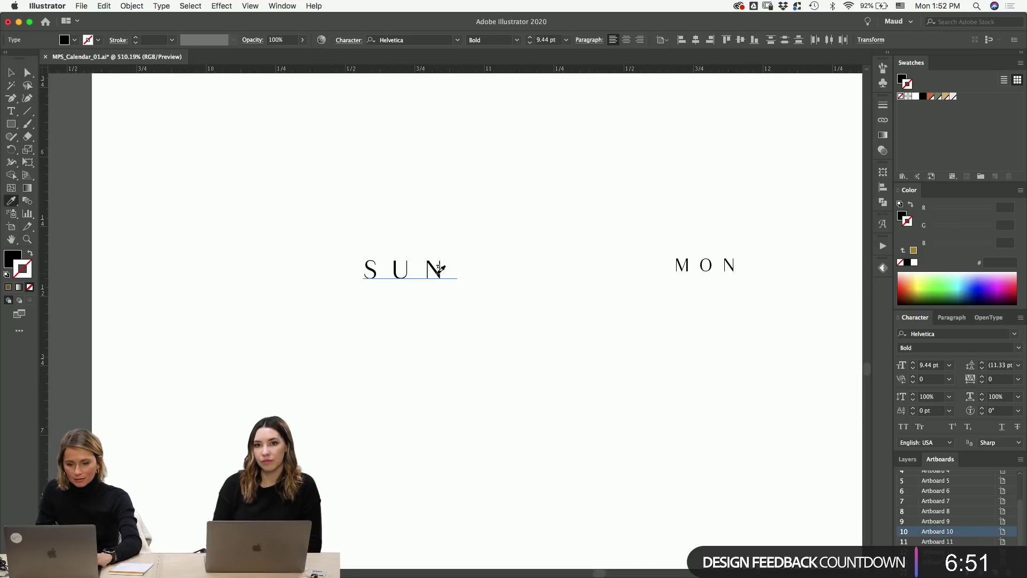
pyautogui.click(438, 269)
pyautogui.scroll(-5, 530, 145)
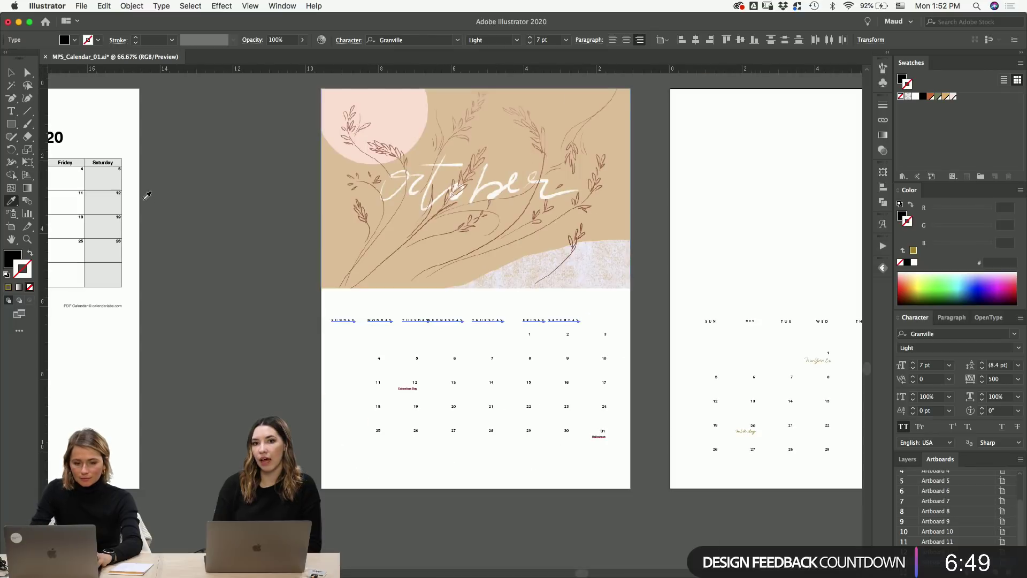
pyautogui.press('v')
pyautogui.click(276, 298)
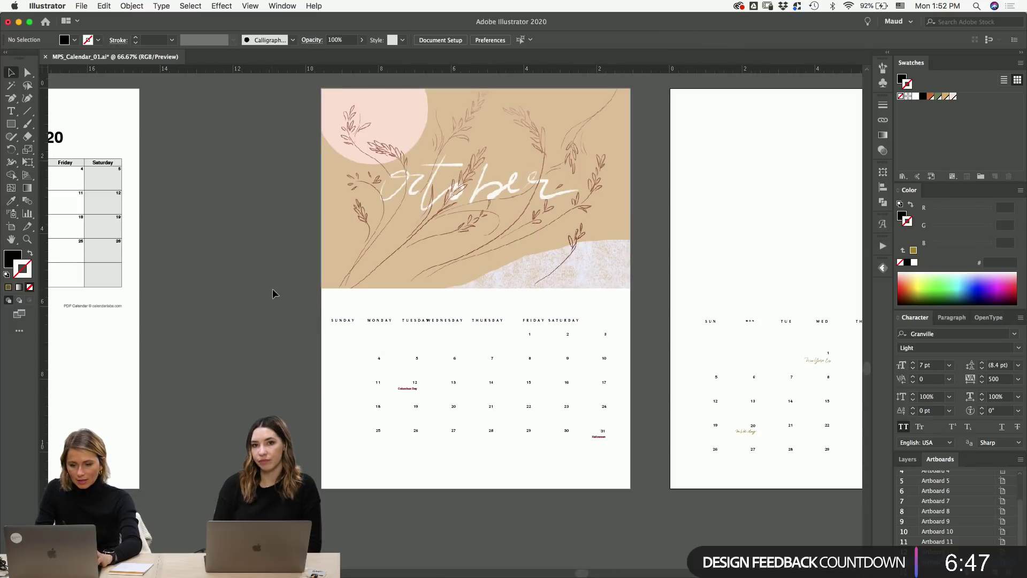
# - Replace the October weekday names with an in-place copy of January's SUN to SAT headings
pyautogui.hscroll(5, 401, 280)
pyautogui.moveTo(542, 300); pyautogui.dragTo(818, 342)
pyautogui.moveTo(160, 305); pyautogui.dragTo(493, 332)
pyautogui.press('Delete')
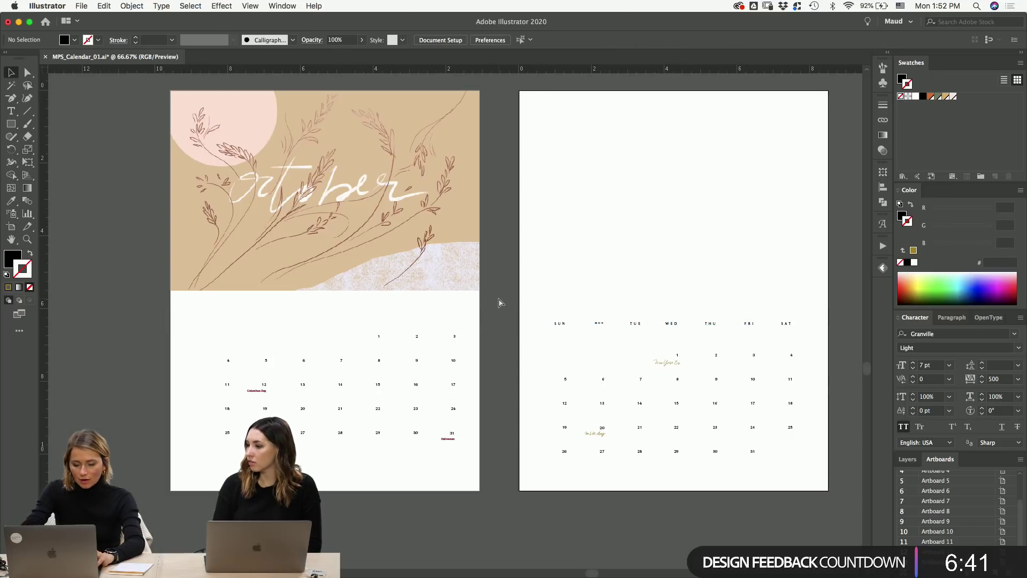
pyautogui.press('shift+super+p')
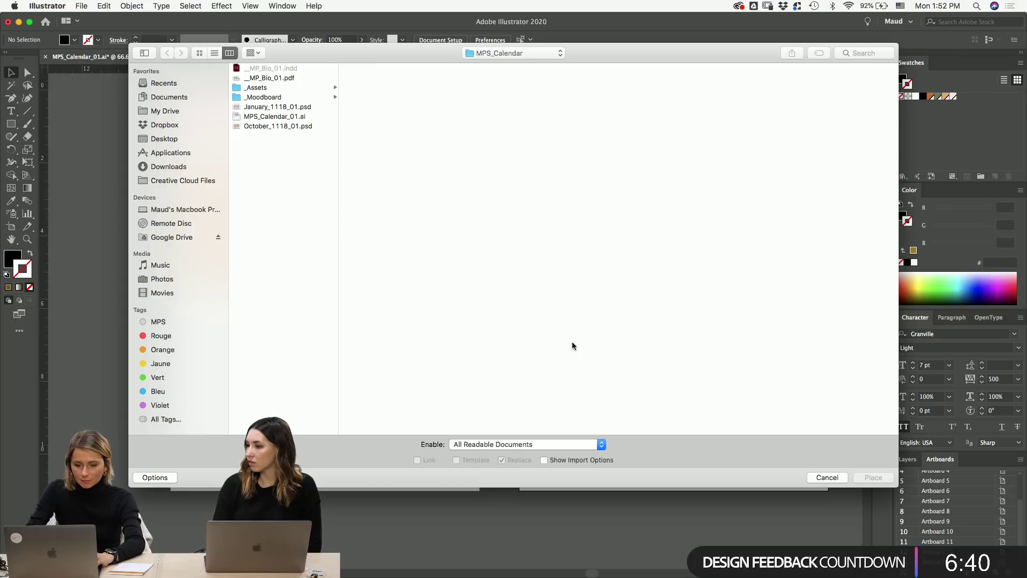
pyautogui.click(827, 477)
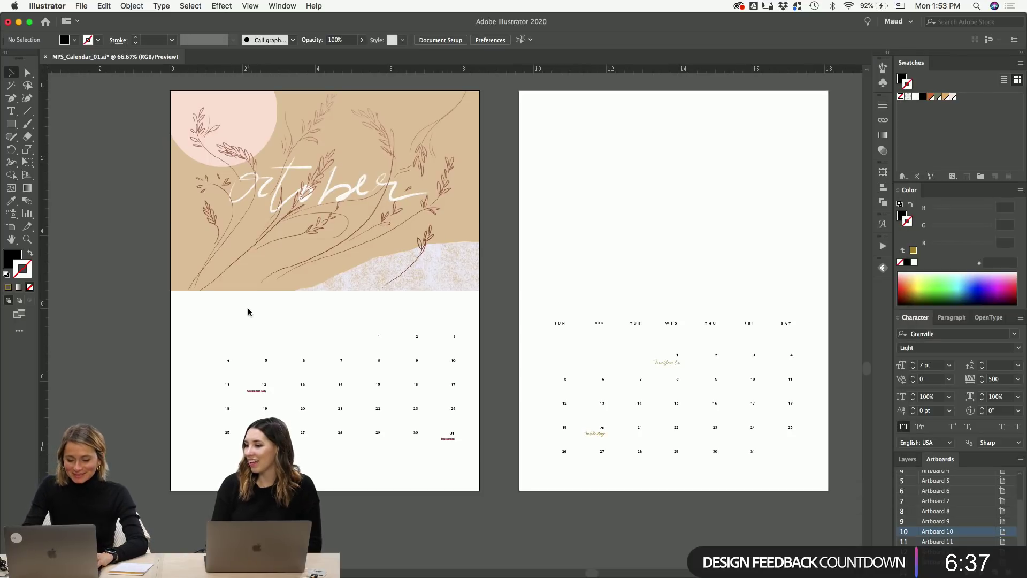
pyautogui.press('super+z')
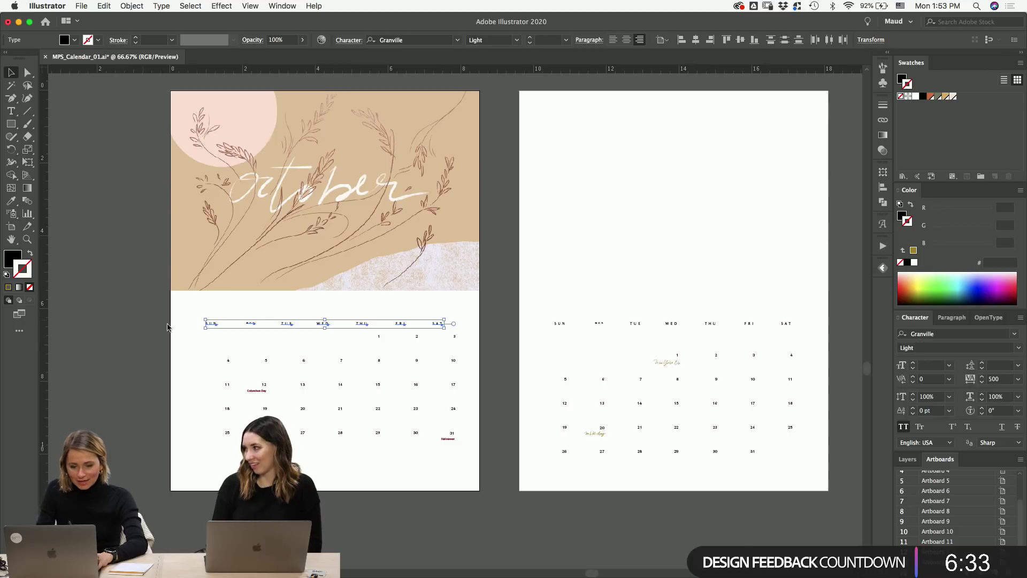
pyautogui.click(528, 315)
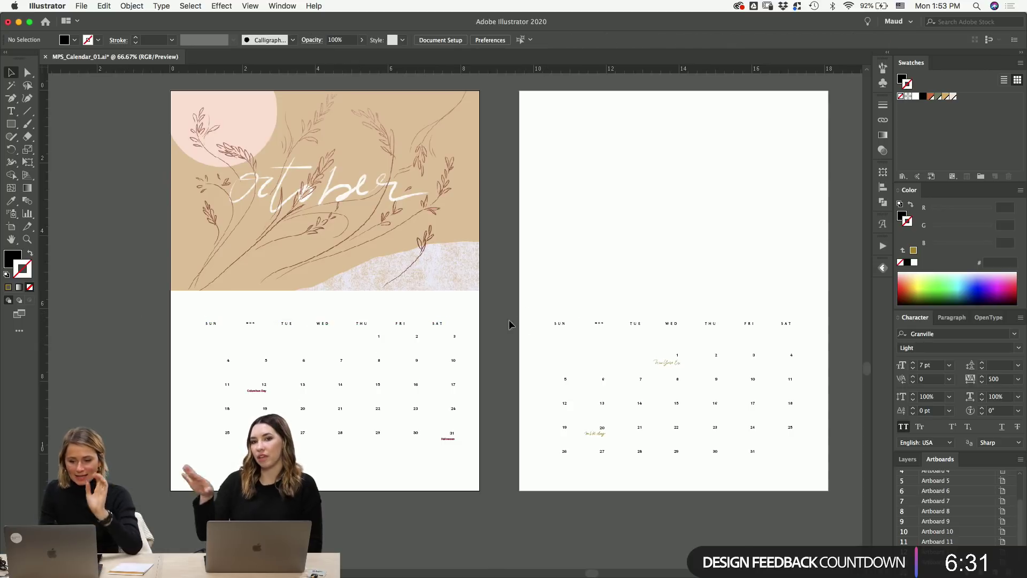
# - Paste a copy of January's dates and handwritten holiday notes in place on the October page
pyautogui.moveTo(197, 337); pyautogui.dragTo(480, 474)
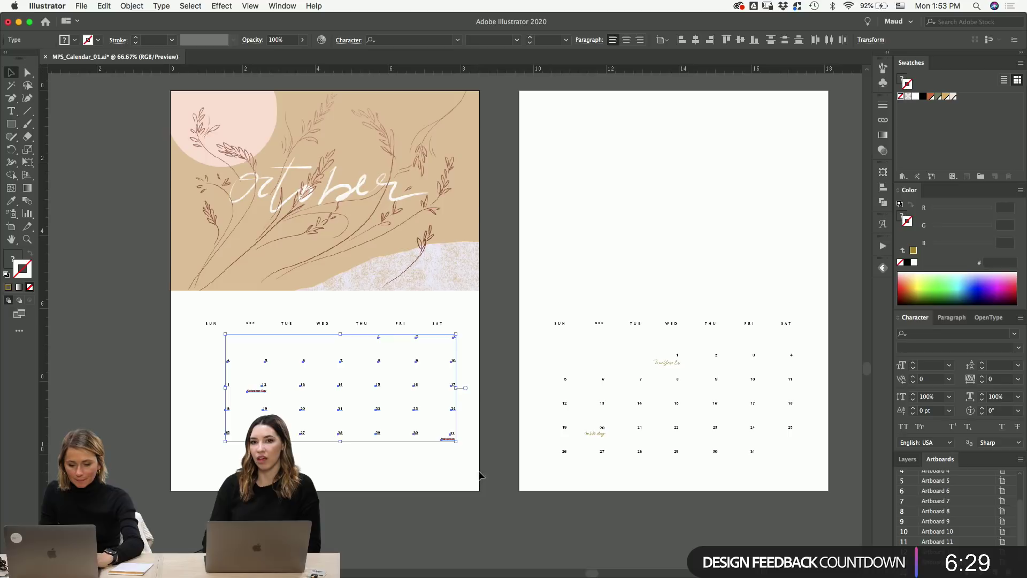
pyautogui.click(563, 345)
pyautogui.hscroll(2, 561, 343)
pyautogui.click(561, 348)
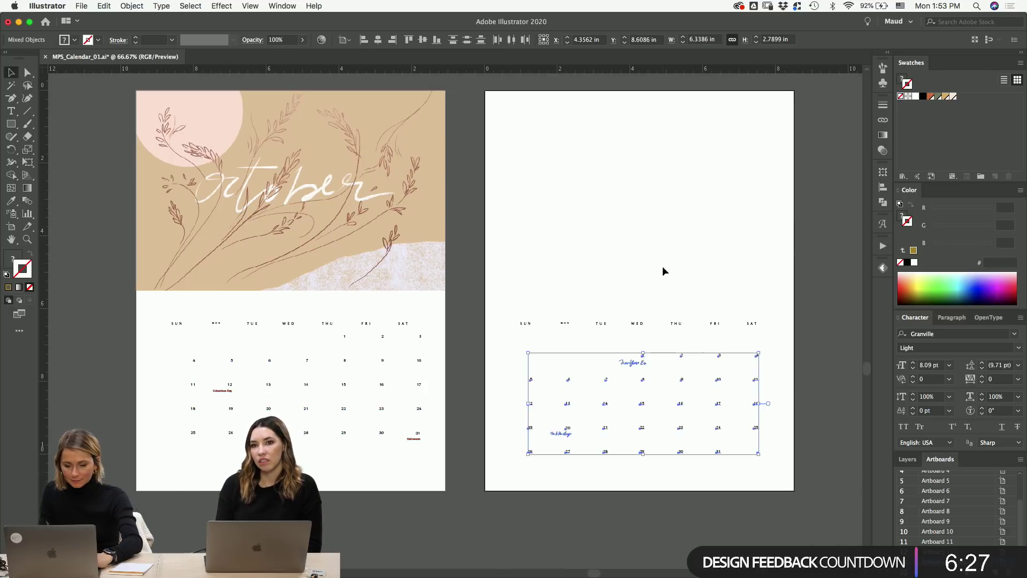
pyautogui.press('super+c')
pyautogui.click(367, 313)
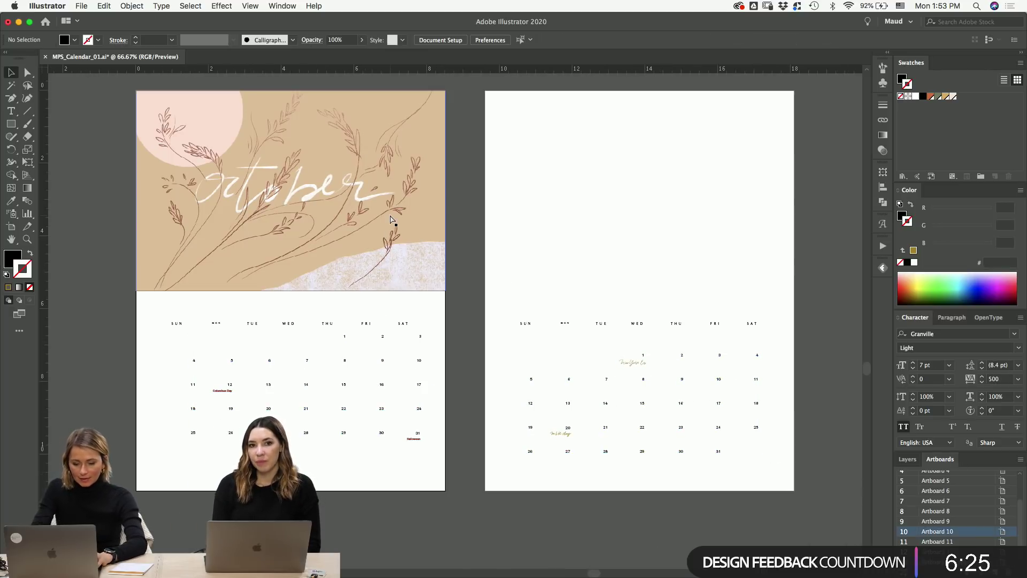
pyautogui.press('super+shift+v')
# - Set the overlaid January dates to 41% opacity and compare their positions with the October dates
pyautogui.moveTo(581, 276); pyautogui.dragTo(712, 191)
pyautogui.keyDown('super'); pyautogui.click(403, 331); pyautogui.keyUp('super')
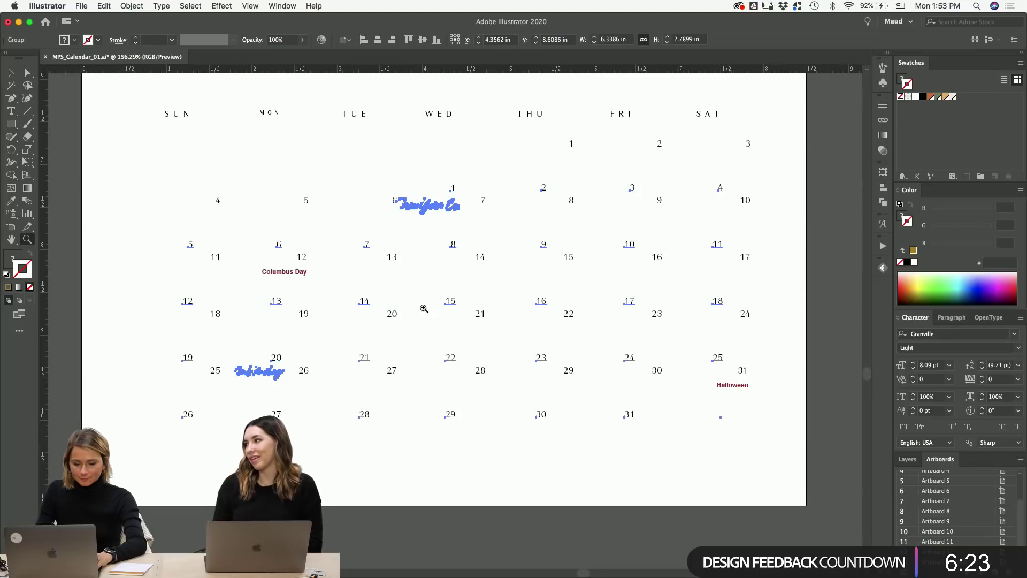
pyautogui.click(306, 39)
pyautogui.moveTo(303, 53); pyautogui.dragTo(277, 53)
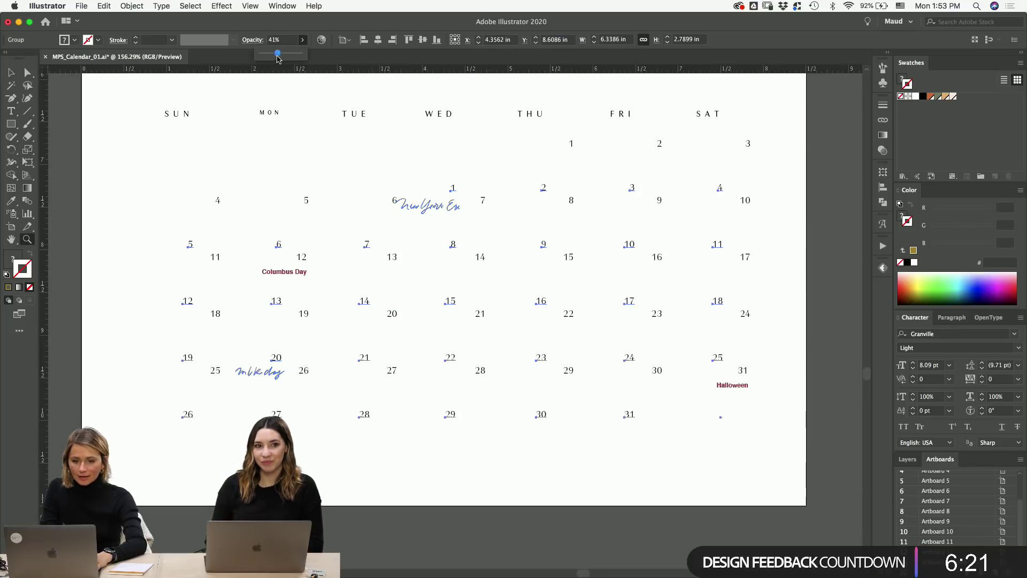
pyautogui.click(173, 182)
pyautogui.click(174, 182)
pyautogui.moveTo(146, 169); pyautogui.dragTo(751, 487)
pyautogui.moveTo(584, 394); pyautogui.dragTo(193, 237)
pyautogui.press('super+minus')
pyautogui.press('super+minus')
pyautogui.moveTo(147, 203); pyautogui.dragTo(713, 275)
pyautogui.press('v')
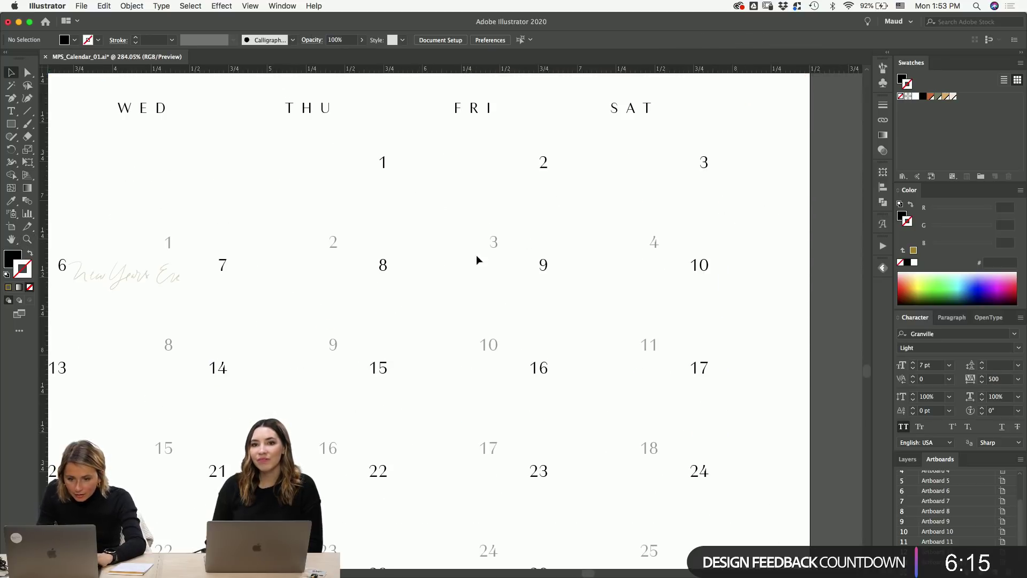
pyautogui.press('super+1')
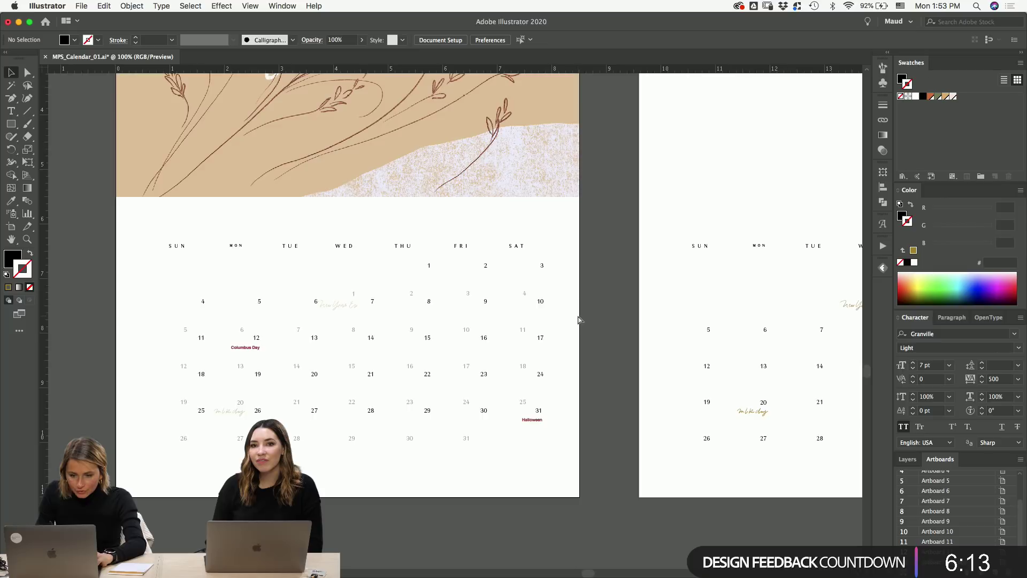
# - Undo the overlay's opacity change and group the October dates with their Columbus Day and Halloween labels
pyautogui.press('super+a')
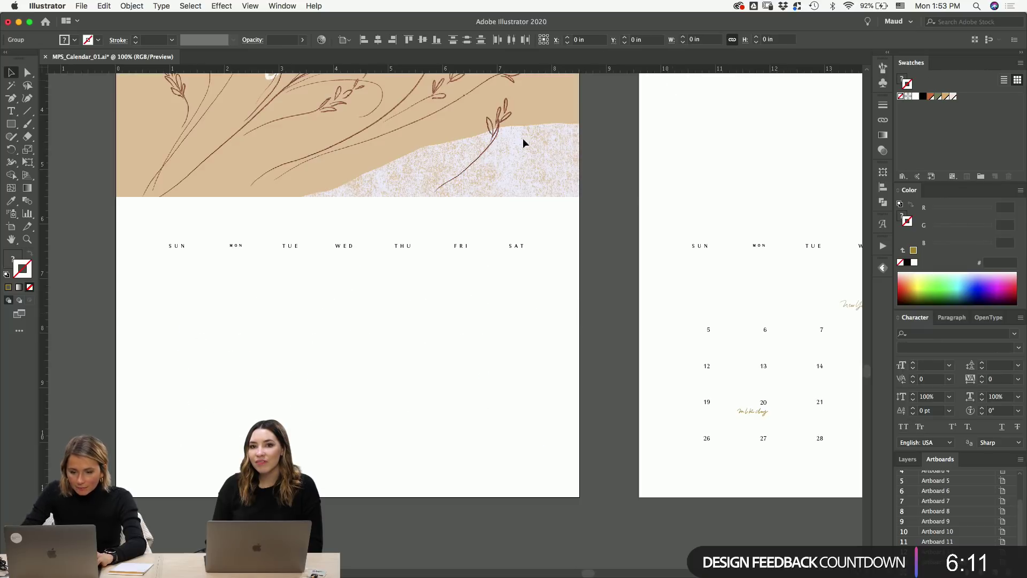
pyautogui.click(600, 274)
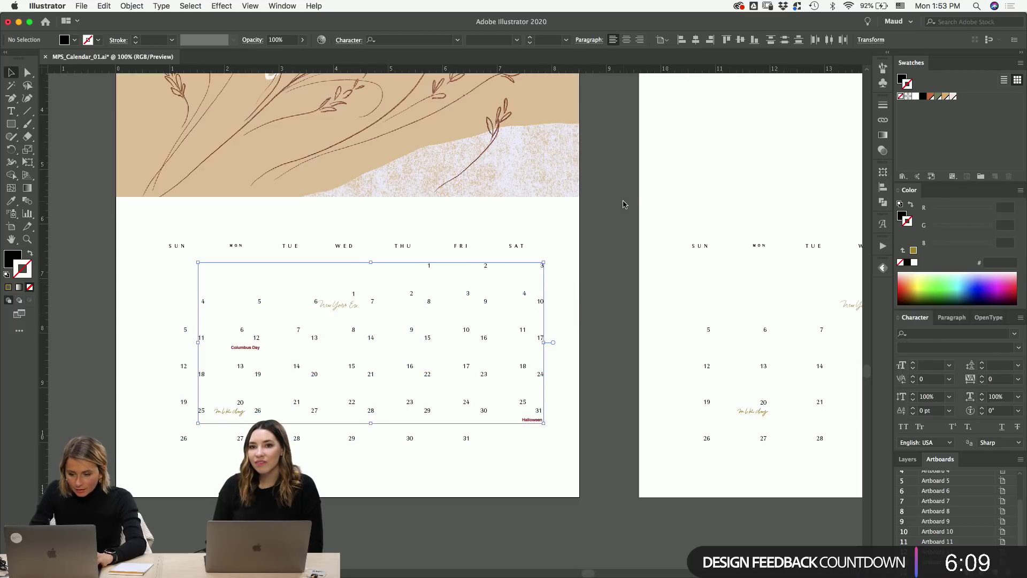
pyautogui.scroll(5, 231, 341)
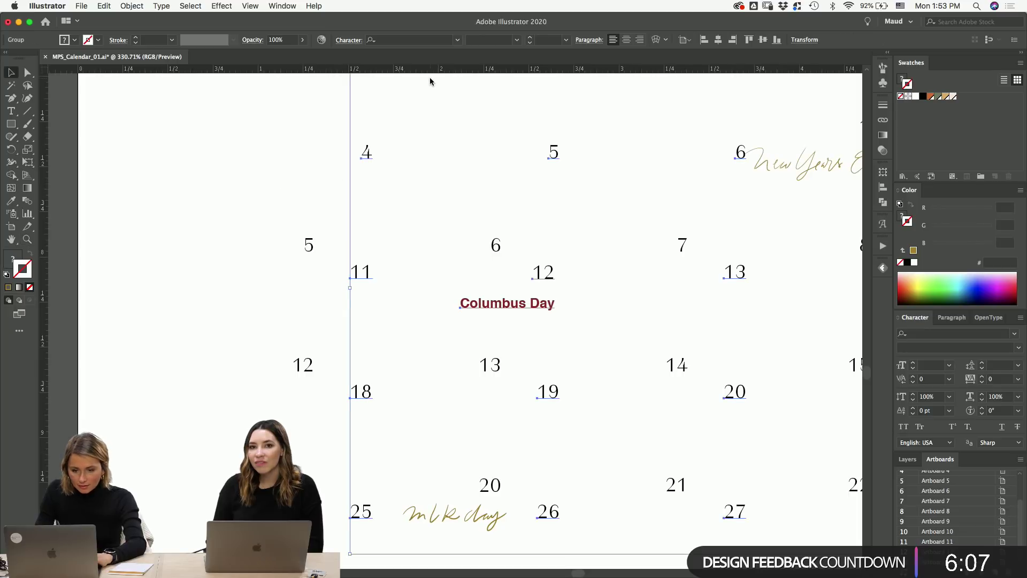
pyautogui.press('super+minus')
pyautogui.press('super+minus')
pyautogui.press('super+minus')
pyautogui.press('super+minus')
pyautogui.press('super+minus')
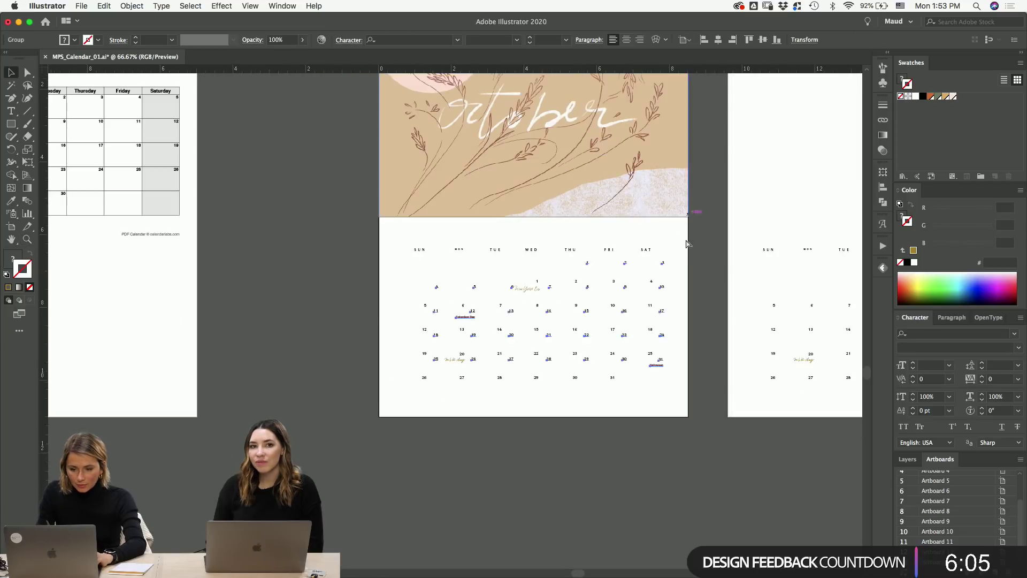
# - Delete the overlaid January dates from the October page, keeping the October date group
pyautogui.click(680, 270)
pyautogui.press('Delete')
pyautogui.press('super+z')
pyautogui.click(392, 276)
pyautogui.moveTo(421, 261); pyautogui.dragTo(681, 417)
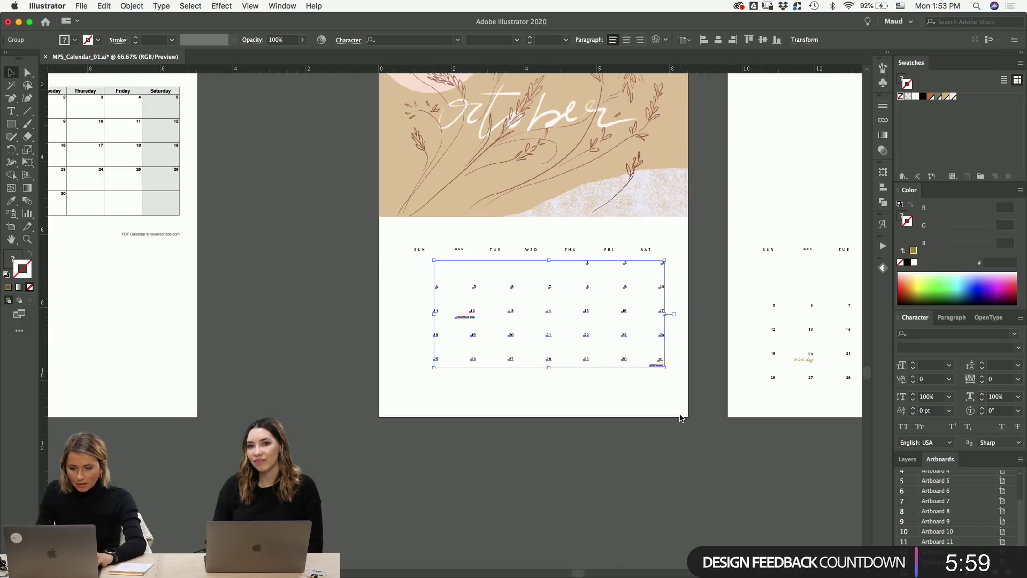
pyautogui.hscroll(5, 708, 275)
pyautogui.click(599, 291)
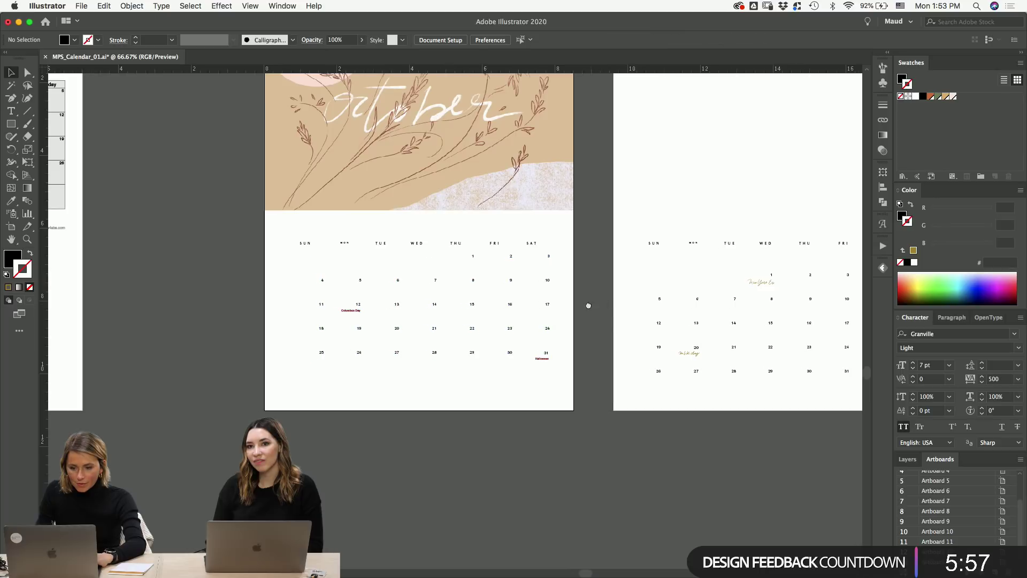
# - Ungroup the January dates and select only the numbers, leaving out the handwritten holiday notes
pyautogui.hscroll(3, 598, 300)
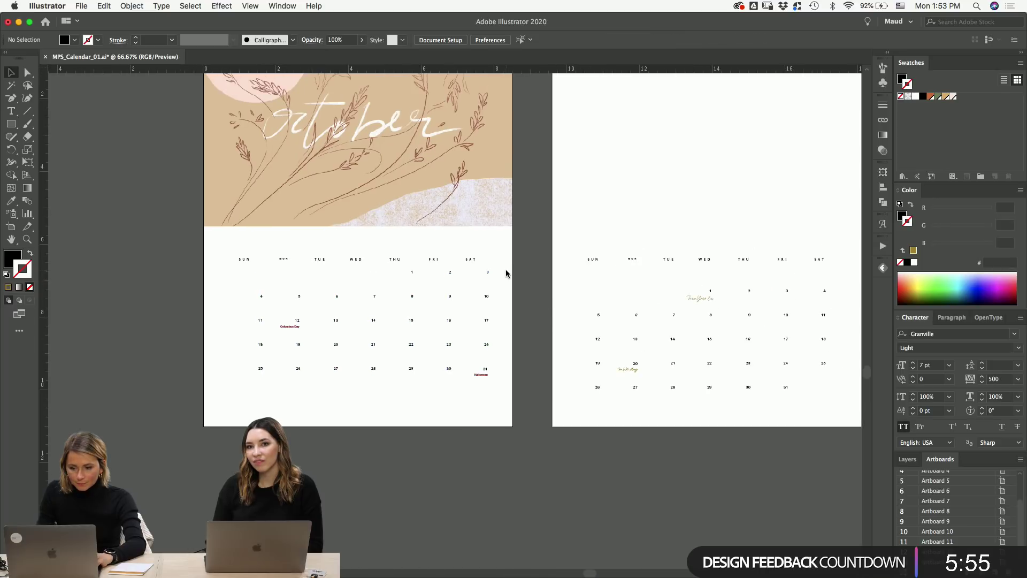
pyautogui.moveTo(570, 278); pyautogui.dragTo(850, 447)
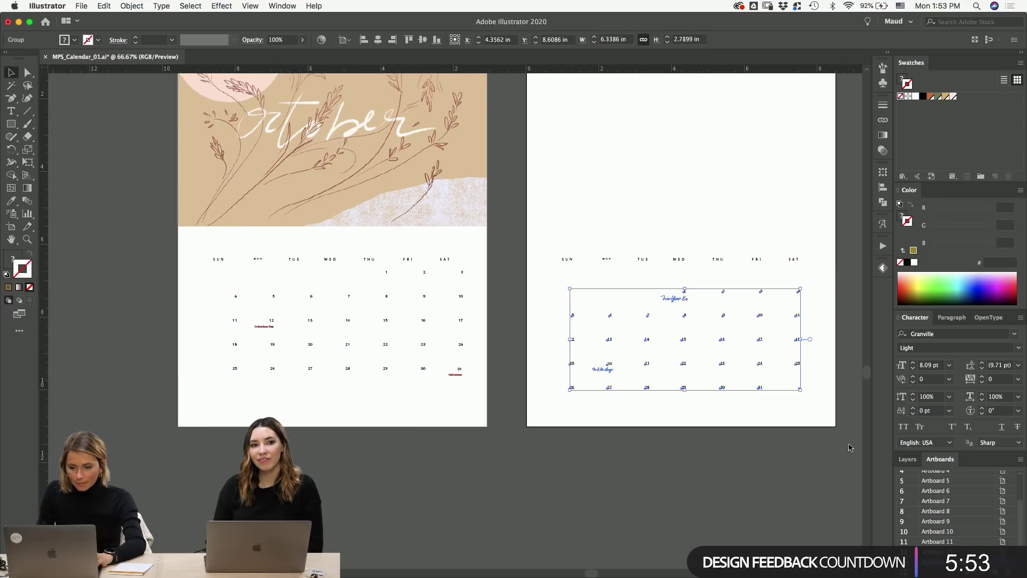
pyautogui.moveTo(675, 301); pyautogui.dragTo(602, 367)
pyautogui.moveTo(553, 231); pyautogui.dragTo(747, 371)
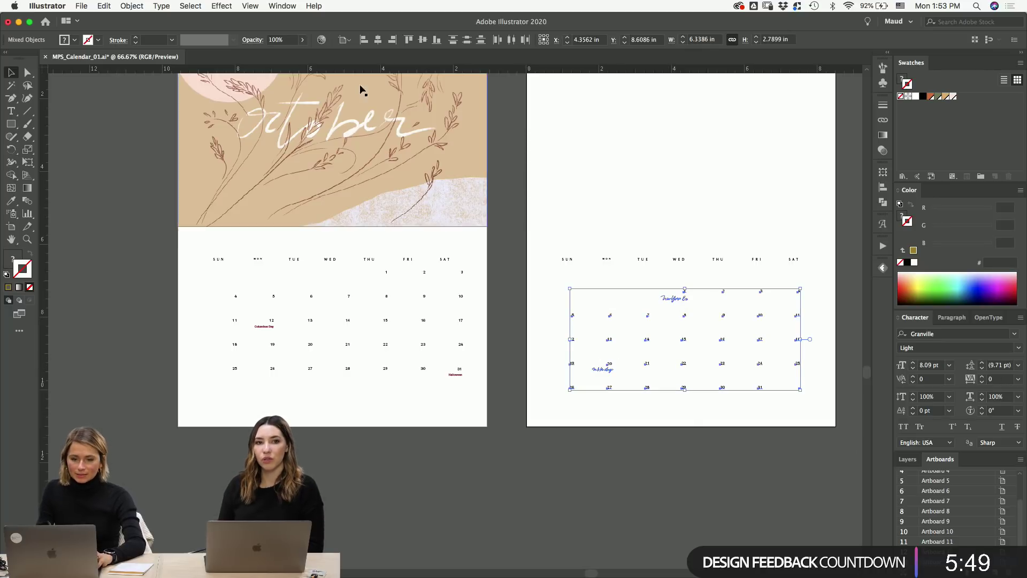
pyautogui.click(670, 301)
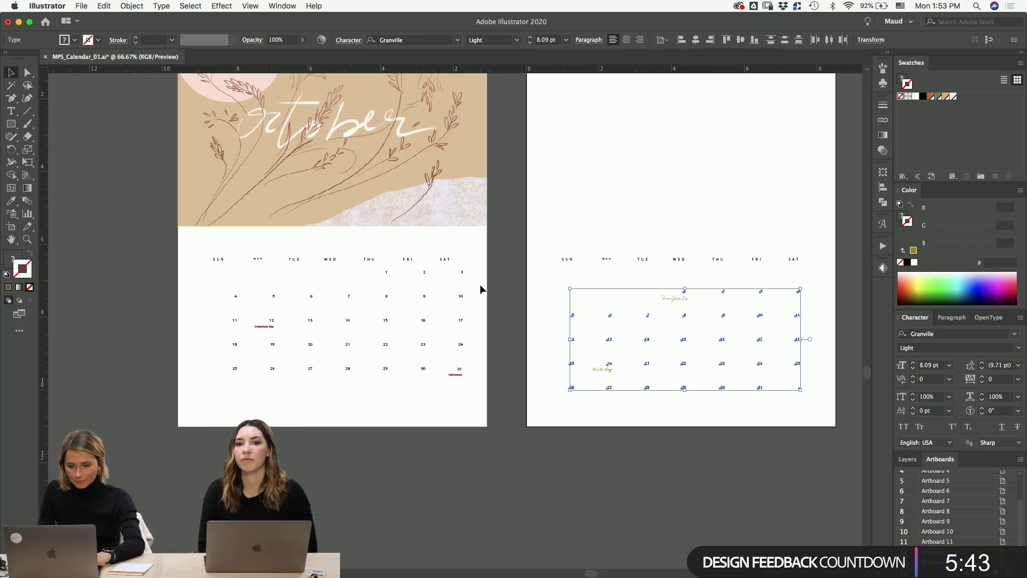
pyautogui.click(486, 303)
# - Place a vertical guide on the January artboard at the right edge of the SAT heading
pyautogui.moveTo(804, 260); pyautogui.dragTo(746, 378)
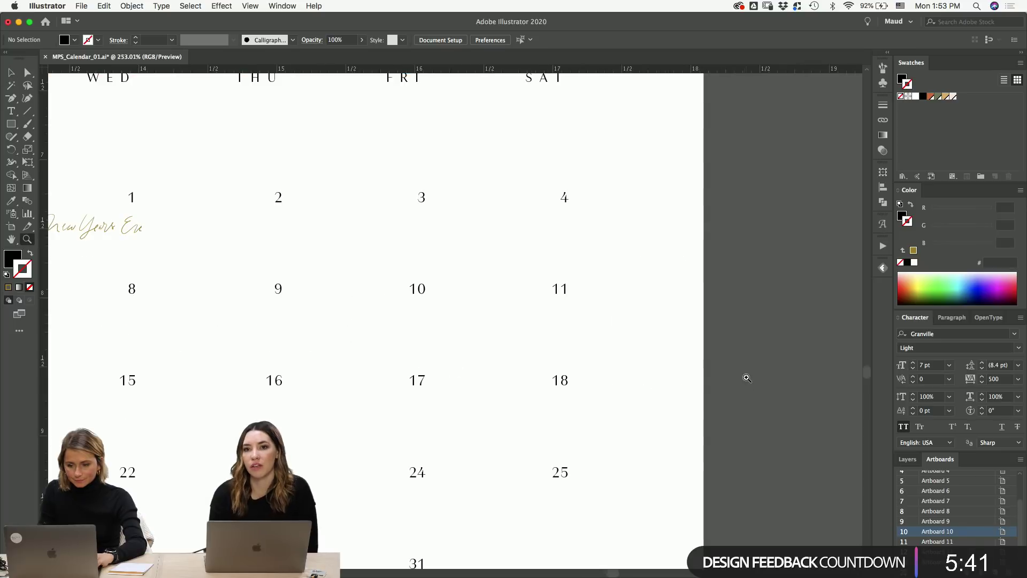
pyautogui.hscroll(1, 745, 378)
pyautogui.click(614, 244)
pyautogui.press('v')
pyautogui.hscroll(-5, 449, 203)
pyautogui.scroll(2, 448, 203)
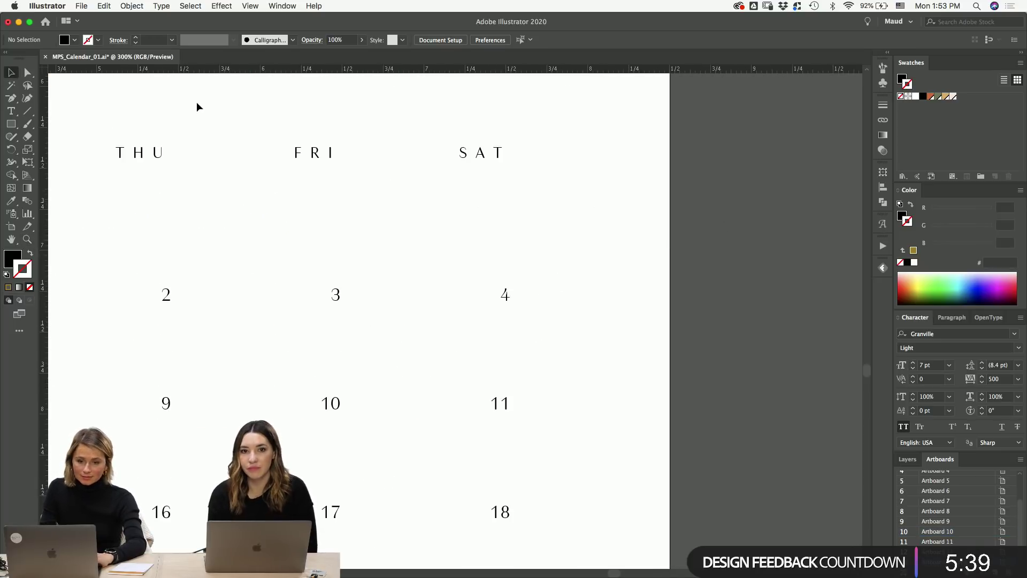
pyautogui.hotkey('shift', 'o')
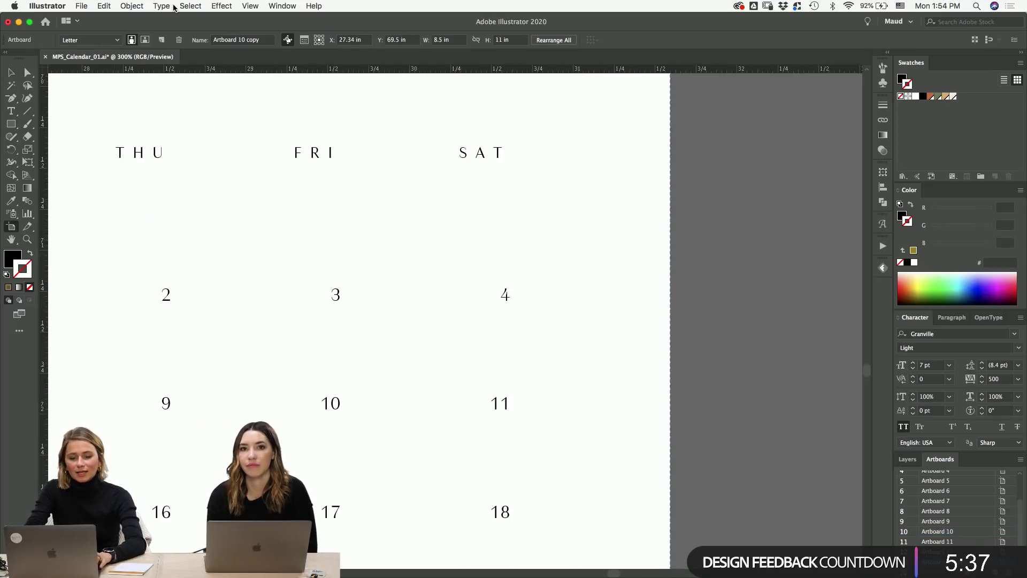
pyautogui.moveTo(497, 232); pyautogui.dragTo(506, 299)
pyautogui.press('v')
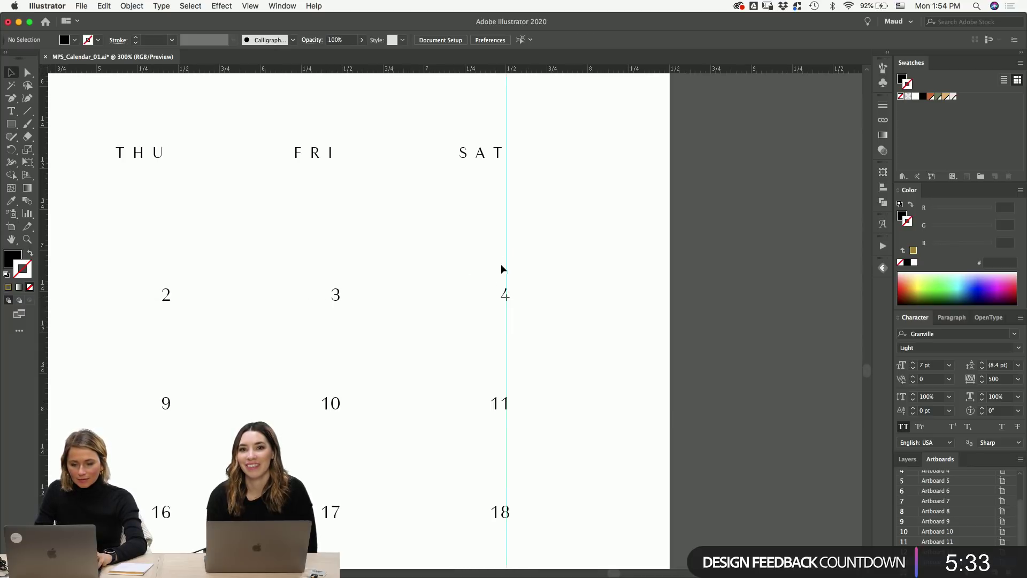
# - Duplicate the vertical guide to the right edges of January's FRI, THU and WED date columns
pyautogui.moveTo(506, 249); pyautogui.dragTo(169, 278)
pyautogui.hscroll(-10, 202, 268)
pyautogui.moveTo(567, 247); pyautogui.dragTo(390, 257)
pyautogui.hscroll(-6, 403, 268)
pyautogui.scroll(2, 403, 267)
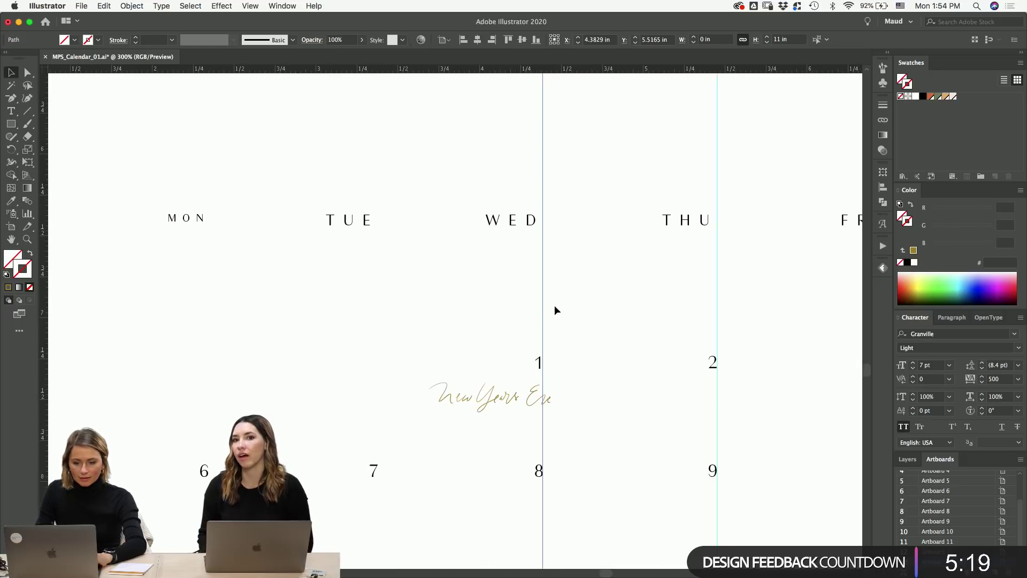
# - Duplicate the vertical guide to the right edges of January's TUE, MON and SUN columns
pyautogui.moveTo(546, 304); pyautogui.dragTo(371, 293)
pyautogui.hscroll(-5, 601, 335)
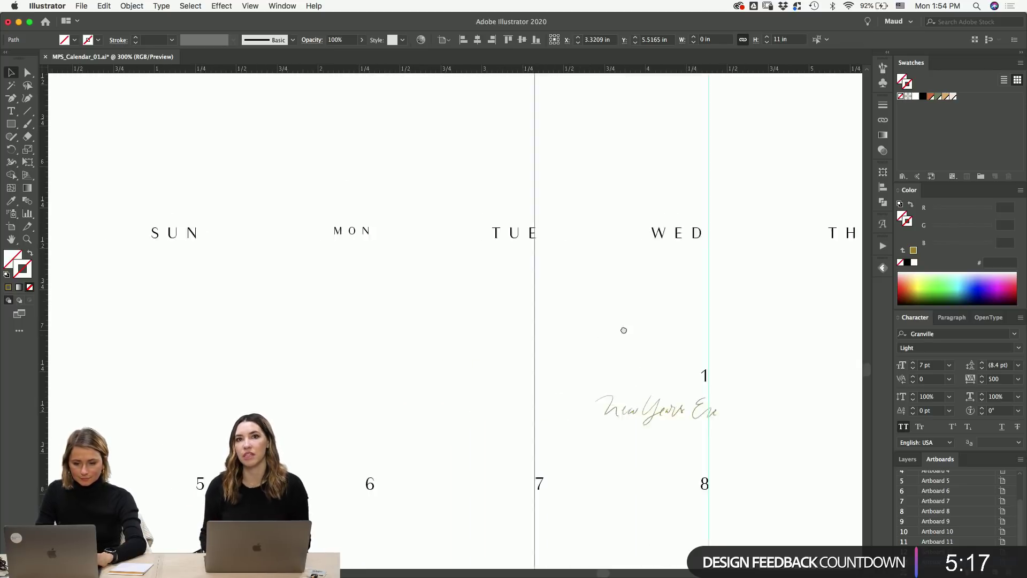
pyautogui.moveTo(580, 321); pyautogui.dragTo(416, 313)
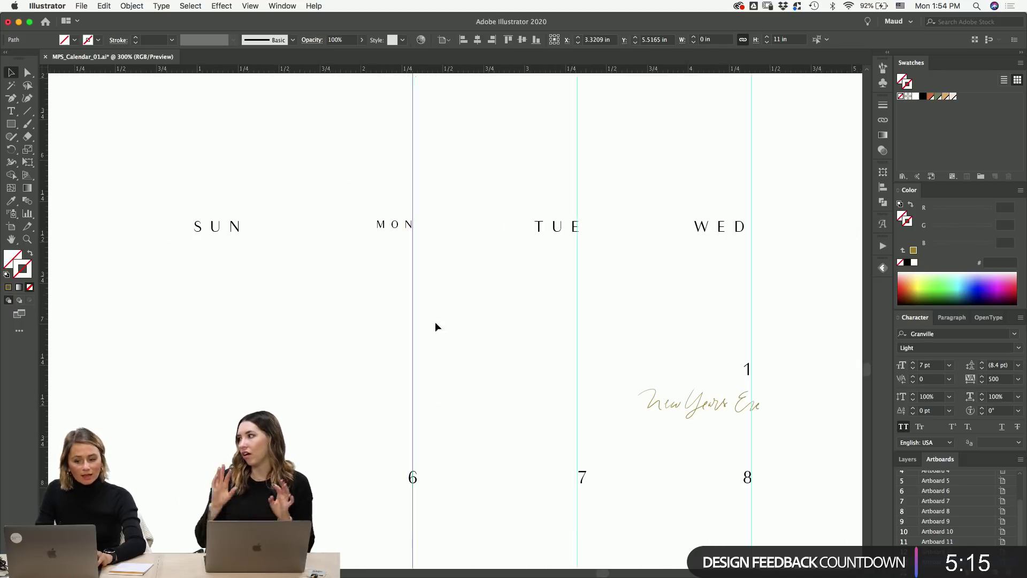
pyautogui.hscroll(-5, 436, 325)
pyautogui.scroll(1, 436, 325)
pyautogui.moveTo(578, 328); pyautogui.dragTo(426, 328)
pyautogui.press('super+1')
pyautogui.press('super+minus')
pyautogui.press('super+minus')
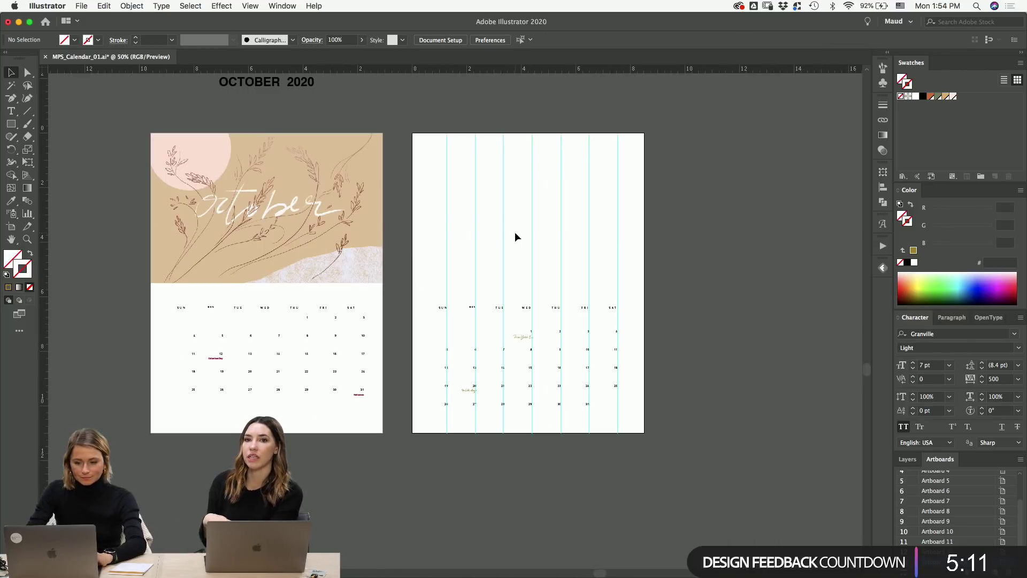
# - Try to distribute the seven column guides evenly across the January artboard
pyautogui.click(467, 285)
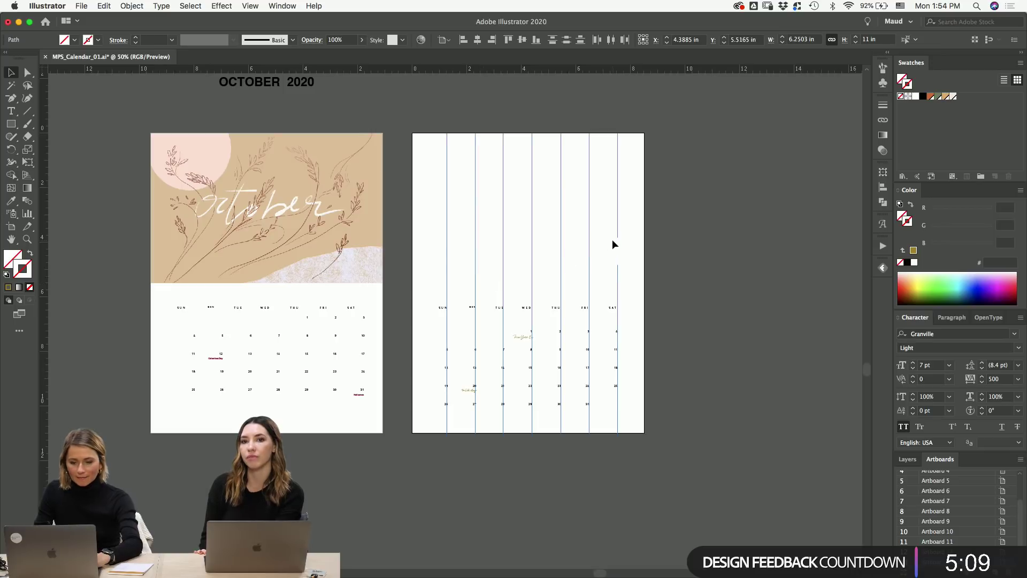
pyautogui.click(611, 41)
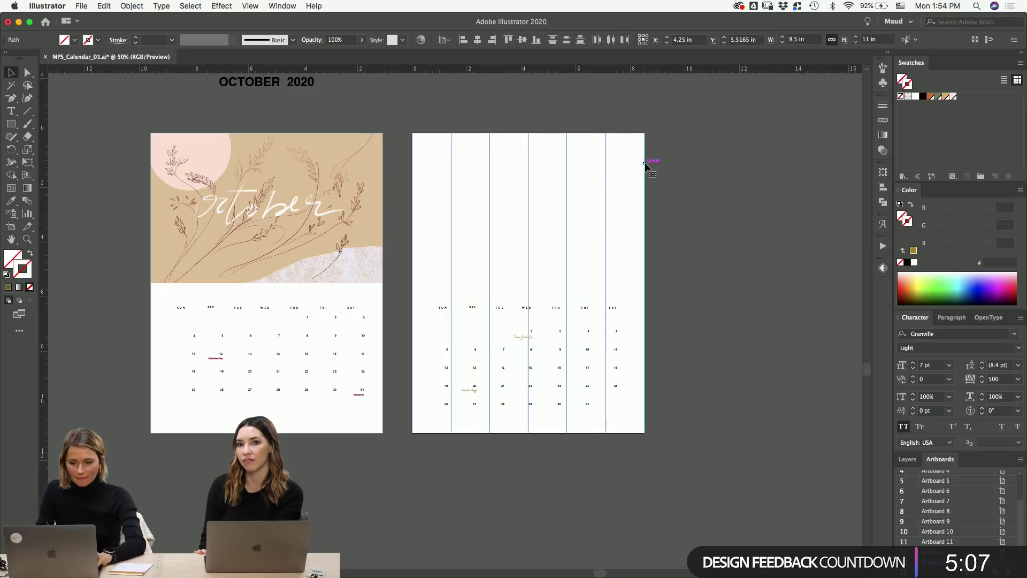
pyautogui.press('super+z')
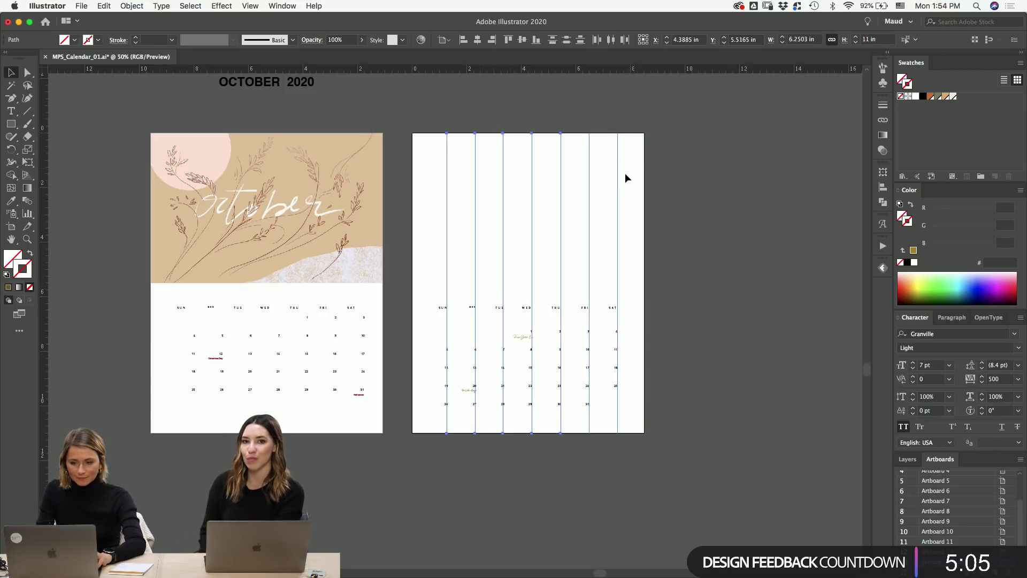
# - Add another vertical guide and move it onto the January artboard's right edge
pyautogui.click(627, 172)
pyautogui.moveTo(624, 192); pyautogui.dragTo(647, 207)
pyautogui.click(681, 204)
pyautogui.scroll(10, 647, 224)
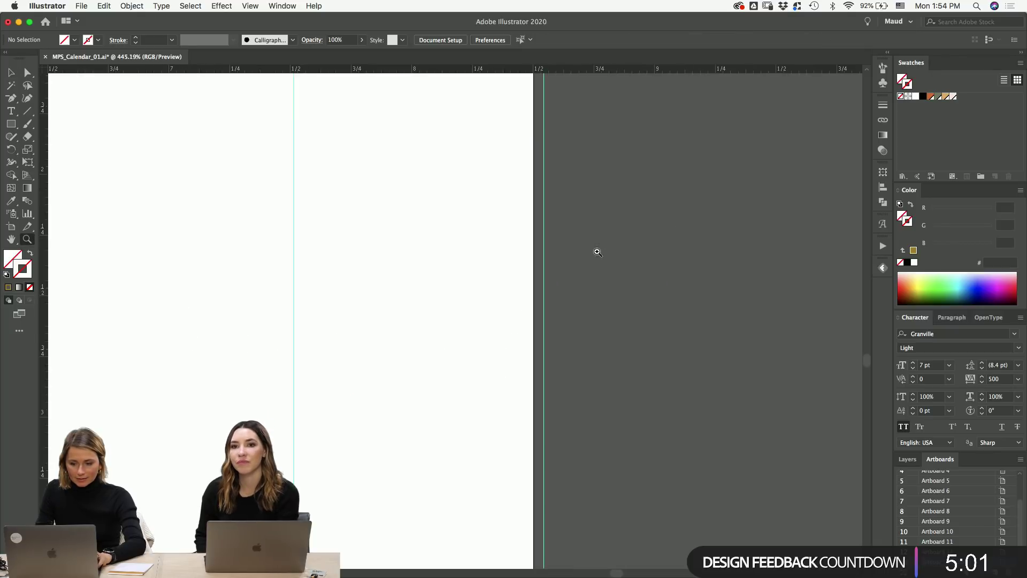
pyautogui.click(546, 244)
pyautogui.scroll(-10, 544, 224)
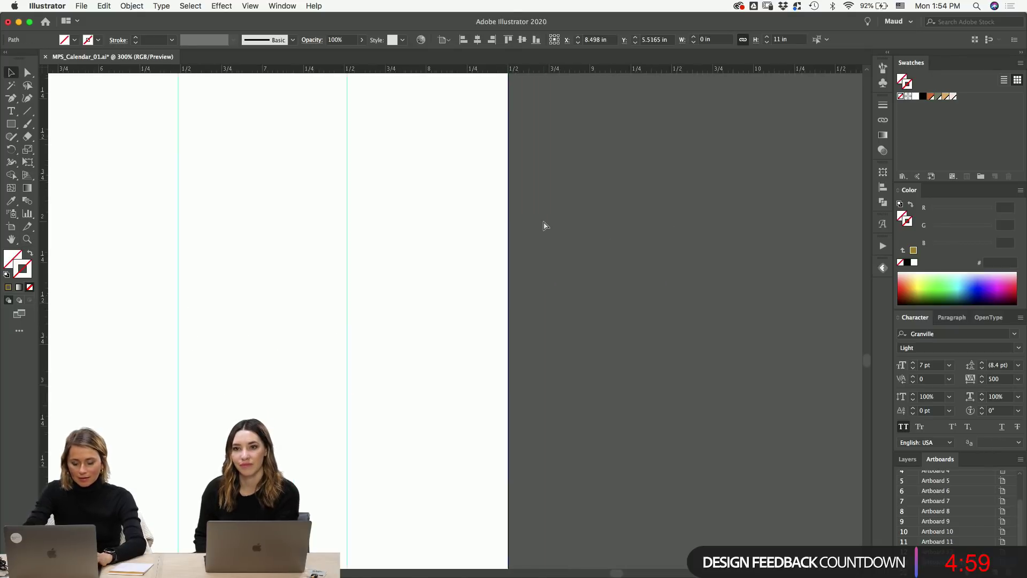
# - Select all vertical guides on the January artboard and distribute them evenly in the horizontal direction
pyautogui.hscroll(-6, 543, 224)
pyautogui.click(450, 306)
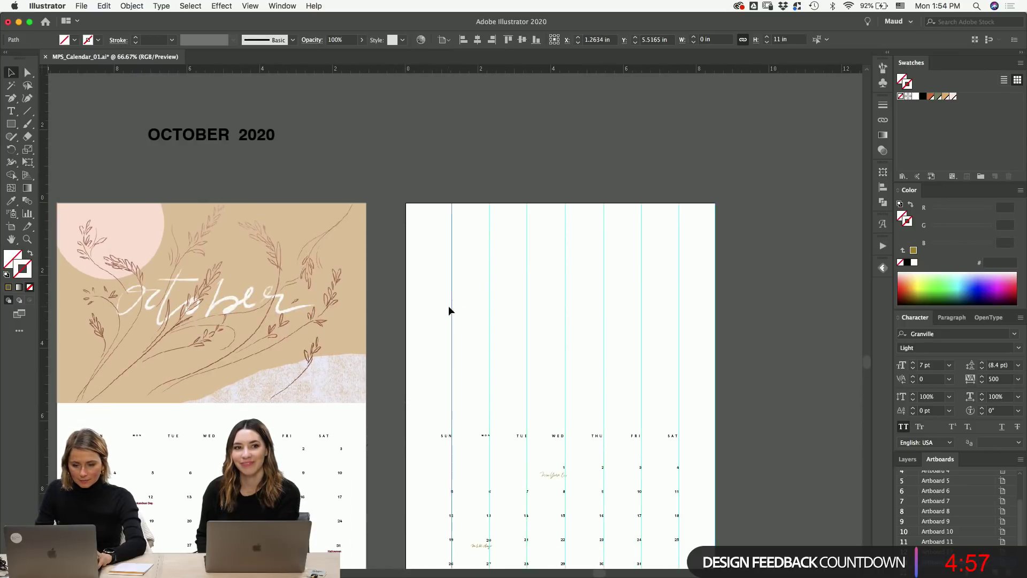
pyautogui.moveTo(394, 286); pyautogui.dragTo(720, 322)
pyautogui.click(610, 40)
pyautogui.press('super+5')
pyautogui.press('super+z')
pyautogui.hscroll(-5, 551, 262)
pyautogui.scroll(-3, 551, 262)
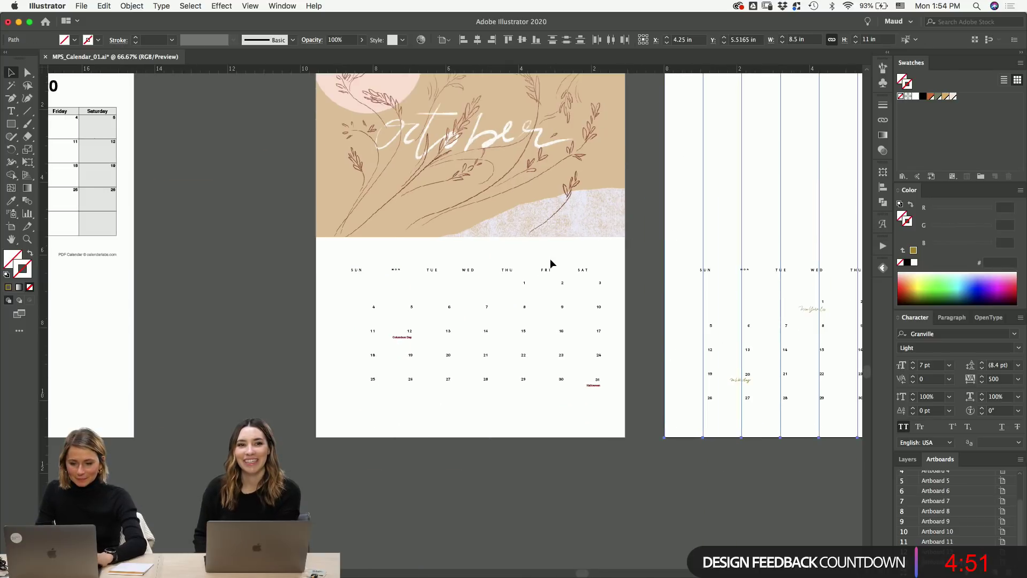
# - Convert the vertical column lines on the blank January page into guides
pyautogui.moveTo(653, 245); pyautogui.dragTo(450, 259)
pyautogui.press('super+5')
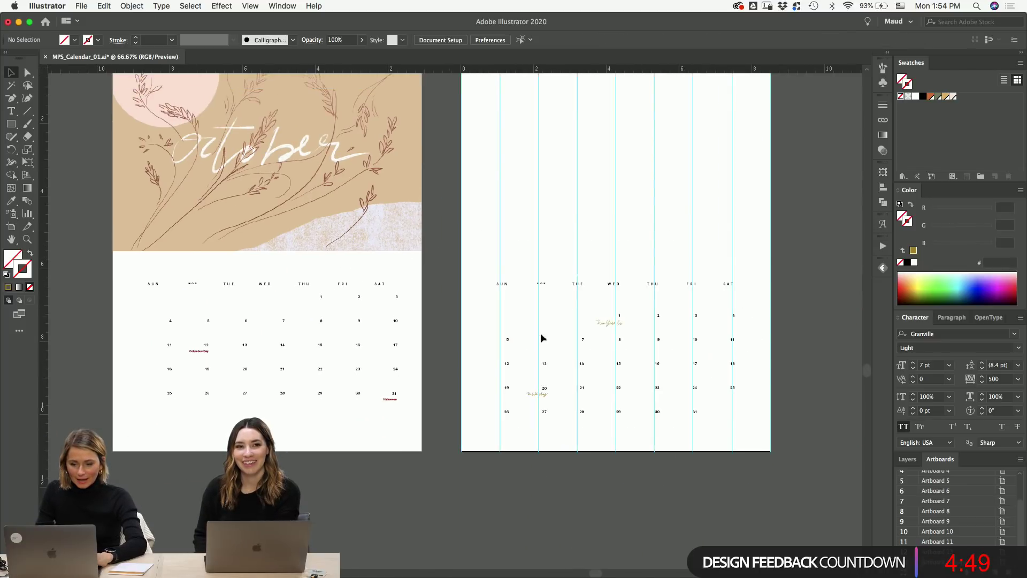
pyautogui.moveTo(465, 212); pyautogui.dragTo(779, 220)
pyautogui.click(779, 214)
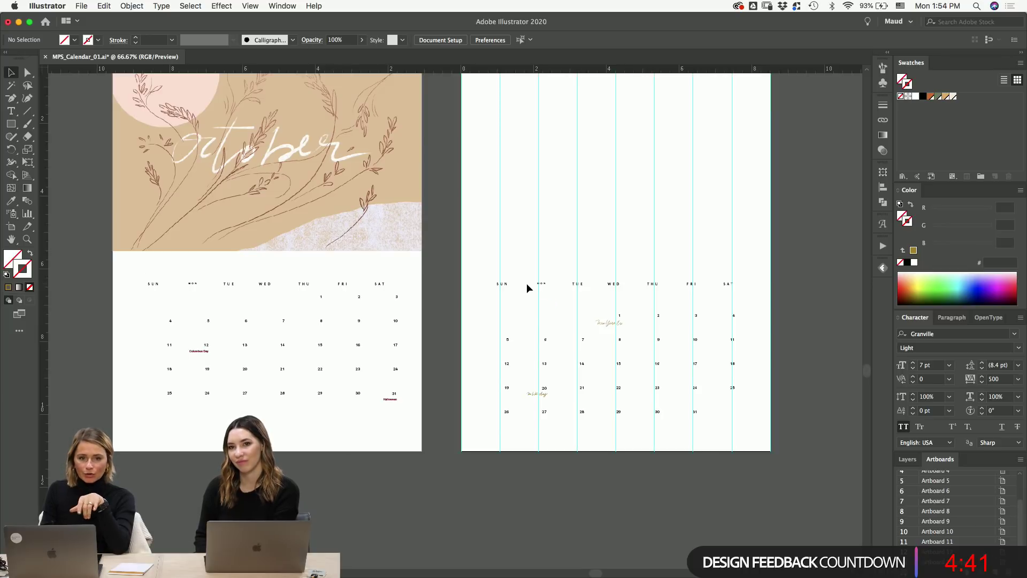
# - Add a horizontal guide limited to the January artboard, just beneath the weekday headings
pyautogui.press('z')
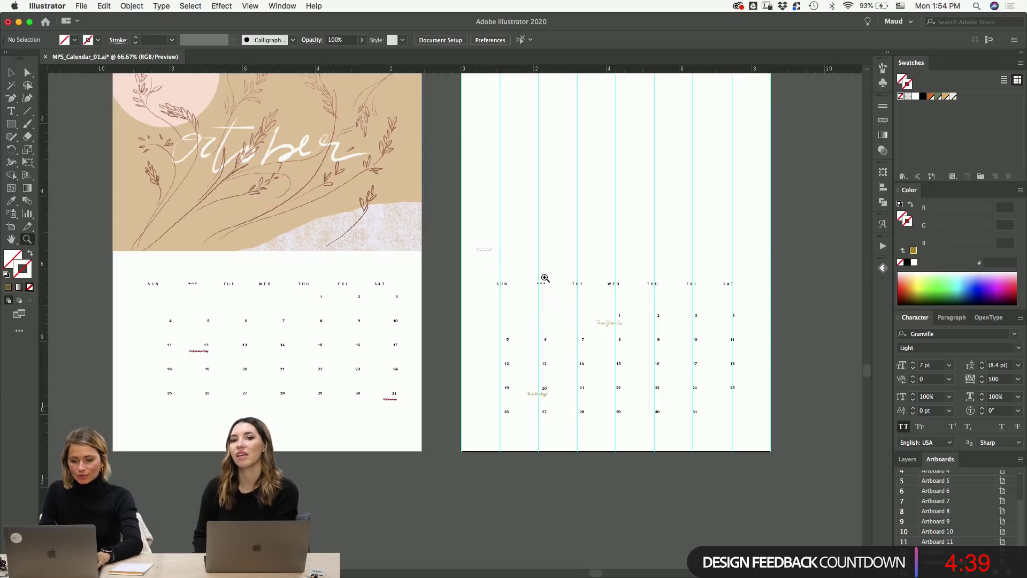
pyautogui.moveTo(488, 248); pyautogui.dragTo(631, 202)
pyautogui.press('v')
pyautogui.scroll(2, 588, 96)
pyautogui.hscroll(-2, 588, 96)
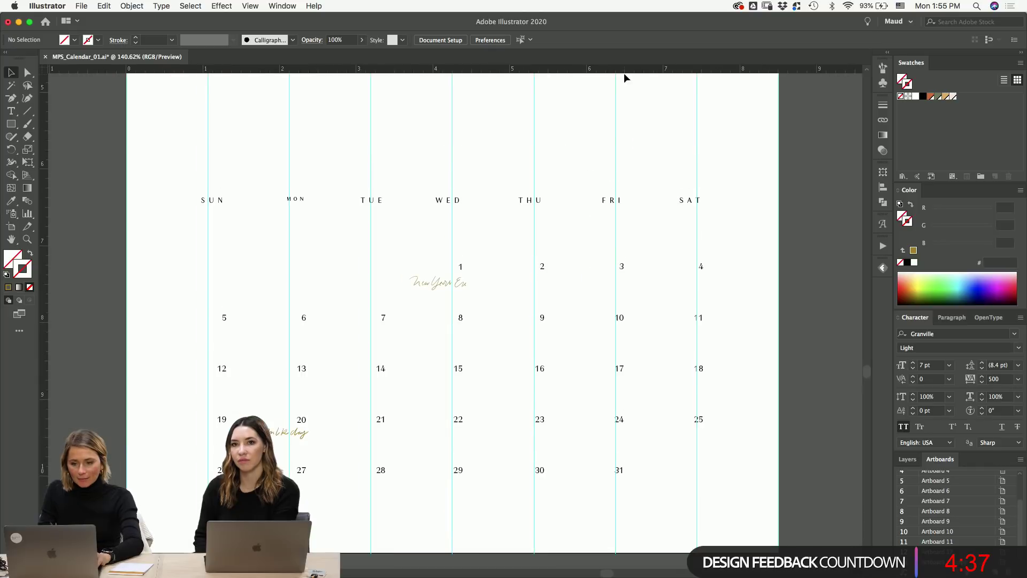
pyautogui.moveTo(665, 169); pyautogui.dragTo(665, 201)
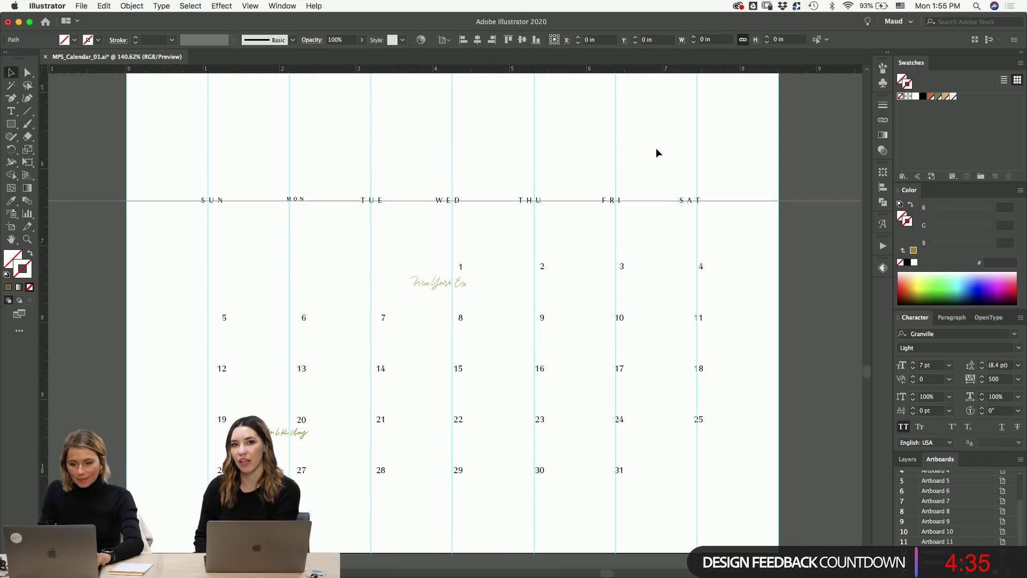
pyautogui.hotkey('shift', 'o')
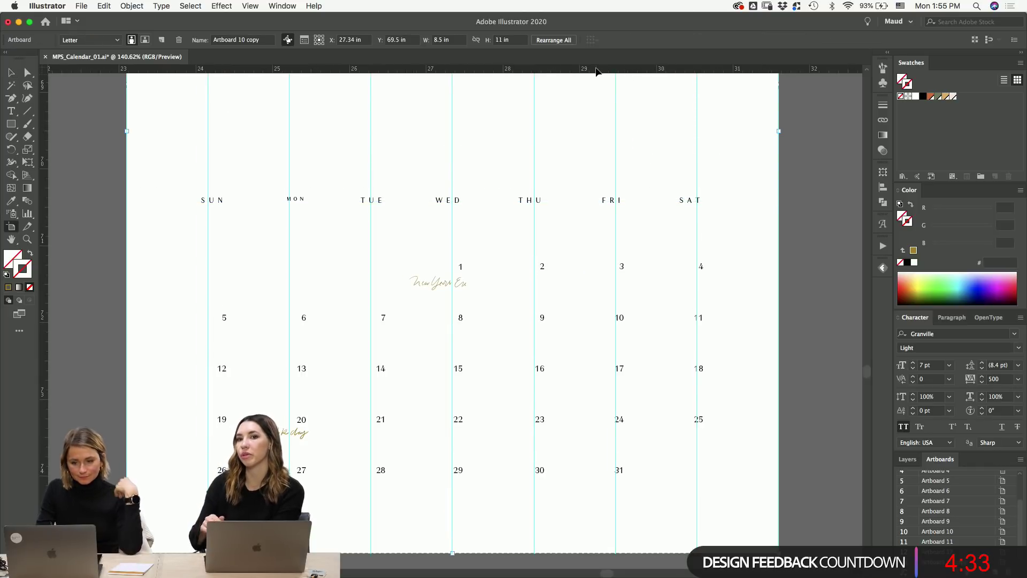
pyautogui.press('v')
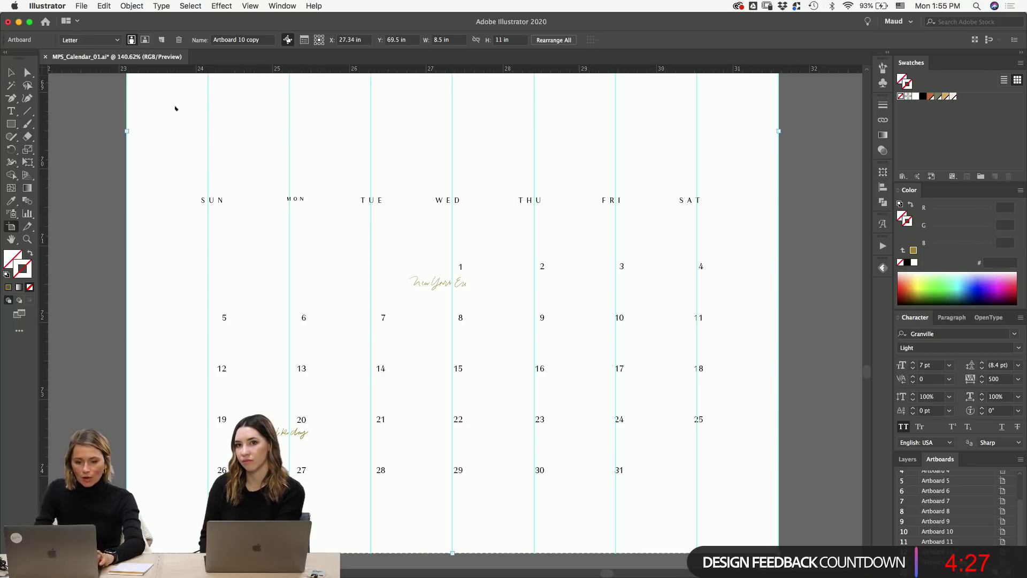
pyautogui.hotkey('shift', 'o')
pyautogui.scroll(3, 365, 388)
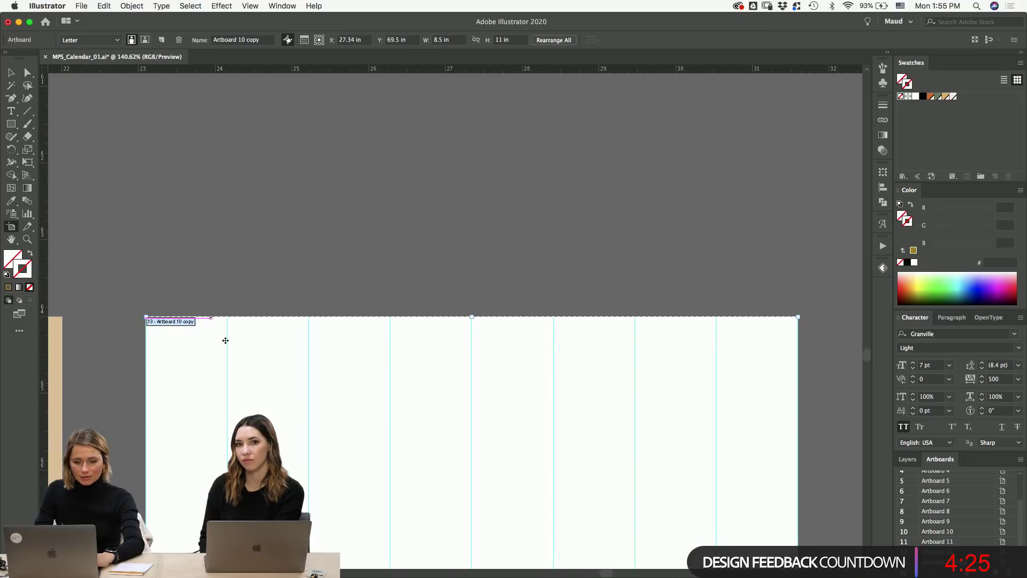
pyautogui.scroll(-10, 305, 286)
pyautogui.moveTo(433, 74); pyautogui.dragTo(437, 253)
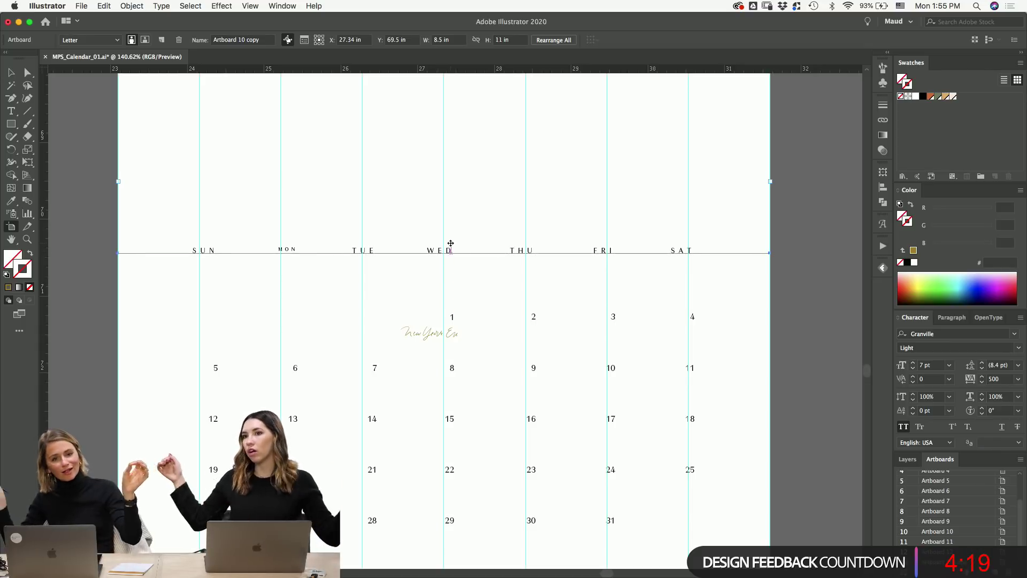
# - Duplicate the horizontal guide beneath each of the five date rows on the January page
pyautogui.press('v')
pyautogui.moveTo(399, 259); pyautogui.dragTo(540, 265)
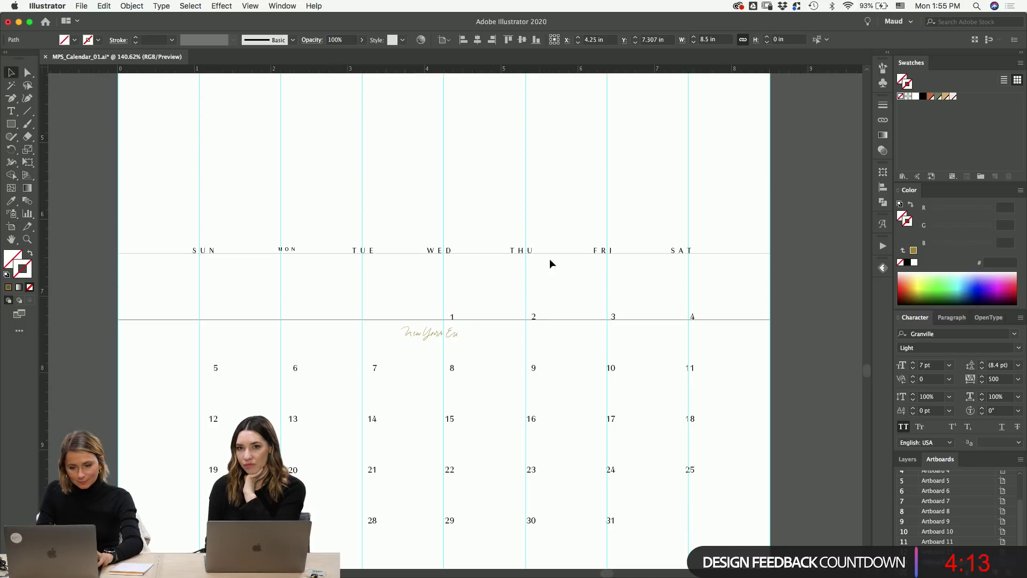
pyautogui.moveTo(387, 321); pyautogui.dragTo(478, 367)
pyautogui.press('super+d')
pyautogui.press('super+d')
pyautogui.press('super+d')
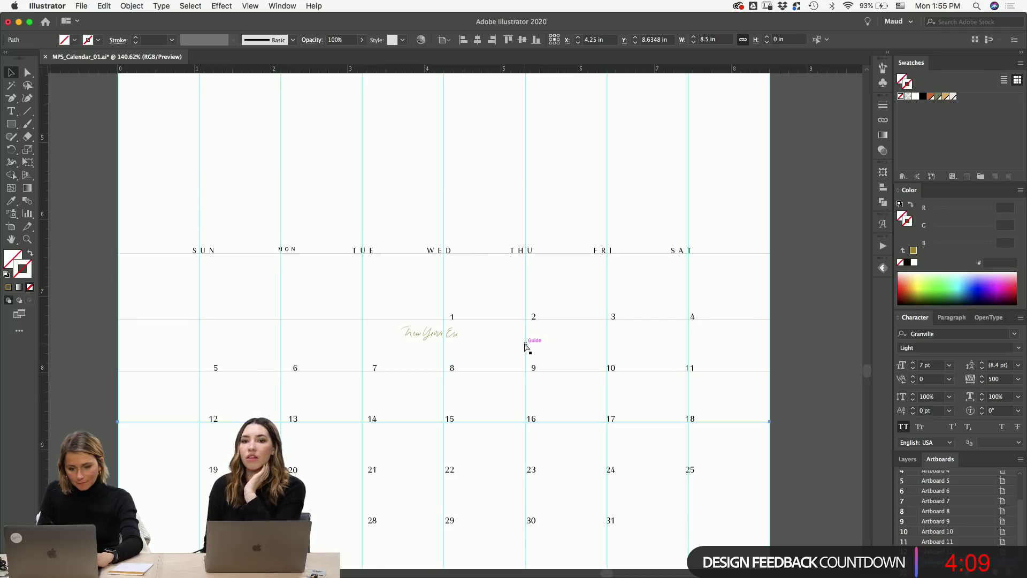
pyautogui.click(742, 220)
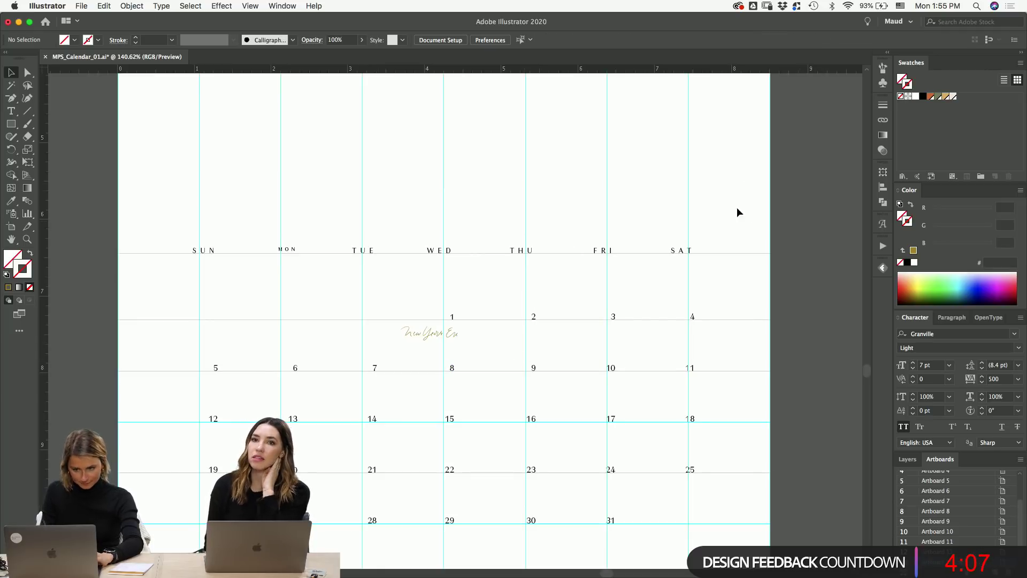
# - Copy the complete guide grid from the January page and paste it in place on the October page
pyautogui.press('super+minus')
pyautogui.press('super+minus')
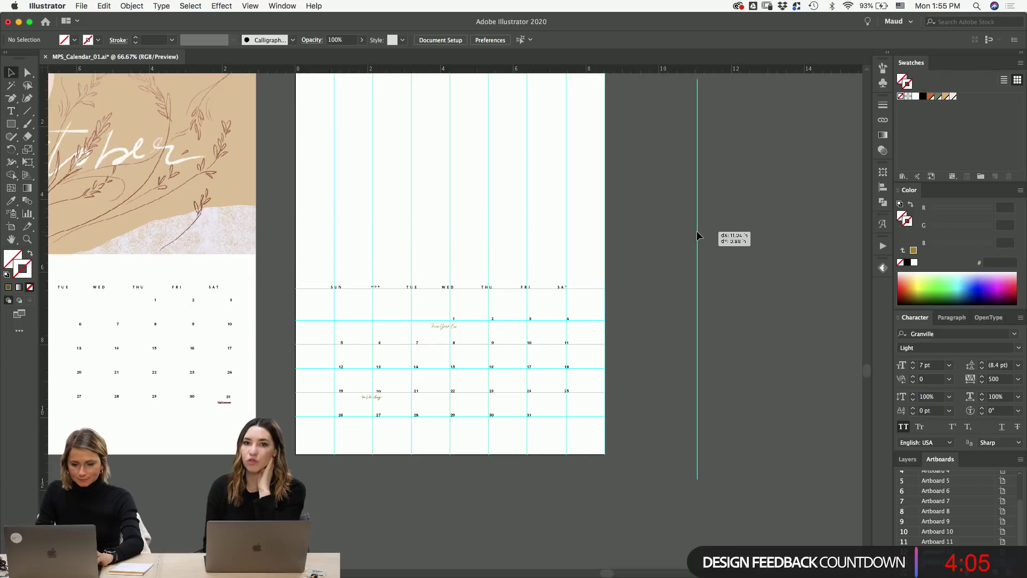
pyautogui.moveTo(692, 206); pyautogui.dragTo(335, 390)
pyautogui.hscroll(-10, 557, 271)
pyautogui.click(539, 222)
pyautogui.press('super+shift+v')
pyautogui.press('z')
pyautogui.click(456, 292)
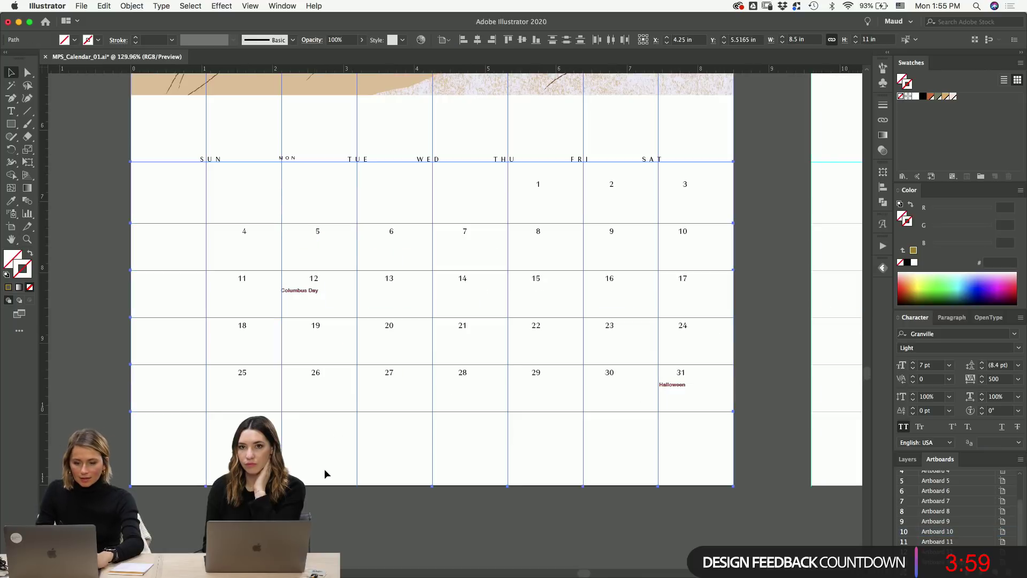
pyautogui.press('super+shift+a')
# - Align October's SAT heading, Saturday dates and Halloween label along their right edges, and set their paragraph alignment to right
pyautogui.moveTo(235, 188); pyautogui.dragTo(252, 191)
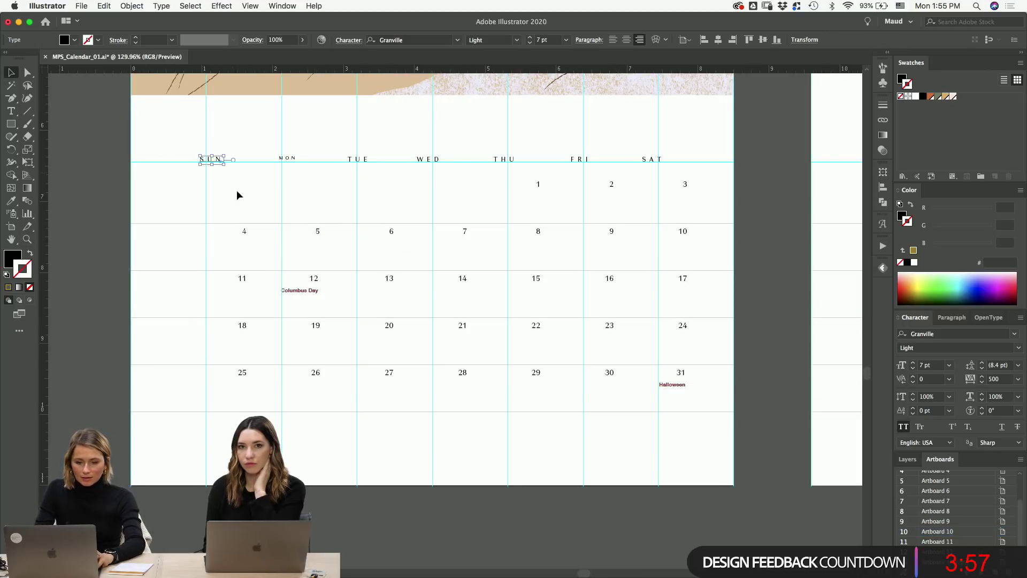
pyautogui.press('super+shift+a')
pyautogui.hscroll(10, 253, 195)
pyautogui.hscroll(-10, 142, 336)
pyautogui.scroll(-2, 526, 203)
pyautogui.moveTo(552, 139); pyautogui.dragTo(591, 269)
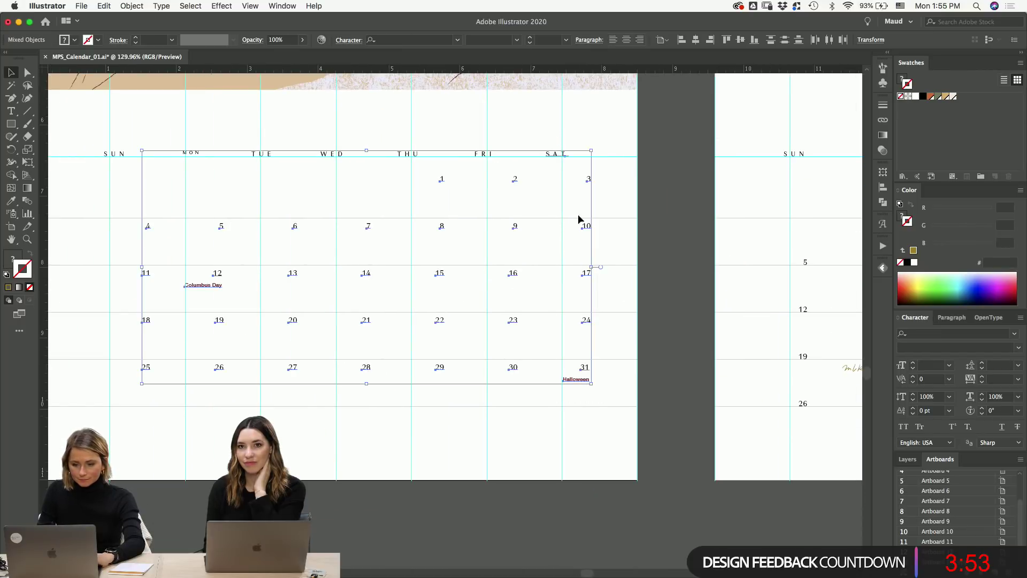
pyautogui.moveTo(605, 126); pyautogui.dragTo(546, 425)
pyautogui.click(599, 115)
pyautogui.moveTo(546, 133); pyautogui.dragTo(638, 449)
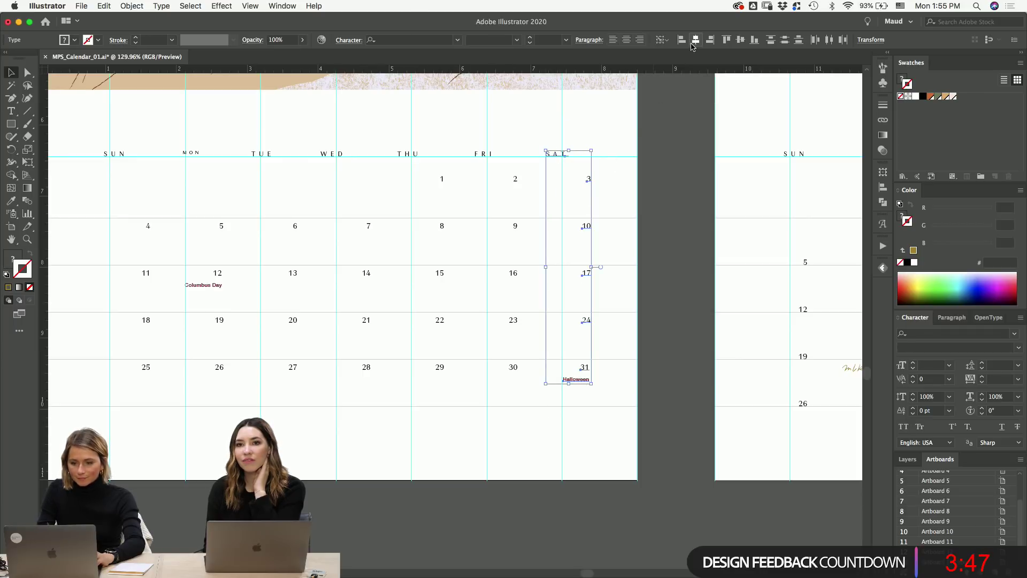
pyautogui.click(710, 39)
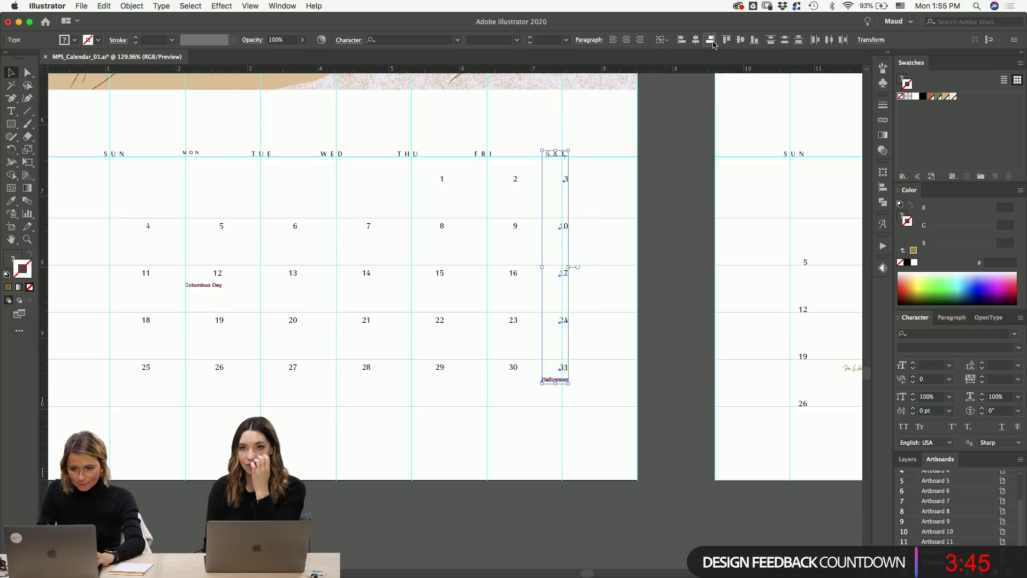
pyautogui.click(640, 42)
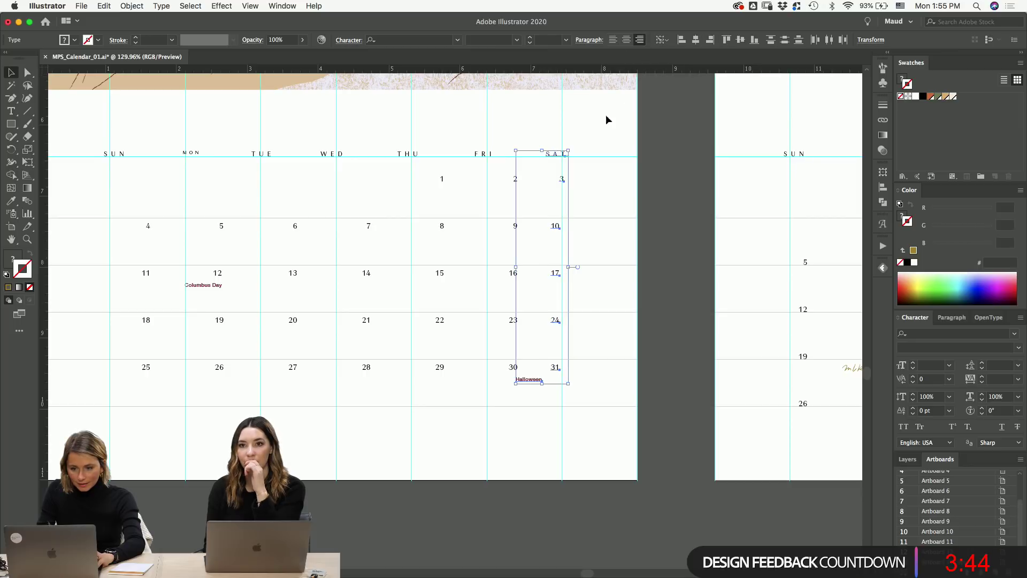
pyautogui.click(554, 133)
# - Move the Halloween label to end at the last vertical guide and right-align the objects in the Saturday column again
pyautogui.scroll(3, 558, 283)
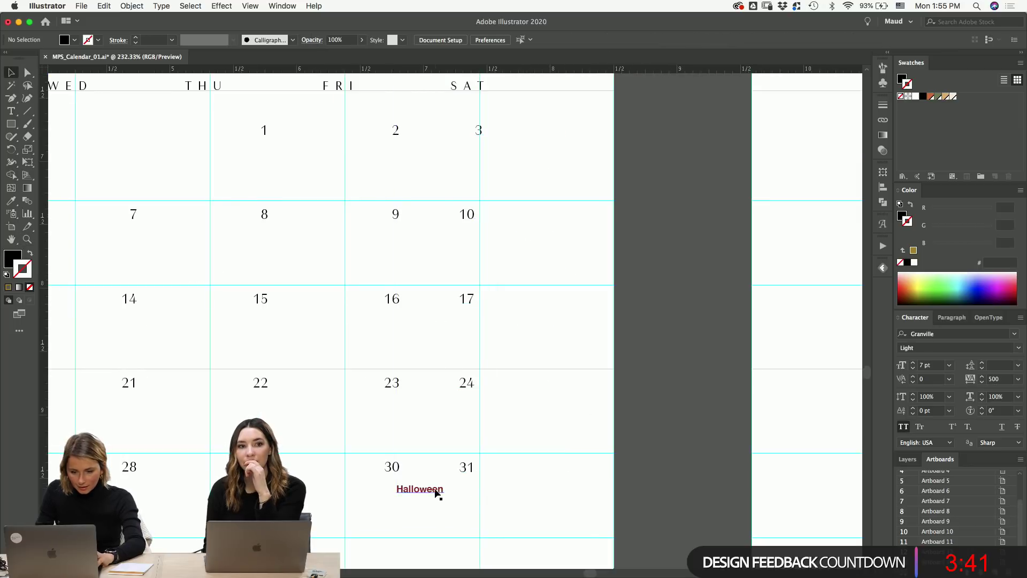
pyautogui.moveTo(472, 490); pyautogui.dragTo(473, 490)
pyautogui.scroll(2, 535, 267)
pyautogui.hscroll(1, 534, 268)
pyautogui.moveTo(477, 124); pyautogui.dragTo(403, 547)
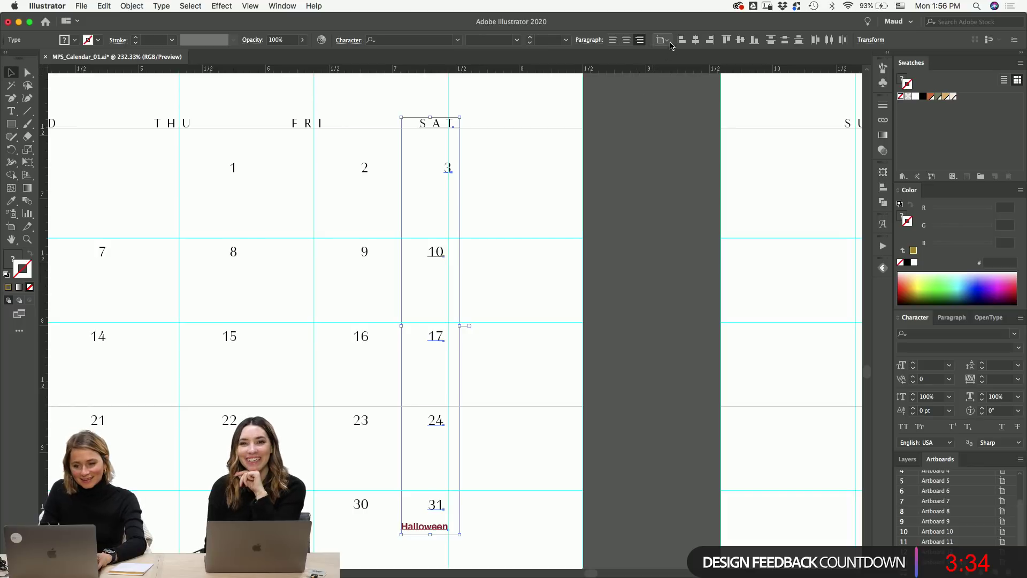
pyautogui.click(710, 39)
pyautogui.press('super+z')
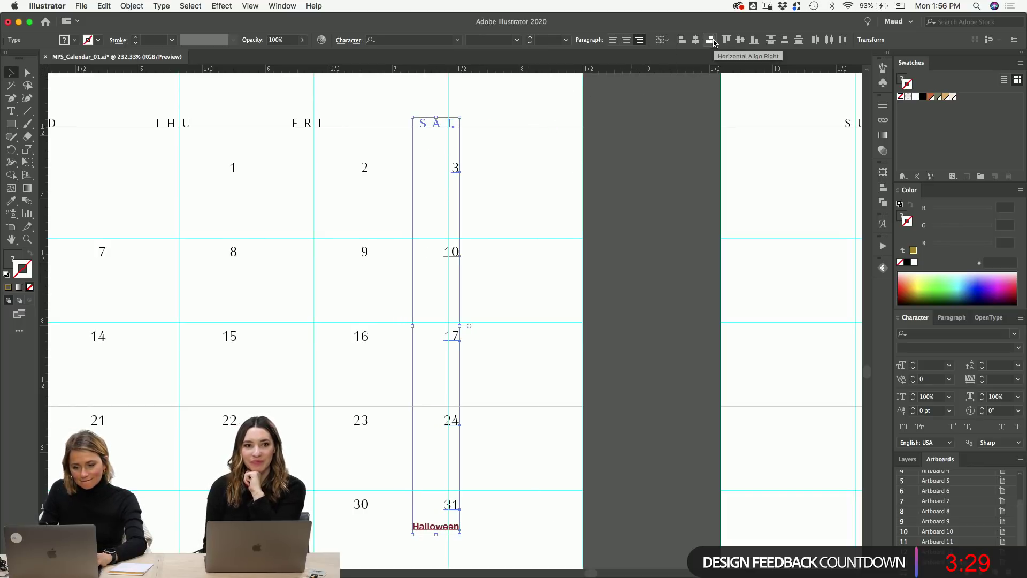
# - Shift October's whole Saturday column left so its right edge meets the last vertical guide
pyautogui.moveTo(448, 340); pyautogui.dragTo(437, 340)
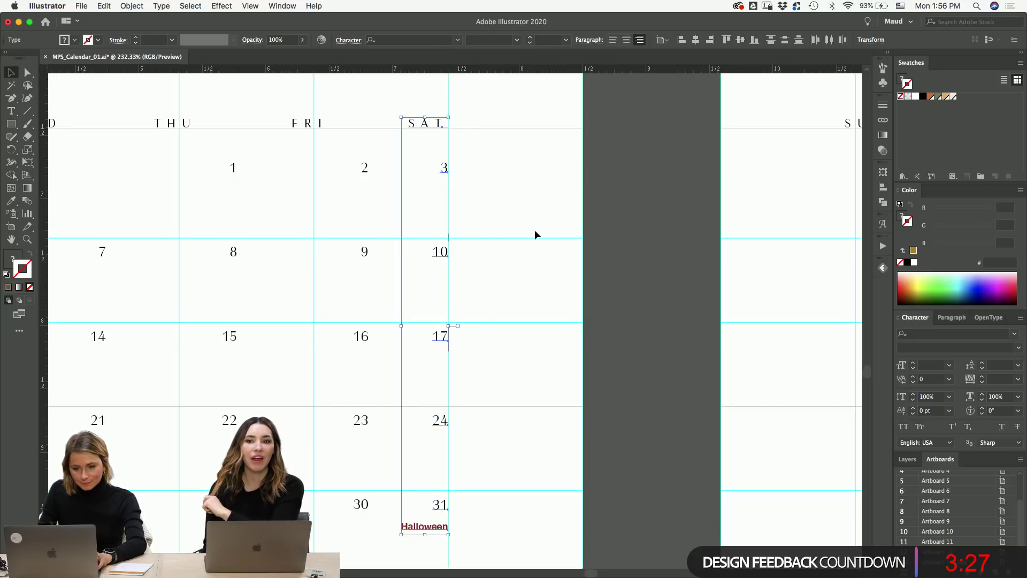
pyautogui.click(534, 229)
pyautogui.press('super+minus')
pyautogui.press('super+minus')
pyautogui.press('super+minus')
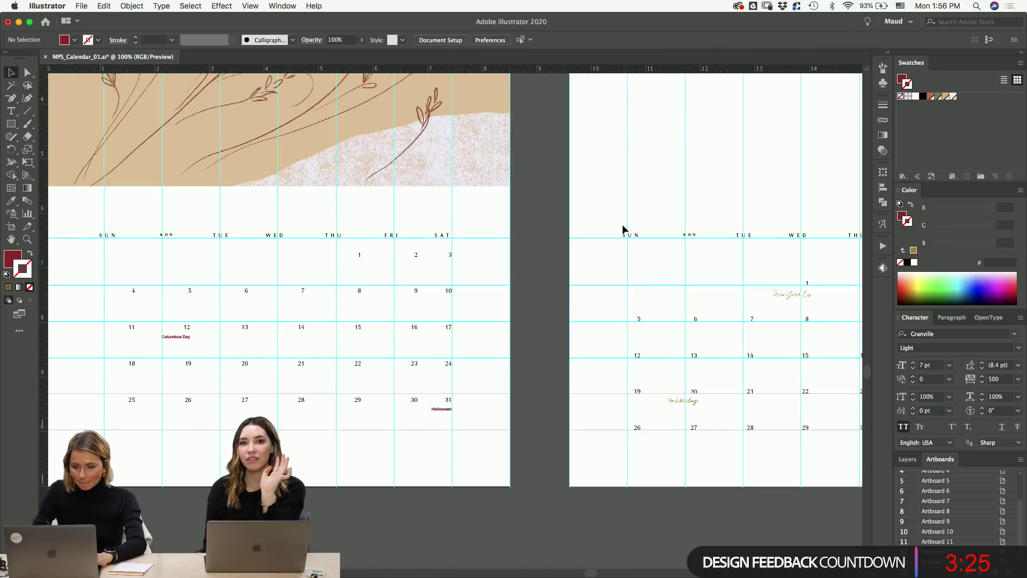
# - Move all October dates and holiday labels down toward the horizontal guides beneath their rows
pyautogui.hscroll(5, 623, 198)
pyautogui.hscroll(-5, 415, 252)
pyautogui.moveTo(192, 379); pyautogui.dragTo(95, 420)
pyautogui.moveTo(135, 383); pyautogui.dragTo(137, 407)
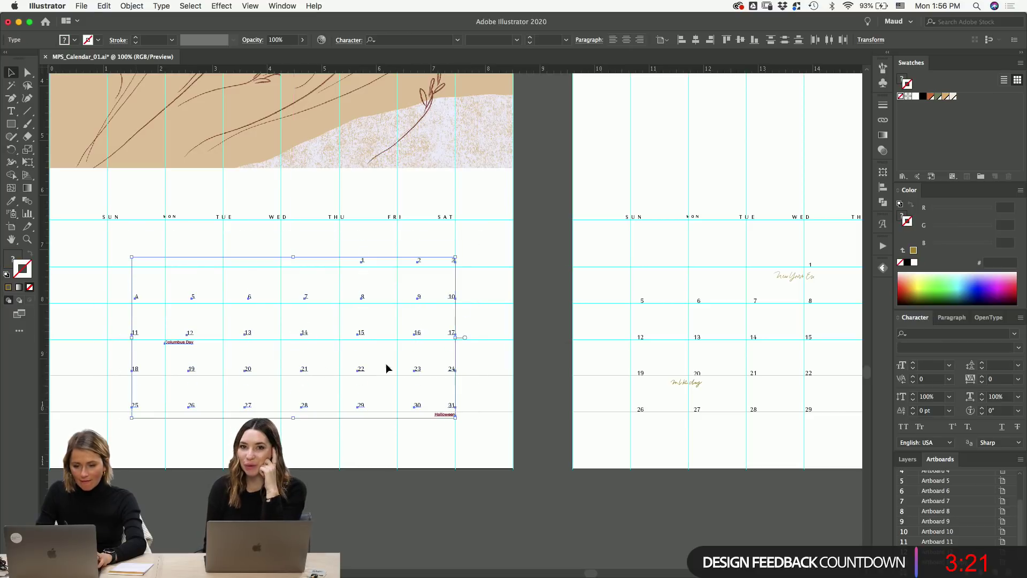
# - Nudge the SAT heading right so the letter T ends at the last vertical guide
pyautogui.hscroll(5, 323, 366)
pyautogui.press('z')
pyautogui.click(277, 199)
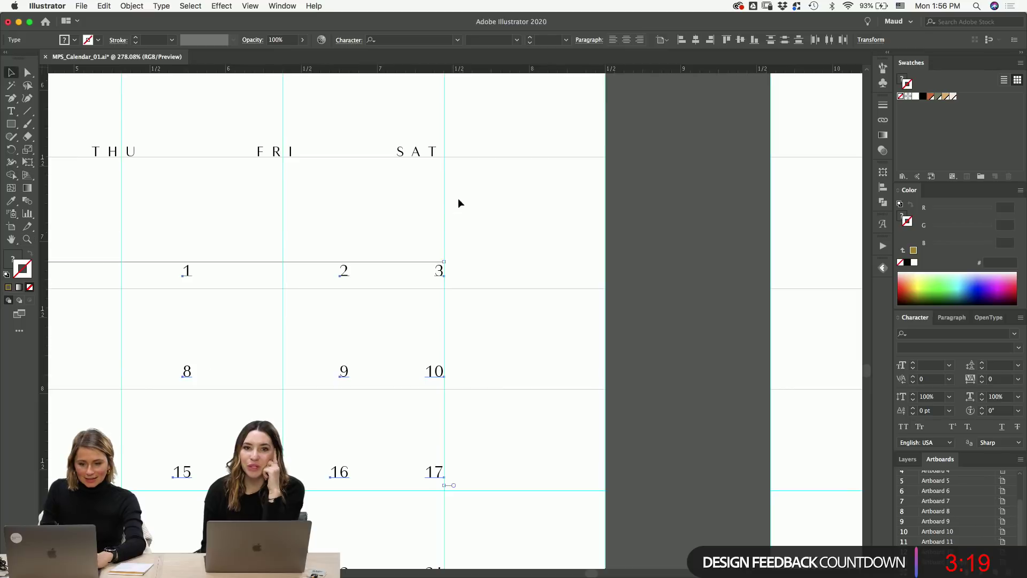
pyautogui.press('v')
pyautogui.moveTo(429, 152); pyautogui.dragTo(434, 151)
pyautogui.doubleClick(438, 151)
pyautogui.press('Escape')
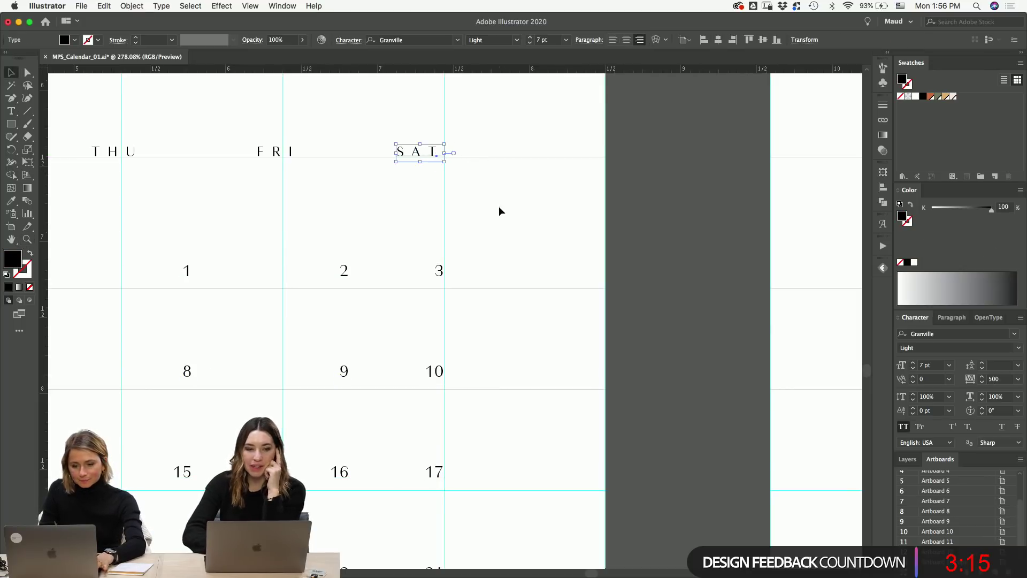
pyautogui.moveTo(431, 154); pyautogui.dragTo(438, 154)
pyautogui.press('super+shift+a')
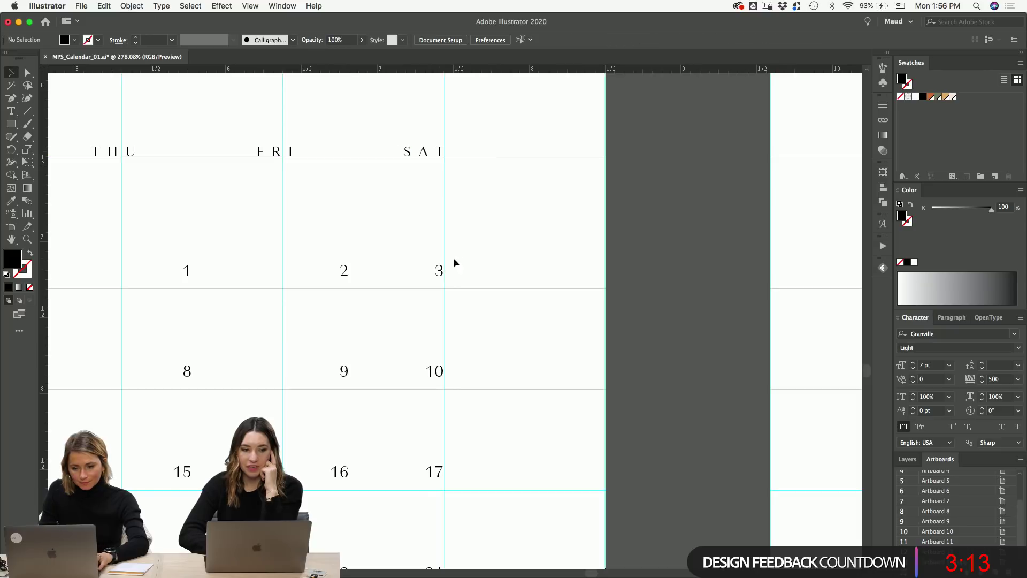
# - Shift October's Sunday through Friday date columns left toward their vertical guides
pyautogui.press('super+1')
pyautogui.moveTo(452, 386); pyautogui.dragTo(540, 475)
pyautogui.moveTo(532, 429); pyautogui.dragTo(507, 431)
pyautogui.moveTo(597, 384); pyautogui.dragTo(201, 402)
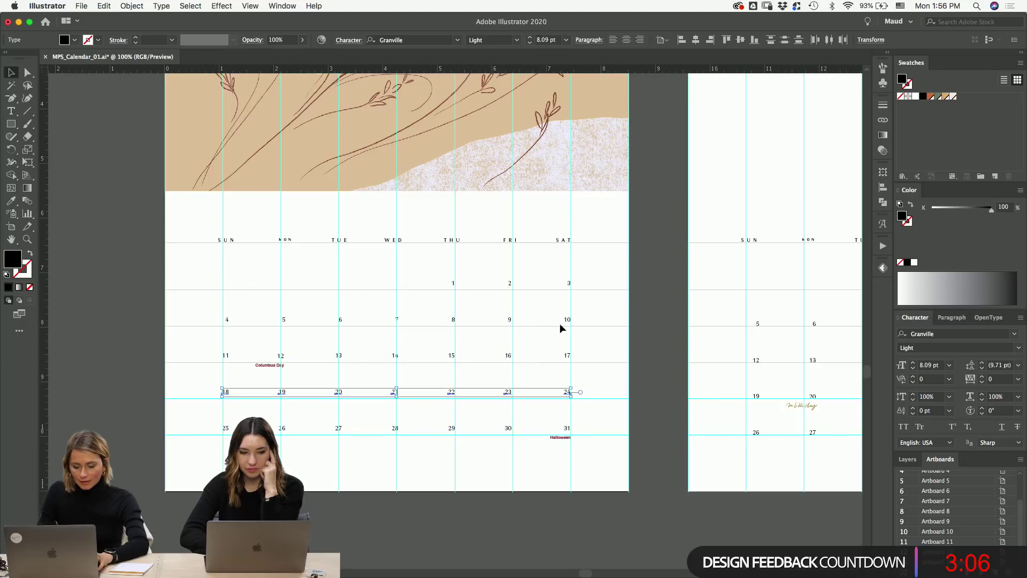
pyautogui.click(599, 275)
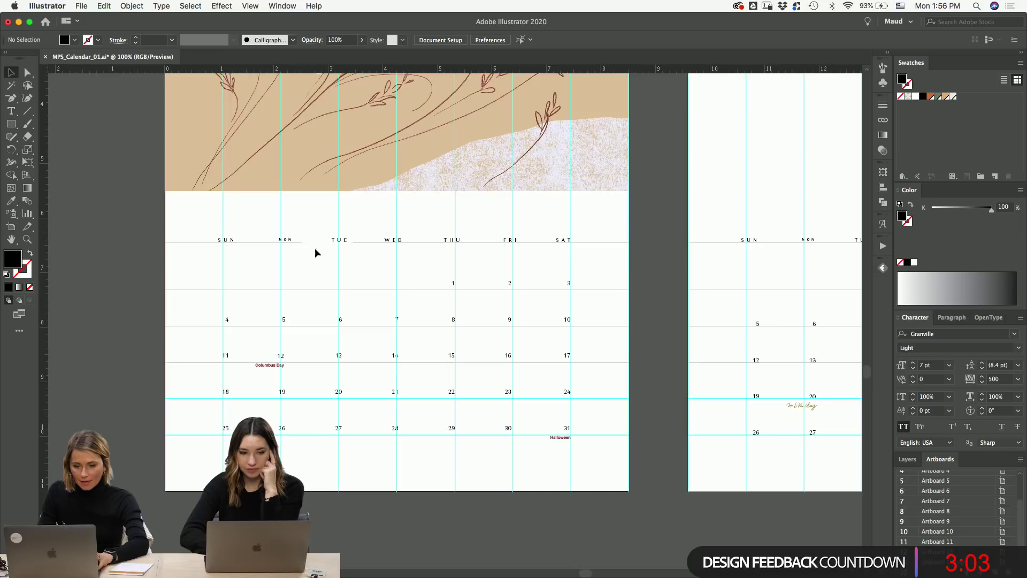
# - Align all seven October weekday headings along their bottom edges
pyautogui.hscroll(2, 317, 229)
pyautogui.moveTo(190, 239); pyautogui.dragTo(212, 227)
pyautogui.click(211, 237)
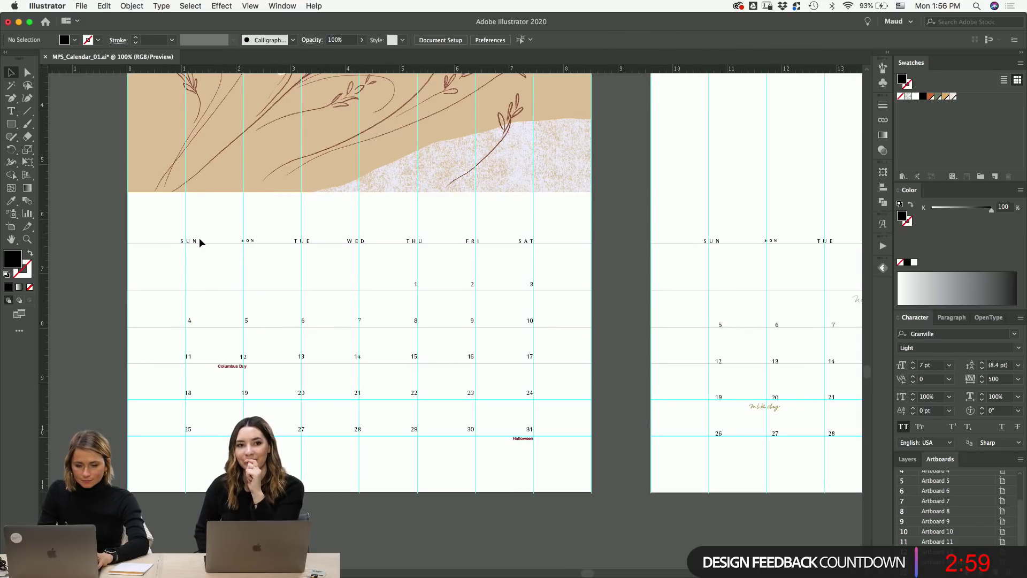
pyautogui.click(205, 239)
pyautogui.moveTo(159, 227); pyautogui.dragTo(550, 256)
pyautogui.click(225, 225)
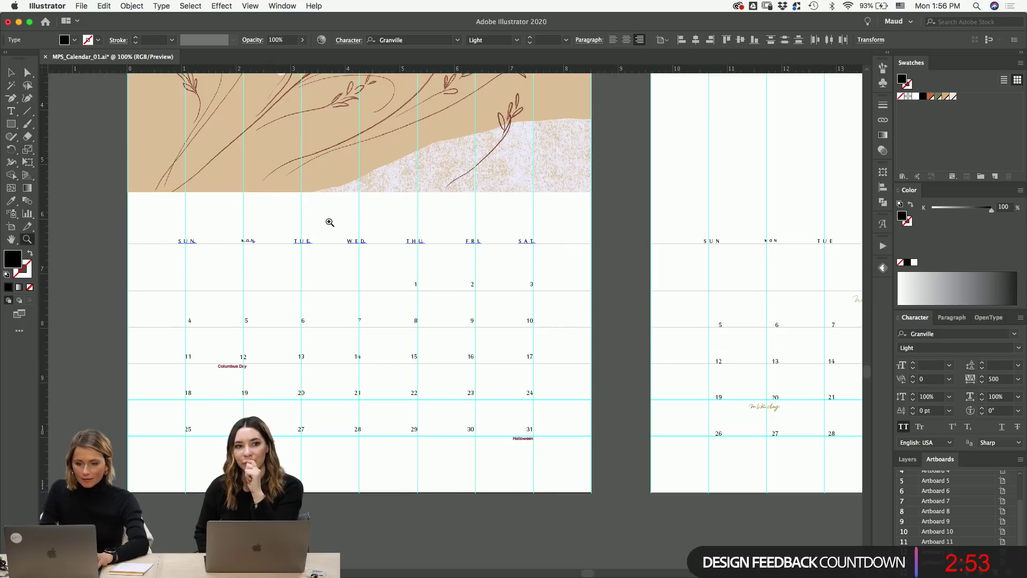
pyautogui.moveTo(349, 212); pyautogui.dragTo(410, 225)
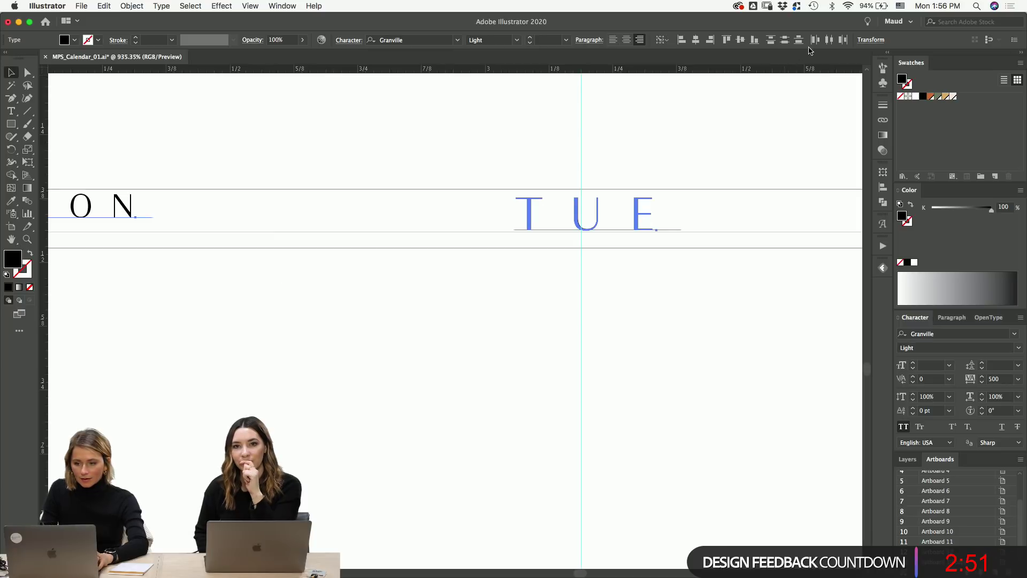
pyautogui.click(754, 40)
pyautogui.click(665, 296)
# - Restore October's MON heading to 7 pt and seat it on the heading guide, centred on its vertical guide
pyautogui.scroll(-6, 680, 199)
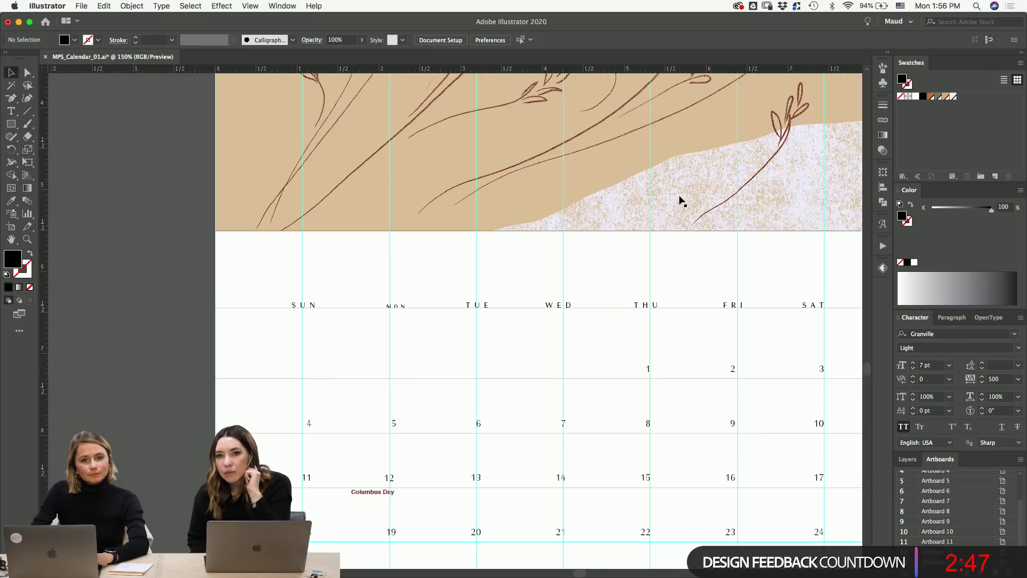
pyautogui.moveTo(275, 257); pyautogui.dragTo(527, 284)
pyautogui.click(514, 272)
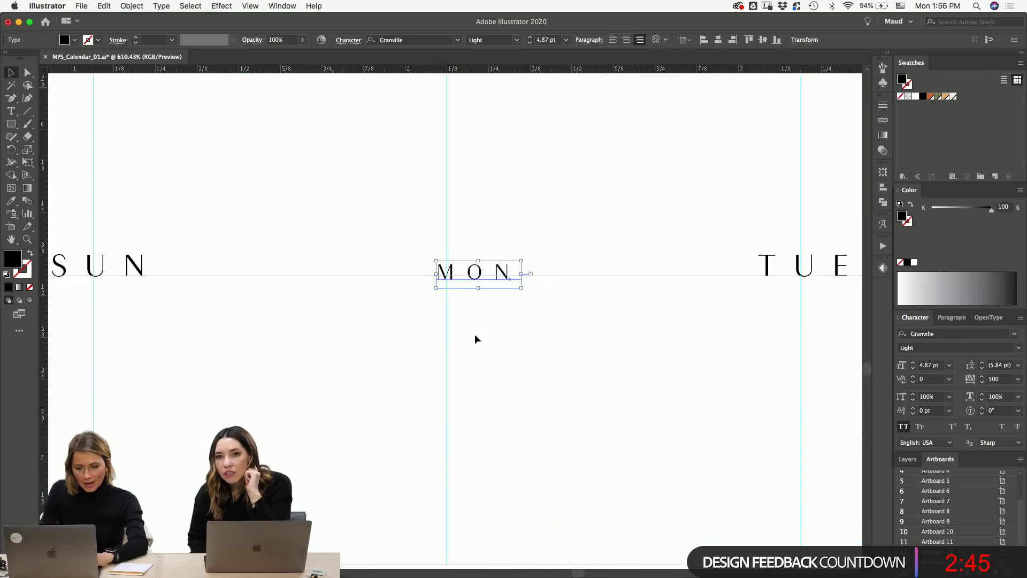
pyautogui.hscroll(-5, 439, 299)
pyautogui.press('super+z')
pyautogui.click(419, 217)
pyautogui.moveTo(664, 277)
pyautogui.mouseDown()
pyautogui.moveTo(615, 276)
pyautogui.moveTo(658, 275)
pyautogui.mouseUp()
pyautogui.click(699, 172)
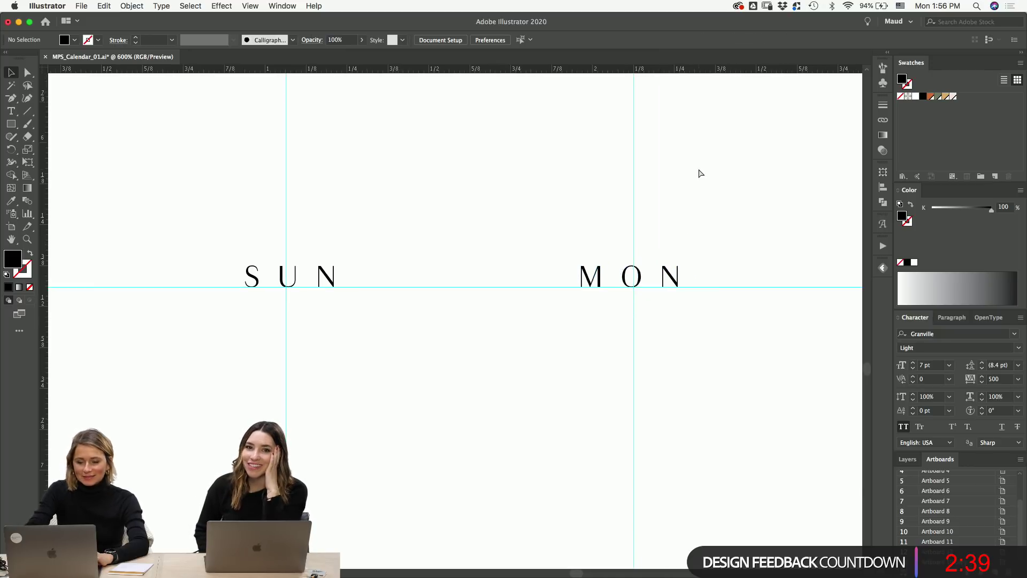
# - Nudge the SUN, TUE, WED, THU, FRI and SAT headings horizontally until each is centred on its vertical guide
pyautogui.press('super+minus')
pyautogui.press('super+minus')
pyautogui.press('super+minus')
pyautogui.press('super+minus')
pyautogui.click(407, 304)
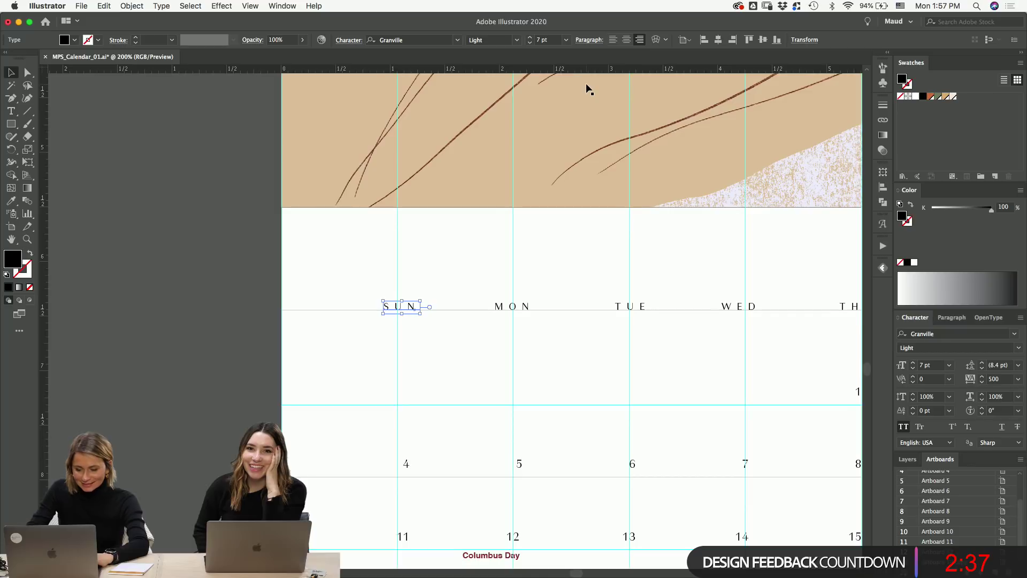
pyautogui.hscroll(5, 588, 89)
pyautogui.click(387, 287)
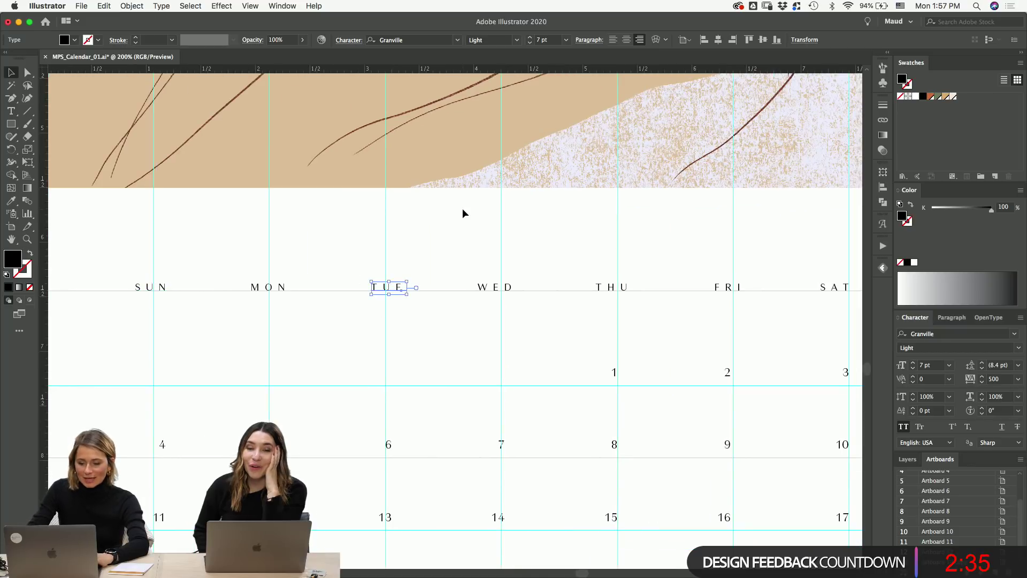
pyautogui.press('Right')
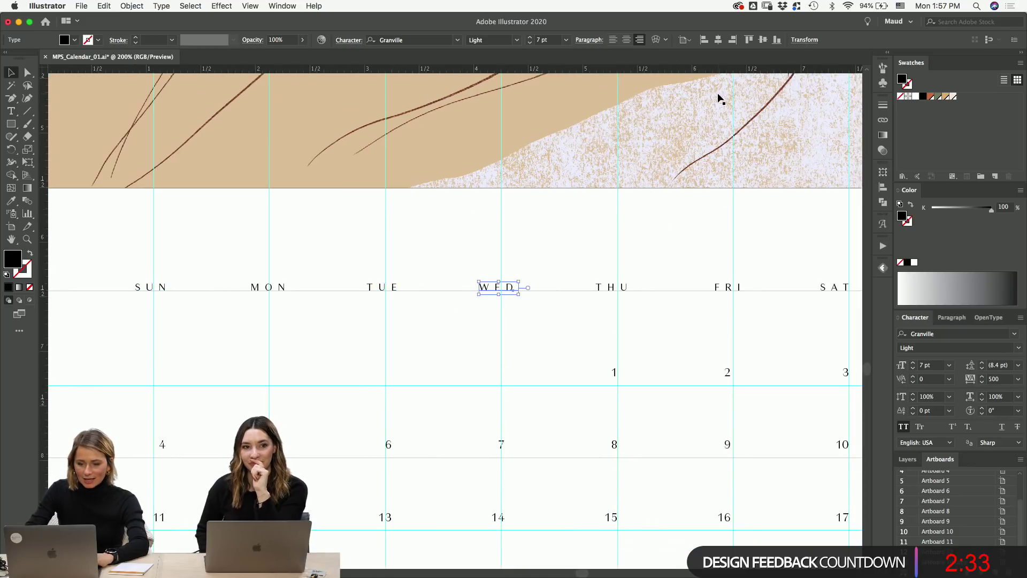
pyautogui.hscroll(5, 321, 295)
pyautogui.moveTo(394, 229); pyautogui.dragTo(463, 316)
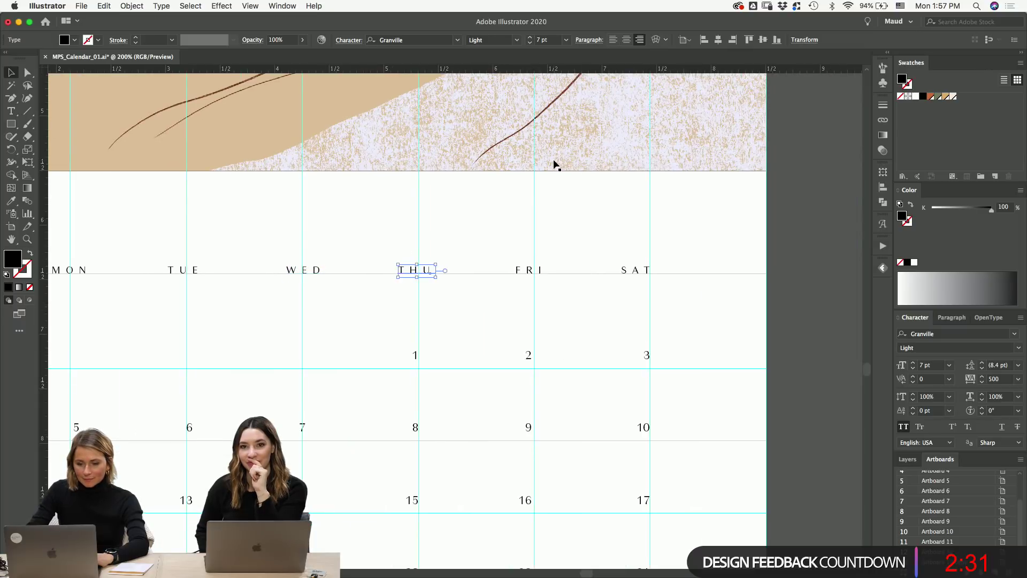
pyautogui.moveTo(521, 255); pyautogui.dragTo(586, 275)
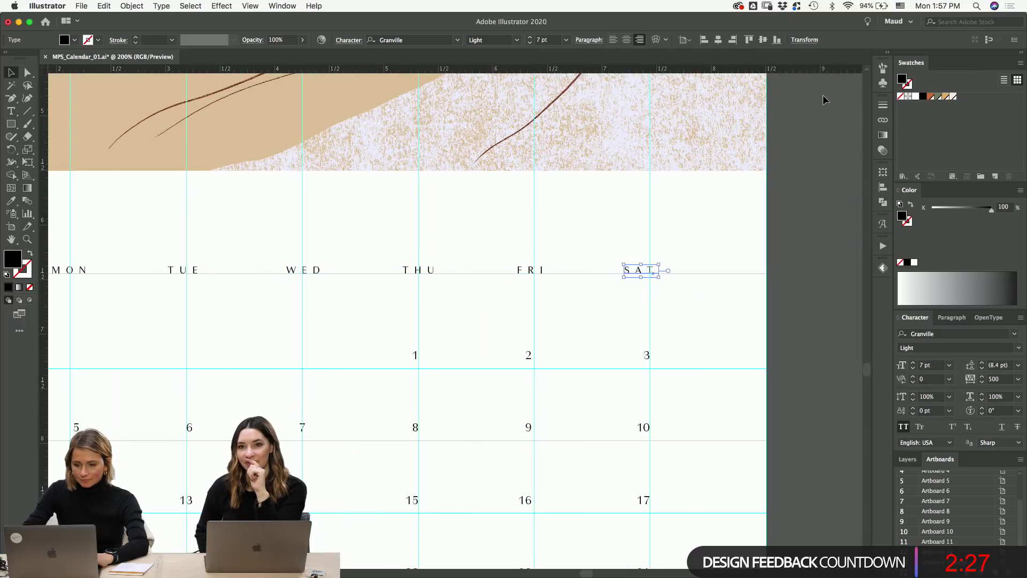
pyautogui.press('Right')
# - Align October's Sunday and Monday dates, including the Columbus Day label, to the right edges of their weekday headings
pyautogui.press('super+minus')
pyautogui.press('super+minus')
pyautogui.press('super+minus')
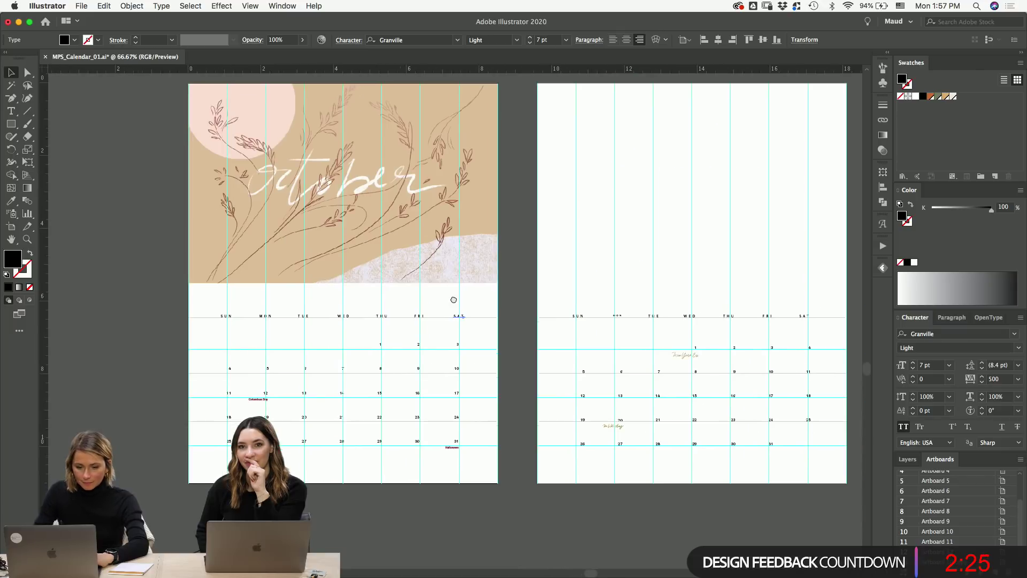
pyautogui.click(254, 273)
pyautogui.moveTo(291, 388); pyautogui.dragTo(296, 422)
pyautogui.press('z')
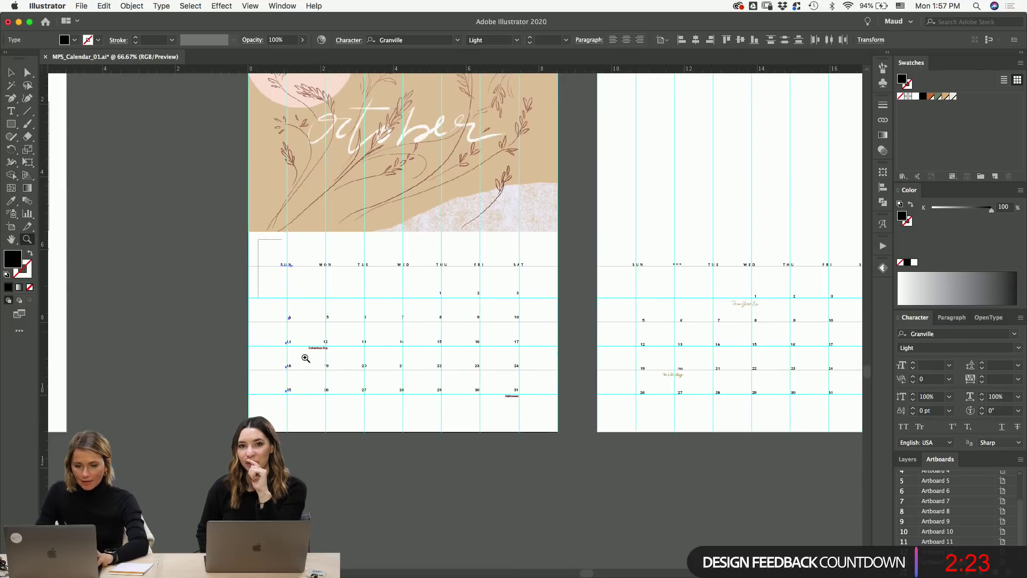
pyautogui.moveTo(264, 256); pyautogui.dragTo(428, 175)
pyautogui.press('v')
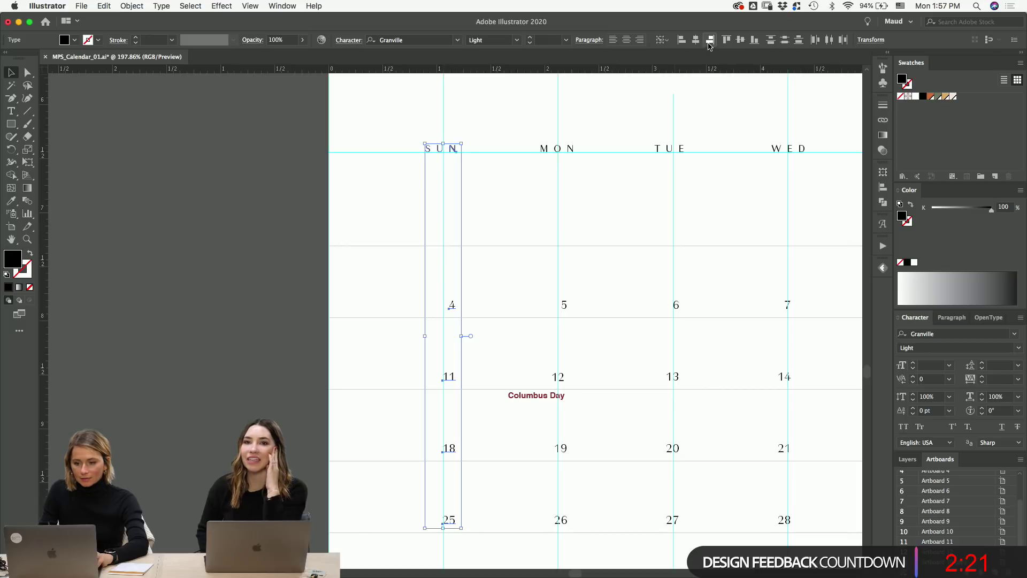
pyautogui.hscroll(-5, 546, 228)
pyautogui.moveTo(339, 103); pyautogui.dragTo(356, 500)
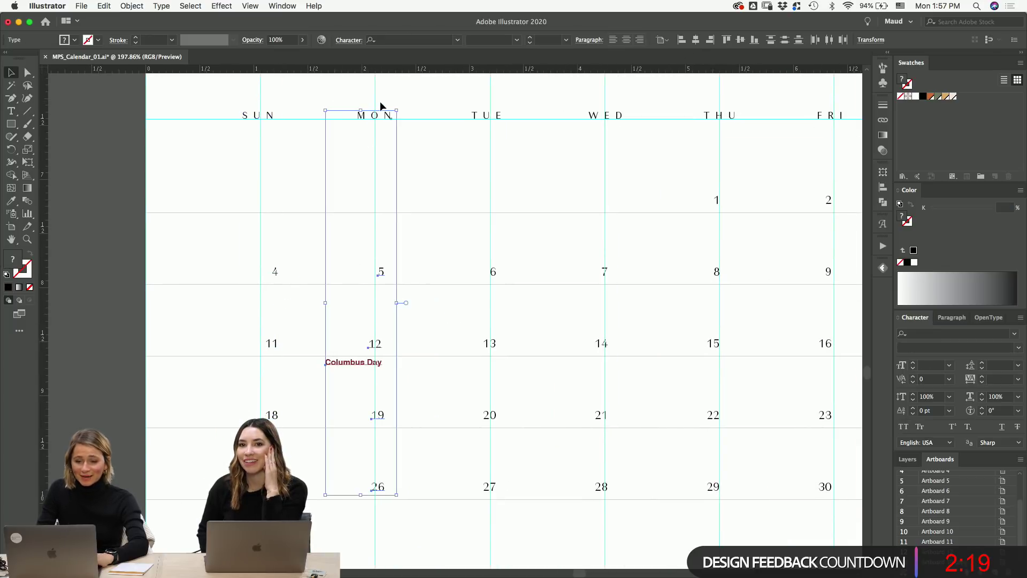
pyautogui.press('super+shift+r')
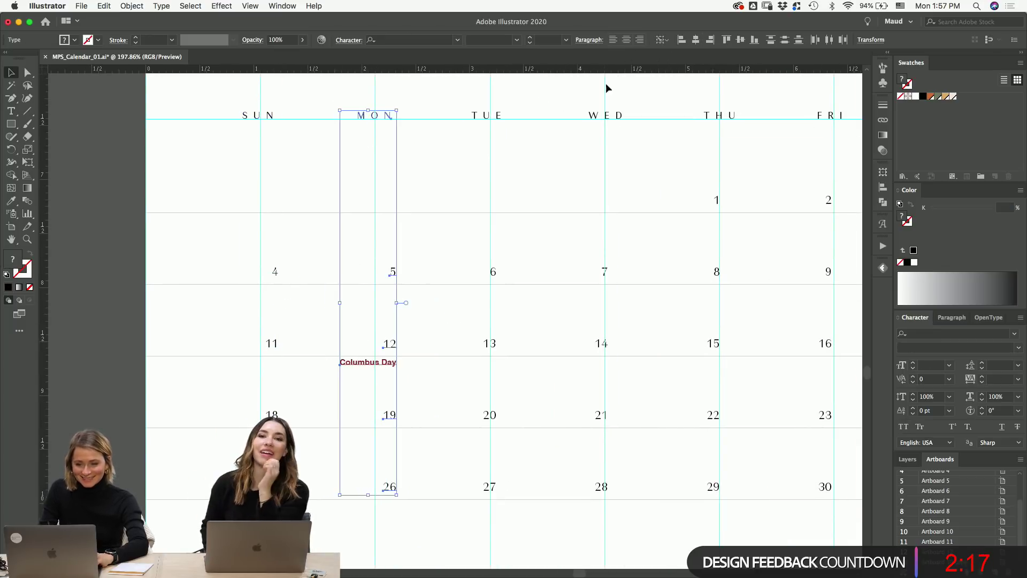
# - Align the Tuesday, Wednesday and Thursday dates to the right edges of their weekday headings
pyautogui.moveTo(458, 105); pyautogui.dragTo(529, 313)
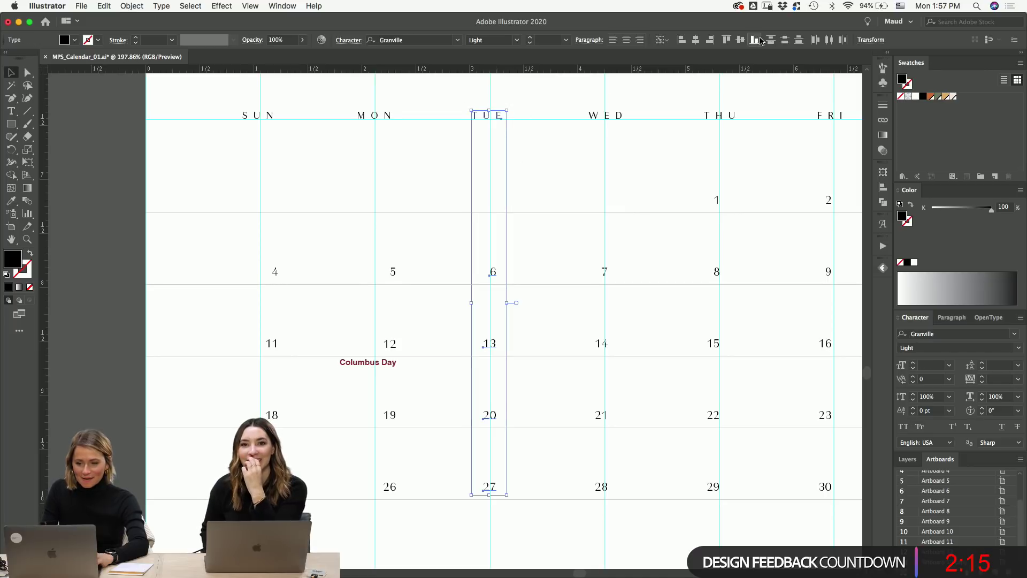
pyautogui.moveTo(592, 262); pyautogui.dragTo(594, 500)
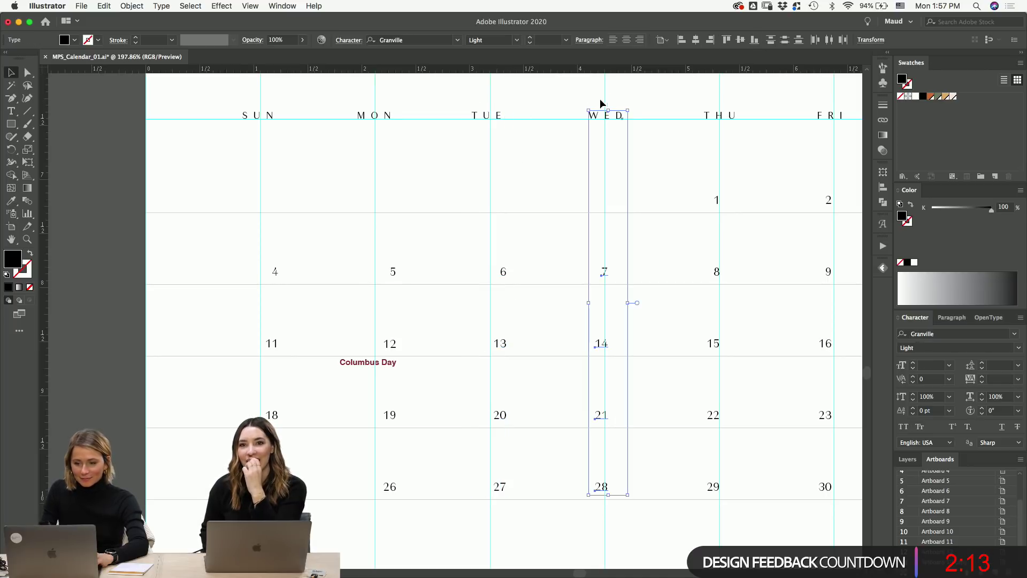
pyautogui.click(711, 40)
pyautogui.moveTo(670, 103); pyautogui.dragTo(745, 505)
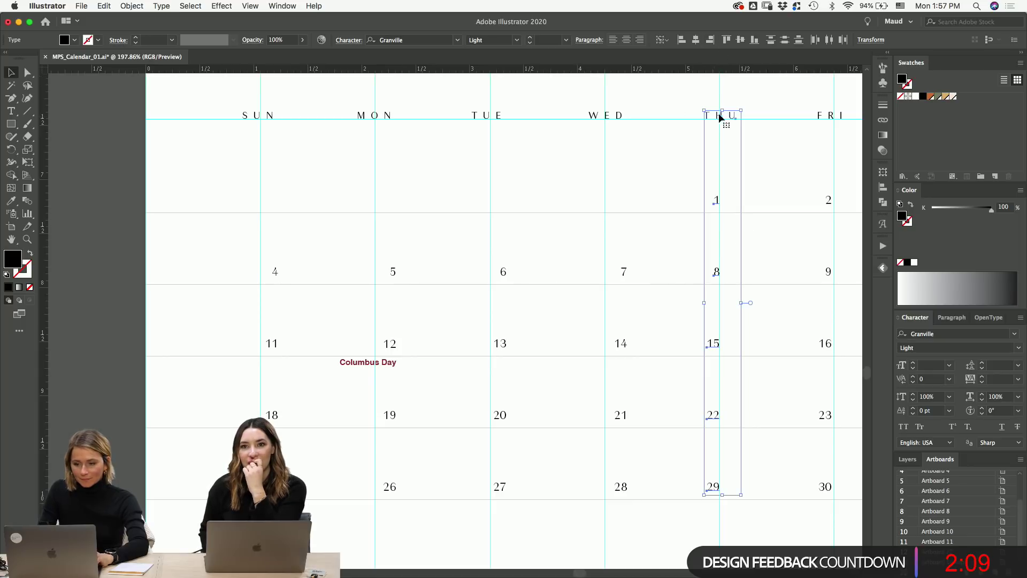
pyautogui.click(722, 41)
# - Align the Friday and Saturday dates, including the Halloween label, to the right edges of their weekday headings
pyautogui.hscroll(10, 756, 156)
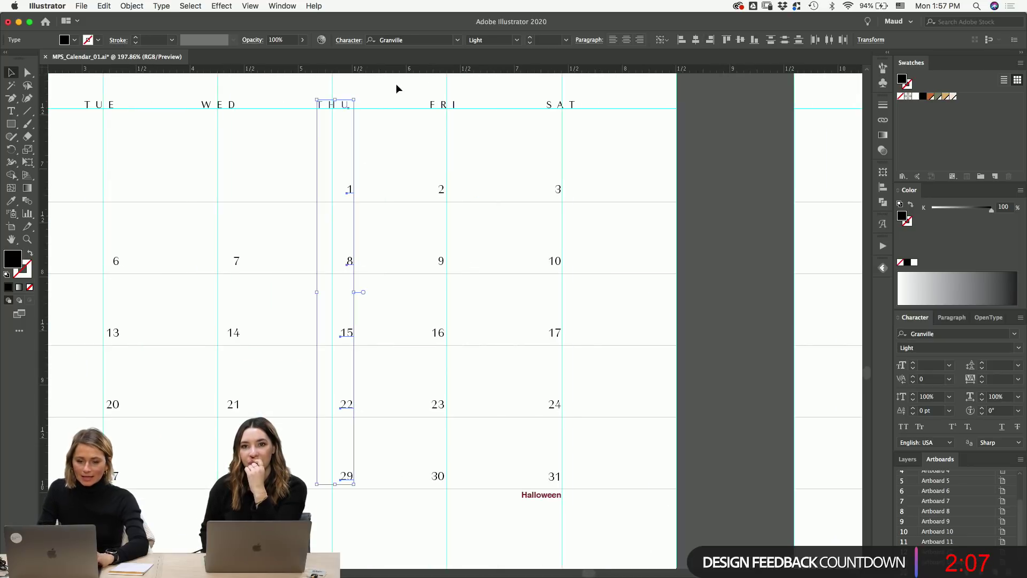
pyautogui.click(668, 43)
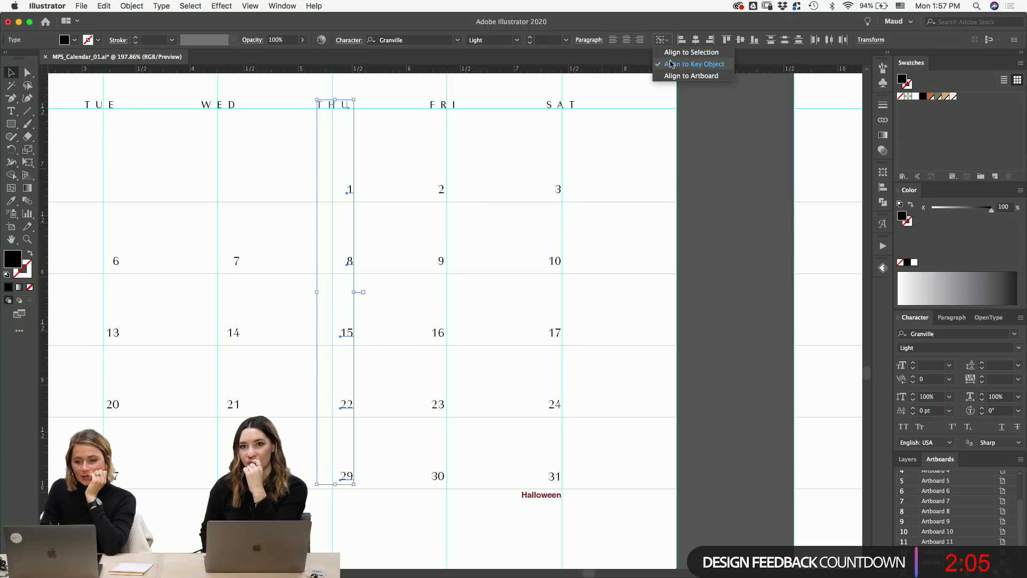
pyautogui.click(402, 90)
pyautogui.moveTo(402, 90); pyautogui.dragTo(485, 514)
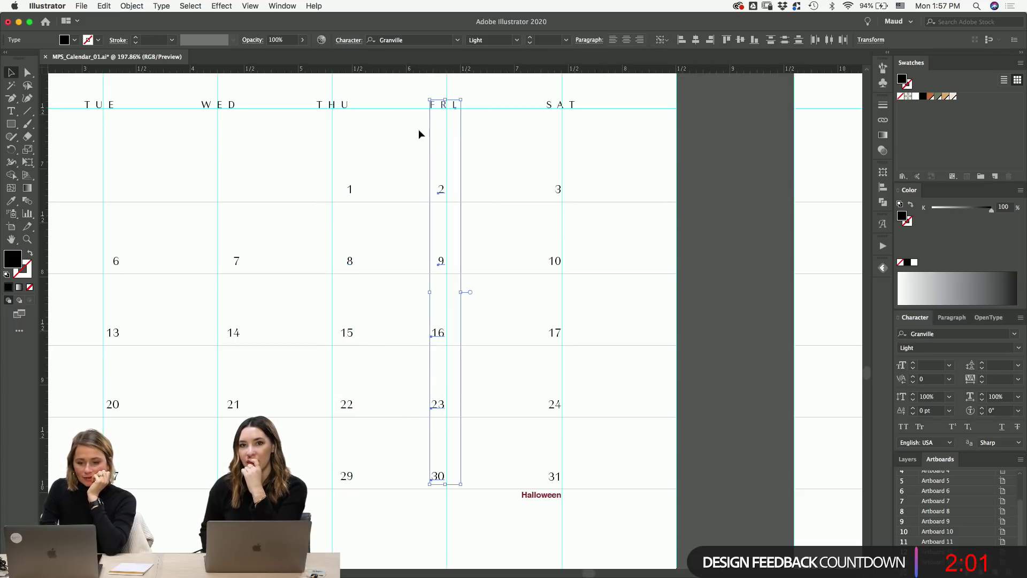
pyautogui.click(711, 41)
pyautogui.moveTo(535, 92); pyautogui.dragTo(566, 145)
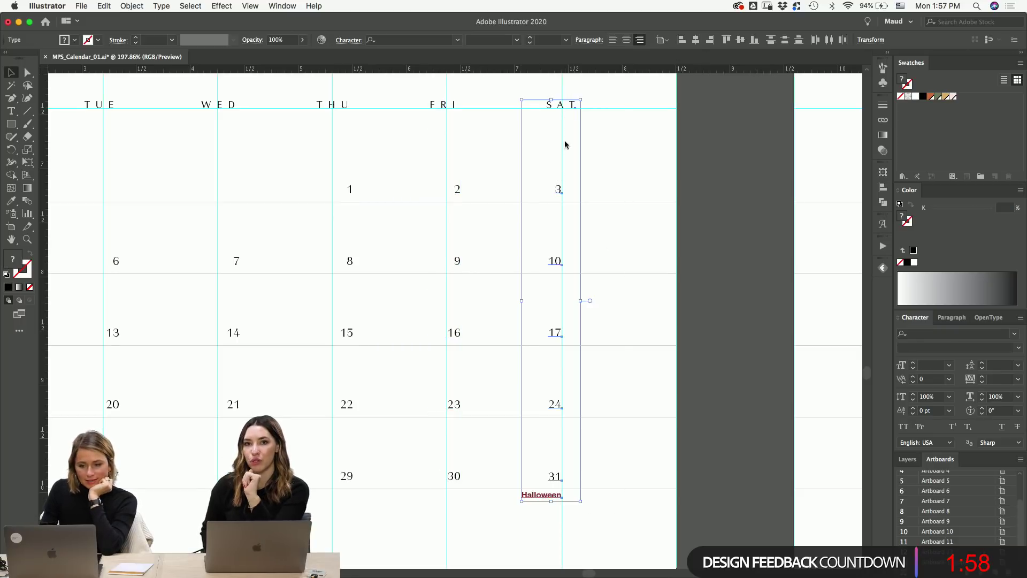
pyautogui.click(710, 40)
pyautogui.click(658, 202)
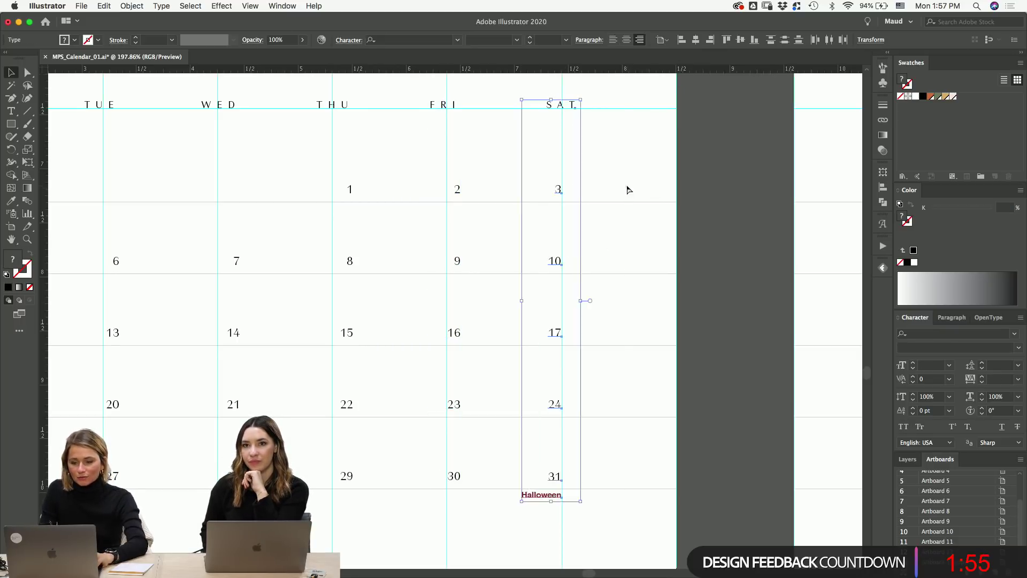
# - Move the October row 25 to 31 and its Halloween label down so the dates sit on their horizontal guide
pyautogui.hscroll(-5, 614, 270)
pyautogui.hscroll(-3, 669, 439)
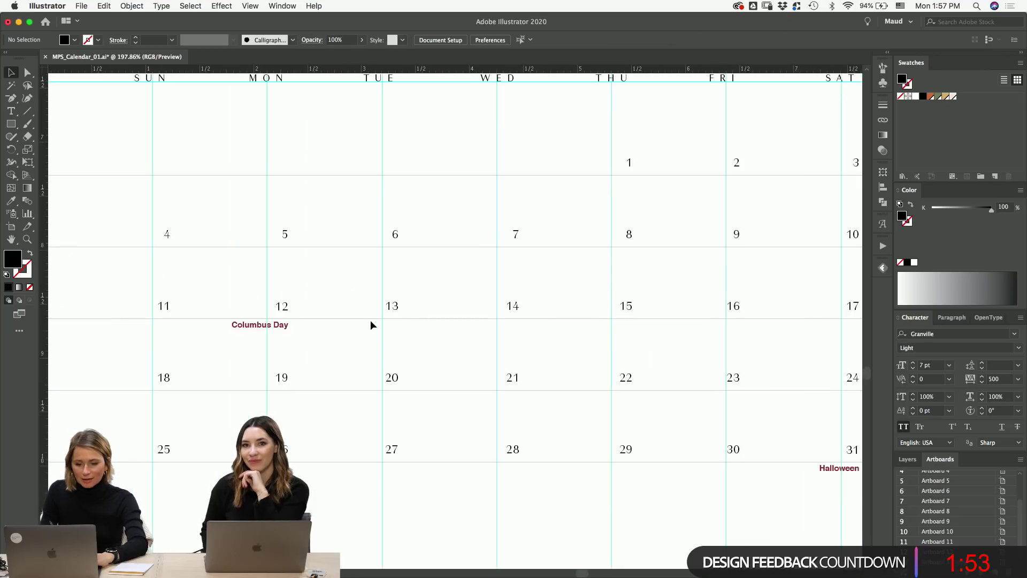
pyautogui.press('super+1')
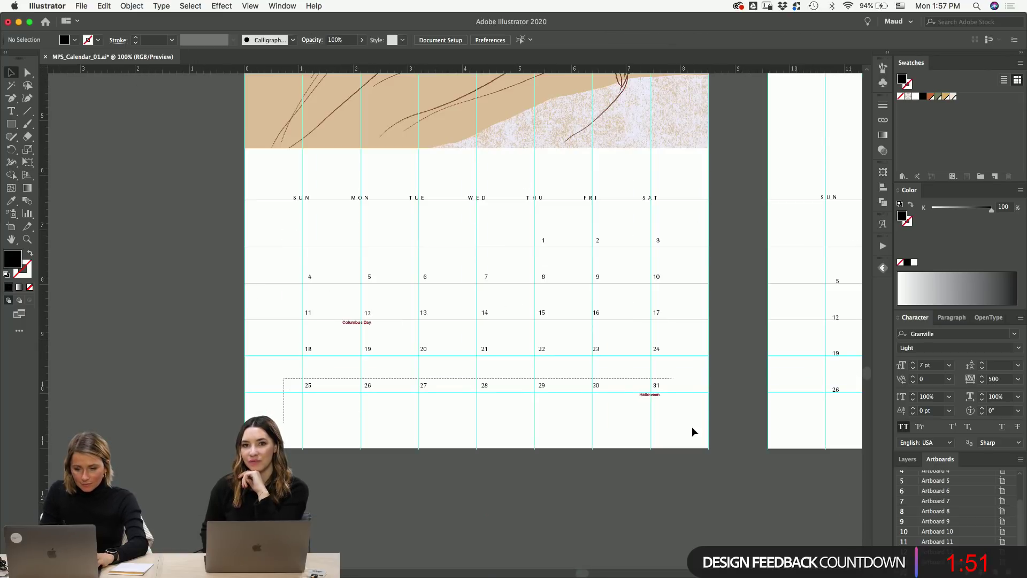
pyautogui.scroll(5, 644, 422)
pyautogui.moveTo(686, 208); pyautogui.dragTo(687, 233)
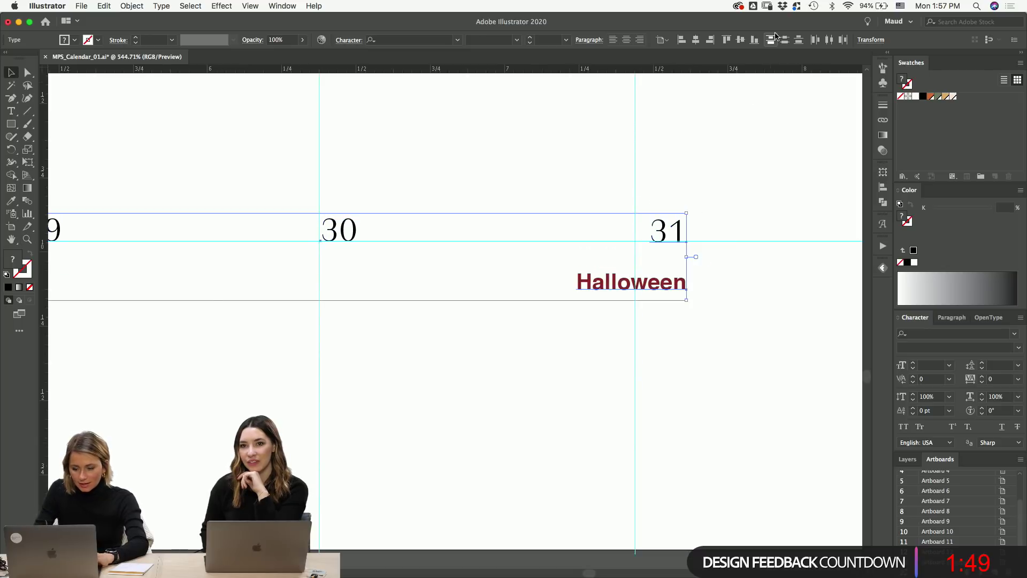
# - Move the October row 18 to 24 down so its dates sit on the horizontal guide beneath them
pyautogui.press('super+minus')
pyautogui.press('super+minus')
pyautogui.press('super+minus')
pyautogui.press('super+minus')
pyautogui.click(716, 252)
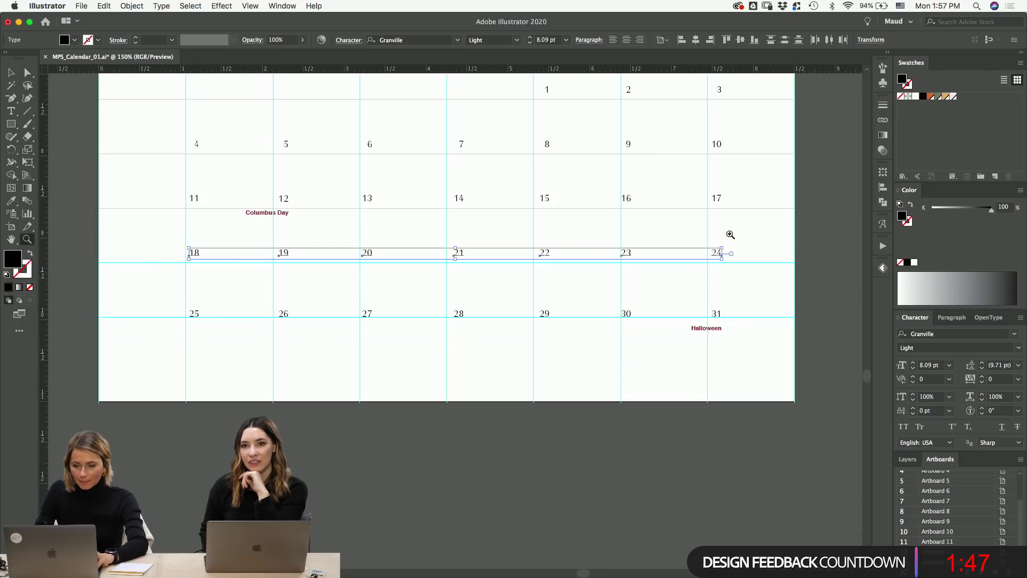
pyautogui.scroll(5, 749, 240)
pyautogui.moveTo(489, 263)
pyautogui.mouseDown()
pyautogui.moveTo(494, 303)
pyautogui.moveTo(484, 266)
pyautogui.mouseUp()
pyautogui.scroll(-8, 484, 265)
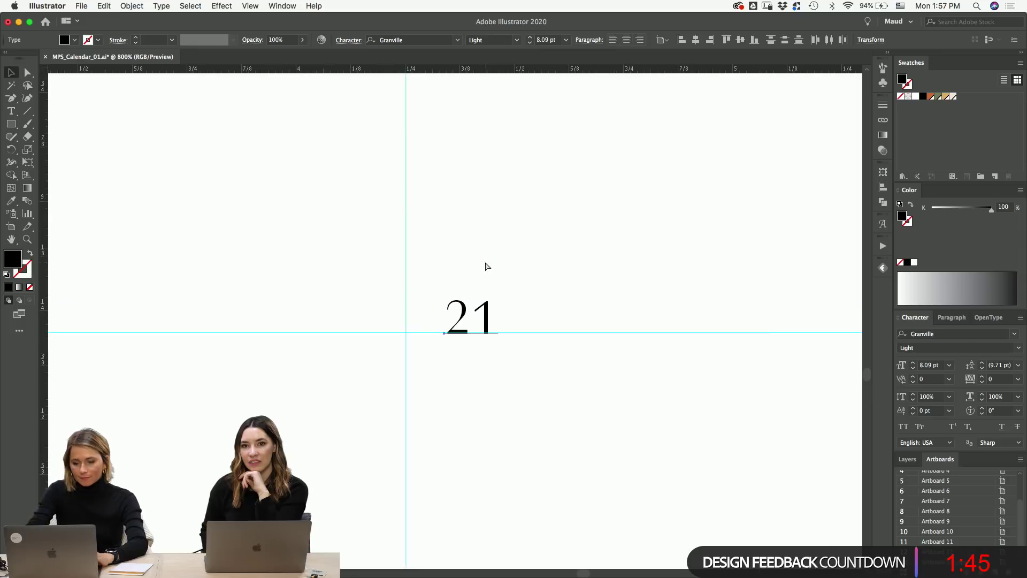
# - Move the October row 11 to 17 and its Columbus Day label down so the dates rest on their guide
pyautogui.scroll(3, 187, 335)
pyautogui.moveTo(187, 331); pyautogui.dragTo(862, 386)
pyautogui.press('z')
pyautogui.moveTo(759, 393); pyautogui.dragTo(677, 322)
pyautogui.press('v')
pyautogui.moveTo(512, 310); pyautogui.dragTo(512, 363)
# - Move the October row 4 to 10 down onto the horizontal guide beneath it
pyautogui.press('super+minus')
pyautogui.press('super+minus')
pyautogui.hscroll(-5, 517, 326)
pyautogui.press('super+minus')
pyautogui.press('super+minus')
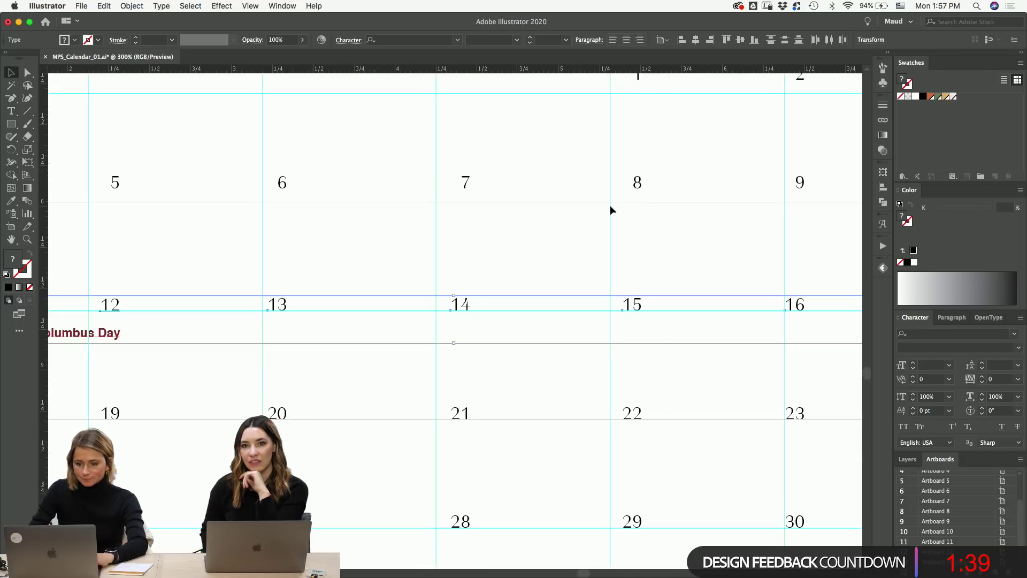
pyautogui.scroll(5, 516, 321)
pyautogui.press('super+minus')
pyautogui.press('super+minus')
pyautogui.moveTo(148, 244); pyautogui.dragTo(729, 277)
pyautogui.scroll(5, 729, 278)
pyautogui.moveTo(520, 205); pyautogui.dragTo(516, 238)
# - Move the October dates 1 to 3 down onto the first date row's horizontal guide and deselect them
pyautogui.press('super+minus')
pyautogui.press('super+minus')
pyautogui.press('super+minus')
pyautogui.press('super+minus')
pyautogui.press('super+minus')
pyautogui.press('super+minus')
pyautogui.press('super+minus')
pyautogui.moveTo(506, 275); pyautogui.dragTo(665, 270)
pyautogui.scroll(5, 620, 268)
pyautogui.moveTo(695, 187); pyautogui.dragTo(713, 205)
pyautogui.press('super+minus')
pyautogui.press('super+minus')
pyautogui.press('super+minus')
pyautogui.press('super+minus')
pyautogui.press('super+minus')
pyautogui.press('super+minus')
pyautogui.press('super+minus')
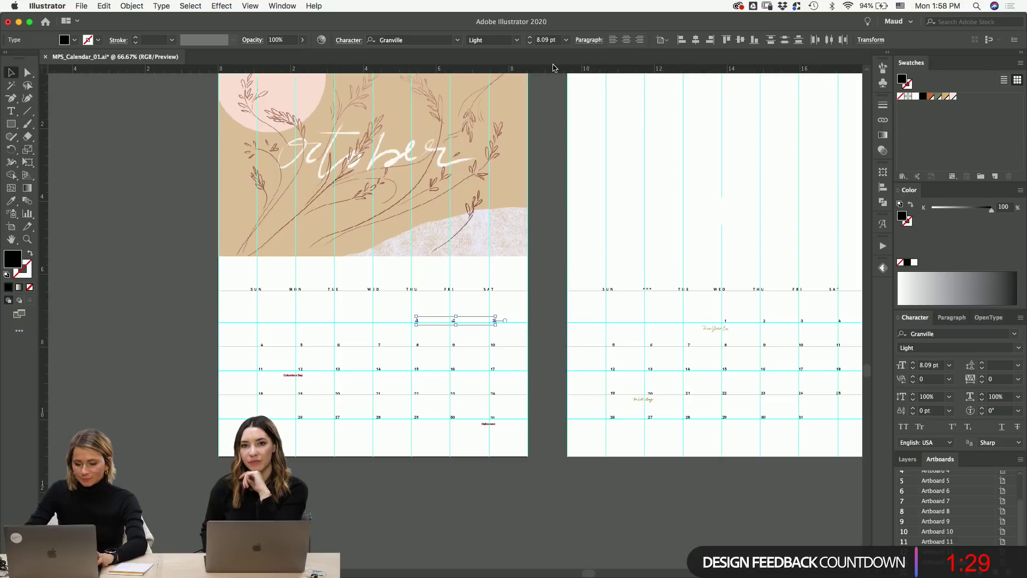
pyautogui.click(355, 355)
# - Swap fill and stroke, then hand-letter "Colombus" with the Paintbrush in the empty space below the October page
pyautogui.scroll(3, 539, 429)
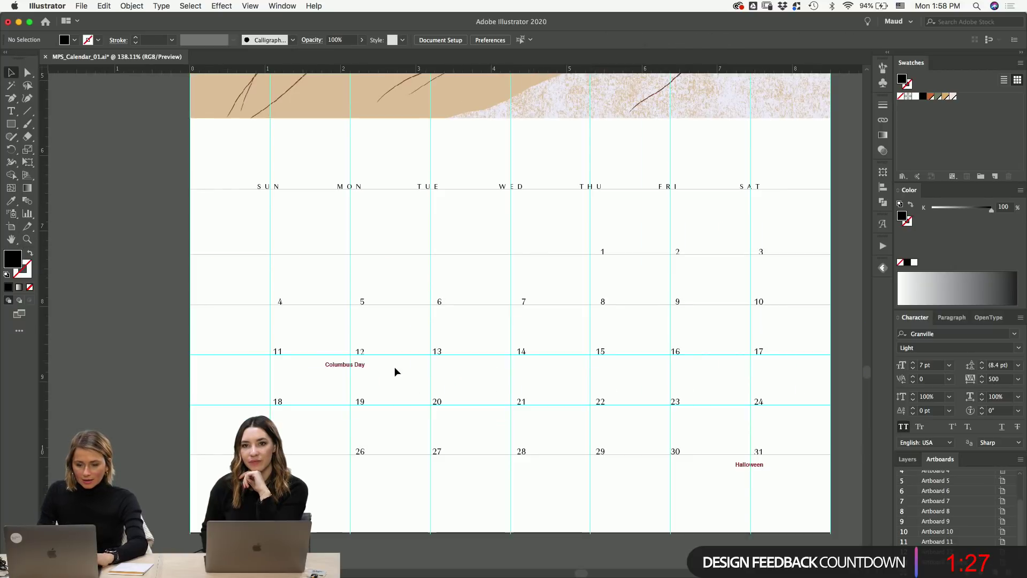
pyautogui.scroll(-3, 527, 405)
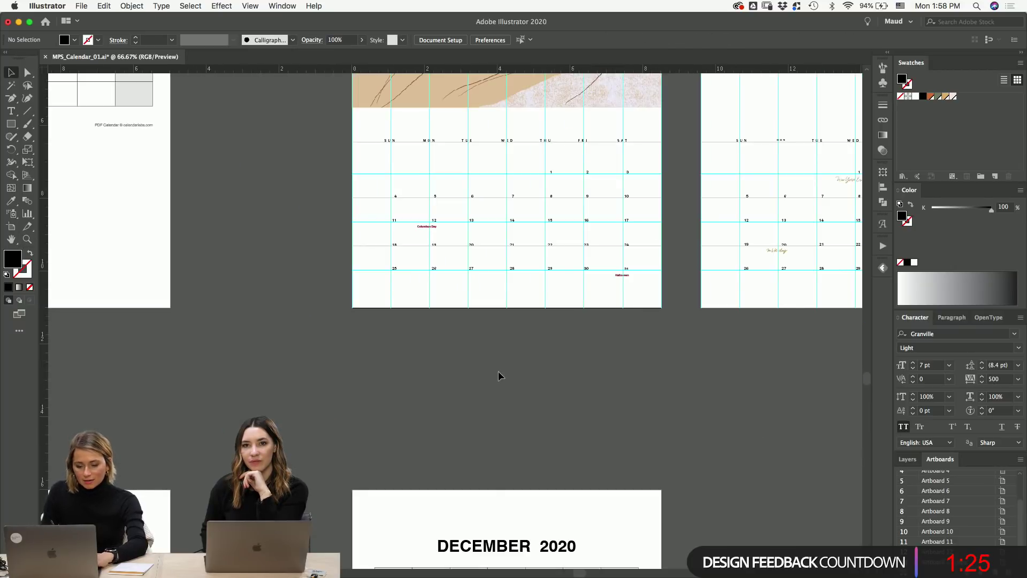
pyautogui.hotkey('shift', 'x')
pyautogui.moveTo(357, 351)
pyautogui.mouseDown()
pyautogui.moveTo(401, 425)
pyautogui.moveTo(505, 431)
pyautogui.mouseUp()
pyautogui.moveTo(644, 356)
pyautogui.mouseDown()
pyautogui.moveTo(667, 452)
pyautogui.moveTo(763, 445)
pyautogui.moveTo(843, 406)
pyautogui.mouseUp()
pyautogui.moveTo(741, 372); pyautogui.dragTo(352, 377)
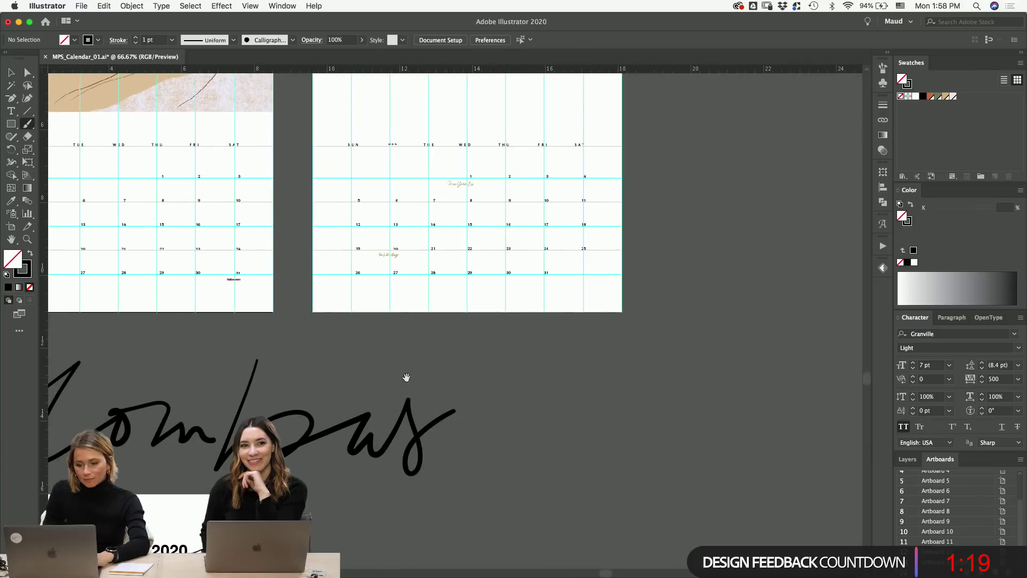
# - Hand-letter "Day" with the Paintbrush beside "Colombus", undoing and repainting the strokes that miss
pyautogui.moveTo(508, 471)
pyautogui.mouseDown()
pyautogui.moveTo(620, 375)
pyautogui.moveTo(497, 428)
pyautogui.mouseUp()
pyautogui.hotkey('ctrl', 'z')
pyautogui.hotkey('ctrl', 'z')
pyautogui.moveTo(522, 361)
pyautogui.mouseDown()
pyautogui.moveTo(749, 421)
pyautogui.moveTo(782, 473)
pyautogui.mouseUp()
pyautogui.press('cmd+z')
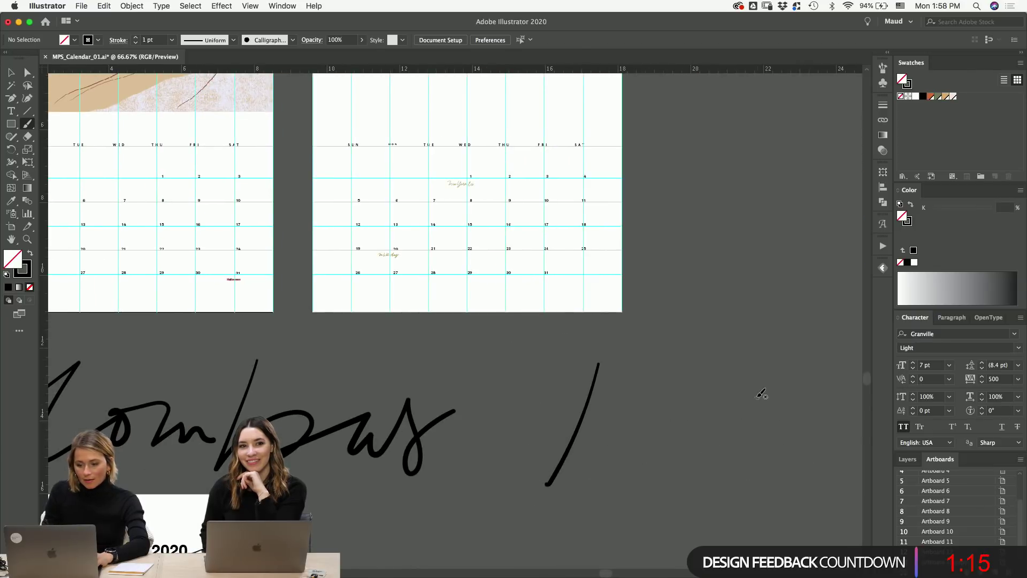
pyautogui.hscroll(5, 588, 348)
pyautogui.scroll(-3, 588, 347)
pyautogui.moveTo(366, 291)
pyautogui.mouseDown()
pyautogui.moveTo(478, 371)
pyautogui.moveTo(600, 413)
pyautogui.mouseUp()
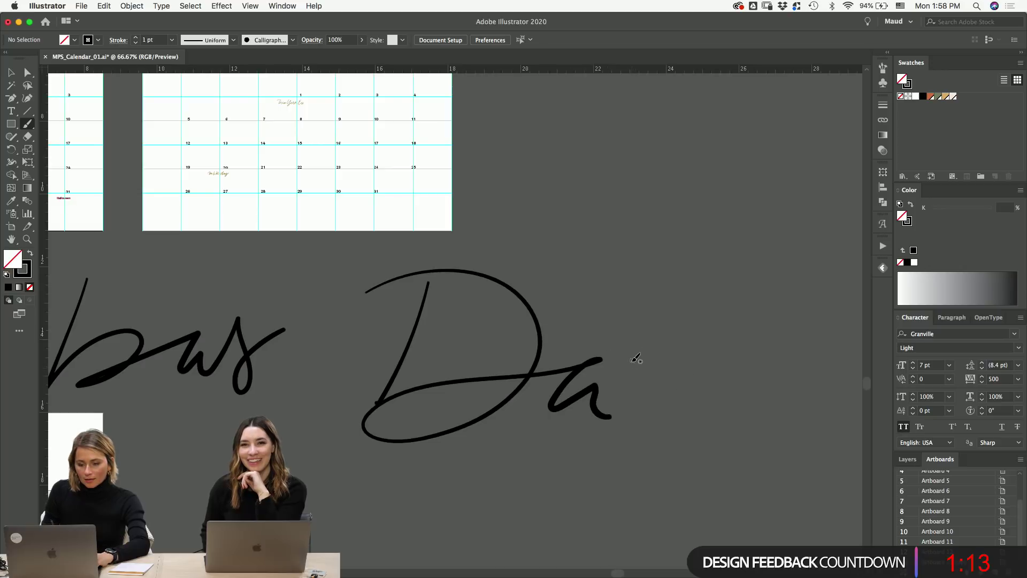
pyautogui.press('super+z')
pyautogui.moveTo(342, 301)
pyautogui.mouseDown()
pyautogui.moveTo(478, 422)
pyautogui.moveTo(611, 350)
pyautogui.moveTo(625, 378)
pyautogui.moveTo(637, 396)
pyautogui.mouseUp()
pyautogui.moveTo(681, 316)
pyautogui.mouseDown()
pyautogui.moveTo(716, 337)
pyautogui.moveTo(605, 471)
pyautogui.moveTo(790, 365)
pyautogui.mouseUp()
# - Select the painted letter y in "Day" and reposition it slightly against the letter a
pyautogui.press('v')
pyautogui.press('super+minus')
pyautogui.press('super+minus')
pyautogui.press('super+minus')
pyautogui.press('super+minus')
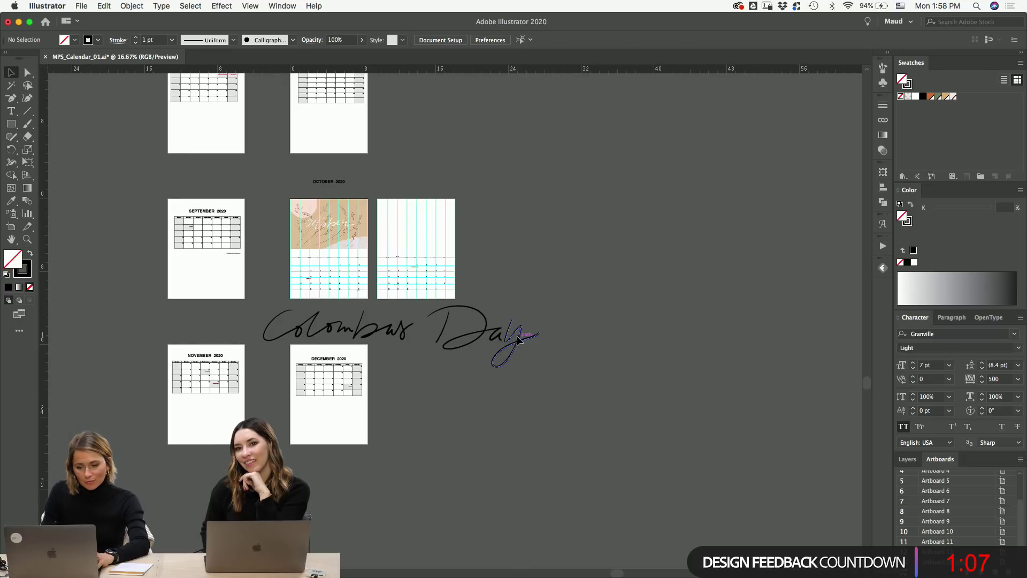
pyautogui.click(539, 333)
pyautogui.scroll(3, 347, 379)
pyautogui.moveTo(813, 223); pyautogui.dragTo(651, 344)
pyautogui.moveTo(837, 349); pyautogui.dragTo(834, 343)
# - Switch to outline view and delete a section of anchor points from the painted "Day" lettering
pyautogui.click(582, 252)
pyautogui.press('a')
pyautogui.scroll(6, 584, 294)
pyautogui.hotkey('ctrl', 'y')
pyautogui.moveTo(360, 346); pyautogui.dragTo(441, 327)
pyautogui.press('Delete')
pyautogui.hotkey('shift', 'c')
pyautogui.press('v')
pyautogui.click(468, 293)
pyautogui.scroll(-10, 468, 294)
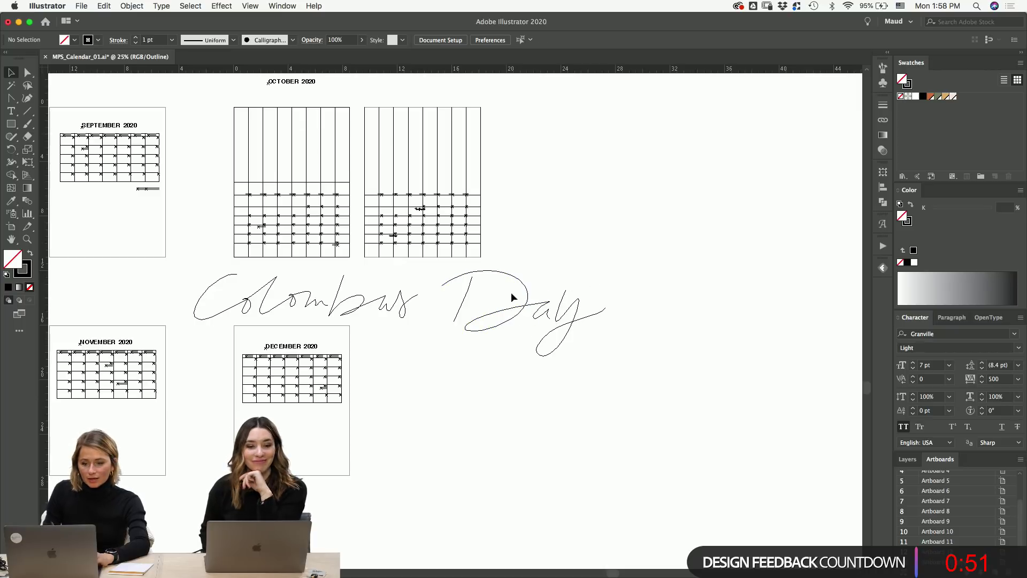
# - Try to convert the painted "Colombus Day" strokes into filled outlines
pyautogui.moveTo(609, 245); pyautogui.dragTo(117, 412)
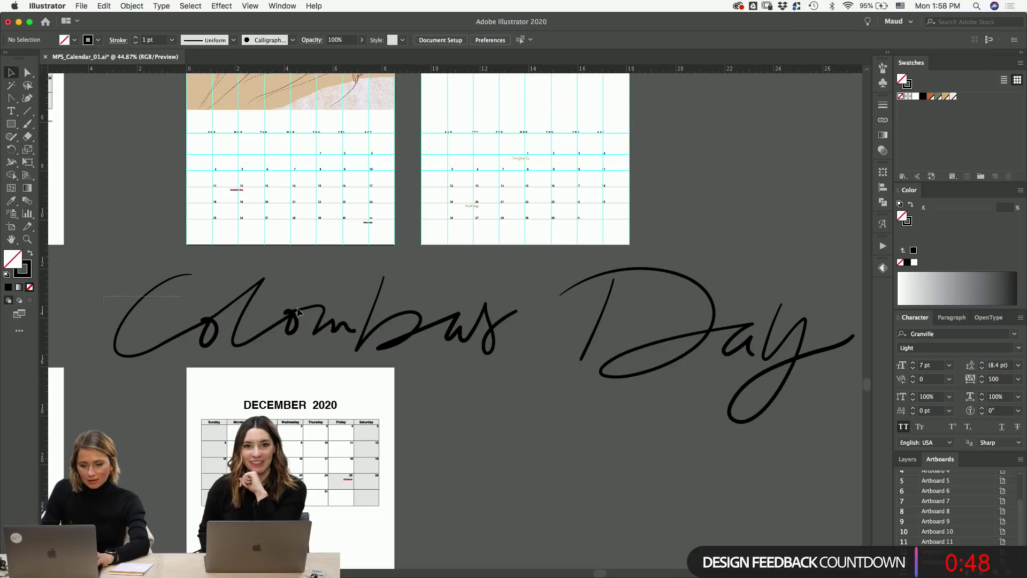
pyautogui.click(298, 312)
pyautogui.hscroll(3, 298, 312)
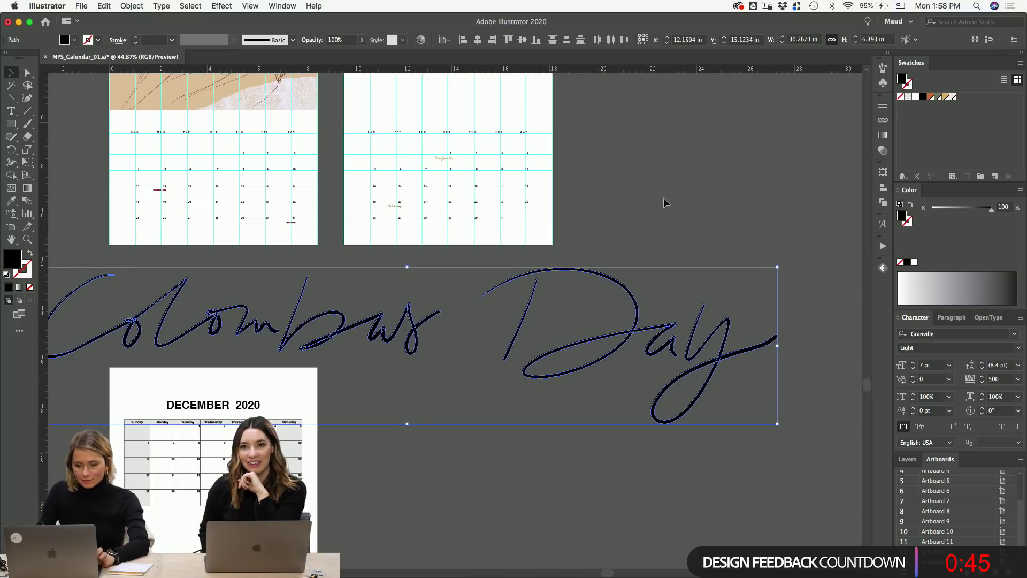
# - Clean up the anchor points along the outer curve of the painted letter D in "Day", working in outline view
pyautogui.moveTo(776, 256); pyautogui.dragTo(539, 395)
pyautogui.press('a')
pyautogui.click(357, 353)
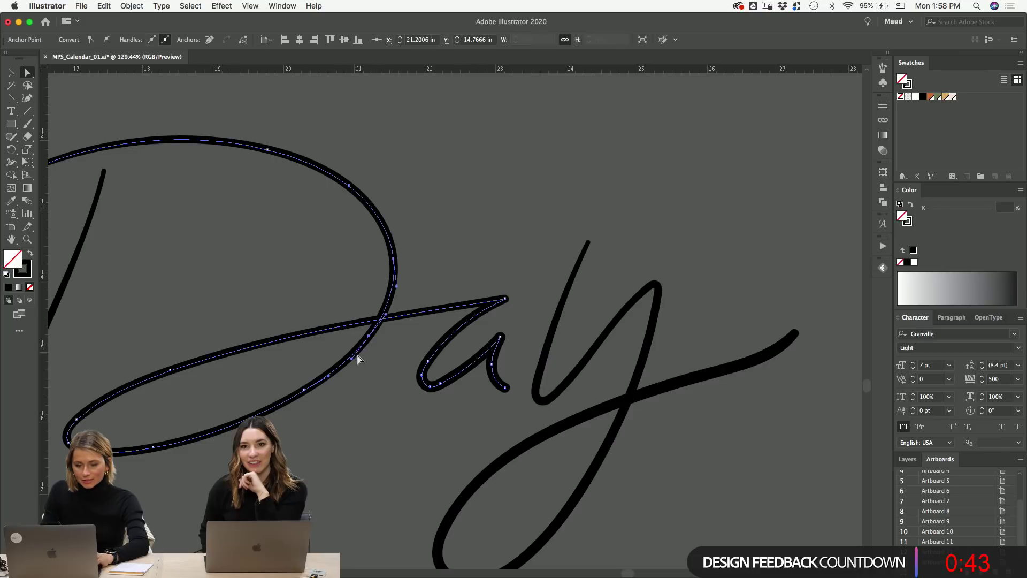
pyautogui.press('super+y')
pyautogui.moveTo(393, 258); pyautogui.dragTo(423, 250)
pyautogui.press('v')
pyautogui.click(497, 147)
# - Select all the painted "Colombus Day" lettering, convert its strokes to filled outlines, and return to preview view
pyautogui.press('super+minus')
pyautogui.press('super+minus')
pyautogui.press('super+minus')
pyautogui.press('super+minus')
pyautogui.press('super+minus')
pyautogui.moveTo(190, 301); pyautogui.dragTo(430, 315)
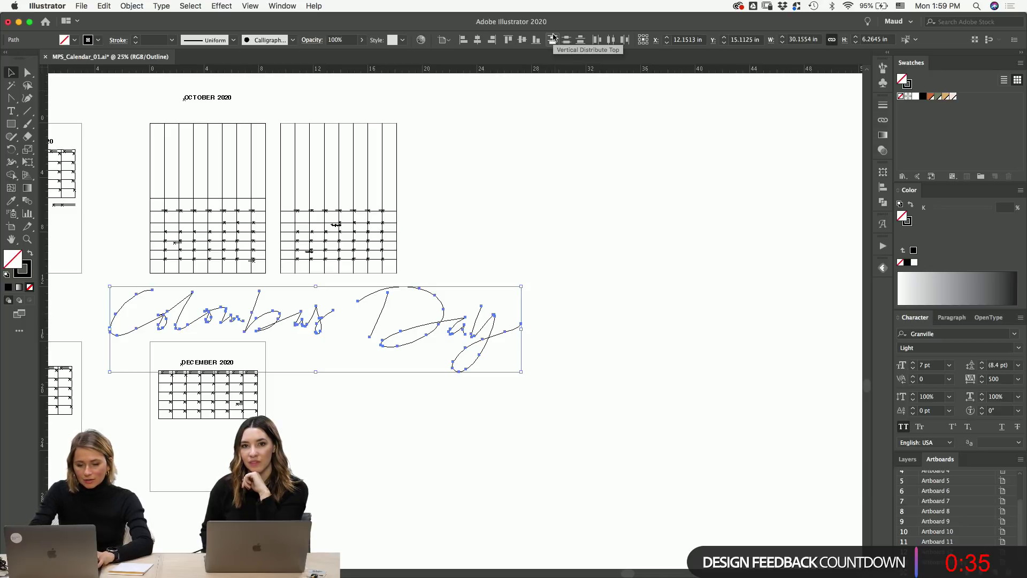
pyautogui.press('super+shift+o')
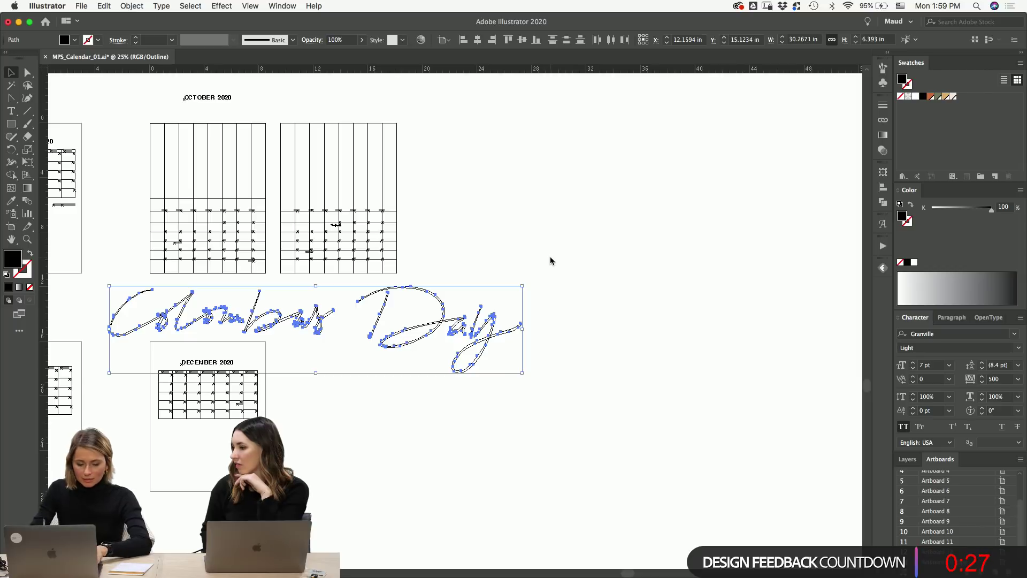
pyautogui.hotkey('ctrl', 'y')
pyautogui.press('z')
pyautogui.moveTo(383, 321); pyautogui.dragTo(496, 307)
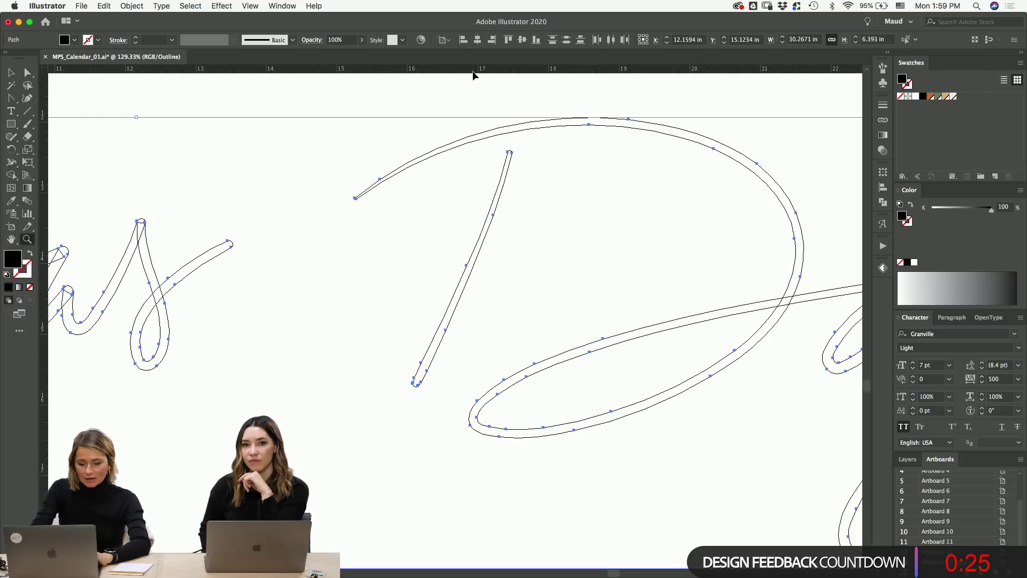
pyautogui.hotkey('ctrl', '-')
pyautogui.hotkey('ctrl', '-')
pyautogui.hotkey('ctrl', '-')
pyautogui.hotkey('ctrl', '-')
pyautogui.hotkey('ctrl', '-')
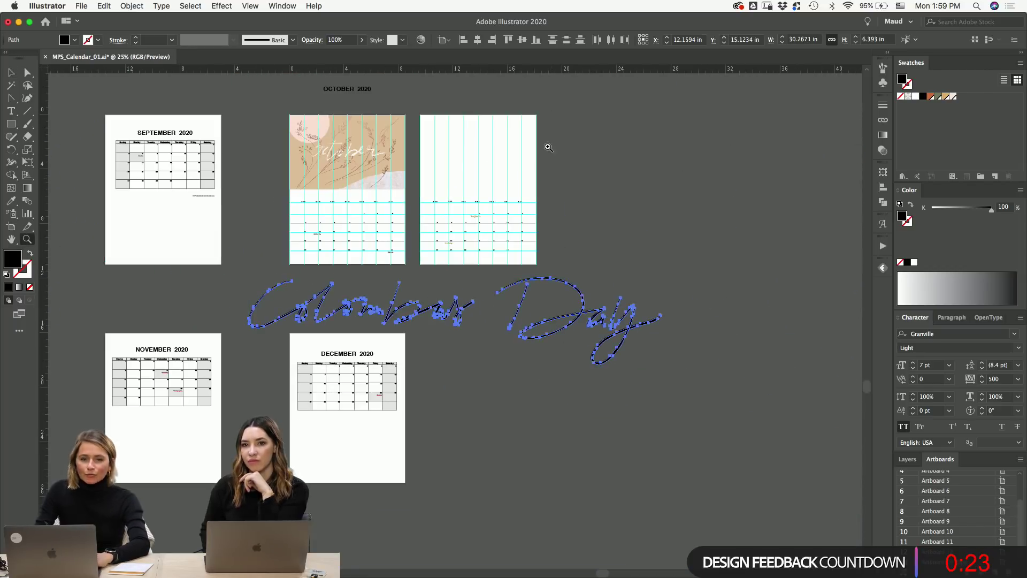
# - Scale the outlined lettering down to about 4.49 in wide and place it as a group just below the October page
pyautogui.moveTo(662, 320); pyautogui.dragTo(486, 313)
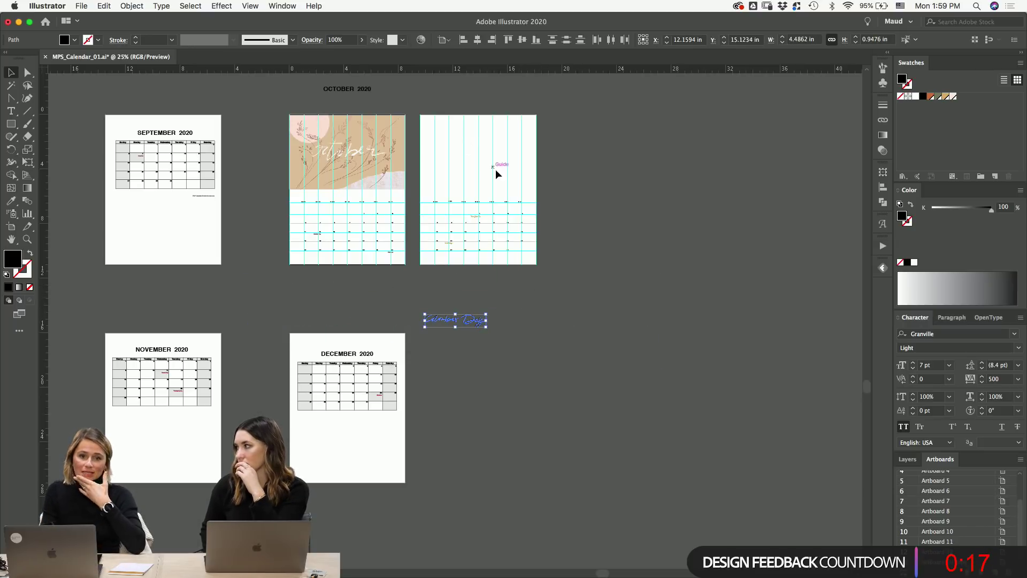
pyautogui.scroll(3, 466, 374)
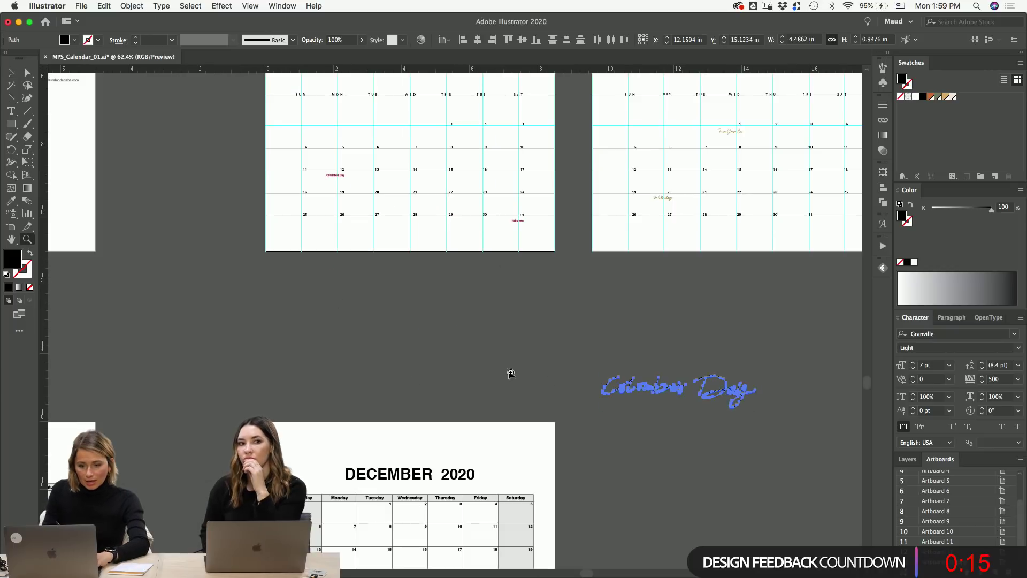
pyautogui.moveTo(756, 408); pyautogui.dragTo(461, 274)
pyautogui.press('super+z')
pyautogui.scroll(5, 578, 279)
pyautogui.hscroll(-2, 577, 279)
pyautogui.press('z')
pyautogui.moveTo(471, 332); pyautogui.dragTo(492, 314)
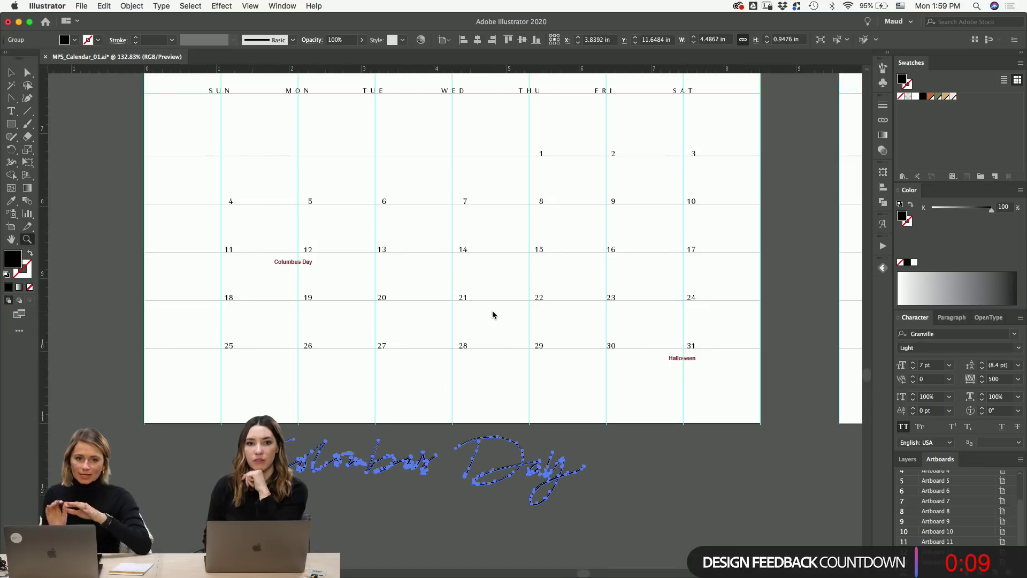
# - Shrink the lettering group further and place it over the red "Columbus Day" label below October 12
pyautogui.press('v')
pyautogui.moveTo(295, 463); pyautogui.dragTo(362, 266)
pyautogui.hscroll(-3, 83, 262)
pyautogui.moveTo(335, 208); pyautogui.dragTo(517, 328)
pyautogui.press('z')
pyautogui.moveTo(398, 264); pyautogui.dragTo(471, 270)
pyautogui.press('v')
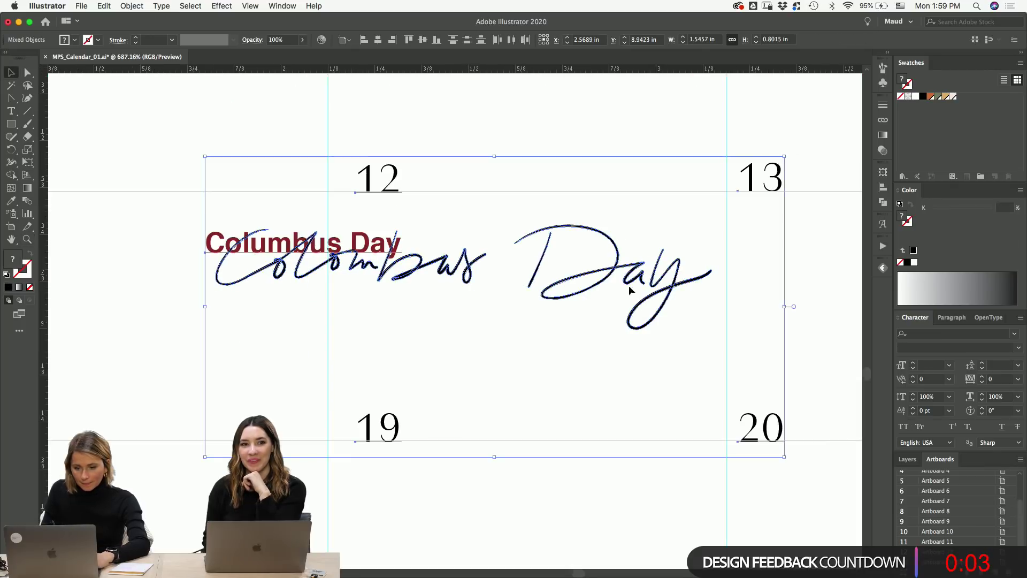
pyautogui.keyDown('shift'); pyautogui.moveTo(786, 306); pyautogui.dragTo(460, 302); pyautogui.keyUp('shift')
pyautogui.press('super+z')
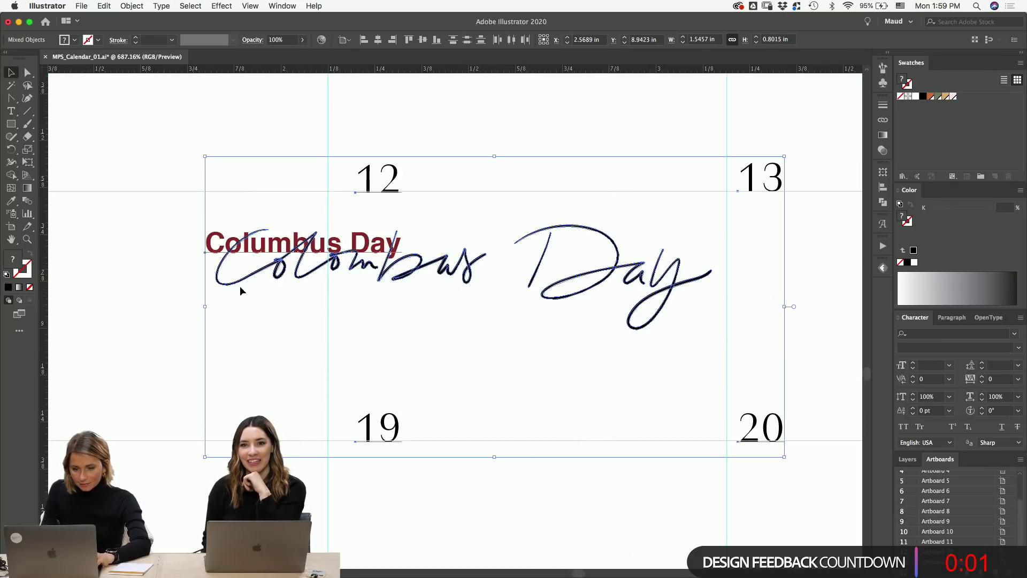
pyautogui.click(134, 298)
# - Scale the hand lettering to about 0.58 in wide and delete the red printed "Columbus Day" label
pyautogui.click(310, 280)
pyautogui.moveTo(712, 276); pyautogui.dragTo(402, 245)
pyautogui.click(400, 242)
pyautogui.press('Delete')
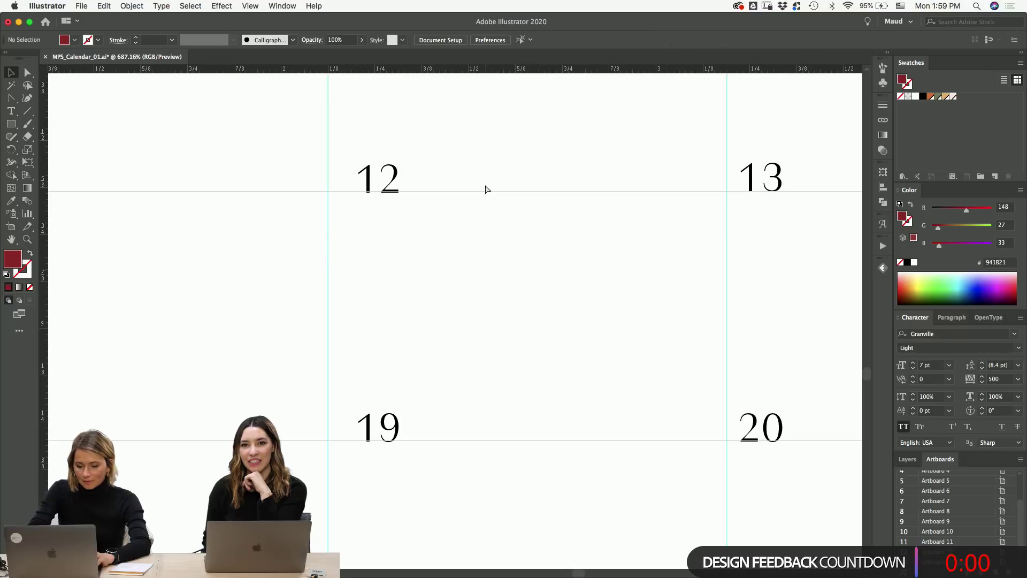
# - Recolour the "Colombus Day" lettering gold (A87E16) by sampling the hand-lettered holiday text on the January page with the Eyedropper
pyautogui.press('super+minus')
pyautogui.press('super+minus')
pyautogui.press('super+minus')
pyautogui.press('super+minus')
pyautogui.press('super+minus')
pyautogui.press('super+minus')
pyautogui.press('super+minus')
pyautogui.moveTo(486, 188); pyautogui.dragTo(655, 338)
pyautogui.moveTo(334, 161); pyautogui.dragTo(617, 534)
pyautogui.moveTo(488, 268); pyautogui.dragTo(447, 551)
pyautogui.scroll(20, 447, 552)
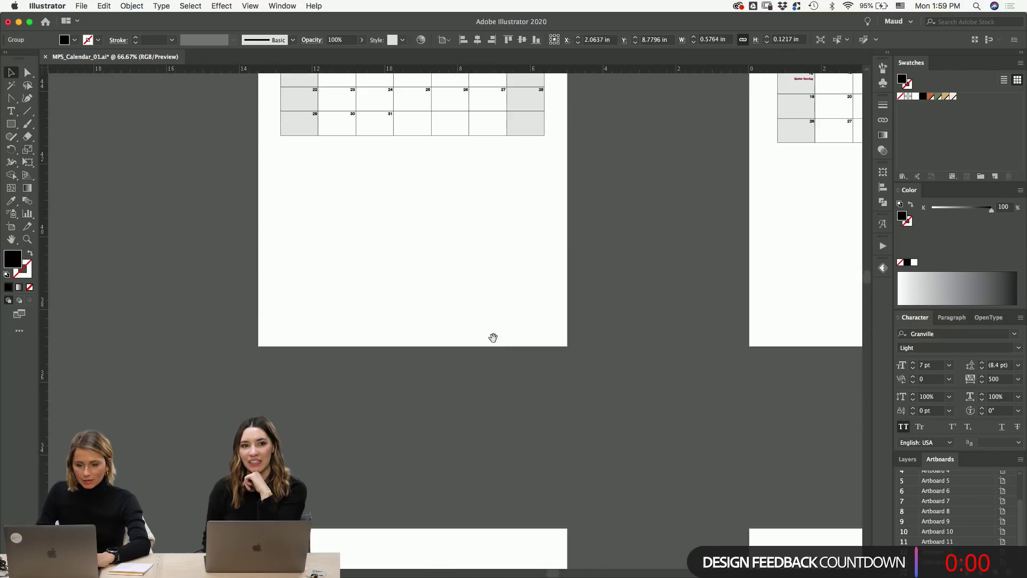
pyautogui.scroll(10, 471, 293)
pyautogui.press('z')
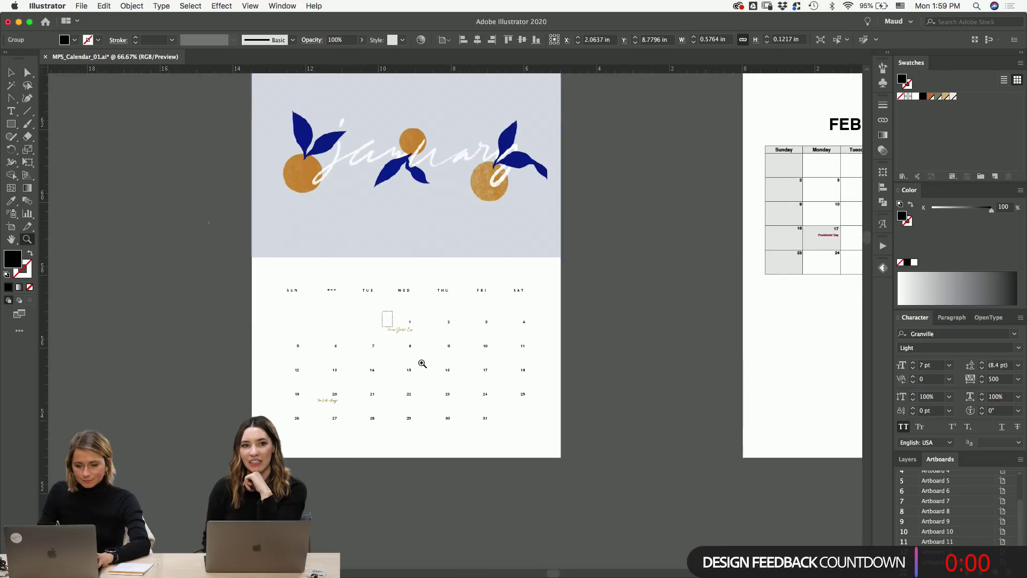
pyautogui.moveTo(369, 338); pyautogui.dragTo(466, 397)
pyautogui.press('i')
pyautogui.click(477, 225)
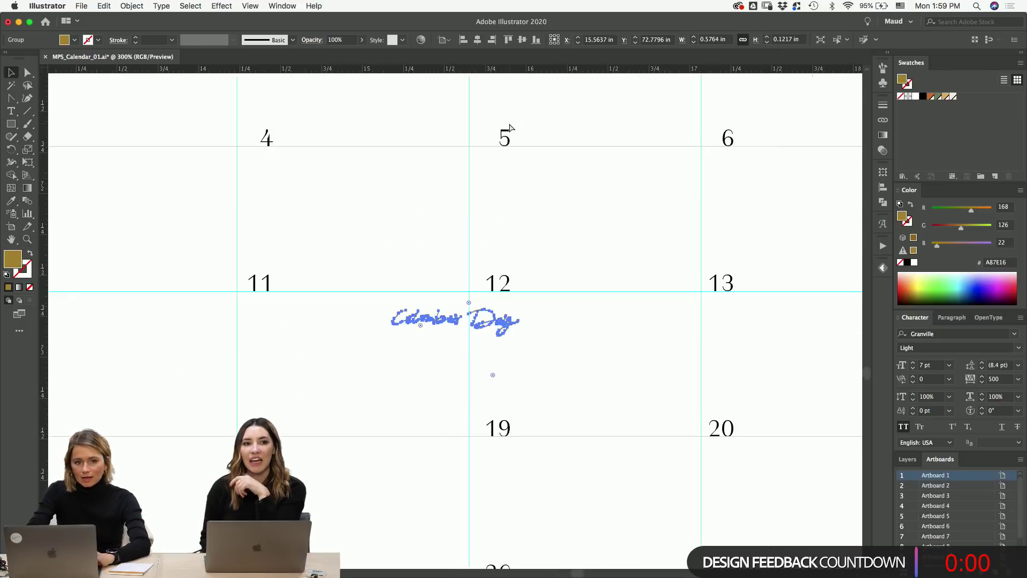
# - Deselect the gold lettering on the October page and save the calendar document
pyautogui.press('super+minus')
pyautogui.press('super+minus')
pyautogui.press('super+minus')
pyautogui.press('super+minus')
pyautogui.press('super+minus')
pyautogui.press('super+minus')
pyautogui.press('super+minus')
pyautogui.press('z')
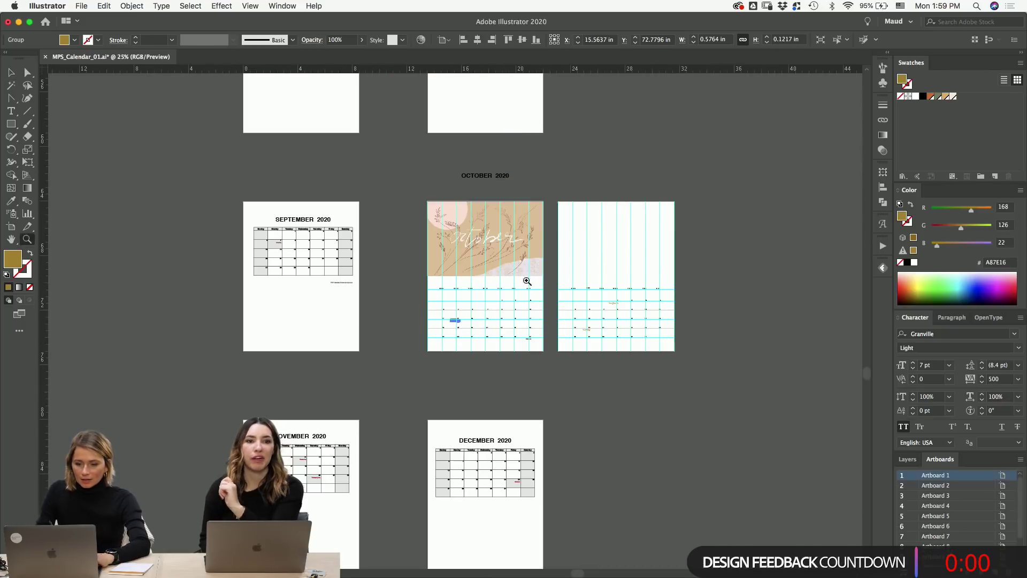
pyautogui.moveTo(544, 307); pyautogui.dragTo(361, 350)
pyautogui.click(470, 454)
pyautogui.hscroll(5, 471, 454)
pyautogui.press('super+space')
pyautogui.moveTo(257, 219); pyautogui.dragTo(458, 393)
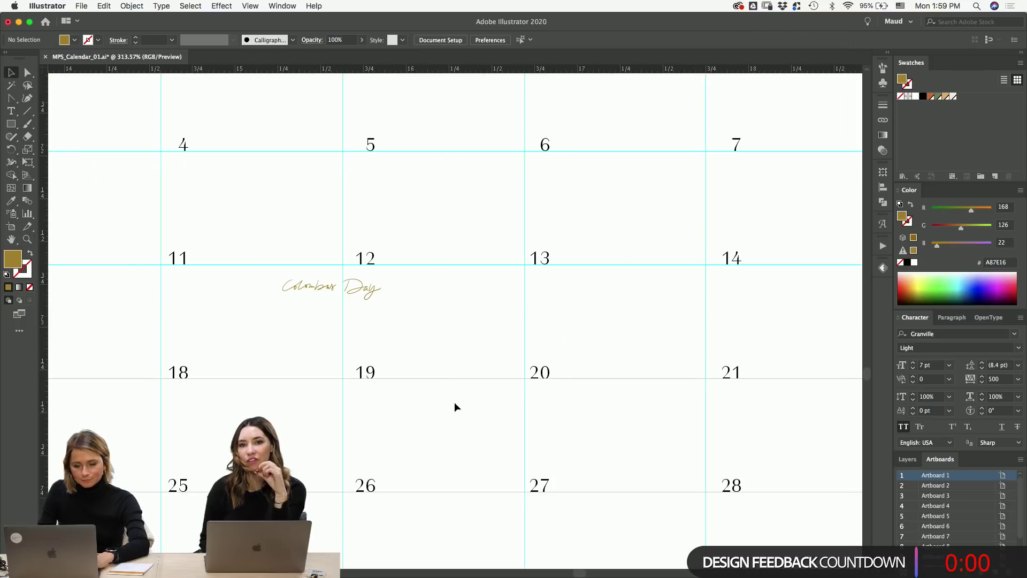
pyautogui.press('super+s')
# - Enlarge the gold "Colombus Day" lettering slightly from its centre below October 12 and deselect it
pyautogui.press('super+space')
pyautogui.moveTo(284, 261); pyautogui.dragTo(431, 313)
pyautogui.press('super+a')
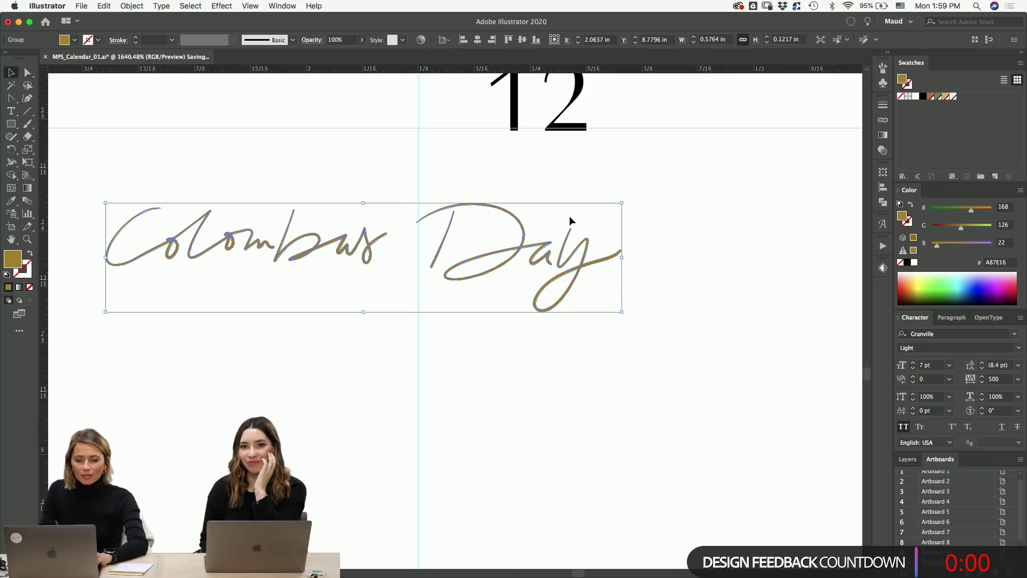
pyautogui.moveTo(621, 207); pyautogui.dragTo(683, 186)
pyautogui.press('super+shift+a')
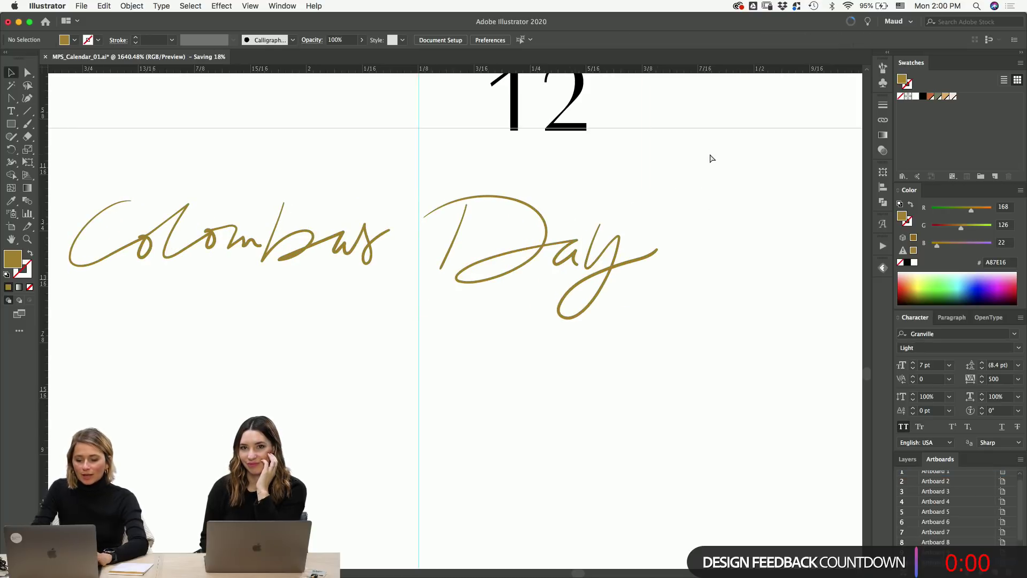
pyautogui.press('super+1')
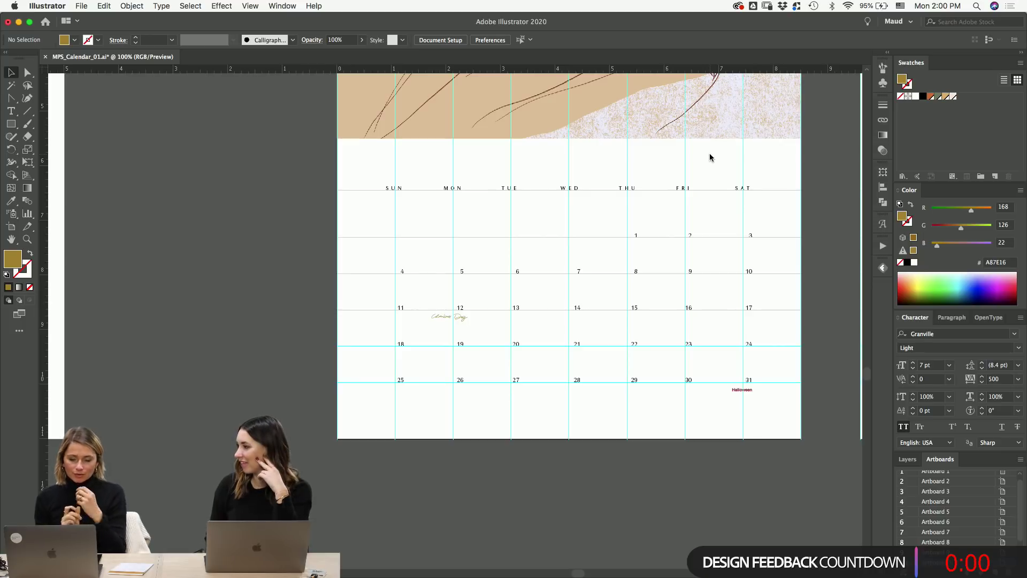
# - Save the calendar again with the enlarged holiday lettering in place
pyautogui.press('super+minus')
pyautogui.press('super+minus')
pyautogui.press('super+minus')
pyautogui.press('super+minus')
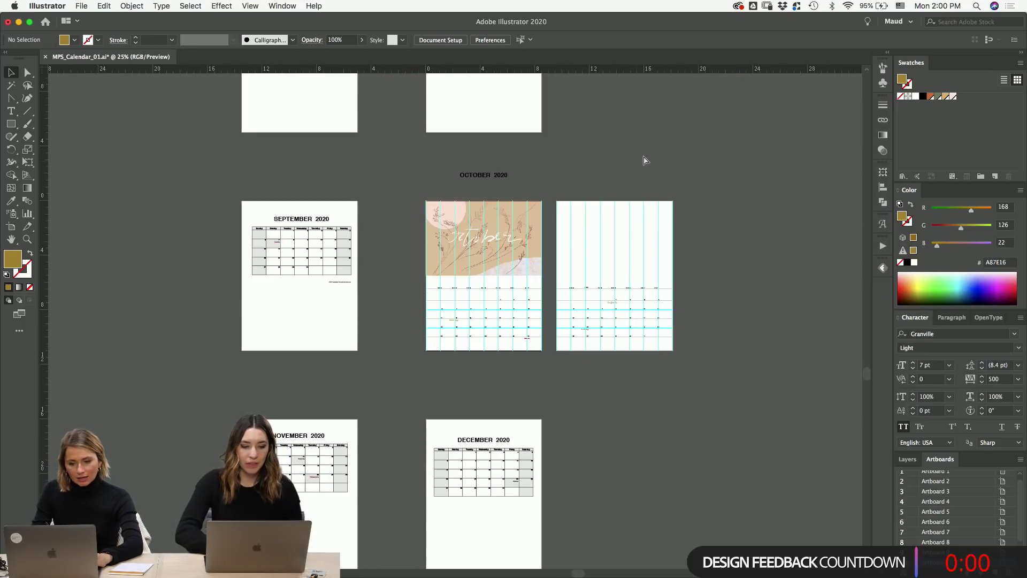
pyautogui.press('super+s')
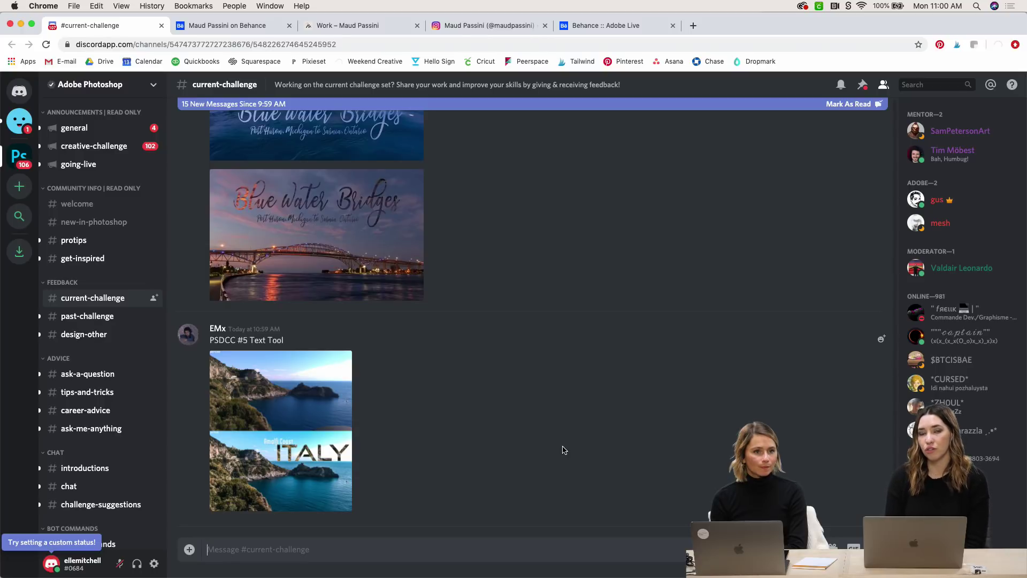
# - Switch to Discord in Chrome and examine the enlarged before-and-after "Amalfi Coast ITALY" image in the current-challenge channel, then close it
pyautogui.click(330, 436)
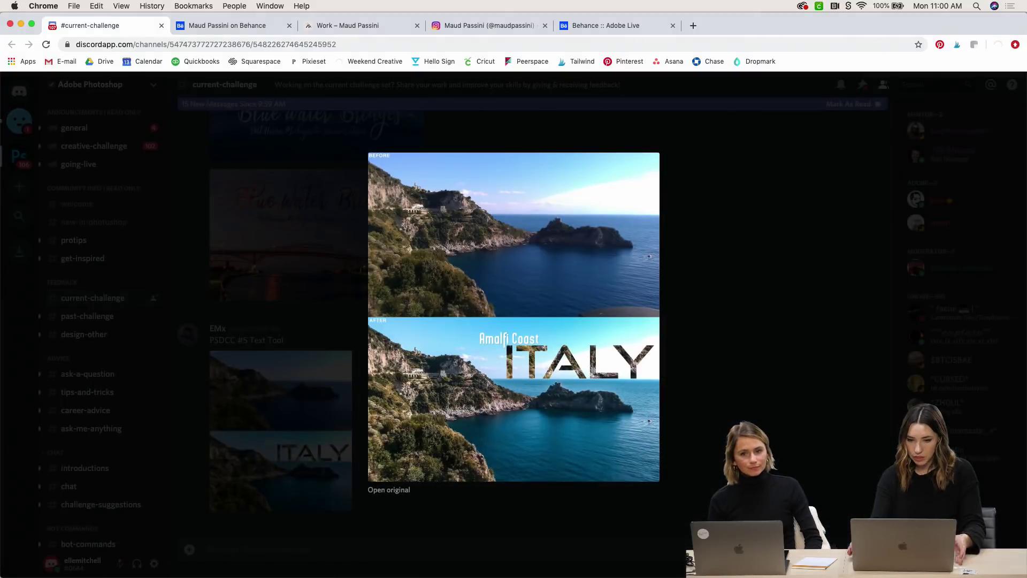
pyautogui.scroll(3, 511, 301)
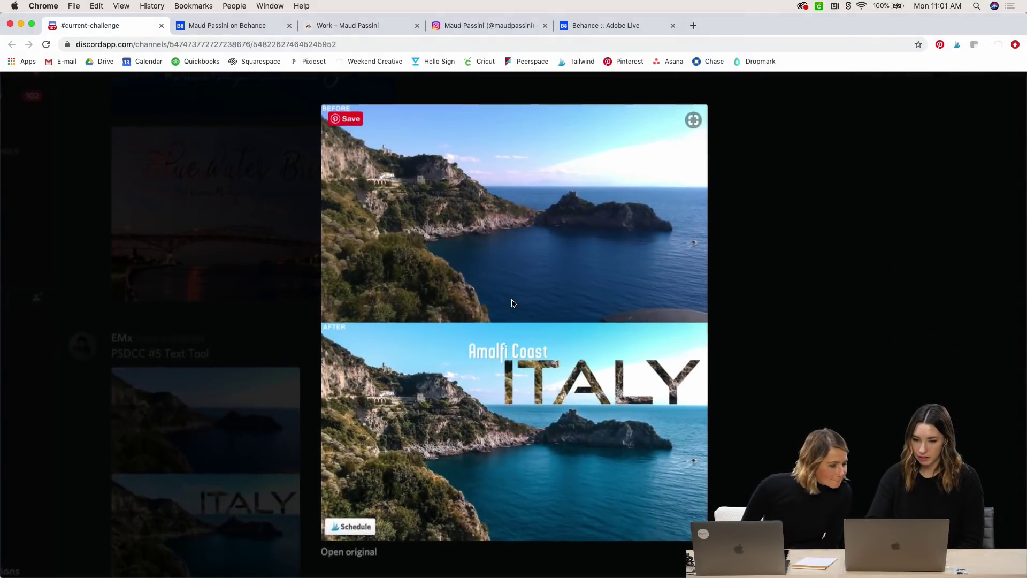
pyautogui.scroll(3, 512, 303)
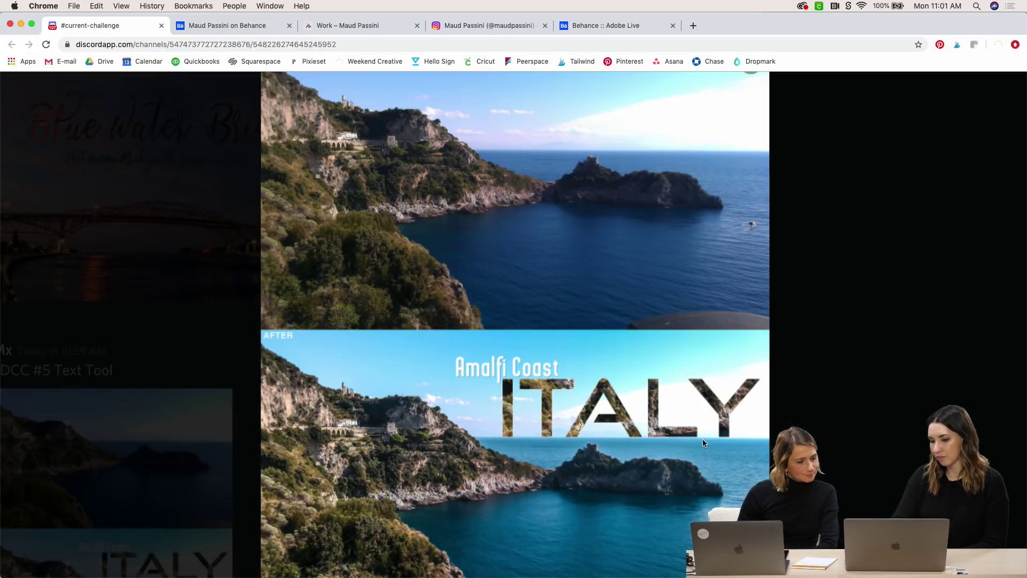
pyautogui.click(850, 464)
pyautogui.scroll(8, 517, 334)
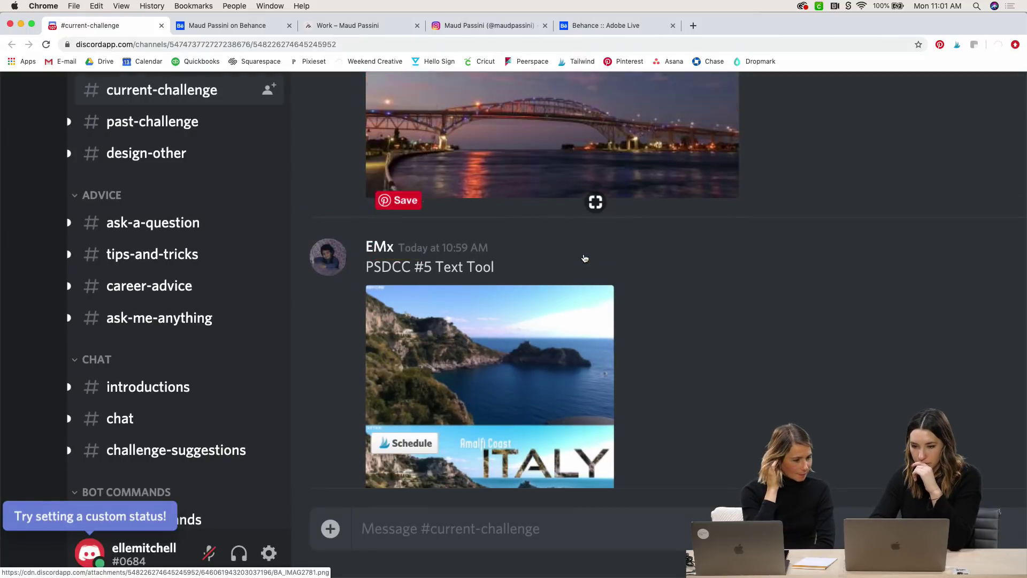
# - Read the Day 5 post's caption and compare its two "Blue Water Bridges" images
pyautogui.scroll(3, 585, 259)
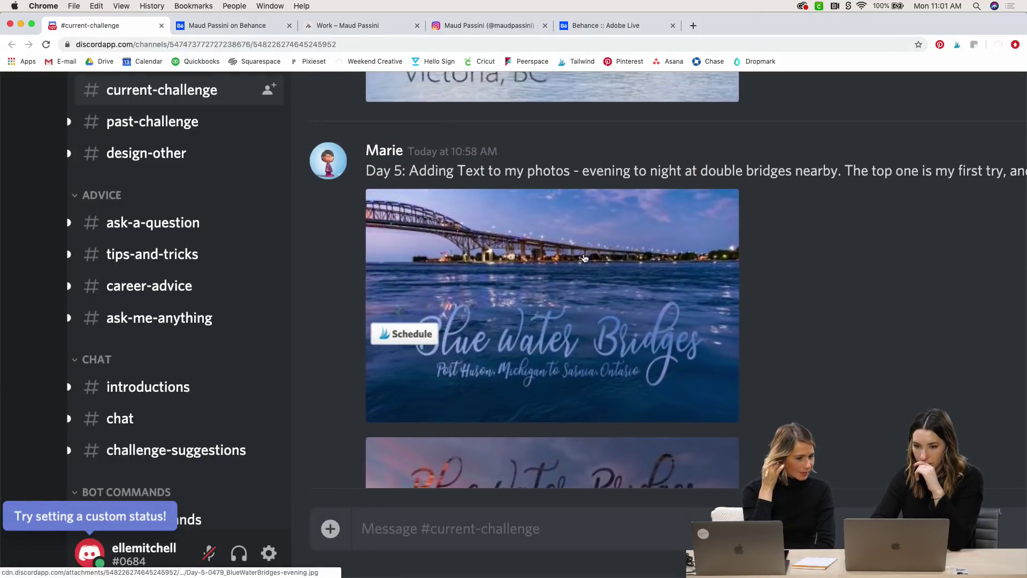
pyautogui.scroll(-5, 584, 258)
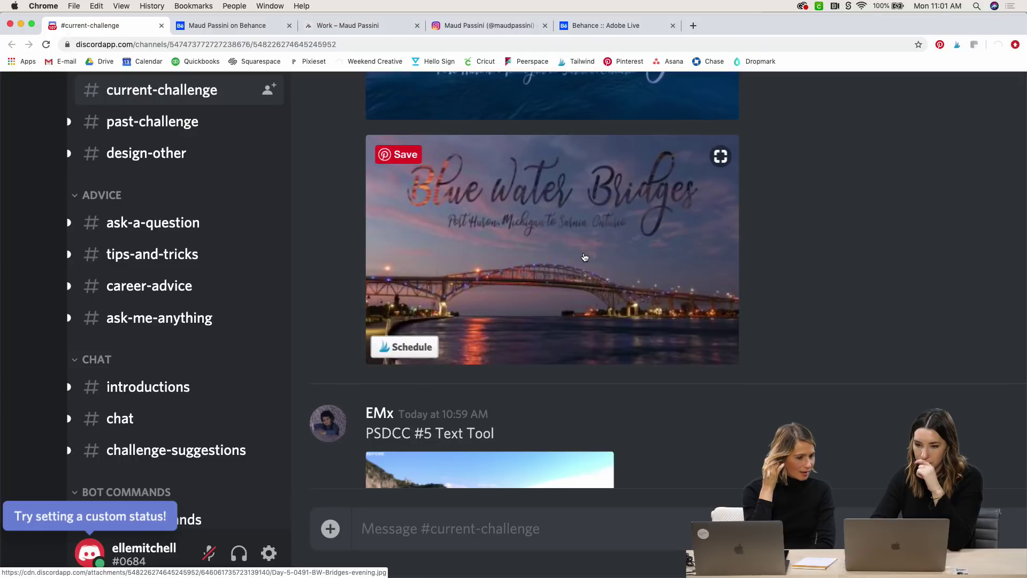
pyautogui.scroll(4, 584, 258)
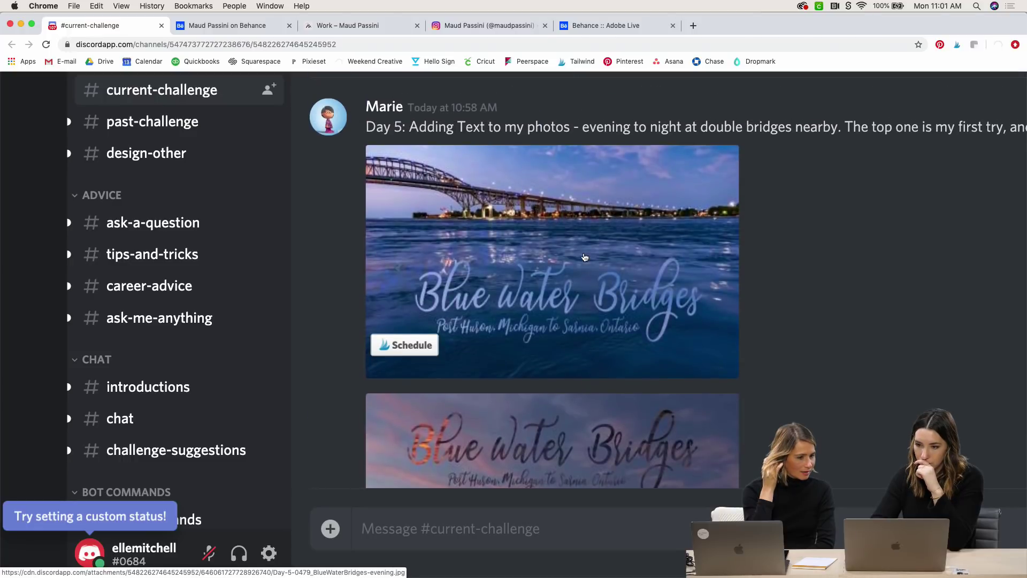
pyautogui.hscroll(10, 585, 257)
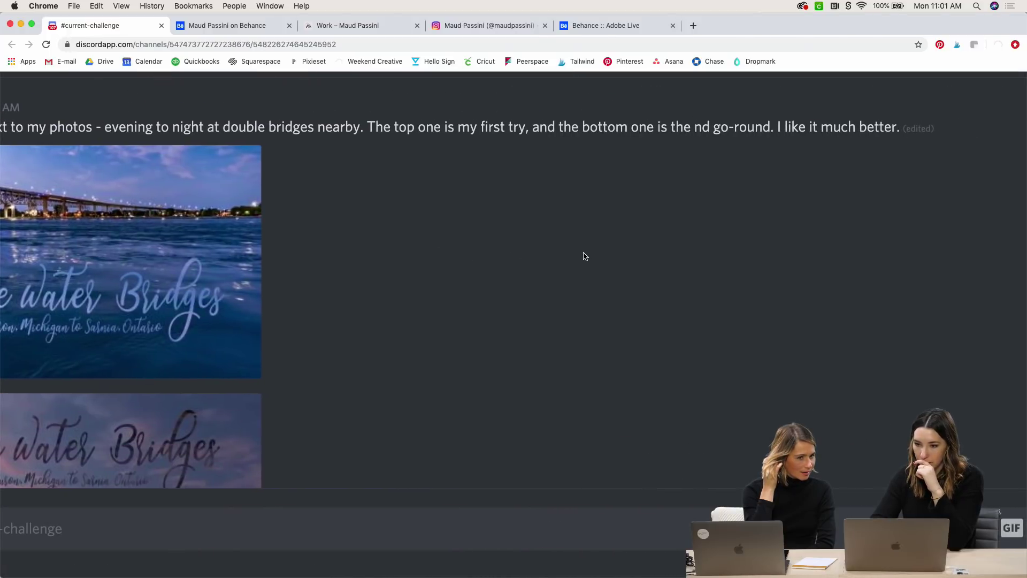
pyautogui.hscroll(-10, 585, 257)
pyautogui.scroll(-3, 584, 257)
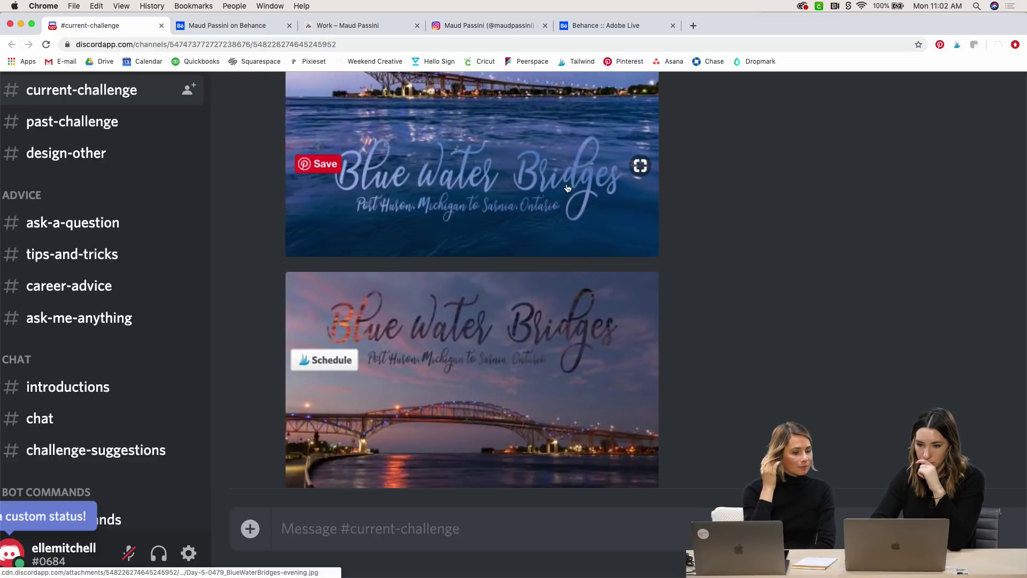
# - Open the sunset version of "Blue Water Bridges" enlarged and examine its text treatment
pyautogui.click(541, 376)
pyautogui.scroll(5, 823, 425)
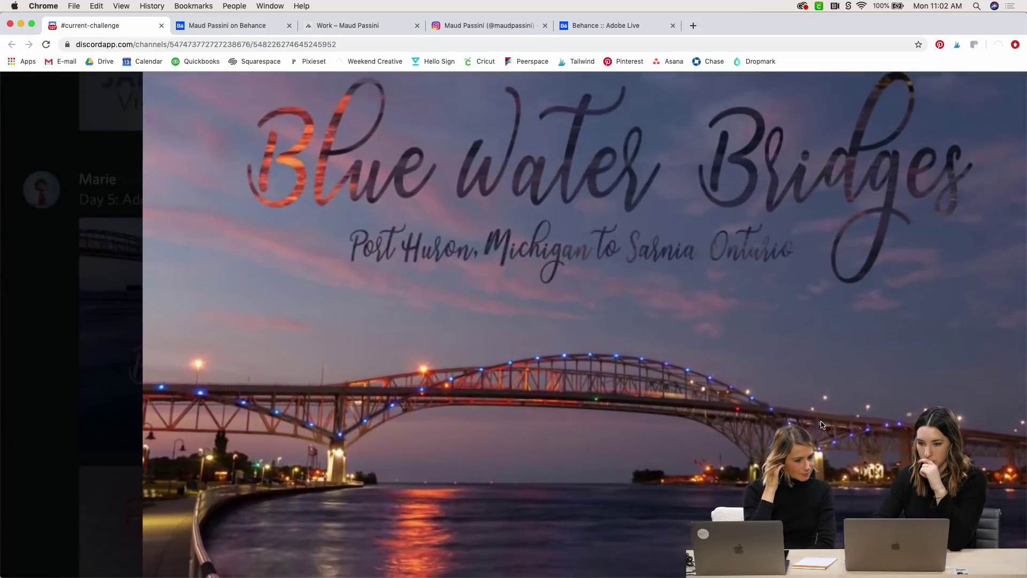
pyautogui.scroll(-5, 823, 425)
pyautogui.scroll(-2, 823, 425)
pyautogui.hscroll(3, 823, 424)
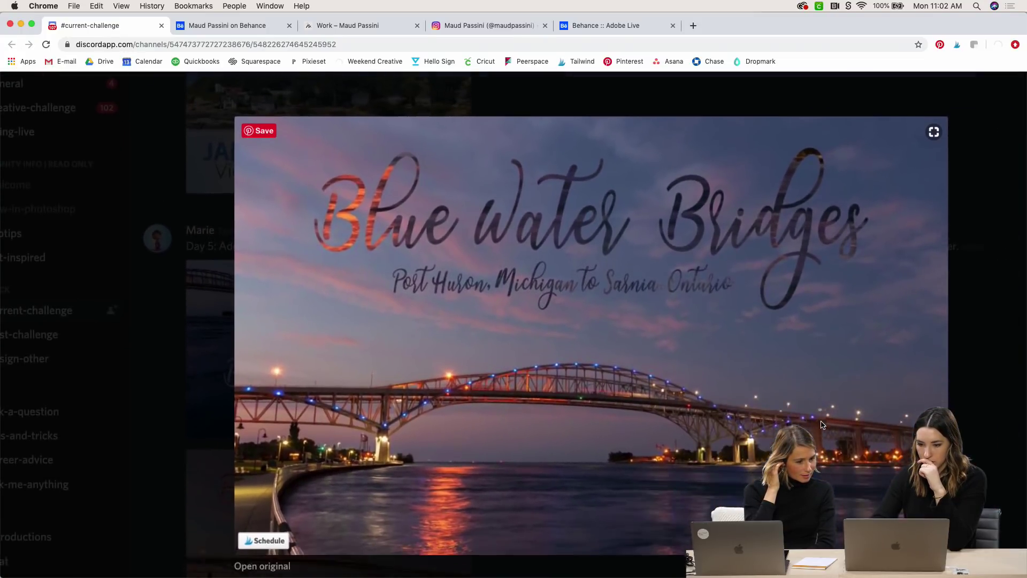
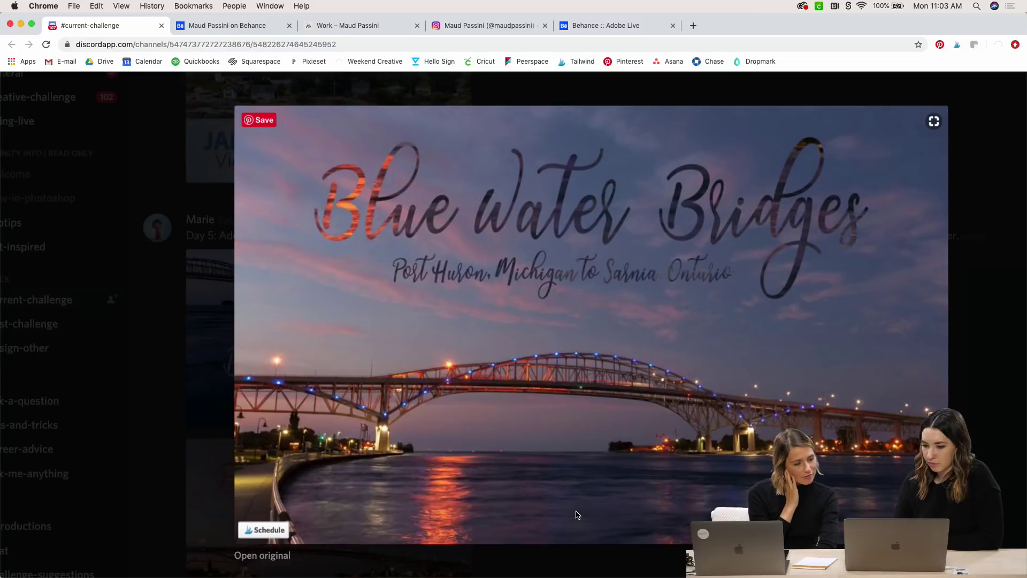
# - Close the enlarged sunset "Blue Water Bridges" image and look through the neighbouring challenge submissions
pyautogui.press('super+0')
pyautogui.click(578, 515)
pyautogui.scroll(10, 528, 379)
pyautogui.scroll(-10, 528, 378)
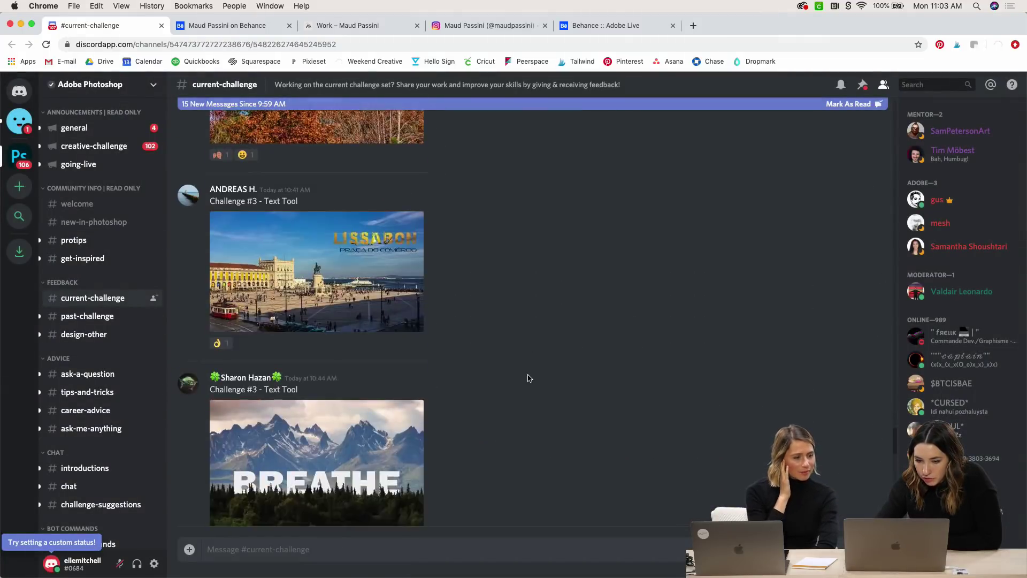
pyautogui.scroll(-2, 528, 378)
pyautogui.scroll(7, 528, 378)
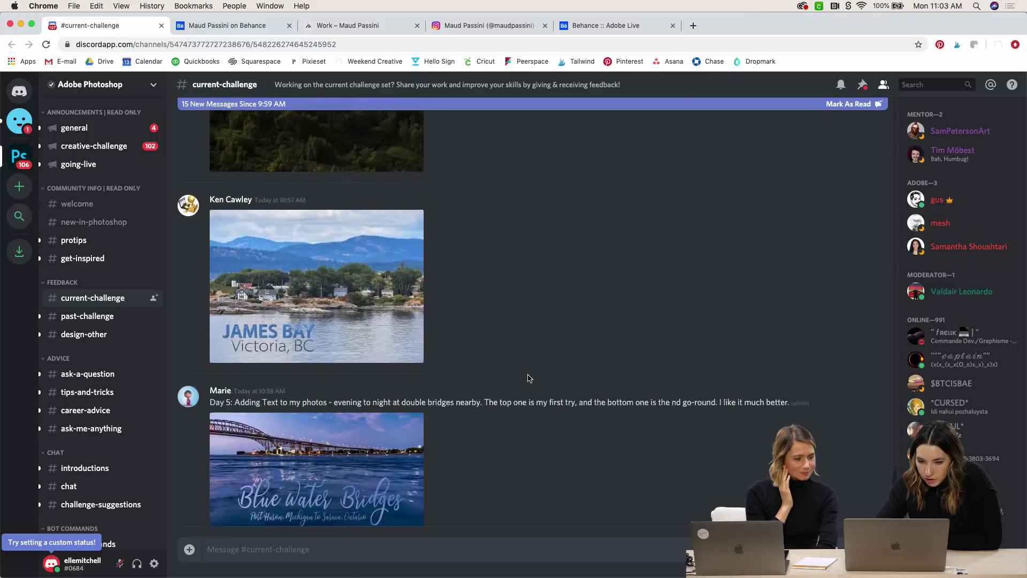
# - Open the "JAMES BAY Victoria, BC" submission enlarged, examine its lettering over the water, and close it
pyautogui.click(337, 366)
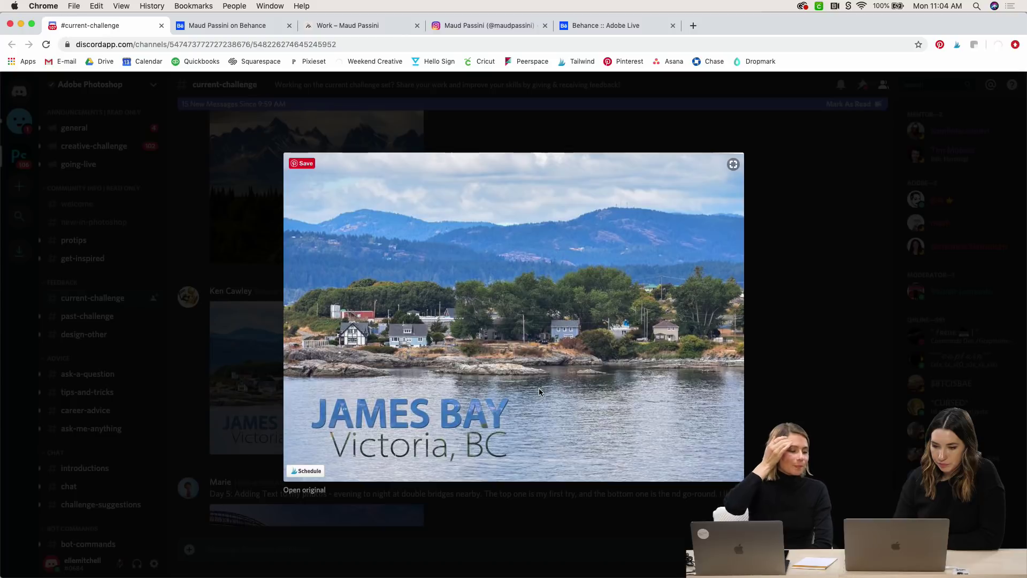
pyautogui.scroll(3, 538, 387)
pyautogui.scroll(2, 538, 387)
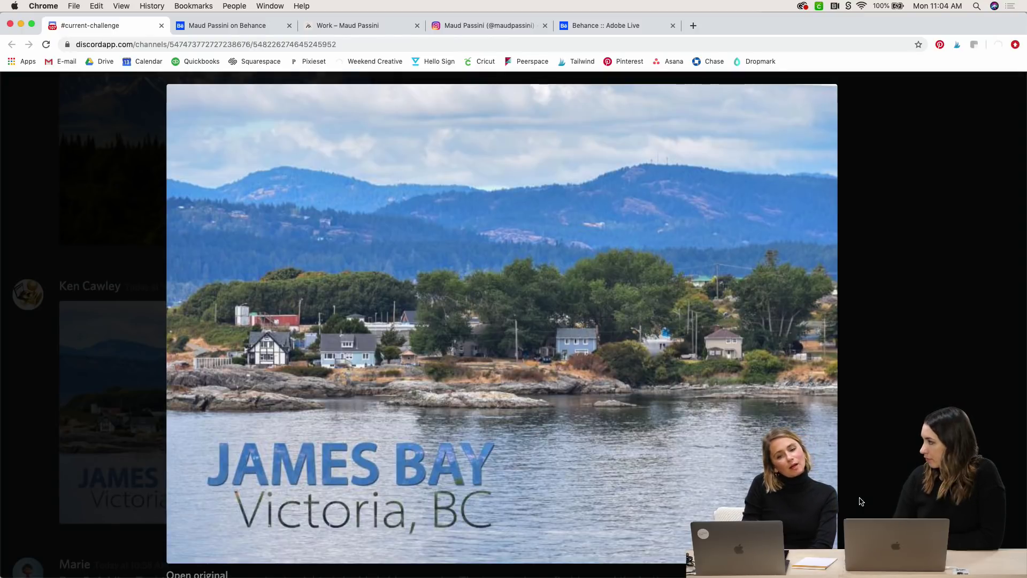
pyautogui.moveTo(599, 534)
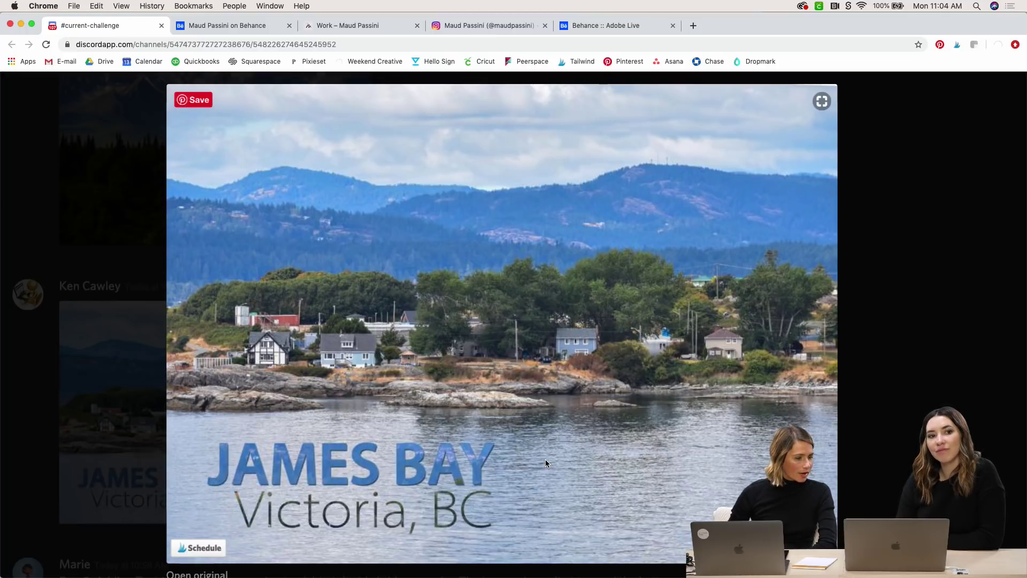
pyautogui.press('Escape')
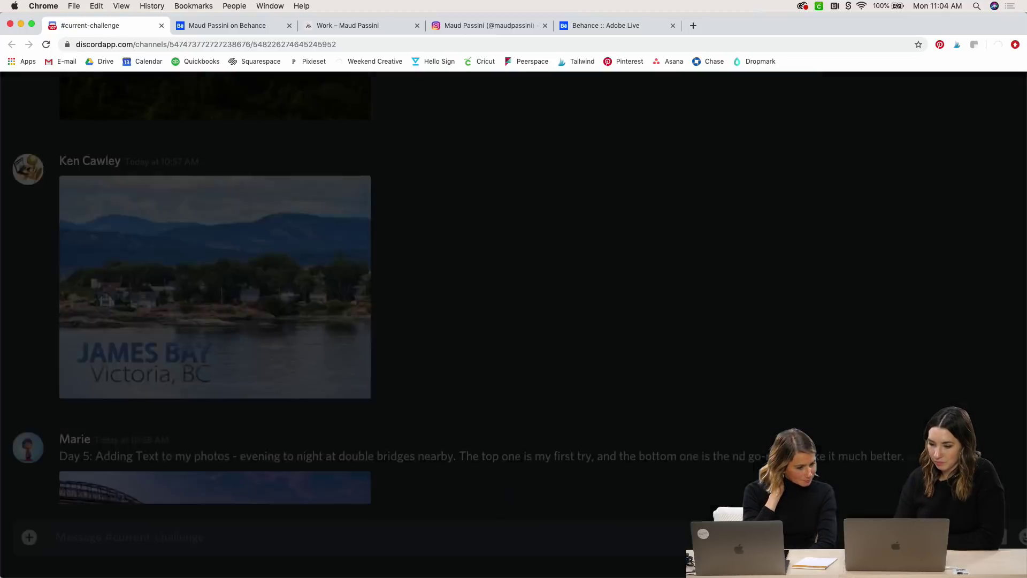
# - Find the "BREATHE" mountain submission, examine the enlarged text behind the treeline, and close it
pyautogui.scroll(10, 675, 322)
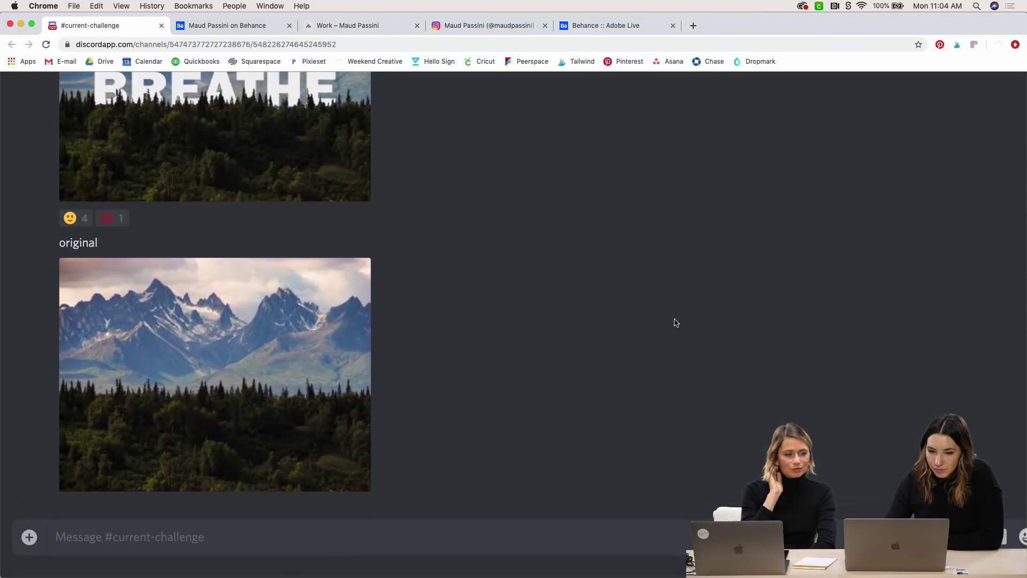
pyautogui.scroll(-3, 675, 322)
pyautogui.scroll(5, 676, 322)
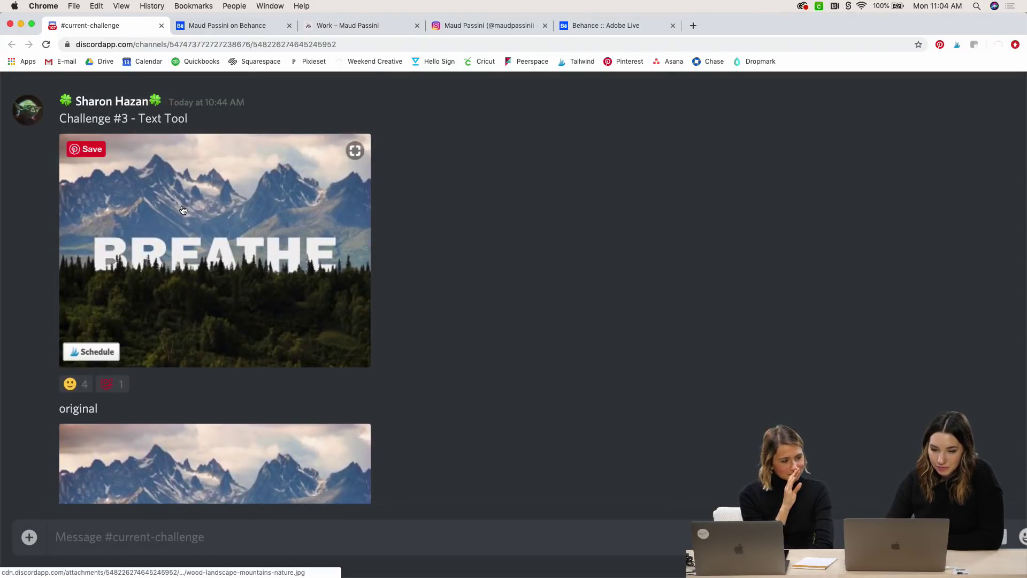
pyautogui.click(182, 209)
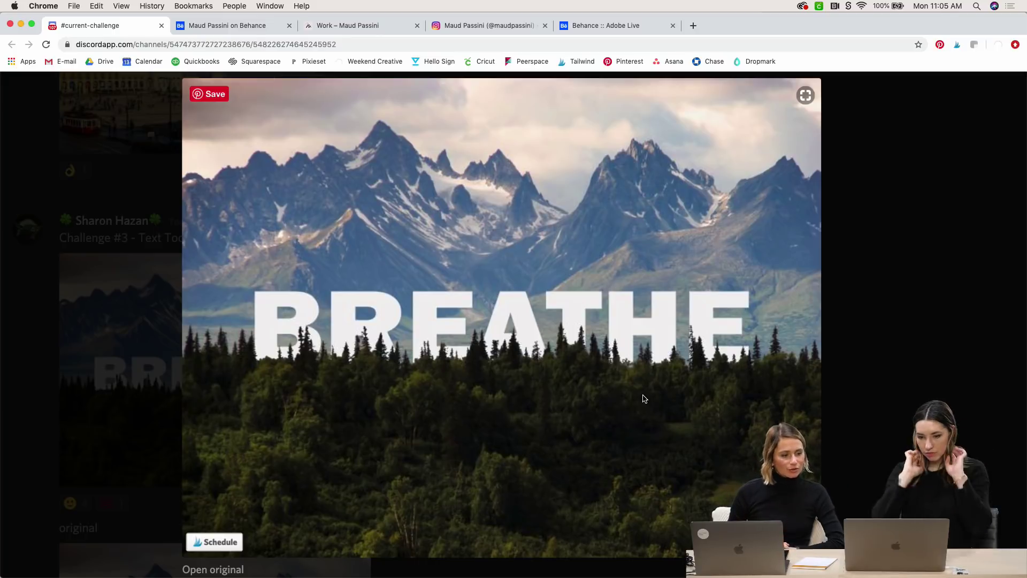
pyautogui.click(872, 443)
# - Open the "LISSABON Praça do Comércio" submission enlarged, examine its two text styles, and close it
pyautogui.scroll(8, 546, 270)
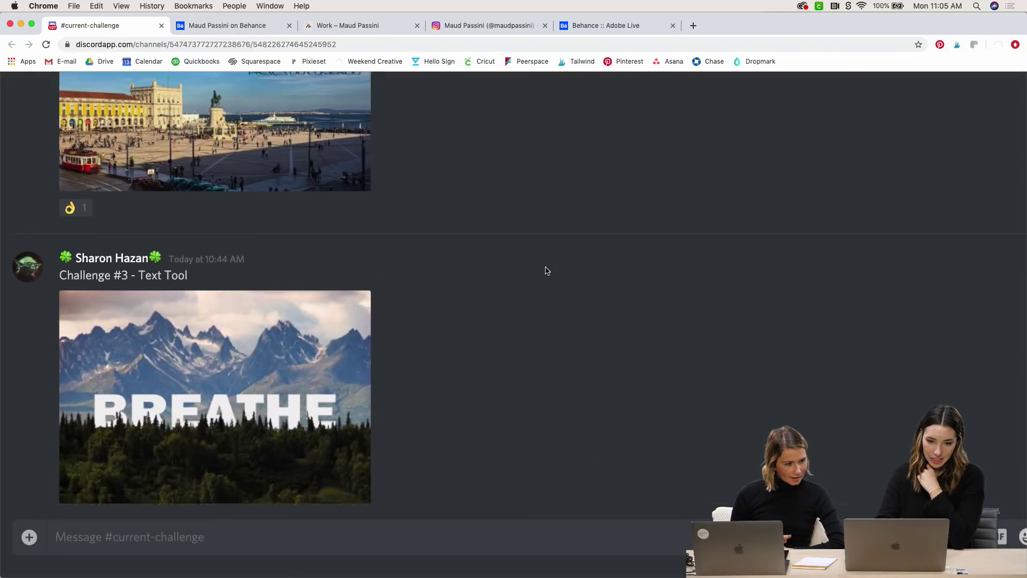
pyautogui.click(316, 269)
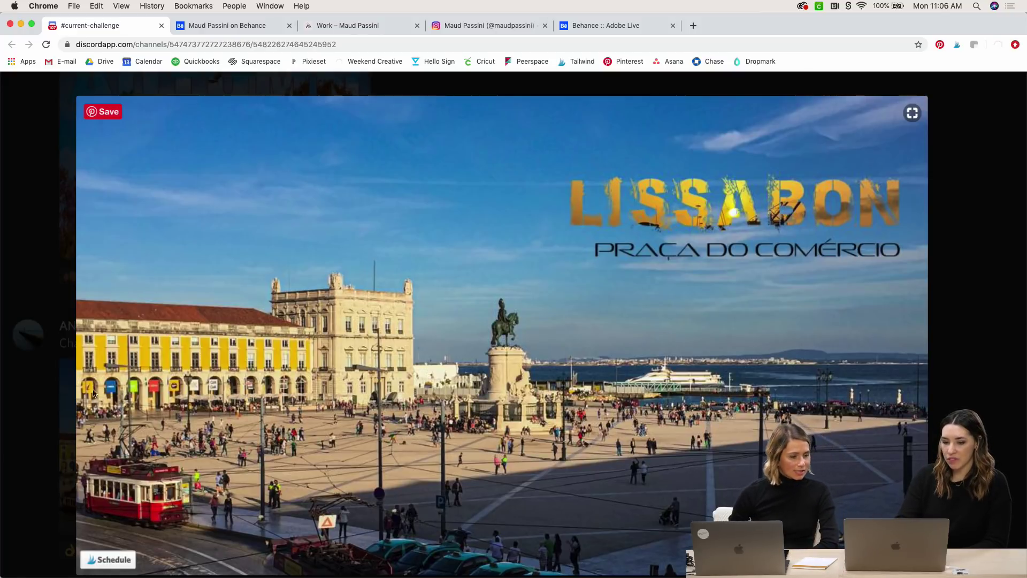
pyautogui.moveTo(358, 420)
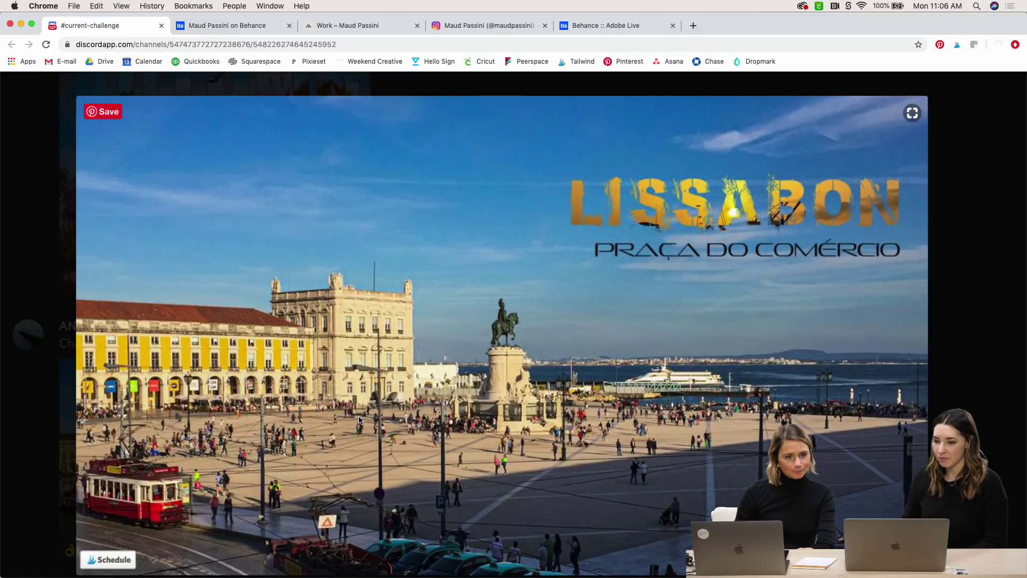
pyautogui.click(967, 287)
# - Open the "AUTUMN" submission enlarged, examine the outlined lettering in the sky, and close it
pyautogui.scroll(6, 545, 286)
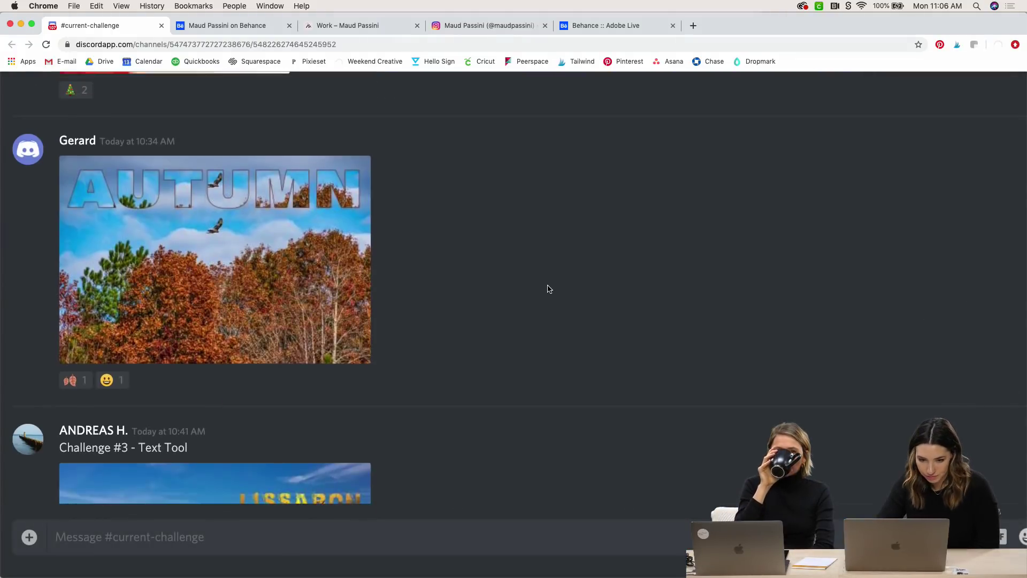
pyautogui.click(279, 303)
pyautogui.scroll(3, 727, 327)
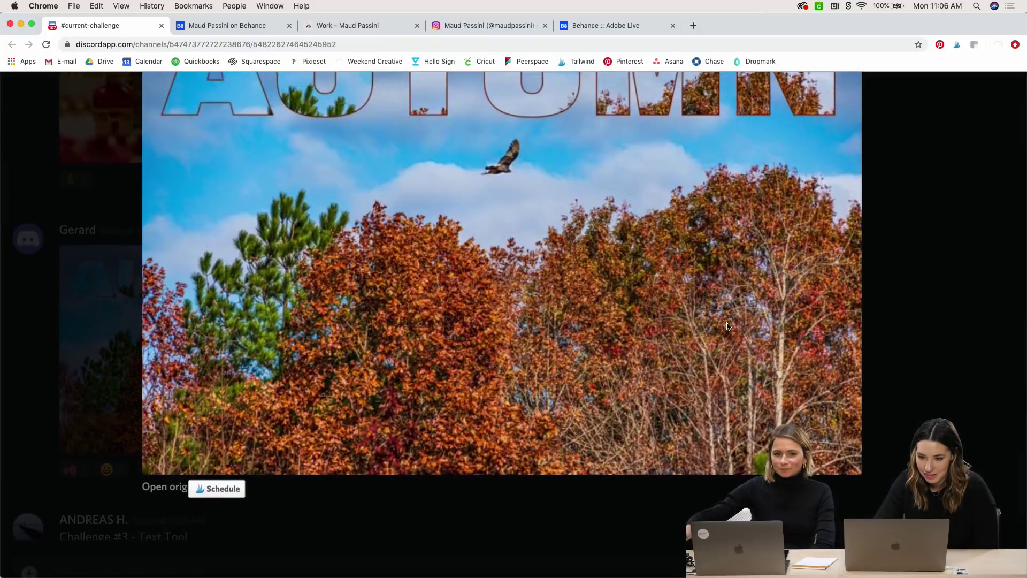
pyautogui.scroll(-1, 944, 358)
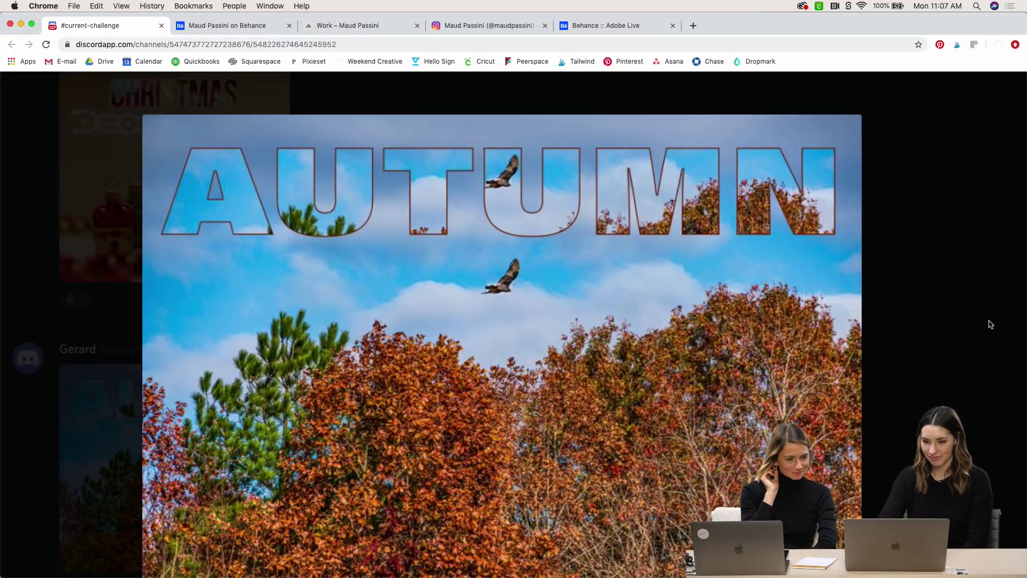
pyautogui.click(947, 349)
# - Open the "Christmas Decorations" submission enlarged, examine its glowing title lettering, and close it
pyautogui.scroll(6, 498, 351)
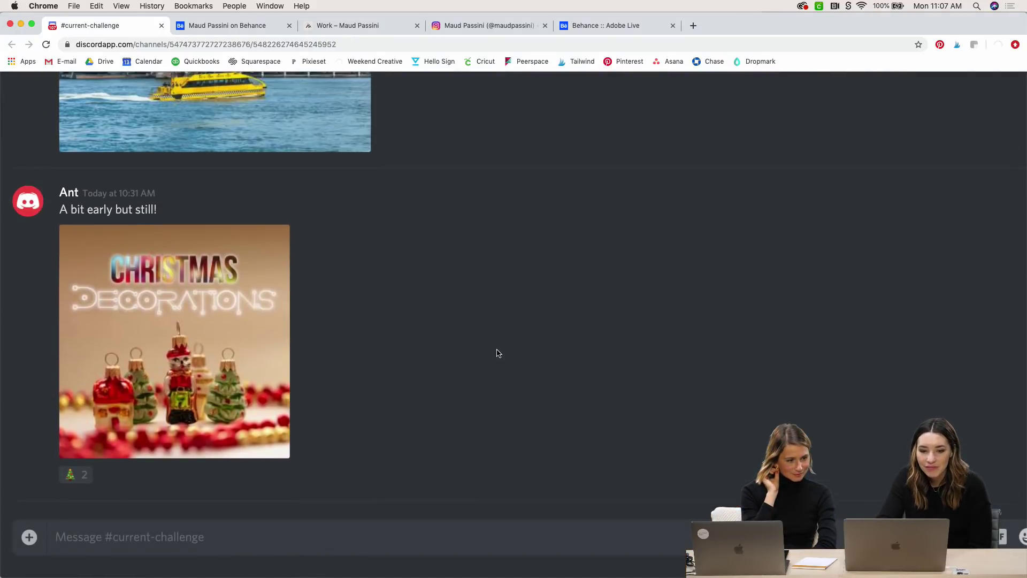
pyautogui.click(180, 316)
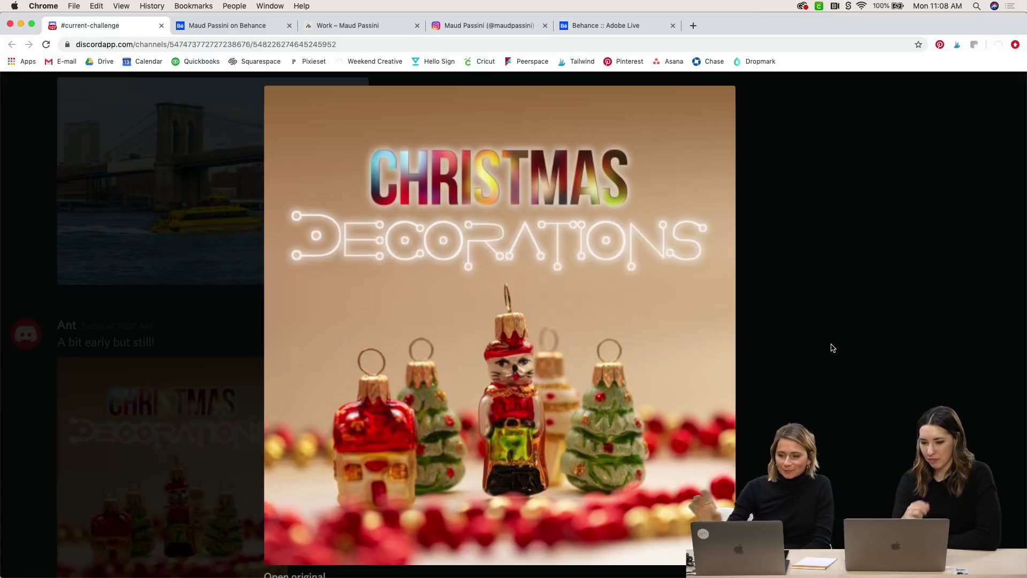
pyautogui.click(221, 297)
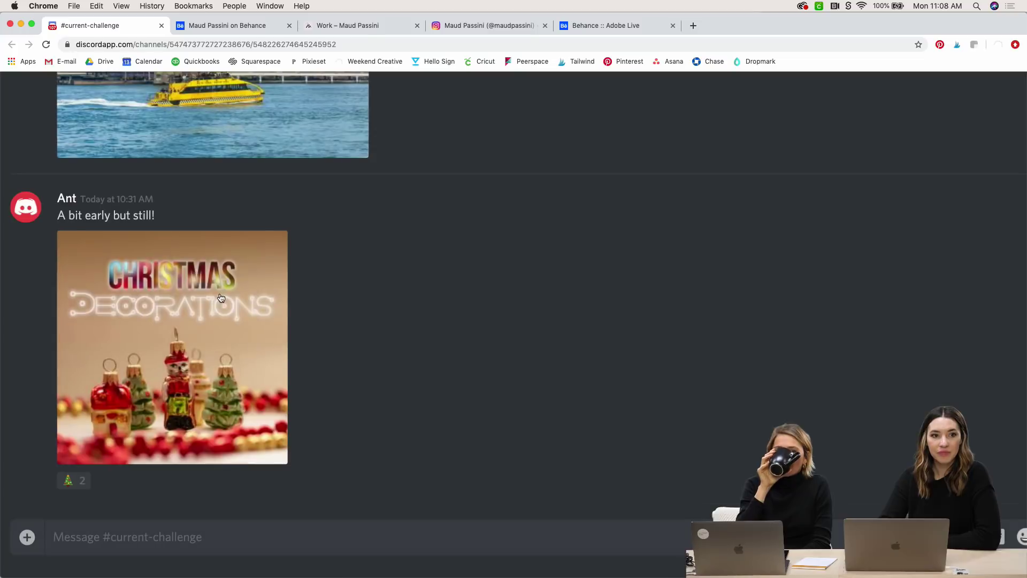
# - Read the "Text three ways" post and compare its "New York City" text variations with the original photo
pyautogui.scroll(5, 220, 297)
pyautogui.scroll(6, 221, 297)
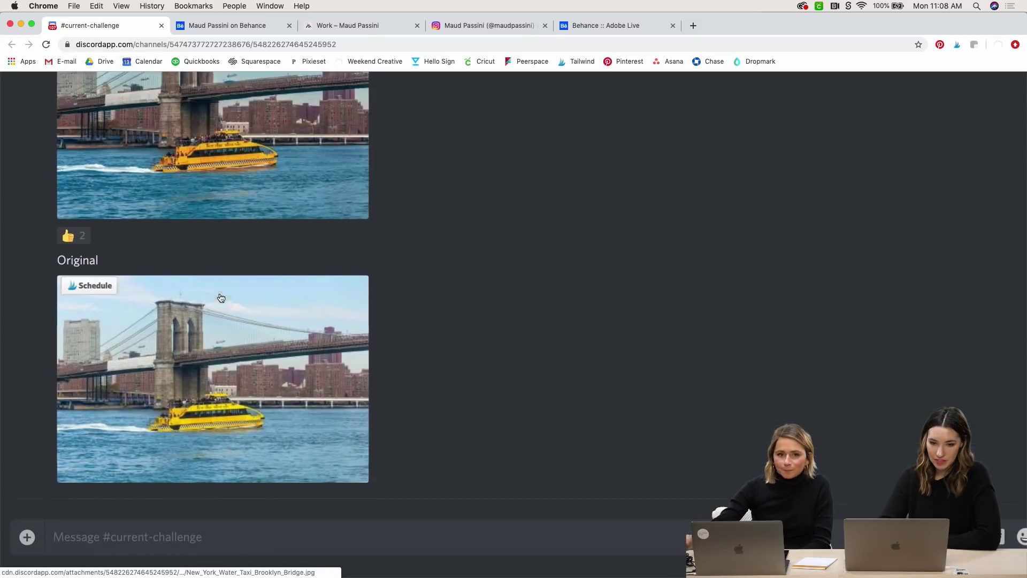
pyautogui.scroll(12, 316, 201)
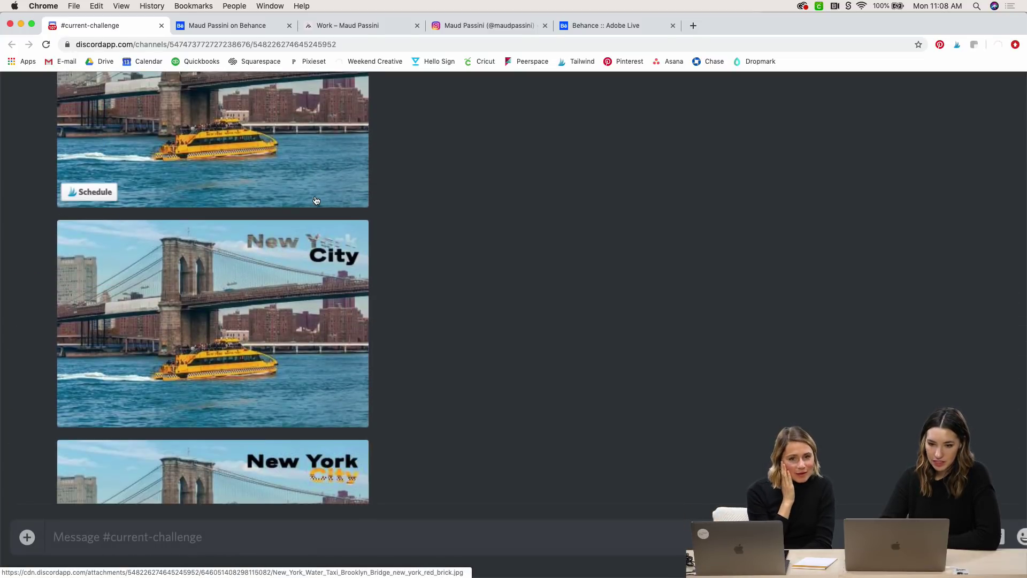
pyautogui.scroll(-4, 316, 201)
pyautogui.scroll(3, 316, 200)
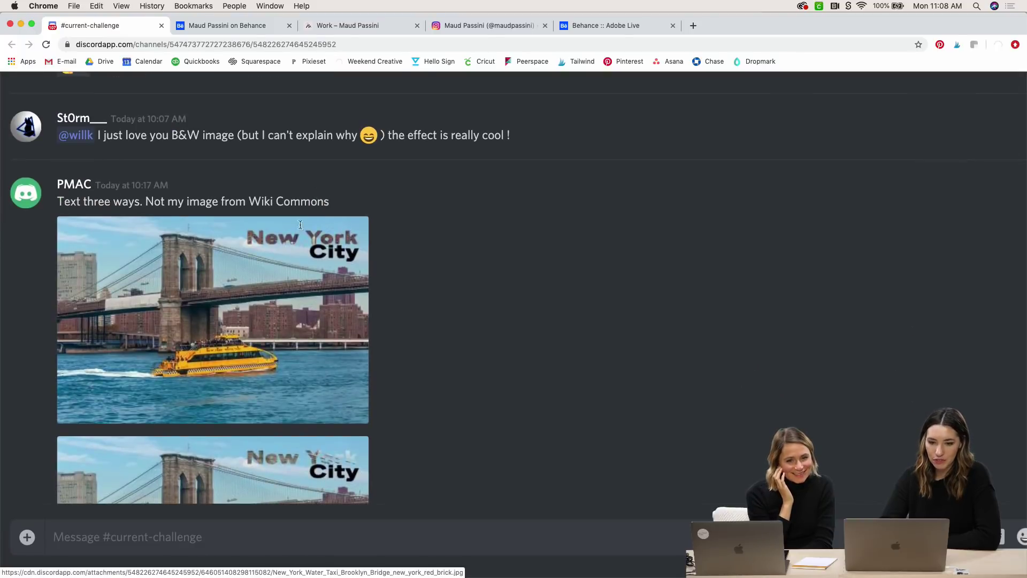
pyautogui.scroll(-6, 276, 306)
pyautogui.scroll(3, 276, 306)
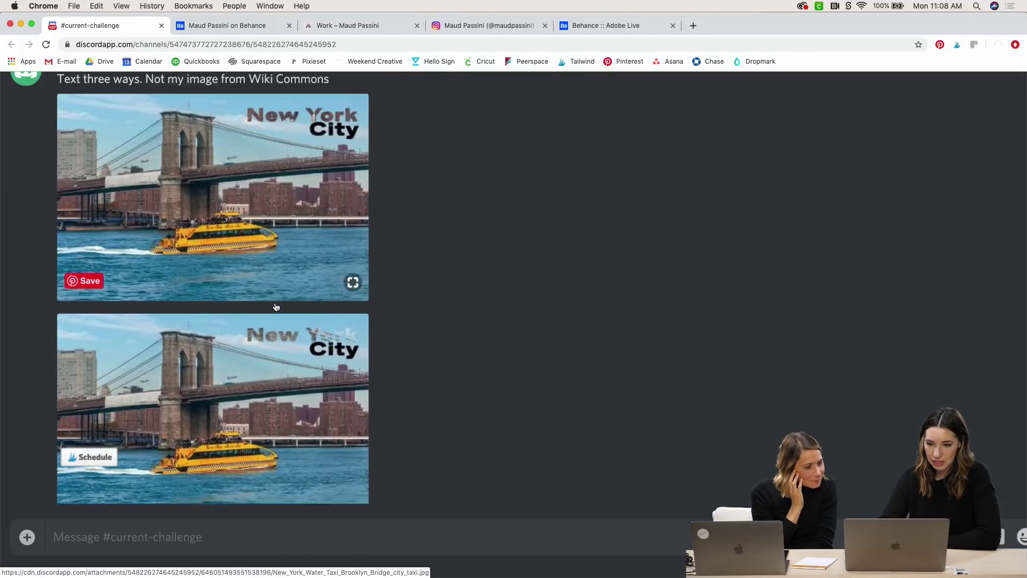
# - Examine the enlarged "New York City" version with "New York" filled with red brick, and close it
pyautogui.click(276, 307)
pyautogui.scroll(-1, 436, 366)
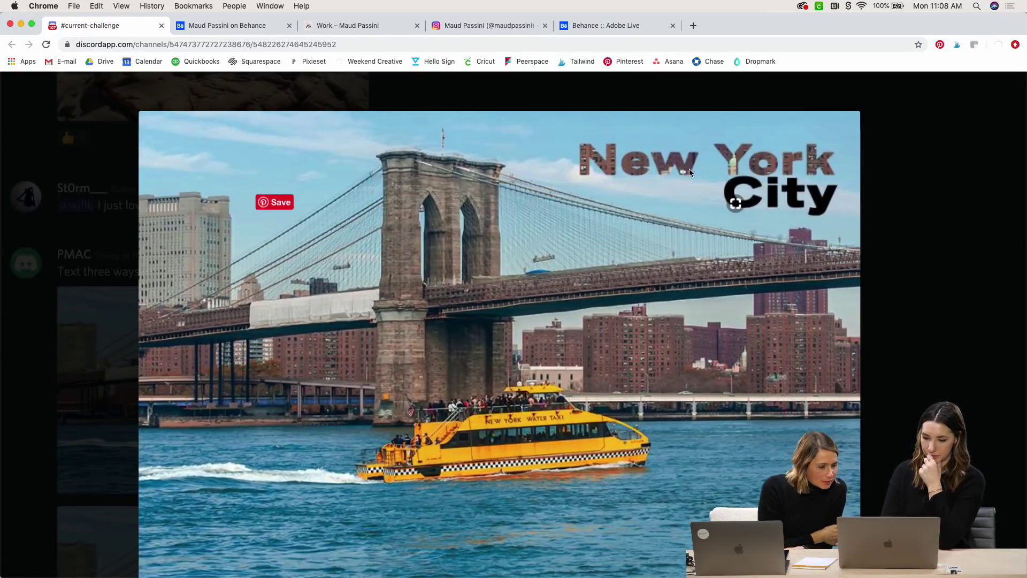
pyautogui.click(881, 321)
# - Examine the enlarged "New York City" version with "New York" filled with the bridge texture, and close it
pyautogui.scroll(-1, 443, 355)
pyautogui.click(342, 348)
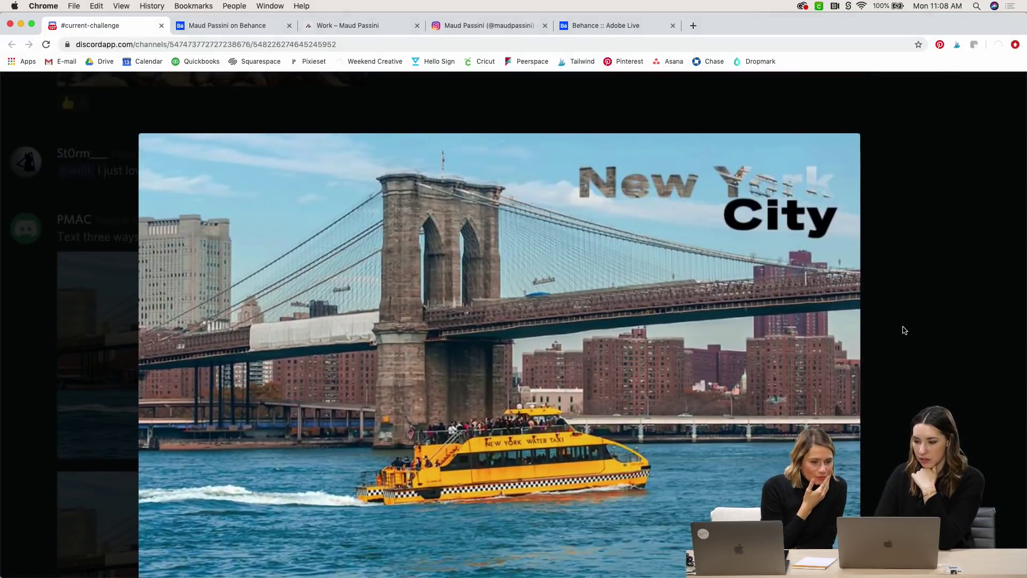
pyautogui.moveTo(792, 179)
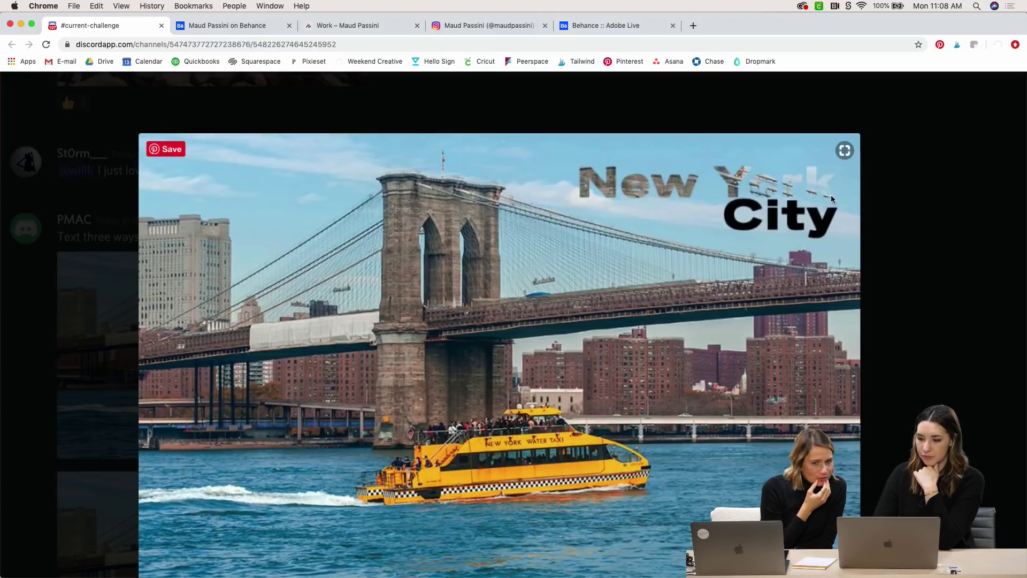
pyautogui.click(925, 300)
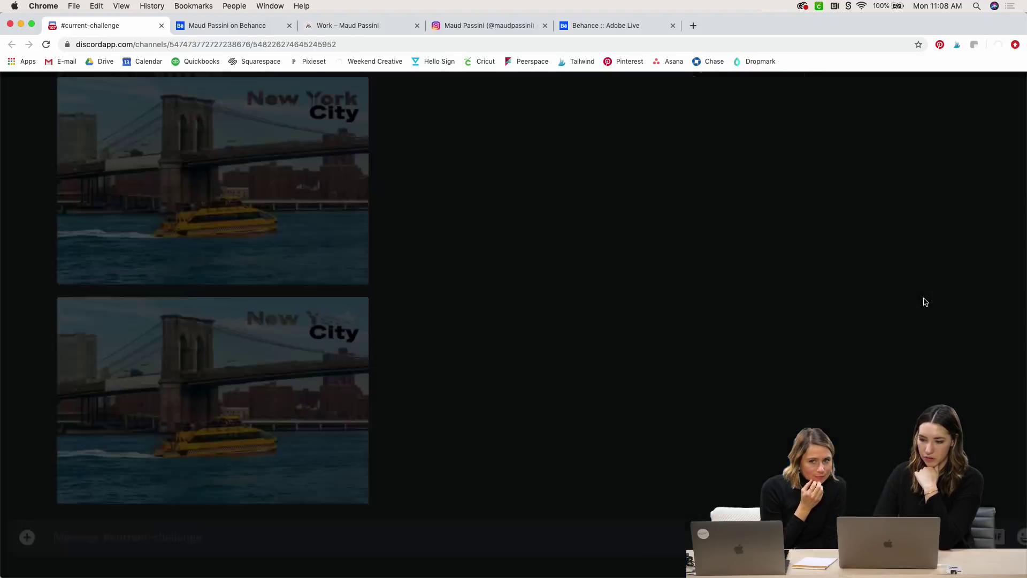
# - Examine the enlarged "New York City" version with "City" filled with the water taxi pattern, and close it
pyautogui.scroll(-3, 626, 399)
pyautogui.click(350, 323)
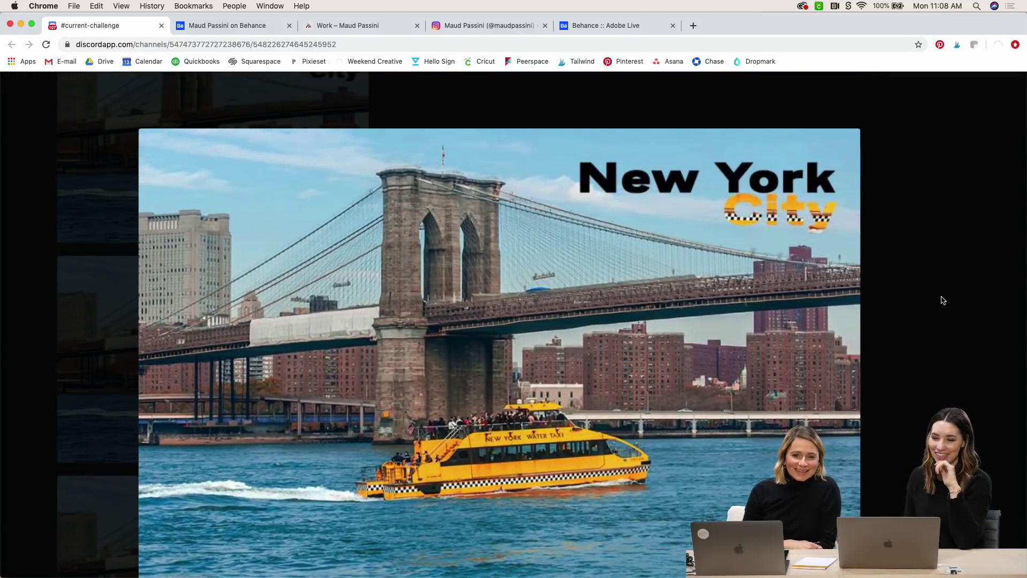
pyautogui.scroll(-1, 942, 299)
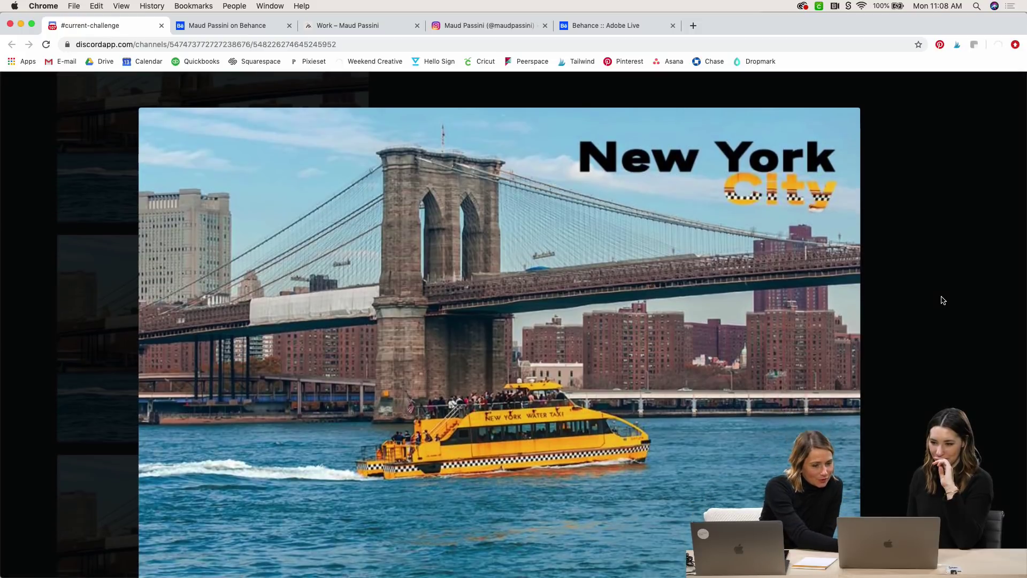
pyautogui.click(122, 209)
# - Reopen the red-brick "New York City" version enlarged to study its text again, and close it
pyautogui.scroll(-5, 122, 209)
pyautogui.scroll(-10, 122, 208)
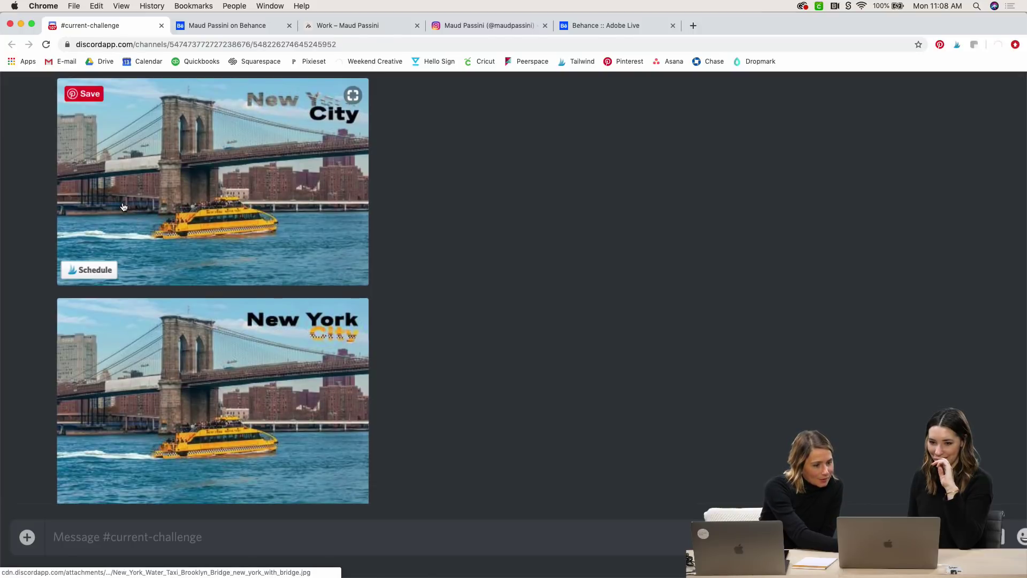
pyautogui.scroll(-8, 123, 207)
pyautogui.click(164, 186)
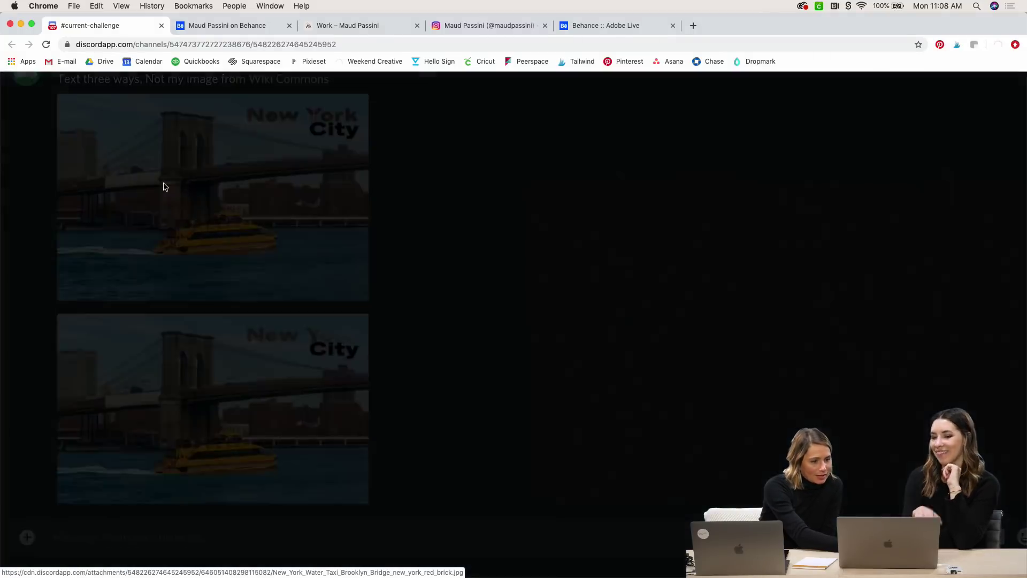
pyautogui.click(164, 187)
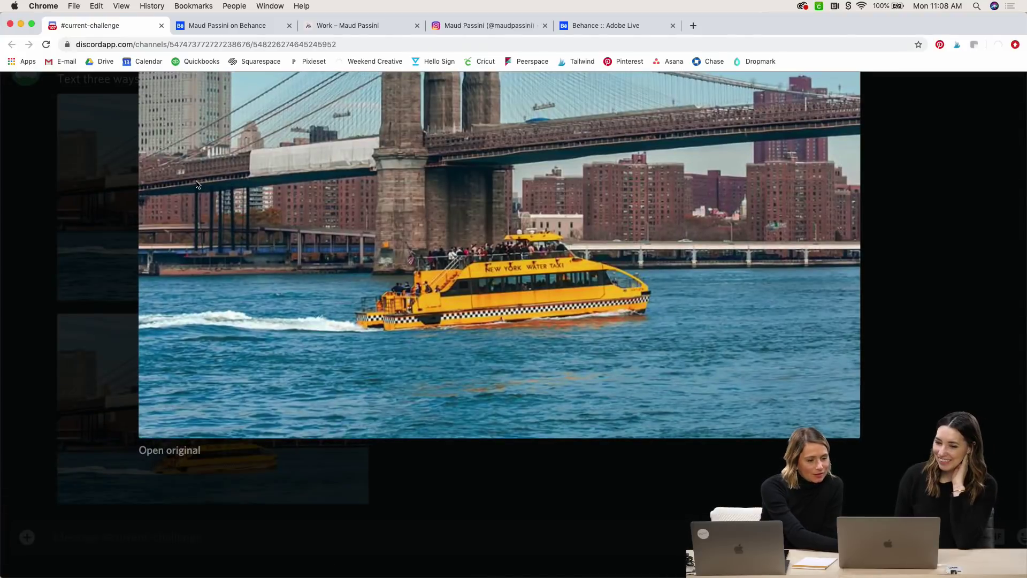
pyautogui.scroll(5, 197, 184)
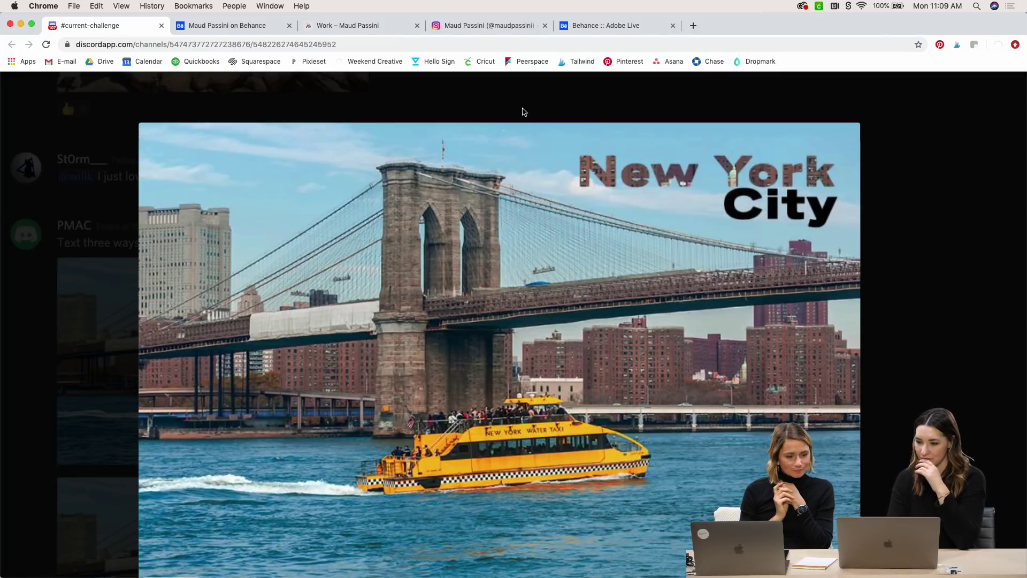
pyautogui.click(928, 338)
# - Find the Challenge #5 "EXPLORE" rock arch submission and examine its text placement enlarged
pyautogui.scroll(10, 624, 268)
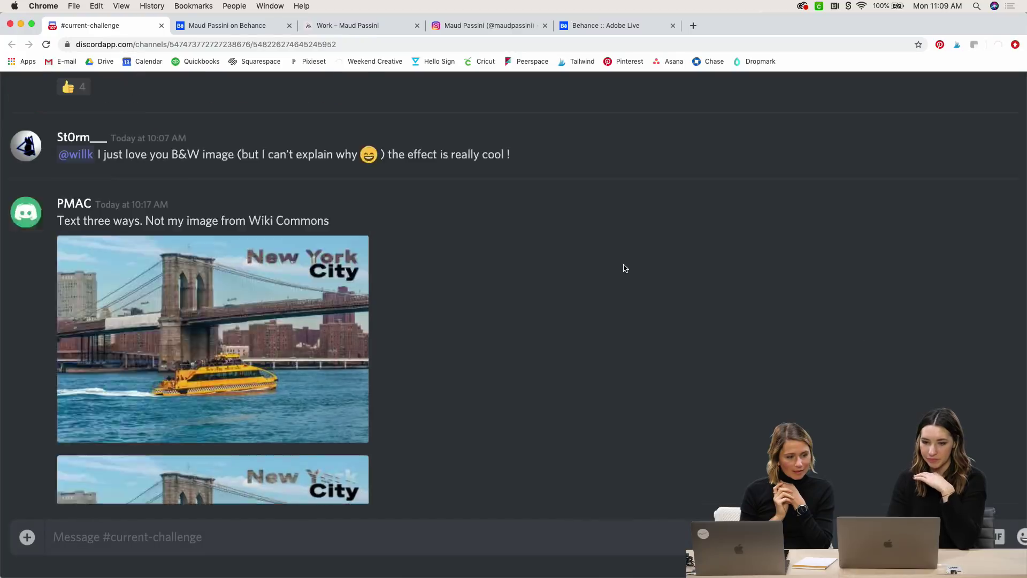
pyautogui.scroll(3, 622, 268)
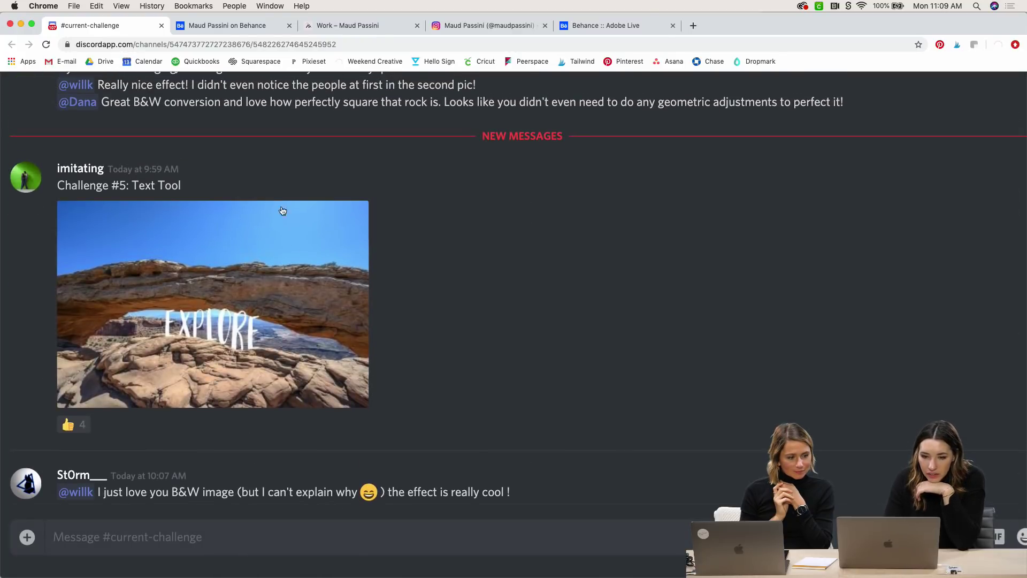
pyautogui.click(283, 276)
pyautogui.scroll(3, 589, 408)
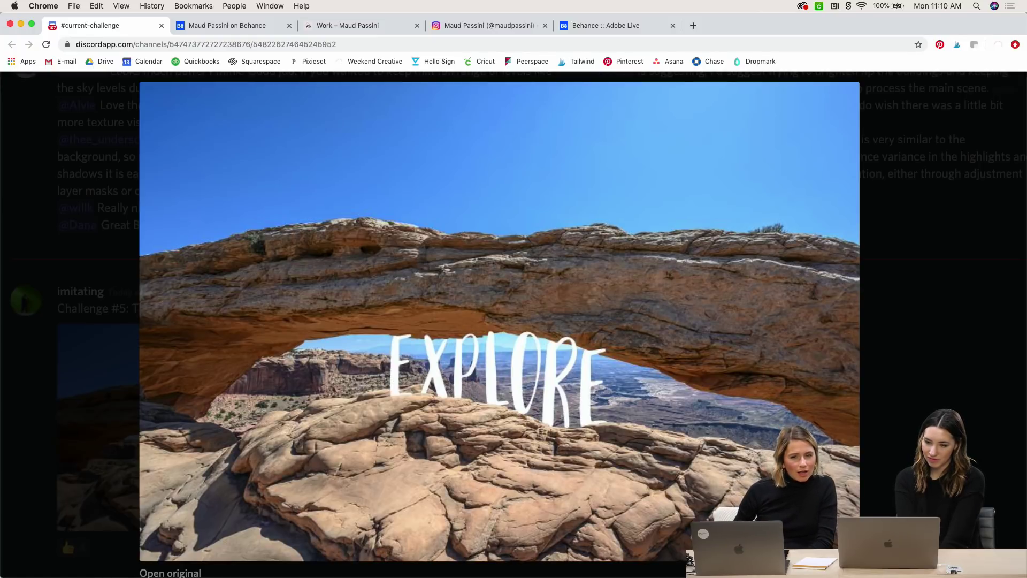
# - Switch to Illustrator and ready the Paintbrush over the empty area below the October calendar page
pyautogui.moveTo(507, 342)
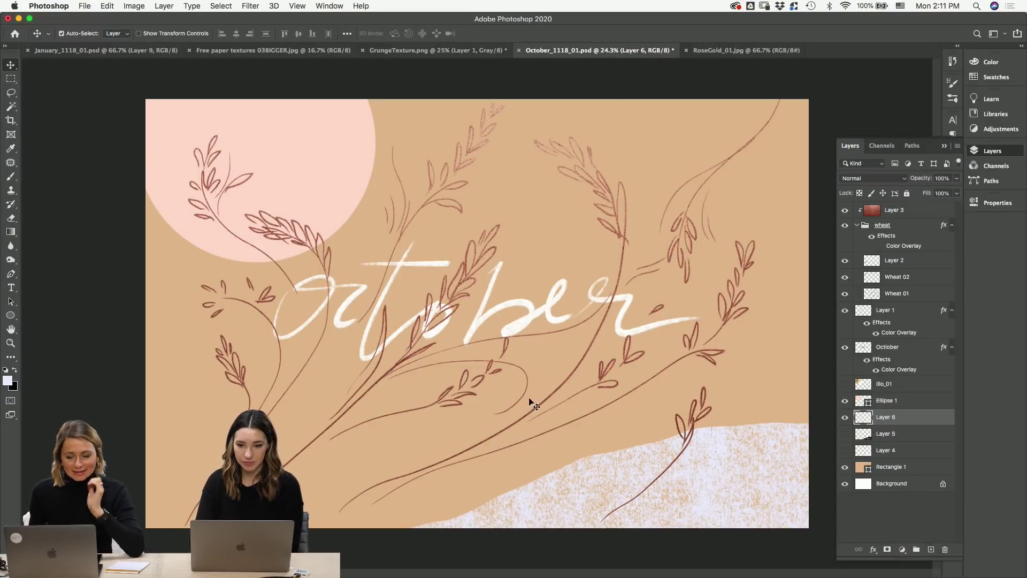
pyautogui.moveTo(518, 576)
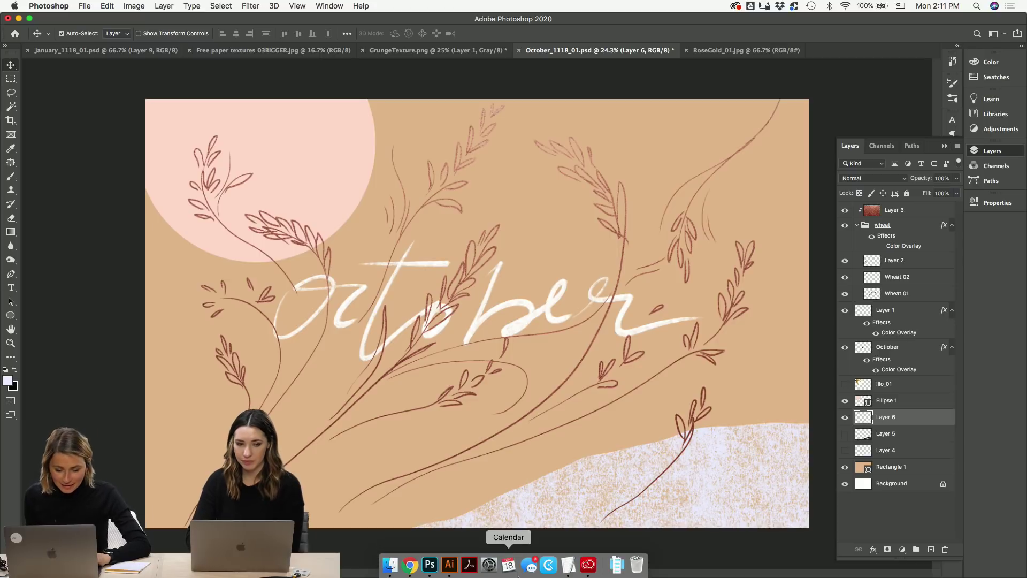
pyautogui.click(449, 564)
pyautogui.moveTo(547, 202); pyautogui.dragTo(362, 438)
pyautogui.moveTo(325, 318); pyautogui.dragTo(258, 337)
pyautogui.moveTo(320, 262); pyautogui.dragTo(535, 428)
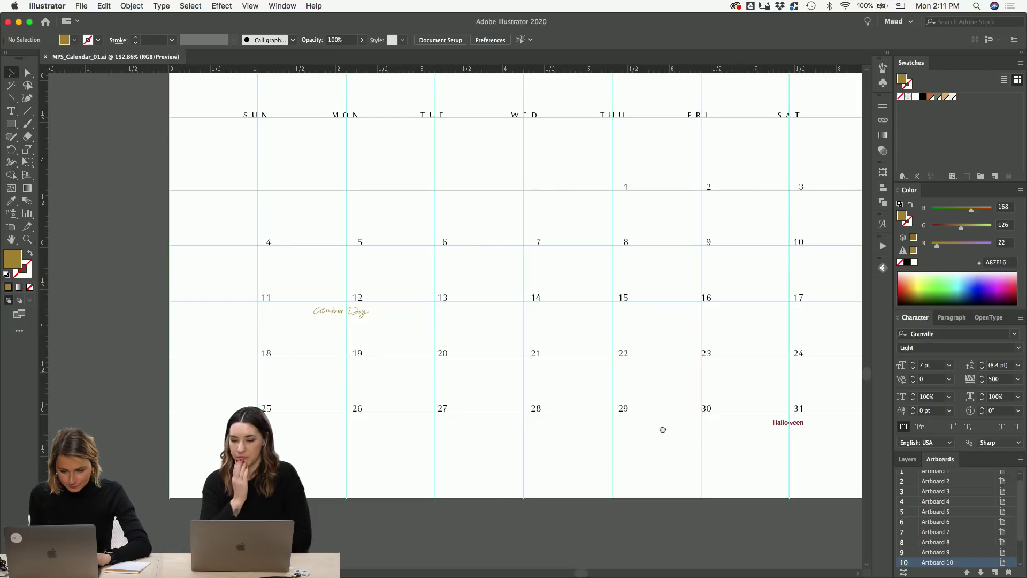
pyautogui.scroll(-3, 695, 440)
pyautogui.hscroll(5, 694, 440)
pyautogui.moveTo(743, 271); pyautogui.dragTo(511, 419)
pyautogui.press('super+1')
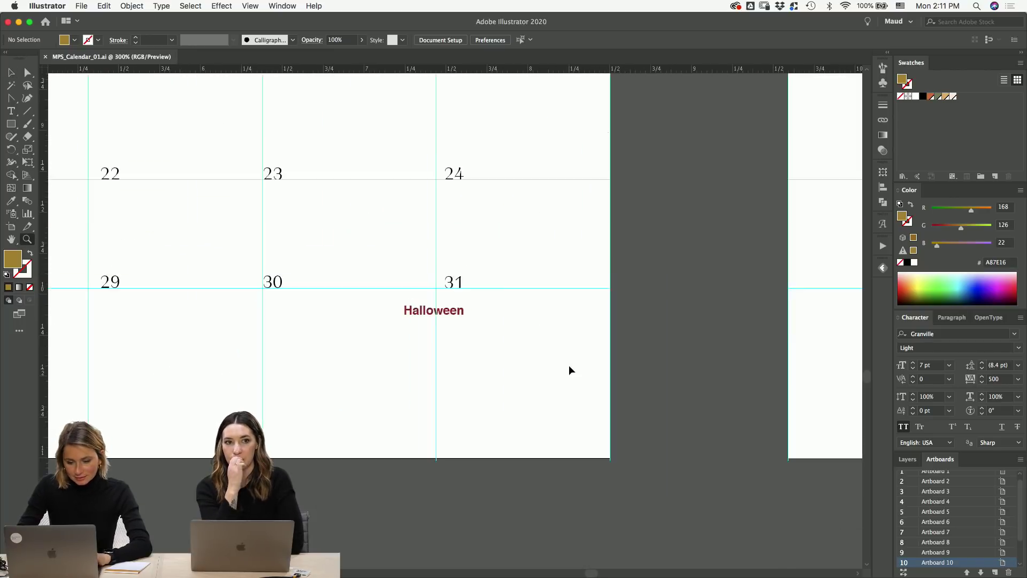
pyautogui.moveTo(597, 429); pyautogui.dragTo(755, 282)
pyautogui.press('b')
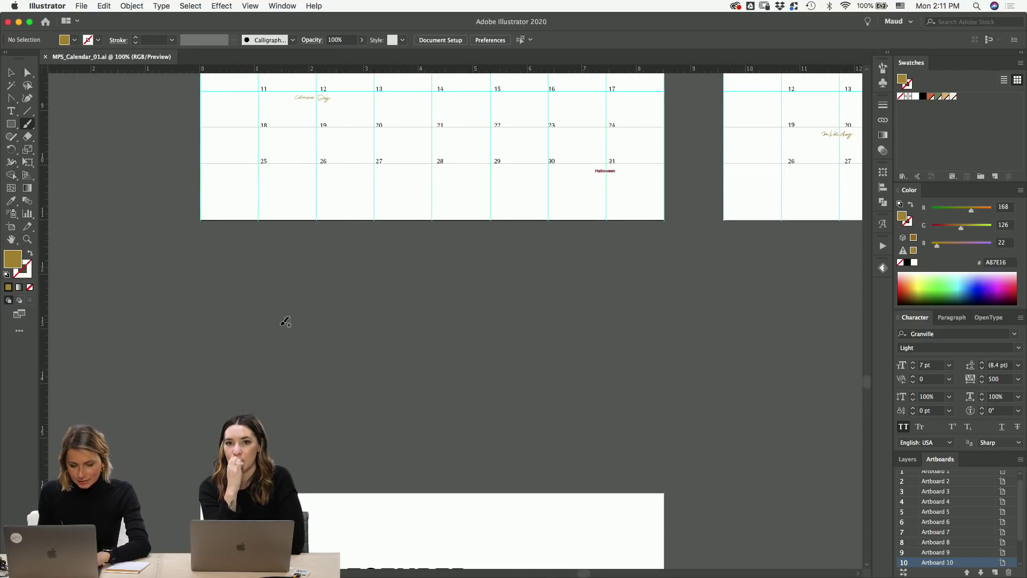
pyautogui.moveTo(302, 270); pyautogui.dragTo(238, 415)
pyautogui.press('super+z')
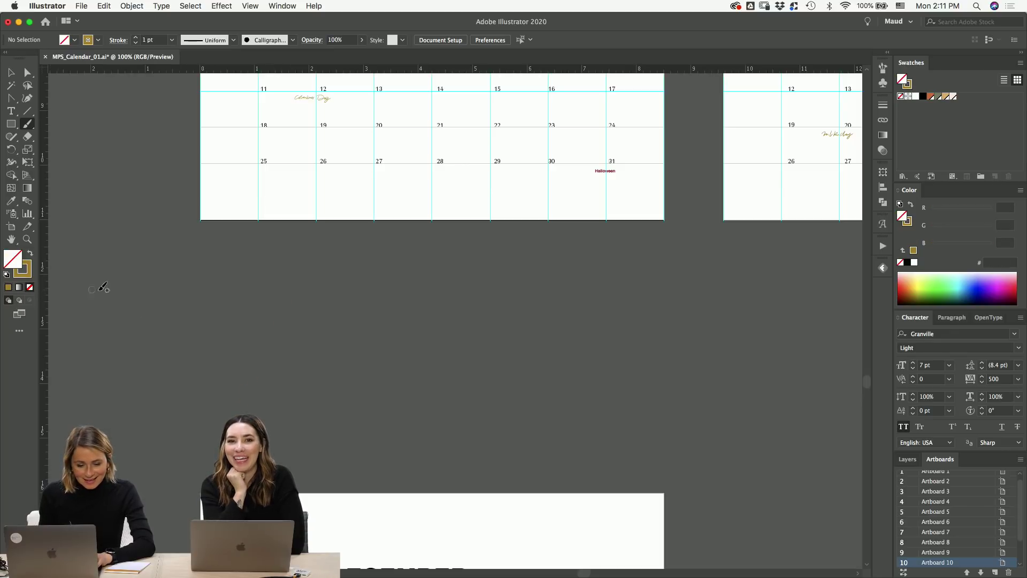
pyautogui.moveTo(276, 275); pyautogui.dragTo(183, 471)
pyautogui.press('super+z')
pyautogui.moveTo(267, 262); pyautogui.dragTo(168, 460)
pyautogui.press('super+z')
pyautogui.moveTo(253, 276); pyautogui.dragTo(169, 457)
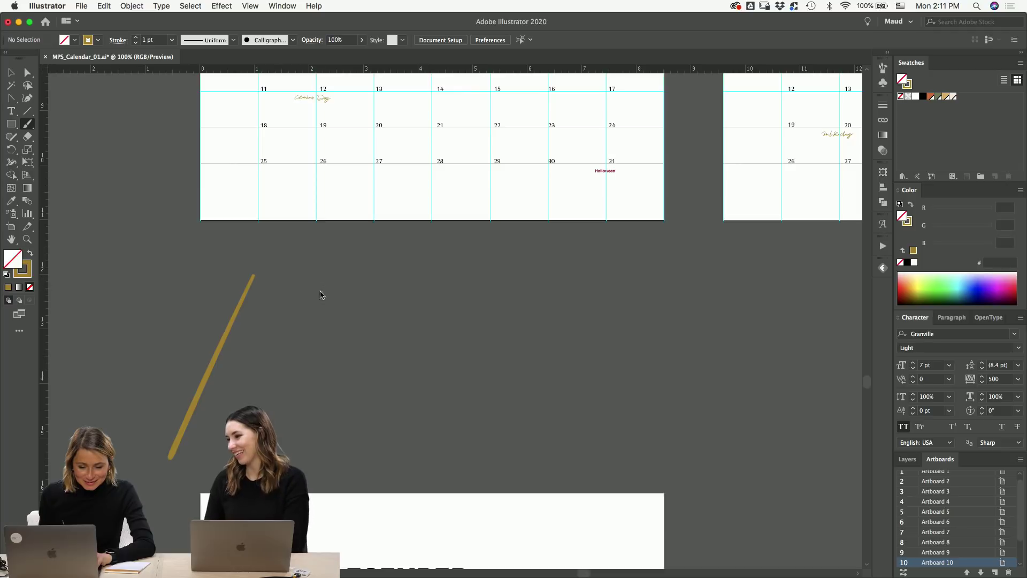
pyautogui.press('super+z')
pyautogui.press('x')
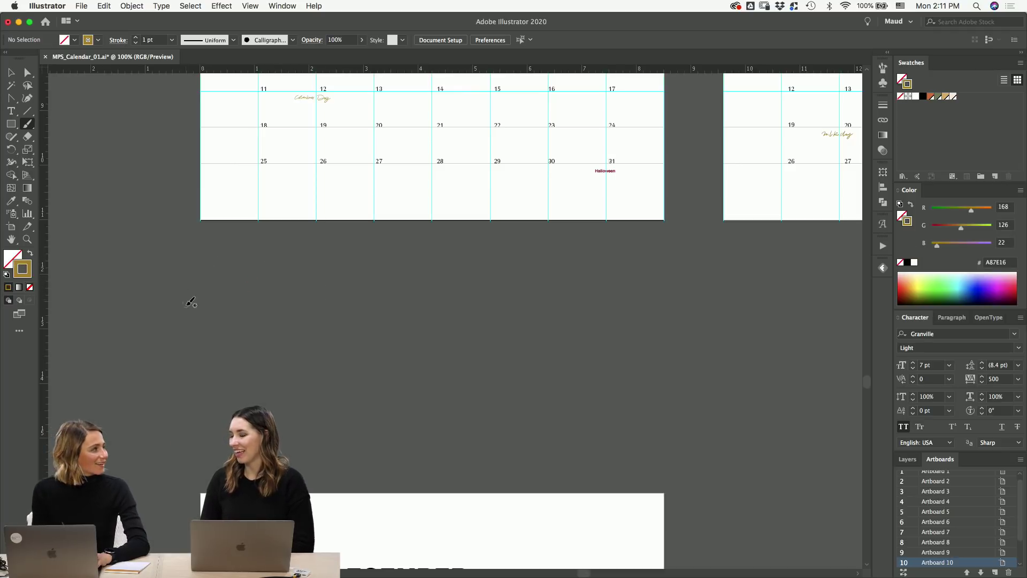
pyautogui.press('super+shift+z')
pyautogui.press('super+z')
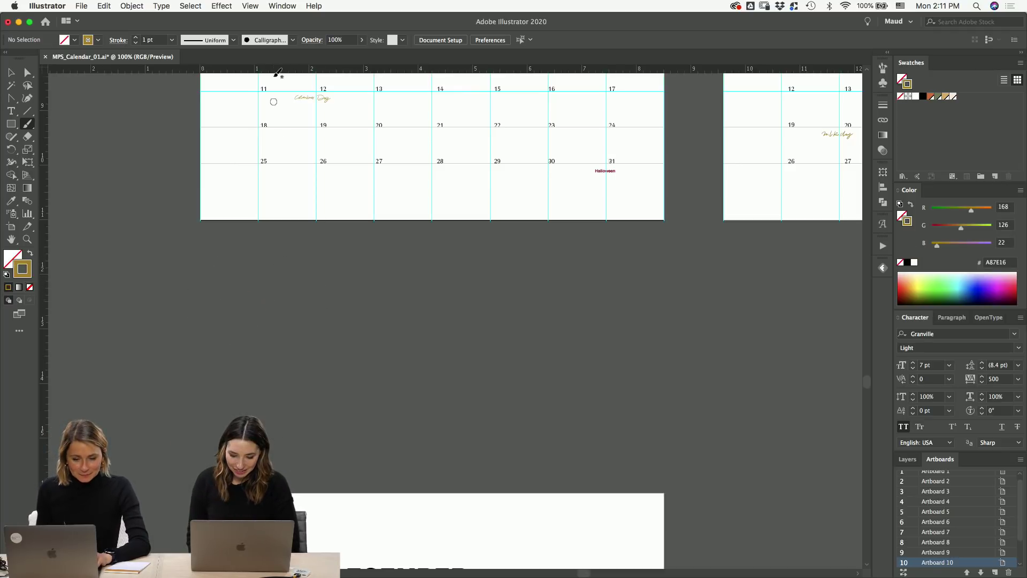
# - Set the size of Calligraphic Brush 2 to 12 pt, keeping it pressure-controlled
pyautogui.click(292, 39)
pyautogui.doubleClick(216, 85)
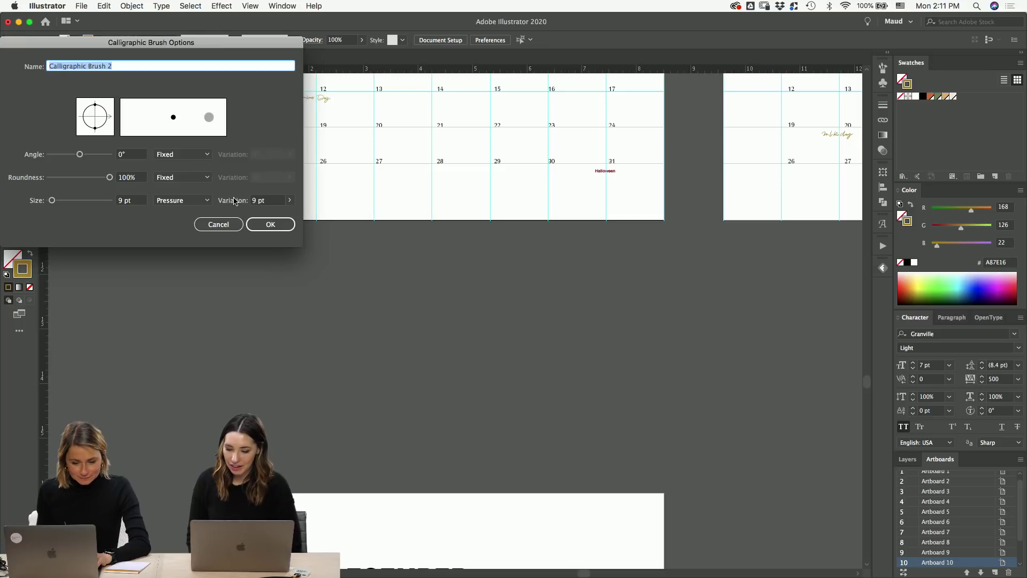
pyautogui.click(131, 200)
pyautogui.write('12')
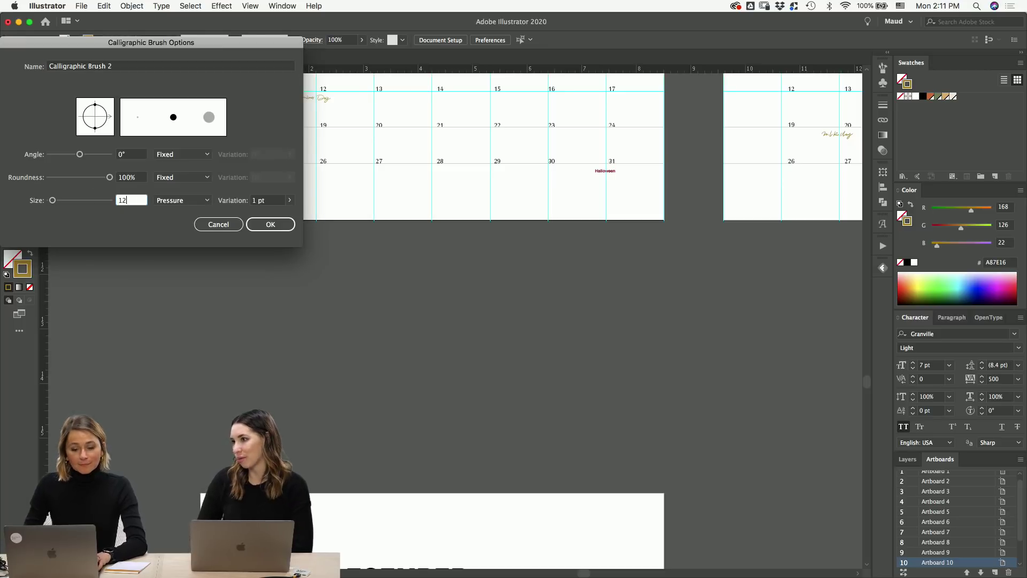
pyautogui.press('Tab')
pyautogui.press('Tab')
pyautogui.press('Return')
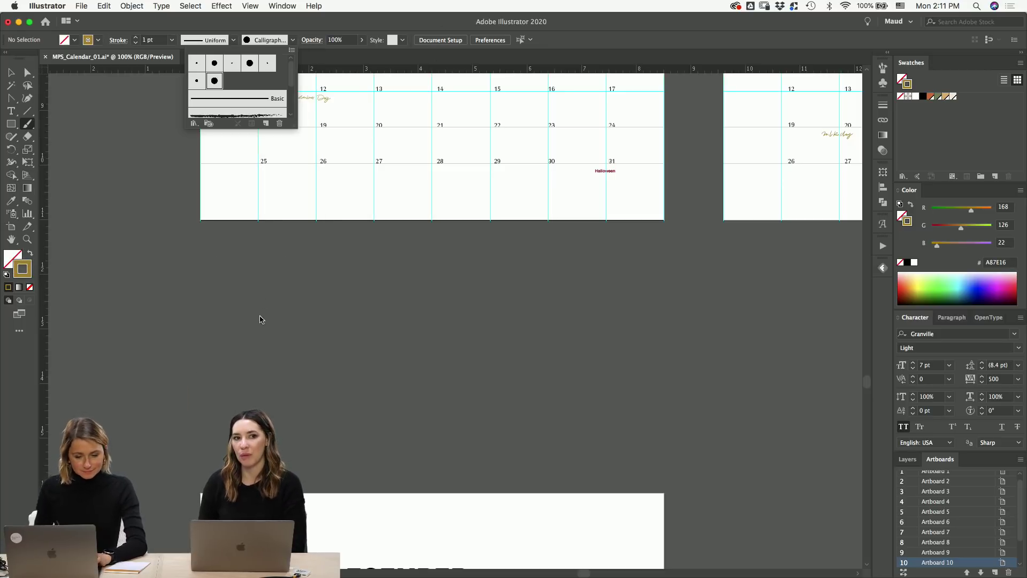
pyautogui.click(258, 316)
# - Hand-letter "Halloween" in large gold brush strokes in the empty area below the October page
pyautogui.moveTo(276, 281); pyautogui.dragTo(197, 459)
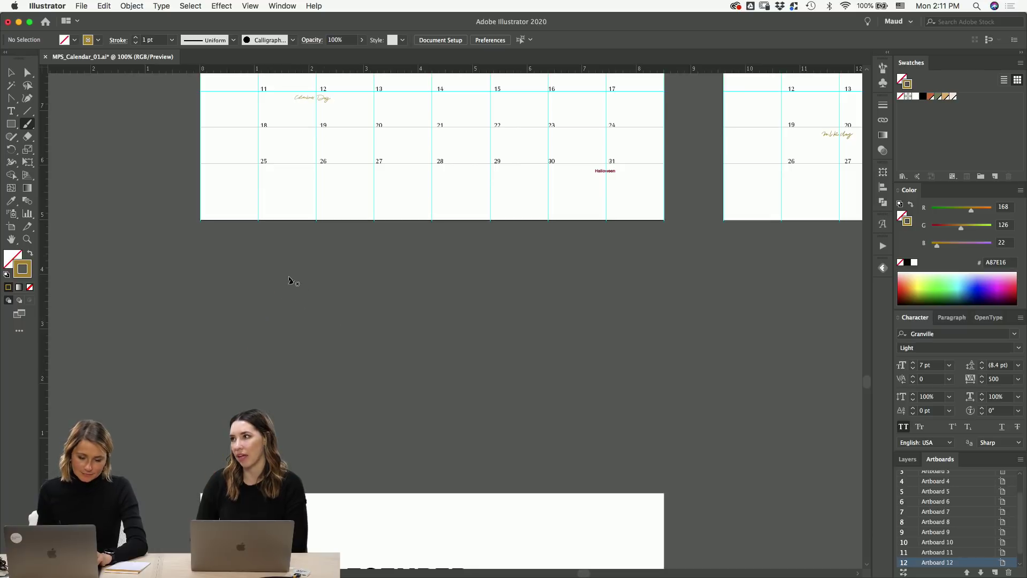
pyautogui.moveTo(360, 264); pyautogui.dragTo(309, 374)
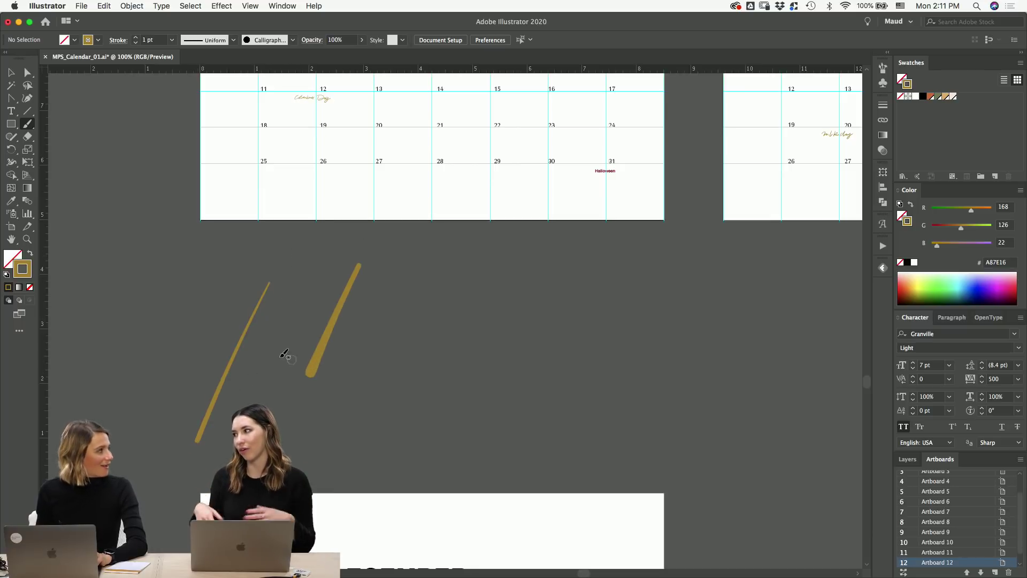
pyautogui.press('cmd+z')
pyautogui.moveTo(356, 283); pyautogui.dragTo(310, 411)
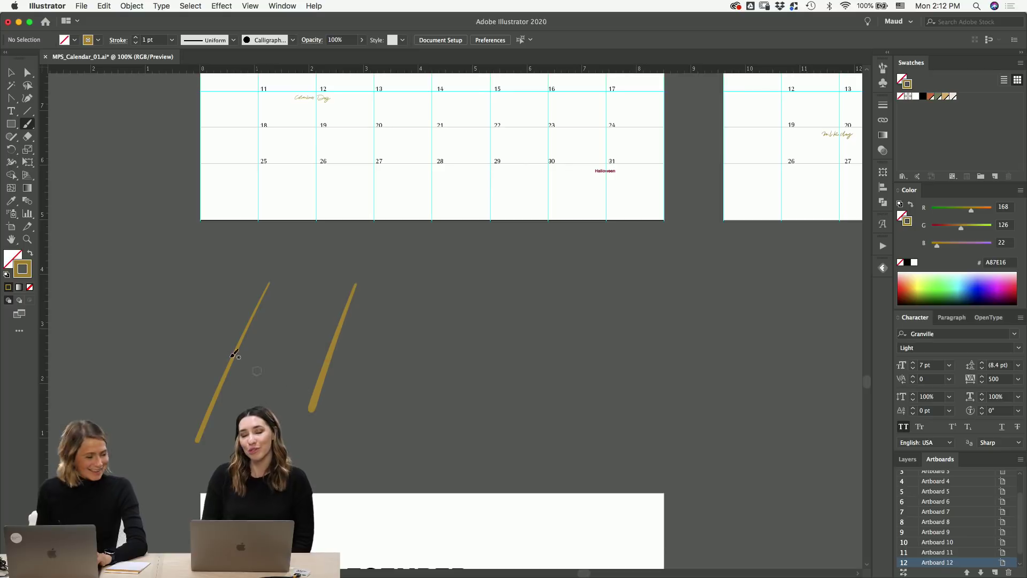
pyautogui.moveTo(160, 357)
pyautogui.mouseDown()
pyautogui.moveTo(441, 340)
pyautogui.moveTo(408, 376)
pyautogui.moveTo(448, 427)
pyautogui.mouseUp()
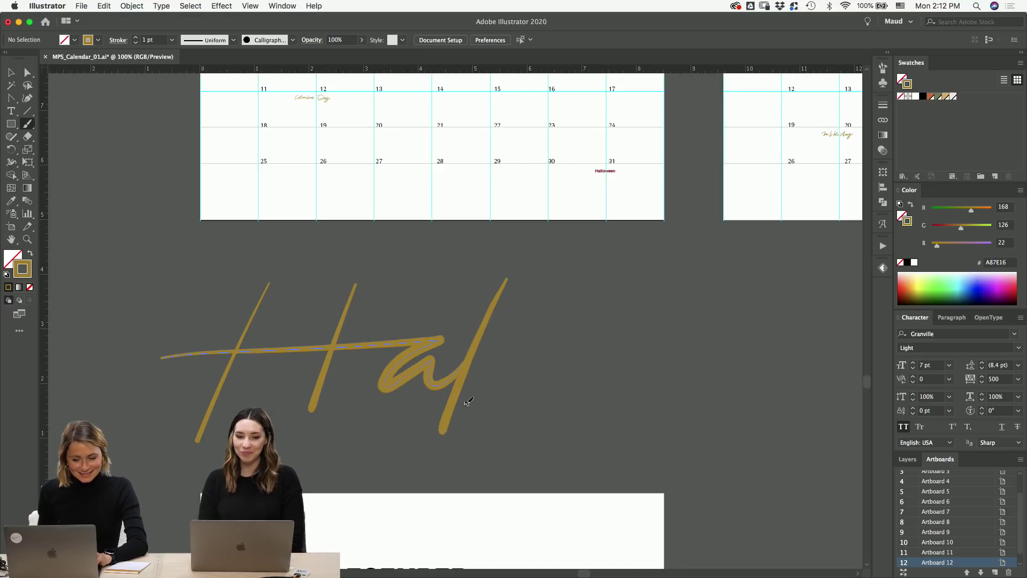
pyautogui.moveTo(532, 289)
pyautogui.mouseDown()
pyautogui.moveTo(509, 405)
pyautogui.moveTo(575, 395)
pyautogui.moveTo(625, 357)
pyautogui.moveTo(645, 368)
pyautogui.moveTo(668, 357)
pyautogui.mouseUp()
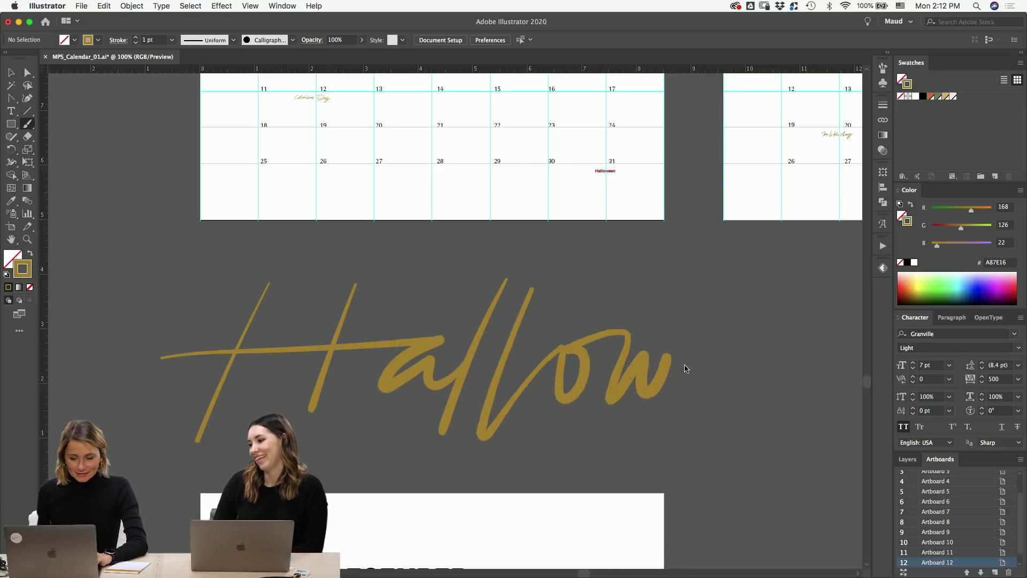
pyautogui.hscroll(5, 508, 347)
pyautogui.moveTo(445, 366); pyautogui.dragTo(636, 374)
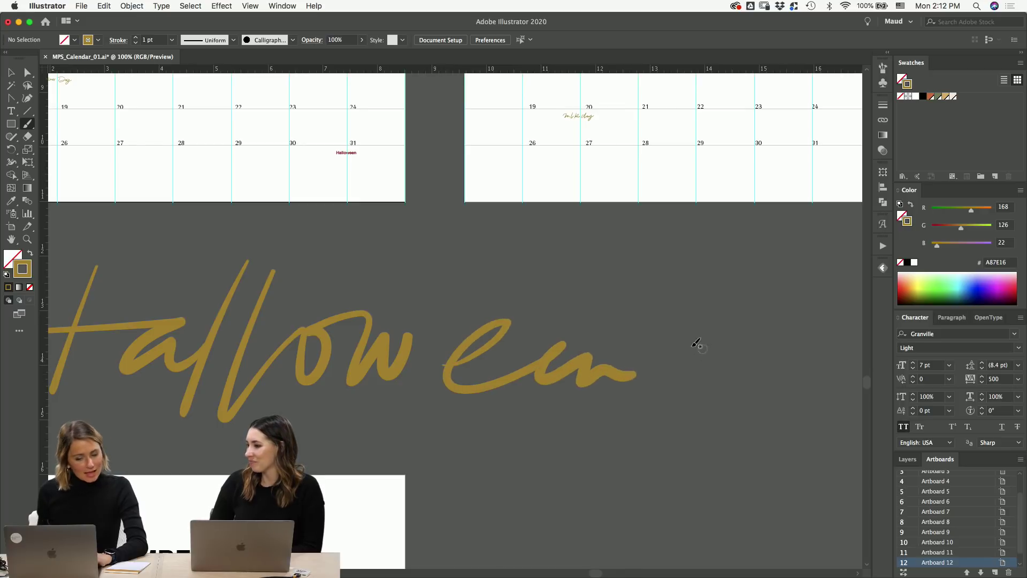
# - Refine the curve at the top of the first "e" in the "Halloween" lettering
pyautogui.press('v')
pyautogui.press('super+minus')
pyautogui.press('super+minus')
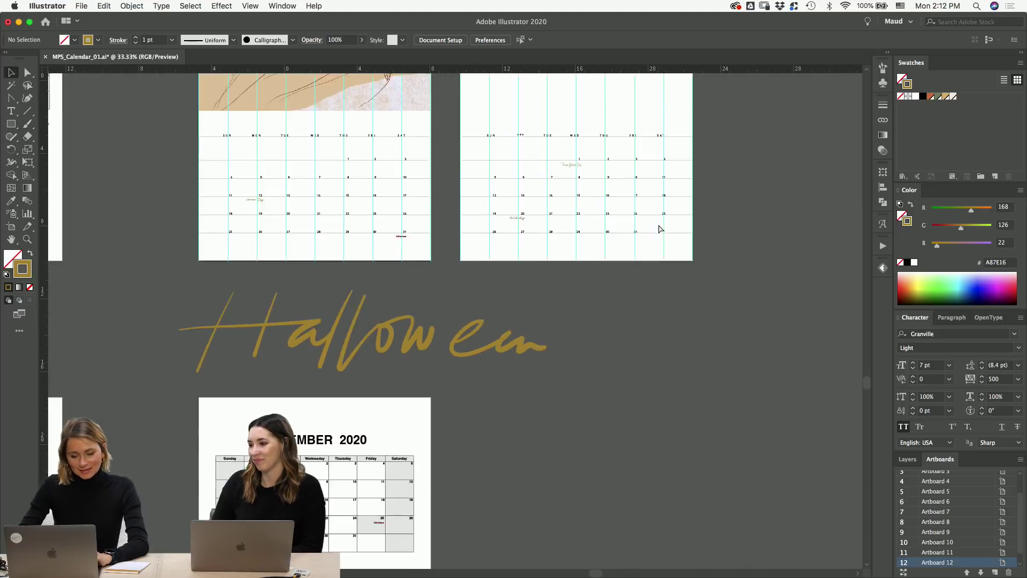
pyautogui.press('z')
pyautogui.moveTo(544, 298); pyautogui.dragTo(344, 407)
pyautogui.press('v')
pyautogui.hotkey('shift', 'c')
pyautogui.click(572, 194)
pyautogui.moveTo(572, 196); pyautogui.dragTo(576, 201)
pyautogui.press('v')
pyautogui.click(591, 177)
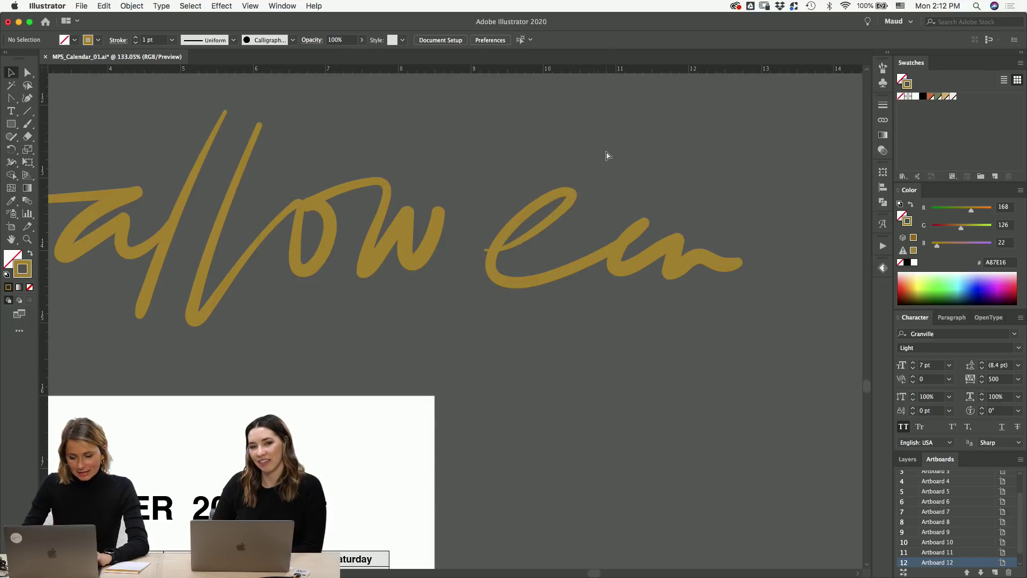
# - Turn all strokes of the "Halloween" lettering into one group of gold-filled shapes and scale it down
pyautogui.press('super+minus')
pyautogui.press('super+minus')
pyautogui.press('super+minus')
pyautogui.press('super+minus')
pyautogui.press('super+minus')
pyautogui.moveTo(514, 276); pyautogui.dragTo(325, 325)
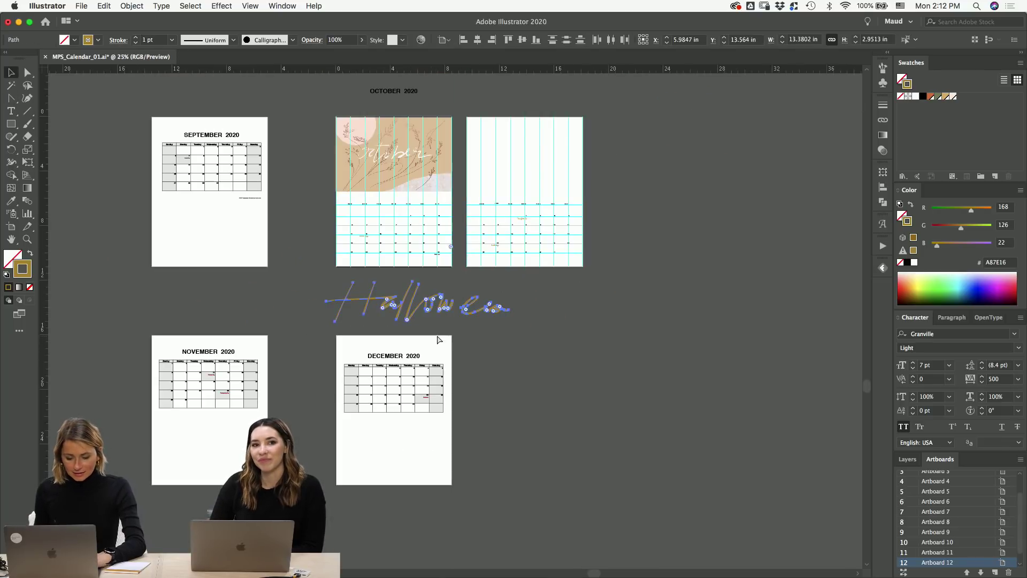
pyautogui.moveTo(511, 306); pyautogui.dragTo(351, 301)
# - Place the gold "Halloween" lettering beneath October 31, sized to about 0.67 in wide
pyautogui.press('z')
pyautogui.moveTo(449, 226); pyautogui.dragTo(317, 336)
pyautogui.press('v')
pyautogui.moveTo(284, 415); pyautogui.dragTo(696, 210)
pyautogui.click(609, 294)
pyautogui.scroll(5, 702, 192)
pyautogui.moveTo(445, 234); pyautogui.dragTo(516, 233)
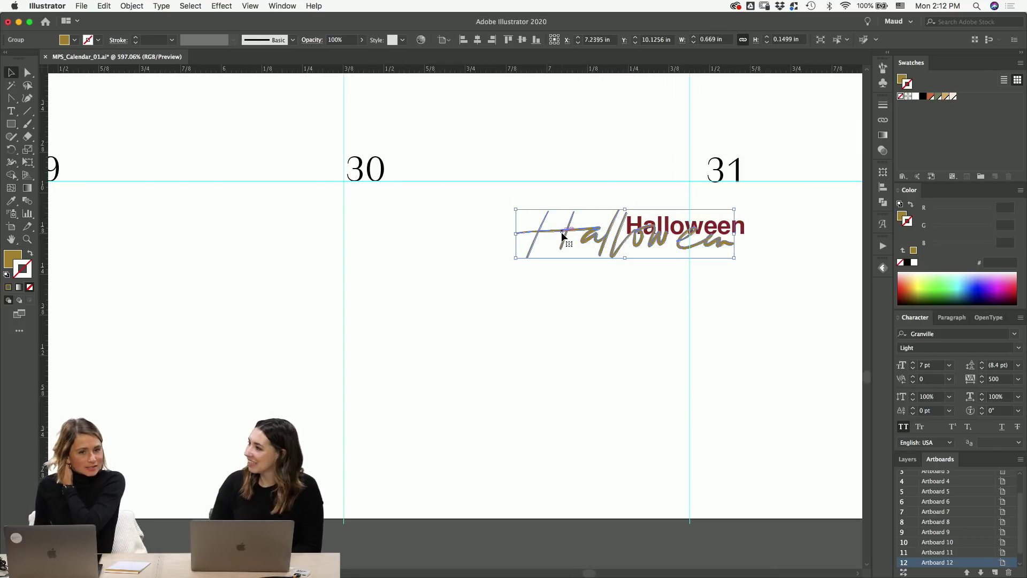
pyautogui.moveTo(561, 240); pyautogui.dragTo(575, 232)
# - Delete the red printed "Halloween" label behind the lettering under October 31
pyautogui.click(648, 292)
pyautogui.click(744, 224)
pyautogui.press('BackSpace')
pyautogui.press('super+minus')
pyautogui.press('super+minus')
pyautogui.press('super+minus')
pyautogui.press('super+minus')
pyautogui.press('super+minus')
pyautogui.press('super+minus')
pyautogui.press('super+plus')
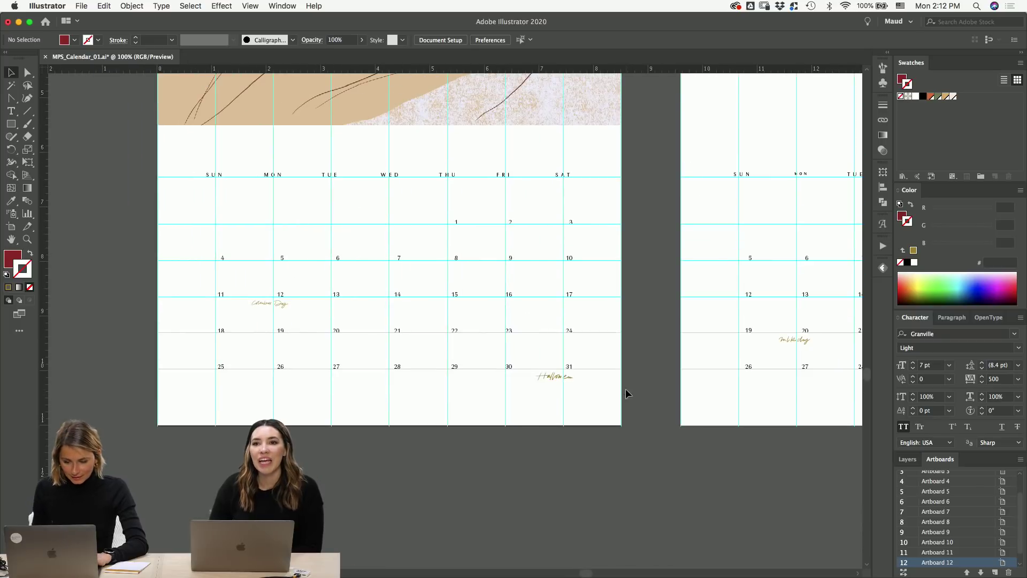
# - Save the calendar file, agreeing to continue although it was modified outside Illustrator
pyautogui.press('super+s')
pyautogui.moveTo(631, 275); pyautogui.dragTo(628, 301)
pyautogui.moveTo(629, 357); pyautogui.dragTo(466, 453)
pyautogui.moveTo(373, 288); pyautogui.dragTo(422, 320)
pyautogui.click(413, 367)
pyautogui.press('super+minus')
pyautogui.press('super+minus')
pyautogui.press('super+minus')
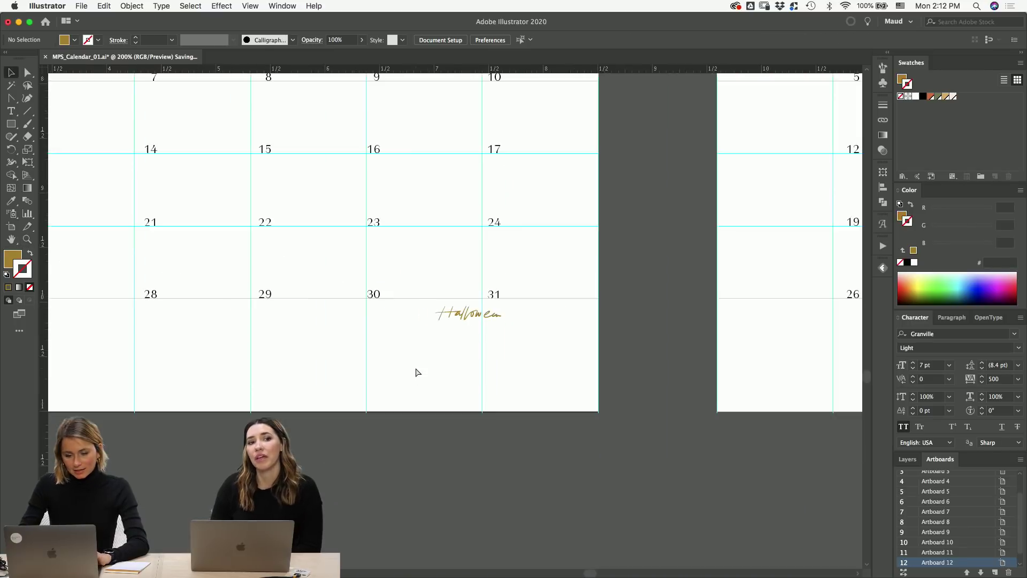
pyautogui.press('super+minus')
pyautogui.press('super+minus')
pyautogui.press('super+minus')
pyautogui.press('super+minus')
pyautogui.press('super+minus')
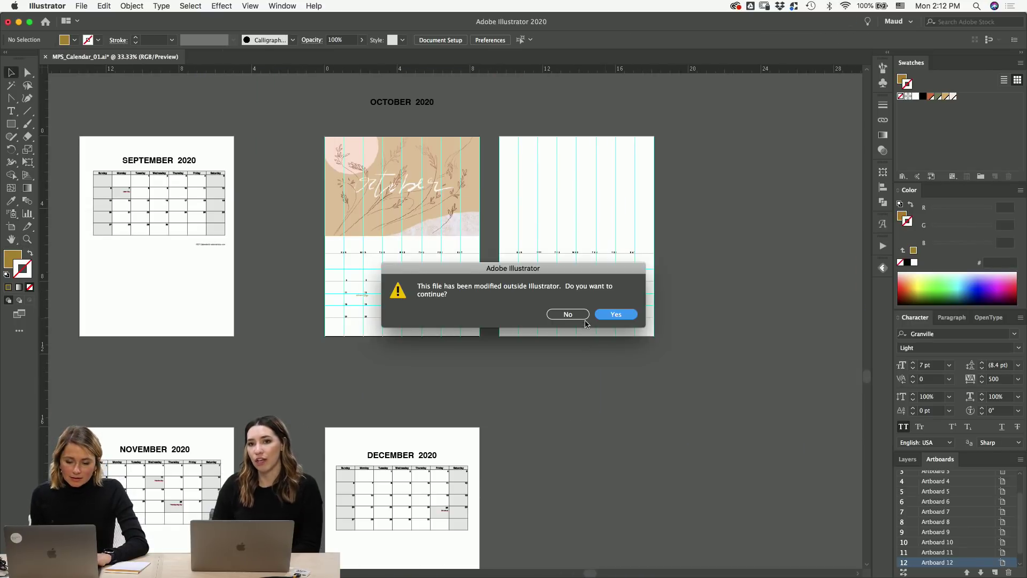
pyautogui.click(616, 315)
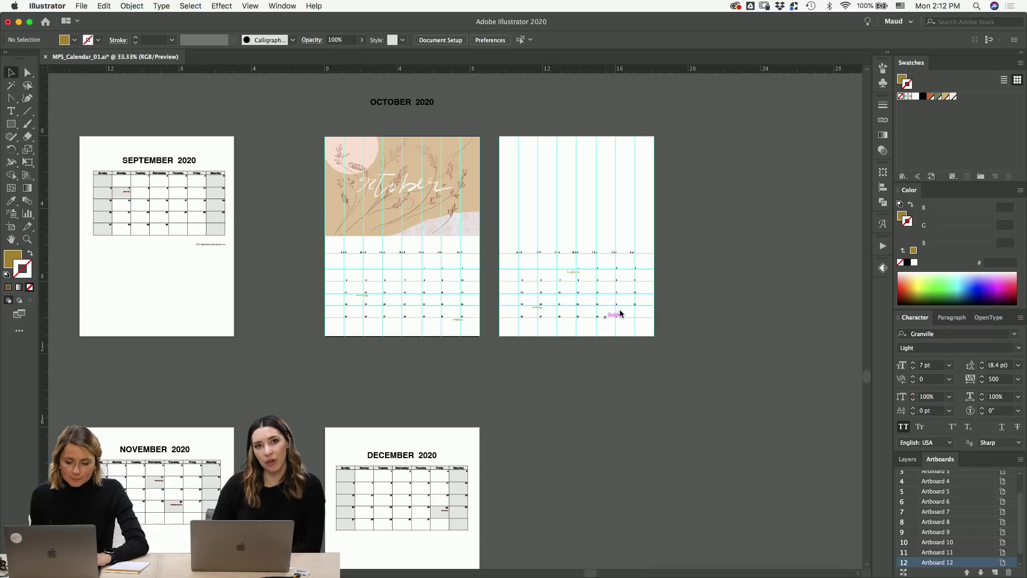
# - Hide the guides and examine the October page with its artwork and hand-lettered holidays
pyautogui.scroll(5, 610, 409)
pyautogui.hscroll(-4, 611, 408)
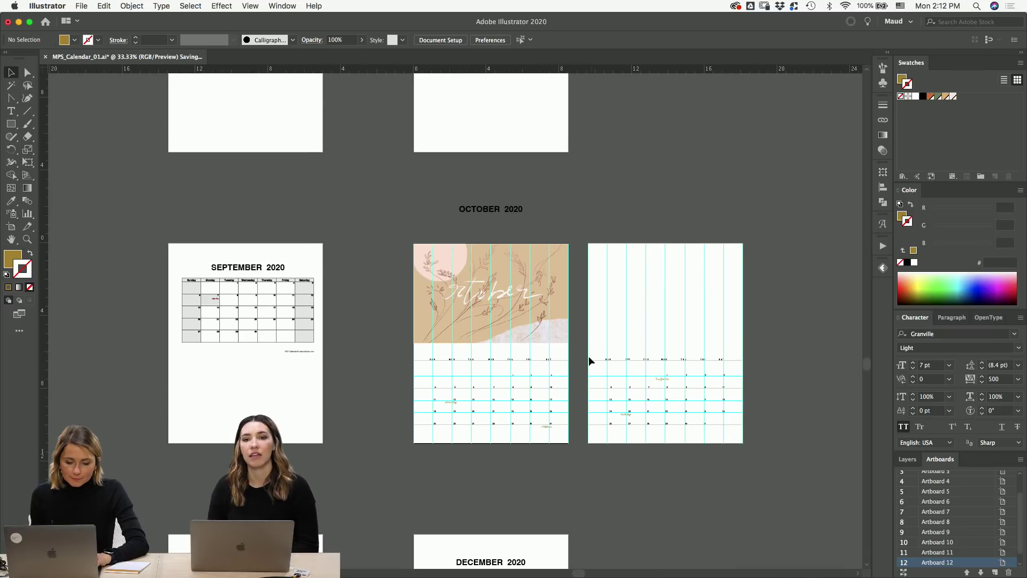
pyautogui.scroll(2, 589, 257)
pyautogui.scroll(3, 600, 308)
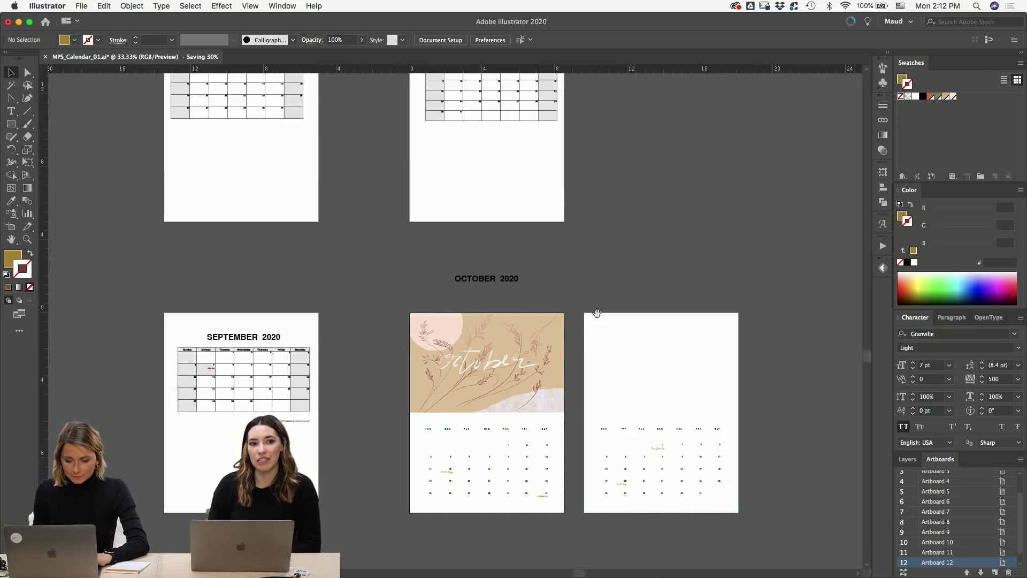
pyautogui.scroll(-4, 593, 267)
pyautogui.scroll(3, 508, 152)
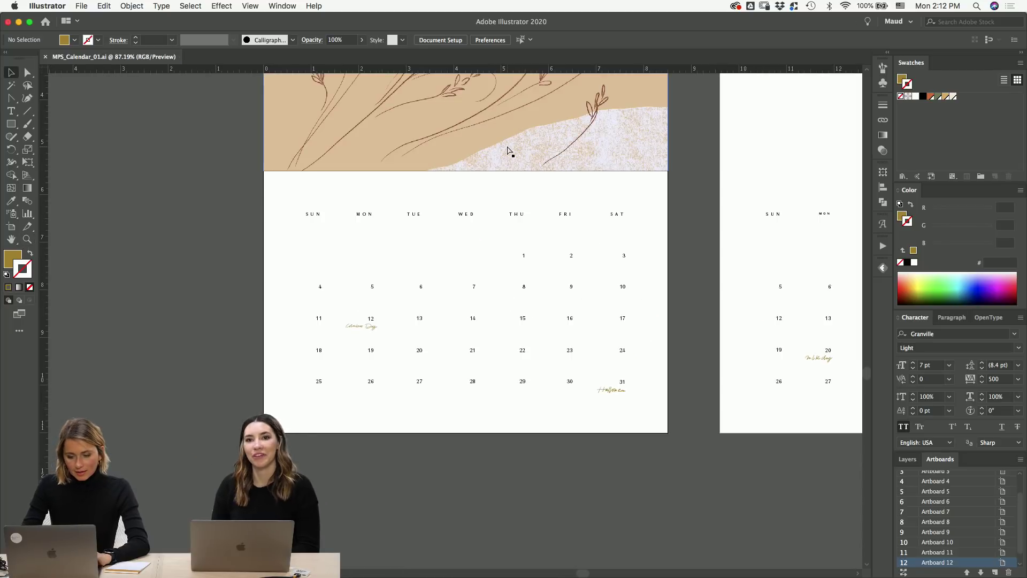
pyautogui.scroll(-2, 508, 151)
pyautogui.scroll(-3, 464, 253)
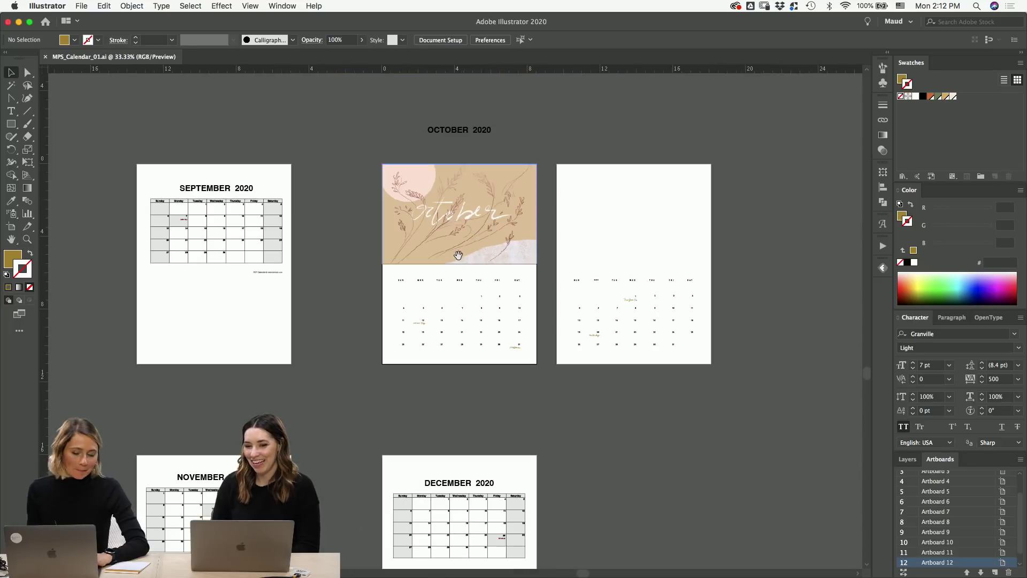
# - Examine the other months' calendar pages and return to the October page
pyautogui.scroll(10, 464, 253)
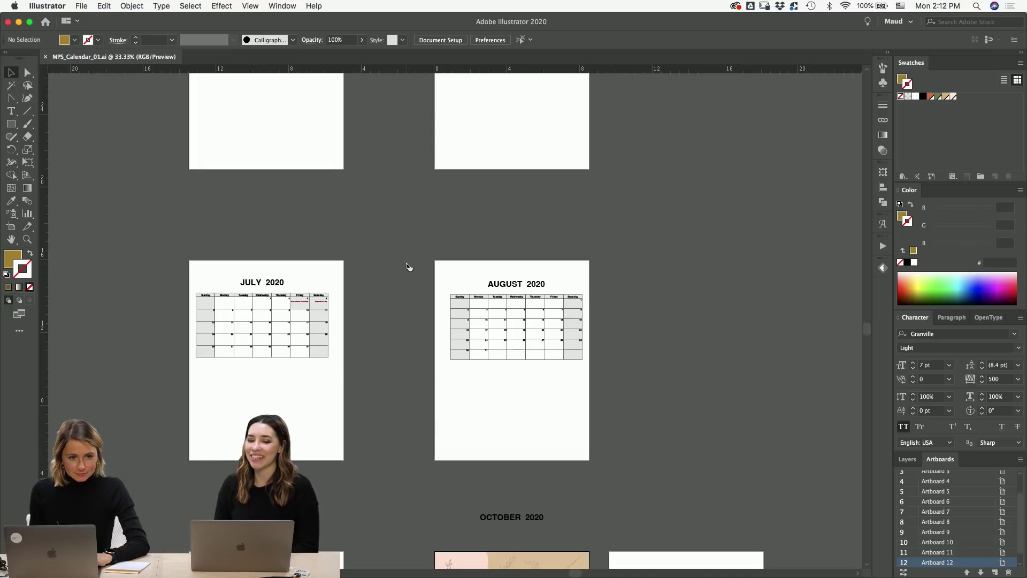
pyautogui.scroll(10, 405, 267)
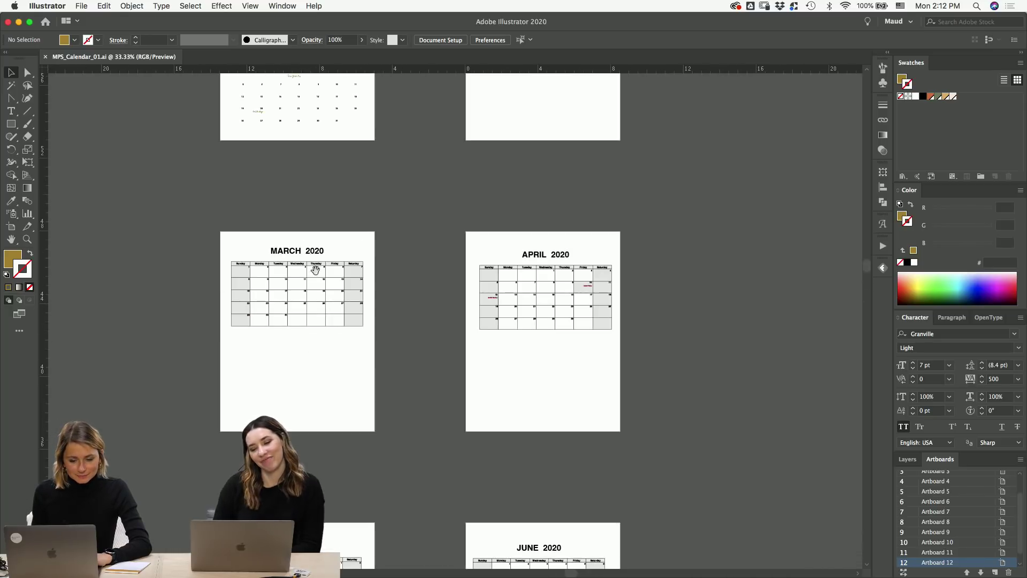
pyautogui.scroll(10, 313, 291)
pyautogui.scroll(-4, 372, 254)
pyautogui.scroll(-5, 372, 254)
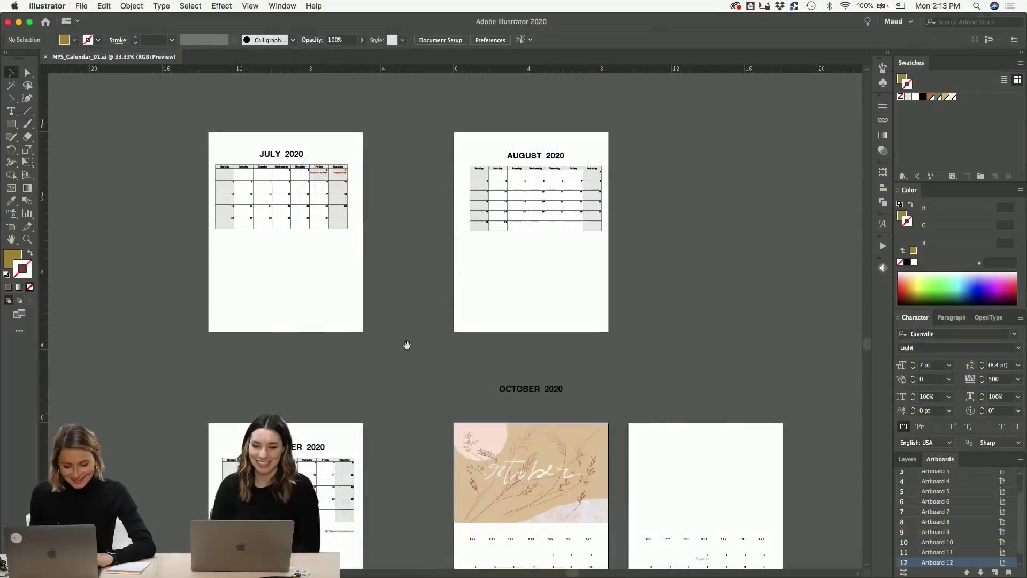
pyautogui.scroll(-5, 409, 321)
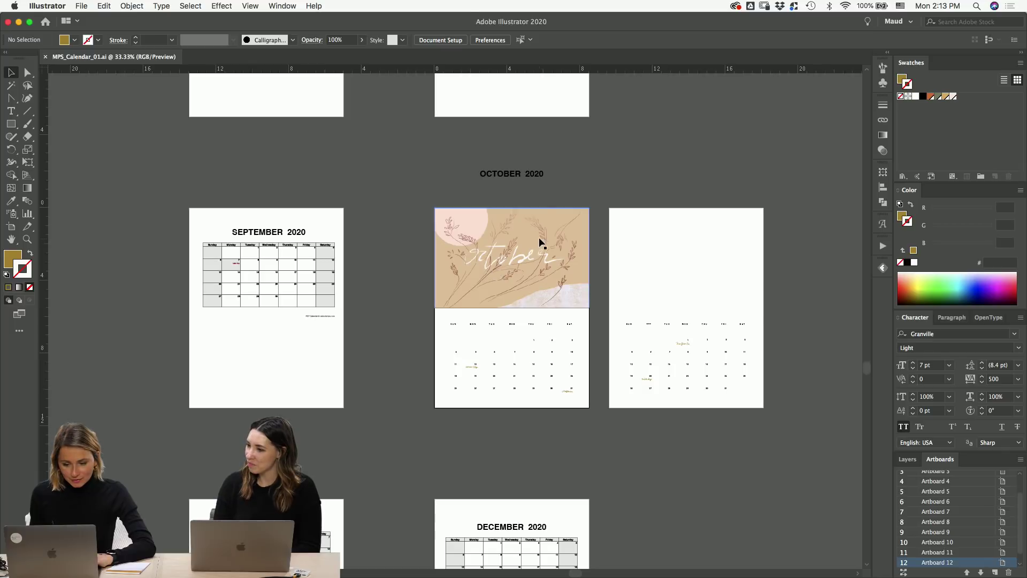
pyautogui.scroll(4, 549, 206)
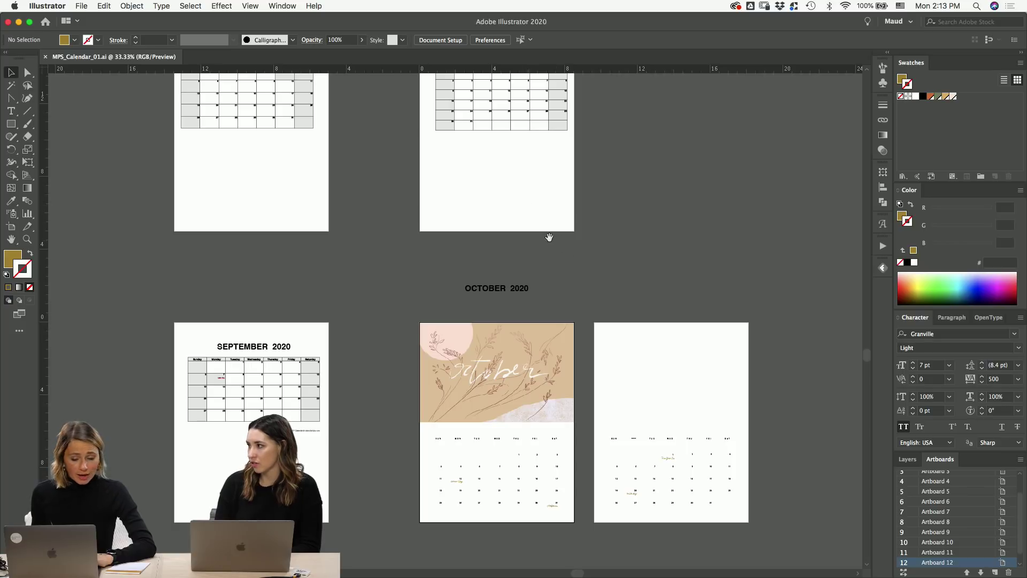
# - Move June's title and date grid off the June page onto the empty canvas beside it
pyautogui.scroll(10, 519, 390)
pyautogui.scroll(3, 494, 451)
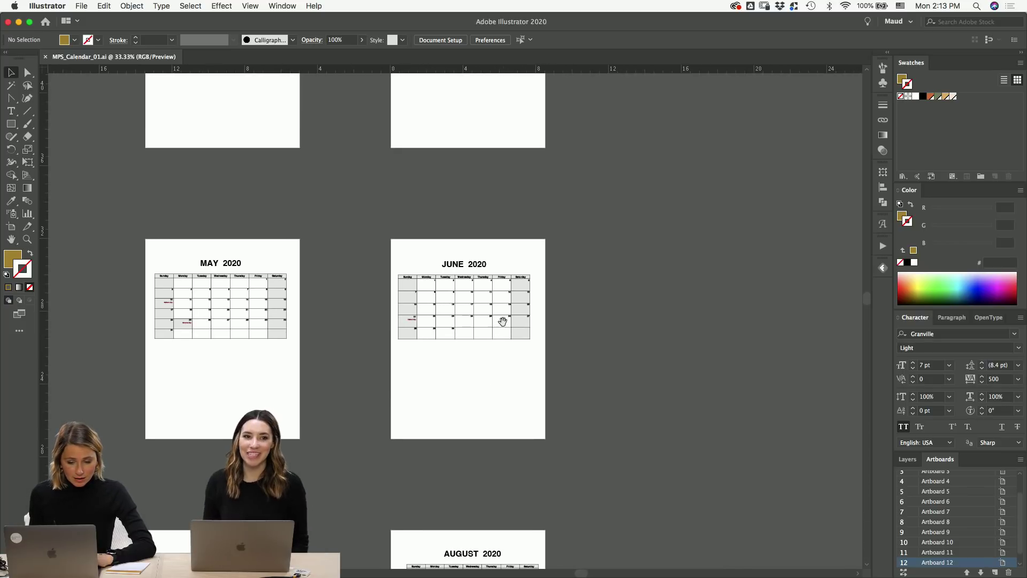
pyautogui.scroll(-1, 489, 335)
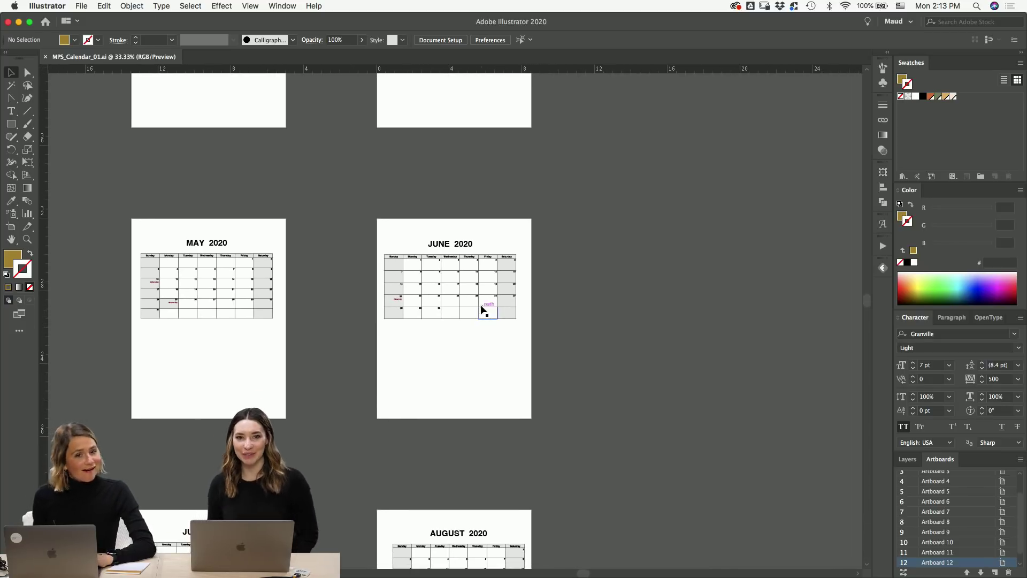
pyautogui.press('super+0')
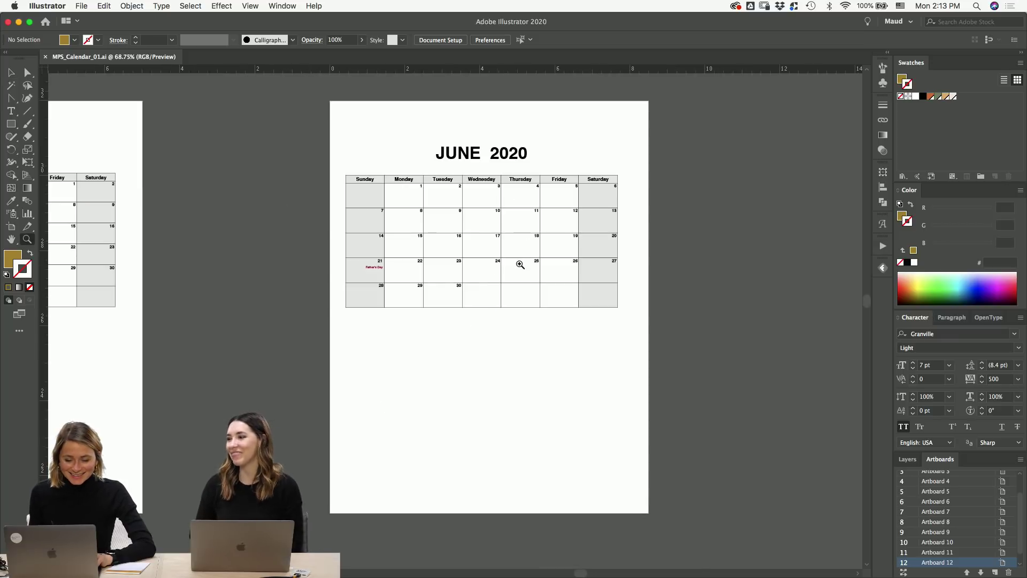
pyautogui.moveTo(345, 351); pyautogui.dragTo(400, 286)
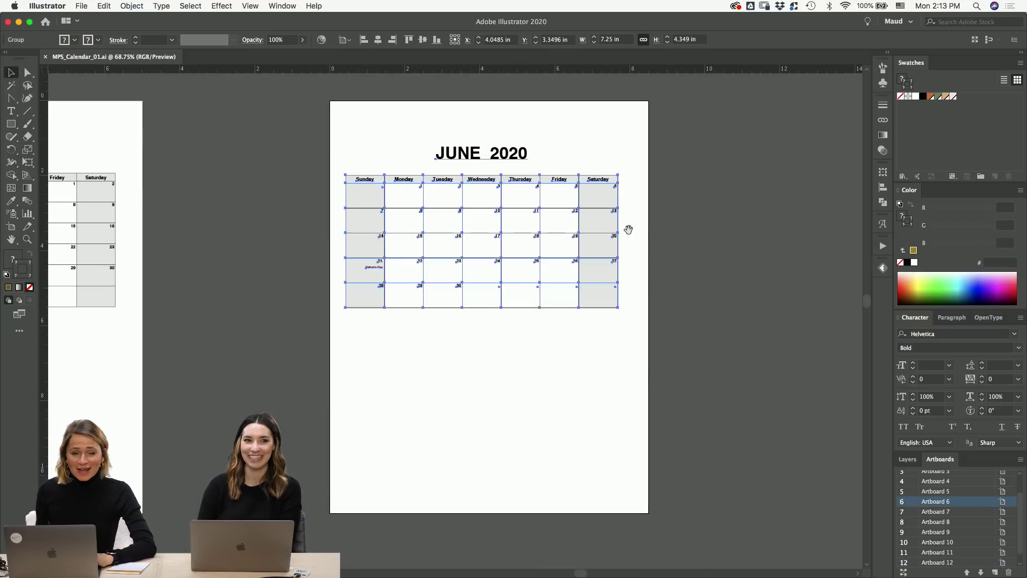
pyautogui.hscroll(5, 498, 244)
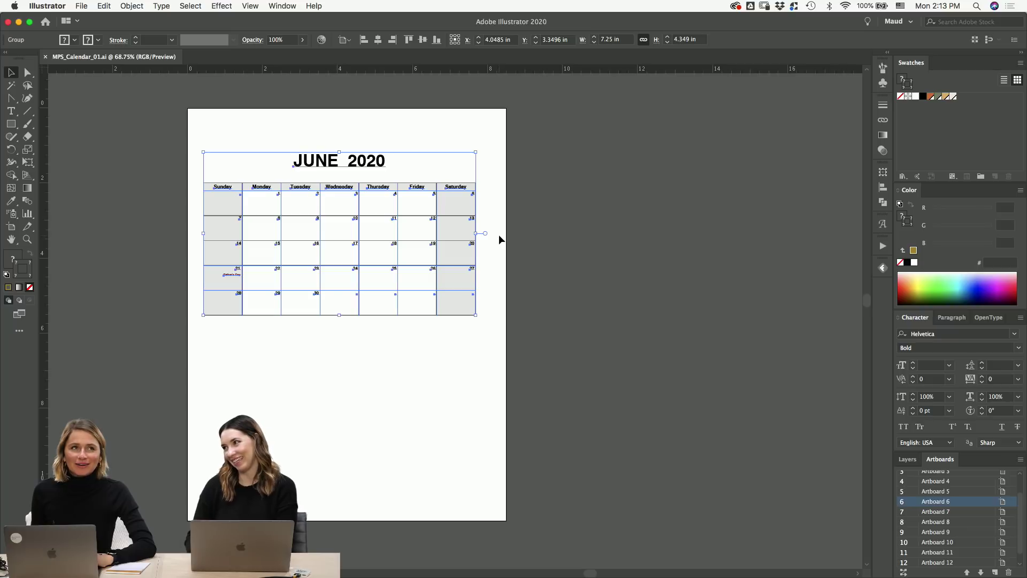
pyautogui.click(499, 234)
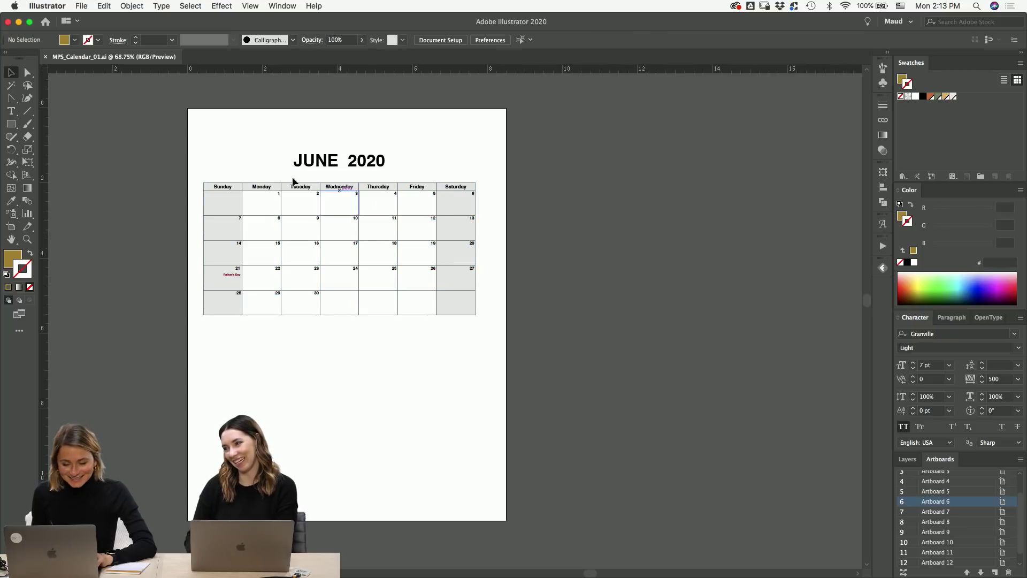
pyautogui.moveTo(461, 392); pyautogui.dragTo(768, 392)
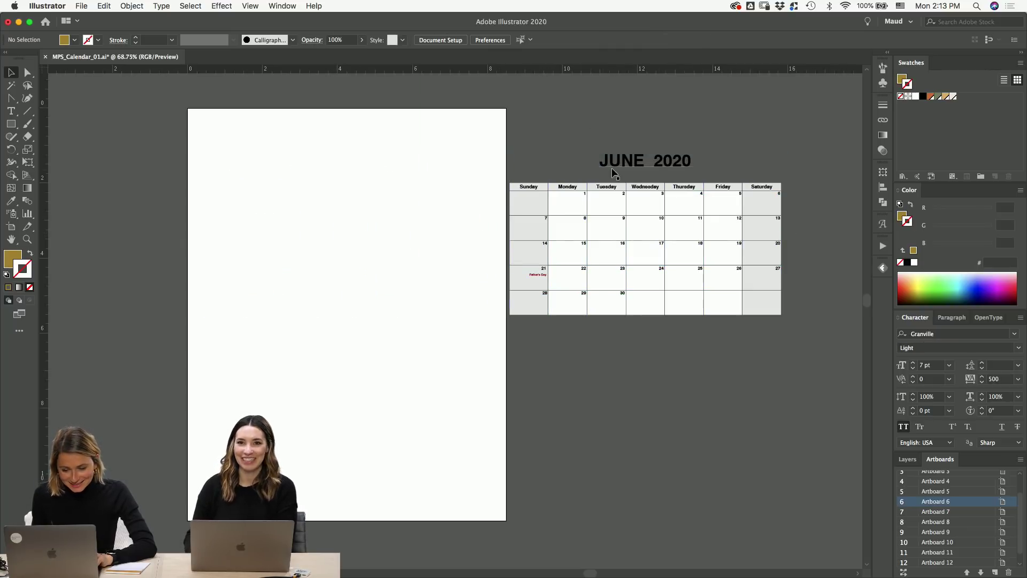
pyautogui.moveTo(528, 206); pyautogui.dragTo(591, 96)
pyautogui.click(594, 88)
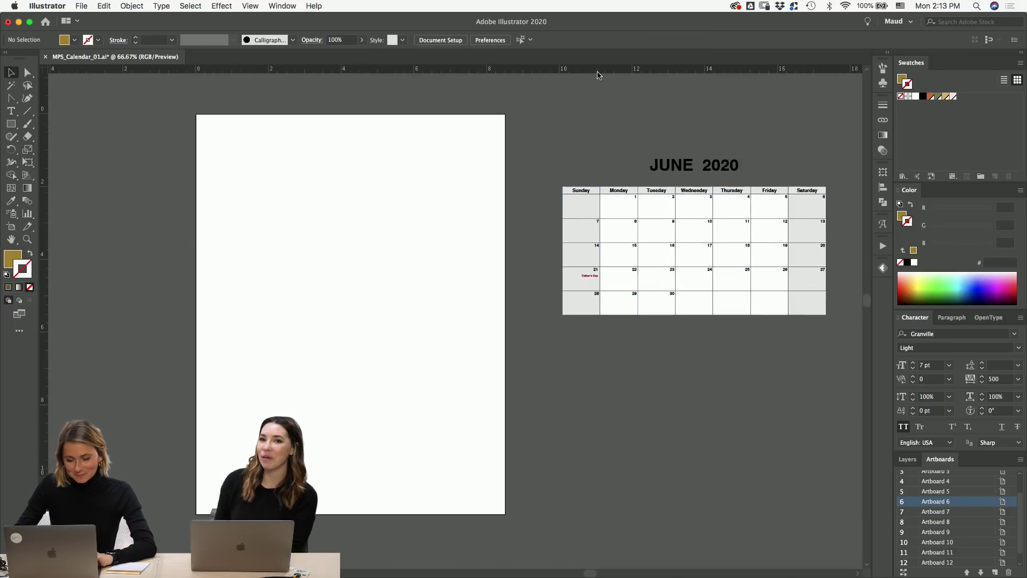
# - Examine the October page's date grid among the other months and return to the empty June page
pyautogui.press('super+minus')
pyautogui.press('super+minus')
pyautogui.press('super+minus')
pyautogui.press('super+minus')
pyautogui.press('super+minus')
pyautogui.scroll(-5, 492, 343)
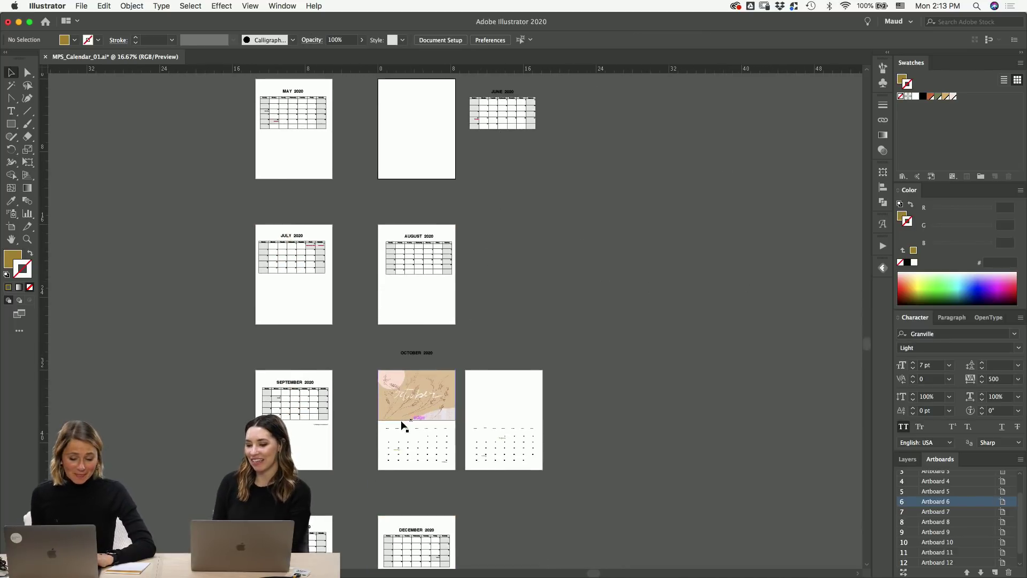
pyautogui.moveTo(378, 426); pyautogui.dragTo(452, 484)
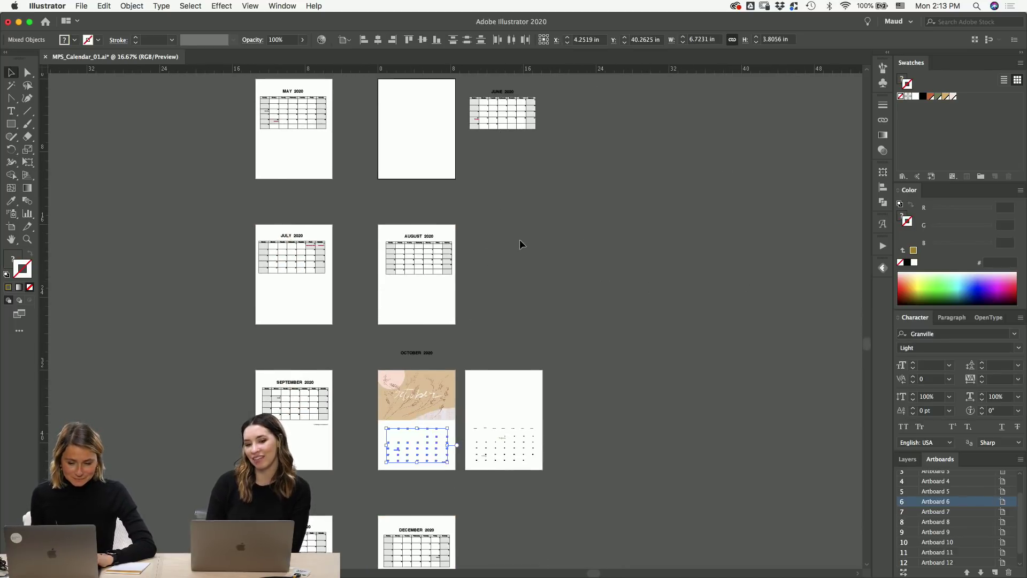
pyautogui.click(521, 243)
pyautogui.scroll(3, 508, 224)
pyautogui.press('z')
pyautogui.moveTo(463, 174); pyautogui.dragTo(369, 338)
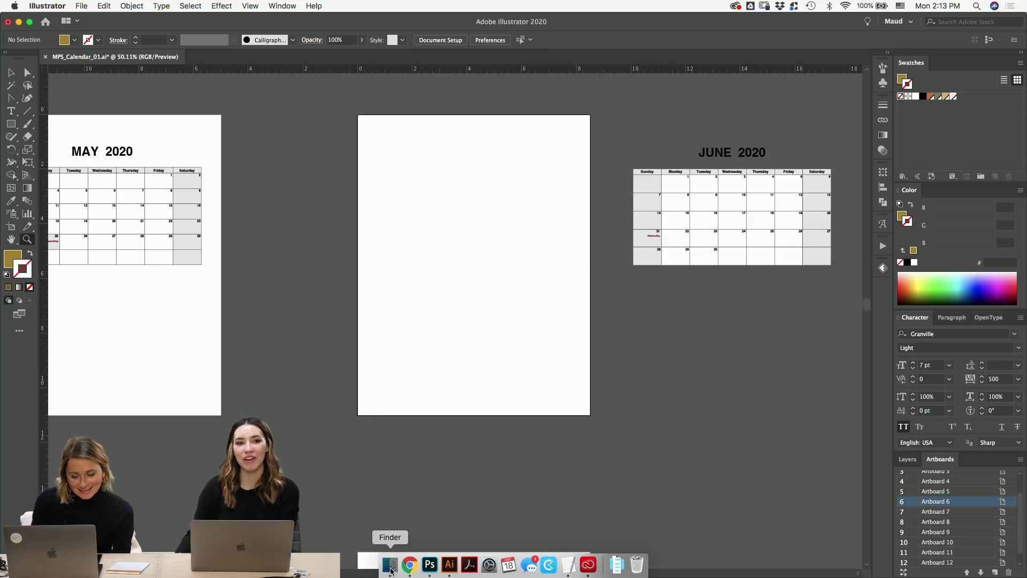
# - Switch to Finder and look through the seasonal folders inside the MPS_Calendar project's _Moodboard folder
pyautogui.click(385, 566)
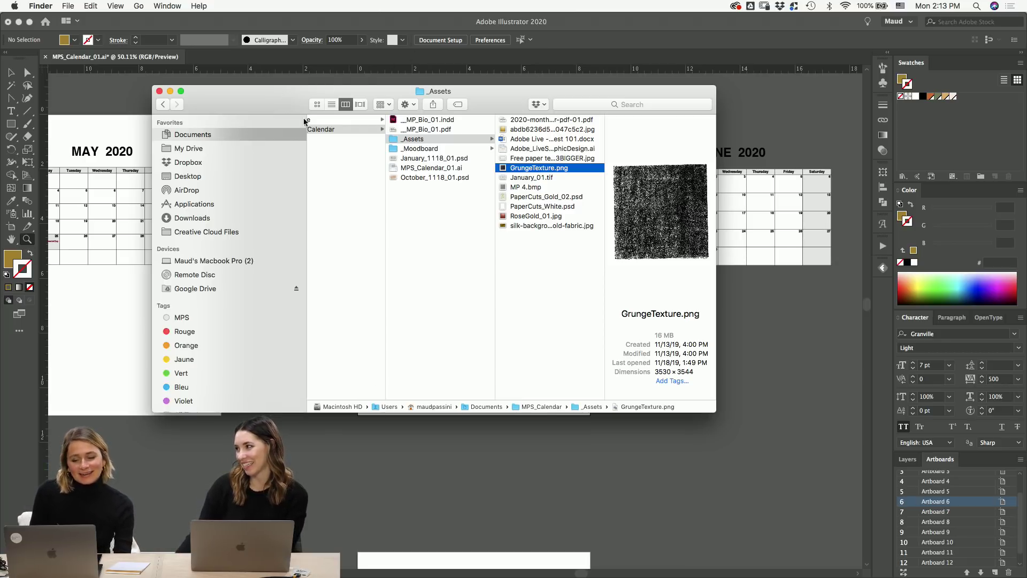
pyautogui.click(371, 217)
pyautogui.click(377, 128)
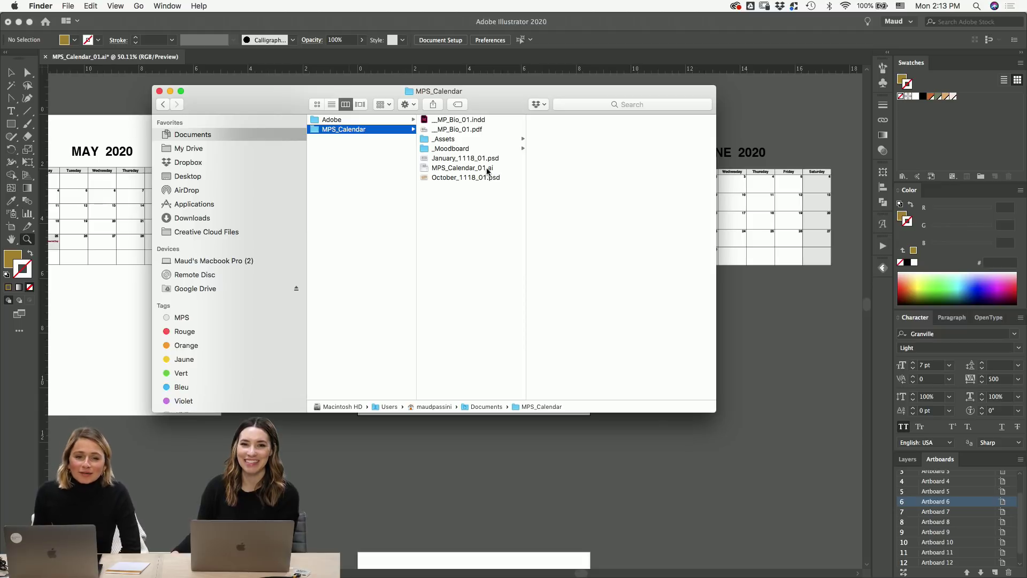
pyautogui.click(481, 149)
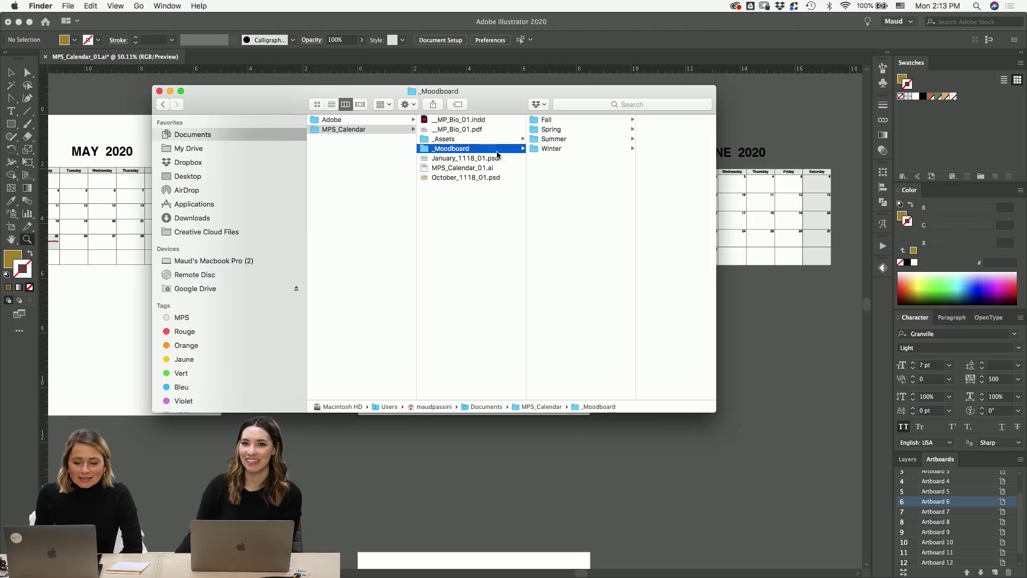
pyautogui.click(568, 145)
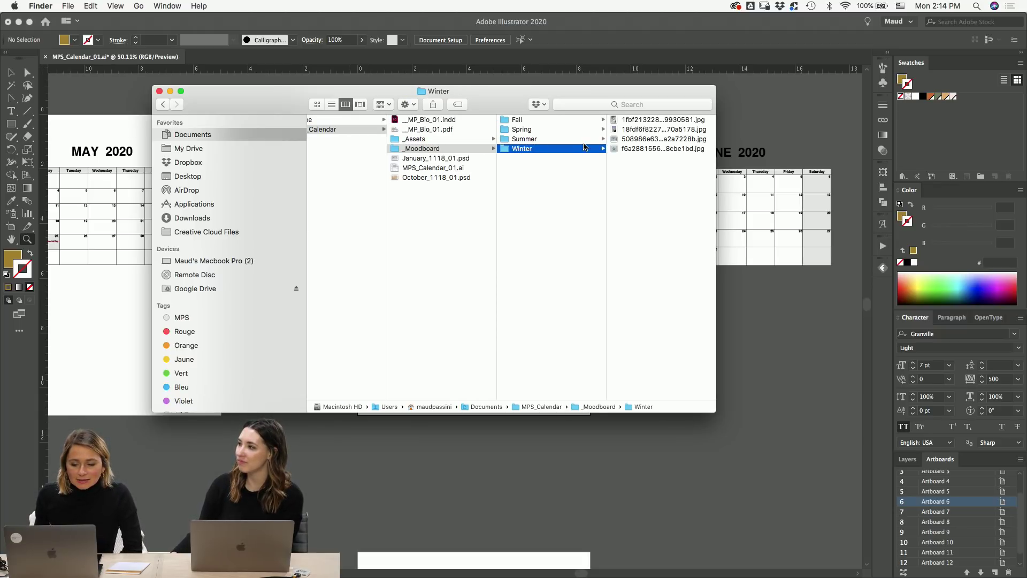
pyautogui.click(544, 121)
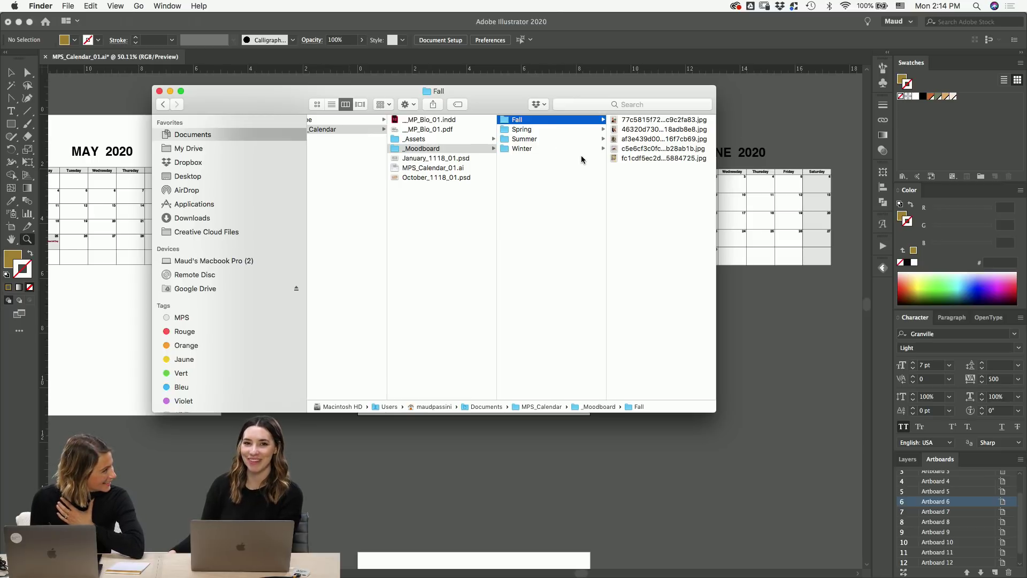
pyautogui.click(541, 148)
pyautogui.click(540, 139)
pyautogui.click(572, 149)
pyautogui.click(640, 121)
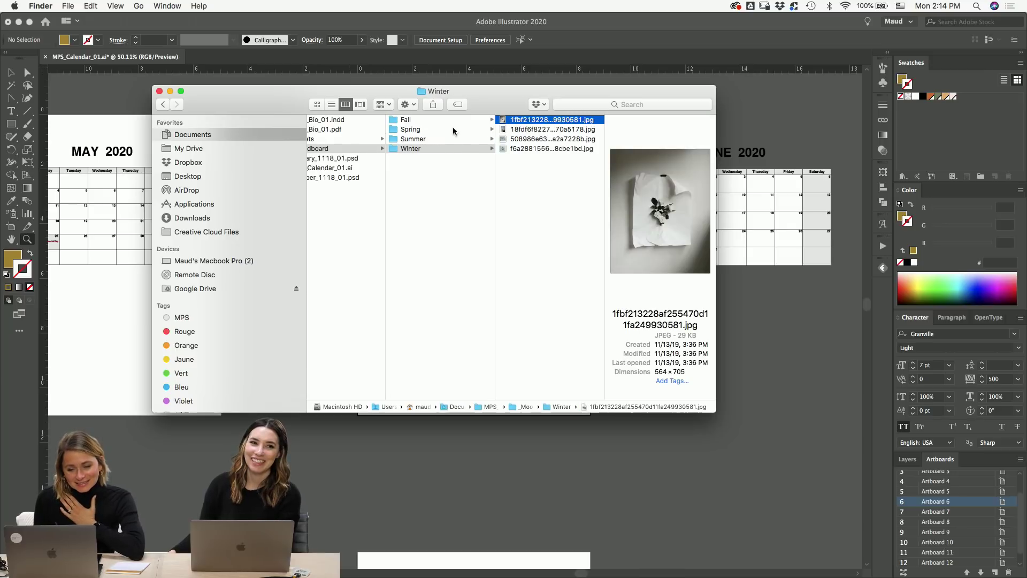
# - Preview the reference images in the Summer moodboard folder and return to the empty June page in Illustrator
pyautogui.click(447, 139)
pyautogui.click(538, 120)
pyautogui.press('space')
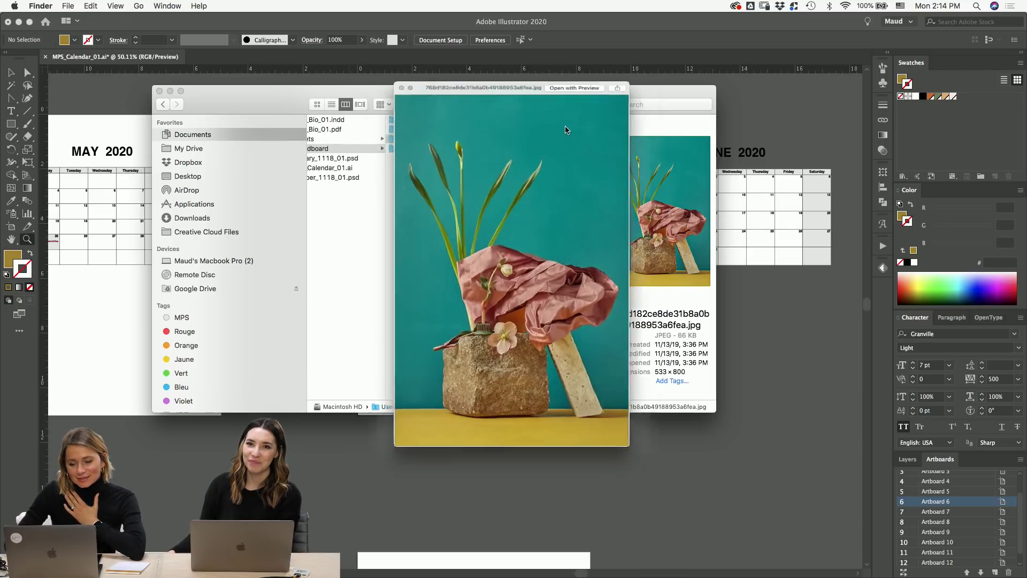
pyautogui.press('Down')
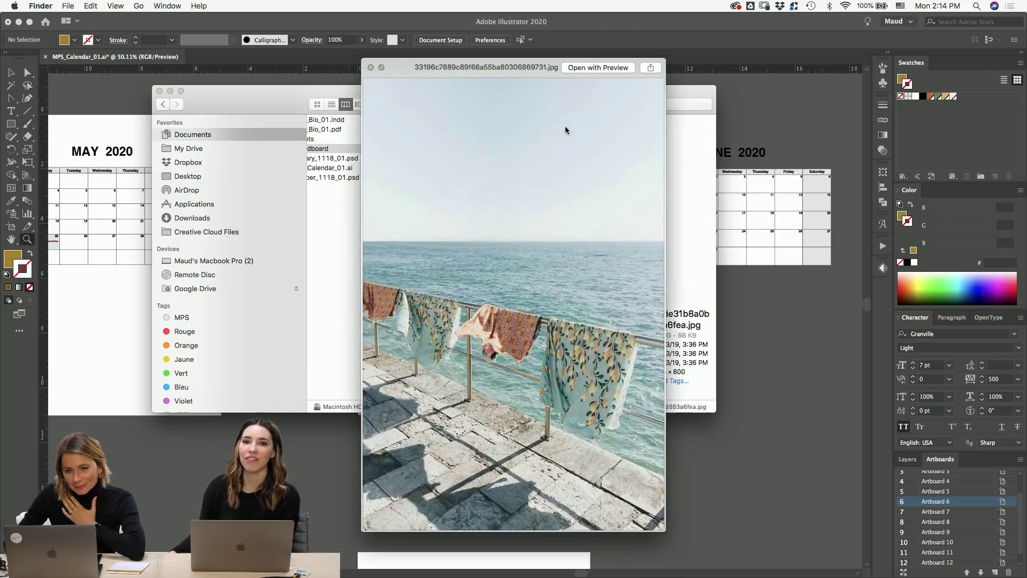
pyautogui.press('Up')
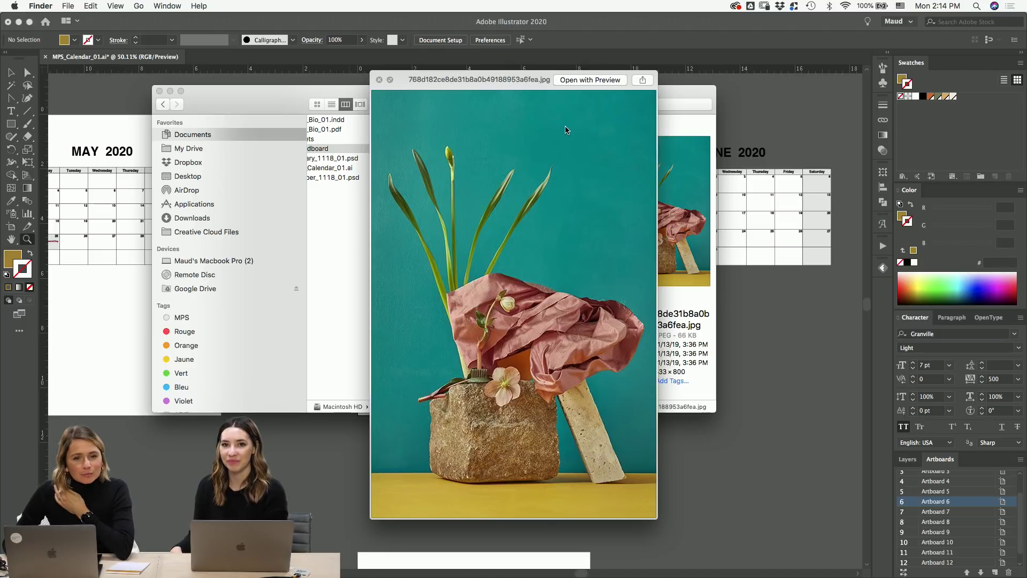
pyautogui.press('Down')
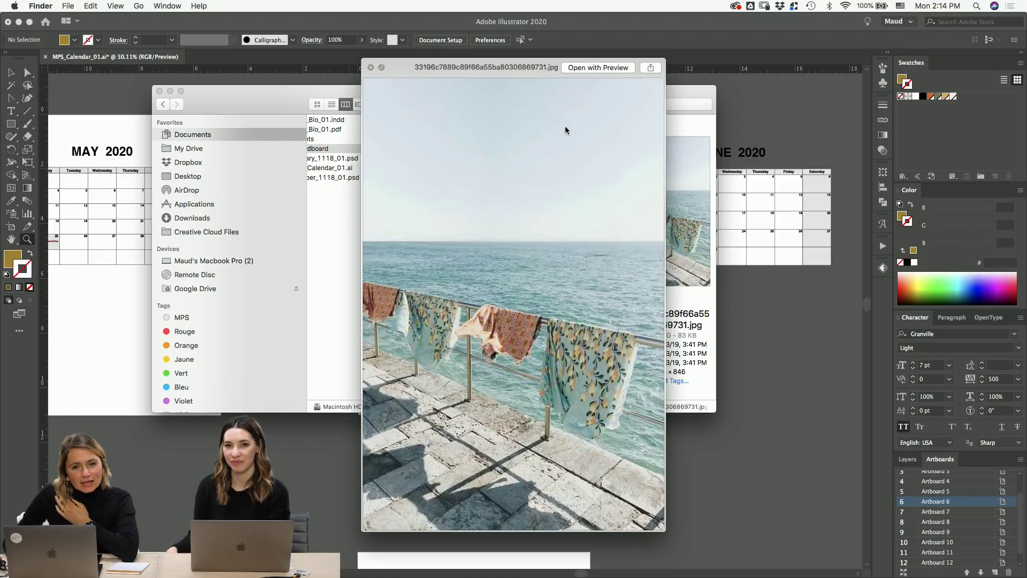
pyautogui.press('Down')
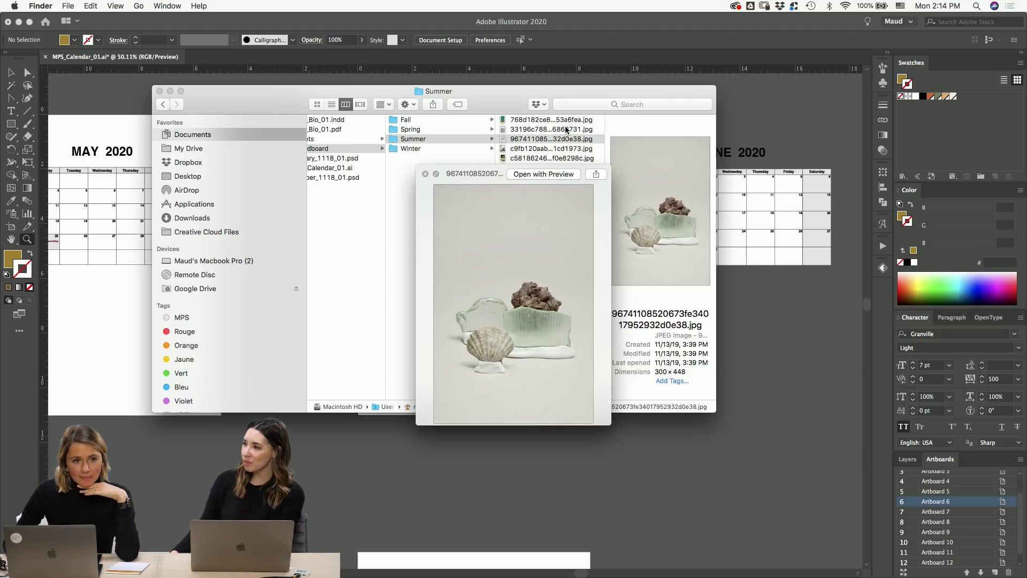
pyautogui.press('Down')
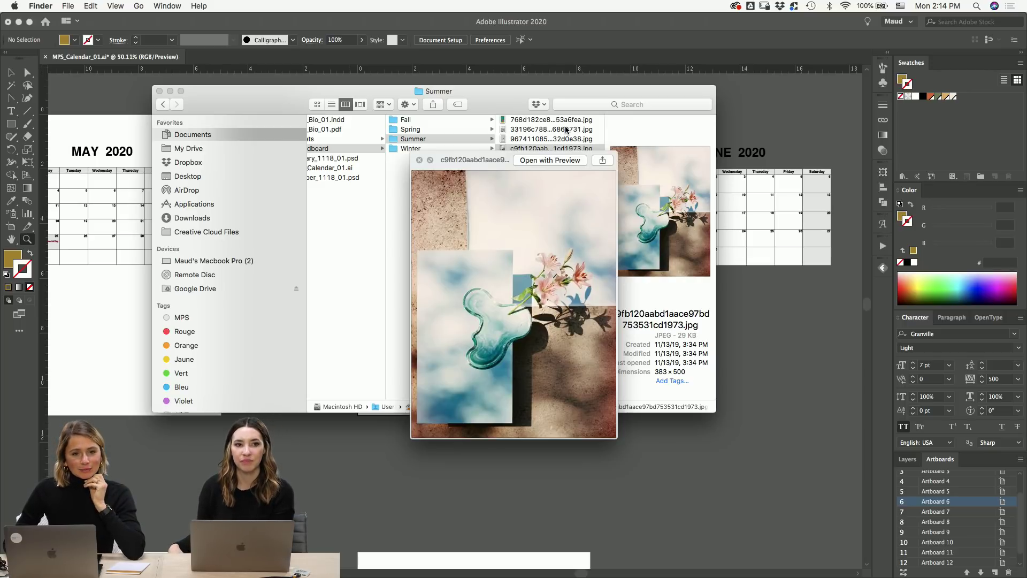
pyautogui.press('Down')
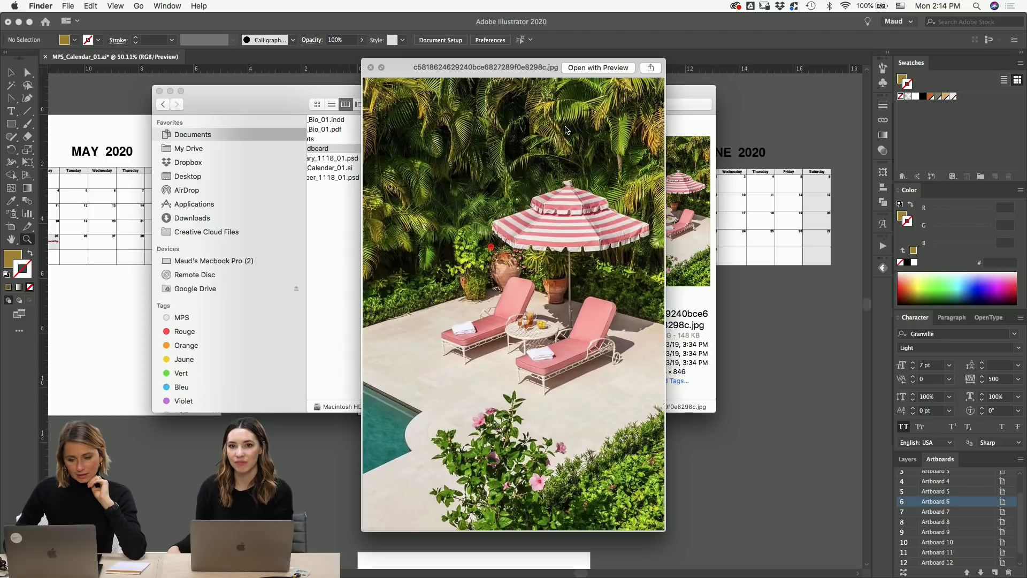
pyautogui.press('Down')
pyautogui.press('Down')
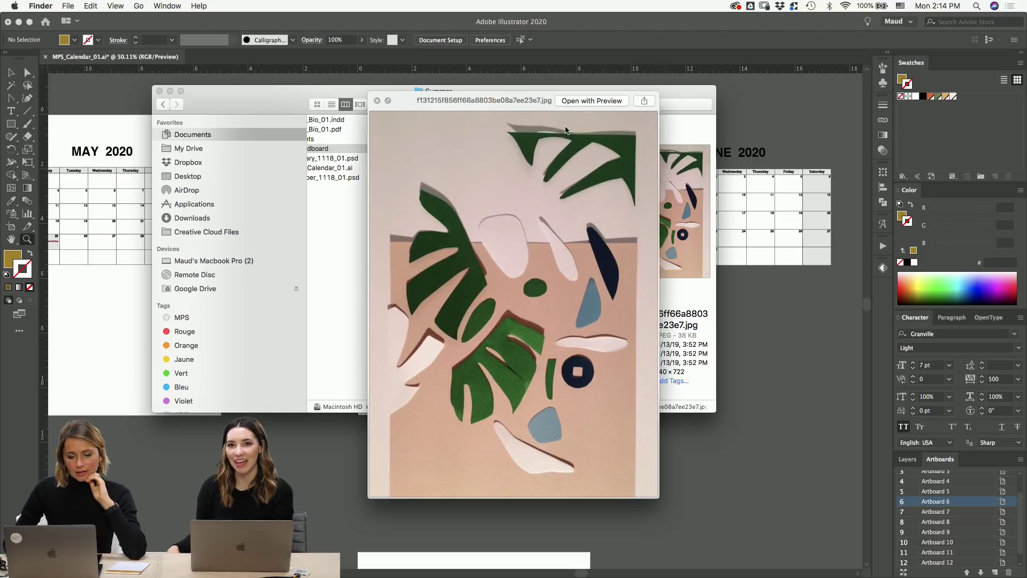
pyautogui.press('space')
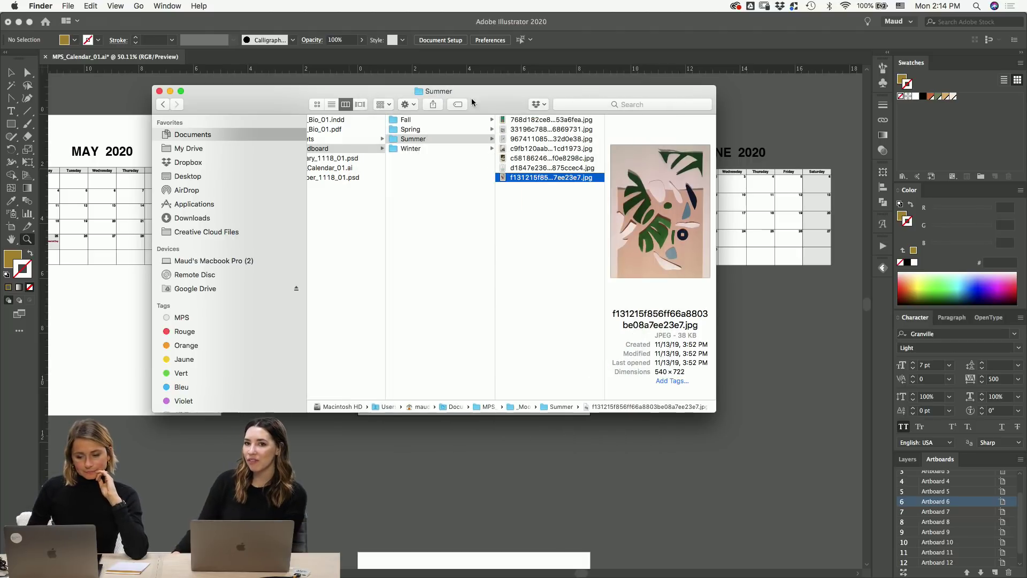
pyautogui.click(529, 208)
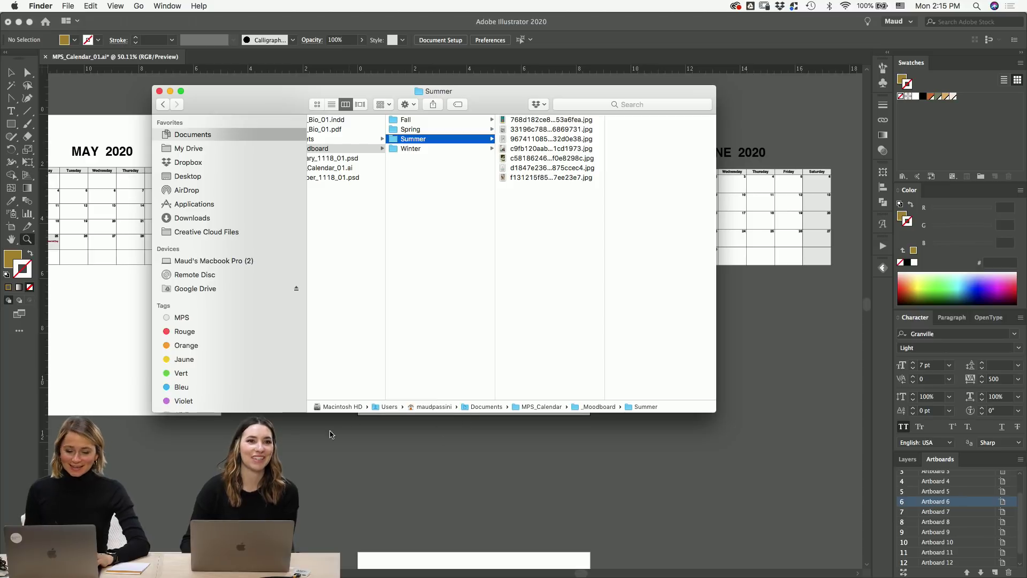
pyautogui.click(402, 425)
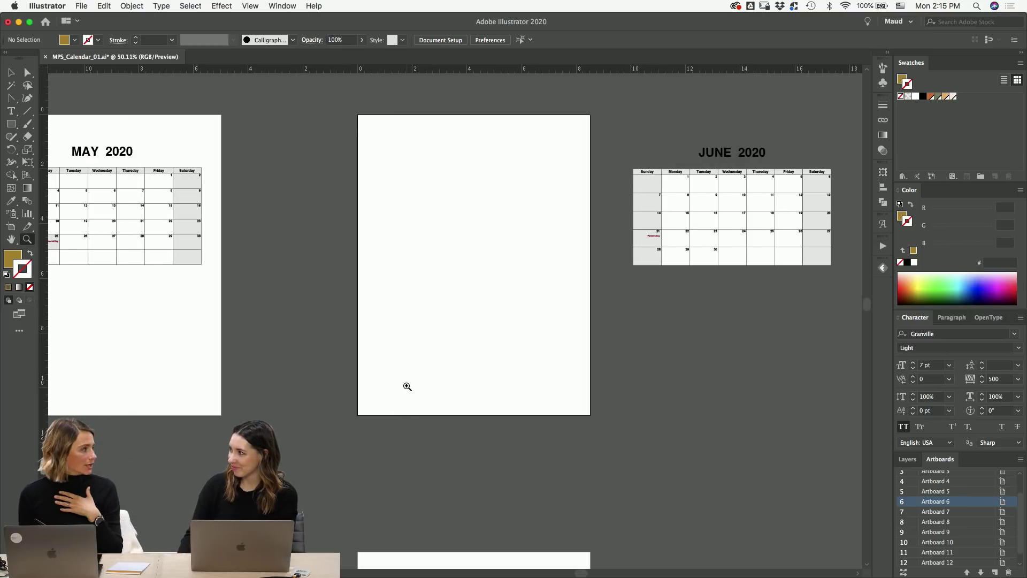
pyautogui.press('v')
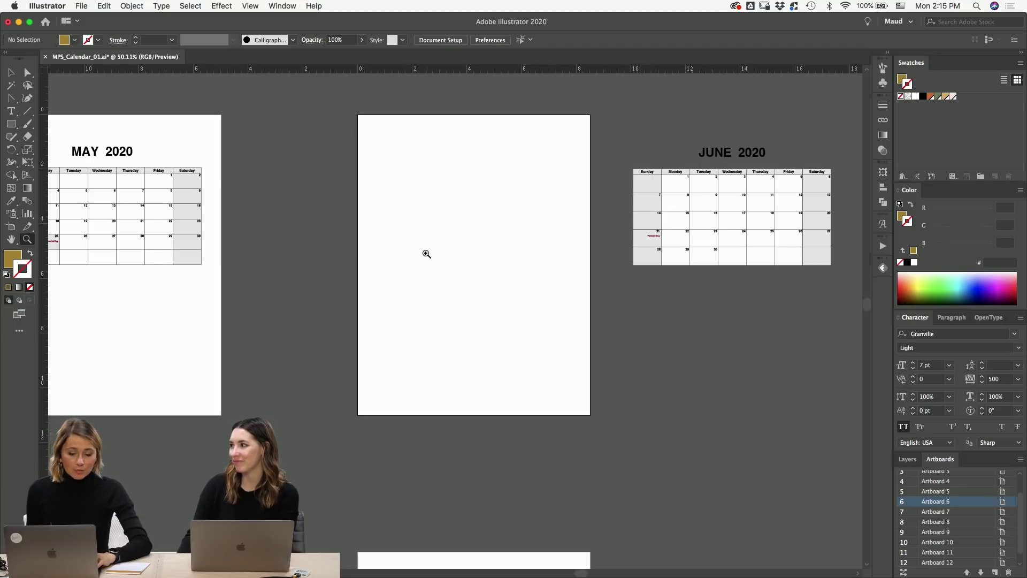
pyautogui.scroll(2, 526, 196)
pyautogui.hscroll(1, 526, 196)
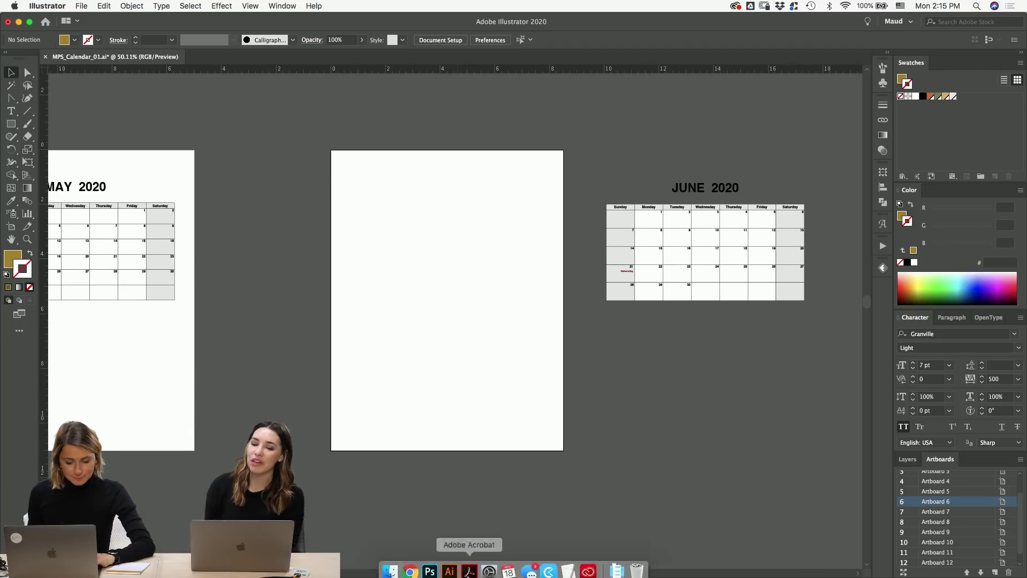
# - Switch to Photoshop and create a new document 17 inches wide by 11 inches high at 300 pixels/inch
pyautogui.click(438, 566)
pyautogui.press('super+n')
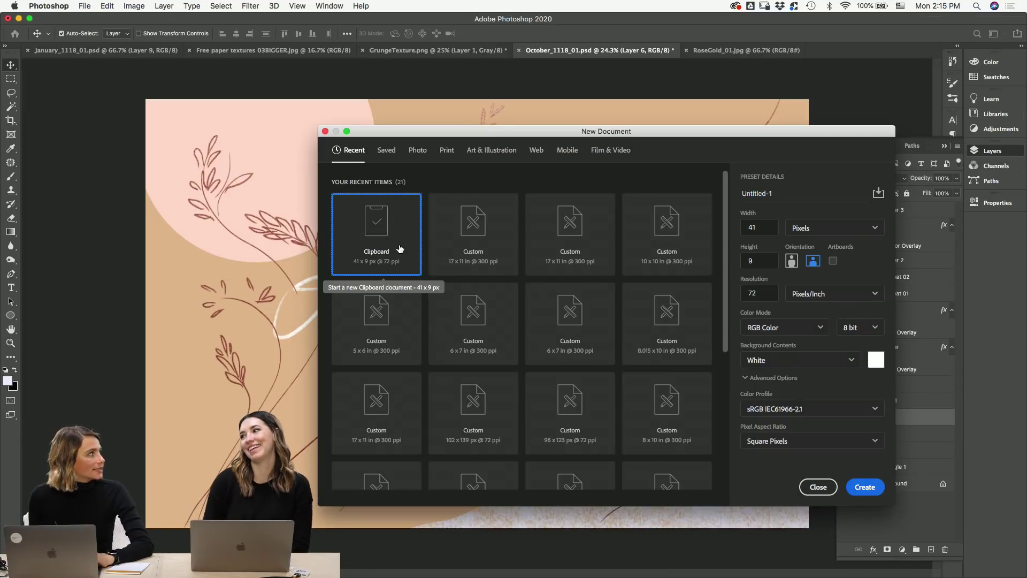
pyautogui.click(797, 229)
pyautogui.click(802, 272)
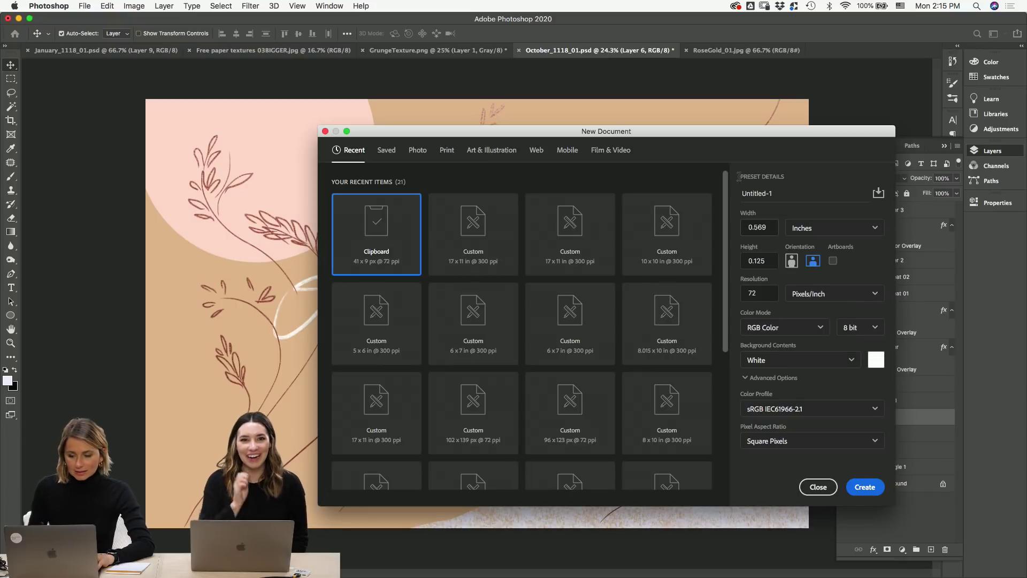
pyautogui.doubleClick(767, 226)
pyautogui.write('17')
pyautogui.press('Tab')
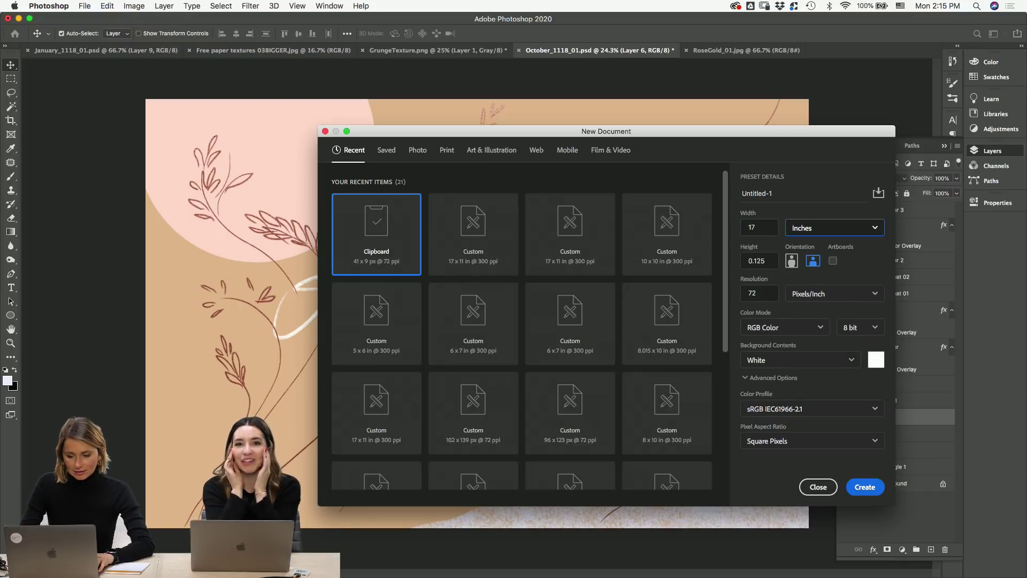
pyautogui.press('Tab')
pyautogui.write('11')
pyautogui.press('Tab')
pyautogui.write('300')
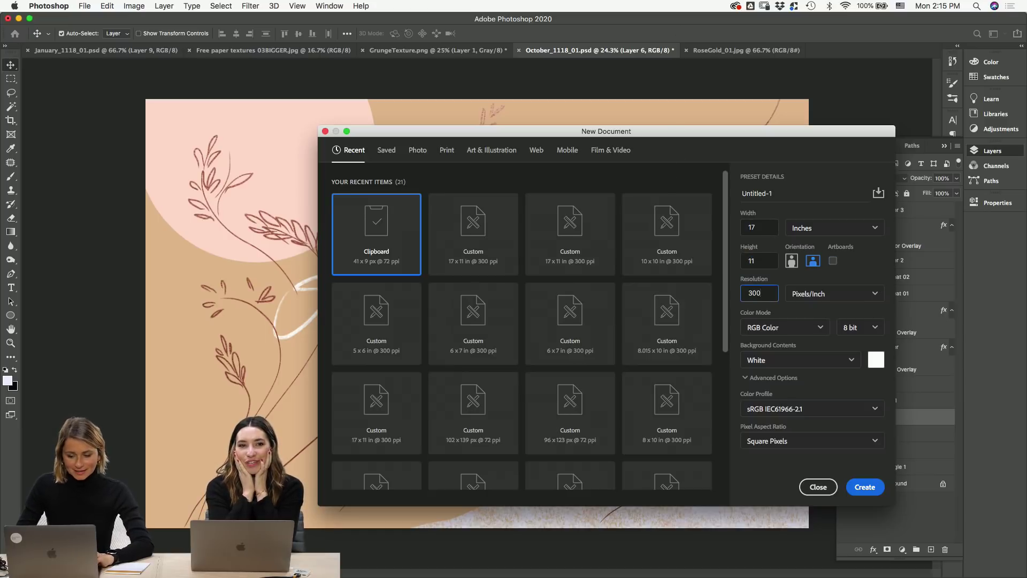
pyautogui.press('Return')
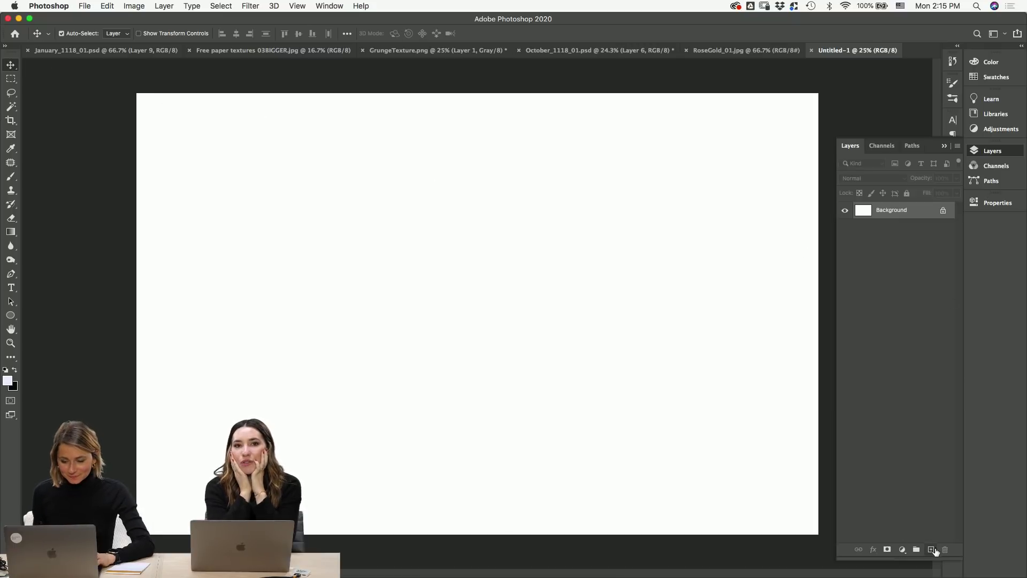
# - Add a new layer above the background and try a freehand brush stroke on it
pyautogui.click(931, 549)
pyautogui.press('b')
pyautogui.moveTo(268, 296)
pyautogui.mouseDown()
pyautogui.moveTo(417, 290)
pyautogui.moveTo(487, 376)
pyautogui.mouseUp()
pyautogui.press('super+z')
pyautogui.click(11, 383)
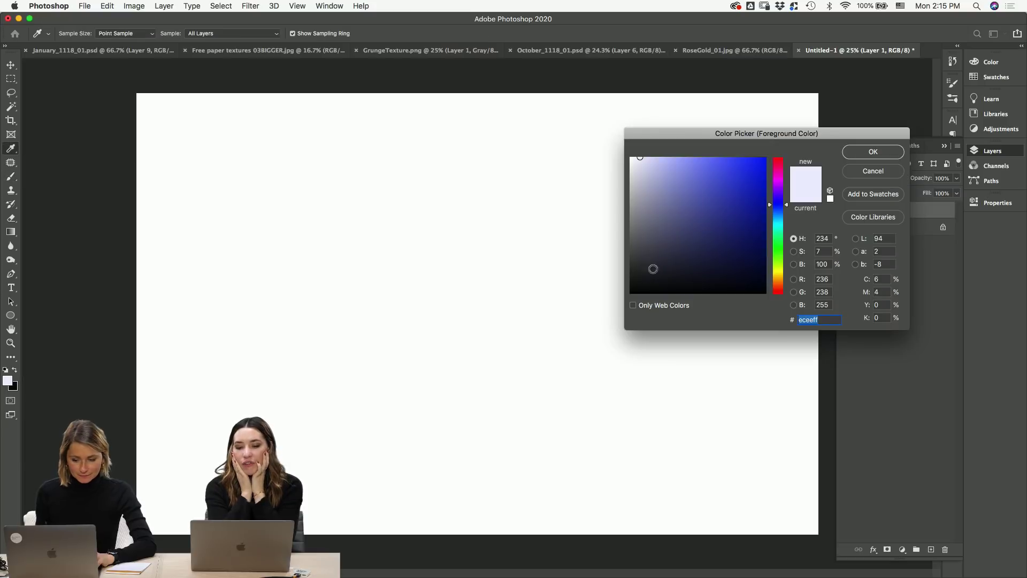
pyautogui.moveTo(660, 250); pyautogui.dragTo(581, 340)
pyautogui.click(855, 171)
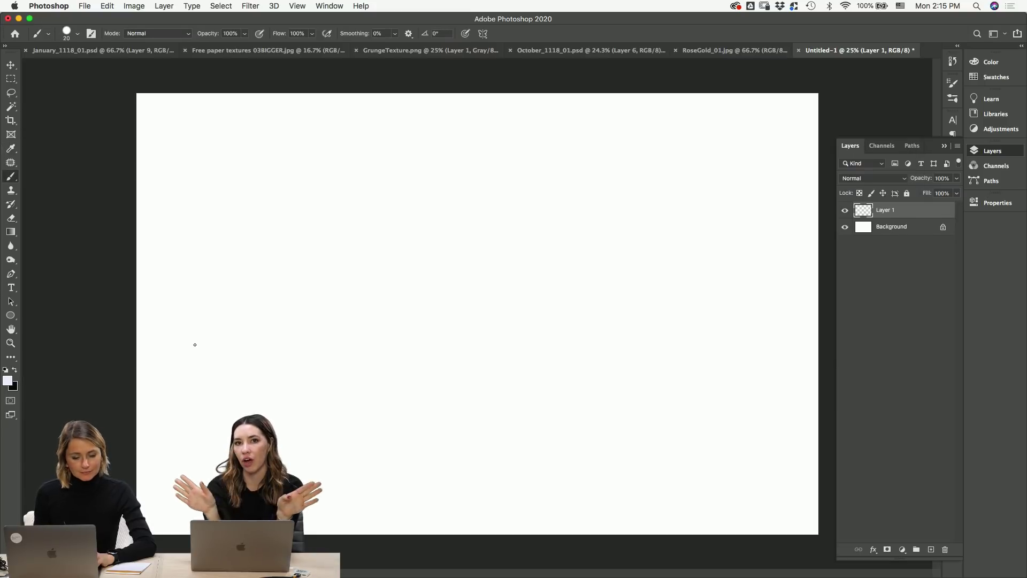
# - Choose the first recent textured brush and swap the colours so that black is the foreground
pyautogui.rightClick(237, 318)
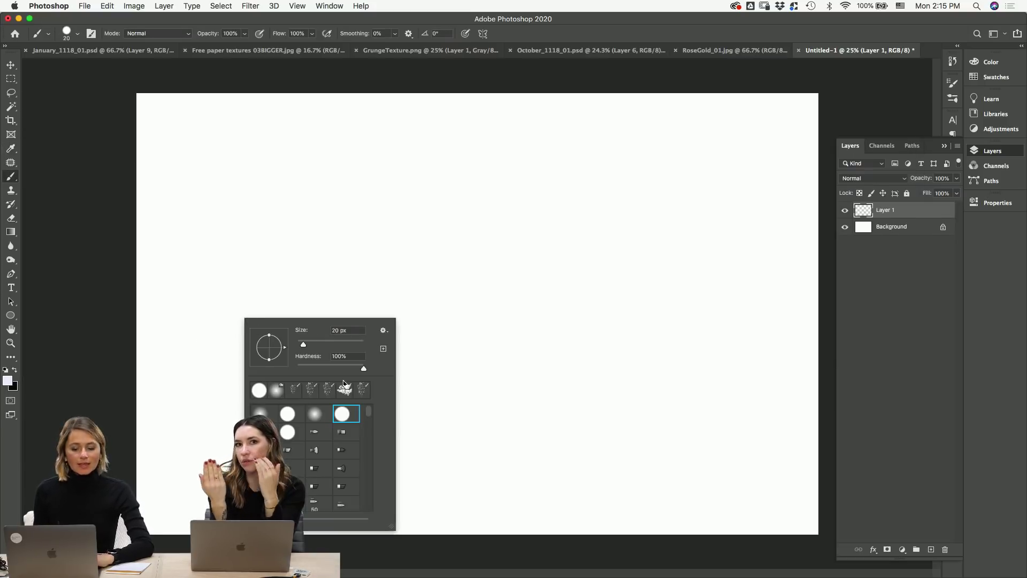
pyautogui.click(298, 389)
pyautogui.click(227, 276)
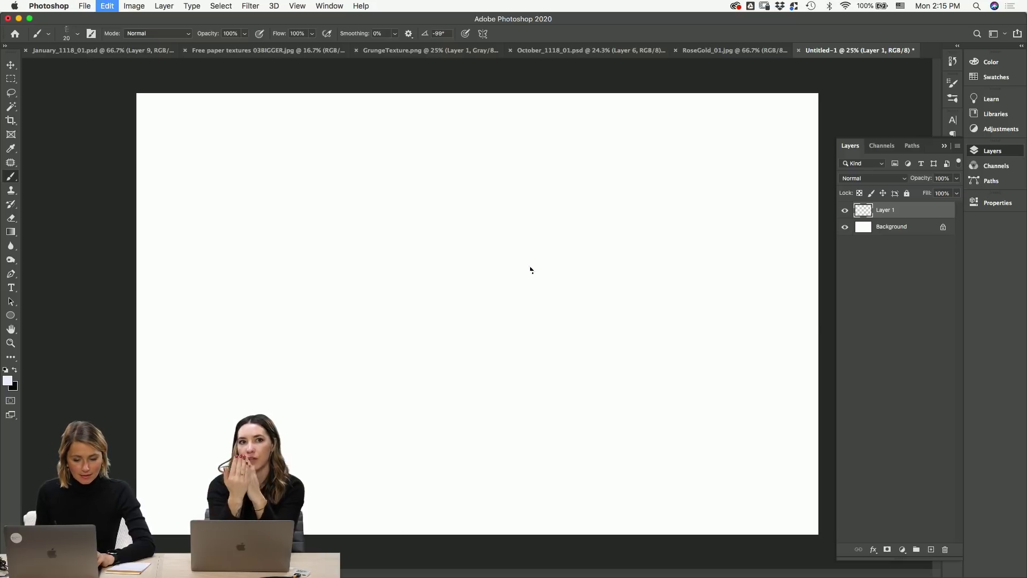
pyautogui.click(14, 370)
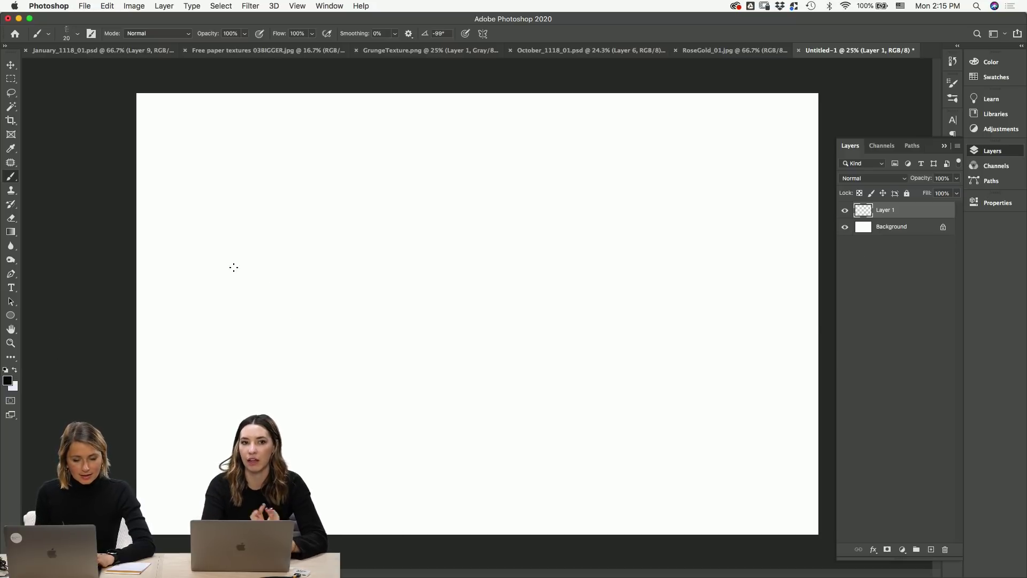
# - Test the textured brush with a short stroke, undo it and set the brush size to 80 px
pyautogui.moveTo(224, 288); pyautogui.dragTo(235, 347)
pyautogui.press('super+z')
pyautogui.rightClick(359, 280)
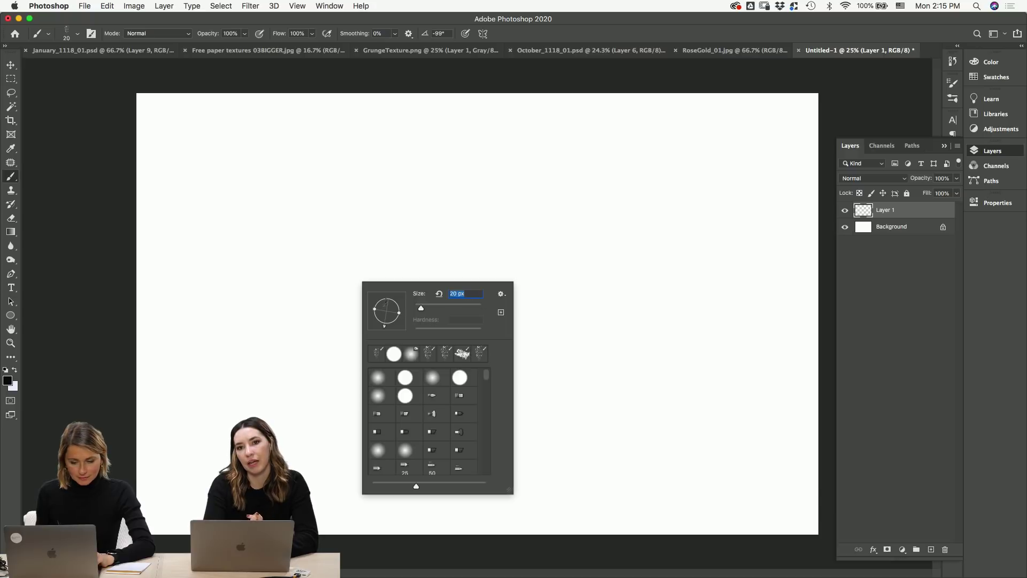
pyautogui.write('80')
pyautogui.press('Return')
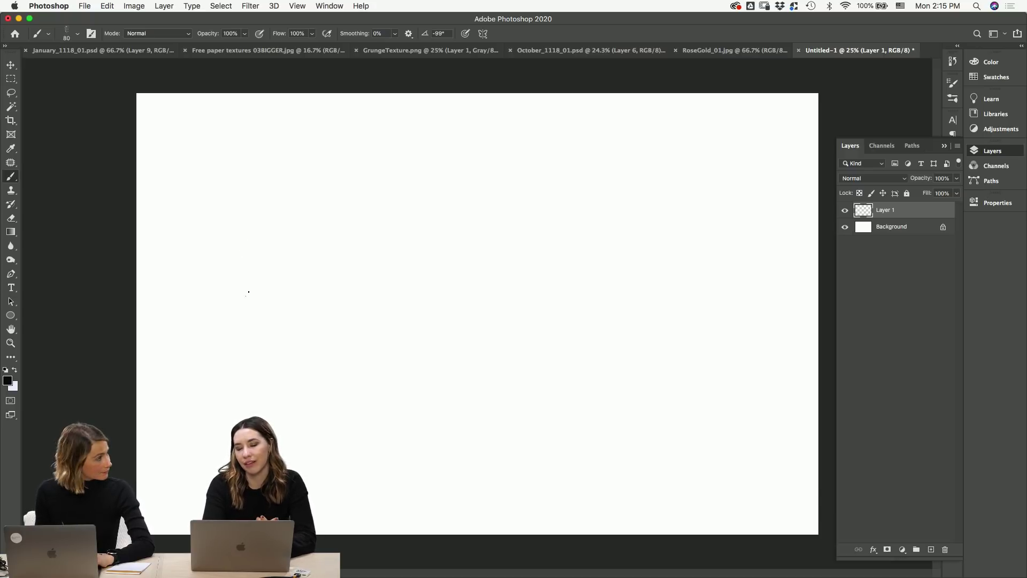
# - Try several freehand lettering strokes across the middle of the canvas and undo them
pyautogui.moveTo(234, 282)
pyautogui.mouseDown()
pyautogui.moveTo(335, 283)
pyautogui.moveTo(398, 307)
pyautogui.mouseUp()
pyautogui.press('super+z')
pyautogui.moveTo(282, 262); pyautogui.dragTo(413, 266)
pyautogui.moveTo(379, 301); pyautogui.dragTo(433, 328)
pyautogui.press('super+z')
pyautogui.press('super+z')
pyautogui.moveTo(287, 272)
pyautogui.mouseDown()
pyautogui.moveTo(381, 266)
pyautogui.moveTo(393, 294)
pyautogui.mouseUp()
pyautogui.press('super+z')
pyautogui.press('super+z')
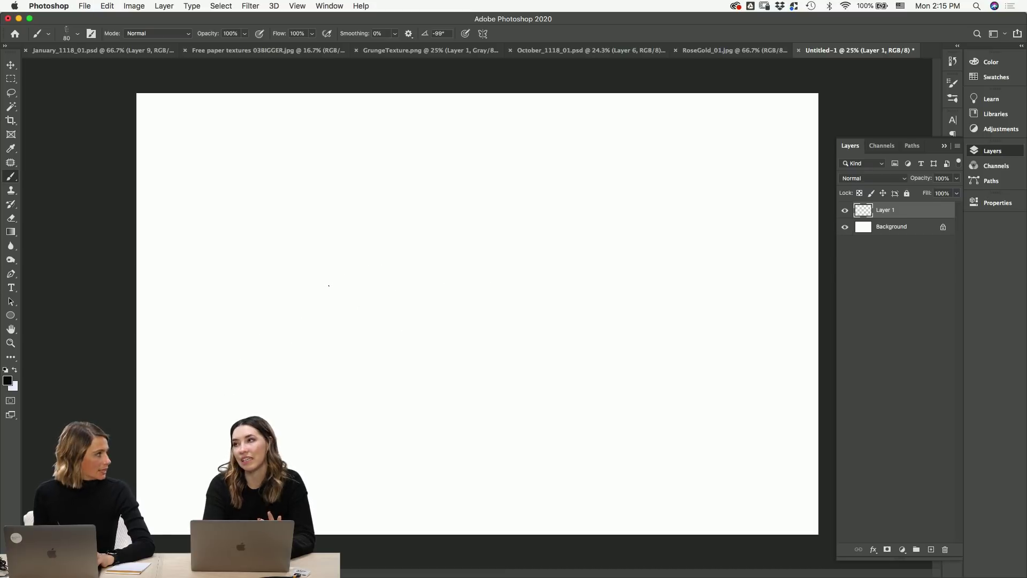
pyautogui.moveTo(310, 305)
pyautogui.mouseDown()
pyautogui.moveTo(422, 284)
pyautogui.moveTo(499, 298)
pyautogui.mouseUp()
pyautogui.press('super+z')
# - Set the brush smoothing to 20% and try writing "june" in script, undoing each attempt
pyautogui.click(378, 33)
pyautogui.moveTo(298, 306)
pyautogui.mouseDown()
pyautogui.moveTo(416, 290)
pyautogui.moveTo(484, 325)
pyautogui.moveTo(575, 320)
pyautogui.moveTo(606, 341)
pyautogui.mouseUp()
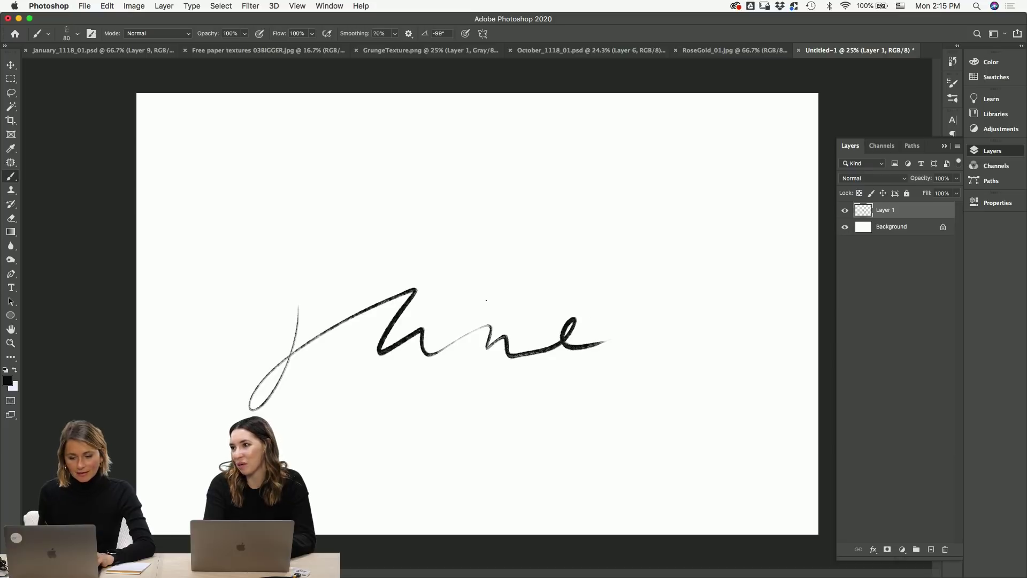
pyautogui.press('super+z')
pyautogui.moveTo(304, 281)
pyautogui.mouseDown()
pyautogui.moveTo(262, 412)
pyautogui.moveTo(444, 316)
pyautogui.moveTo(561, 331)
pyautogui.moveTo(641, 325)
pyautogui.mouseUp()
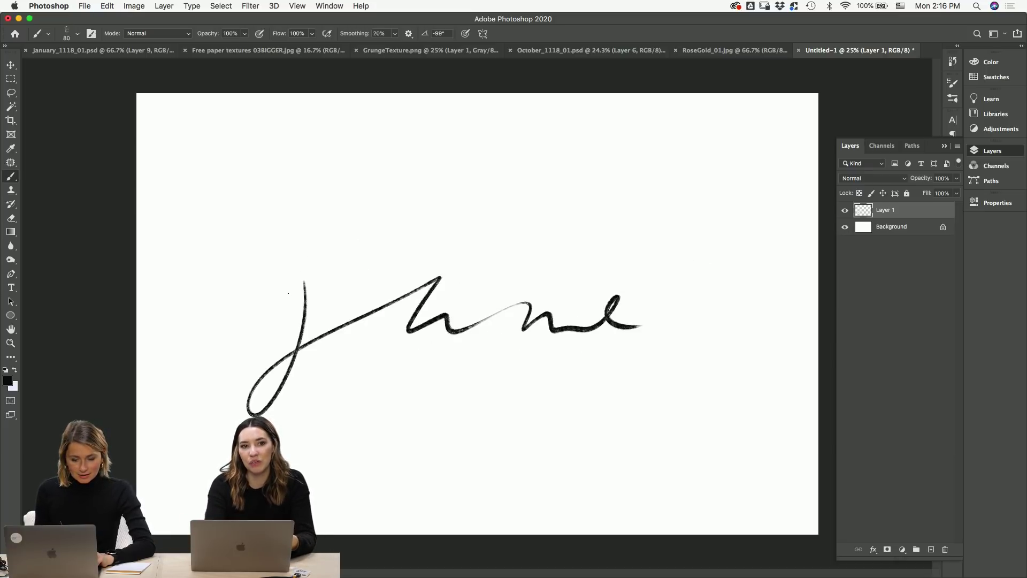
pyautogui.press('super+z')
pyautogui.moveTo(314, 282)
pyautogui.mouseDown()
pyautogui.moveTo(389, 332)
pyautogui.moveTo(465, 330)
pyautogui.mouseUp()
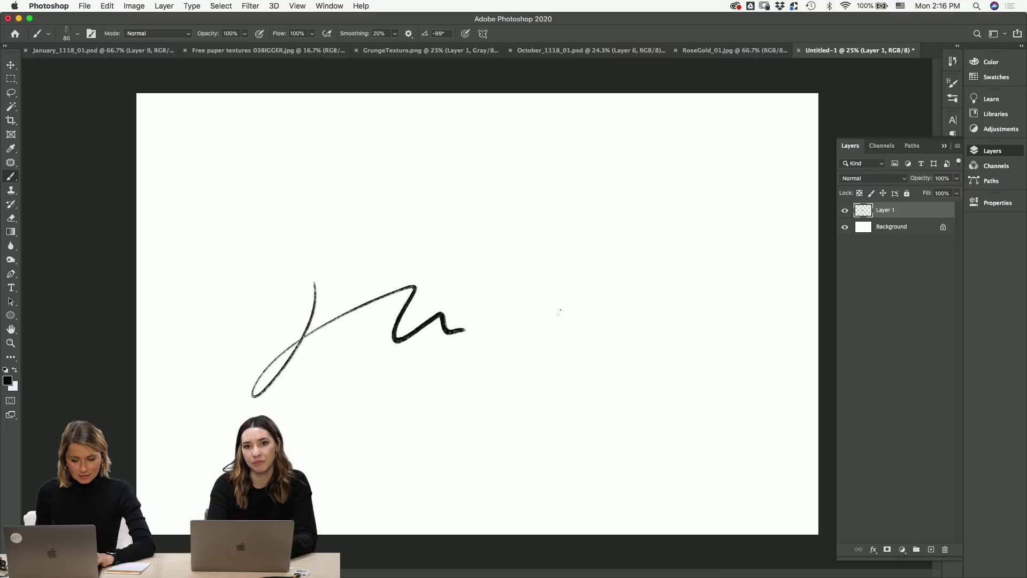
pyautogui.press('super+z')
# - Hand-letter "june" in lowercase script across the middle of the canvas and dot the j
pyautogui.moveTo(329, 276)
pyautogui.mouseDown()
pyautogui.moveTo(394, 339)
pyautogui.moveTo(437, 332)
pyautogui.mouseUp()
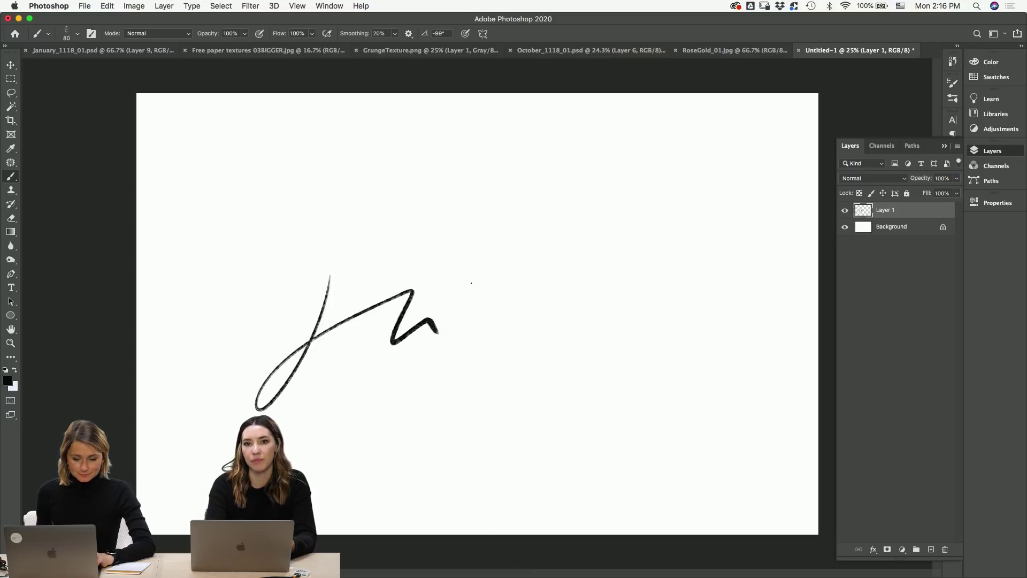
pyautogui.moveTo(497, 281)
pyautogui.mouseDown()
pyautogui.moveTo(566, 332)
pyautogui.moveTo(589, 334)
pyautogui.mouseUp()
pyautogui.press('super+z')
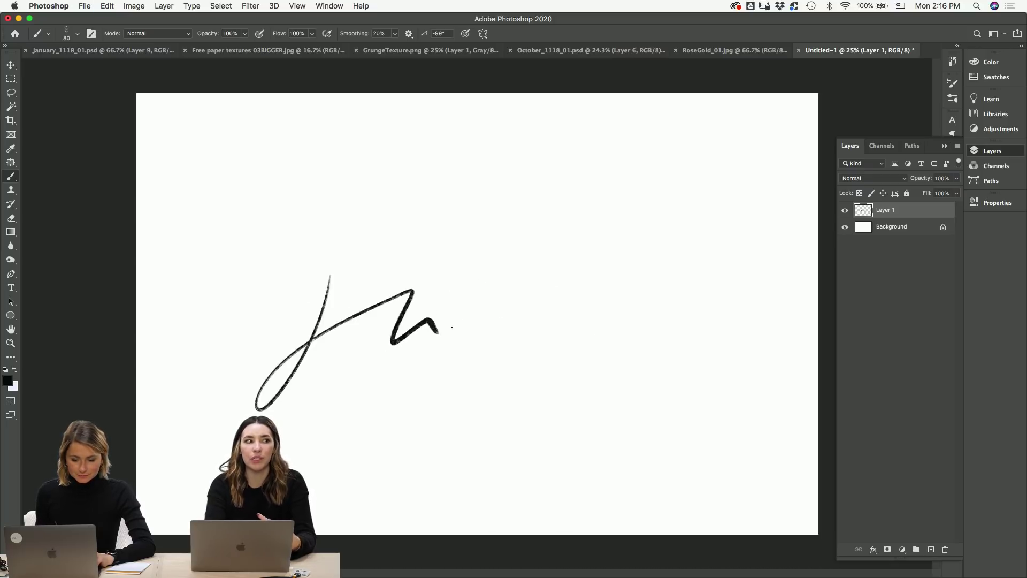
pyautogui.moveTo(464, 330)
pyautogui.mouseDown()
pyautogui.moveTo(583, 343)
pyautogui.moveTo(649, 329)
pyautogui.mouseUp()
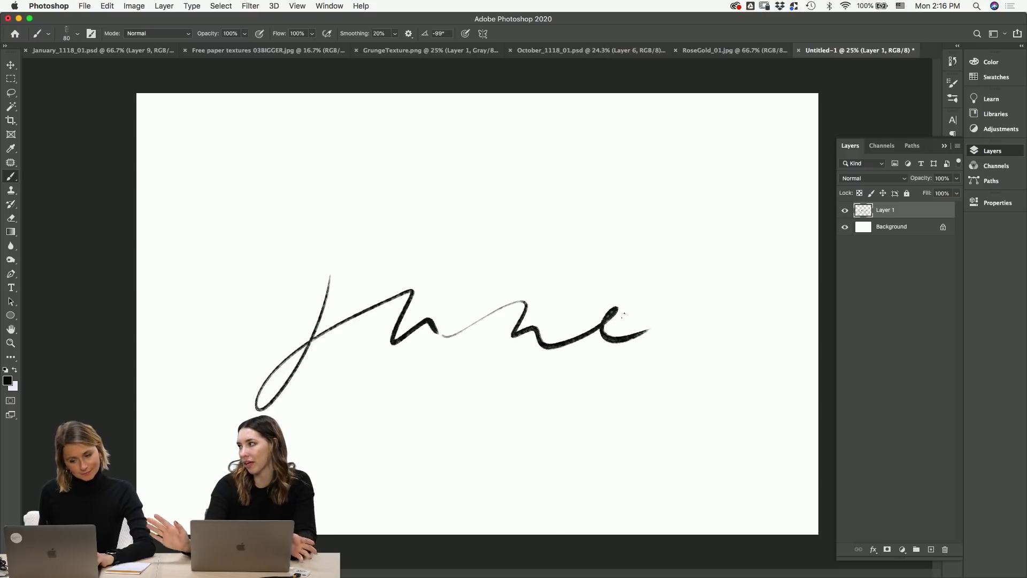
pyautogui.click(327, 216)
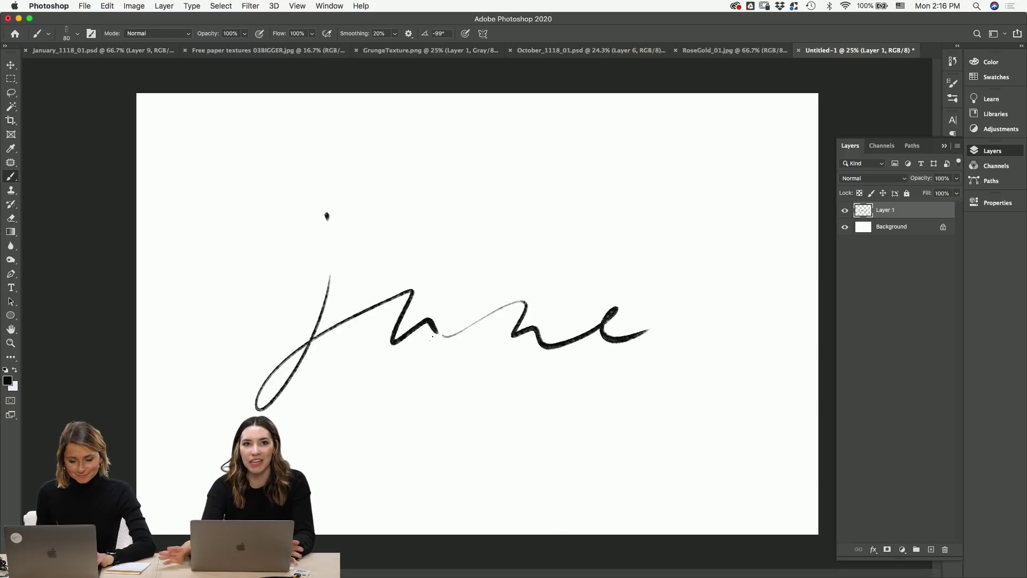
# - Retrace the thin connecting stroke between the u and the n to thicken it and close the gap
pyautogui.moveTo(444, 339); pyautogui.dragTo(494, 327)
pyautogui.press('super+z')
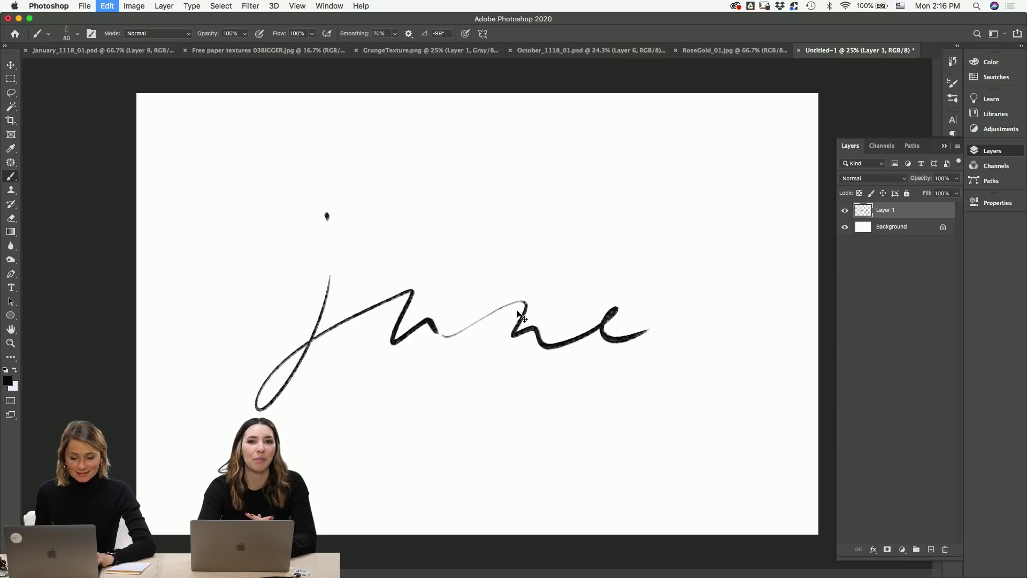
pyautogui.press('r')
pyautogui.moveTo(477, 217); pyautogui.dragTo(573, 374)
pyautogui.press('z')
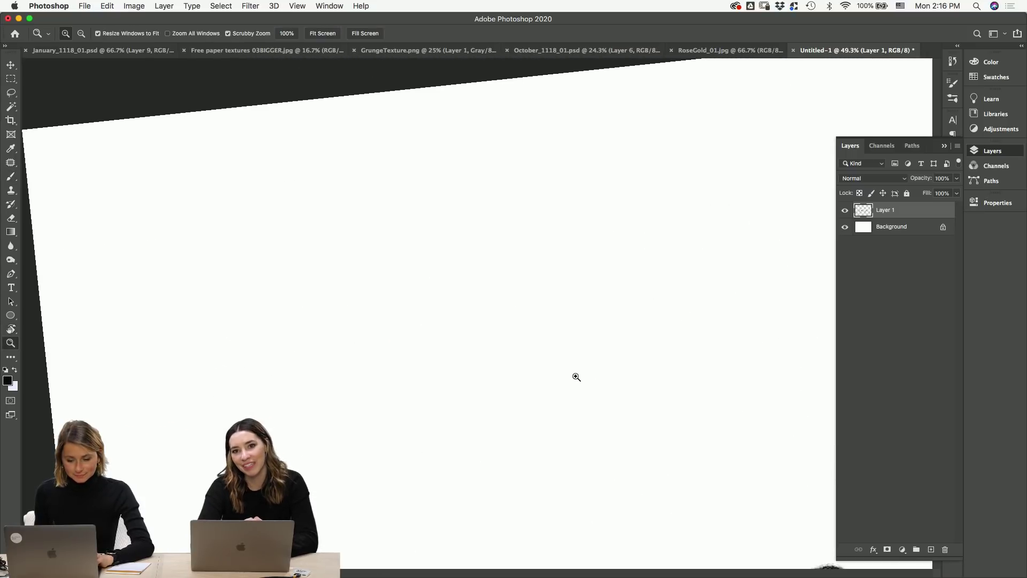
pyautogui.moveTo(385, 282)
pyautogui.mouseDown()
pyautogui.moveTo(374, 305)
pyautogui.moveTo(394, 348)
pyautogui.moveTo(165, 181)
pyautogui.mouseUp()
pyautogui.hscroll(10, 258, 284)
pyautogui.scroll(-5, 259, 284)
pyautogui.press('b')
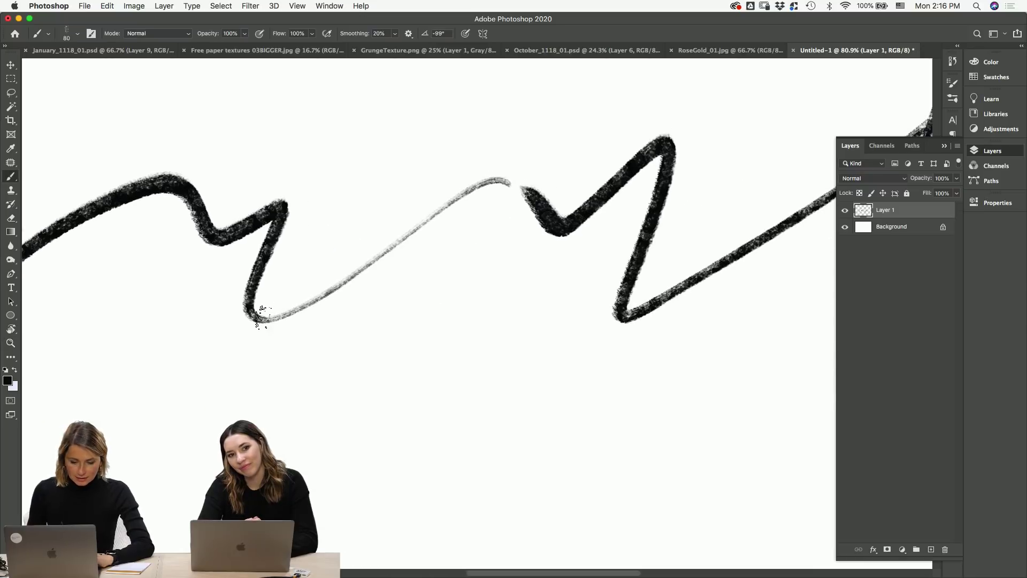
pyautogui.moveTo(259, 305)
pyautogui.mouseDown()
pyautogui.moveTo(396, 243)
pyautogui.moveTo(559, 219)
pyautogui.mouseUp()
pyautogui.press('super+z')
pyautogui.press('super+shift+z')
pyautogui.press('super+z')
pyautogui.moveTo(289, 316)
pyautogui.mouseDown()
pyautogui.moveTo(493, 191)
pyautogui.moveTo(520, 201)
pyautogui.moveTo(452, 197)
pyautogui.moveTo(508, 181)
pyautogui.moveTo(537, 191)
pyautogui.mouseUp()
pyautogui.press('super+z')
pyautogui.press('super+z')
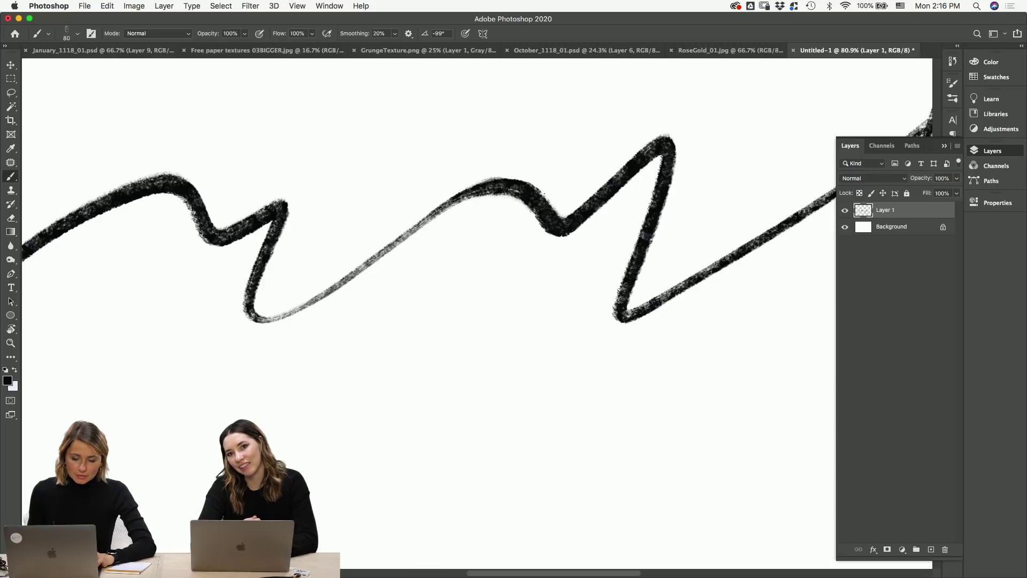
# - Return the rotated canvas view to upright and examine the whole lettered word
pyautogui.press('r')
pyautogui.press('super+minus')
pyautogui.press('super+minus')
pyautogui.press('super+minus')
pyautogui.press('super+minus')
pyautogui.press('super+minus')
pyautogui.moveTo(665, 248)
pyautogui.mouseDown()
pyautogui.moveTo(608, 220)
pyautogui.moveTo(550, 259)
pyautogui.moveTo(568, 309)
pyautogui.moveTo(395, 360)
pyautogui.moveTo(339, 289)
pyautogui.mouseUp()
pyautogui.press('z')
pyautogui.moveTo(505, 327); pyautogui.dragTo(523, 342)
# - Save the document in the MPS_Calendar folder as June_1118_01.psd in Photoshop format
pyautogui.press('super+s')
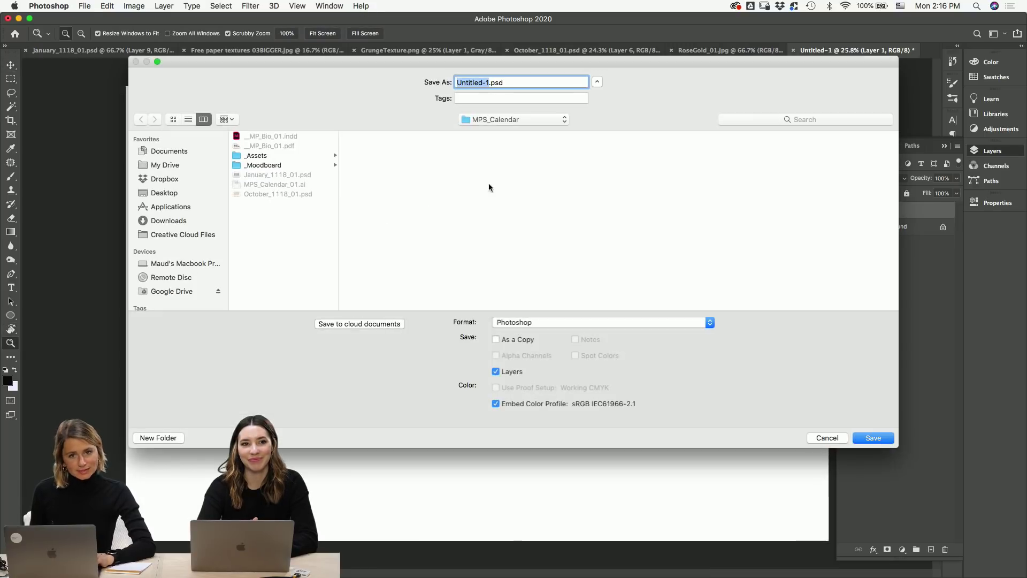
pyautogui.click(283, 178)
pyautogui.moveTo(484, 83); pyautogui.dragTo(457, 82)
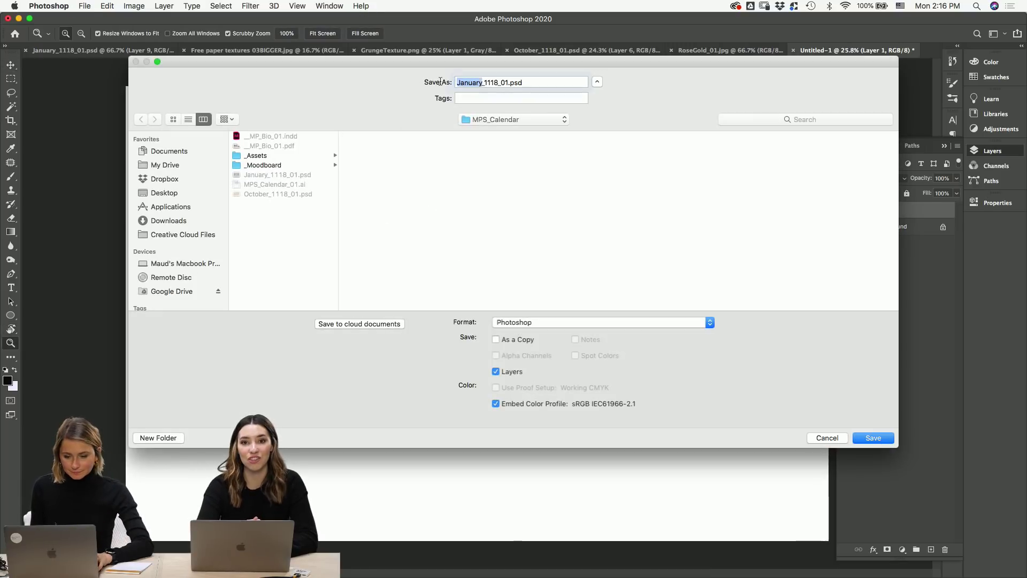
pyautogui.write('June')
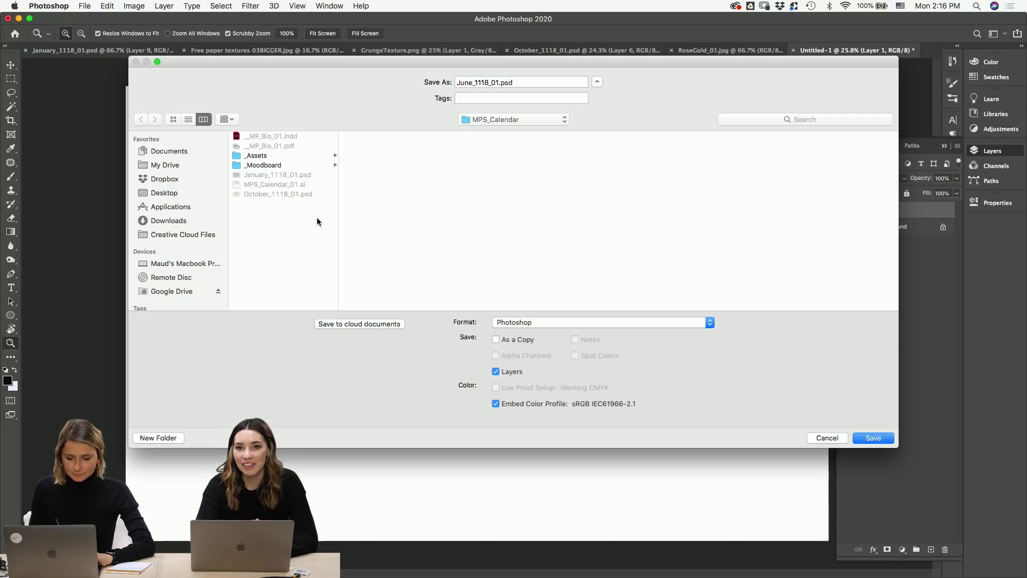
pyautogui.press('Return')
pyautogui.press('Return')
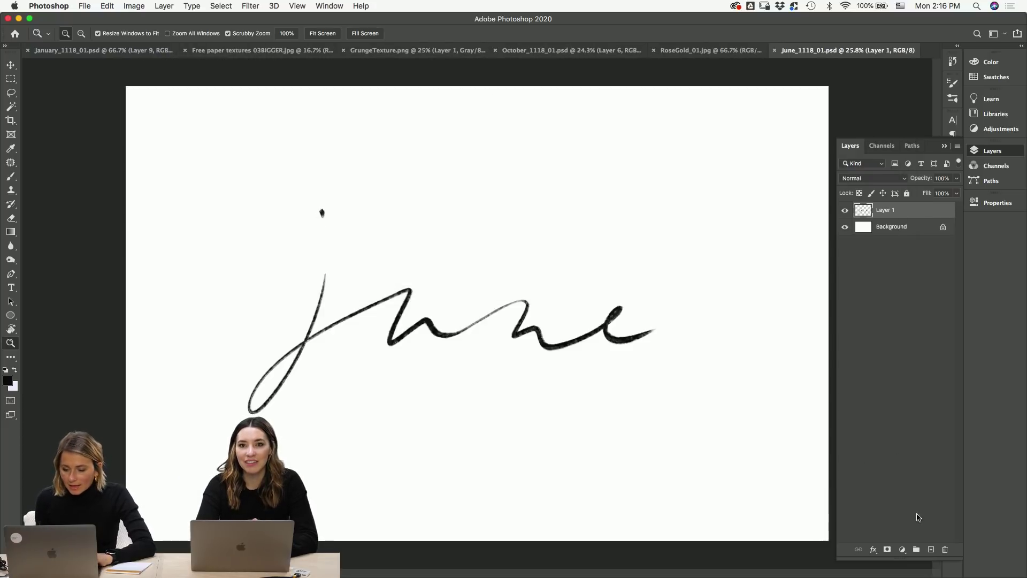
# - Draw a black rectangle shape about 5168 by 3387 px covering the whole canvas
pyautogui.click(7, 318)
pyautogui.moveTo(5, 321); pyautogui.dragTo(53, 314)
pyautogui.moveTo(122, 84); pyautogui.dragTo(835, 549)
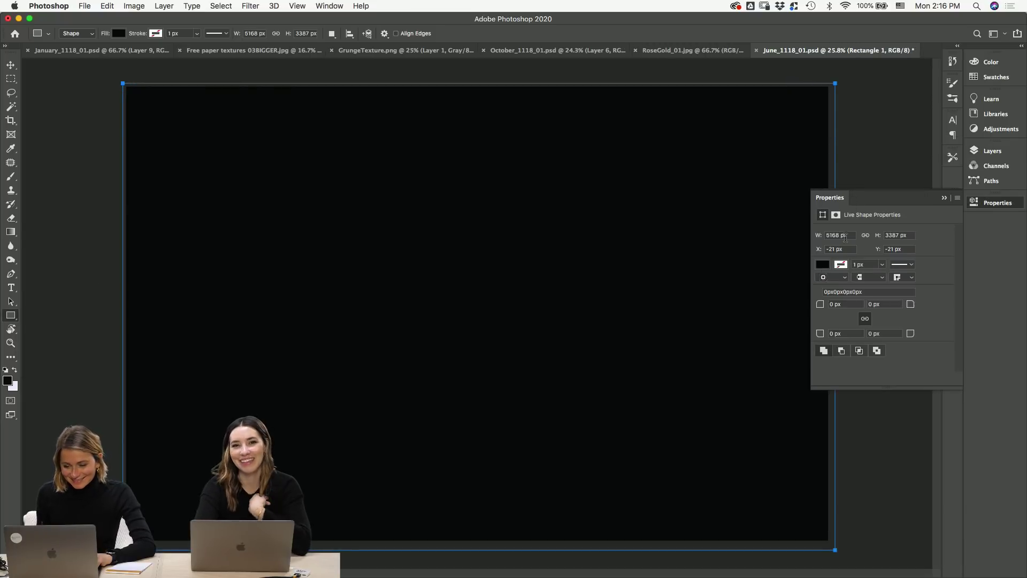
# - Set the rectangle's size to 17 in wide by 11 in high
pyautogui.moveTo(813, 237); pyautogui.dragTo(782, 227)
pyautogui.write('17')
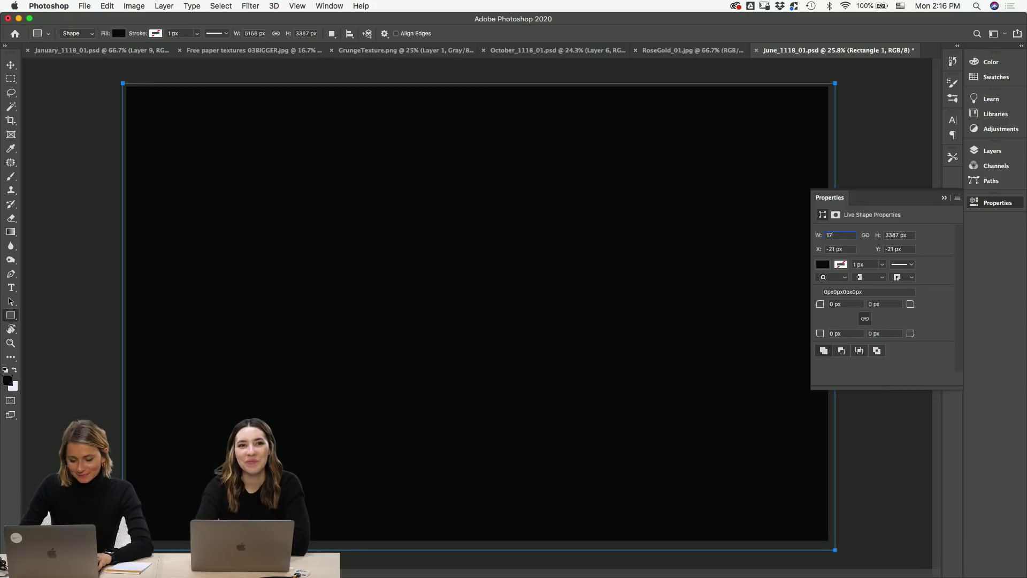
pyautogui.write(' in')
pyautogui.press('Tab')
pyautogui.write('11')
pyautogui.press('Return')
# - Align the rectangle exactly with the canvas edges so that it fills the page
pyautogui.press('v')
pyautogui.click(997, 202)
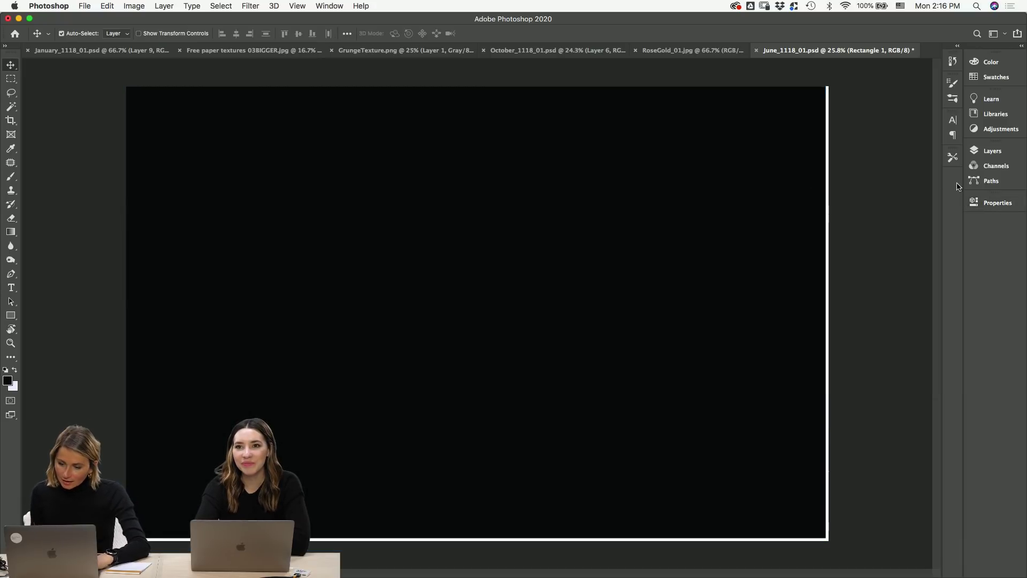
pyautogui.press('super+t')
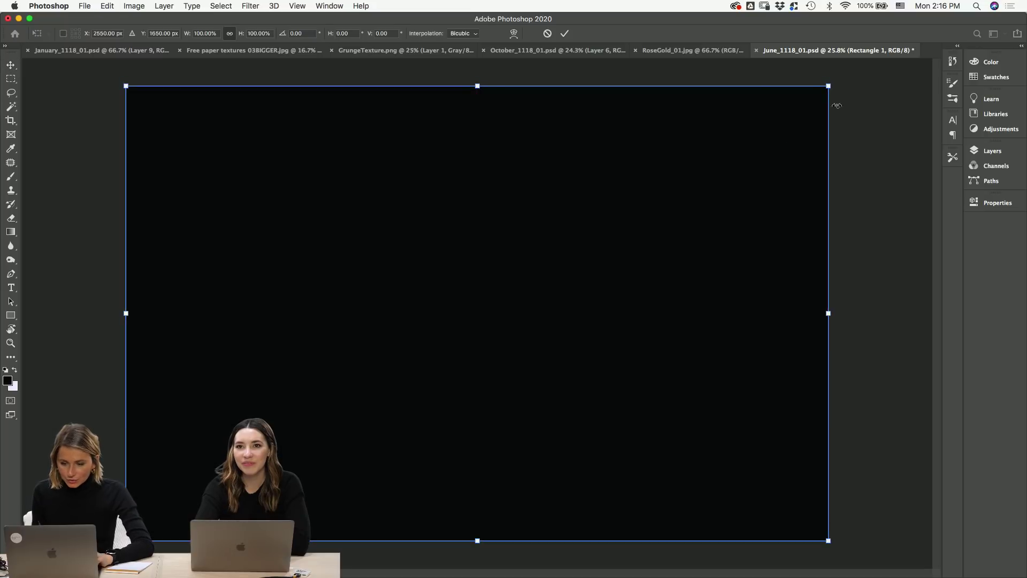
pyautogui.press('Return')
# - Move the rectangle layer below the lettering layer and change its fill to pale mint #d4e8e1
pyautogui.click(992, 150)
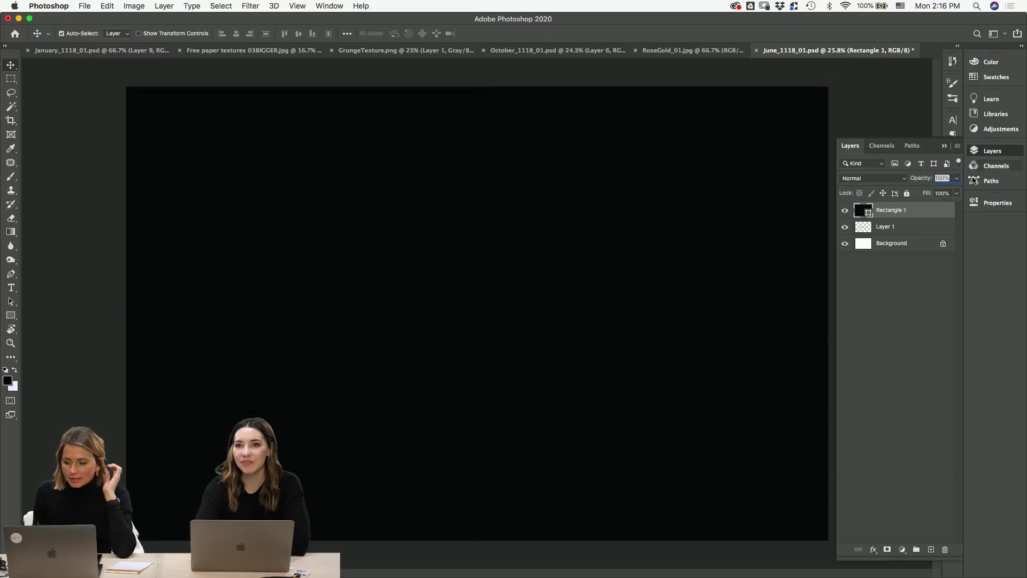
pyautogui.moveTo(866, 216); pyautogui.dragTo(861, 225)
pyautogui.doubleClick(861, 226)
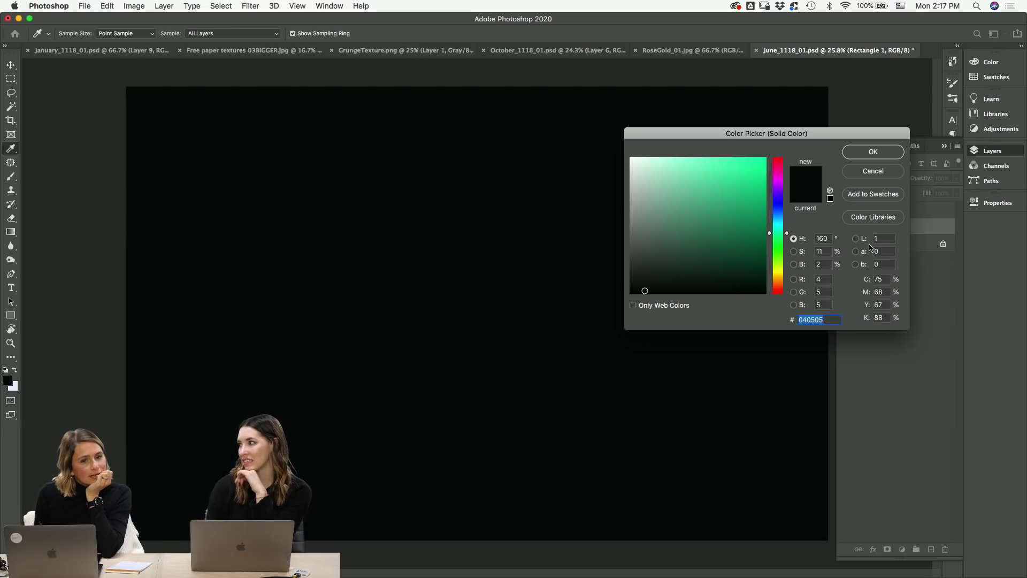
pyautogui.click(641, 171)
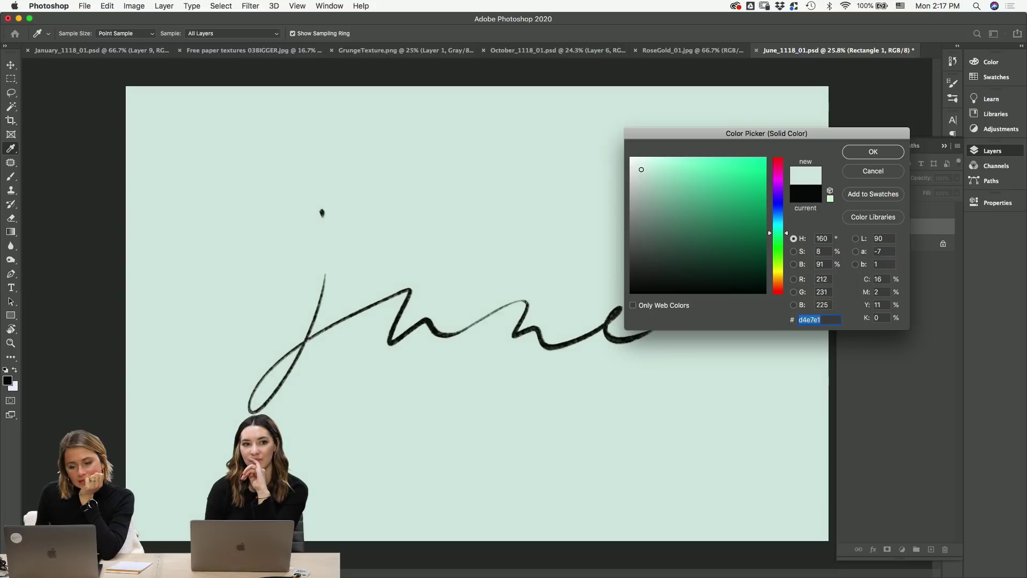
pyautogui.click(642, 169)
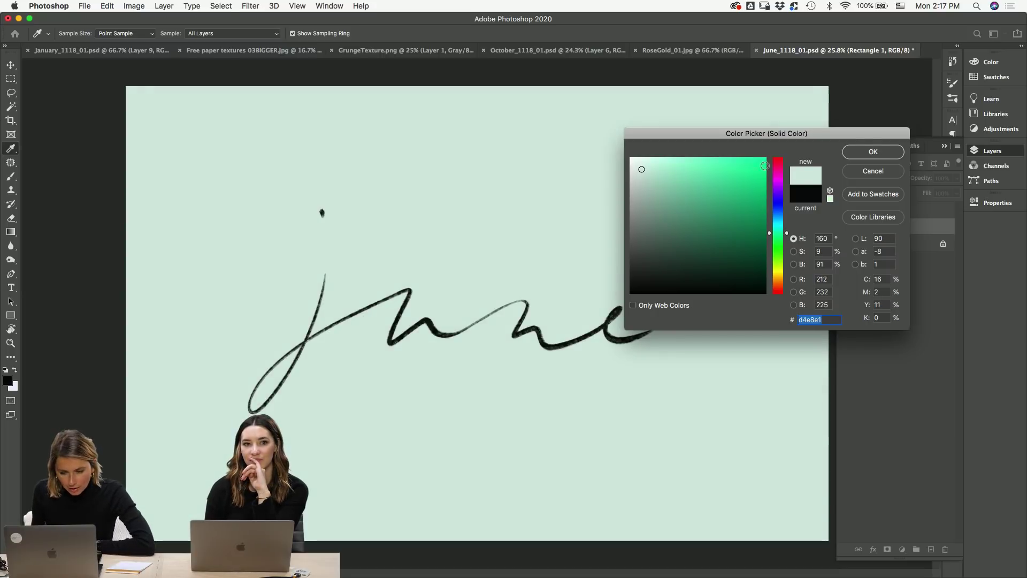
pyautogui.click(873, 152)
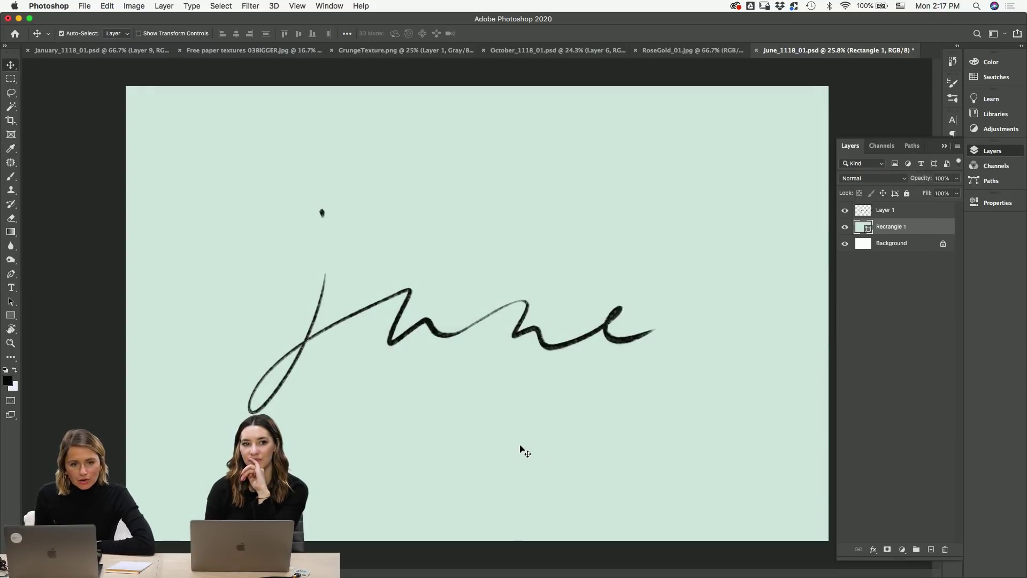
# - Apply a white Color Overlay at Normal blend mode and 100% opacity to the lettering layer, without a Gradient Overlay
pyautogui.doubleClick(890, 213)
pyautogui.click(236, 306)
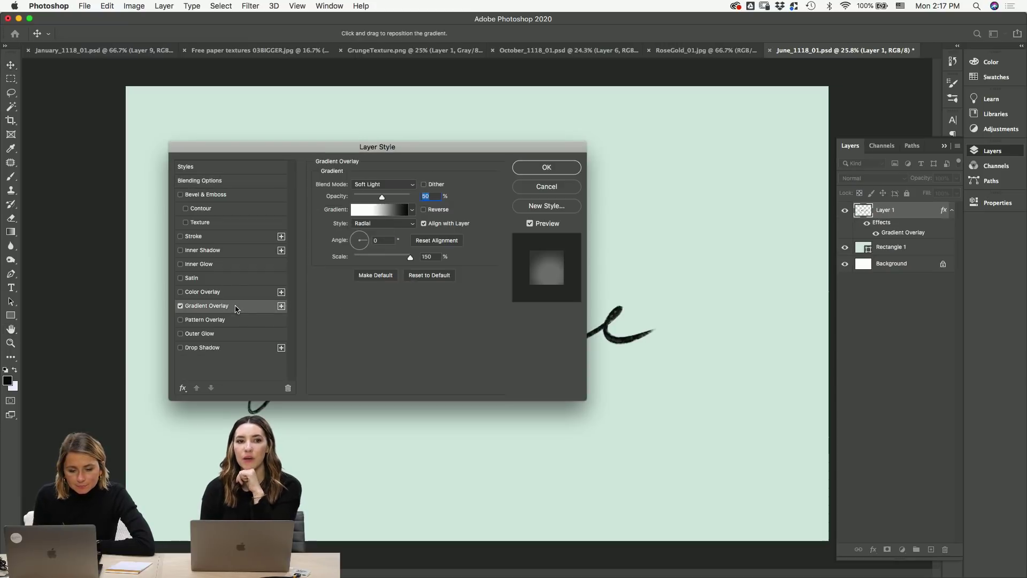
pyautogui.click(241, 292)
pyautogui.click(180, 305)
pyautogui.moveTo(436, 155); pyautogui.dragTo(431, 209)
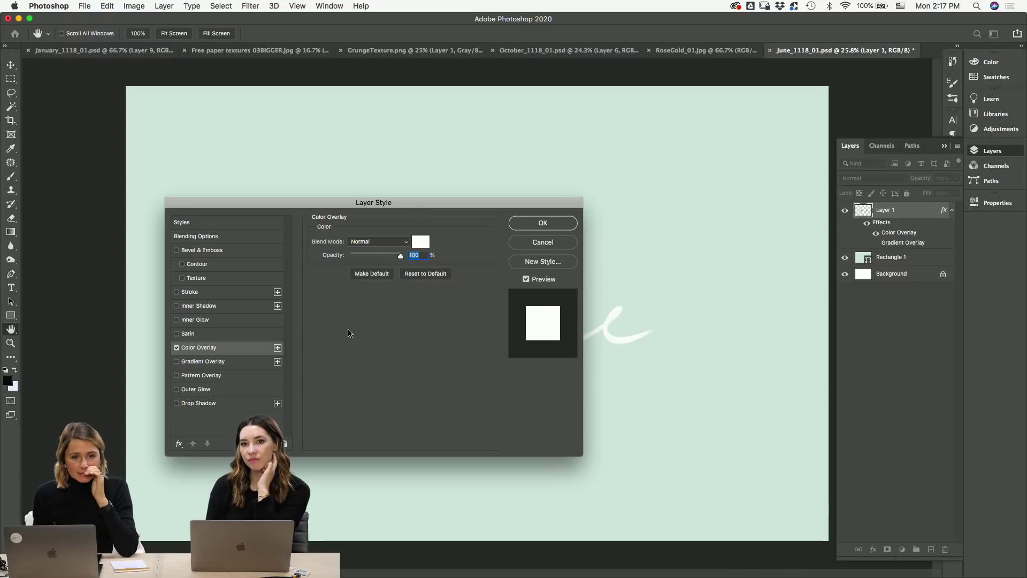
pyautogui.click(542, 224)
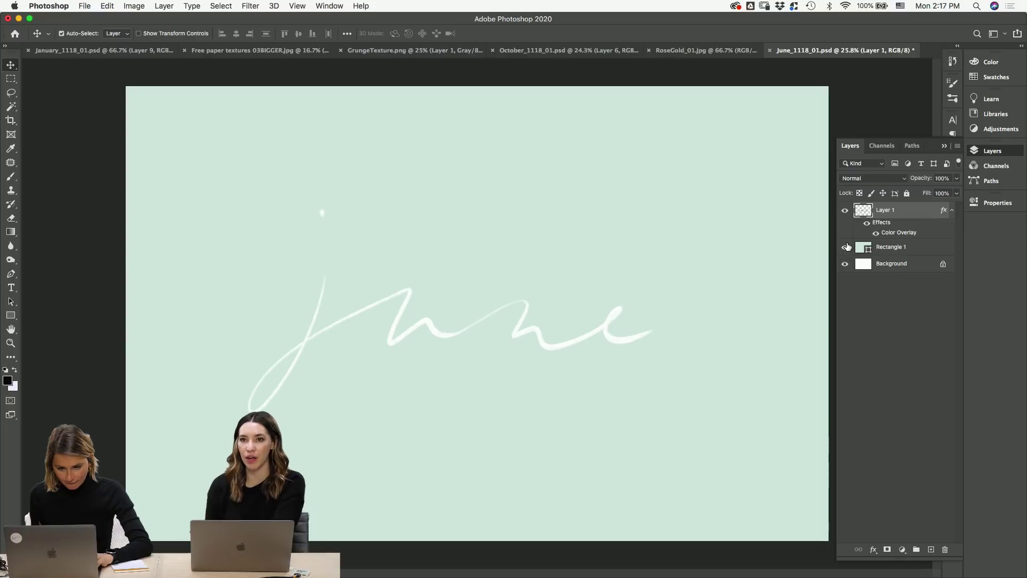
# - Switch to Google Chrome and search Google Images for "scallop shell" in a new tab
pyautogui.press('b')
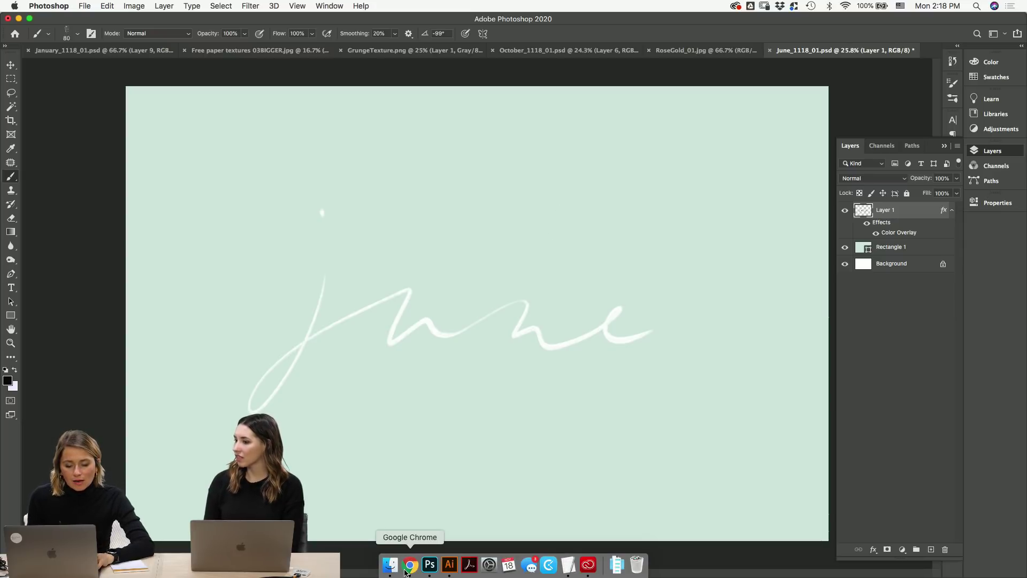
pyautogui.click(410, 565)
pyautogui.press('super+t')
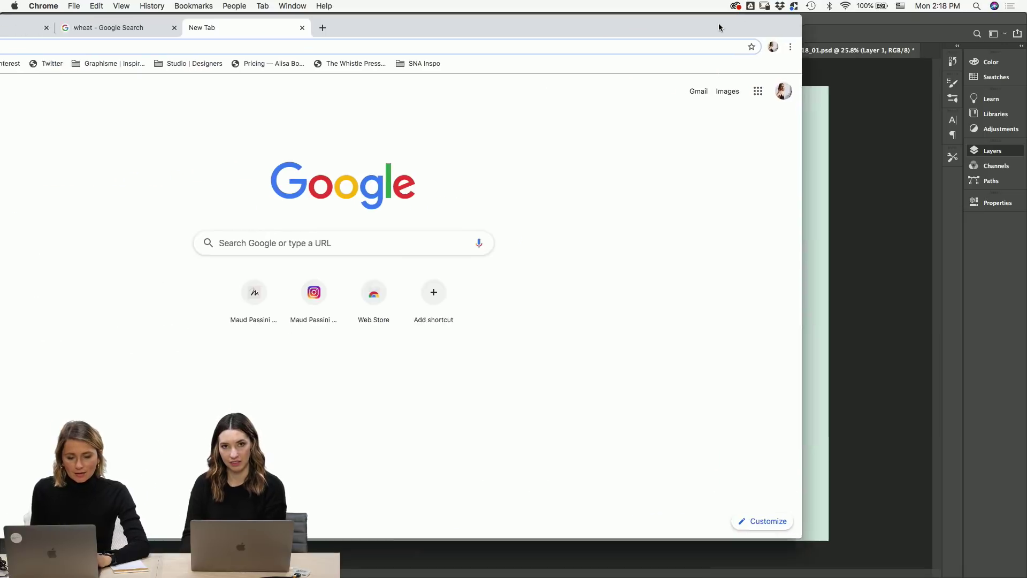
pyautogui.write('scal')
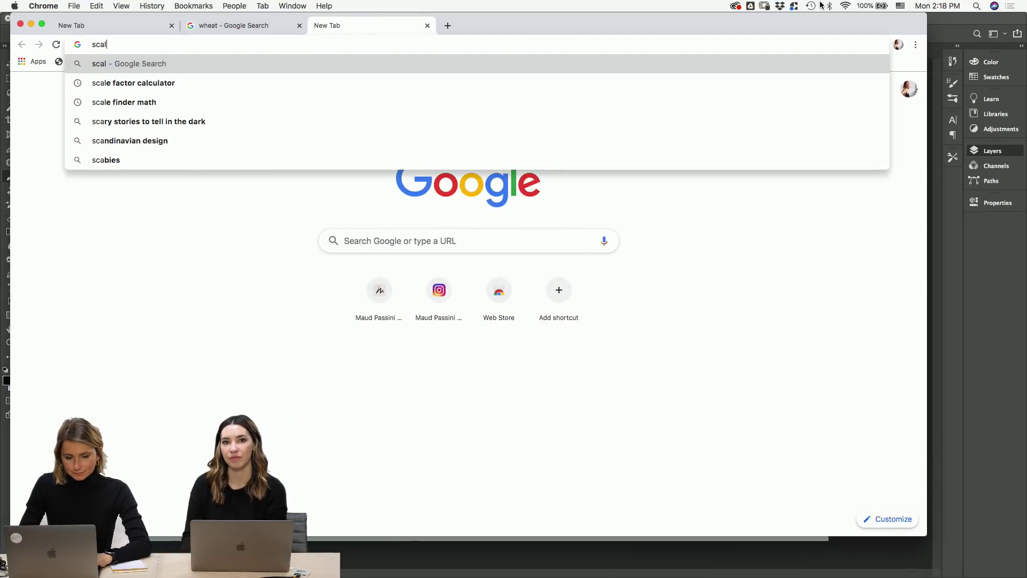
pyautogui.write('lop')
pyautogui.press('Return')
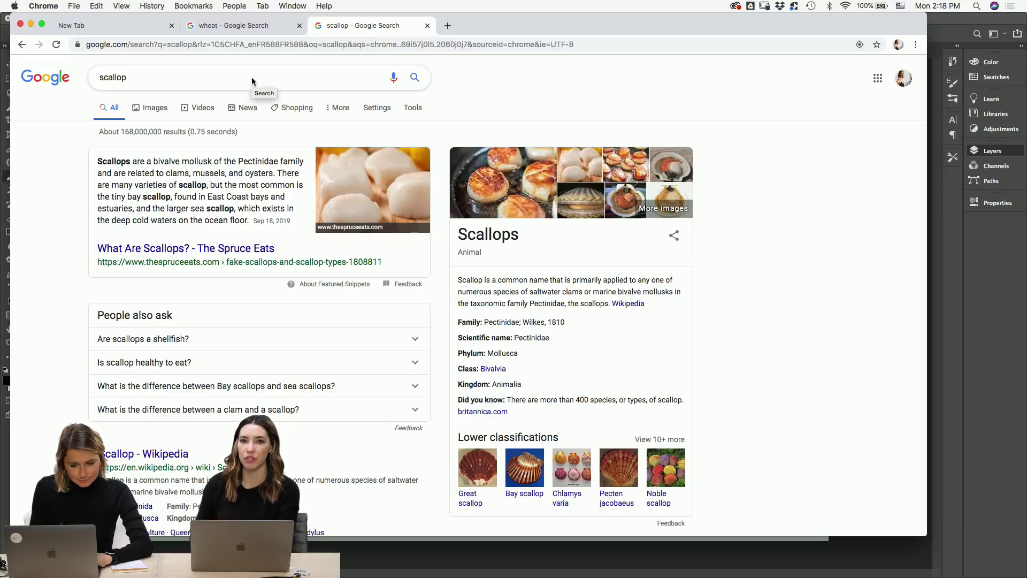
pyautogui.click(178, 75)
pyautogui.write('shell')
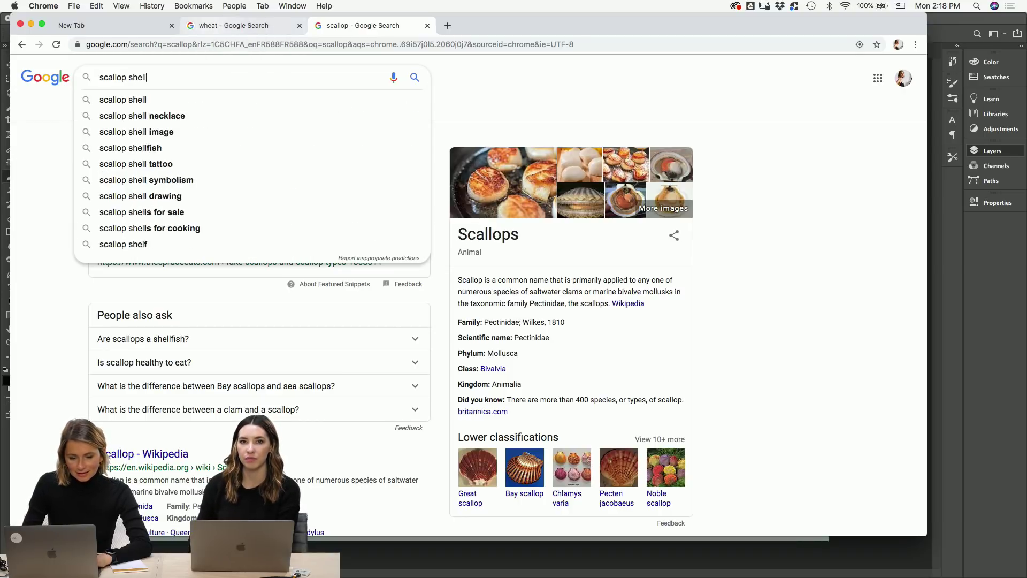
pyautogui.press('Return')
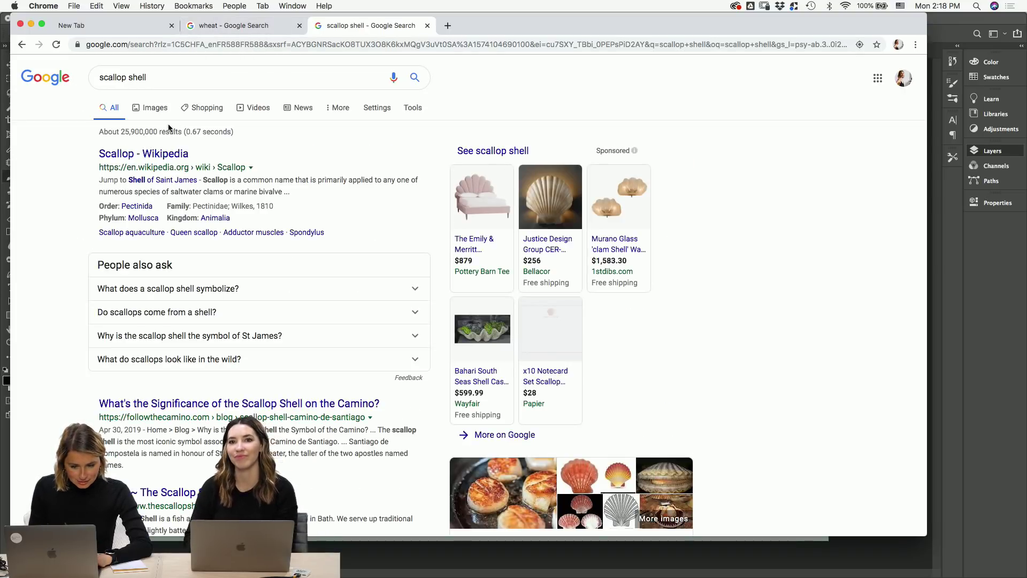
pyautogui.click(156, 107)
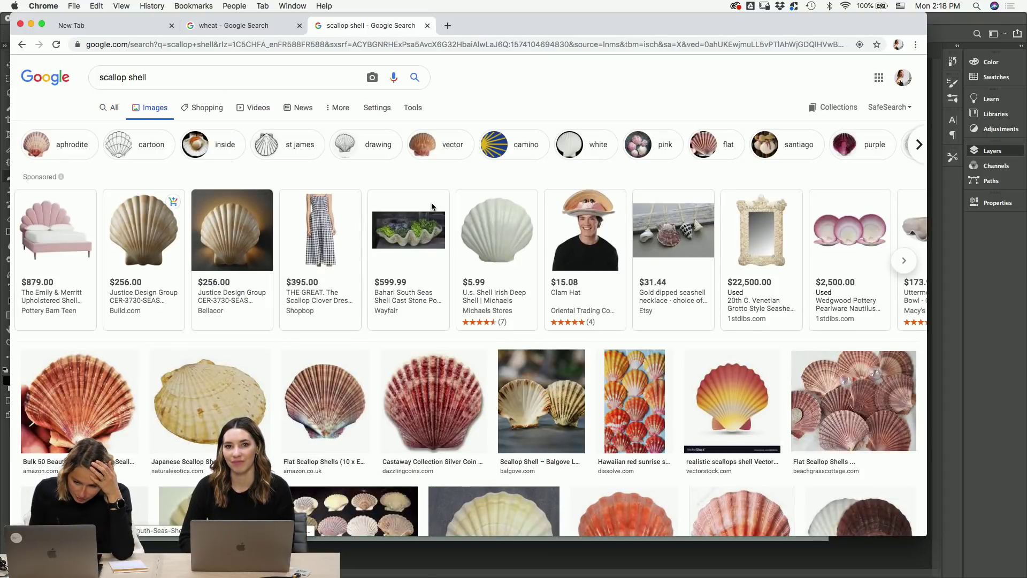
# - Open the Acrylic Scallop Shells image result and move the browser window aside to uncover the June document
pyautogui.scroll(-4, 433, 206)
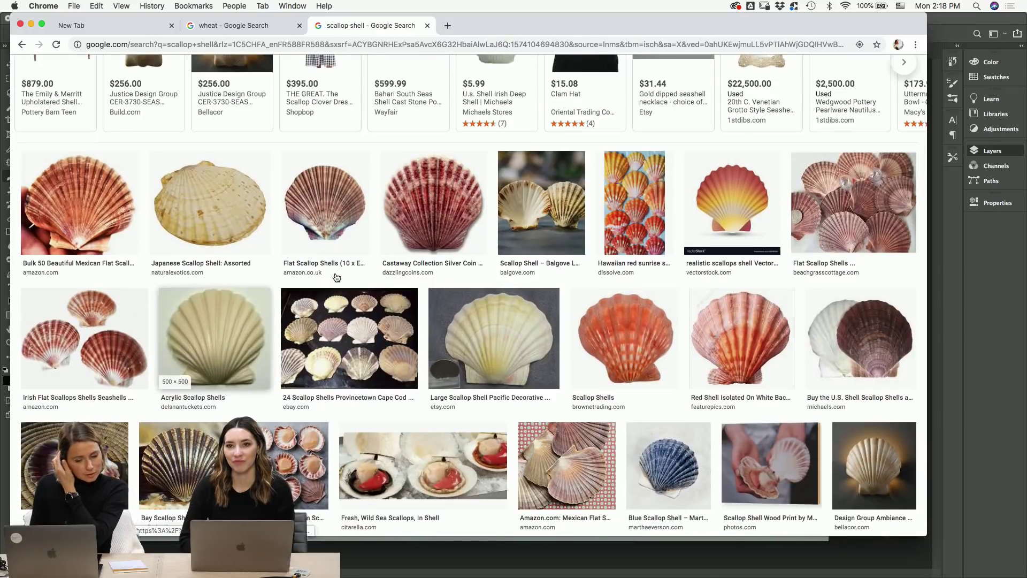
pyautogui.click(244, 301)
pyautogui.moveTo(577, 25); pyautogui.dragTo(140, 34)
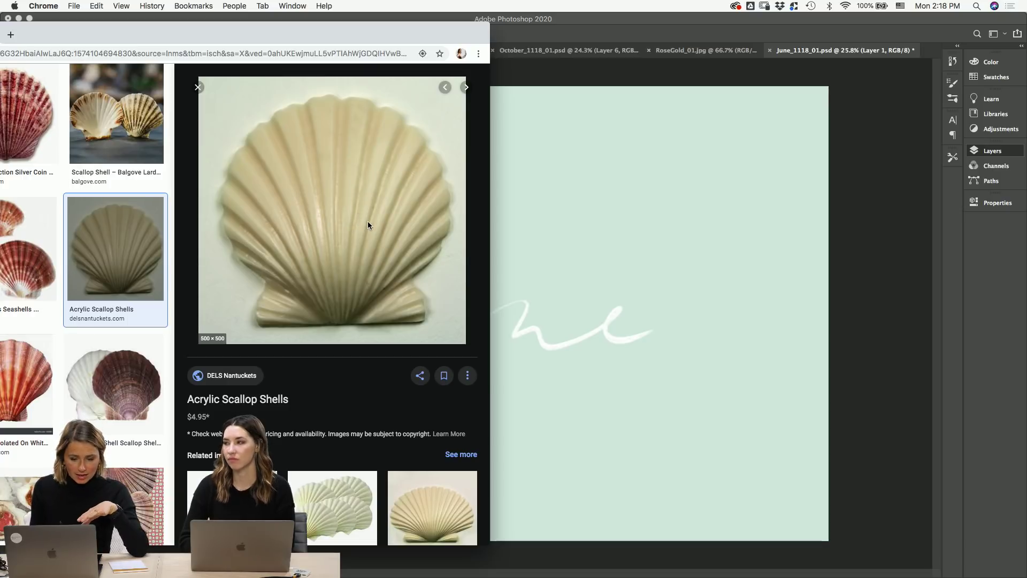
# - Bring the scallop shell image into the June Photoshop document, then resize and position it over the first letters of the lettering
pyautogui.moveTo(361, 216); pyautogui.dragTo(592, 210)
pyautogui.press('super+t')
pyautogui.moveTo(625, 176); pyautogui.dragTo(357, 324)
pyautogui.press('Return')
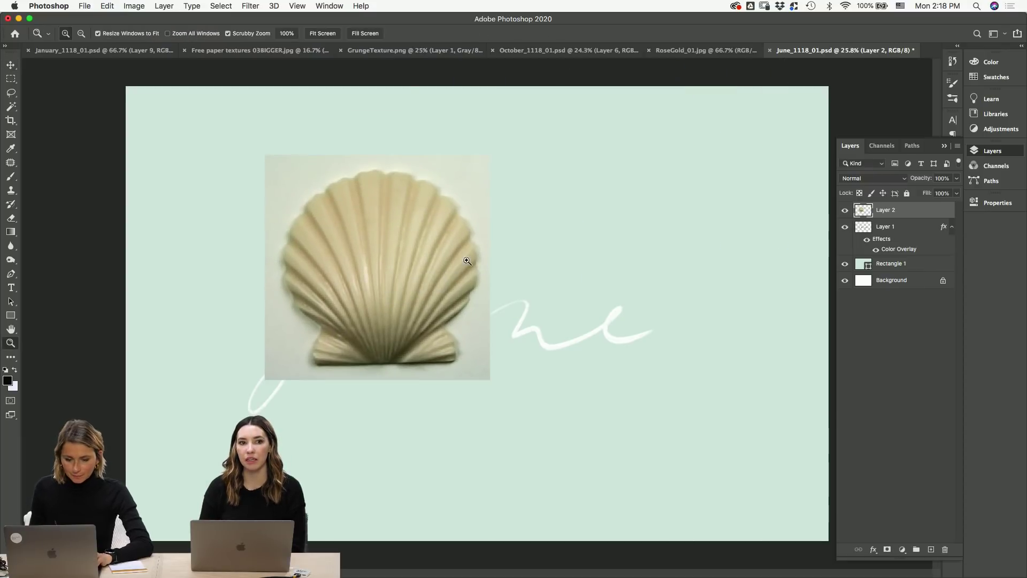
pyautogui.scroll(3, 468, 273)
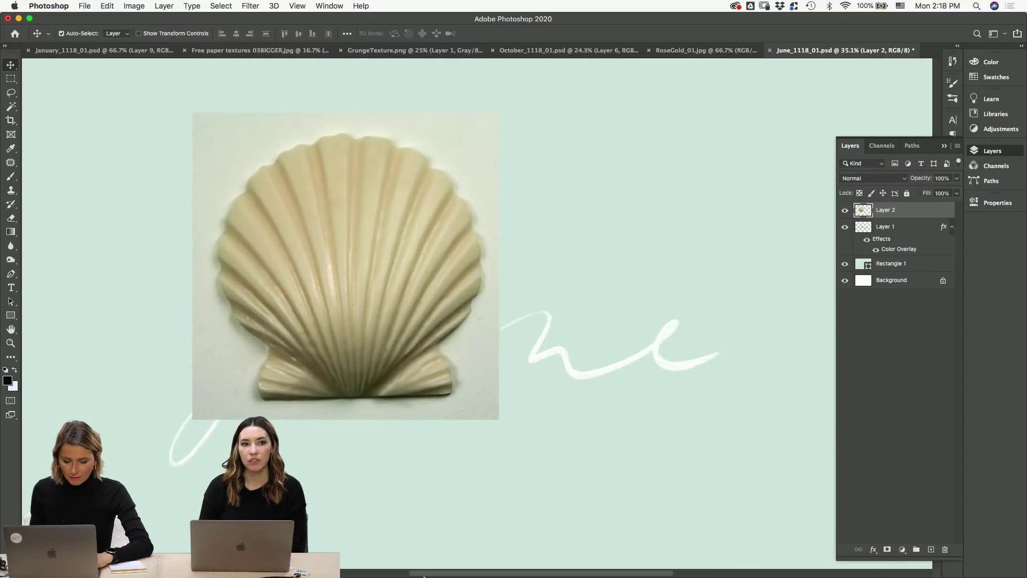
pyautogui.moveTo(416, 576)
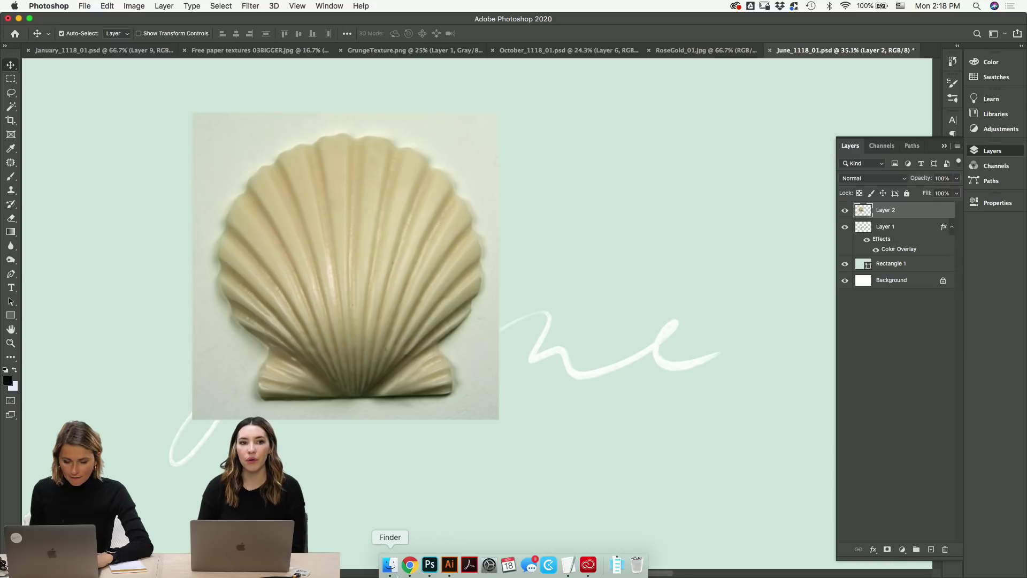
pyautogui.click(390, 564)
pyautogui.click(410, 564)
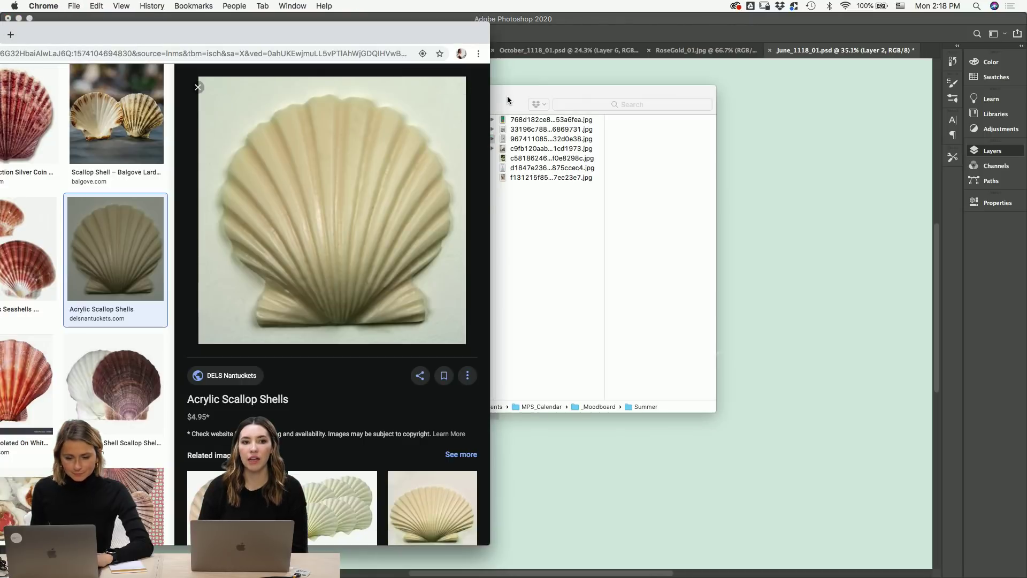
pyautogui.click(454, 566)
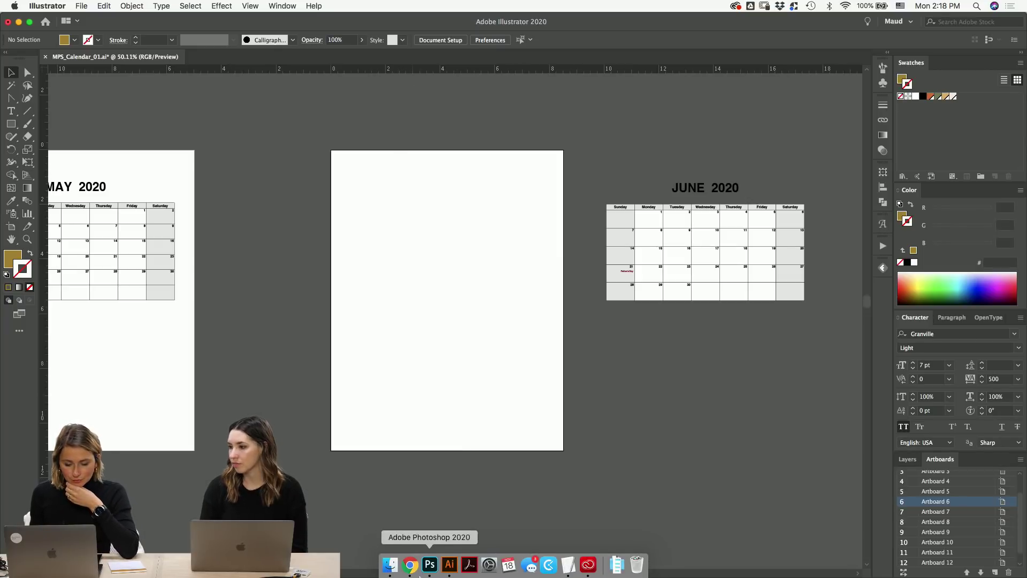
pyautogui.click(437, 566)
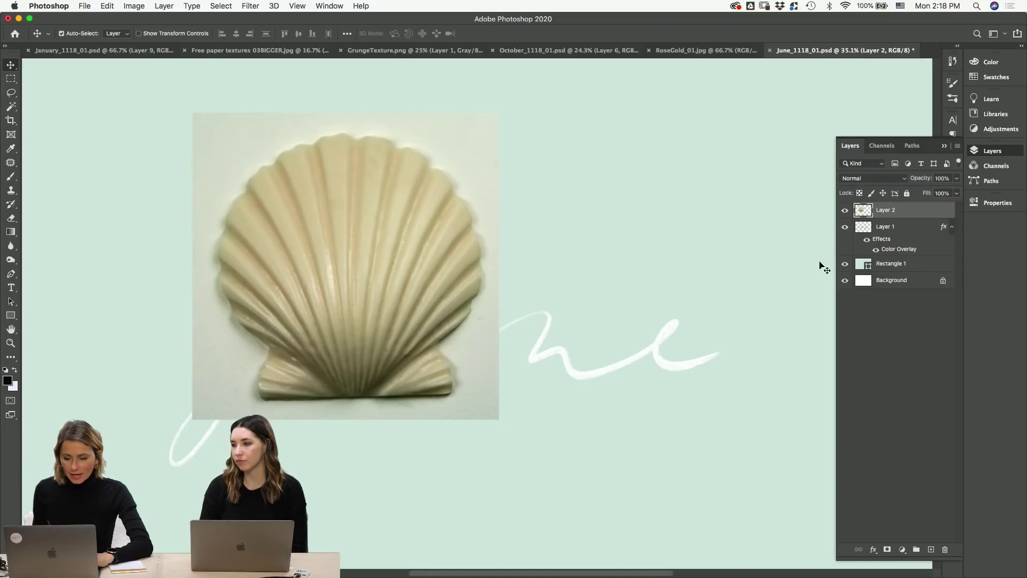
# - Hide the shell image layer and choose the 54 px dotted brush tip for the Brush tool
pyautogui.click(846, 212)
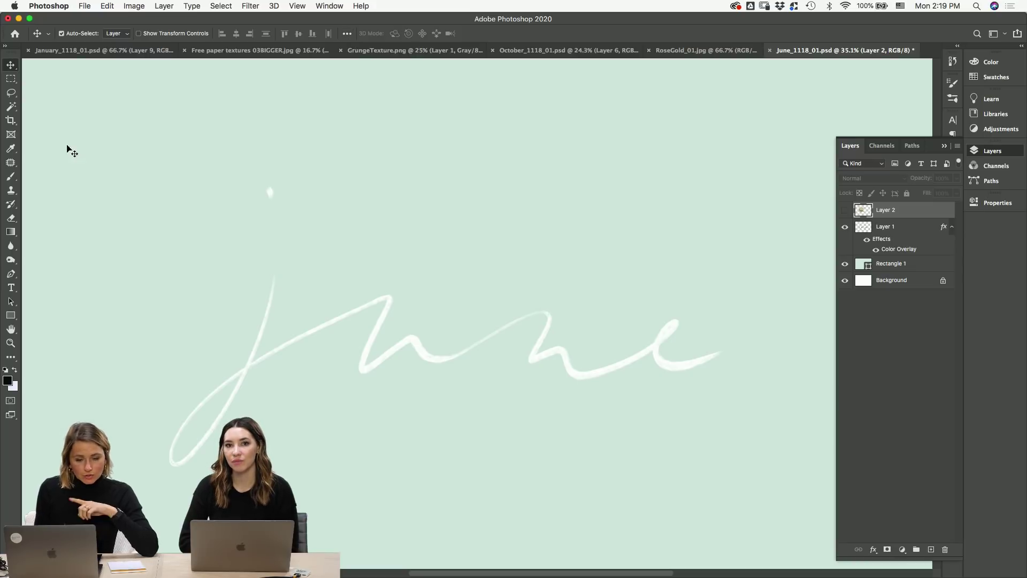
pyautogui.click(11, 176)
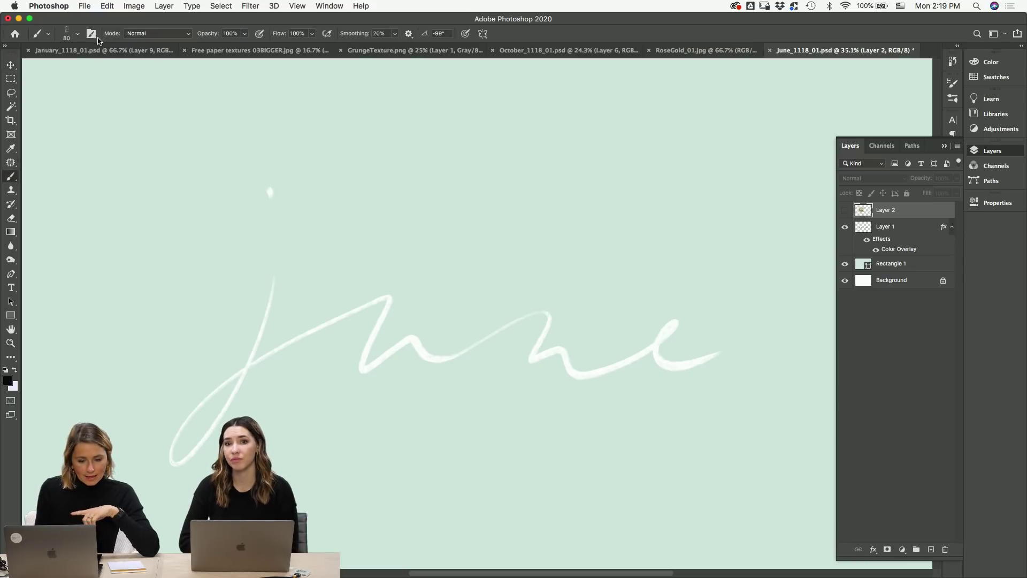
pyautogui.click(78, 35)
pyautogui.scroll(-15, 92, 210)
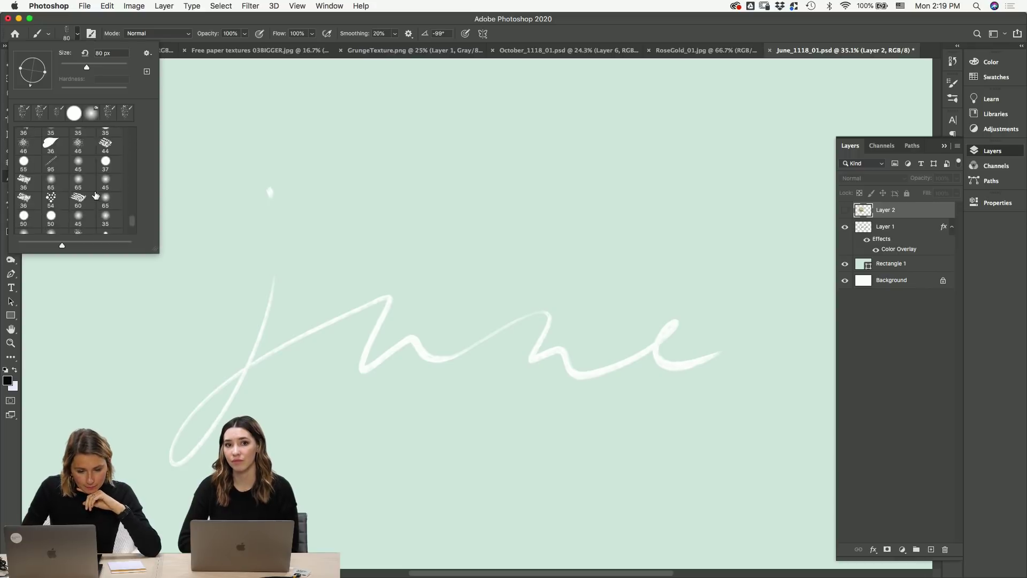
pyautogui.scroll(5, 96, 195)
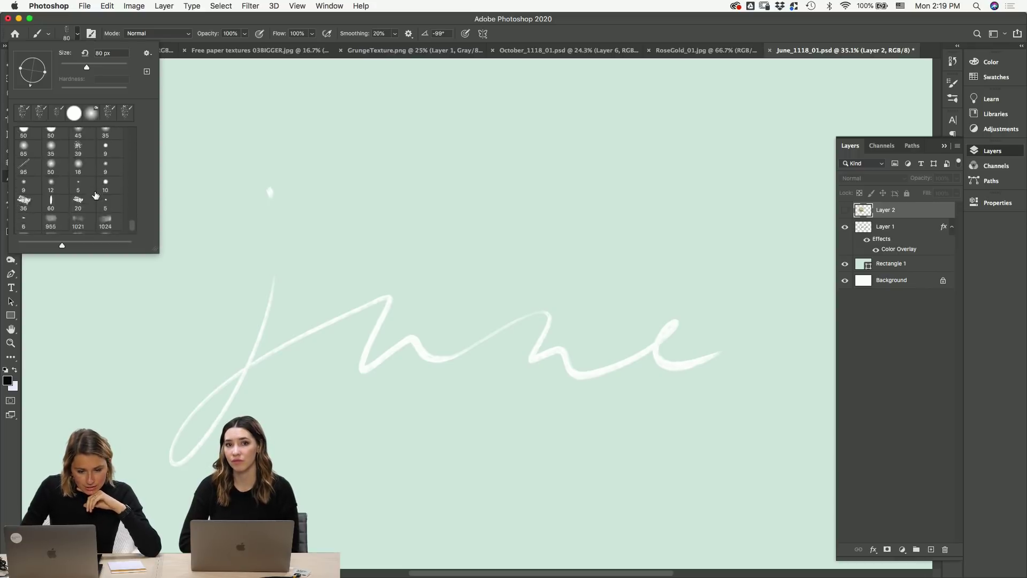
pyautogui.scroll(4, 95, 195)
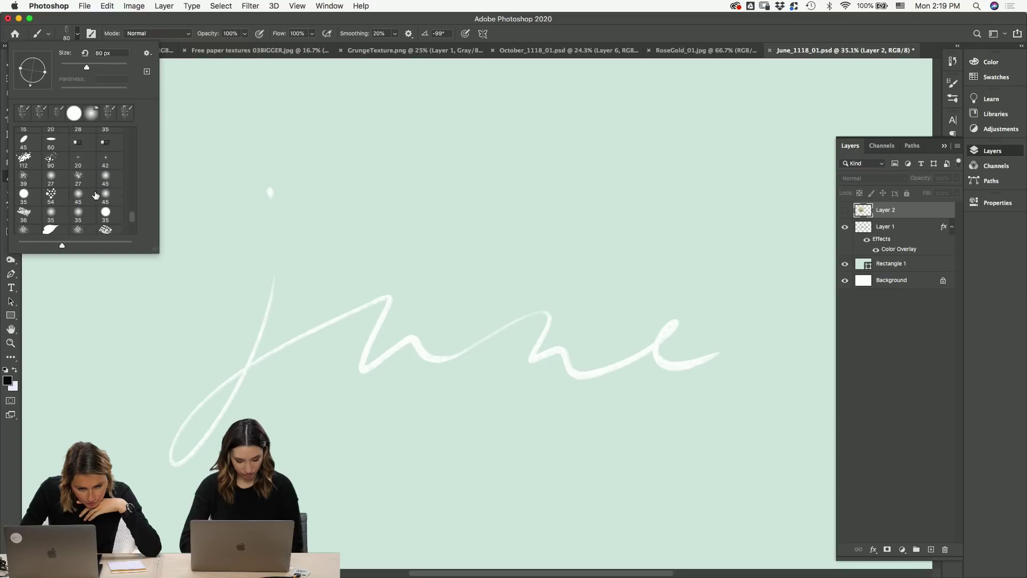
pyautogui.click(51, 212)
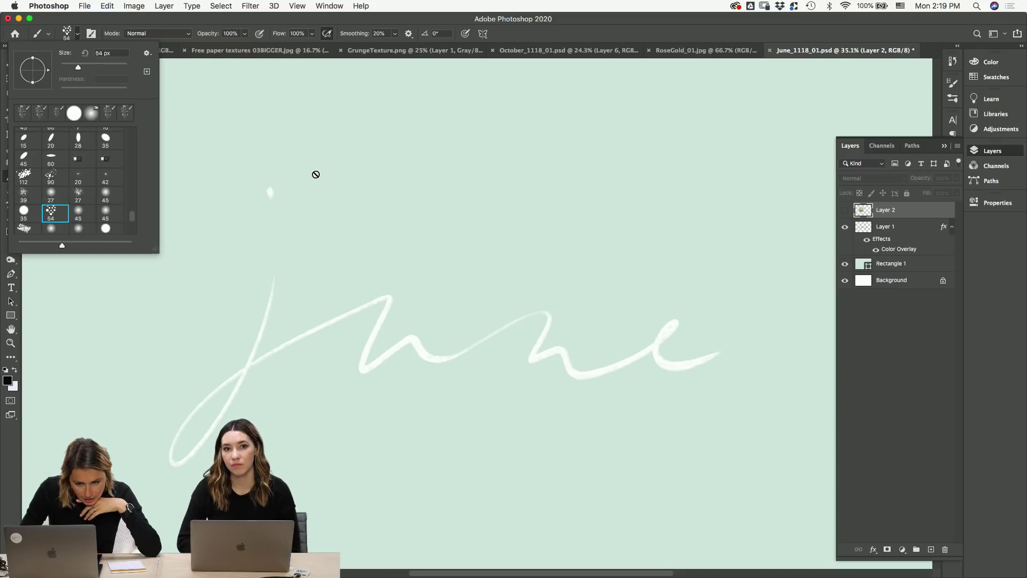
pyautogui.click(414, 212)
pyautogui.click(612, 205)
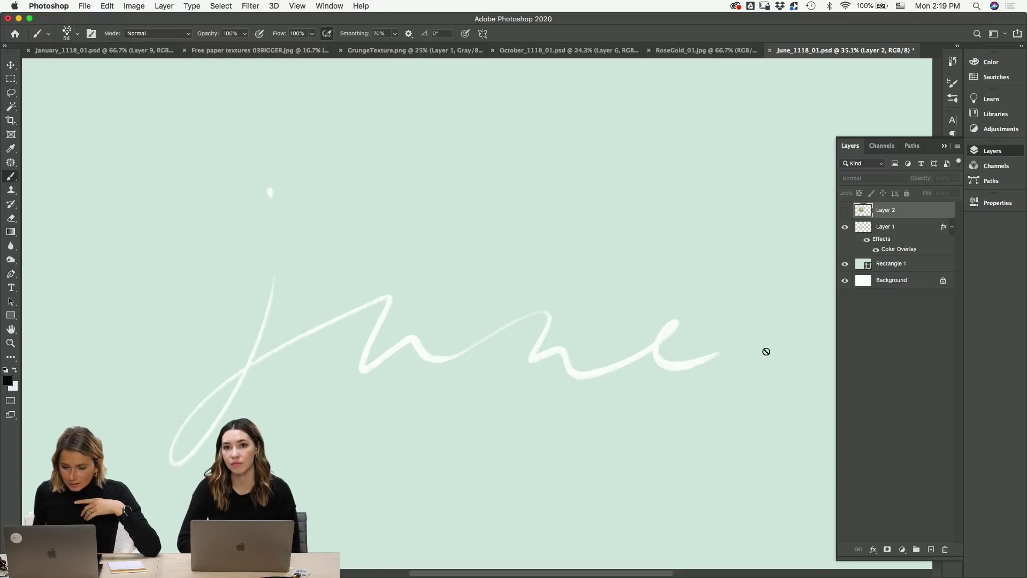
# - Add a new layer above the shell layer and test a black stroke on it with the dotted brush at 460 px
pyautogui.click(931, 550)
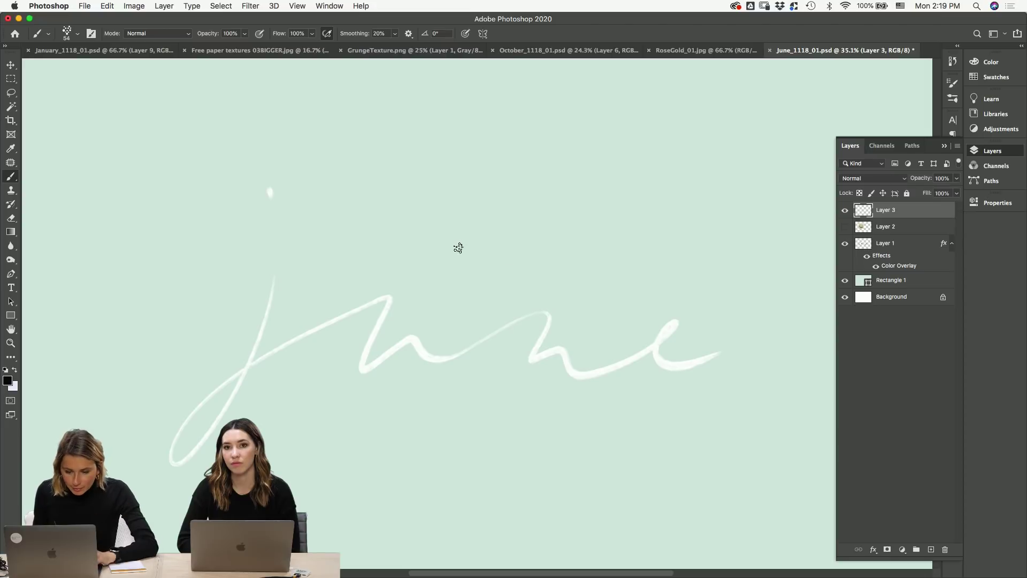
pyautogui.rightClick(417, 200)
pyautogui.click(470, 374)
pyautogui.press('Return')
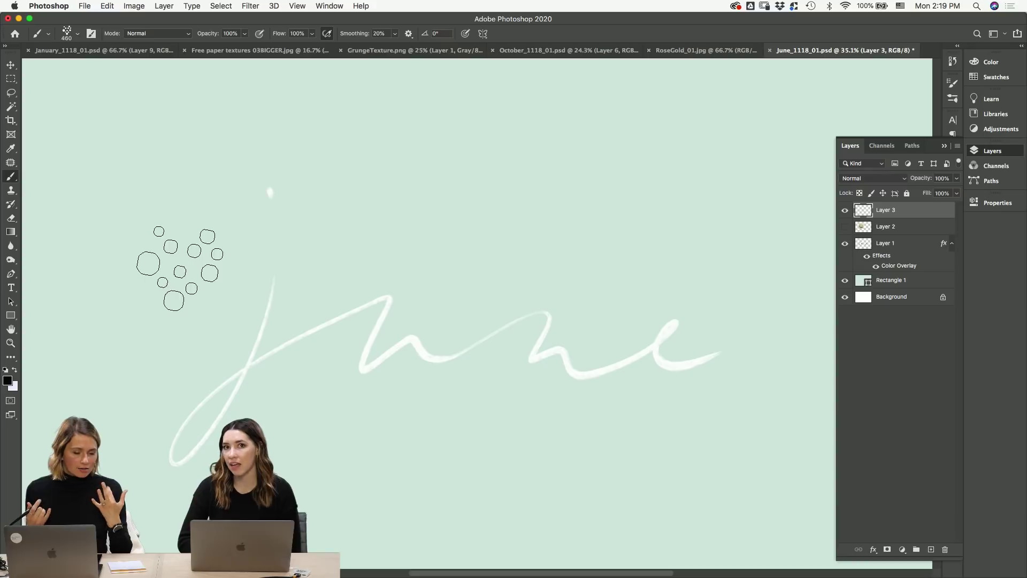
pyautogui.moveTo(374, 155)
pyautogui.mouseDown()
pyautogui.moveTo(481, 289)
pyautogui.moveTo(385, 321)
pyautogui.mouseUp()
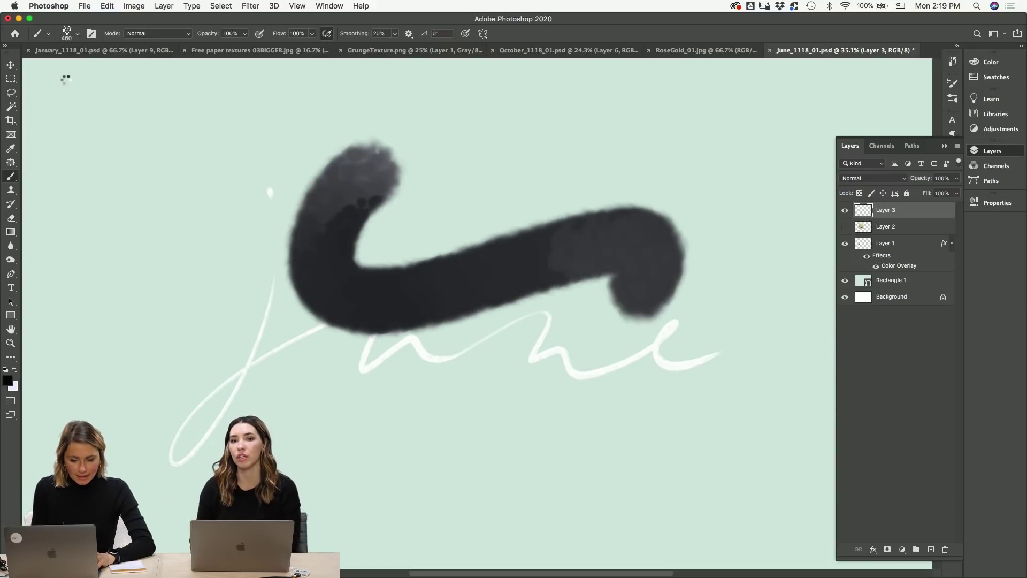
pyautogui.press('super+z')
pyautogui.click(10, 65)
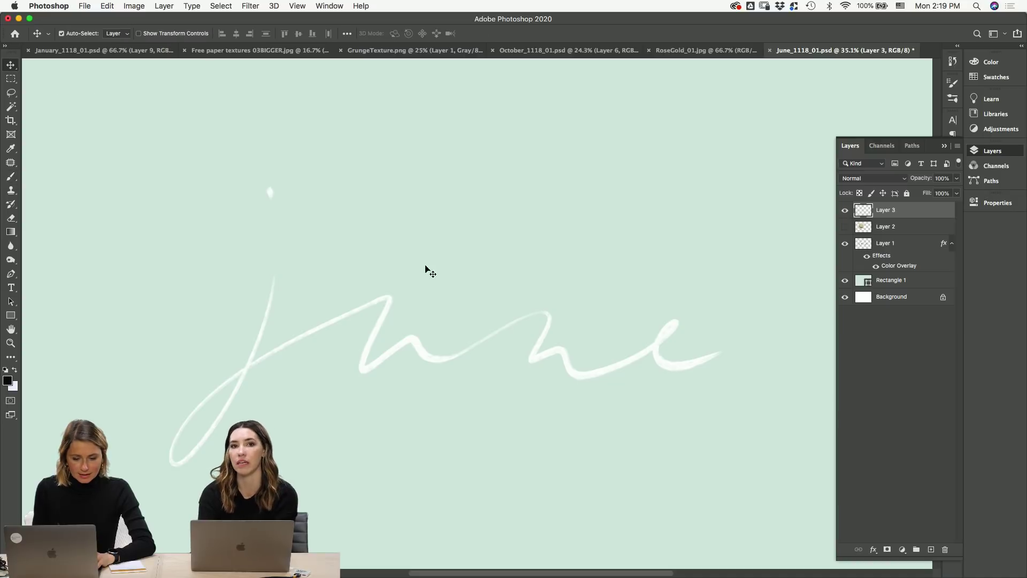
# - Switch the Brush tool back to the recent textured lettering brush with the -99° angle at 460 px
pyautogui.press('b')
pyautogui.rightClick(305, 288)
pyautogui.scroll(10, 390, 414)
pyautogui.click(354, 361)
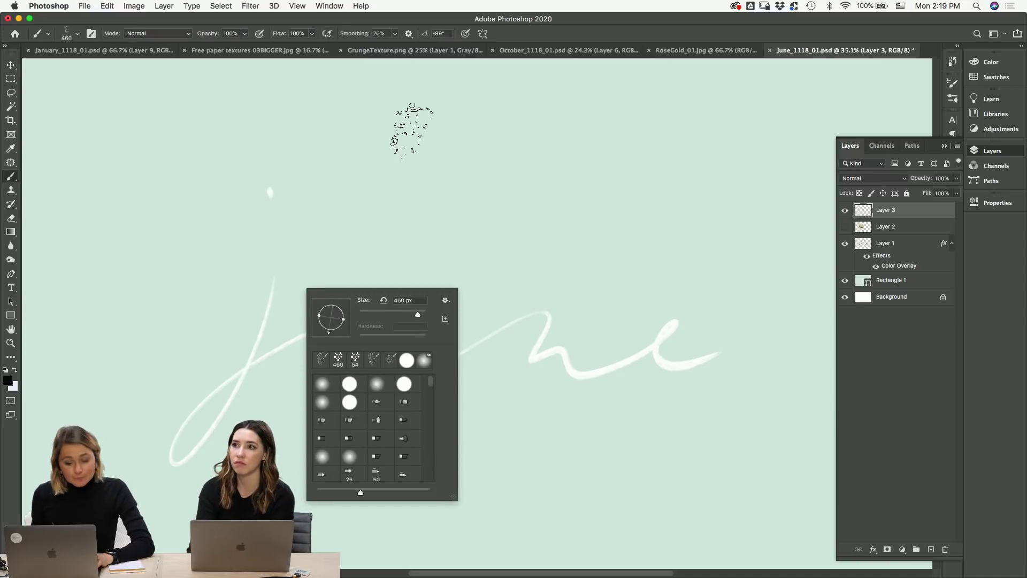
pyautogui.press('Return')
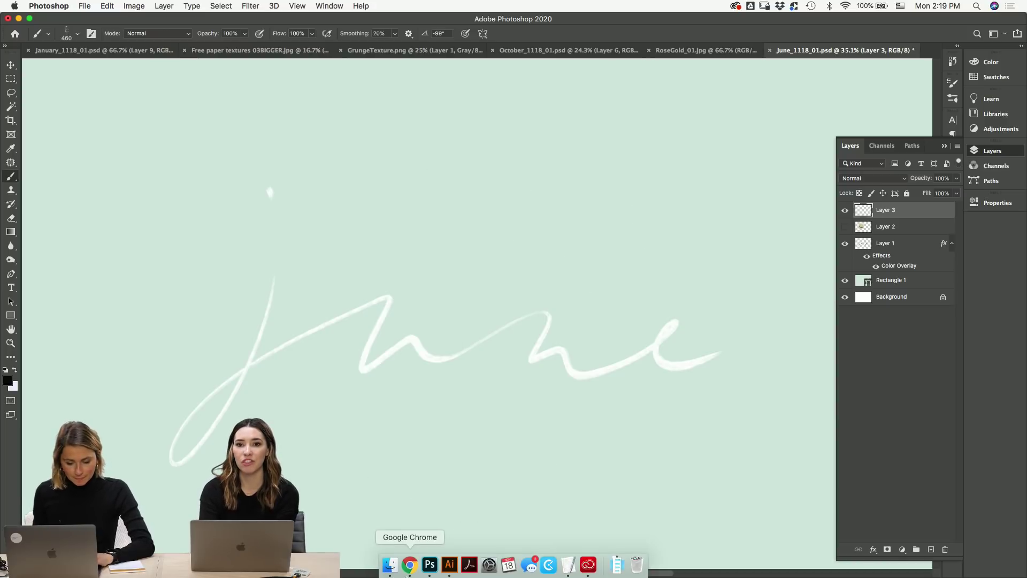
# - Bring the Acrylic Scallop Shells image from Chrome into MPS_Calendar_01.ai in Illustrator, on the empty area beside the artboards
pyautogui.click(409, 572)
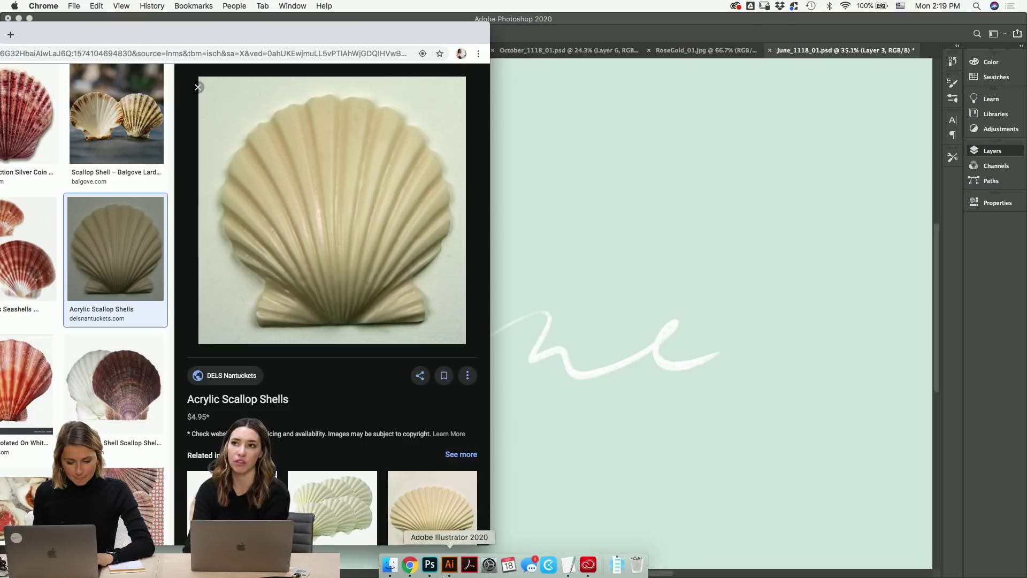
pyautogui.click(449, 573)
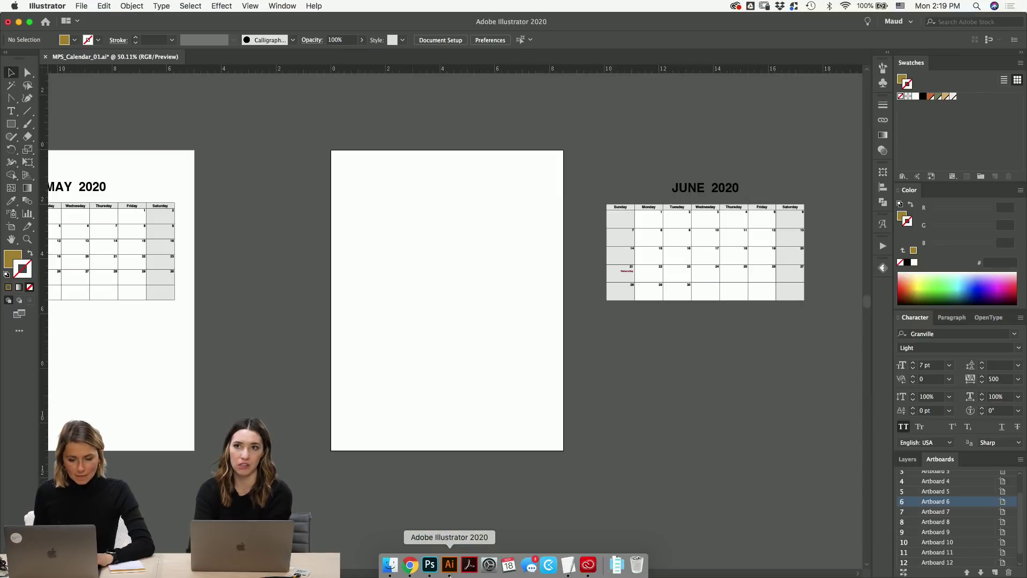
pyautogui.click(412, 566)
pyautogui.moveTo(320, 195); pyautogui.dragTo(723, 431)
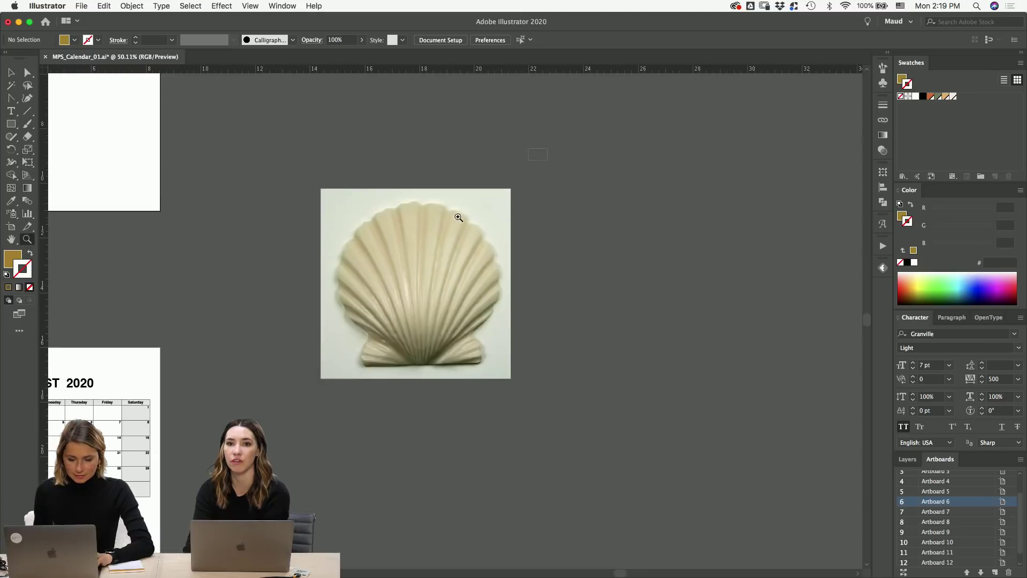
pyautogui.press('super+0')
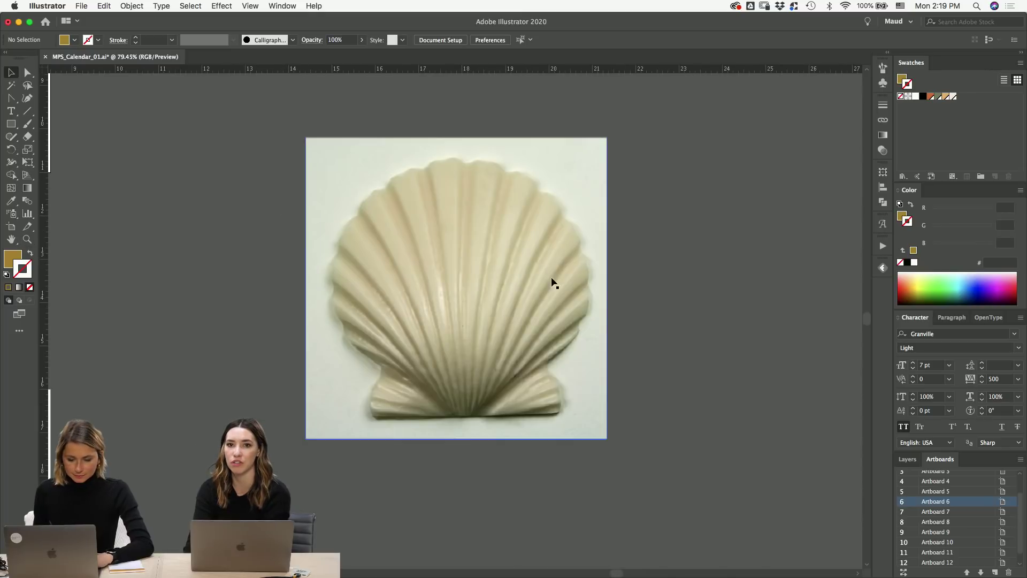
pyautogui.hscroll(10, 546, 284)
pyautogui.hscroll(-2, 513, 305)
# - Set up the Paintbrush with no fill, a black 000000 stroke and the 3 pt. Round brush
pyautogui.press('b')
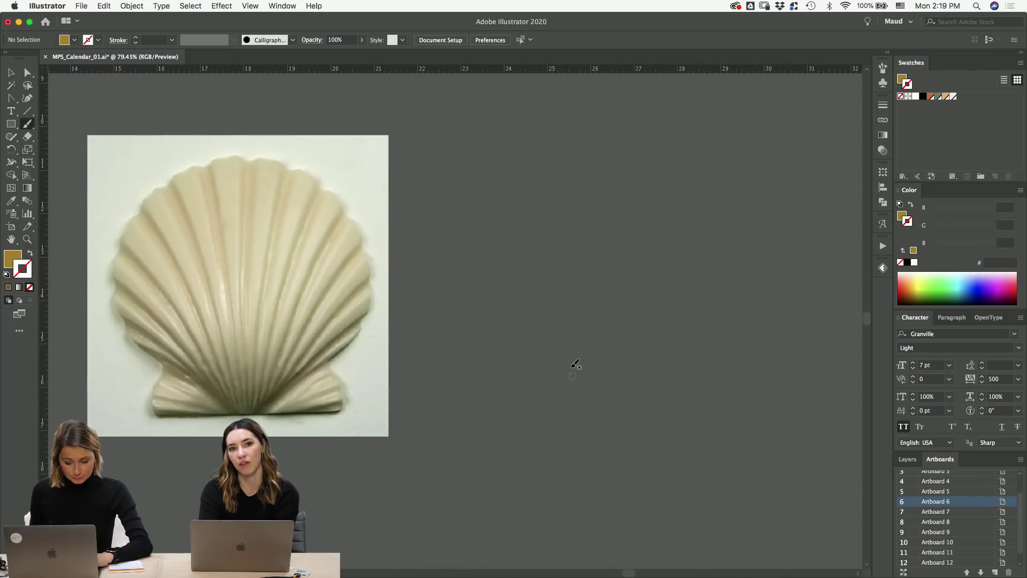
pyautogui.moveTo(614, 374)
pyautogui.mouseDown()
pyautogui.moveTo(553, 325)
pyautogui.moveTo(541, 356)
pyautogui.mouseUp()
pyautogui.press('super+z')
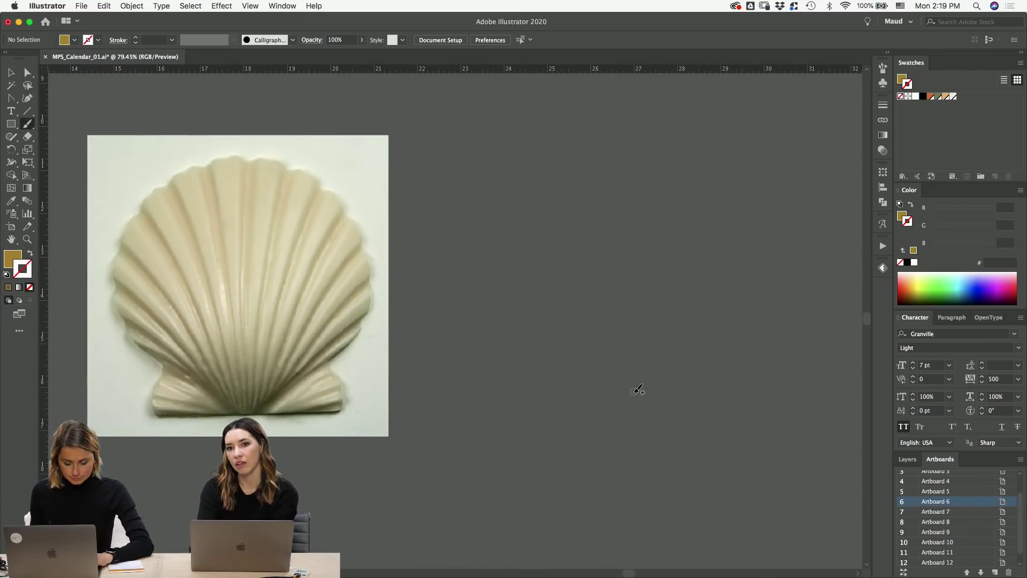
pyautogui.hotkey('shift', 'x')
pyautogui.doubleClick(30, 275)
pyautogui.write('000000')
pyautogui.click(252, 99)
pyautogui.click(293, 40)
pyautogui.click(194, 69)
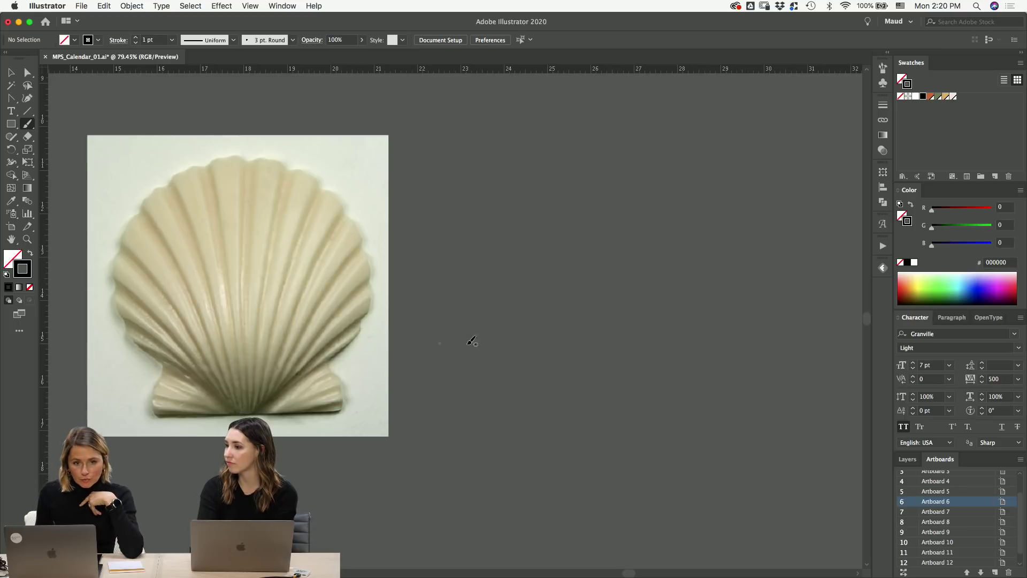
# - Undo the short test stroke and accept the Paintbrush options with Edit Selected Paths on within 12 pixels
pyautogui.moveTo(588, 378)
pyautogui.mouseDown()
pyautogui.moveTo(524, 317)
pyautogui.moveTo(570, 347)
pyautogui.moveTo(593, 384)
pyautogui.moveTo(543, 312)
pyautogui.moveTo(554, 344)
pyautogui.moveTo(601, 377)
pyautogui.mouseUp()
pyautogui.press('cmd+z')
pyautogui.press('super+z')
pyautogui.doubleClick(27, 124)
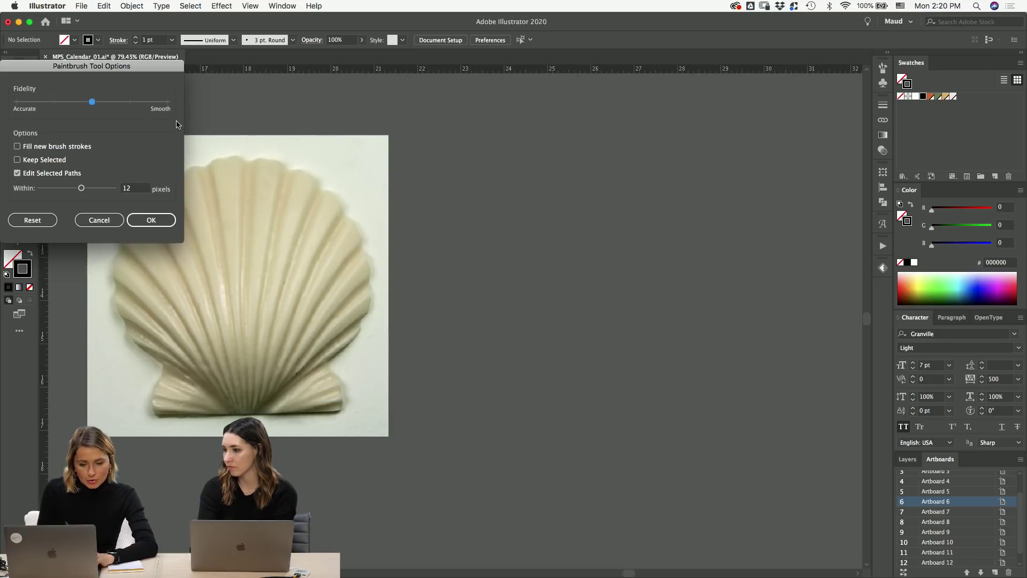
pyautogui.click(151, 220)
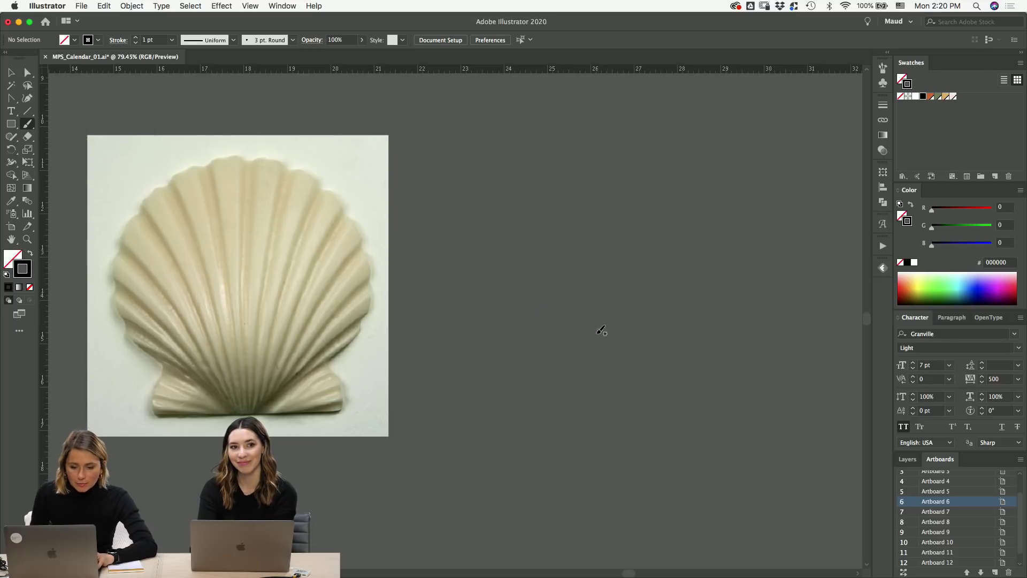
# - Draw three curved, pointed ribs freehand beside the reference image, stacked upward as the left side of a scallop shell
pyautogui.moveTo(618, 389)
pyautogui.mouseDown()
pyautogui.moveTo(569, 342)
pyautogui.moveTo(561, 302)
pyautogui.moveTo(623, 384)
pyautogui.mouseUp()
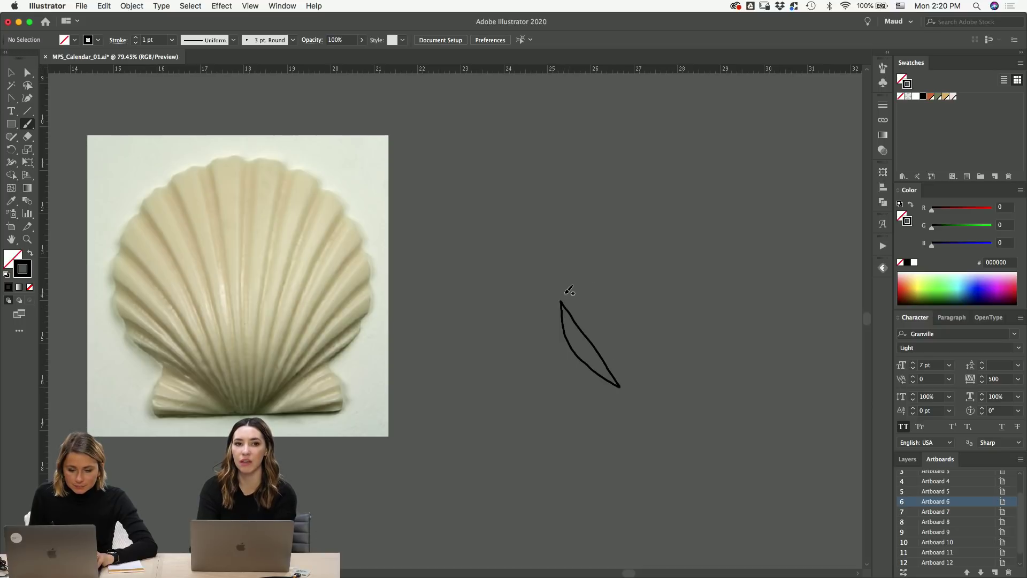
pyautogui.moveTo(581, 298); pyautogui.dragTo(621, 351)
pyautogui.press('super+z')
pyautogui.moveTo(567, 293); pyautogui.dragTo(630, 369)
pyautogui.press('super+z')
pyautogui.moveTo(557, 284); pyautogui.dragTo(637, 382)
pyautogui.moveTo(621, 337)
pyautogui.mouseDown()
pyautogui.moveTo(563, 253)
pyautogui.moveTo(557, 287)
pyautogui.mouseUp()
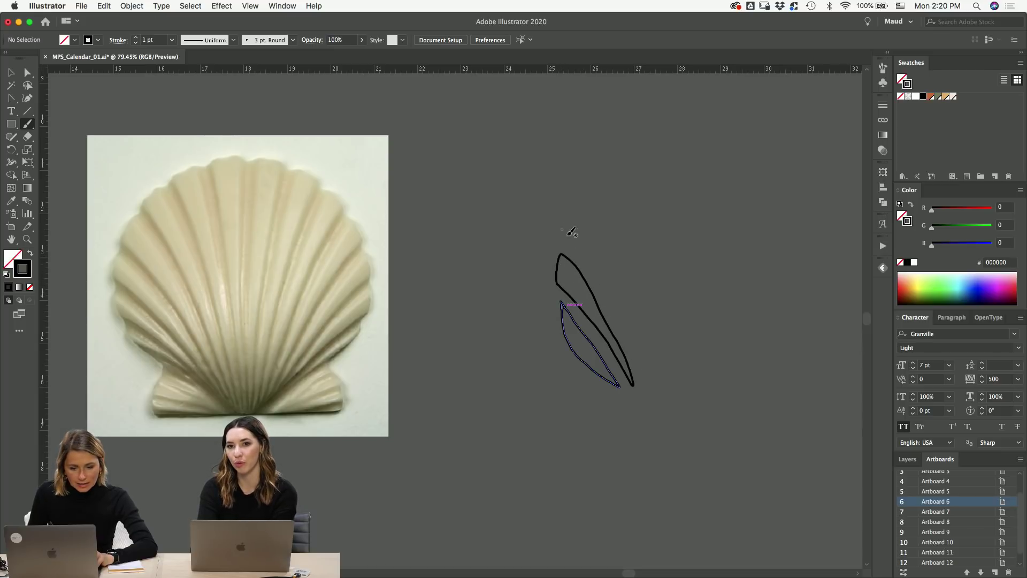
pyautogui.moveTo(566, 244)
pyautogui.mouseDown()
pyautogui.moveTo(580, 213)
pyautogui.moveTo(624, 270)
pyautogui.moveTo(657, 387)
pyautogui.moveTo(636, 329)
pyautogui.moveTo(565, 240)
pyautogui.mouseUp()
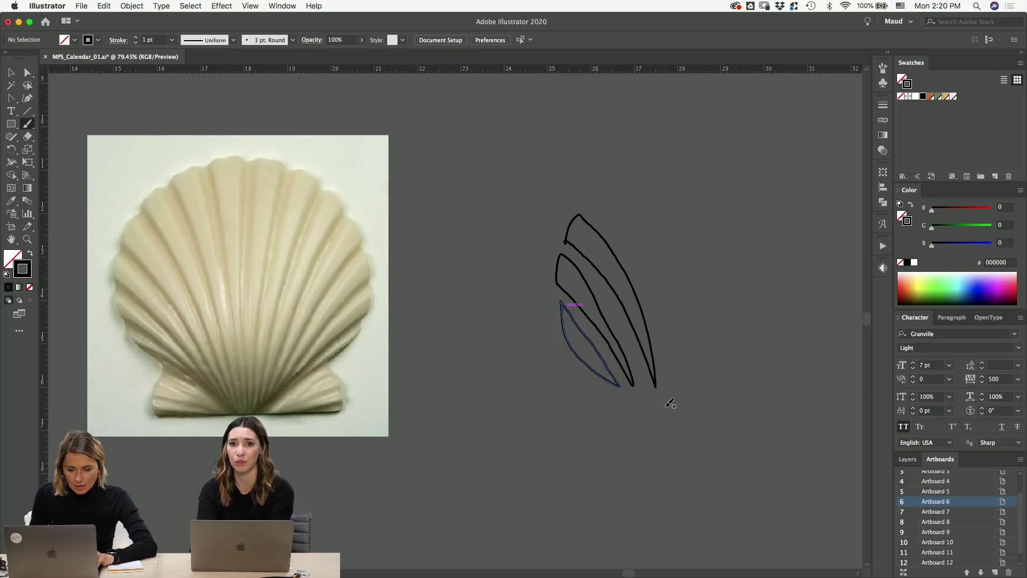
# - Draw the flat-bottomed wing shape of the shell's base below the three ribs
pyautogui.moveTo(667, 409)
pyautogui.mouseDown()
pyautogui.moveTo(616, 395)
pyautogui.moveTo(600, 423)
pyautogui.mouseUp()
pyautogui.hotkey('ctrl', 'z')
pyautogui.moveTo(680, 417)
pyautogui.mouseDown()
pyautogui.moveTo(622, 400)
pyautogui.moveTo(605, 424)
pyautogui.moveTo(686, 422)
pyautogui.mouseUp()
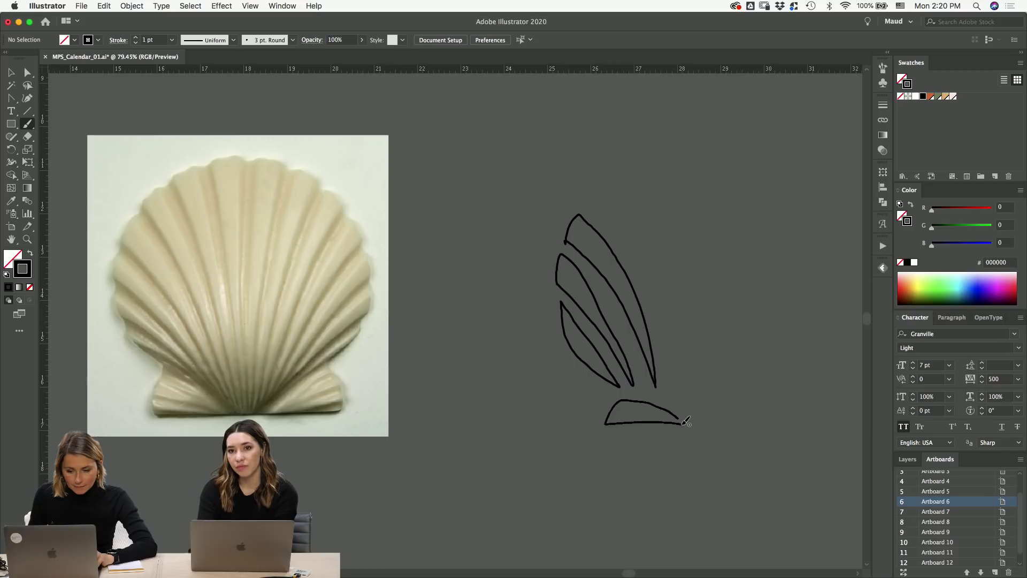
# - Adjust the uppermost curved rib so its lower tip sits closer to the neighbouring rib, and return to the Paintbrush
pyautogui.press('v')
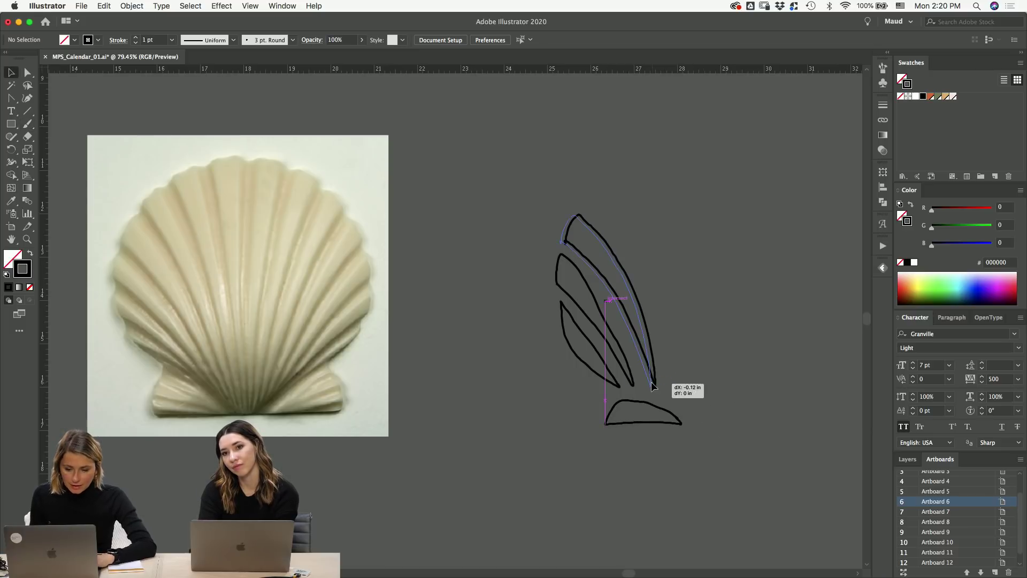
pyautogui.click(652, 384)
pyautogui.moveTo(658, 389)
pyautogui.mouseDown()
pyautogui.moveTo(676, 396)
pyautogui.moveTo(666, 400)
pyautogui.mouseUp()
pyautogui.click(715, 300)
pyautogui.press('b')
pyautogui.press('v')
pyautogui.press('b')
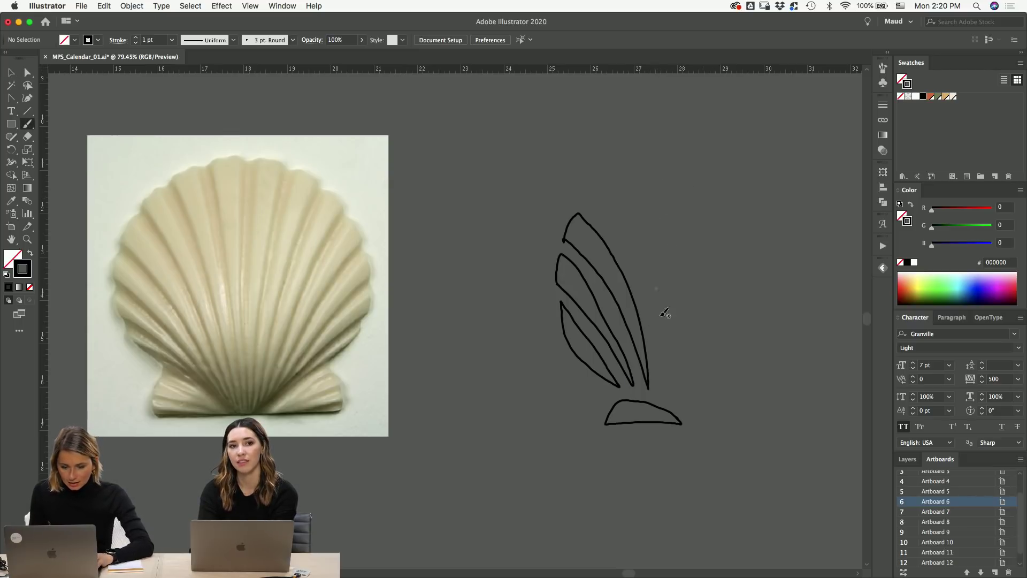
# - Draw a tall central rib that narrows to a point beside the shell's base wing
pyautogui.moveTo(697, 419)
pyautogui.mouseDown()
pyautogui.moveTo(708, 301)
pyautogui.moveTo(702, 379)
pyautogui.moveTo(715, 314)
pyautogui.moveTo(695, 192)
pyautogui.mouseUp()
pyautogui.press('super+z')
pyautogui.press('super+z')
pyautogui.moveTo(692, 424)
pyautogui.mouseDown()
pyautogui.moveTo(706, 350)
pyautogui.moveTo(704, 203)
pyautogui.moveTo(669, 191)
pyautogui.moveTo(695, 424)
pyautogui.mouseUp()
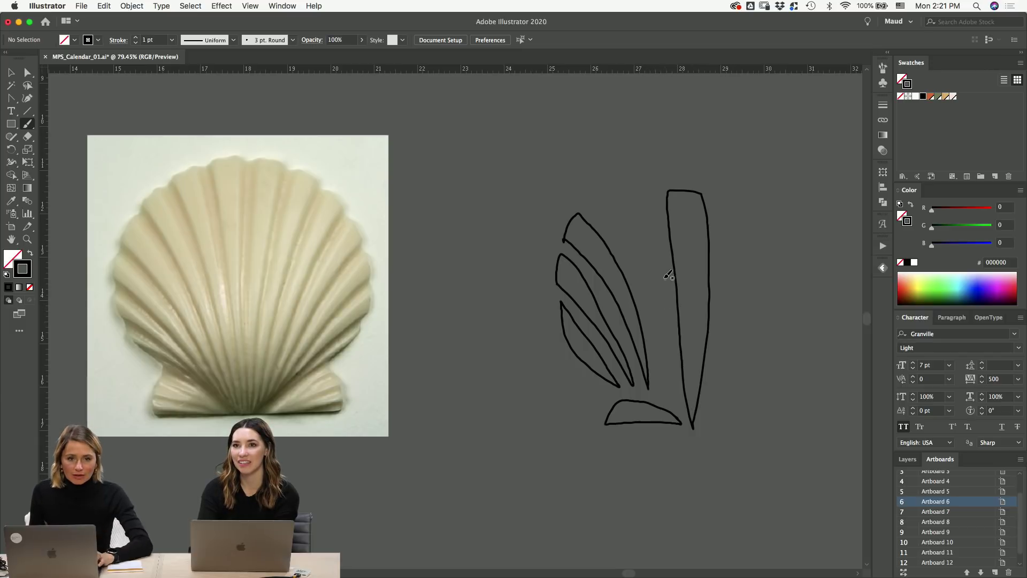
# - Try swapping the black stroke to a black fill on the hand-drawn ribs, and undo the swap
pyautogui.press('v')
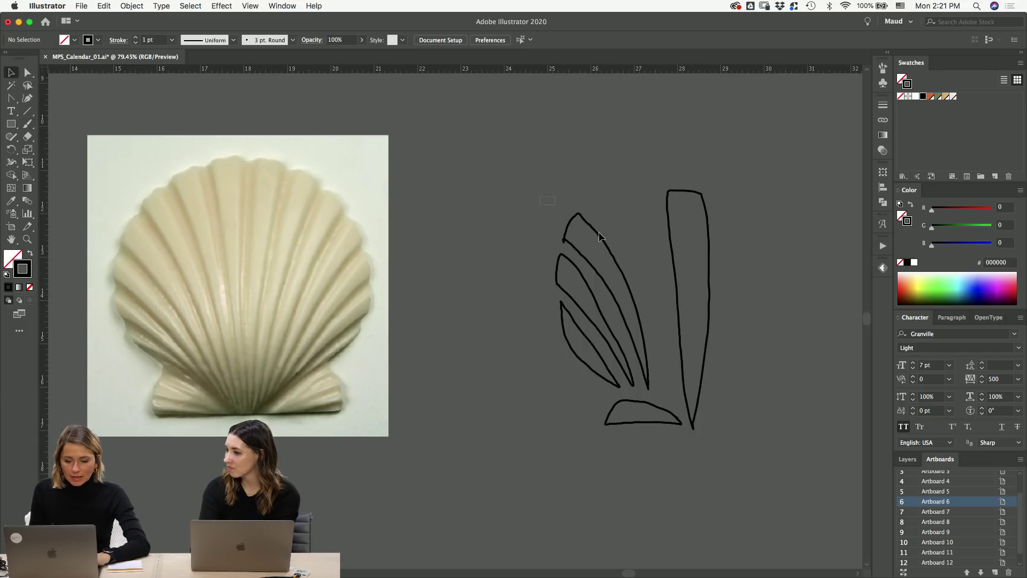
pyautogui.moveTo(555, 208); pyautogui.dragTo(677, 385)
pyautogui.hotkey('shift', 'x')
pyautogui.click(678, 152)
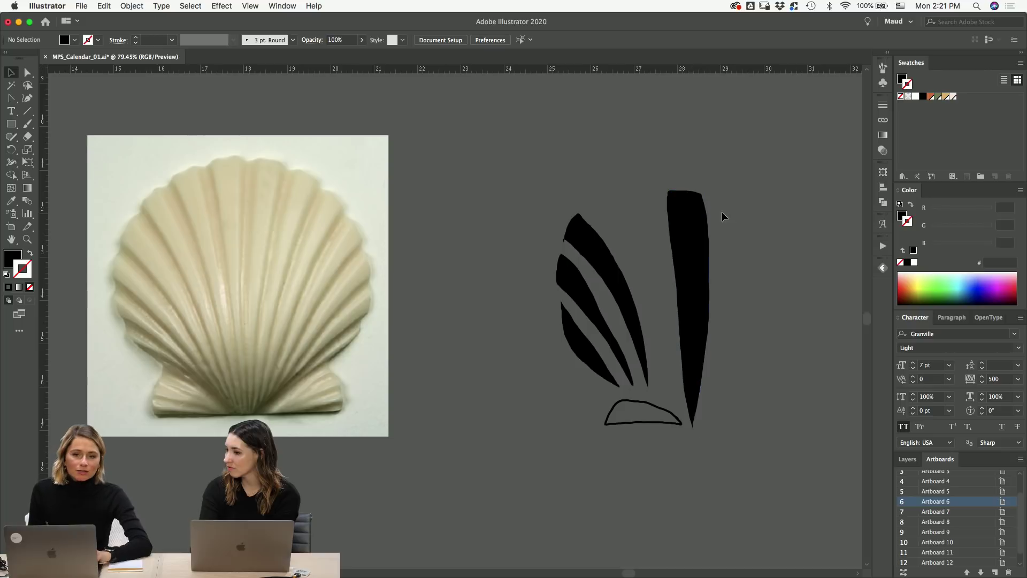
pyautogui.press('super+z')
pyautogui.press('super+z')
# - Stretch the tall central rib upward and shift it slightly up and toward the other ribs
pyautogui.click(668, 157)
pyautogui.click(684, 190)
pyautogui.moveTo(684, 190); pyautogui.dragTo(685, 156)
pyautogui.click(722, 313)
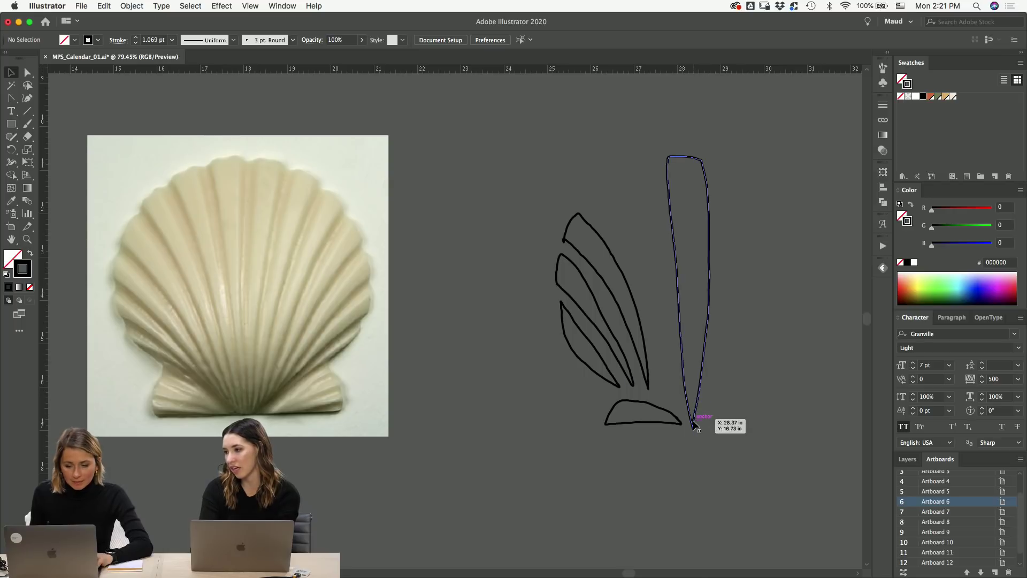
pyautogui.moveTo(694, 426); pyautogui.dragTo(690, 419)
pyautogui.click(652, 252)
pyautogui.press('b')
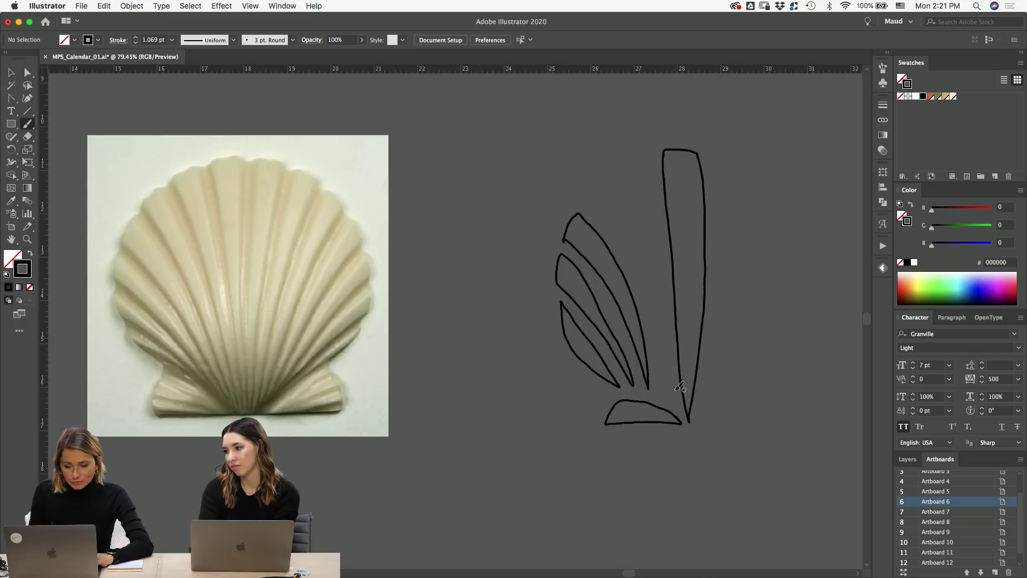
# - Draw a second tall, tapering rib in the gap beside the central rib, undoing unsatisfactory strokes
pyautogui.moveTo(672, 368); pyautogui.dragTo(651, 223)
pyautogui.press('super+z')
pyautogui.moveTo(651, 159); pyautogui.dragTo(680, 357)
pyautogui.press('super+z')
pyautogui.moveTo(615, 160)
pyautogui.mouseDown()
pyautogui.moveTo(653, 150)
pyautogui.moveTo(654, 237)
pyautogui.moveTo(679, 385)
pyautogui.moveTo(615, 159)
pyautogui.moveTo(664, 216)
pyautogui.mouseUp()
# - Remove the stray loop at the new rib's upper outer corner in Outline view by deleting and adjusting anchor points, and return to Preview
pyautogui.press('z')
pyautogui.press('super+y')
pyautogui.press('a')
pyautogui.press('-')
pyautogui.click(452, 275)
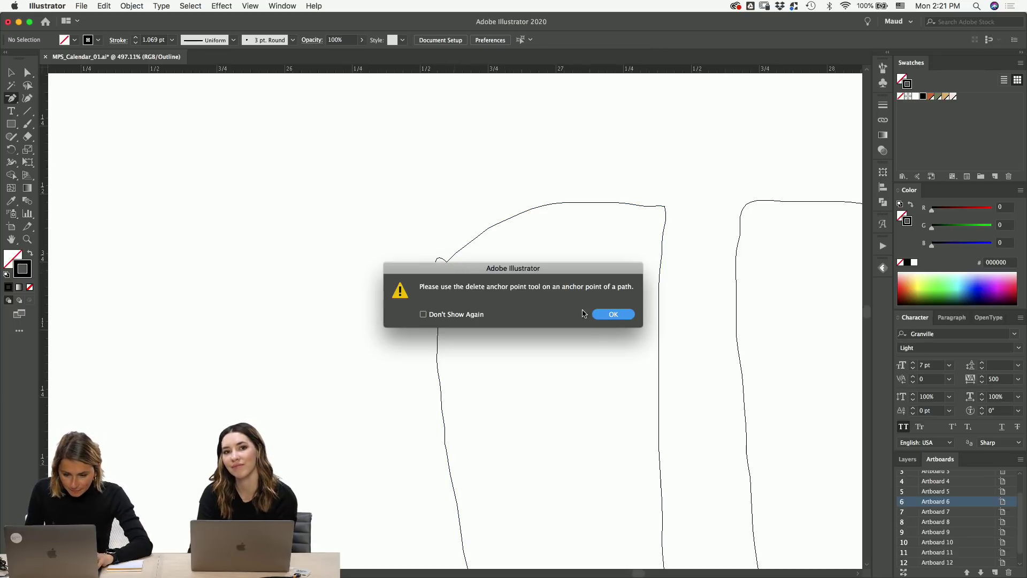
pyautogui.click(614, 314)
pyautogui.click(447, 275)
pyautogui.click(439, 274)
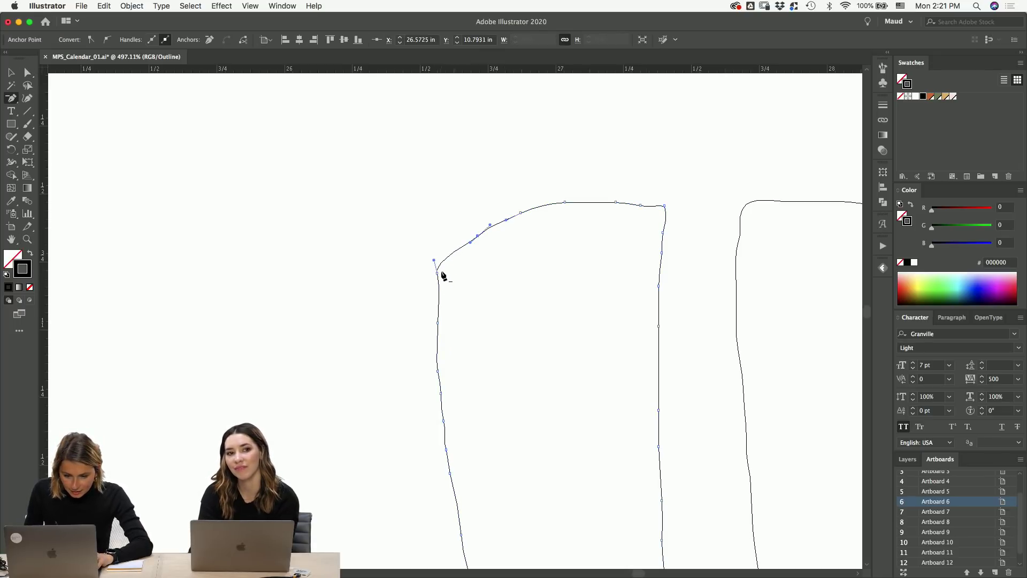
pyautogui.press('a')
pyautogui.moveTo(438, 274); pyautogui.dragTo(435, 269)
pyautogui.click(436, 188)
pyautogui.press('super+minus')
pyautogui.press('super+minus')
pyautogui.press('super+minus')
pyautogui.press('super+minus')
pyautogui.press('super+minus')
pyautogui.press('super+minus')
pyautogui.press('super+minus')
pyautogui.press('super+y')
# - Trace the ribs and base wing on the left half of the reference shell with the Paintbrush as separate closed shapes
pyautogui.press('z')
pyautogui.moveTo(493, 286); pyautogui.dragTo(695, 268)
pyautogui.moveTo(436, 317); pyautogui.dragTo(530, 353)
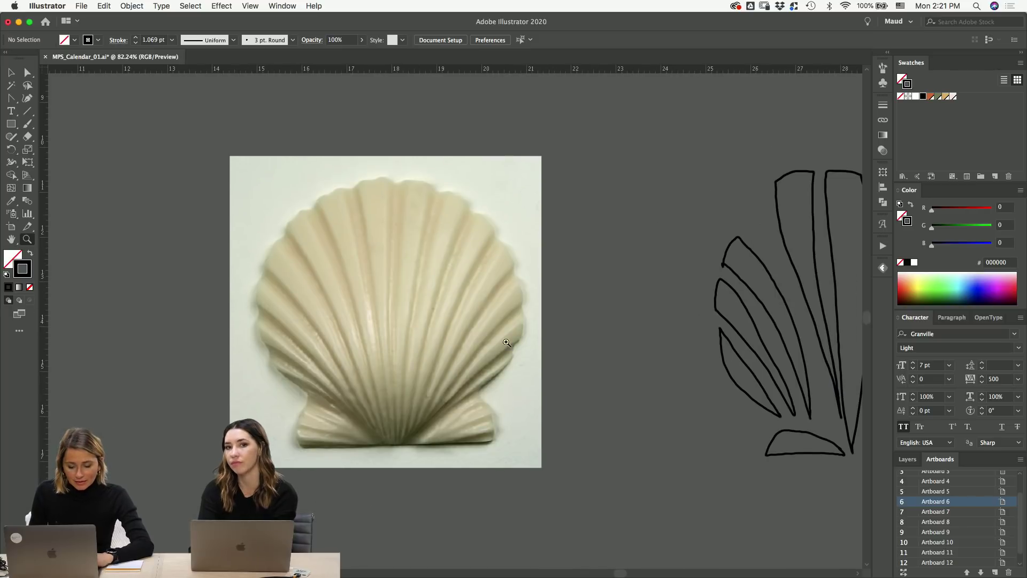
pyautogui.press('b')
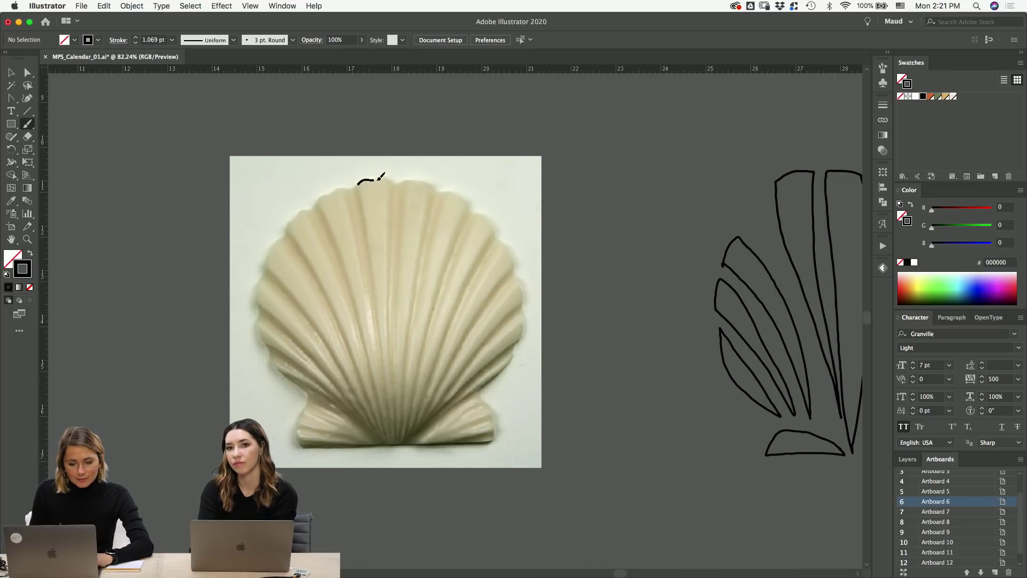
pyautogui.moveTo(396, 207); pyautogui.dragTo(393, 338)
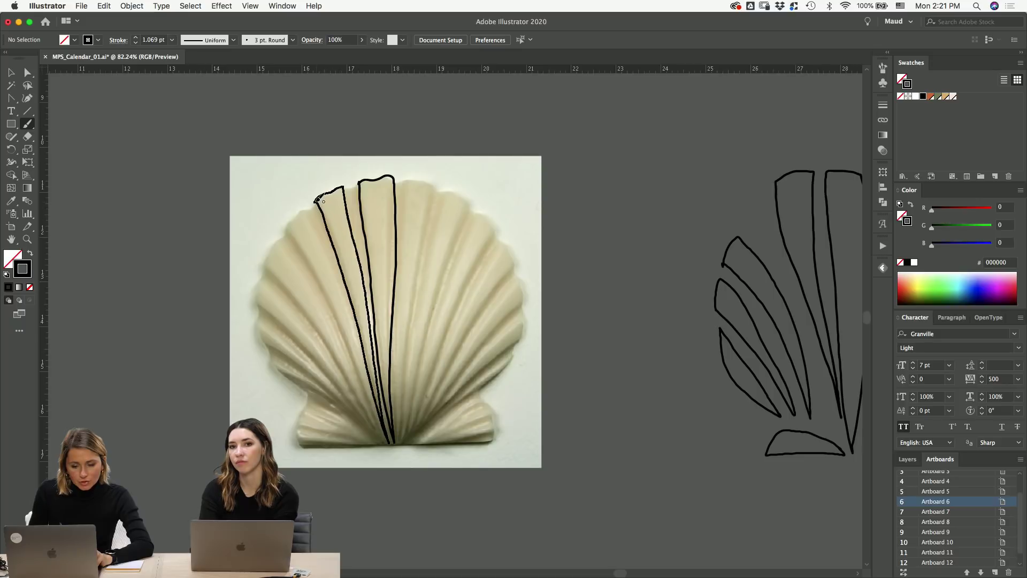
pyautogui.moveTo(294, 254); pyautogui.dragTo(389, 442)
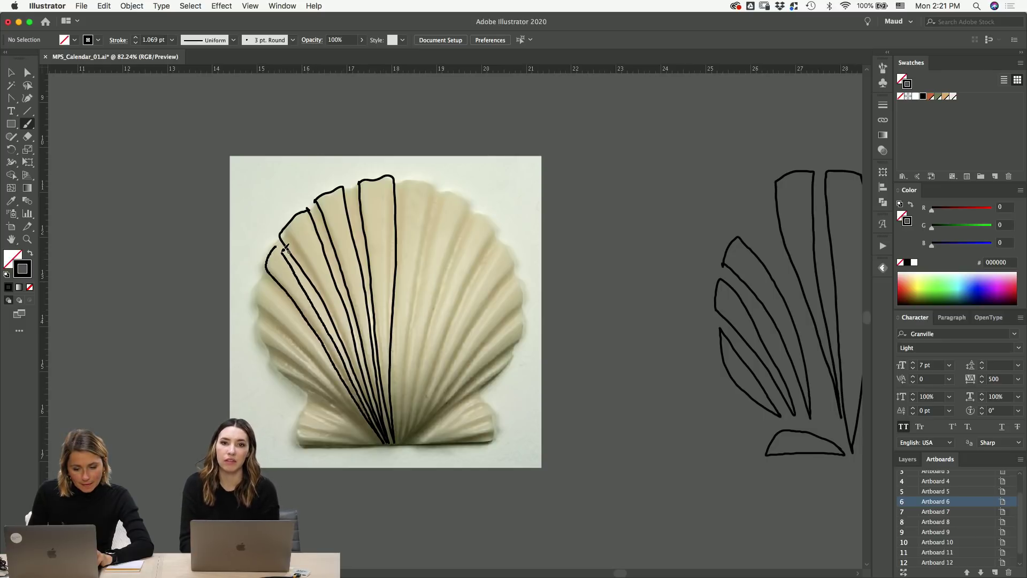
pyautogui.moveTo(266, 279)
pyautogui.mouseDown()
pyautogui.moveTo(272, 310)
pyautogui.moveTo(364, 421)
pyautogui.moveTo(302, 316)
pyautogui.mouseUp()
pyautogui.moveTo(275, 282); pyautogui.dragTo(275, 320)
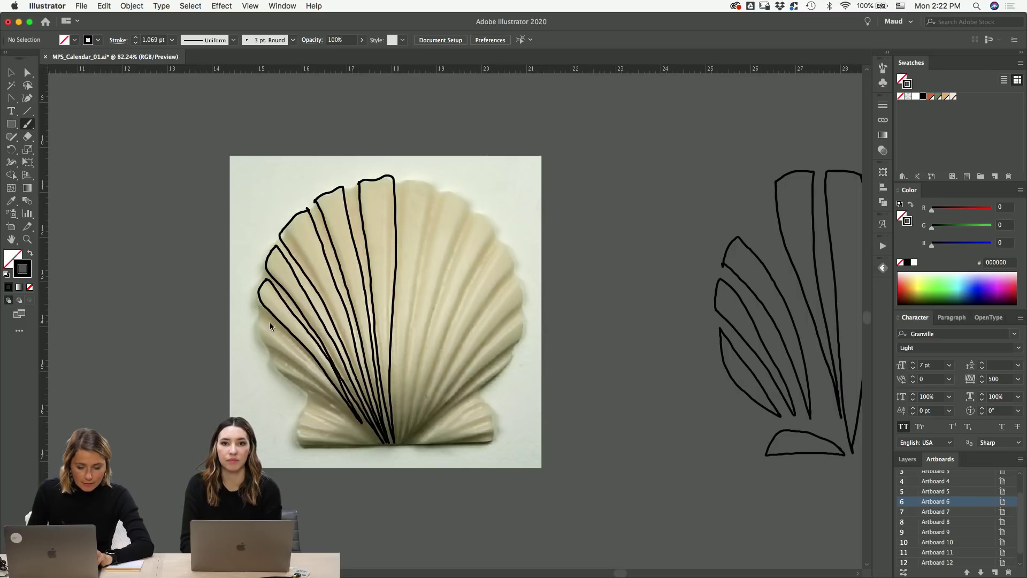
pyautogui.moveTo(341, 404); pyautogui.dragTo(268, 313)
pyautogui.moveTo(276, 368); pyautogui.dragTo(298, 387)
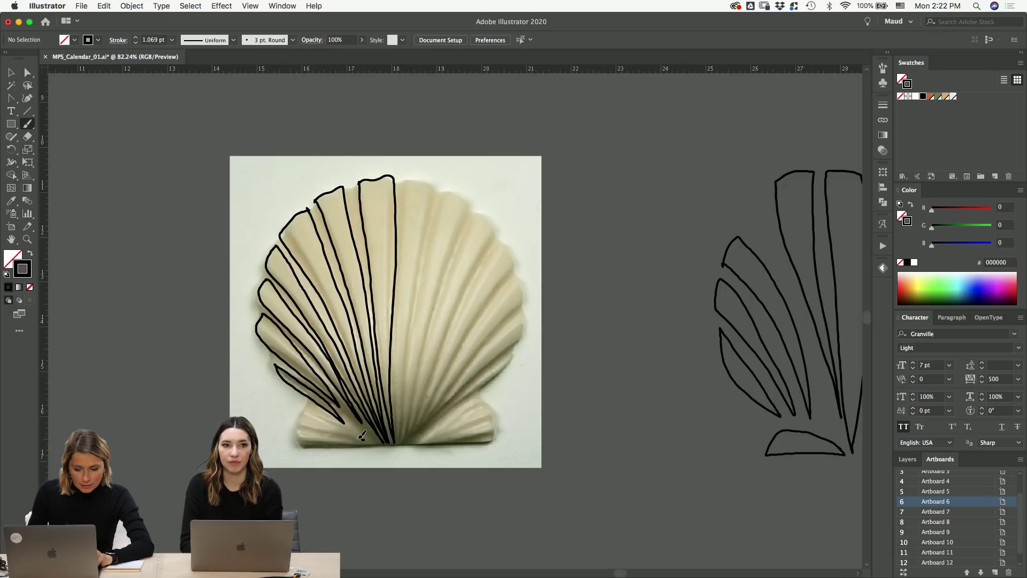
pyautogui.moveTo(316, 411)
pyautogui.mouseDown()
pyautogui.moveTo(303, 438)
pyautogui.moveTo(366, 440)
pyautogui.mouseUp()
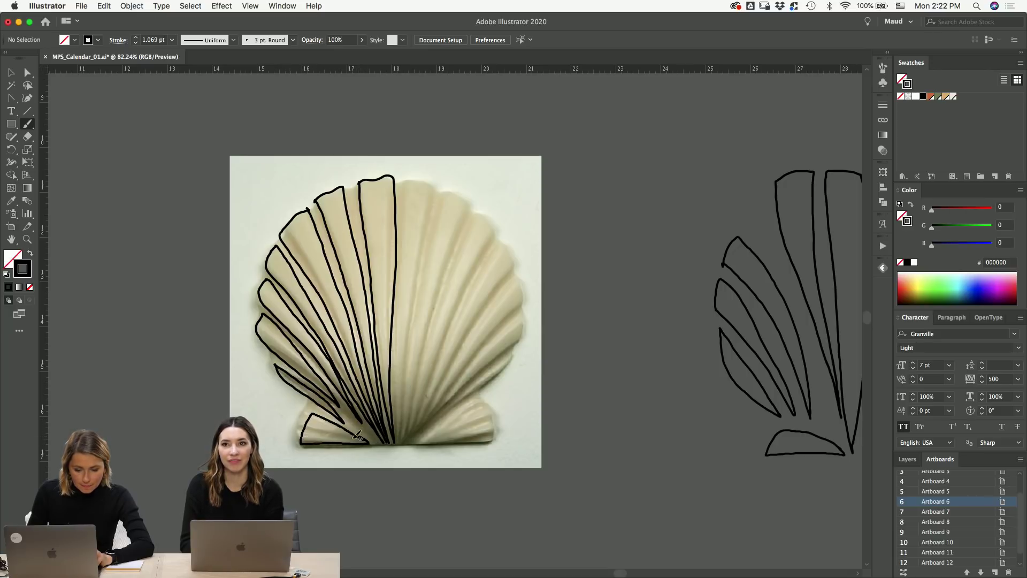
pyautogui.press('v')
pyautogui.moveTo(443, 315); pyautogui.dragTo(295, 459)
pyautogui.click(441, 262)
pyautogui.click(268, 383)
pyautogui.click(398, 216)
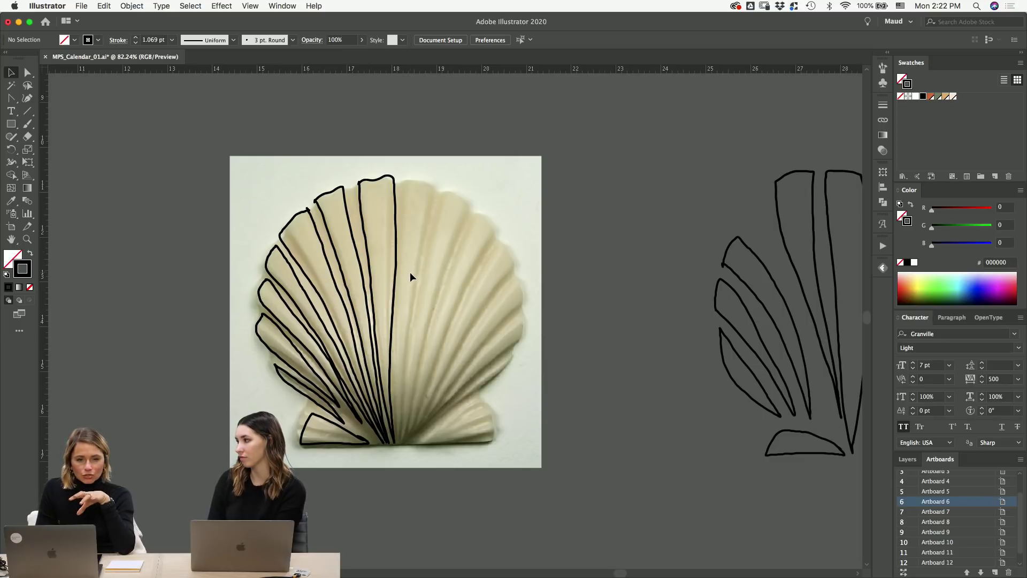
# - Trace the ribs and base wing on the right half of the reference shell with the Paintbrush
pyautogui.press('b')
pyautogui.moveTo(408, 183)
pyautogui.mouseDown()
pyautogui.moveTo(400, 426)
pyautogui.moveTo(433, 213)
pyautogui.moveTo(433, 191)
pyautogui.moveTo(406, 185)
pyautogui.moveTo(434, 262)
pyautogui.moveTo(406, 411)
pyautogui.mouseUp()
pyautogui.moveTo(408, 410)
pyautogui.mouseDown()
pyautogui.moveTo(475, 209)
pyautogui.moveTo(447, 202)
pyautogui.mouseUp()
pyautogui.moveTo(480, 223)
pyautogui.mouseDown()
pyautogui.moveTo(492, 245)
pyautogui.moveTo(407, 430)
pyautogui.moveTo(484, 228)
pyautogui.moveTo(511, 259)
pyautogui.moveTo(505, 282)
pyautogui.moveTo(421, 419)
pyautogui.moveTo(501, 253)
pyautogui.mouseUp()
pyautogui.moveTo(524, 293)
pyautogui.mouseDown()
pyautogui.moveTo(427, 423)
pyautogui.moveTo(512, 292)
pyautogui.mouseUp()
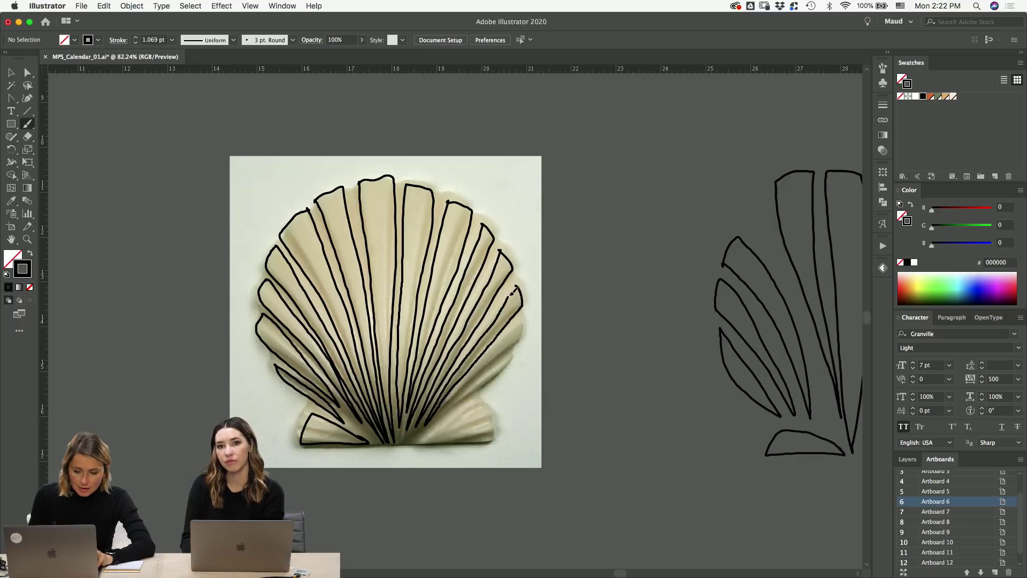
pyautogui.moveTo(442, 418); pyautogui.dragTo(492, 380)
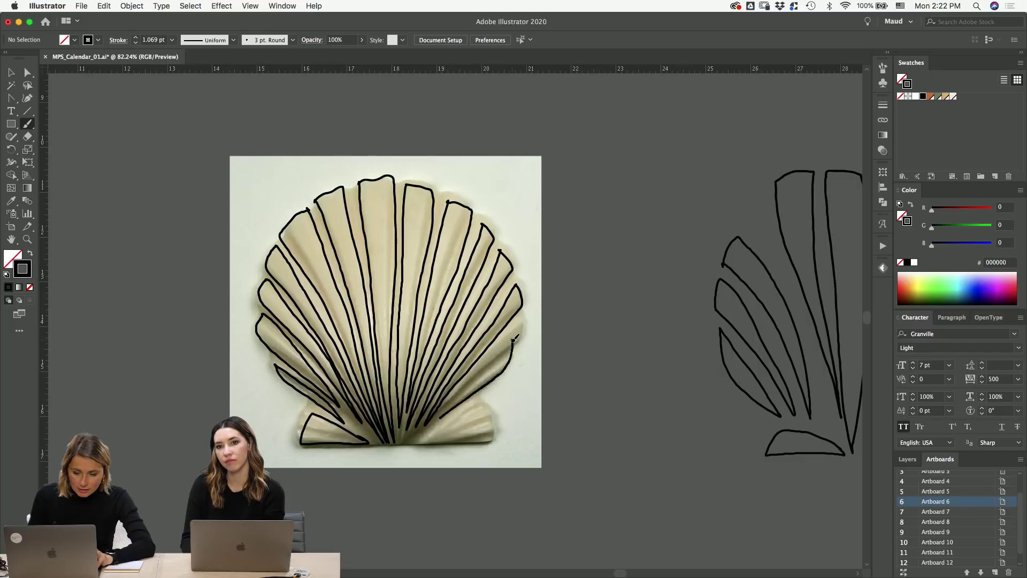
pyautogui.moveTo(439, 423); pyautogui.dragTo(426, 436)
pyautogui.moveTo(488, 417)
pyautogui.mouseDown()
pyautogui.moveTo(421, 439)
pyautogui.moveTo(465, 419)
pyautogui.moveTo(485, 416)
pyautogui.moveTo(490, 442)
pyautogui.moveTo(416, 445)
pyautogui.mouseUp()
# - Place a copy of the traced shell outlines below the reference image and swap its black stroke to a black fill
pyautogui.press('v')
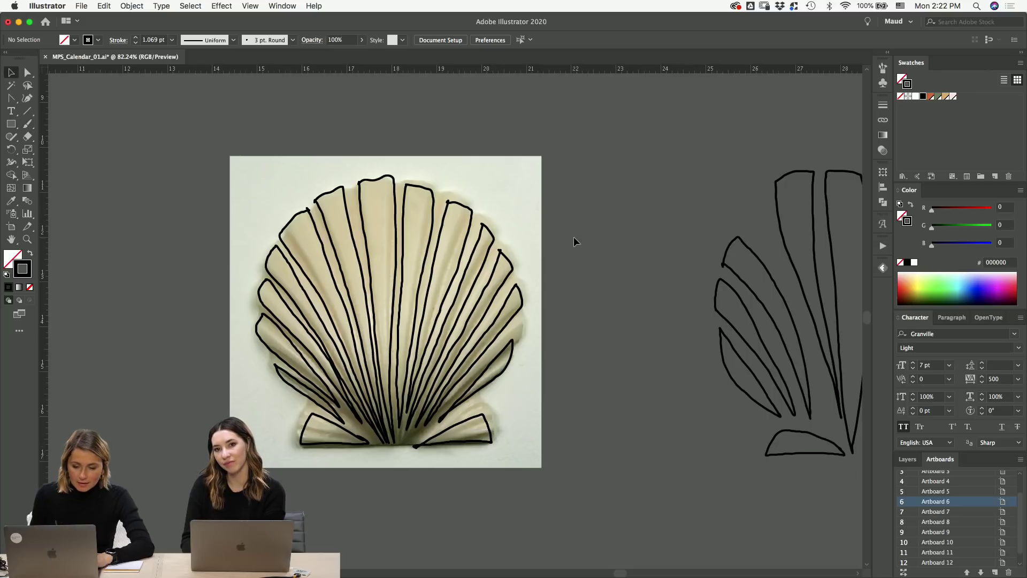
pyautogui.scroll(-3, 500, 328)
pyautogui.moveTo(284, 421)
pyautogui.mouseDown()
pyautogui.moveTo(499, 328)
pyautogui.moveTo(484, 375)
pyautogui.moveTo(535, 484)
pyautogui.mouseUp()
pyautogui.hotkey('shift', 'x')
pyautogui.click(585, 474)
pyautogui.scroll(-3, 562, 241)
pyautogui.scroll(5, 470, 413)
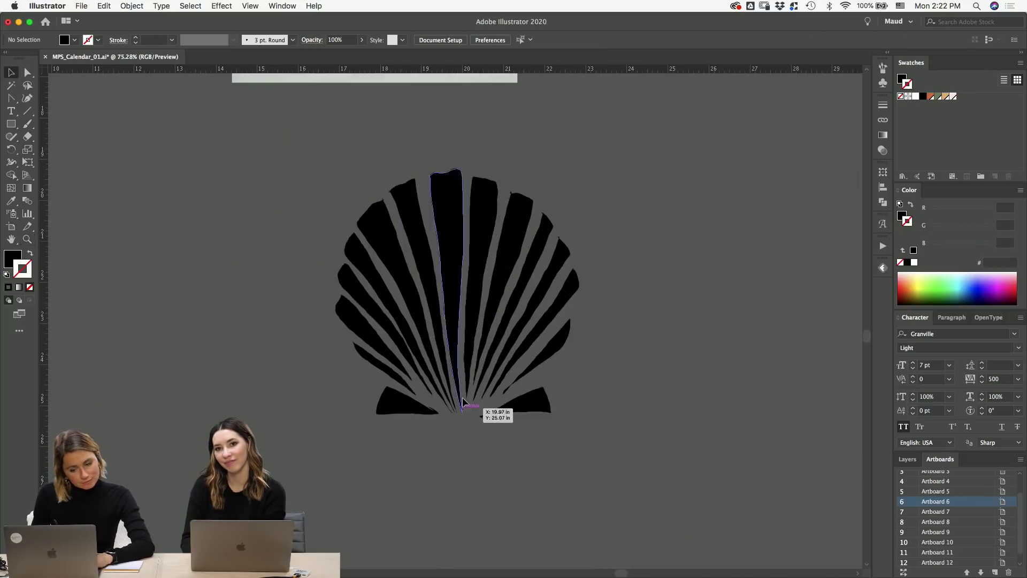
pyautogui.moveTo(618, 305); pyautogui.dragTo(578, 260)
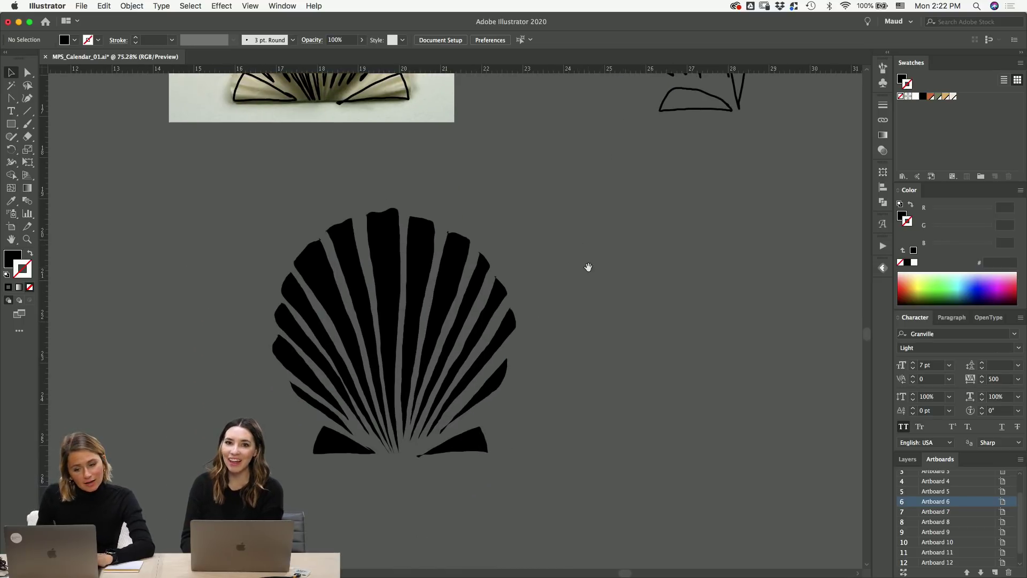
# - Narrow the tall rib beside the central rib of the freehand shell slightly from its upper outer corner
pyautogui.scroll(5, 569, 211)
pyautogui.hscroll(5, 593, 238)
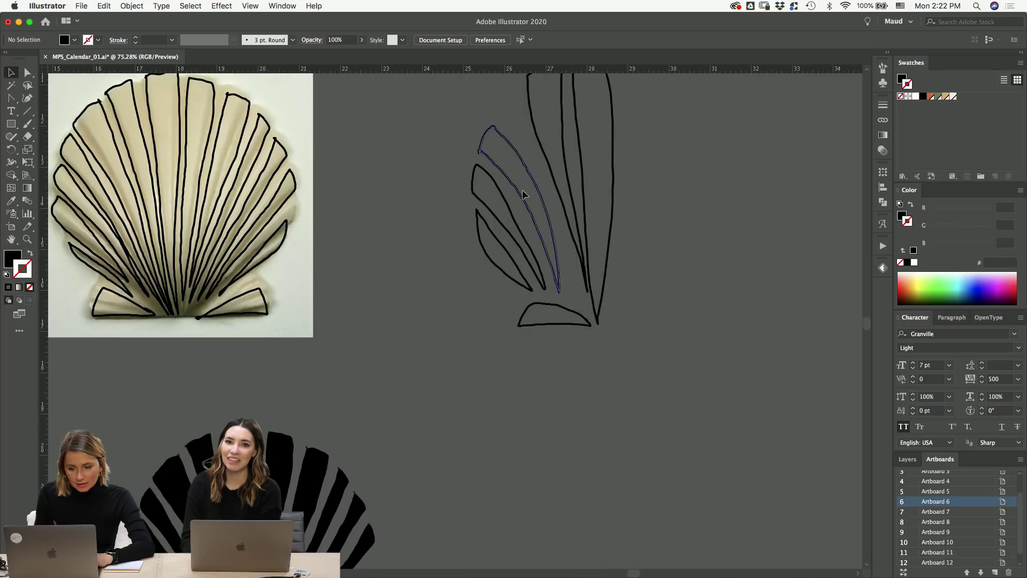
pyautogui.scroll(-8, 513, 298)
pyautogui.scroll(10, 464, 371)
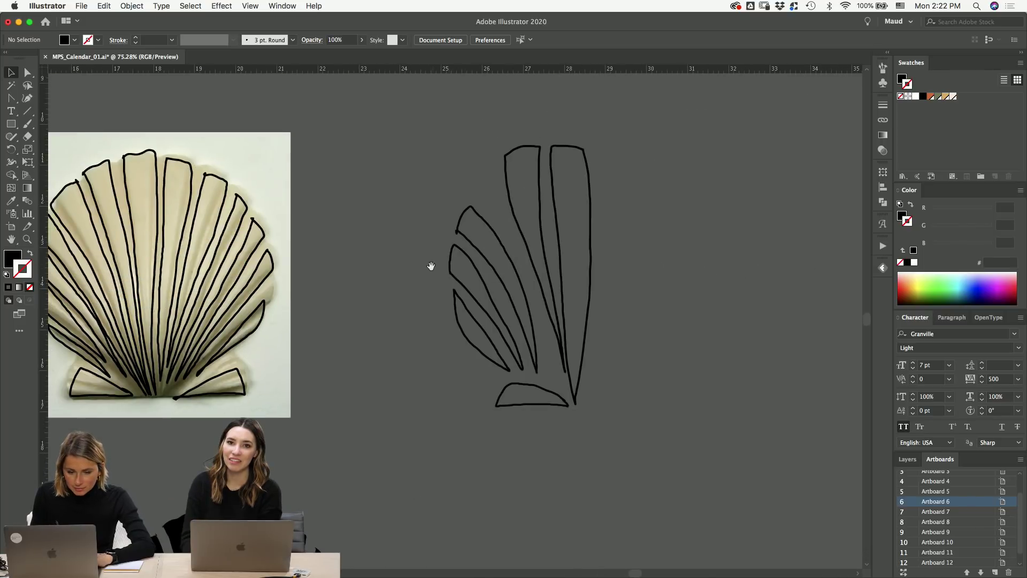
pyautogui.moveTo(432, 268); pyautogui.dragTo(546, 245)
pyautogui.hscroll(4, 529, 216)
pyautogui.scroll(1, 529, 217)
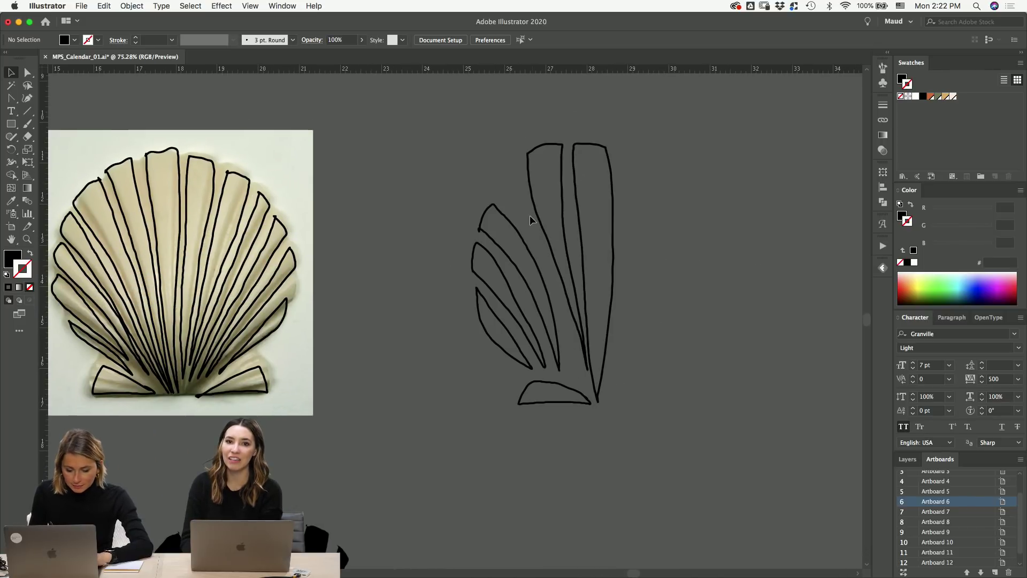
pyautogui.click(561, 214)
pyautogui.moveTo(527, 143); pyautogui.dragTo(532, 140)
pyautogui.click(592, 241)
# - Draw a tapering rib in the gap beside the narrowed one and delete the stray anchor points at its outer corner
pyautogui.press('b')
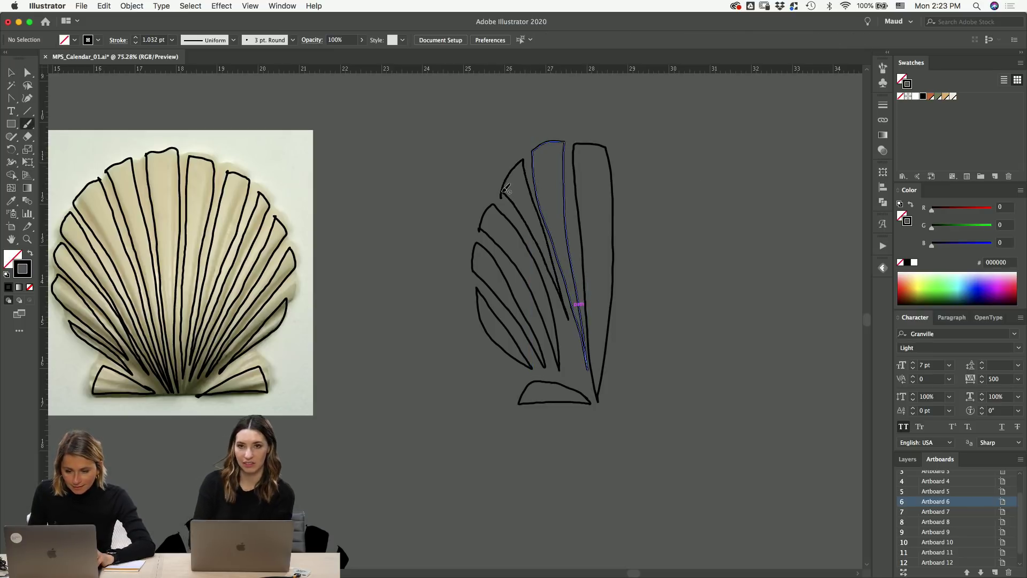
pyautogui.press('z')
pyautogui.click(523, 230)
pyautogui.keyDown('super'); pyautogui.click(356, 279); pyautogui.keyUp('super')
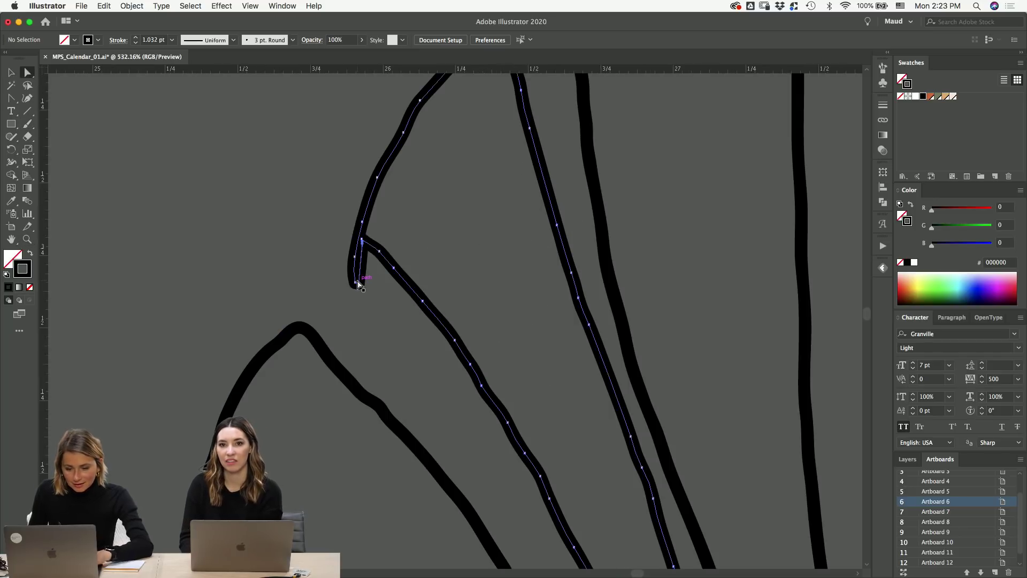
pyautogui.press('p')
pyautogui.click(356, 283)
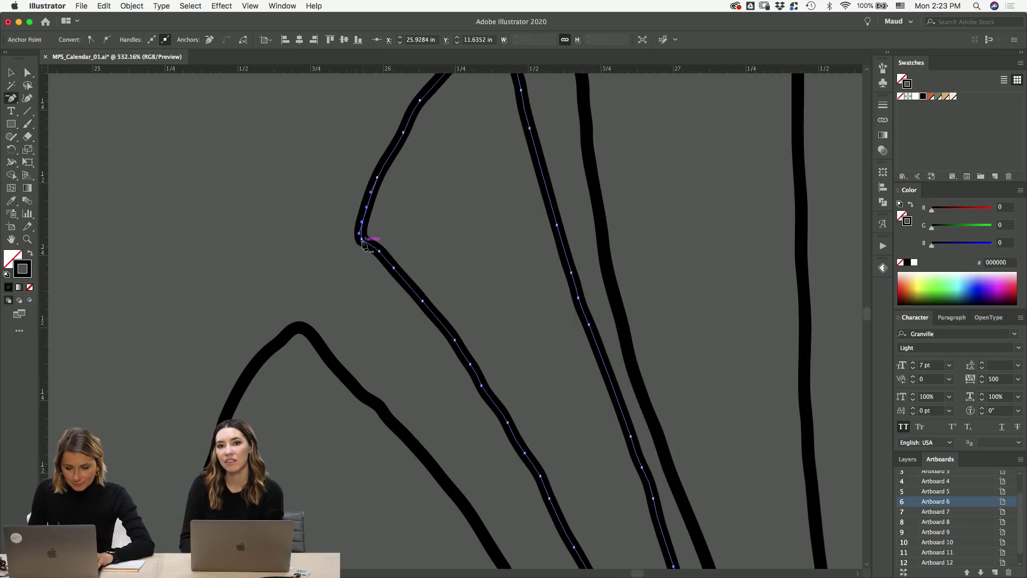
pyautogui.click(380, 252)
pyautogui.click(605, 314)
pyautogui.click(382, 253)
pyautogui.click(608, 314)
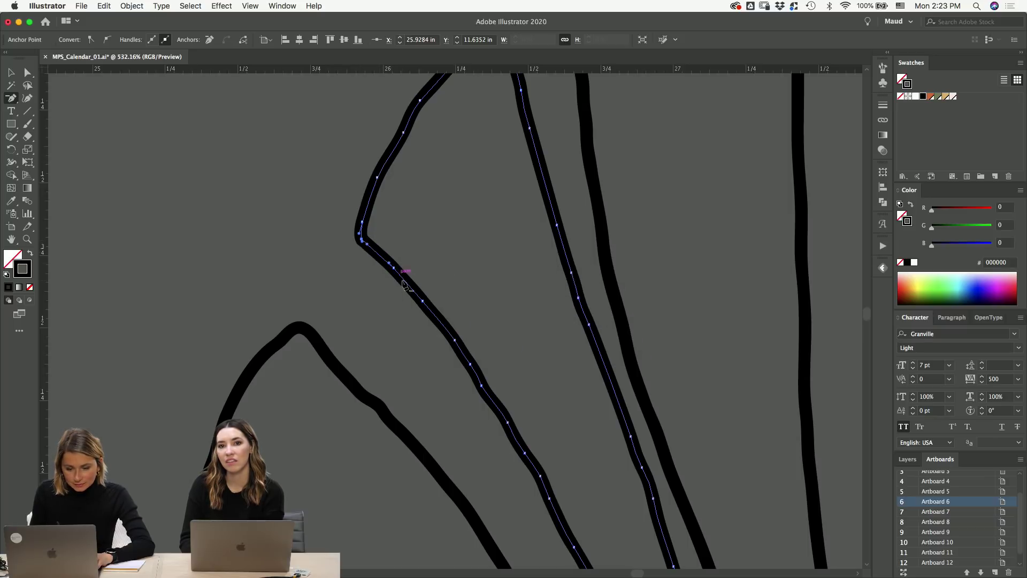
# - Remove the surplus anchor points along the tapering rib's outer edge and stretch the rib slightly wider outward
pyautogui.click(455, 340)
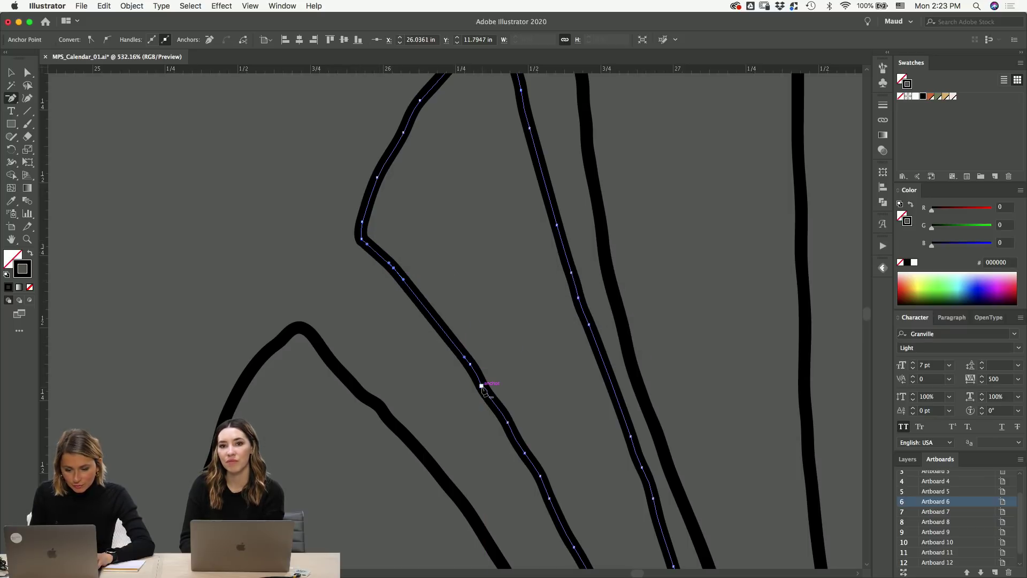
pyautogui.press('v')
pyautogui.press('super+minus')
pyautogui.press('super+minus')
pyautogui.press('super+minus')
pyautogui.press('super+minus')
pyautogui.click(443, 238)
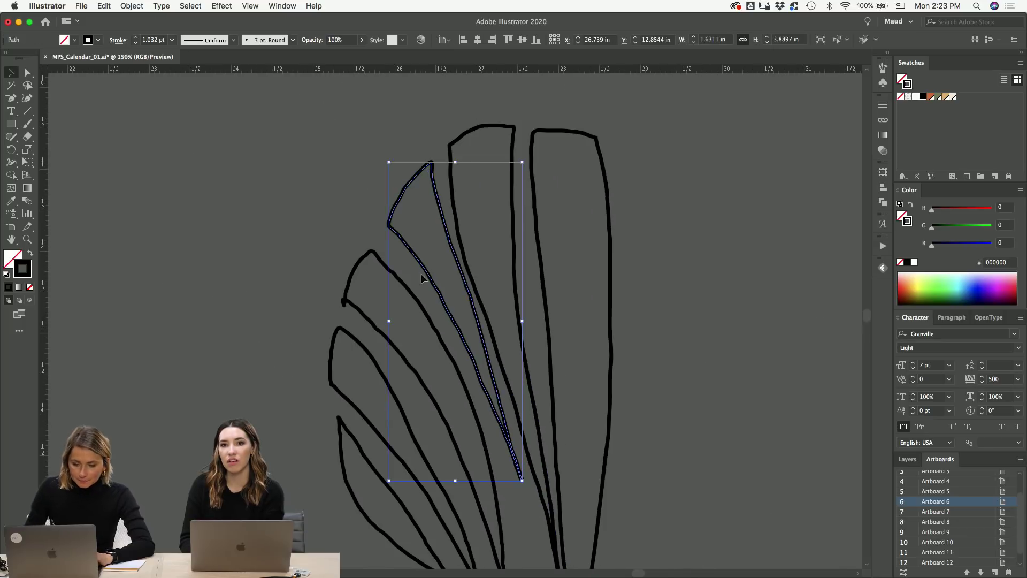
pyautogui.moveTo(389, 321)
pyautogui.mouseDown()
pyautogui.moveTo(403, 321)
pyautogui.moveTo(377, 321)
pyautogui.mouseUp()
# - Pull the tapering rib's lower tip down toward the shell base and smooth its lower edges by removing and repositioning anchor points
pyautogui.scroll(-4, 464, 358)
pyautogui.hscroll(2, 464, 357)
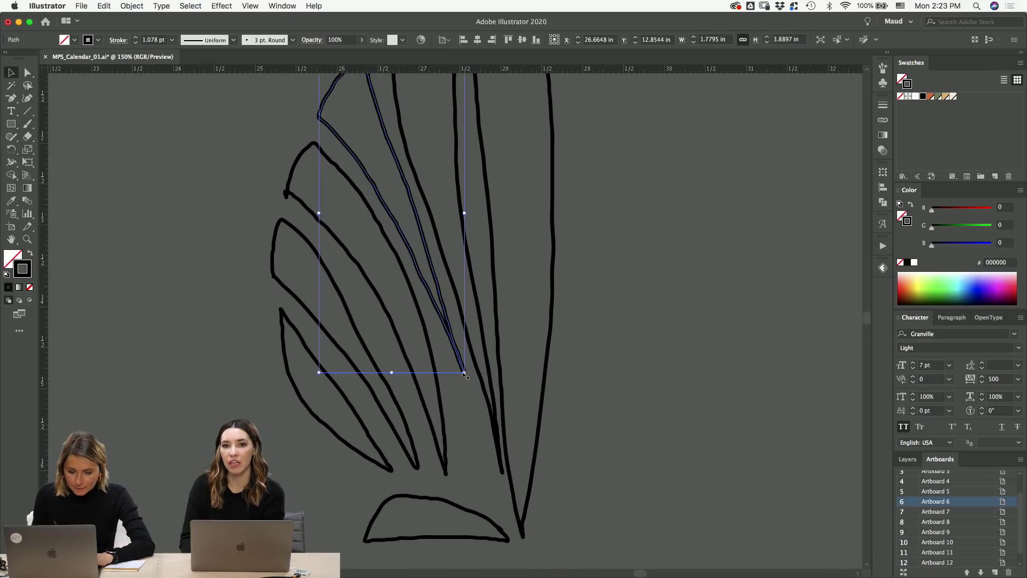
pyautogui.press('a')
pyautogui.moveTo(464, 371); pyautogui.dragTo(486, 480)
pyautogui.press('p')
pyautogui.click(453, 345)
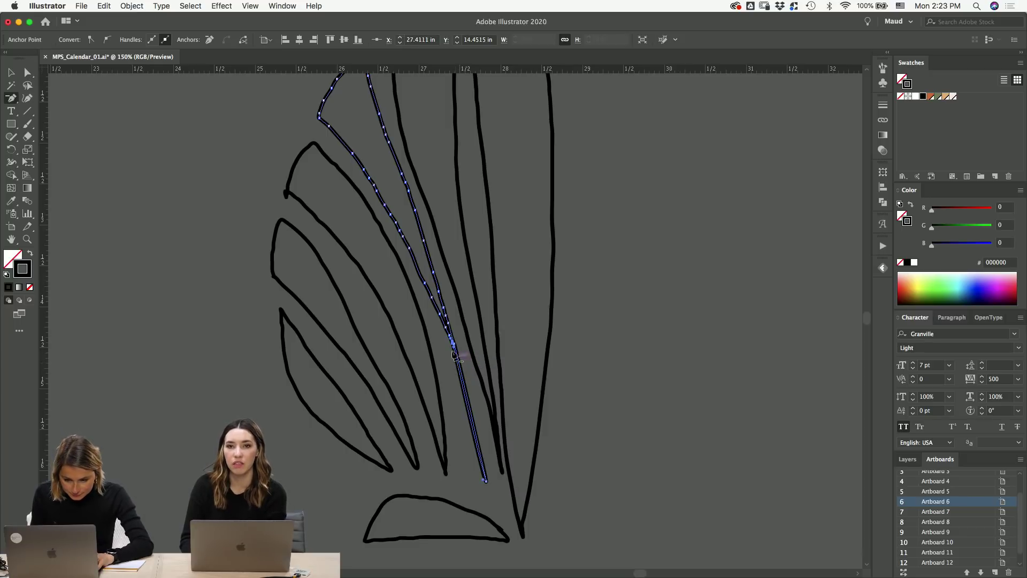
pyautogui.click(446, 309)
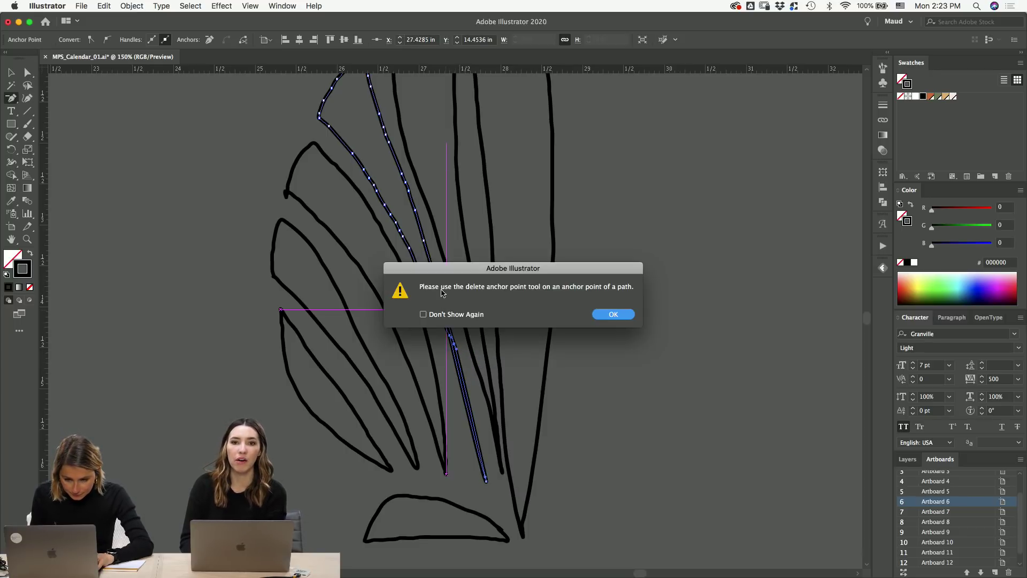
pyautogui.click(612, 315)
pyautogui.click(450, 324)
pyautogui.press('a')
pyautogui.moveTo(439, 292); pyautogui.dragTo(442, 335)
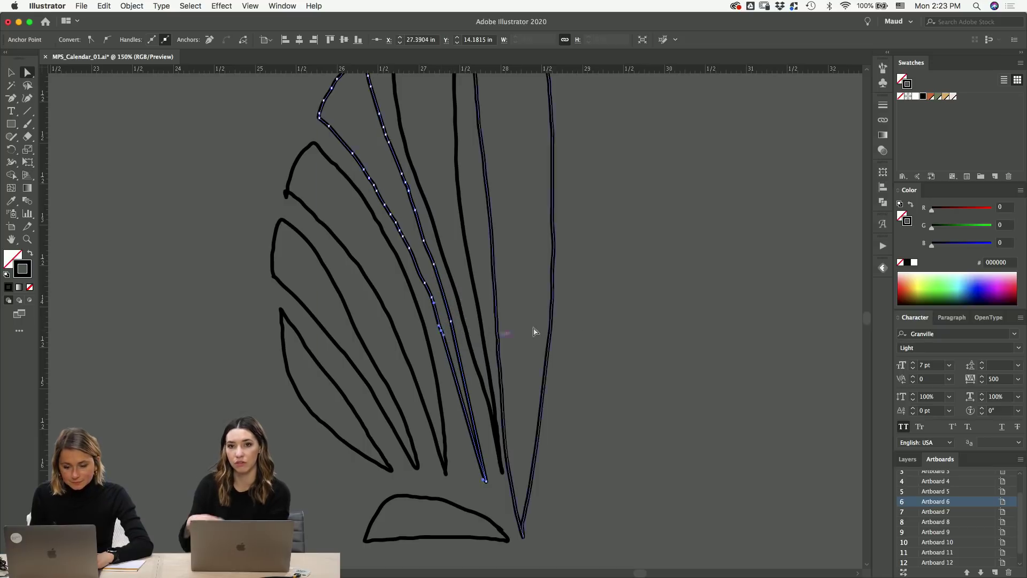
# - Clean up the lower tip of the tall rib beside the central rib with the Anchor Point tool
pyautogui.press('v')
pyautogui.click(513, 469)
pyautogui.press('a')
pyautogui.click(502, 473)
pyautogui.hotkey('shift', 'c')
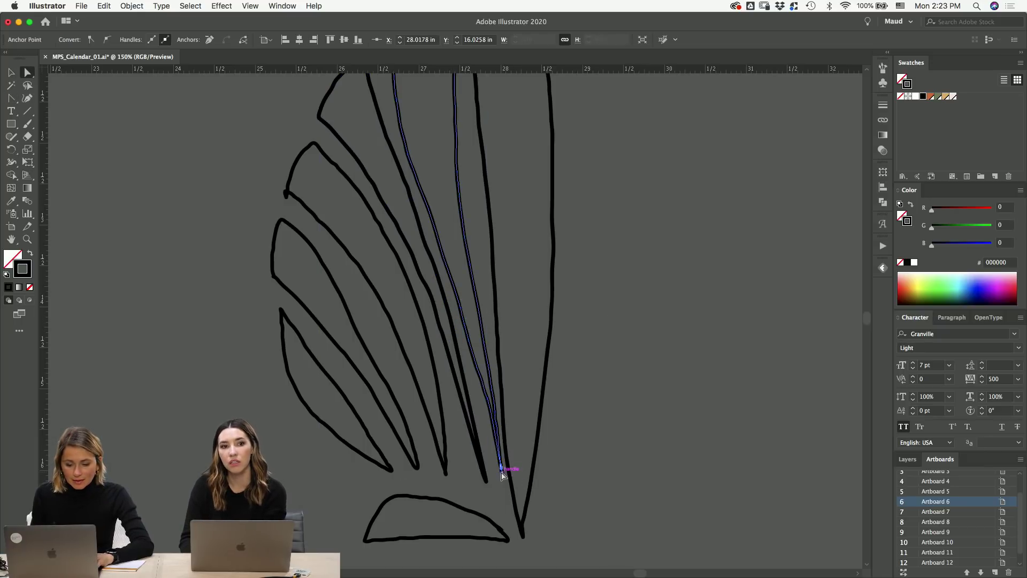
pyautogui.press('v')
pyautogui.click(599, 378)
pyautogui.press('super+1')
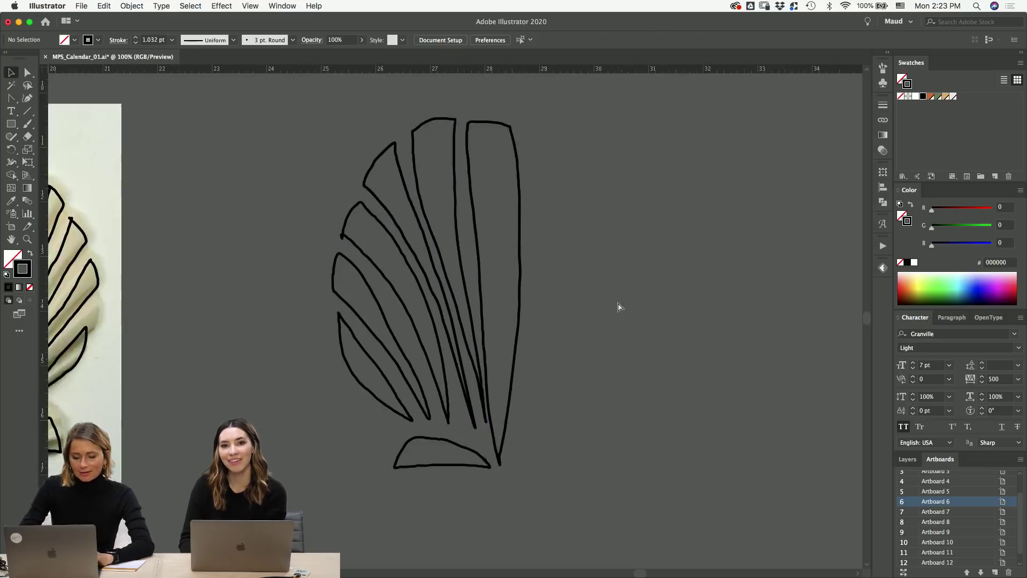
# - Shift the side ribs slightly away from the central rib and adjust the spacing of the tapering rib
pyautogui.press('super+minus')
pyautogui.press('super+minus')
pyautogui.press('super+minus')
pyautogui.press('super+minus')
pyautogui.moveTo(518, 260); pyautogui.dragTo(387, 431)
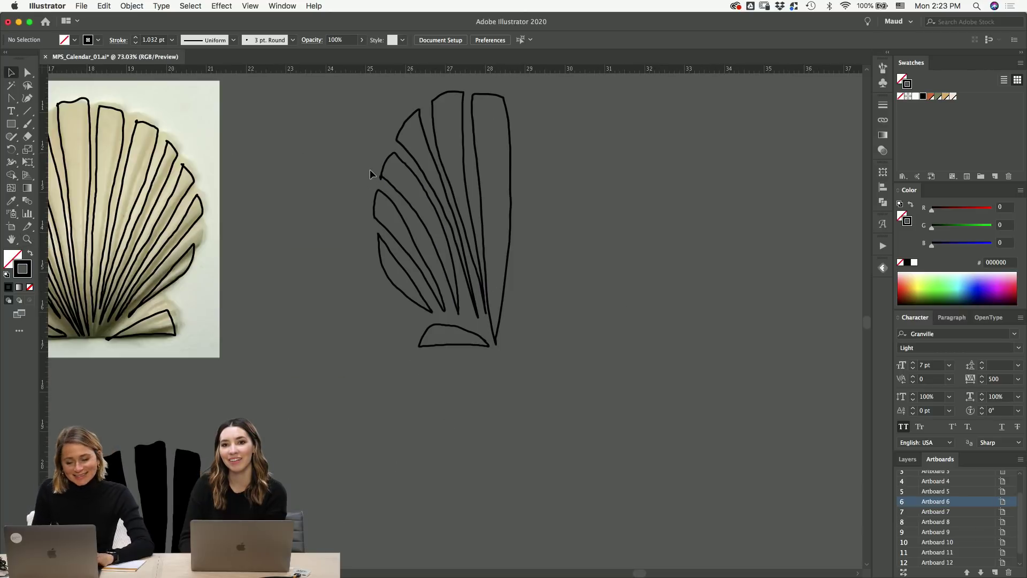
pyautogui.moveTo(446, 267); pyautogui.dragTo(435, 176)
pyautogui.moveTo(430, 92); pyautogui.dragTo(481, 320)
pyautogui.click(586, 289)
pyautogui.click(460, 251)
pyautogui.press('Left')
pyautogui.press('Left')
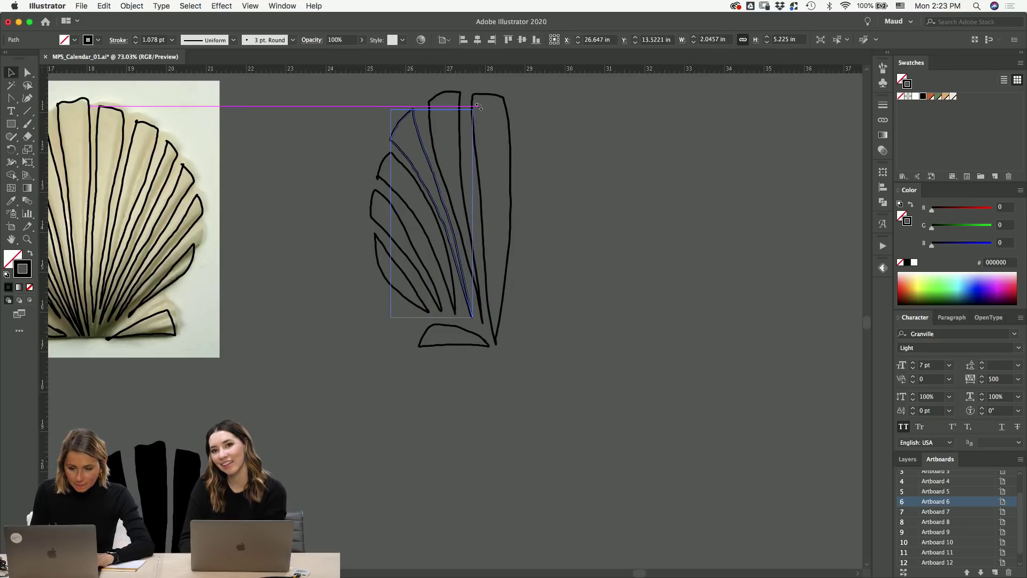
# - Swap the half shell's black stroke to a black fill and nudge the base wing slightly toward the central rib
pyautogui.click(567, 148)
pyautogui.hotkey('ctrl', 'a')
pyautogui.hotkey('shift', 'x')
pyautogui.click(603, 294)
pyautogui.moveTo(470, 336); pyautogui.dragTo(472, 334)
pyautogui.click(558, 337)
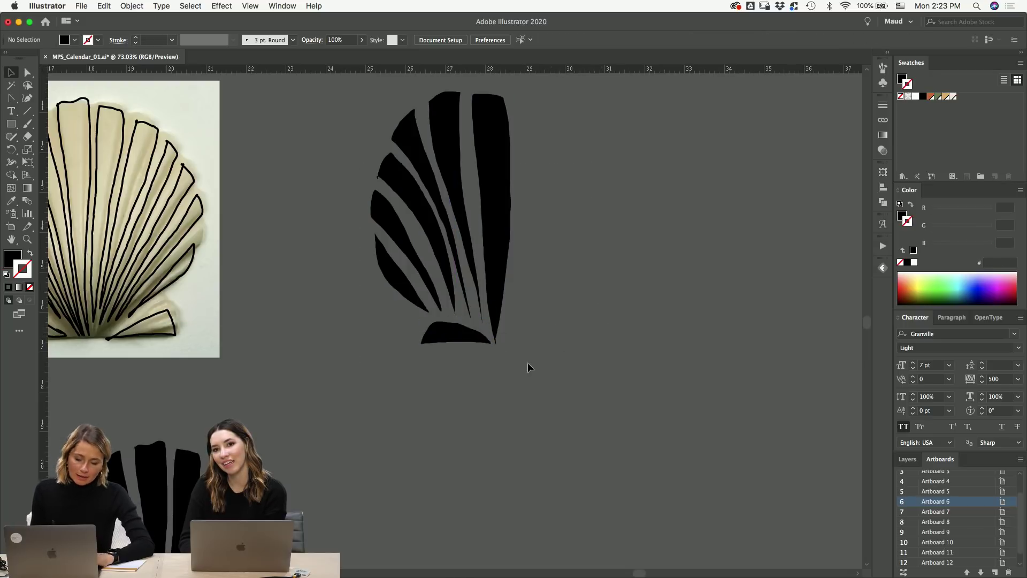
# - Duplicate the side ribs, reflect the copy across the vertical axis, and place it against the other side of the central rib
pyautogui.hscroll(-5, 542, 344)
pyautogui.scroll(-5, 729, 424)
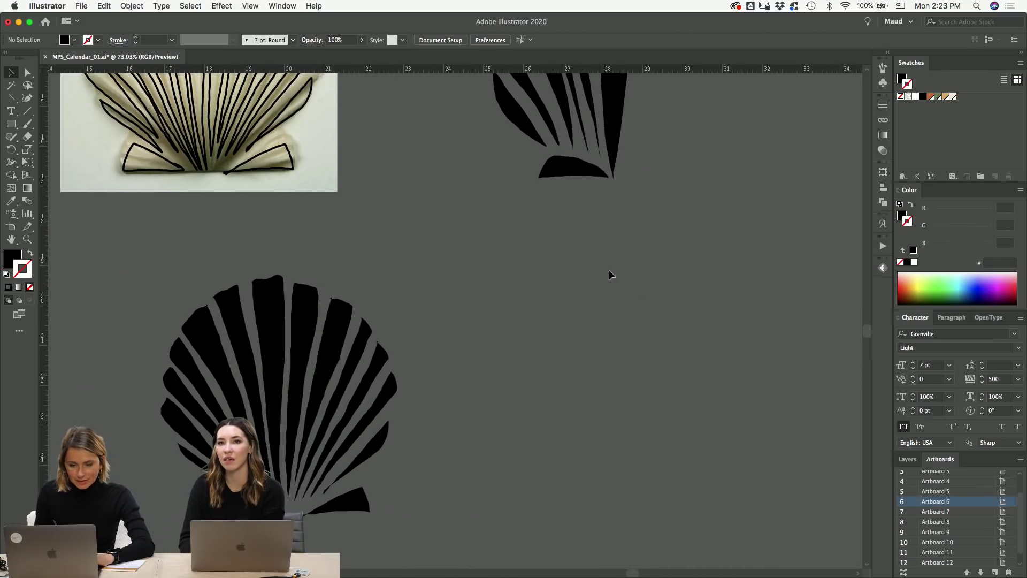
pyautogui.scroll(5, 583, 283)
pyautogui.scroll(-8, 562, 447)
pyautogui.scroll(10, 609, 265)
pyautogui.moveTo(493, 310); pyautogui.dragTo(642, 280)
pyautogui.rightClick(624, 290)
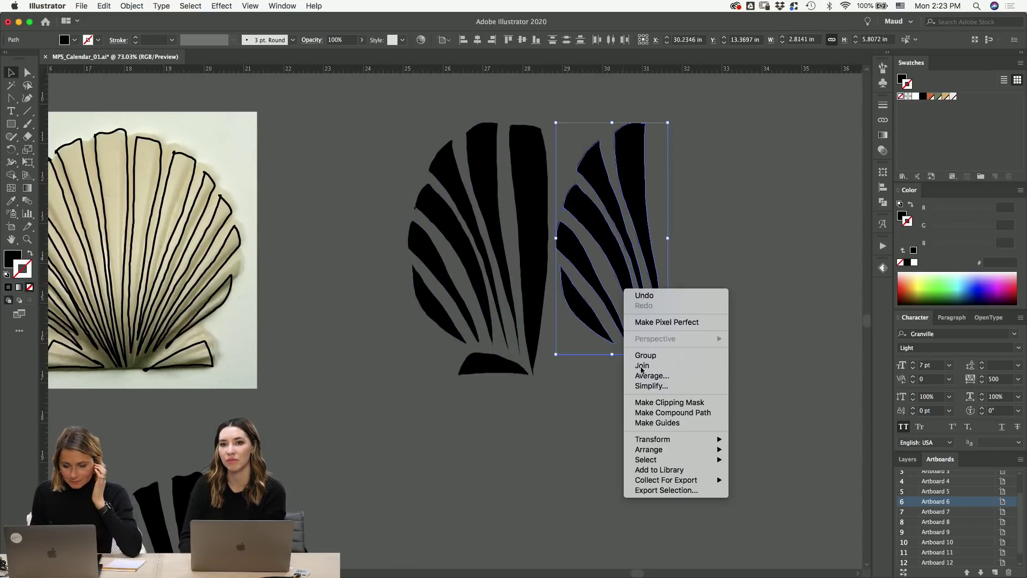
pyautogui.moveTo(667, 440)
pyautogui.click(748, 479)
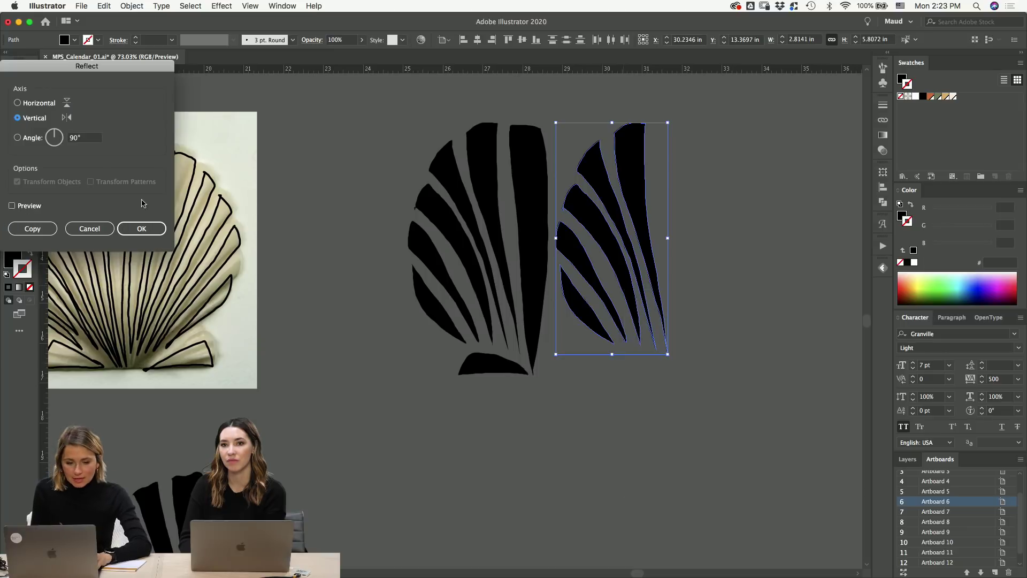
pyautogui.click(139, 230)
pyautogui.moveTo(577, 208); pyautogui.dragTo(548, 209)
pyautogui.click(704, 138)
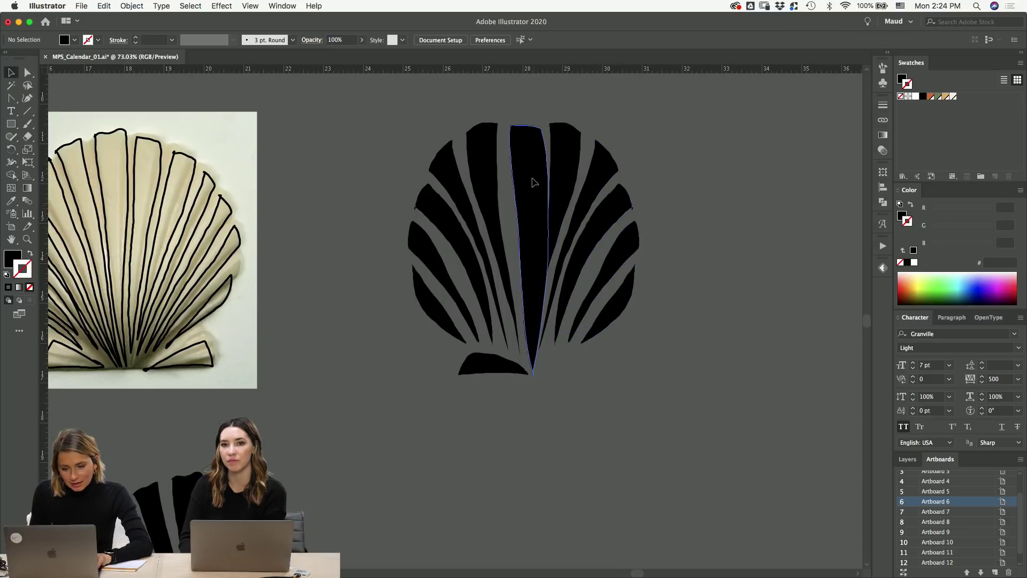
# - Raise the central rib slightly and place a vertically reflected copy of the base wing against the original wing
pyautogui.moveTo(534, 372); pyautogui.dragTo(592, 369)
pyautogui.click(644, 360)
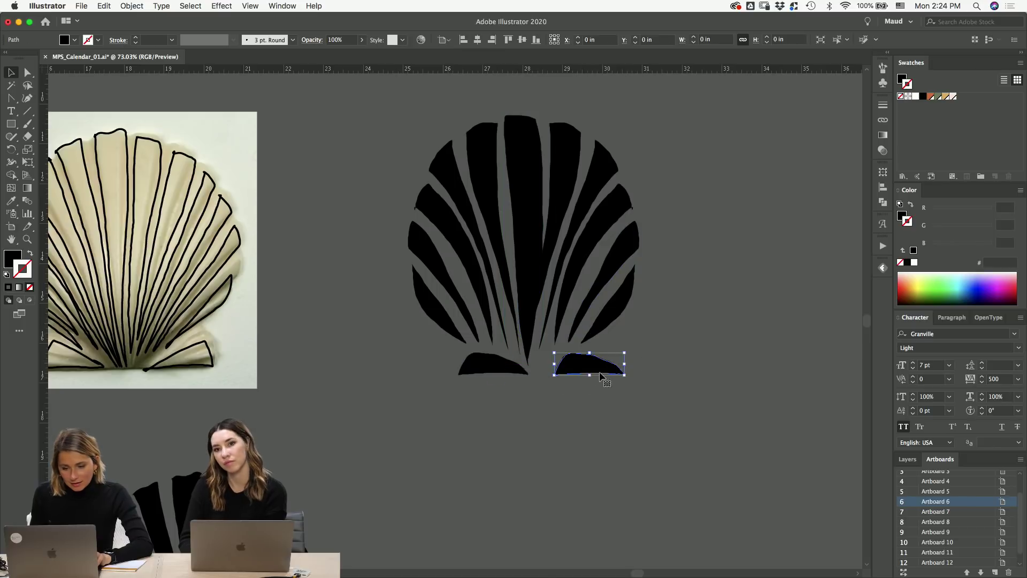
pyautogui.rightClick(593, 355)
pyautogui.moveTo(683, 515)
pyautogui.click(724, 511)
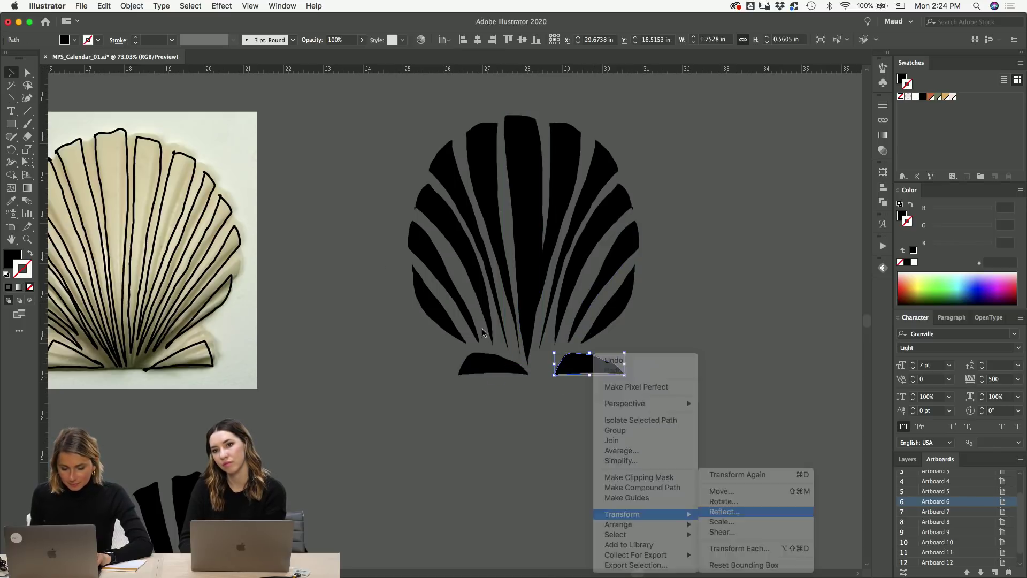
pyautogui.click(140, 228)
pyautogui.moveTo(620, 368); pyautogui.dragTo(587, 369)
pyautogui.click(610, 381)
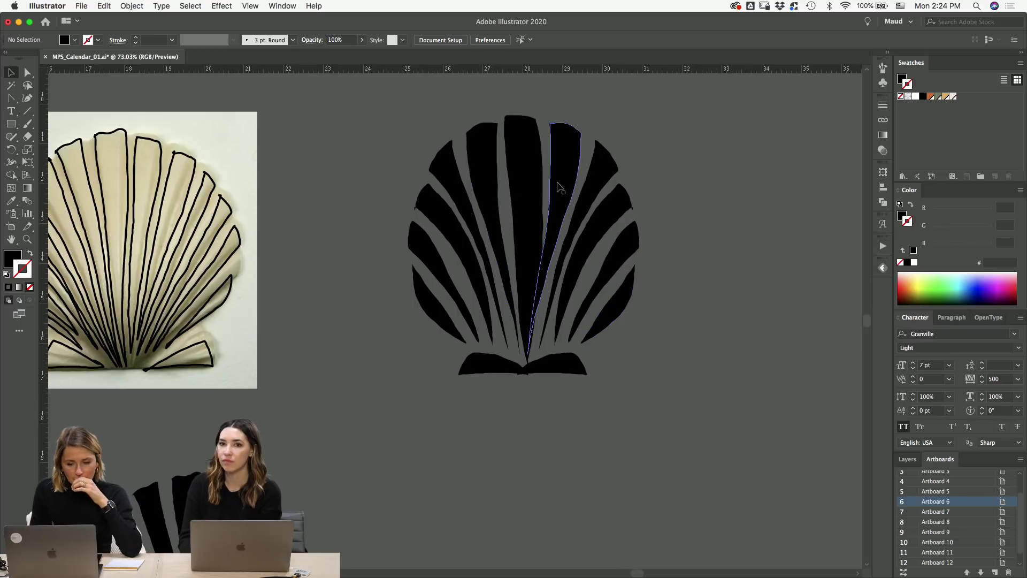
# - Narrow the central rib slightly and shift the mirrored base wing outward
pyautogui.click(541, 227)
pyautogui.click(538, 275)
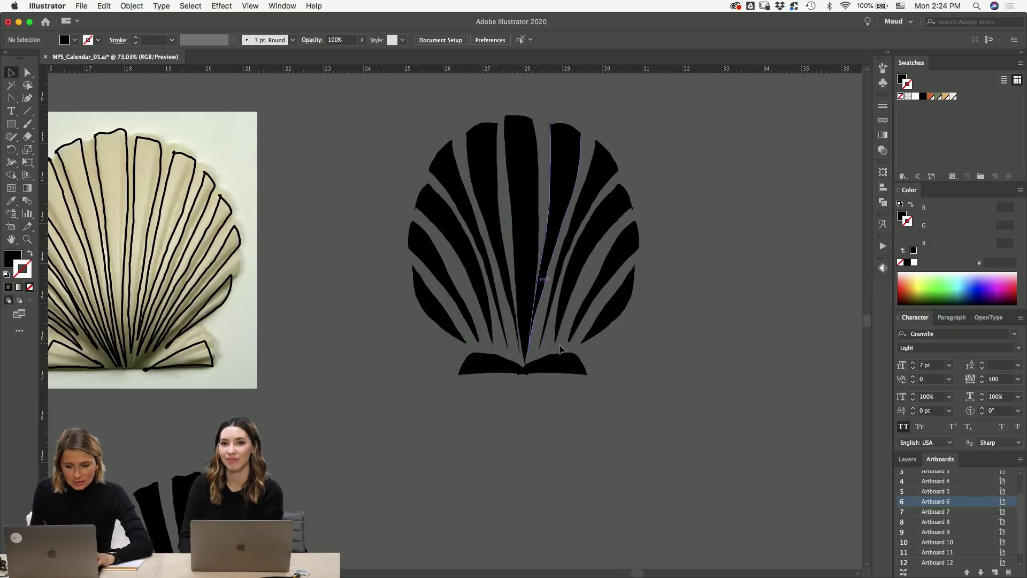
pyautogui.click(556, 369)
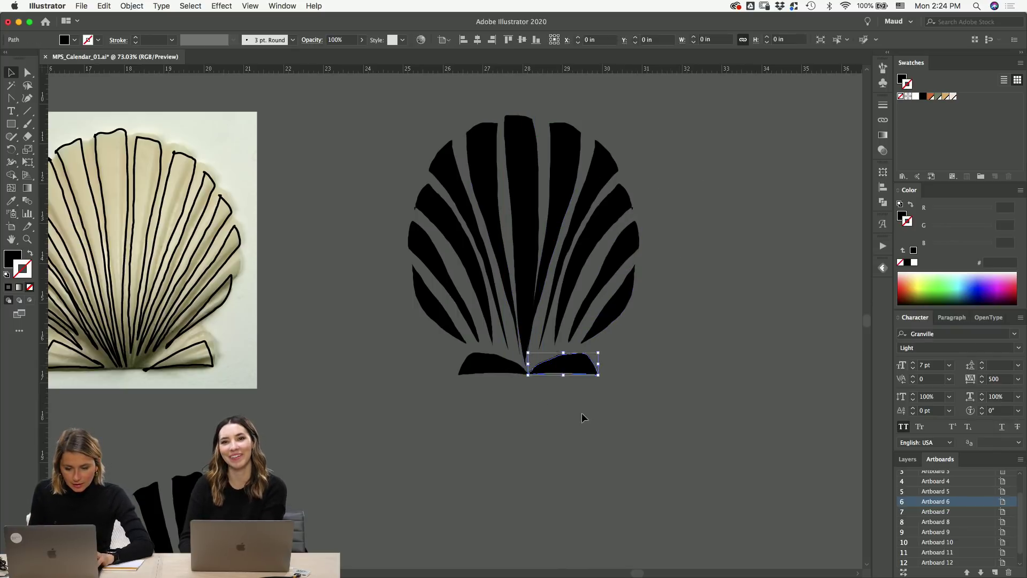
# - Shorten the central rib's lower tip so it clears the joined base wings
pyautogui.click(521, 278)
pyautogui.scroll(5, 525, 309)
pyautogui.press('a')
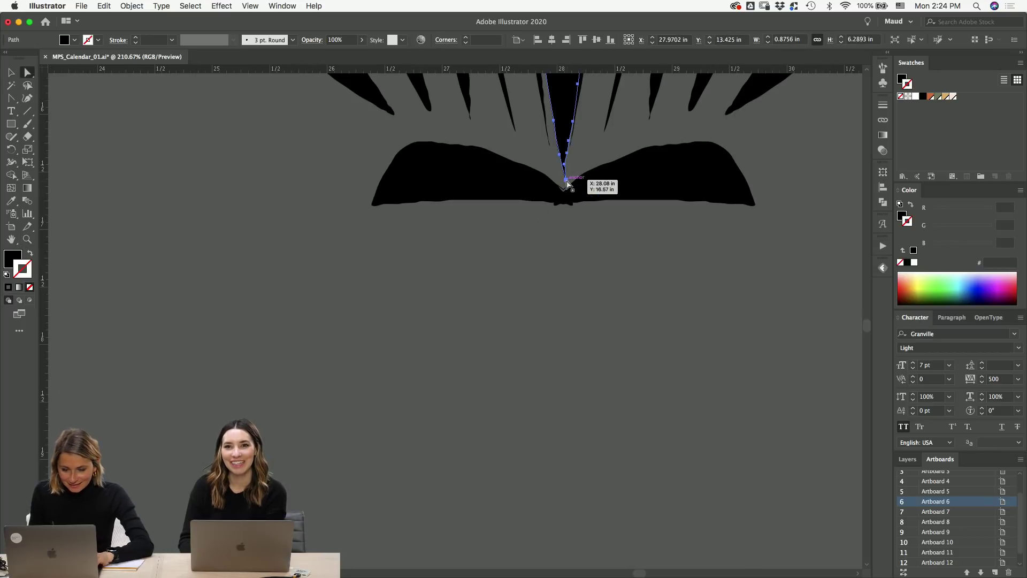
pyautogui.press('v')
pyautogui.click(577, 212)
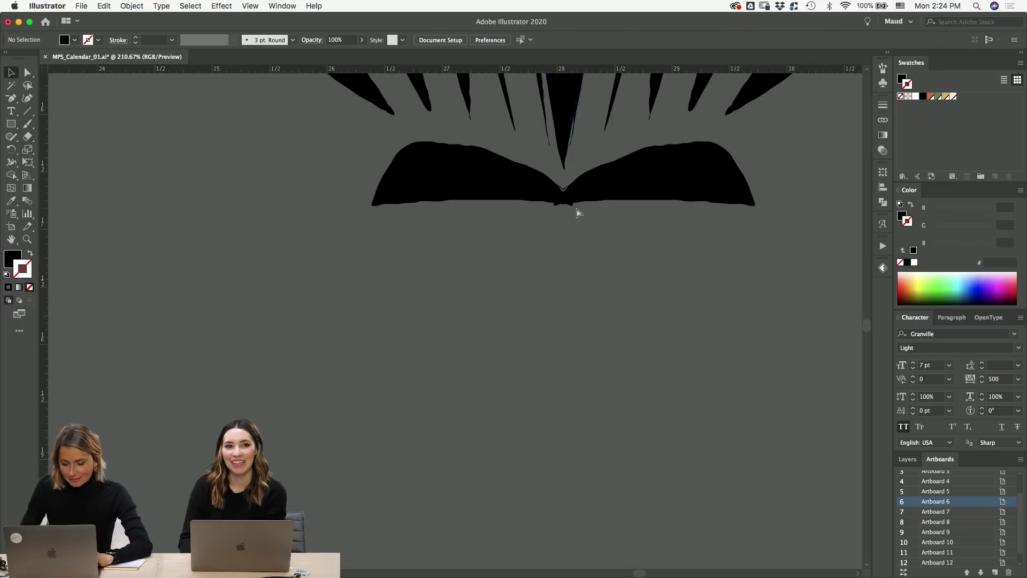
pyautogui.press('super+1')
pyautogui.press('super+minus')
pyautogui.scroll(5, 647, 225)
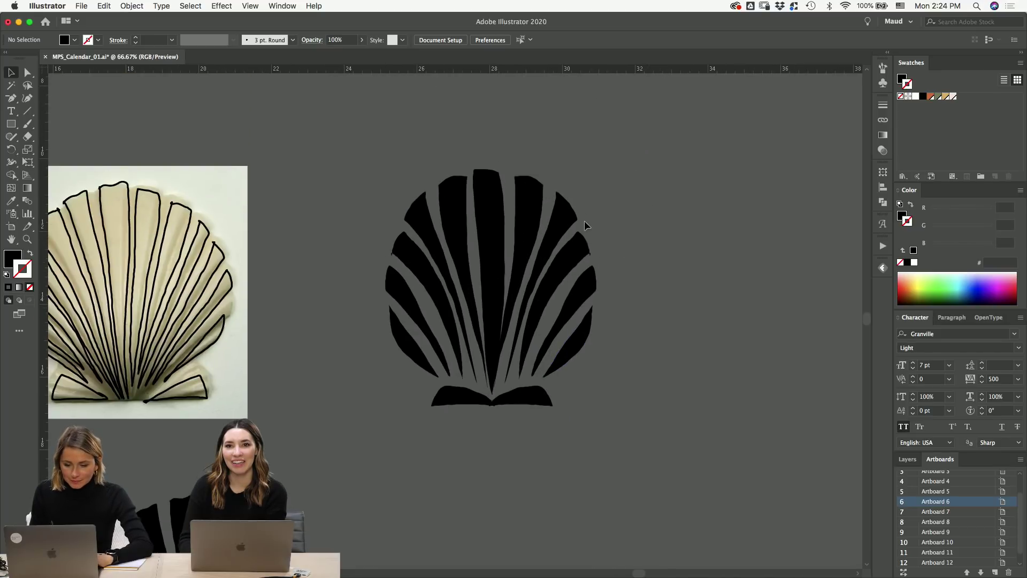
# - Copy the finished symmetrical black shell and switch to Photoshop
pyautogui.press('c')
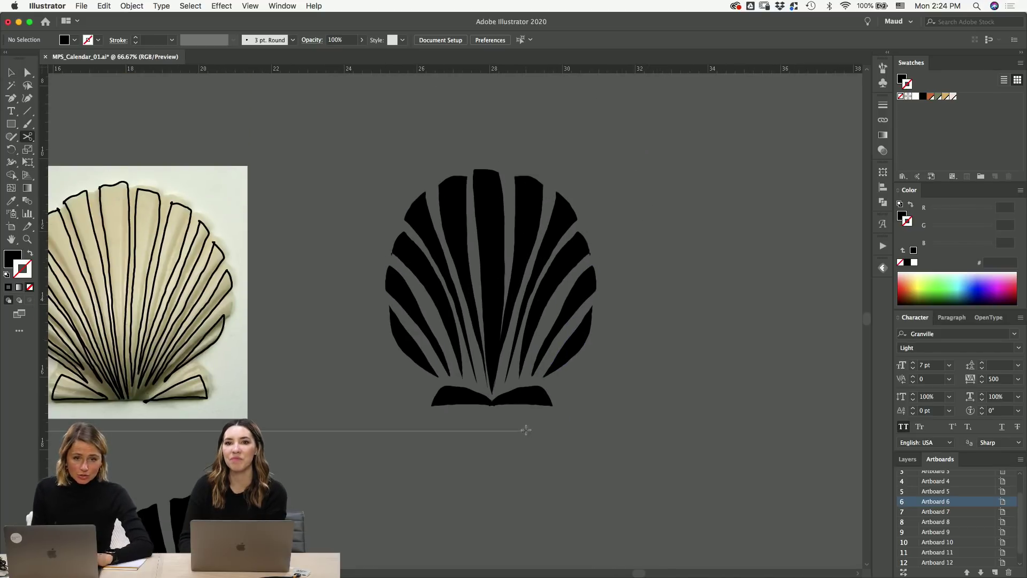
pyautogui.click(667, 203)
pyautogui.click(615, 314)
pyautogui.press('v')
pyautogui.scroll(-5, 481, 348)
pyautogui.hscroll(-5, 481, 348)
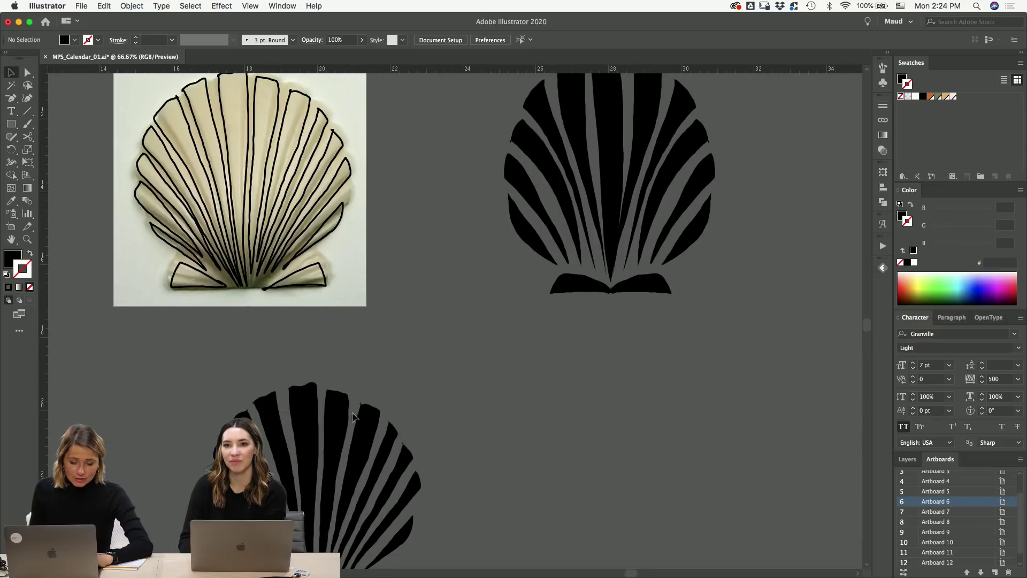
pyautogui.press('super+minus')
pyautogui.press('super+minus')
pyautogui.click(582, 238)
pyautogui.click(486, 503)
pyautogui.moveTo(465, 575)
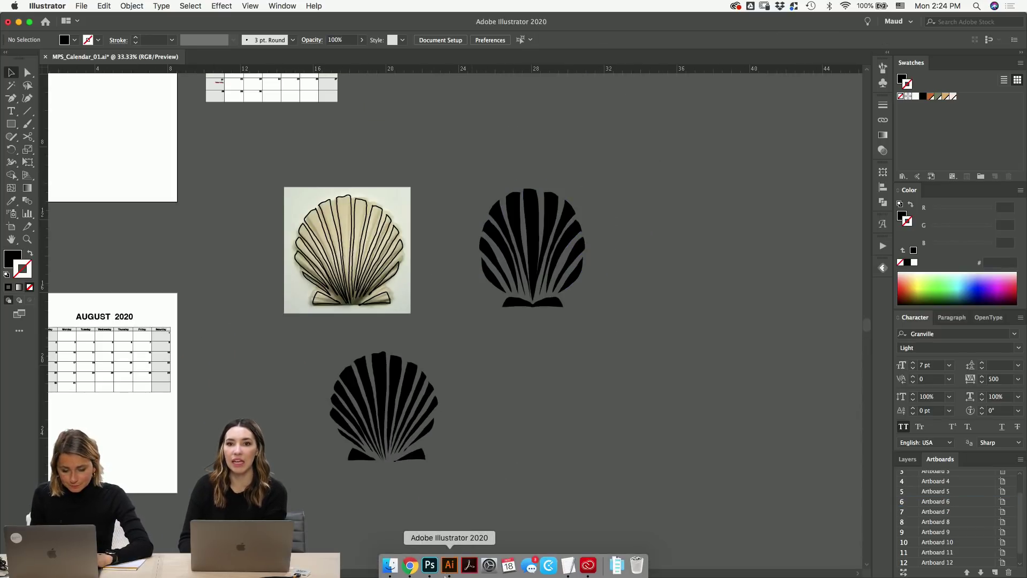
pyautogui.click(420, 562)
pyautogui.press('v')
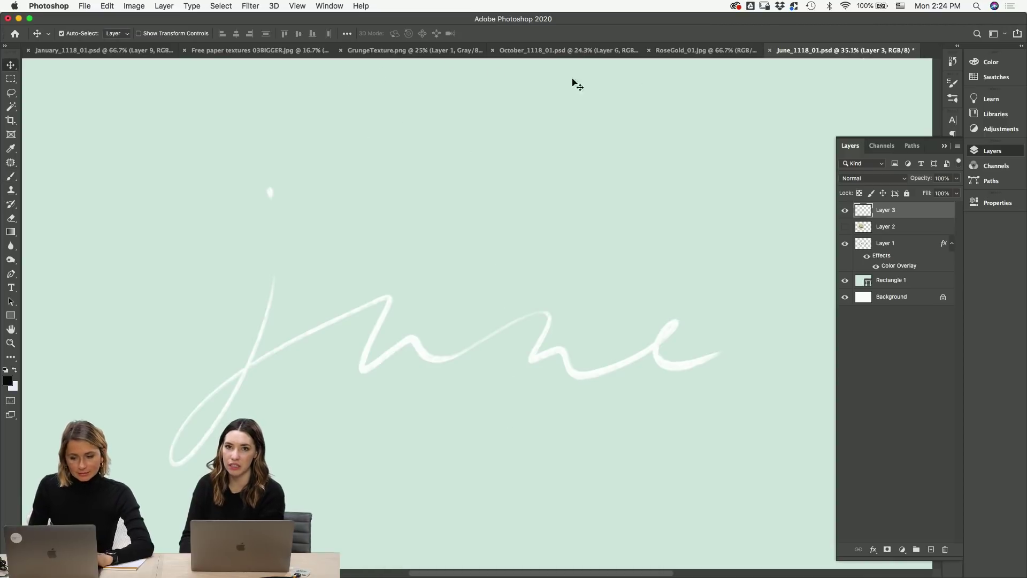
# - Close RoseGold_01.jpg, then save and close October_1118_01.psd
pyautogui.click(704, 50)
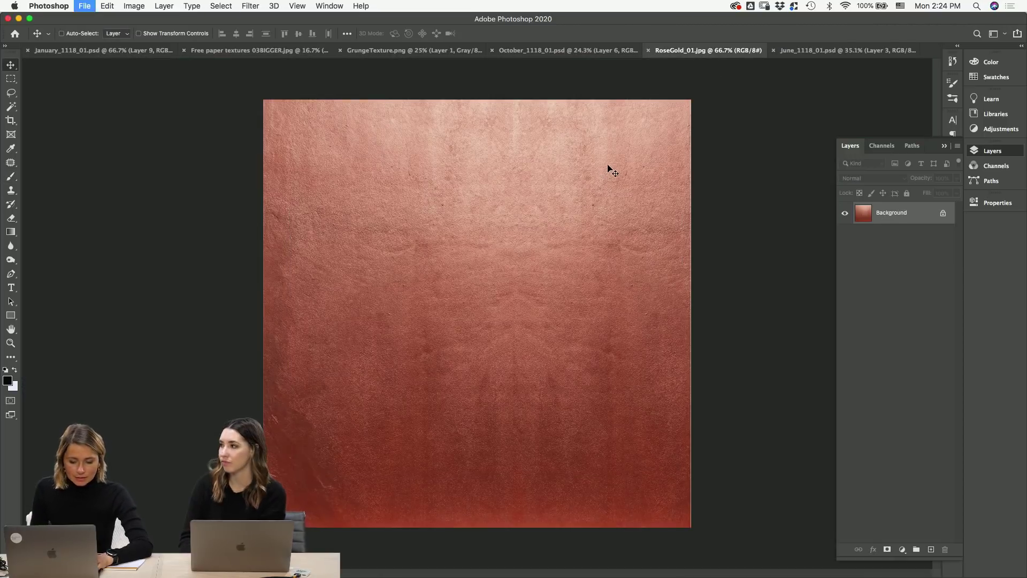
pyautogui.press('super+w')
pyautogui.click(597, 50)
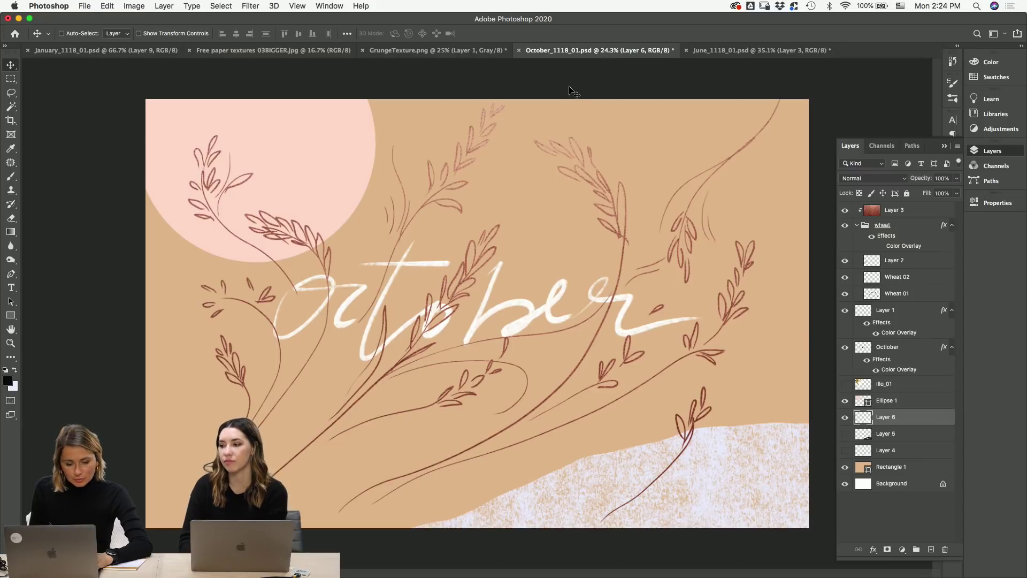
pyautogui.press('super+w')
pyautogui.press('Return')
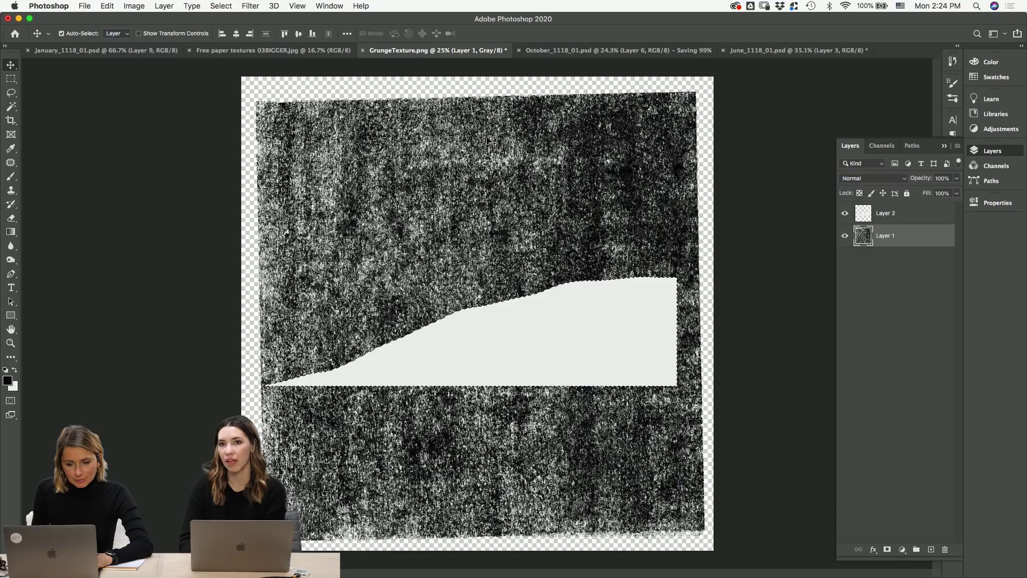
# - Hide Layer 2 in GrungeTexture.png and paste the shell over the texture as a smart object, scaled to fit inside it
pyautogui.click(845, 213)
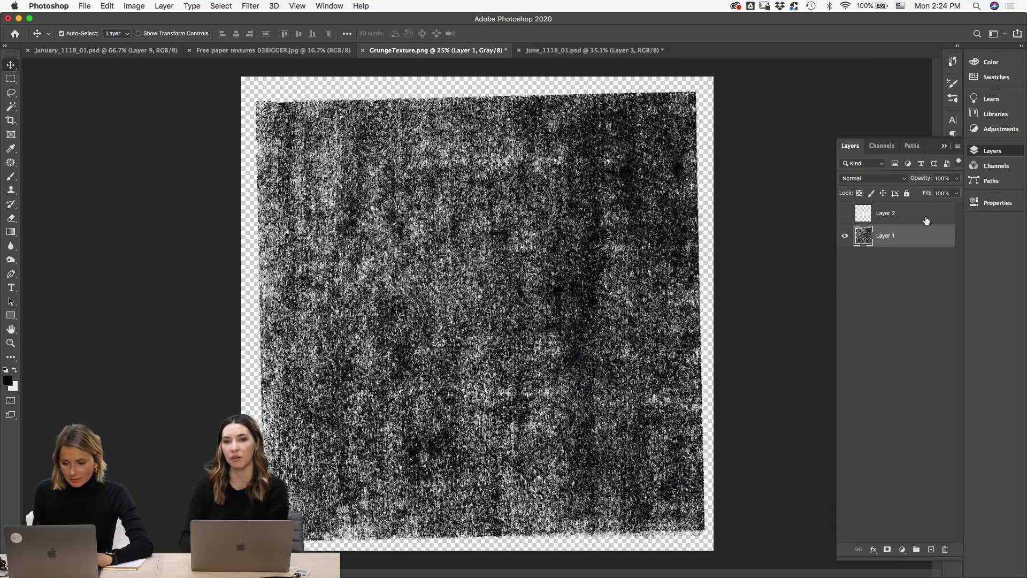
pyautogui.press('super+v')
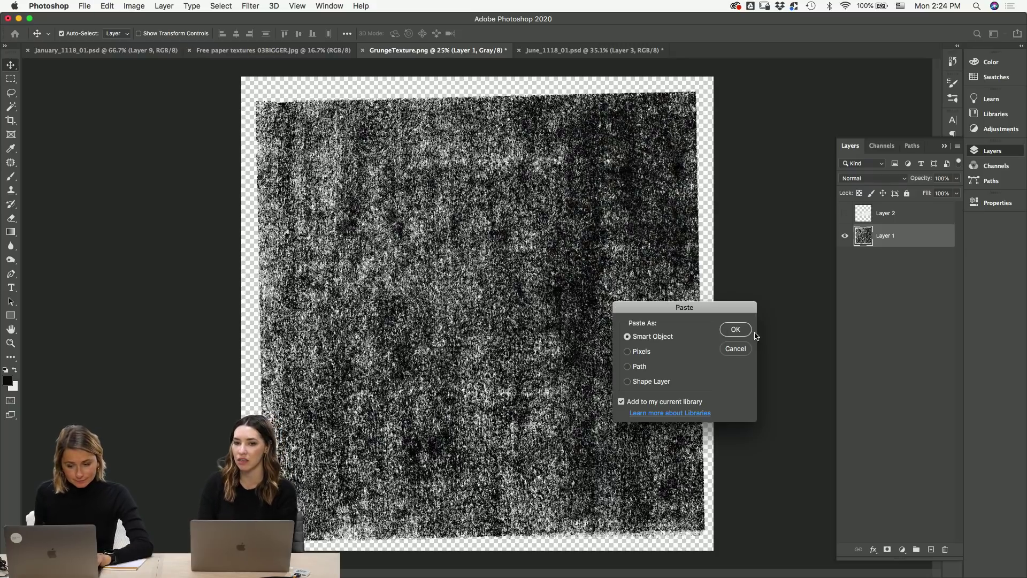
pyautogui.click(736, 329)
pyautogui.moveTo(687, 80); pyautogui.dragTo(606, 167)
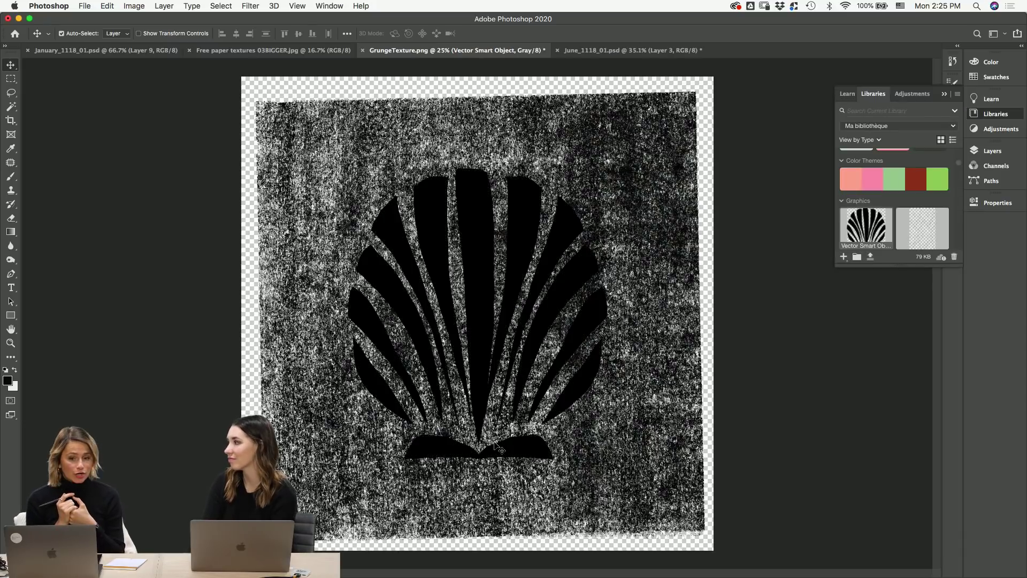
# - Load the shell smart object's outline as a selection over the grunge texture
pyautogui.click(989, 151)
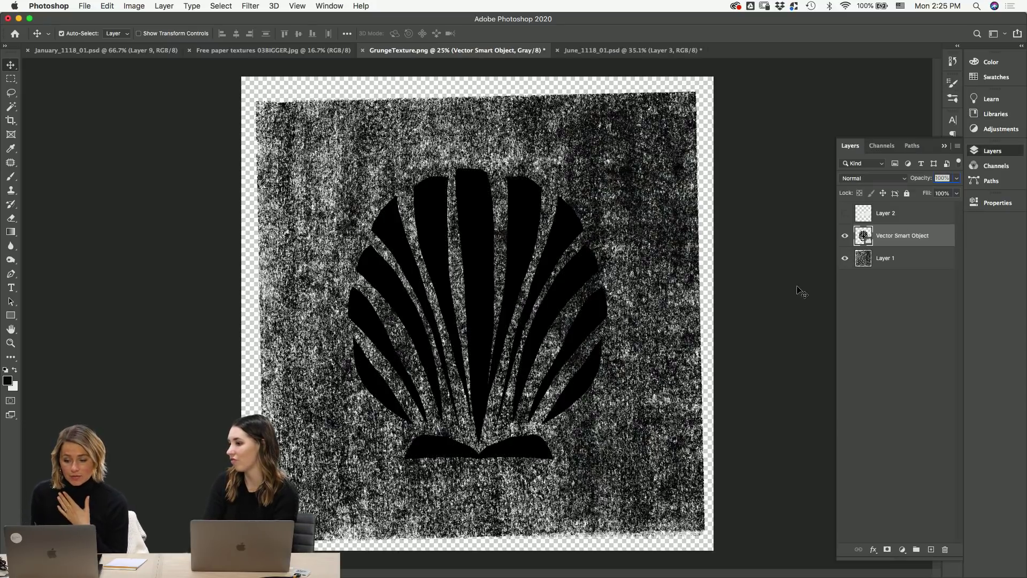
pyautogui.keyDown('super'); pyautogui.click(869, 261); pyautogui.keyUp('super')
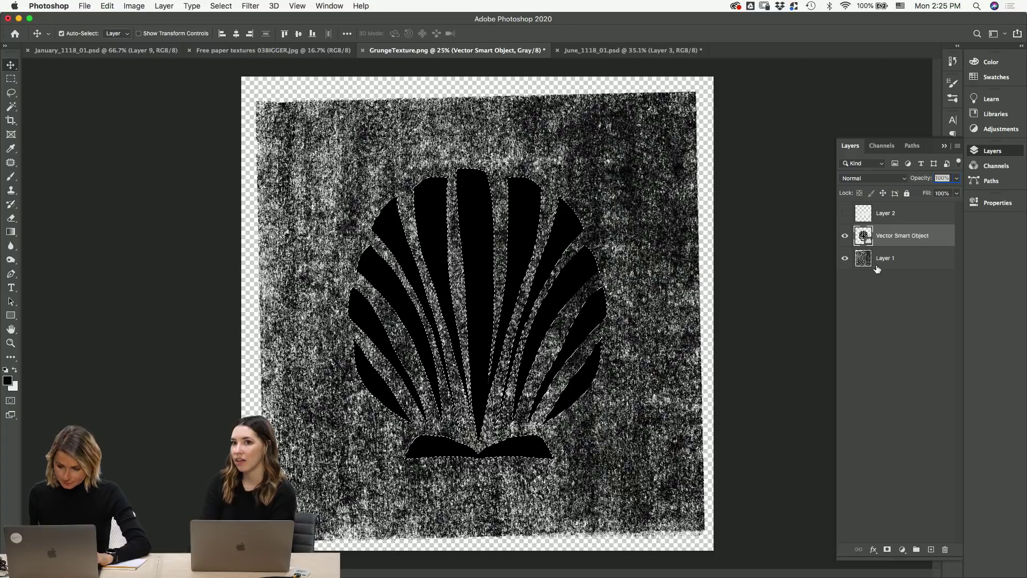